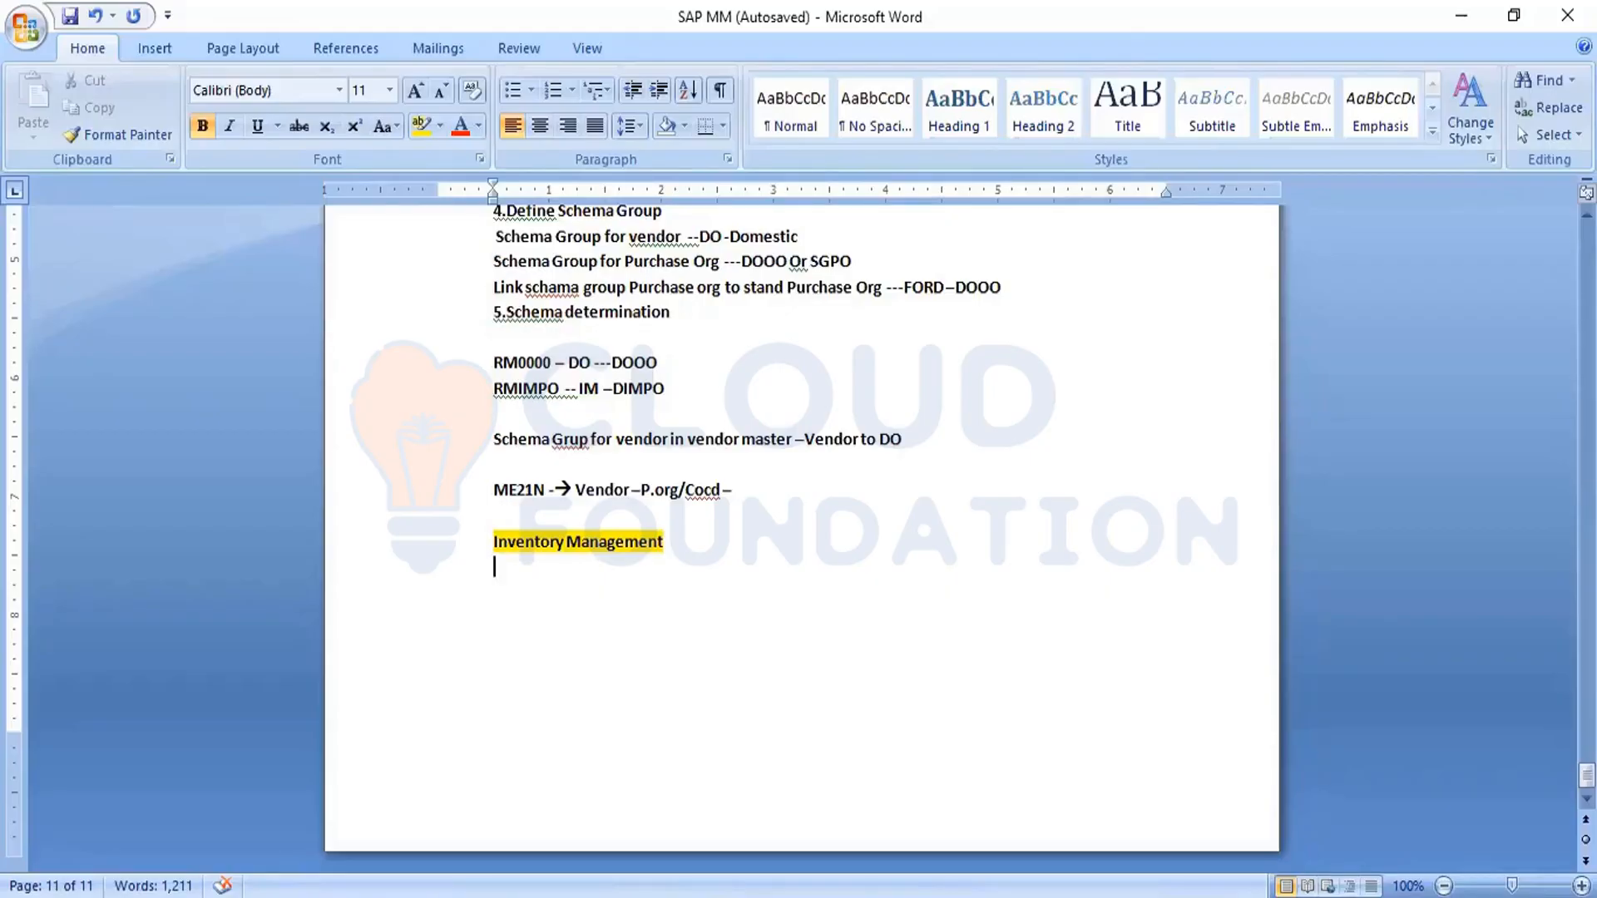
# - Add the line "Goods receipts –GR with ref to po-101" below the Inventory Management heading, saving the document during the entry
pyautogui.press('Return')
pyautogui.write('Goods receipts -')
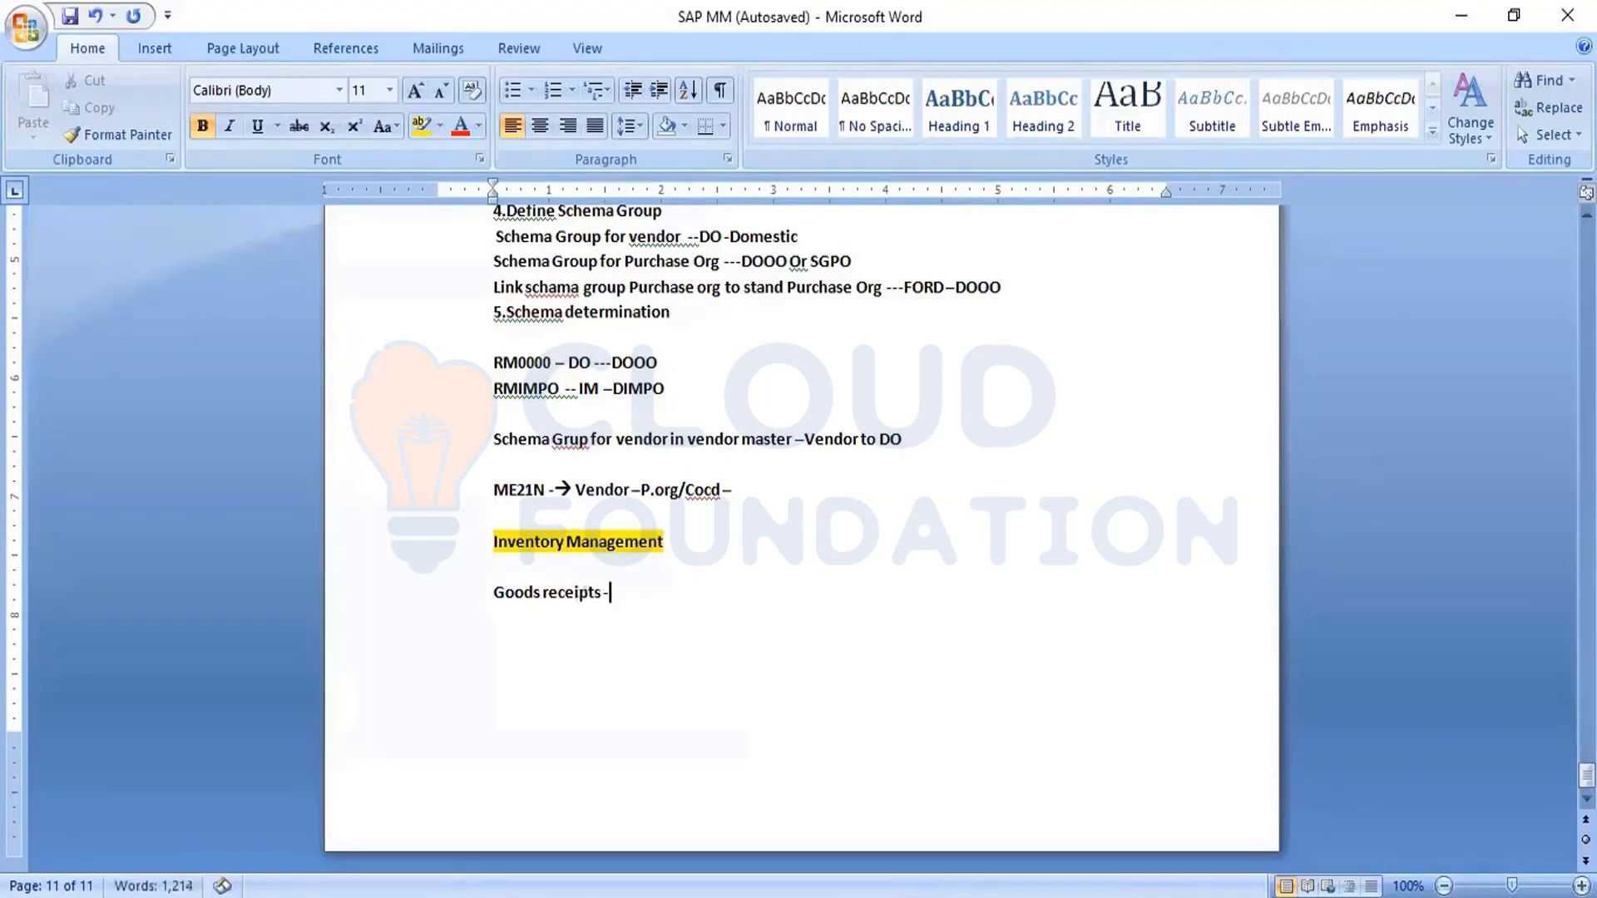
pyautogui.write('GR with ref')
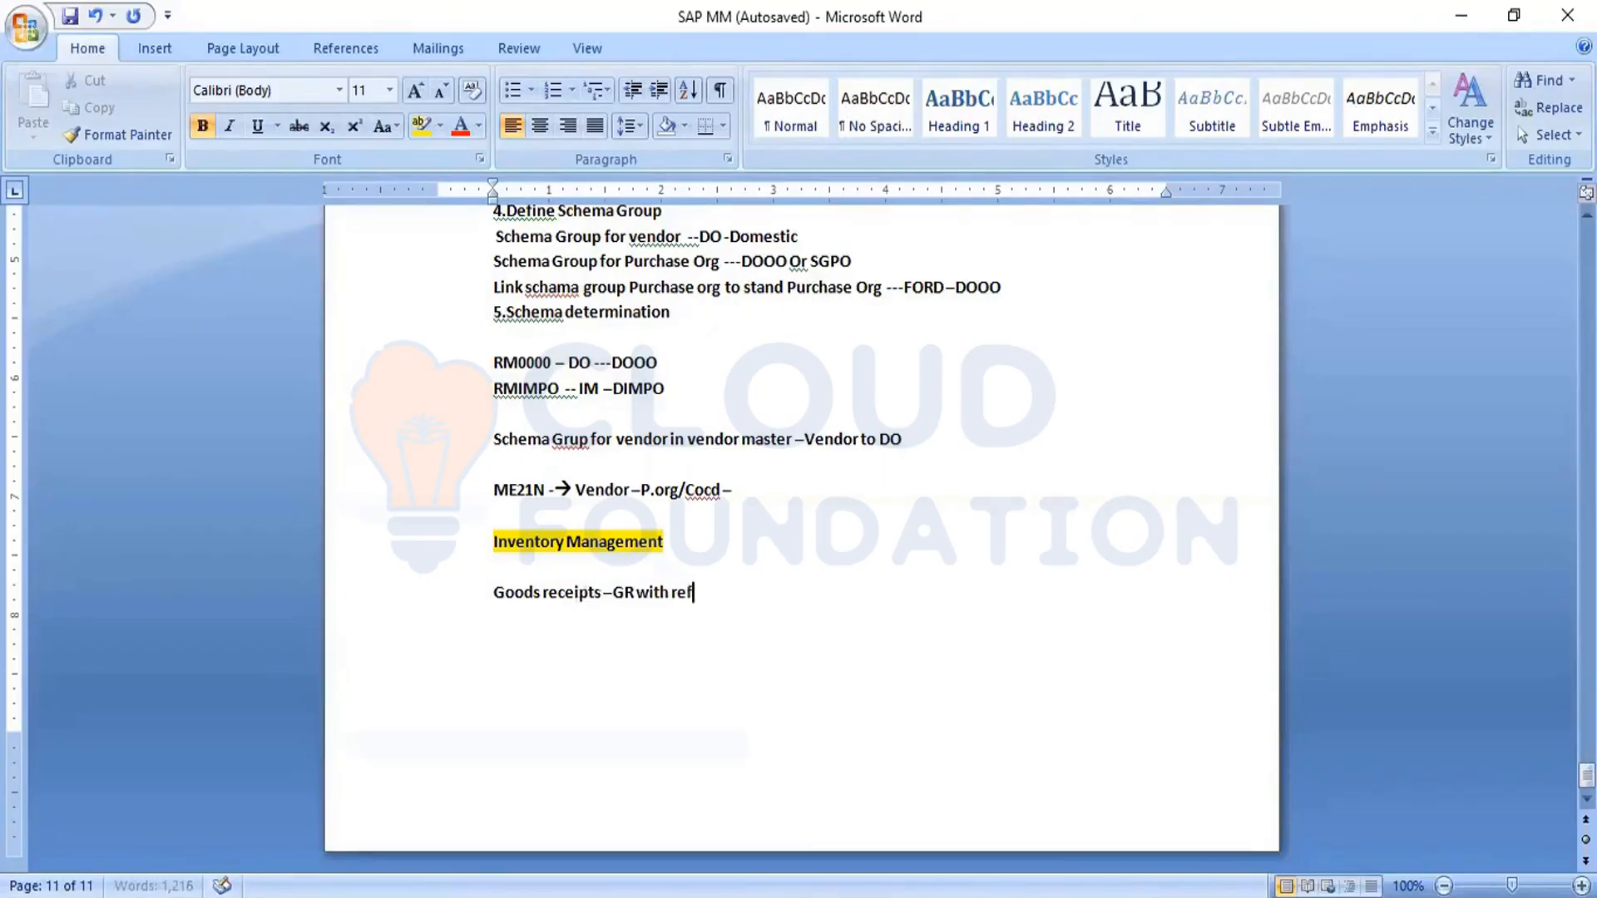
pyautogui.write(' to po')
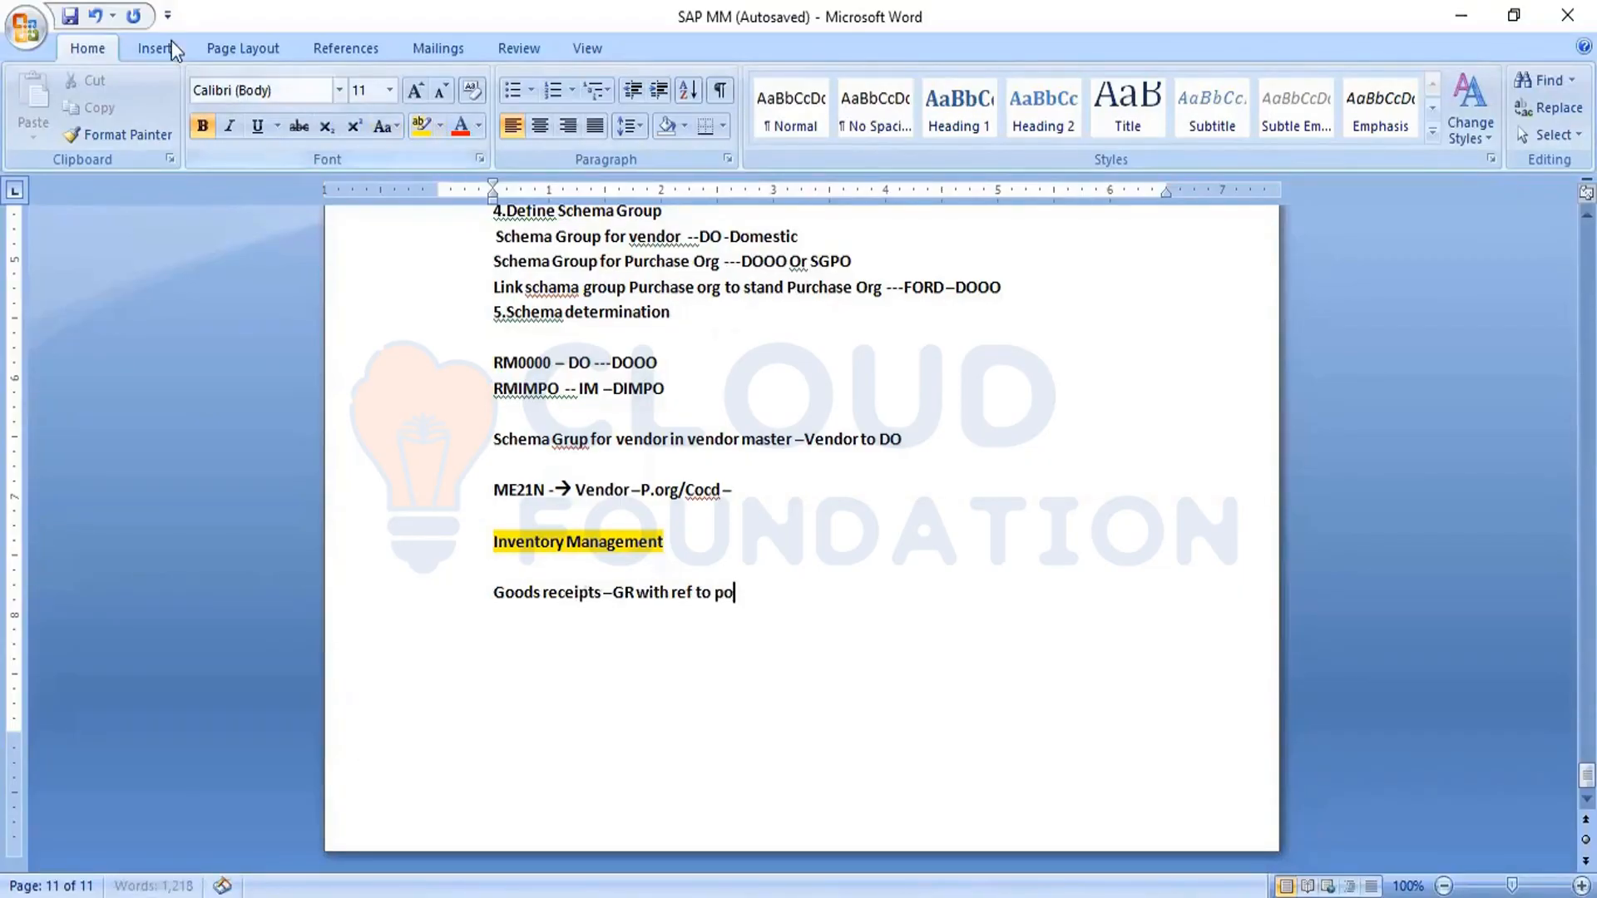
pyautogui.click(69, 16)
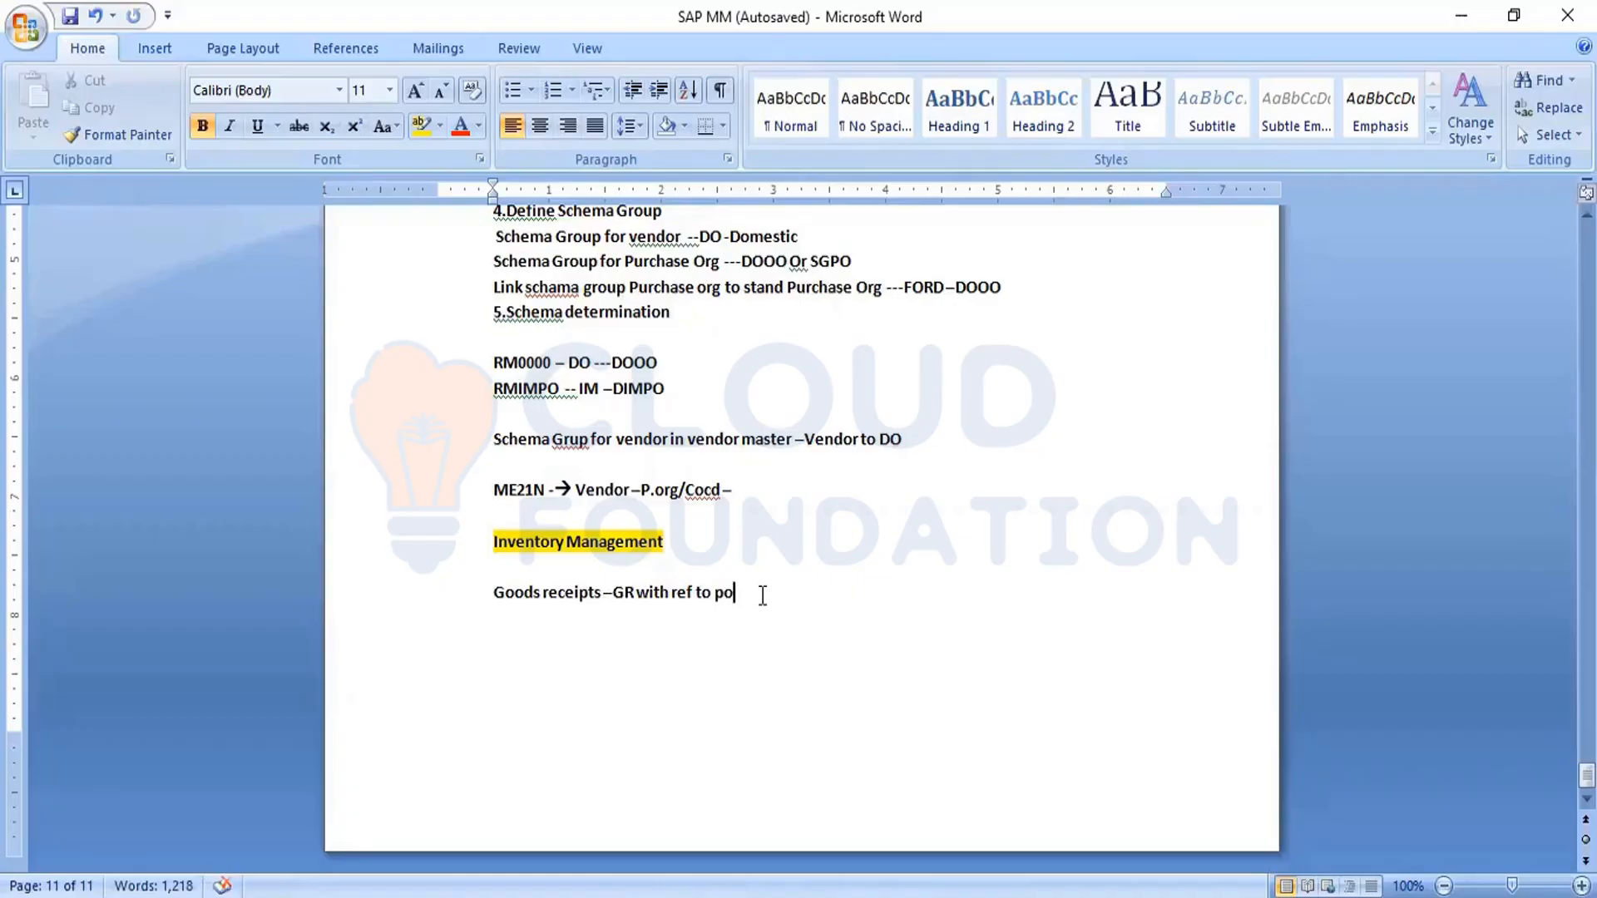
pyautogui.write('-101')
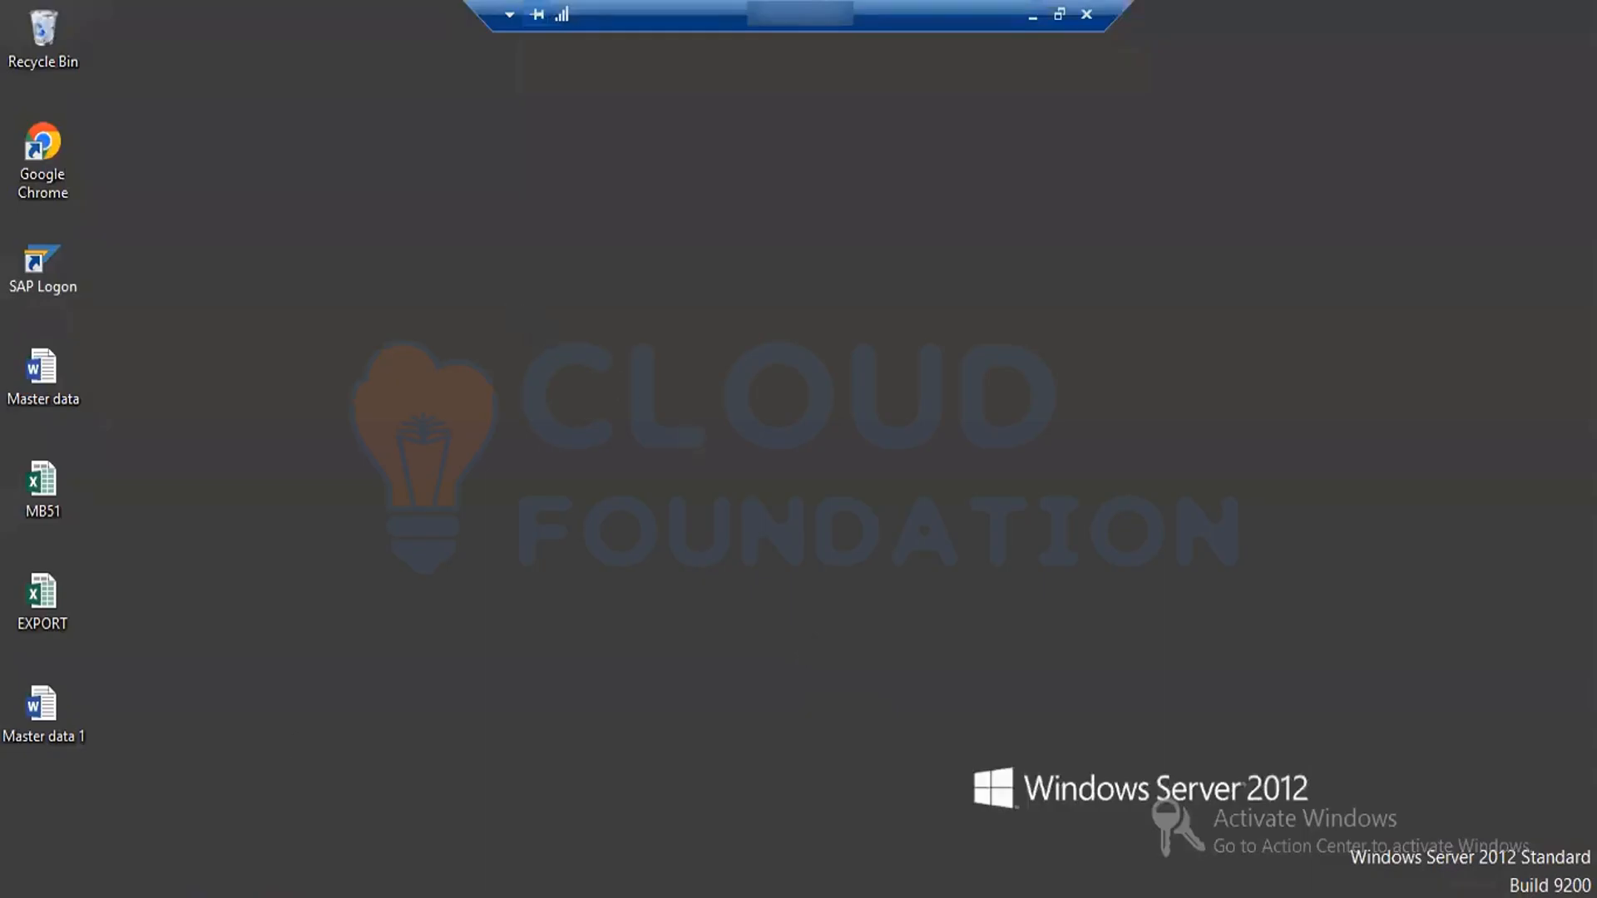
# - Switch to the SAP window and leave the MARC table display back to the SAP Easy Access screen
pyautogui.click(469, 830)
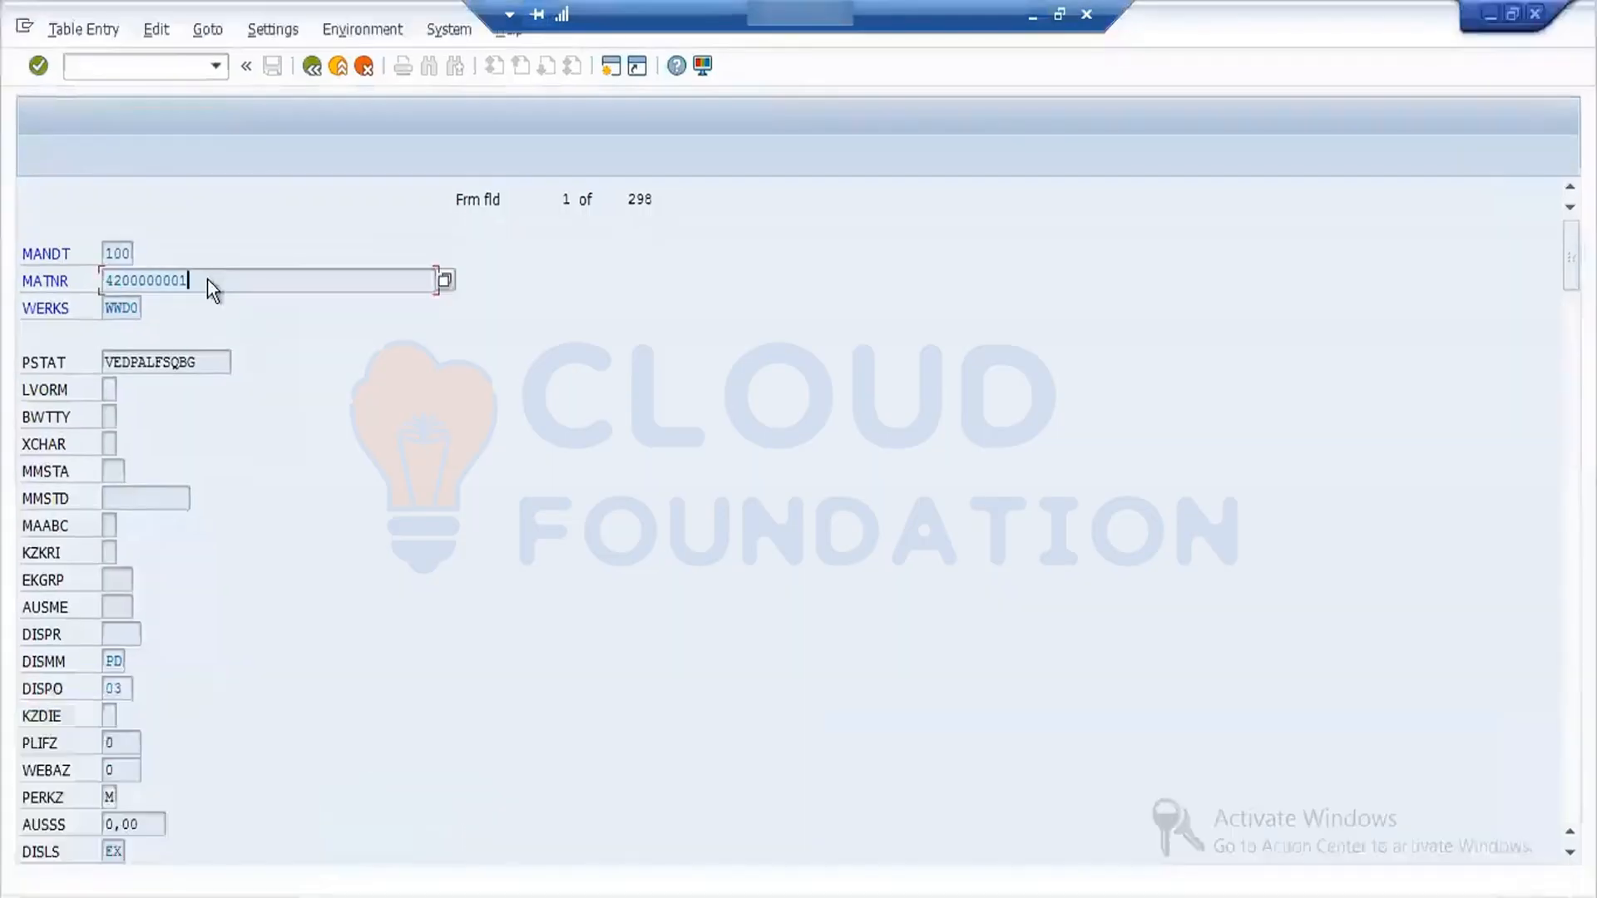
pyautogui.click(313, 67)
pyautogui.click(313, 67)
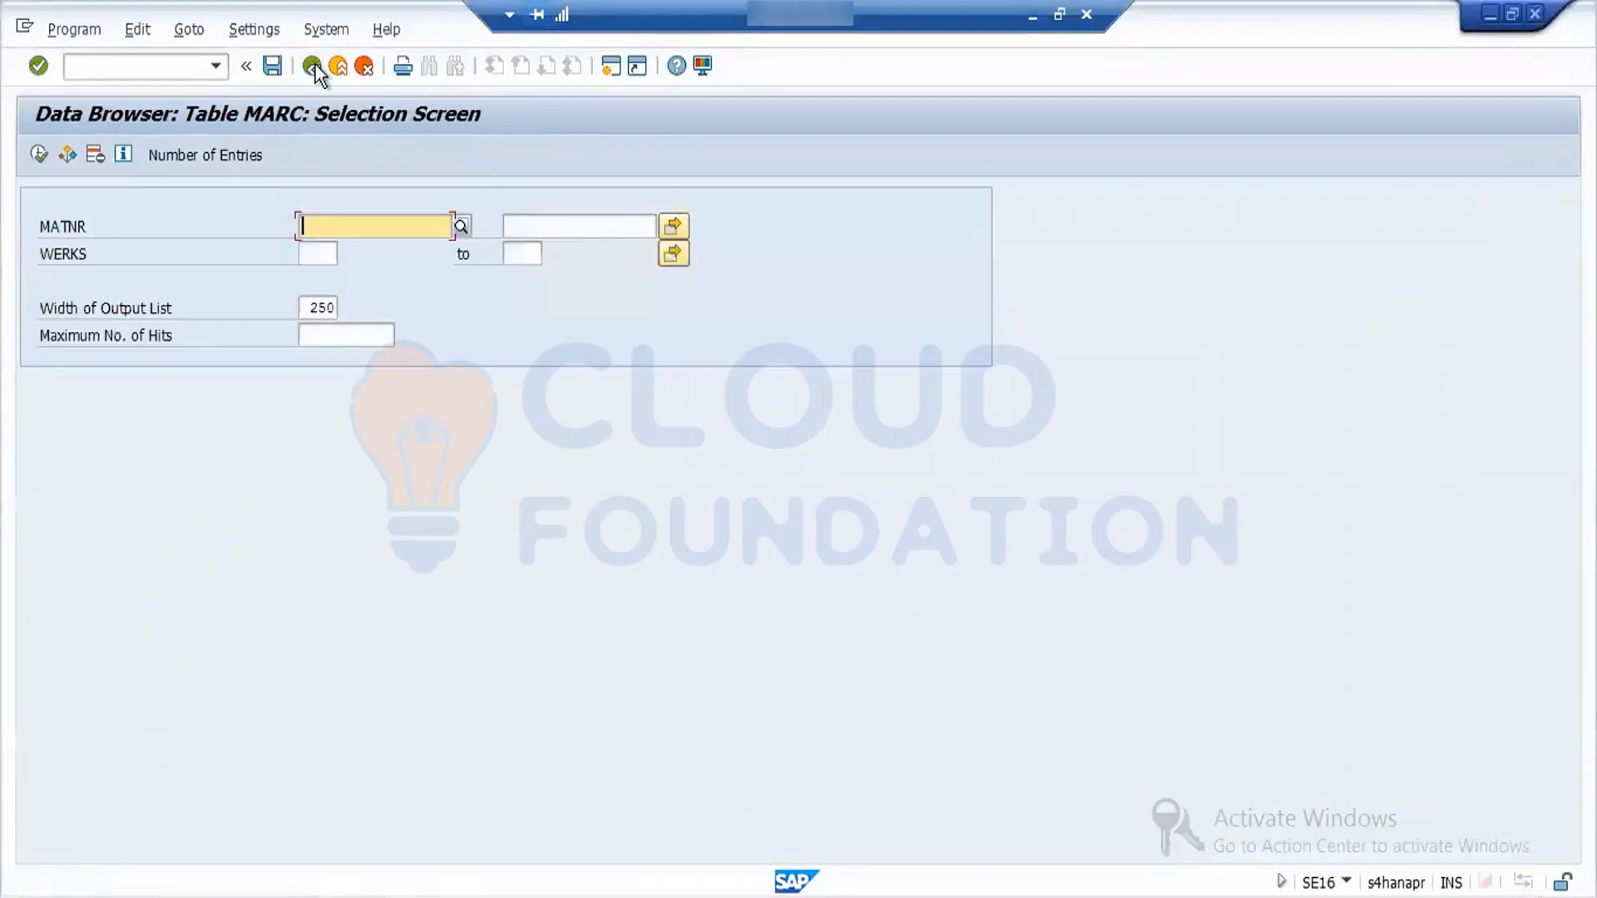
pyautogui.click(312, 66)
pyautogui.click(314, 65)
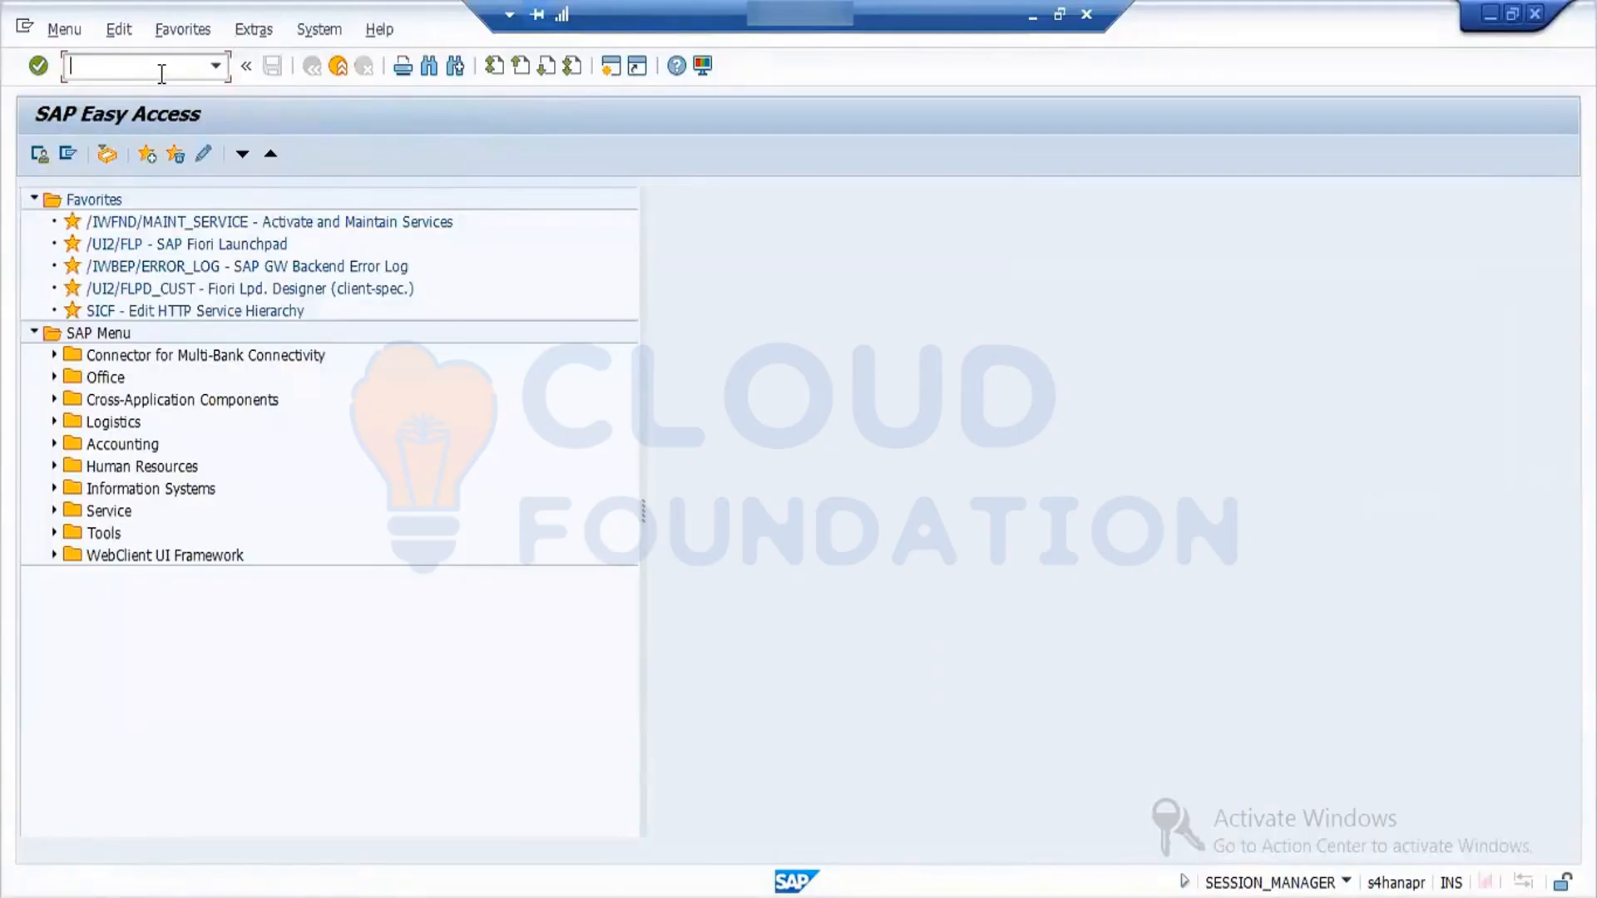
# - Open the Create Purchase Order transaction ME21N and close its help pane
pyautogui.write('me21n')
pyautogui.press('Return')
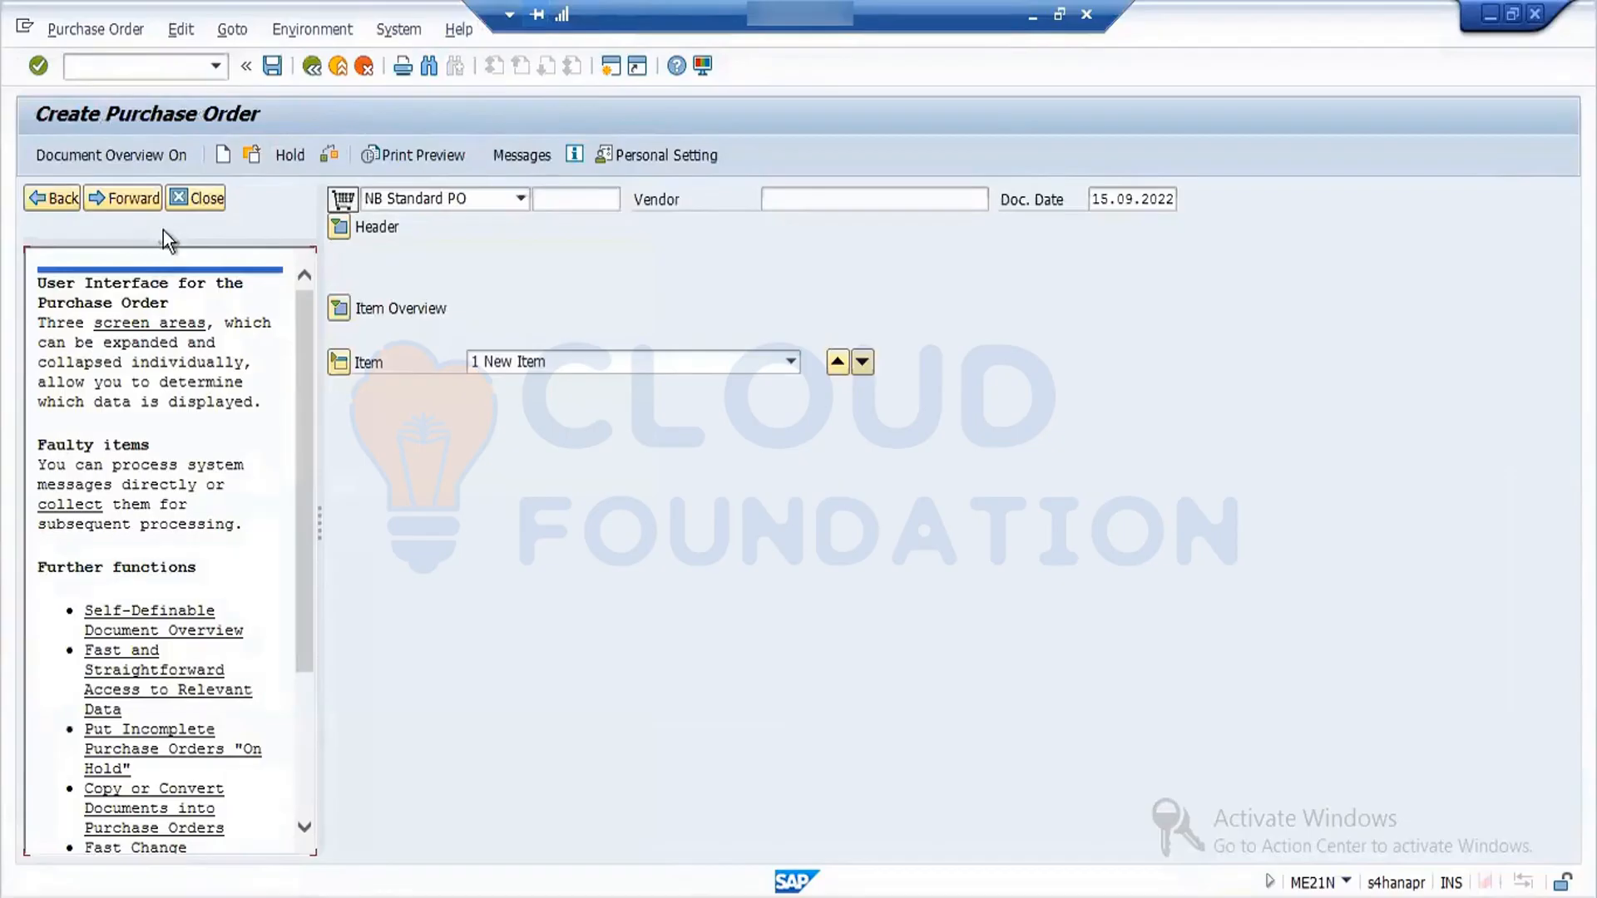
pyautogui.click(206, 198)
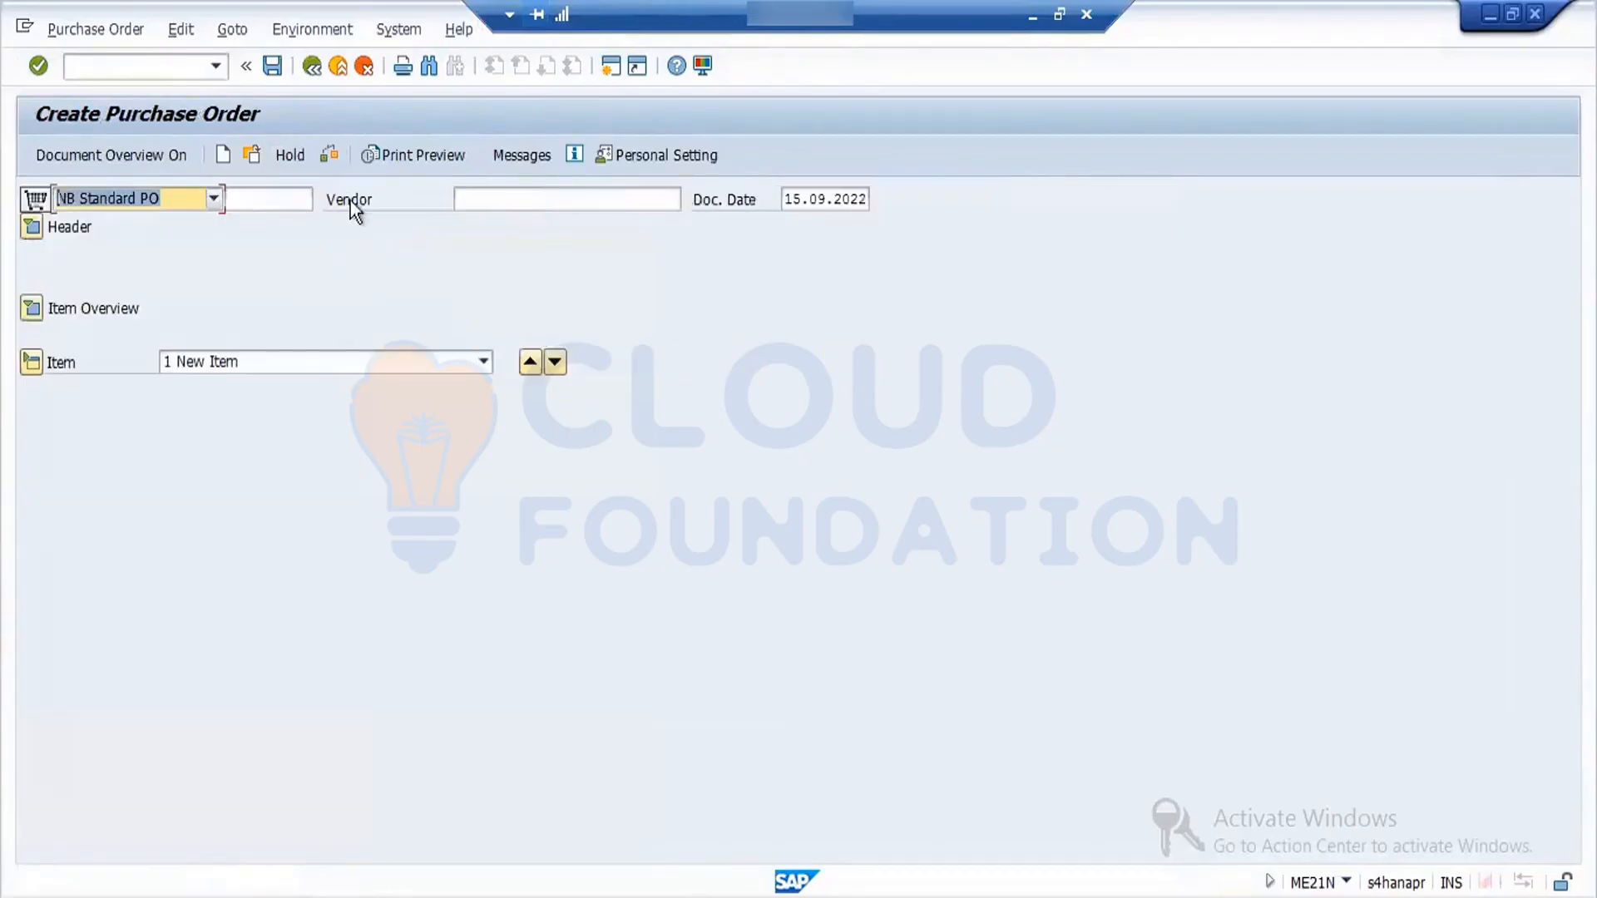
# - Fill the order header with vendor SRS Vendors, purchasing organization FORD, purchasing group 001 and company code FORD, acknowledging the messages
pyautogui.click(479, 201)
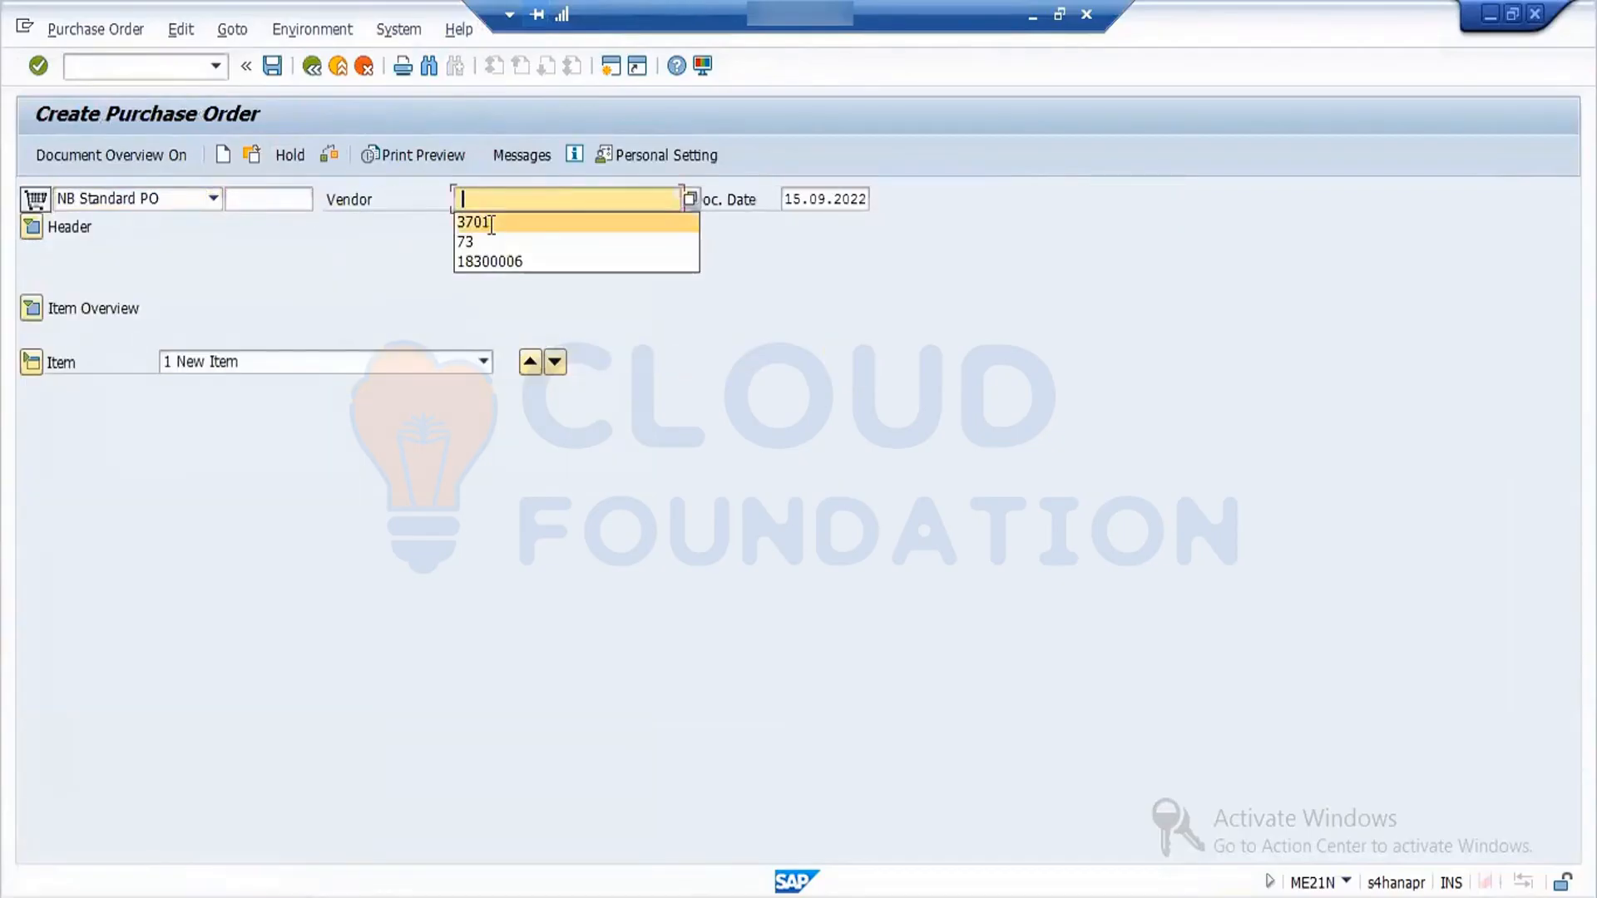
pyautogui.click(488, 222)
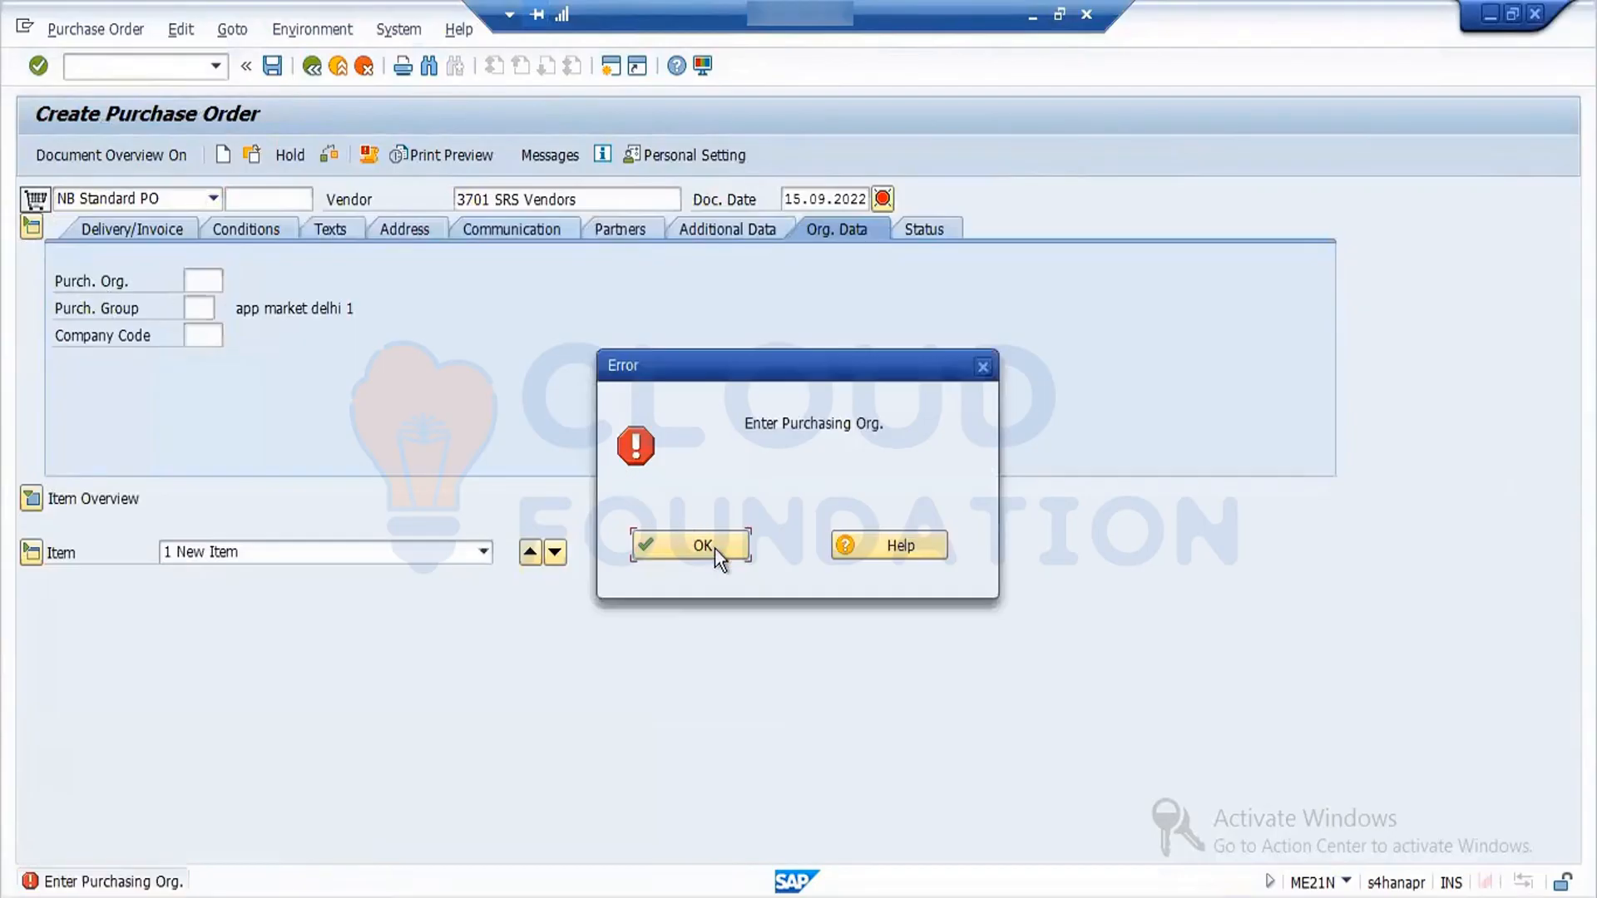
pyautogui.click(201, 281)
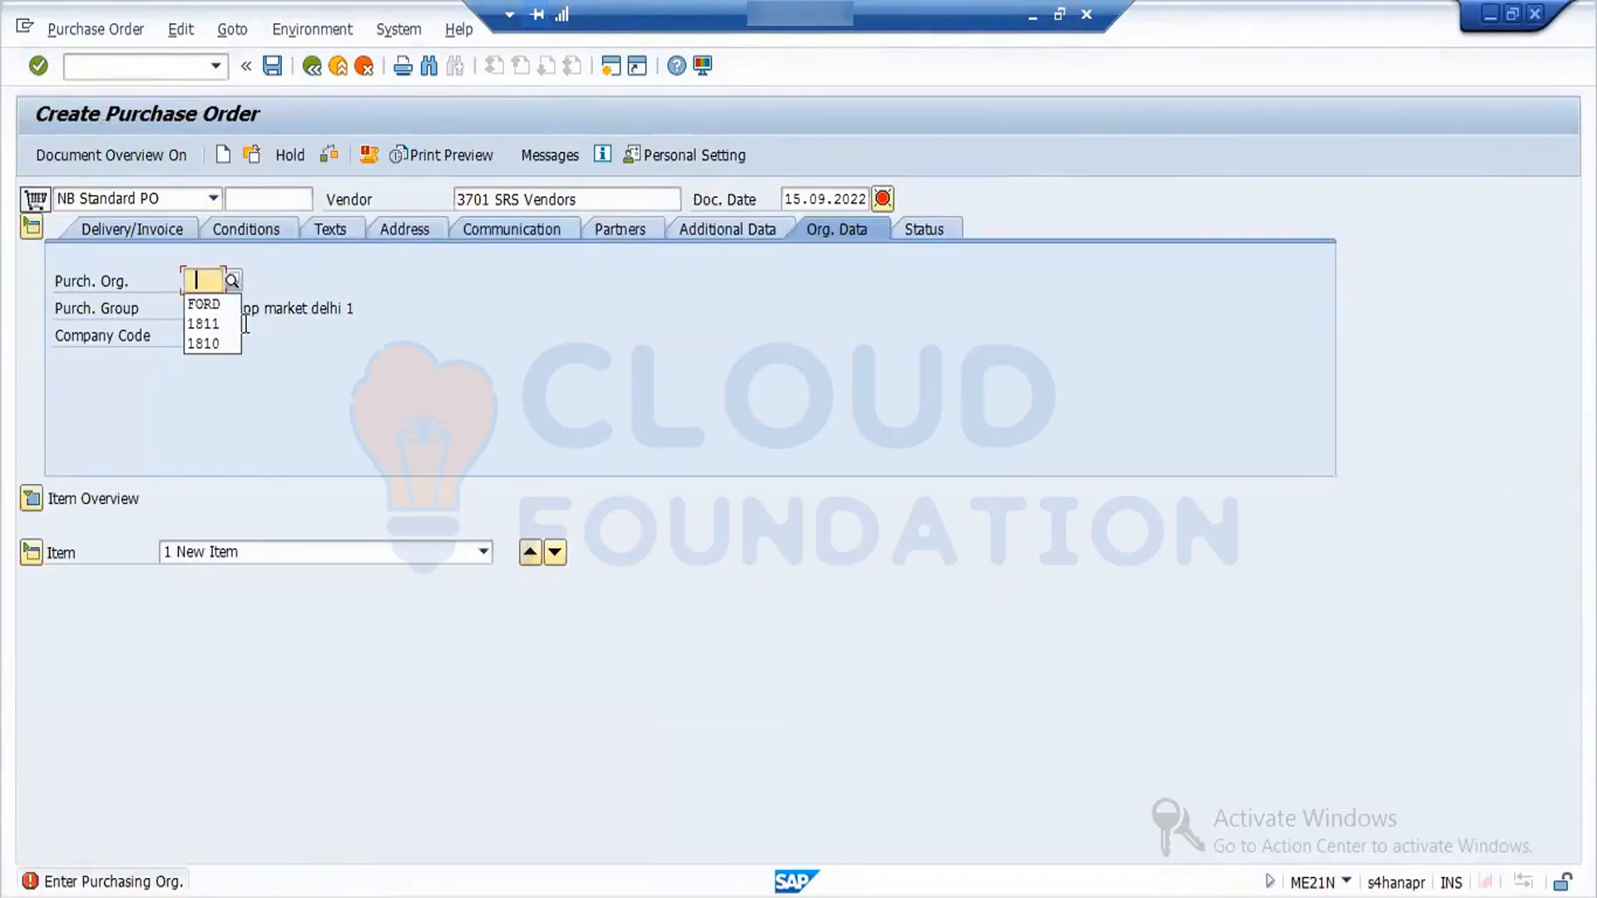
pyautogui.click(203, 304)
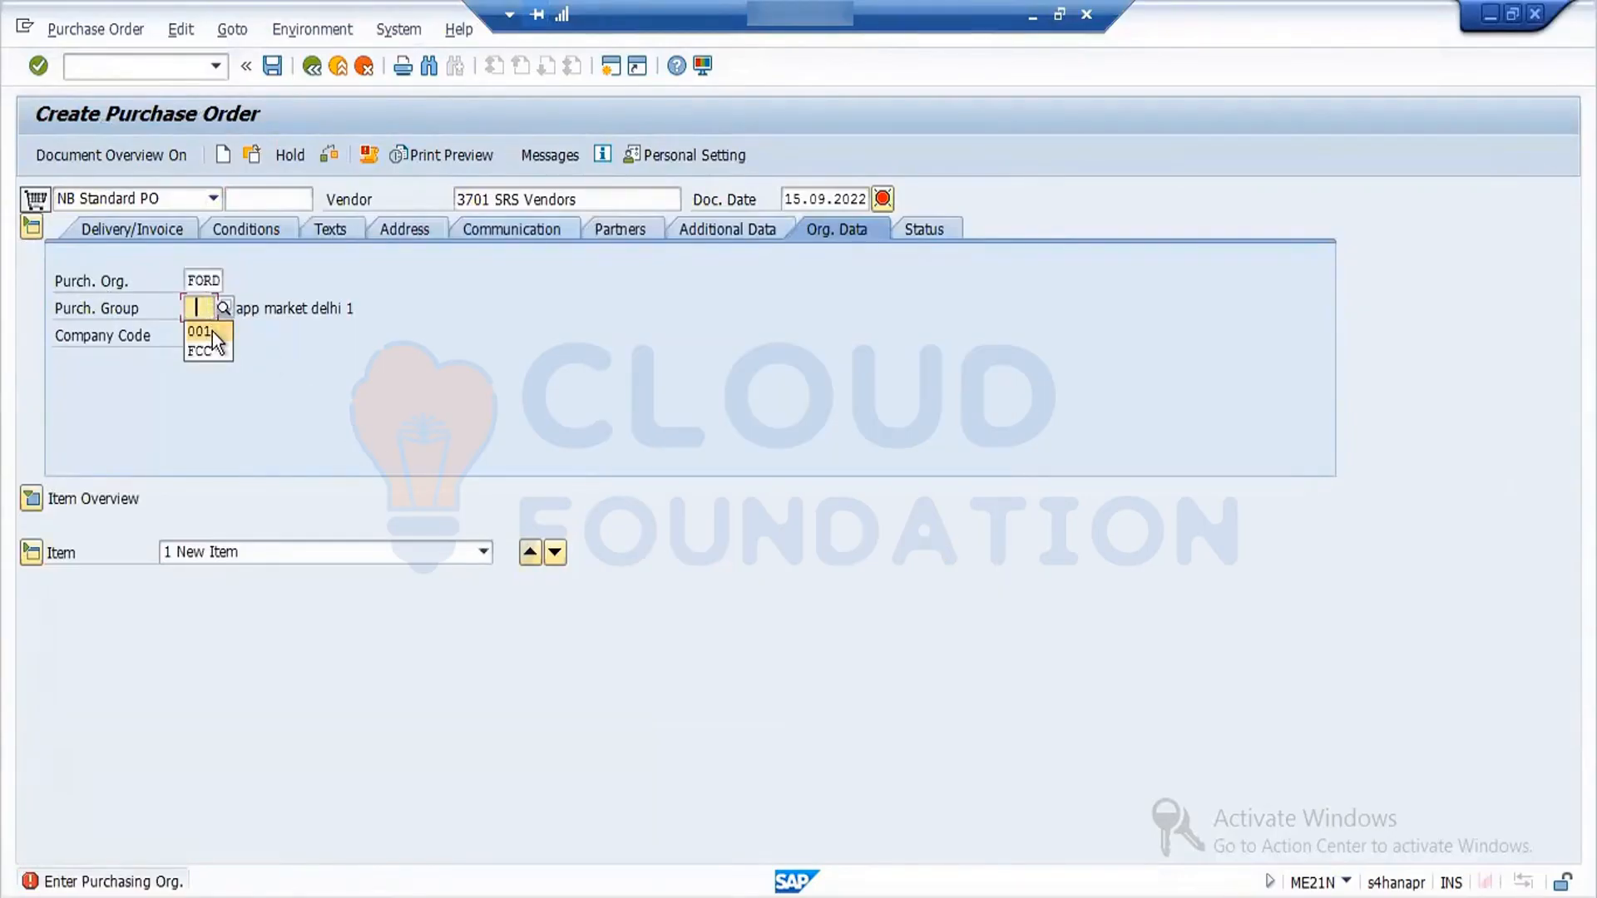
pyautogui.click(212, 331)
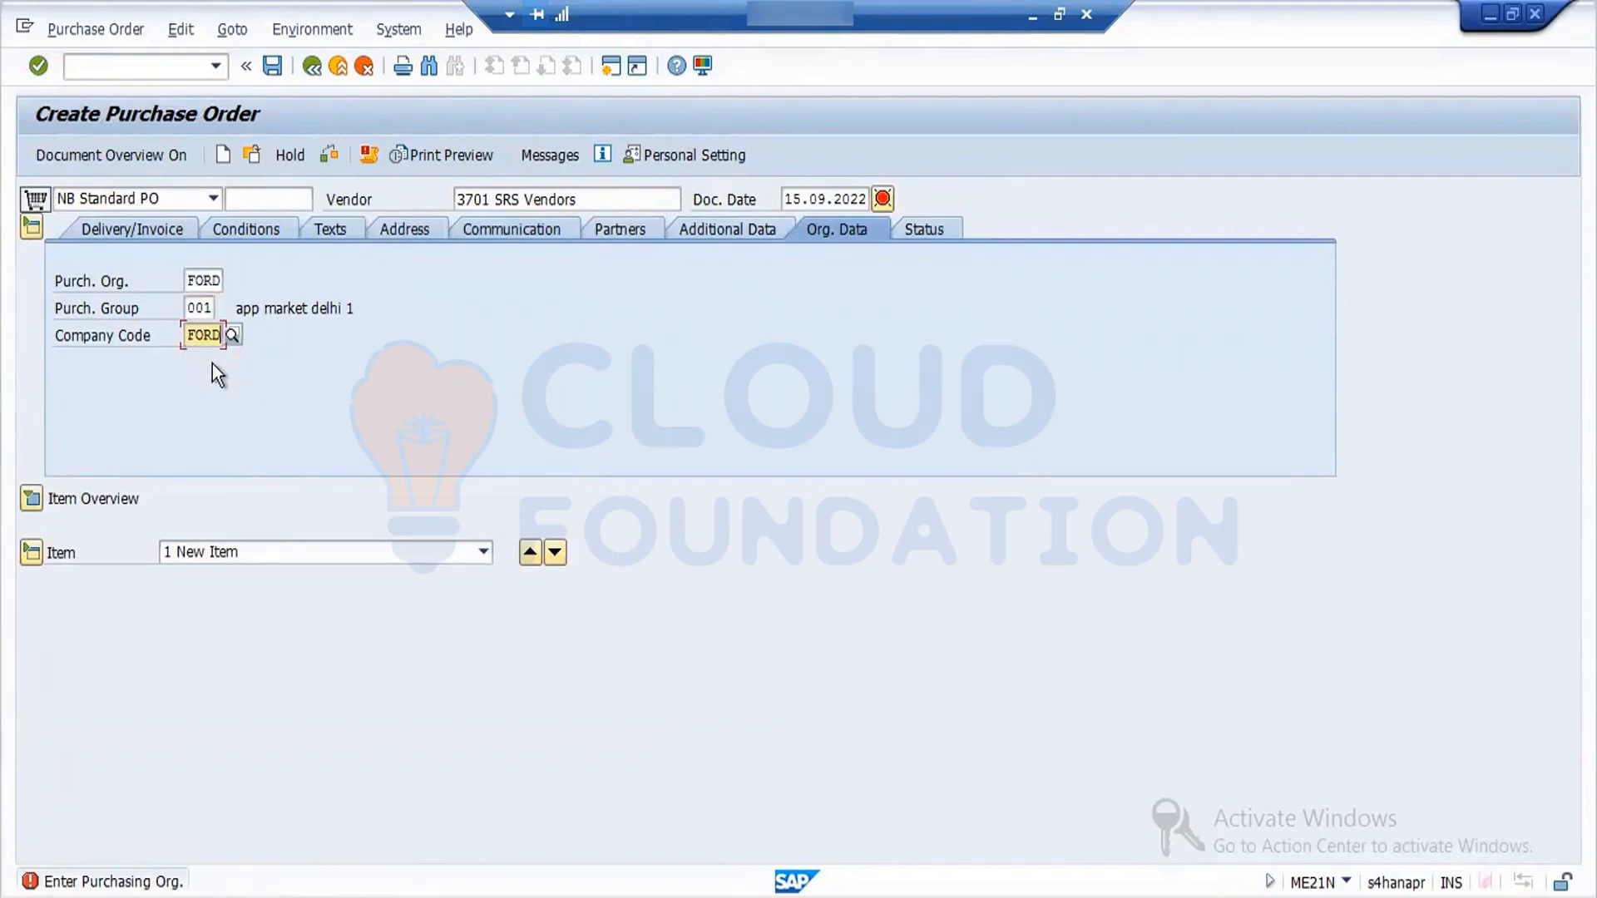
pyautogui.press('Return')
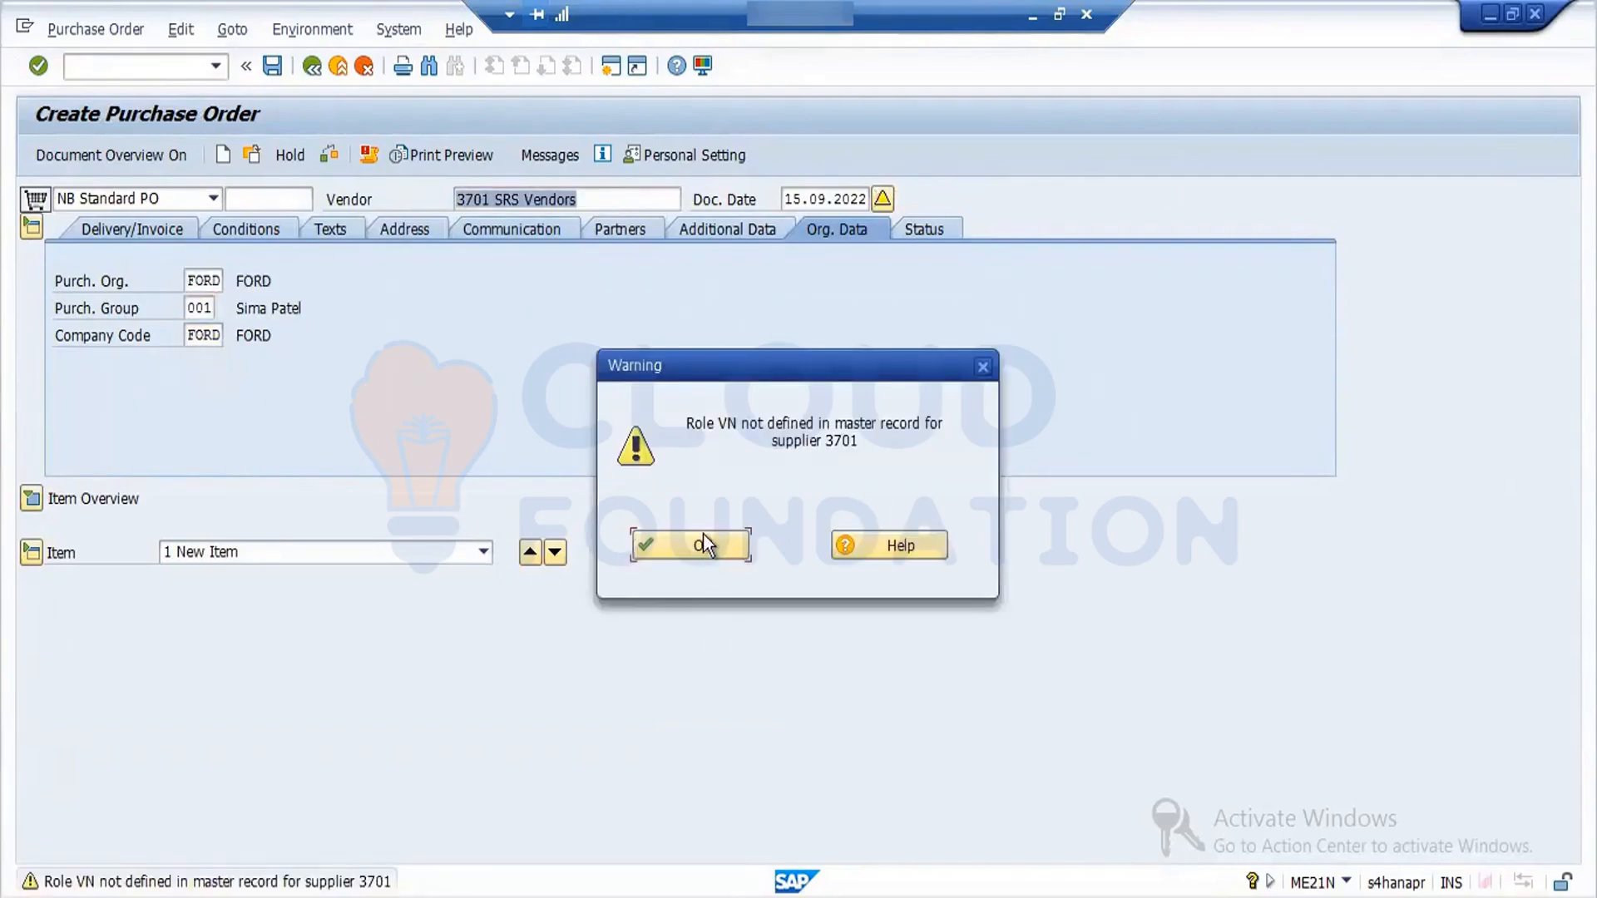
pyautogui.click(702, 537)
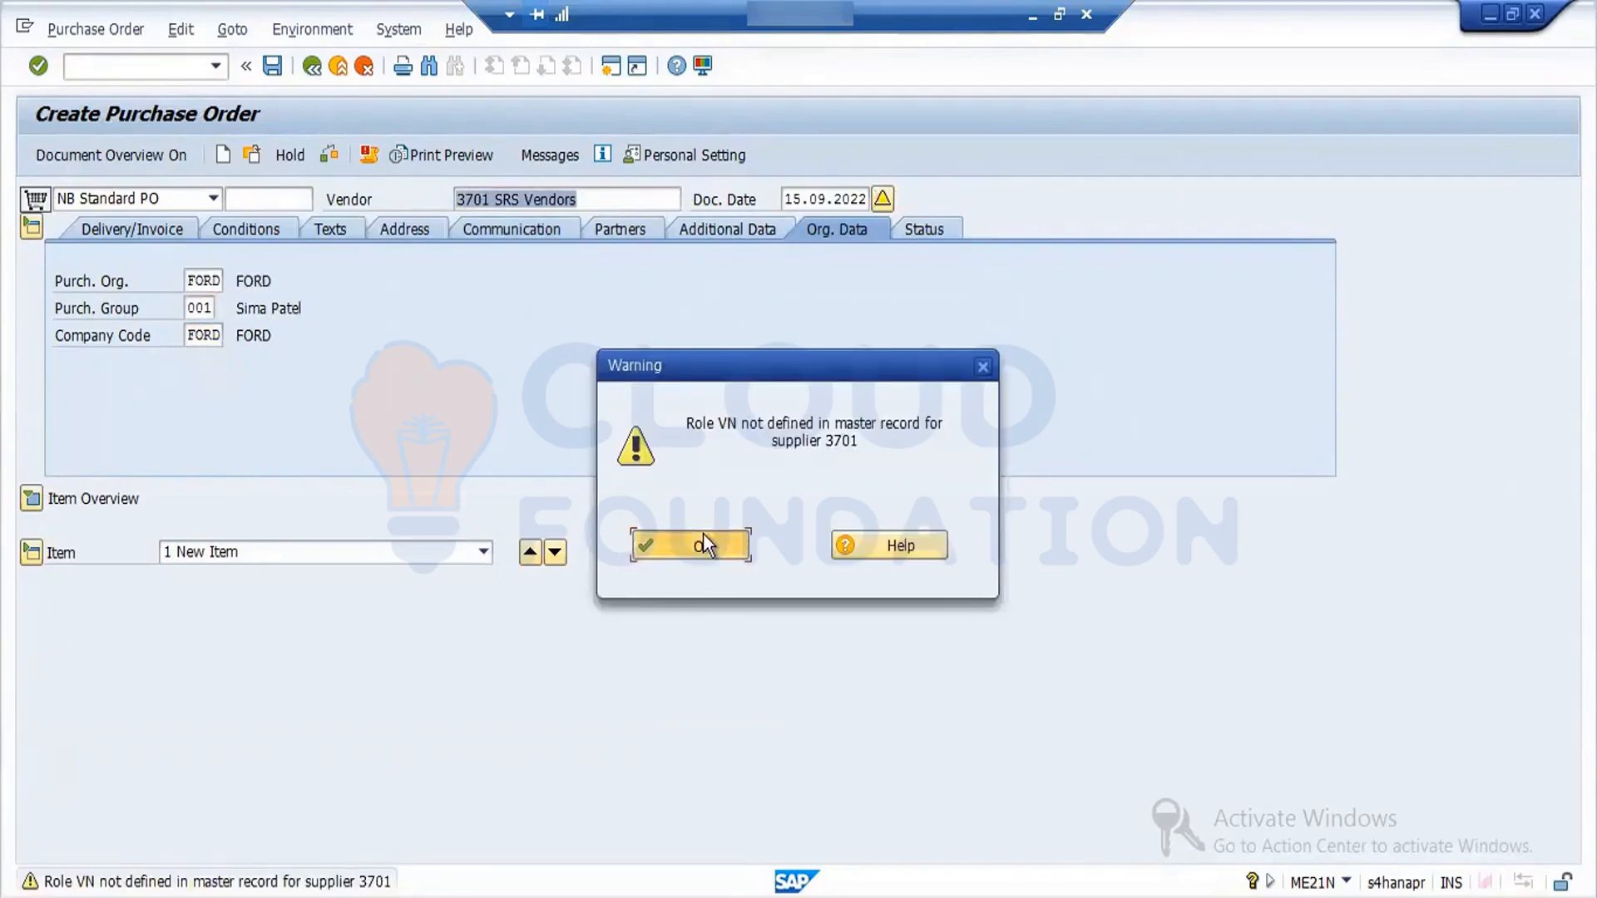
pyautogui.click(31, 499)
pyautogui.click(265, 553)
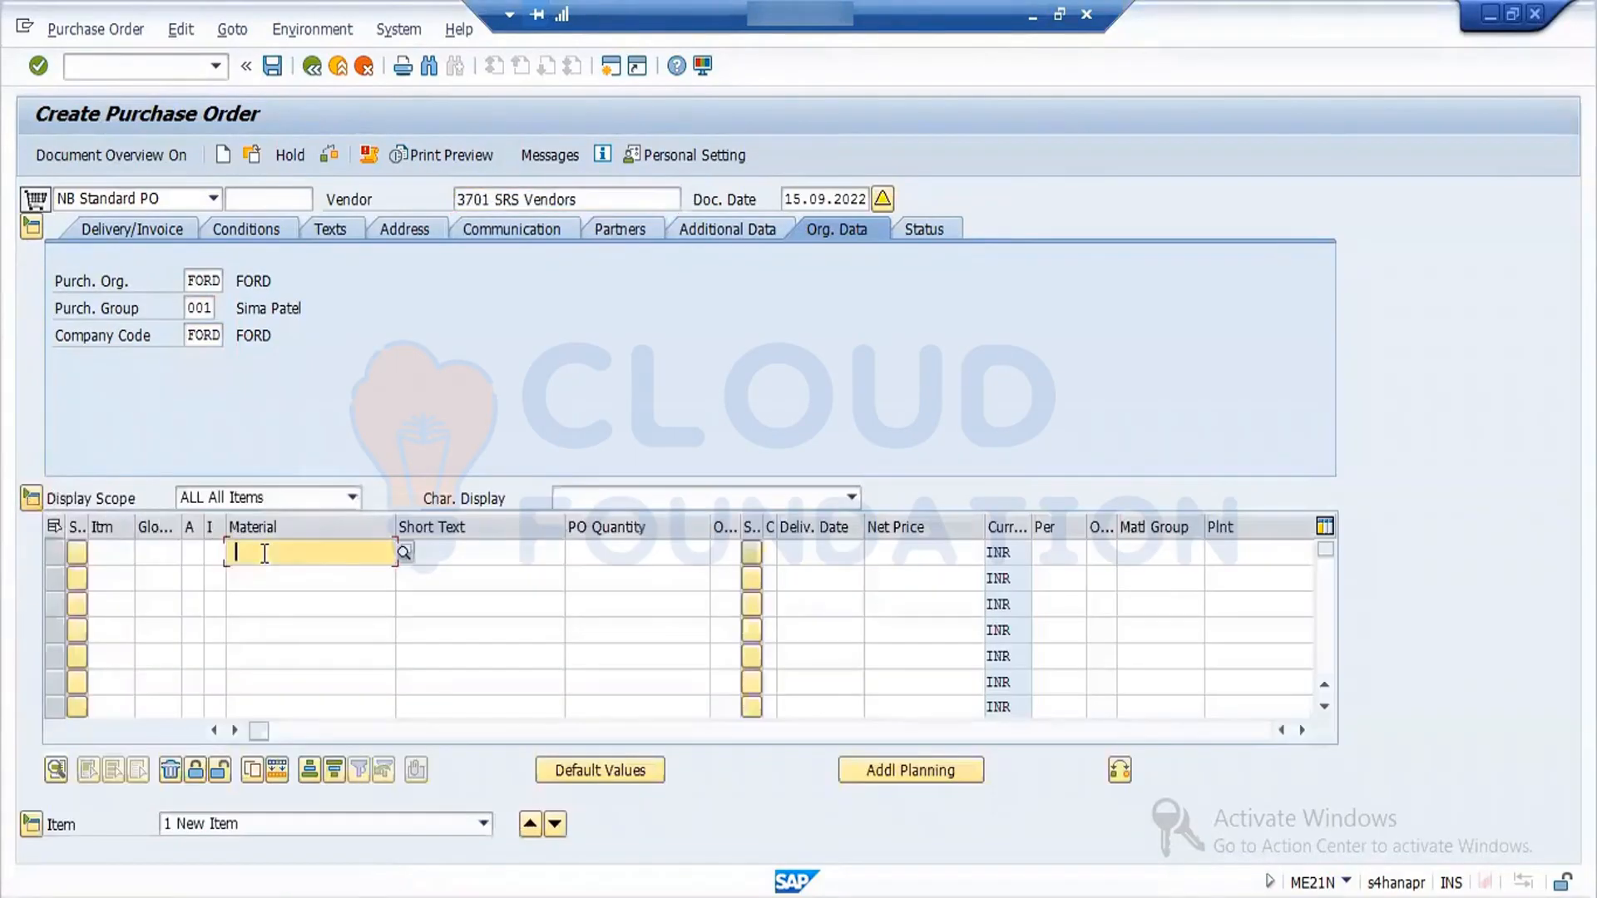
pyautogui.click(276, 576)
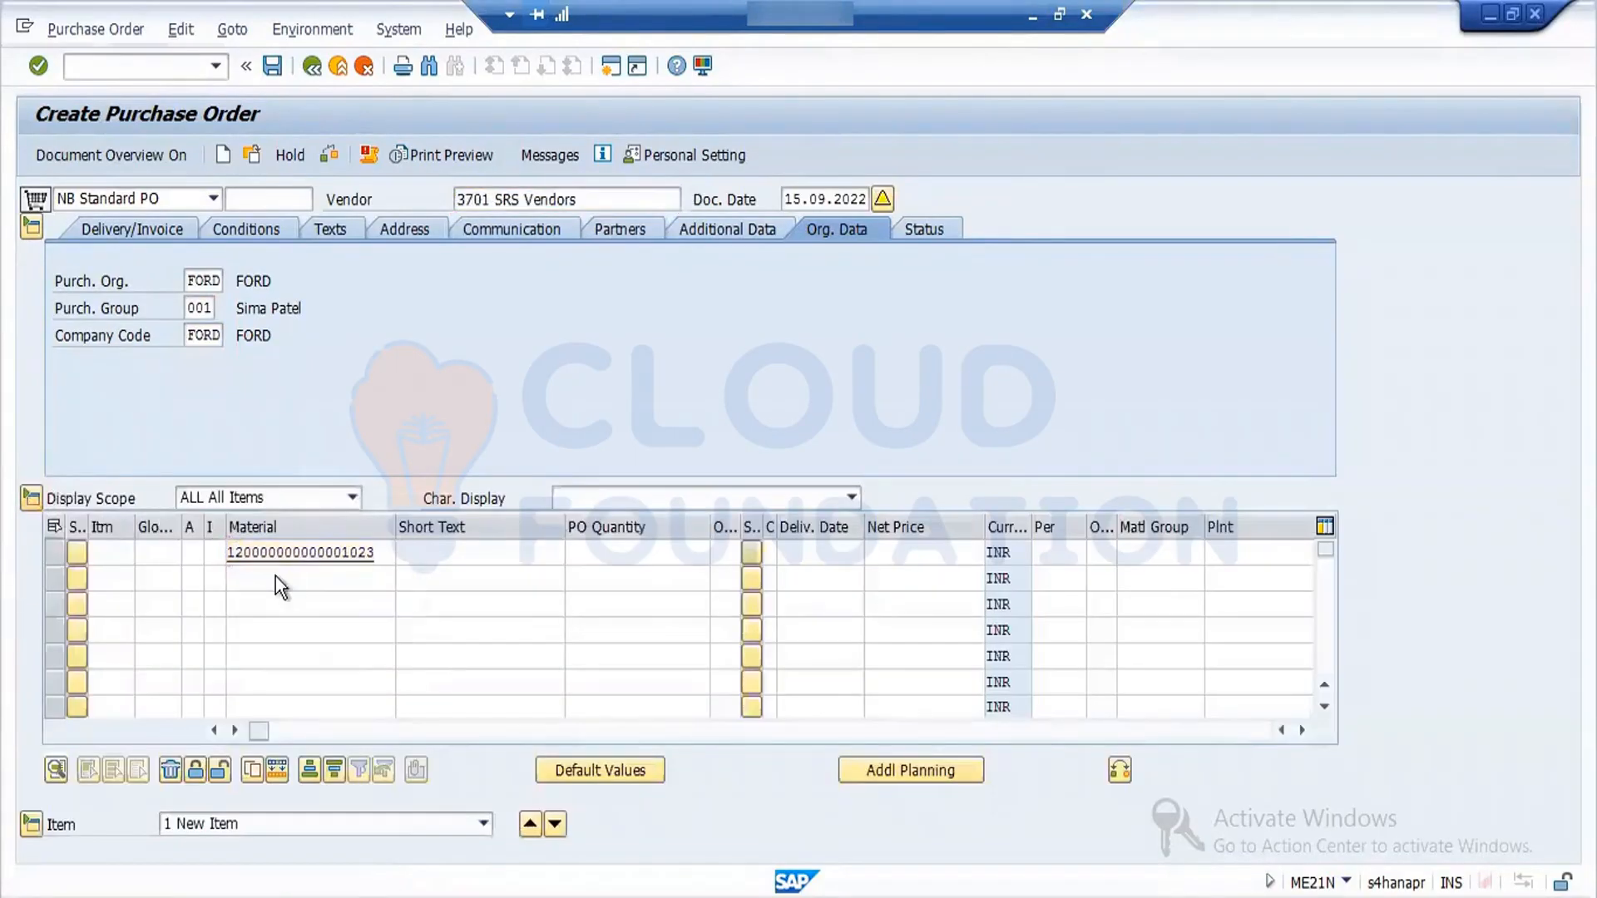
pyautogui.press('Return')
pyautogui.click(728, 539)
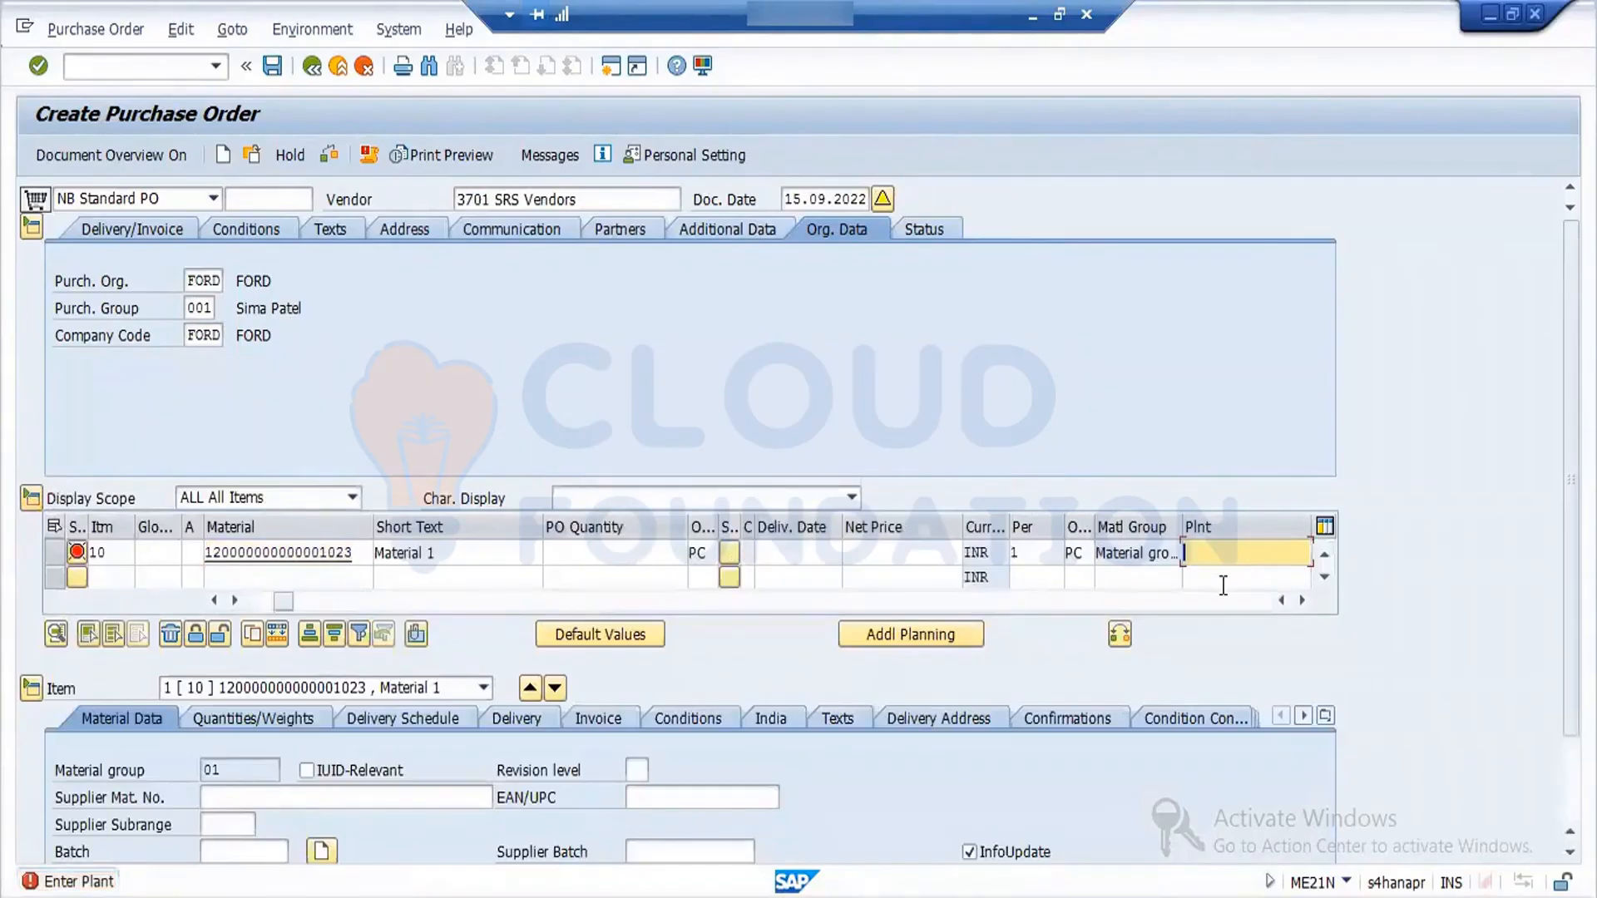
pyautogui.write('ford')
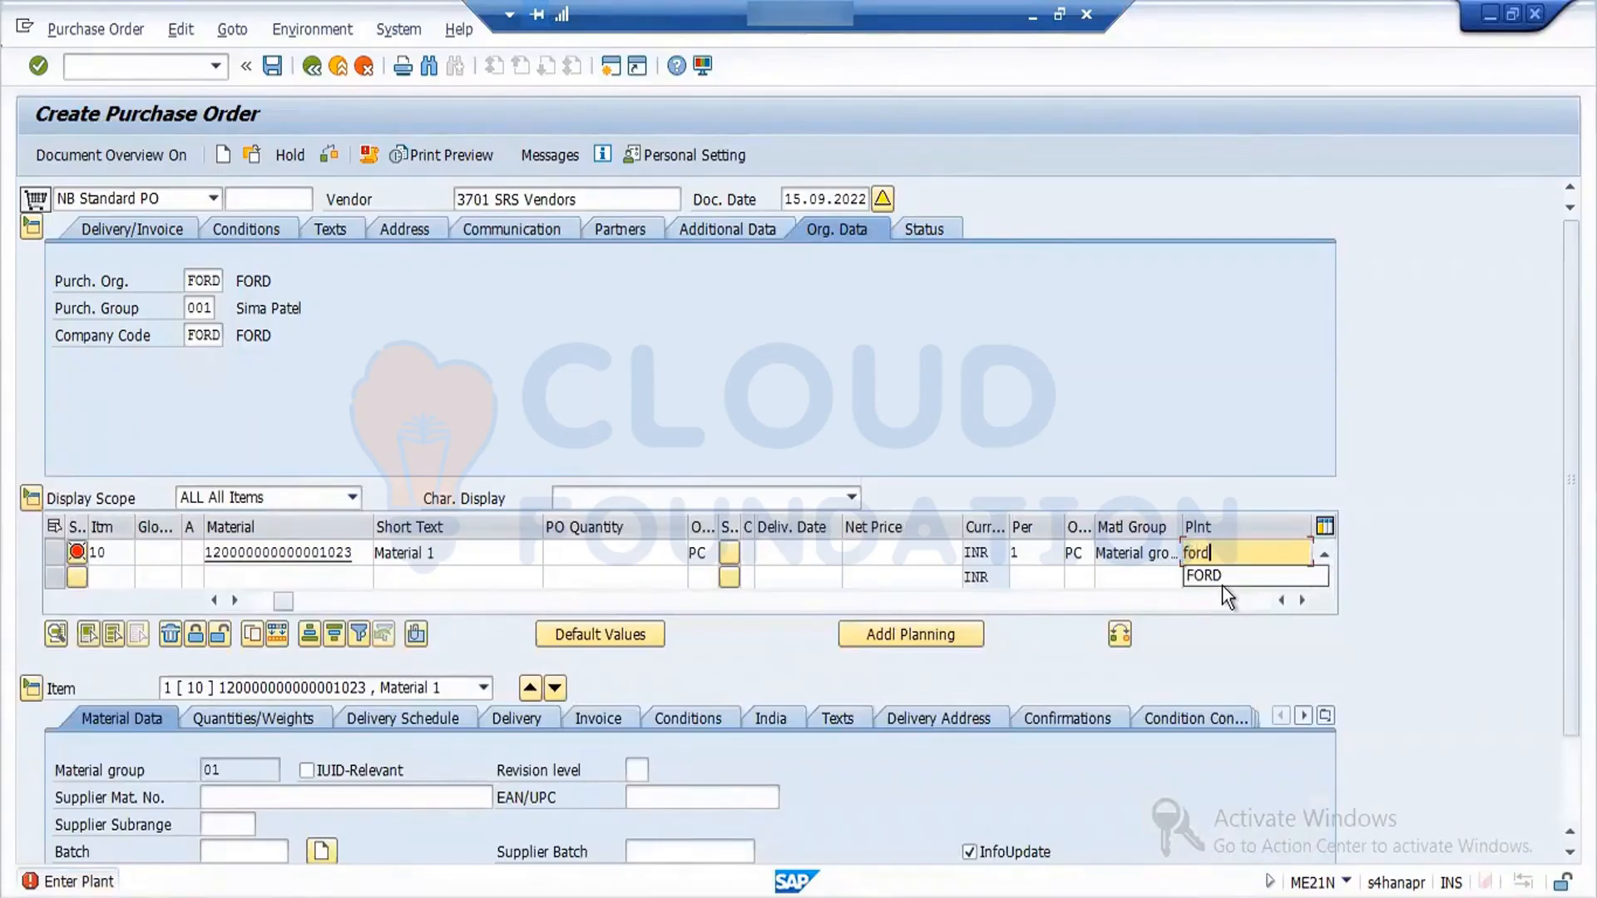
pyautogui.press('Return')
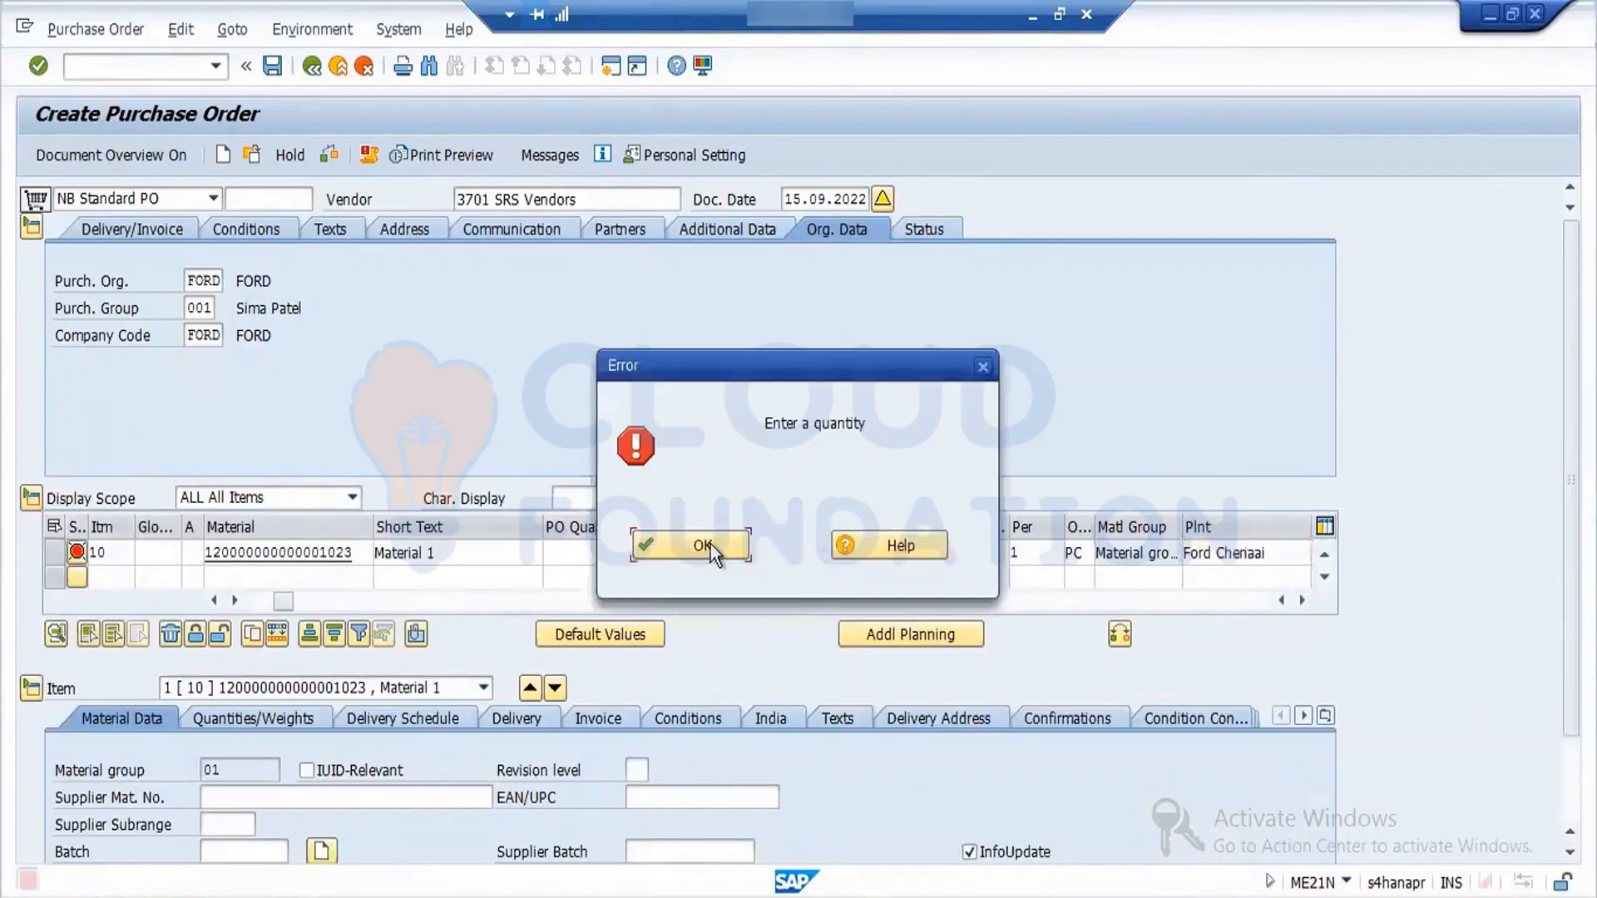
# - Set the item's PO quantity to 10 and its storage location to SS03
pyautogui.click(708, 545)
pyautogui.write('10')
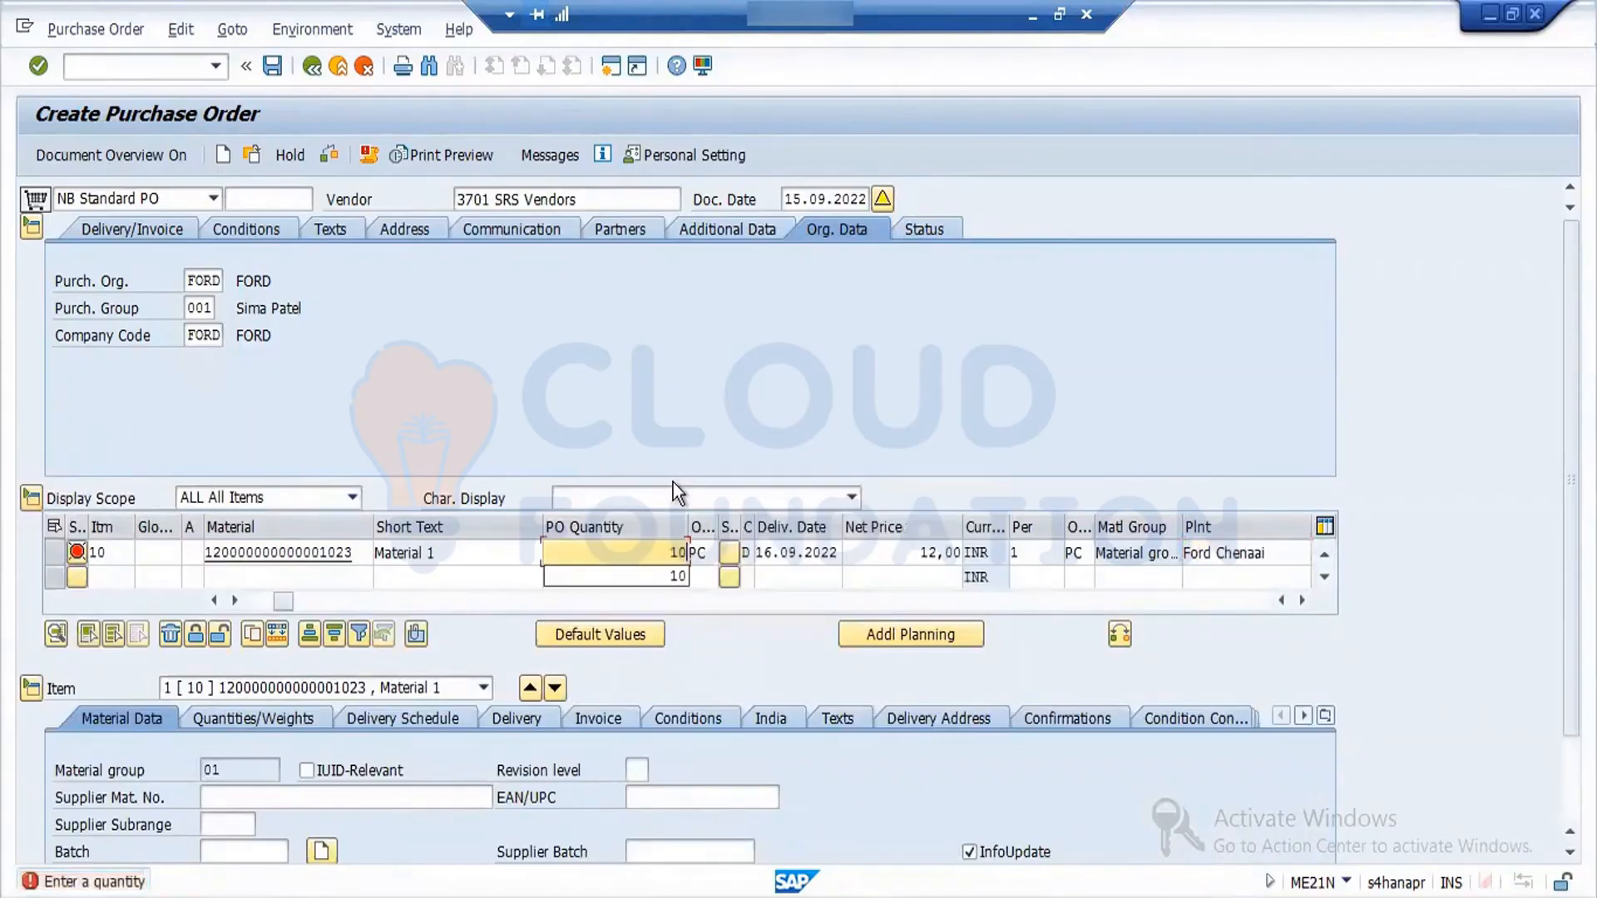
pyautogui.press('Return')
pyautogui.click(739, 544)
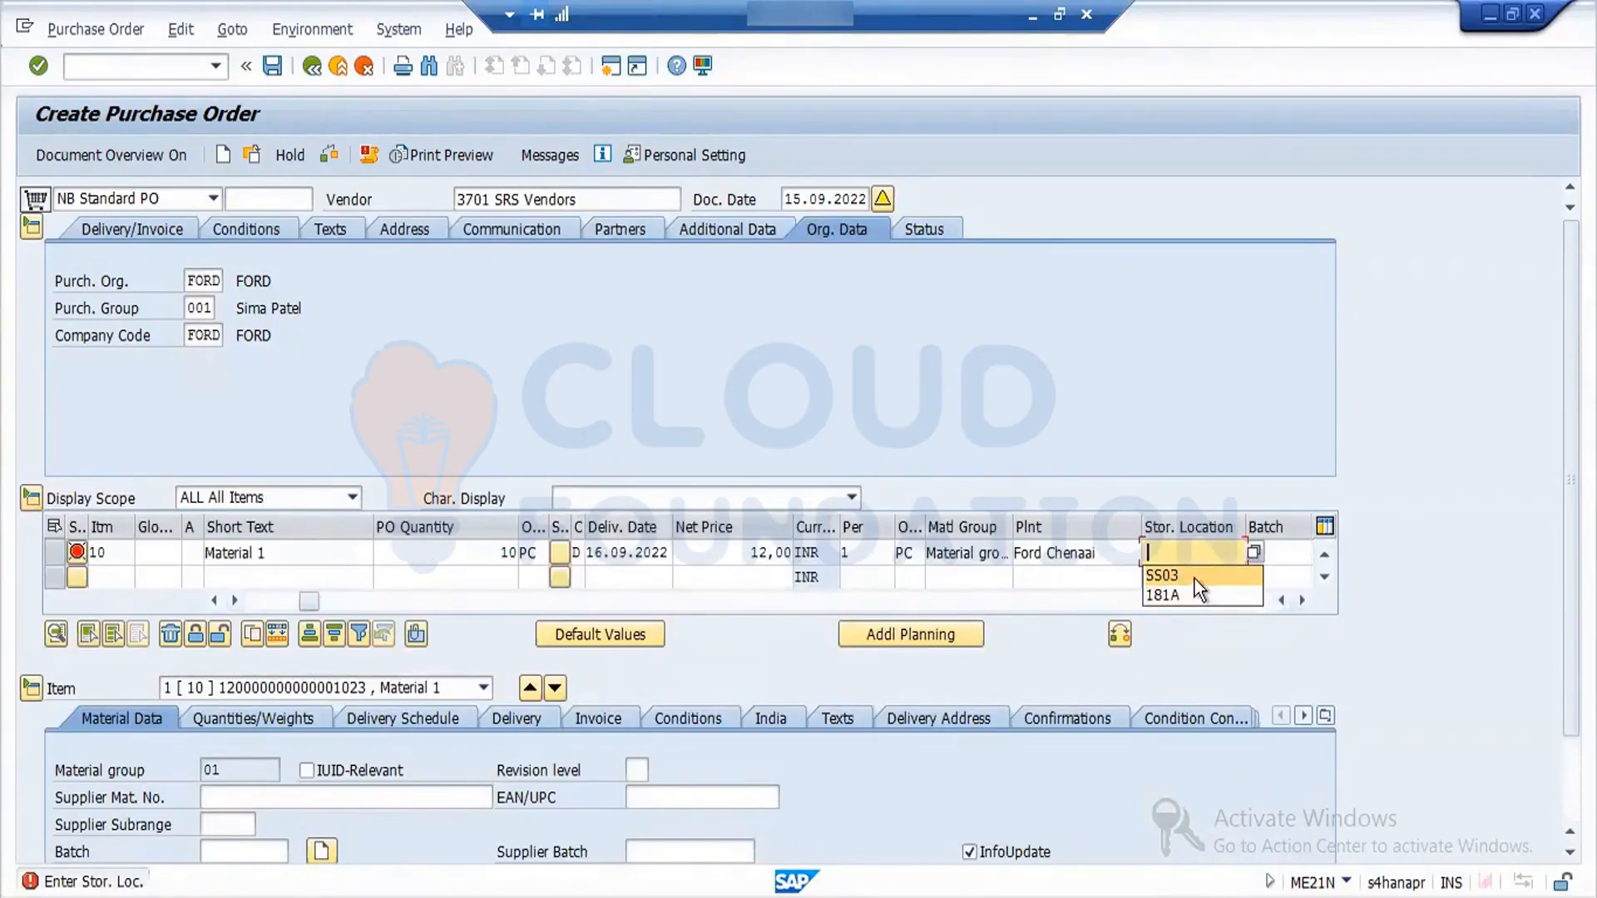
pyautogui.click(1194, 577)
pyautogui.press('Return')
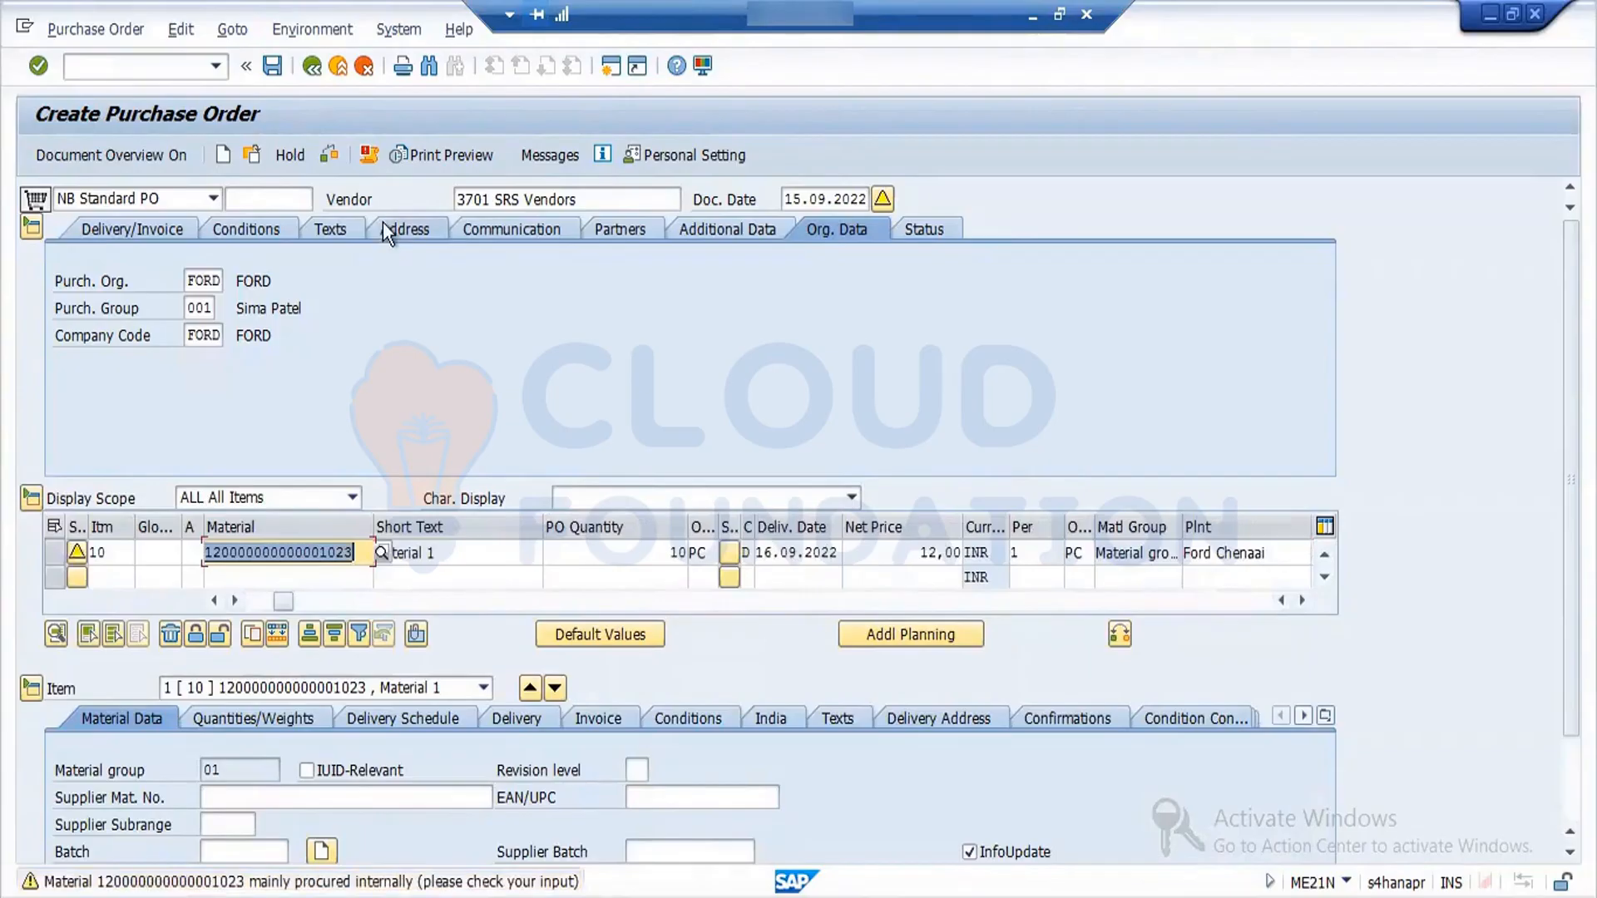
pyautogui.click(672, 552)
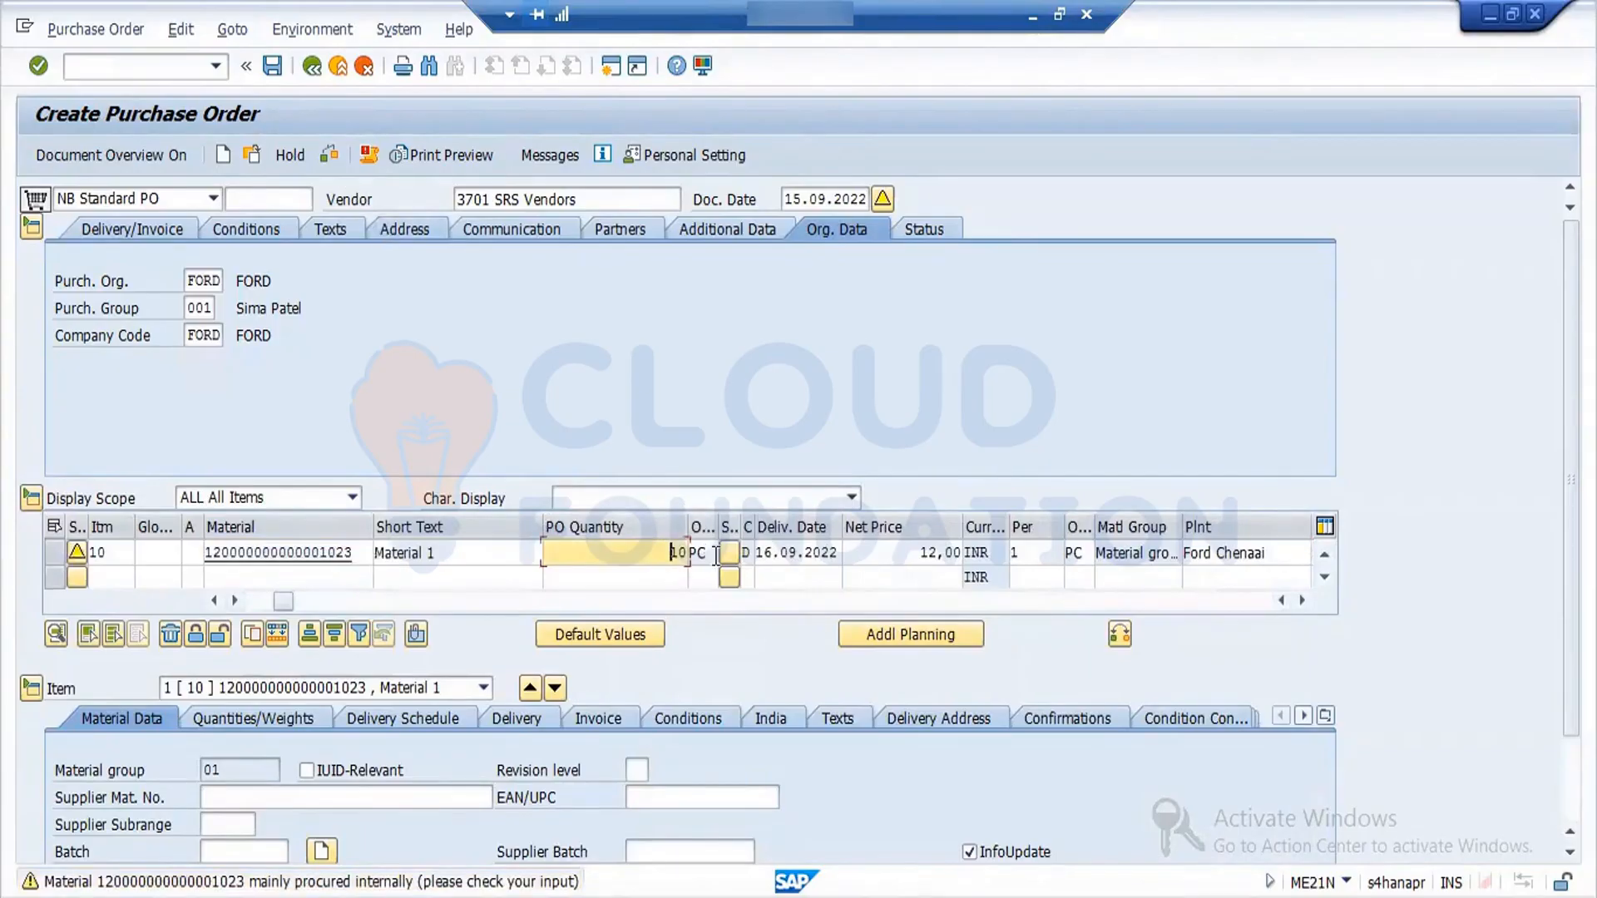
# - Check the purchase order, accept its warnings, and save it as a standard PO
pyautogui.click(336, 157)
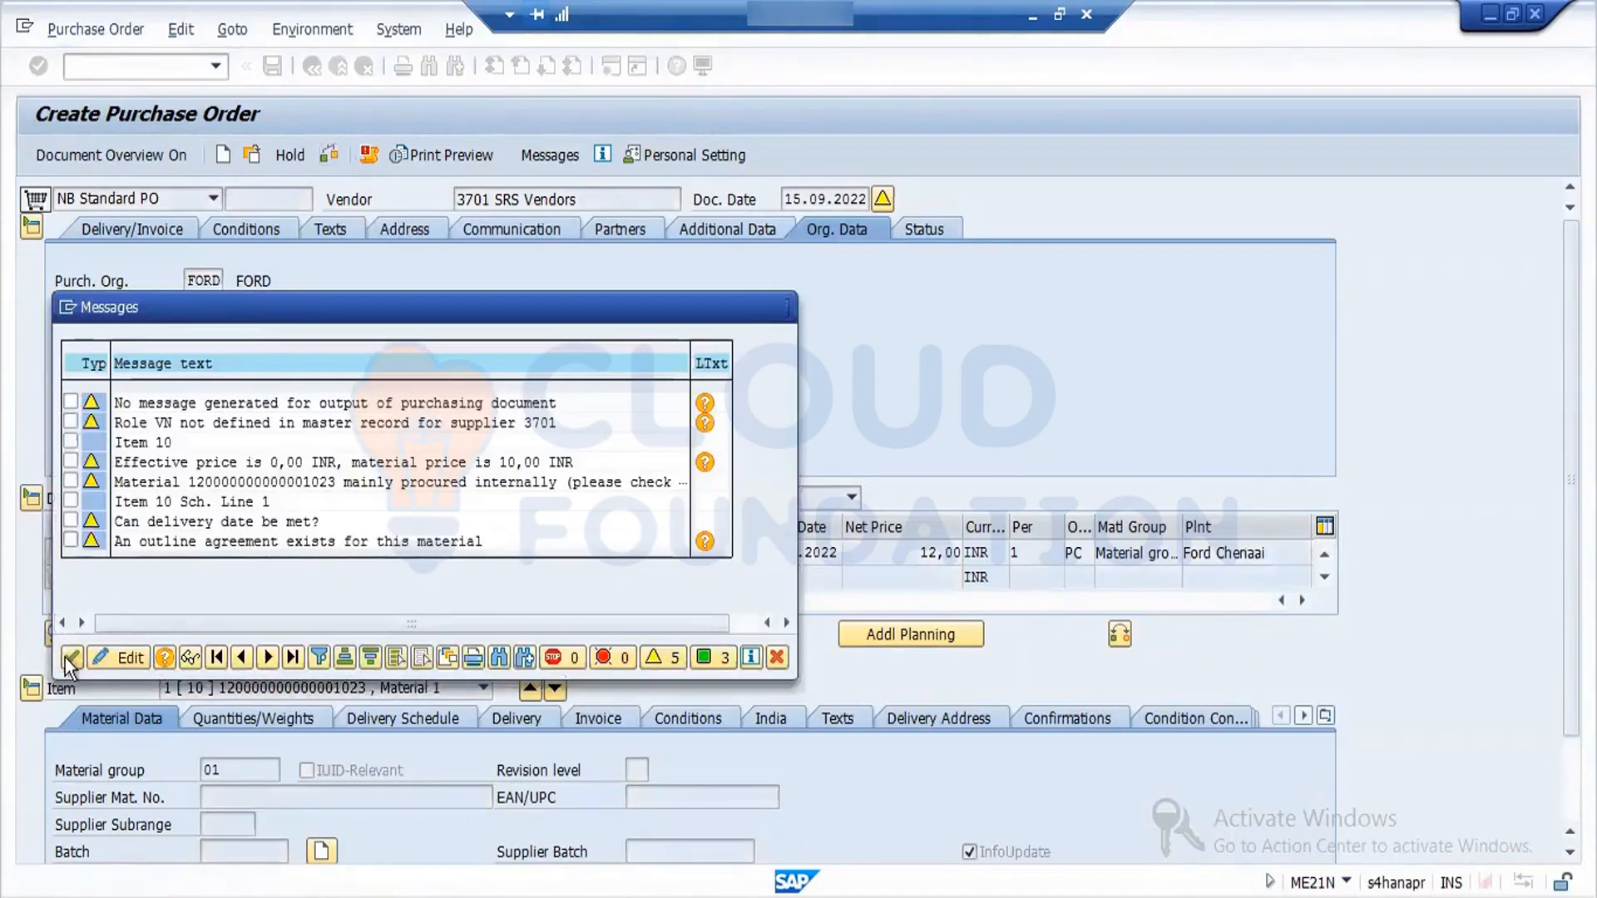
pyautogui.click(70, 658)
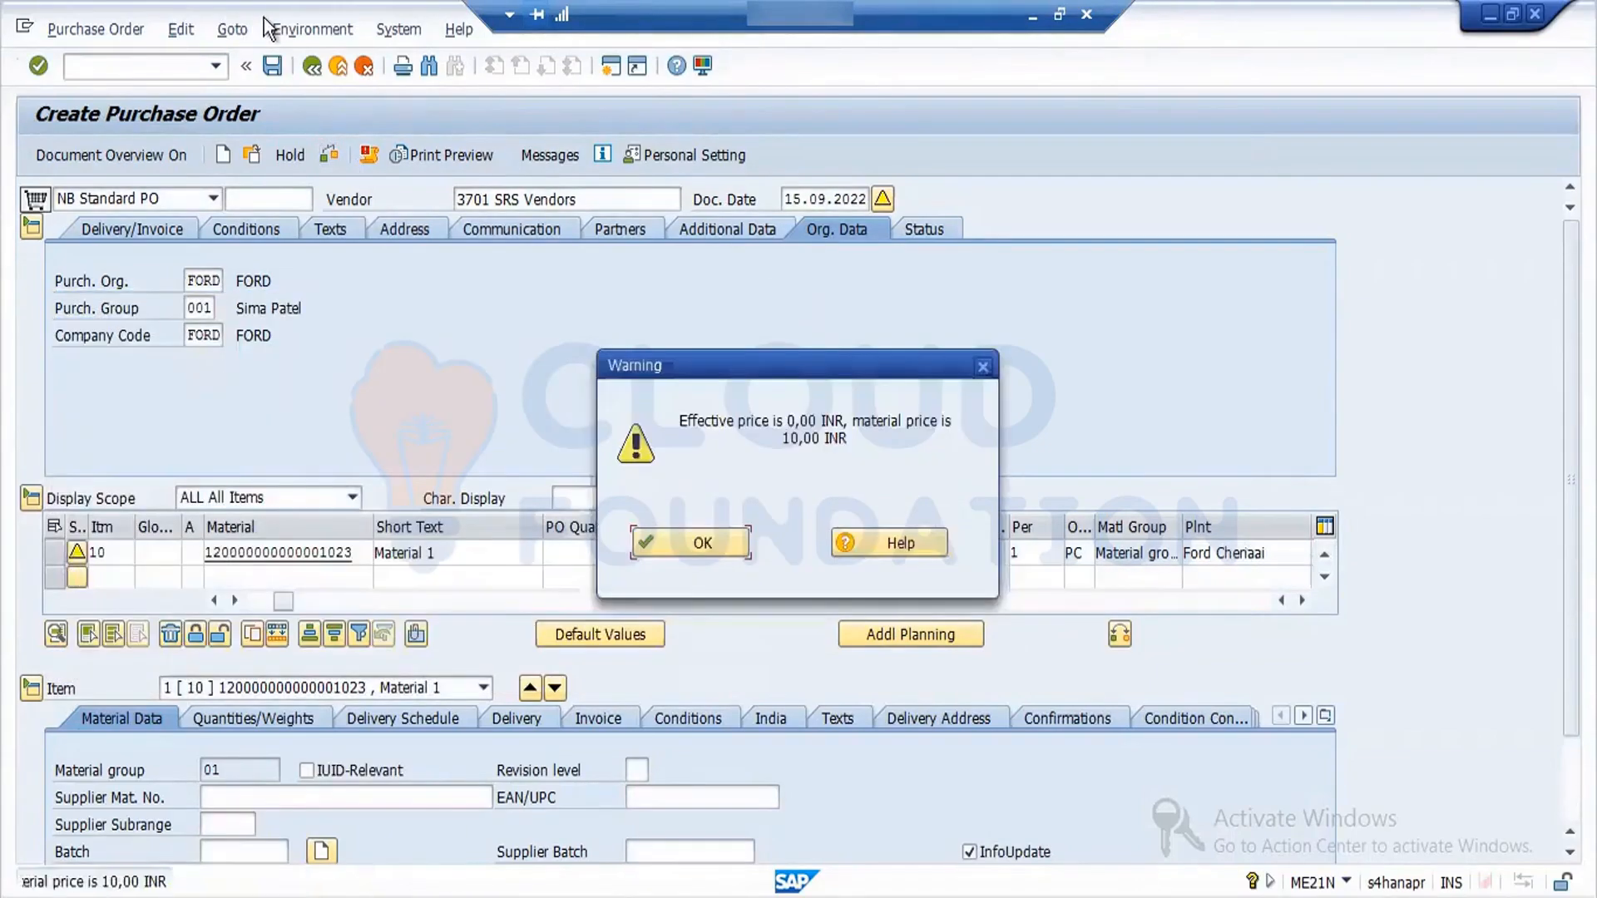
pyautogui.click(736, 543)
pyautogui.click(274, 65)
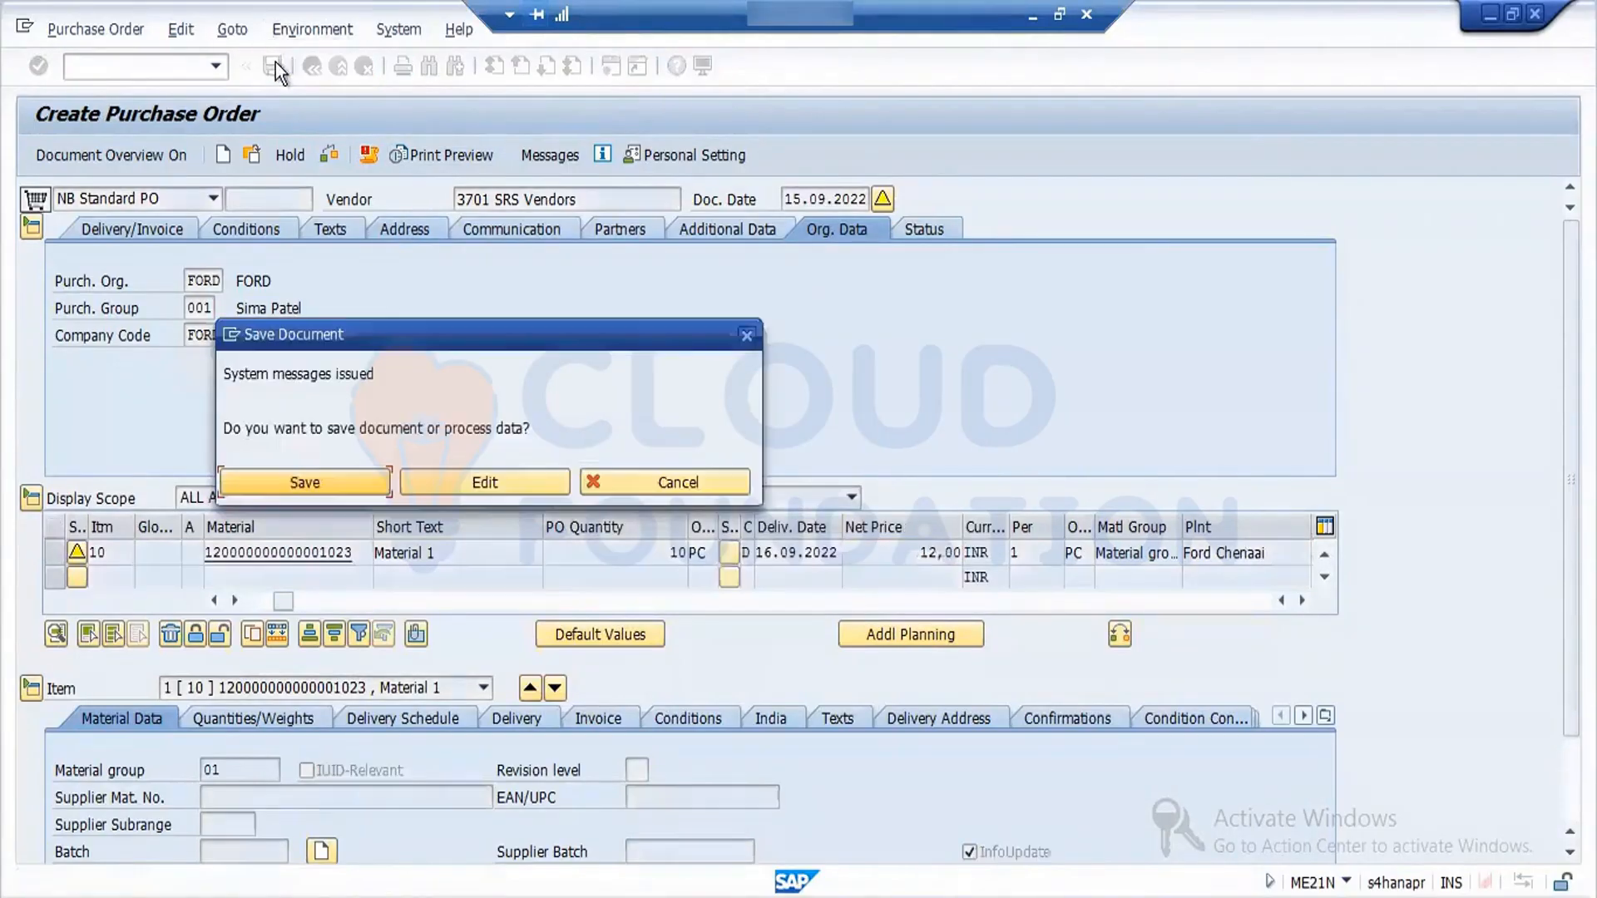
pyautogui.click(373, 484)
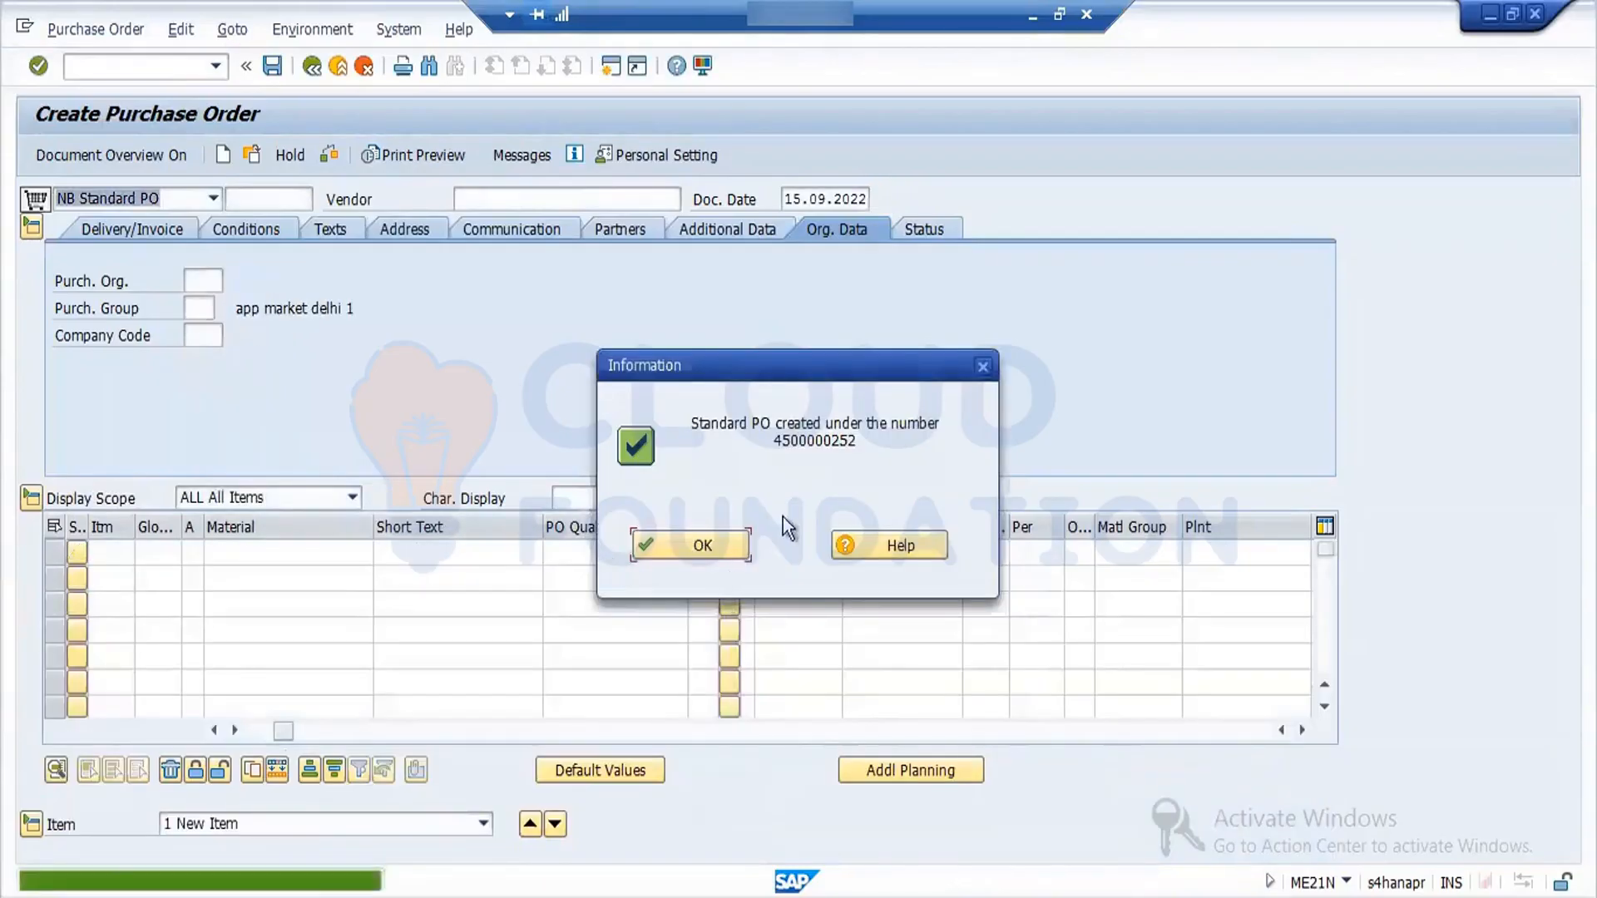
pyautogui.click(675, 543)
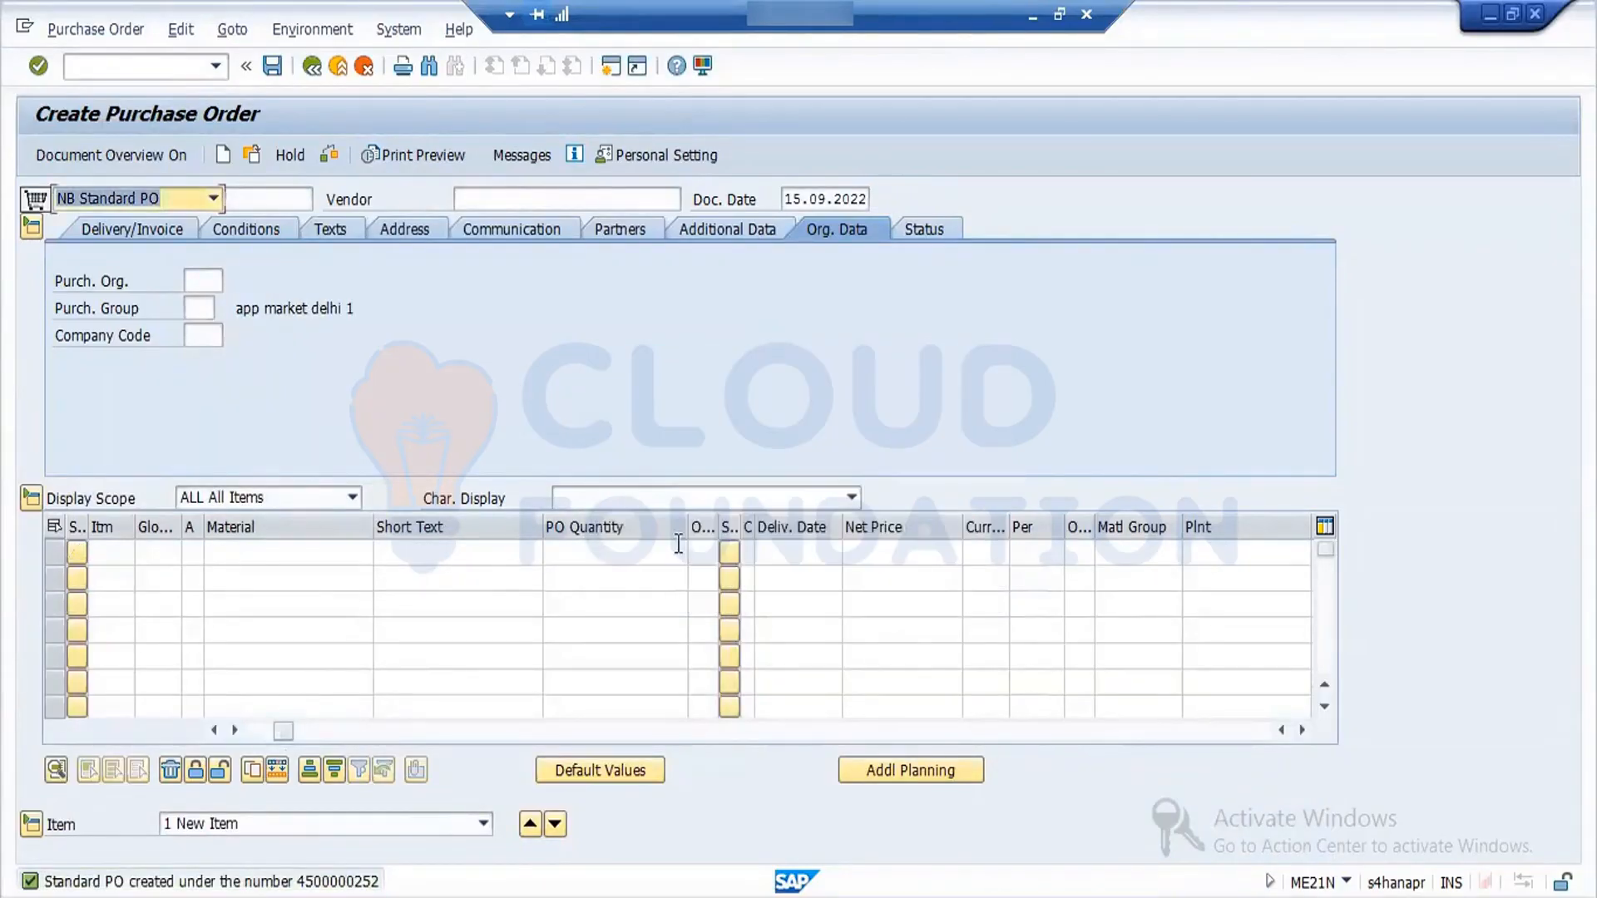
# - Leave purchase order creation and open the goods movement transaction MIGO
pyautogui.click(176, 68)
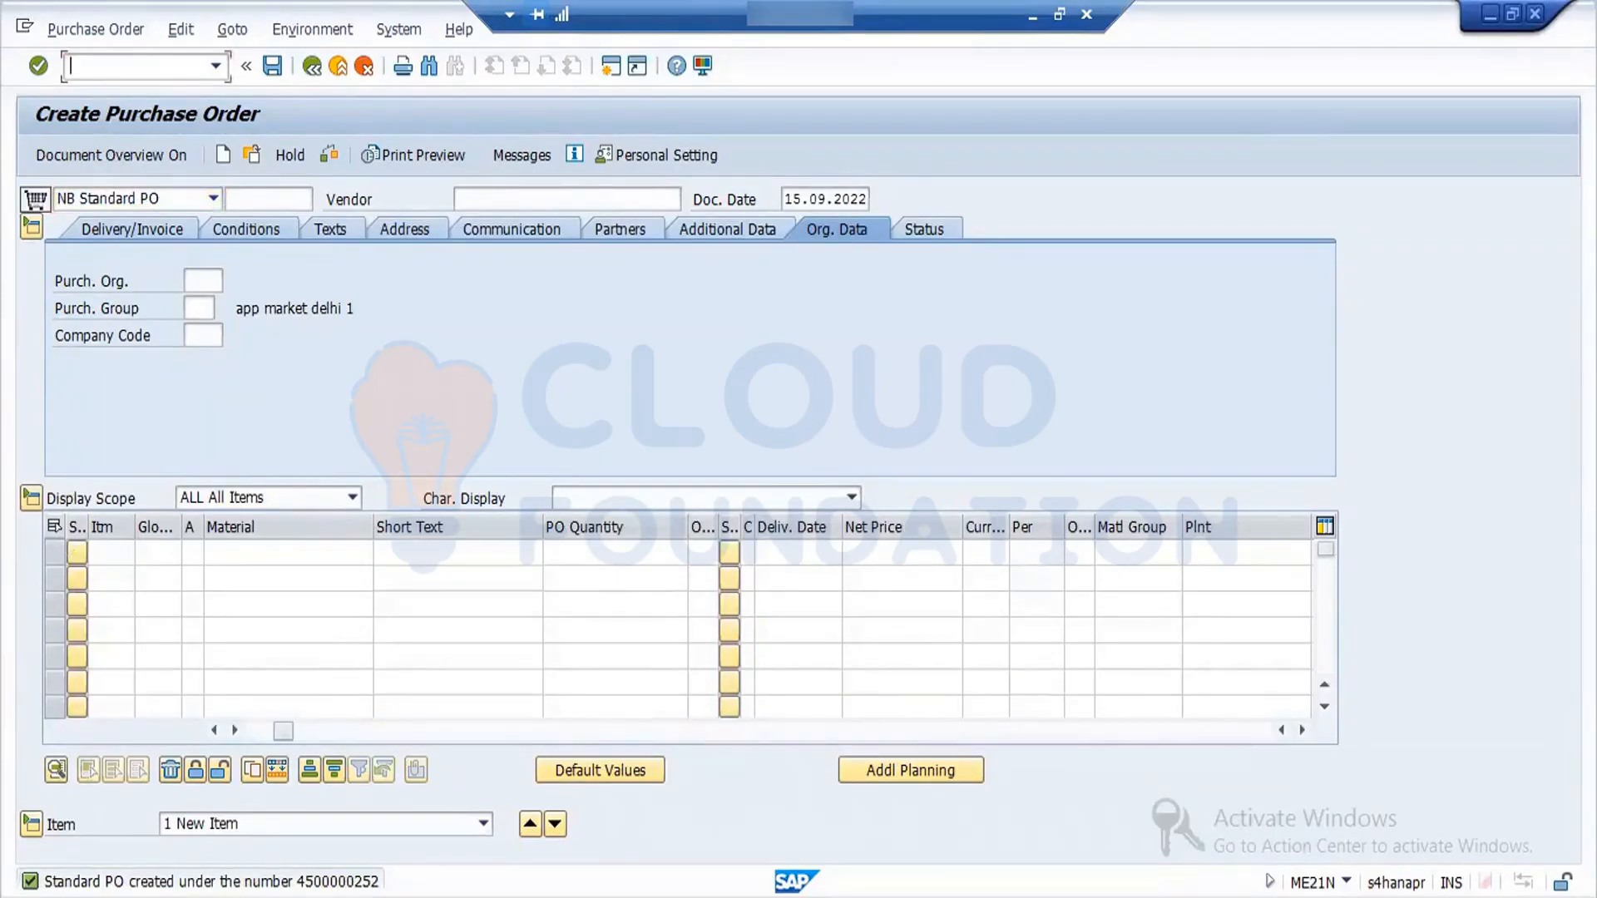
pyautogui.write('N')
pyautogui.press('BackSpace')
pyautogui.write('/NME21N')
pyautogui.press('Return')
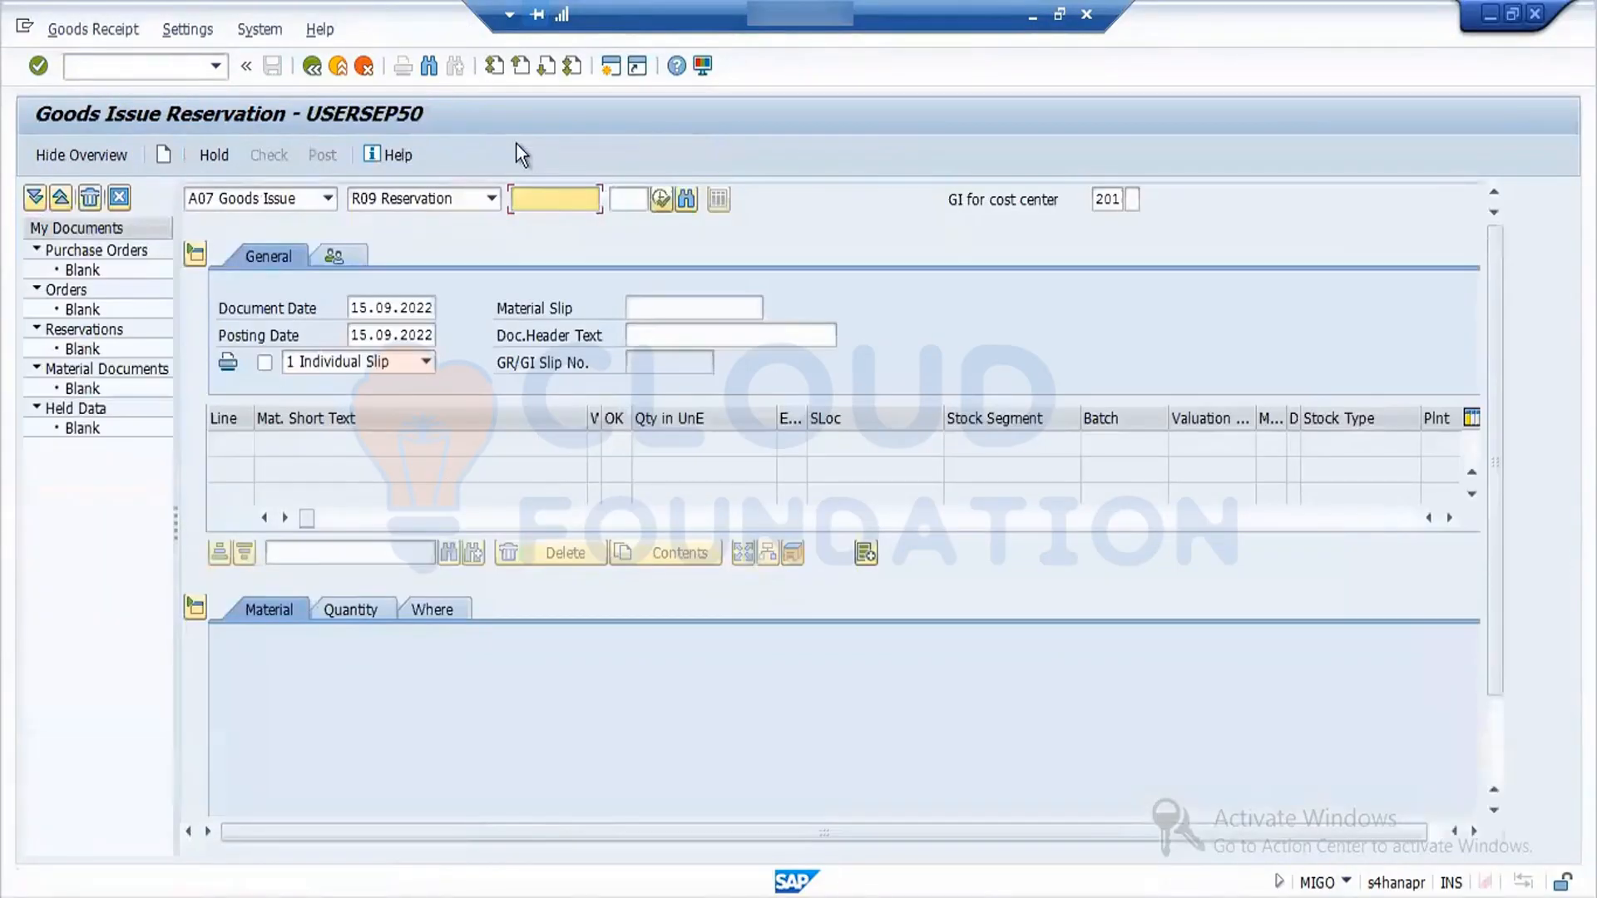
# - Switch the goods movement action to A01 Goods Receipt for a purchase order
pyautogui.click(329, 200)
pyautogui.click(296, 224)
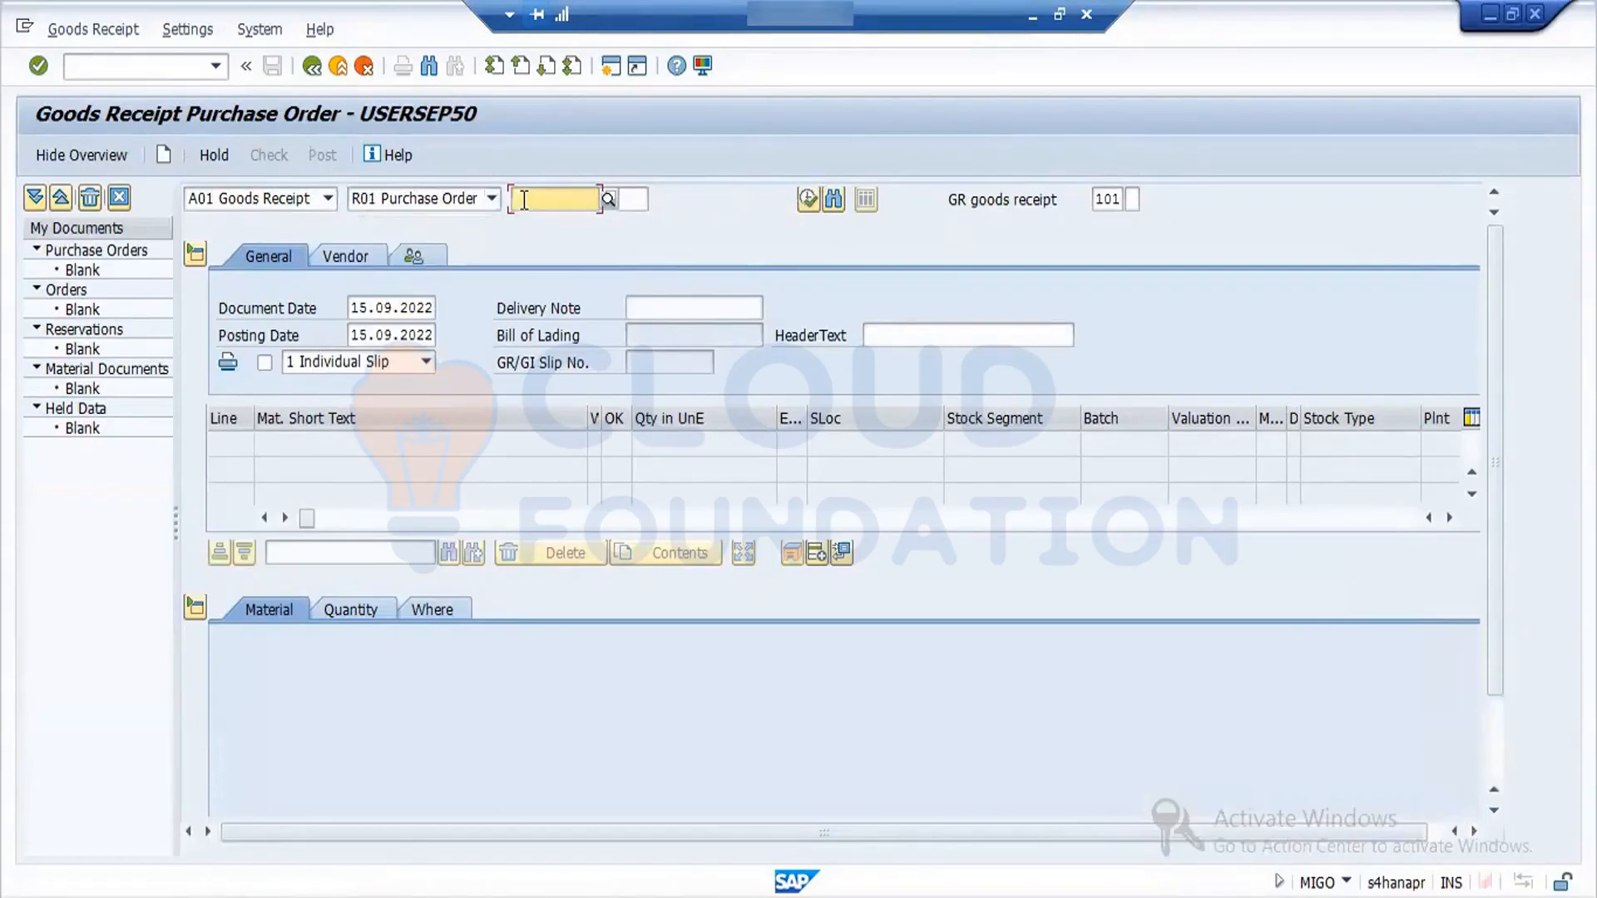
# - Try to load the purchase order by reusing a previous entry and changing its last three digits to 258
pyautogui.click(524, 200)
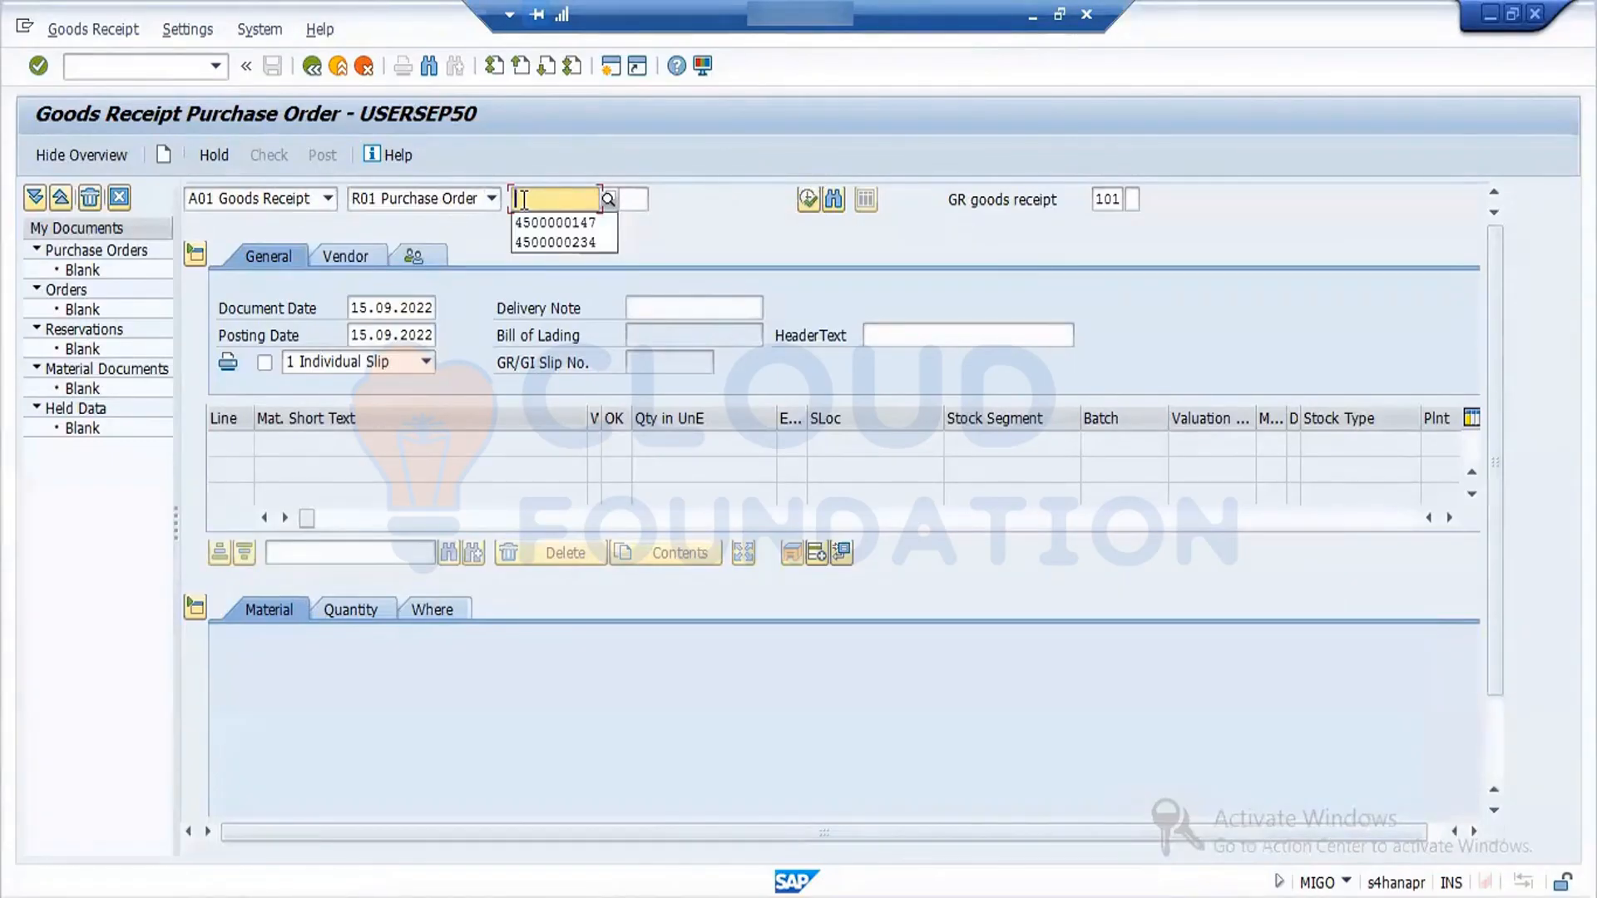
pyautogui.click(592, 224)
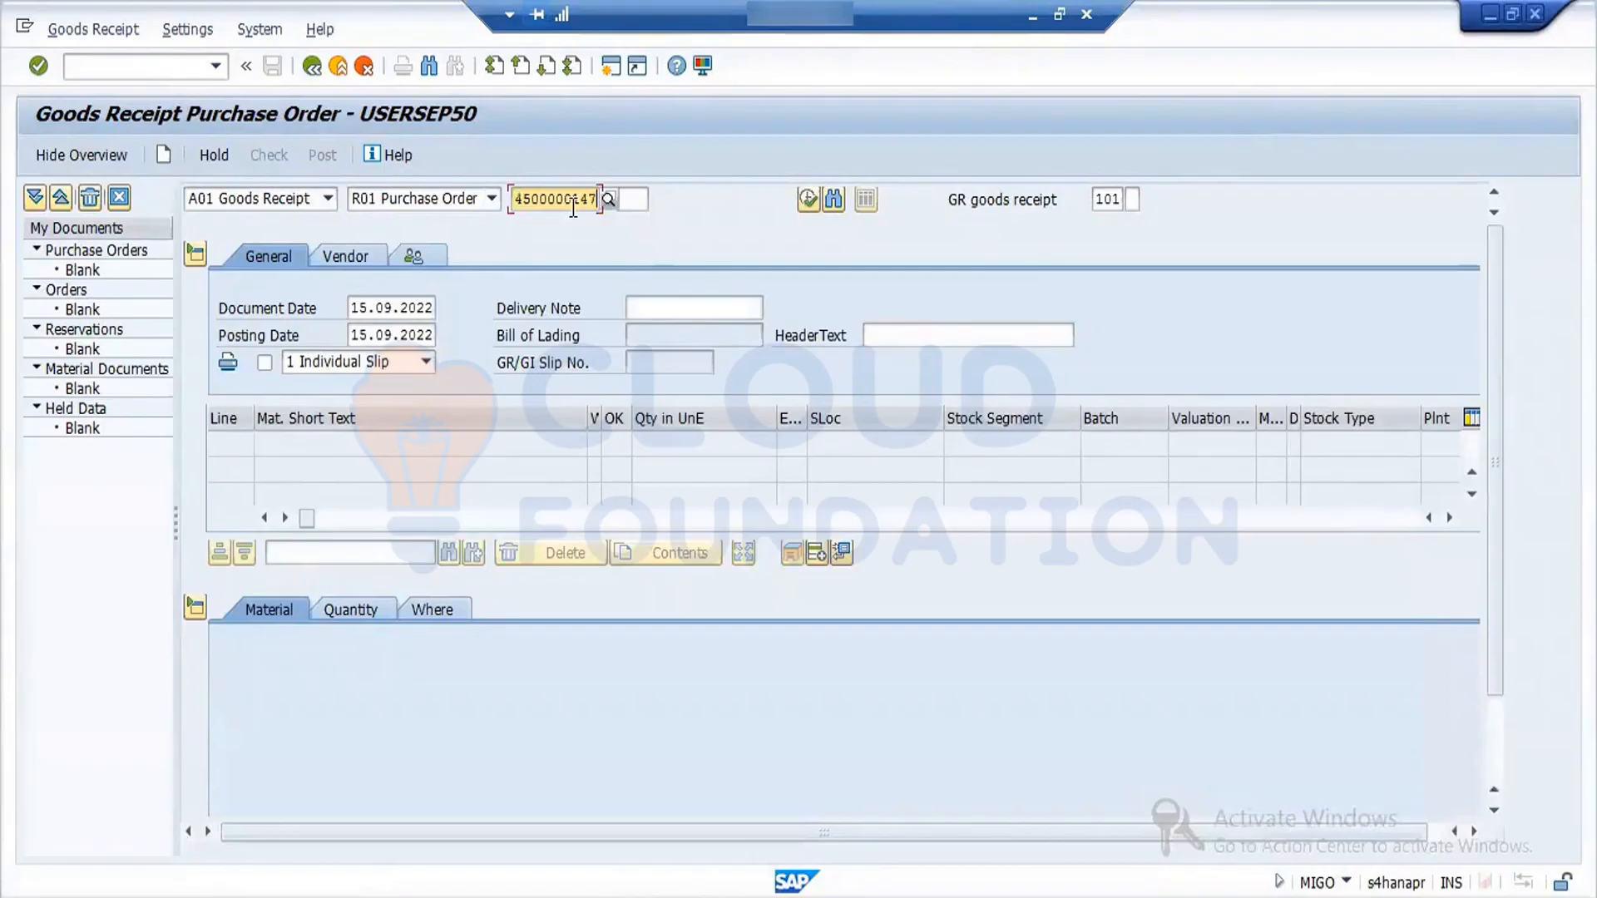
pyautogui.press('BackSpace')
pyautogui.press('BackSpace')
pyautogui.press('BackSpace')
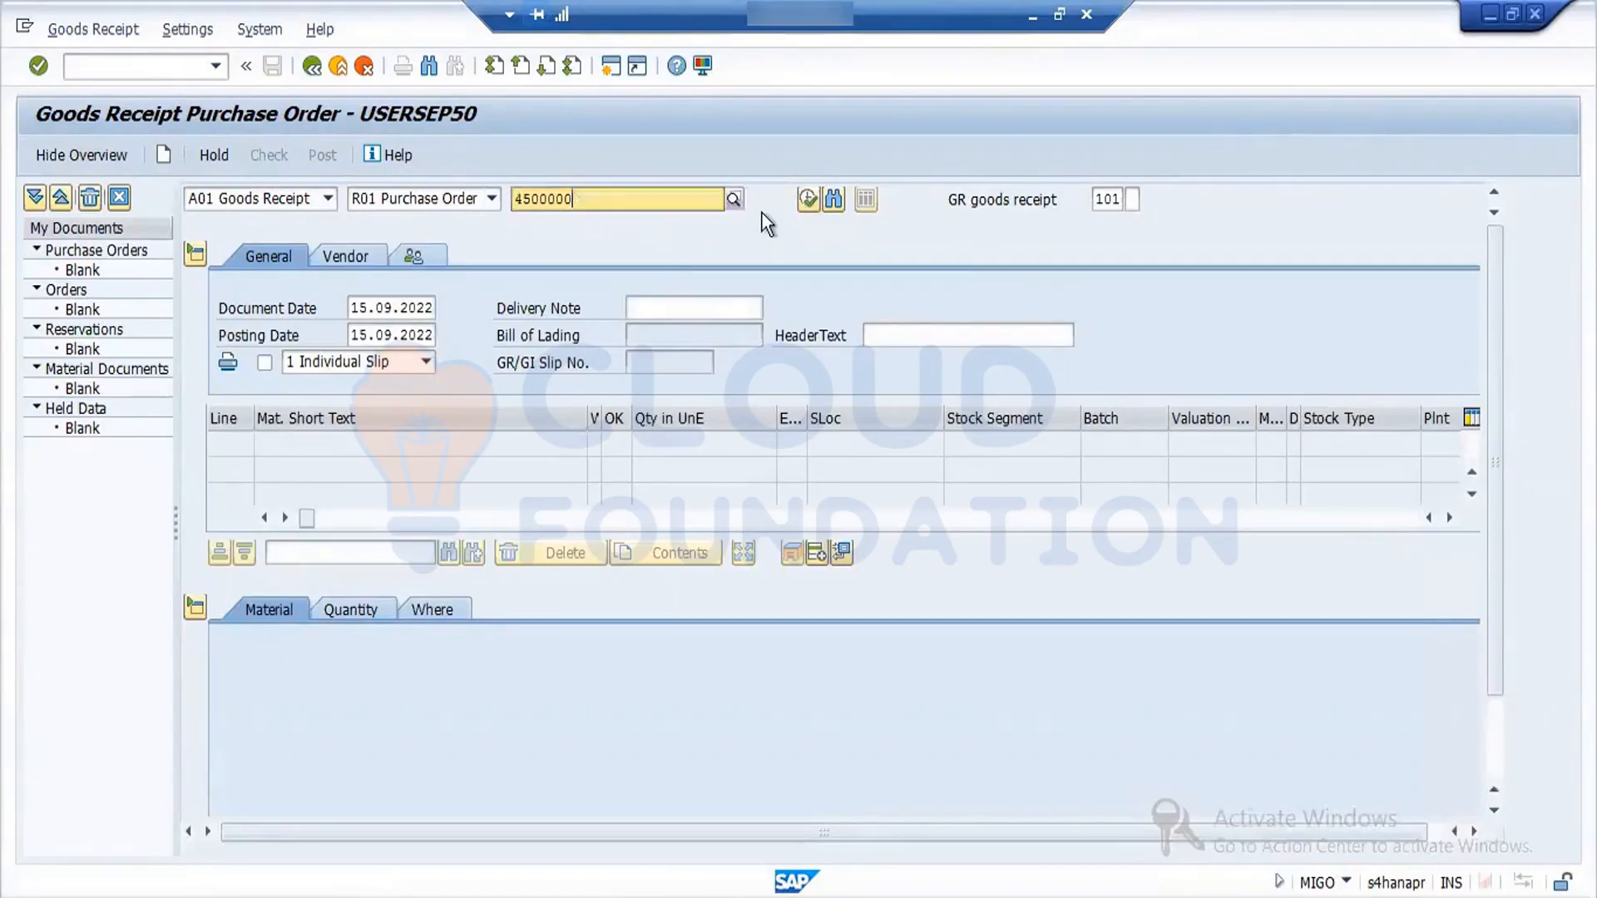
pyautogui.write('258')
pyautogui.press('Return')
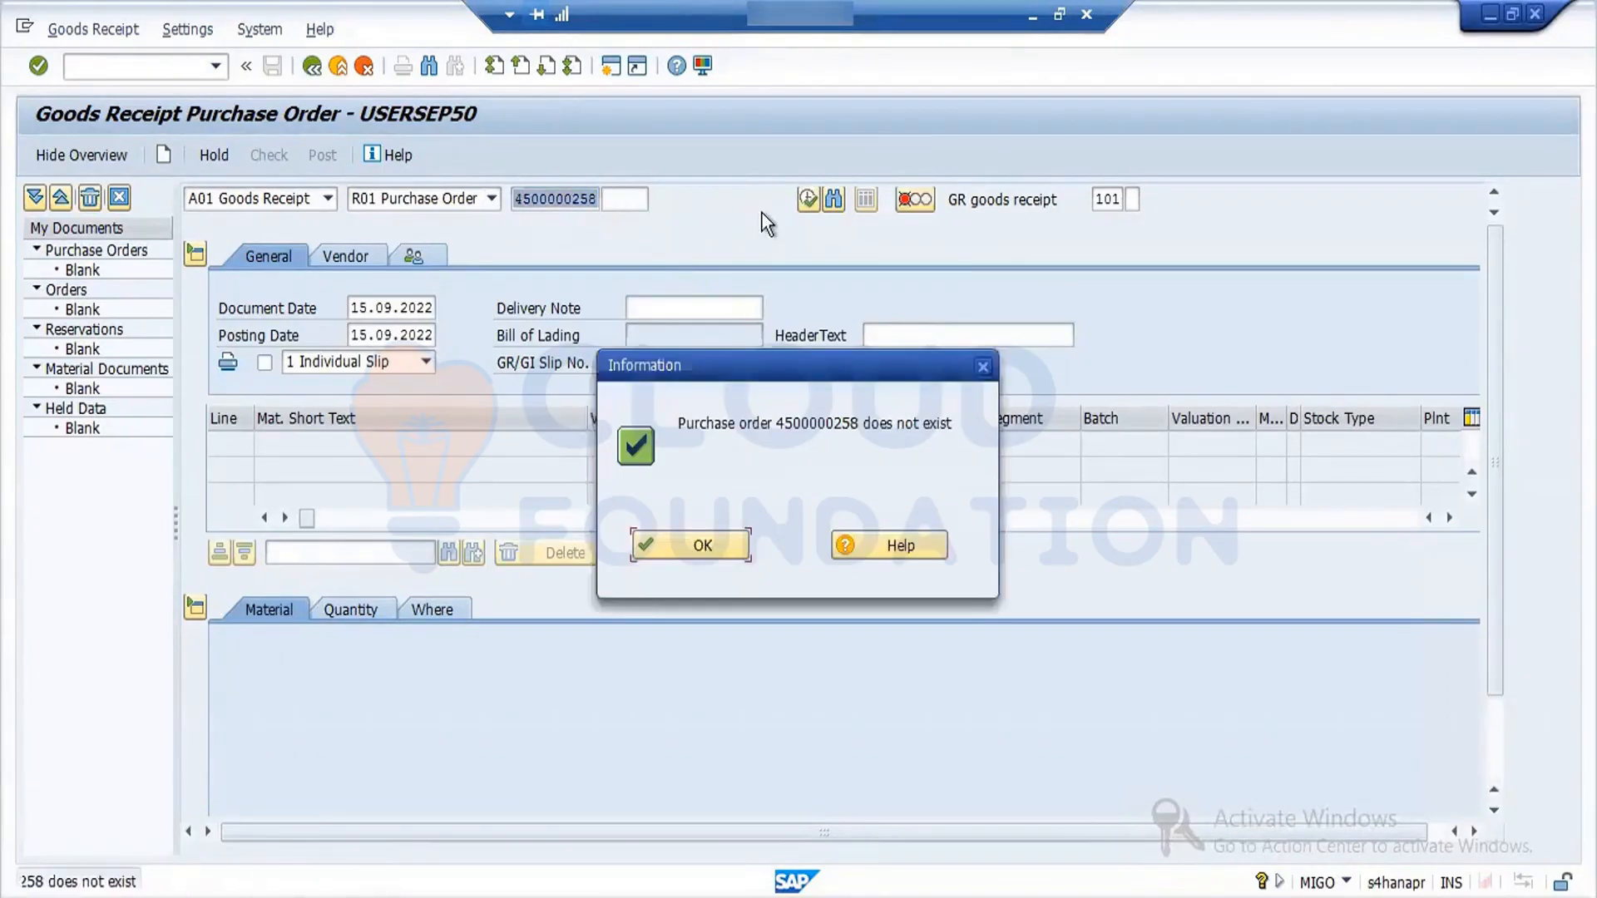
pyautogui.click(687, 544)
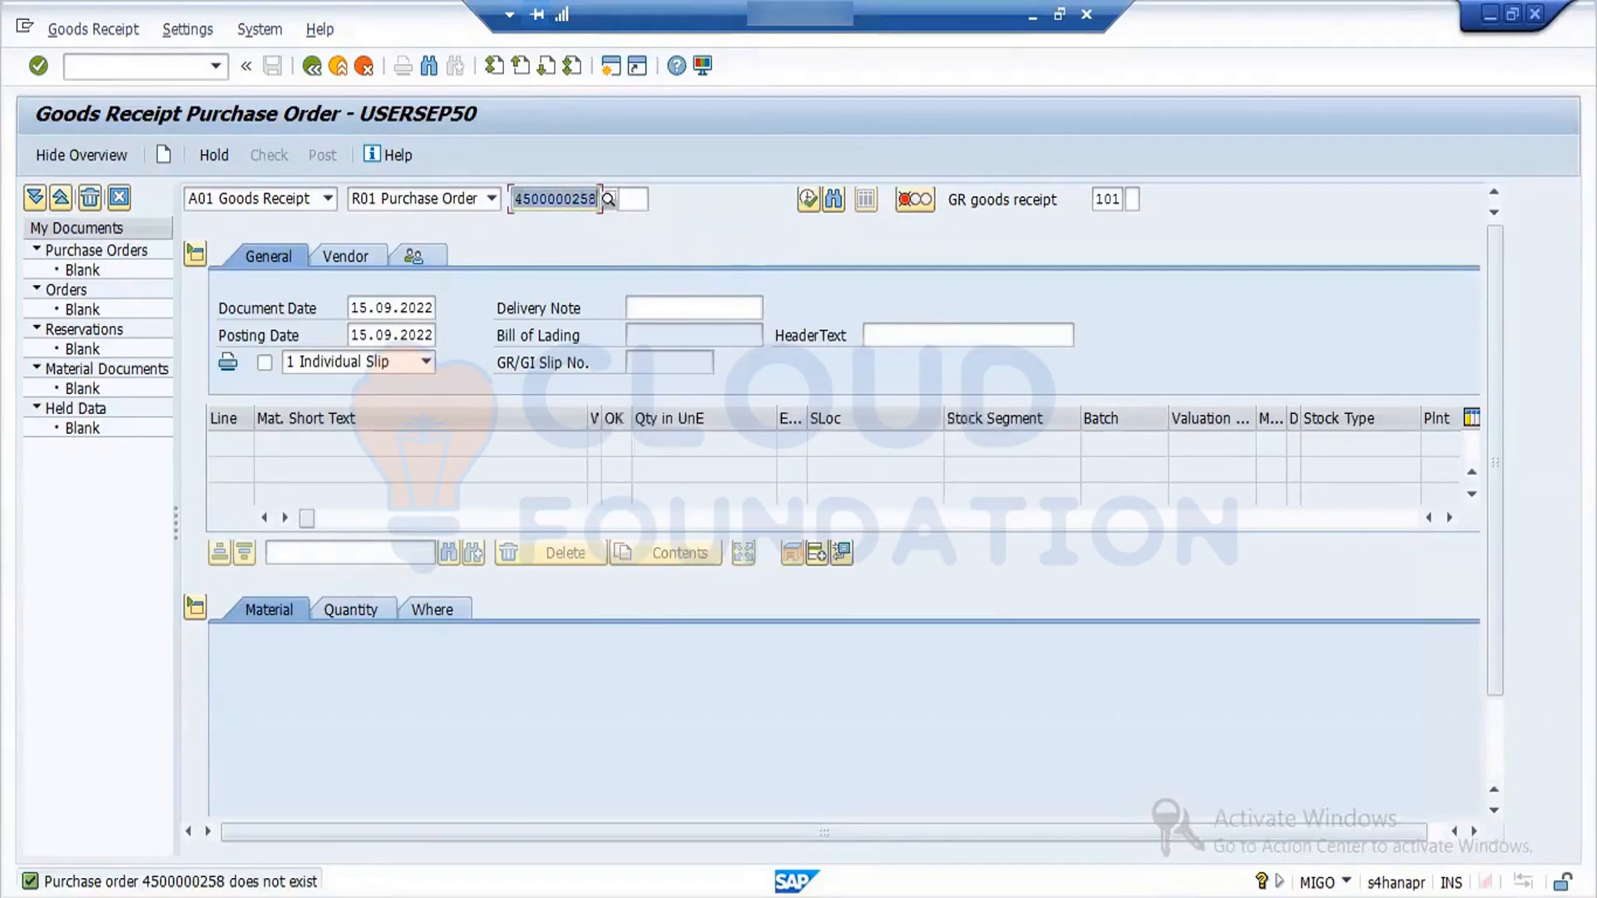
# - Switch to the other SAP session and look up the recently created purchase order's number with ME23N
pyautogui.click(333, 895)
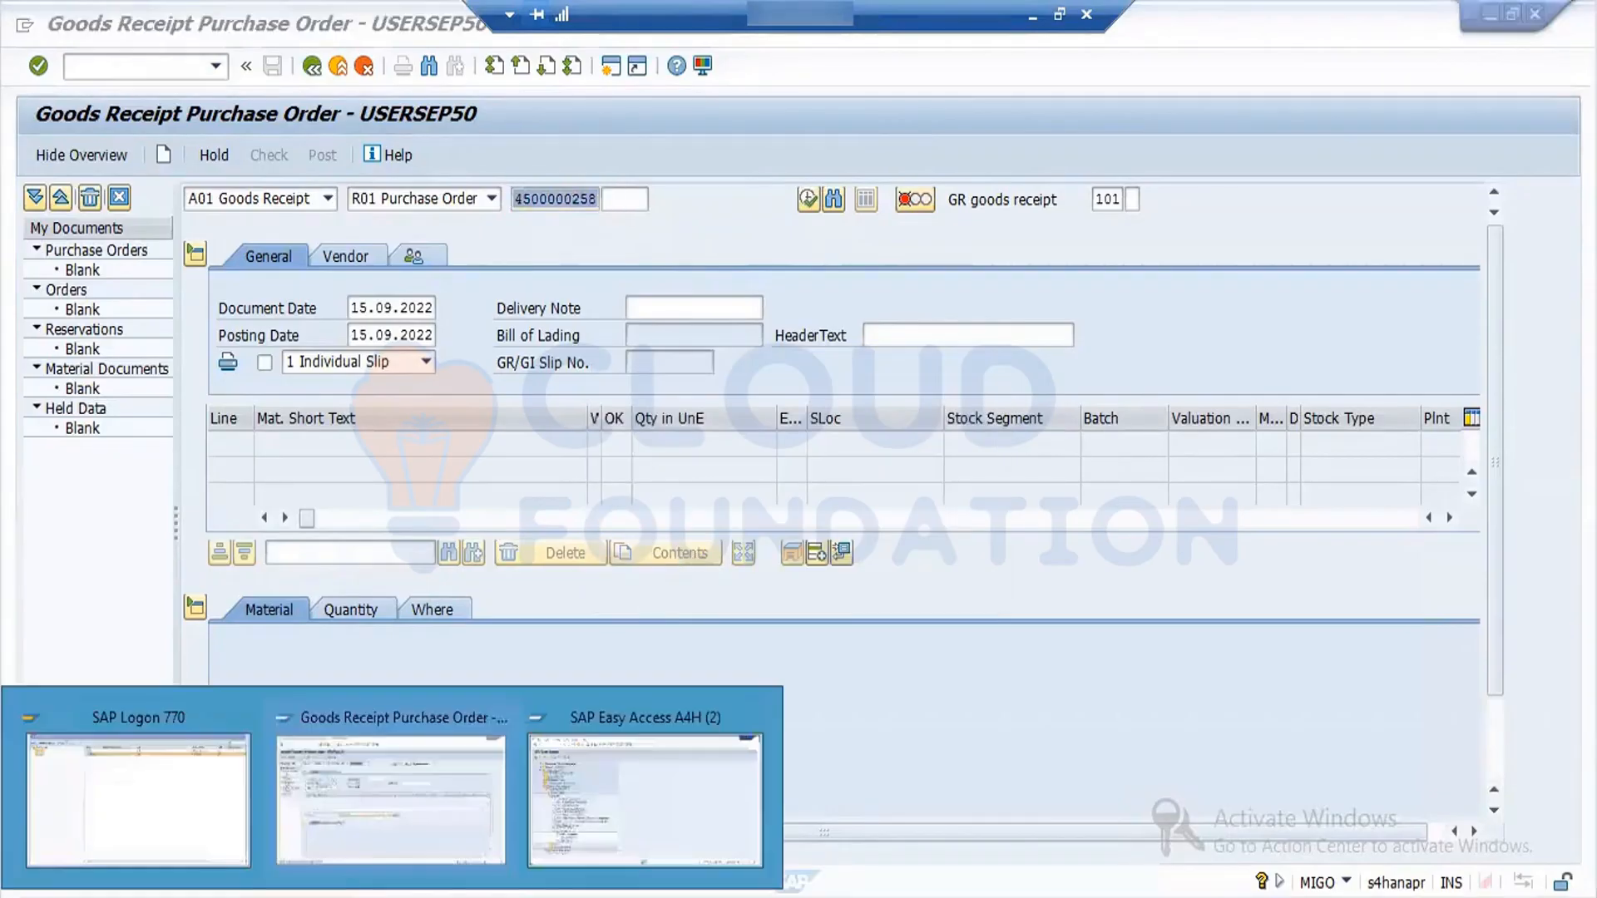
pyautogui.click(595, 806)
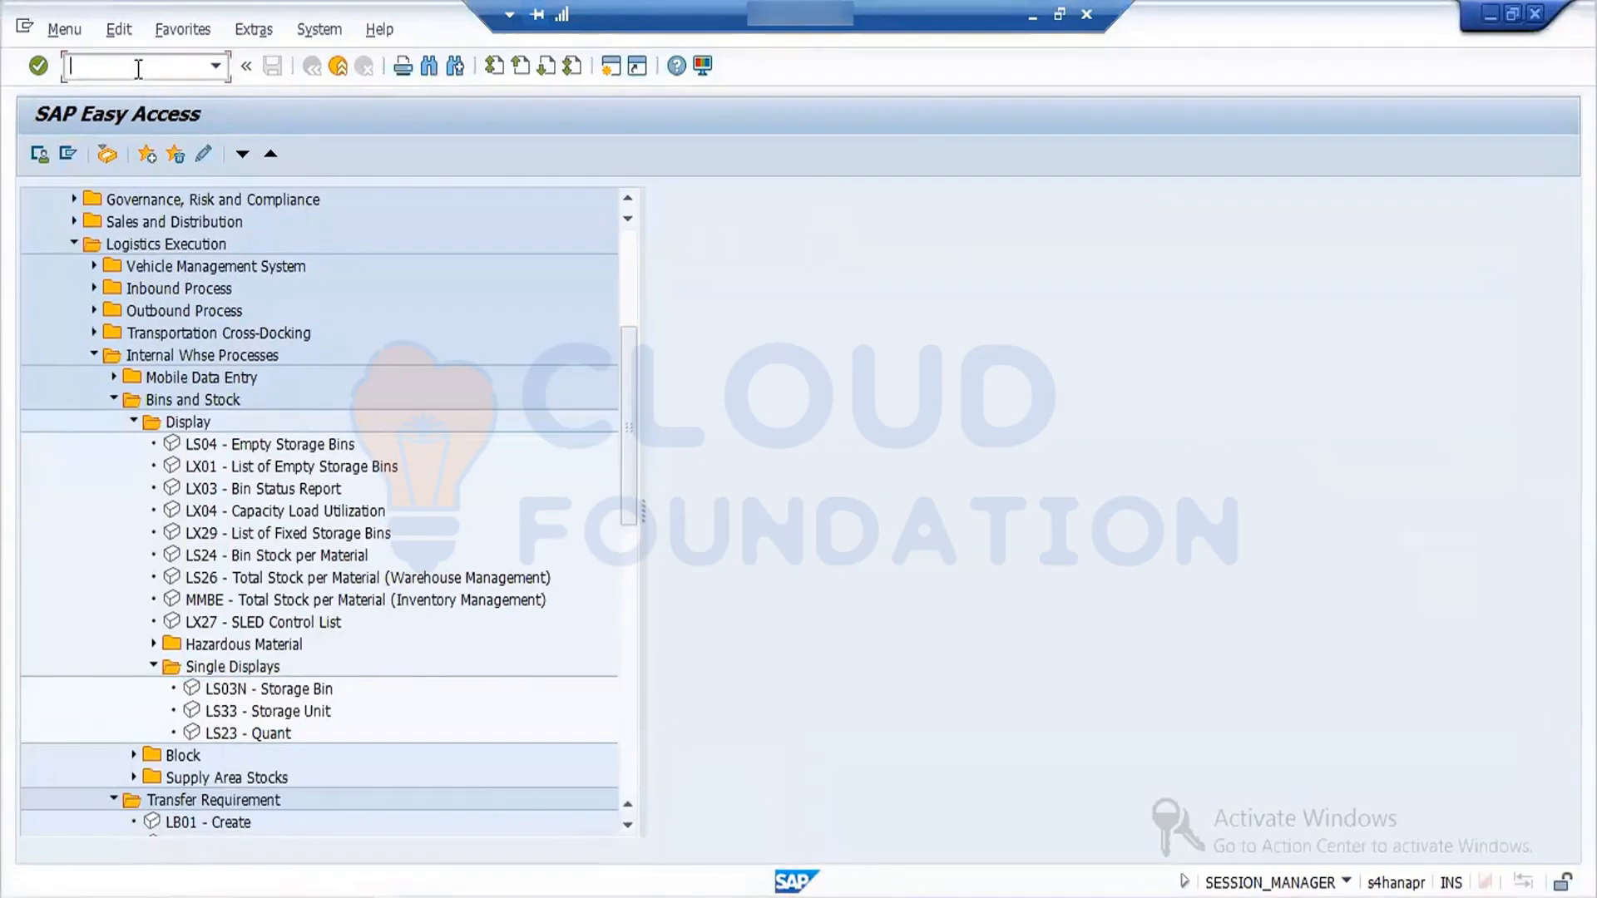
pyautogui.write('ME23N')
pyautogui.press('Return')
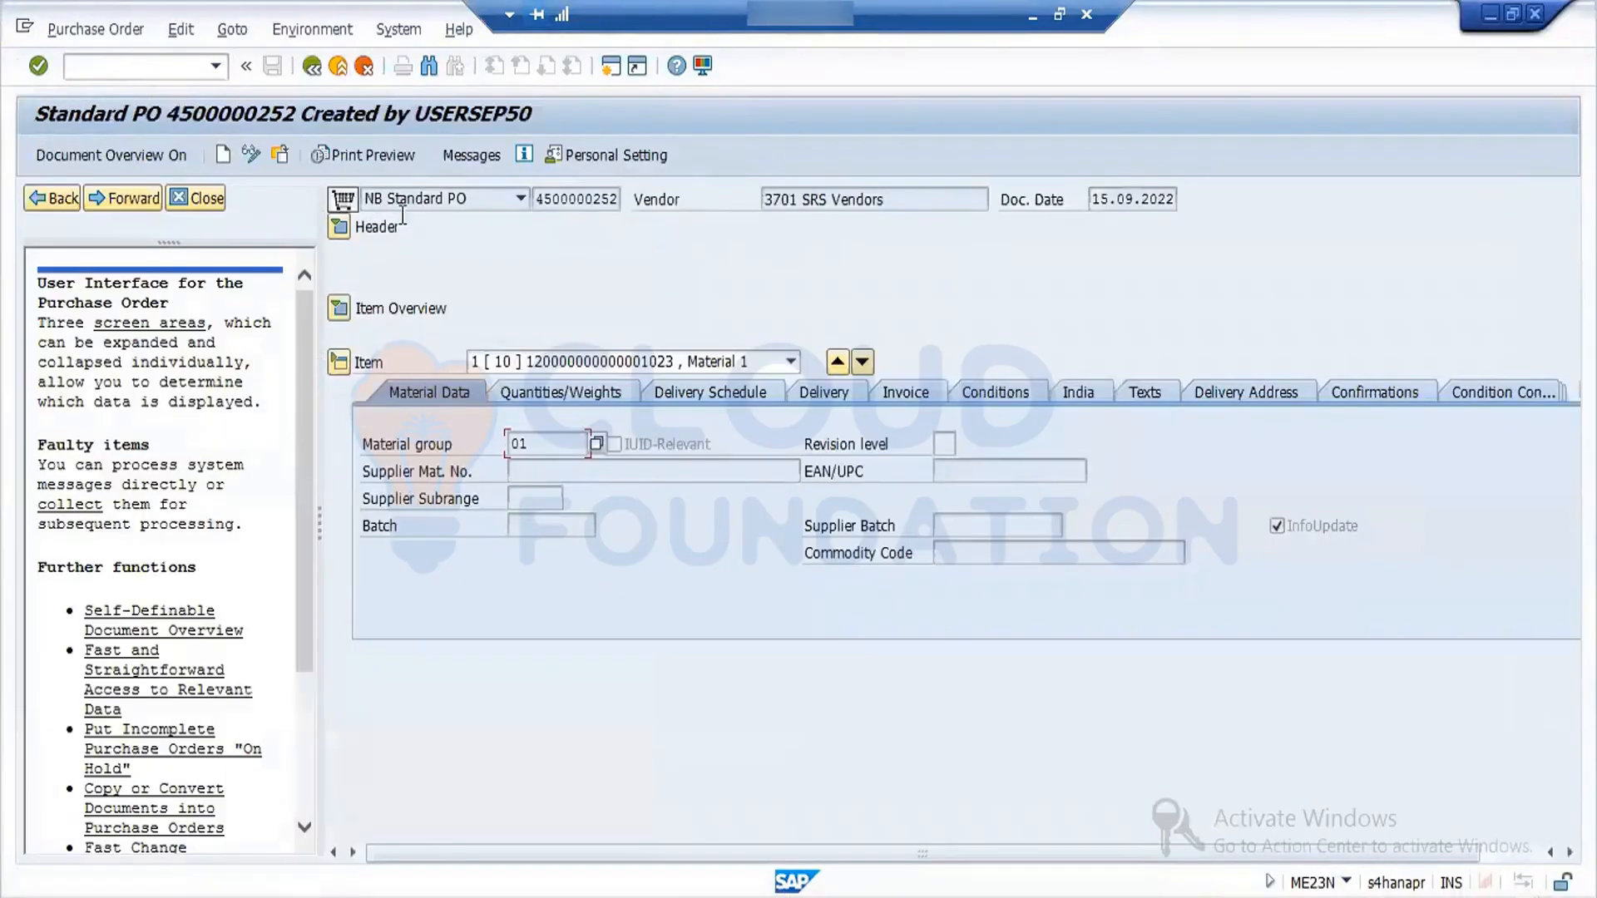
pyautogui.click(340, 229)
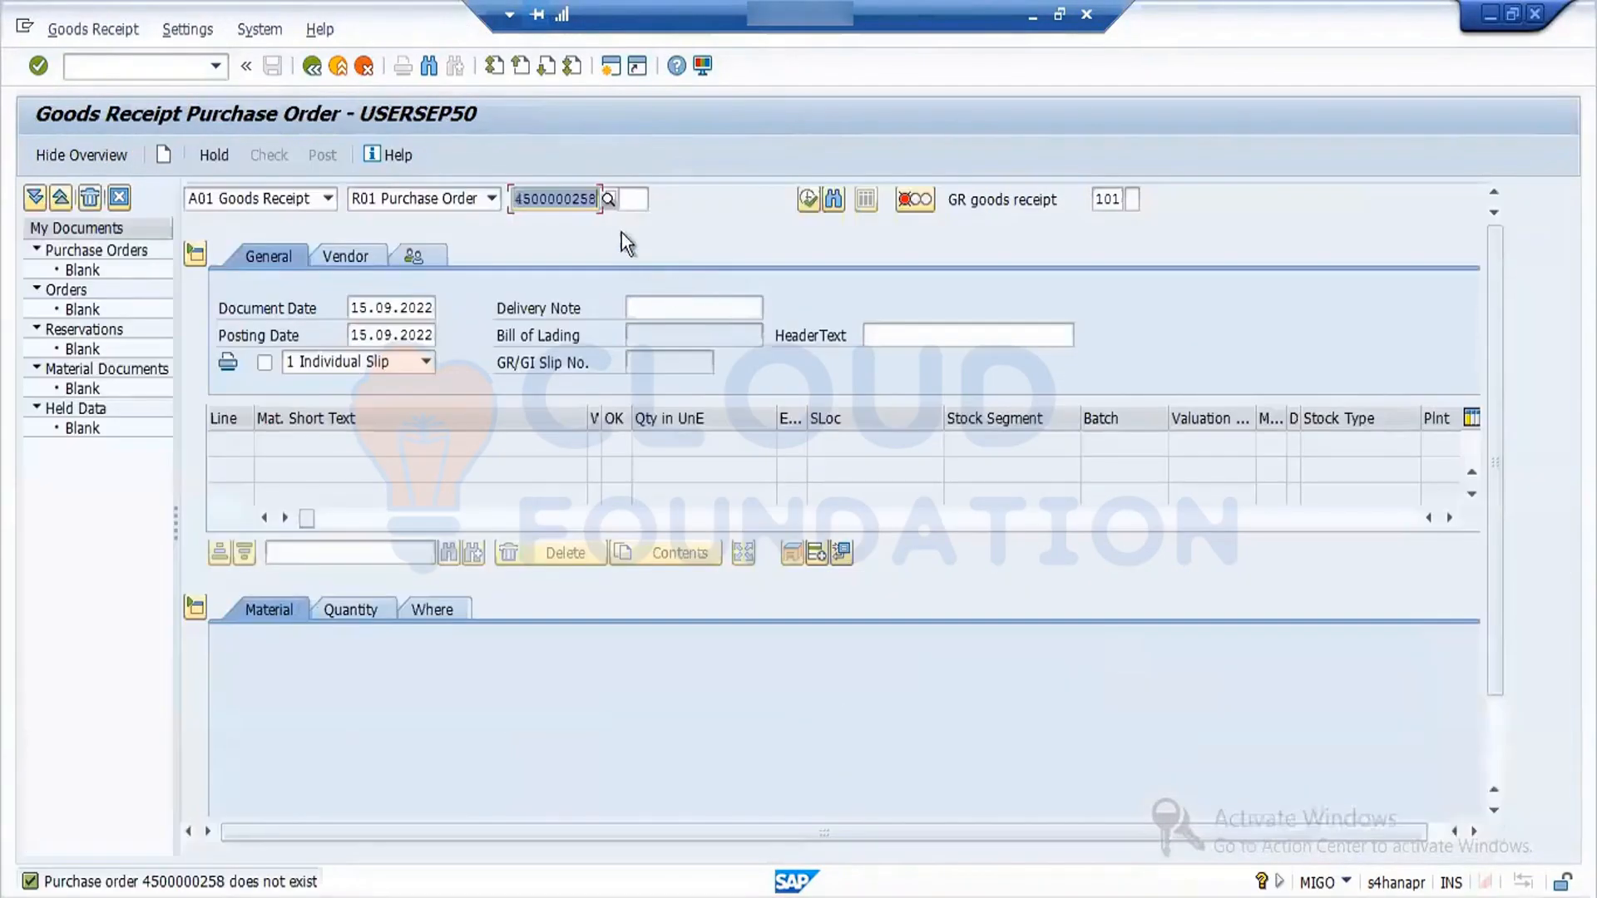
# - Back in the goods receipt session, correct the purchase order number's last digit to 2 and load the order
pyautogui.click(595, 200)
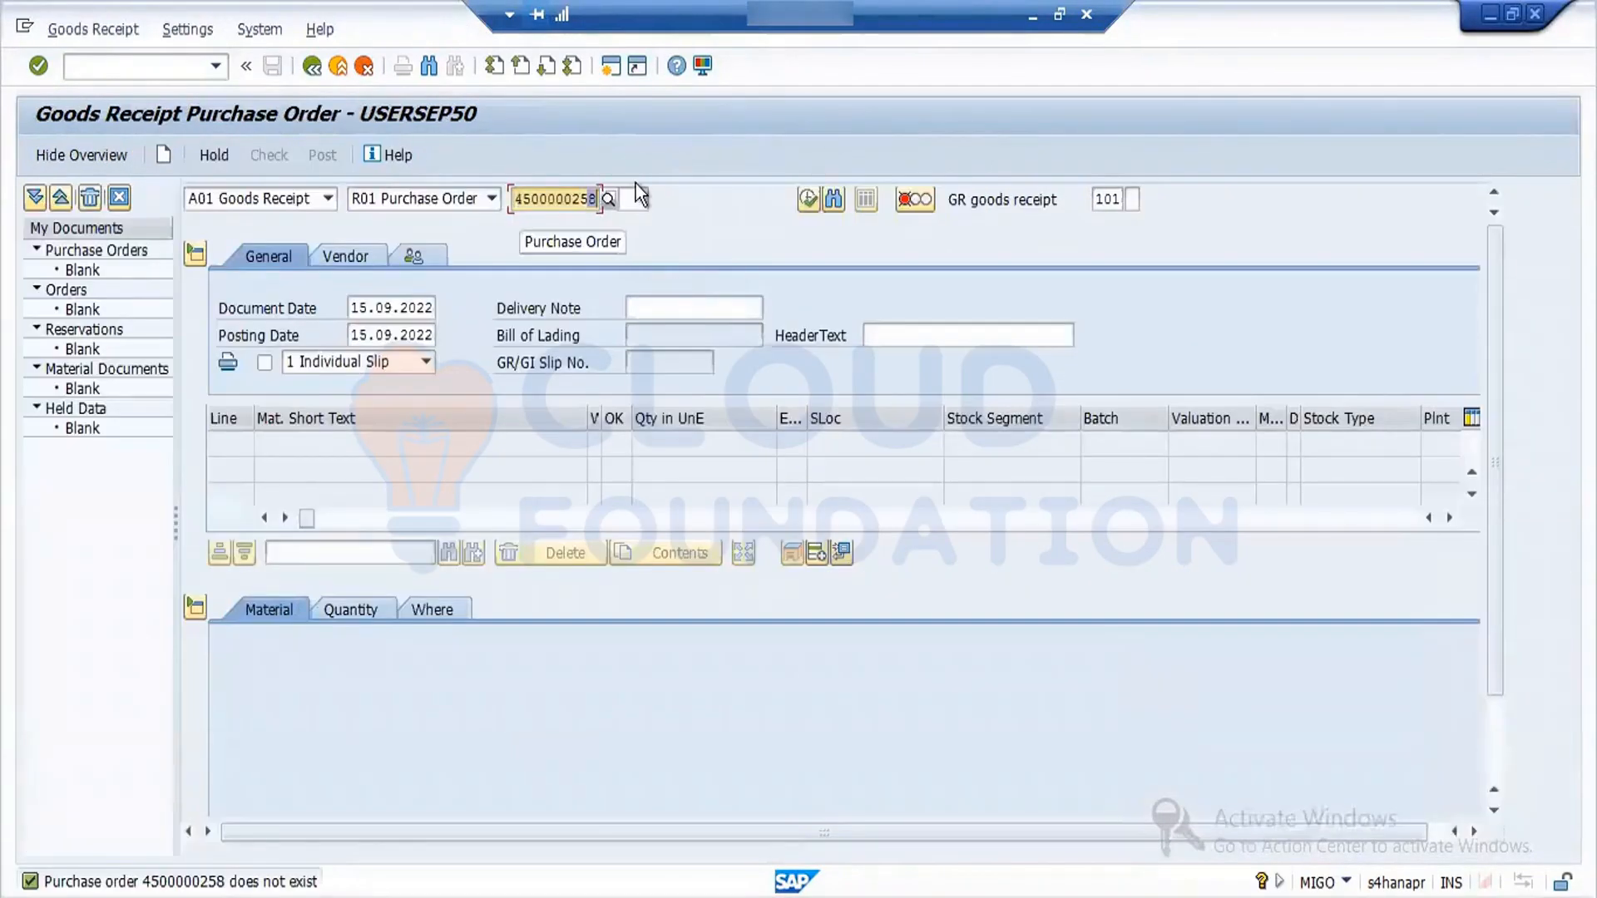
pyautogui.write('2')
pyautogui.press('Return')
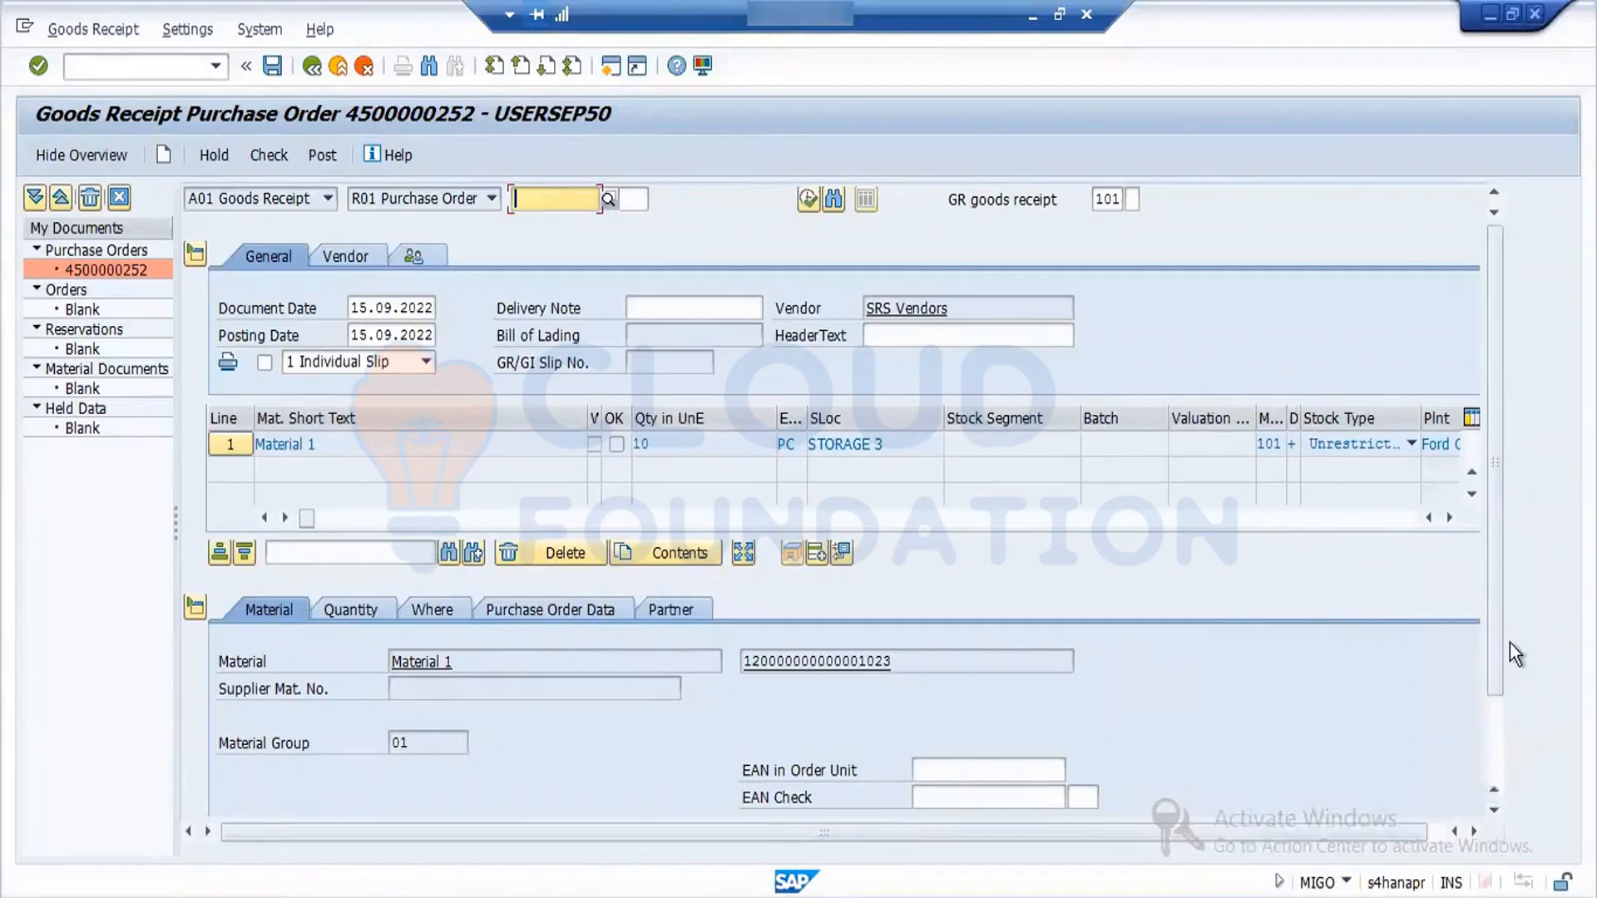
# - Mark the Material 1 item as OK, check the goods receipt, and close the message log
pyautogui.moveTo(1500, 457); pyautogui.dragTo(1507, 673)
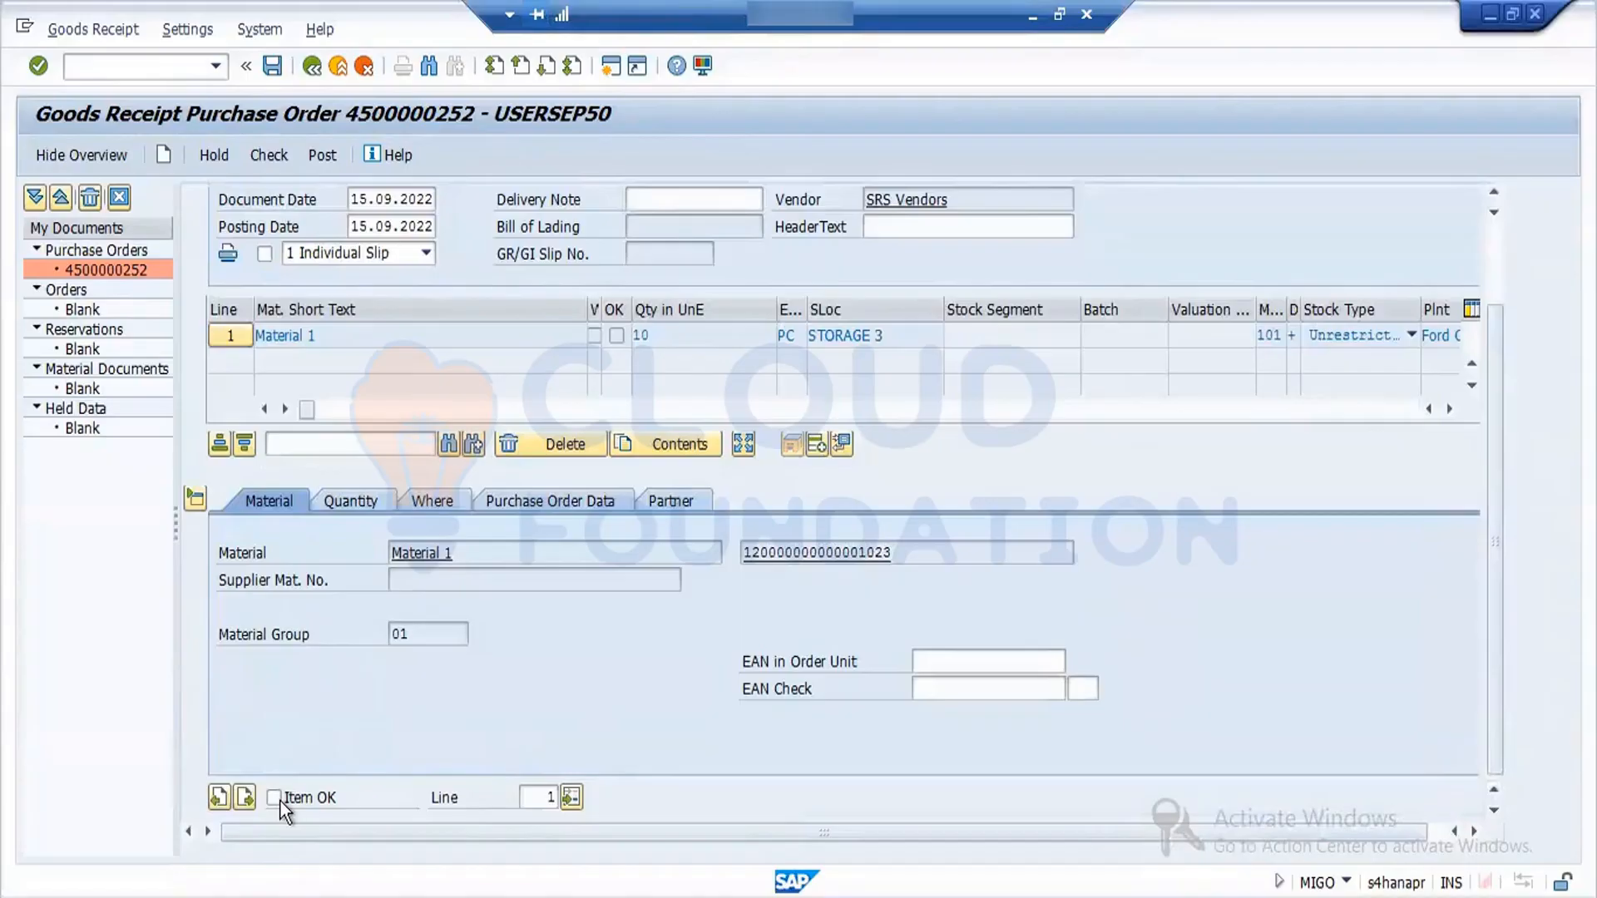
pyautogui.click(271, 162)
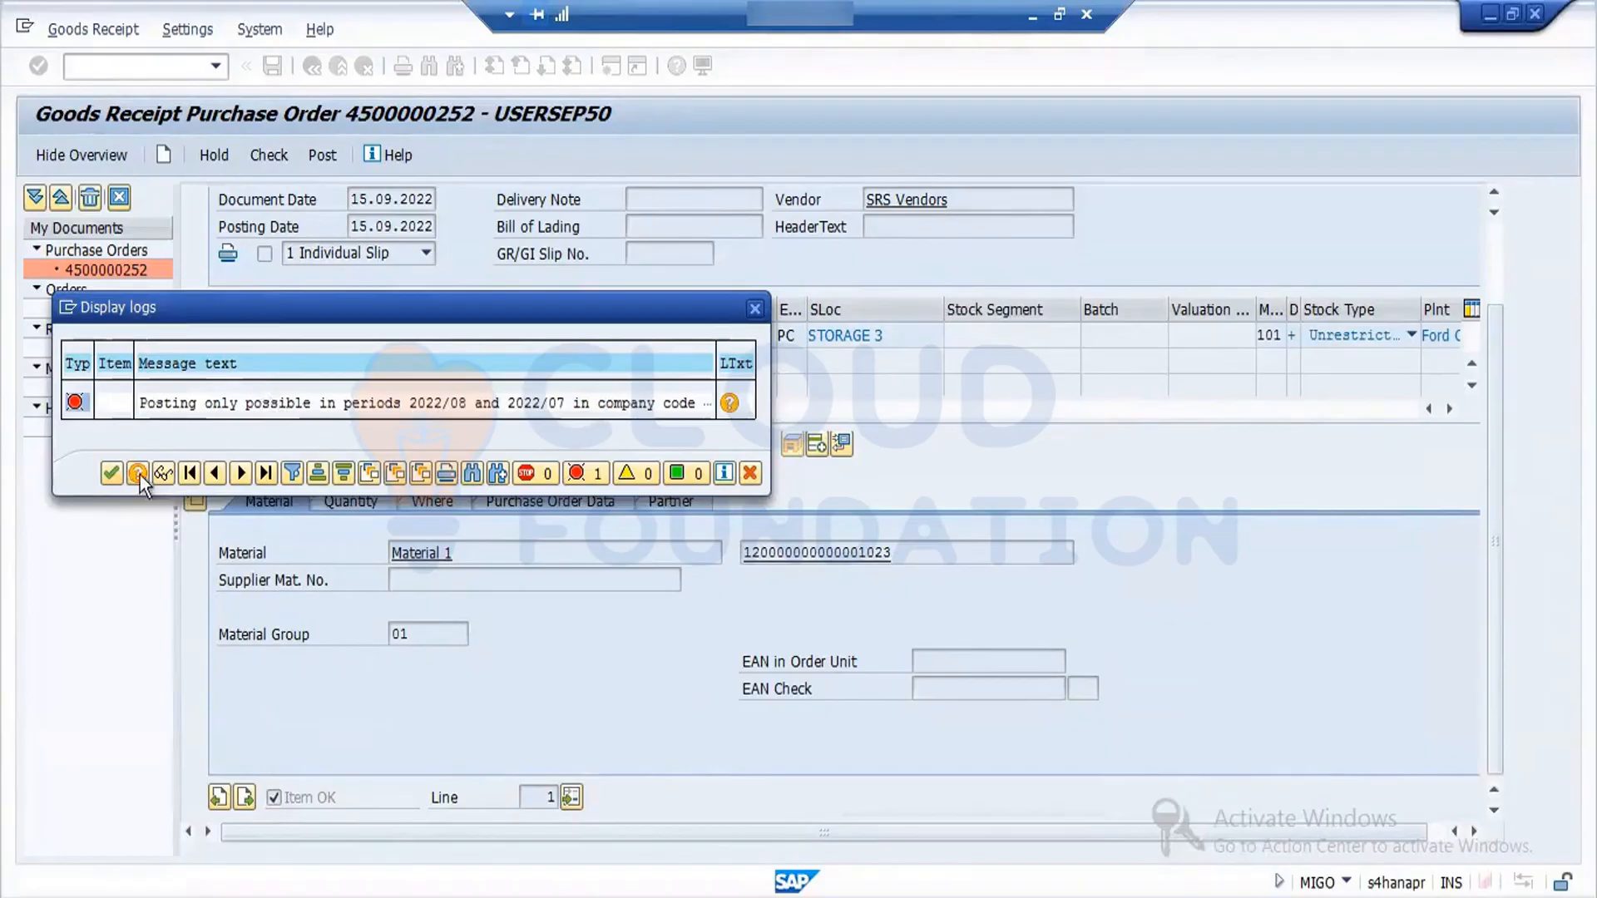
pyautogui.click(104, 475)
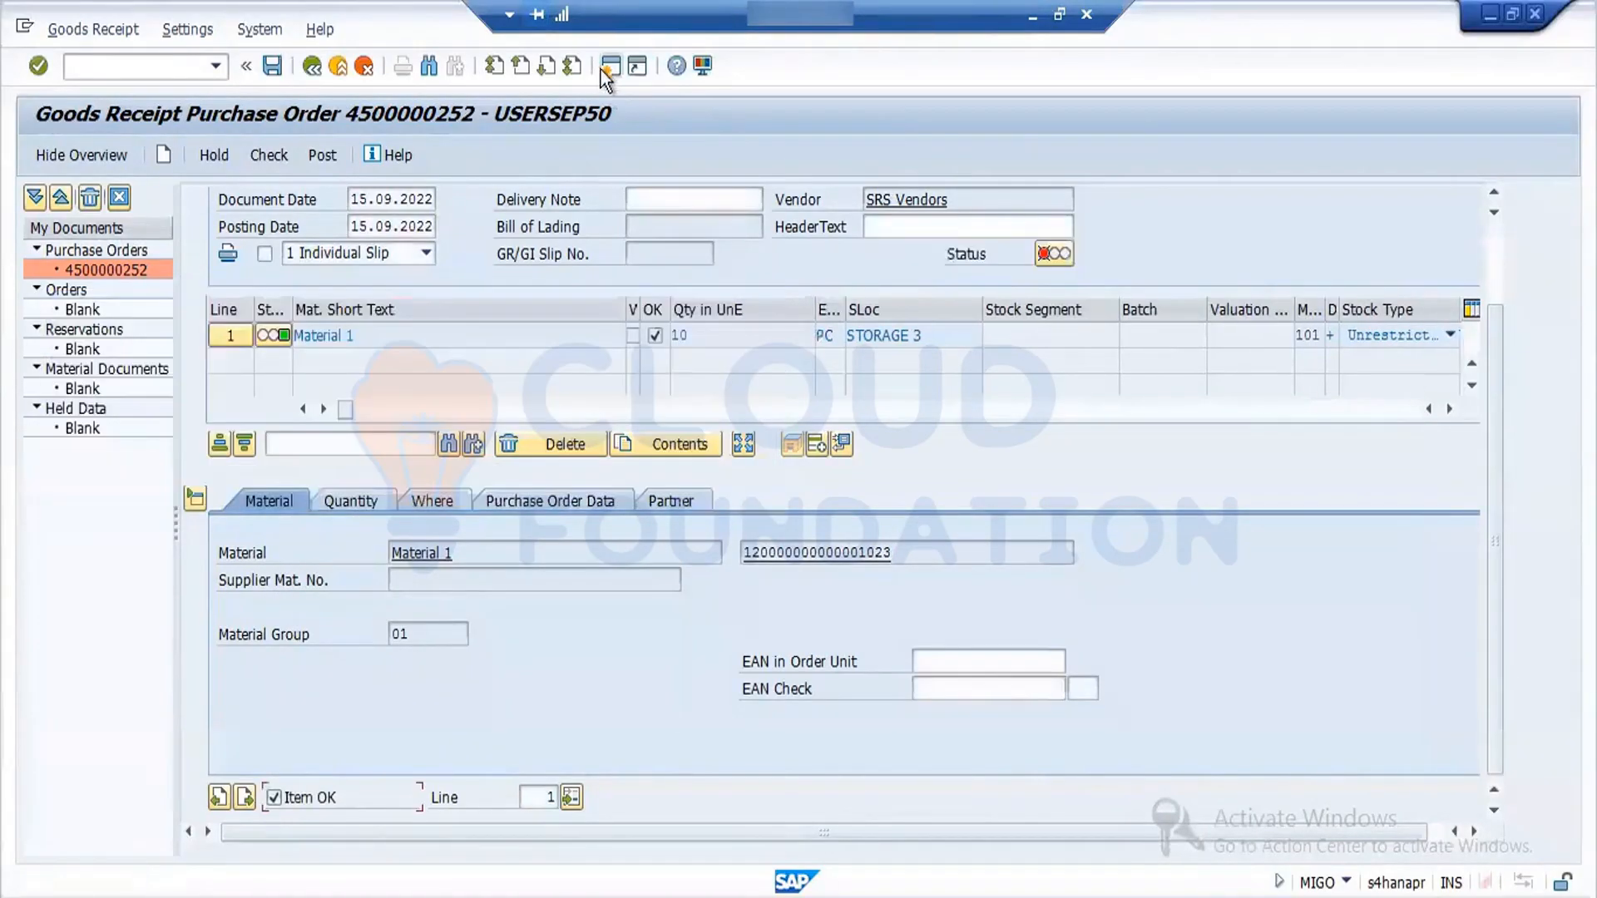
# - Open a new session and display the locked company code period table with transaction OMSY
pyautogui.click(610, 66)
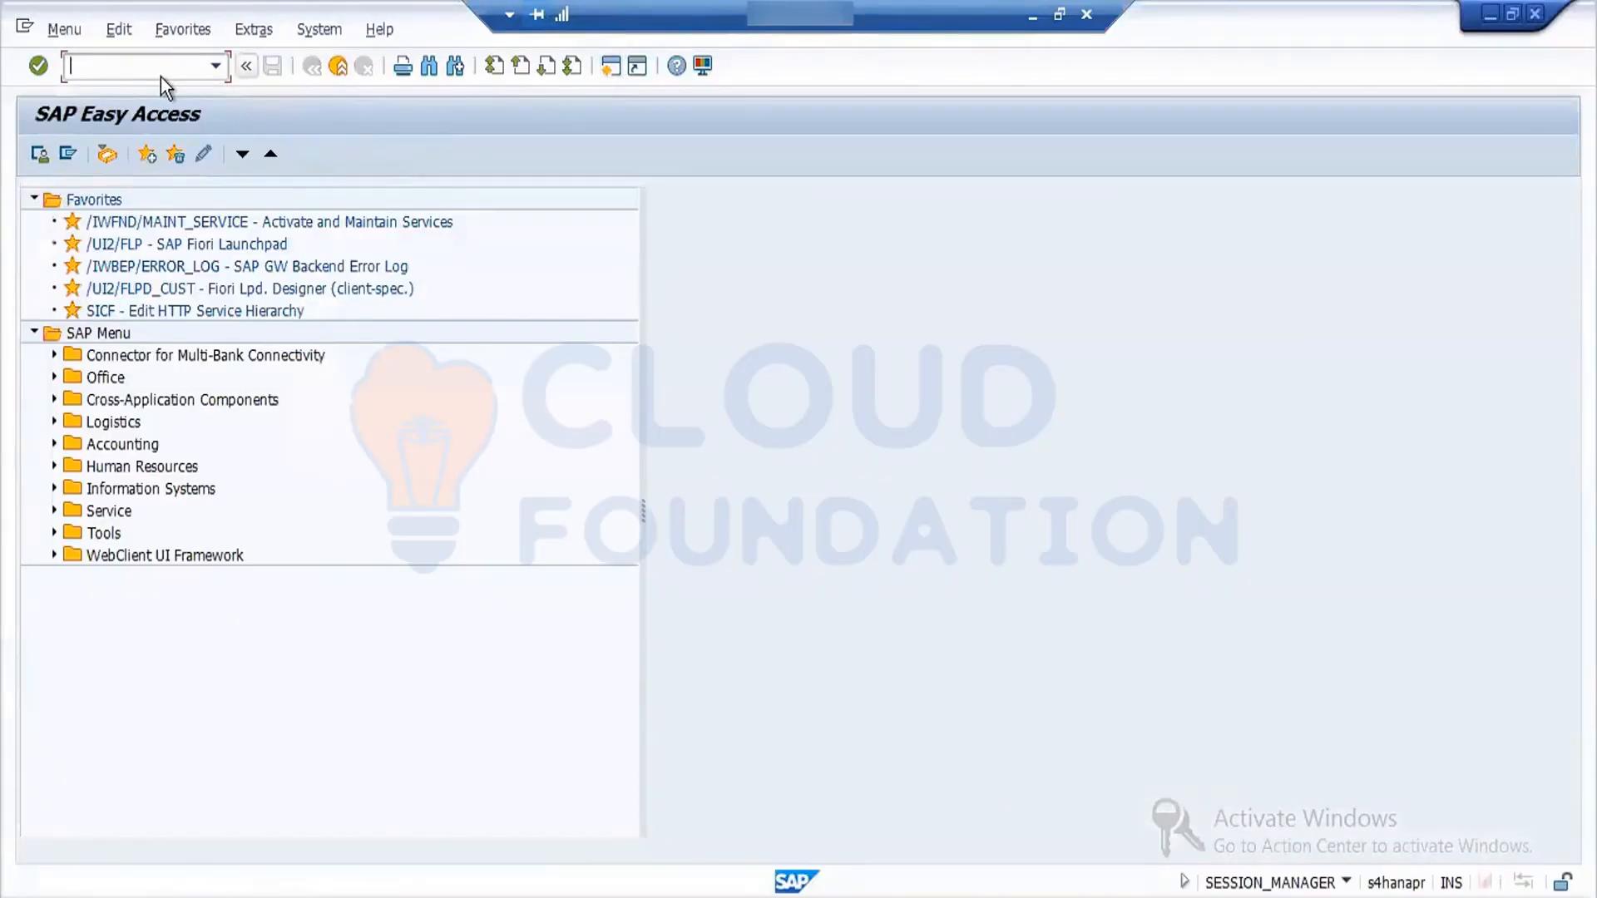
pyautogui.write('OMSY')
pyautogui.press('Return')
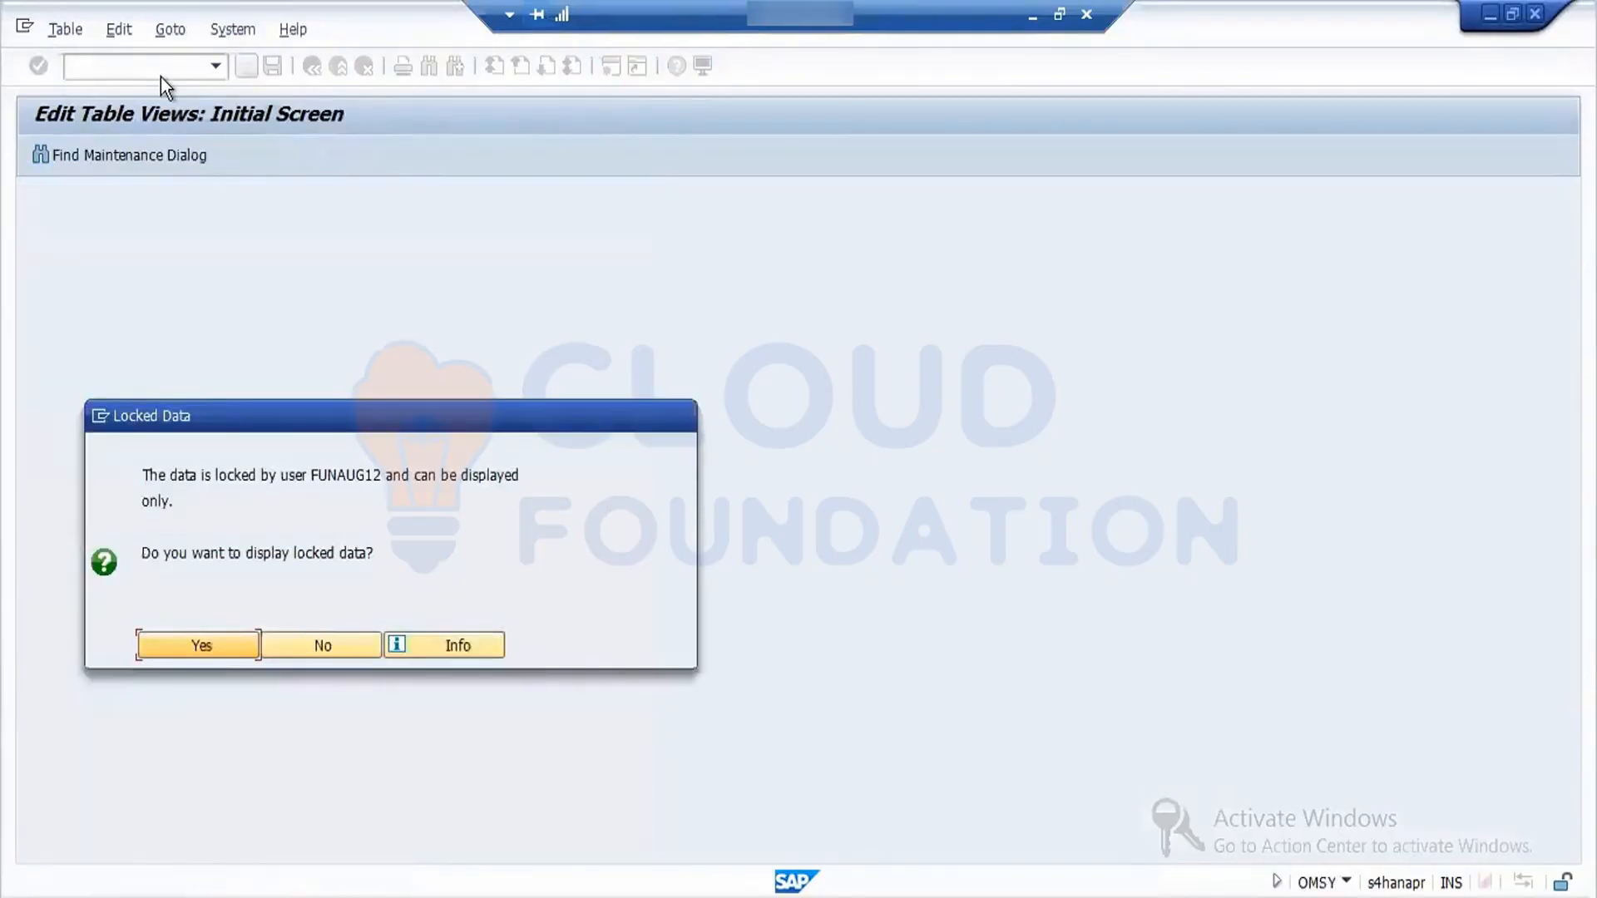
pyautogui.click(252, 645)
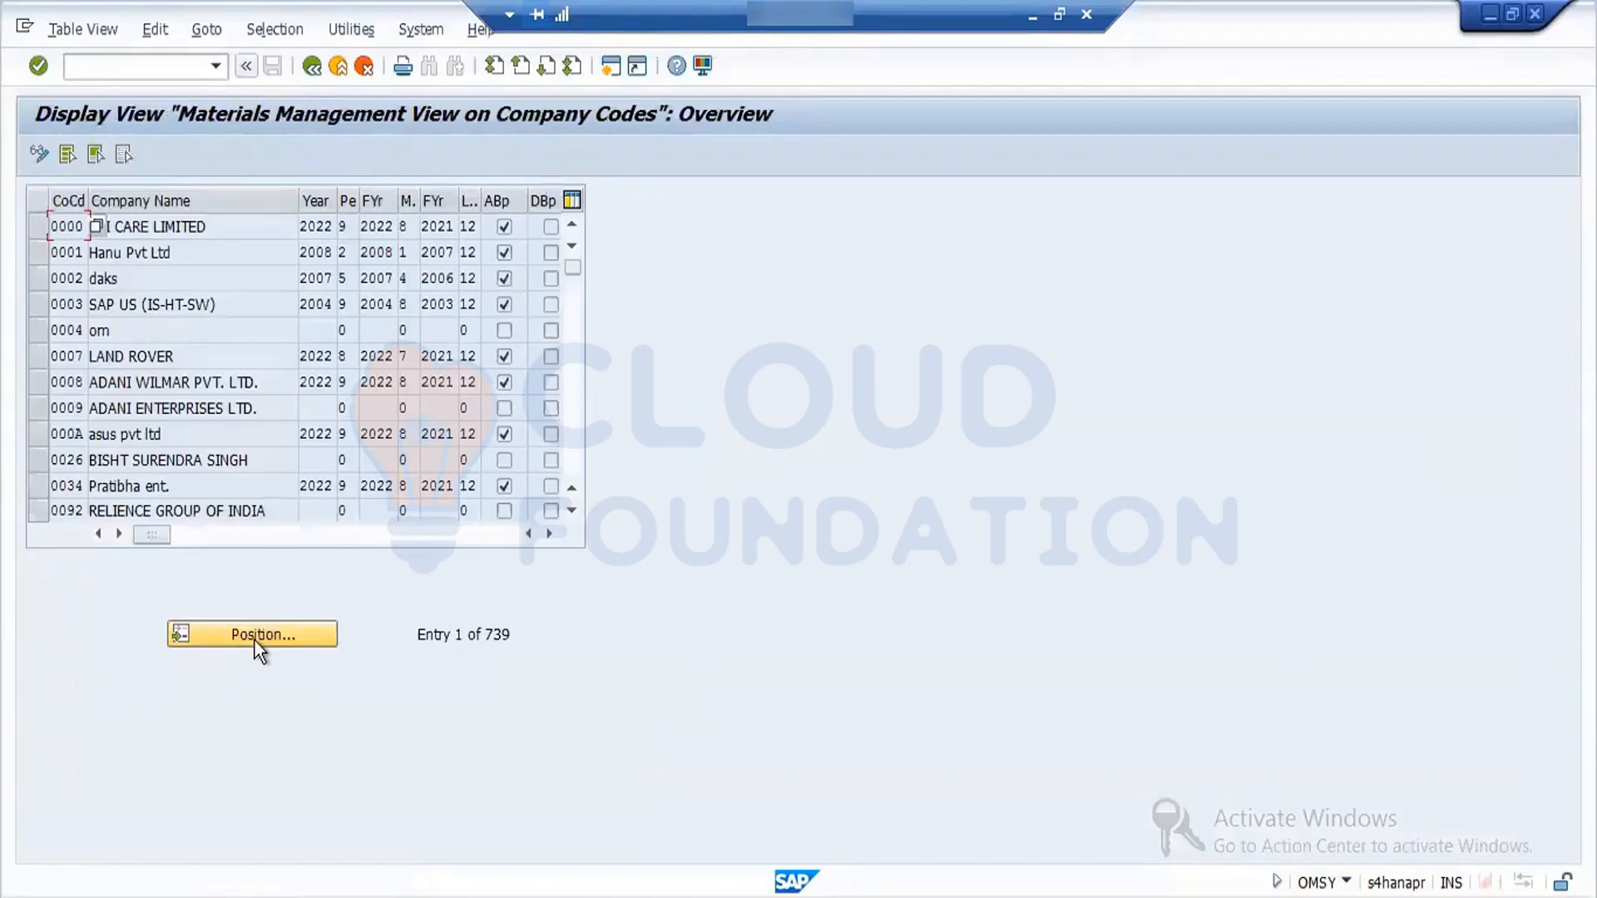
# - Locate company code FORD in the table, examine its current year and period, and leave the view
pyautogui.click(254, 640)
pyautogui.write('FORD')
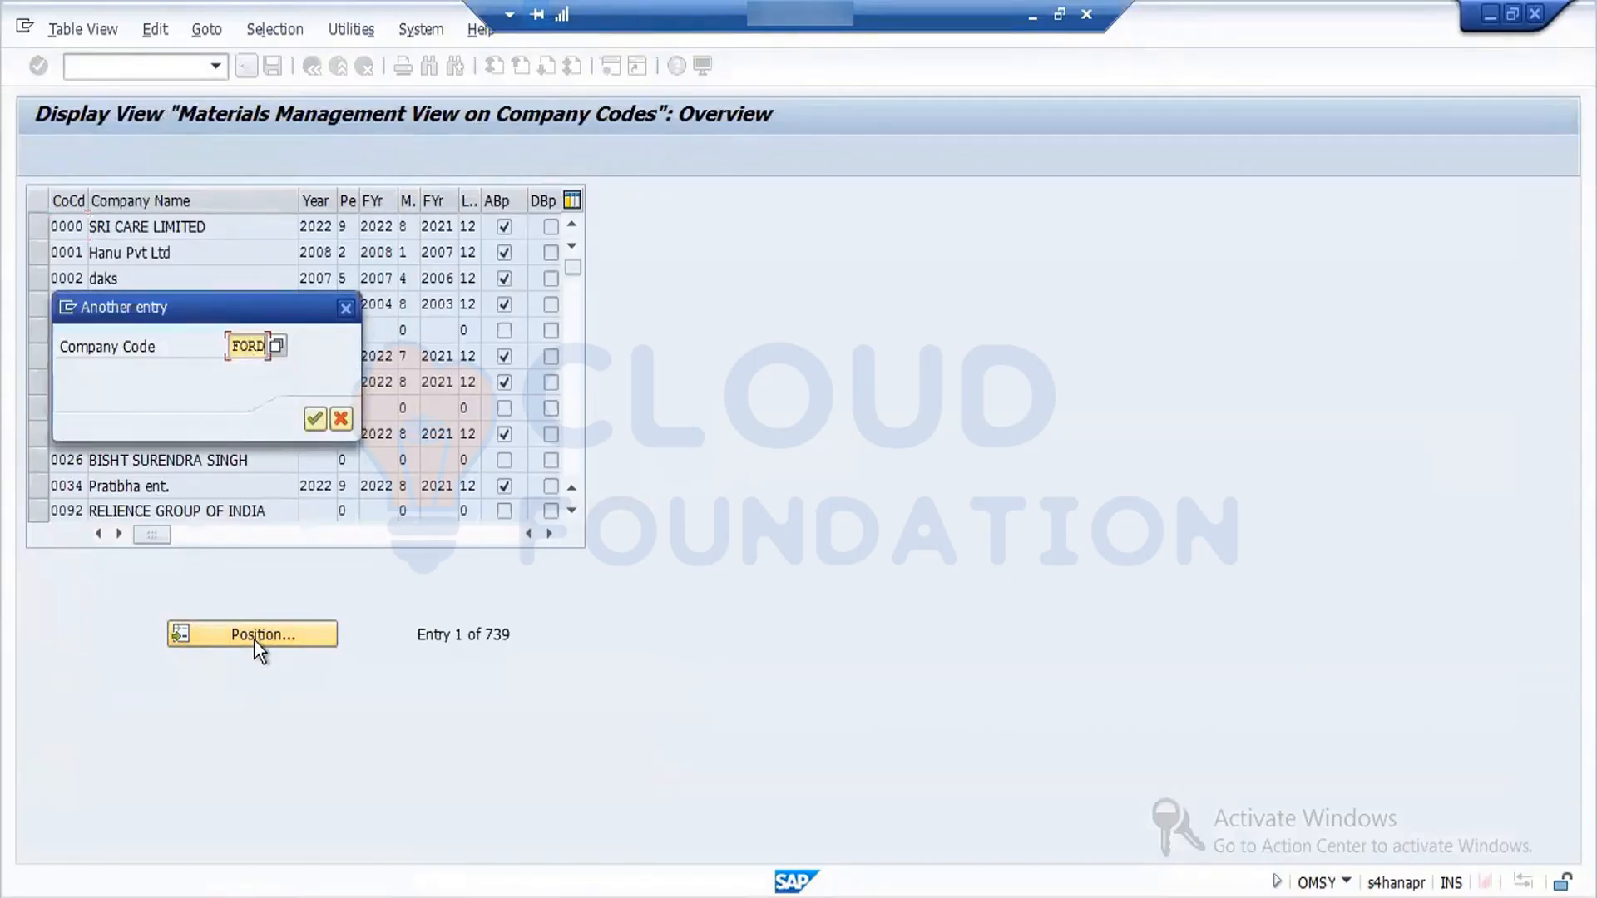
pyautogui.press('Return')
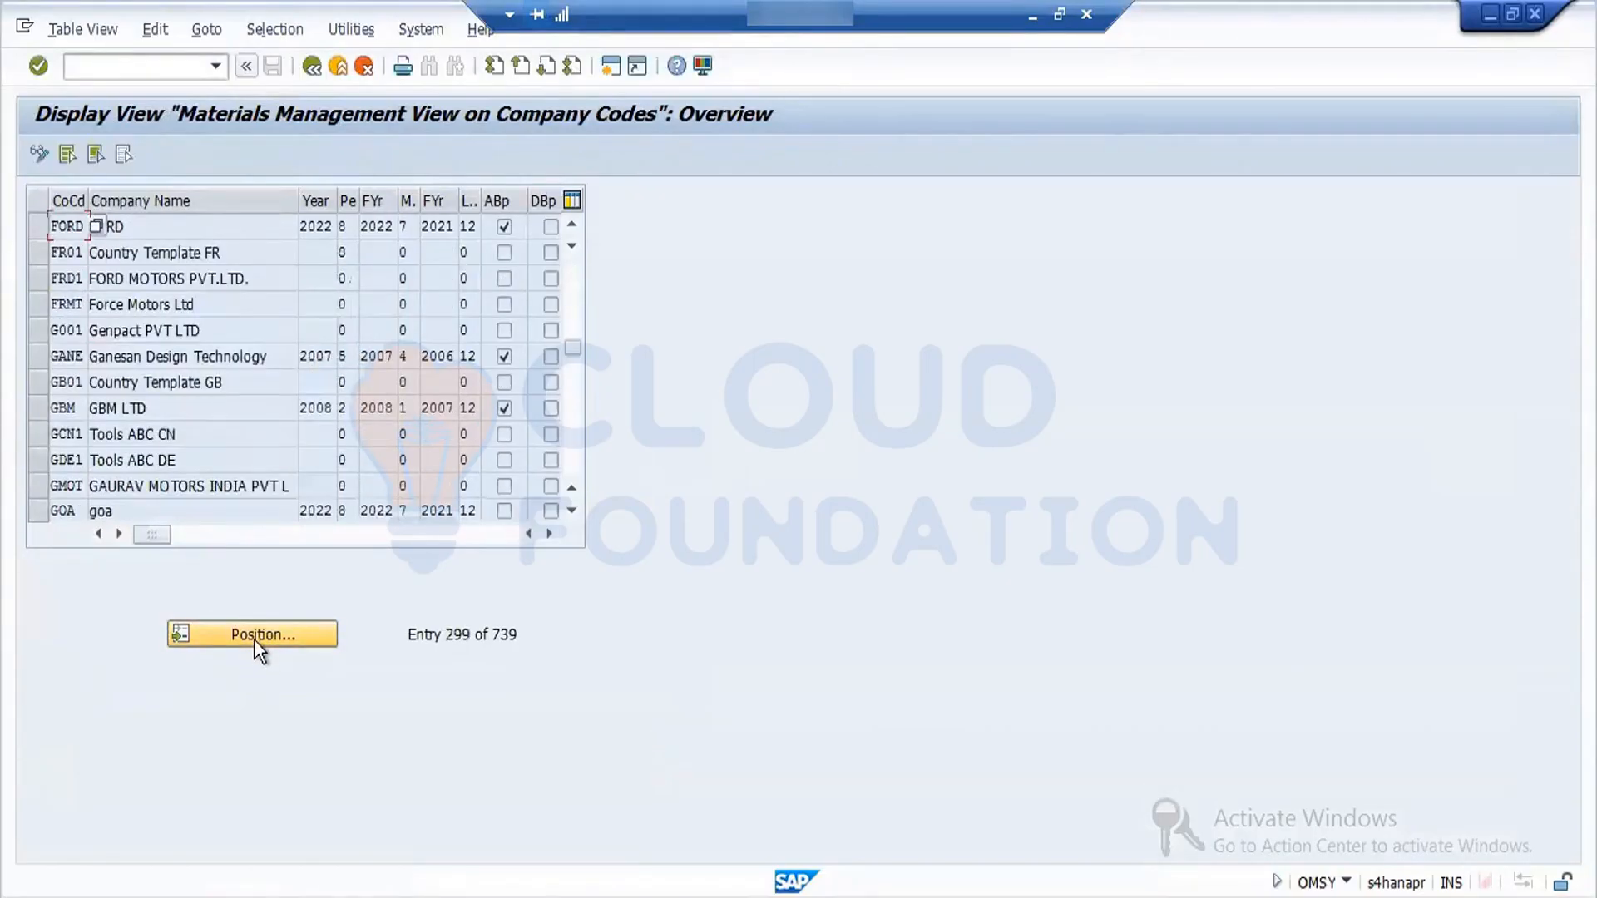
pyautogui.click(322, 226)
pyautogui.moveTo(321, 226); pyautogui.dragTo(349, 226)
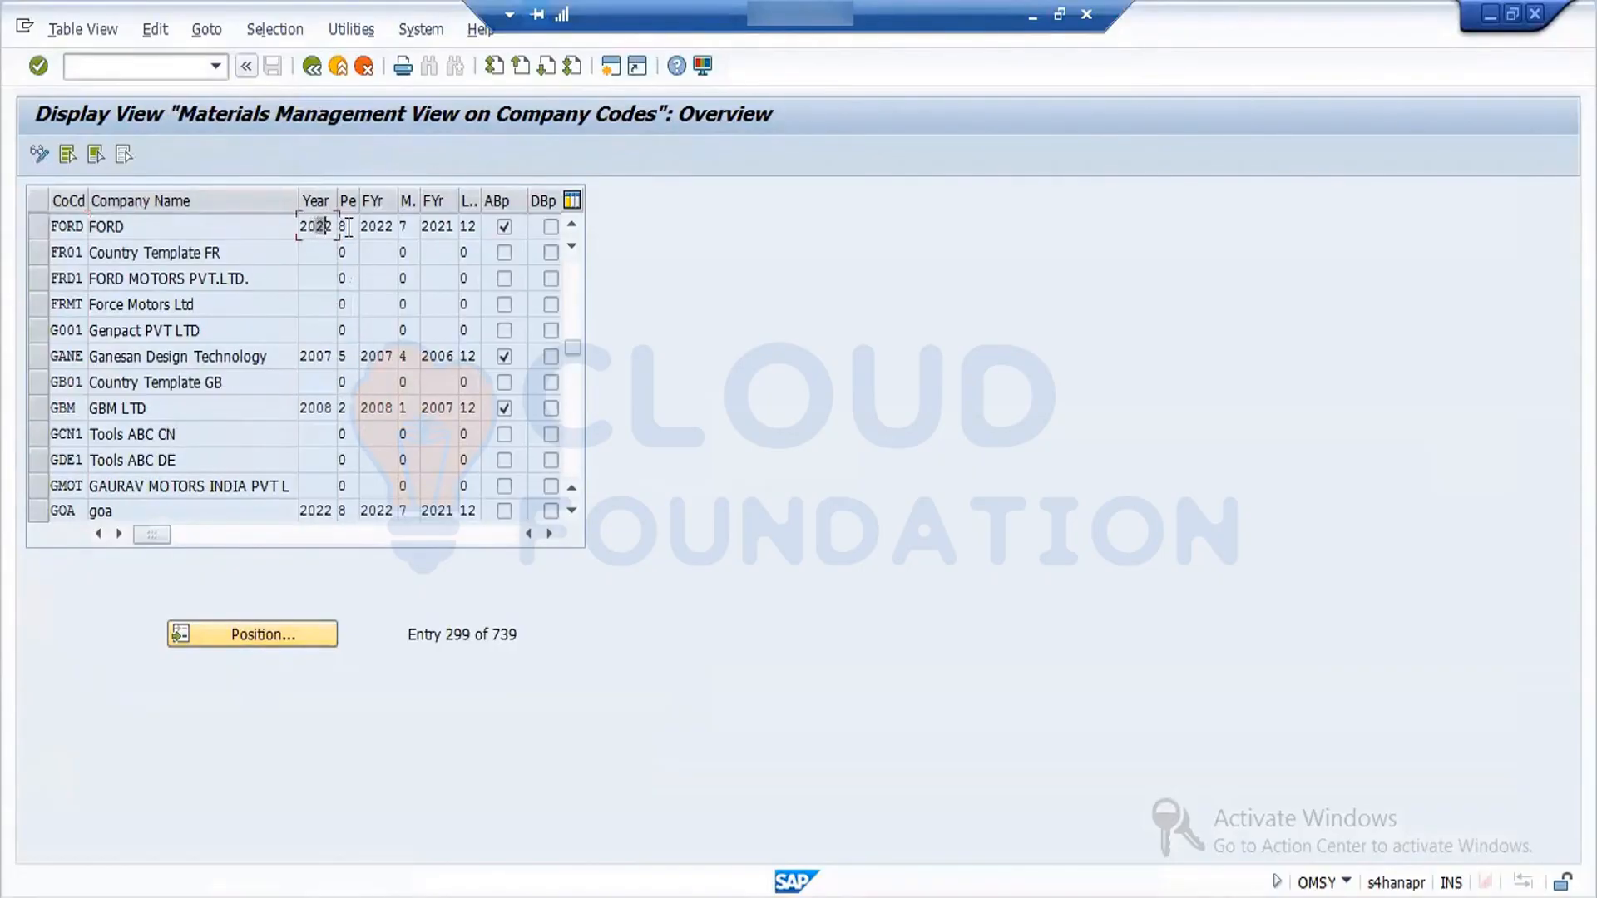
pyautogui.click(316, 67)
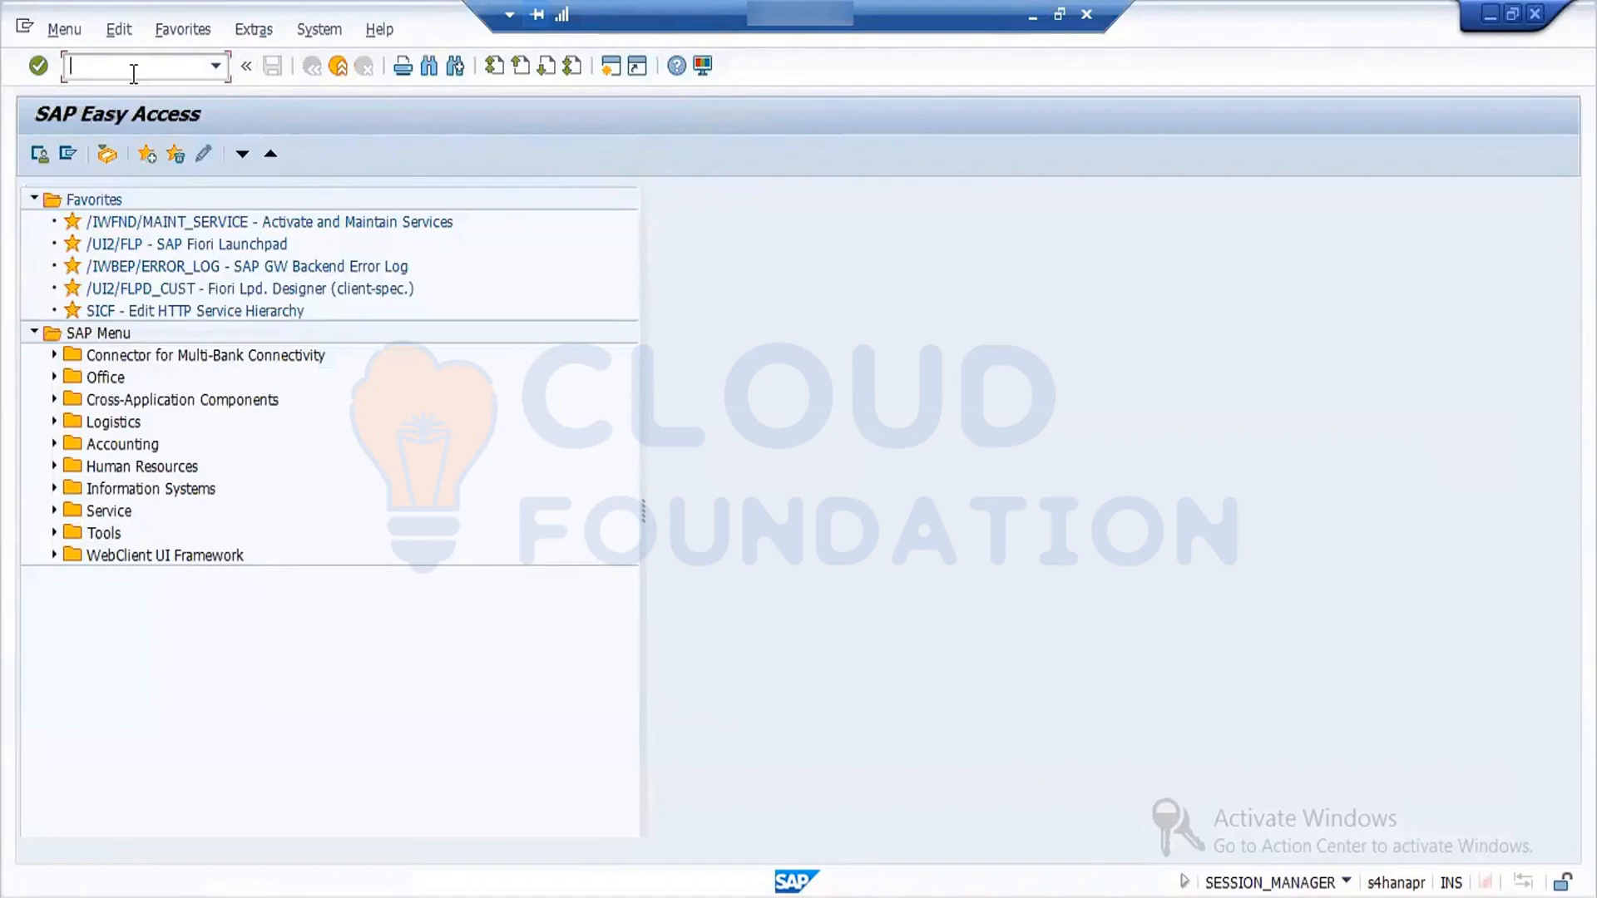
# - Open the period closing transaction MMPV and set the company code range from FORD to FORD
pyautogui.write('MMPV')
pyautogui.press('Return')
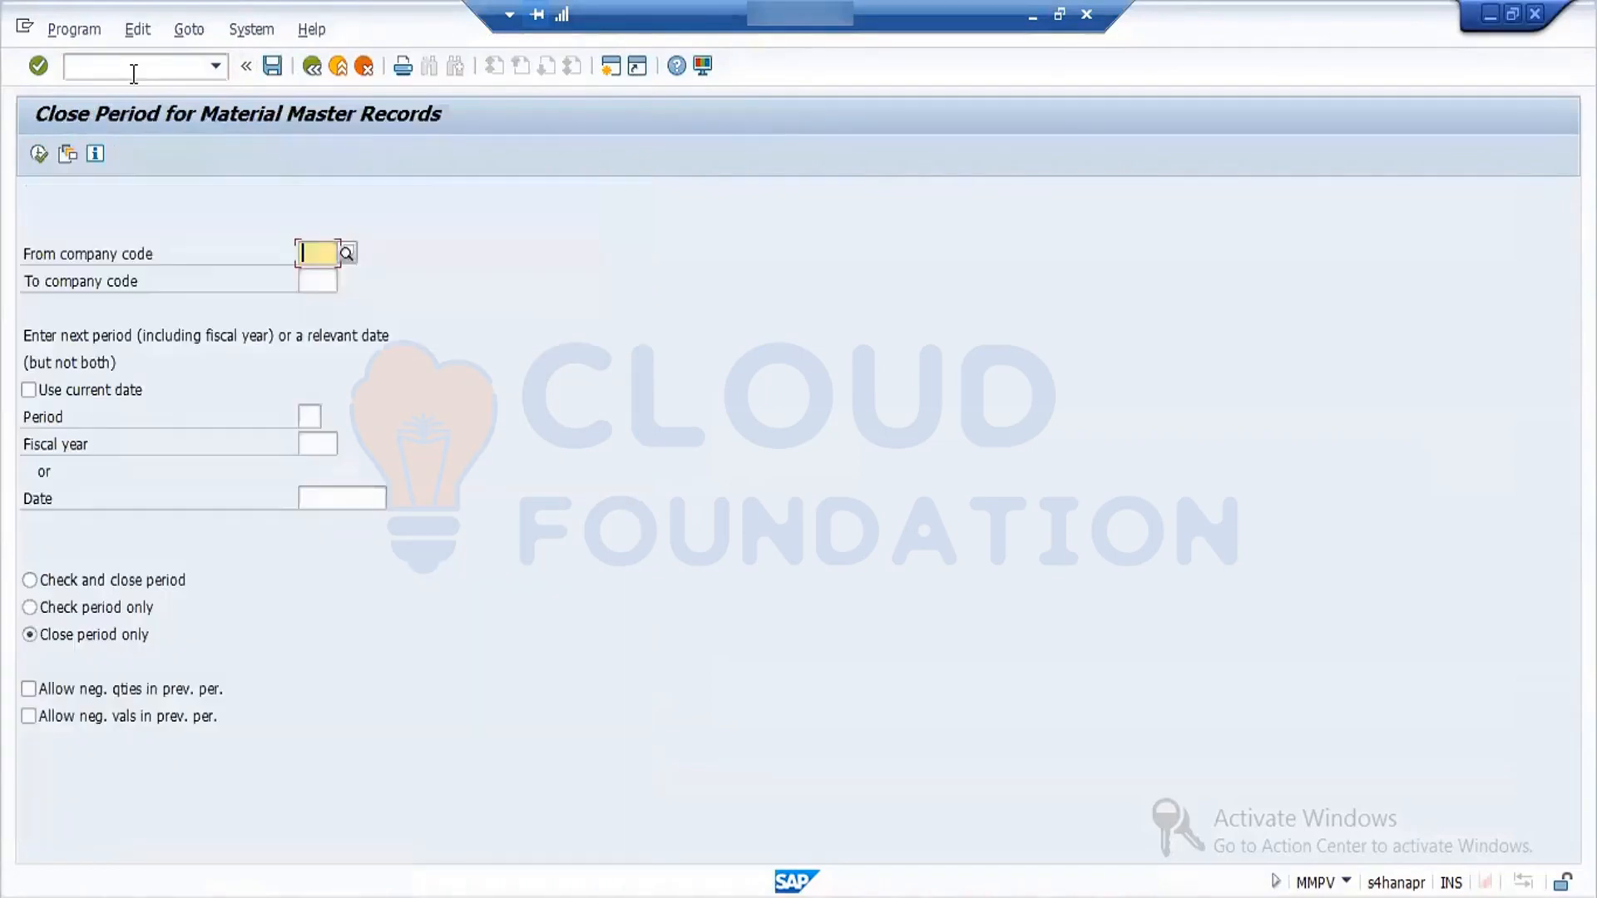
pyautogui.write('1710')
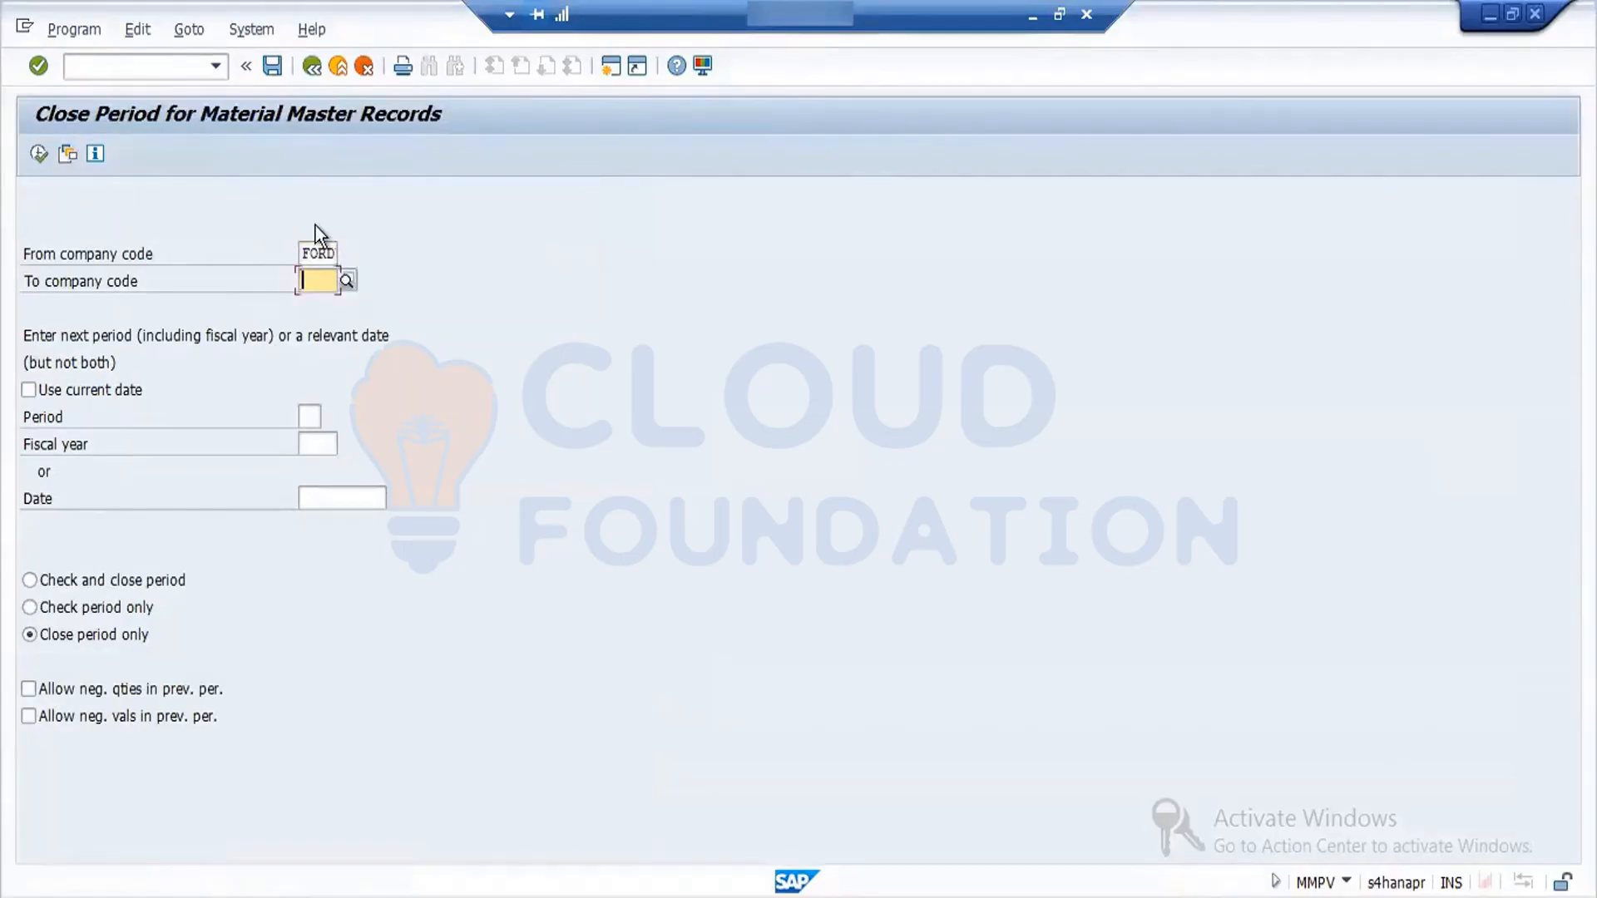
pyautogui.write('FORD')
pyautogui.press('Tab')
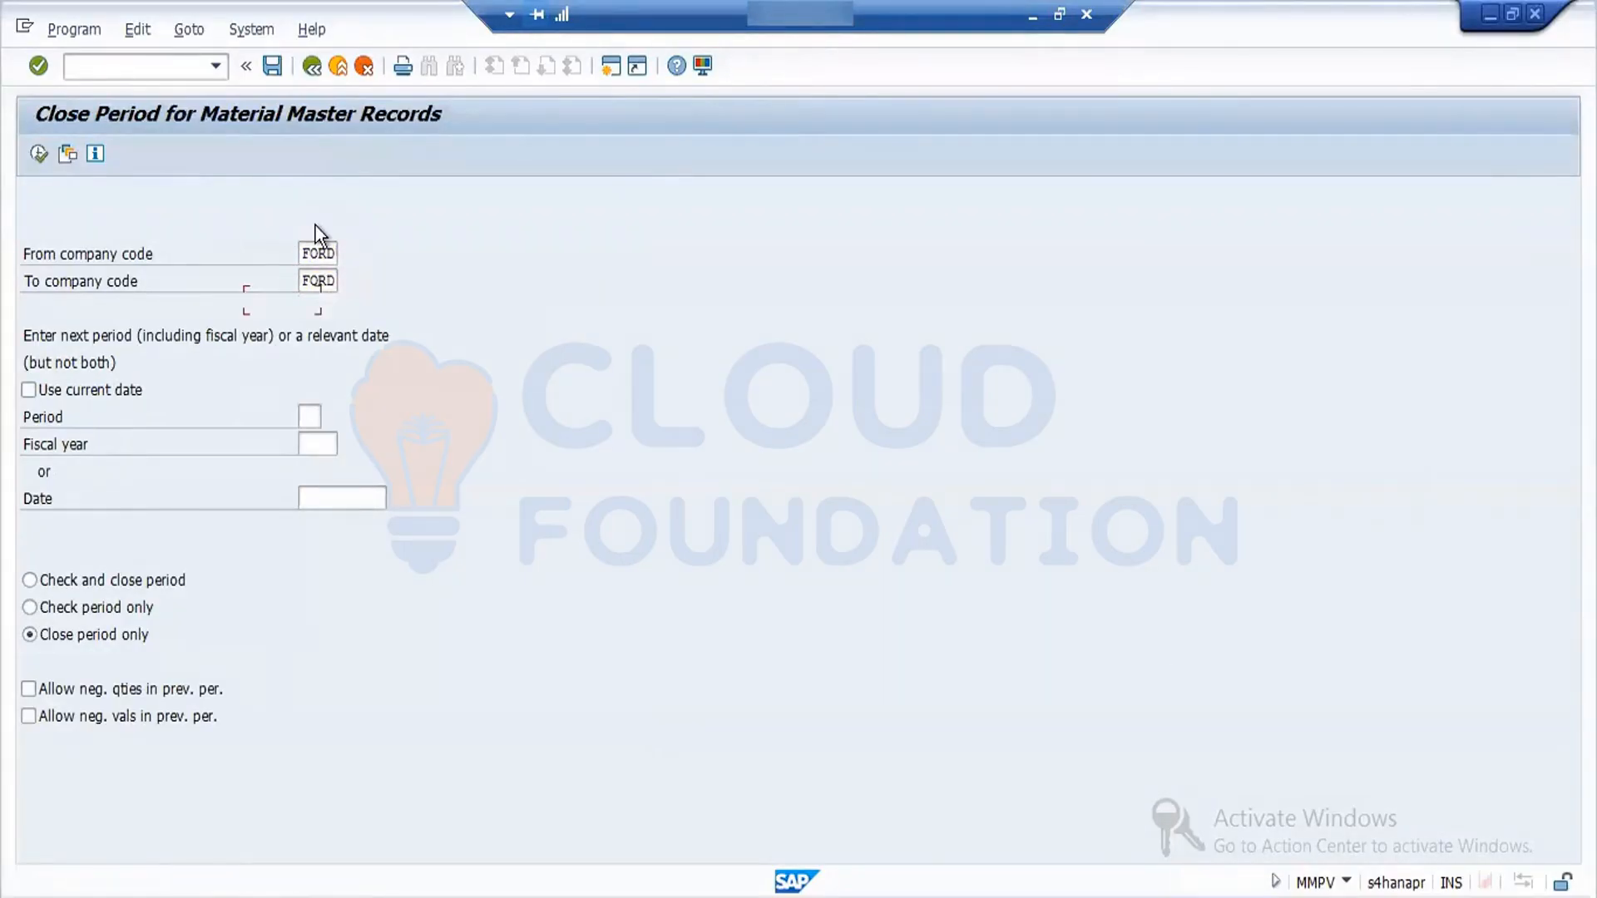
# - Run Check and close period for period 09 of fiscal year 2022, and return from the log
pyautogui.click(319, 414)
pyautogui.write('09')
pyautogui.click(319, 448)
pyautogui.write('2022')
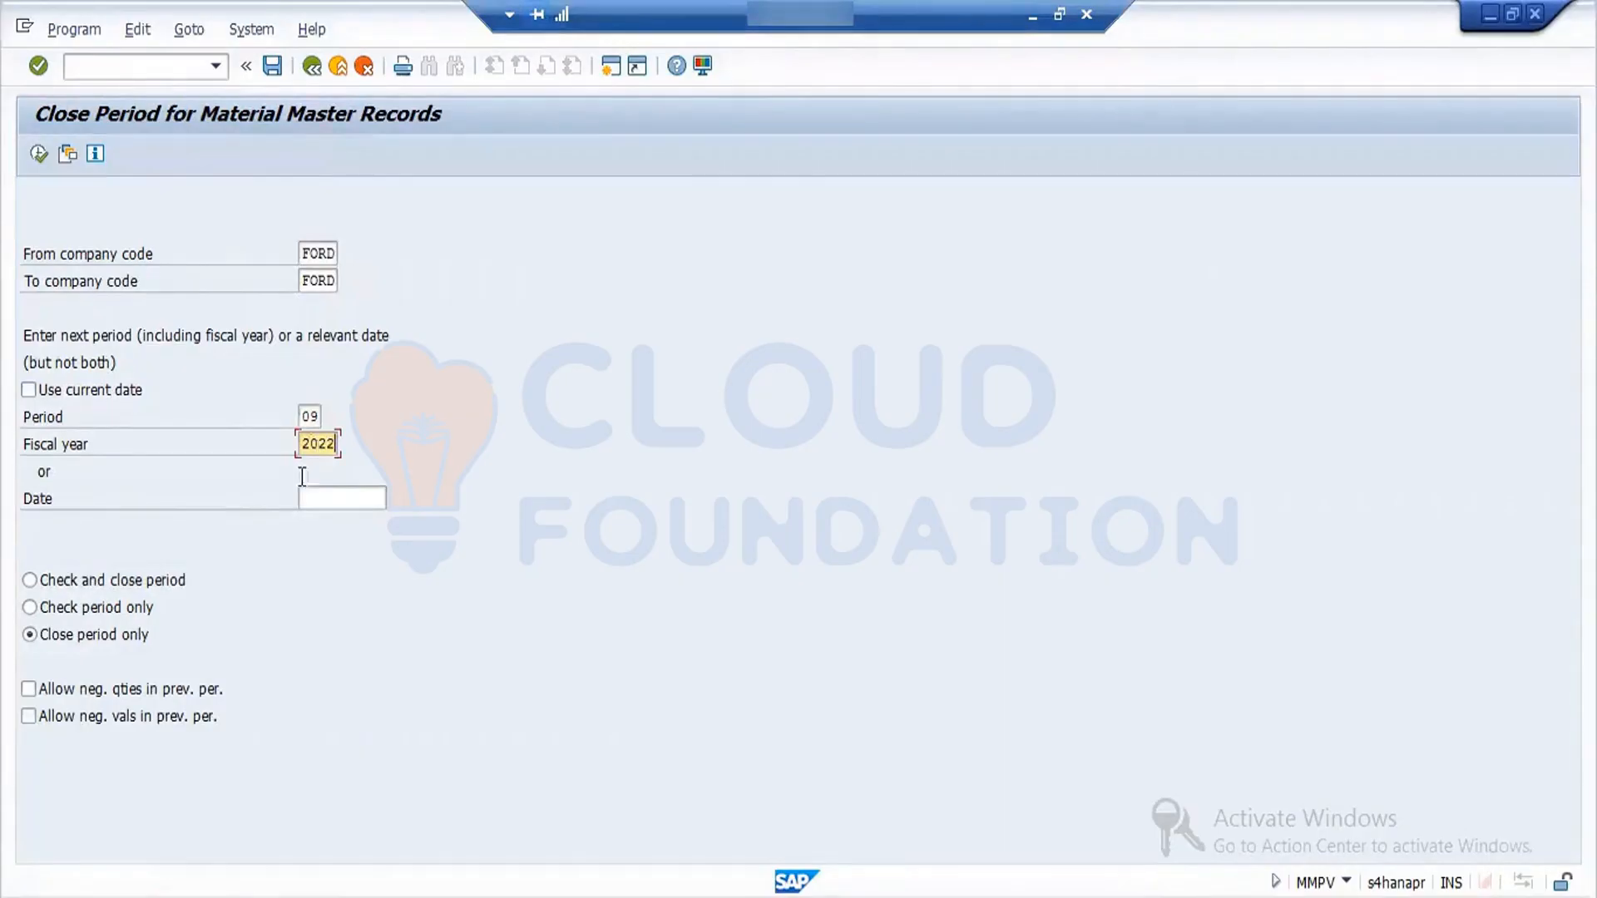
pyautogui.click(146, 580)
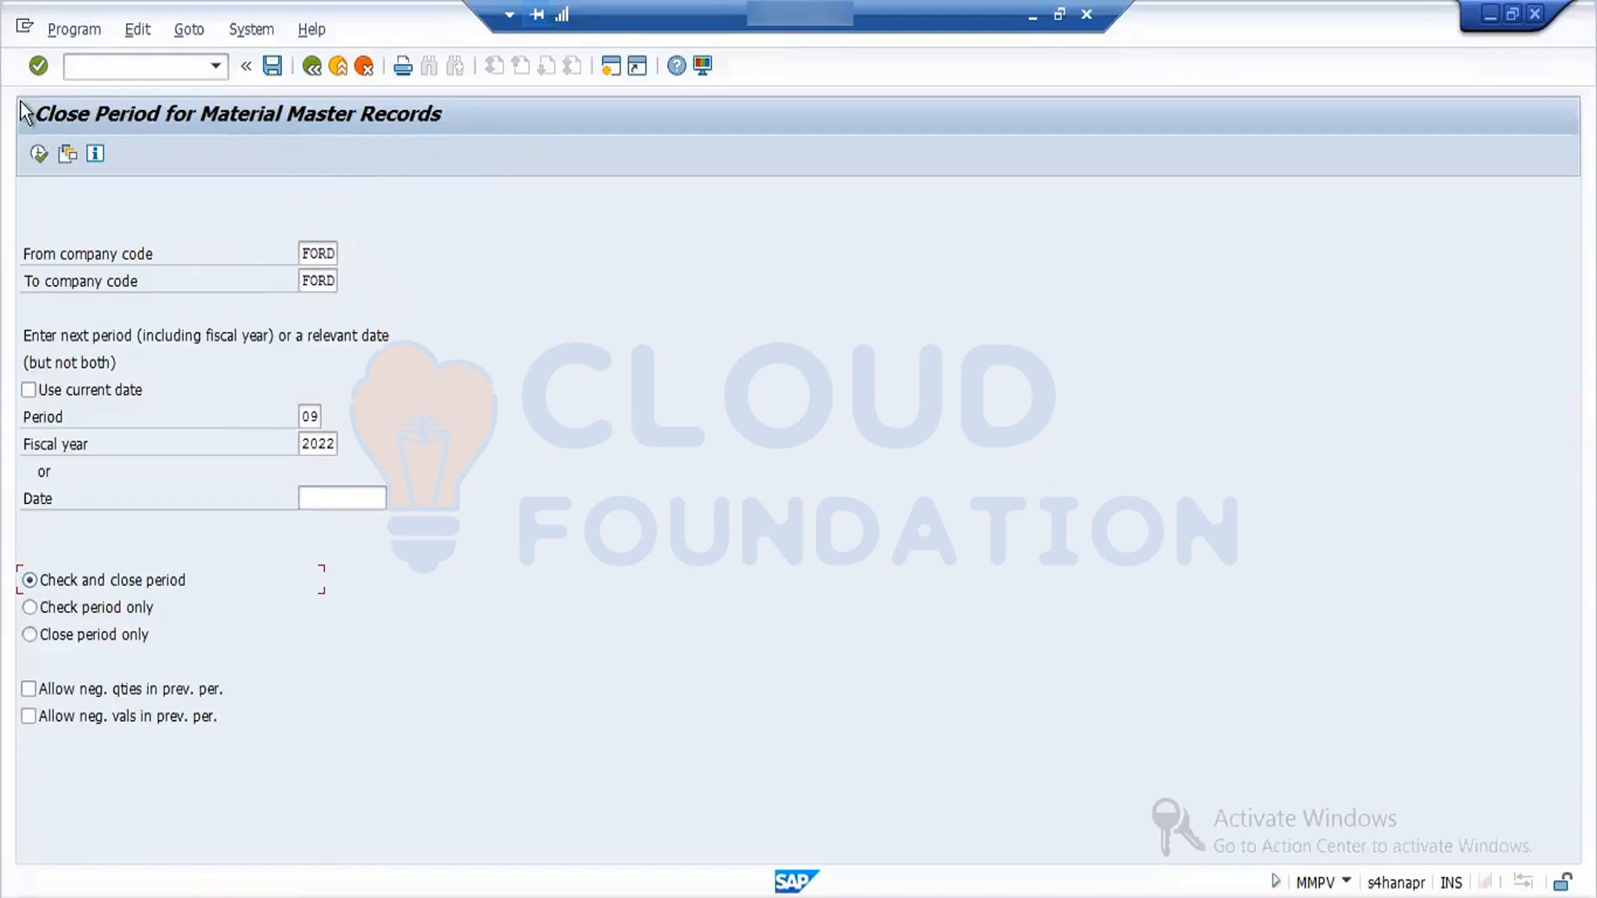
pyautogui.click(39, 154)
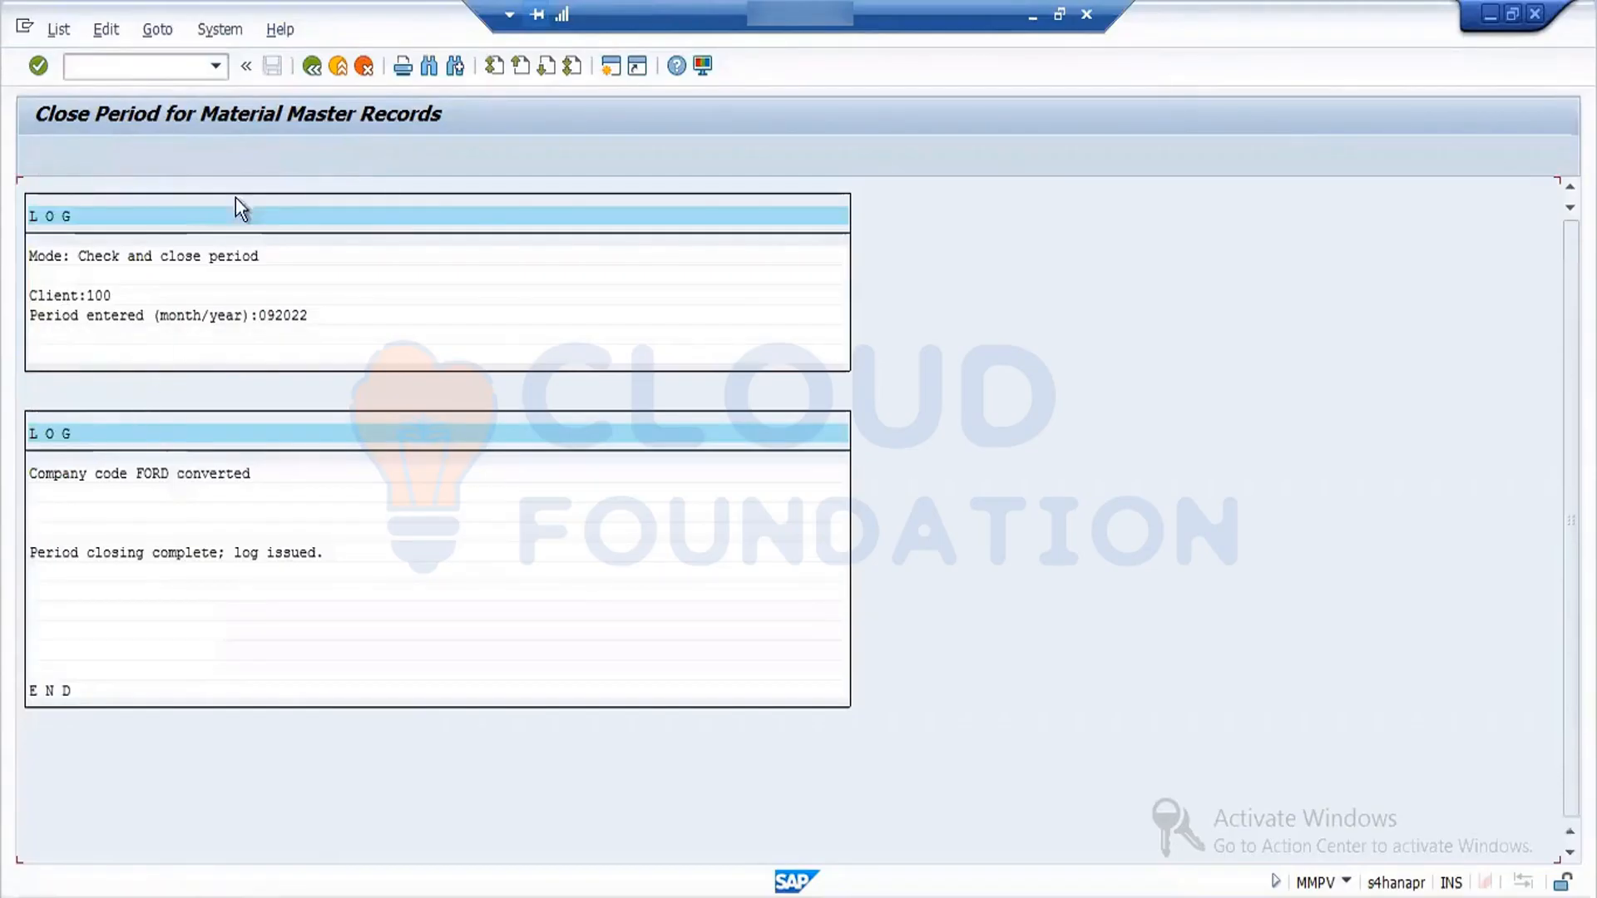
pyautogui.click(318, 70)
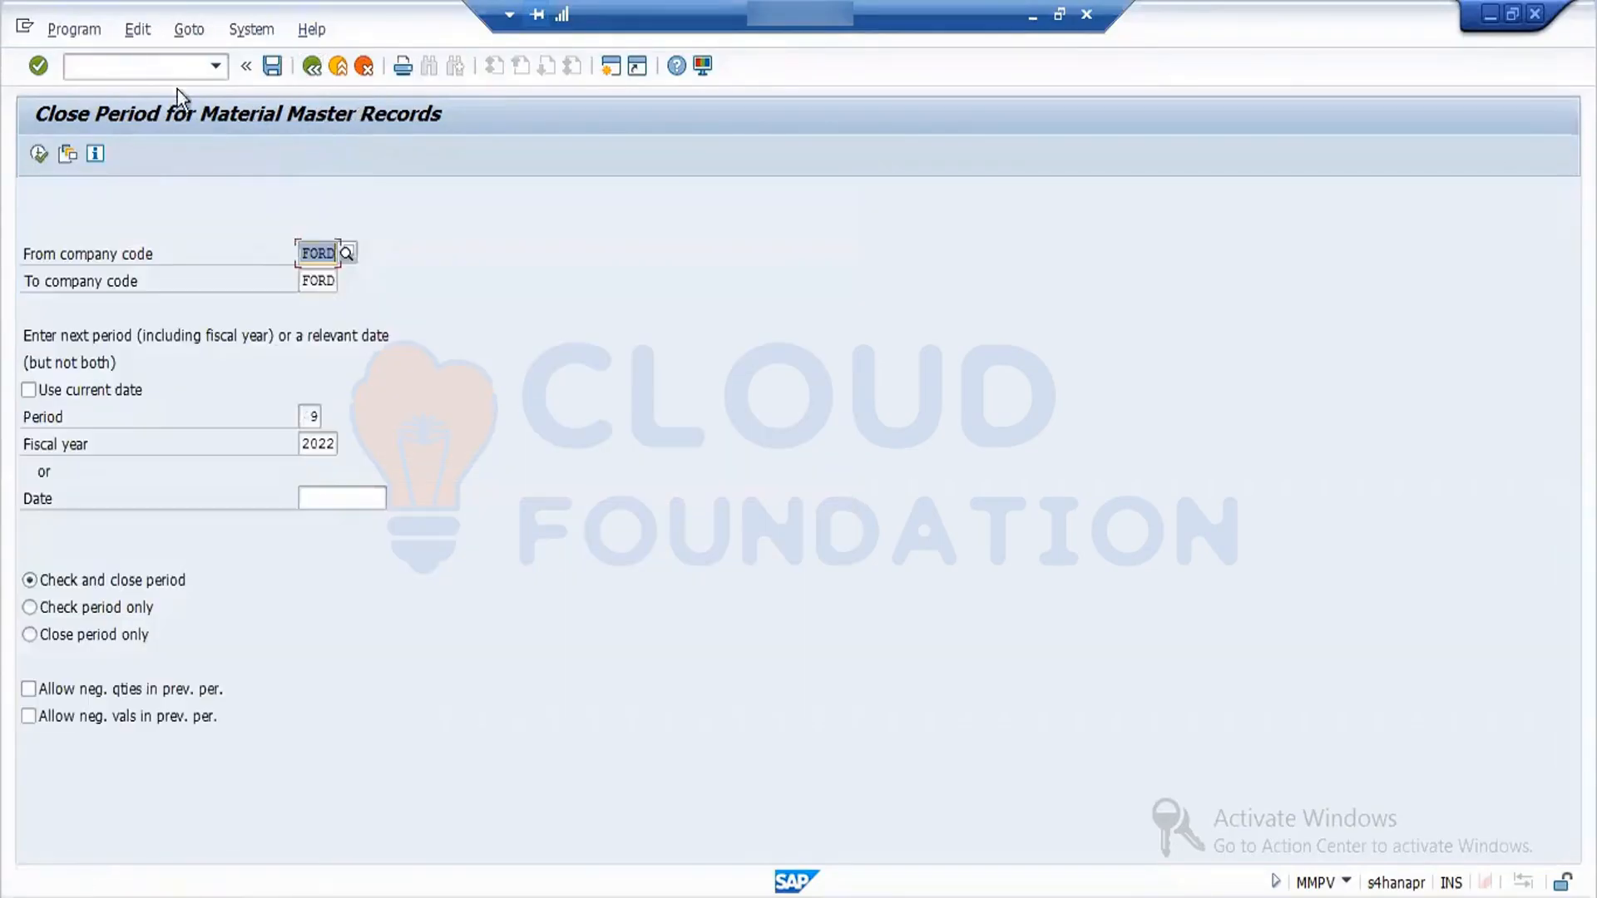
# - Reopen the company code period table with transaction OMSY and locate company code FORD
pyautogui.click(114, 66)
pyautogui.write('/N')
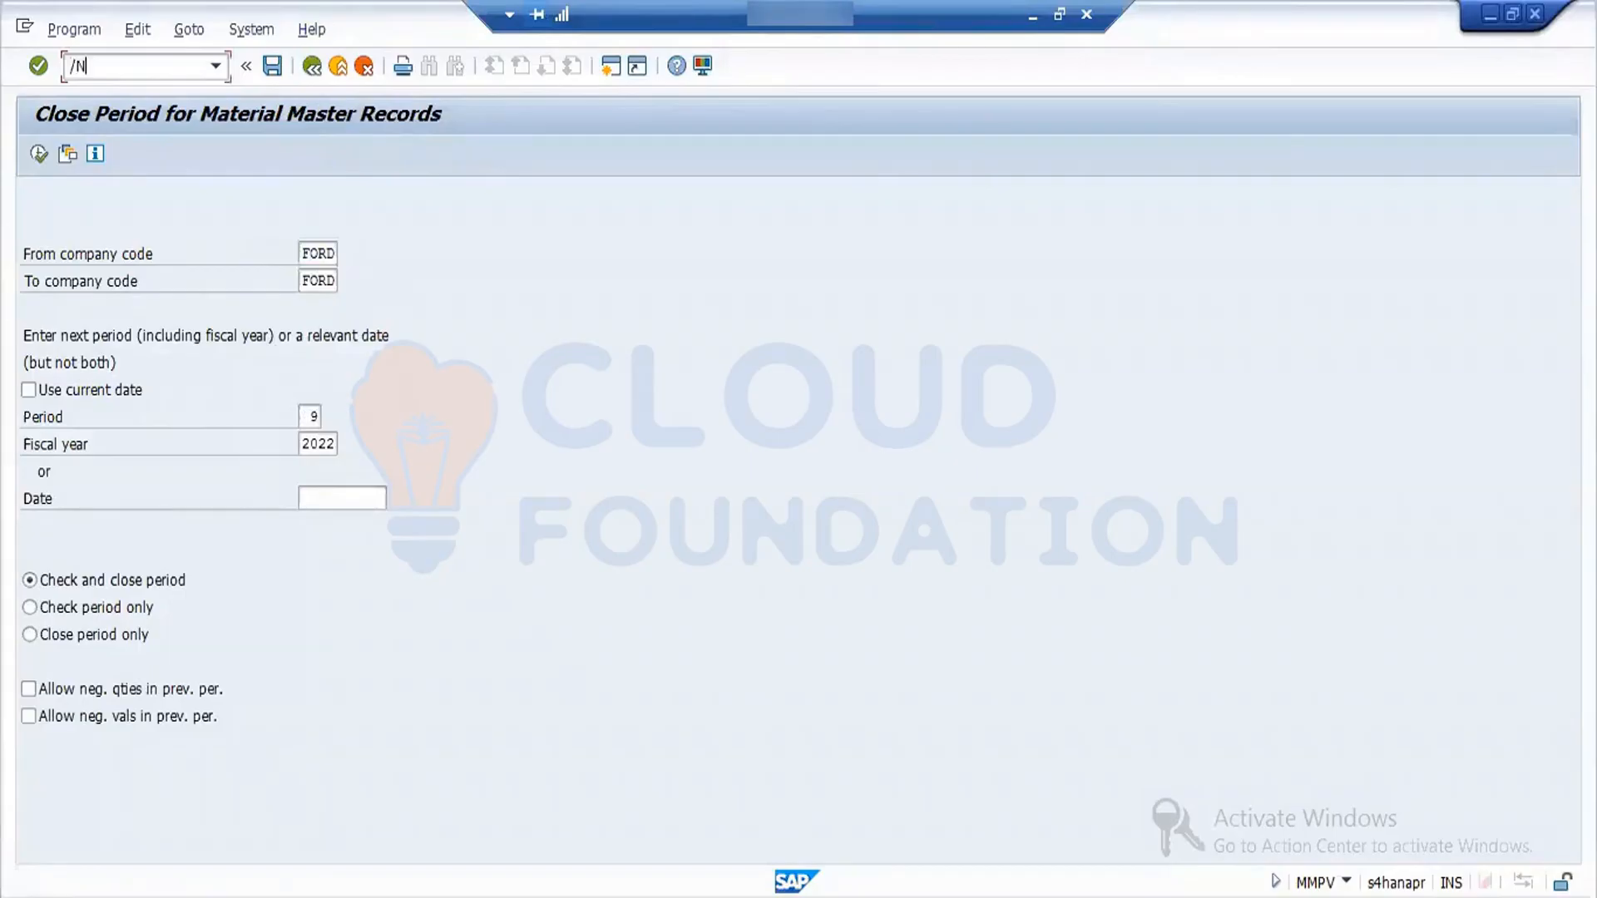
pyautogui.write('OMSY')
pyautogui.press('Return')
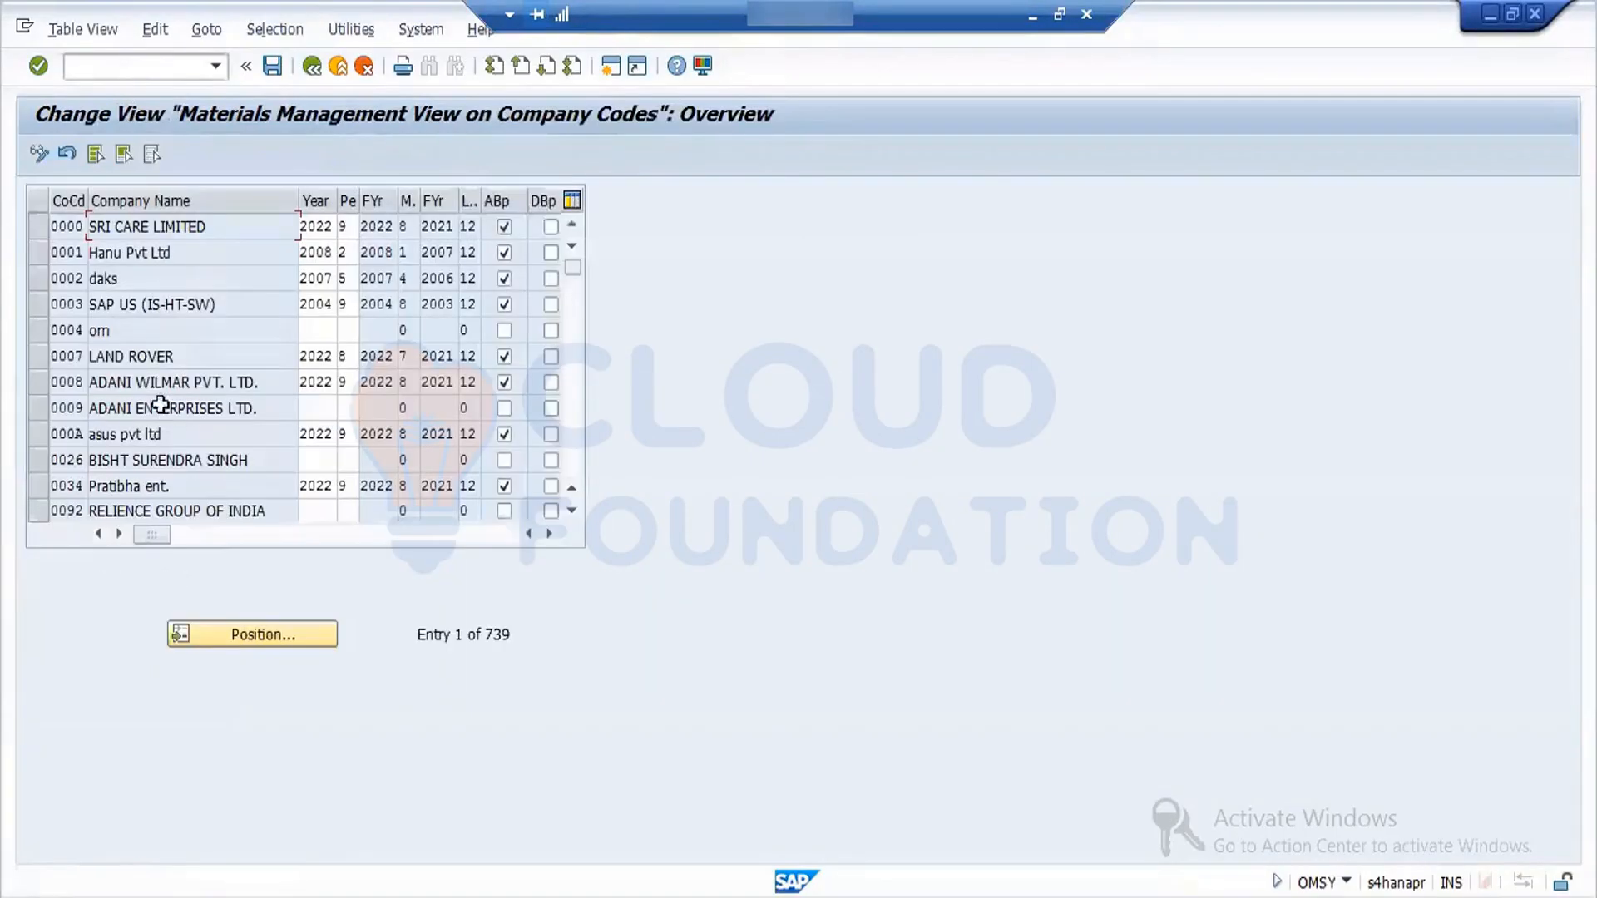
pyautogui.click(263, 632)
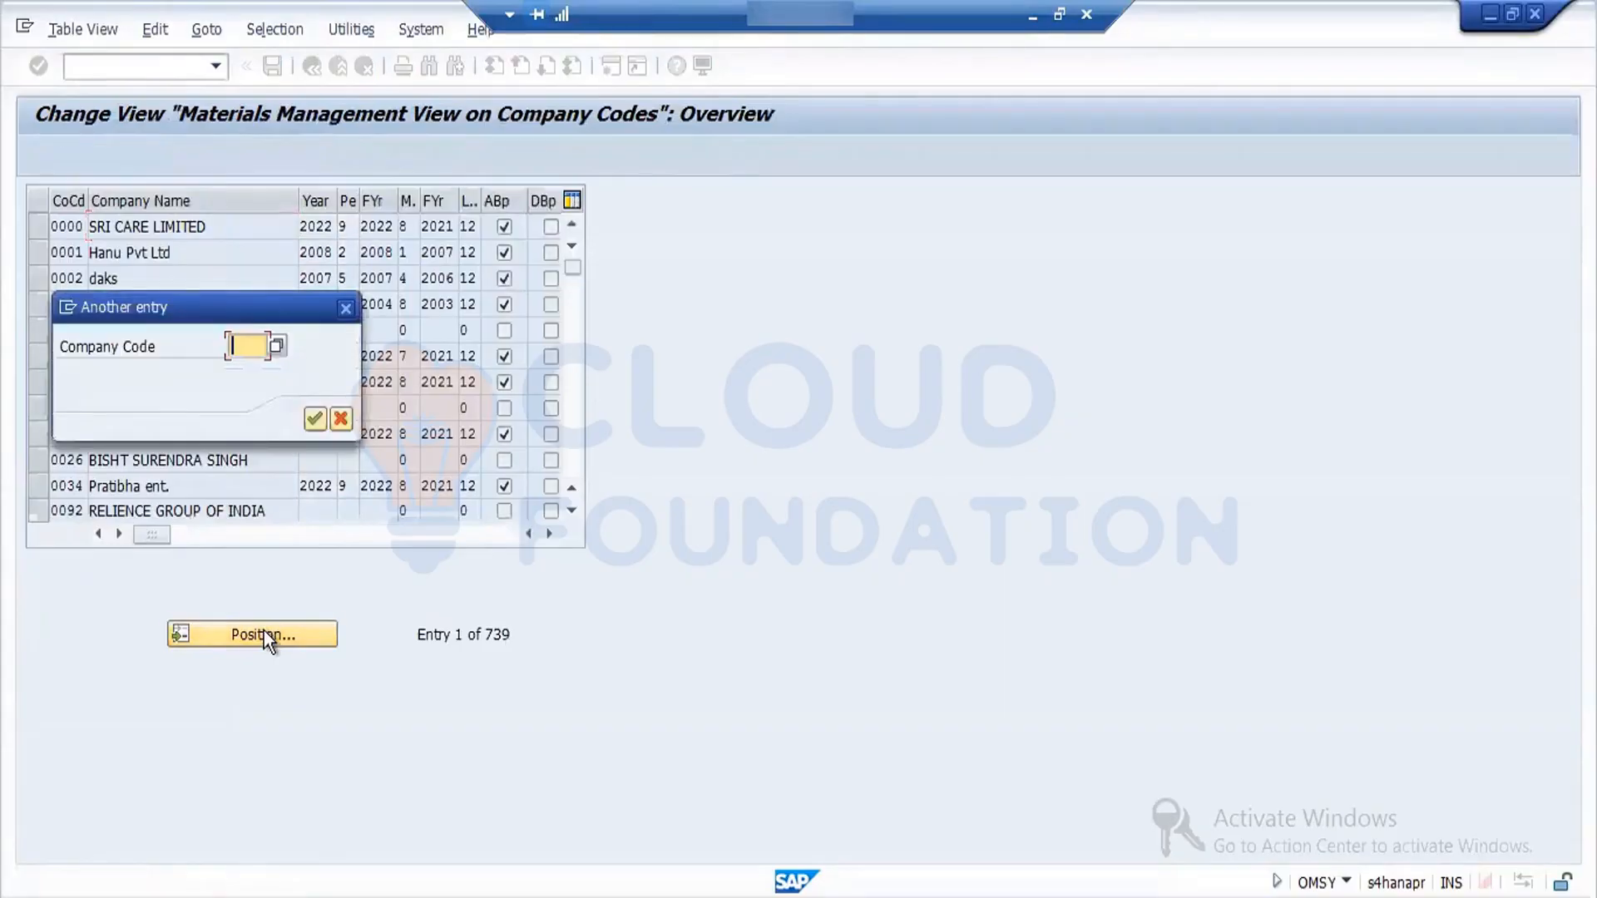
pyautogui.press('Down')
pyautogui.press('Return')
pyautogui.press('Return')
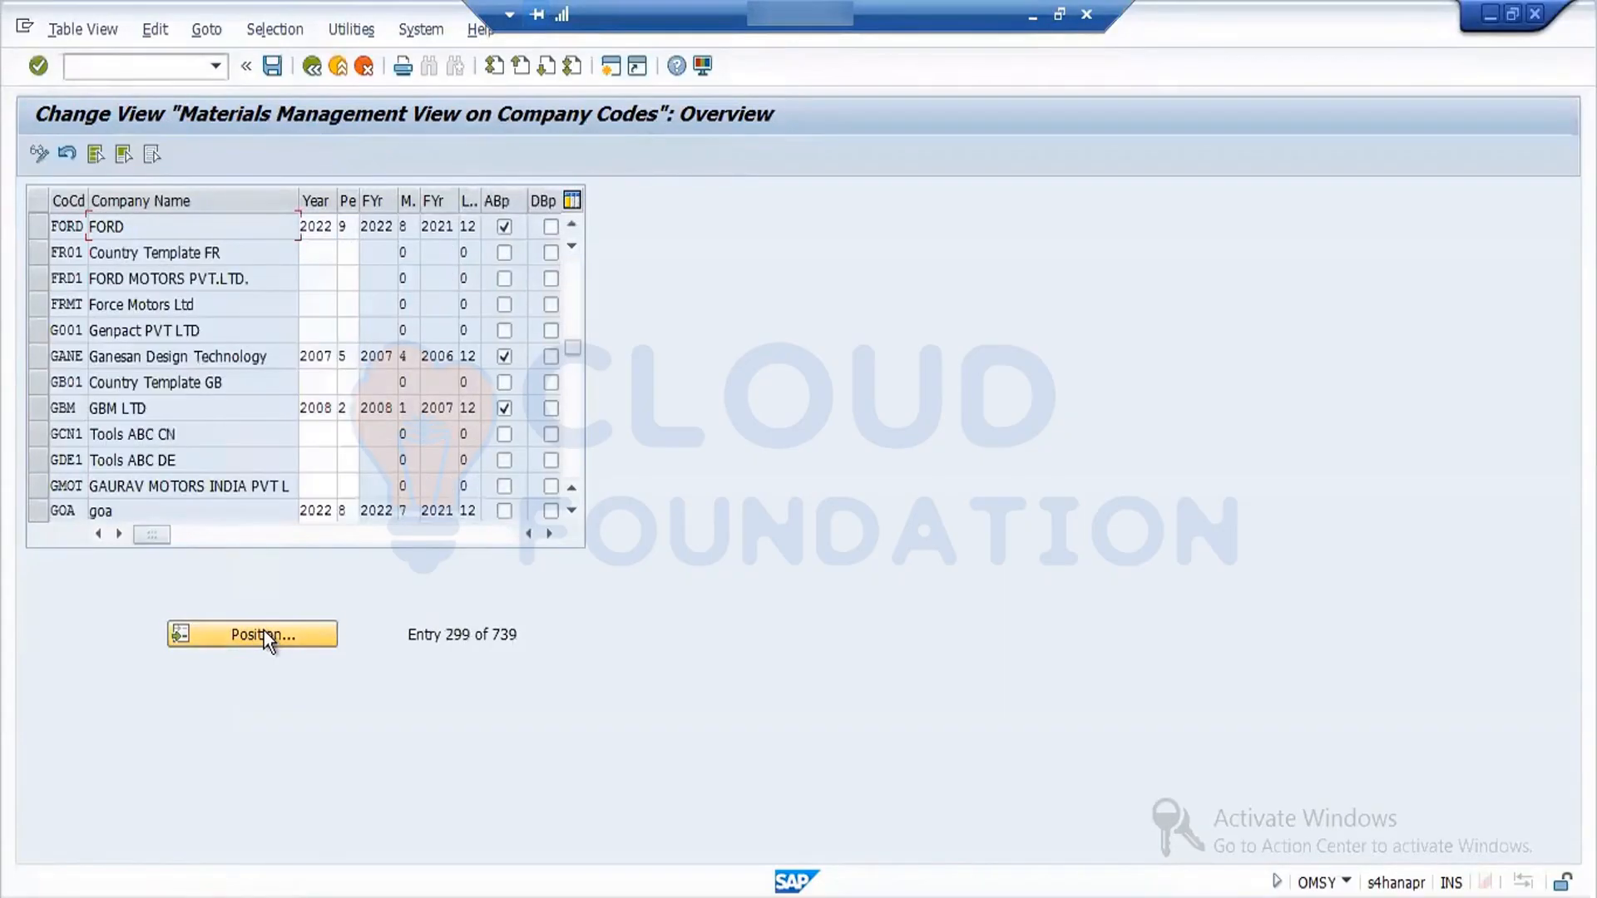
# - Examine the FORD year and period entry, and return to the SAP Easy Access screen
pyautogui.click(323, 228)
pyautogui.scroll(9, 470, 421)
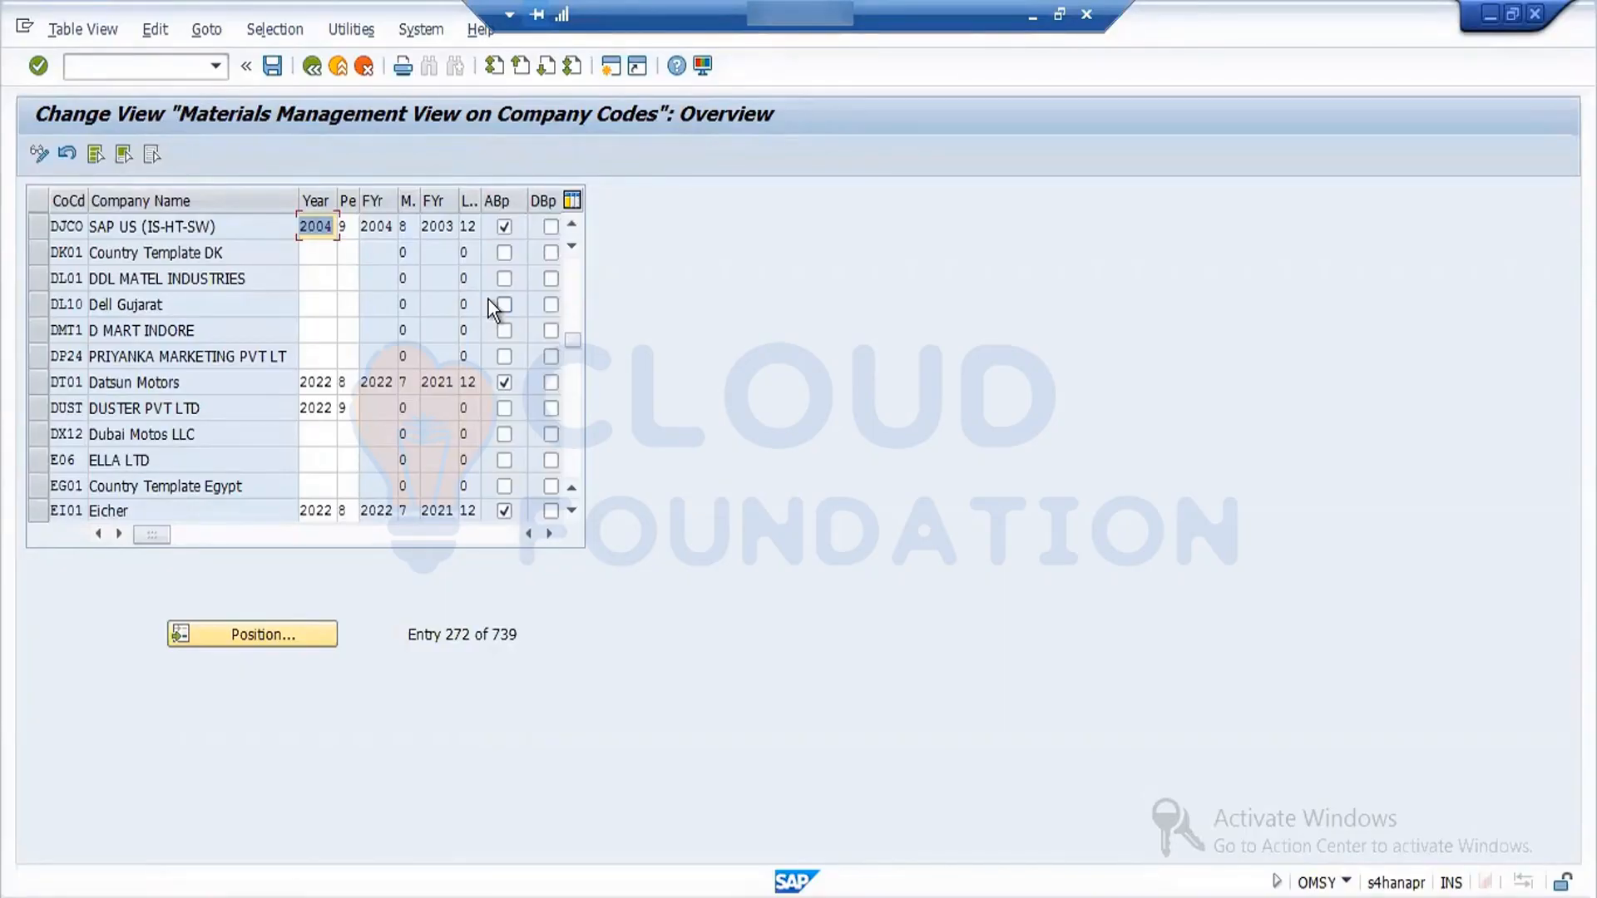
pyautogui.click(314, 70)
pyautogui.click(314, 70)
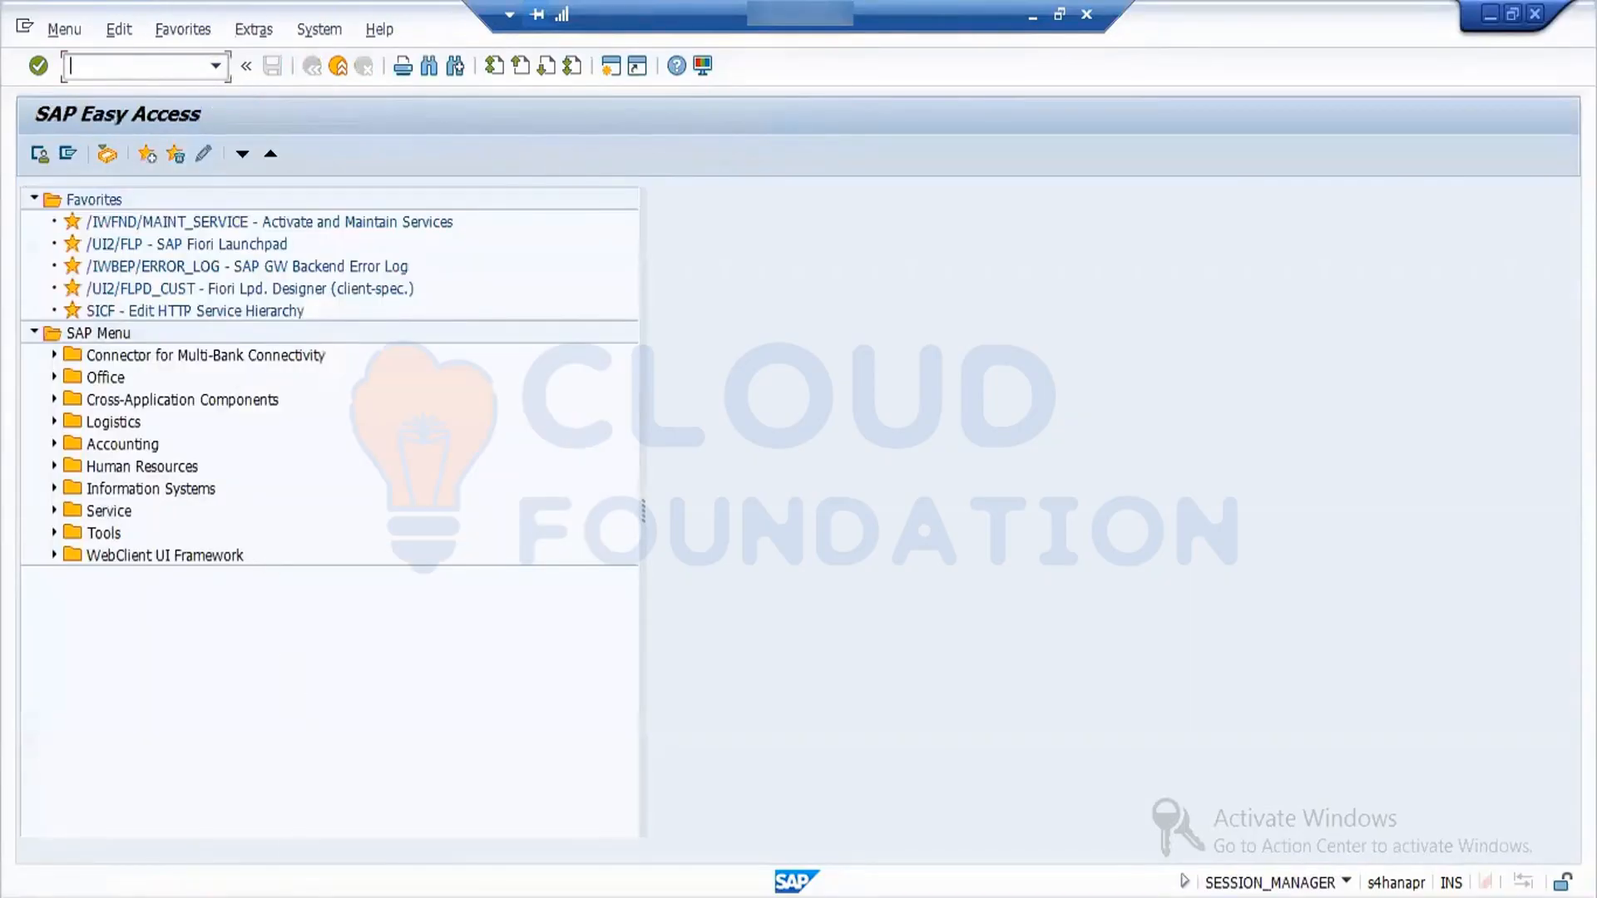
# - Switch to the open purchase order goods receipt session and run the document check
pyautogui.moveTo(420, 890)
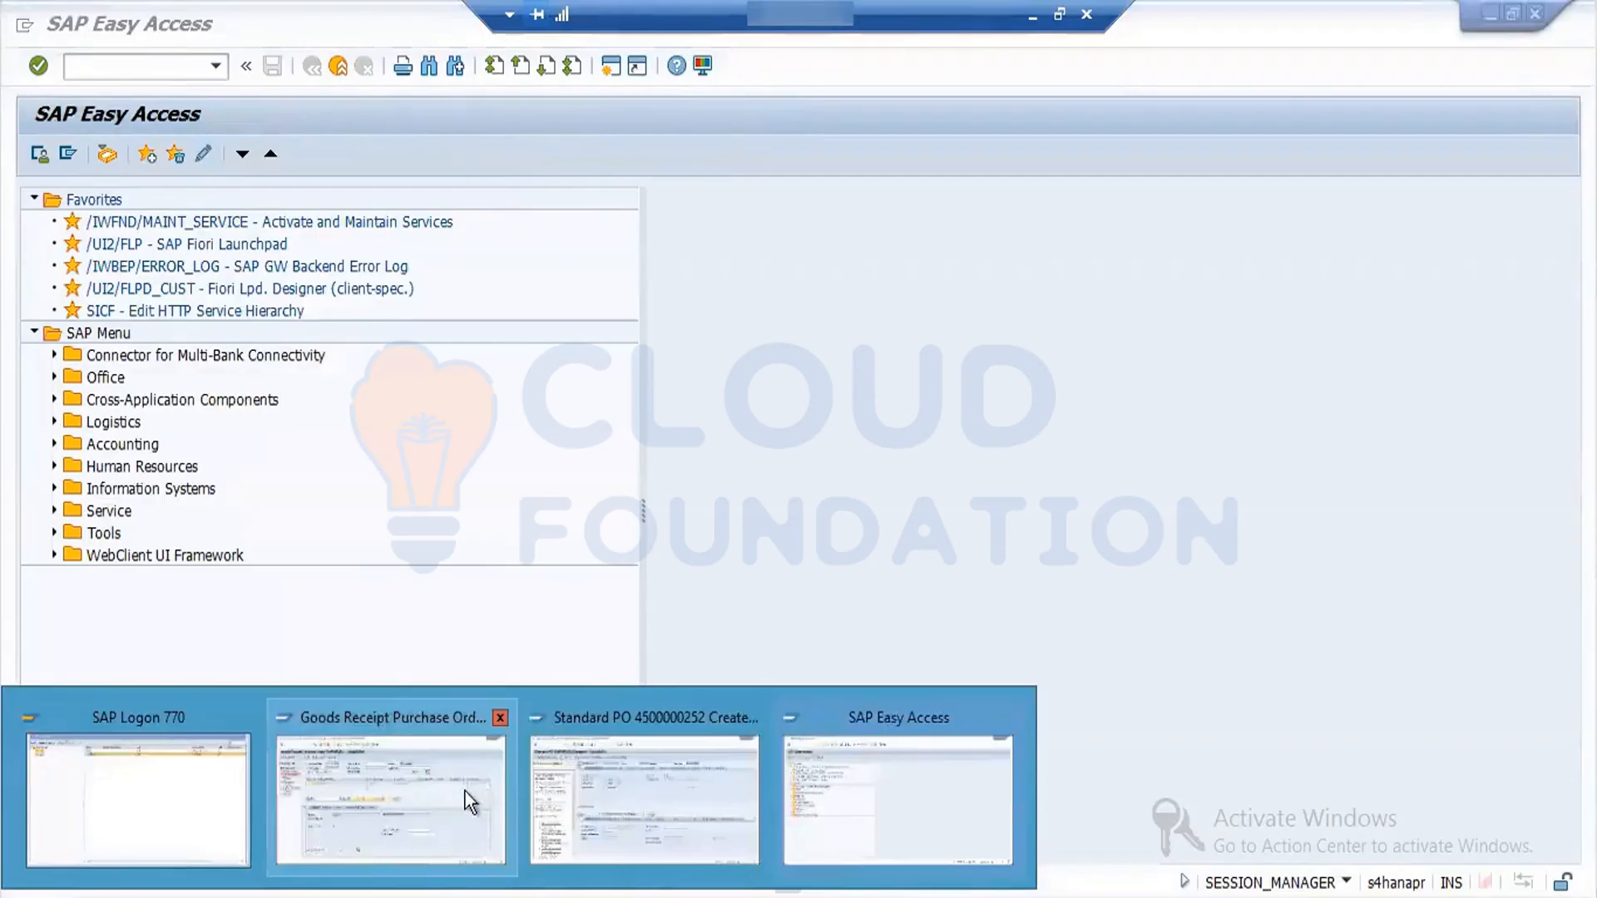
pyautogui.click(447, 766)
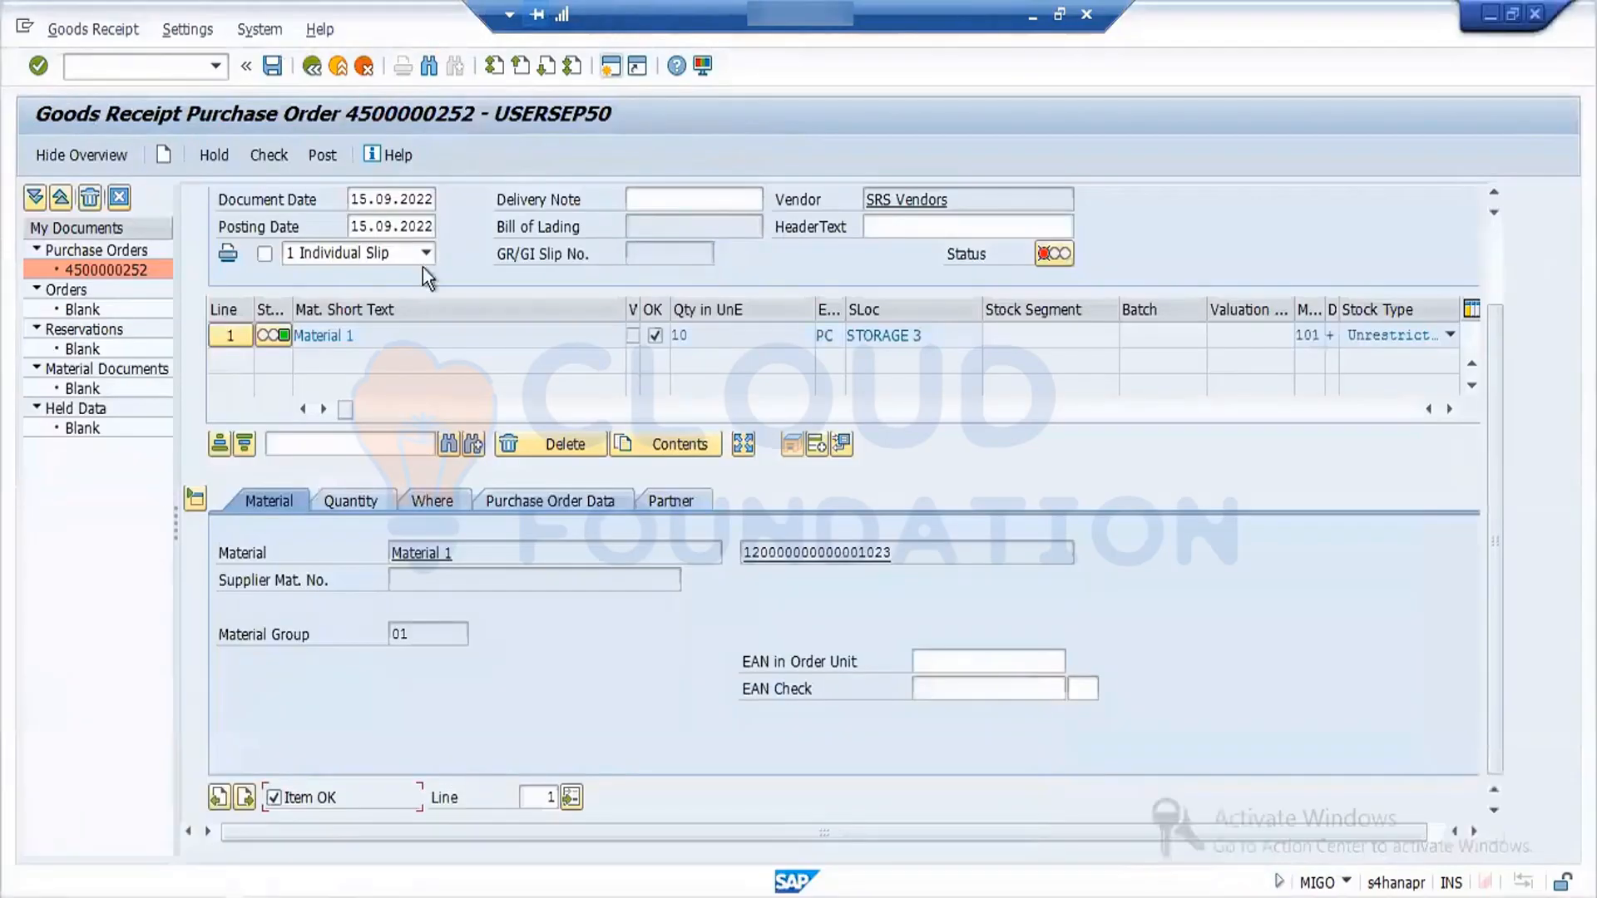
pyautogui.click(268, 155)
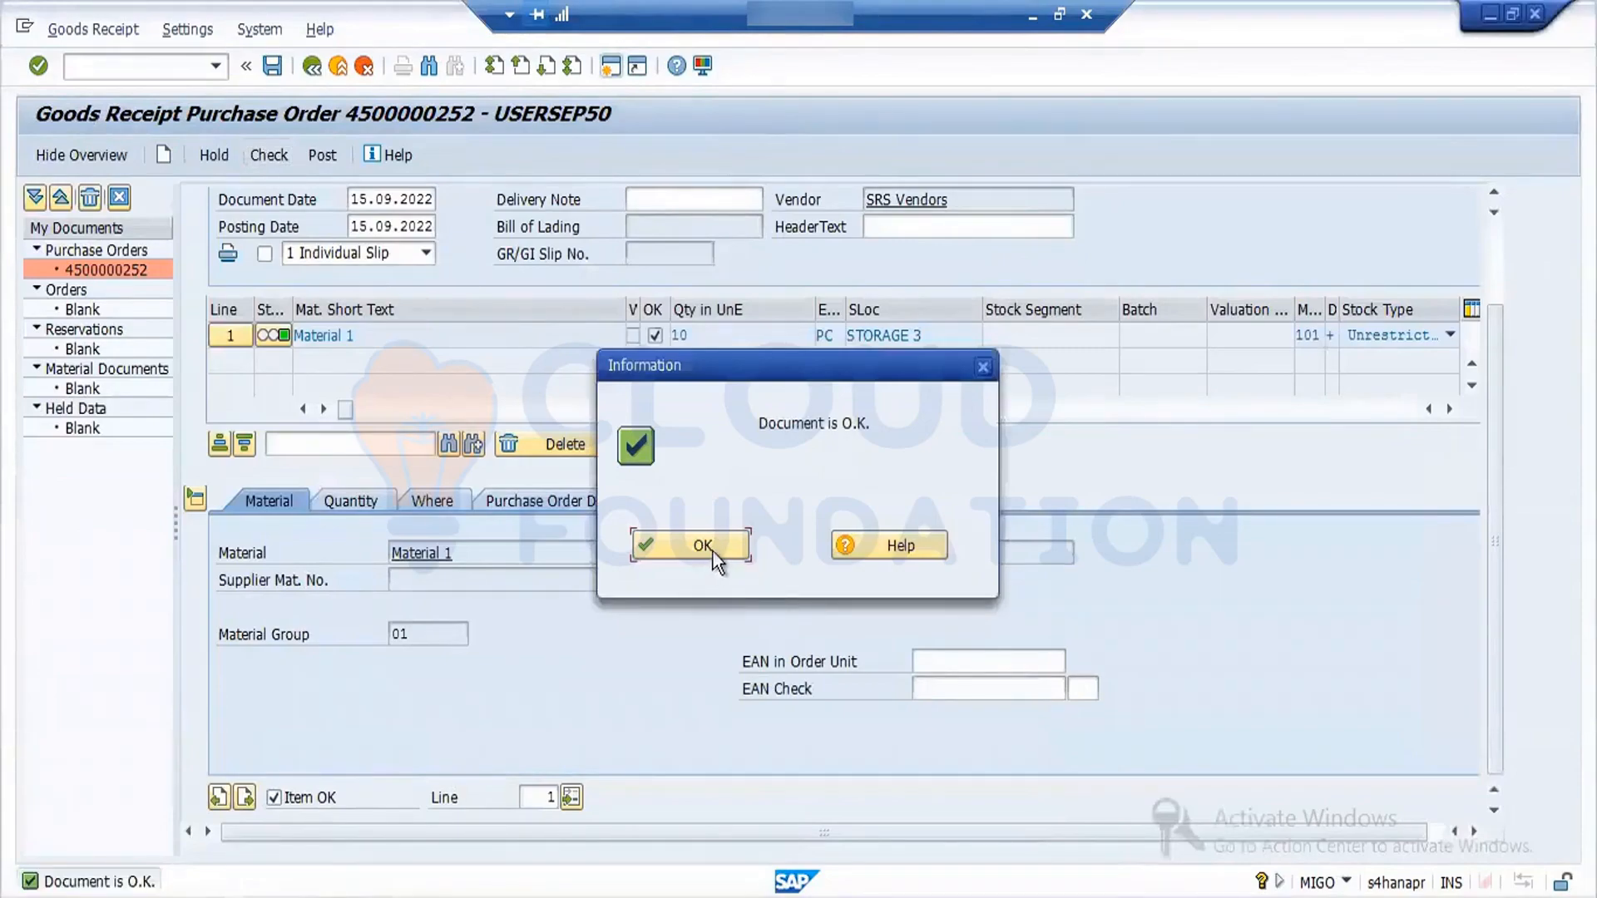
pyautogui.click(712, 550)
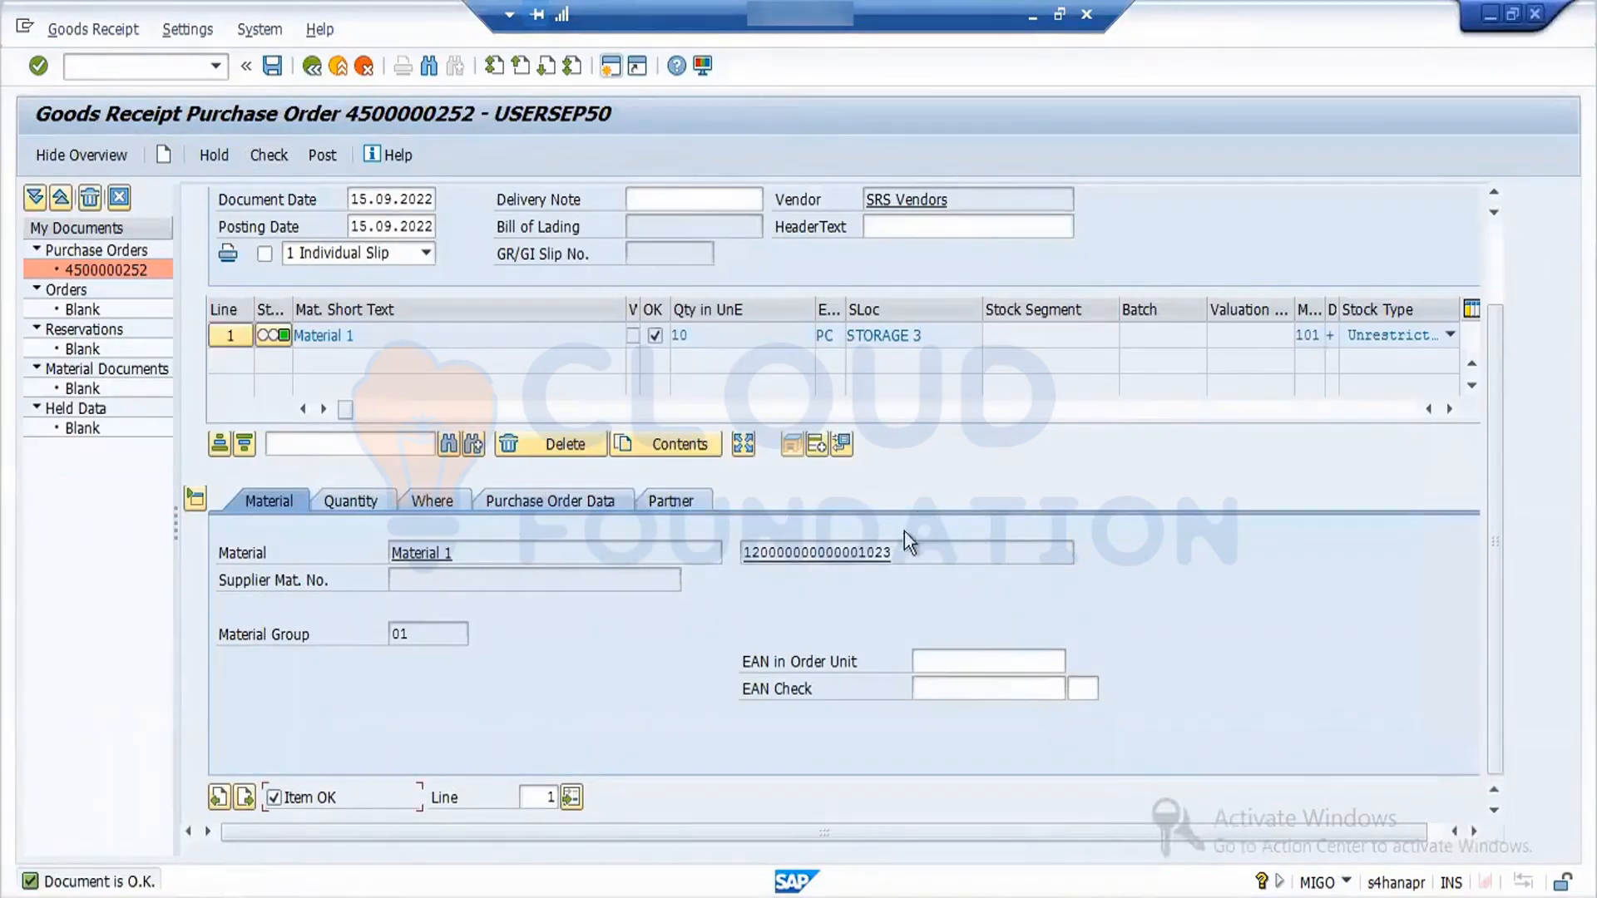
# - Copy Material 1's material number from the goods receipt and open transaction MMBE in a new session
pyautogui.moveTo(898, 550); pyautogui.dragTo(722, 551)
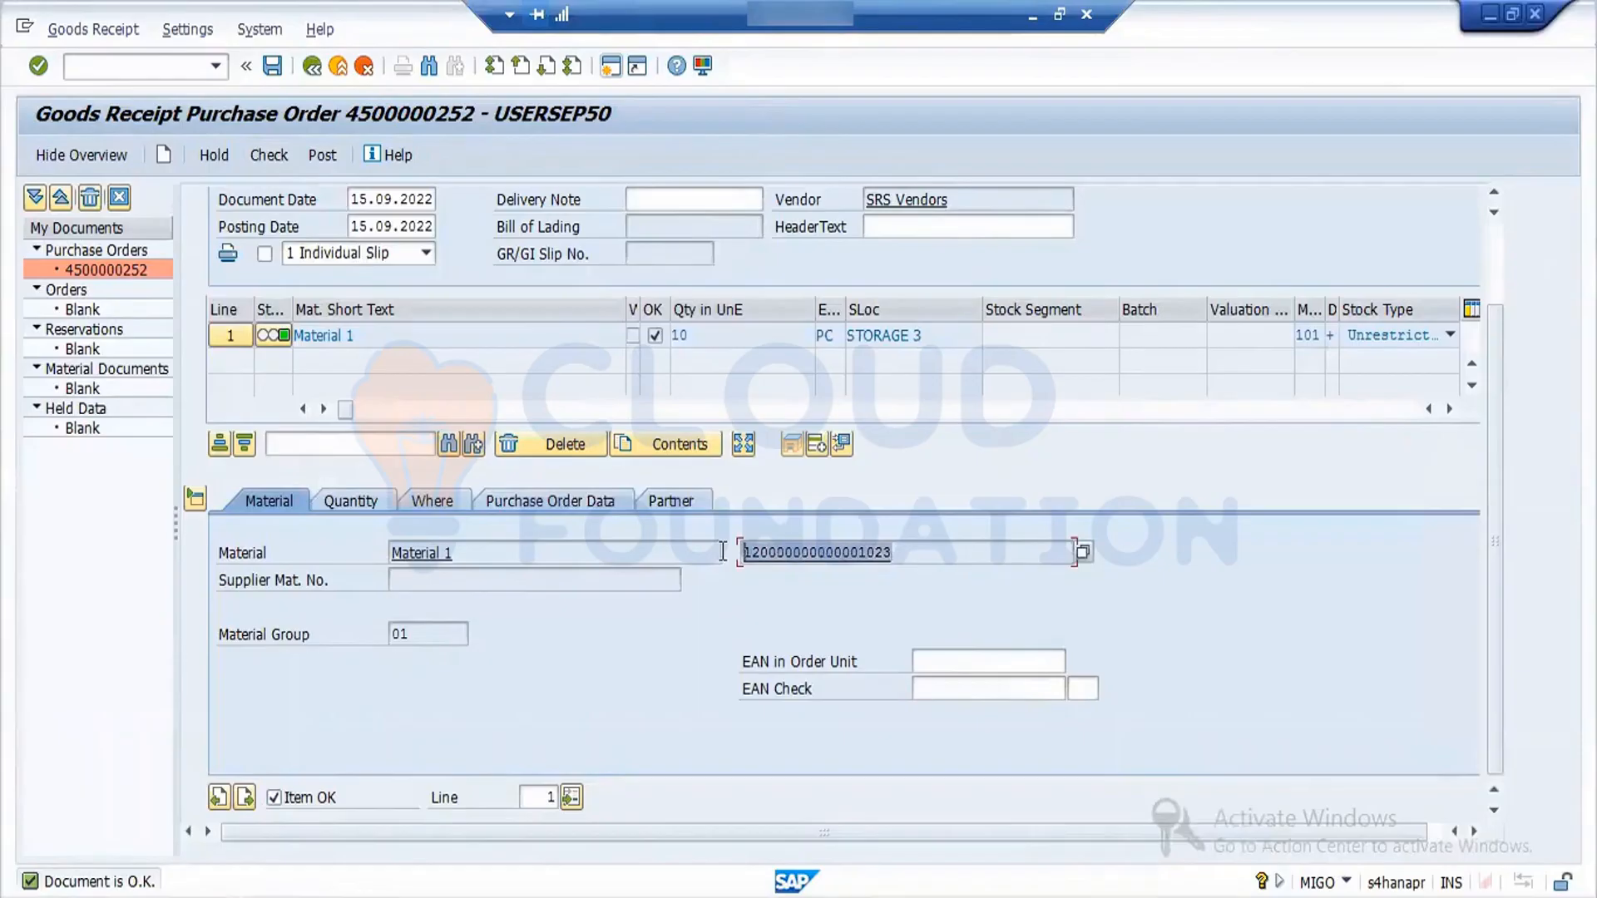
pyautogui.hotkey('ctrl', 'c')
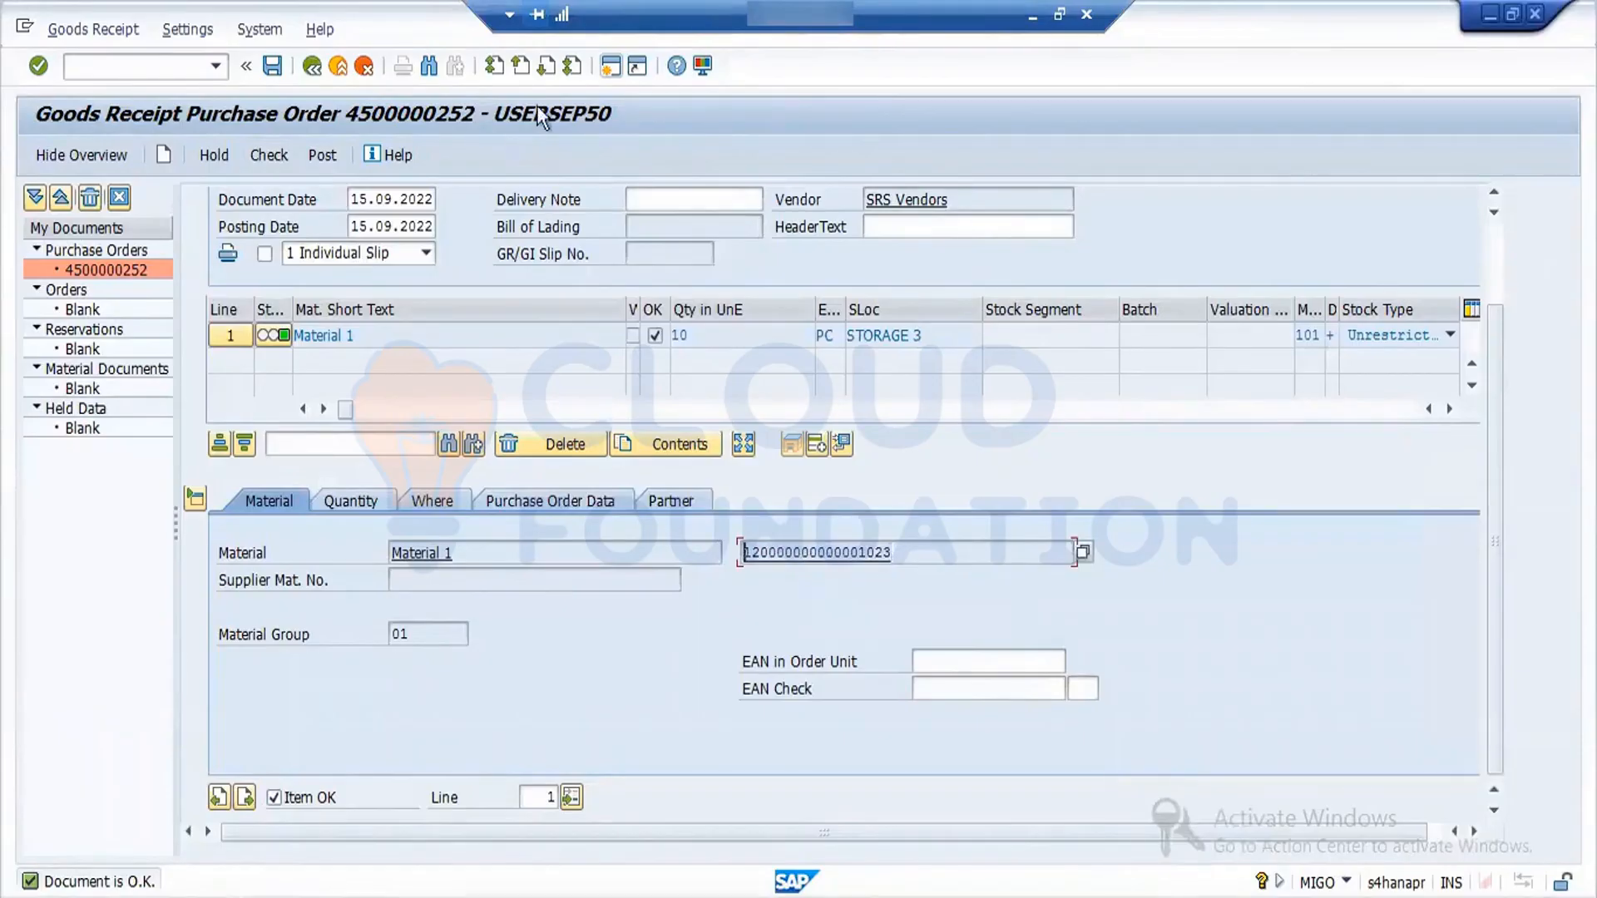
pyautogui.click(609, 70)
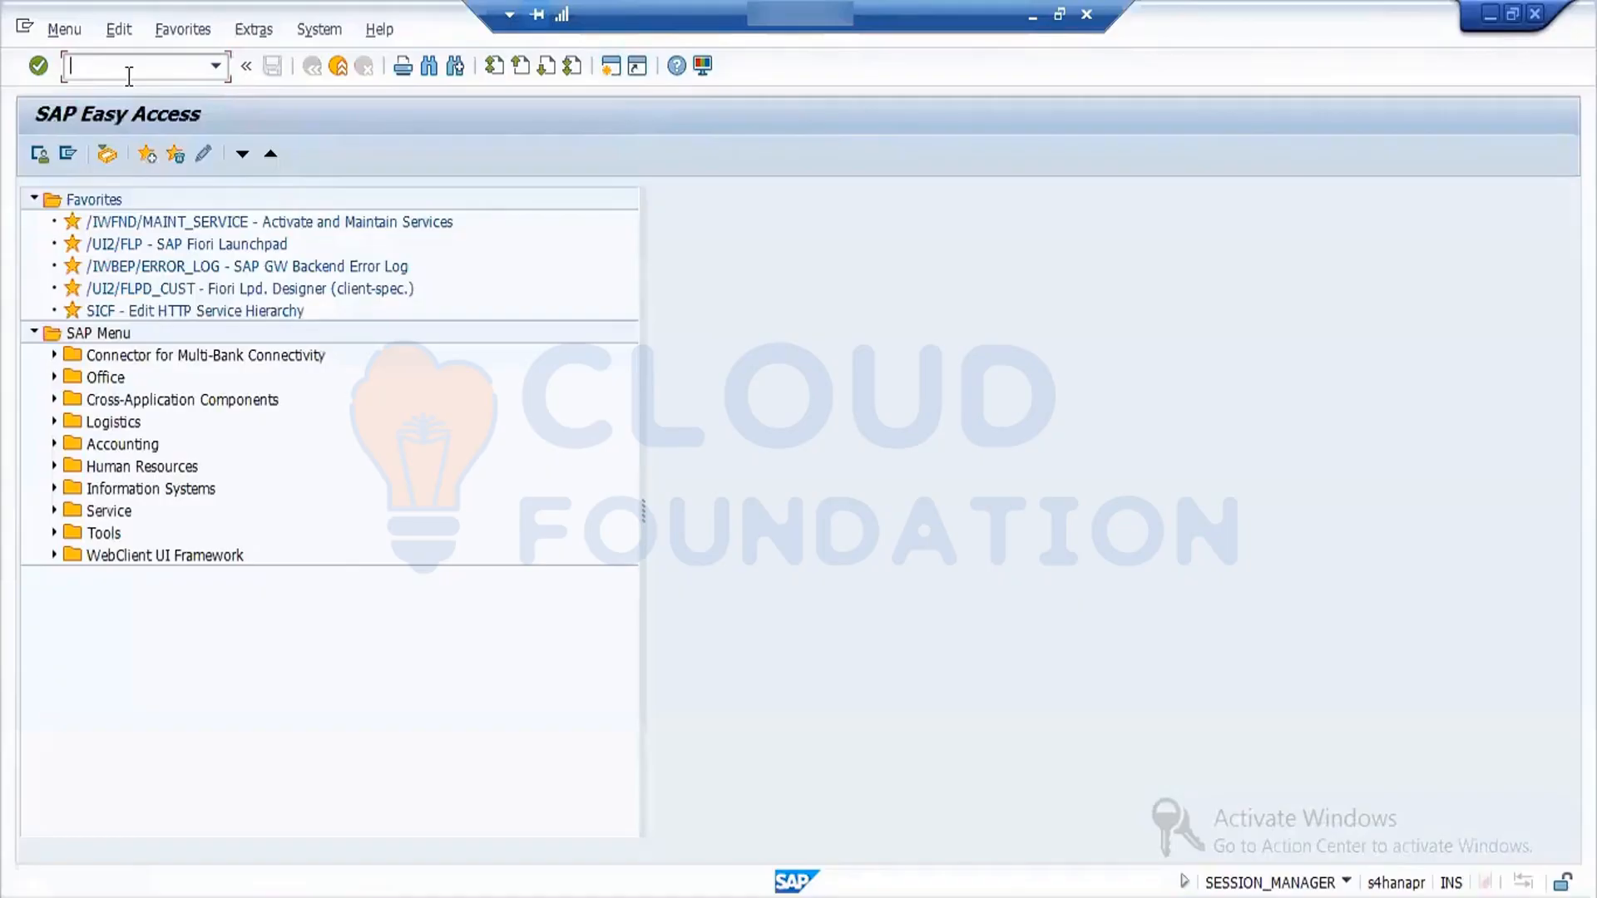
pyautogui.write('MMBE')
pyautogui.press('Return')
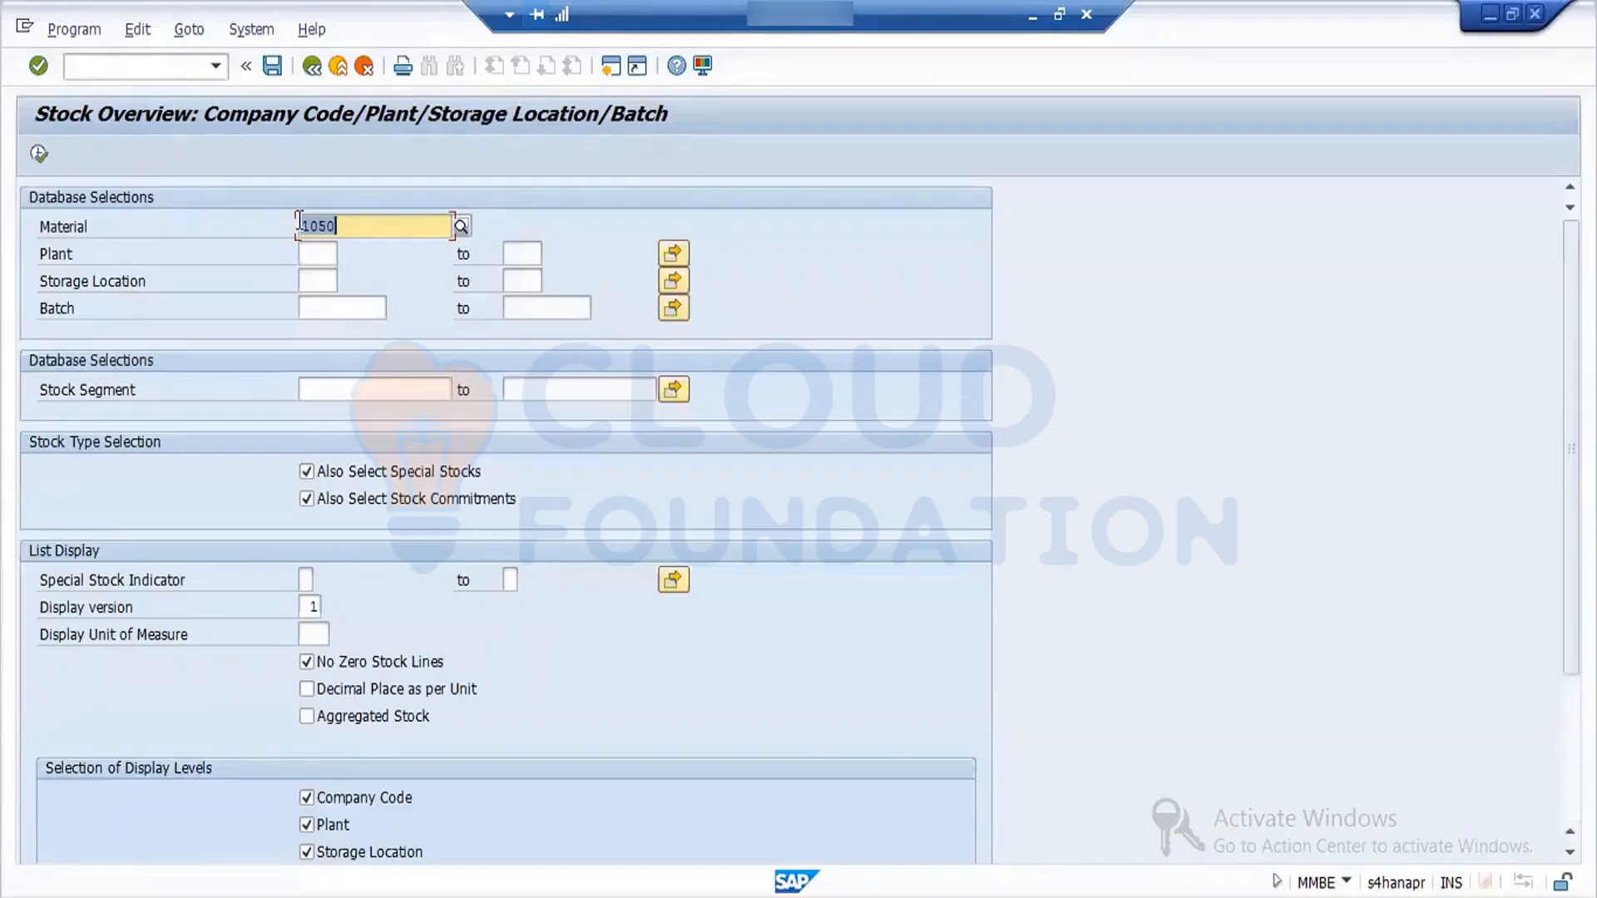
# - Run the stock overview for the copied material number in plant FORD and examine the unrestricted-use and quality inspection columns
pyautogui.hotkey('ctrl', 'v')
pyautogui.click(325, 250)
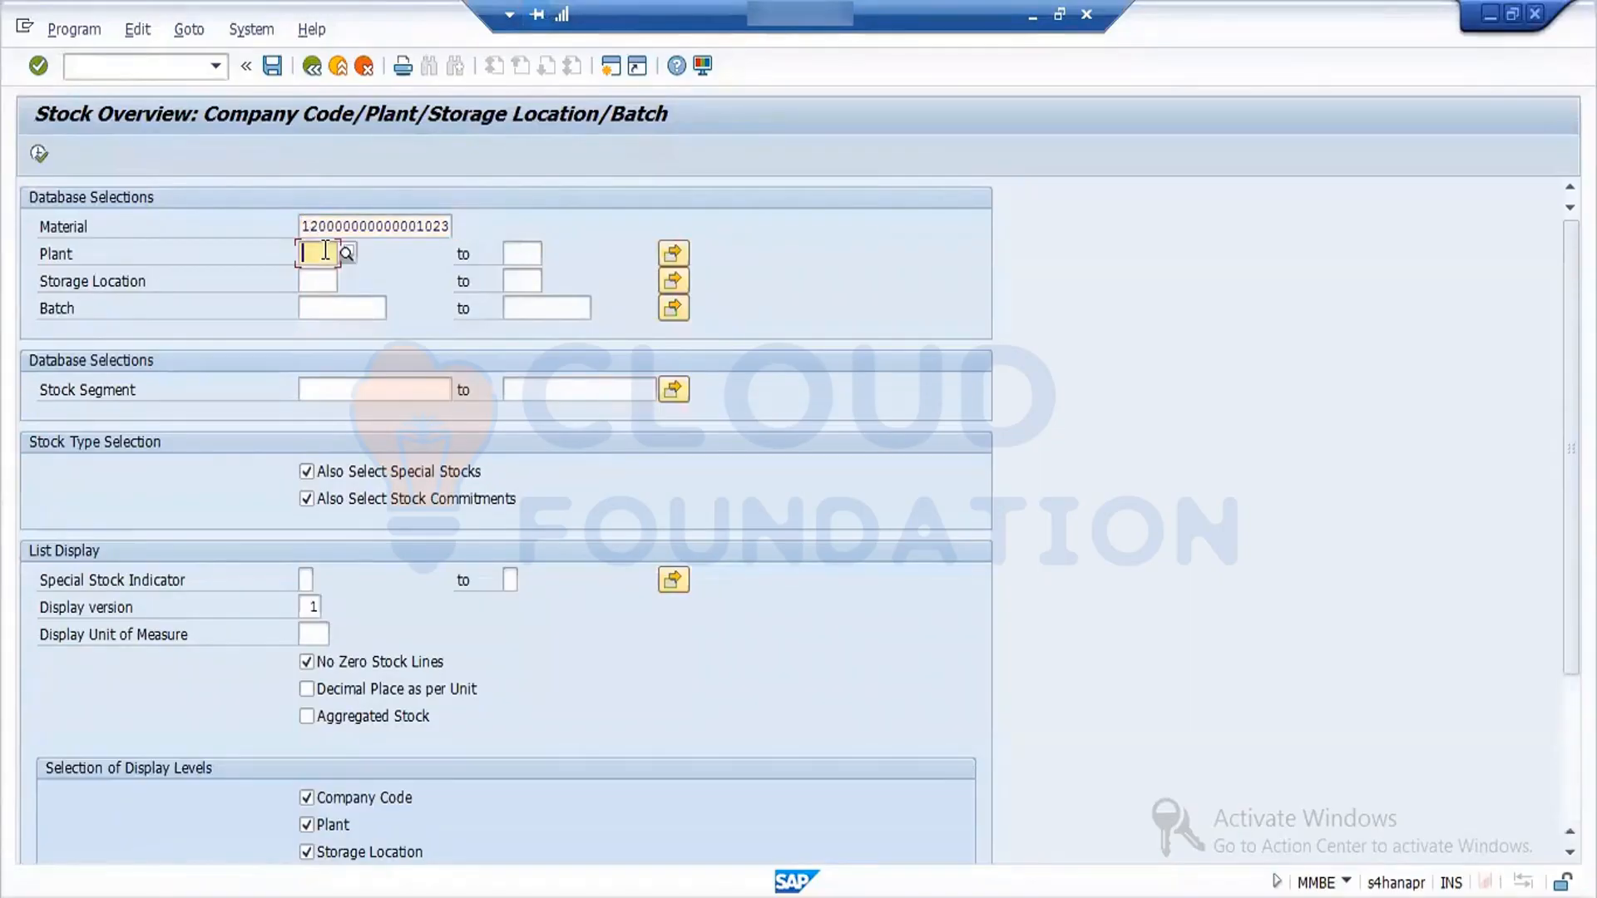
pyautogui.write('FORD')
pyautogui.doubleClick(319, 252)
pyautogui.click(41, 153)
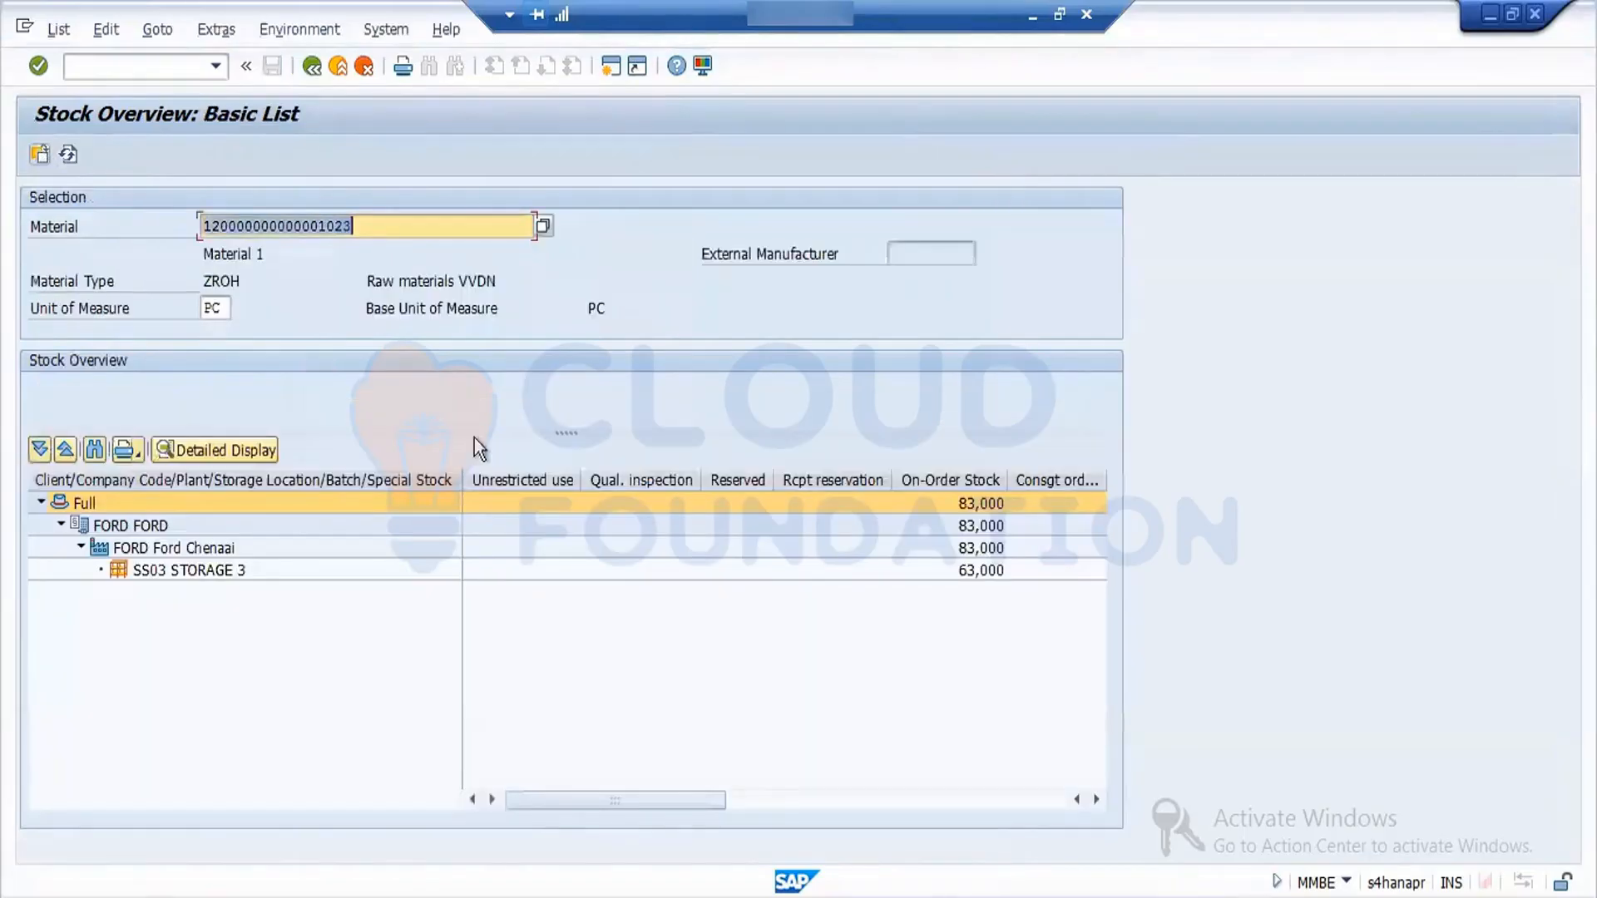
pyautogui.click(541, 477)
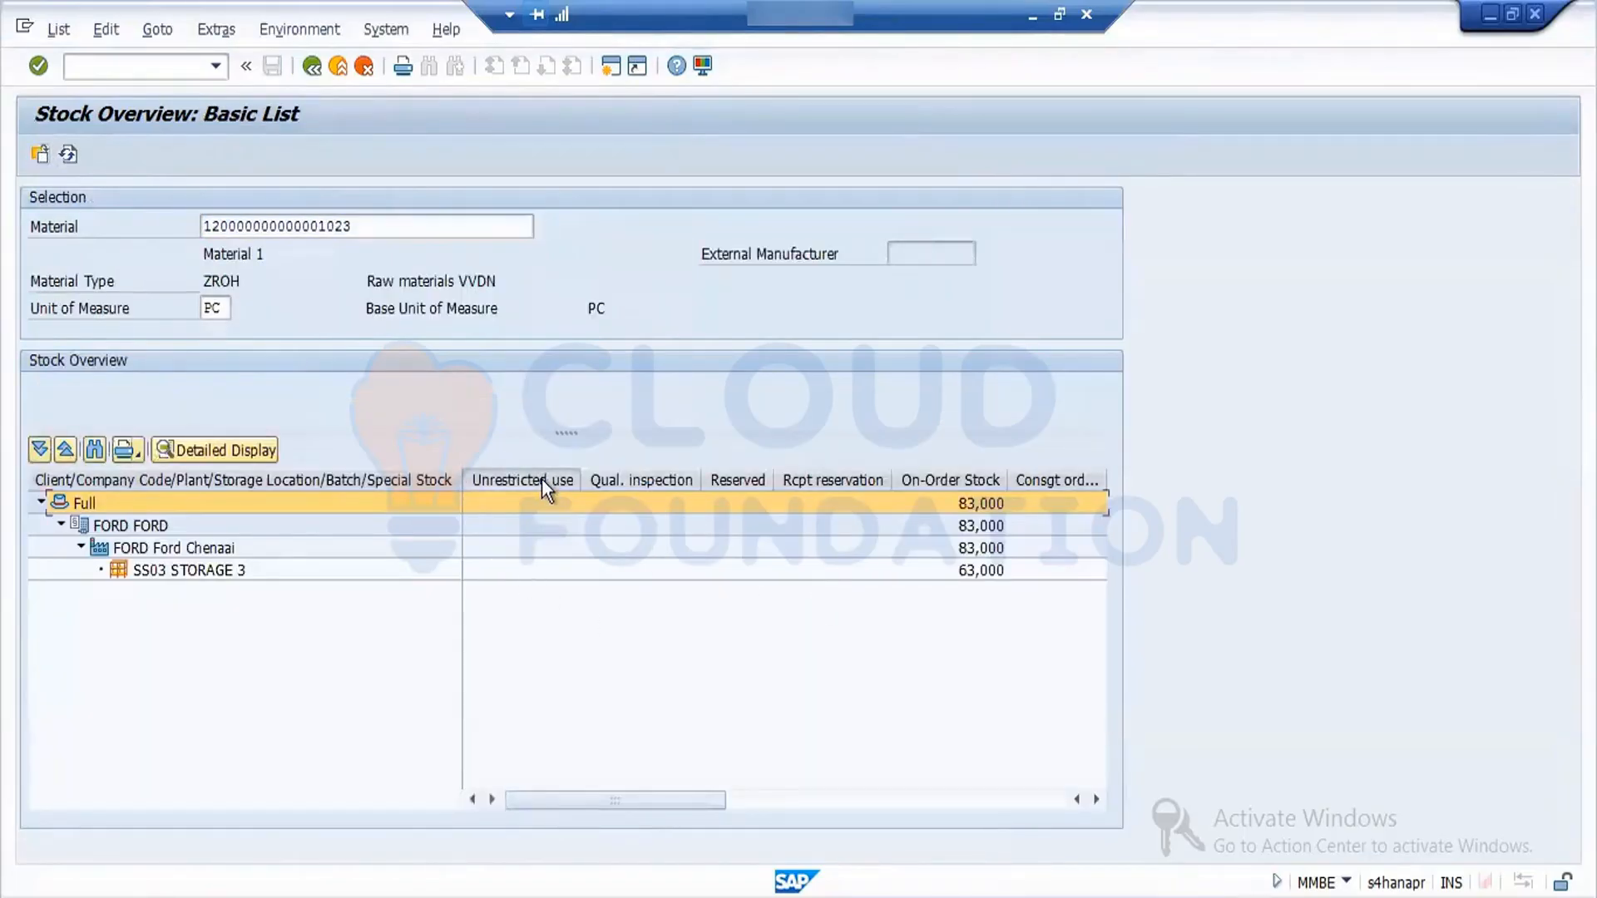
pyautogui.click(611, 481)
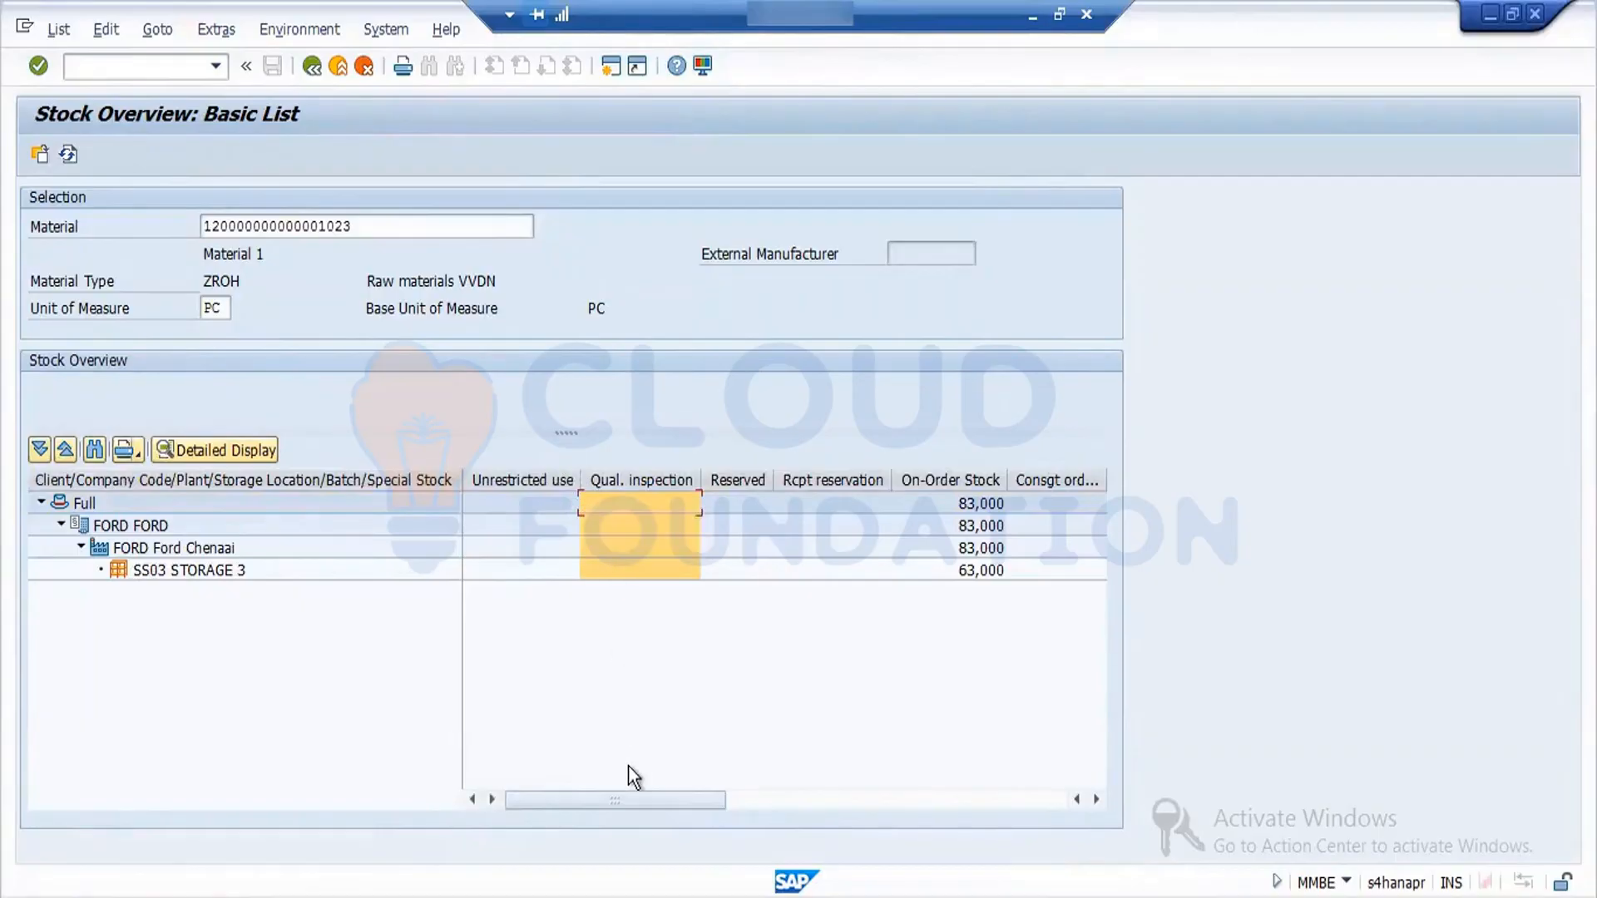
# - Switch to the SAP MM Word notes and add the line "Stock type –UR -Qty ---Blk" below the Inventory Management heading
pyautogui.click(1031, 15)
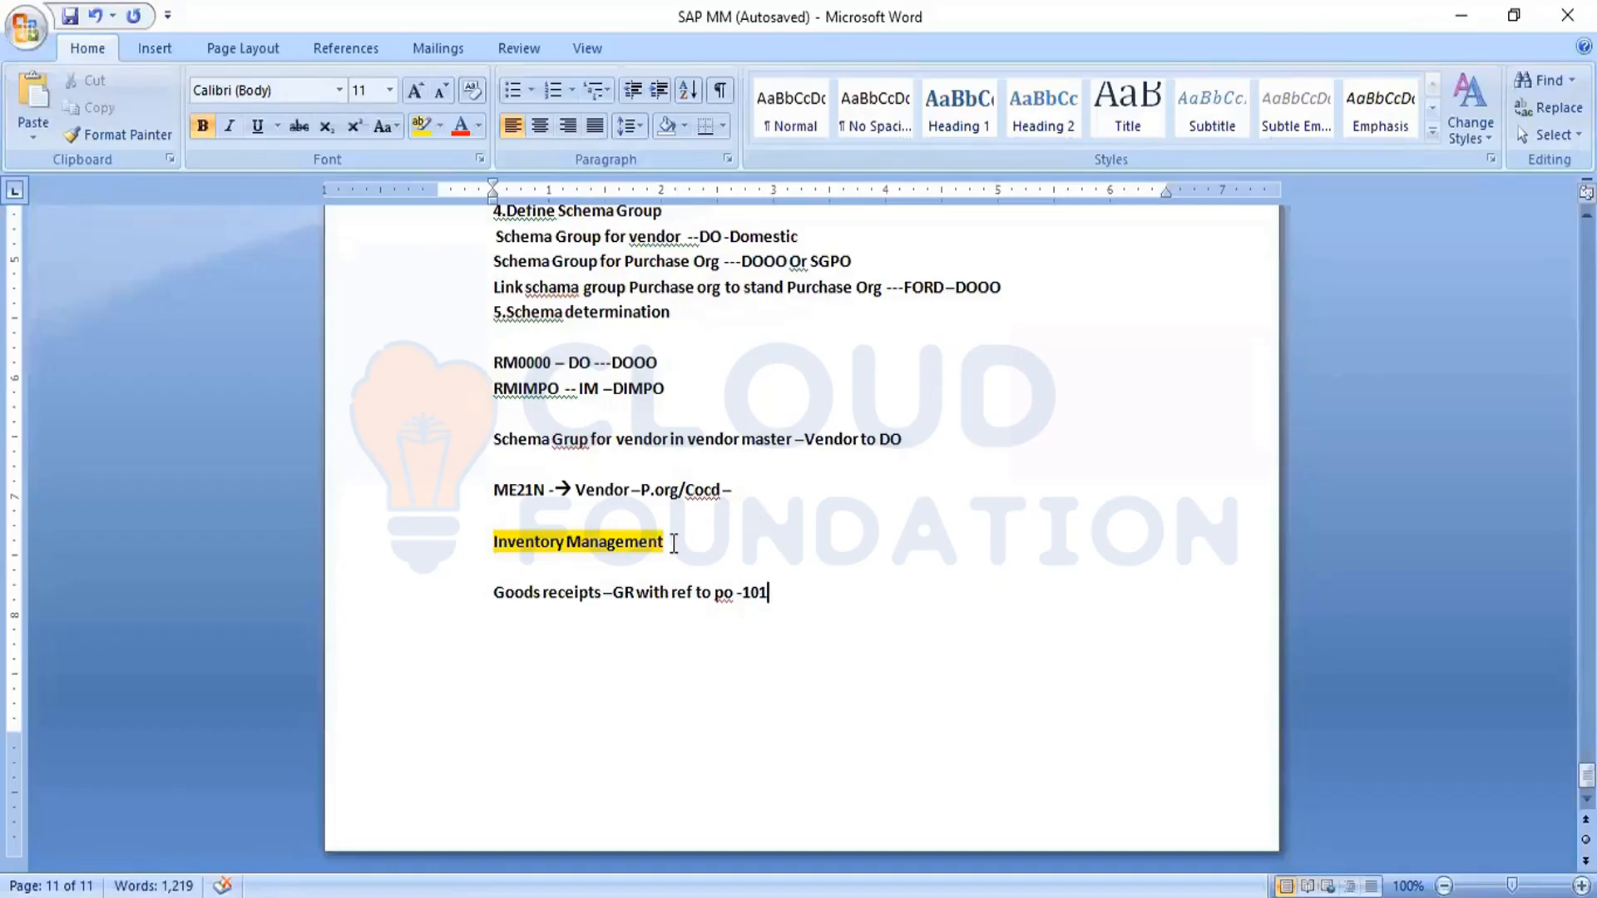
pyautogui.click(676, 542)
pyautogui.press('Return')
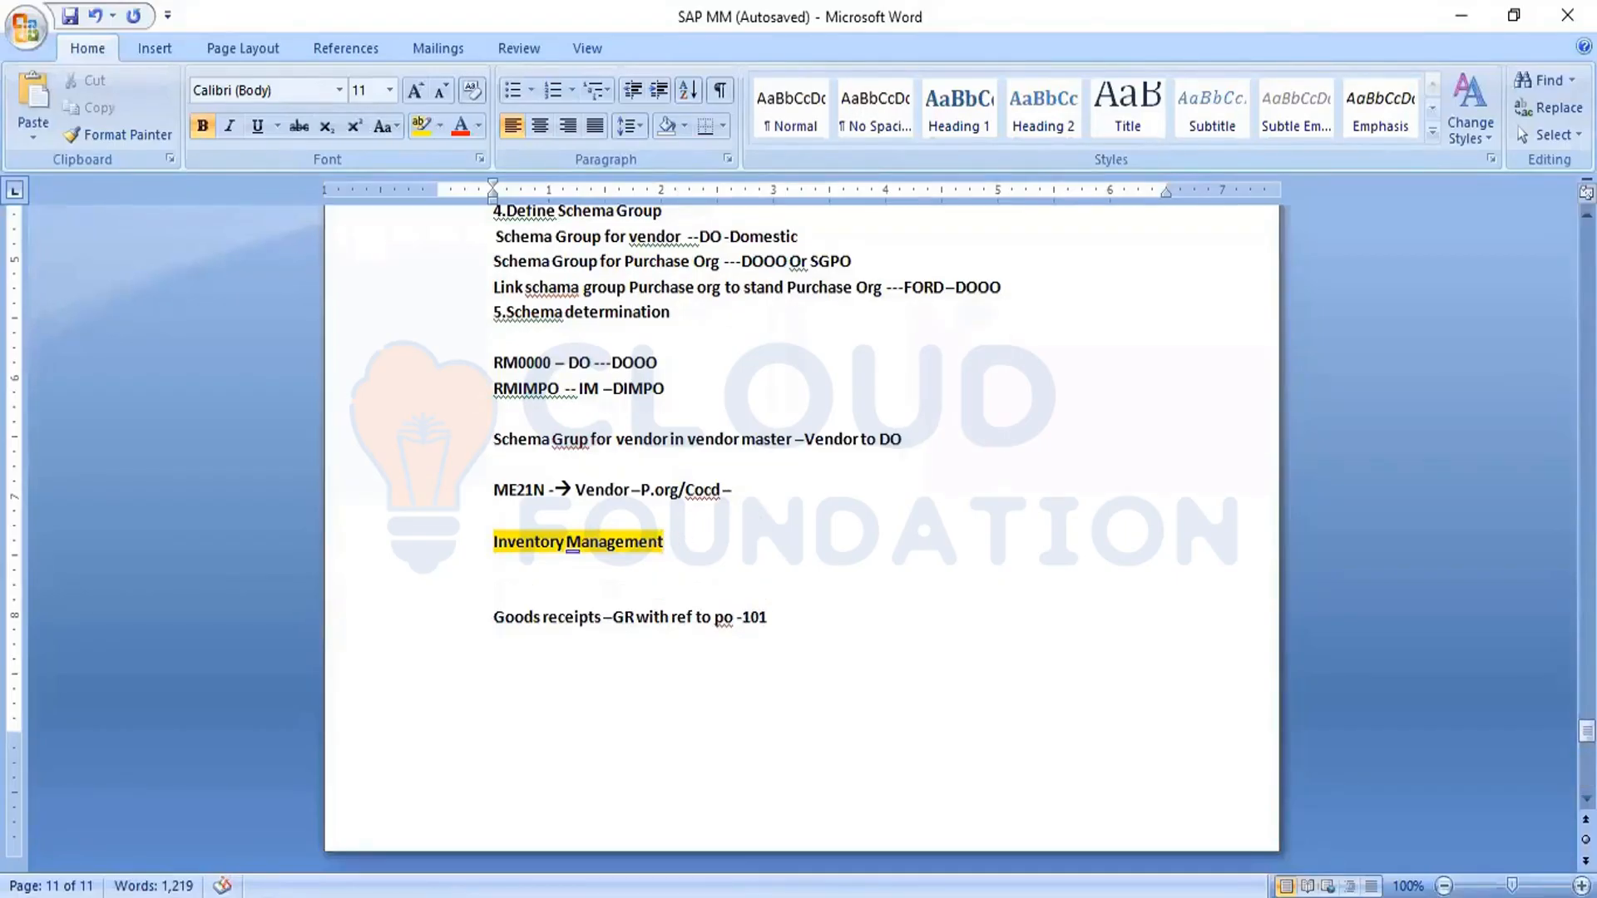
pyautogui.press('Return')
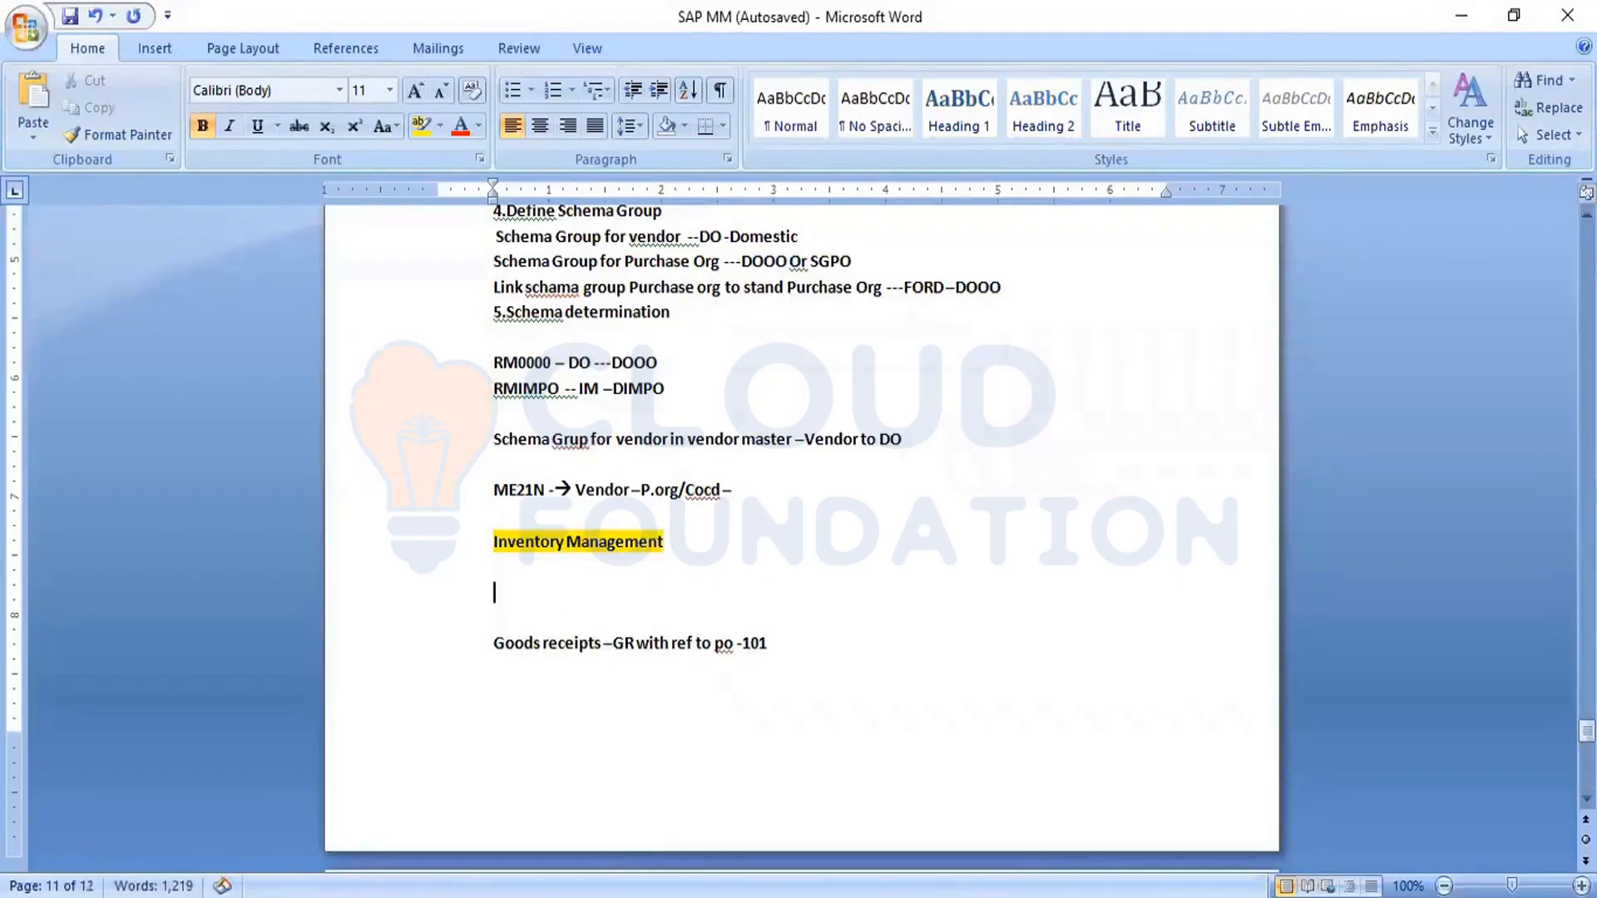
pyautogui.write('Stock type -')
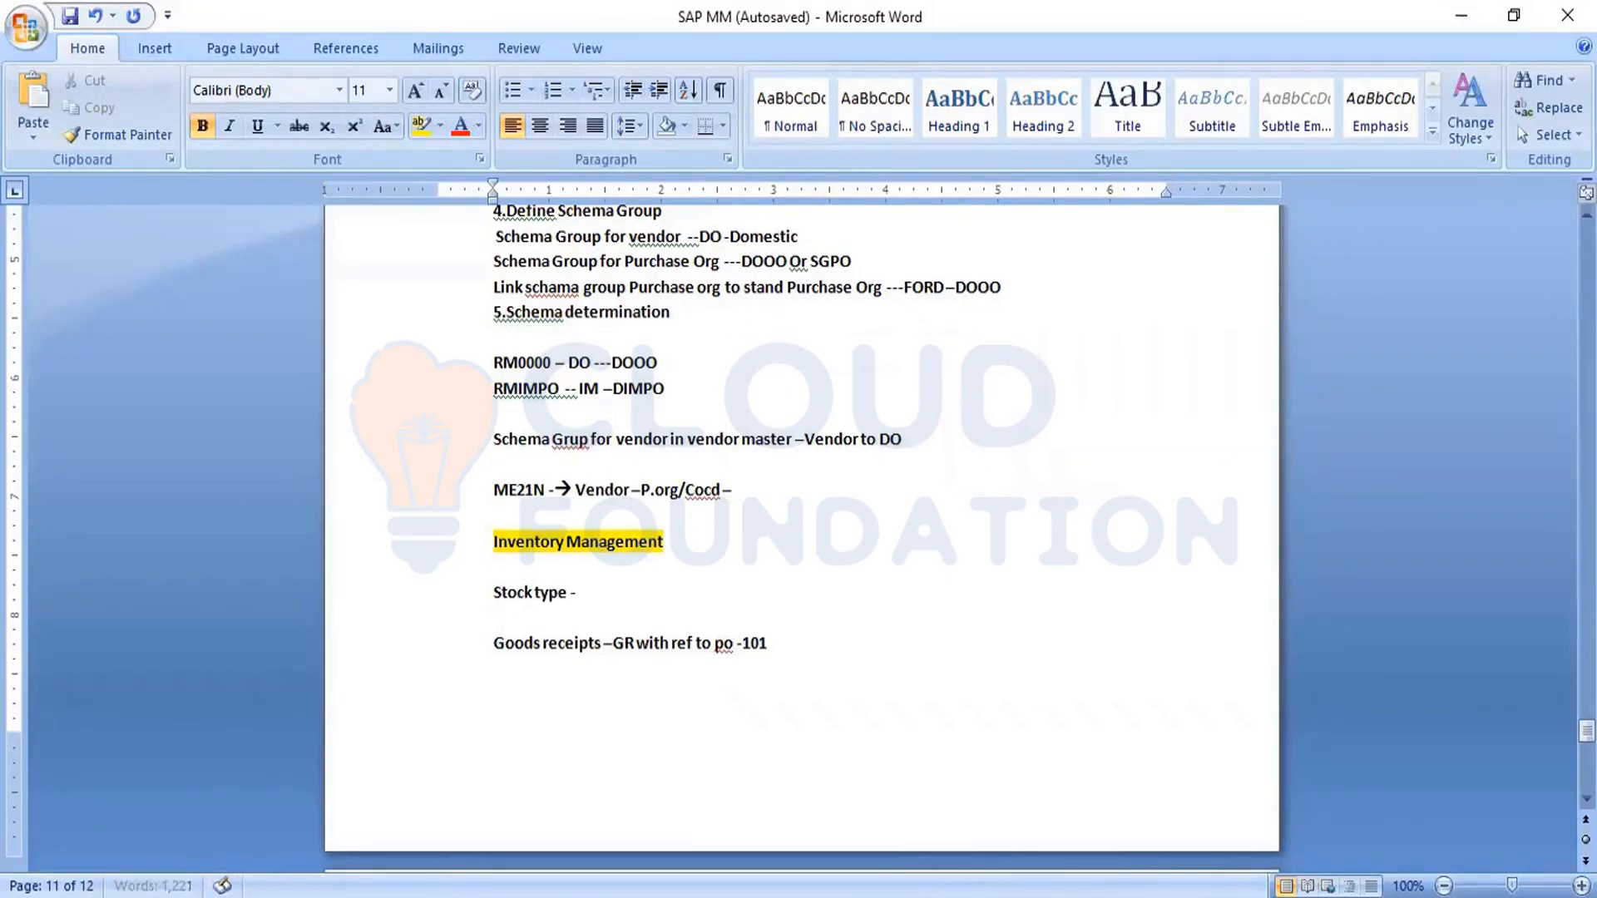
pyautogui.write('-UR -')
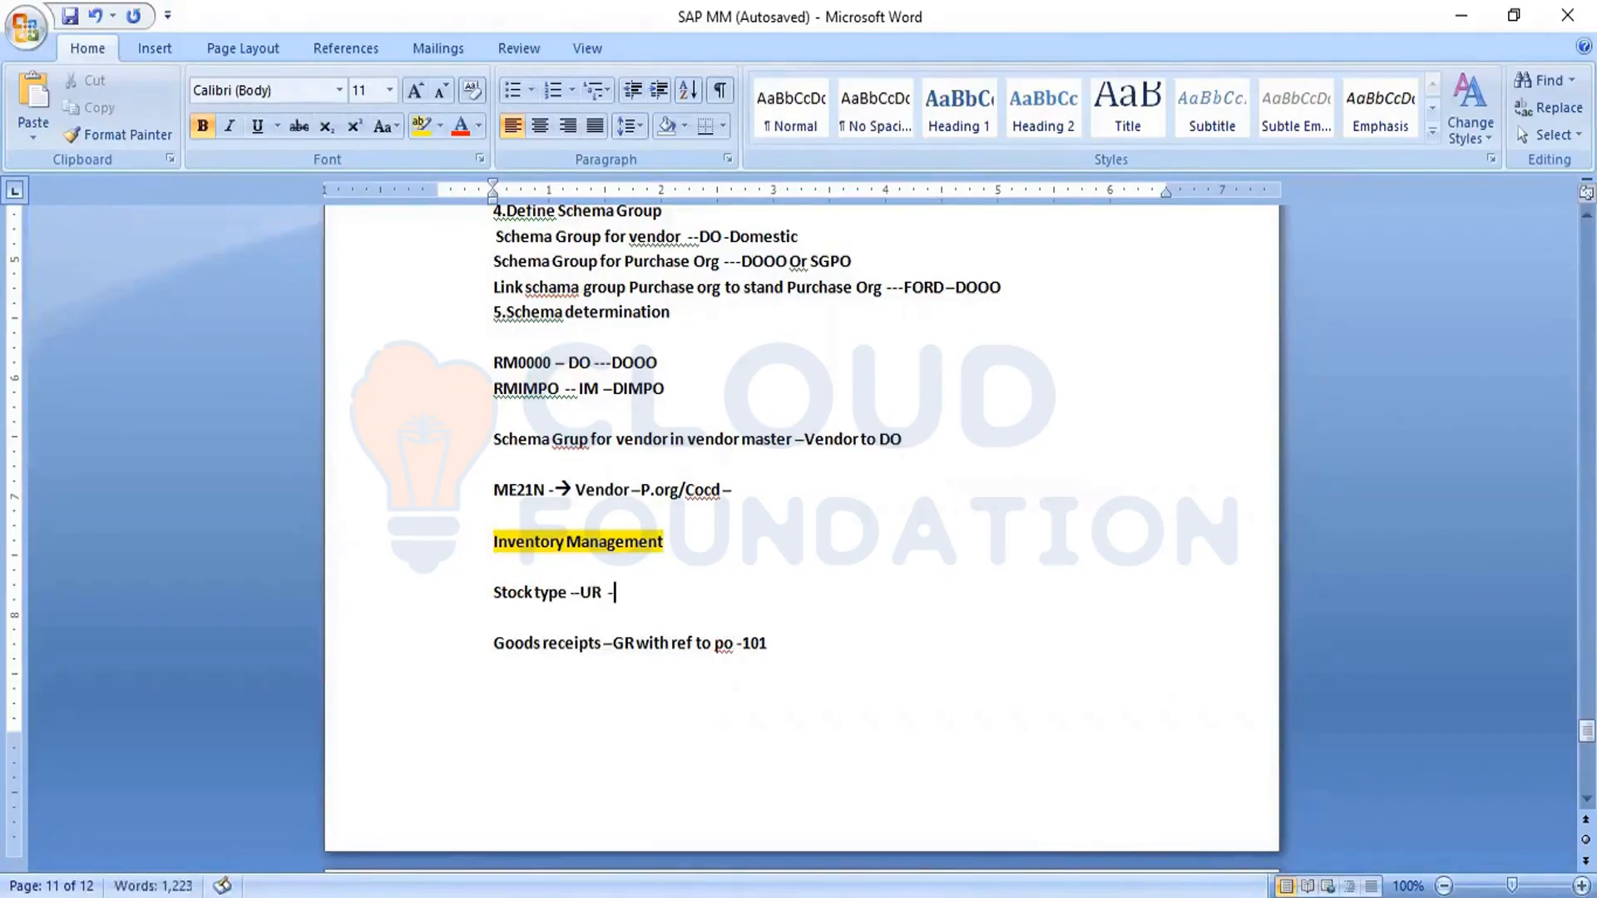
pyautogui.write('Qty ---Blk')
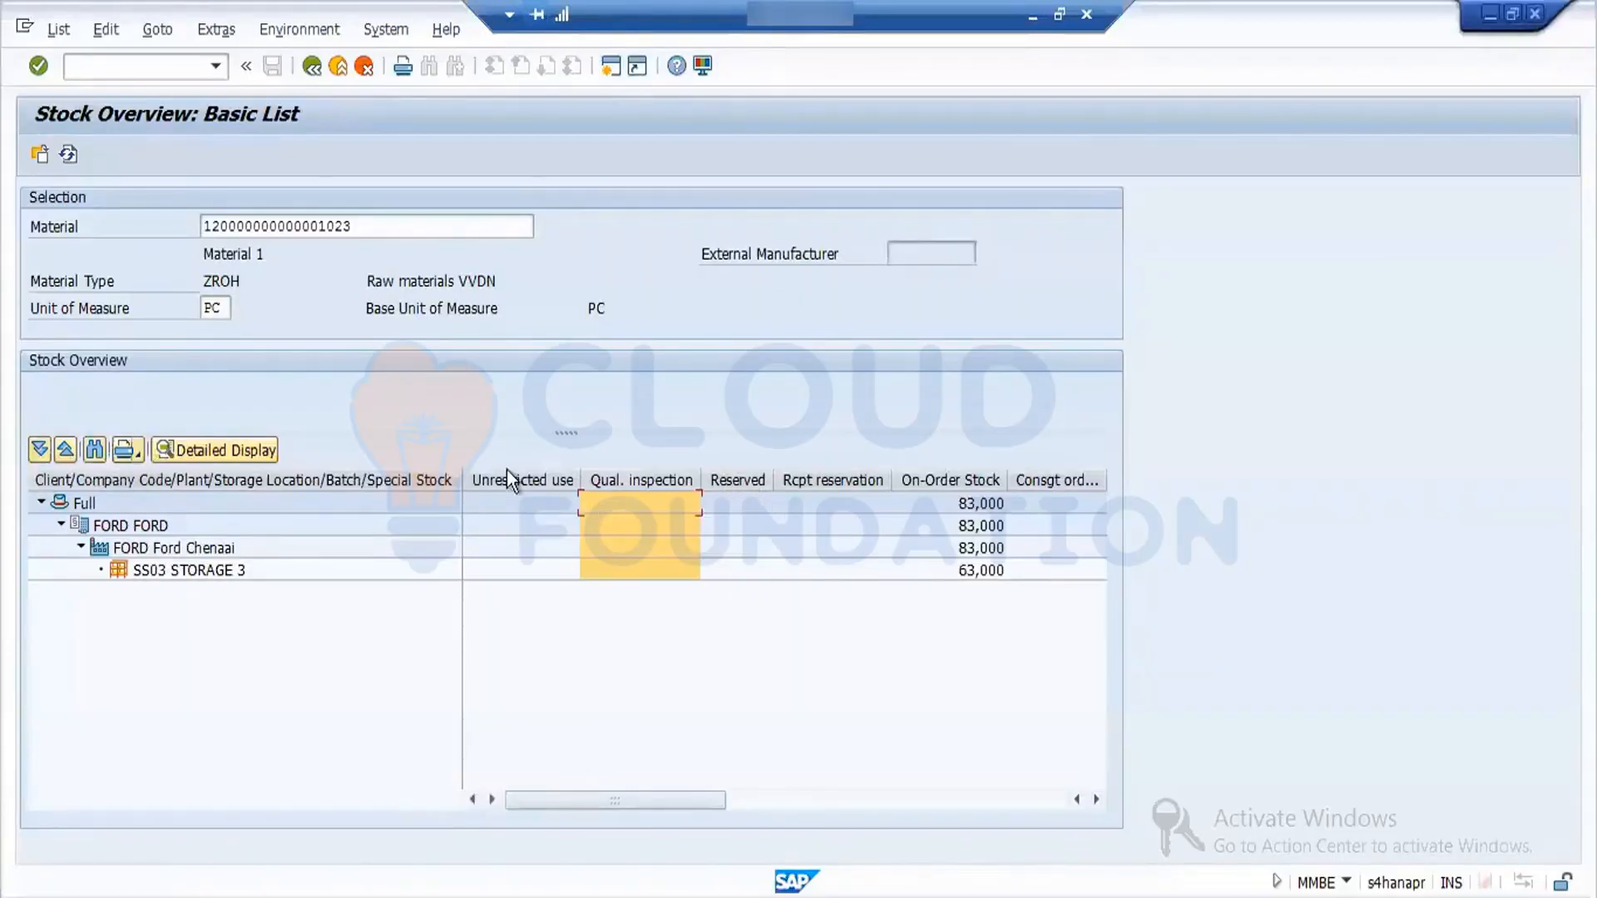
# - Return from the stock overview to the goods receipt, check the document, and try to post it
pyautogui.click(523, 479)
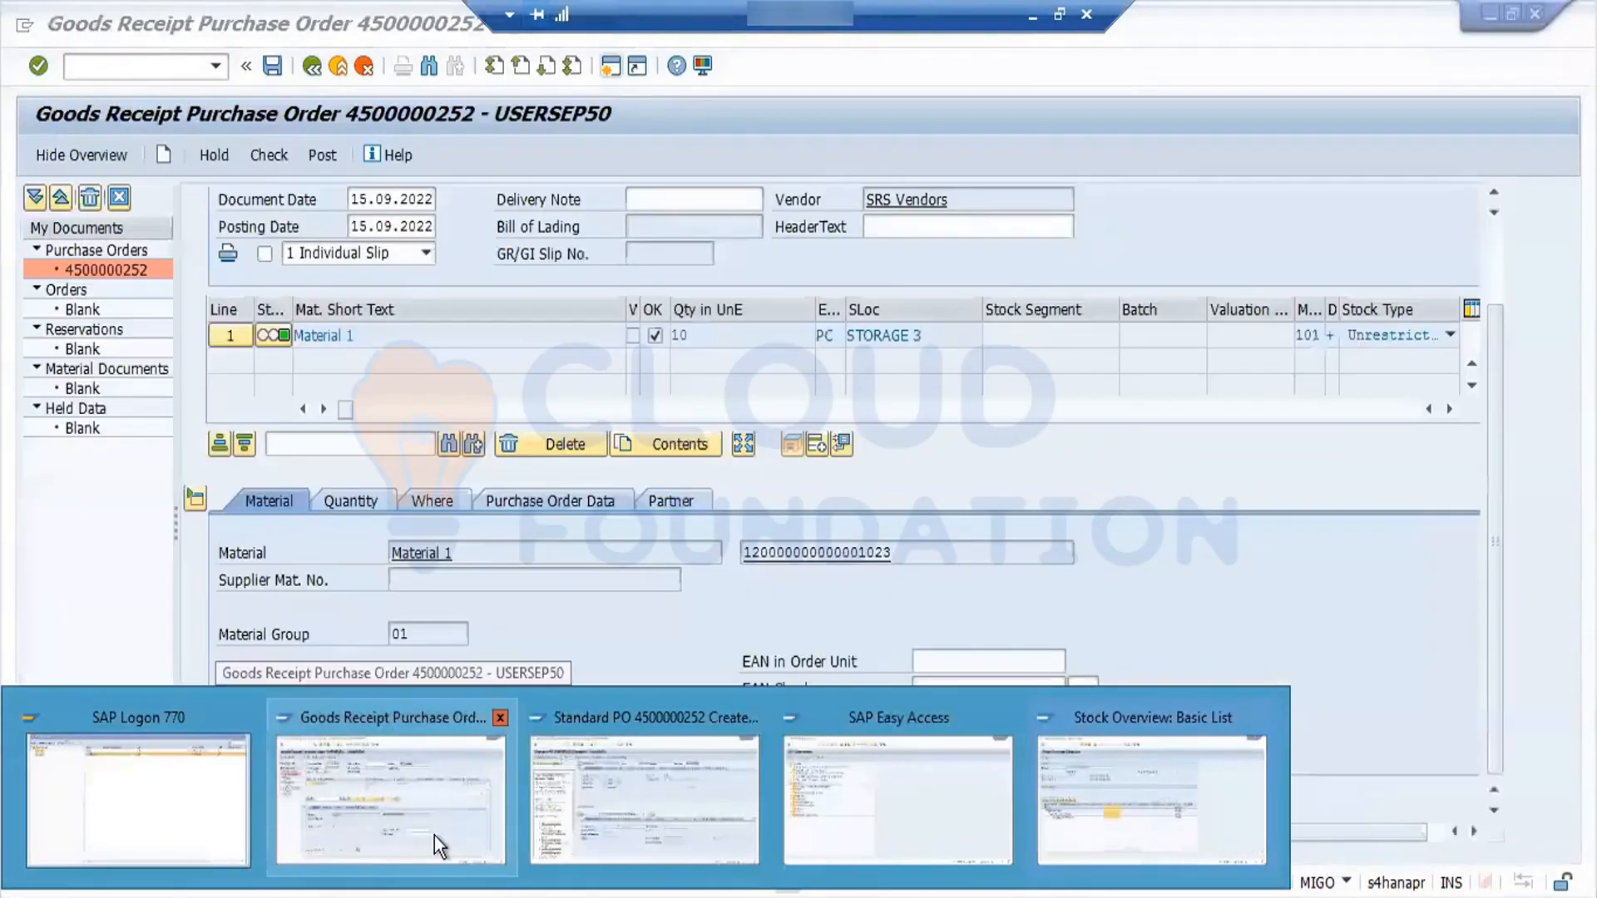
pyautogui.click(434, 835)
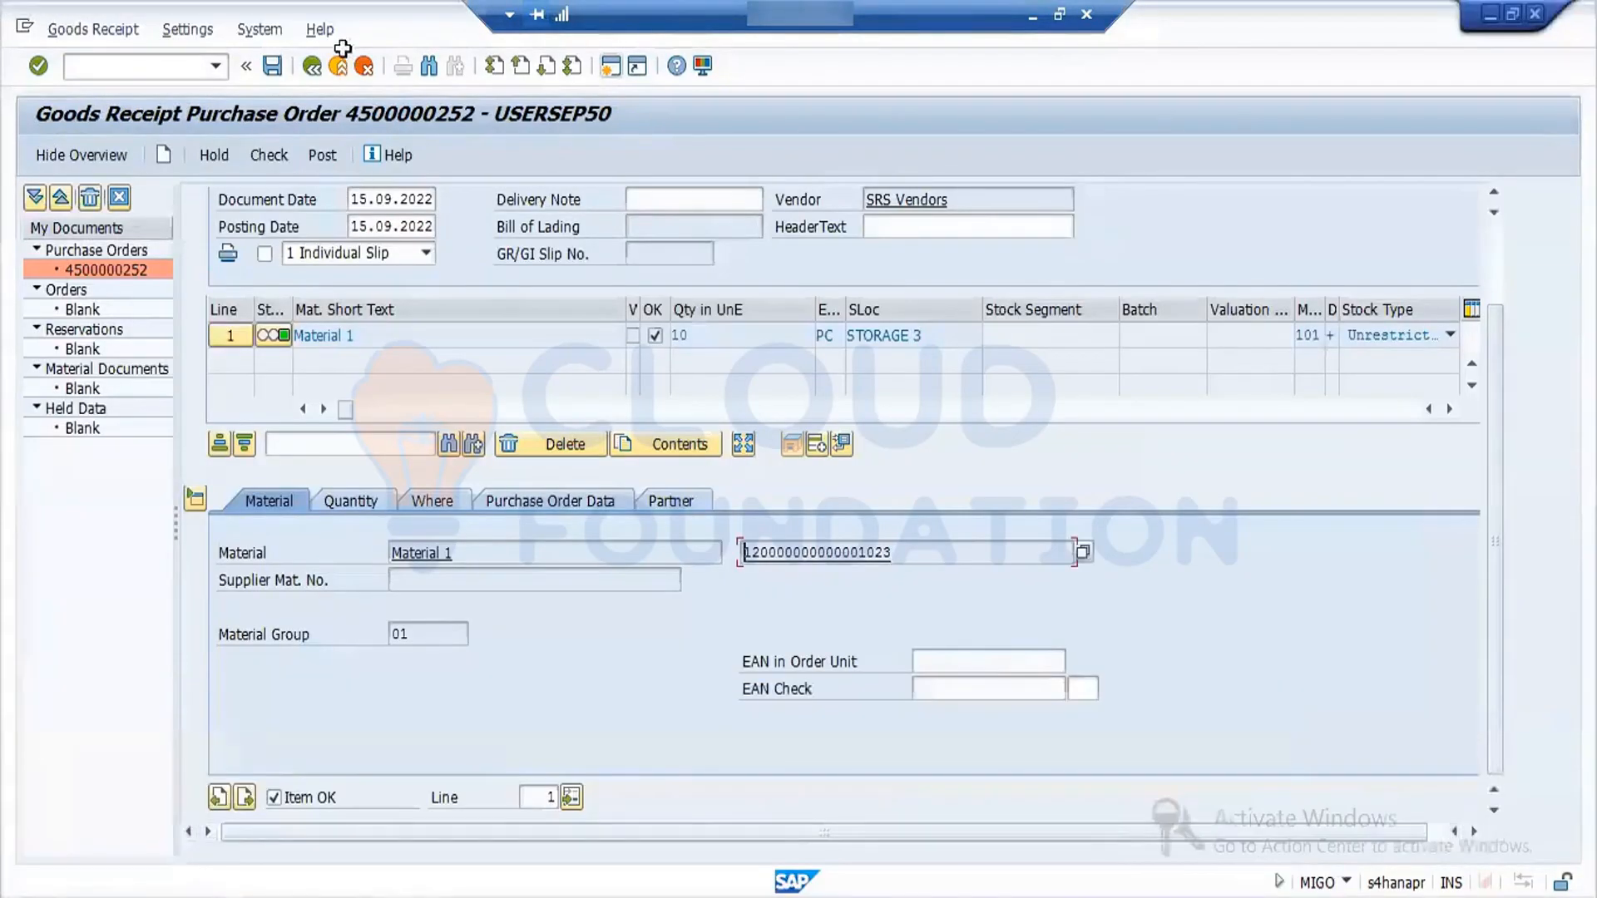
pyautogui.click(256, 155)
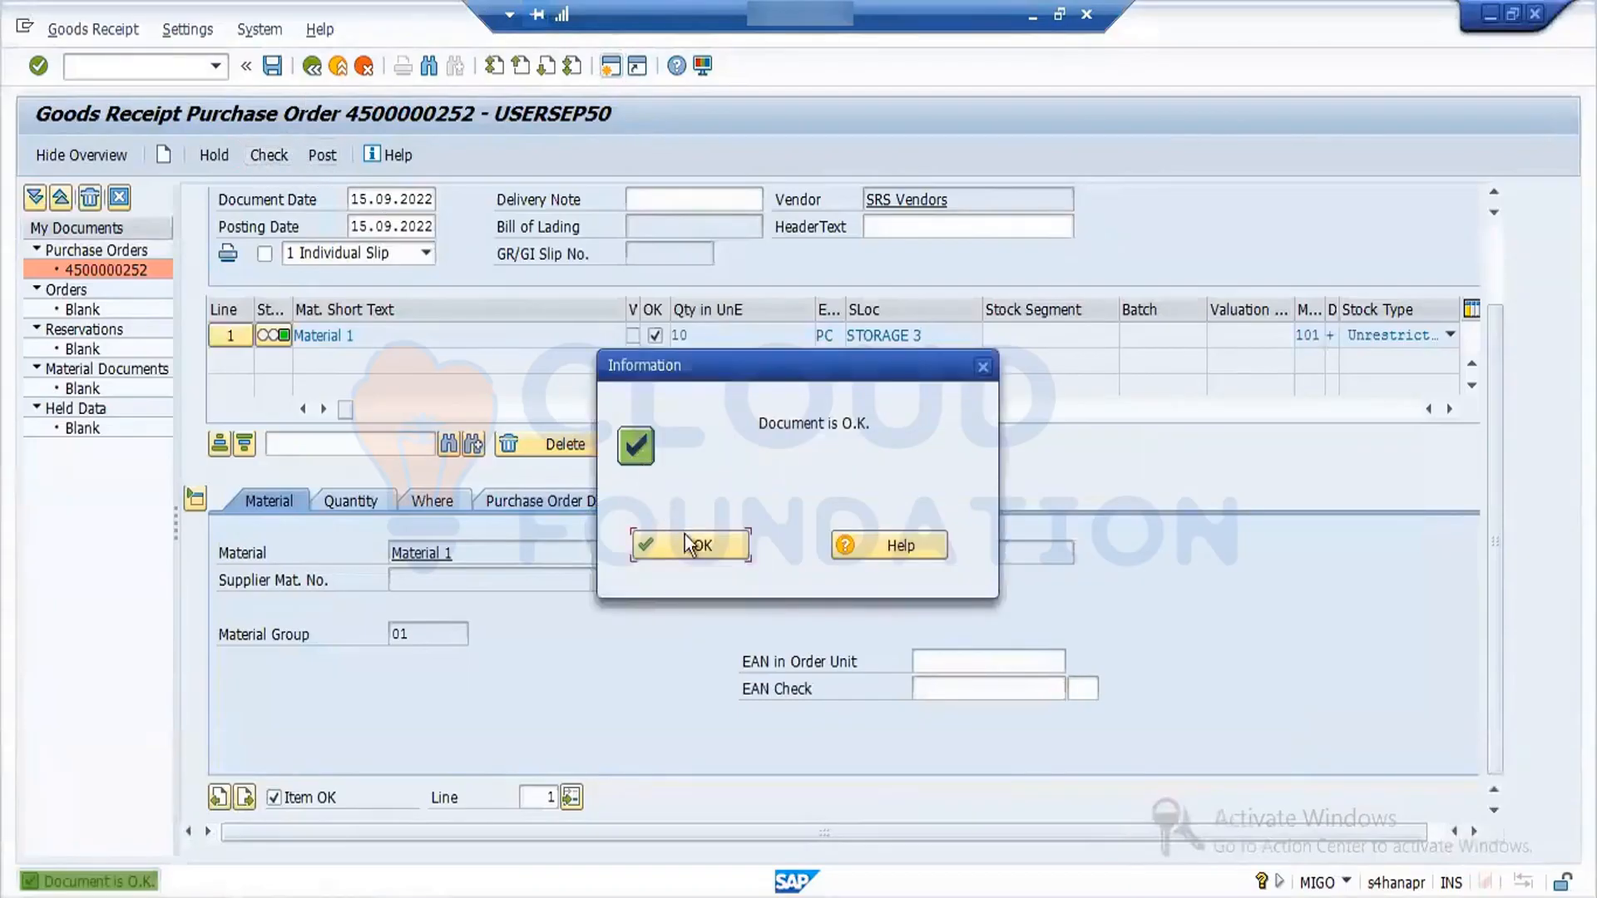
pyautogui.click(690, 548)
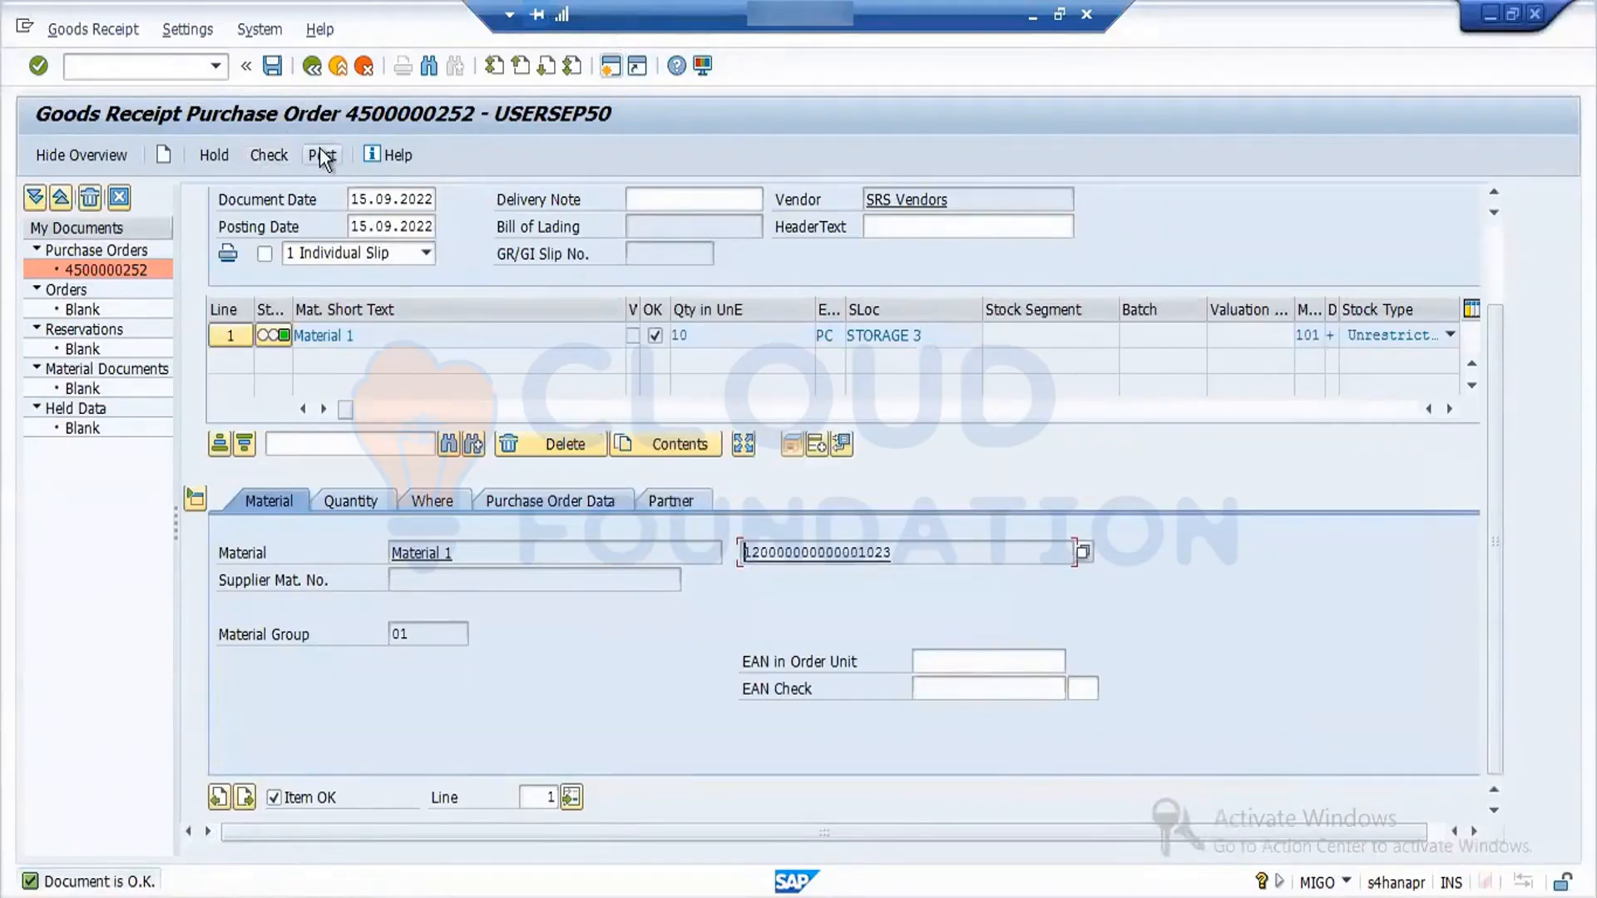
pyautogui.click(322, 156)
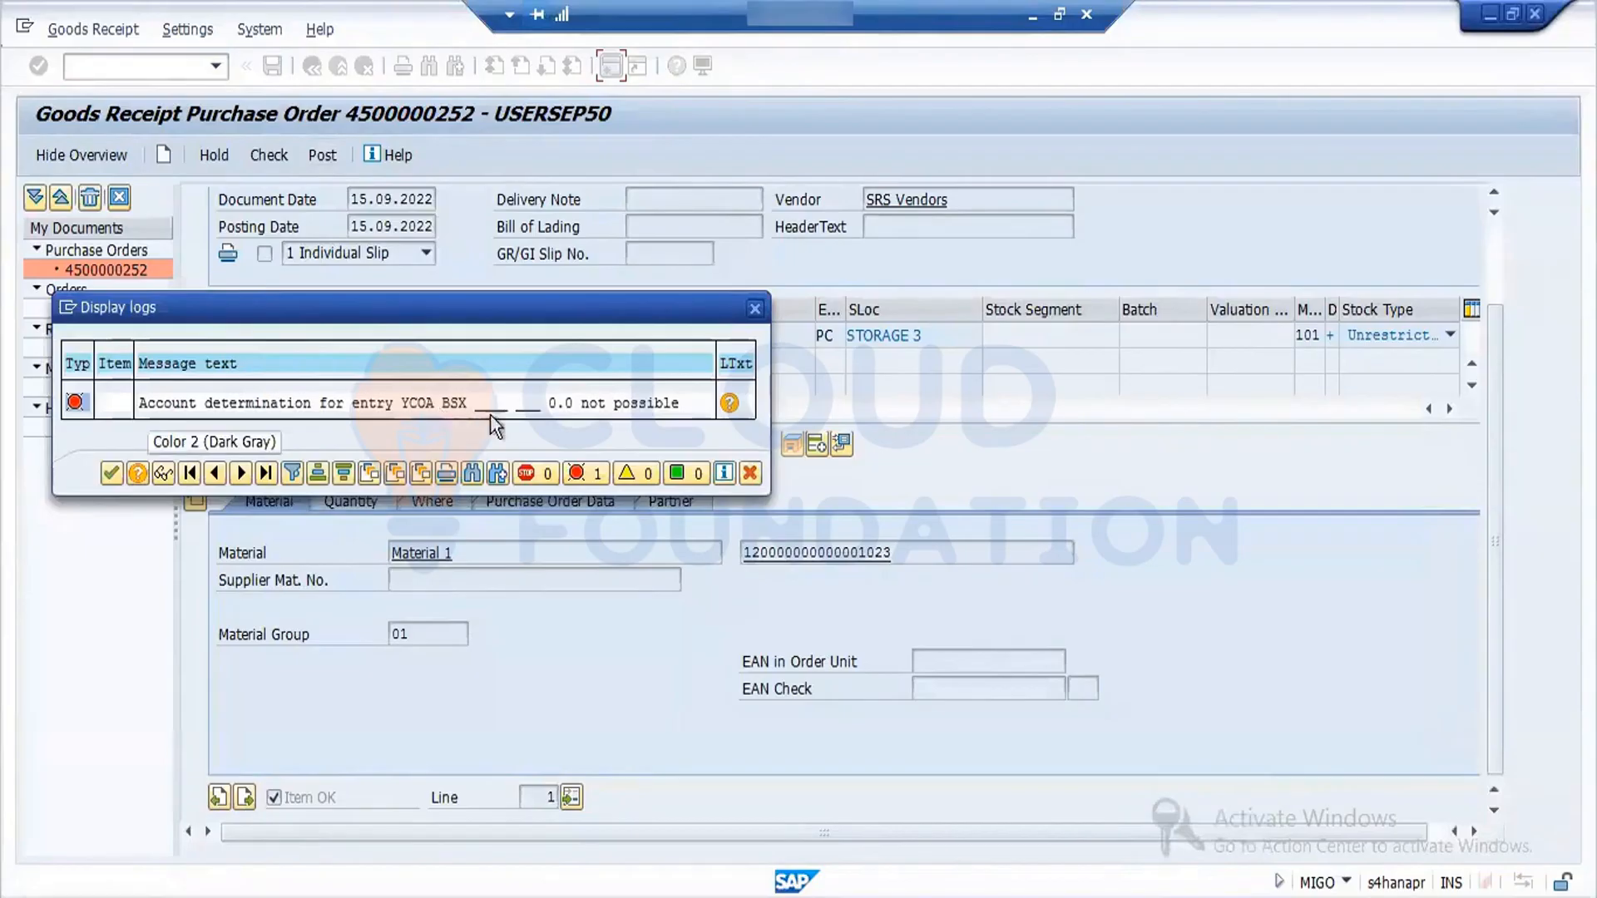
pyautogui.click(750, 471)
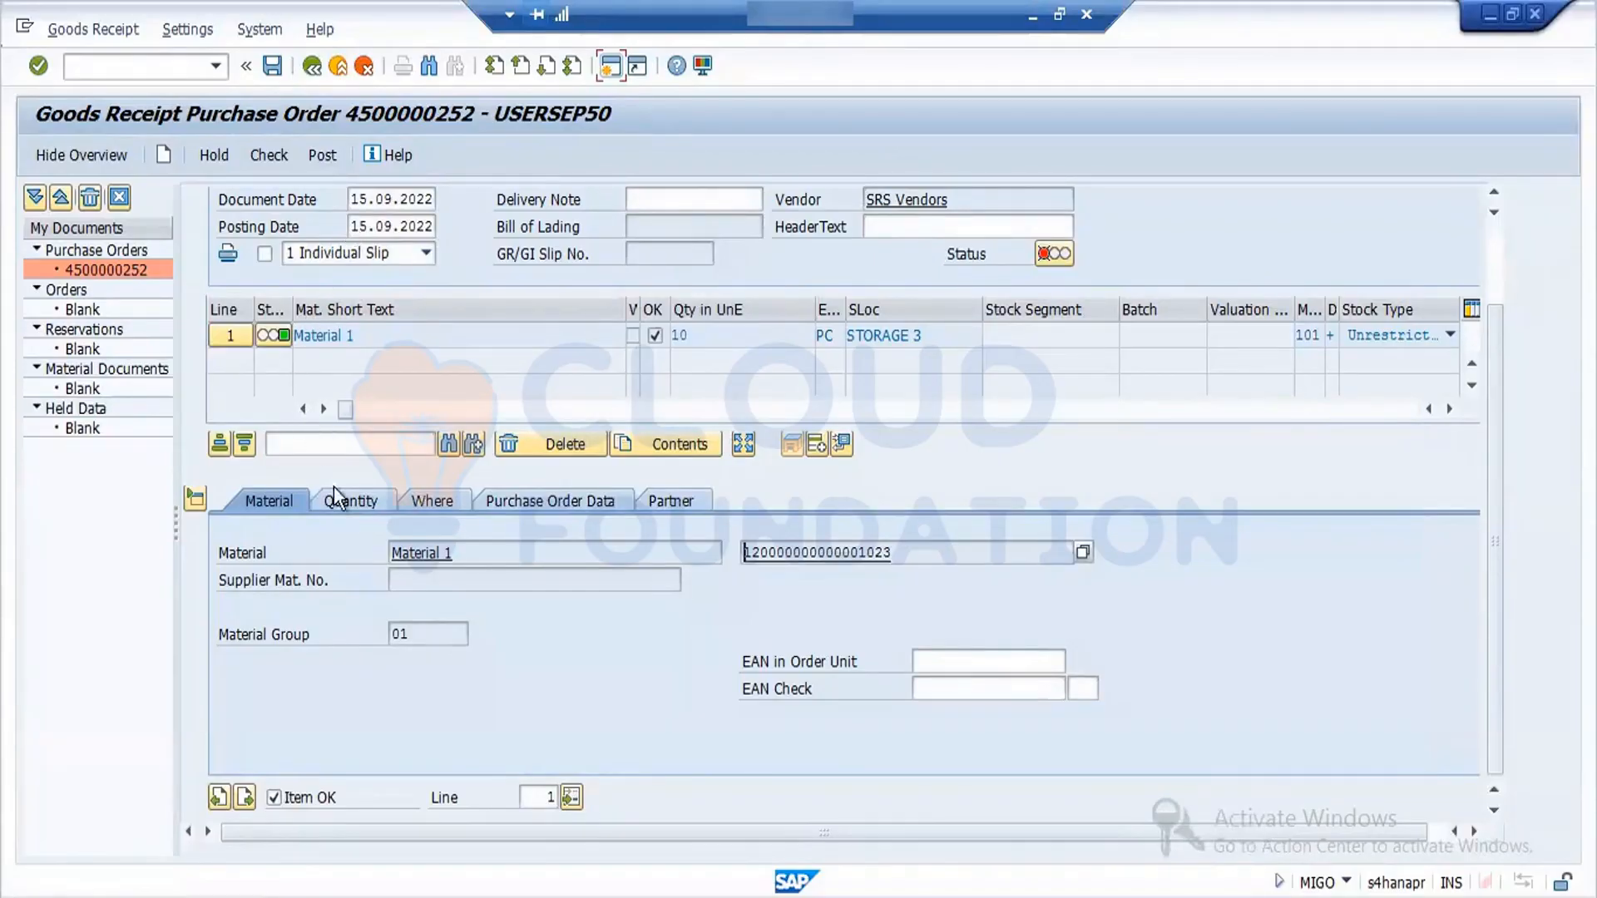
# - Examine the valuation class in Material 1's Accounting 1 view and return to the goods receipt
pyautogui.doubleClick(418, 554)
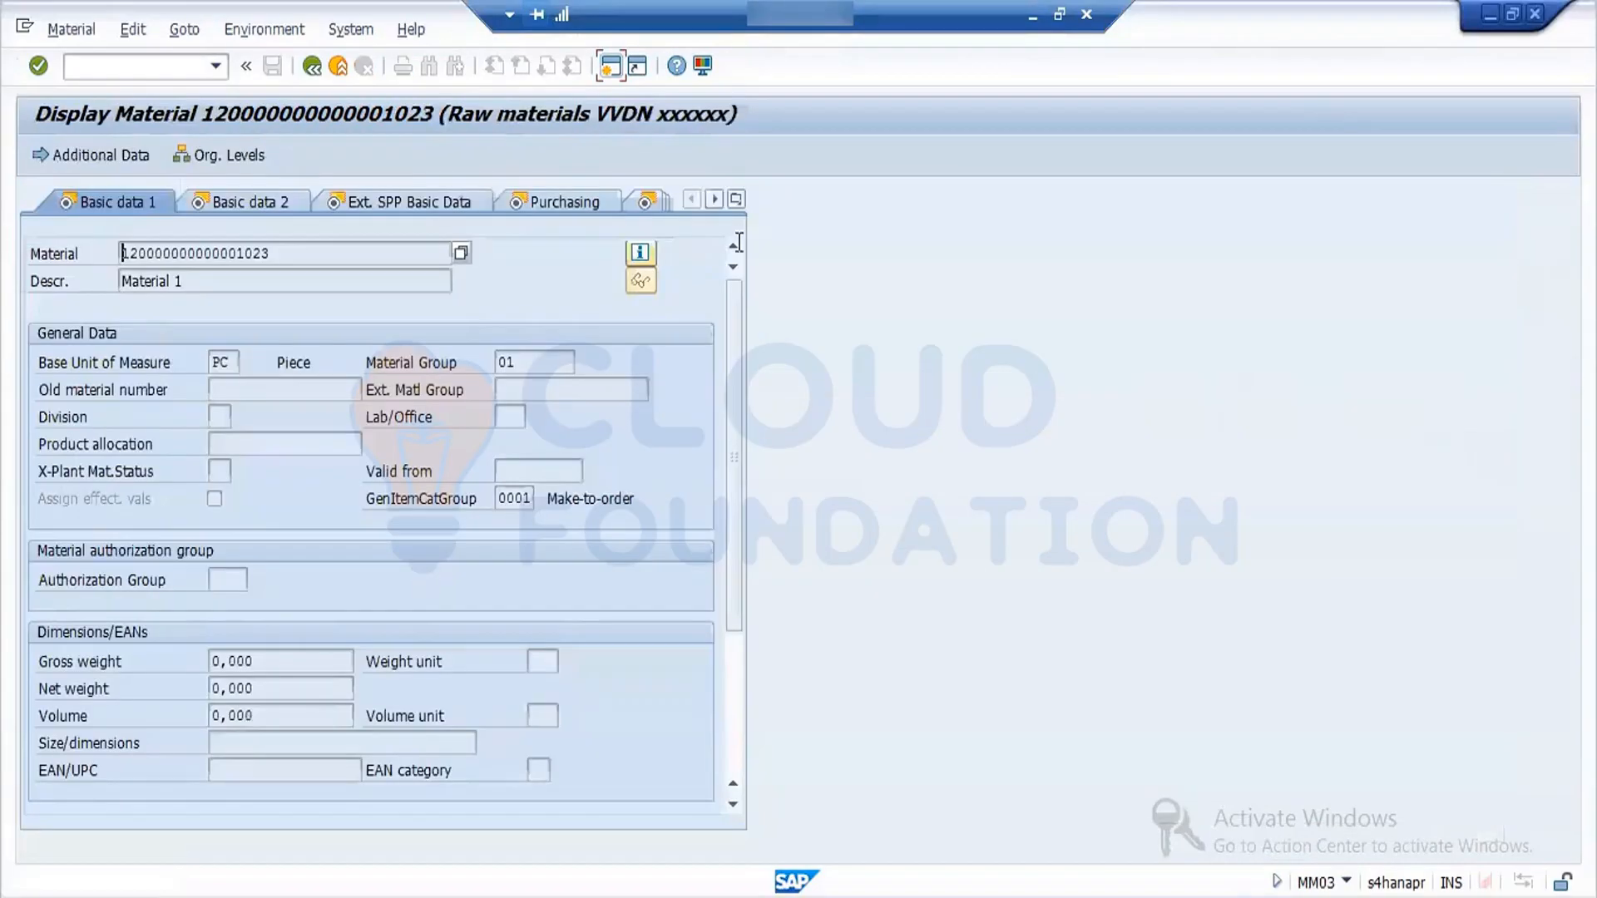
pyautogui.click(736, 200)
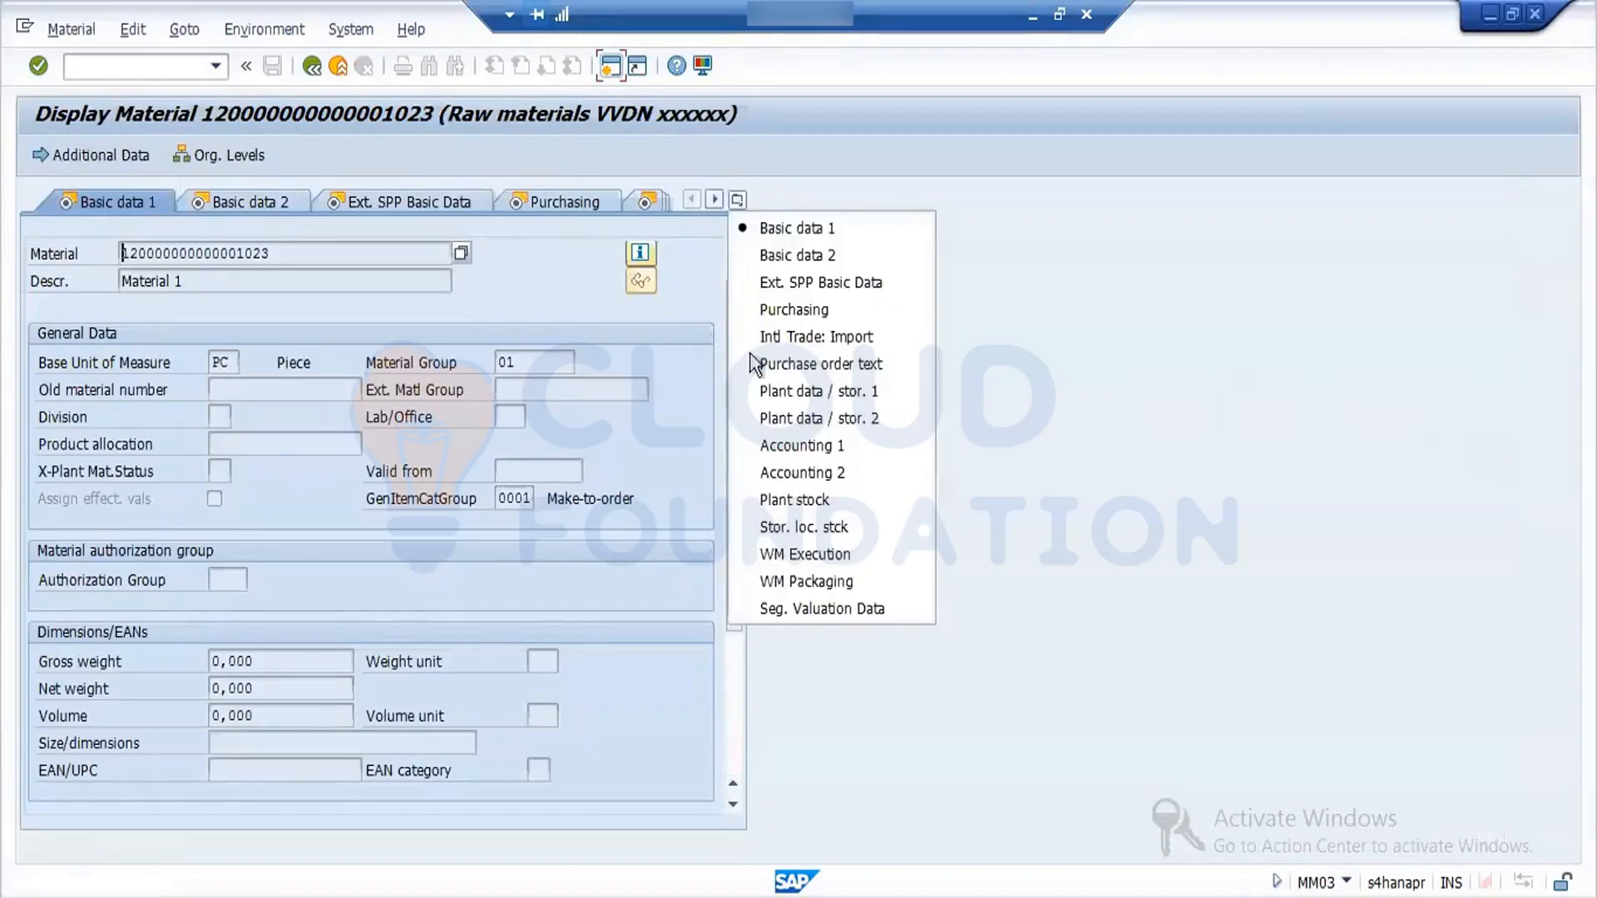
pyautogui.click(801, 440)
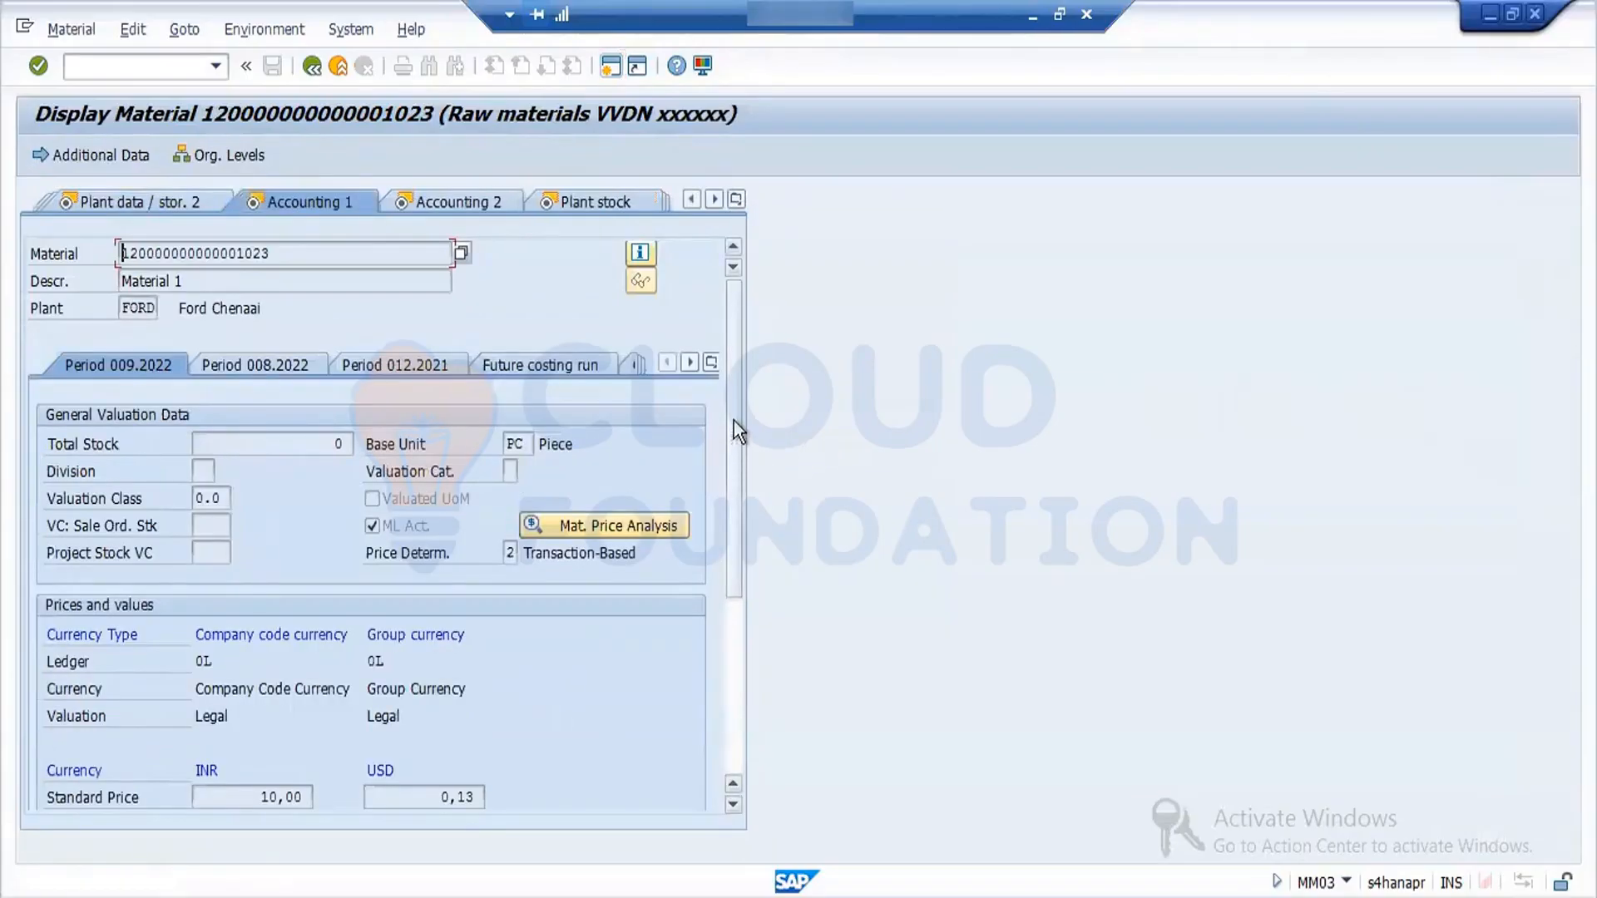
pyautogui.moveTo(733, 421); pyautogui.dragTo(742, 522)
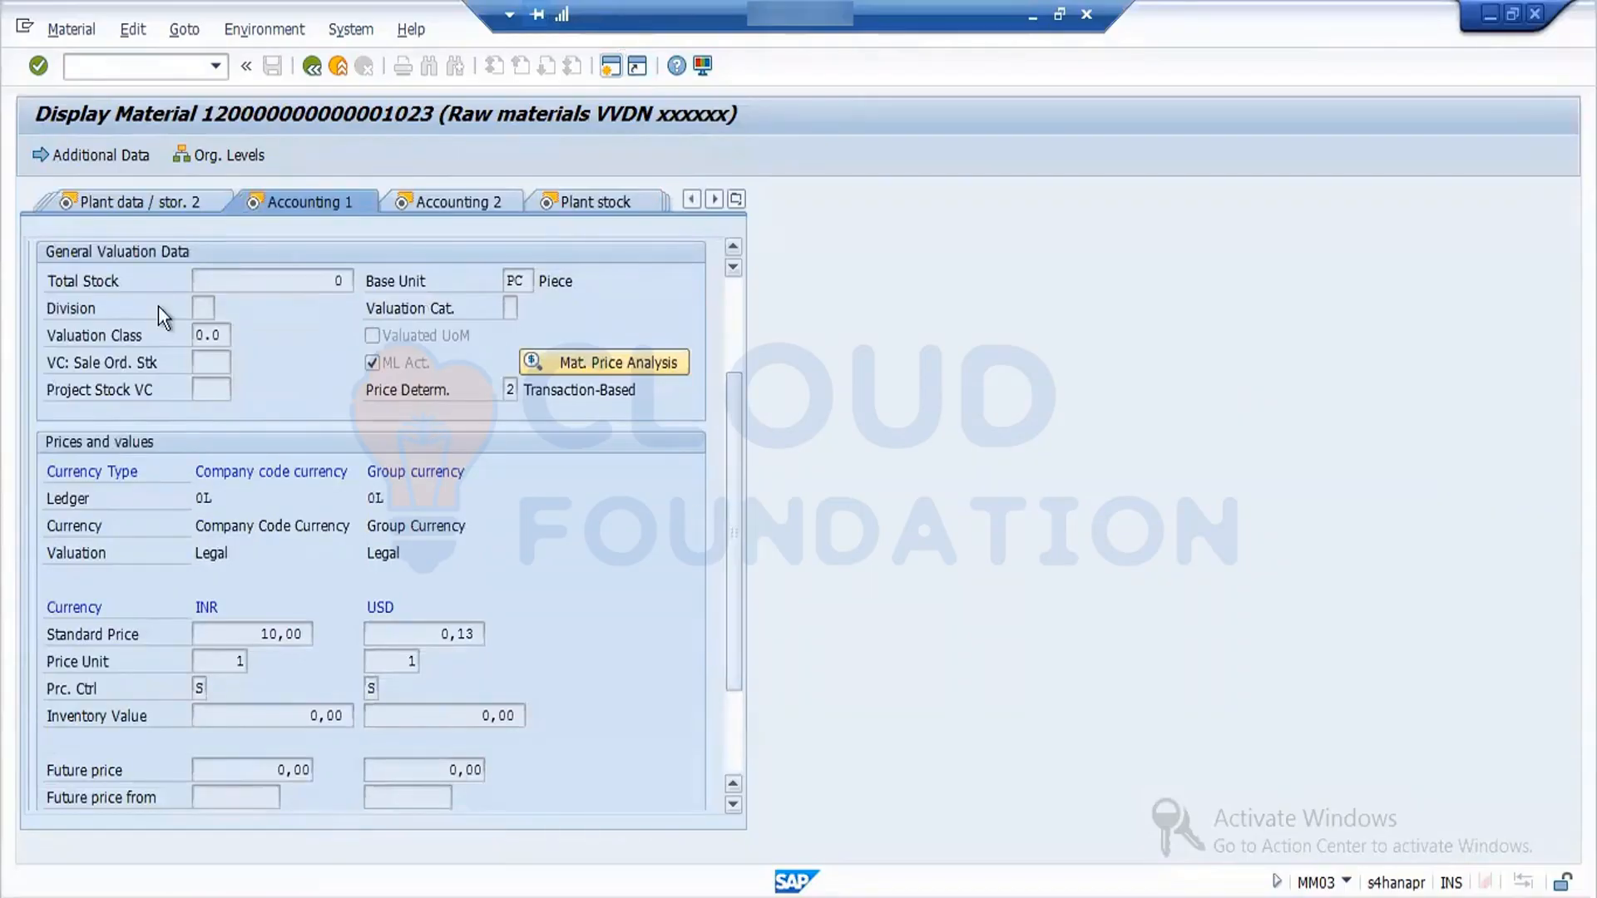
pyautogui.doubleClick(227, 333)
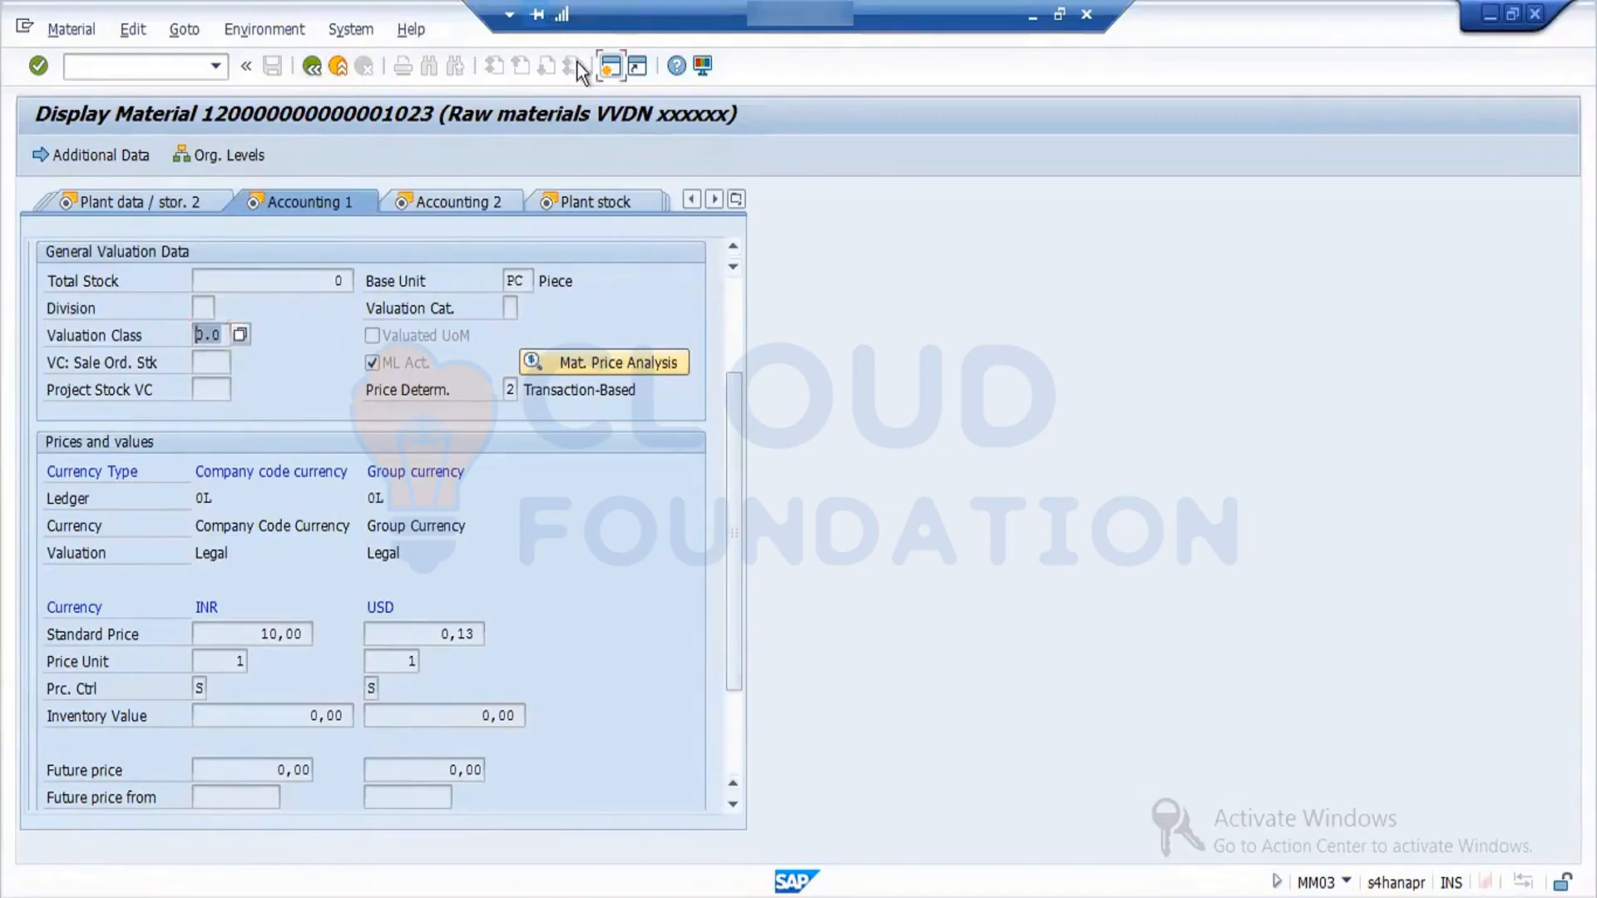
pyautogui.click(313, 68)
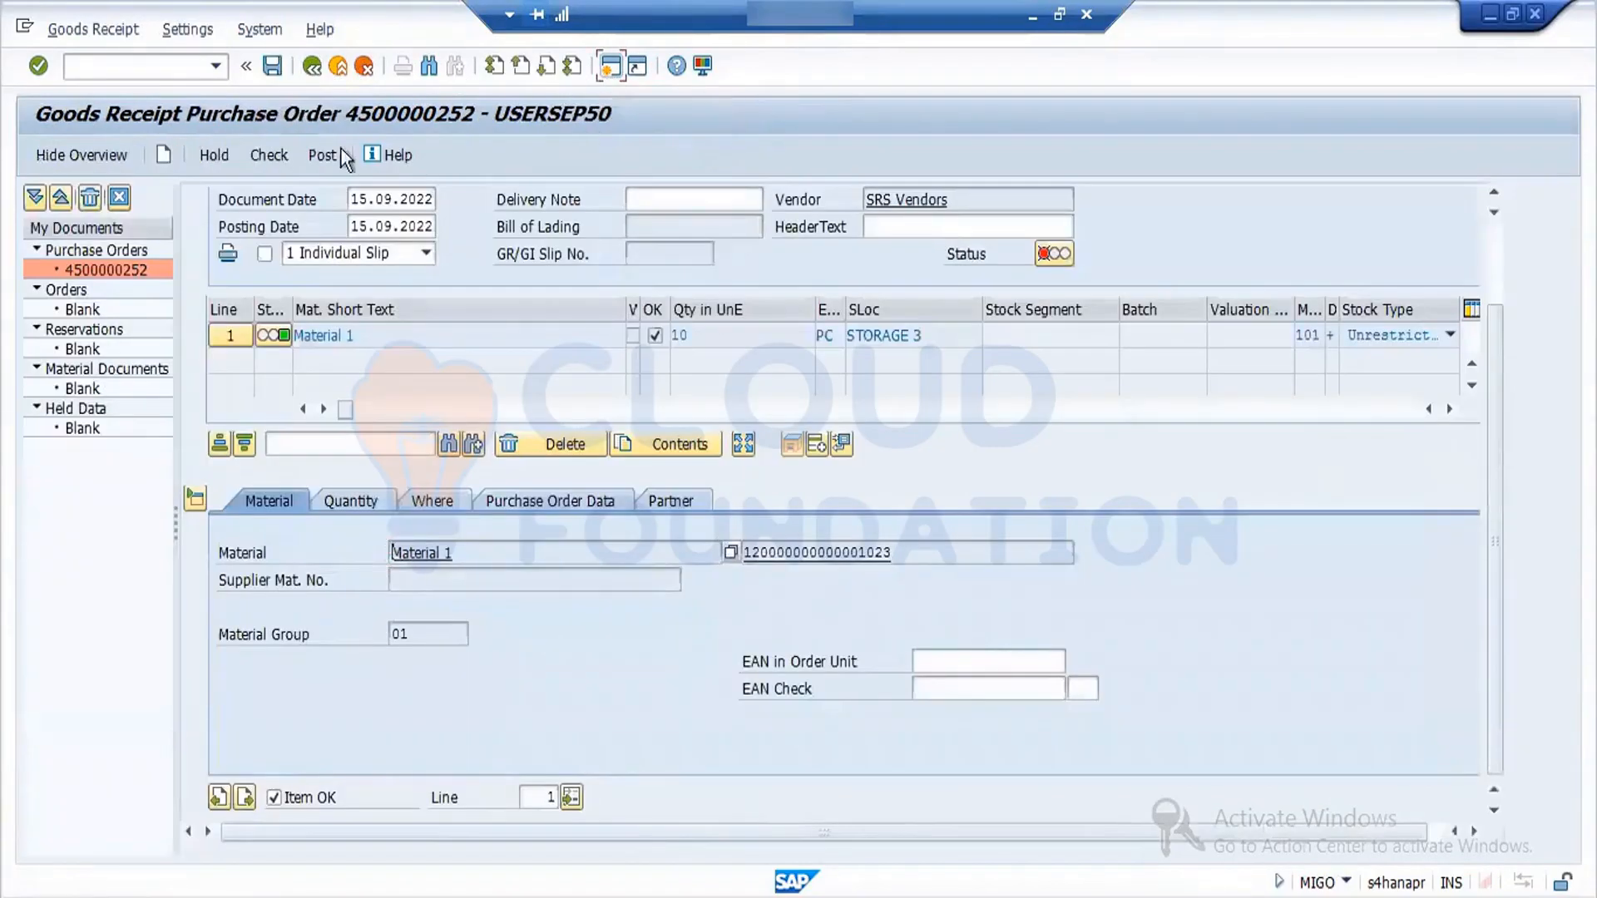
# - Recheck the goods receipt, try to post it again, and read the logged error's detailed explanation
pyautogui.click(271, 156)
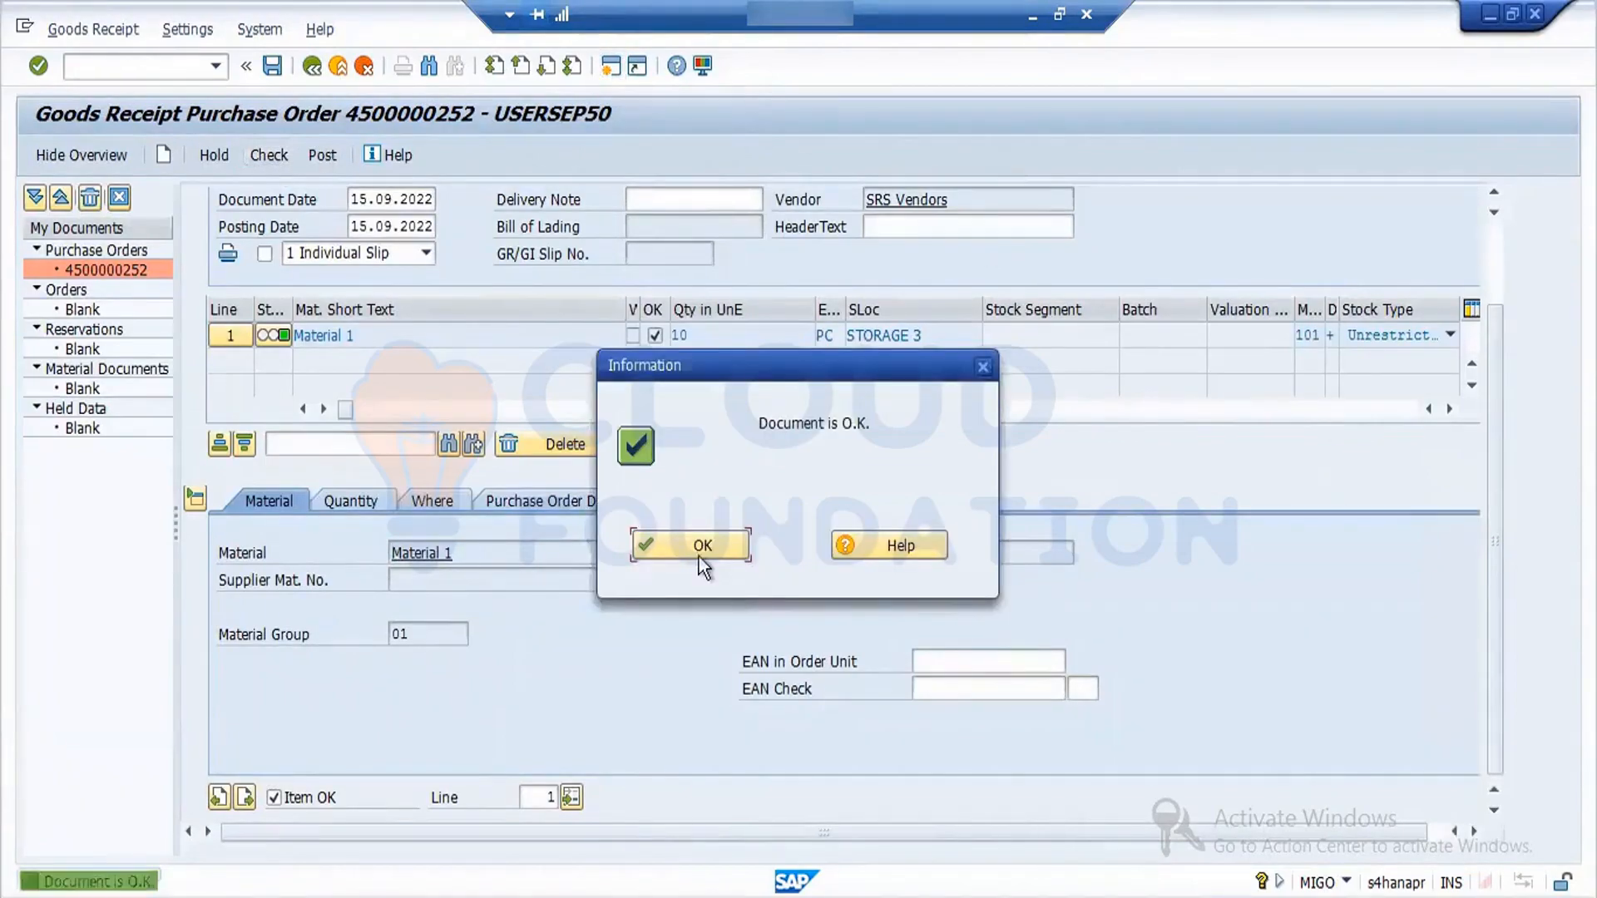
pyautogui.click(697, 555)
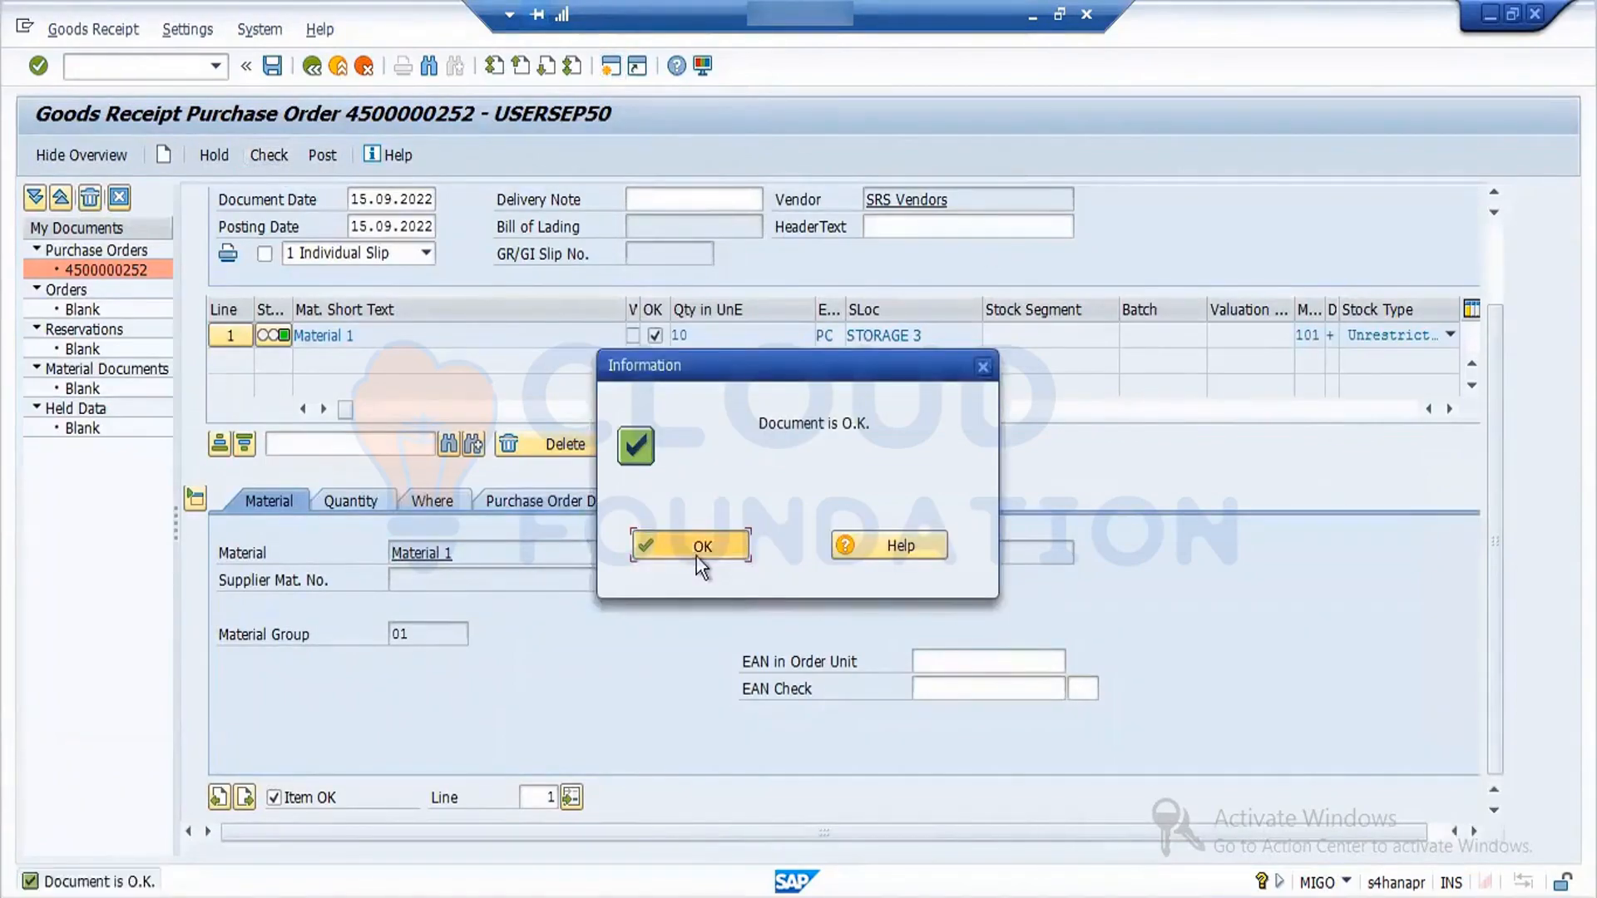
pyautogui.click(322, 157)
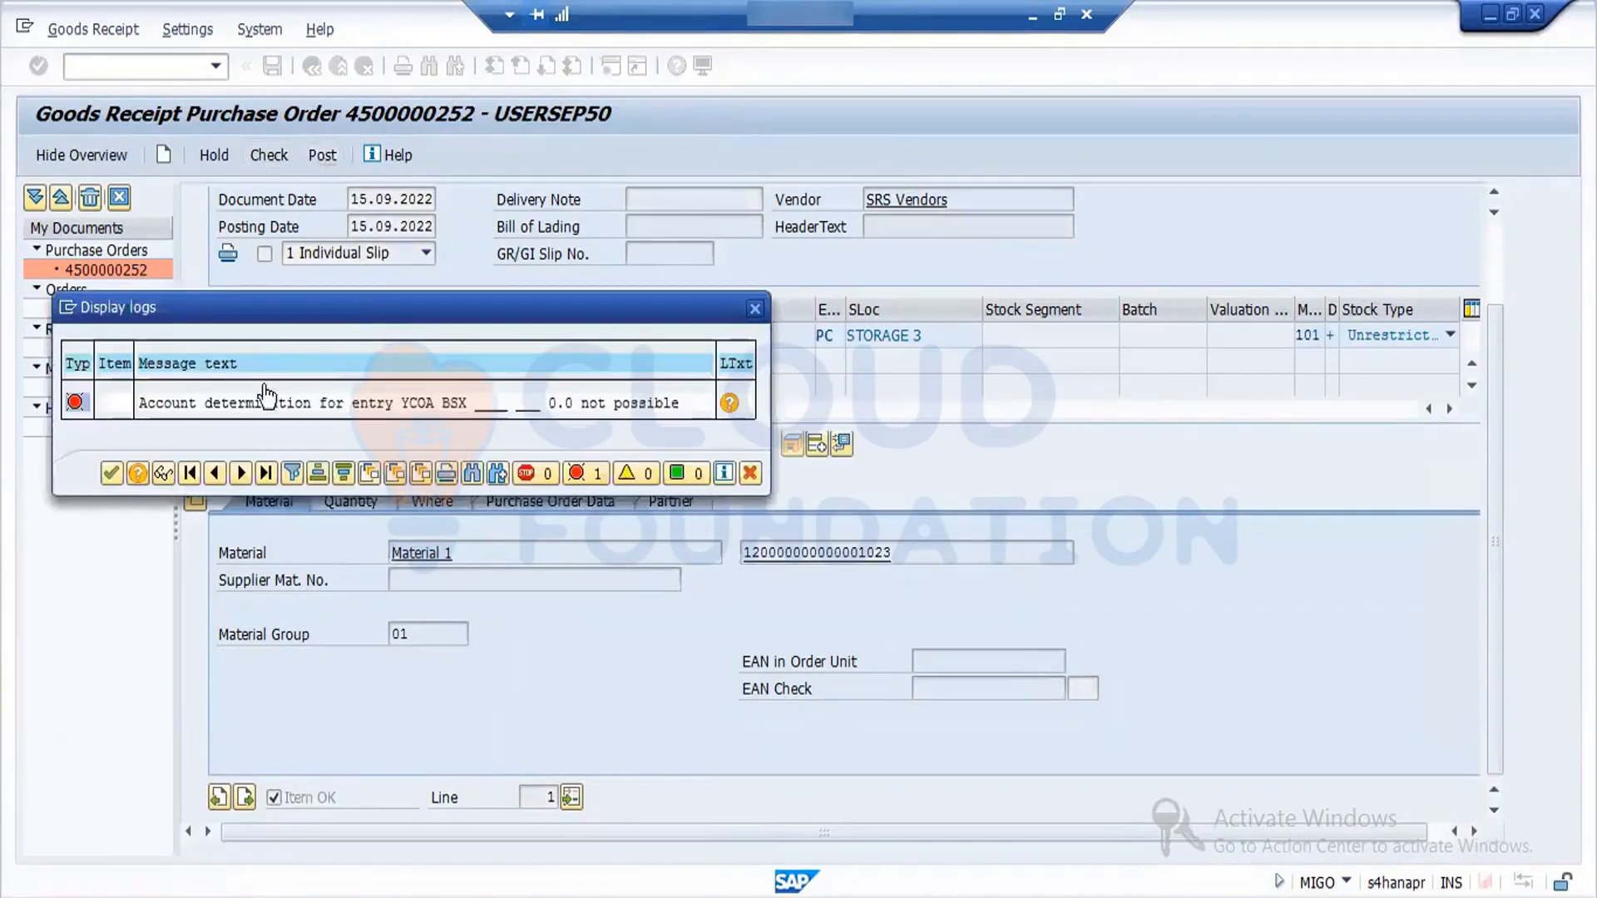
pyautogui.doubleClick(376, 401)
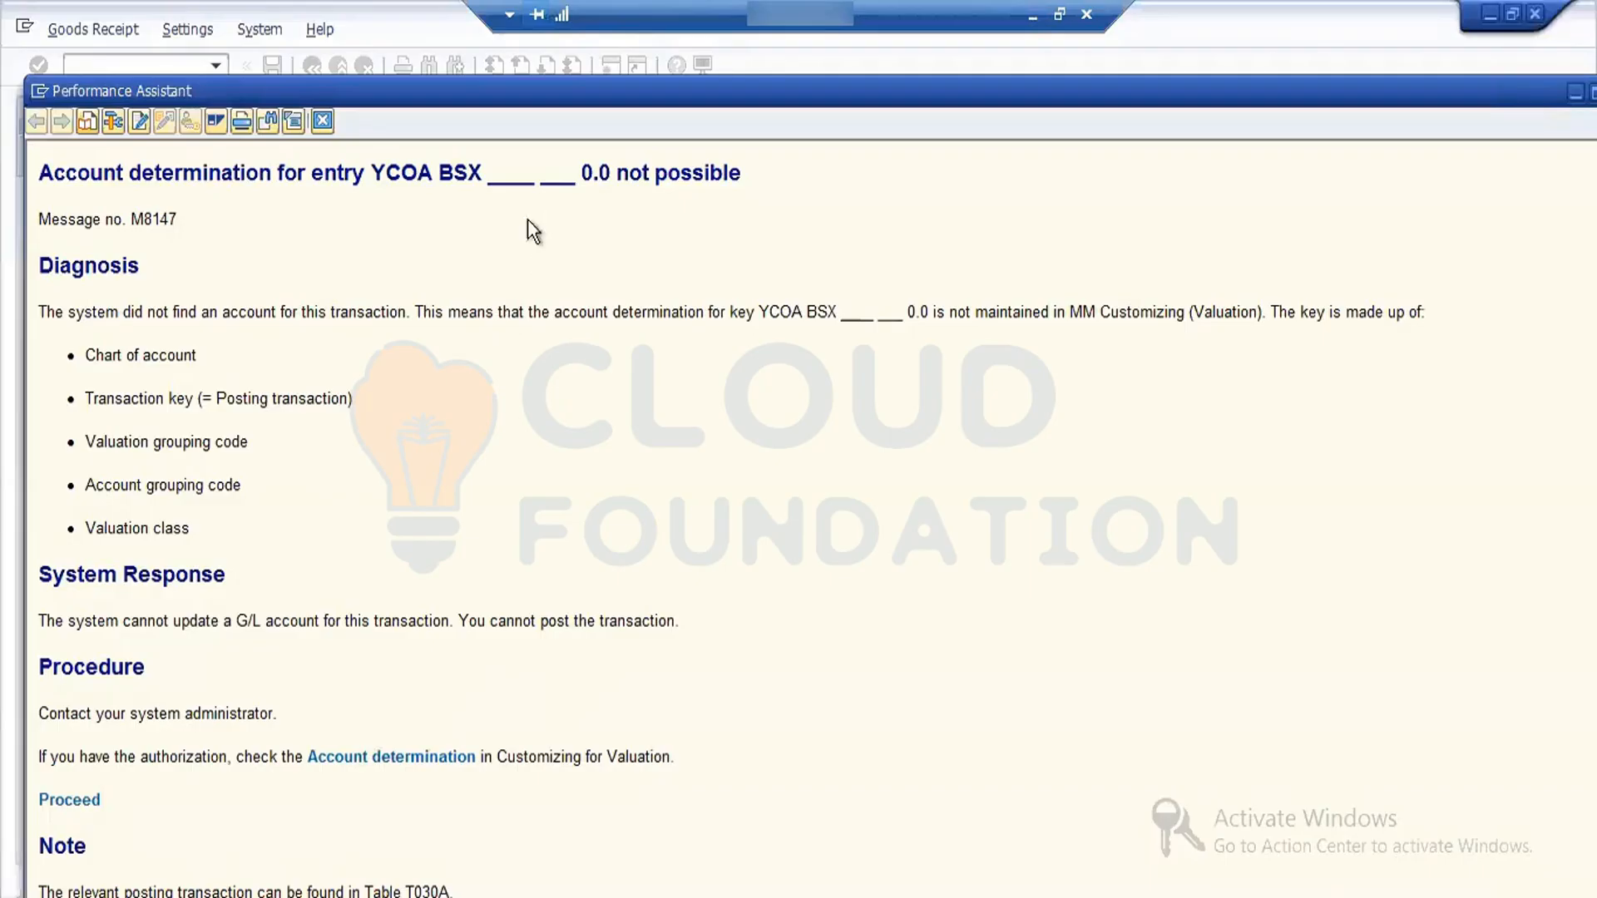
pyautogui.click(323, 123)
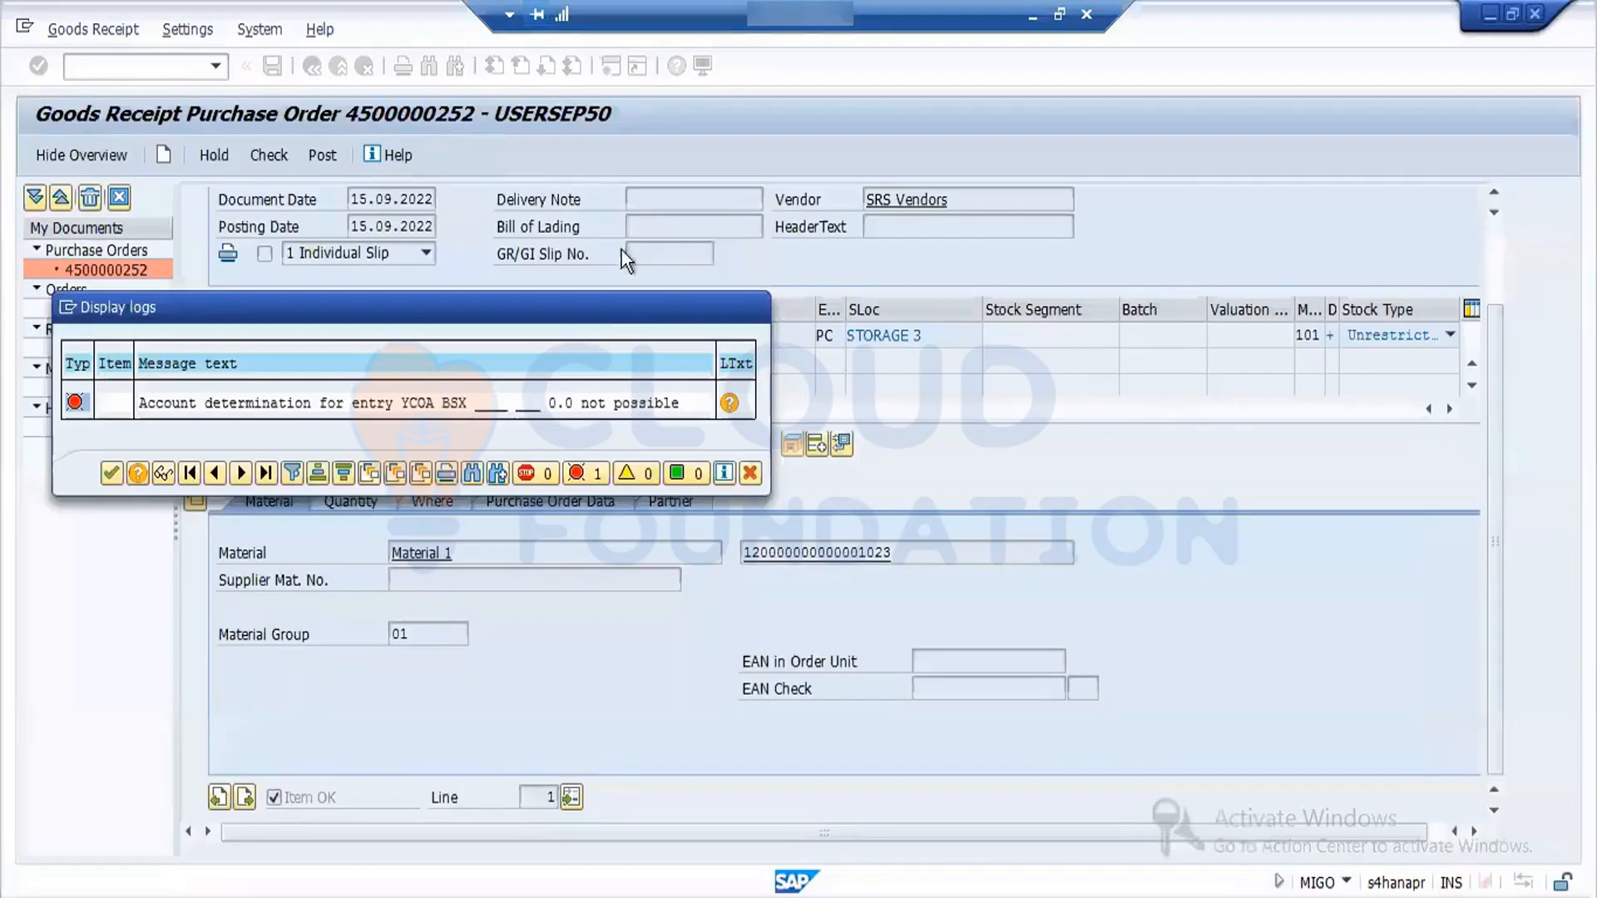
# - Dismiss the goods receipt's error log and start transaction OBYC in a new session
pyautogui.click(111, 472)
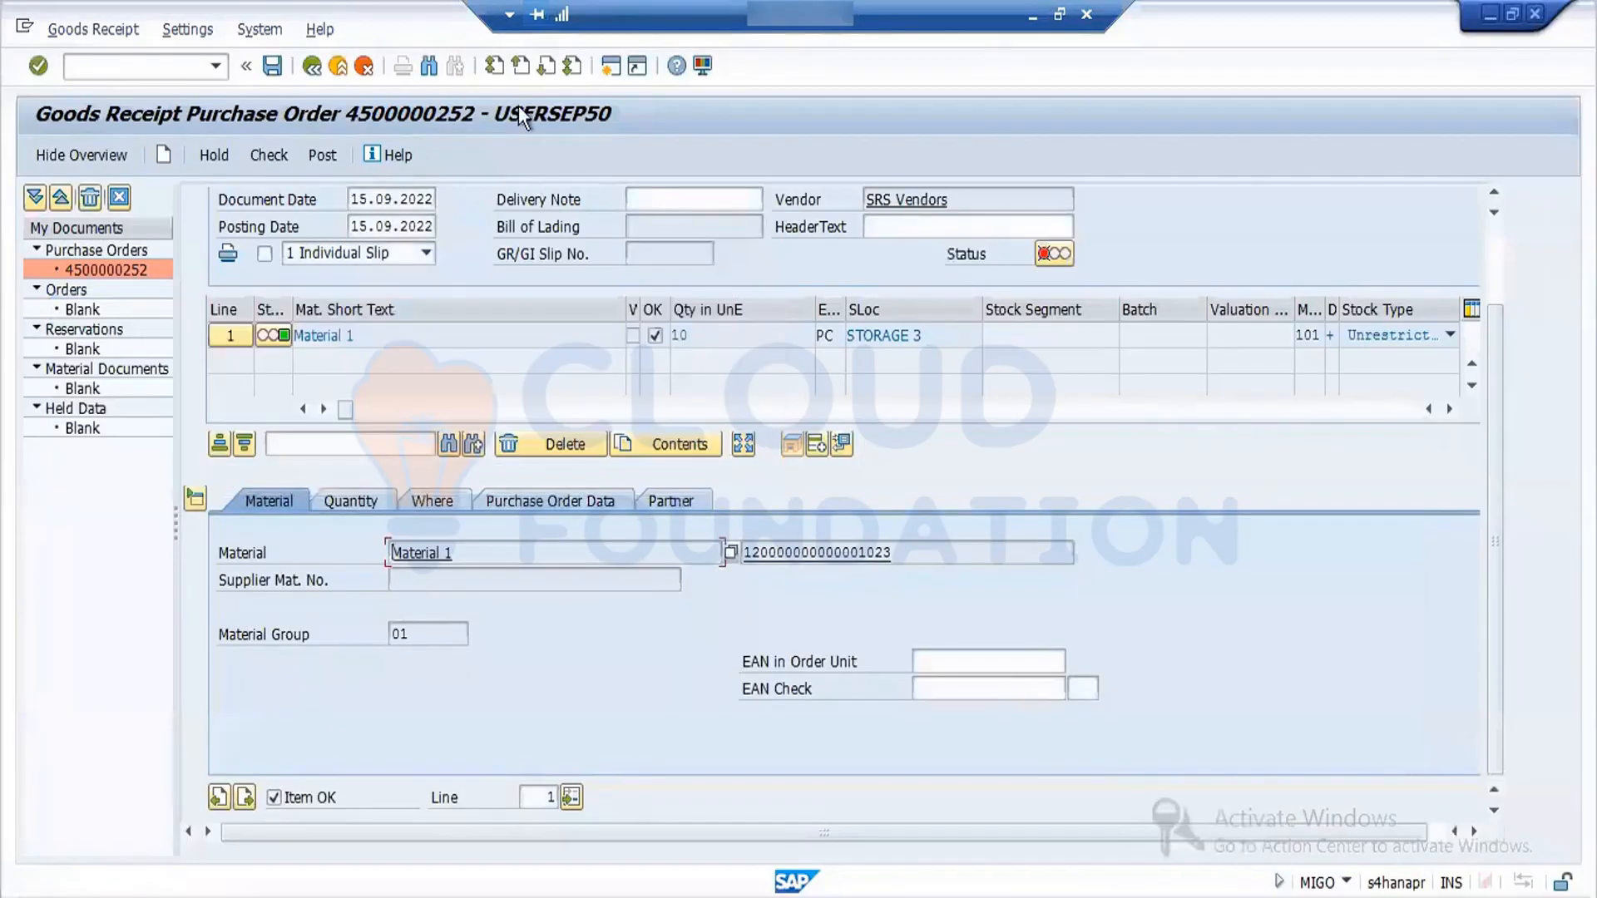
pyautogui.click(612, 66)
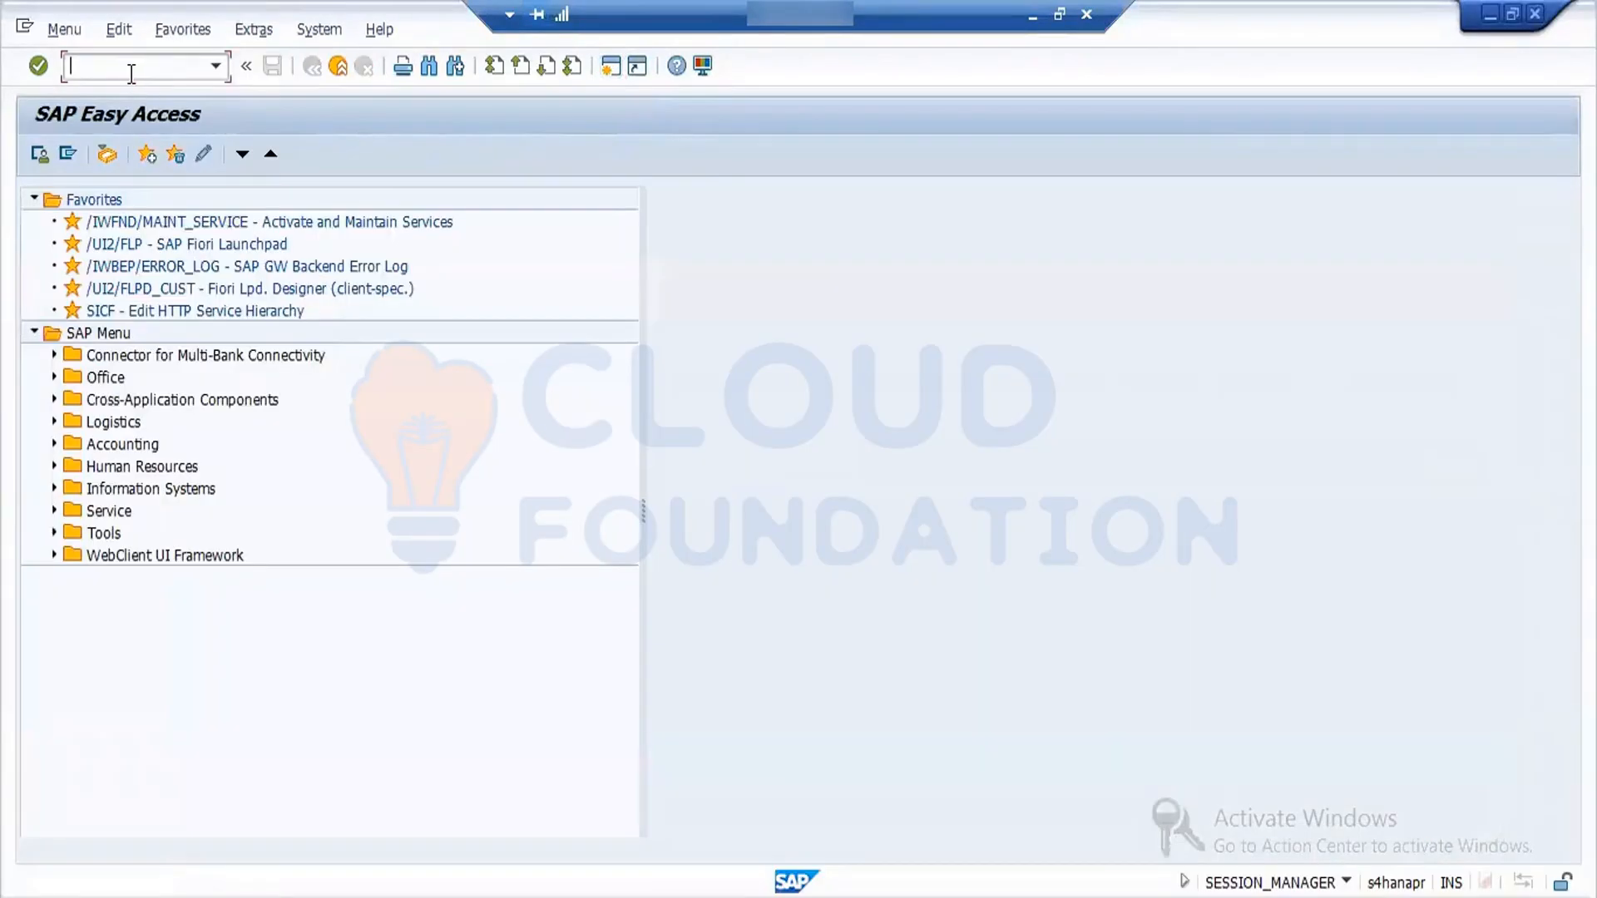
pyautogui.write('obyc')
pyautogui.press('Return')
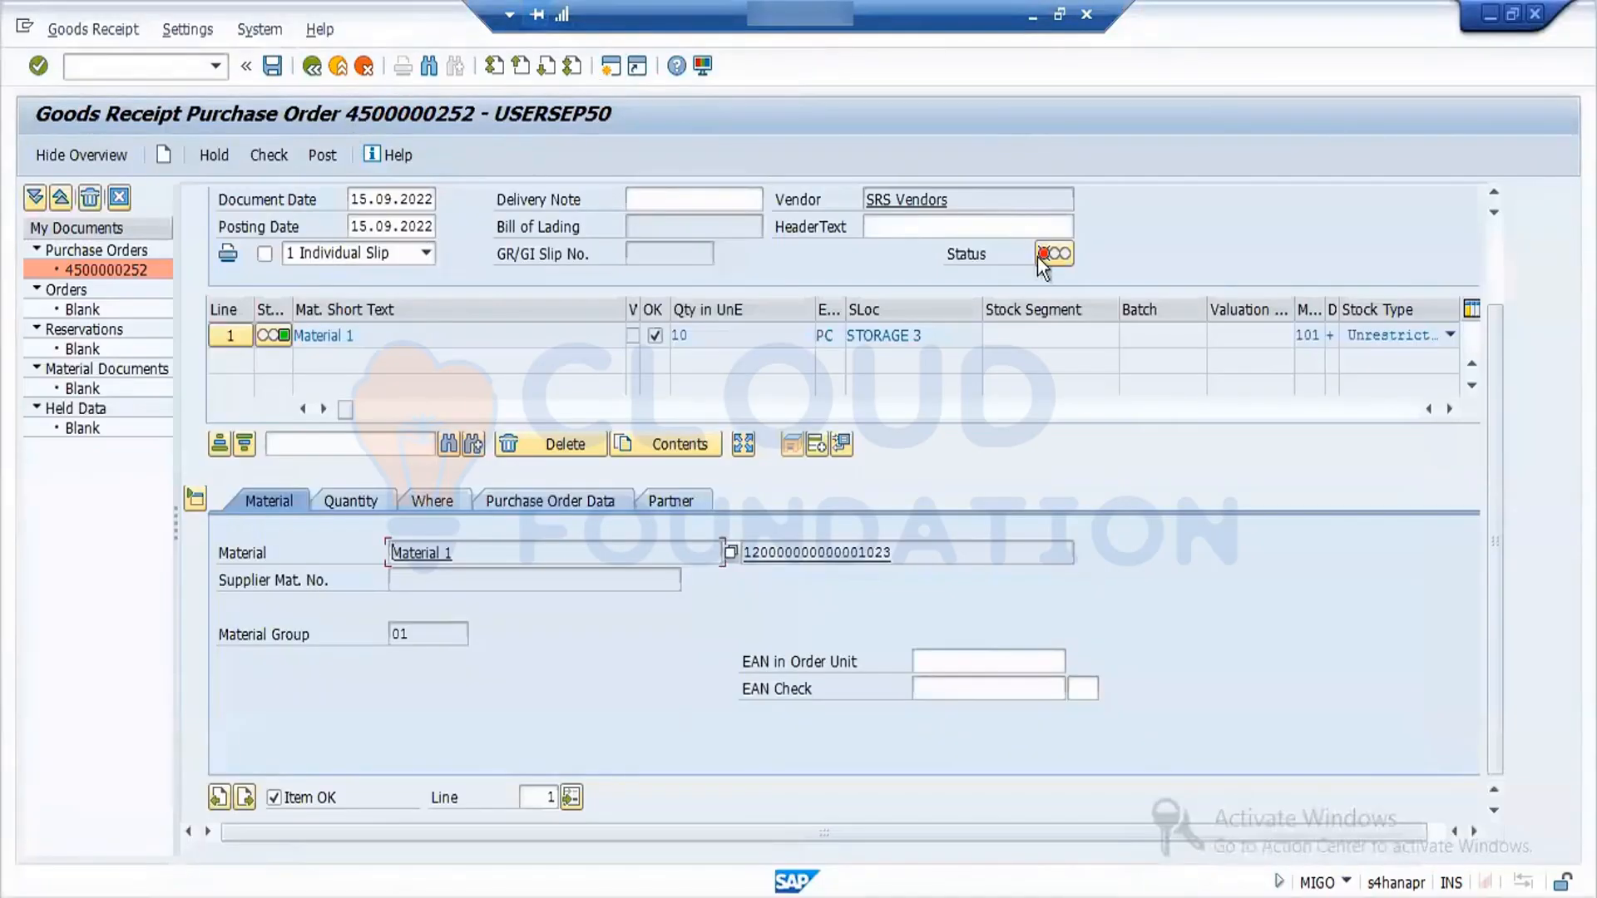
# - Reopen the goods receipt's error log for reference and open the BSX inventory posting procedure for chart of accounts YCOA
pyautogui.click(1050, 254)
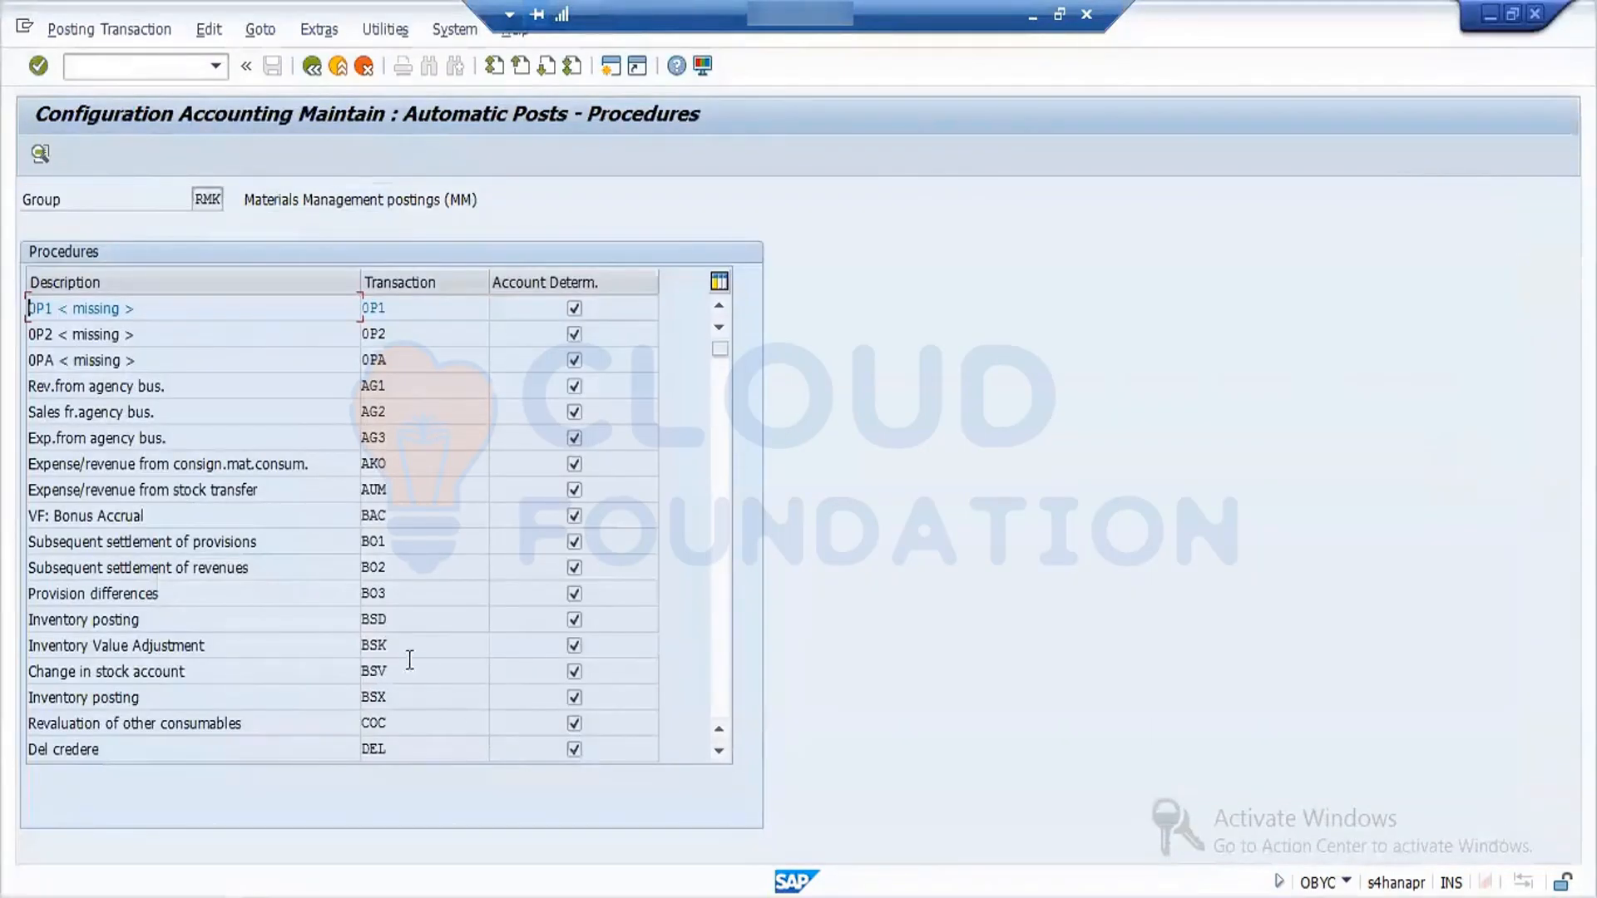
pyautogui.doubleClick(383, 699)
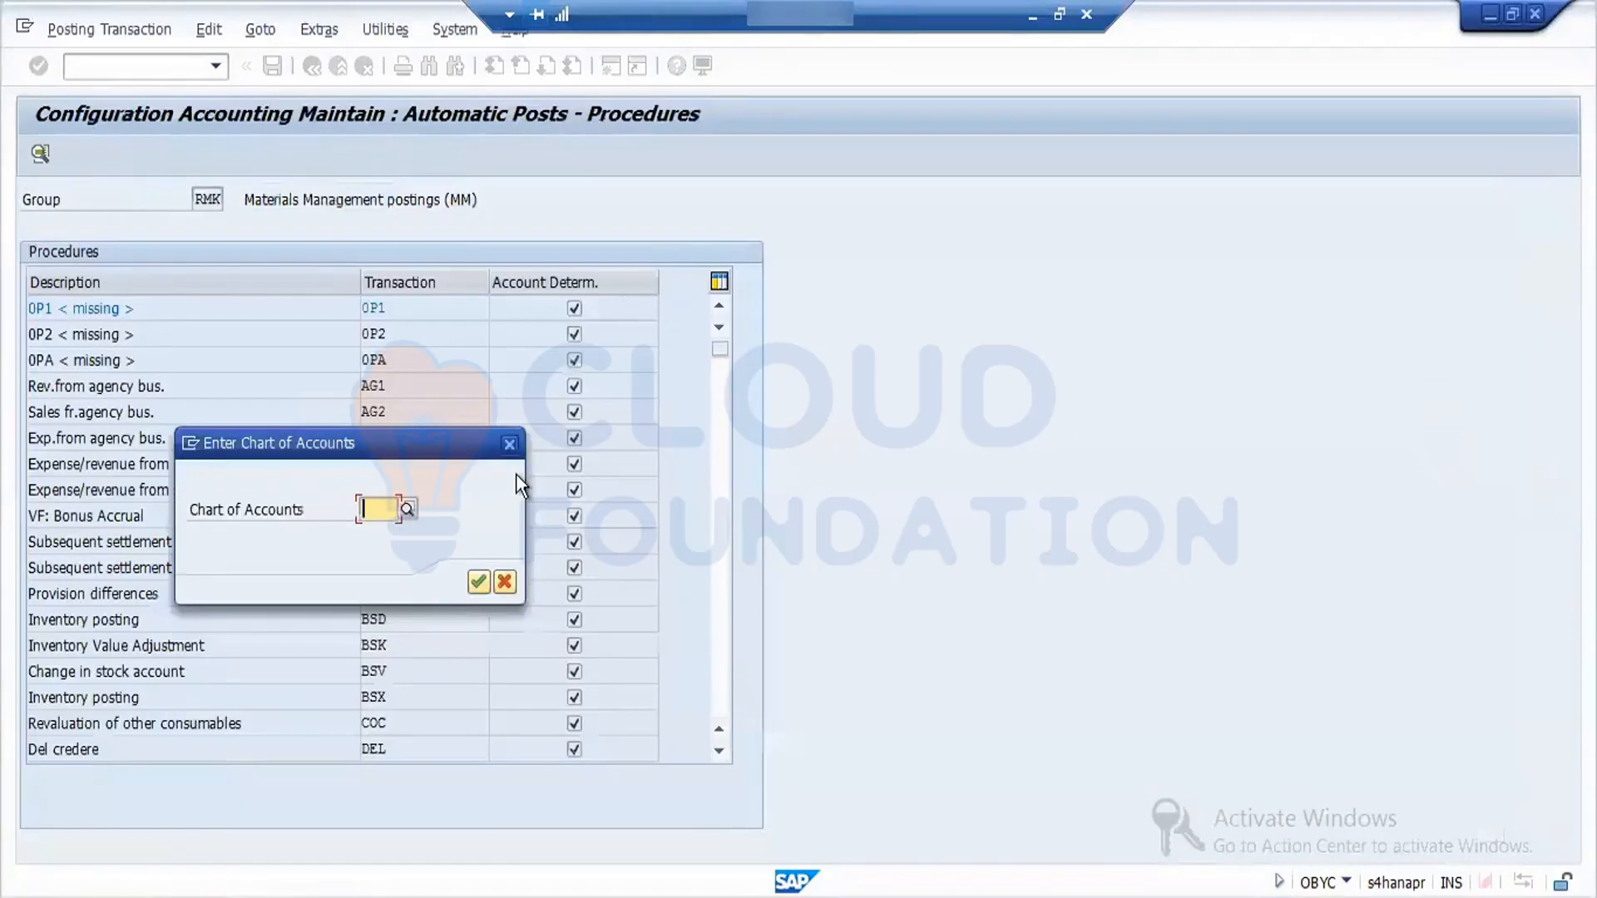
pyautogui.write('ycoa')
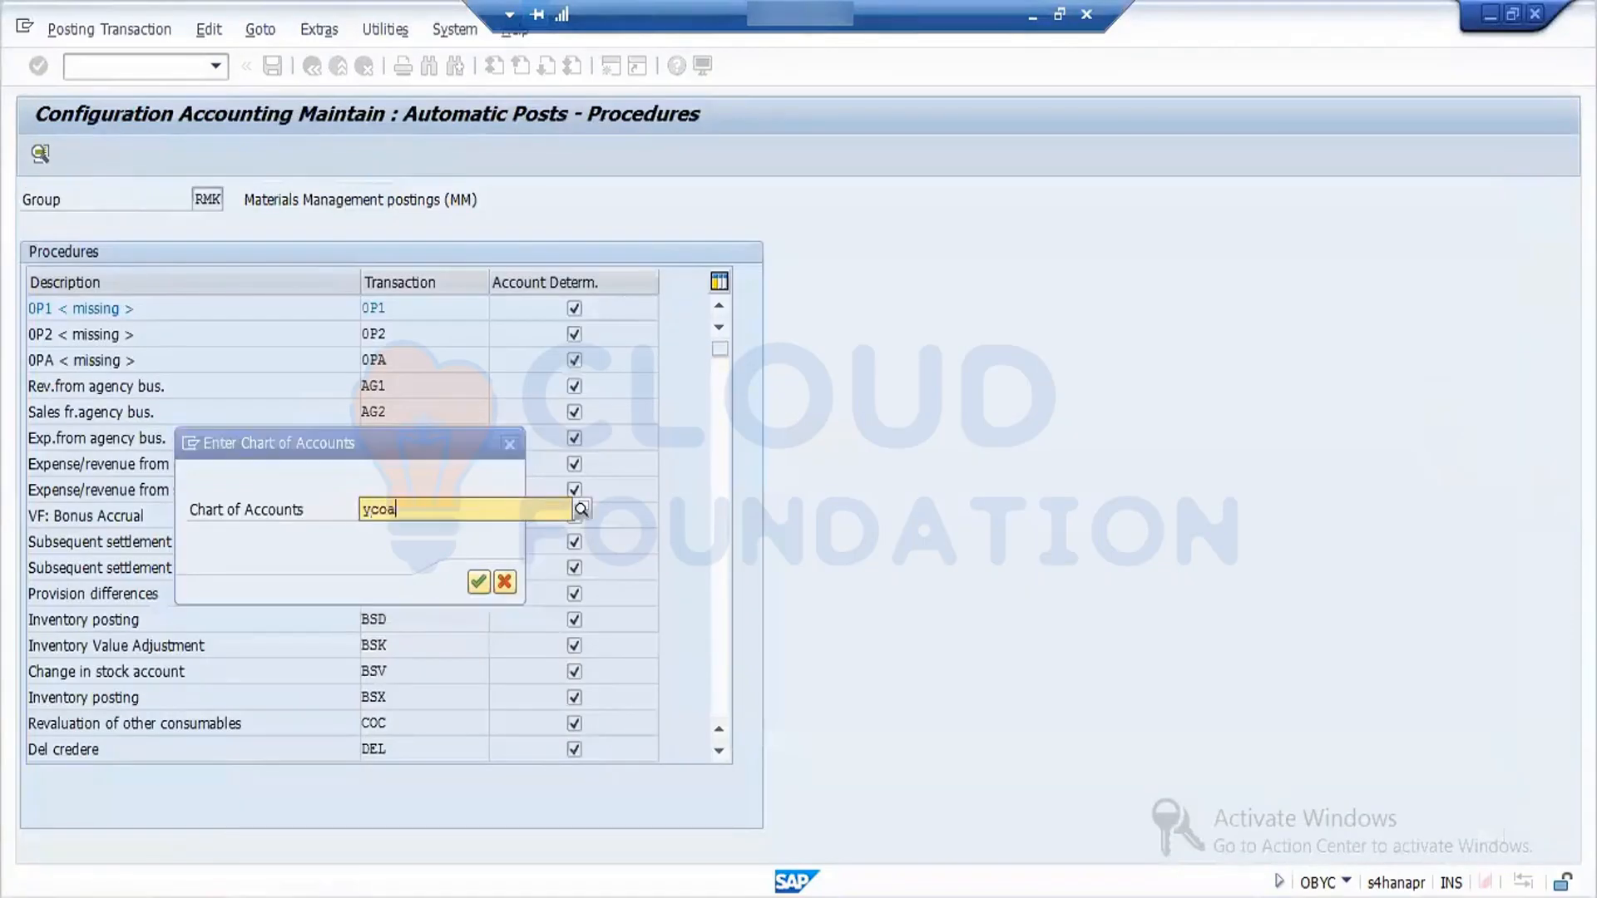
pyautogui.press('Return')
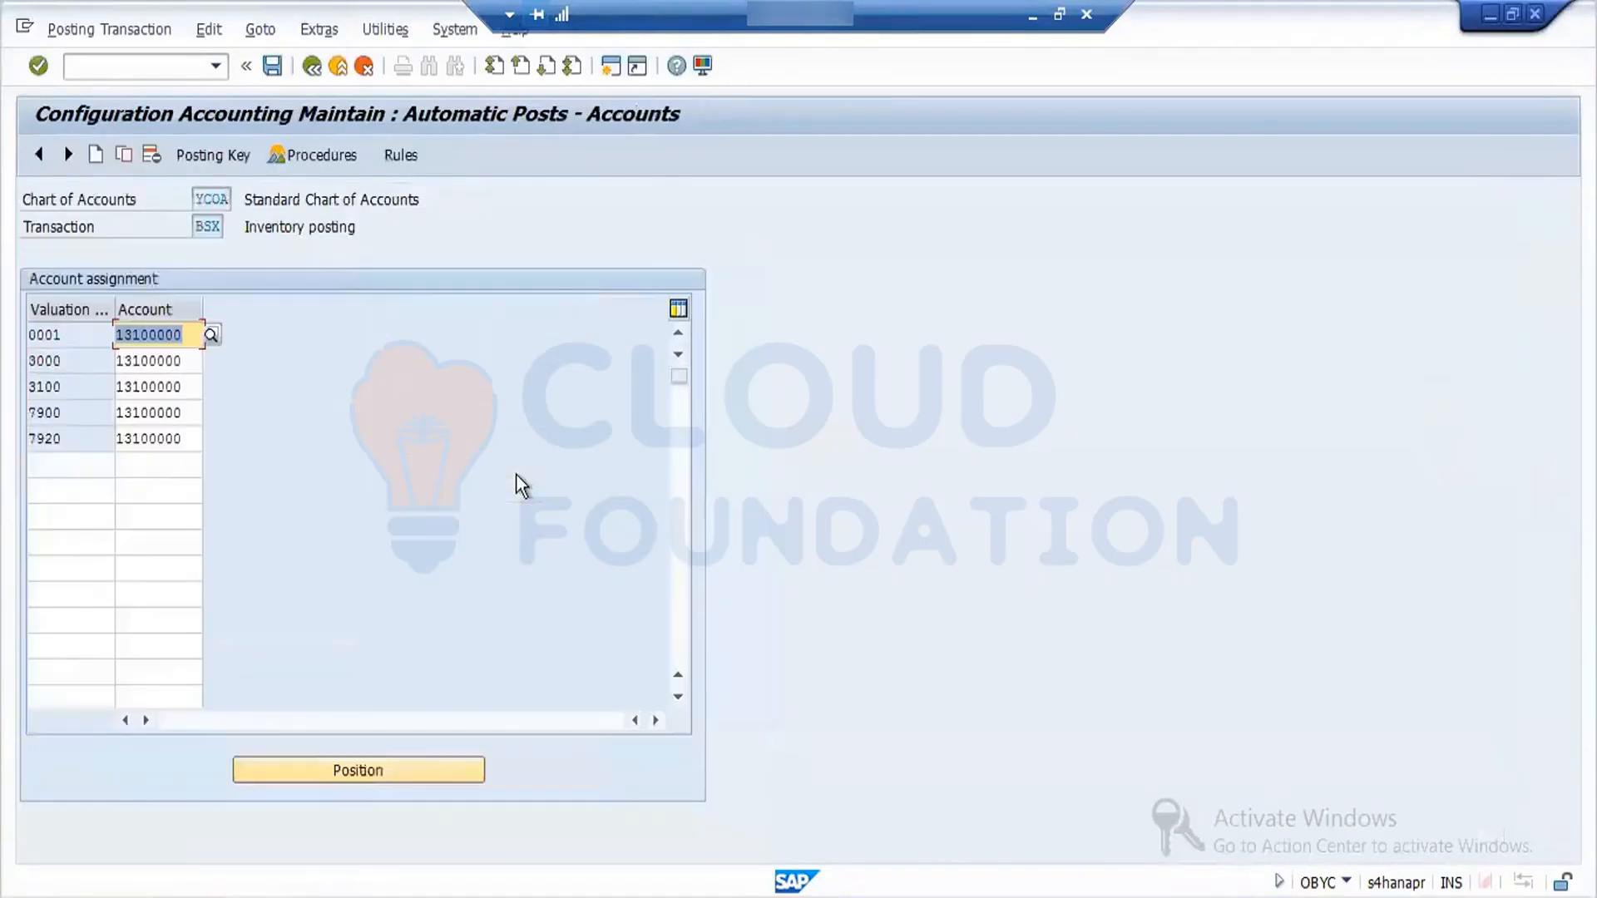
# - Add a BSX account assignment for valuation class 0.0 with G/L account 13100000
pyautogui.click(73, 463)
pyautogui.write('0,')
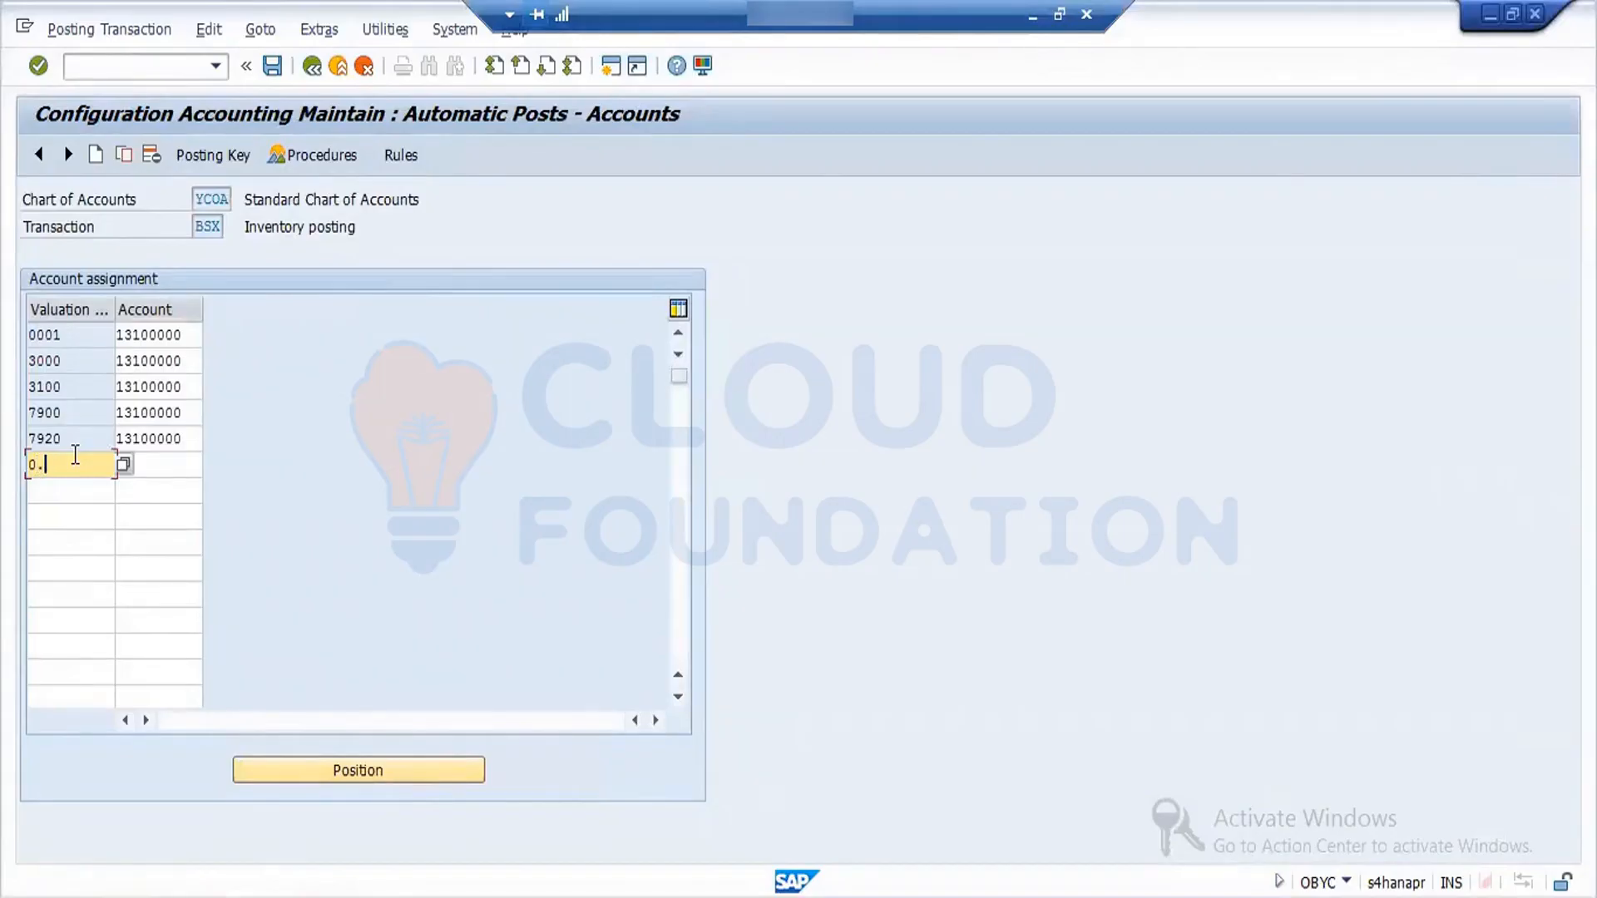
pyautogui.write('0')
pyautogui.click(184, 337)
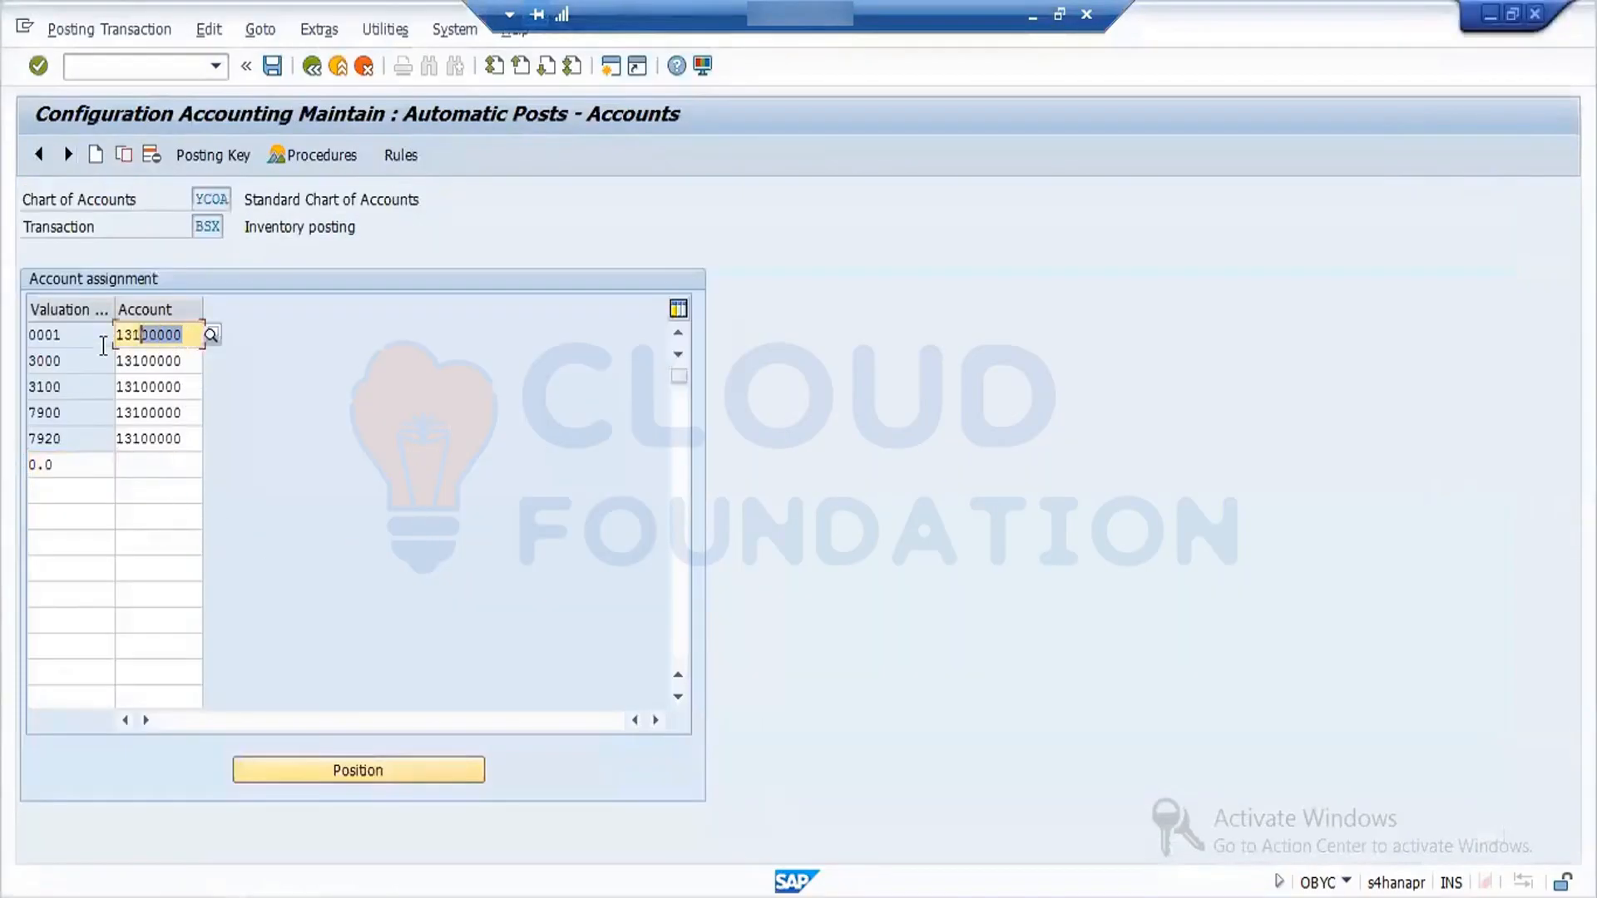
pyautogui.click(136, 466)
pyautogui.write('13100000')
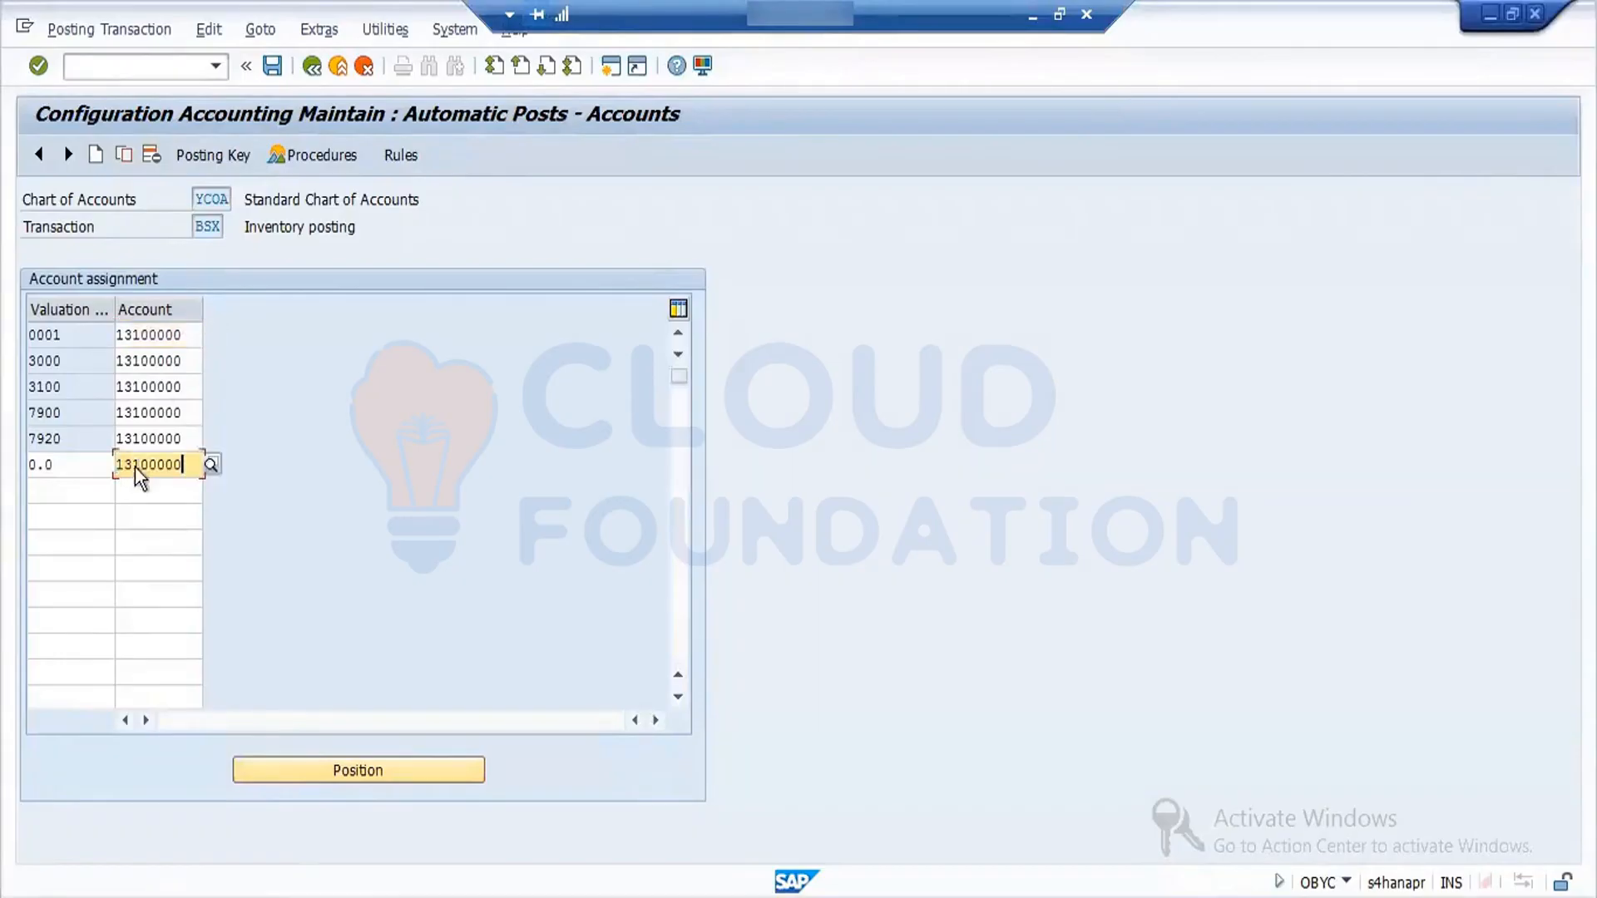
pyautogui.press('Return')
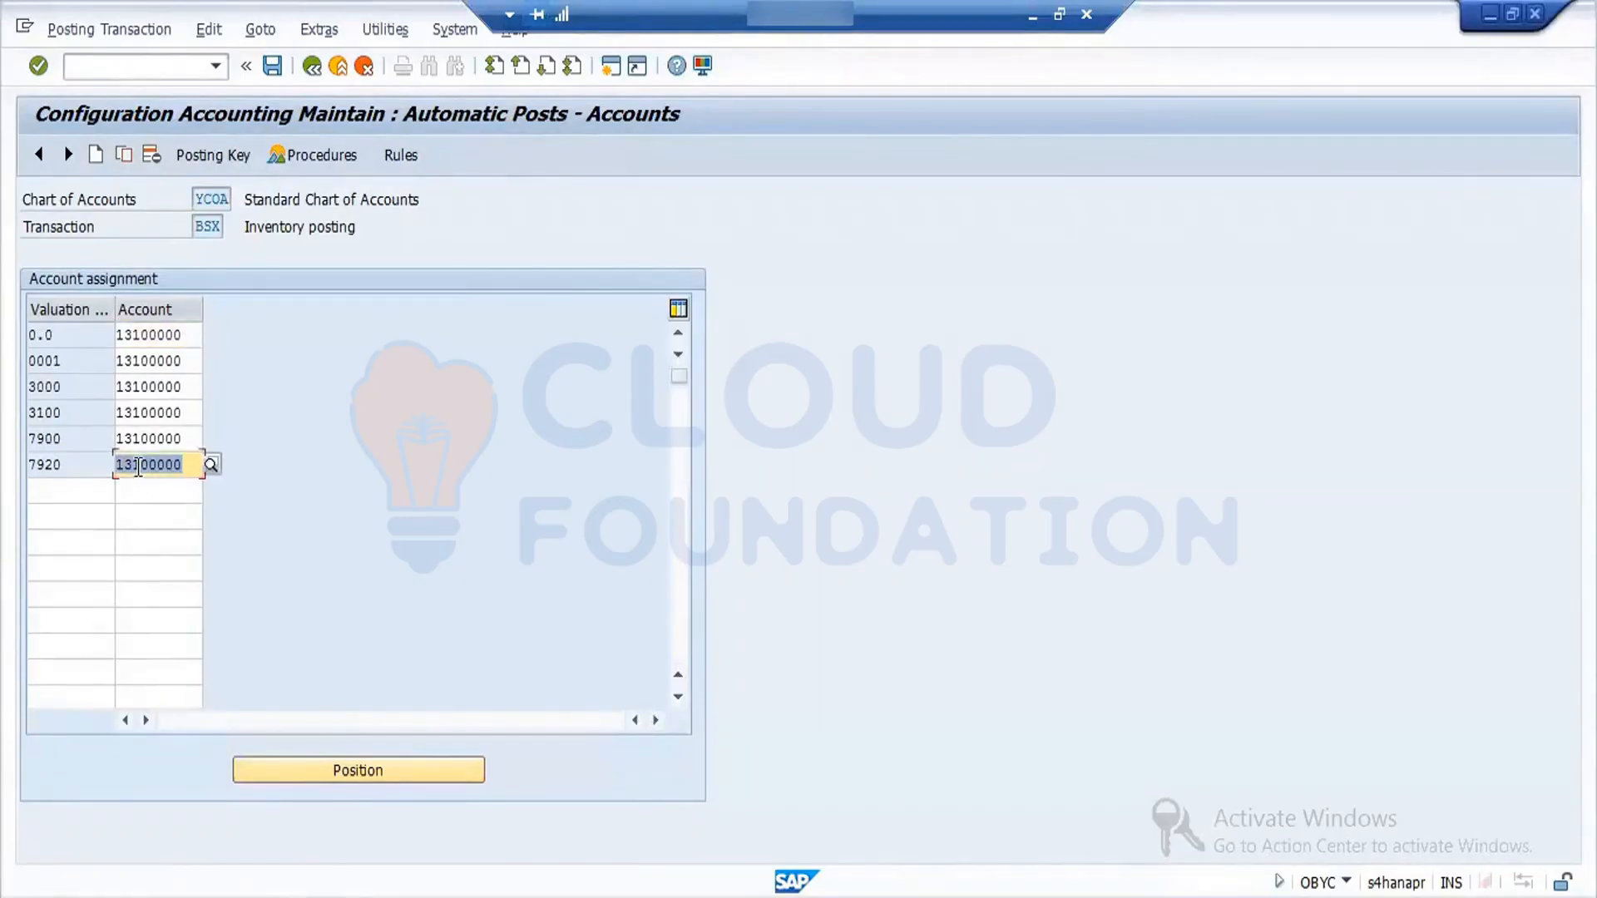
# - Save the BSX account assignment under a new customizing request with the short description "MM:OBYC Config"
pyautogui.click(272, 67)
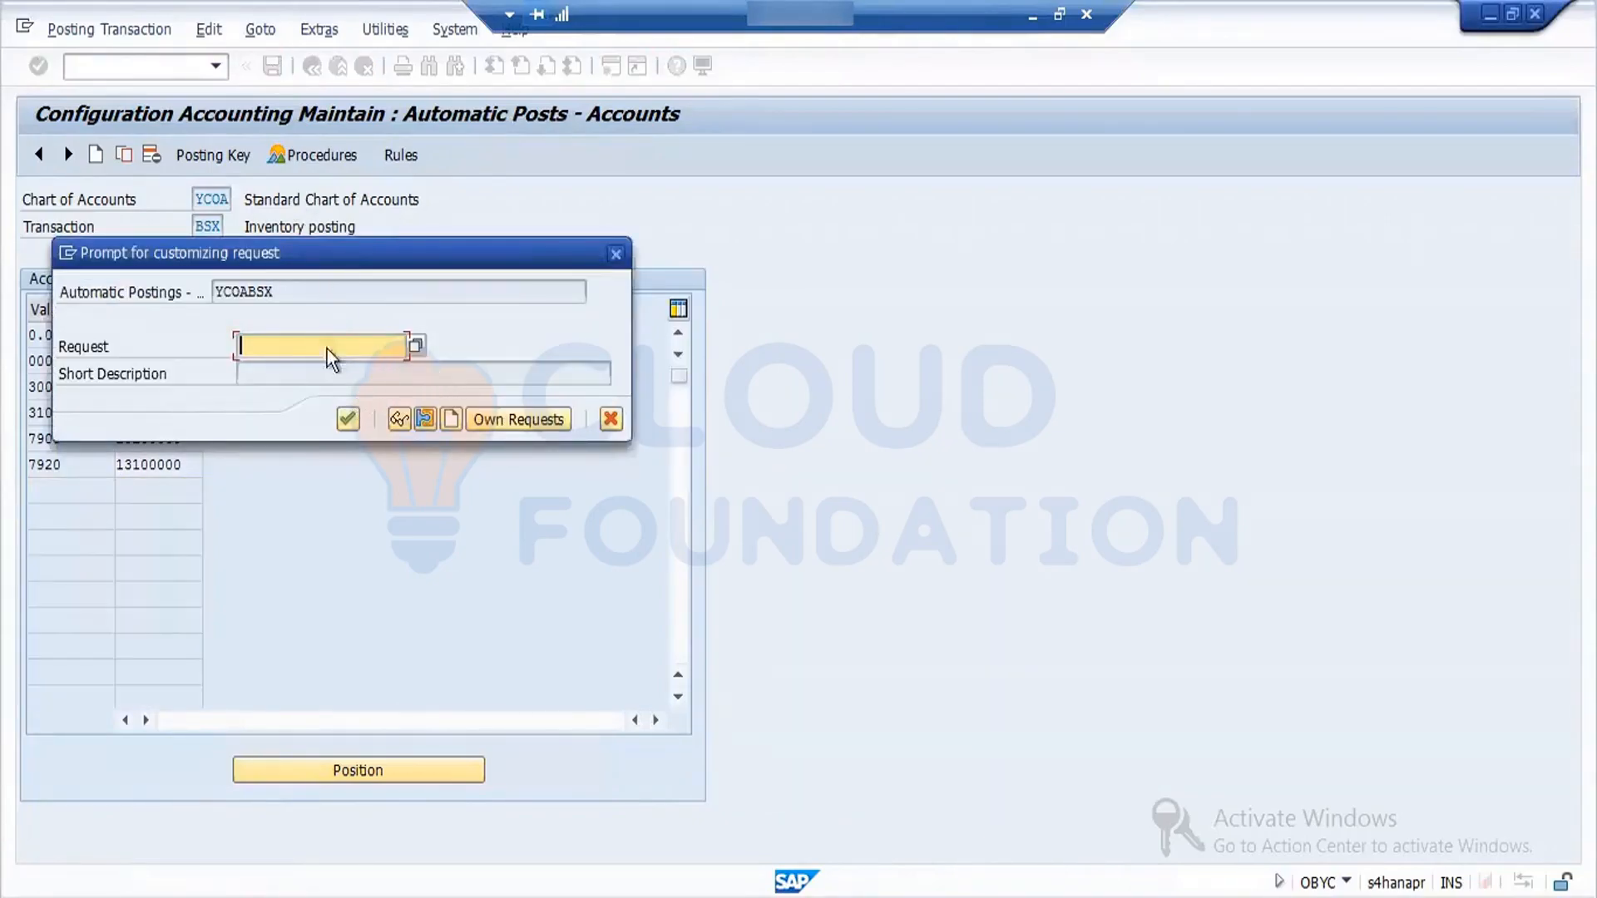
pyautogui.click(450, 419)
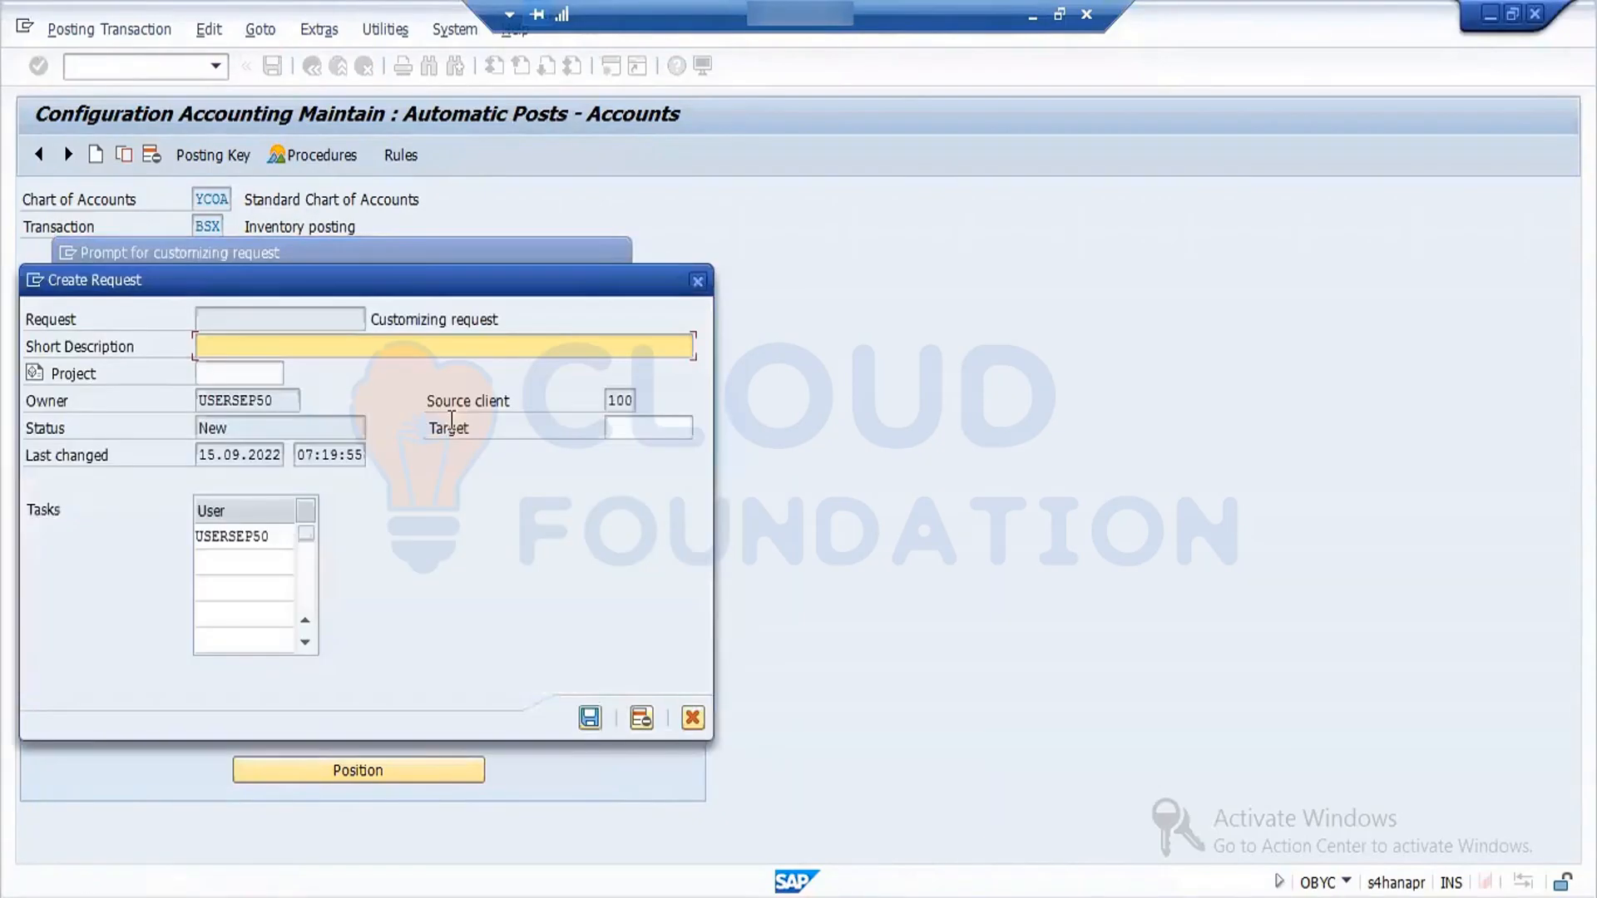
pyautogui.write('MM:OBYC')
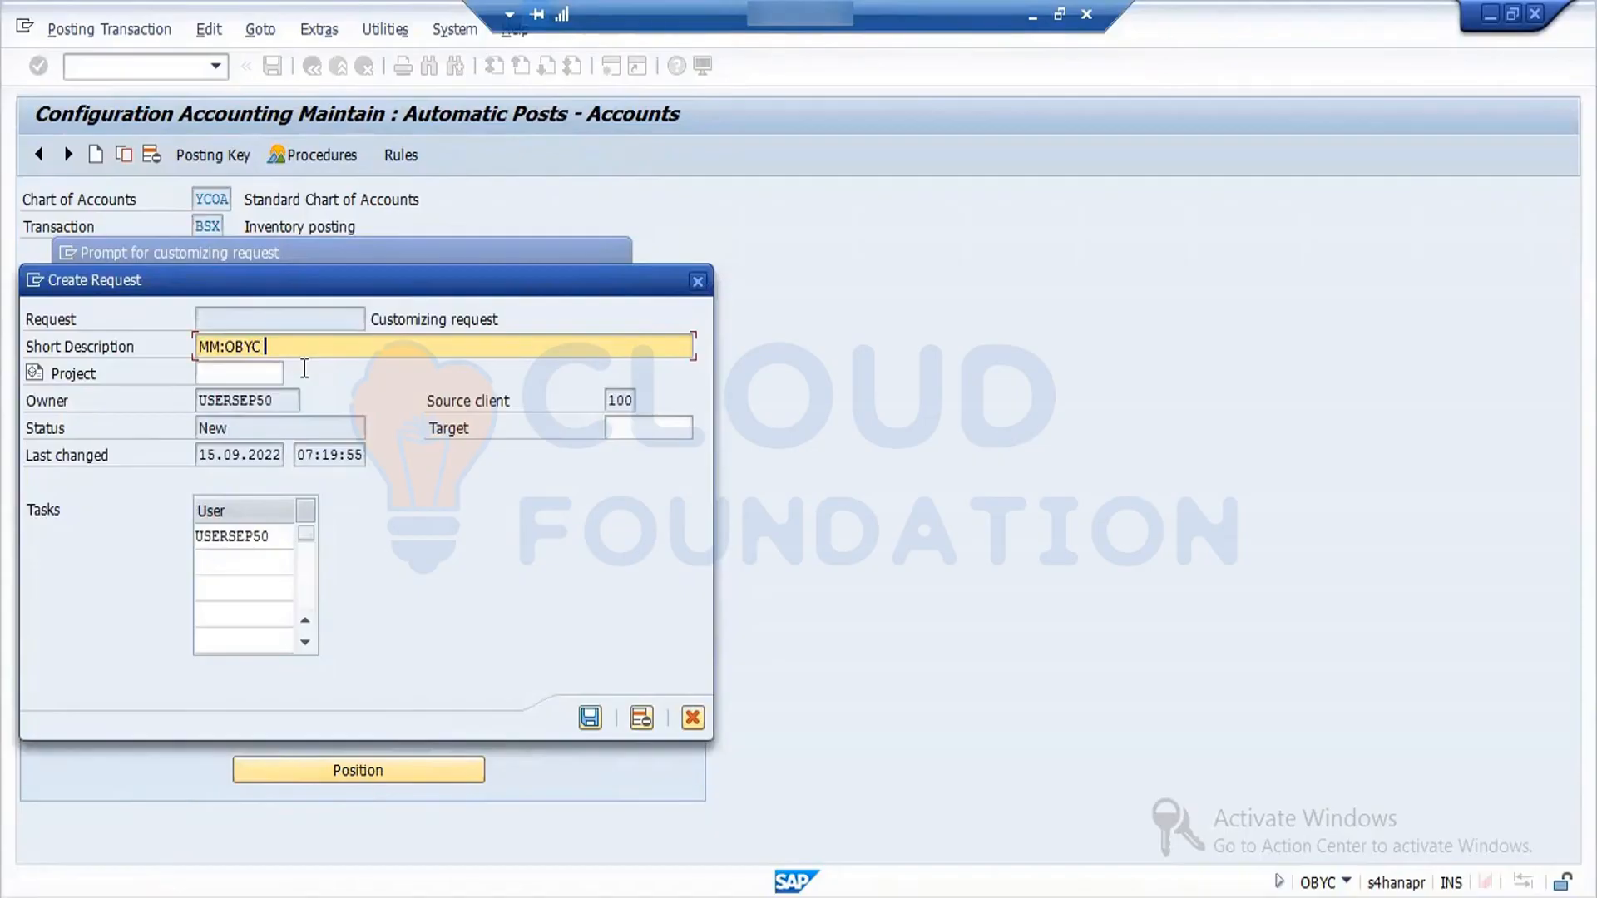
pyautogui.write(' Config')
pyautogui.click(590, 716)
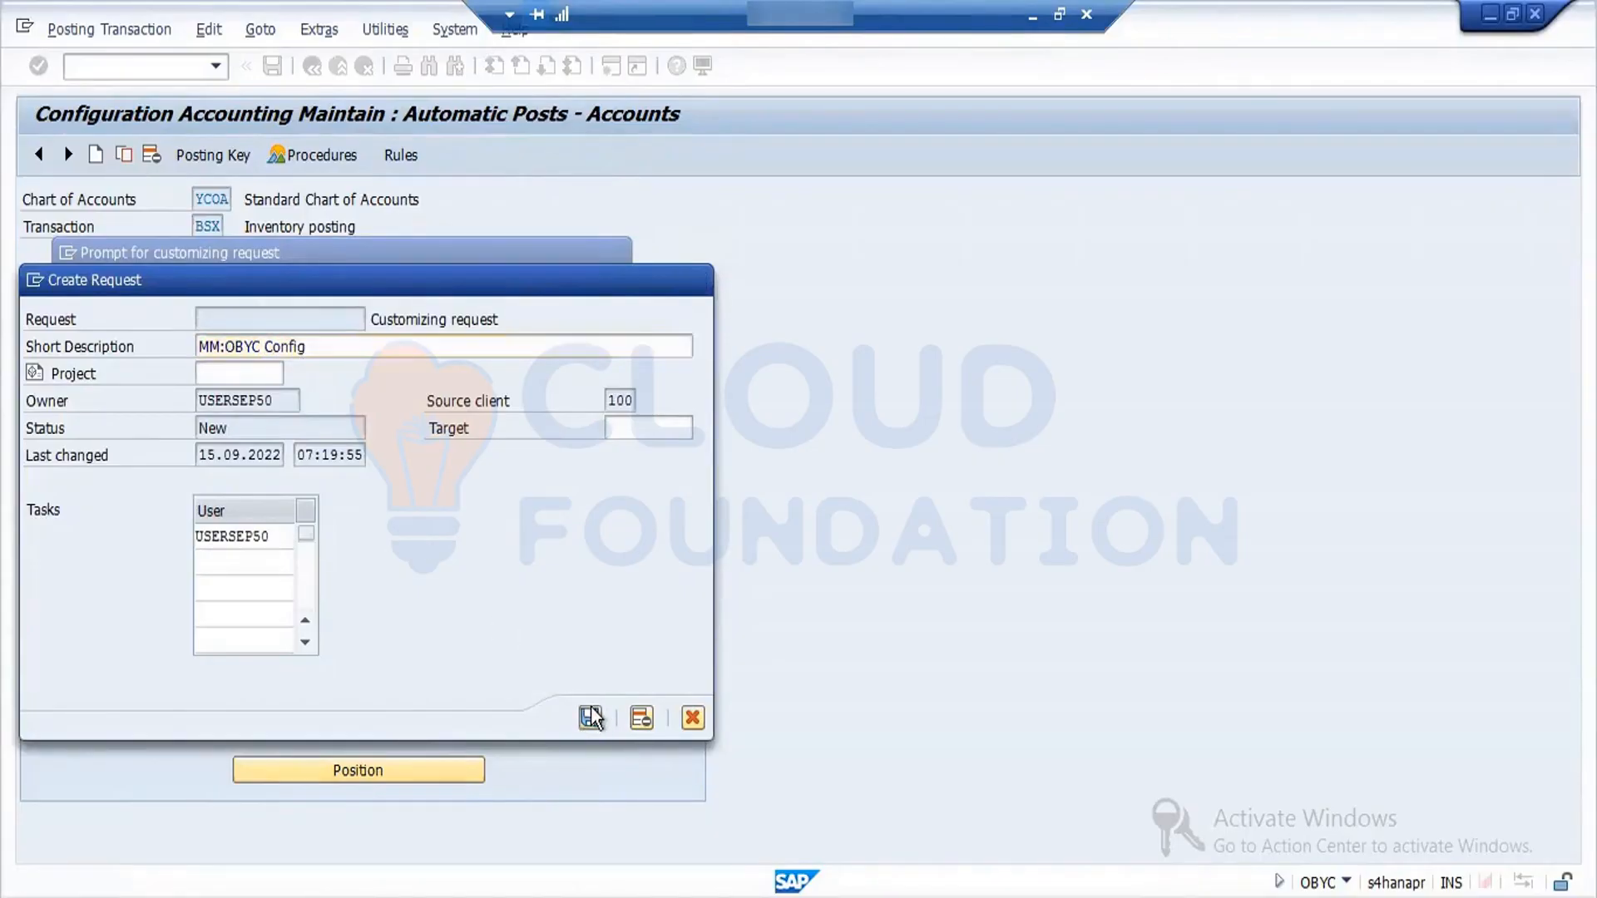
pyautogui.click(350, 419)
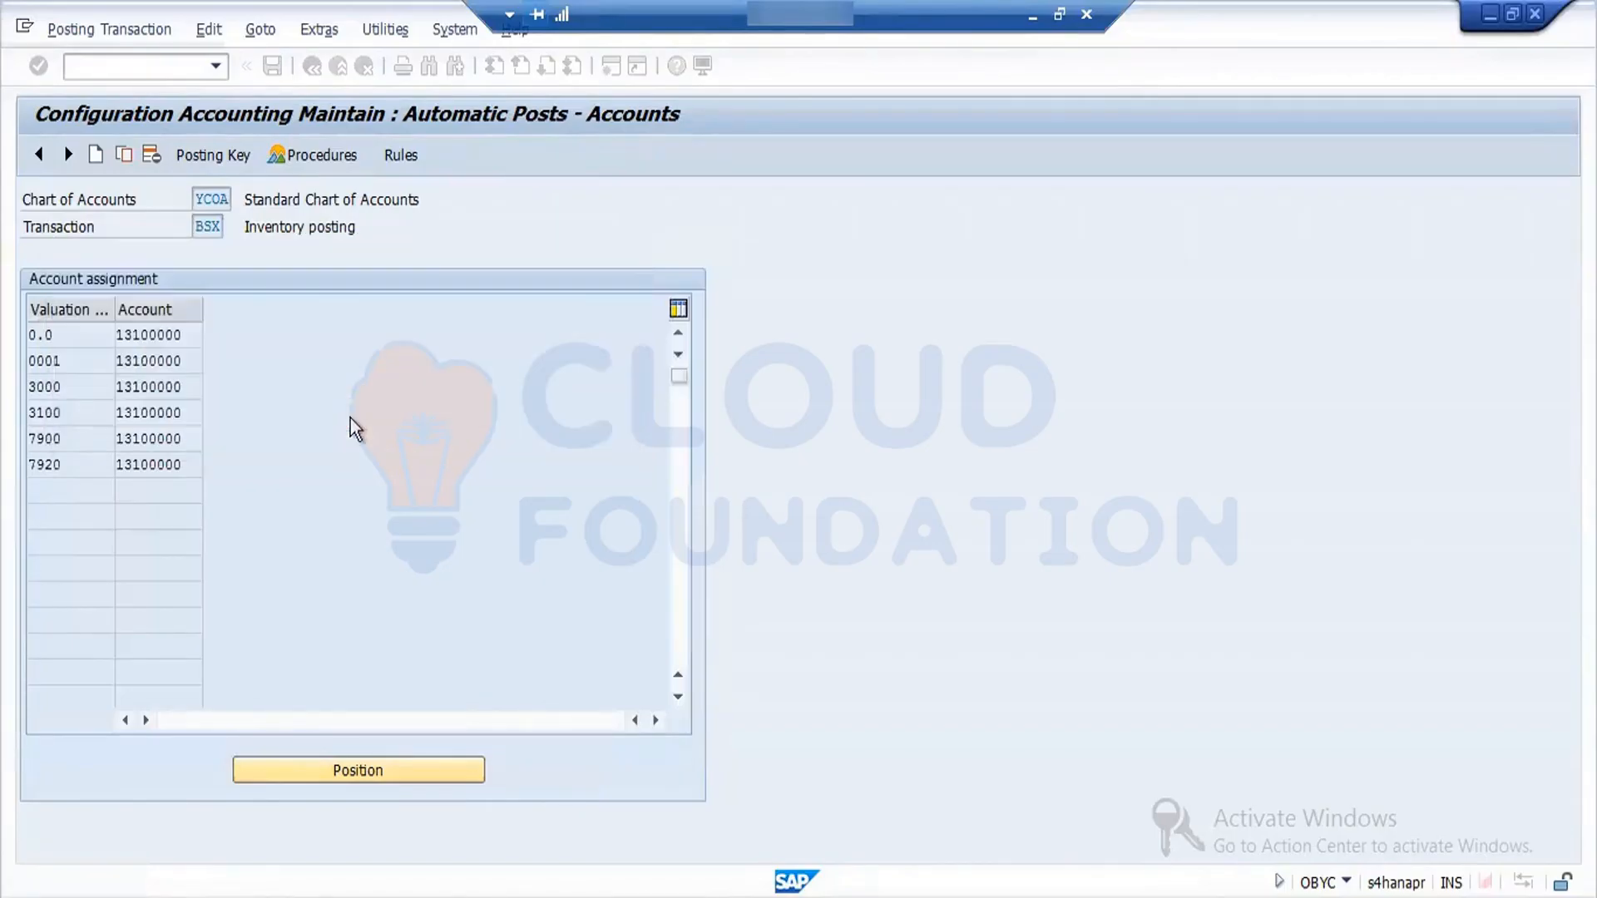
# - Return to the goods receipt, close its error log, check the document again and try to post it
pyautogui.click(656, 545)
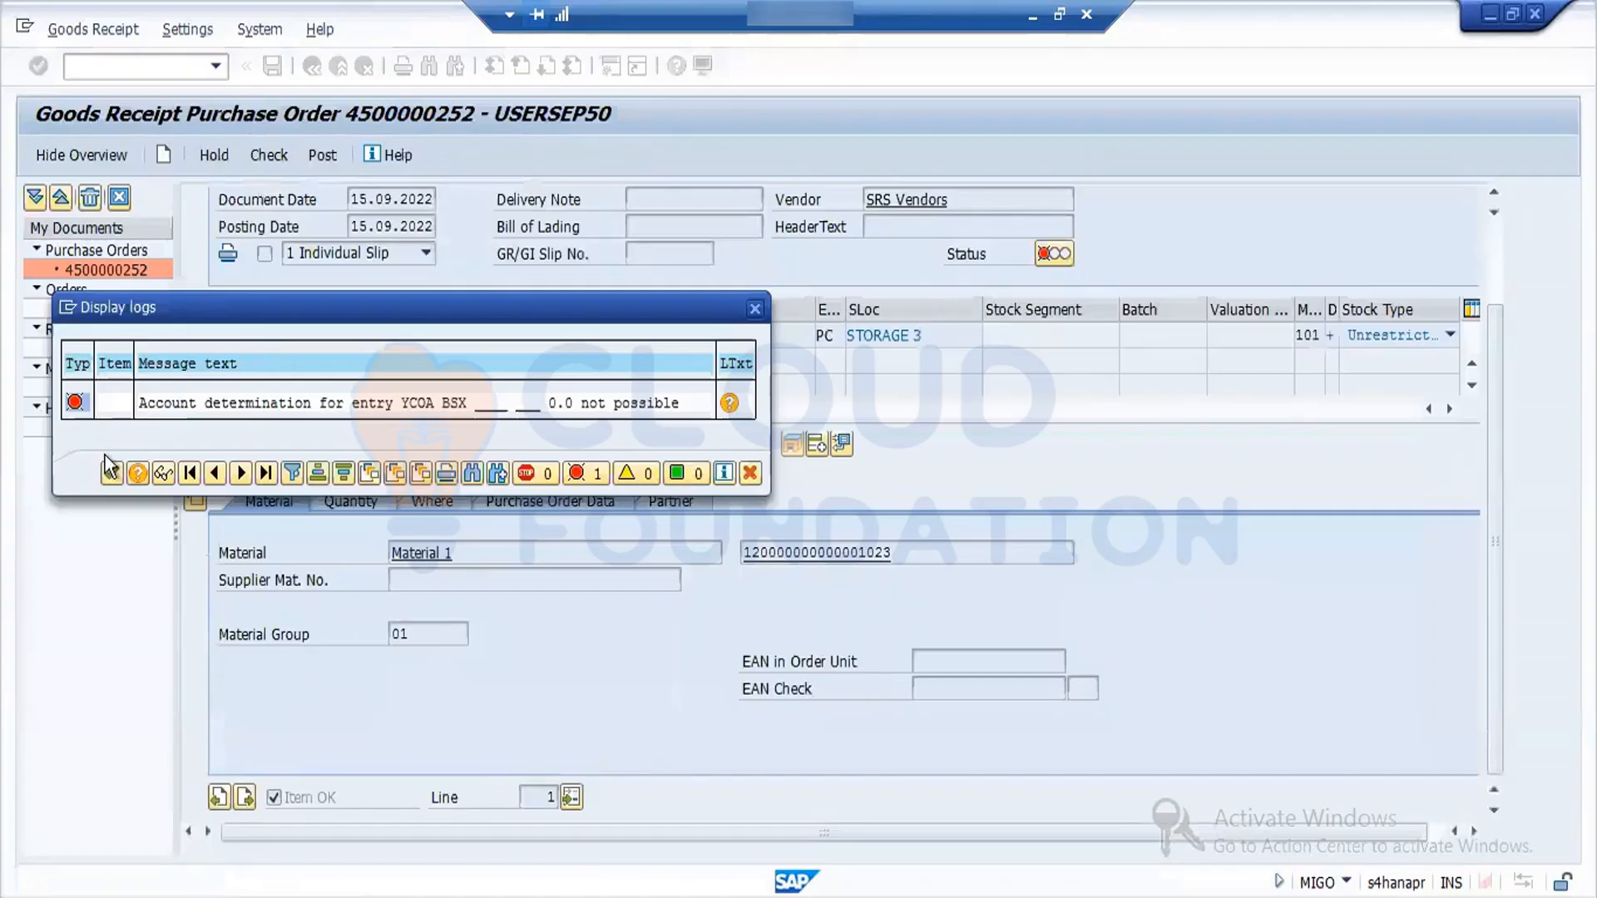
pyautogui.click(110, 473)
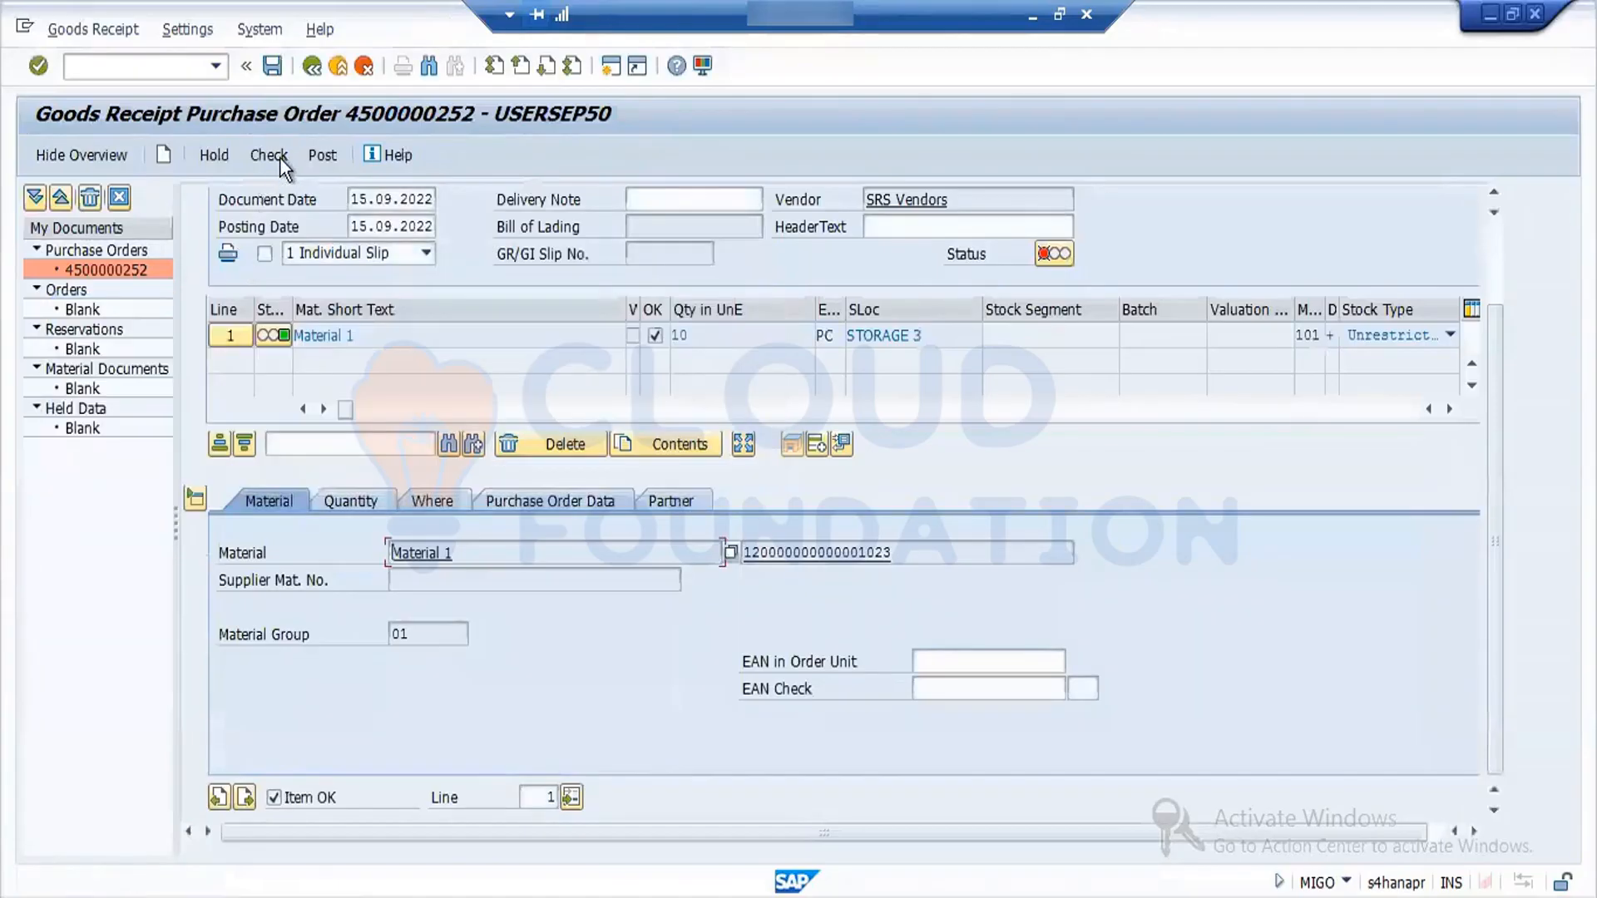
pyautogui.click(276, 158)
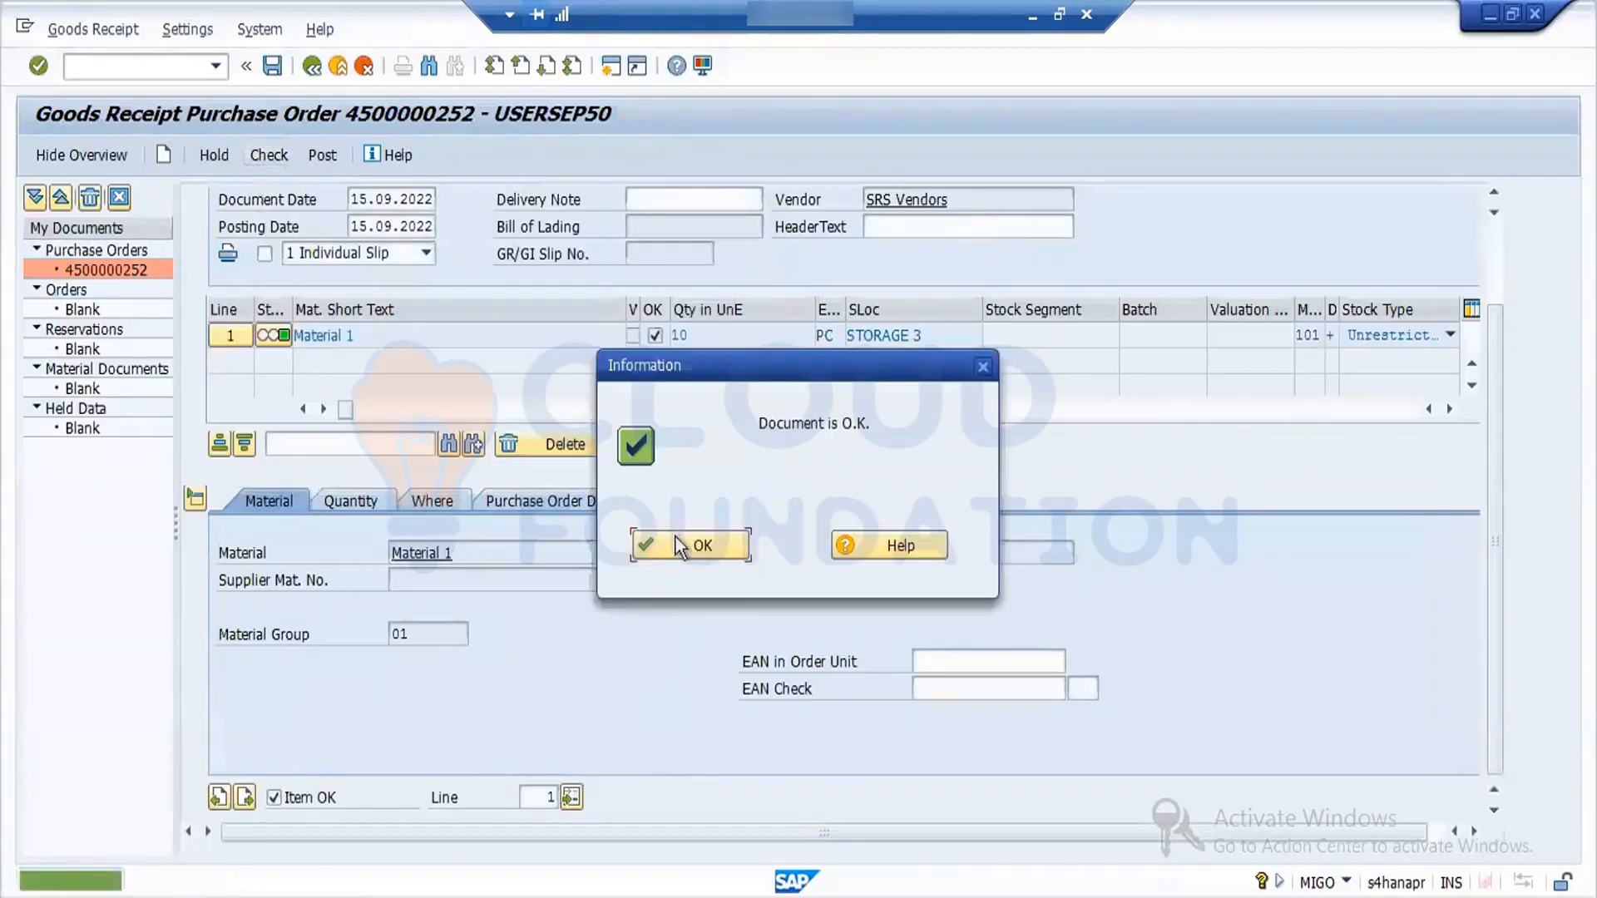
pyautogui.click(701, 546)
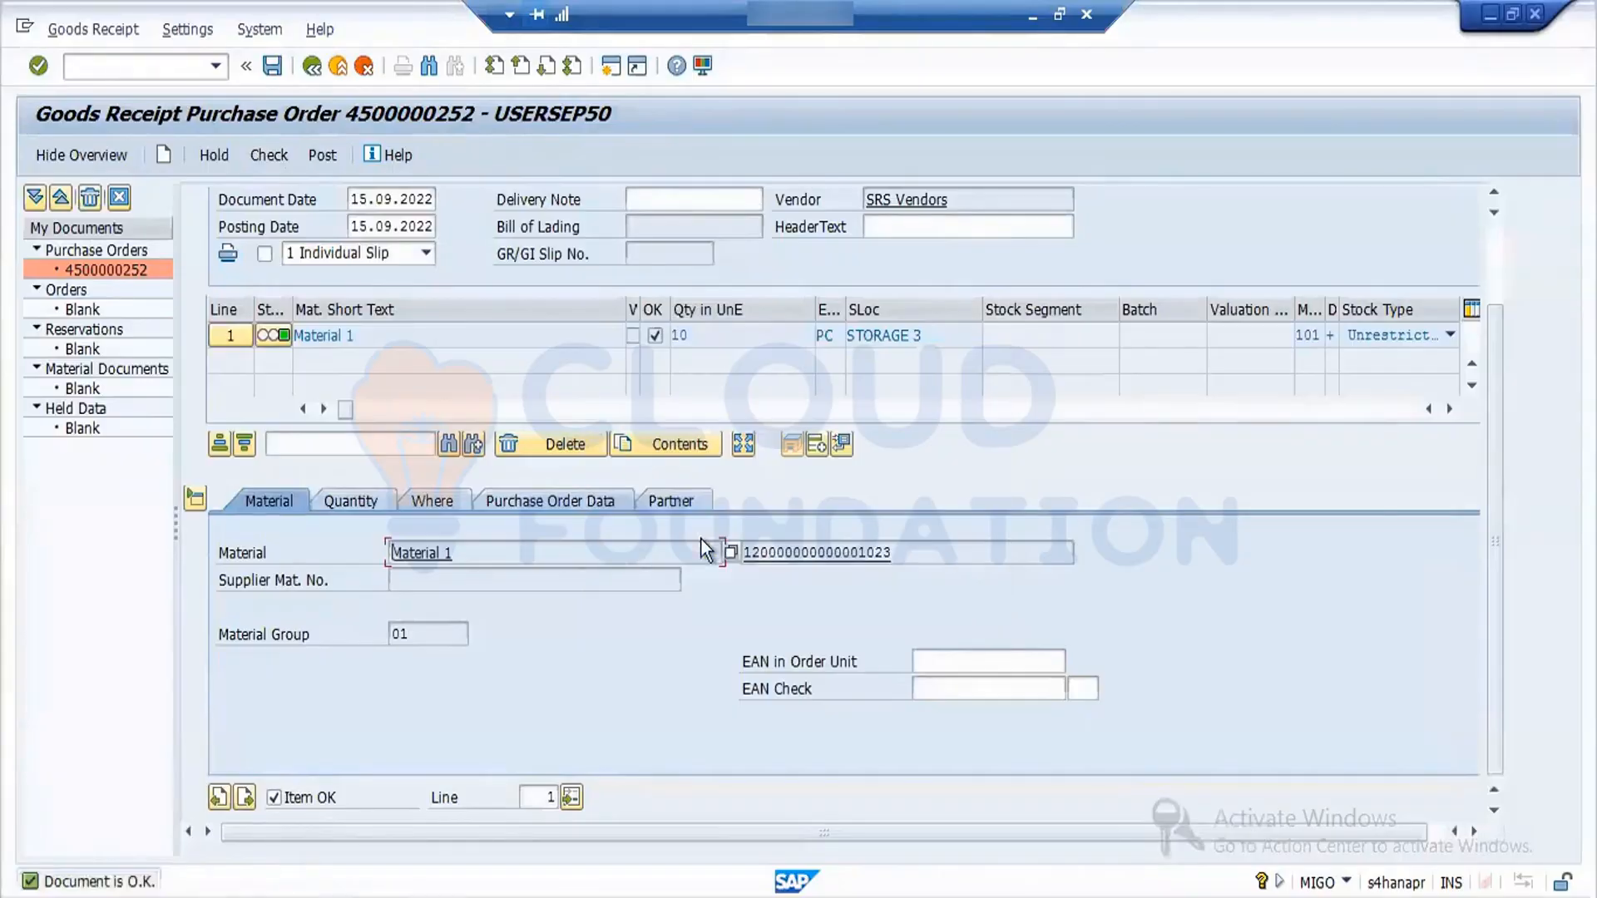
pyautogui.click(313, 157)
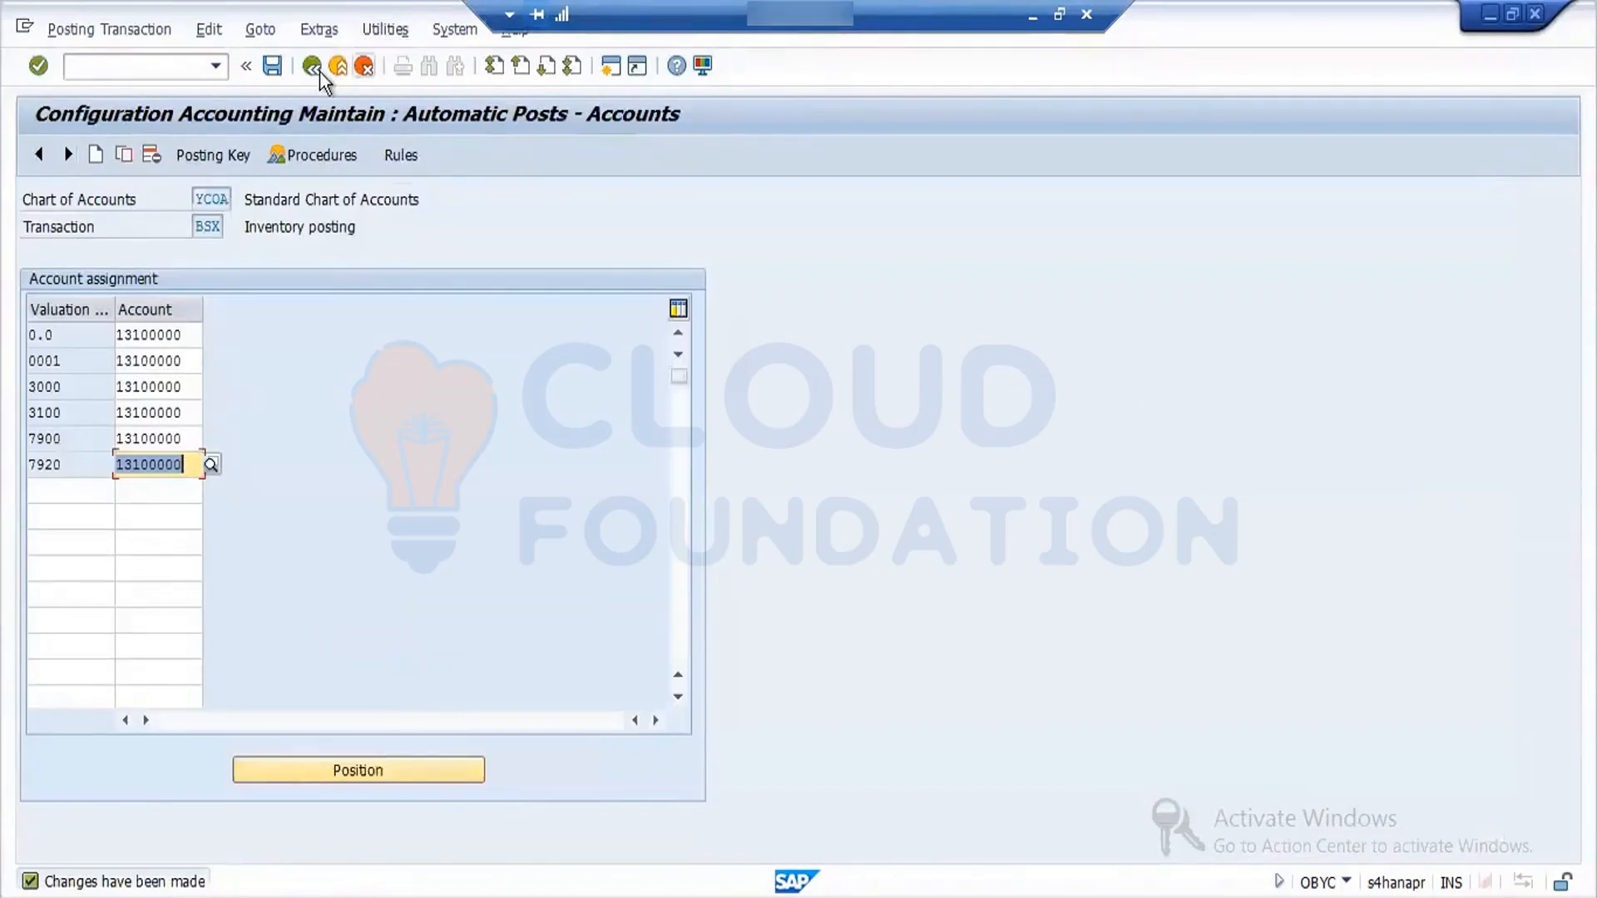
# - Return to the OBYC procedures list and open the GR/IR clearing account procedure WRX
pyautogui.click(314, 67)
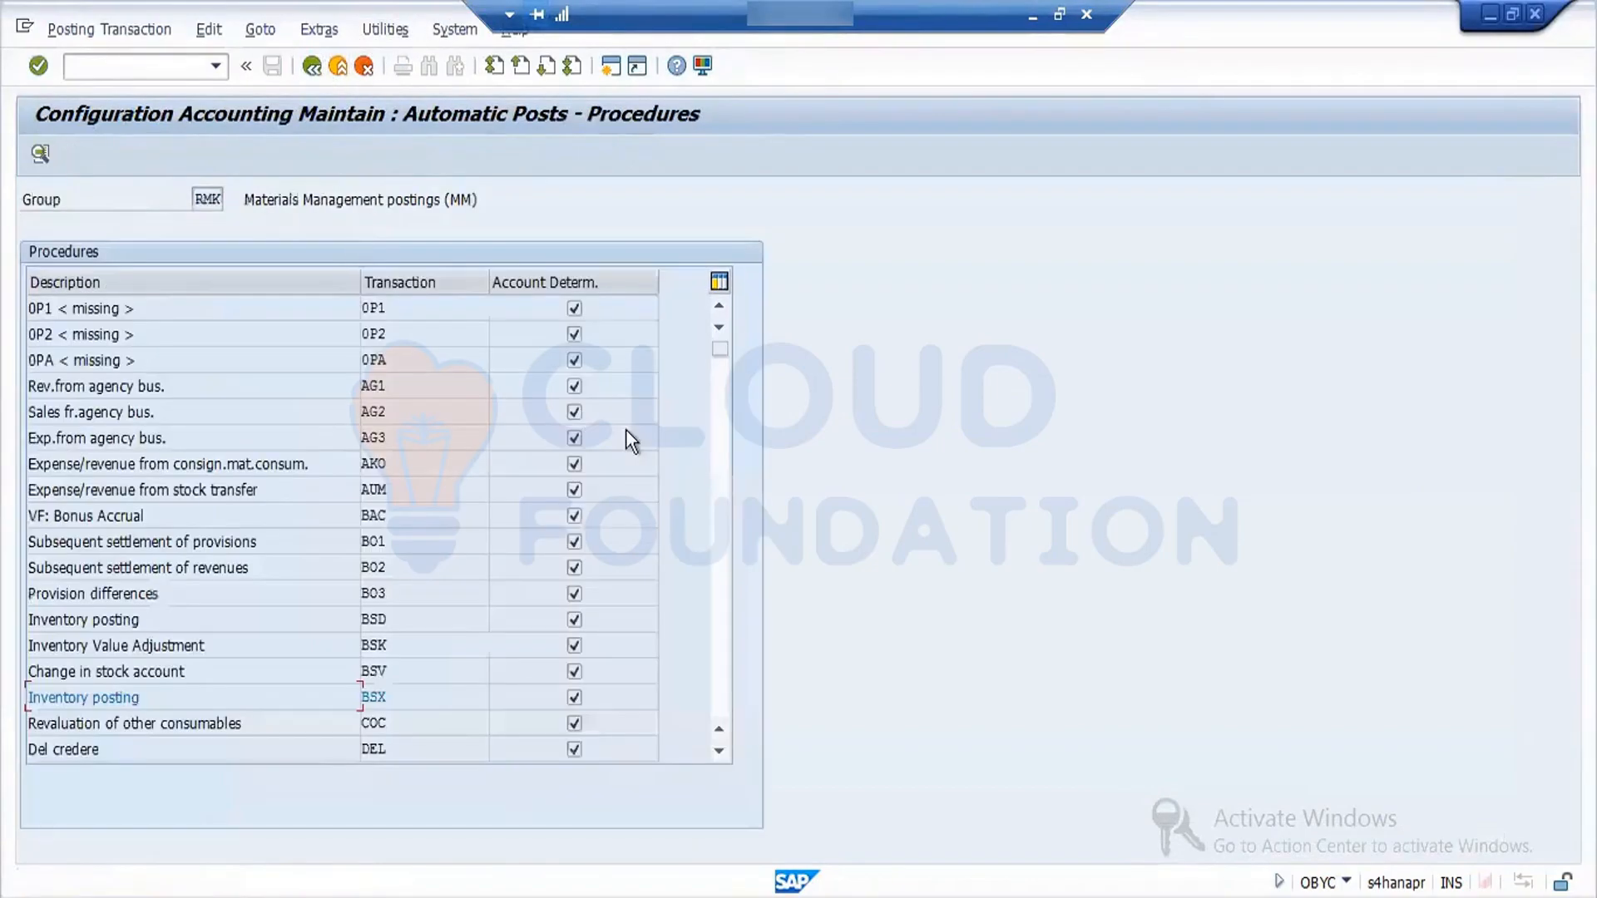
pyautogui.moveTo(716, 352); pyautogui.dragTo(720, 665)
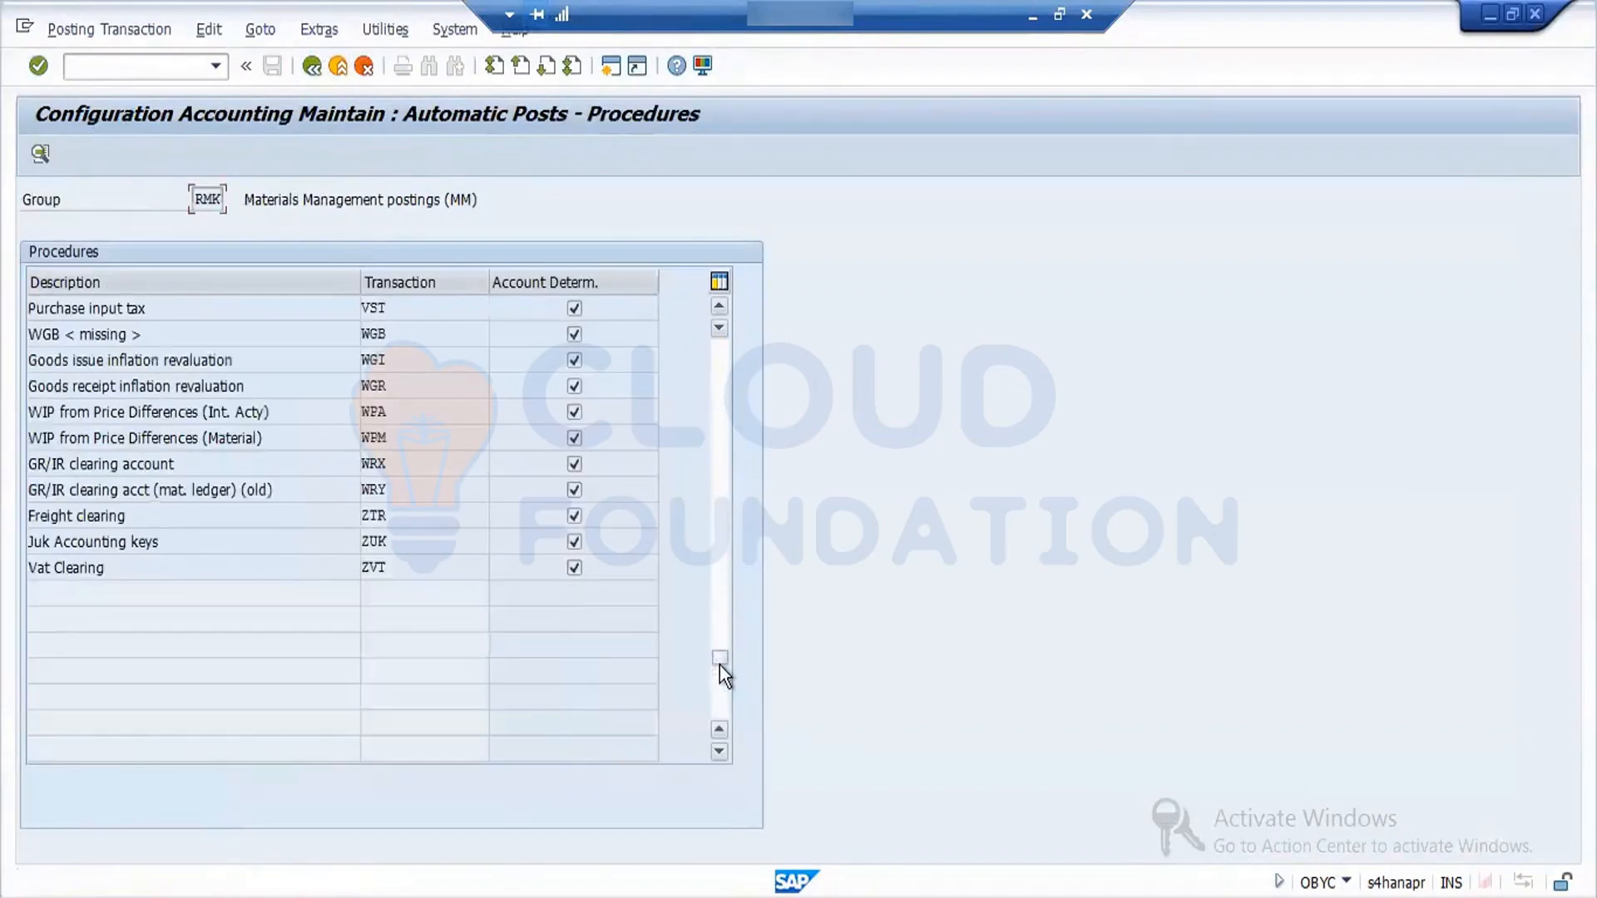
pyautogui.doubleClick(386, 466)
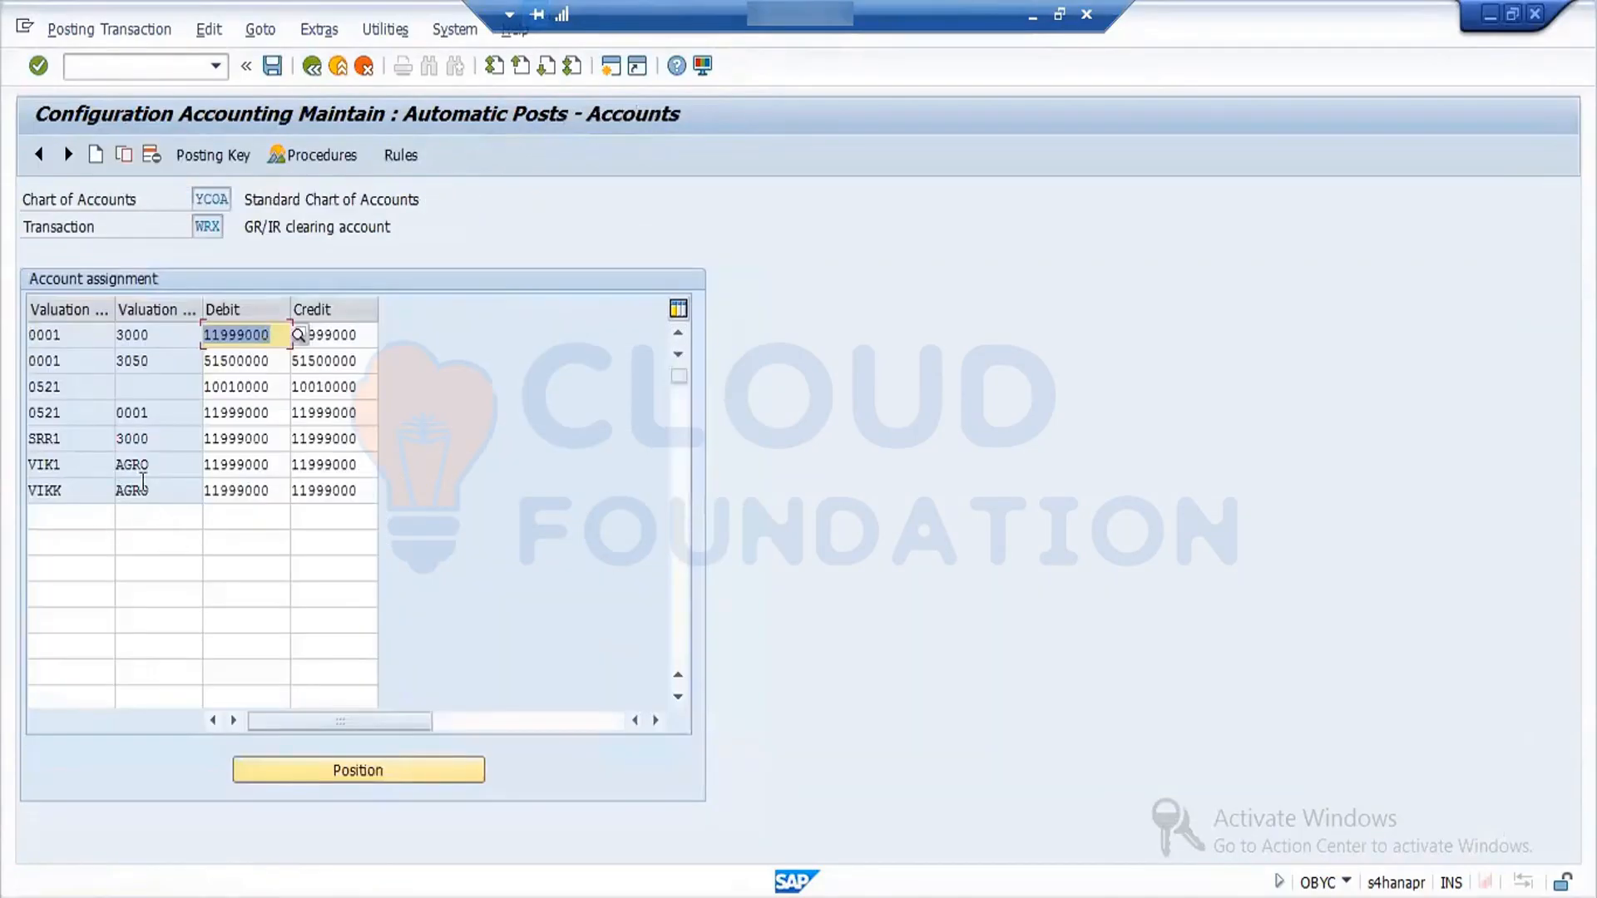
# - Start a new WRX account assignment row with valuation modifier 0001 and valuation class 0.0
pyautogui.click(68, 335)
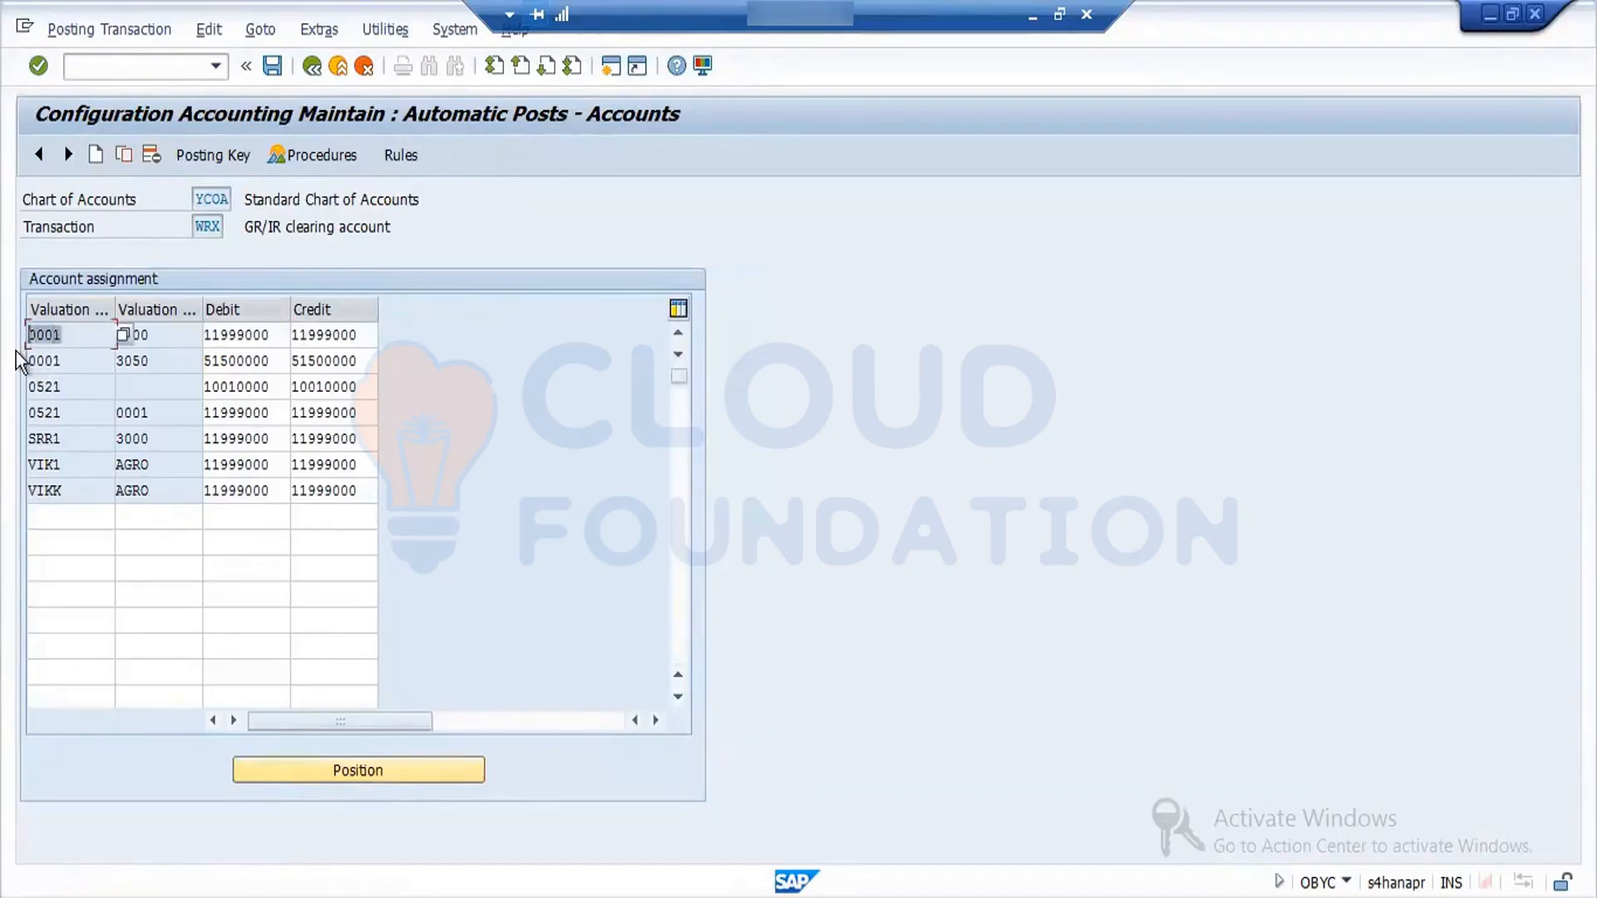
pyautogui.click(73, 520)
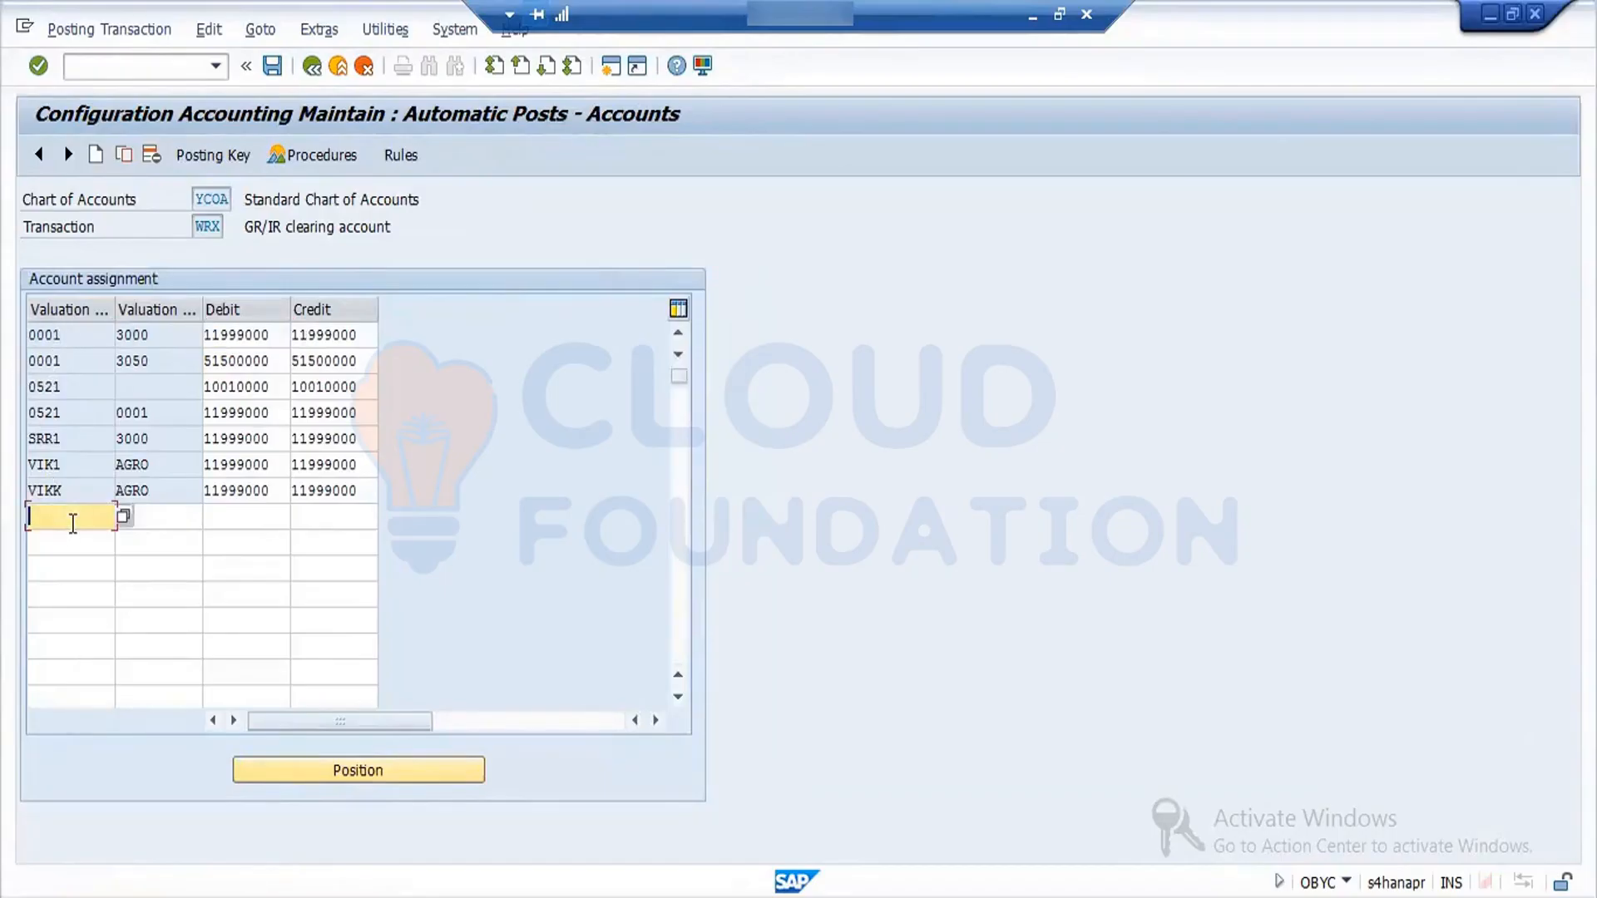
pyautogui.write('0001')
pyautogui.click(157, 518)
pyautogui.write('0.0')
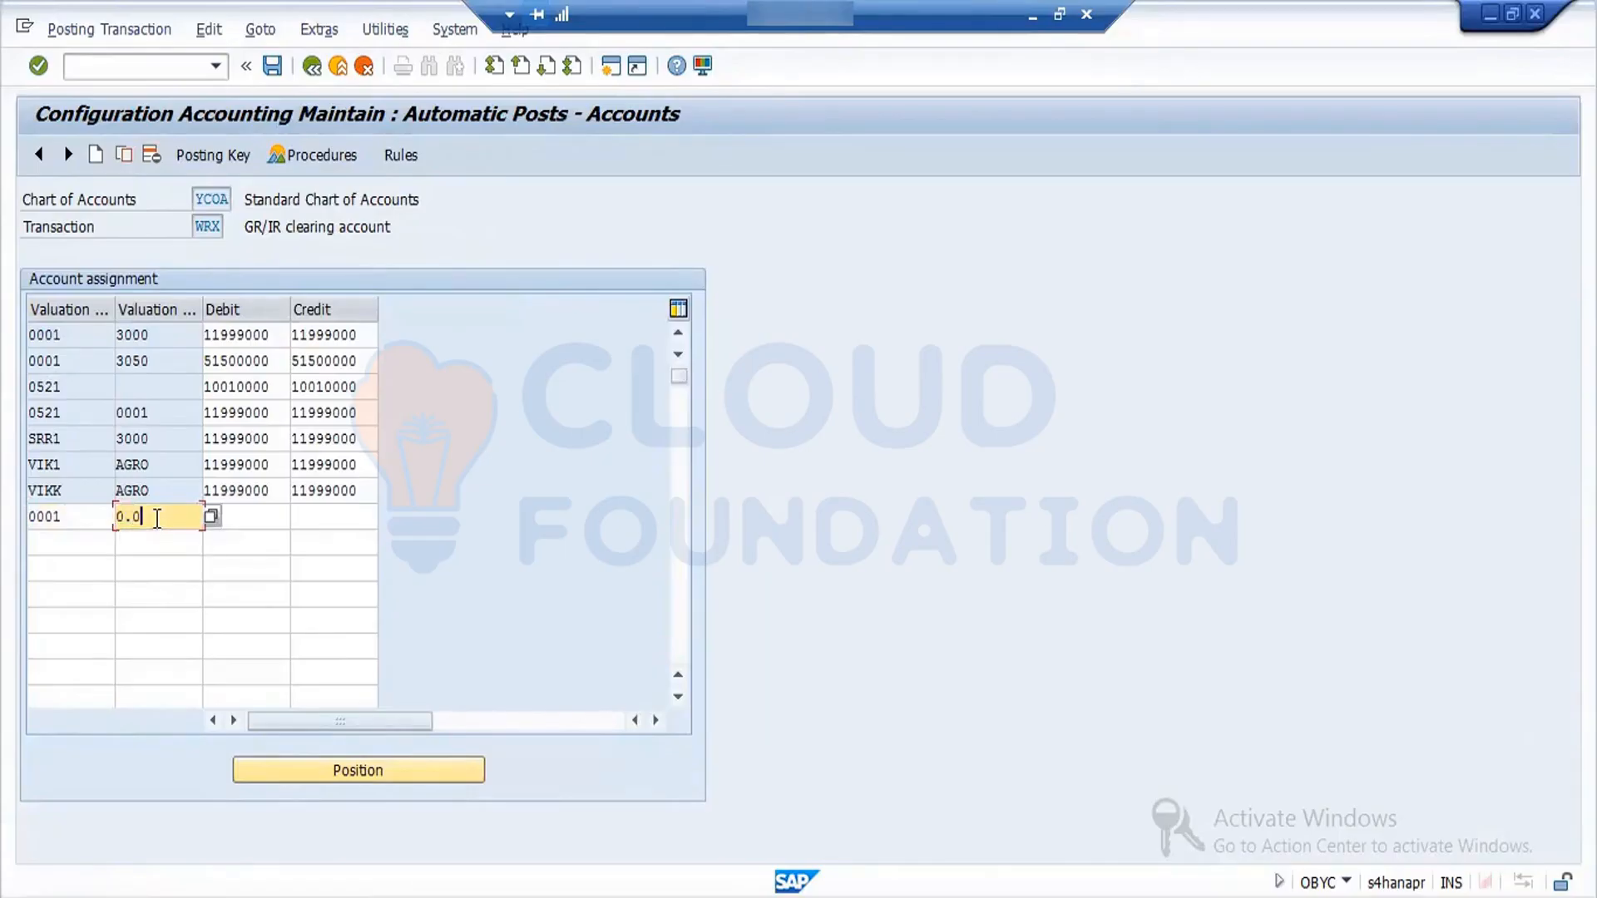
pyautogui.press('Tab')
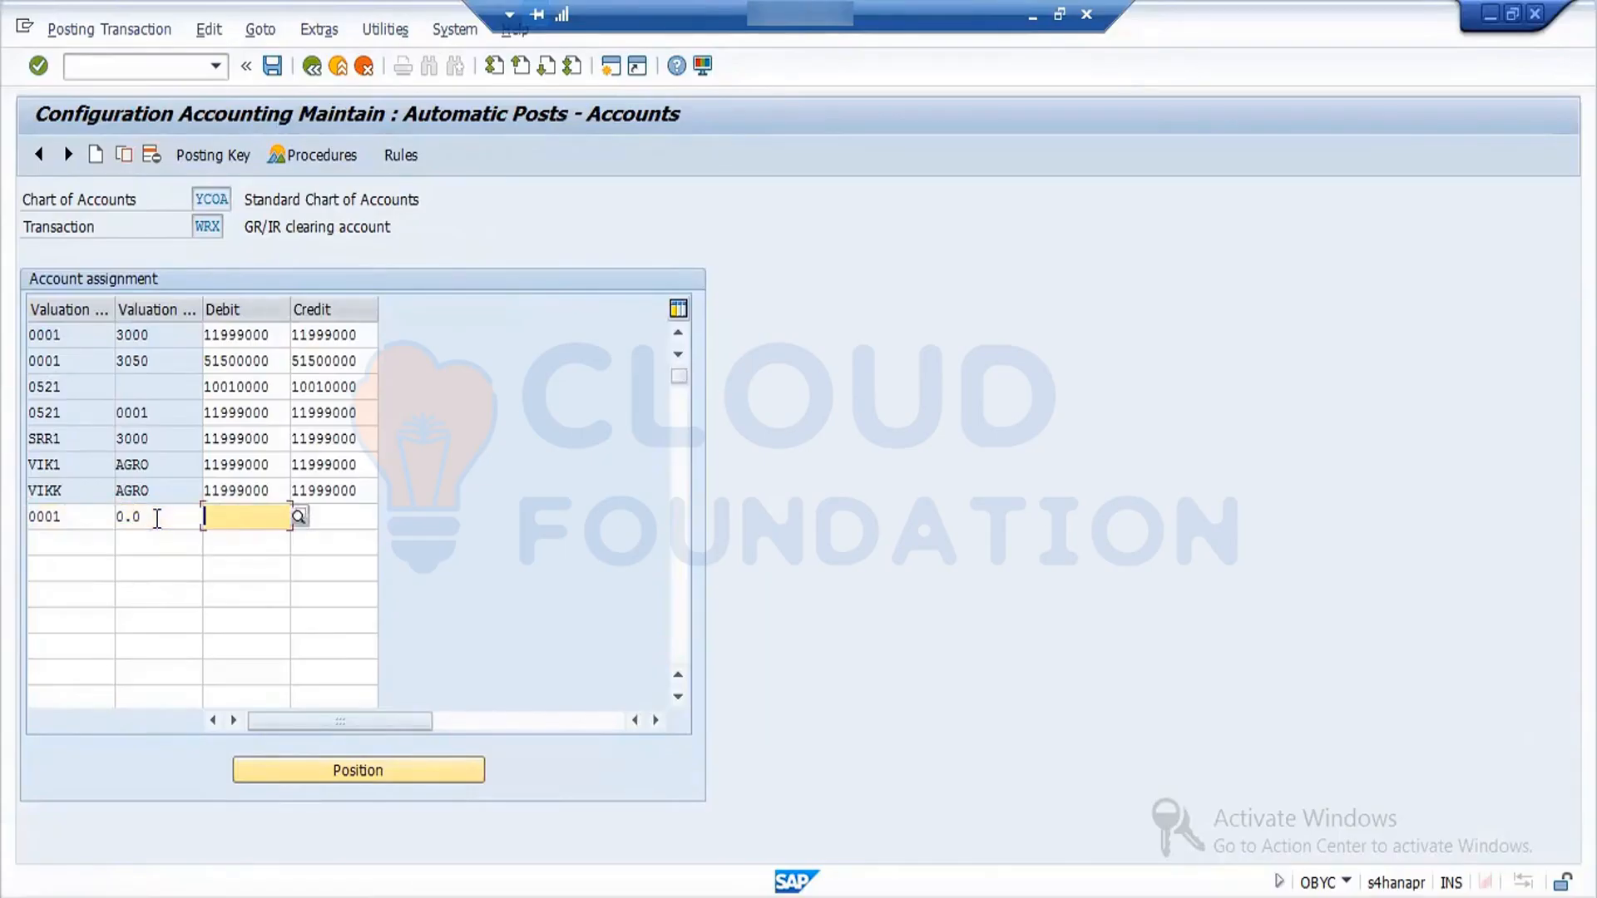
# - Set both the debit and credit G/L accounts of the new 0001 / 0.0 row to 11999000
pyautogui.click(277, 337)
pyautogui.hotkey('ctrl', 'c')
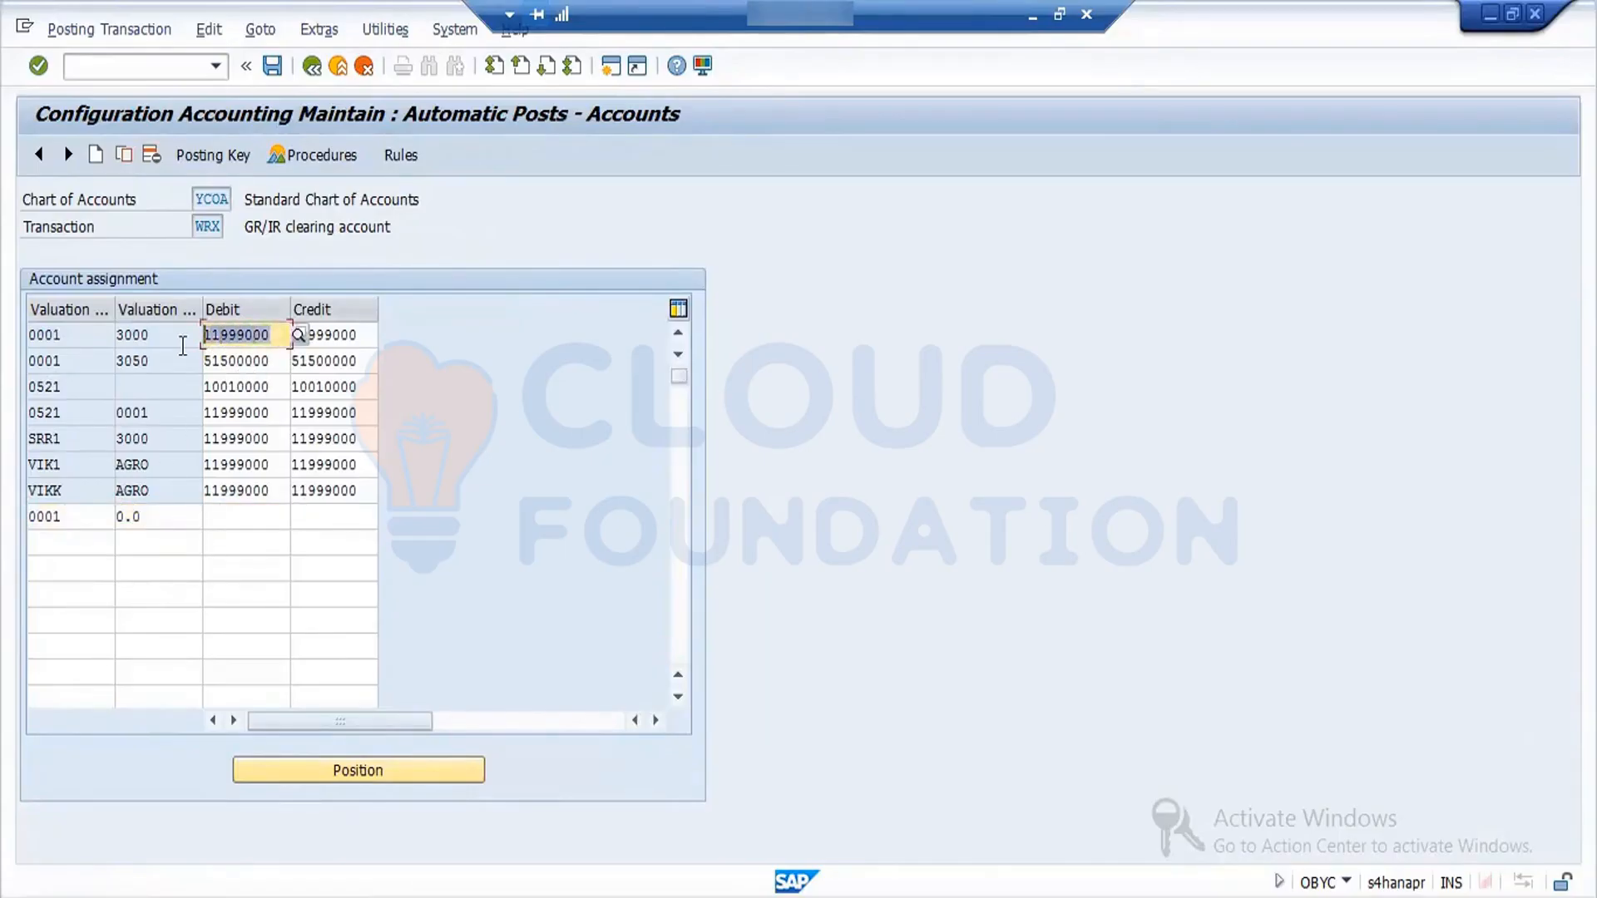
pyautogui.click(250, 516)
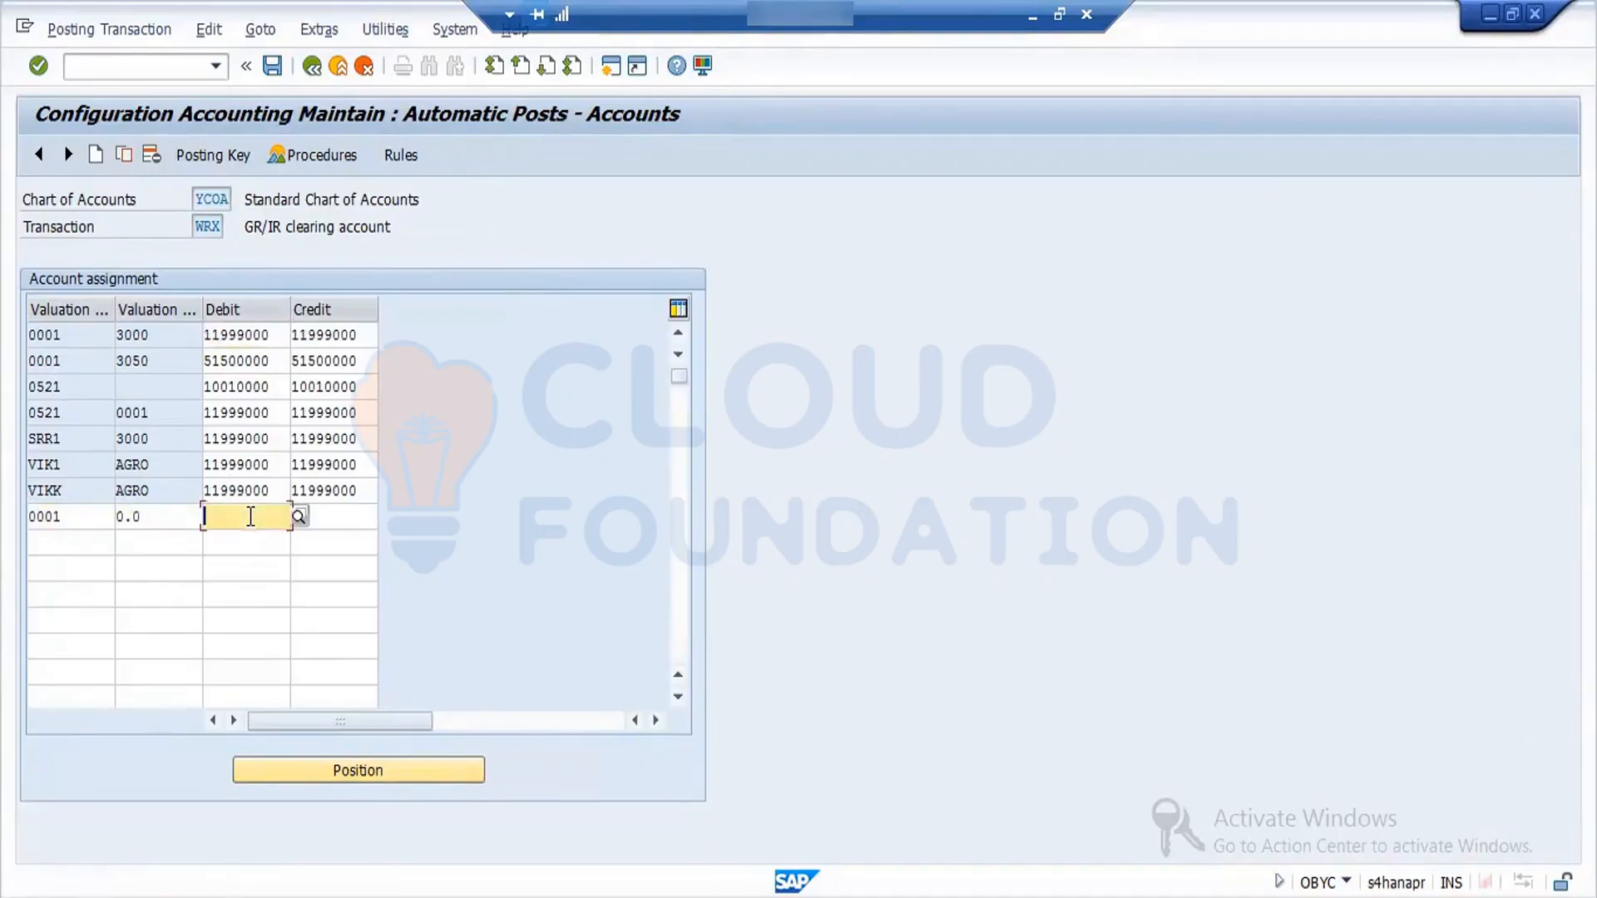
pyautogui.hotkey('ctrl', 'v')
pyautogui.moveTo(367, 489); pyautogui.dragTo(250, 504)
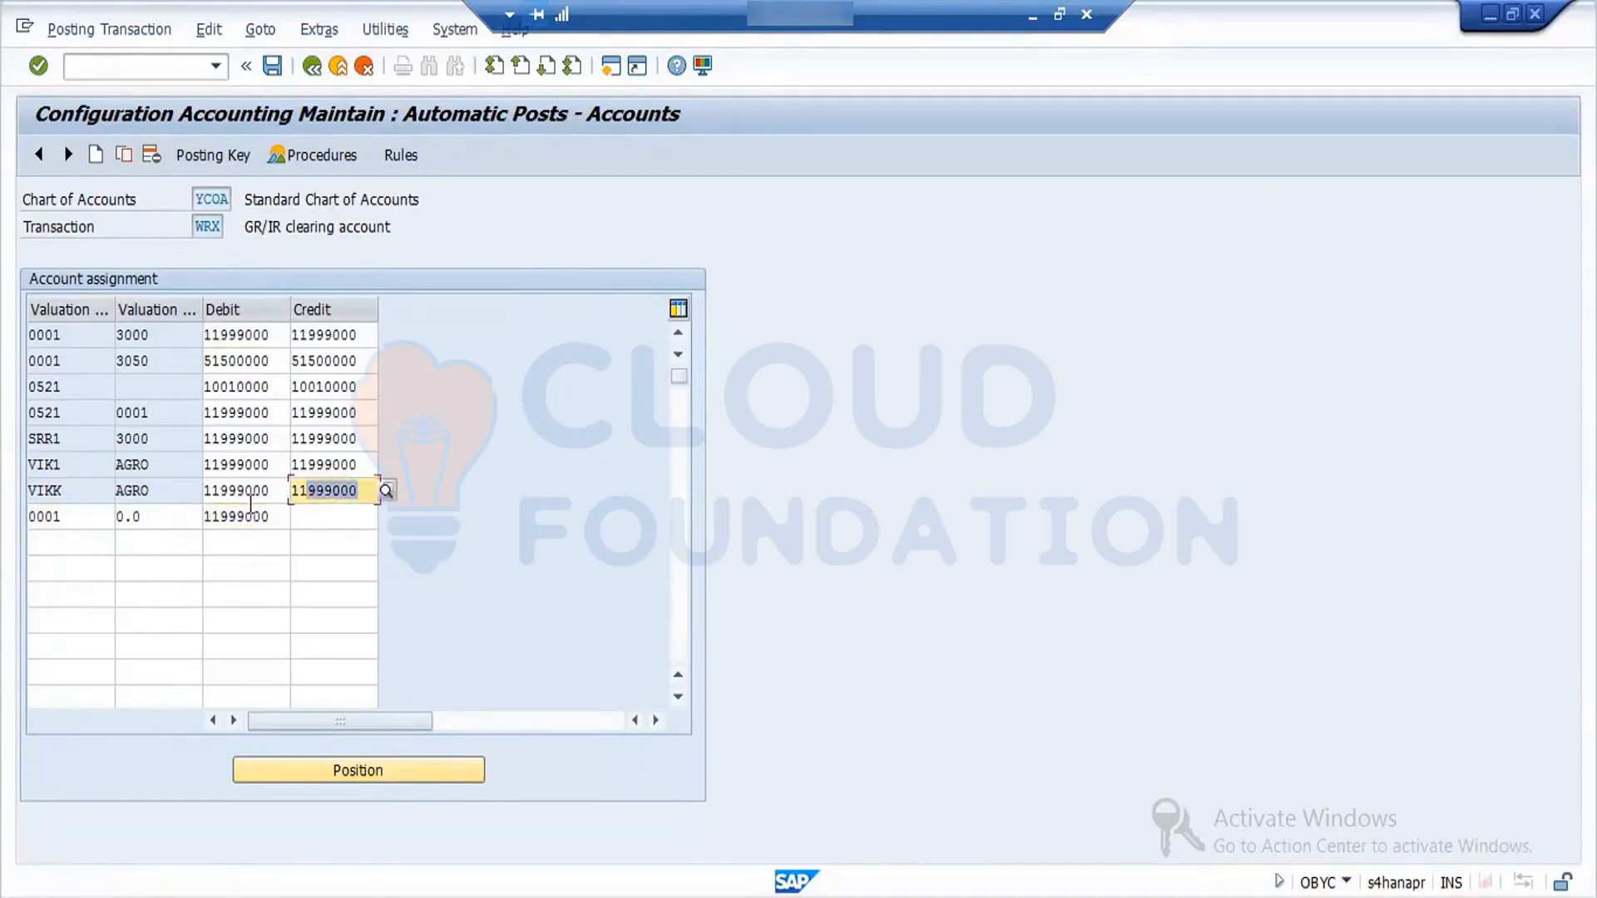
pyautogui.hotkey('ctrl', 'c')
pyautogui.click(311, 524)
pyautogui.hotkey('ctrl', 'v')
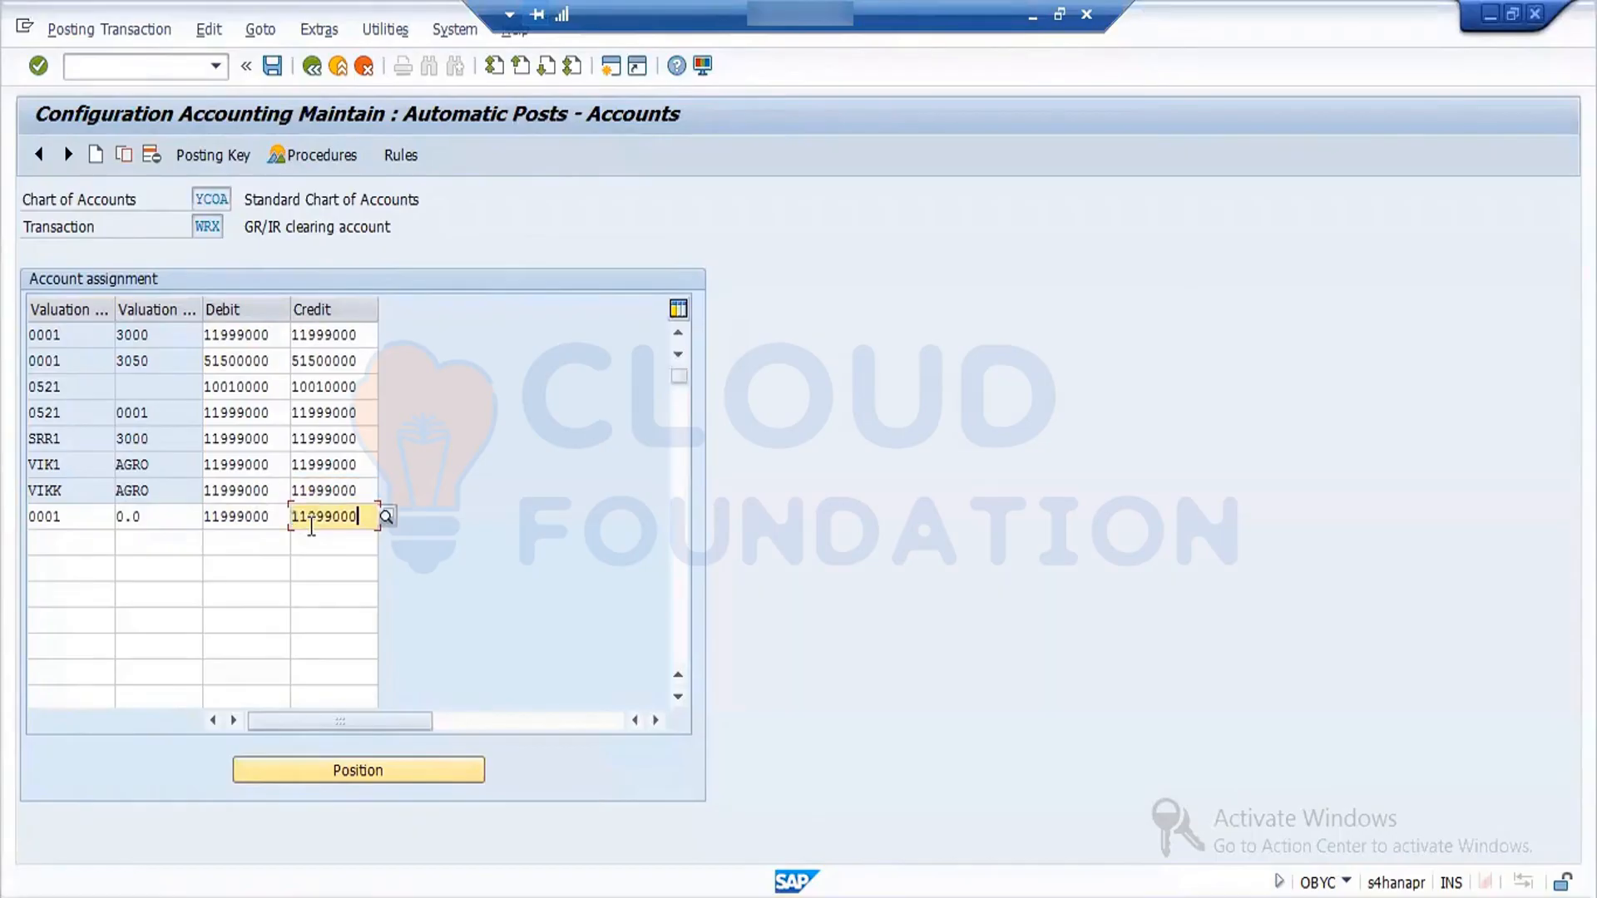
# - Add another WRX row with a blank valuation modifier, valuation class 0.0, and debit and credit accounts 11999000
pyautogui.click(143, 546)
pyautogui.click(140, 562)
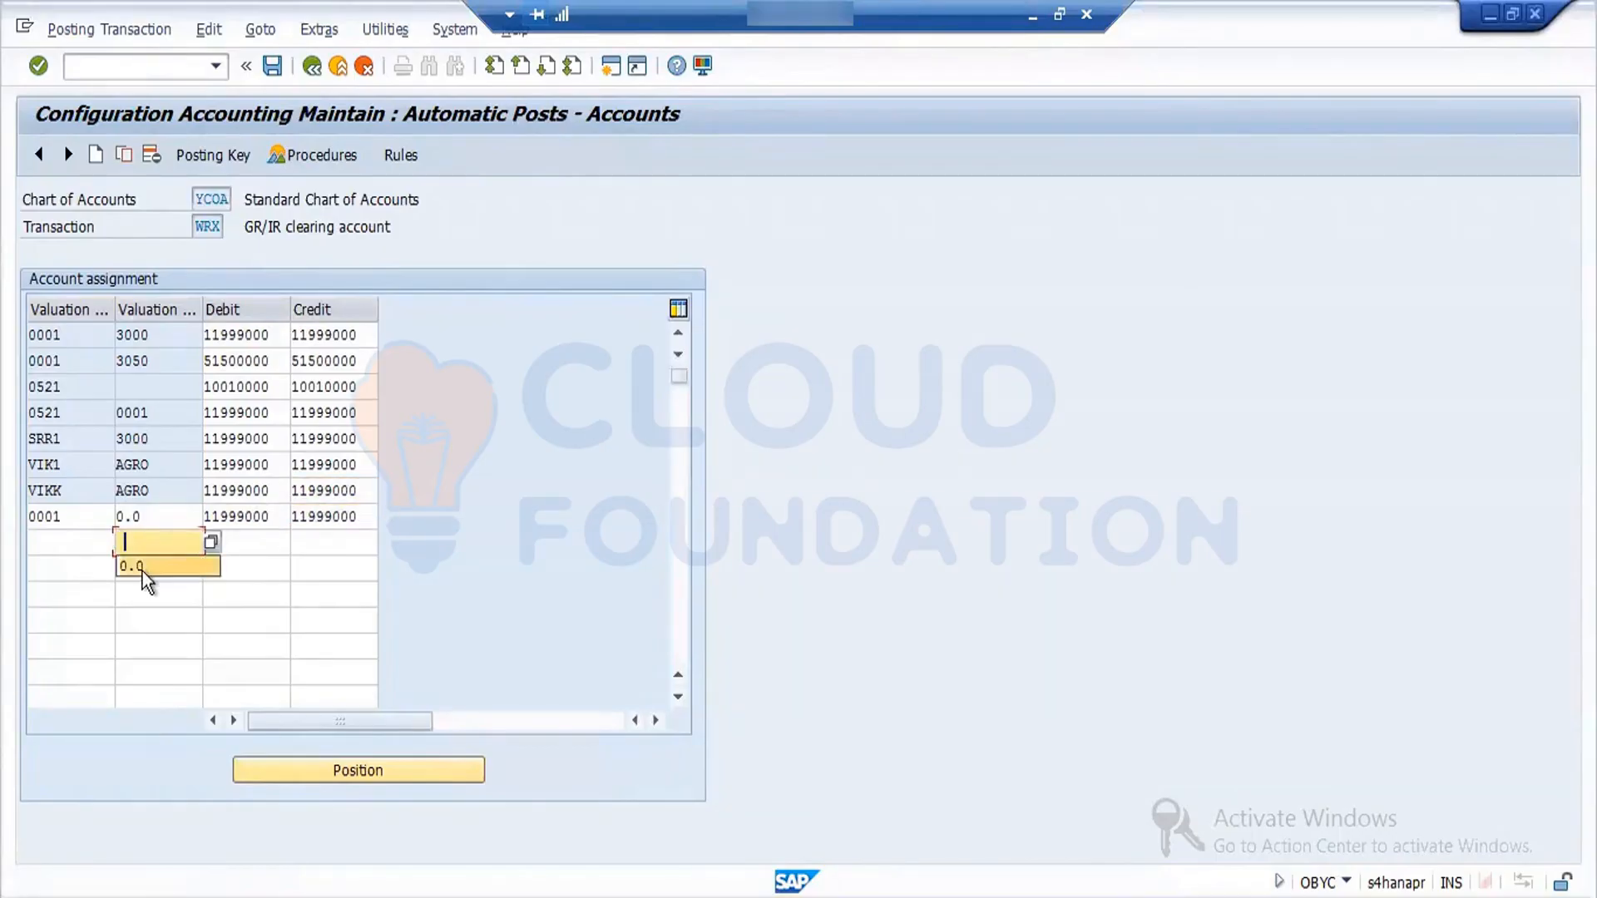
pyautogui.click(242, 542)
pyautogui.hotkey('ctrl', 'v')
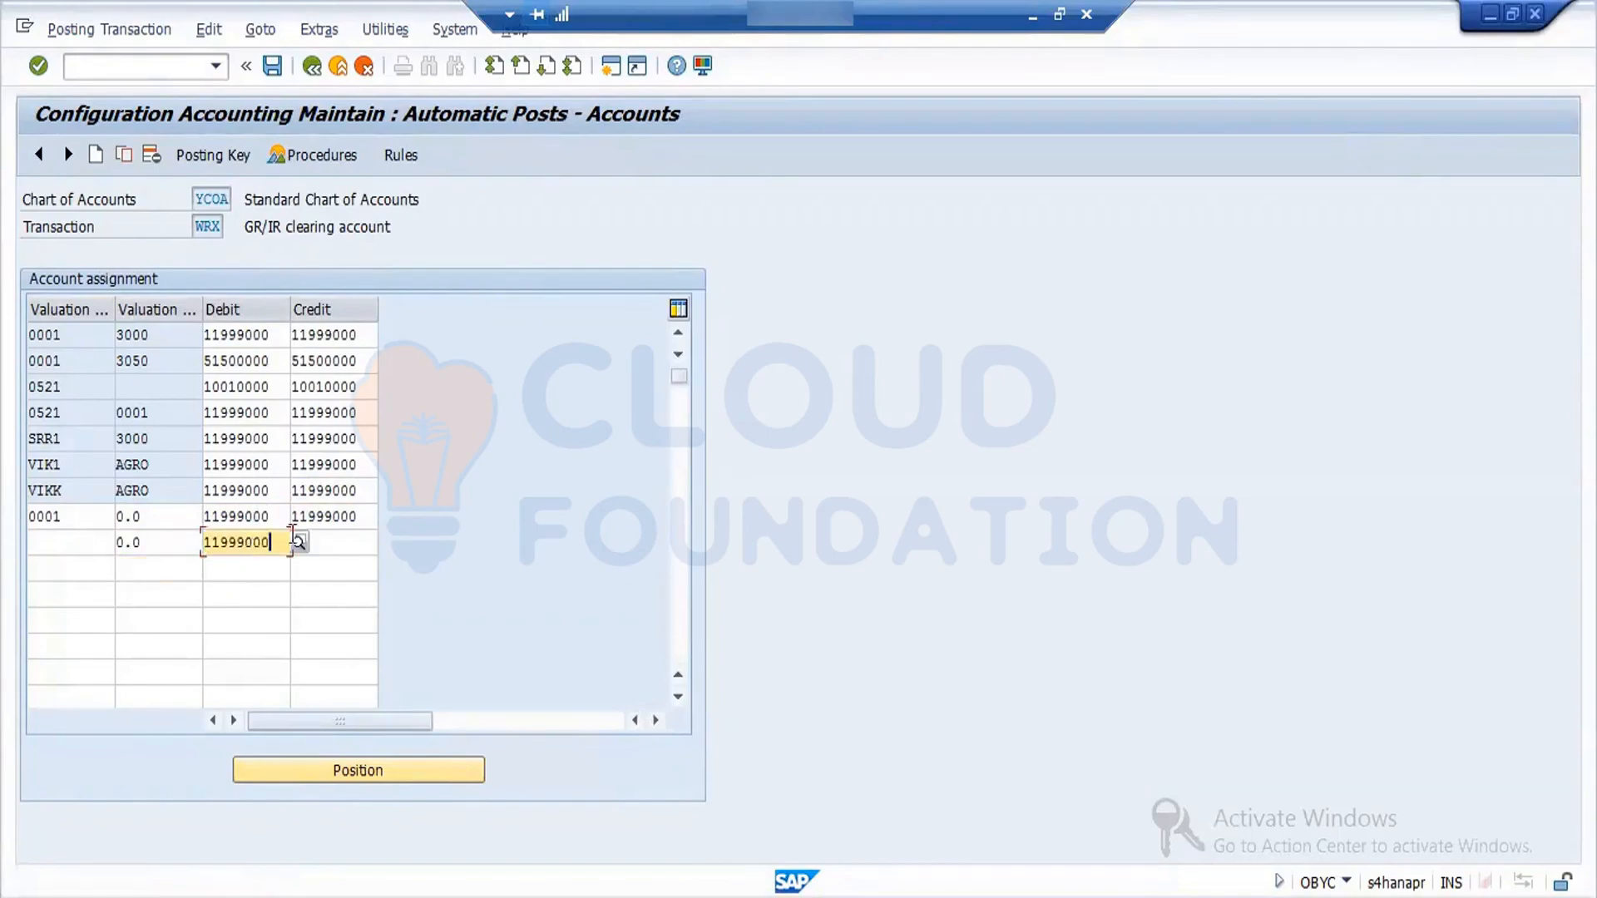
pyautogui.click(327, 541)
pyautogui.hotkey('ctrl', 'v')
pyautogui.press('Return')
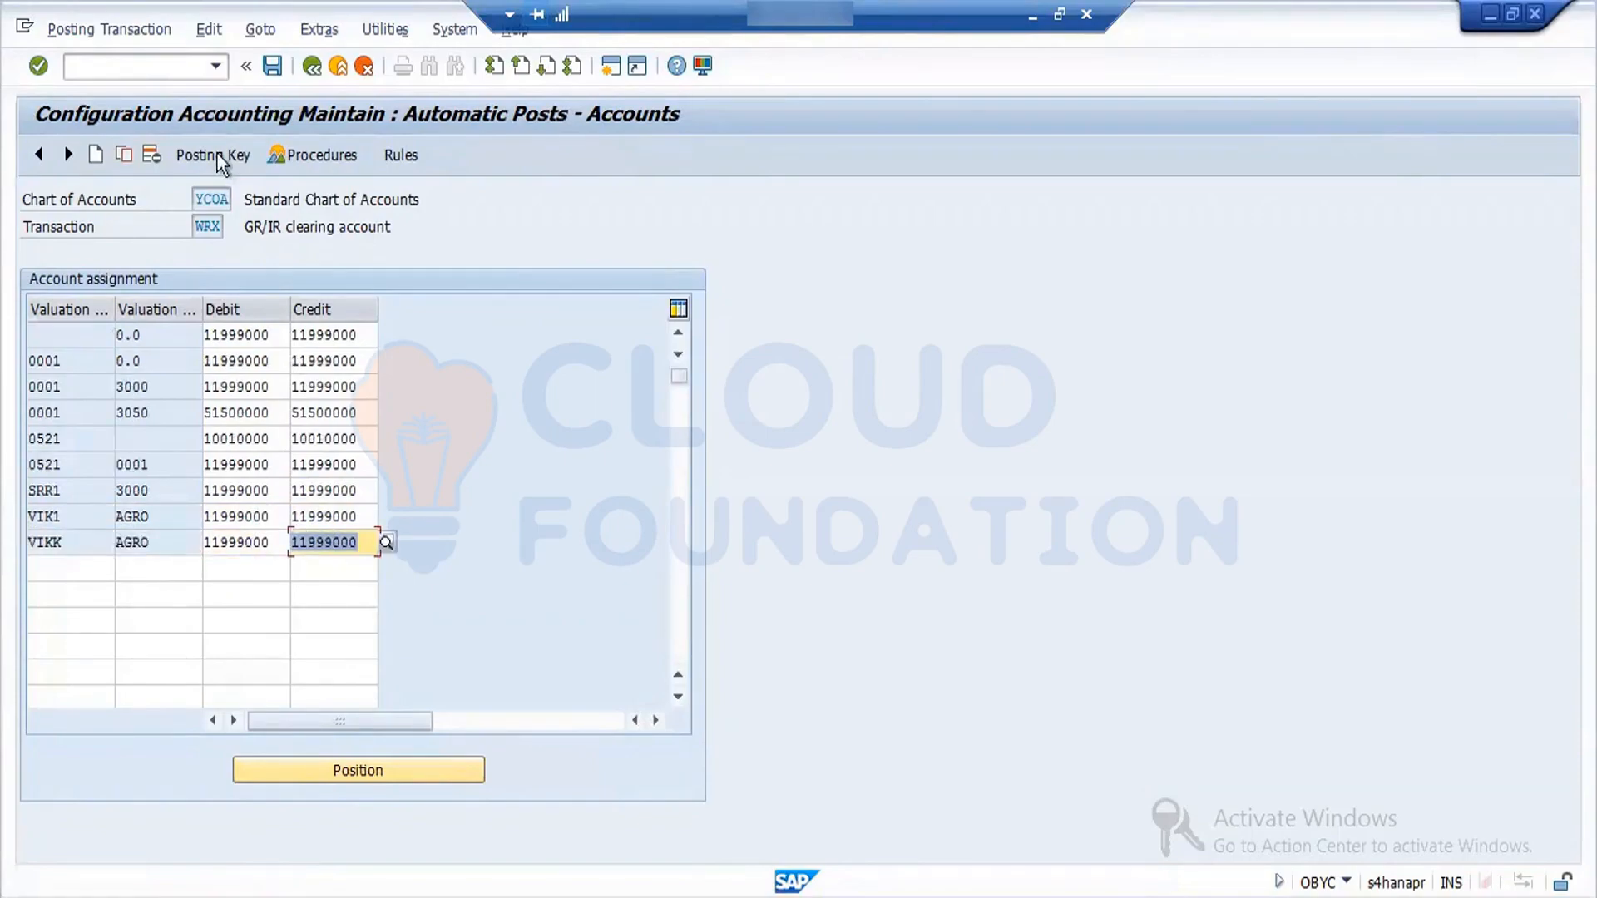
# - Save the WRX account assignments to the proposed customizing request
pyautogui.click(280, 72)
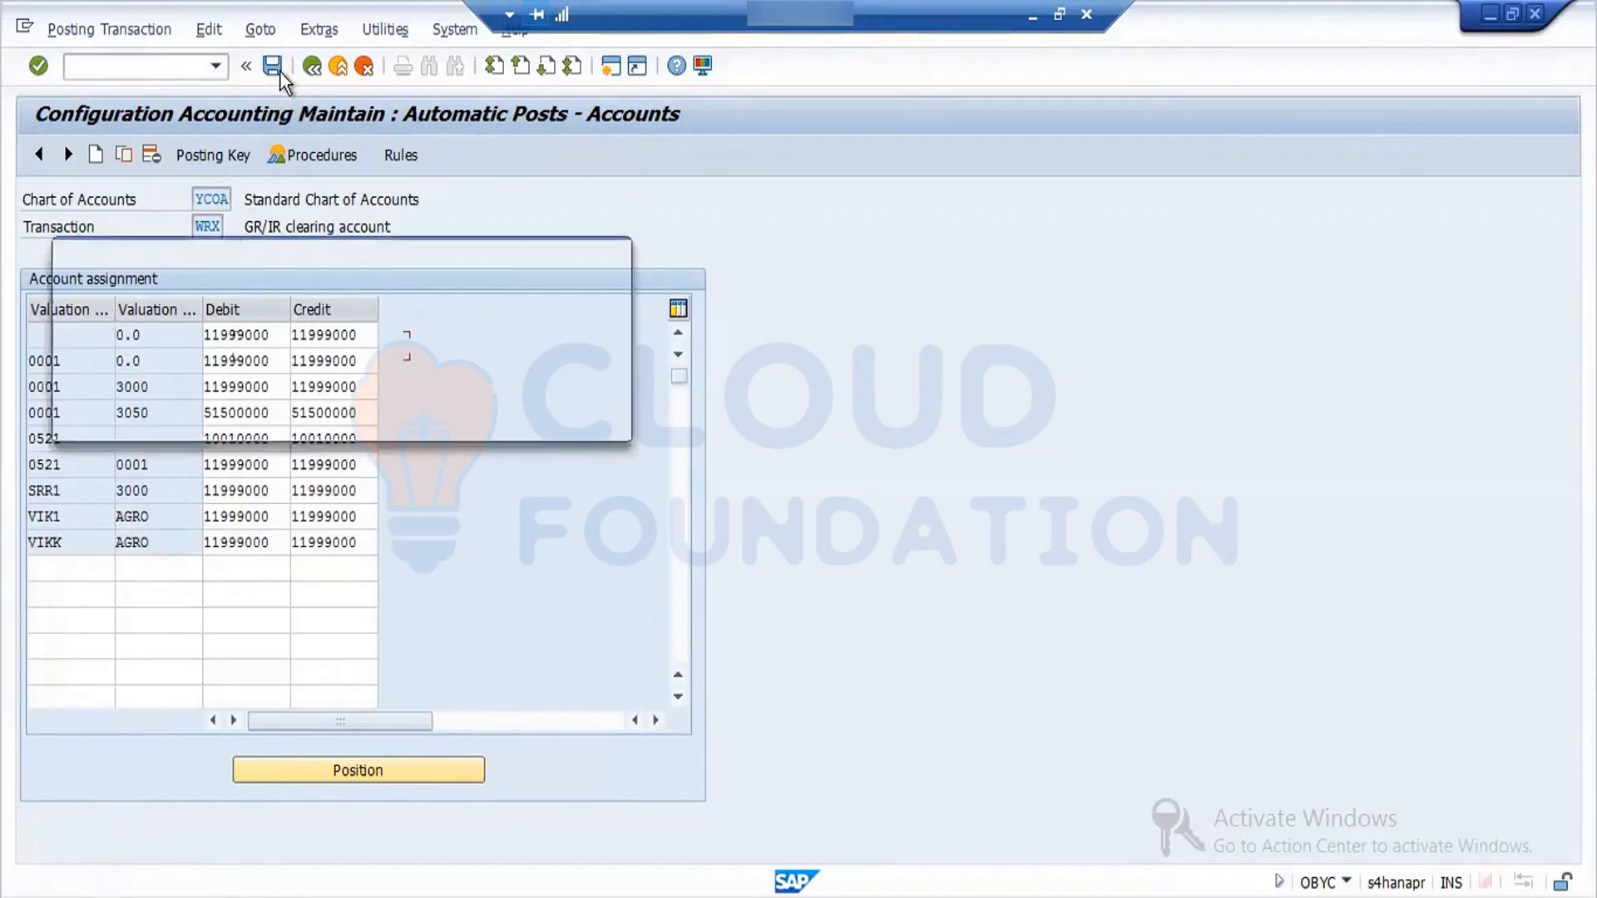
pyautogui.click(348, 419)
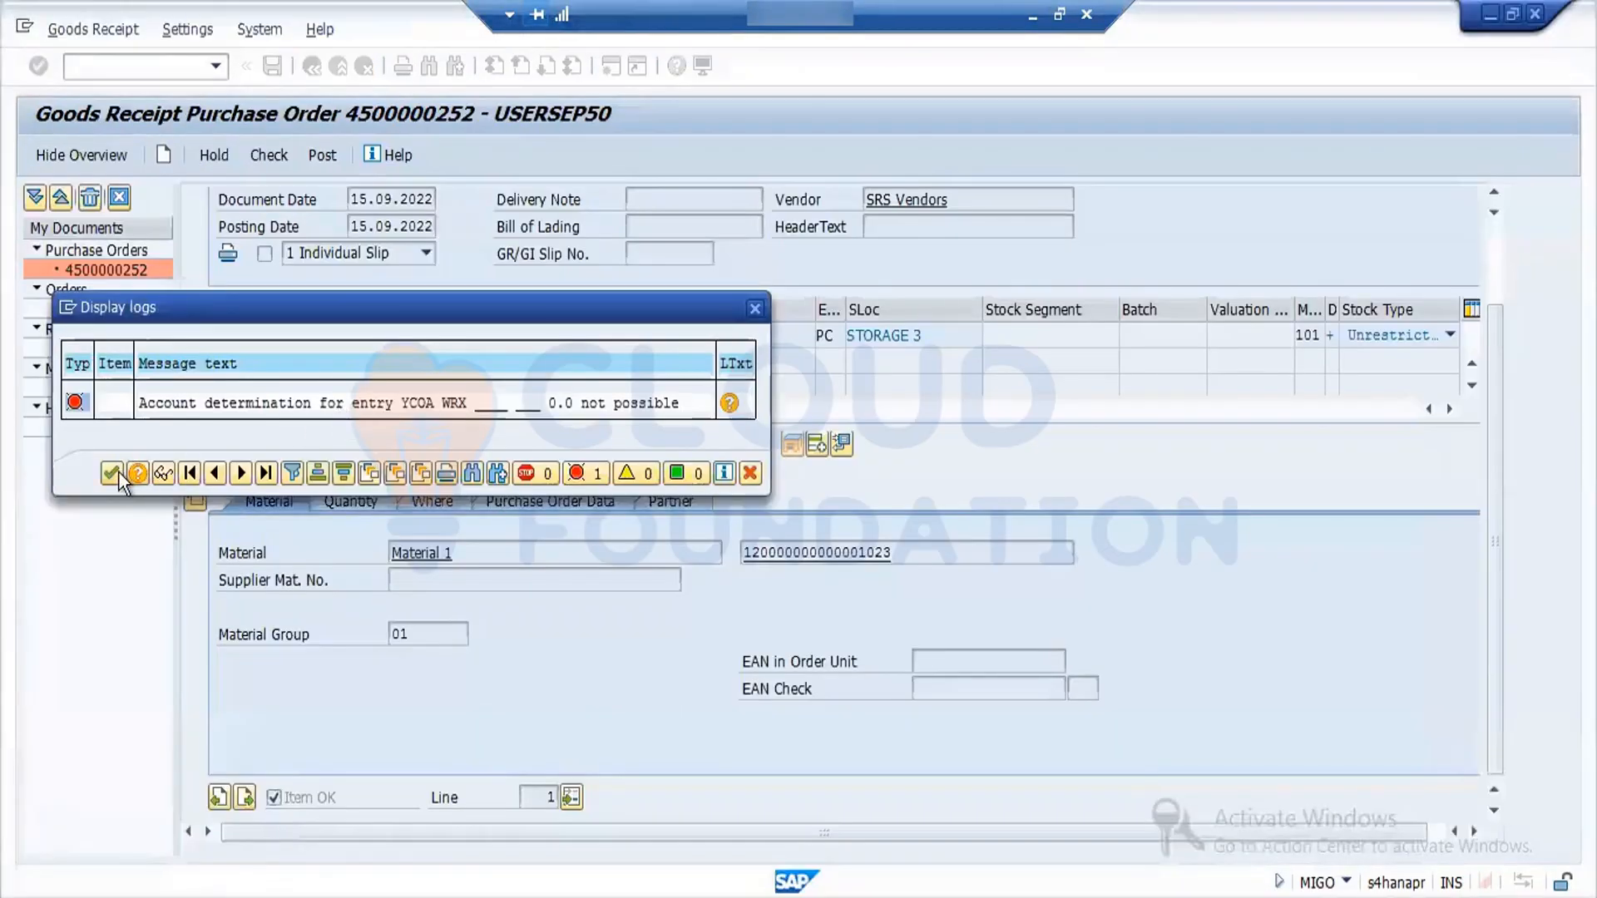
# - Return to the goods receipt, close its WRX error log, check the document again and try to post it
pyautogui.click(118, 471)
pyautogui.click(271, 165)
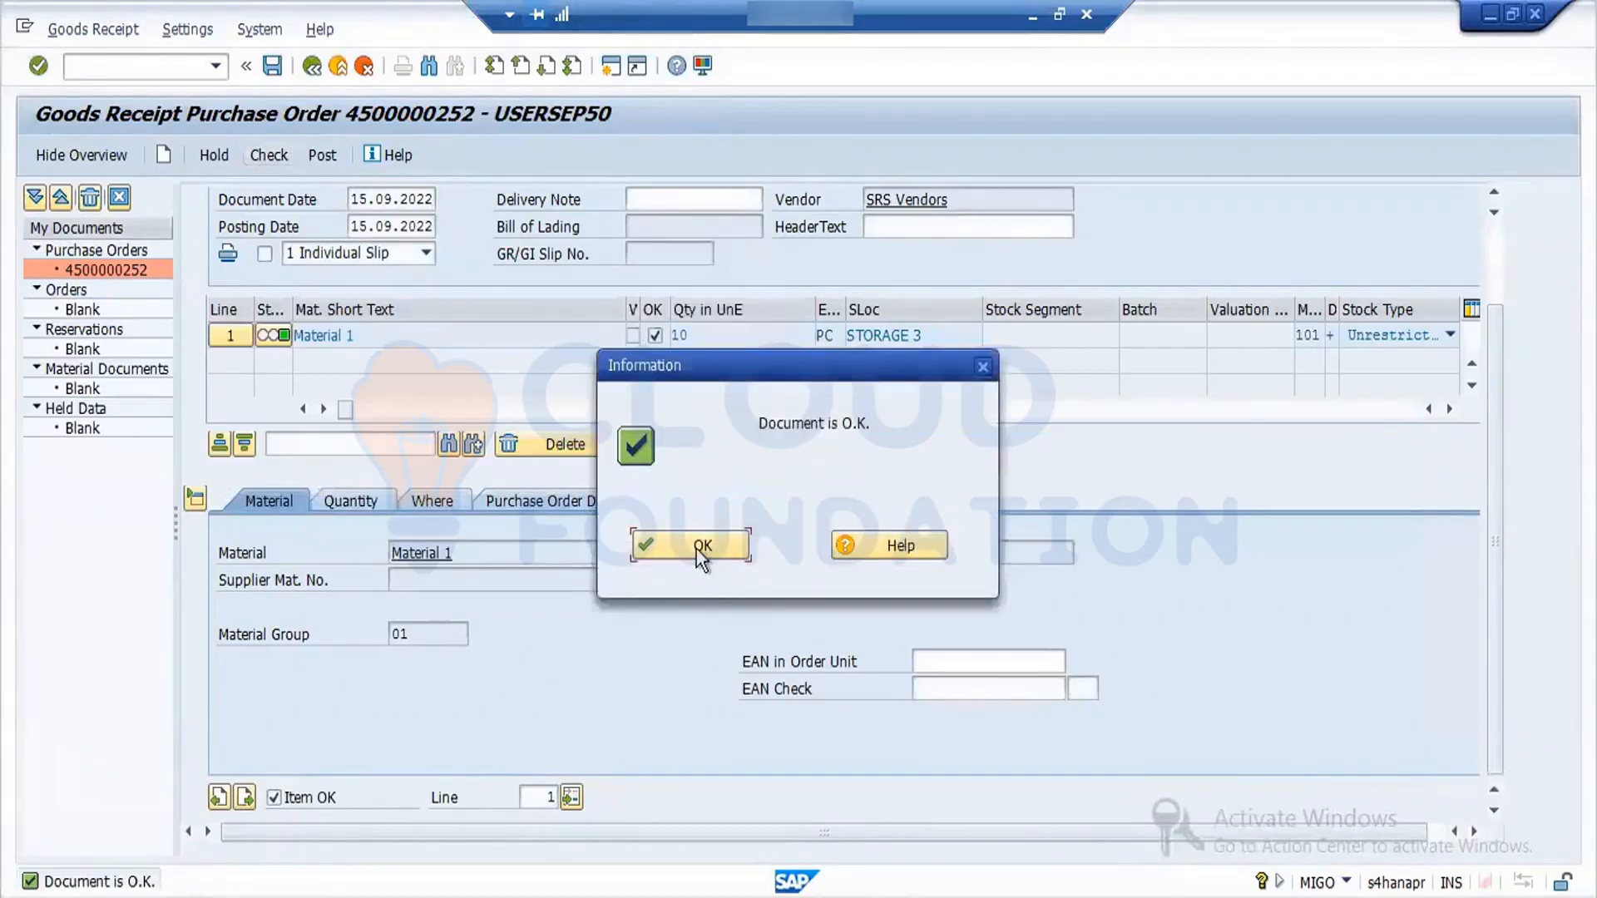
pyautogui.click(701, 549)
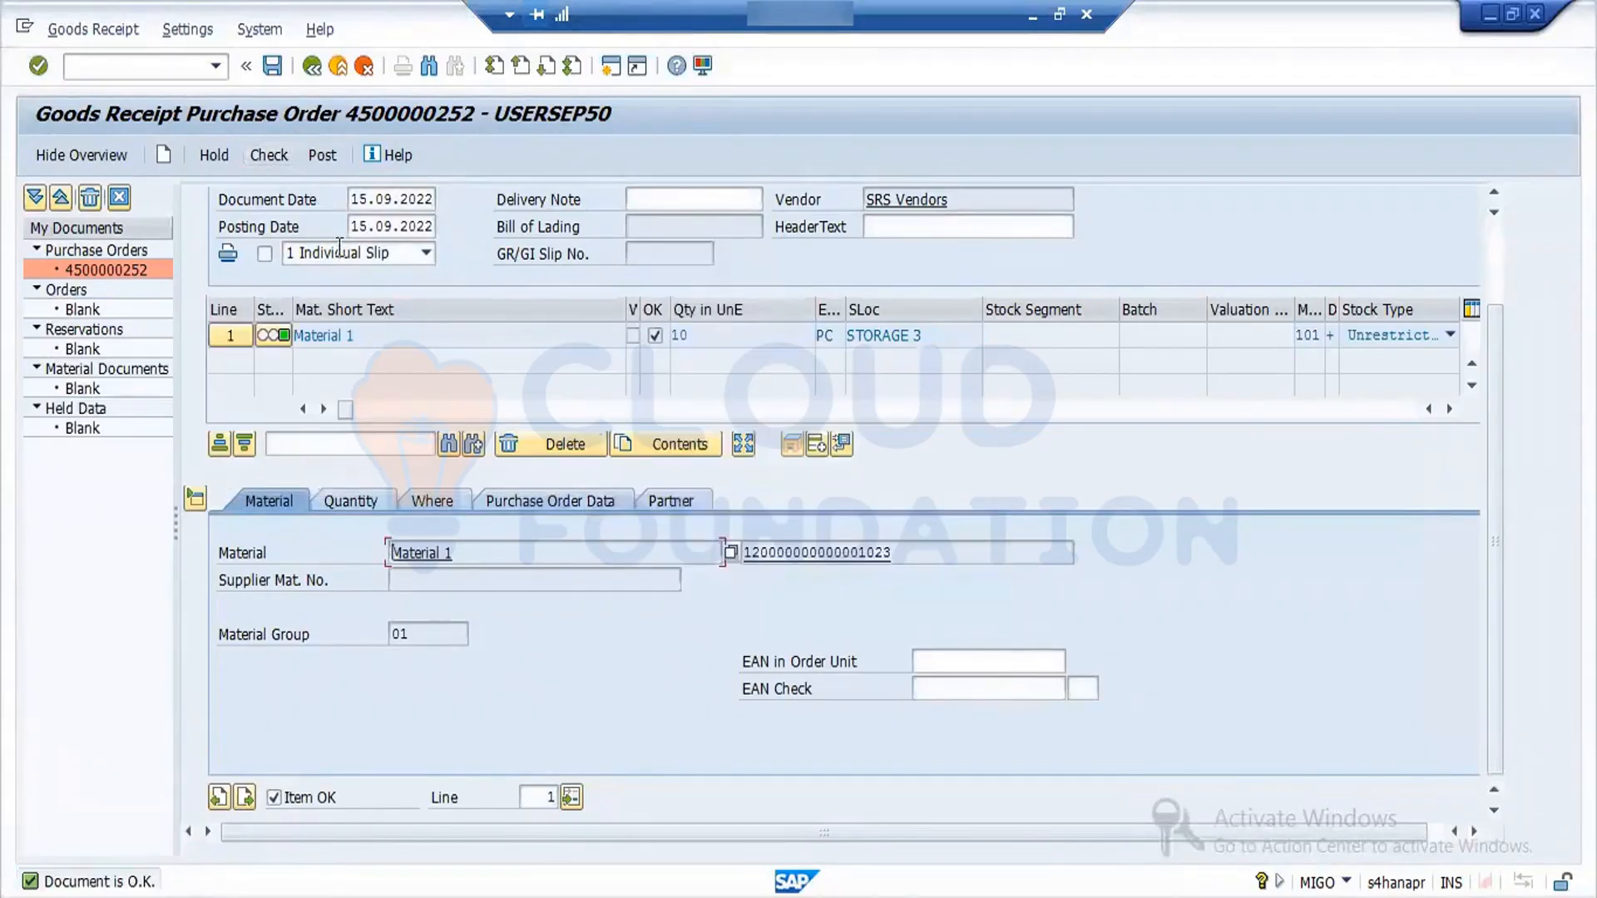
pyautogui.click(322, 155)
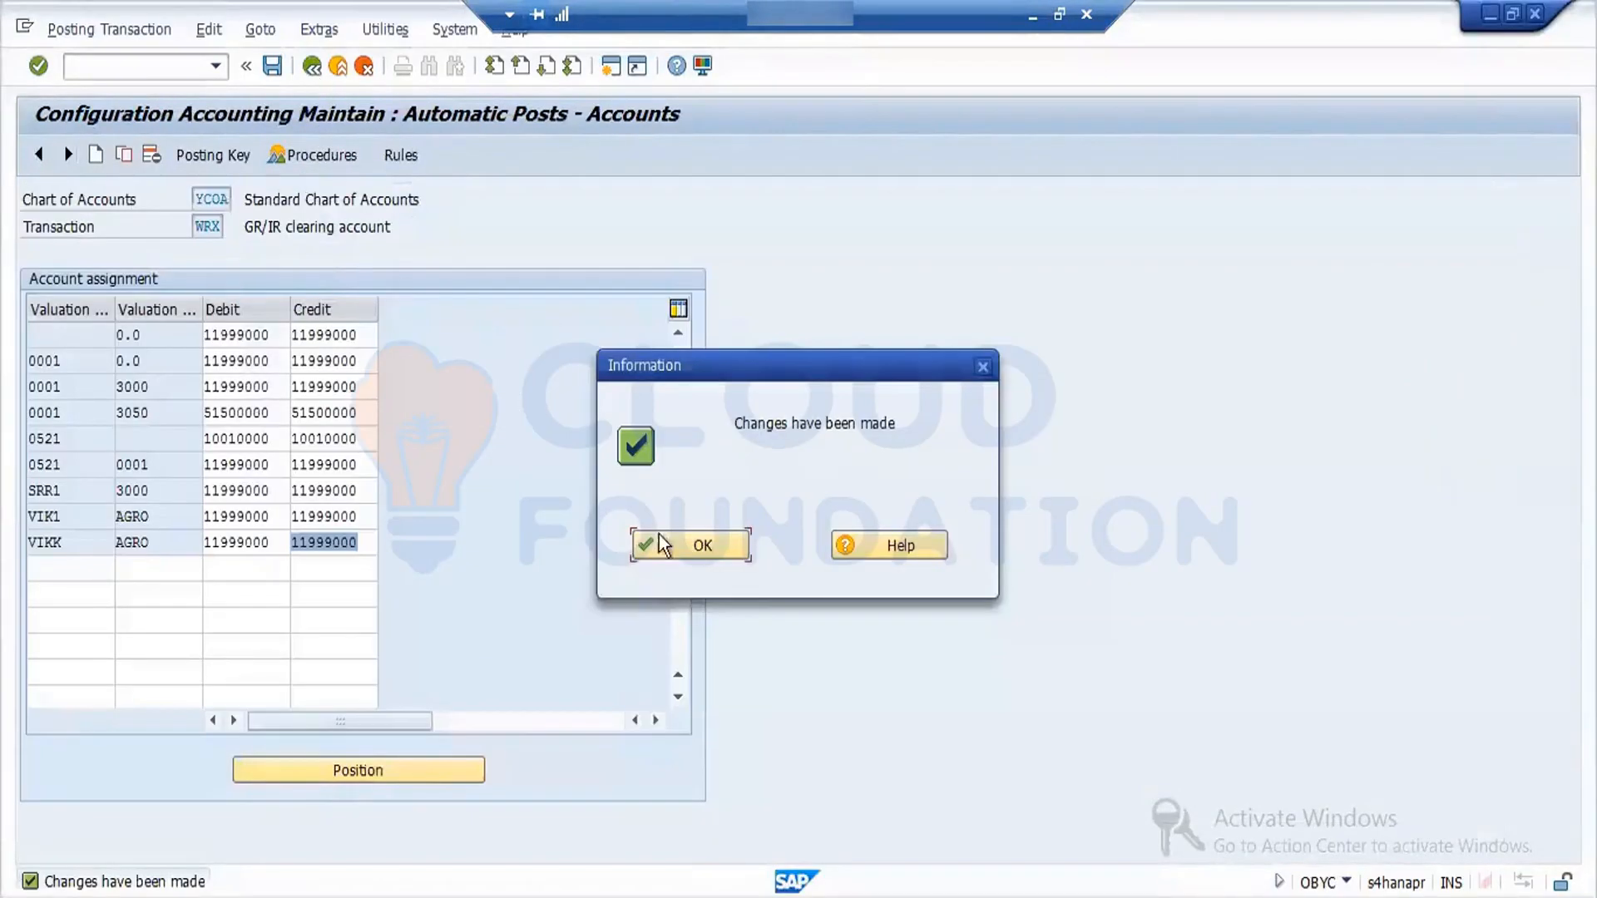
# - Return to the OBYC procedures list and open the cost (price) differences procedure PRD
pyautogui.click(685, 548)
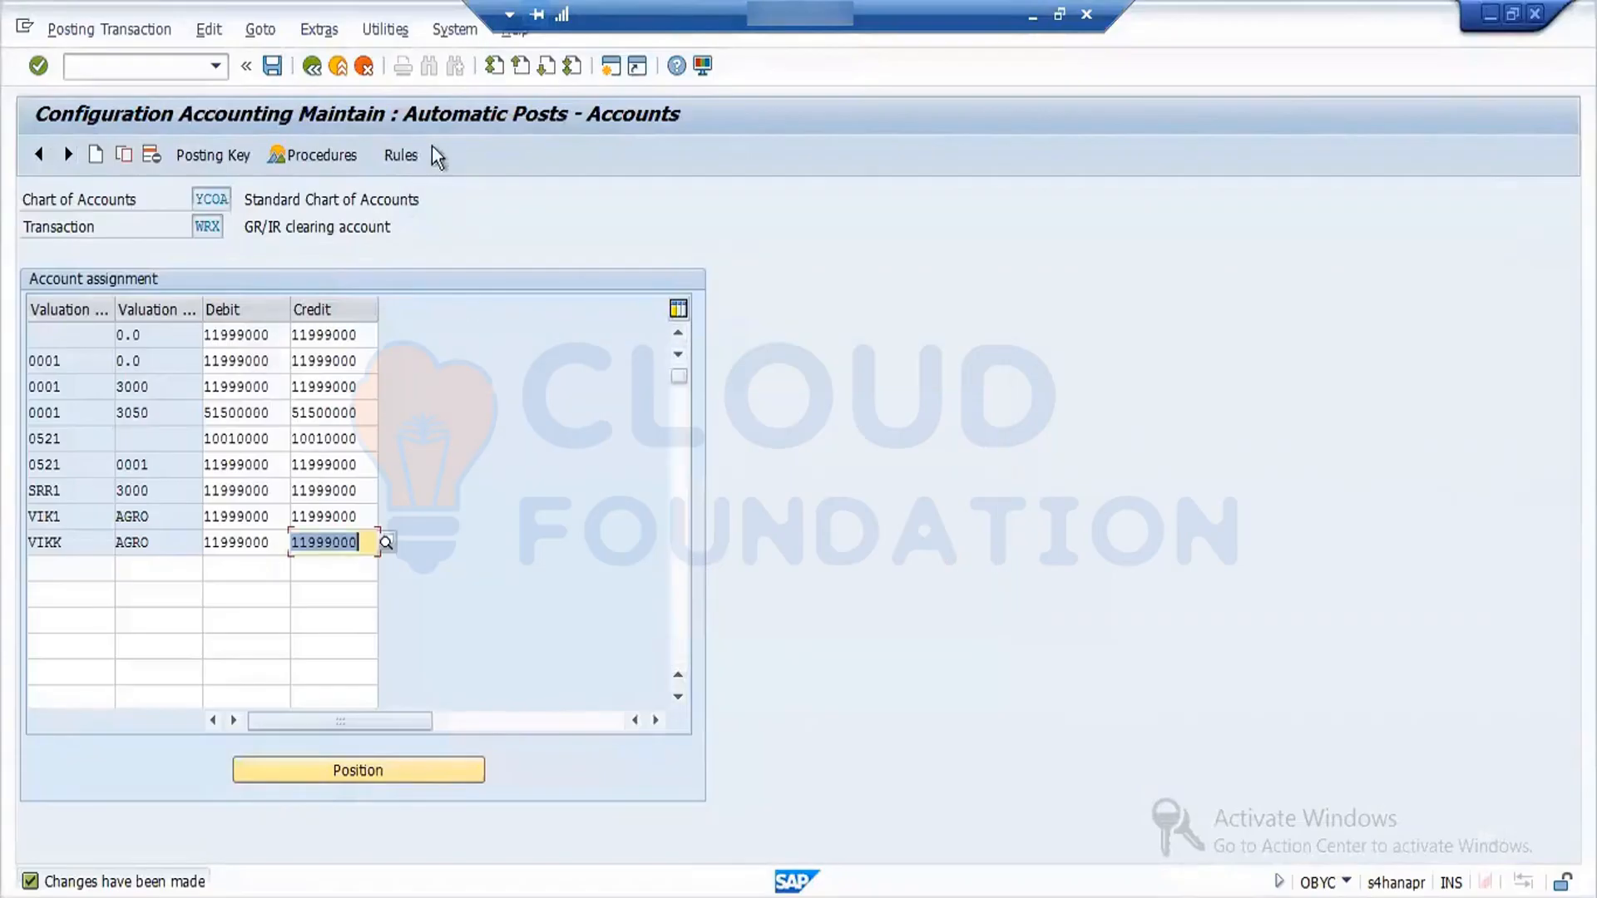
pyautogui.click(311, 67)
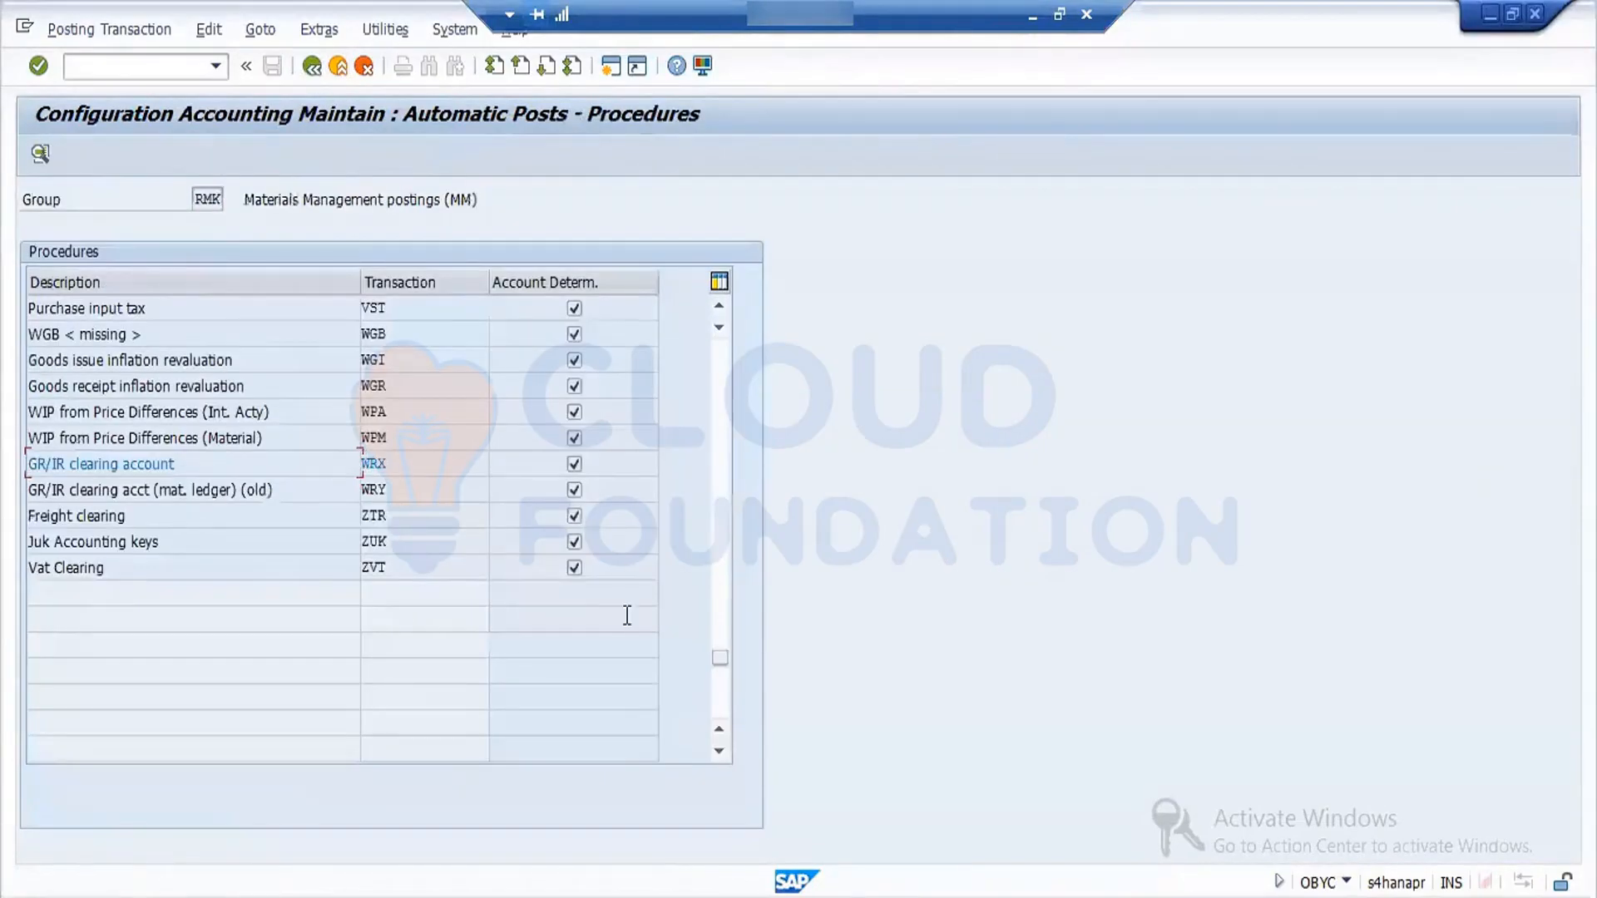
pyautogui.click(716, 299)
pyautogui.click(717, 300)
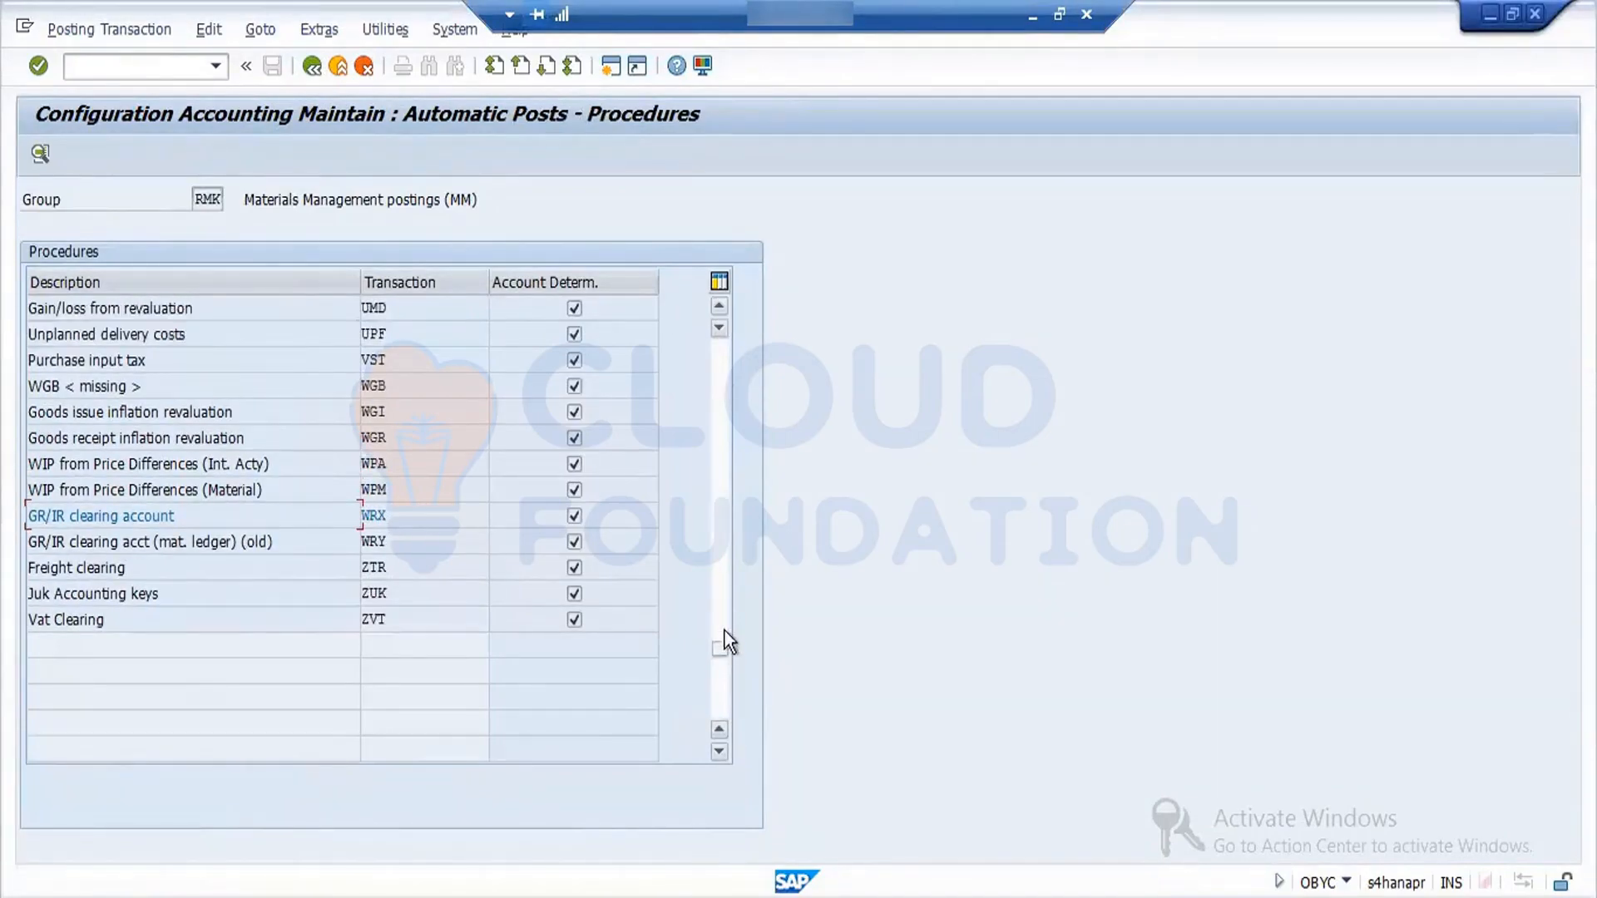
pyautogui.click(725, 537)
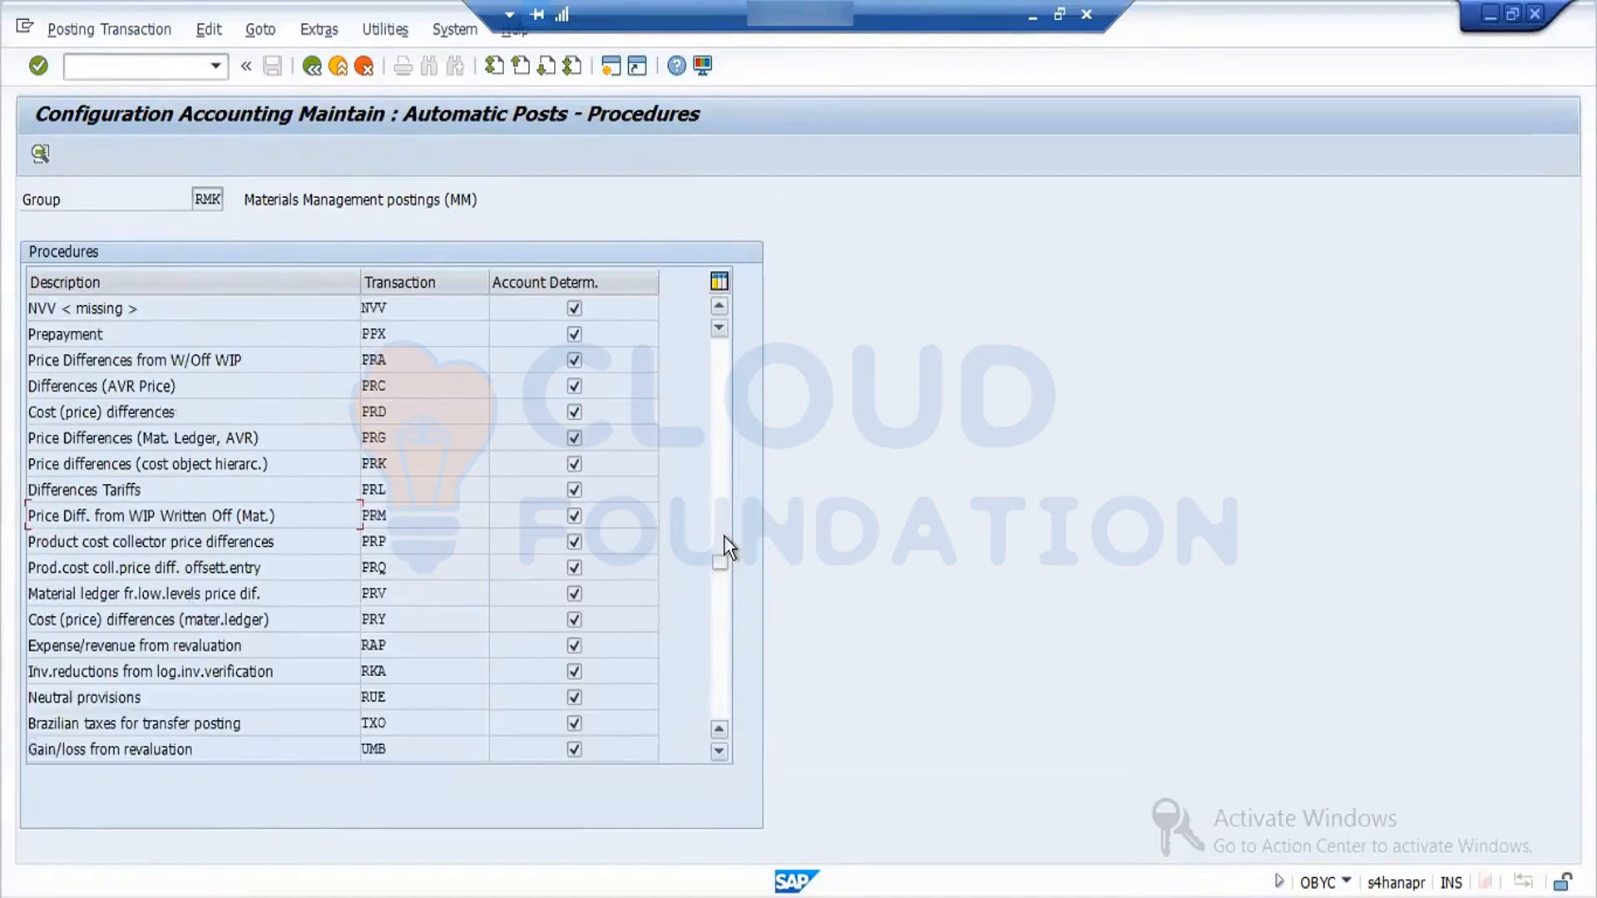
pyautogui.doubleClick(388, 408)
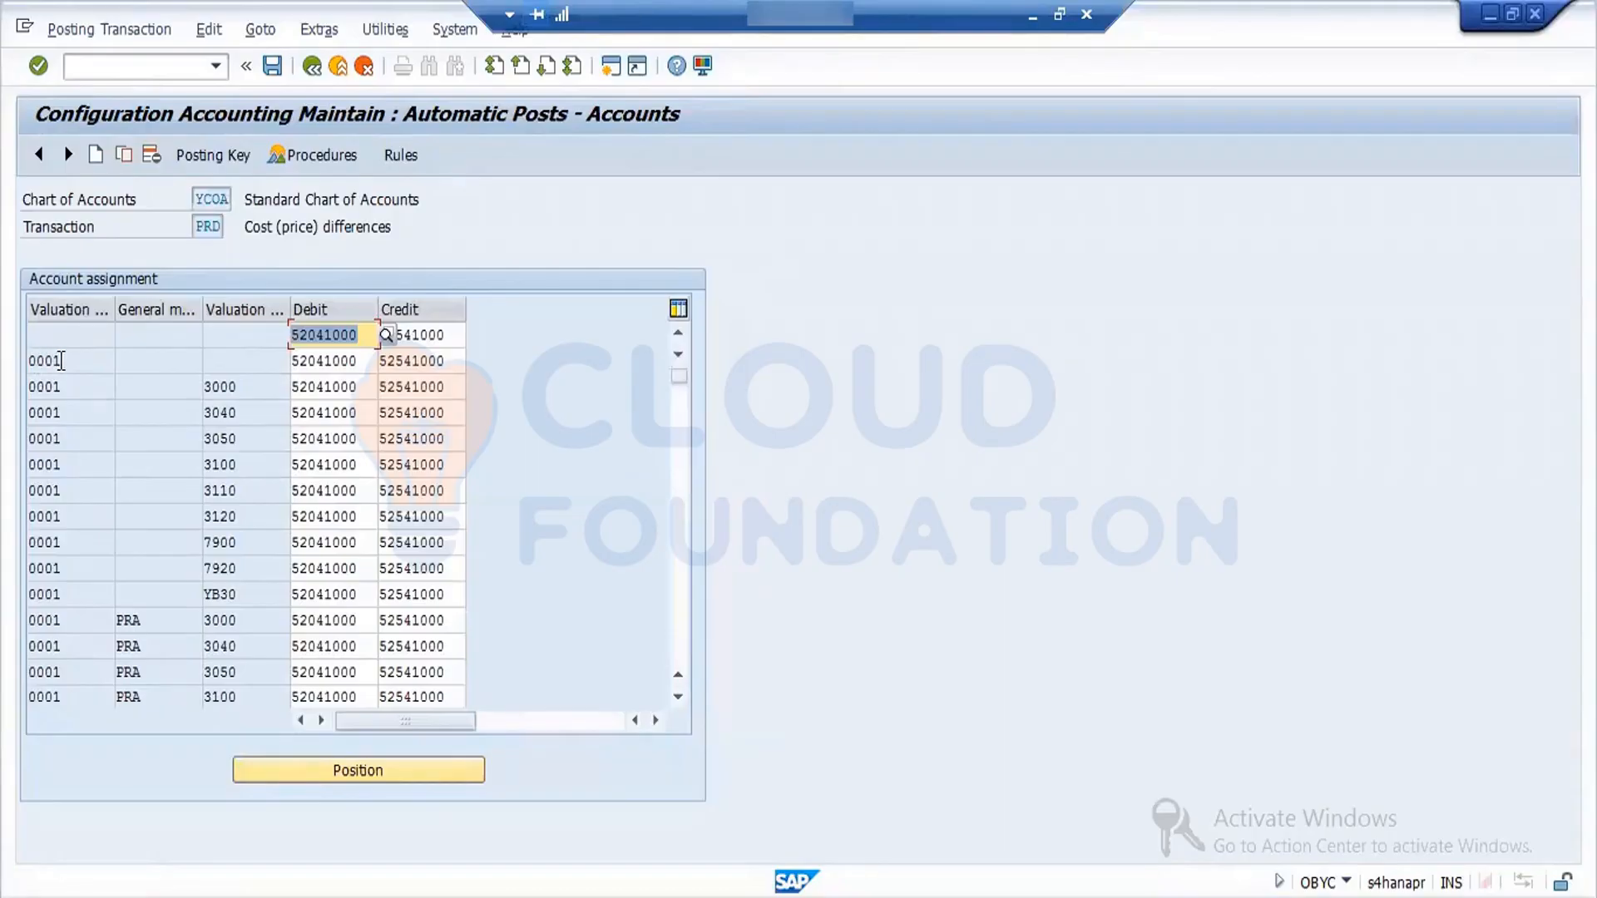
# - Copy the blank-modifier PRD row into a new row with valuation class 0.0, keeping accounts 52041000 and 52541000
pyautogui.click(61, 360)
pyautogui.click(89, 336)
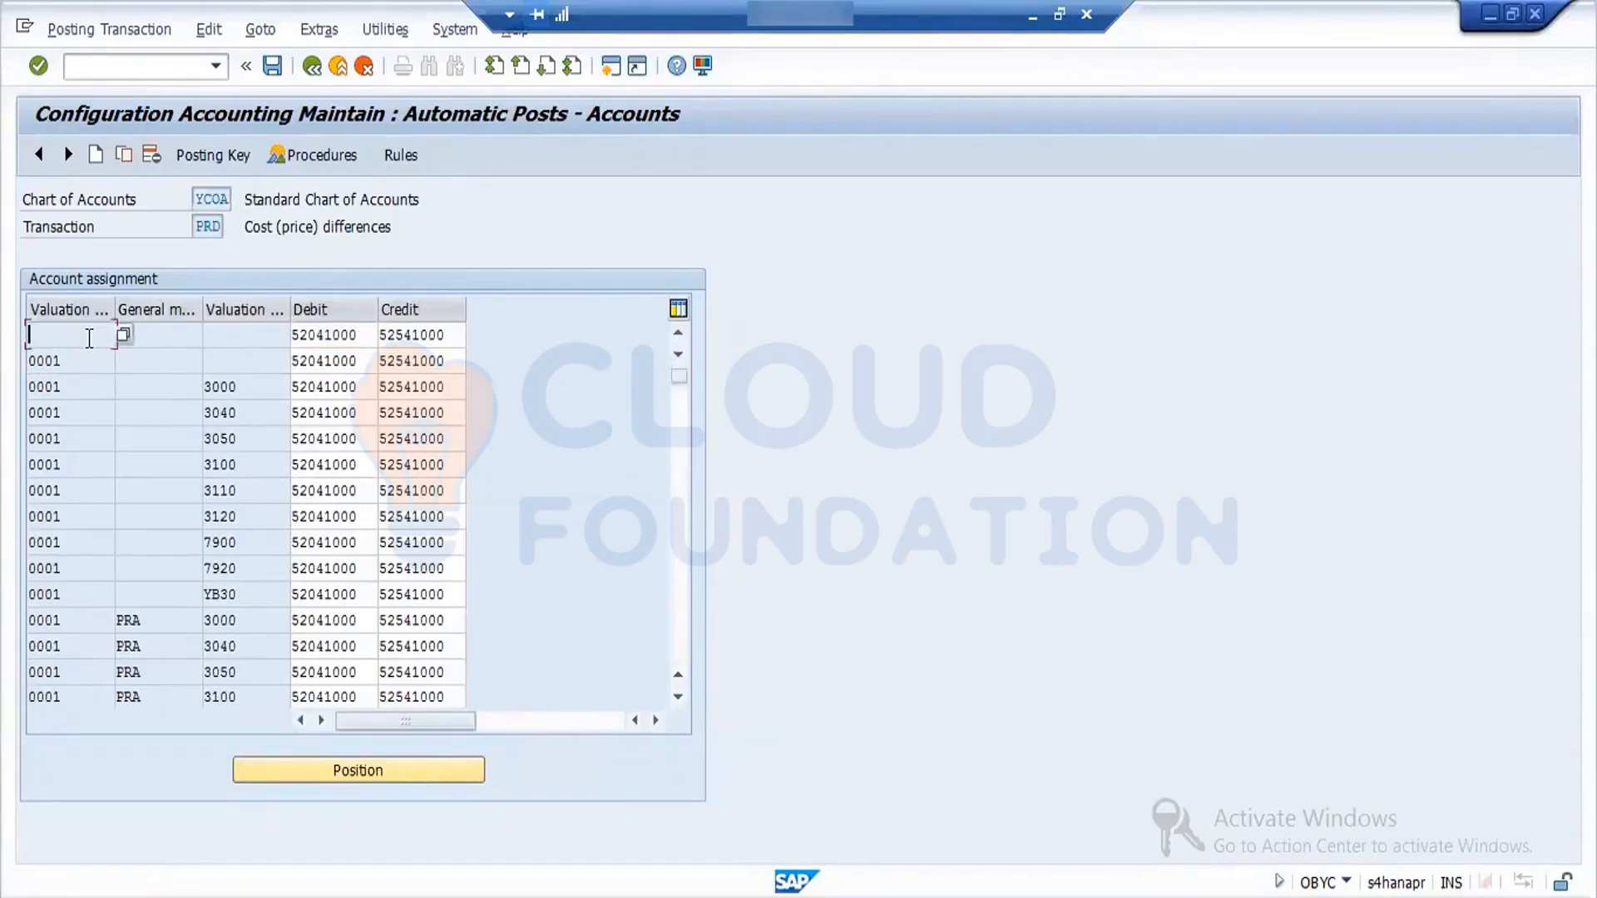
pyautogui.click(125, 154)
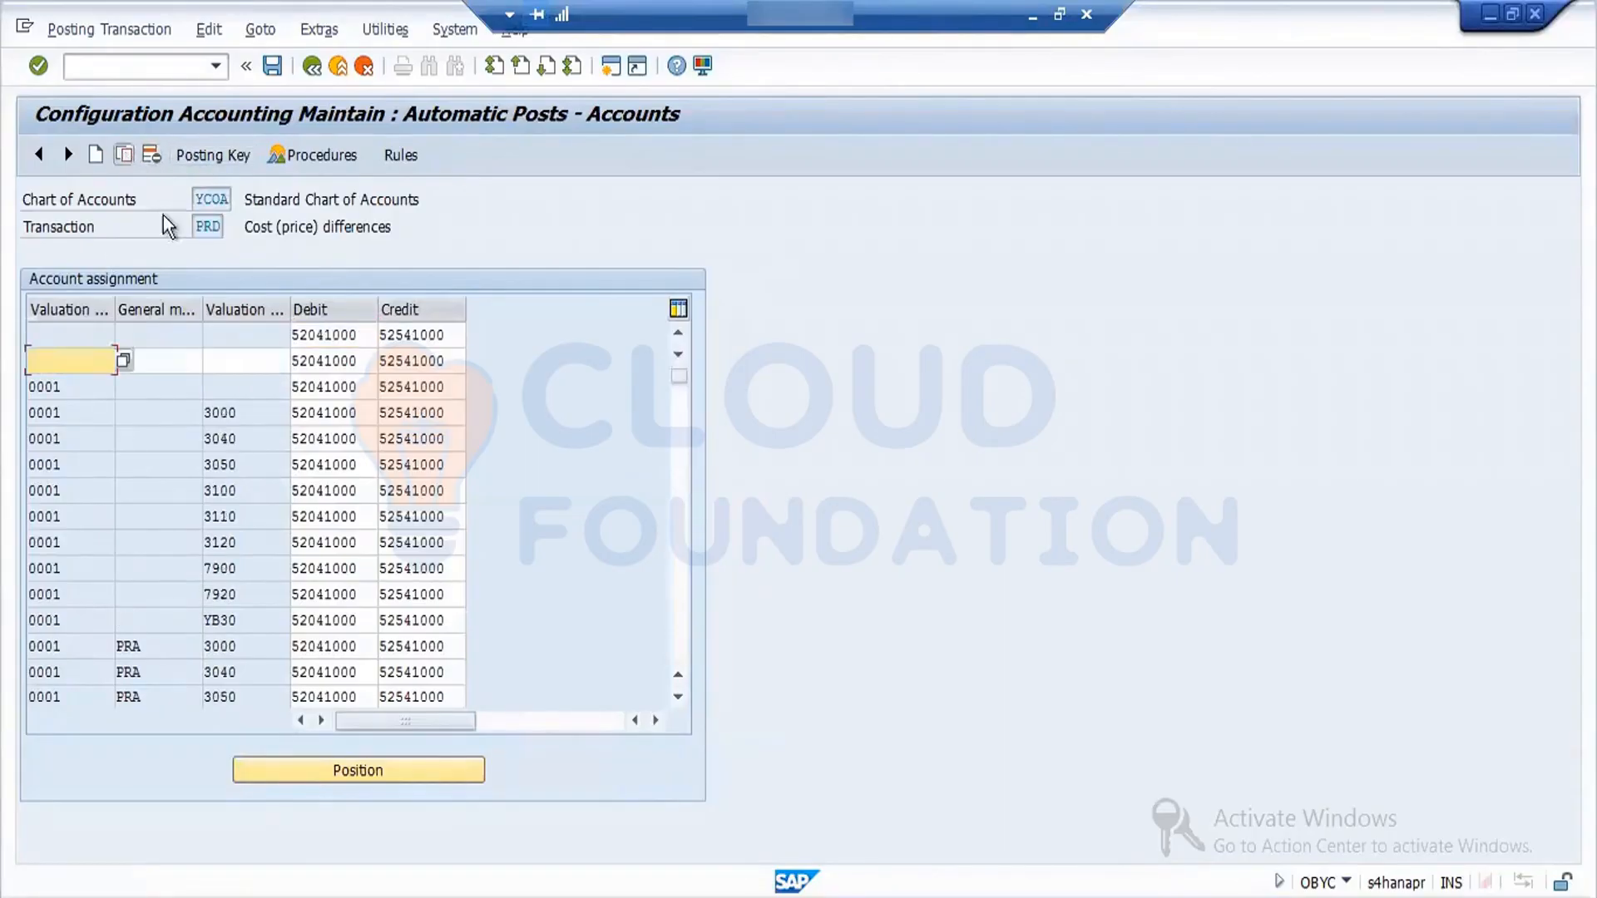
pyautogui.click(243, 360)
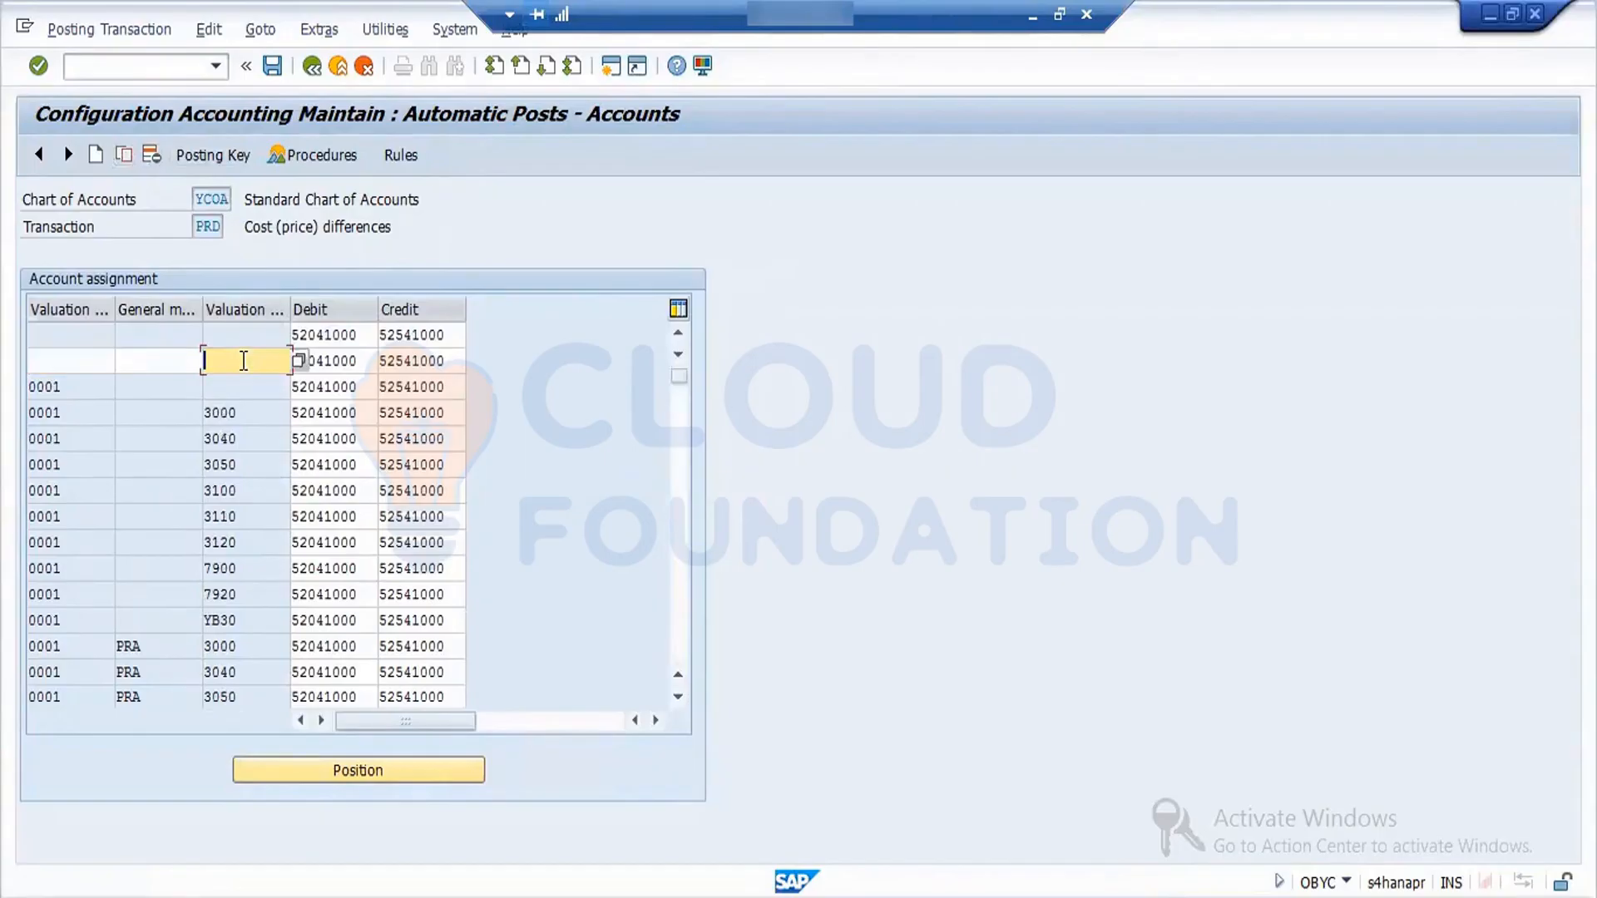
pyautogui.write('0.0')
pyautogui.press('Return')
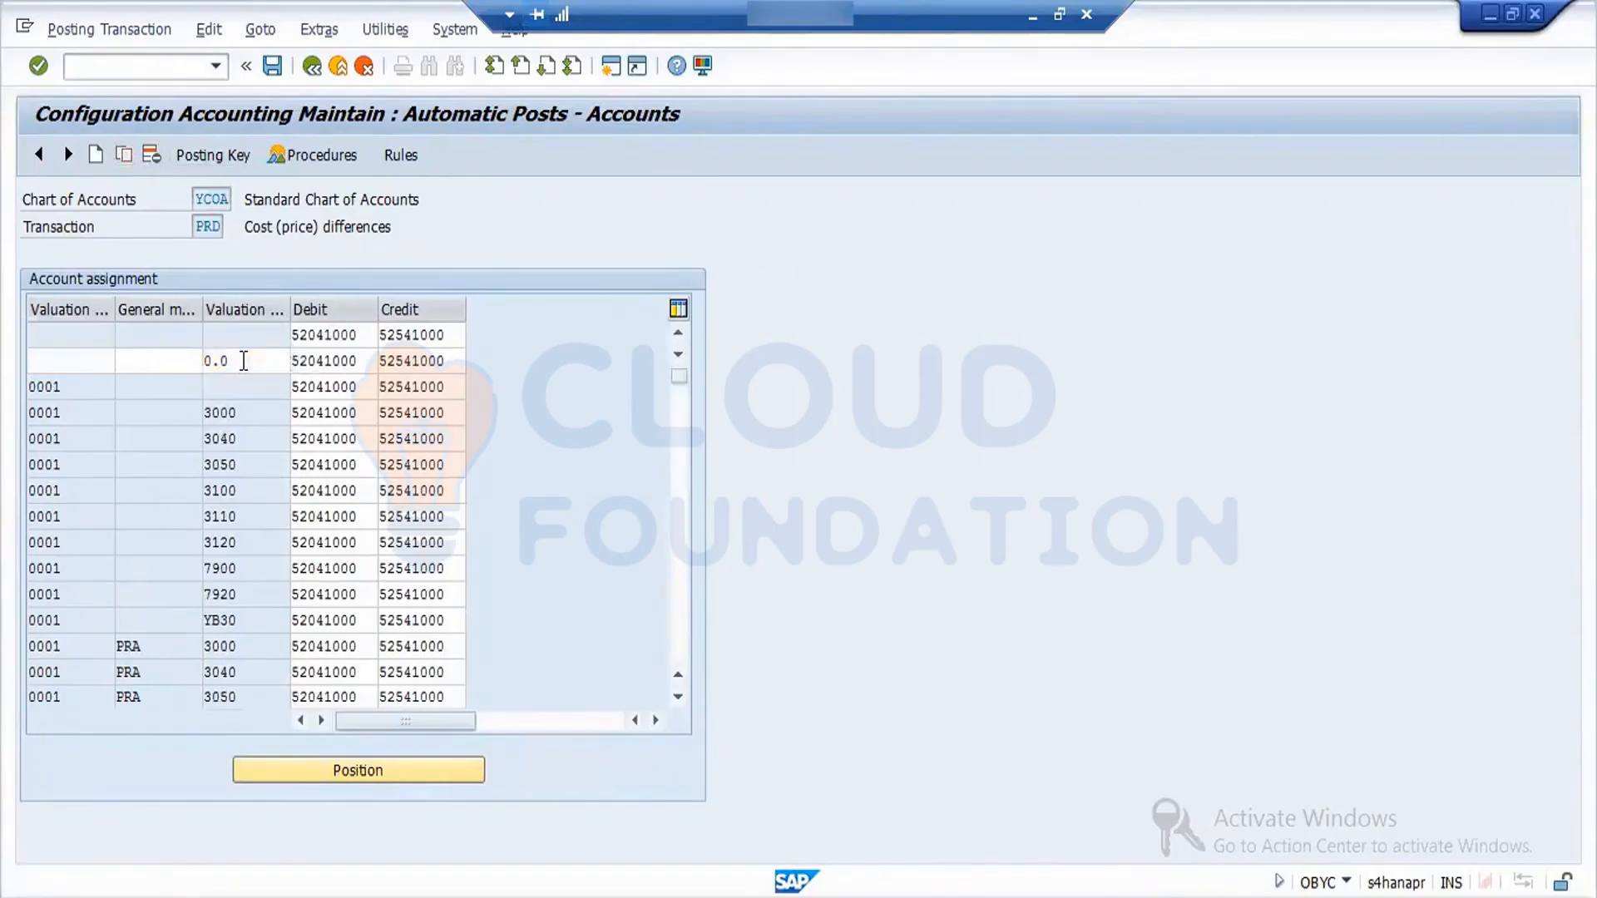
# - Copy the 0001 PRD row with valuation class 0.0 and save the changes to the MM:OBYC Config customizing request
pyautogui.click(250, 387)
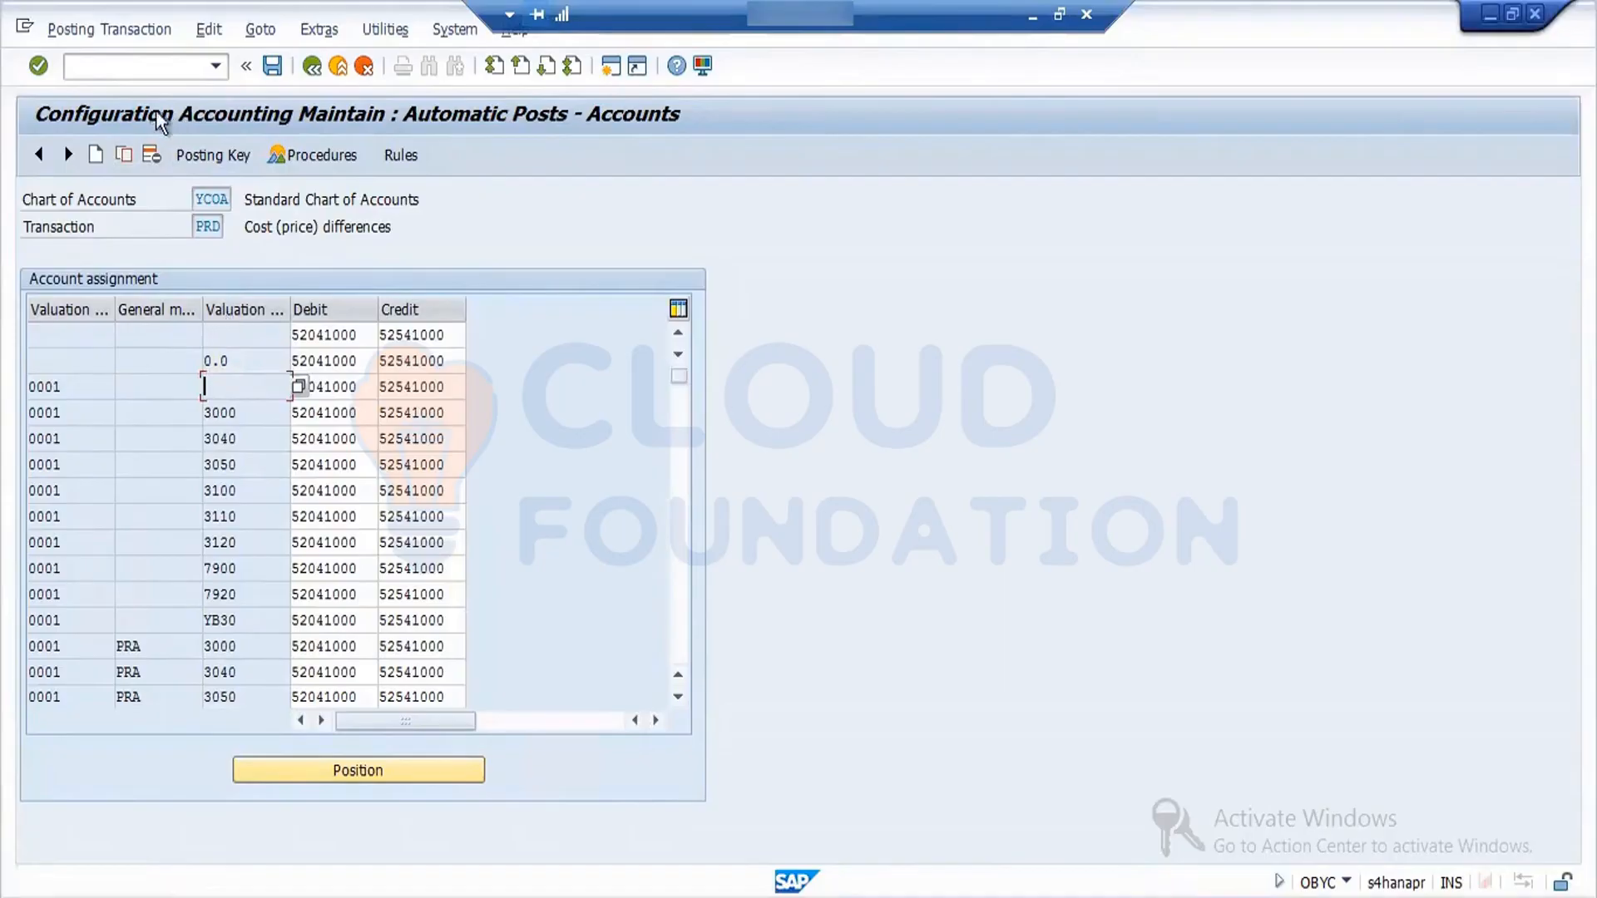
pyautogui.click(125, 154)
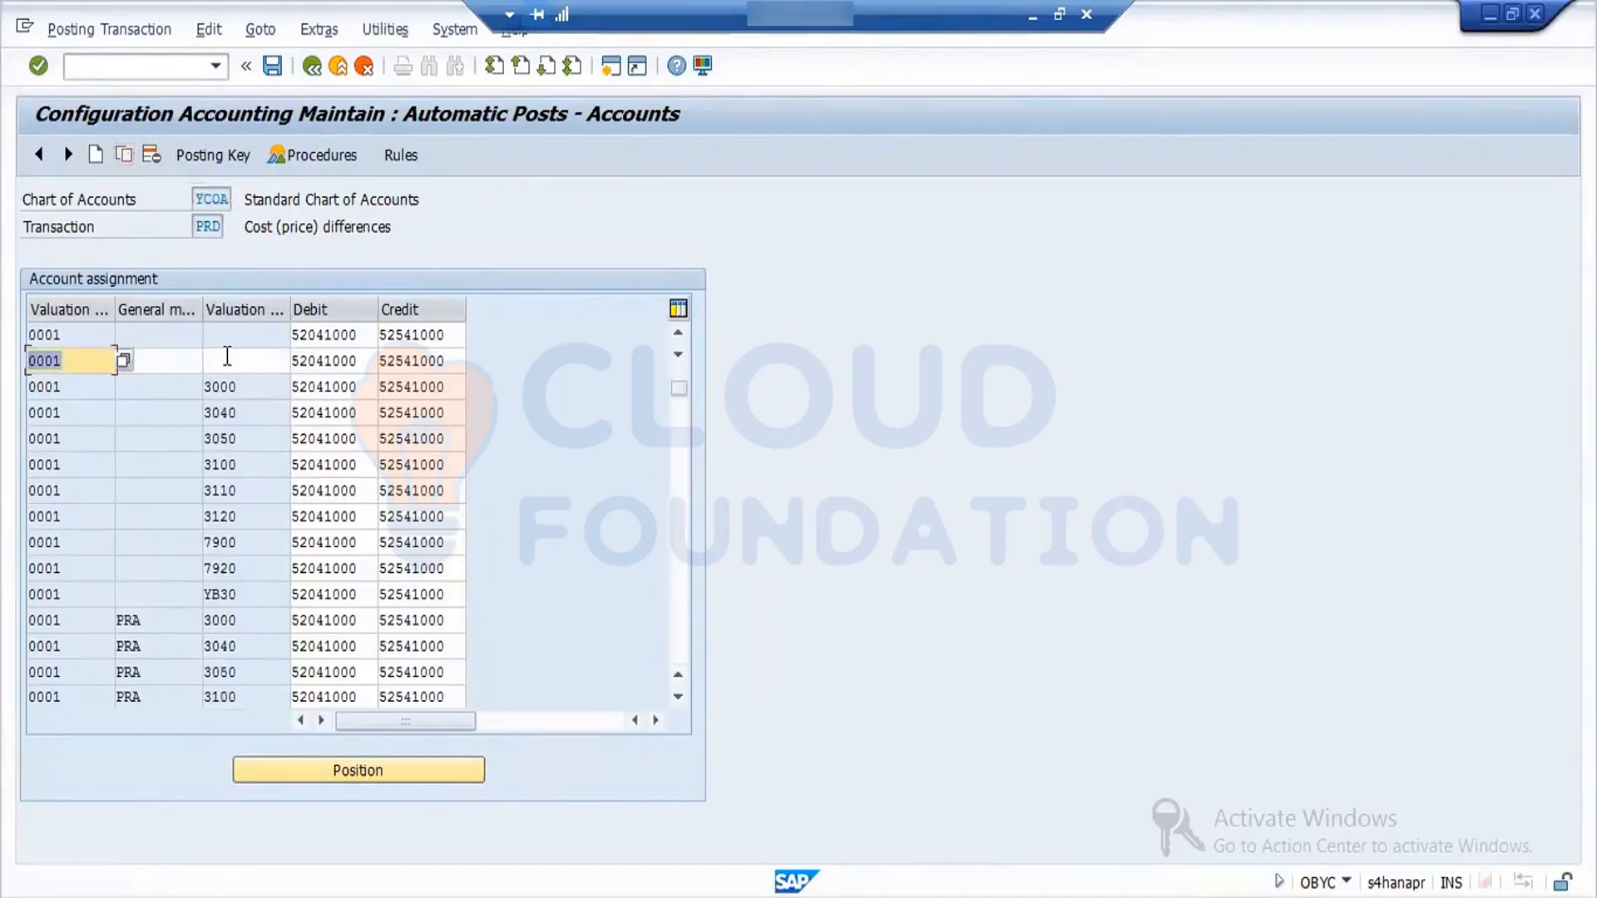
pyautogui.write('0.')
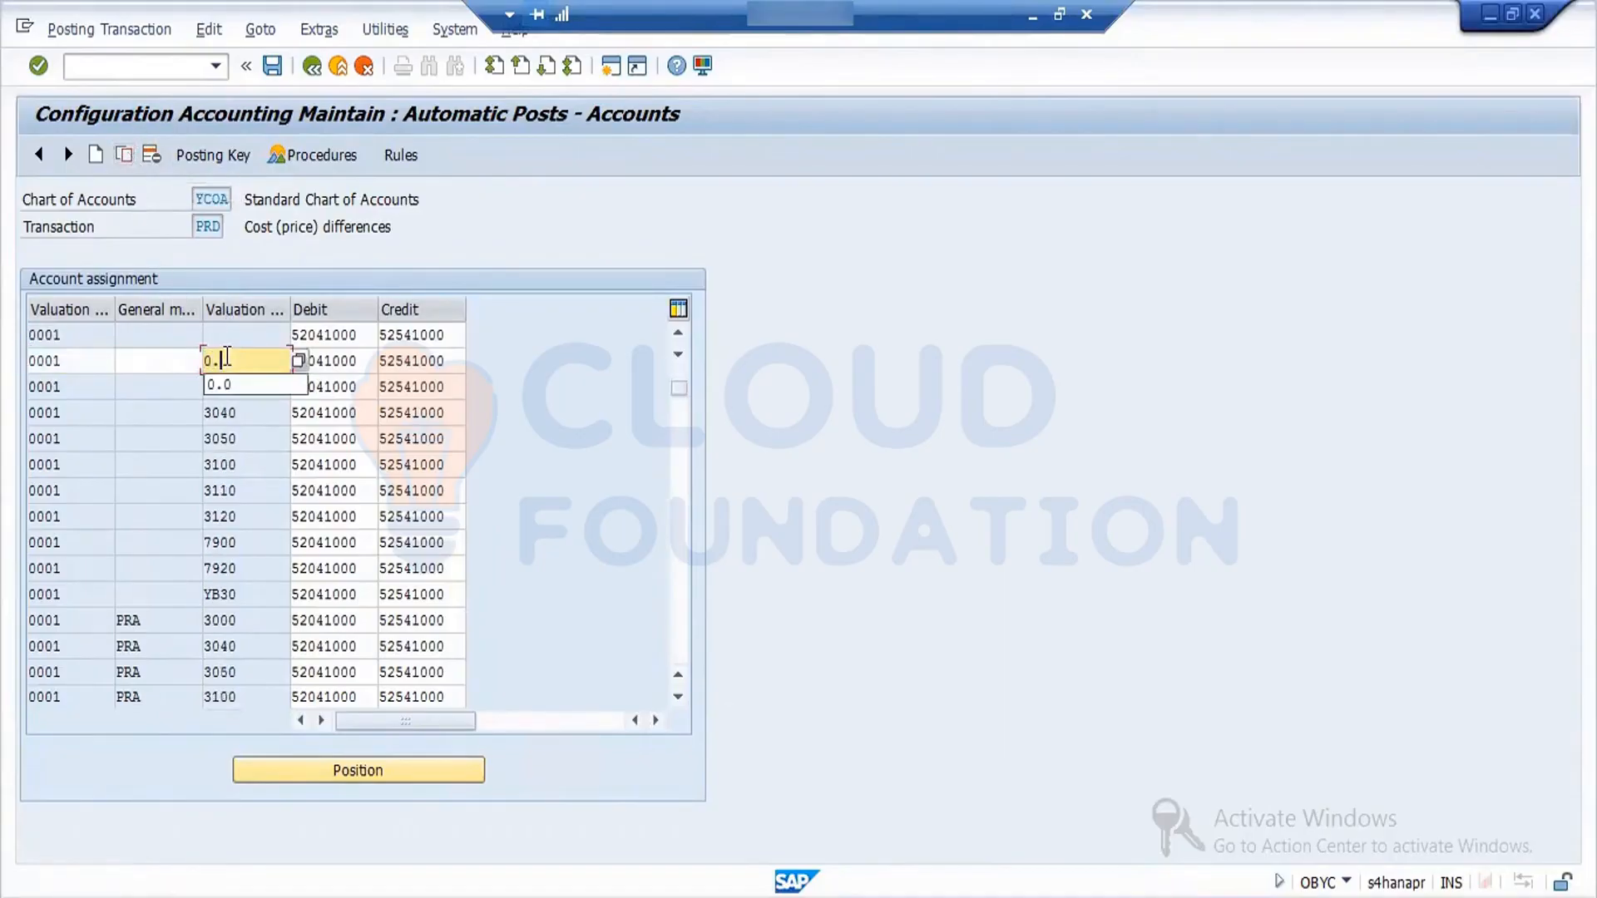
pyautogui.write('0')
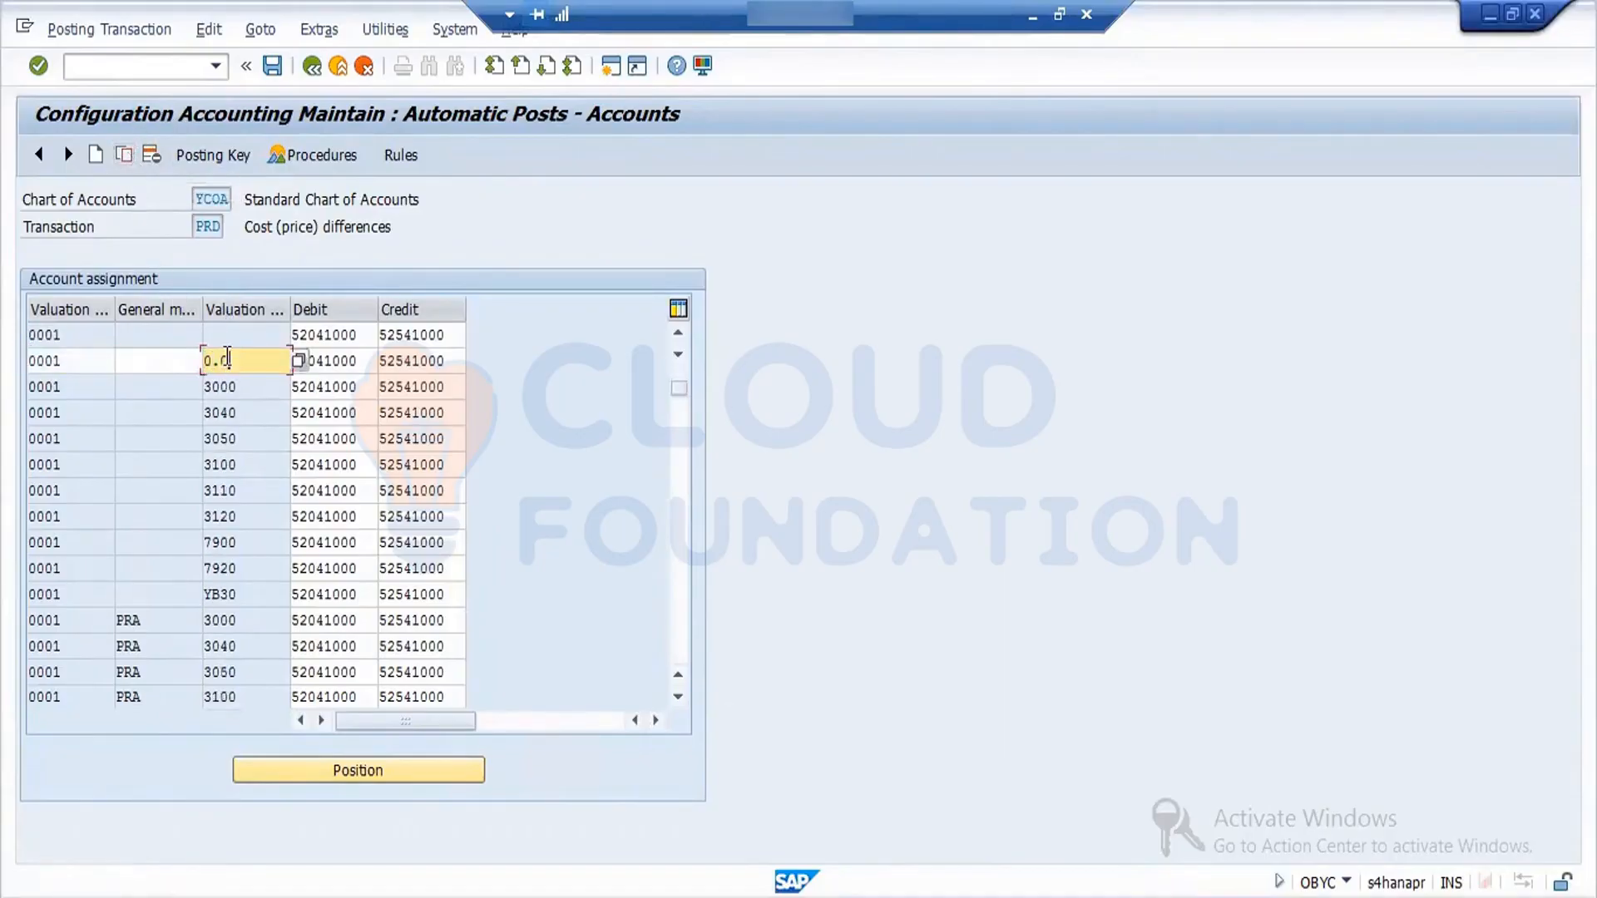
pyautogui.click(273, 67)
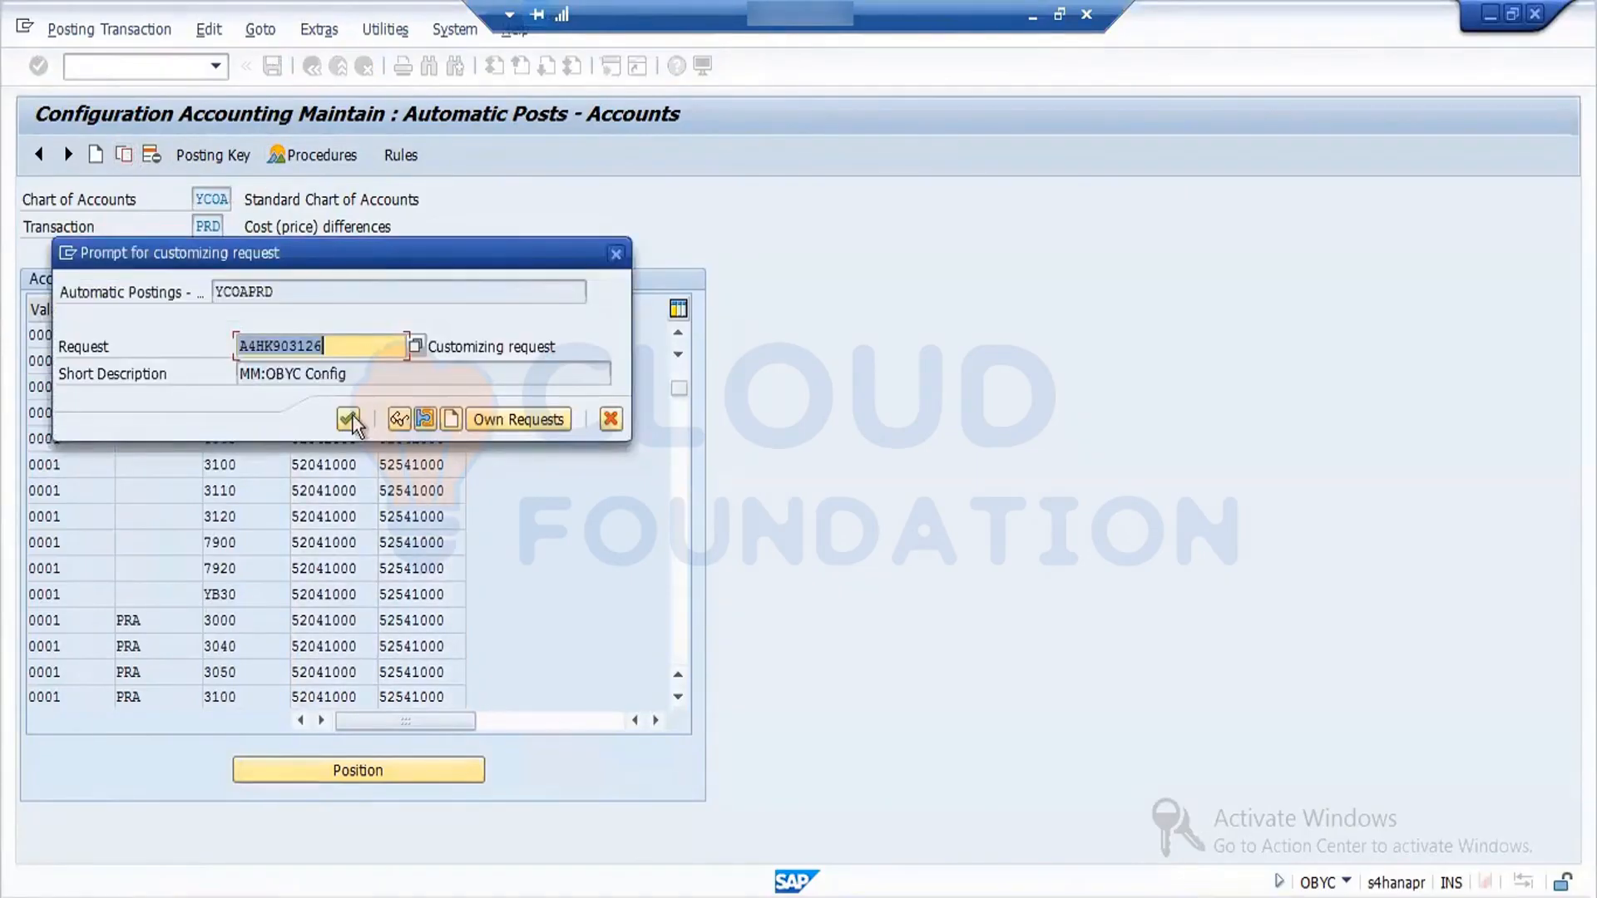
pyautogui.click(349, 419)
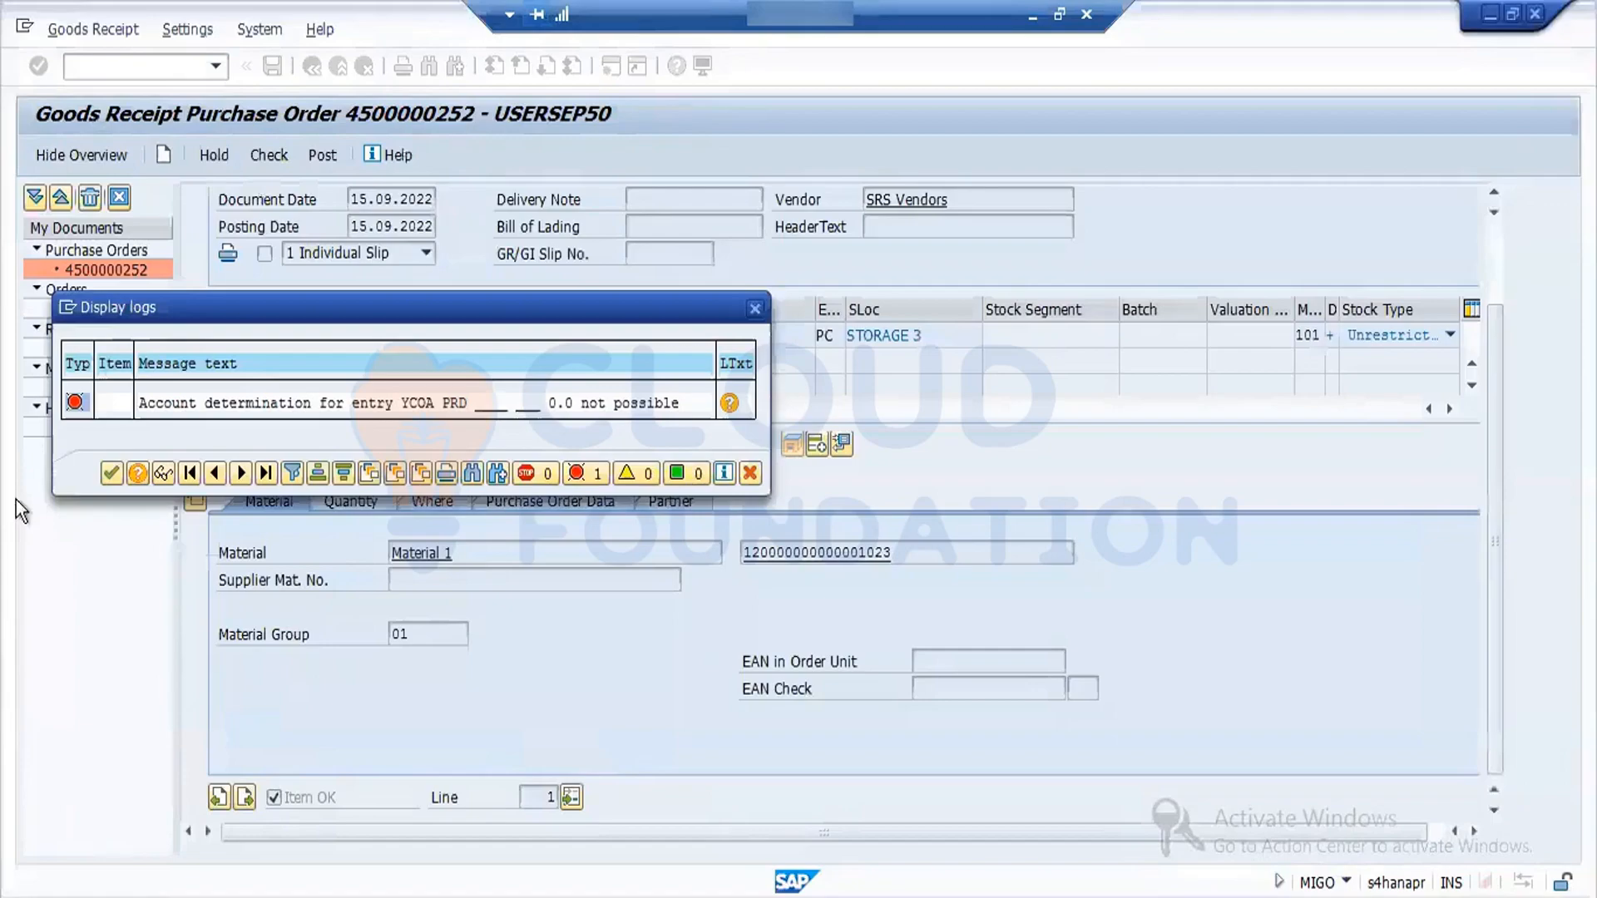
# - Close the goods receipt's PRD error log, recheck the document and try posting it again
pyautogui.click(111, 473)
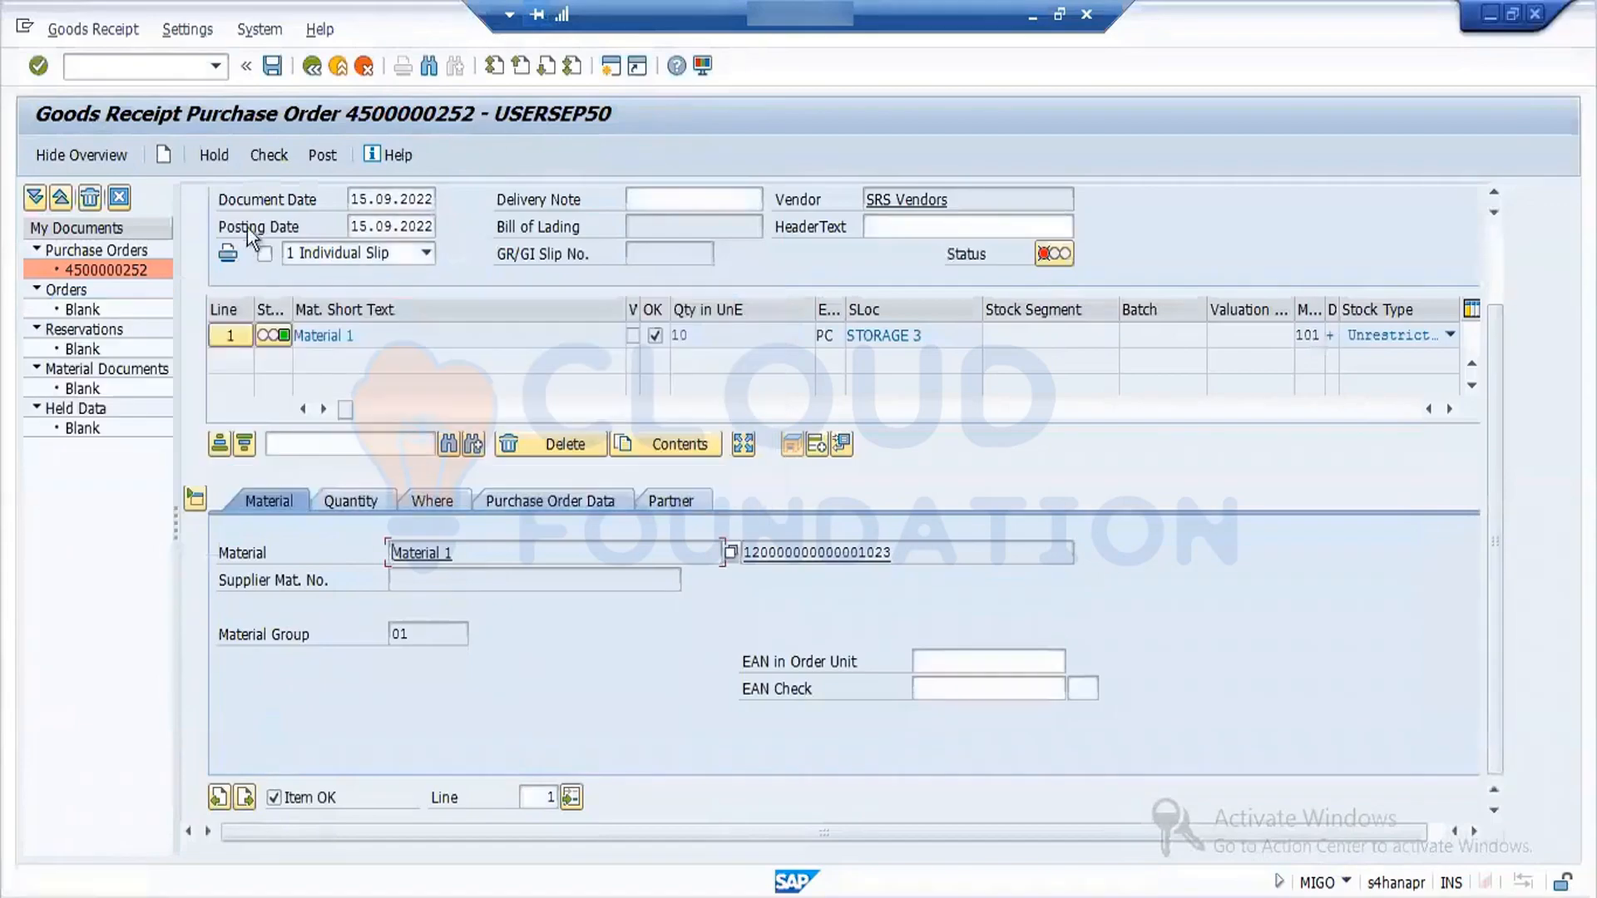
pyautogui.click(273, 161)
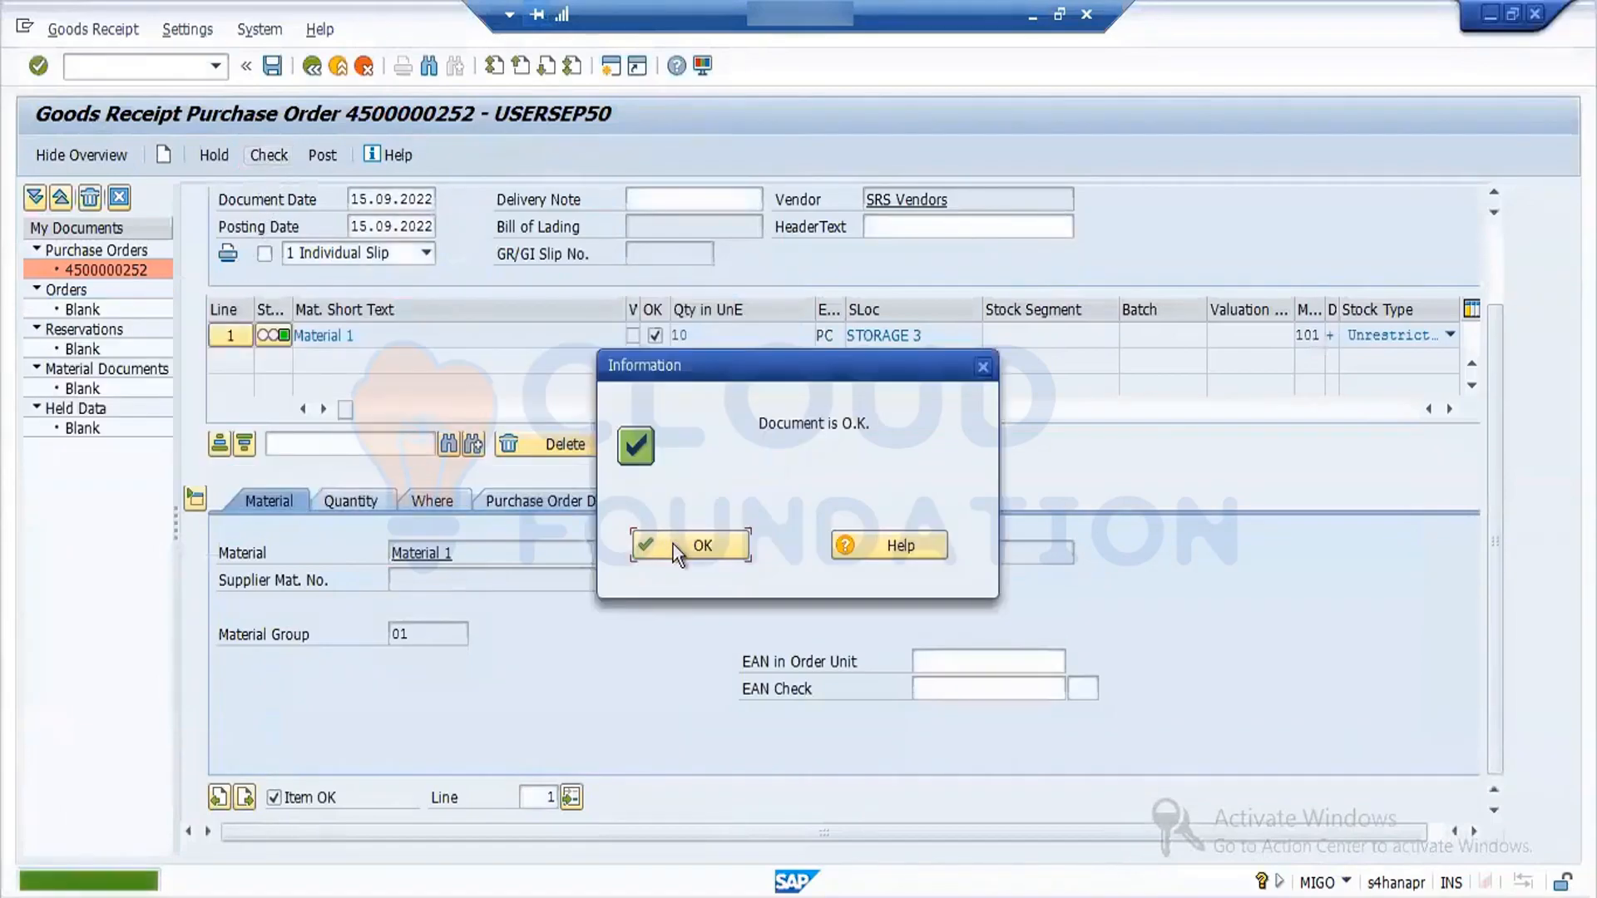
pyautogui.click(672, 543)
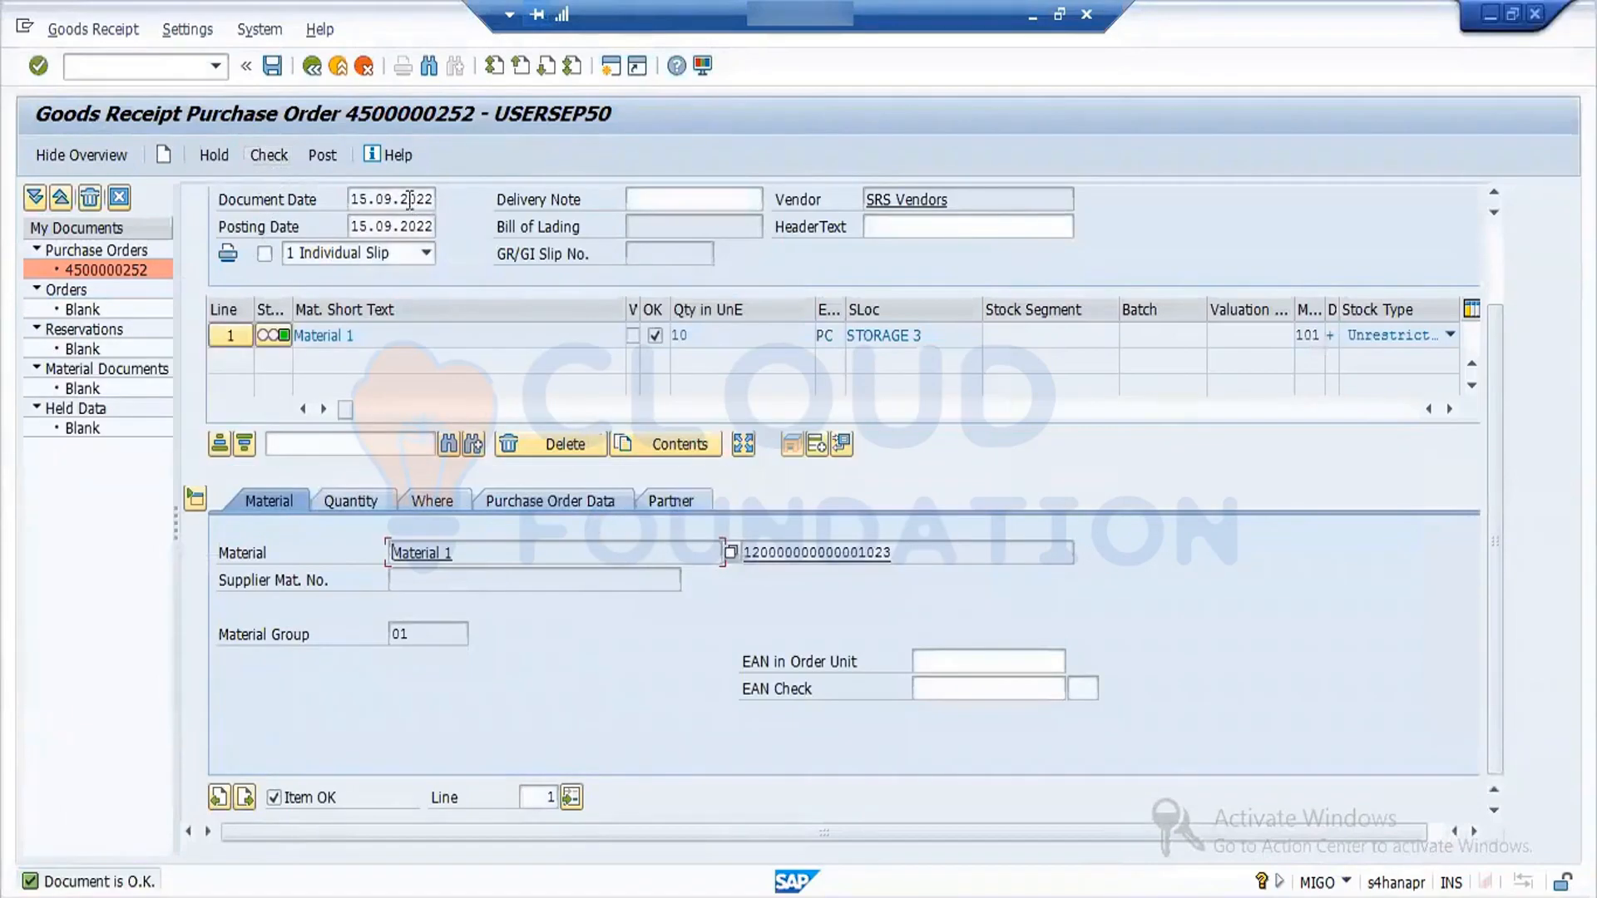
pyautogui.click(323, 158)
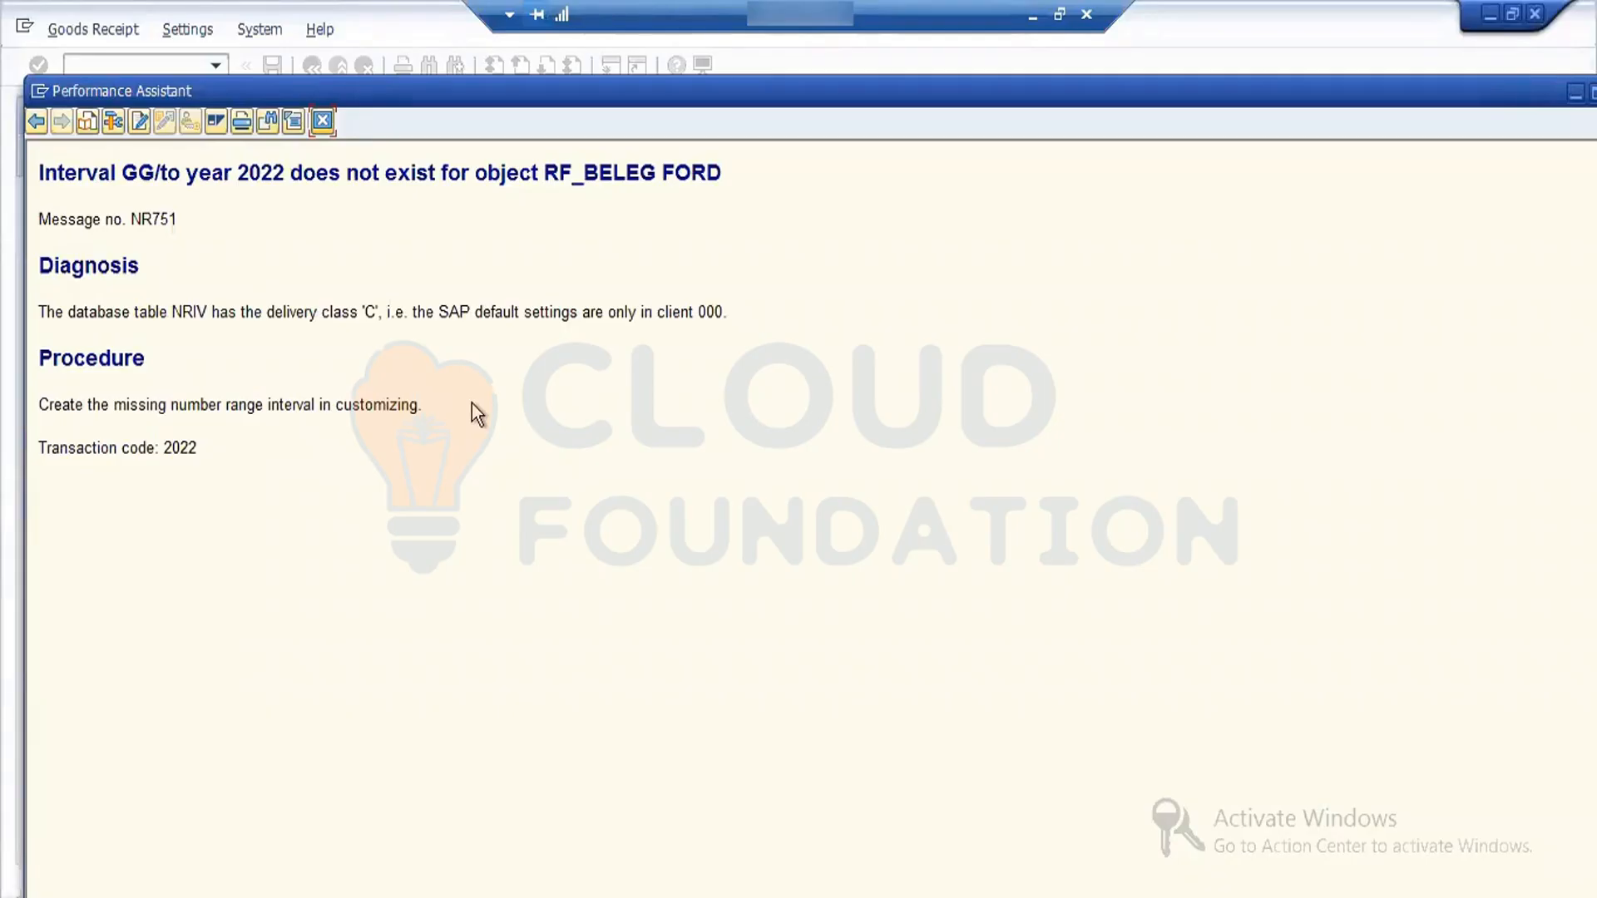
# - Close the long text of the number range error and open a new GUI window from the log
pyautogui.click(321, 122)
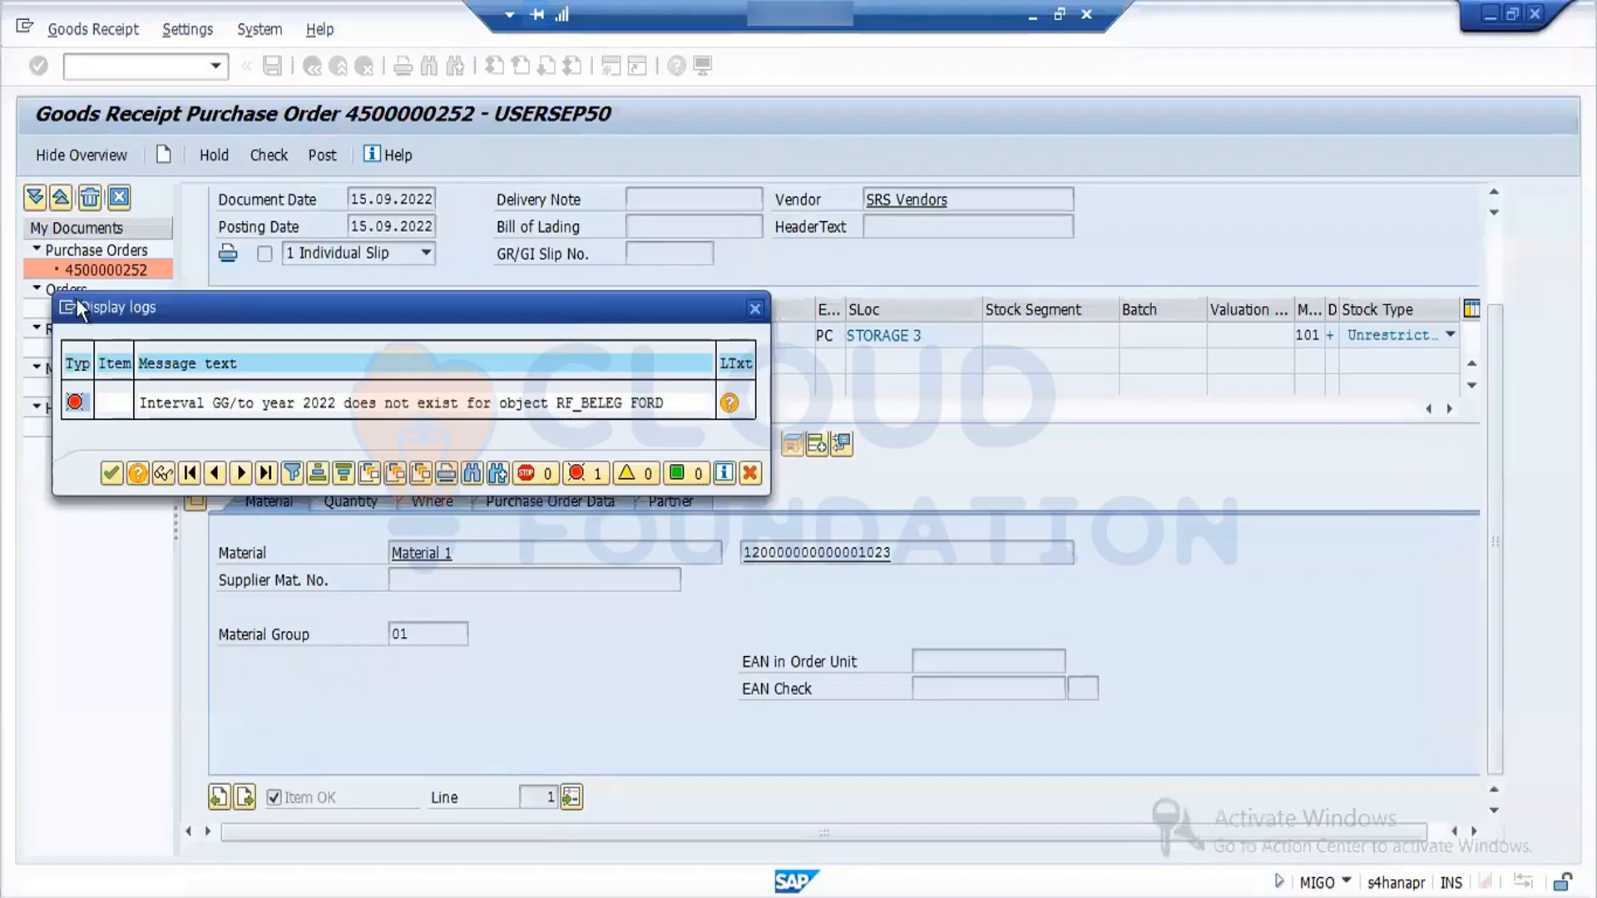
pyautogui.click(65, 308)
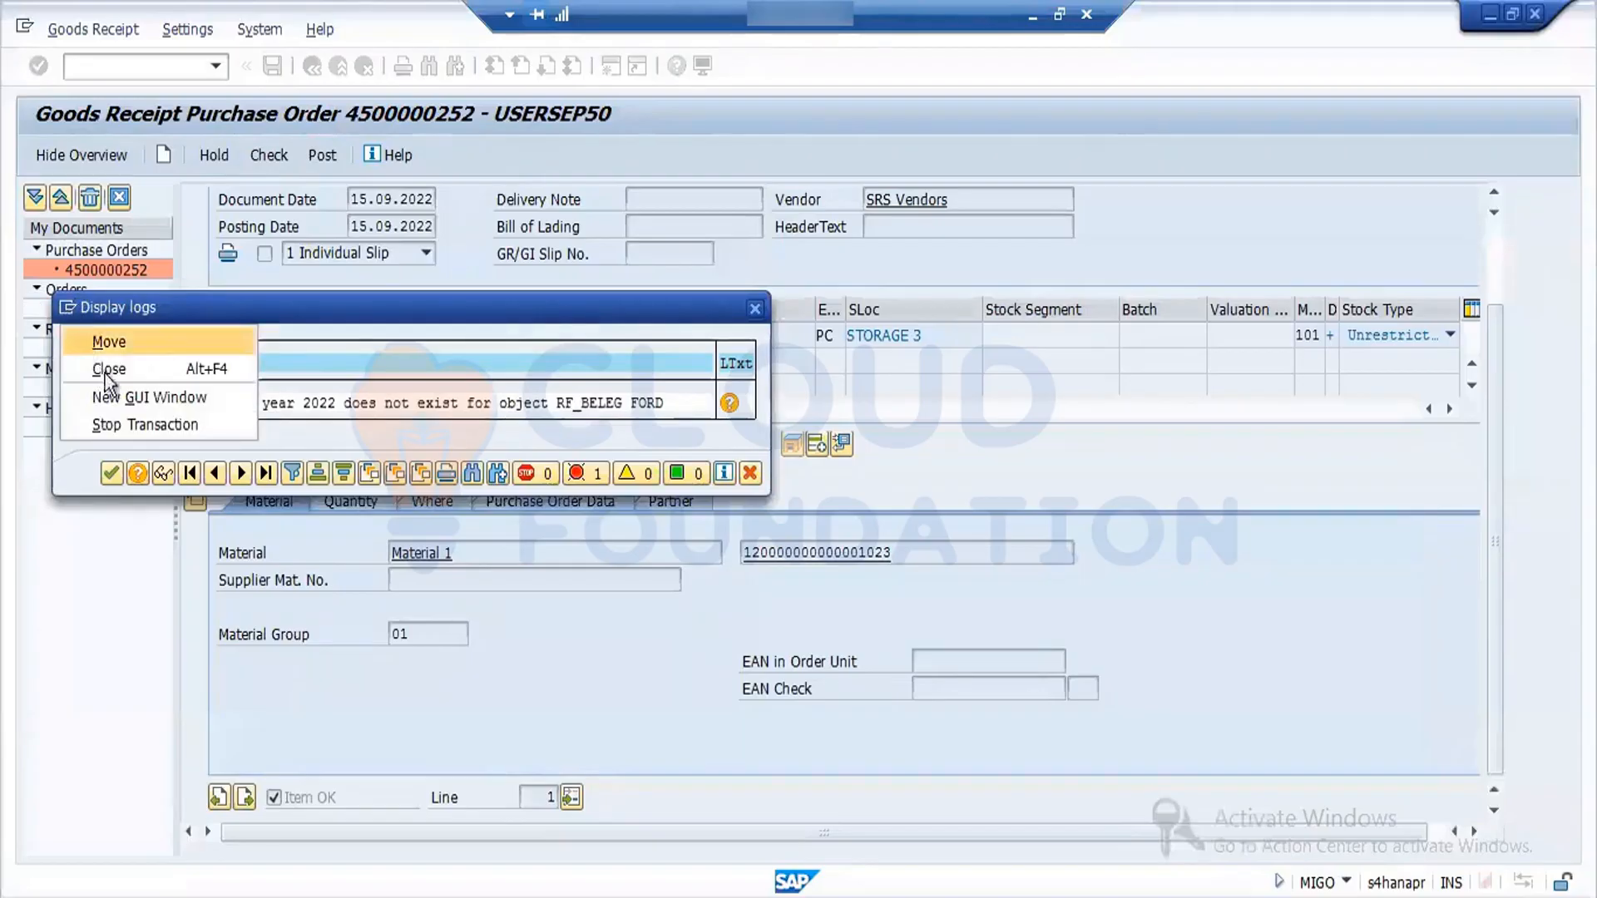
pyautogui.click(116, 393)
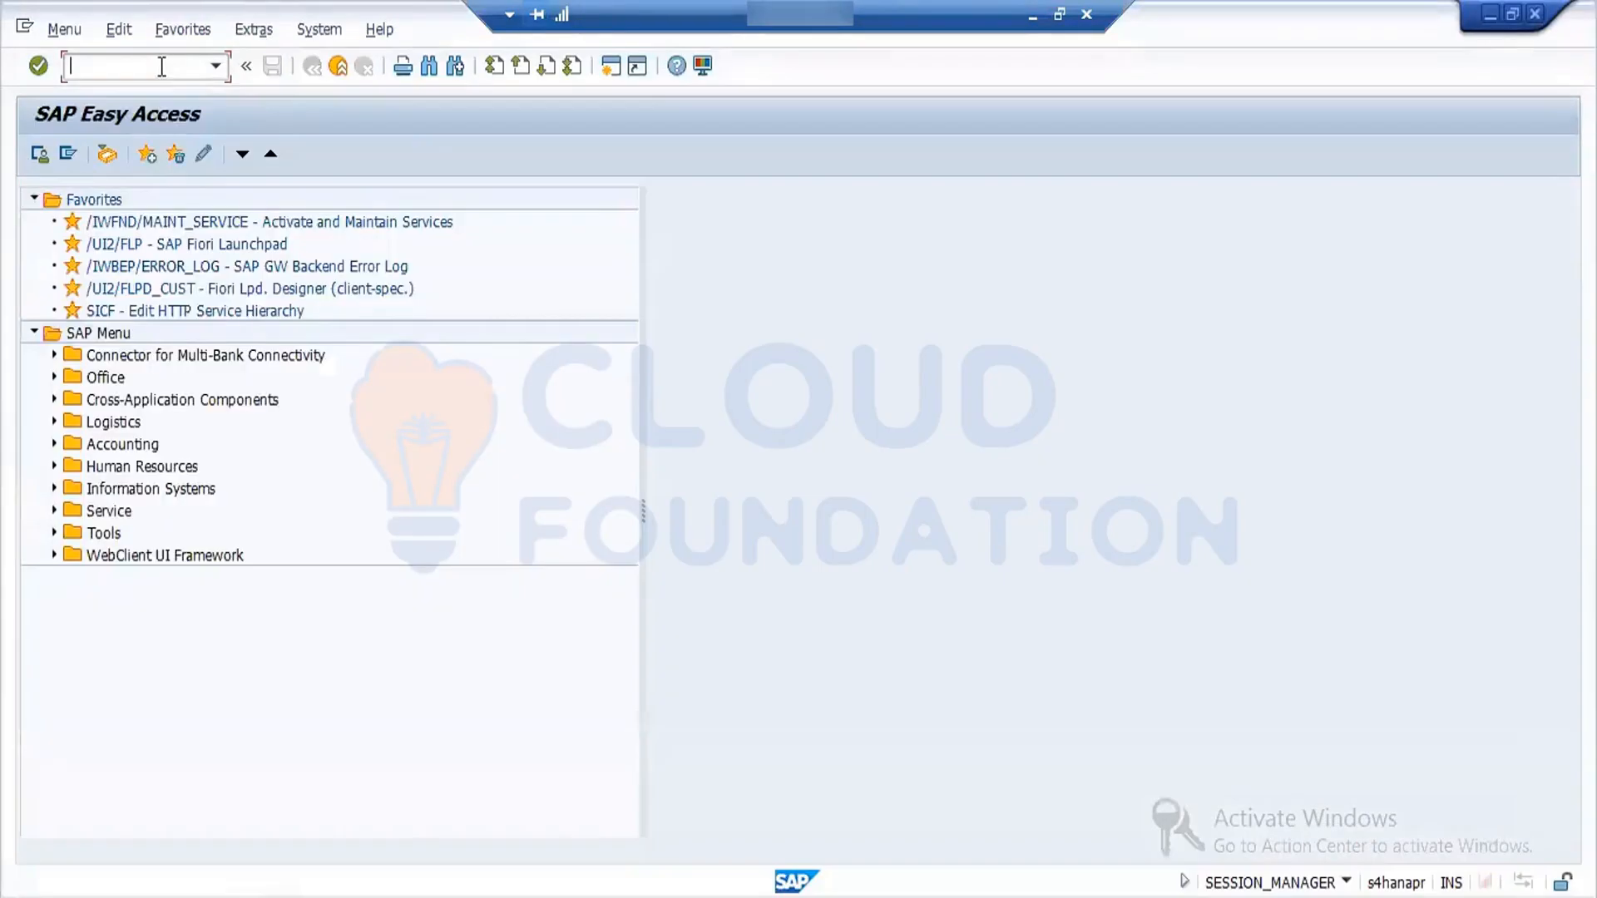
pyautogui.write('mmnr')
pyautogui.press('Return')
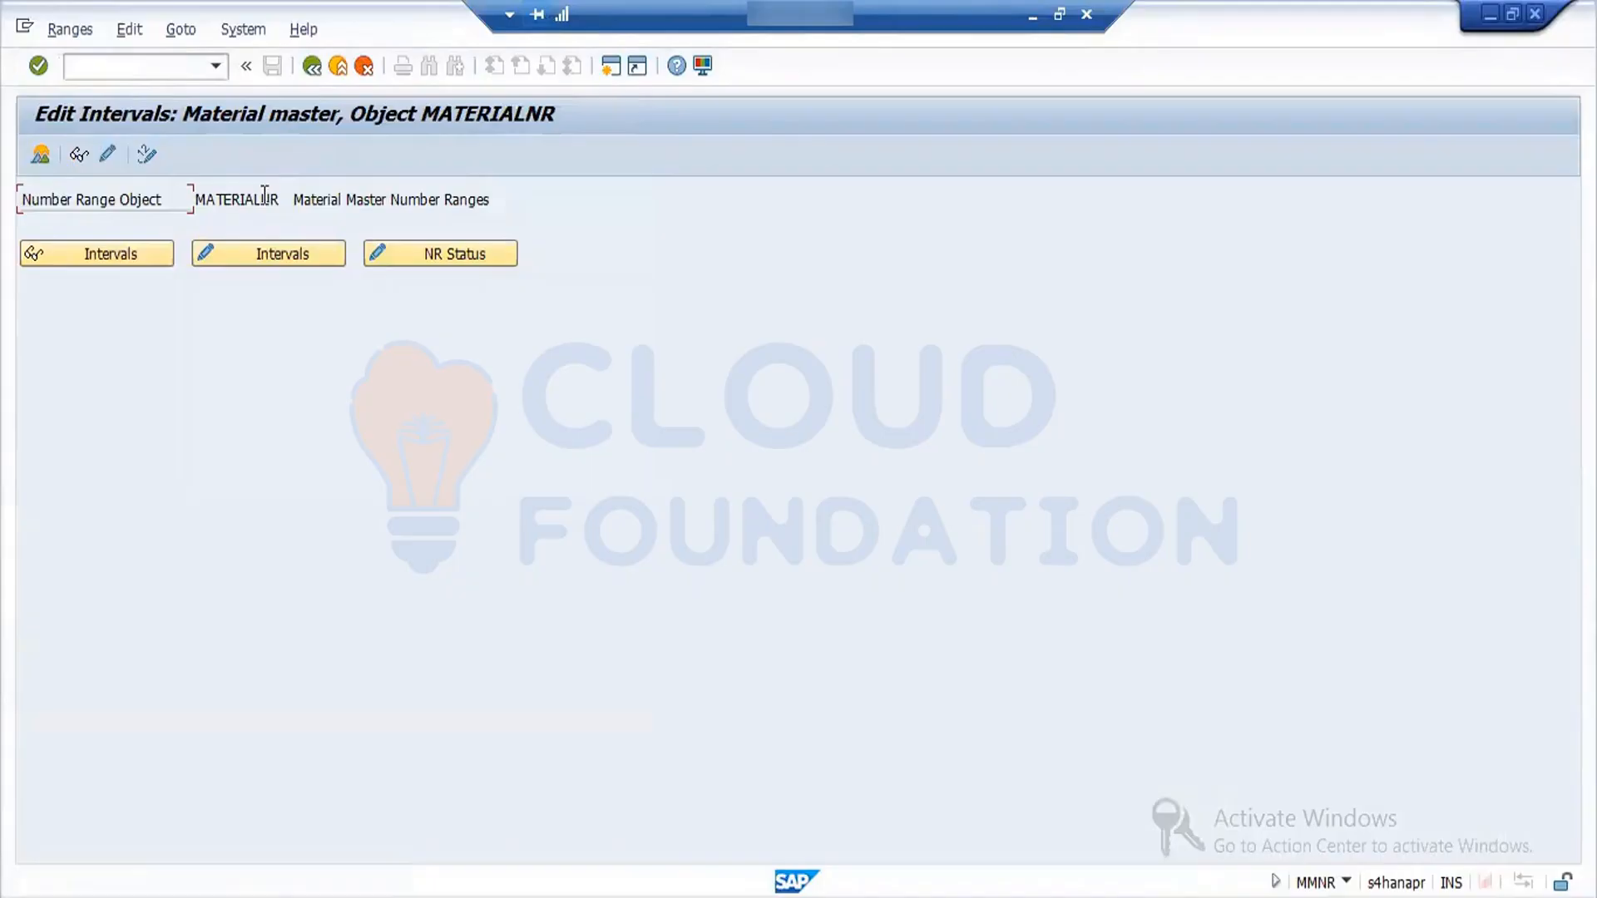
pyautogui.click(314, 63)
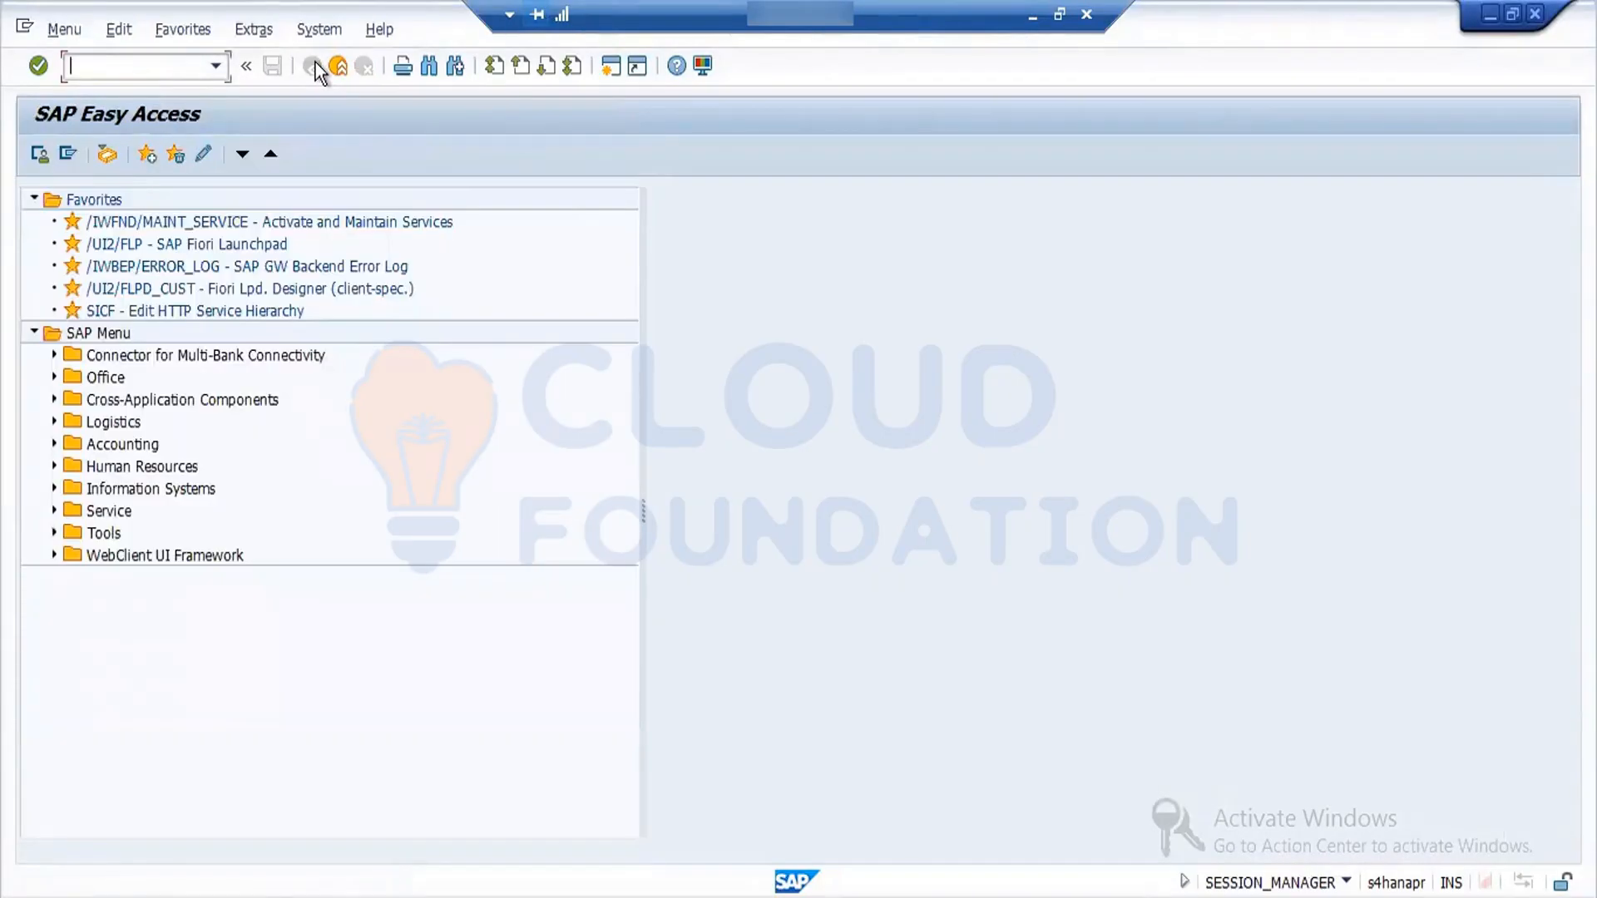
# - Display number range object RF_BELEG in transaction SNRO and view its customizing and interval settings
pyautogui.write('d')
pyautogui.press('BackSpace')
pyautogui.write('snro')
pyautogui.press('Return')
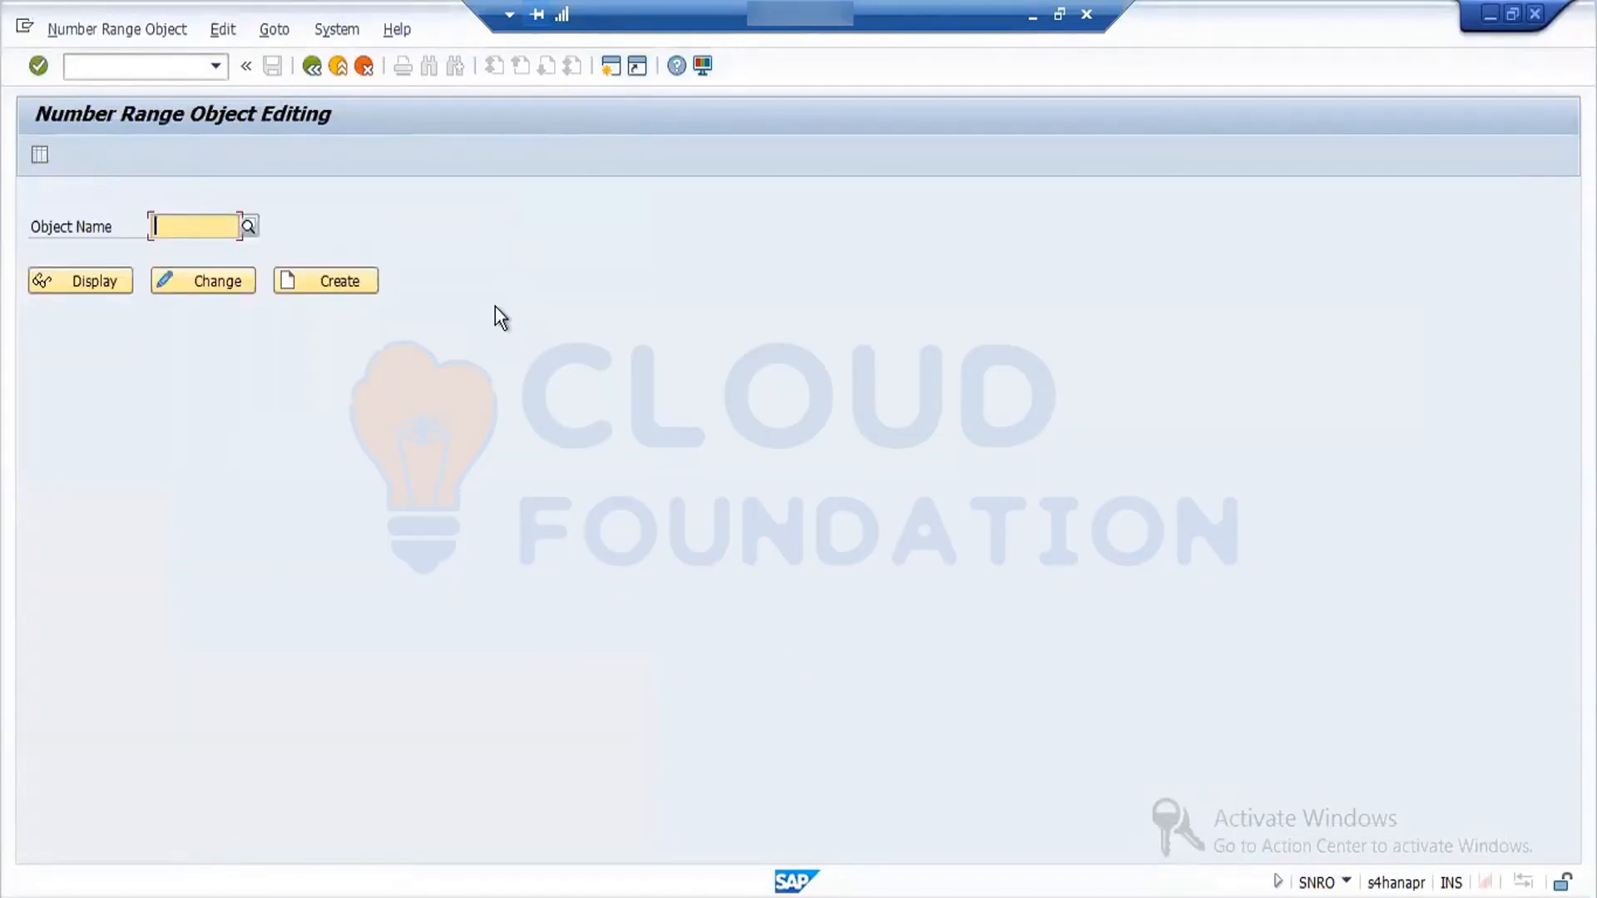
pyautogui.write('rf')
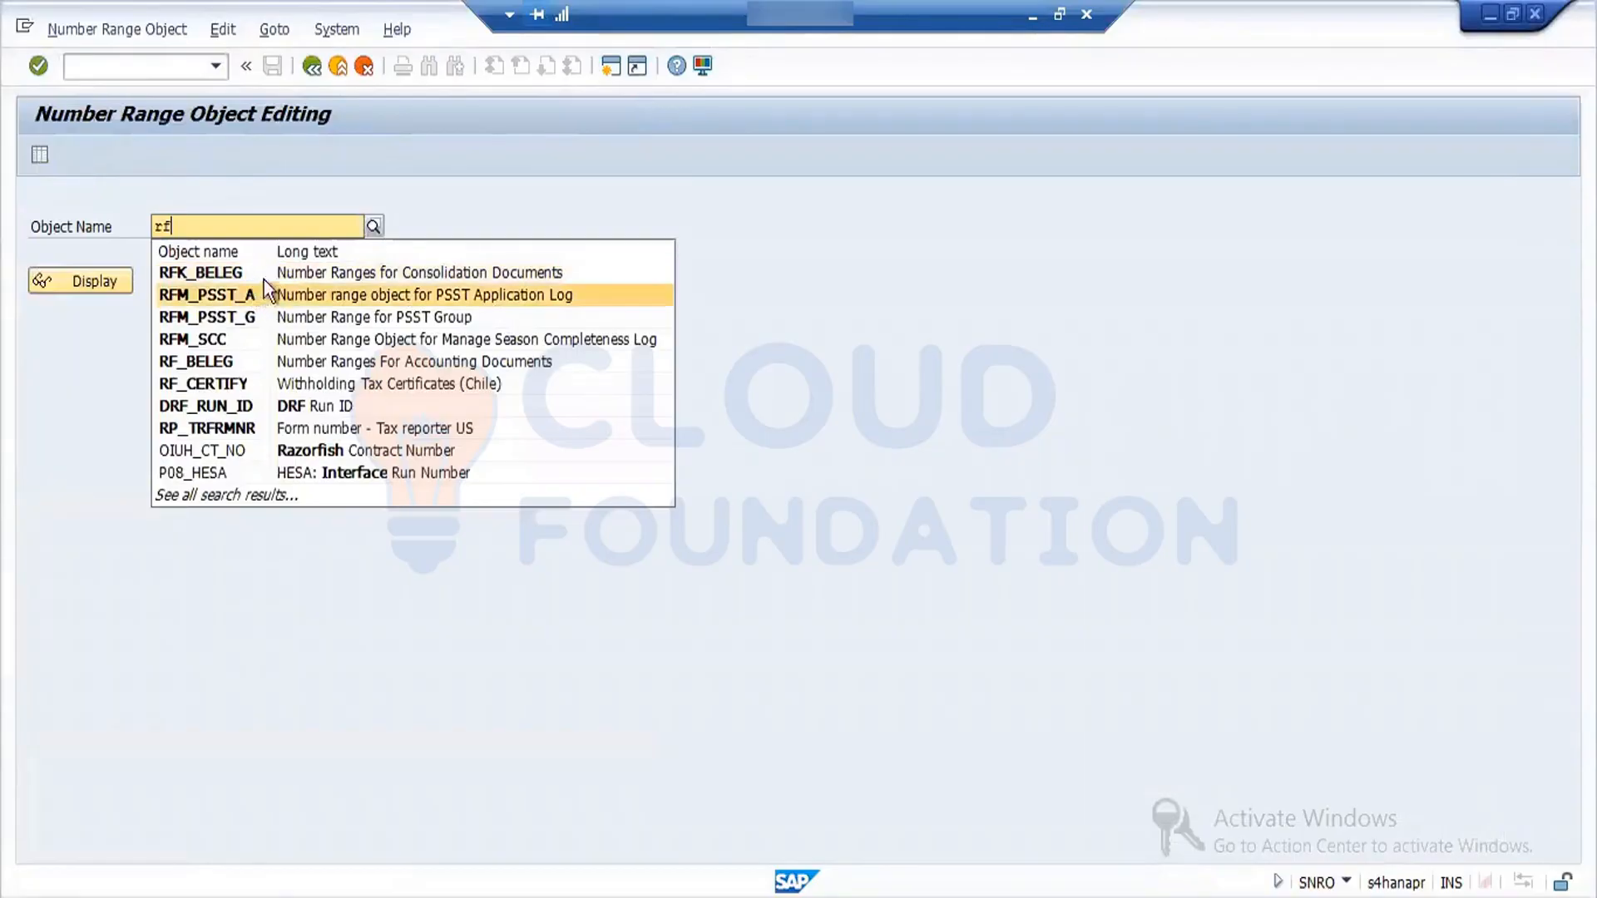
pyautogui.click(292, 361)
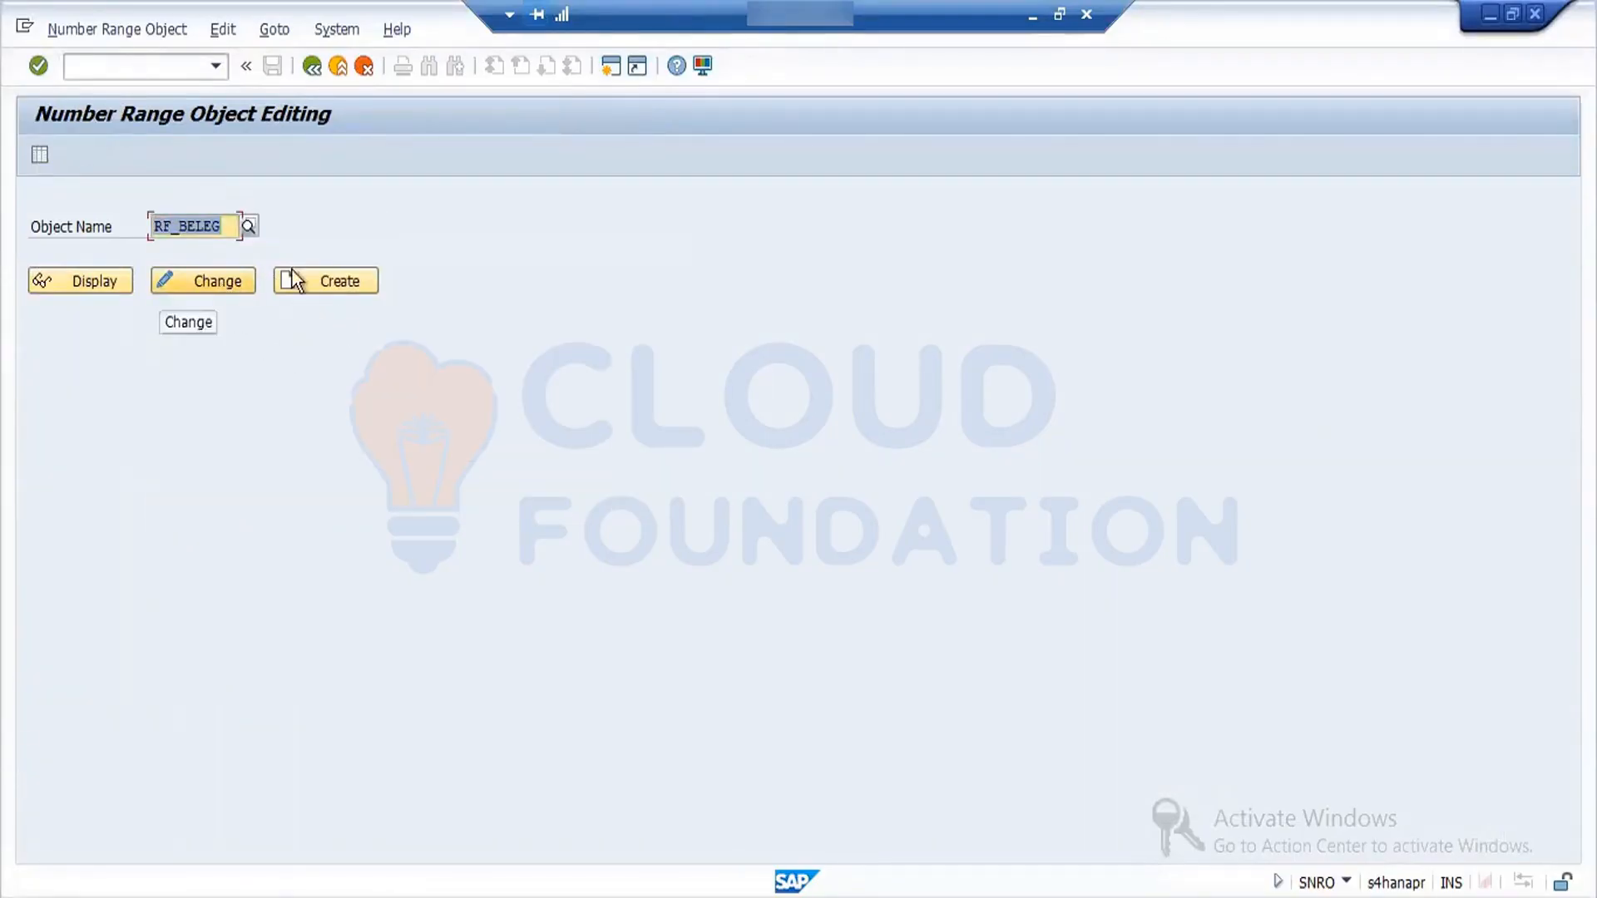
pyautogui.click(109, 292)
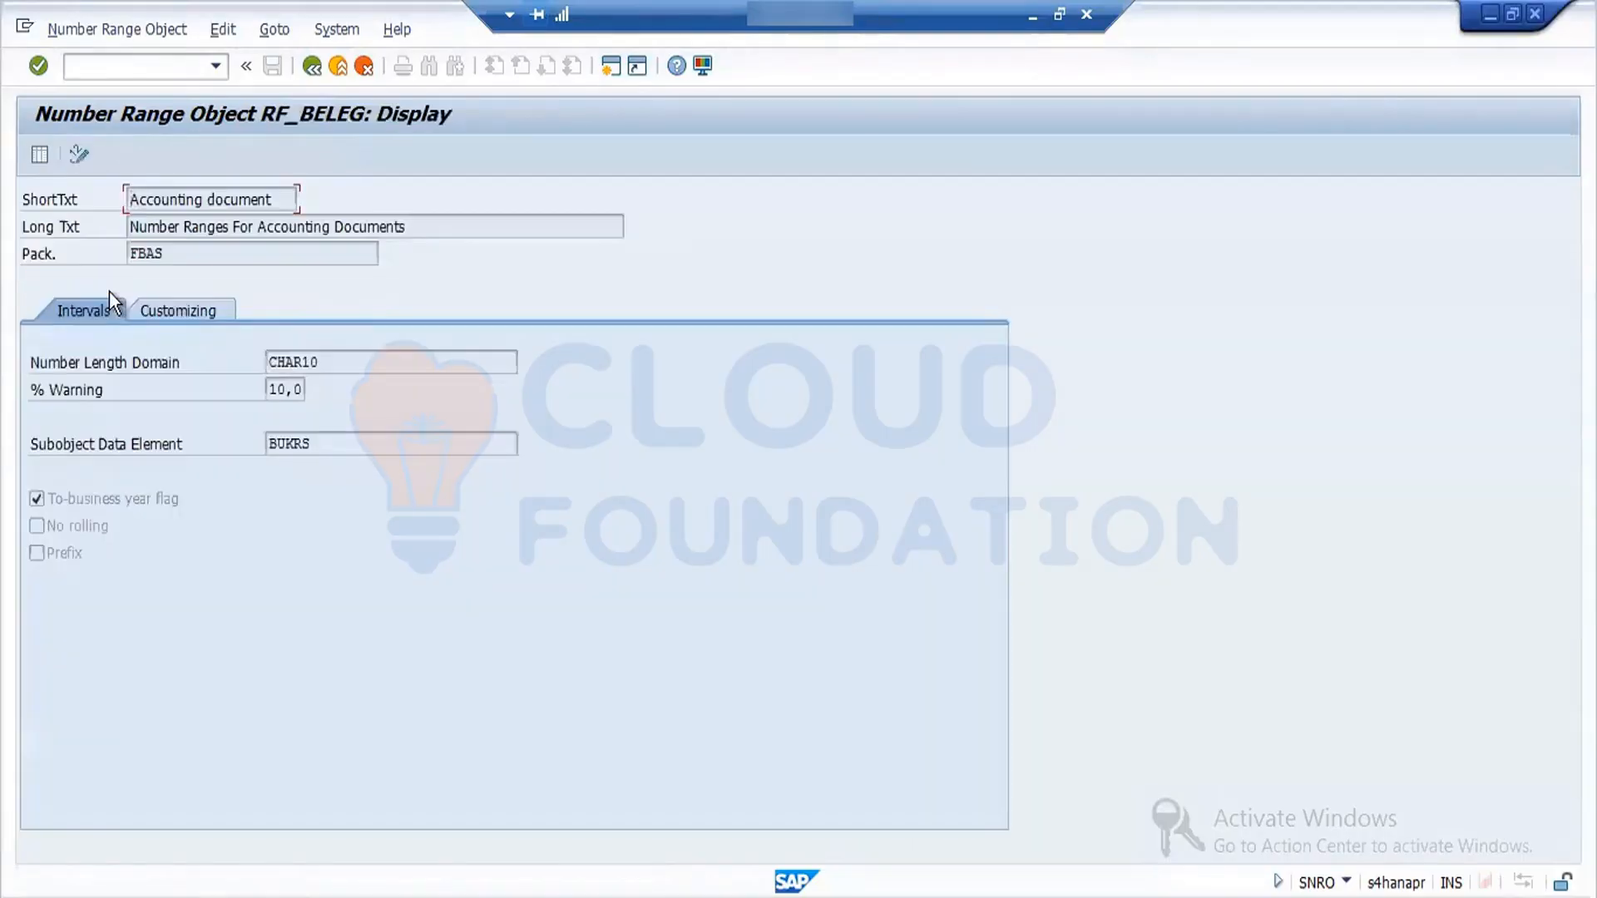
pyautogui.click(193, 312)
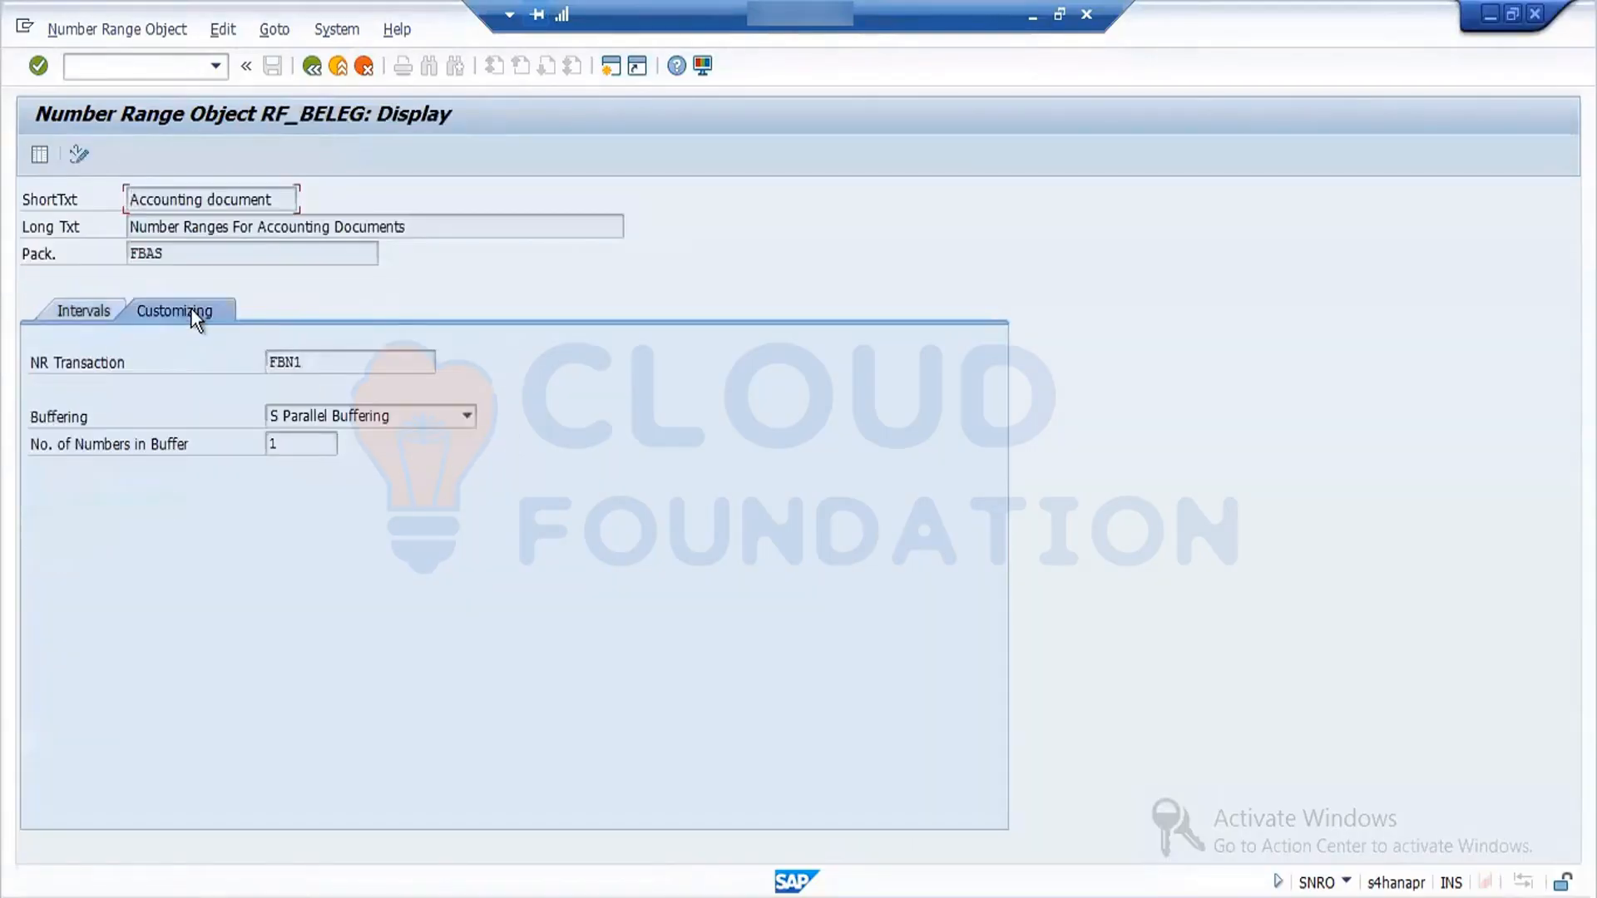
pyautogui.click(83, 306)
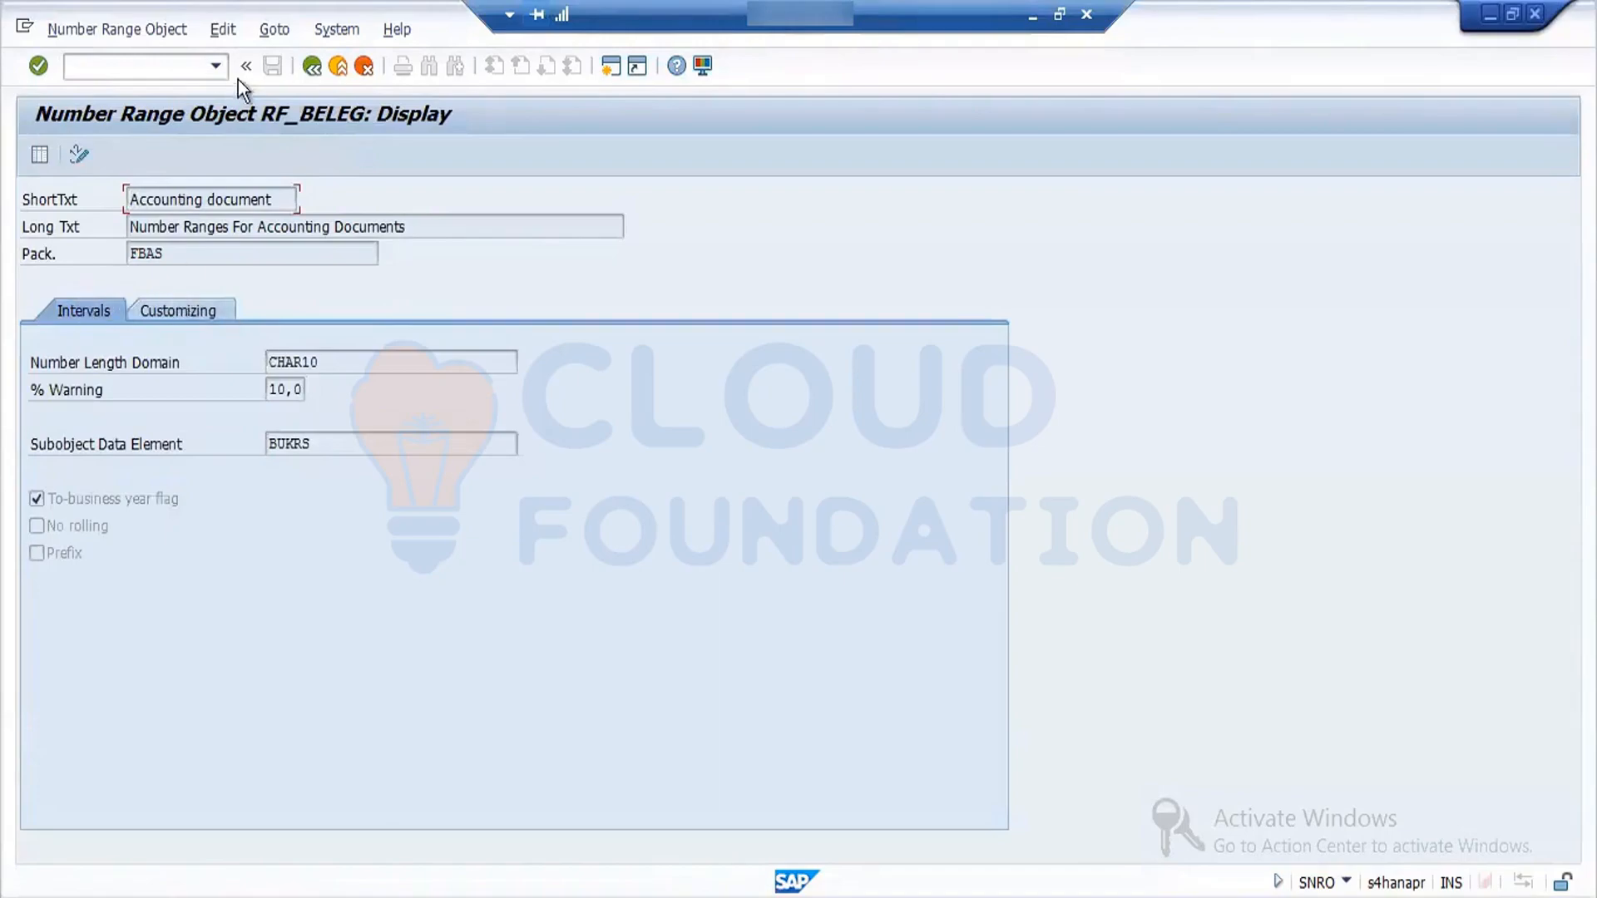
# - Open the number range status maintenance of object RF_BELEG for company code FORD
pyautogui.click(78, 156)
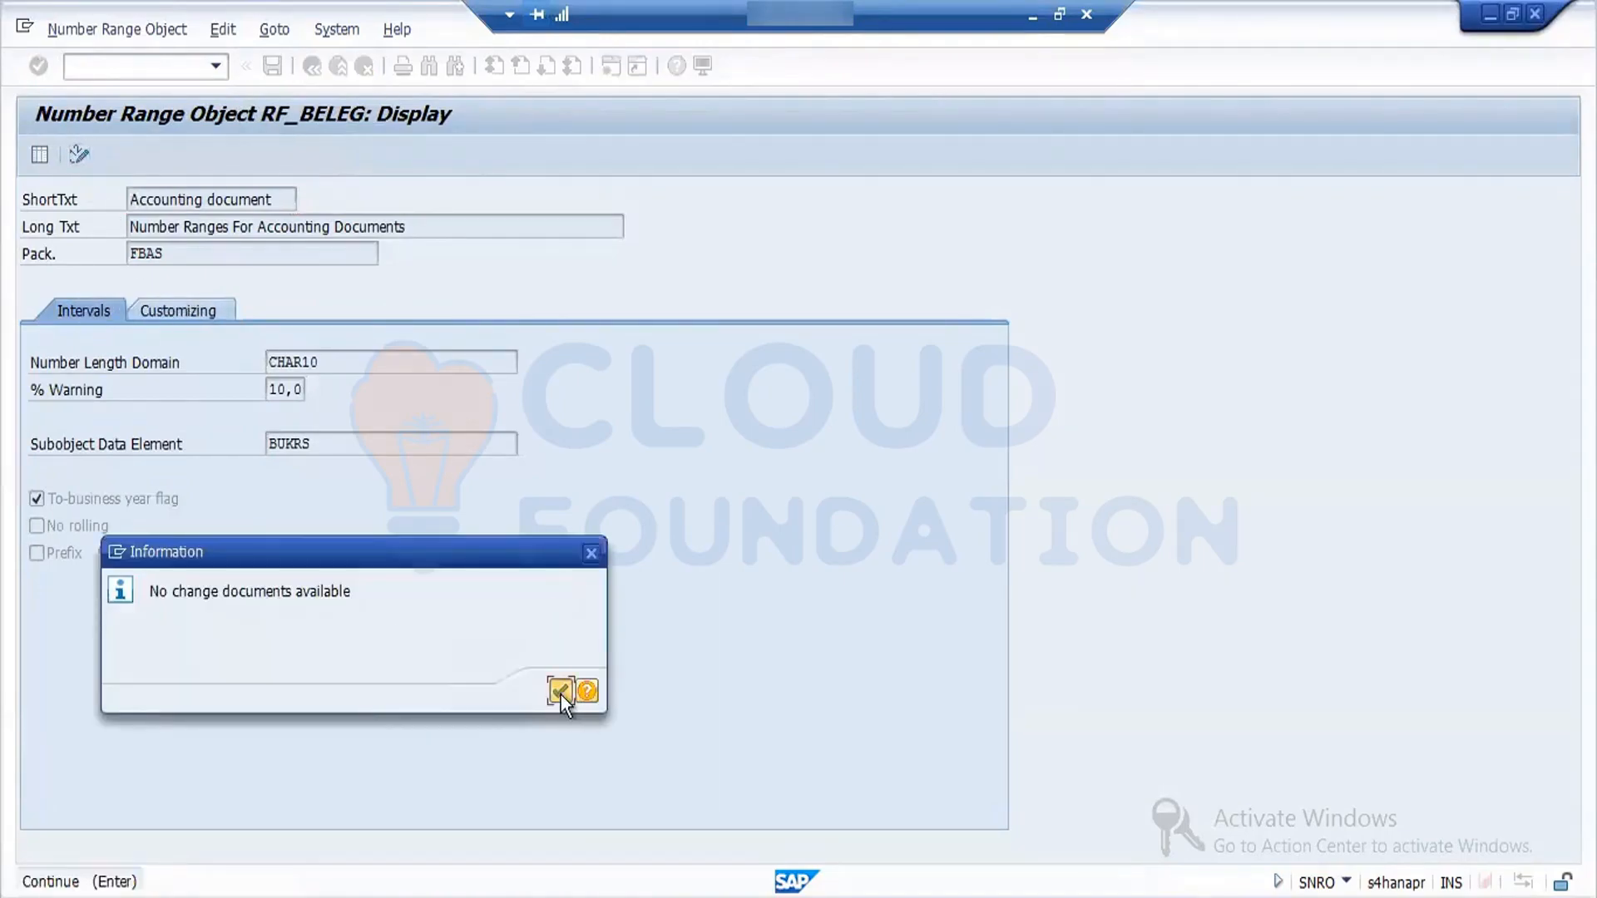
pyautogui.click(561, 692)
pyautogui.click(44, 150)
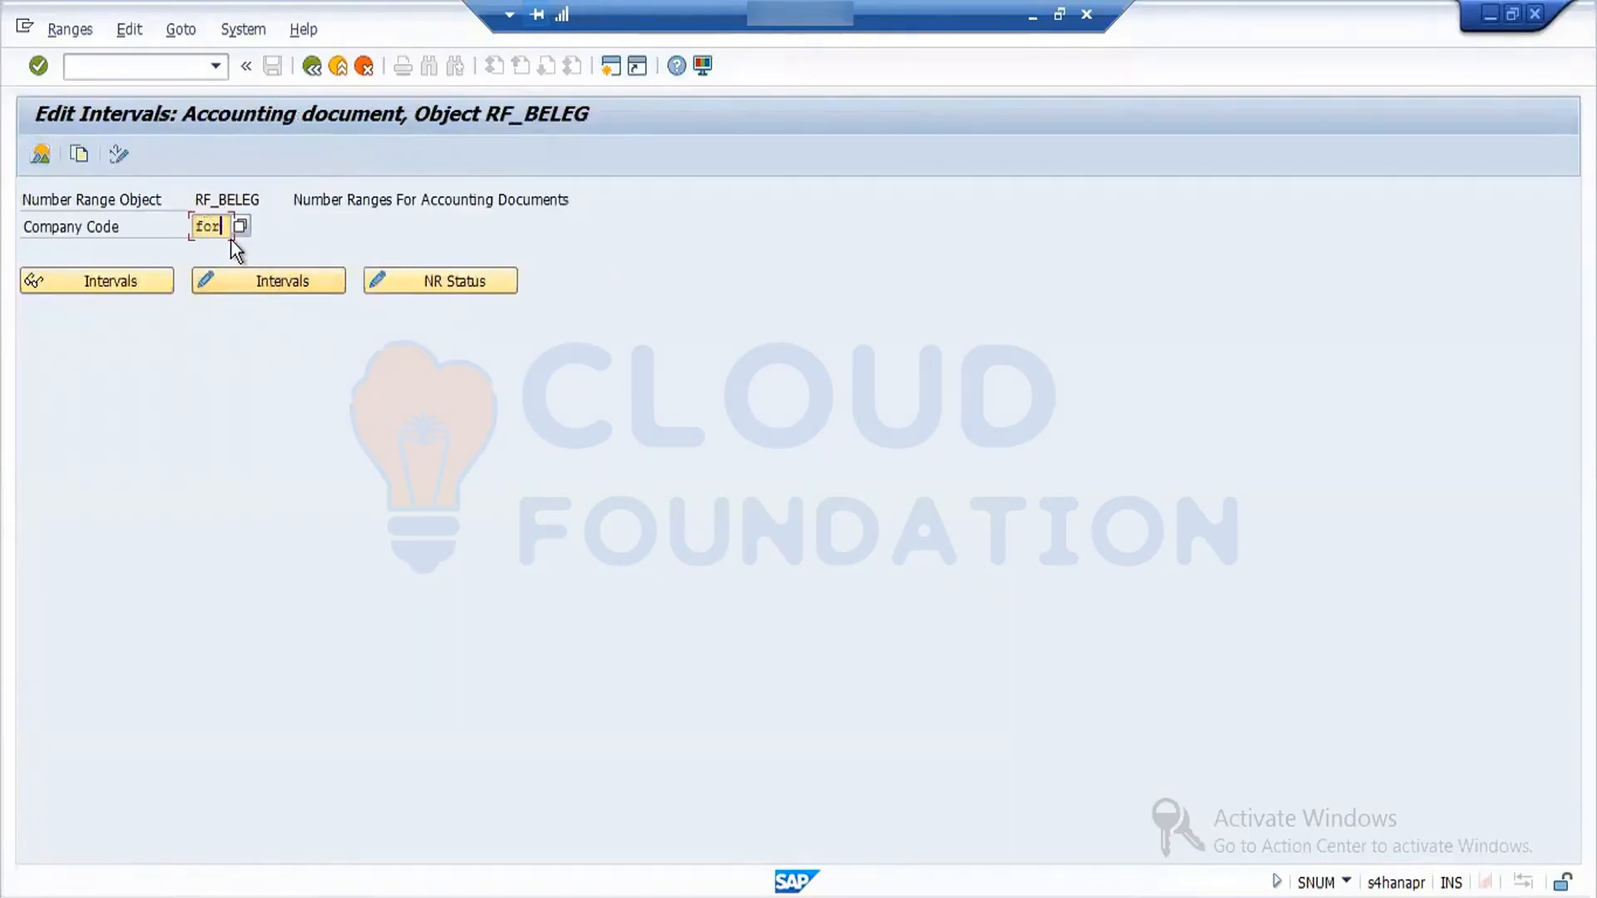
pyautogui.click(394, 281)
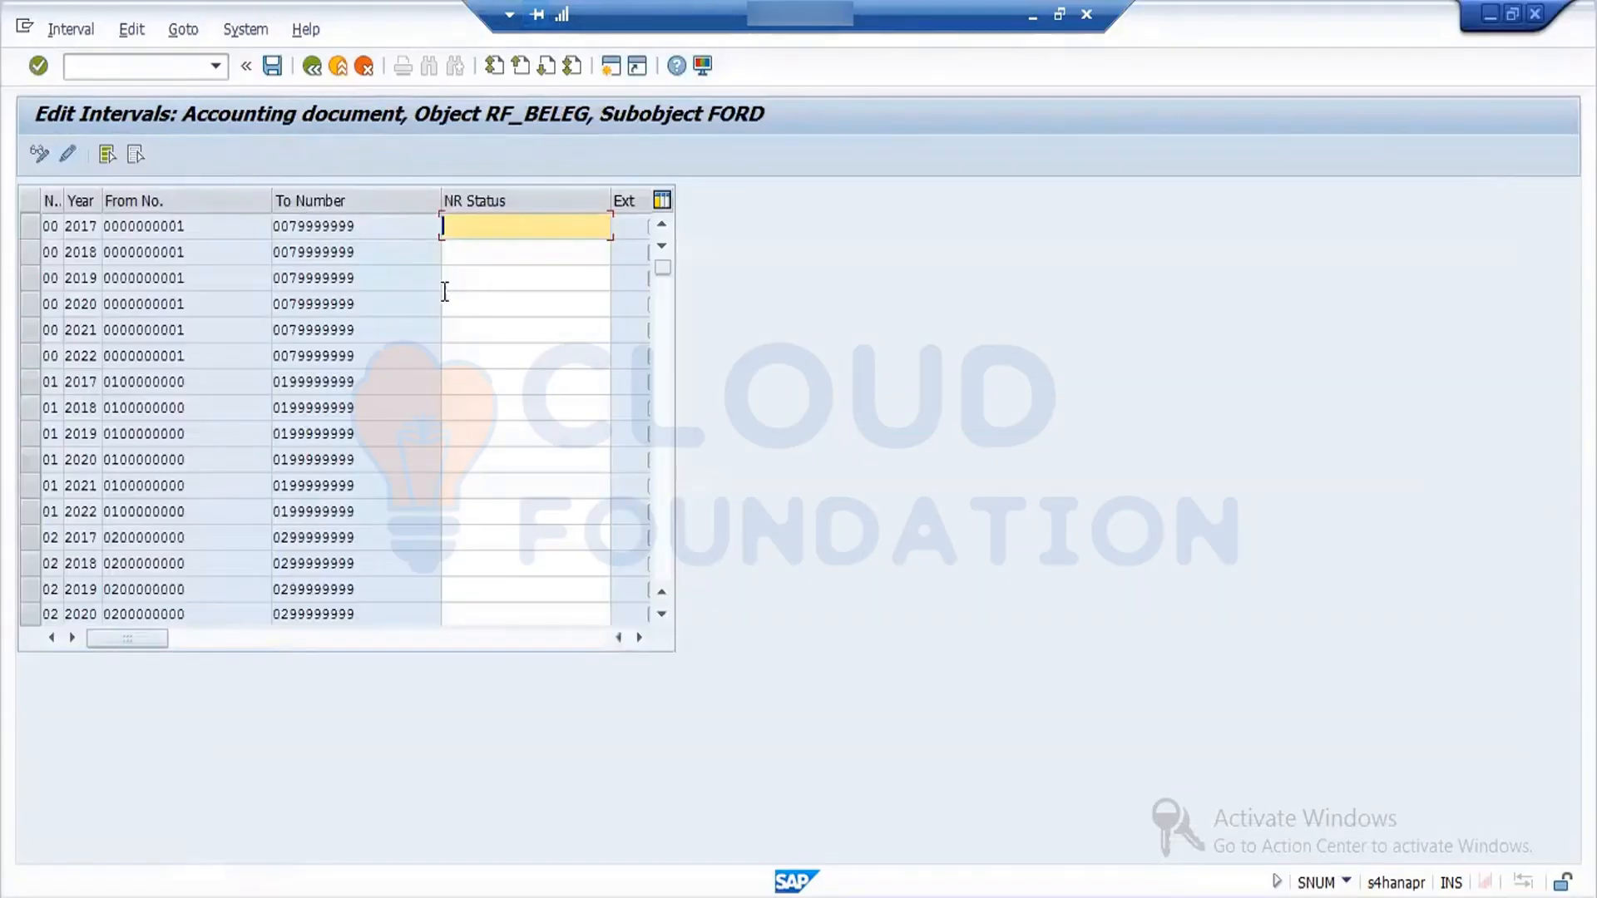
# - Look through the complete list of accounting document intervals for FORD, down to number range Z1
pyautogui.click(668, 482)
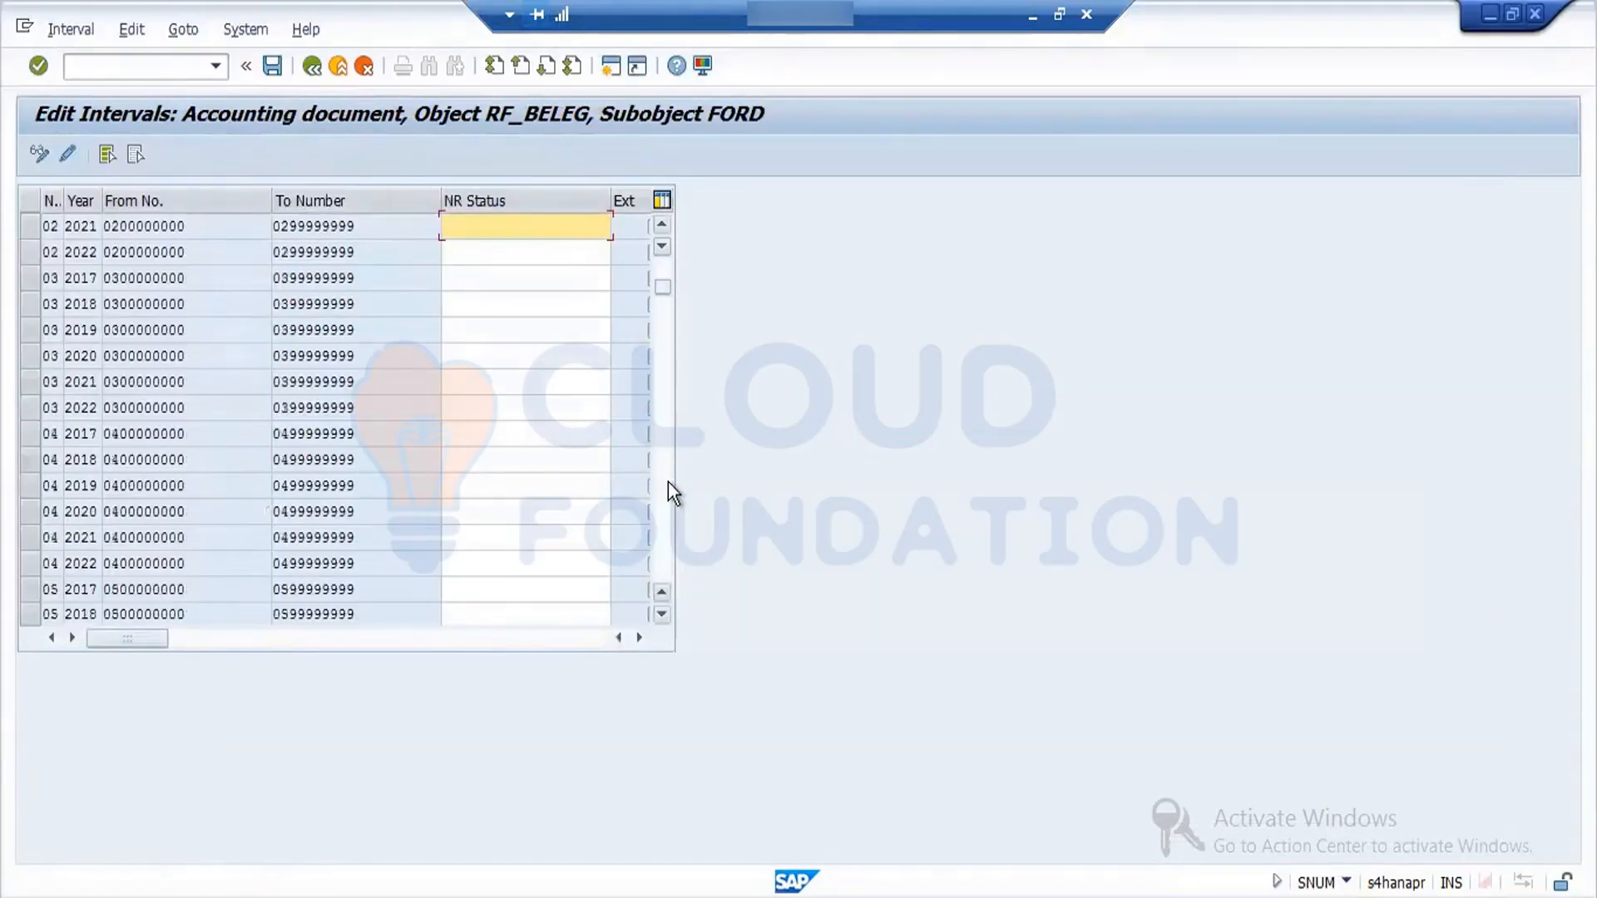
pyautogui.scroll(-15, 667, 482)
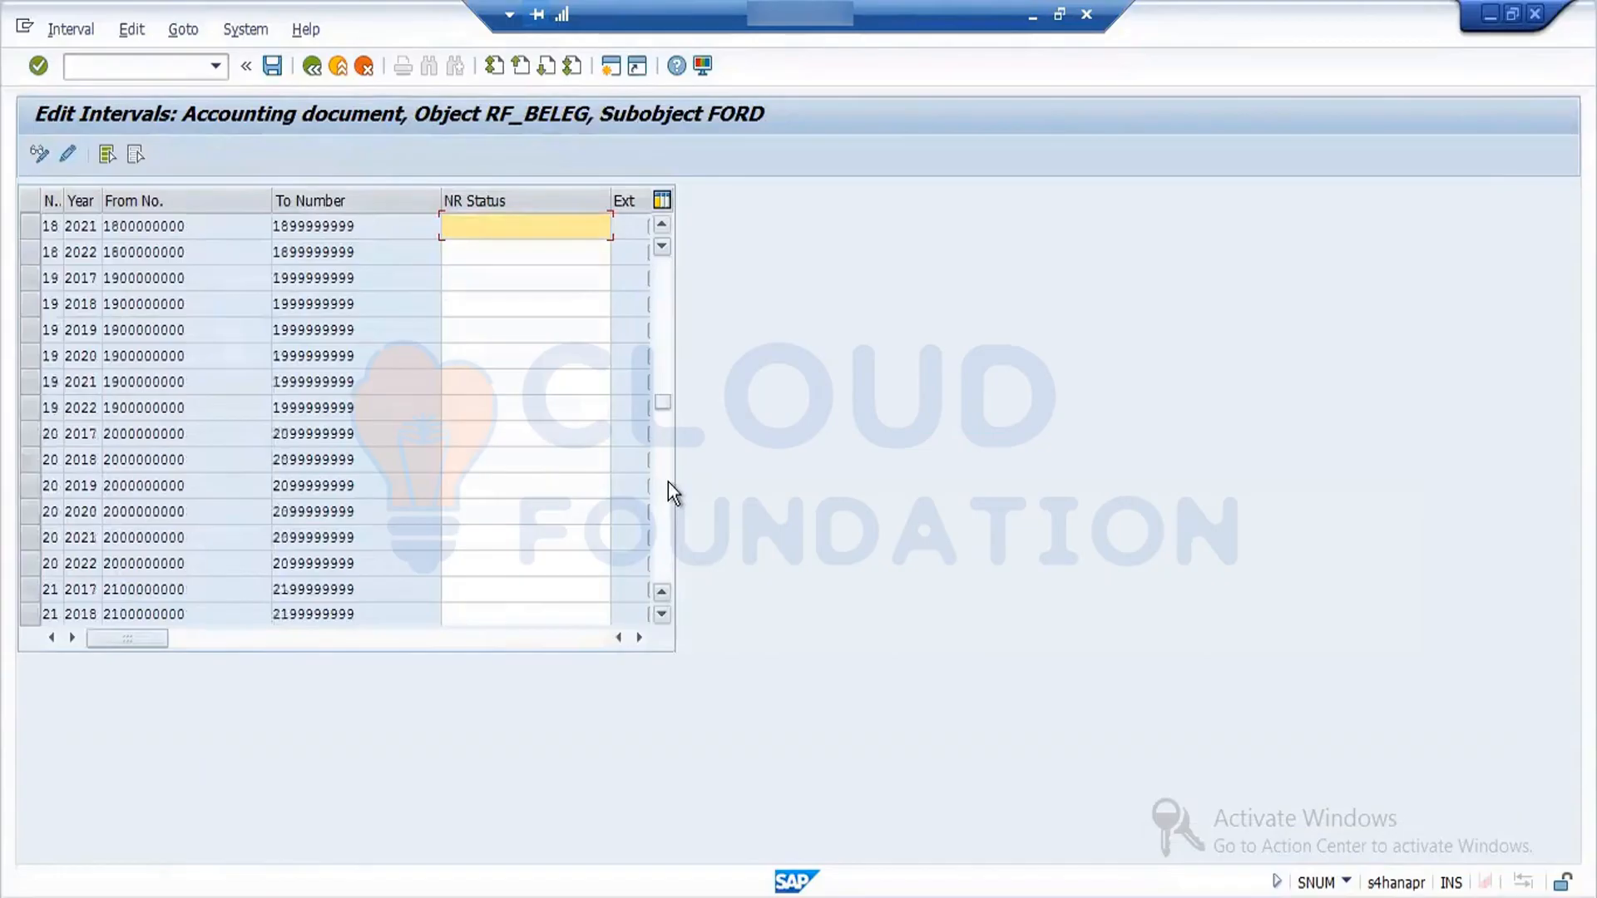
pyautogui.scroll(-15, 667, 521)
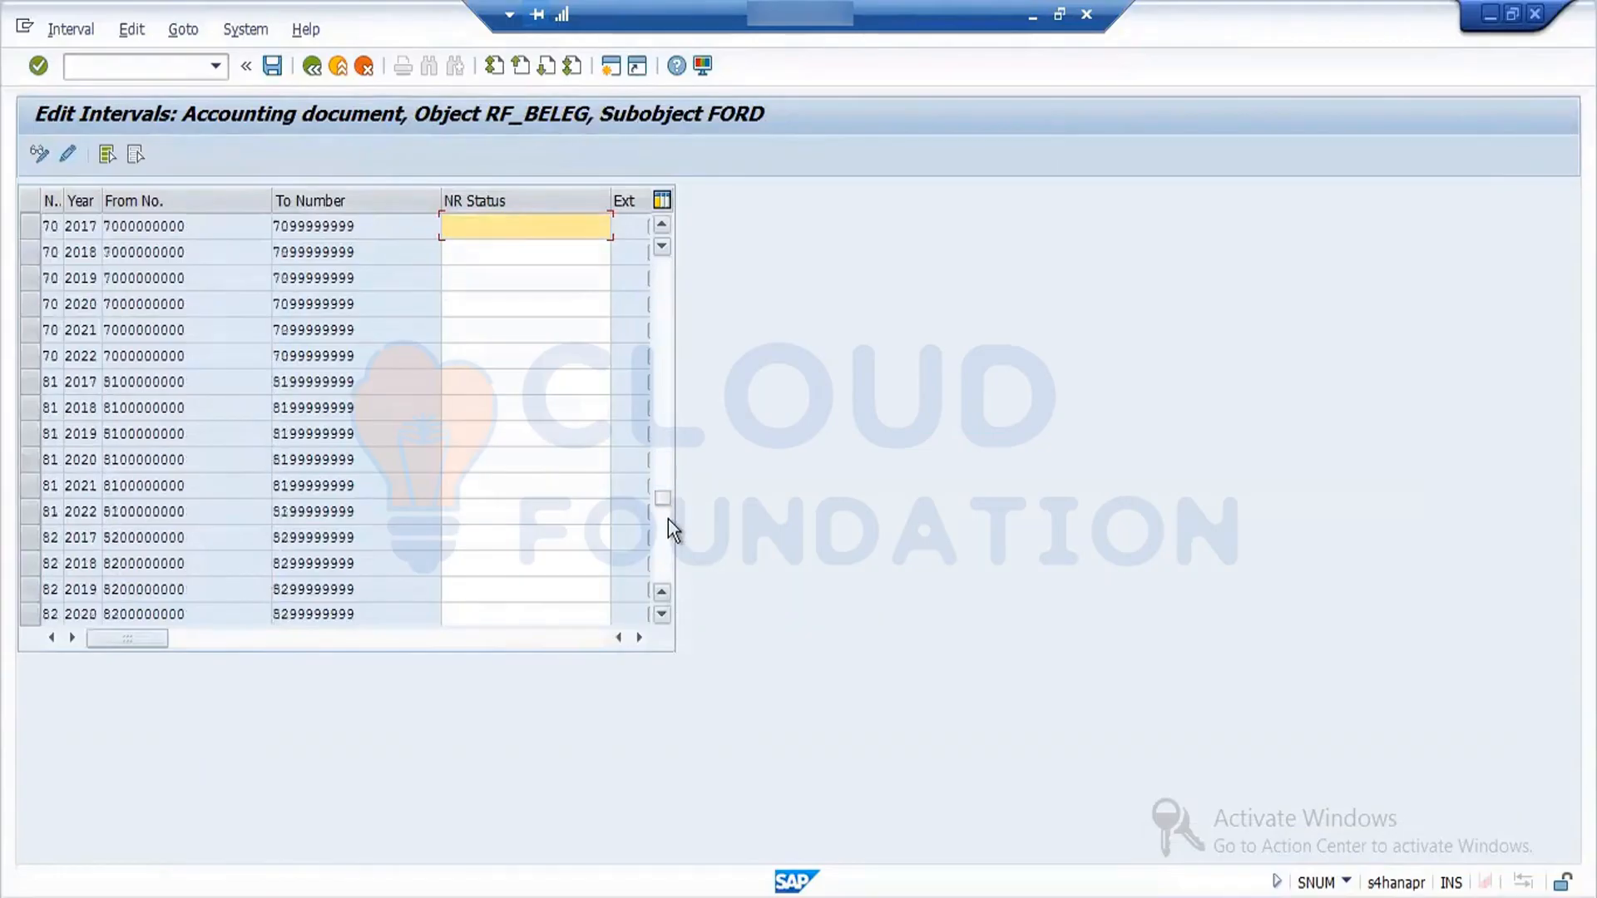
pyautogui.scroll(-10, 666, 548)
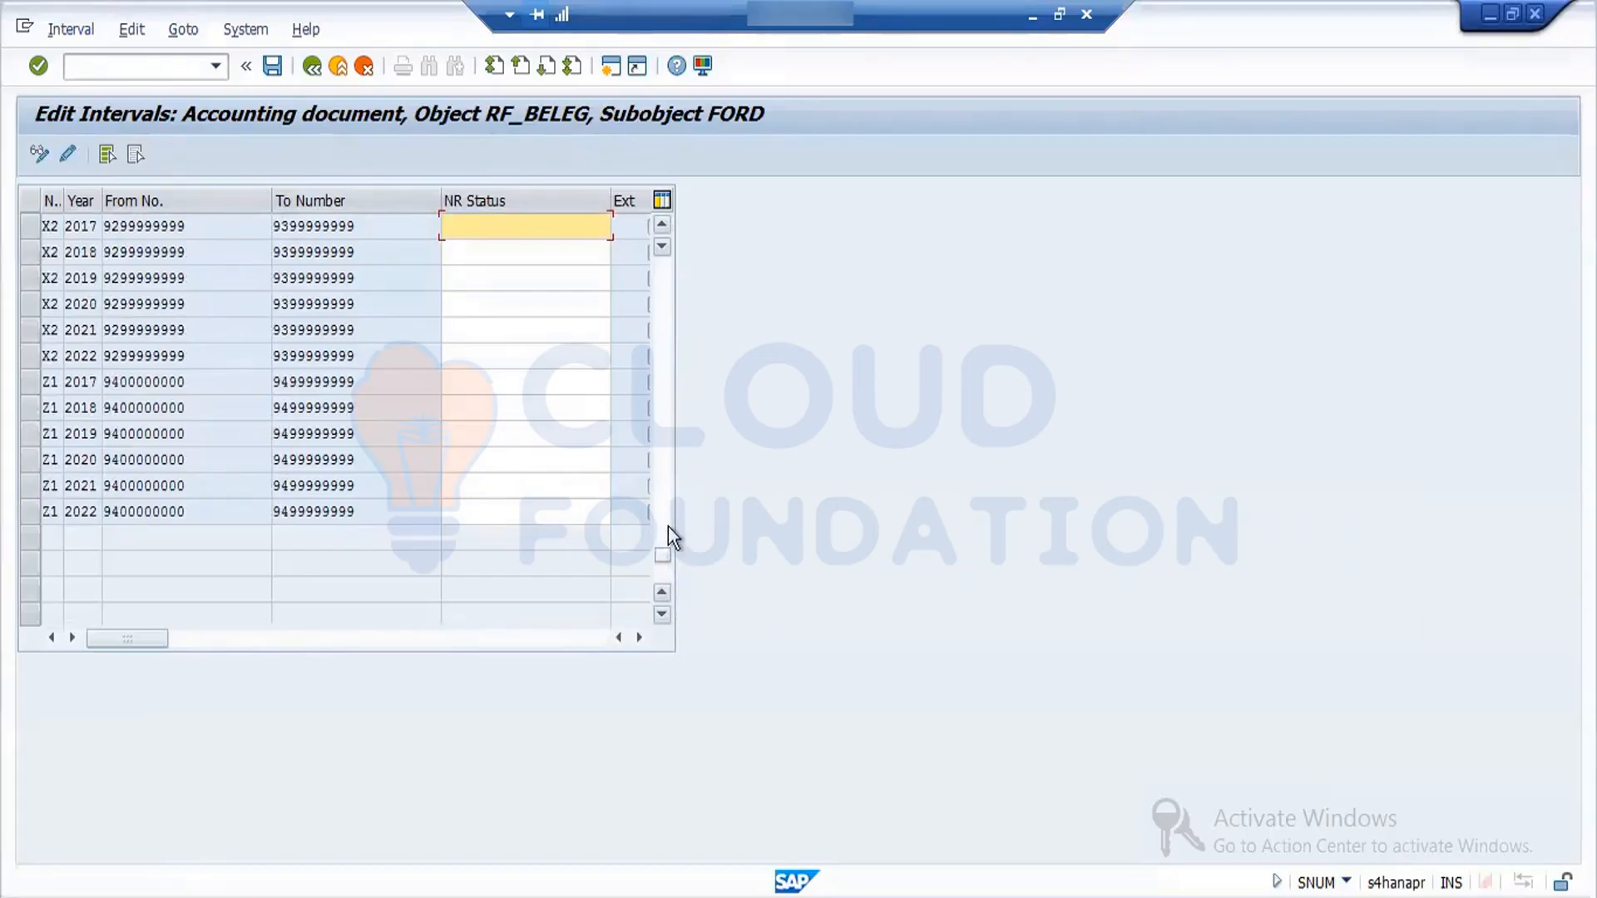
pyautogui.scroll(3, 668, 527)
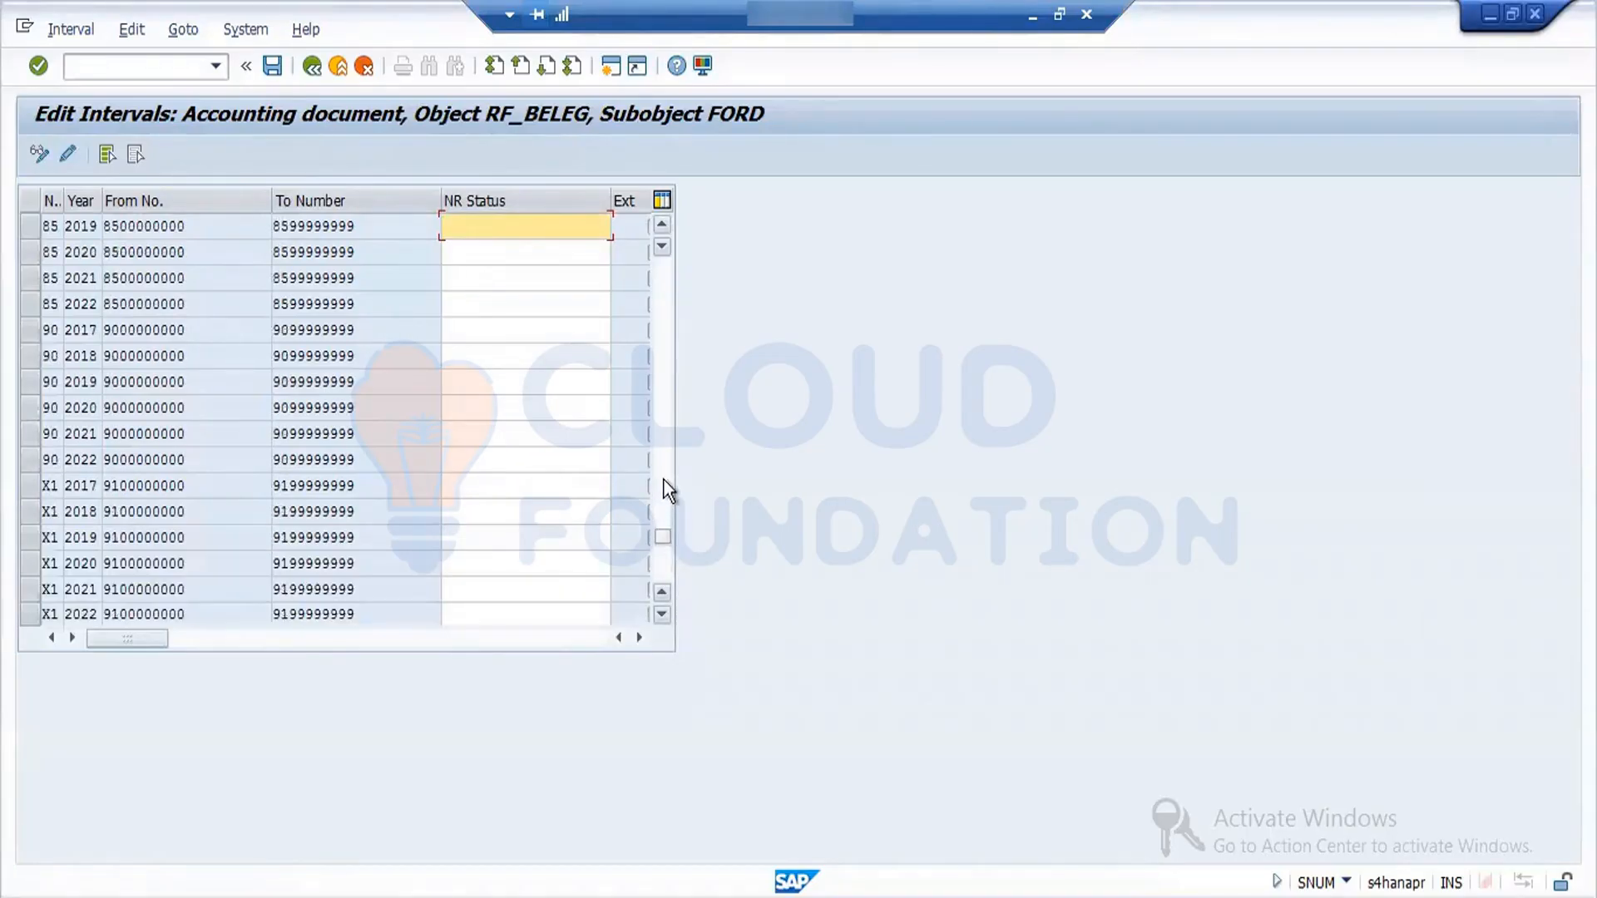
pyautogui.scroll(3, 664, 481)
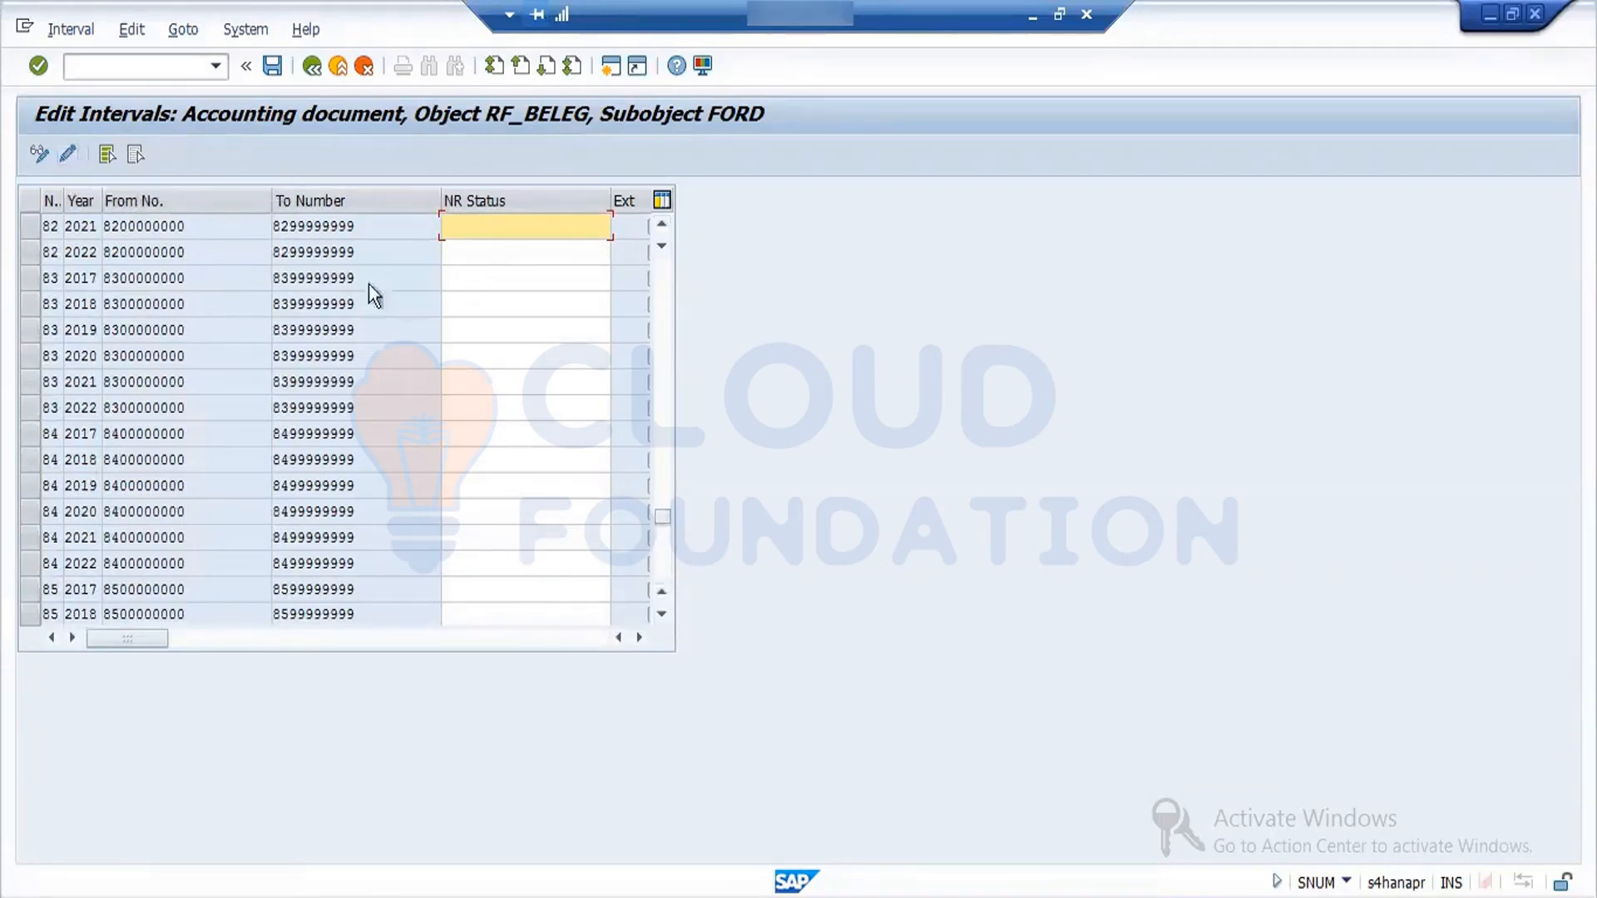
# - Examine the years and number limits of the FORD intervals again, from number range 21 through the last Z1 row
pyautogui.click(658, 436)
pyautogui.click(658, 436)
pyautogui.click(659, 436)
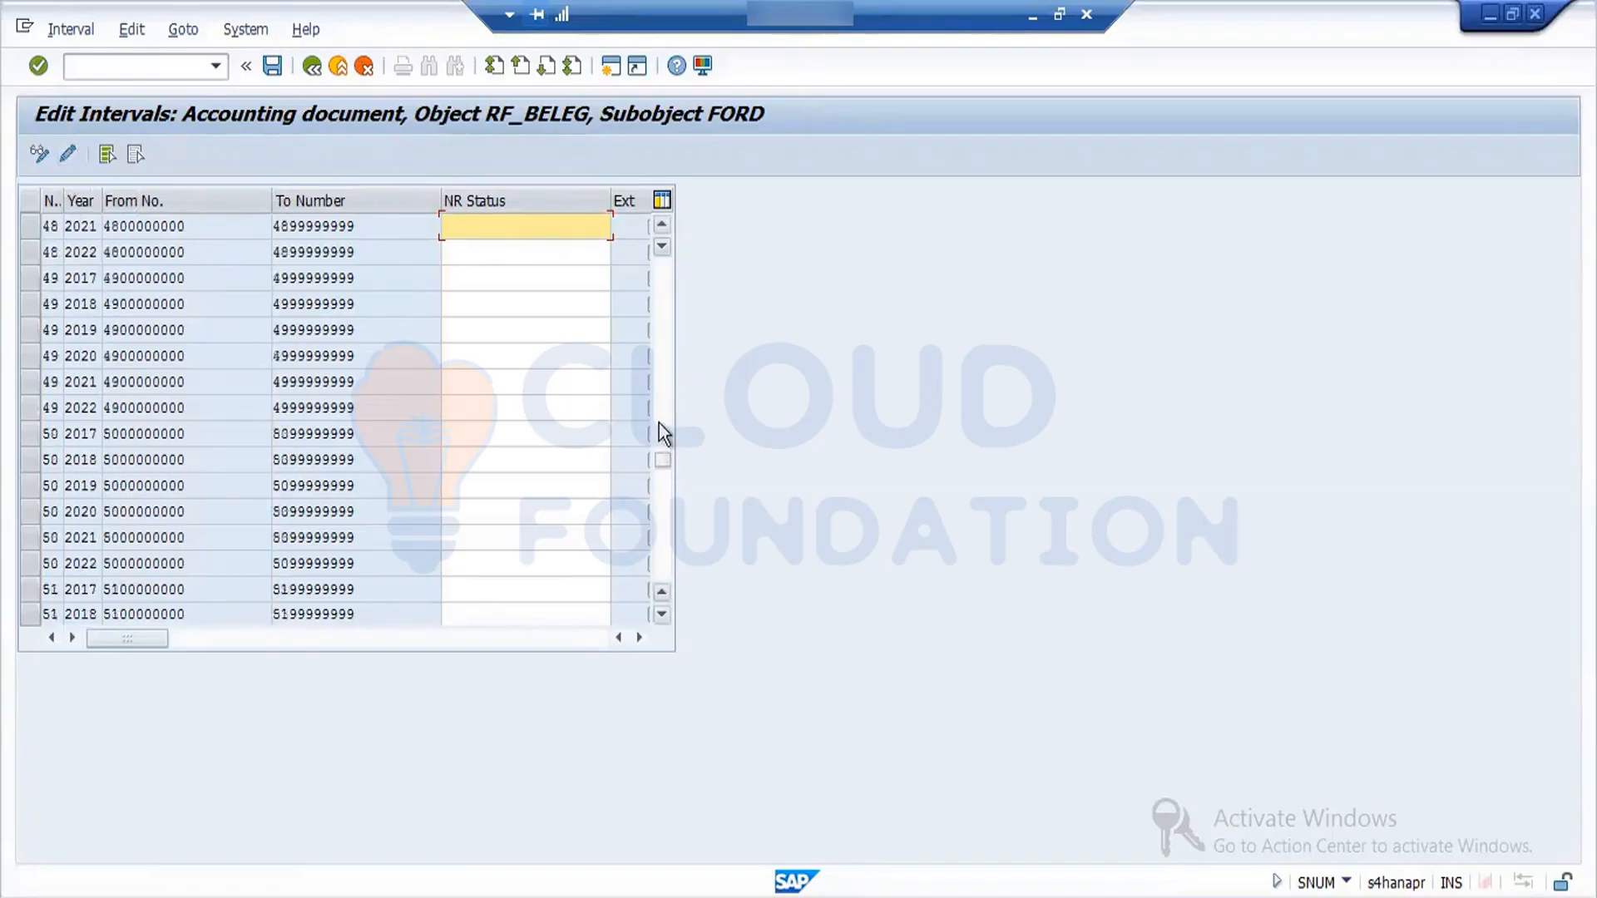
pyautogui.click(662, 414)
pyautogui.moveTo(662, 414); pyautogui.dragTo(661, 492)
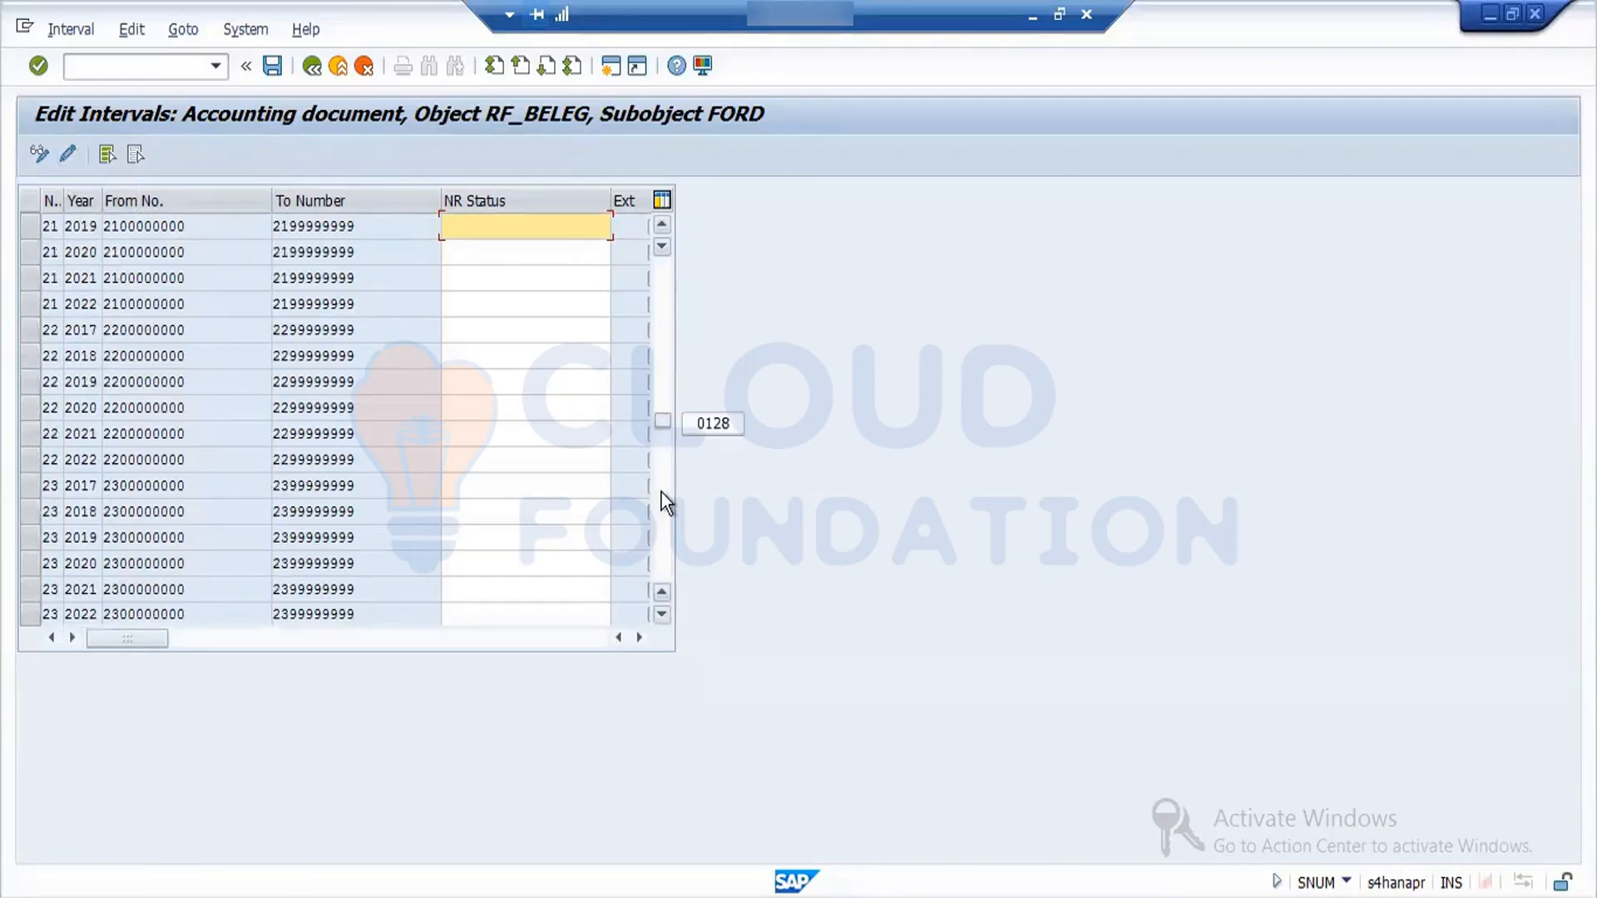
pyautogui.click(662, 614)
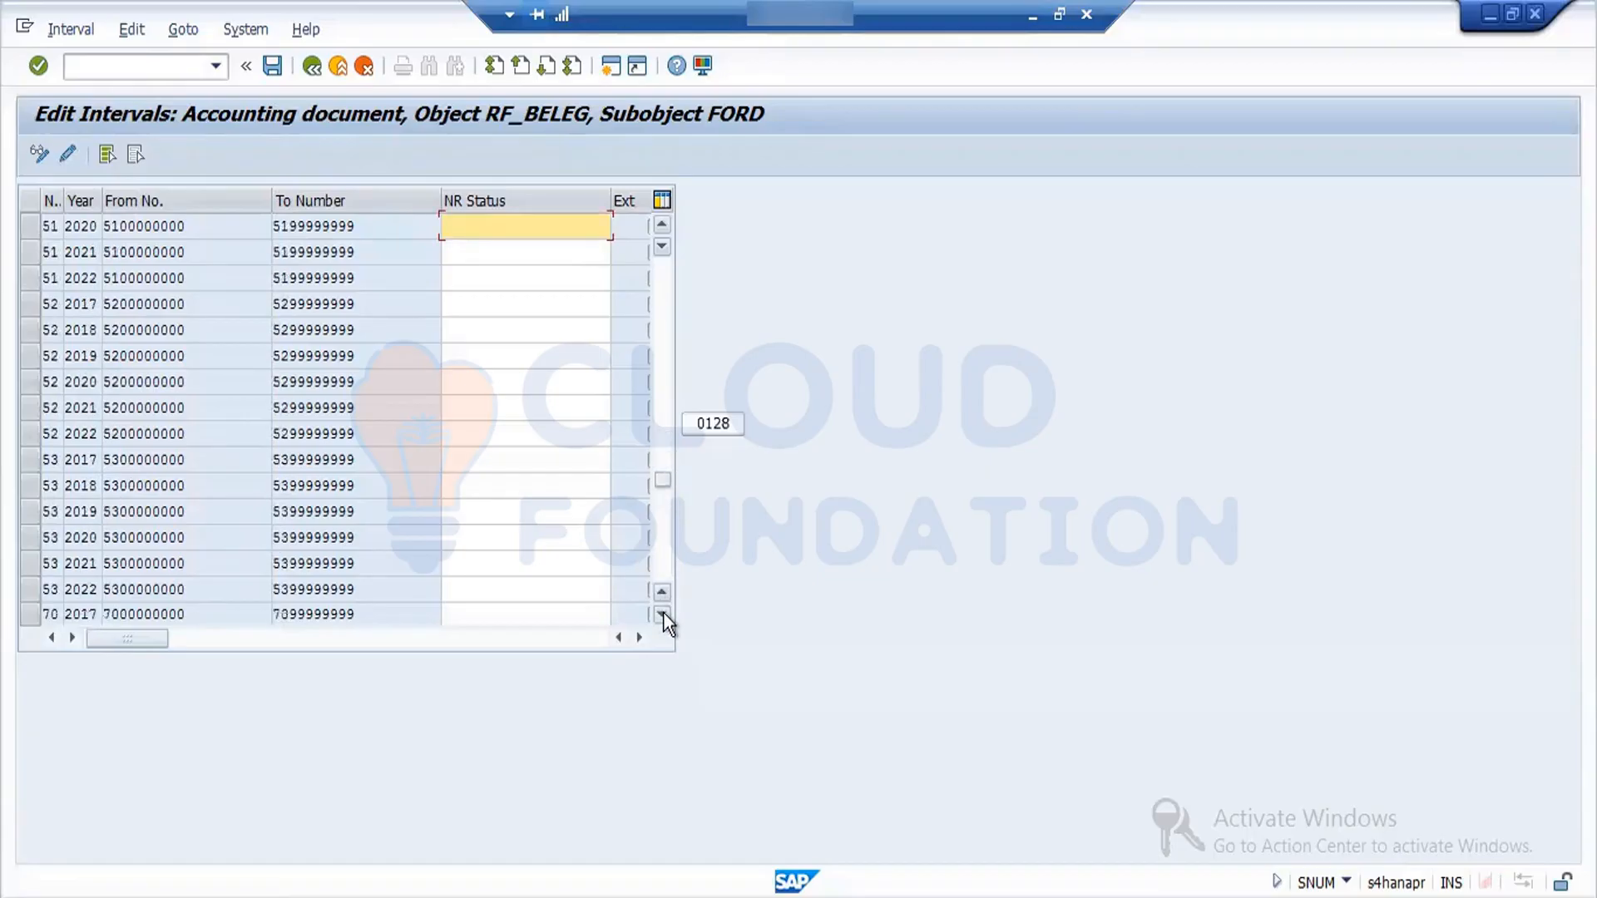
pyautogui.click(662, 614)
pyautogui.click(662, 614)
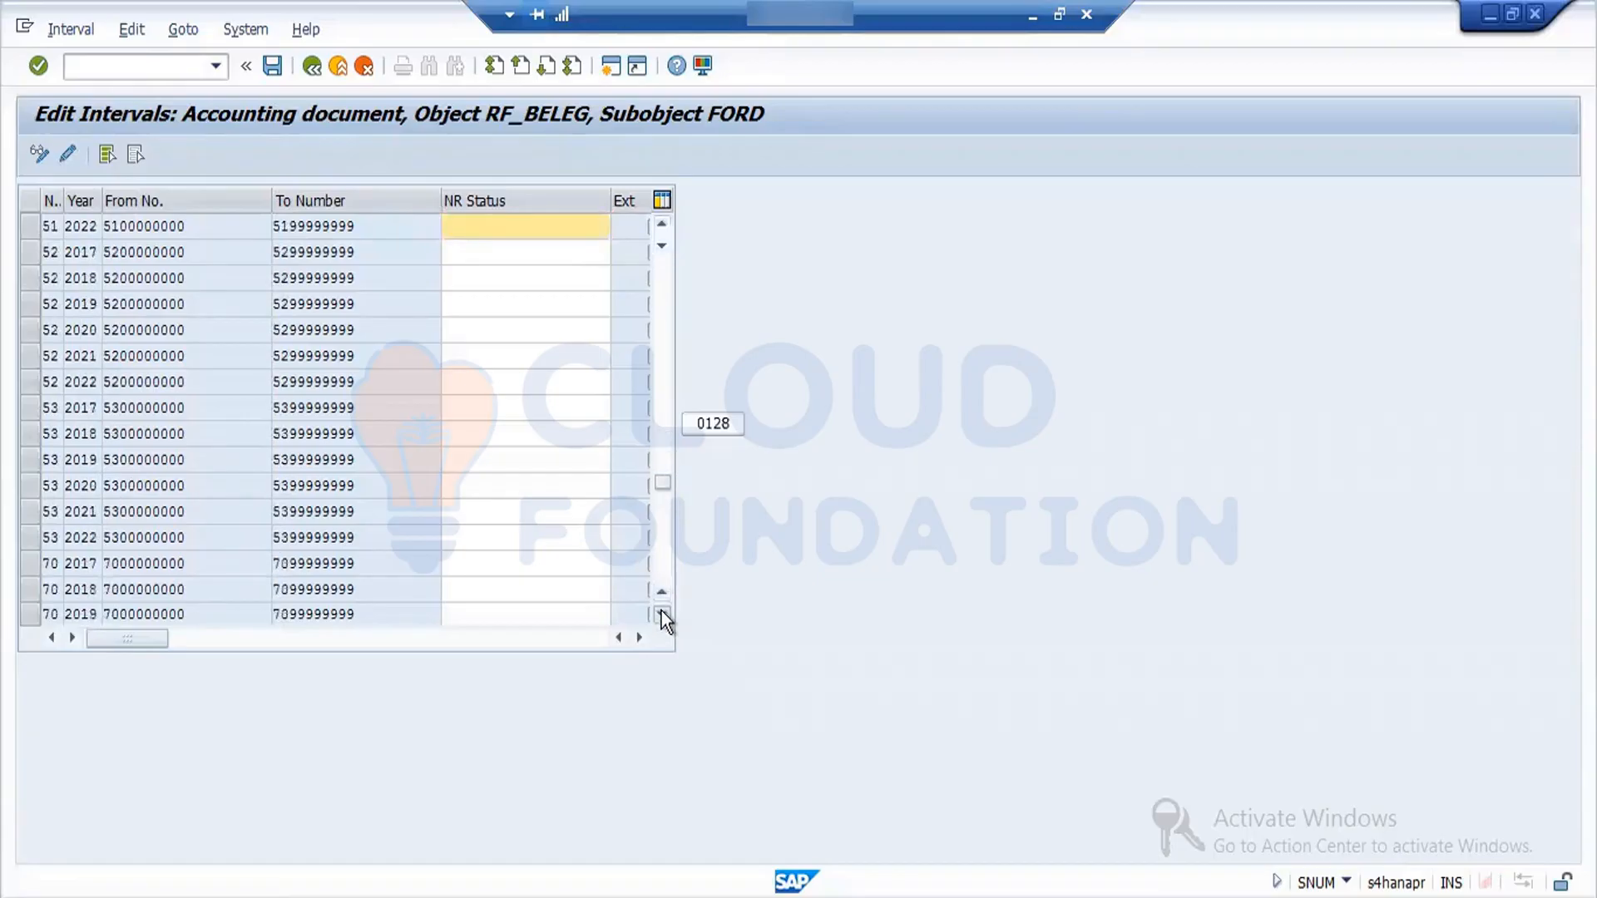
pyautogui.click(662, 614)
pyautogui.click(662, 614)
pyautogui.click(661, 614)
pyautogui.click(662, 614)
pyautogui.click(662, 614)
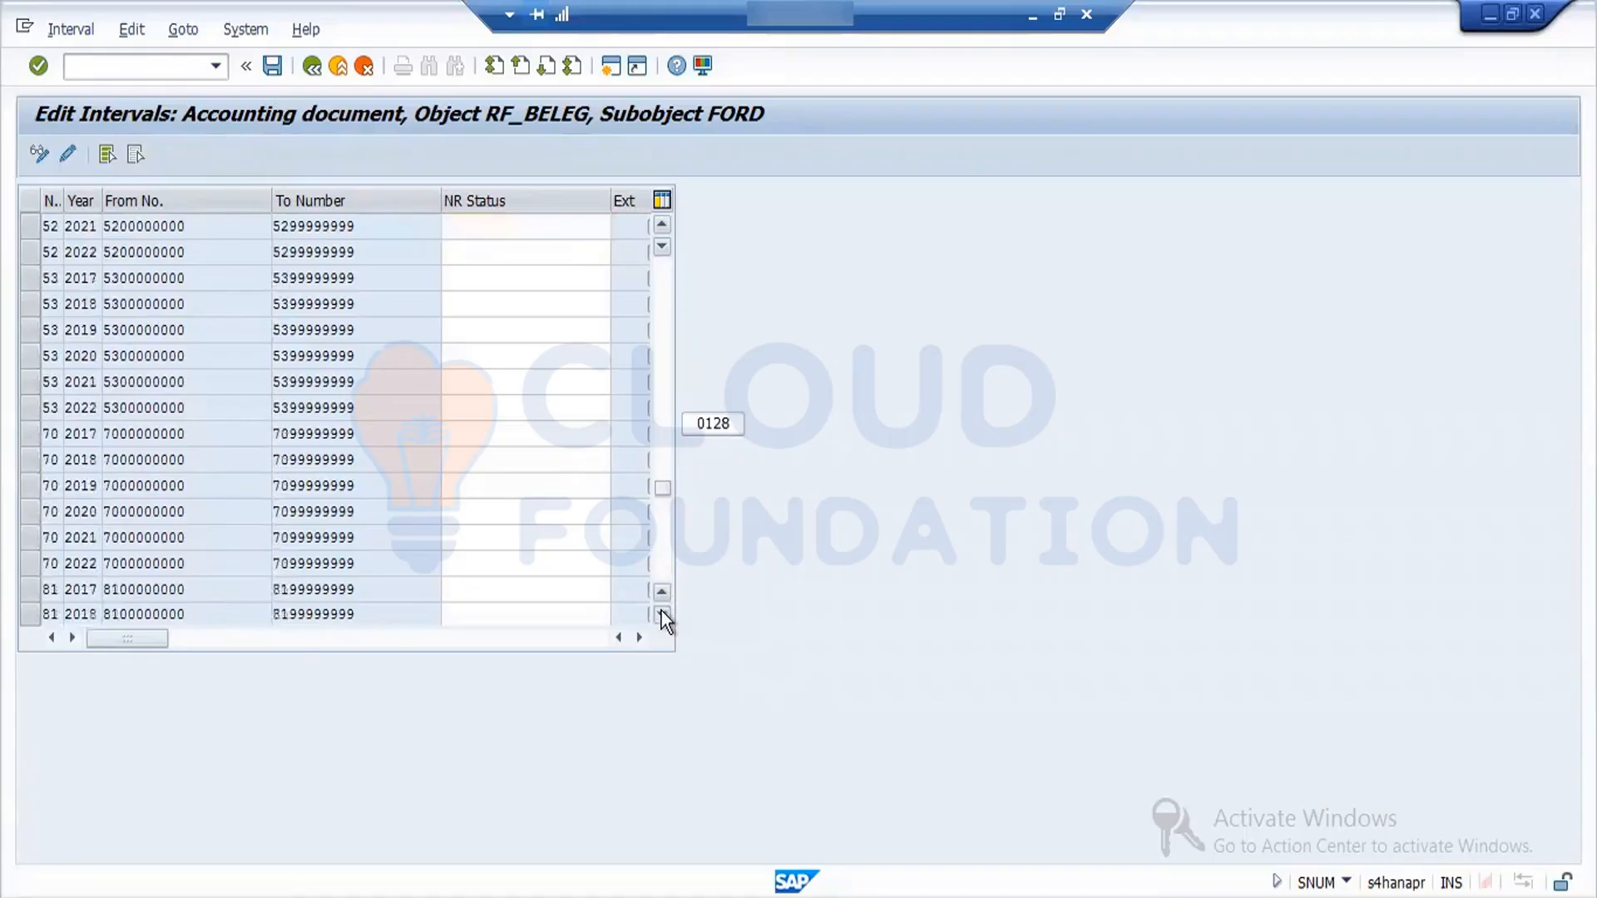
pyautogui.click(662, 613)
pyautogui.click(662, 614)
pyautogui.click(662, 614)
pyautogui.click(662, 614)
pyautogui.click(662, 614)
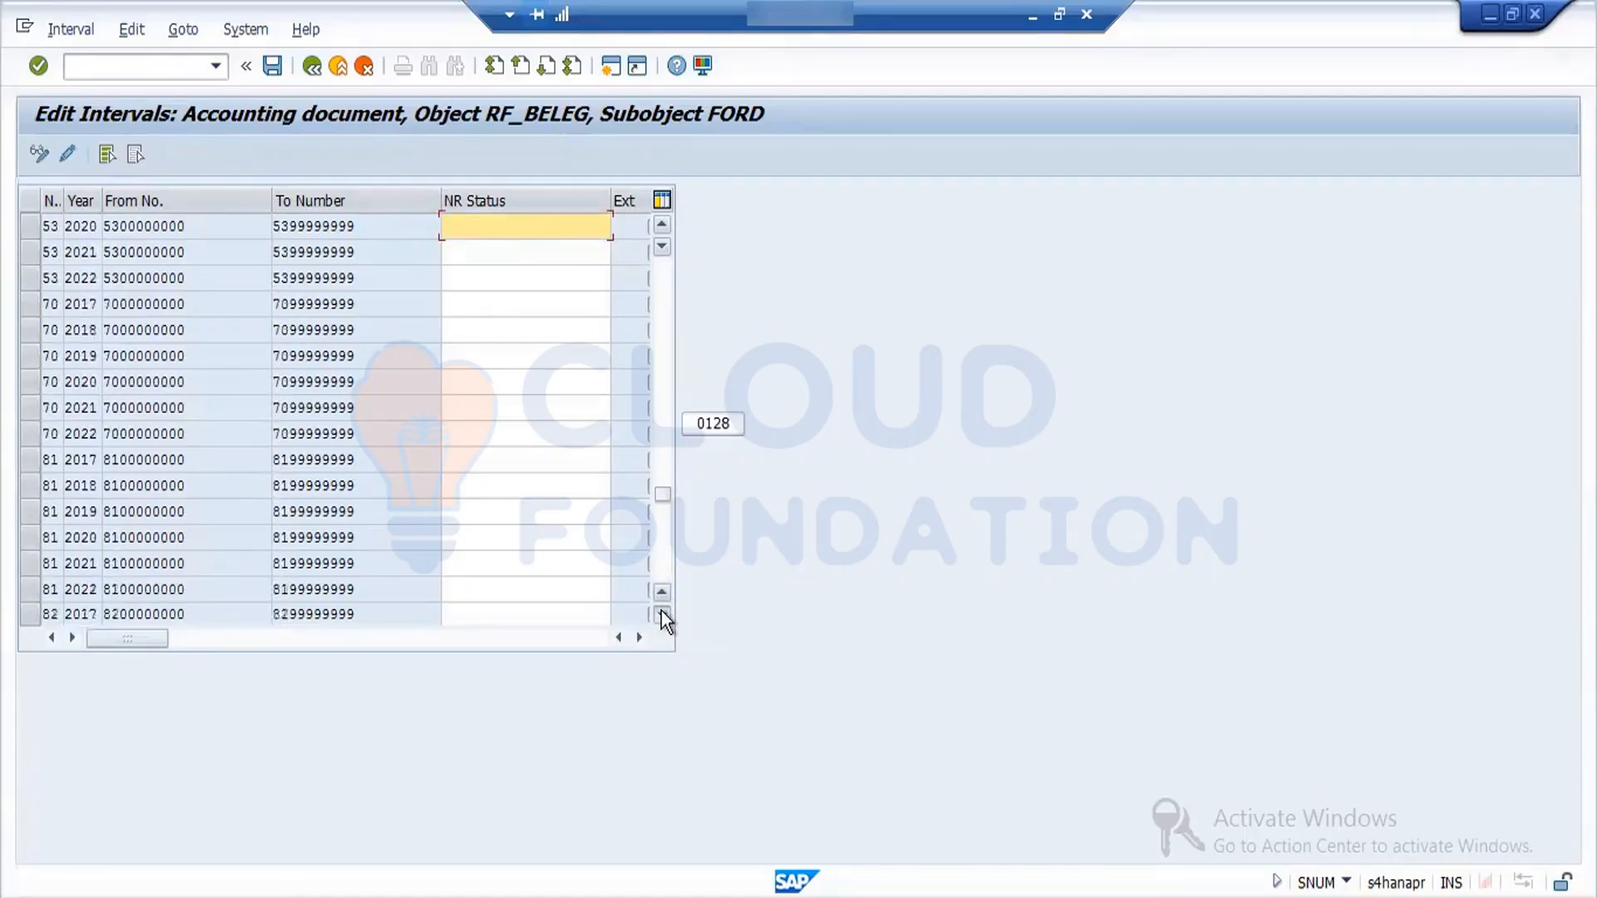
pyautogui.click(662, 613)
pyautogui.click(662, 614)
pyautogui.click(662, 614)
pyautogui.click(662, 614)
pyautogui.click(662, 614)
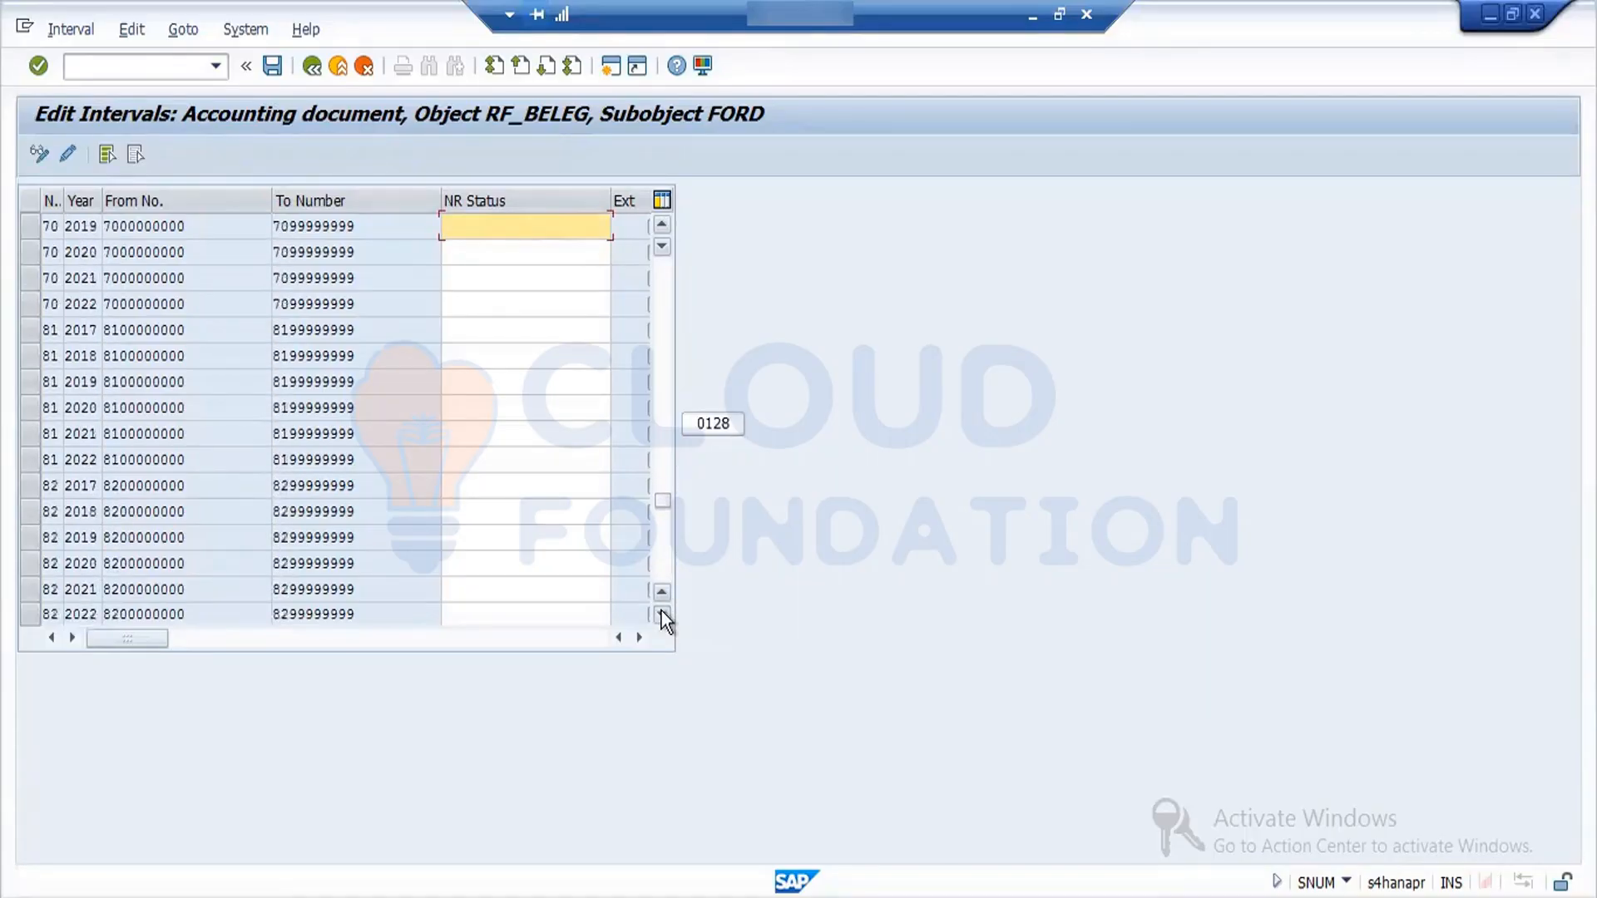
pyautogui.click(662, 613)
pyautogui.click(662, 614)
pyautogui.click(662, 614)
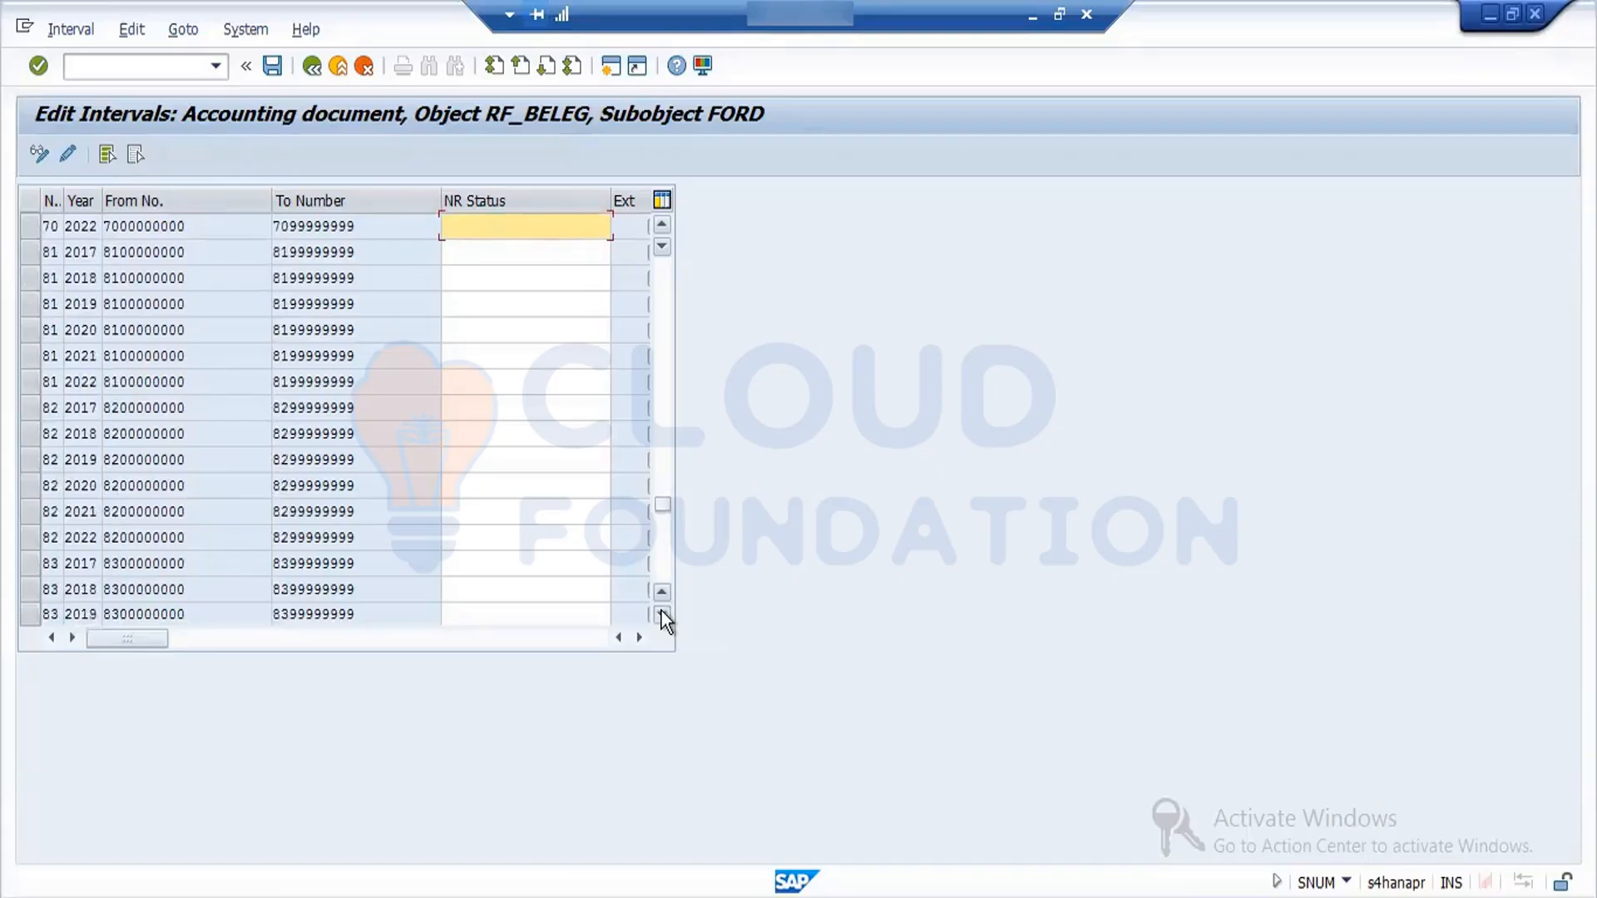
pyautogui.click(662, 614)
pyautogui.click(662, 614)
pyautogui.click(662, 614)
pyautogui.click(662, 614)
pyautogui.click(662, 614)
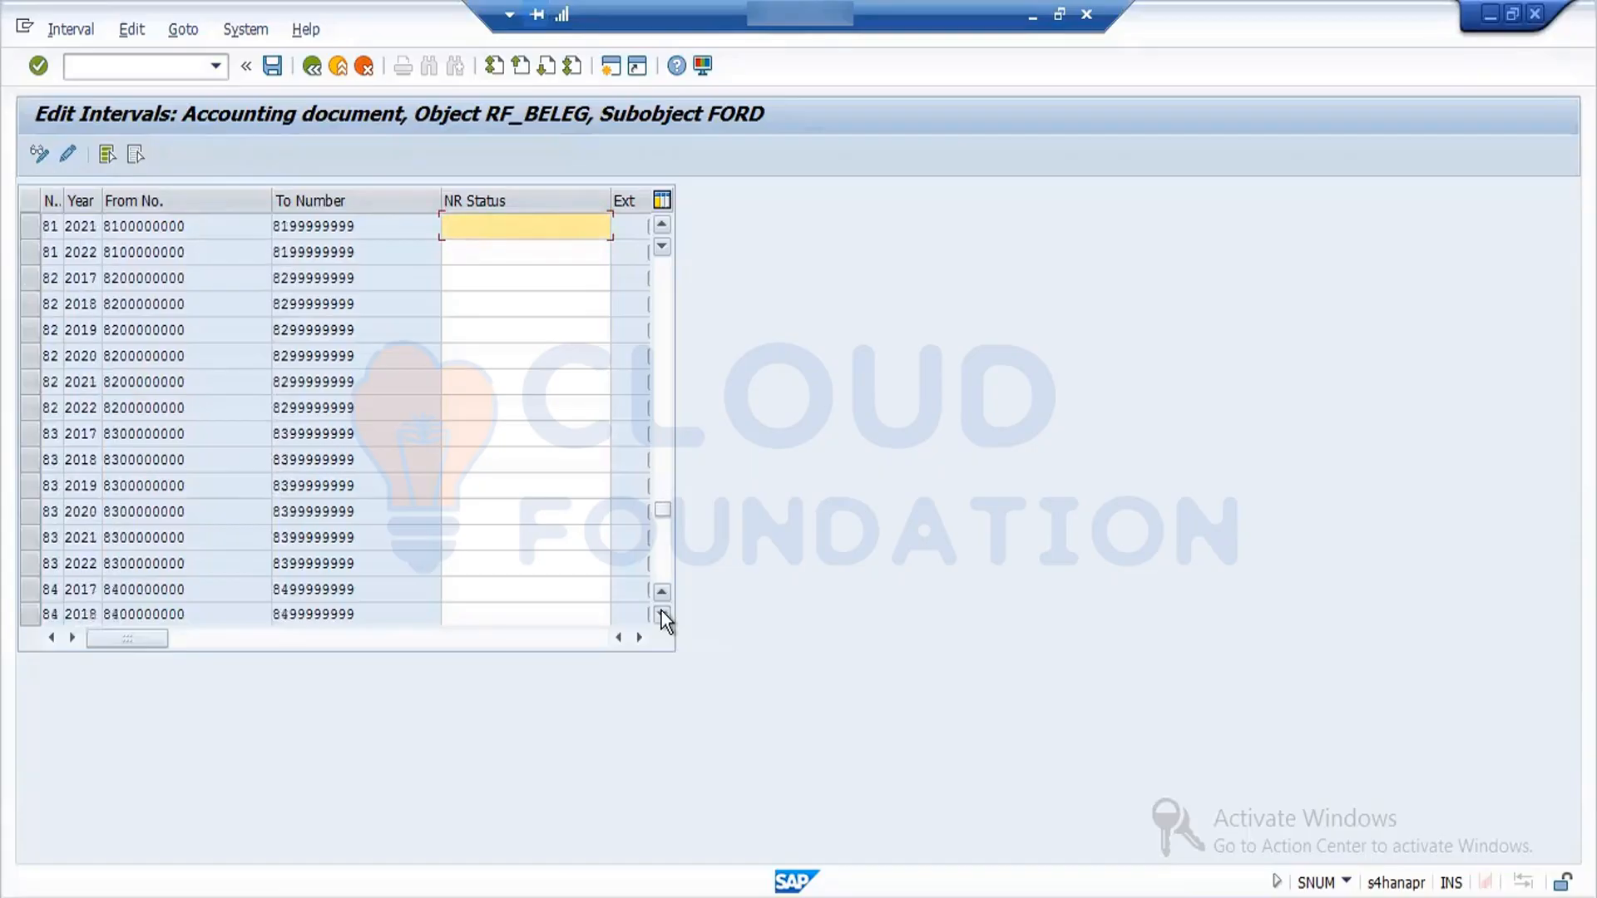
pyautogui.click(662, 614)
pyautogui.click(662, 614)
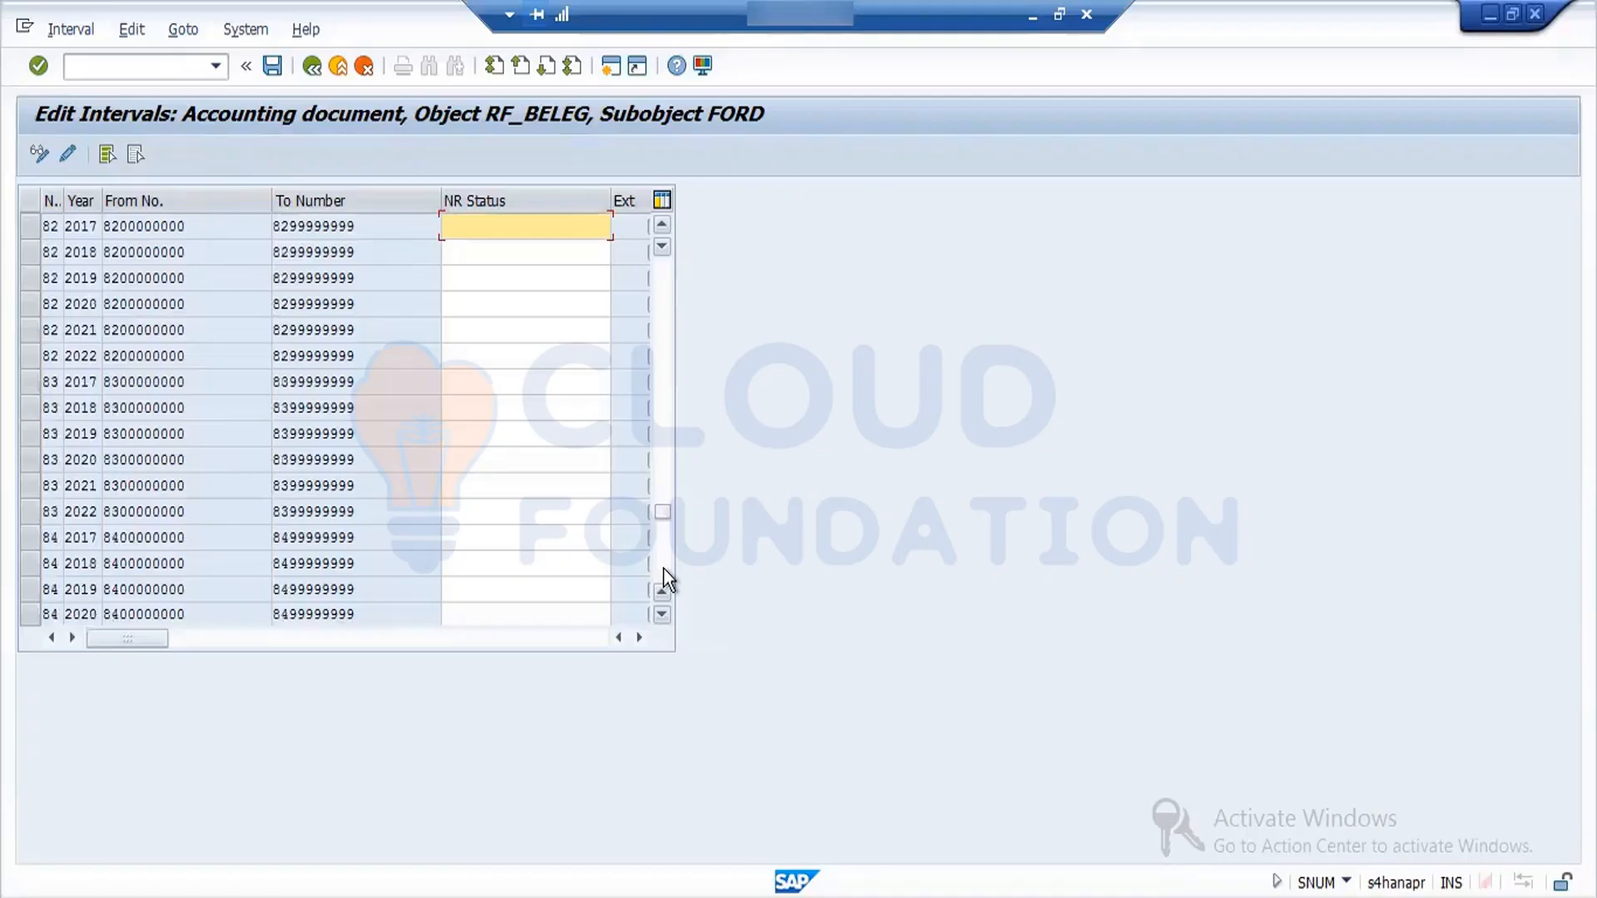
pyautogui.click(664, 570)
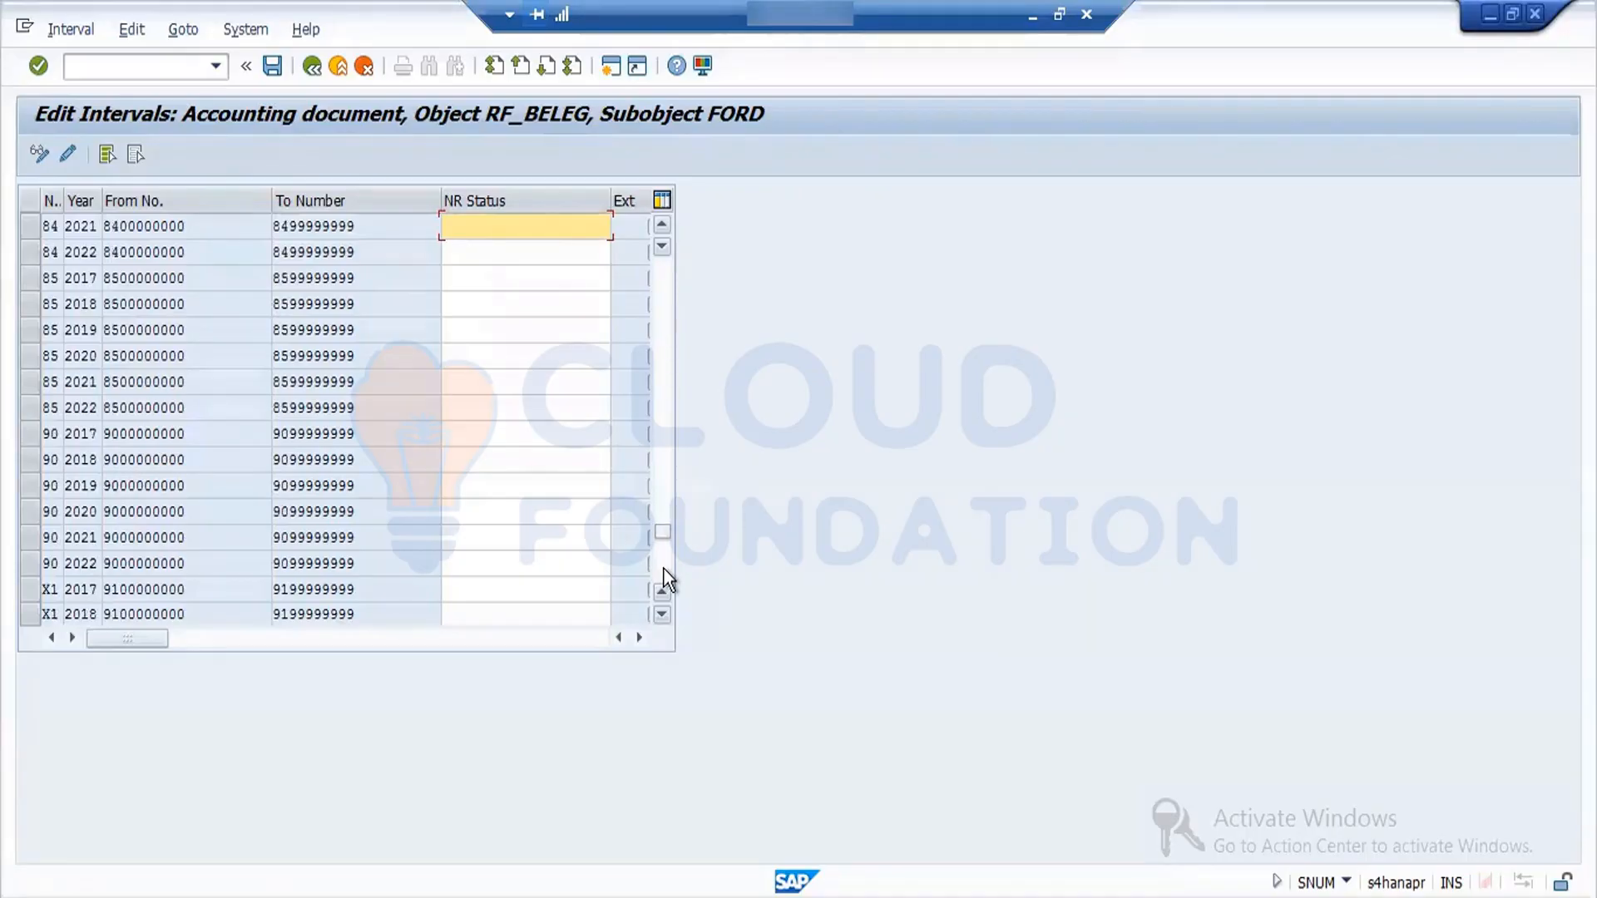
pyautogui.click(662, 614)
pyautogui.click(663, 614)
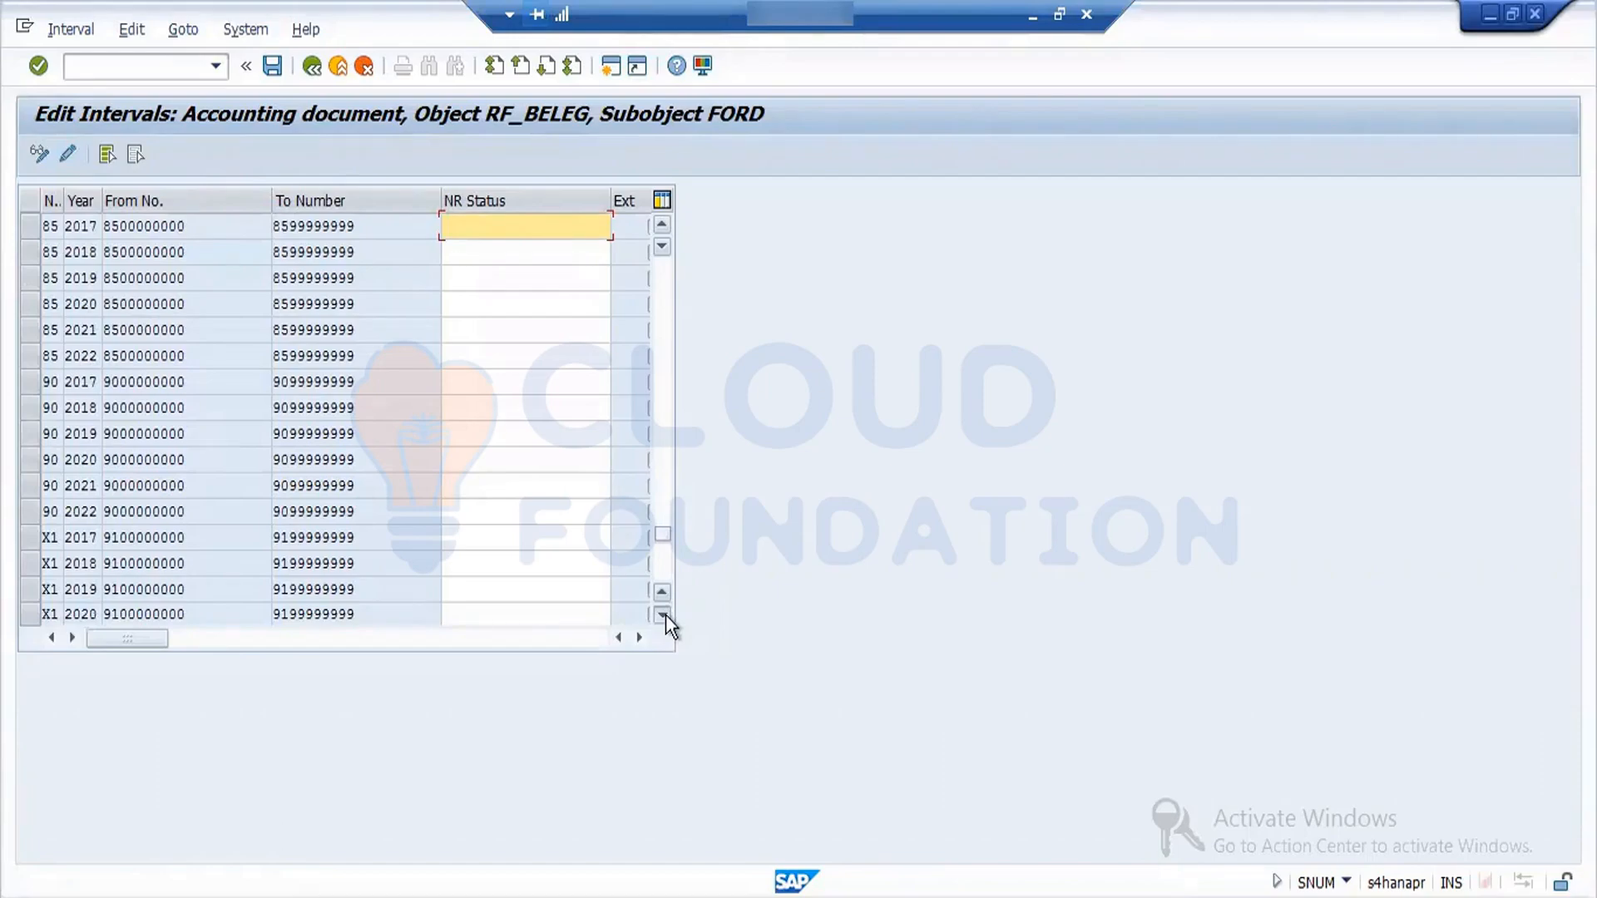
pyautogui.click(662, 614)
pyautogui.click(662, 614)
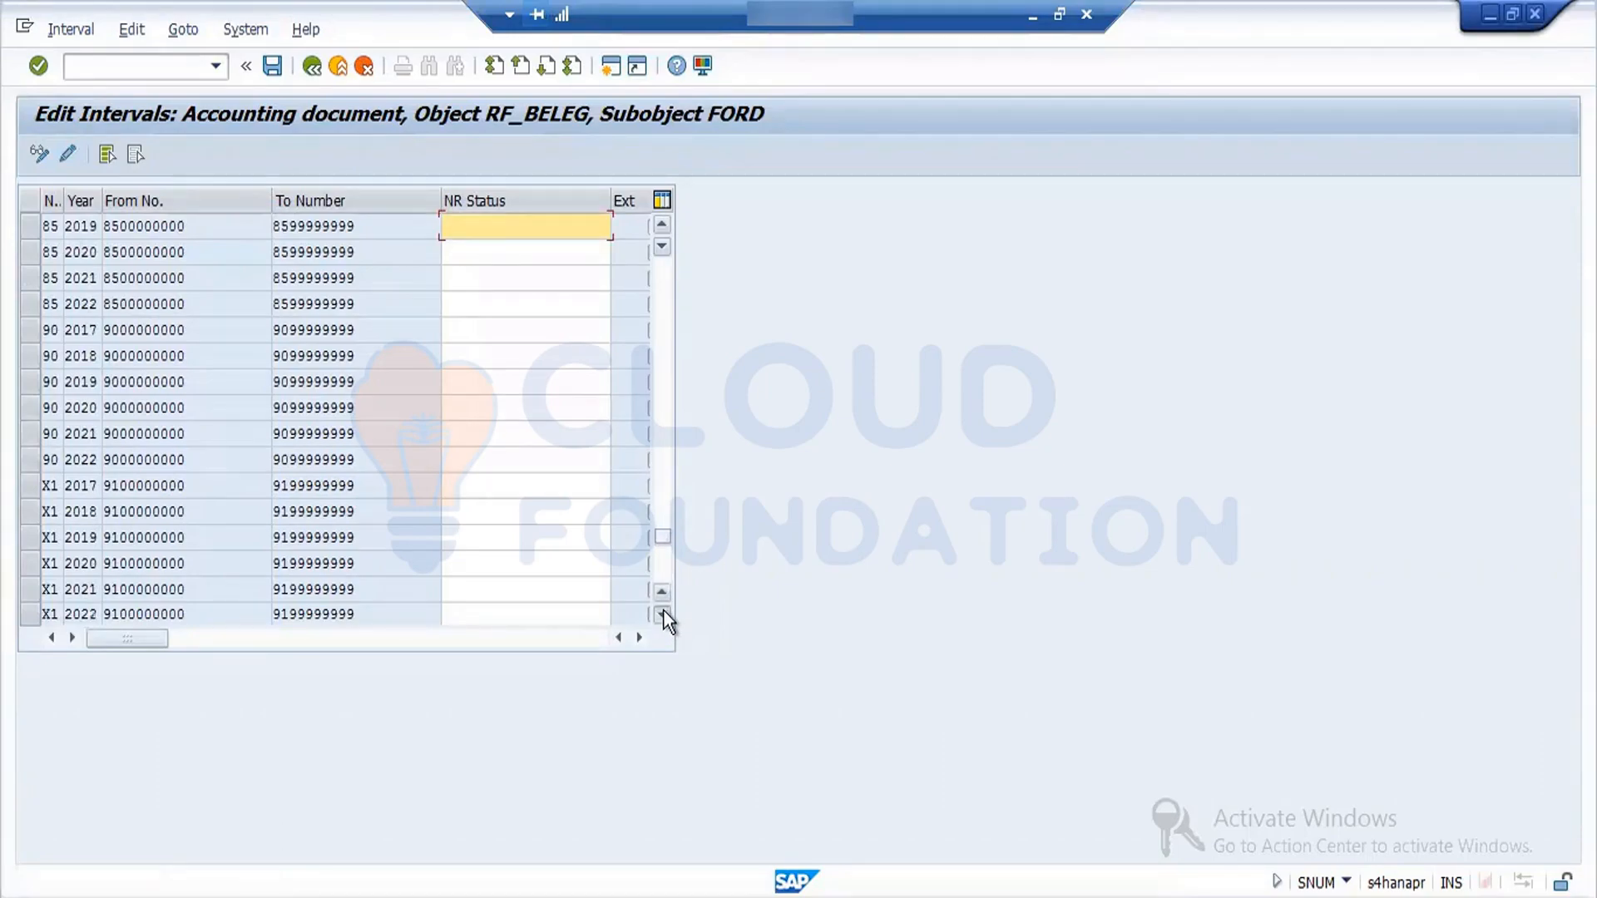
pyautogui.click(662, 614)
pyautogui.click(662, 613)
pyautogui.click(662, 614)
pyautogui.click(662, 613)
pyautogui.click(662, 614)
pyautogui.click(662, 613)
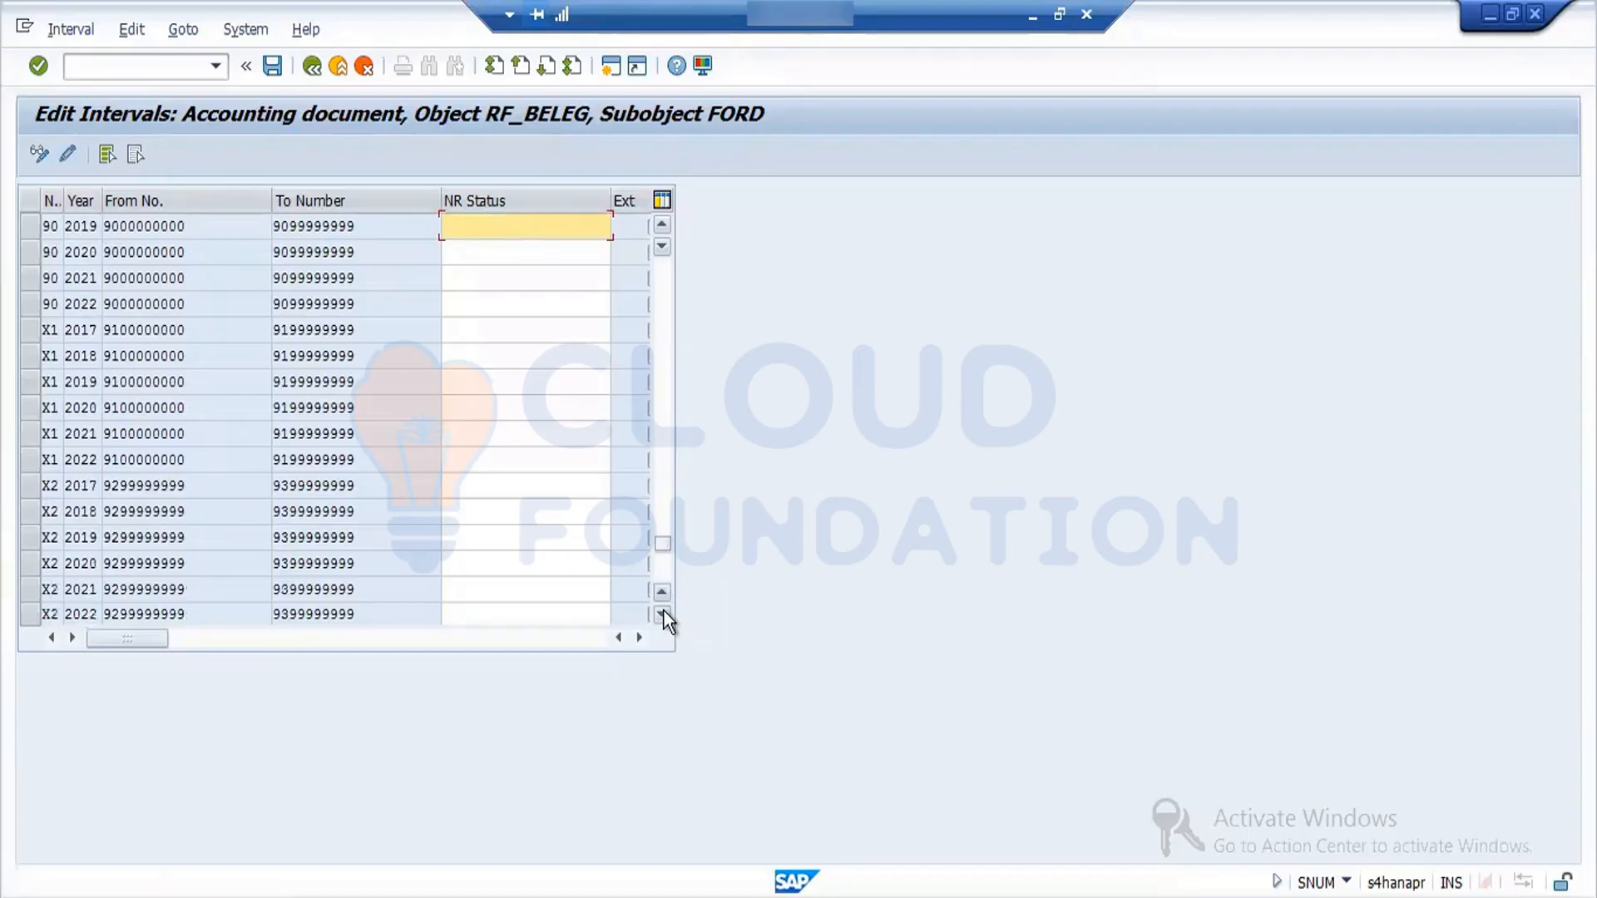
pyautogui.click(662, 614)
pyautogui.click(662, 614)
pyautogui.click(661, 614)
pyautogui.click(662, 614)
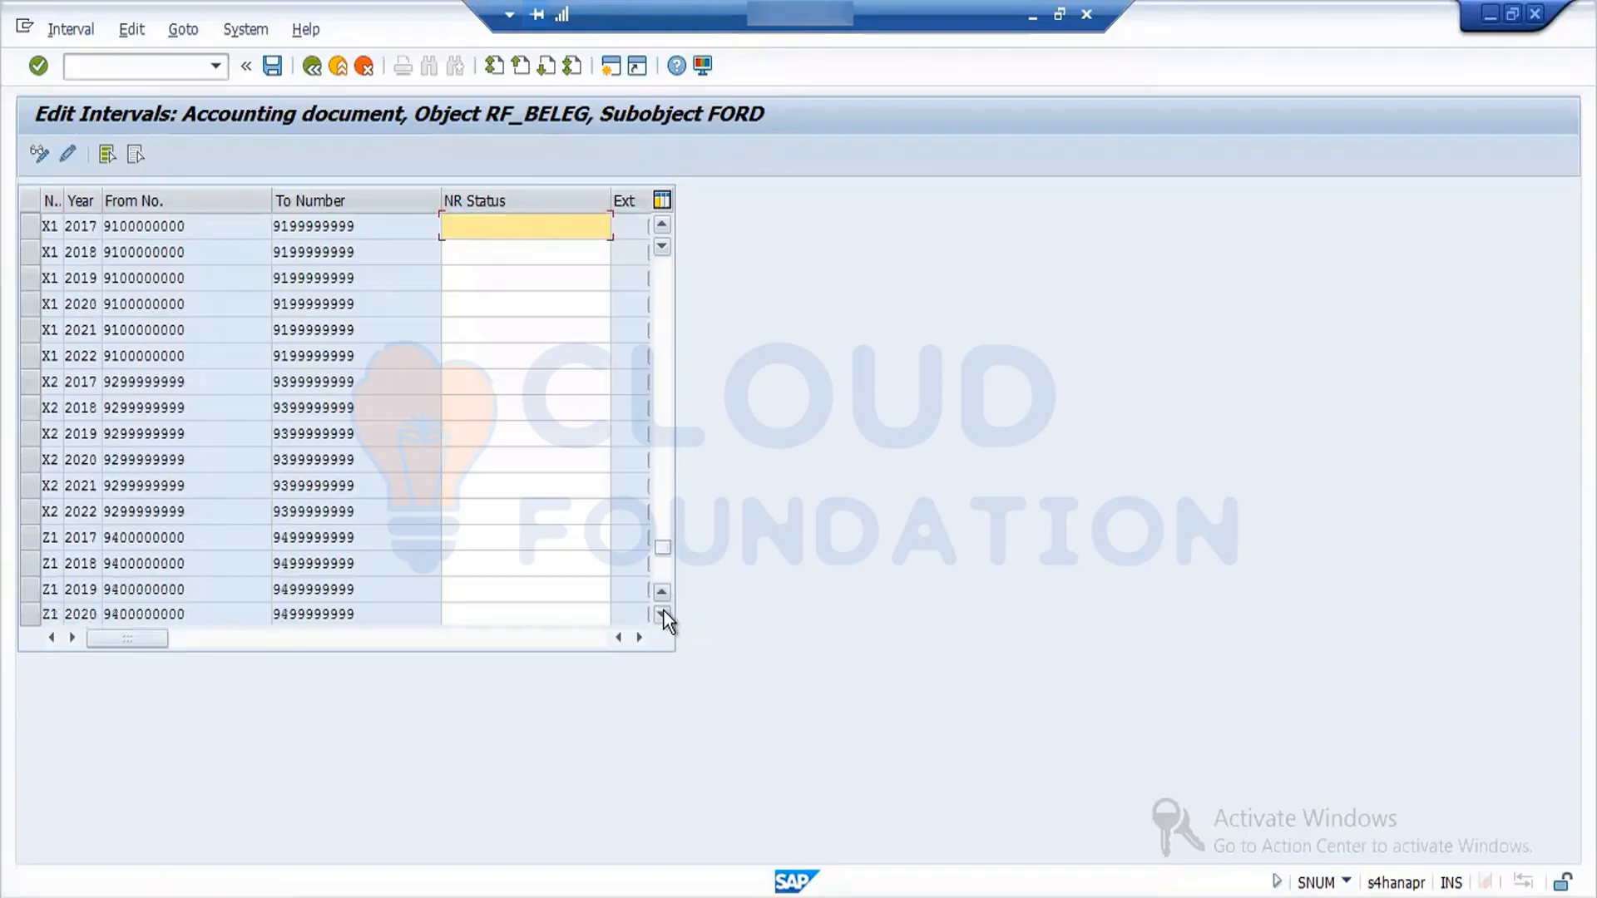
pyautogui.click(662, 614)
pyautogui.click(662, 613)
pyautogui.click(662, 614)
pyautogui.click(662, 614)
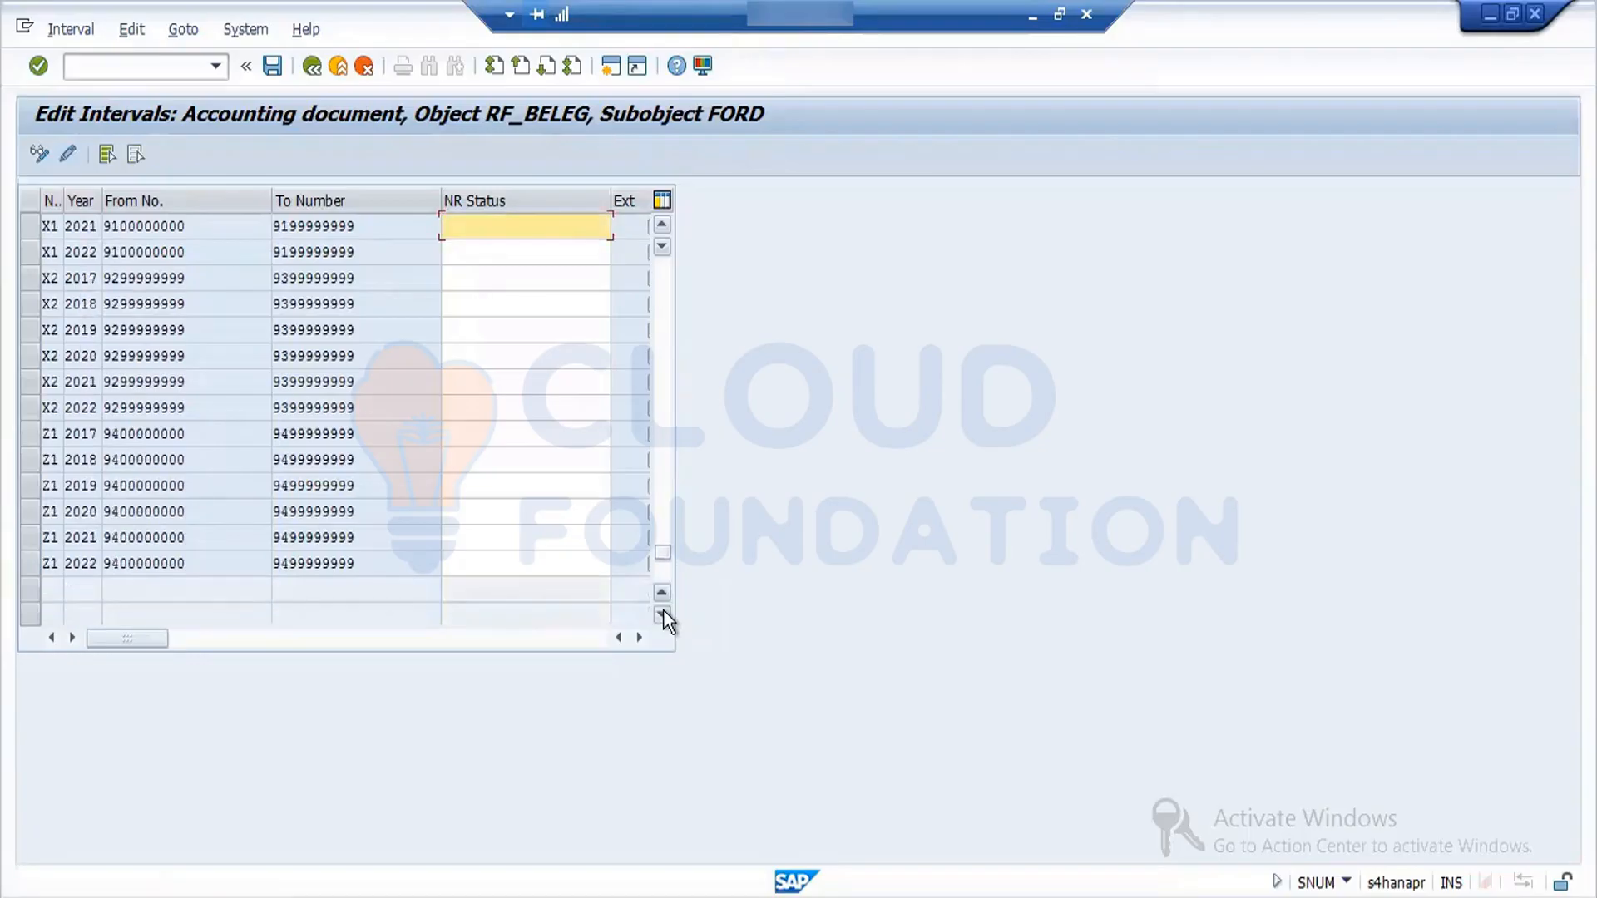
# - Check the 2017 row of number range Z1, clear its selection and select the 2017 row of number range X2
pyautogui.click(39, 440)
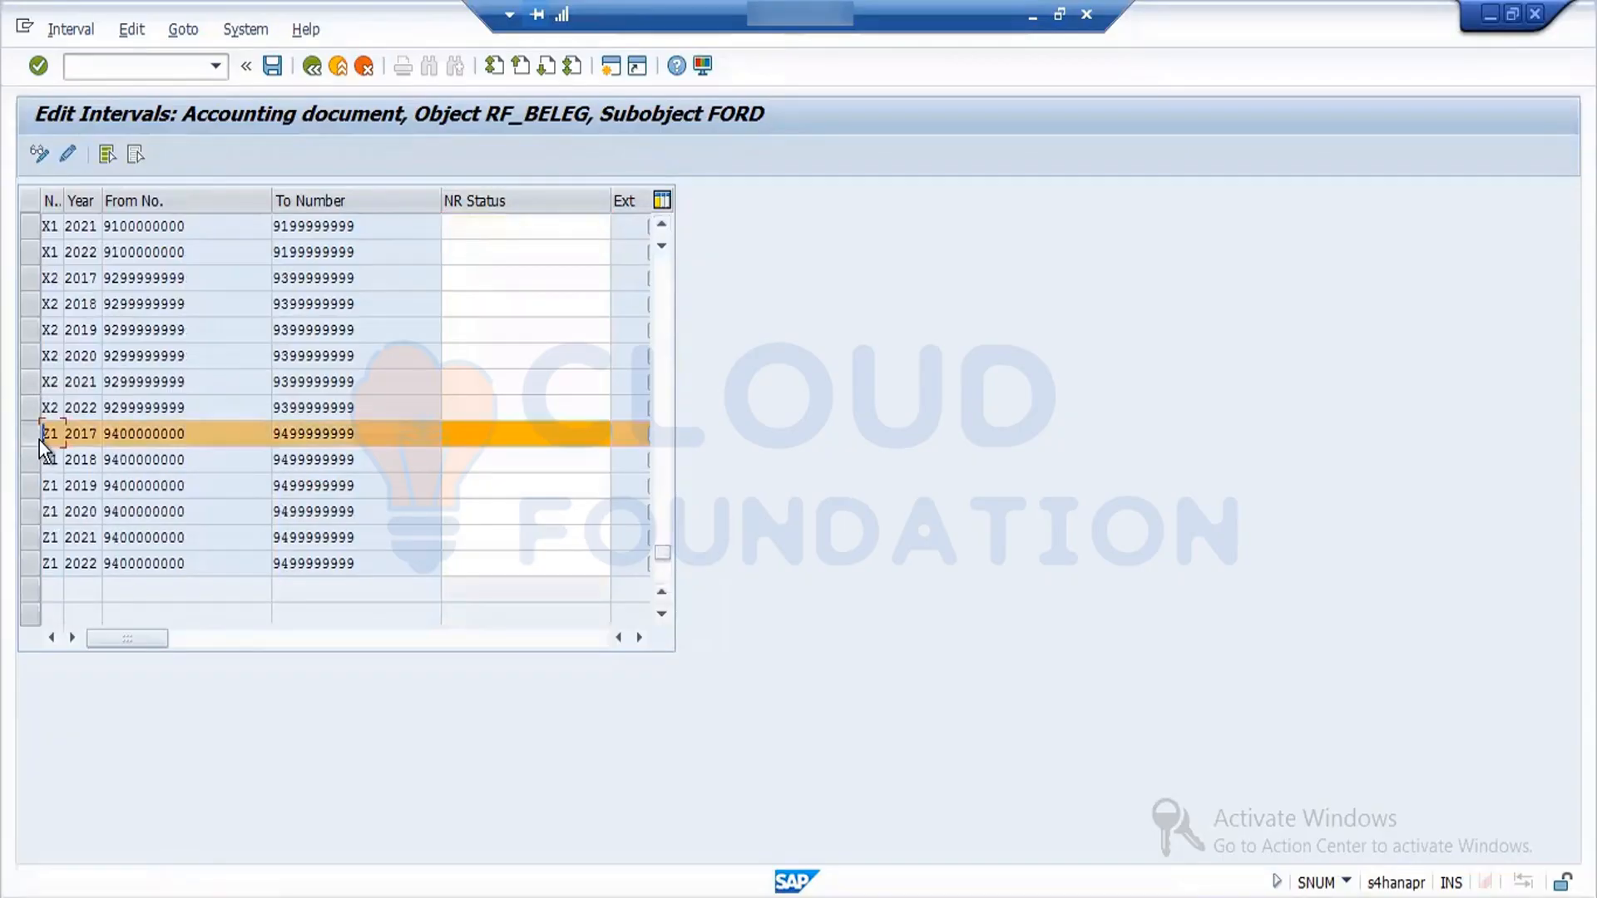
pyautogui.click(38, 441)
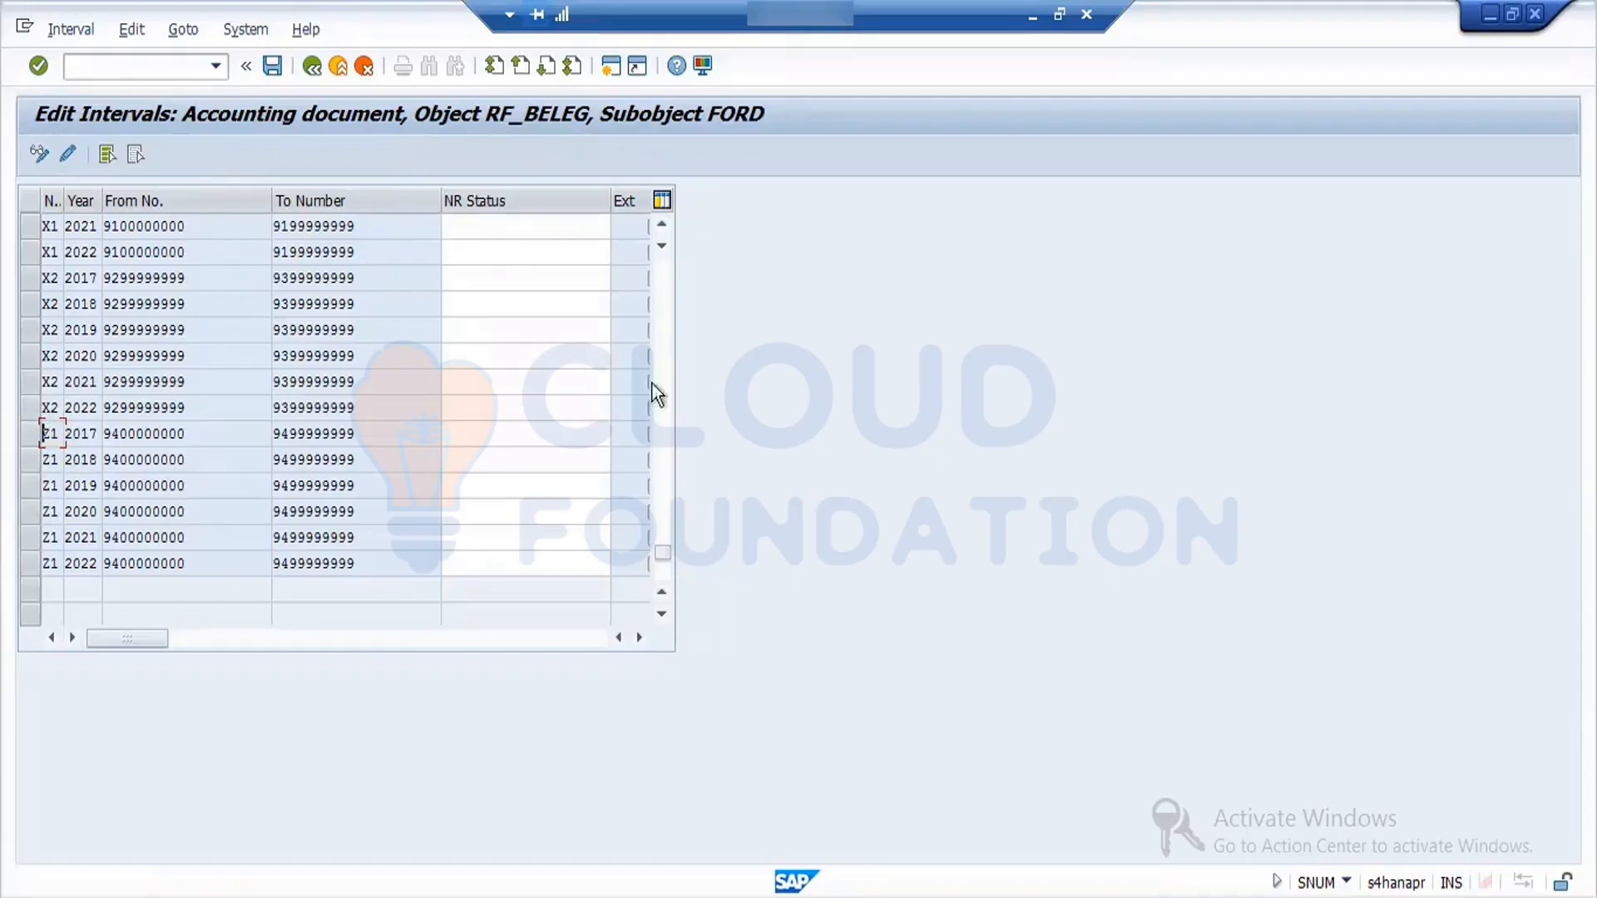
pyautogui.click(658, 227)
pyautogui.click(659, 227)
pyautogui.click(658, 228)
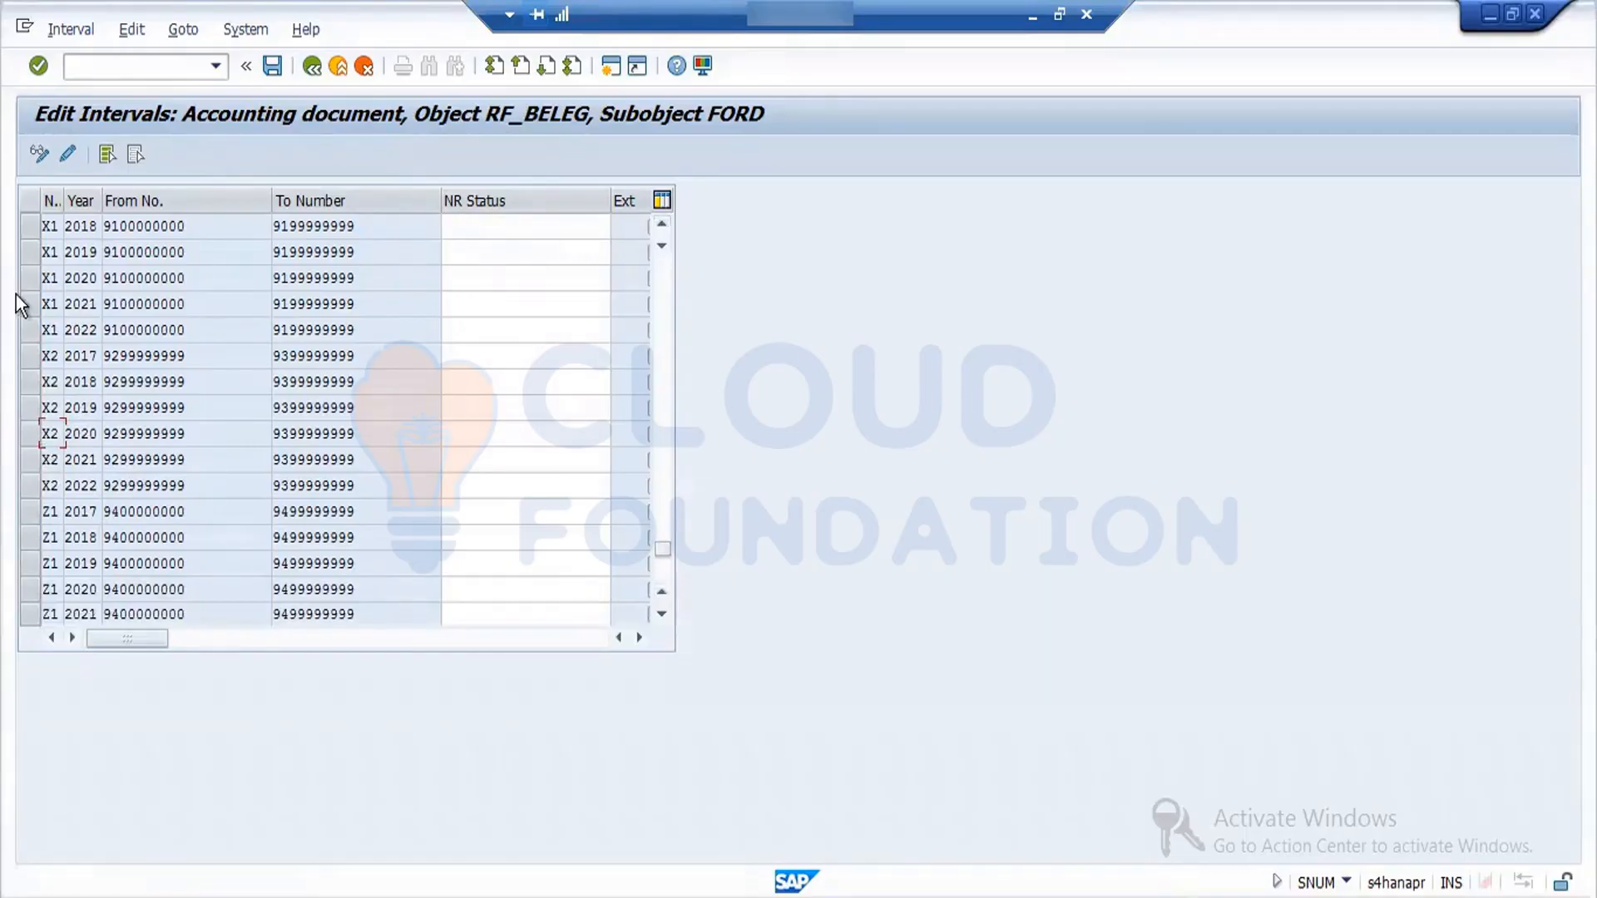
pyautogui.click(33, 358)
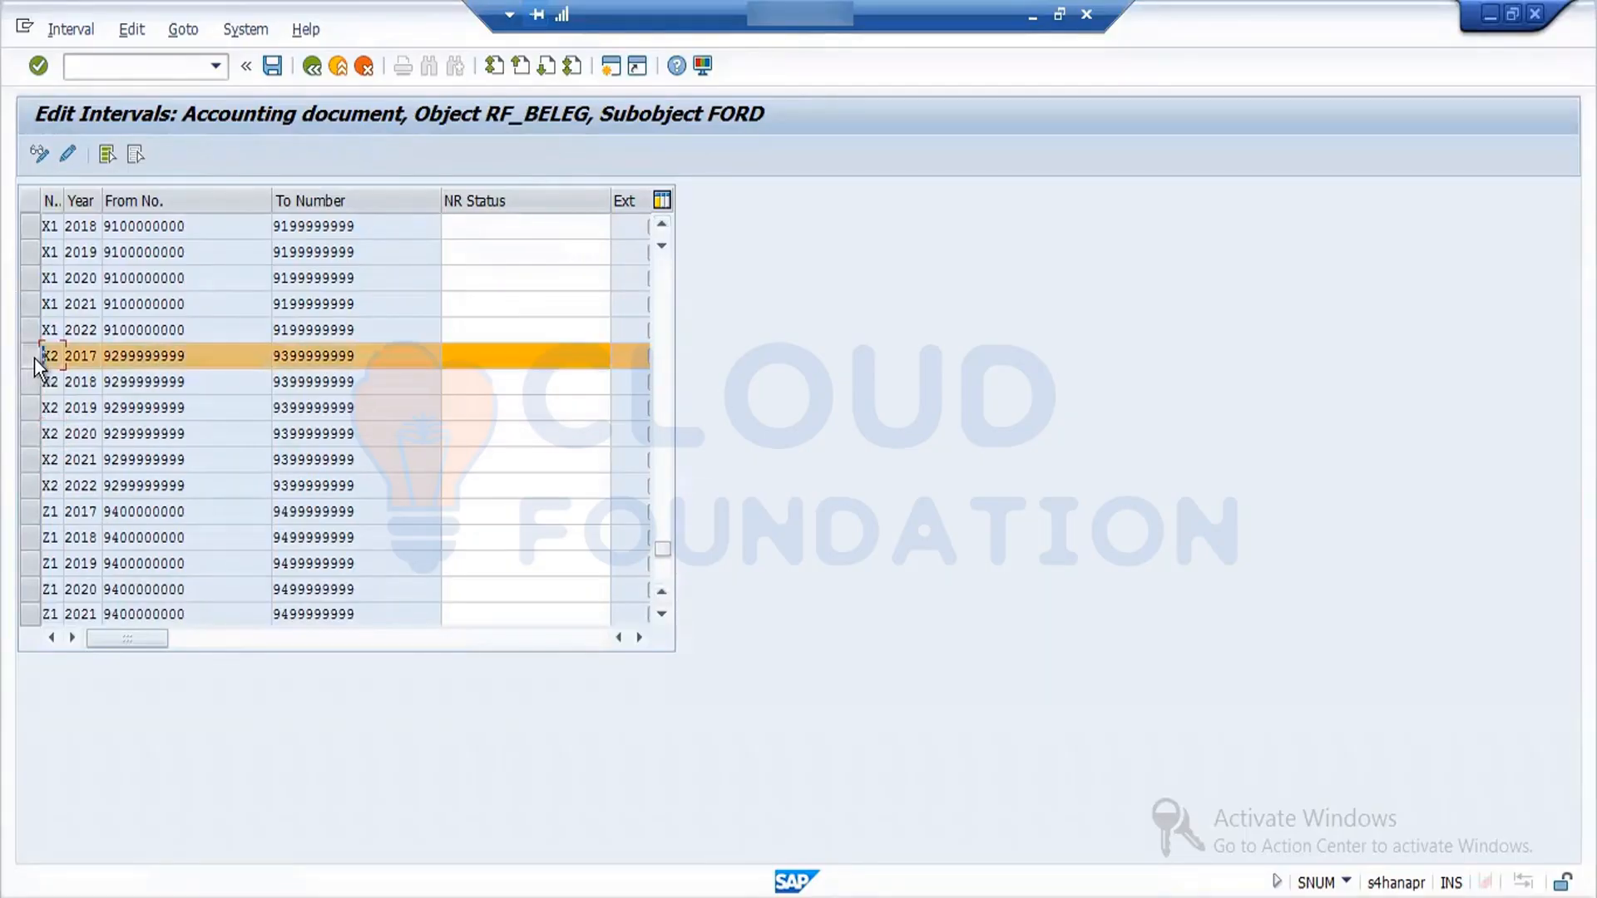
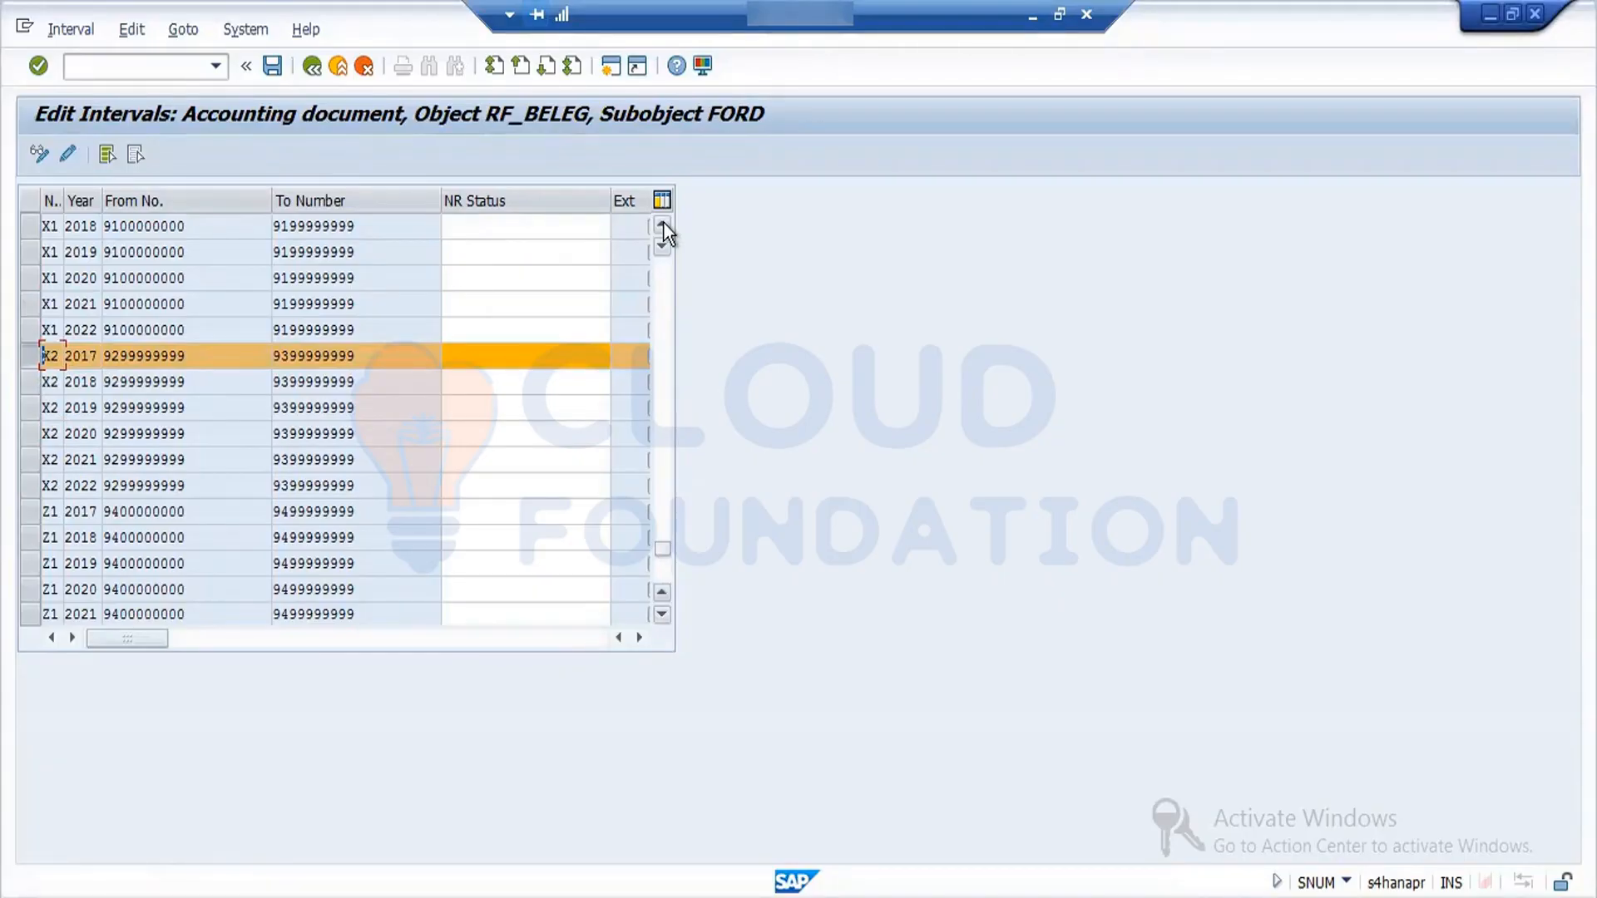
# - Look back through the FORD accounting document intervals, from number range X2 up to the first rows of number range 00
pyautogui.click(662, 223)
pyautogui.click(661, 223)
pyautogui.click(662, 222)
pyautogui.click(662, 223)
pyautogui.click(662, 223)
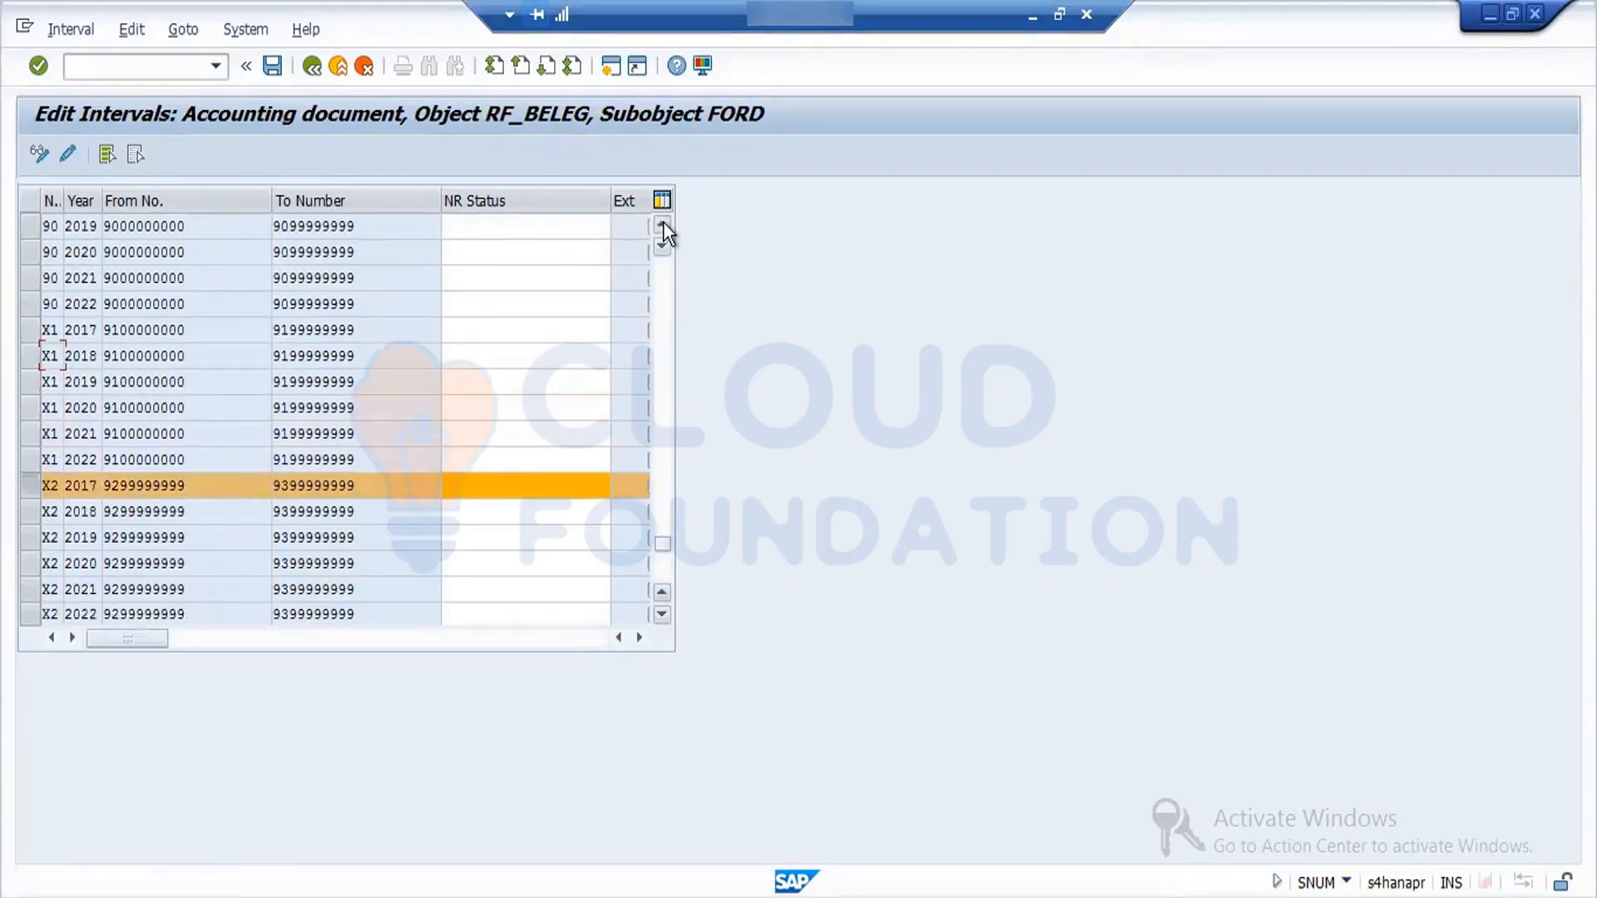
pyautogui.click(662, 223)
pyautogui.click(662, 223)
pyautogui.click(662, 223)
pyautogui.click(662, 223)
pyautogui.click(662, 223)
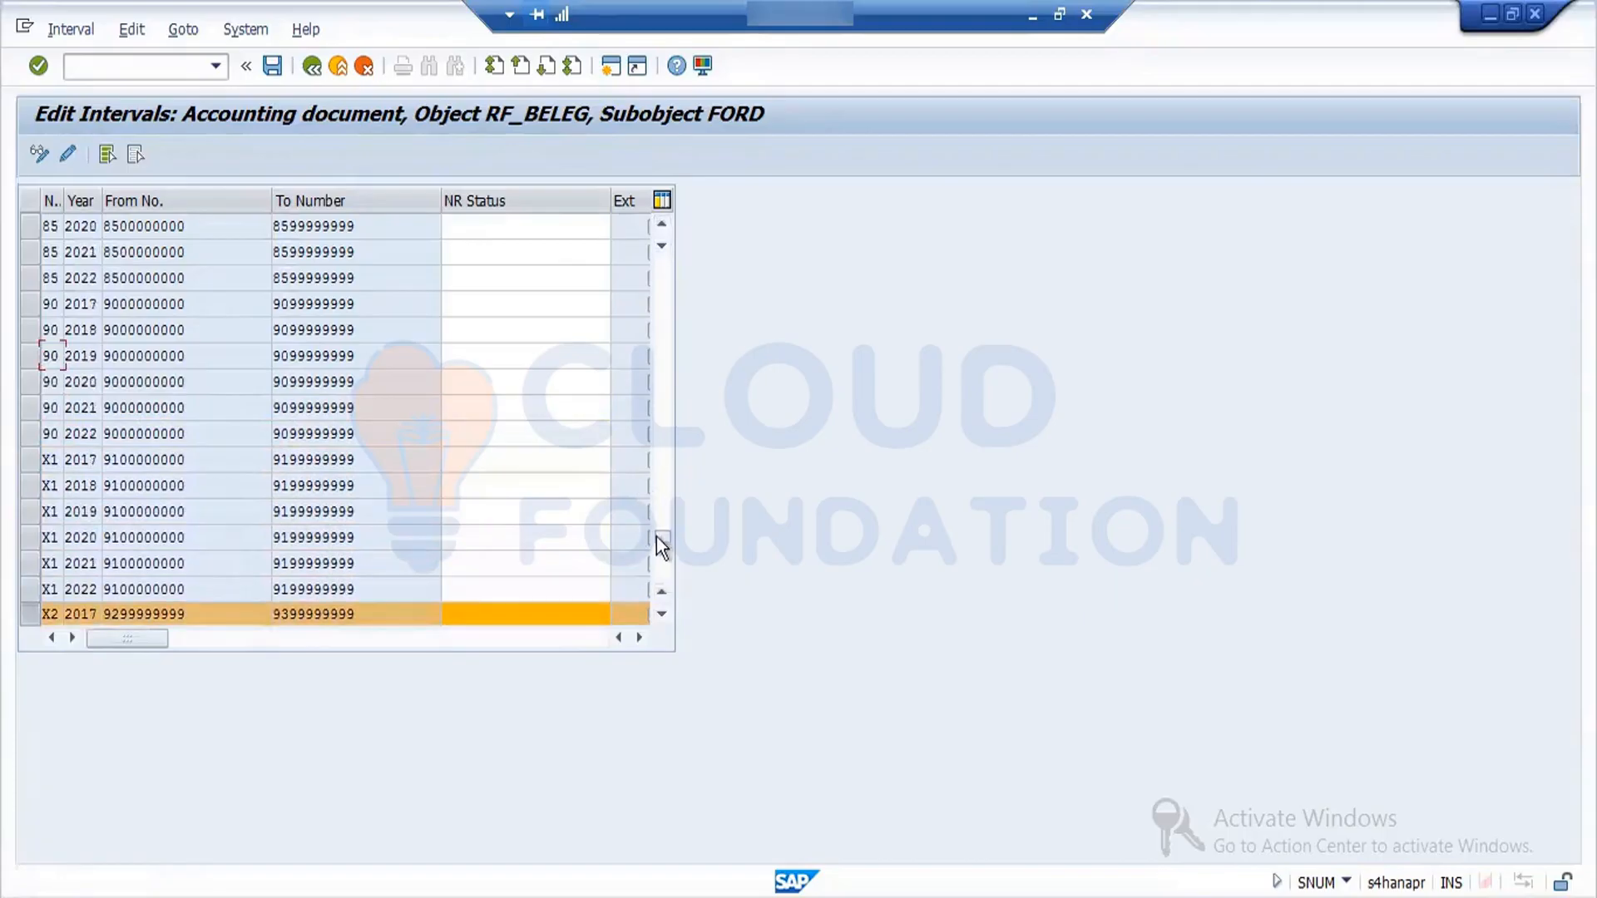
pyautogui.moveTo(661, 538); pyautogui.dragTo(624, 322)
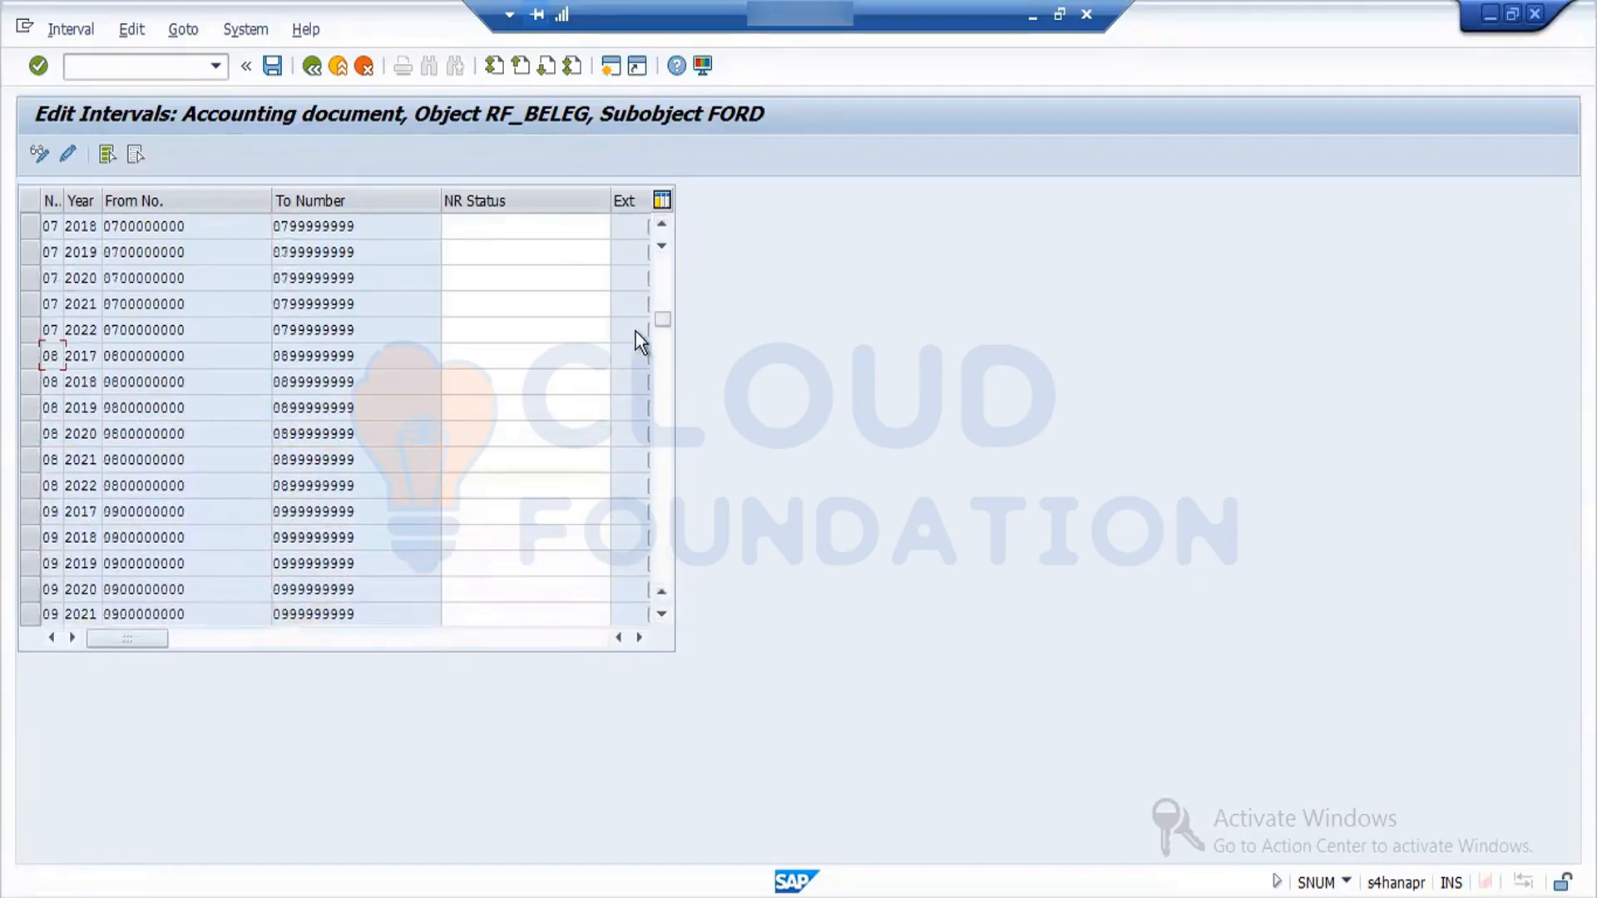
pyautogui.moveTo(662, 321); pyautogui.dragTo(663, 268)
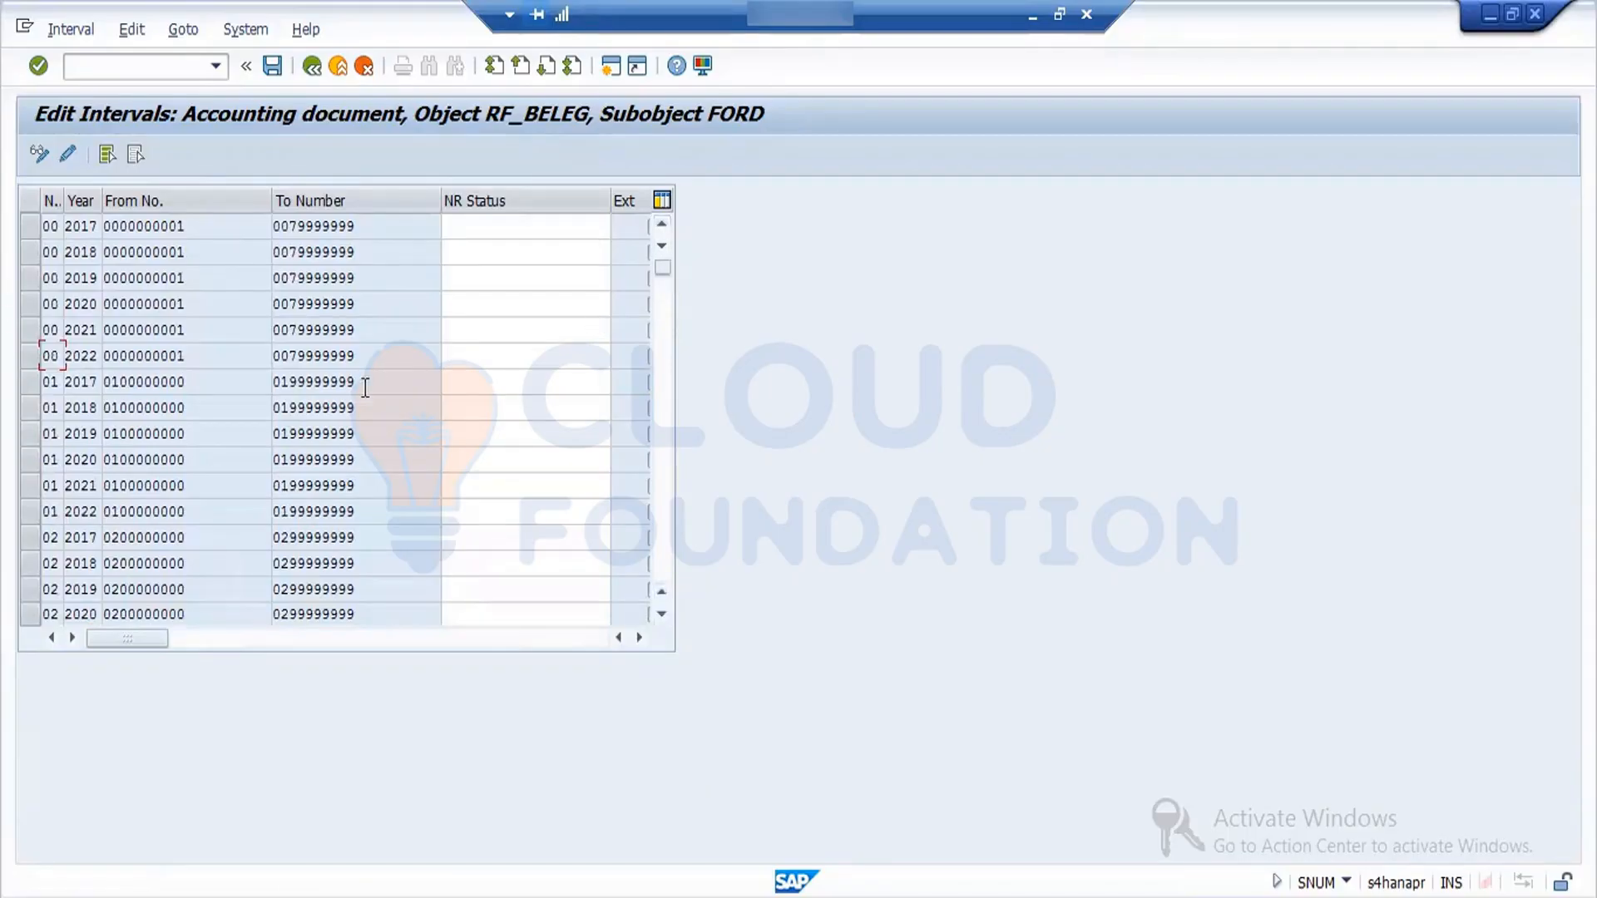
# - Check the upper limit of the 2022 row of number range 00 and the rows down to number range 03, and leave the list
pyautogui.moveTo(355, 359); pyautogui.dragTo(288, 376)
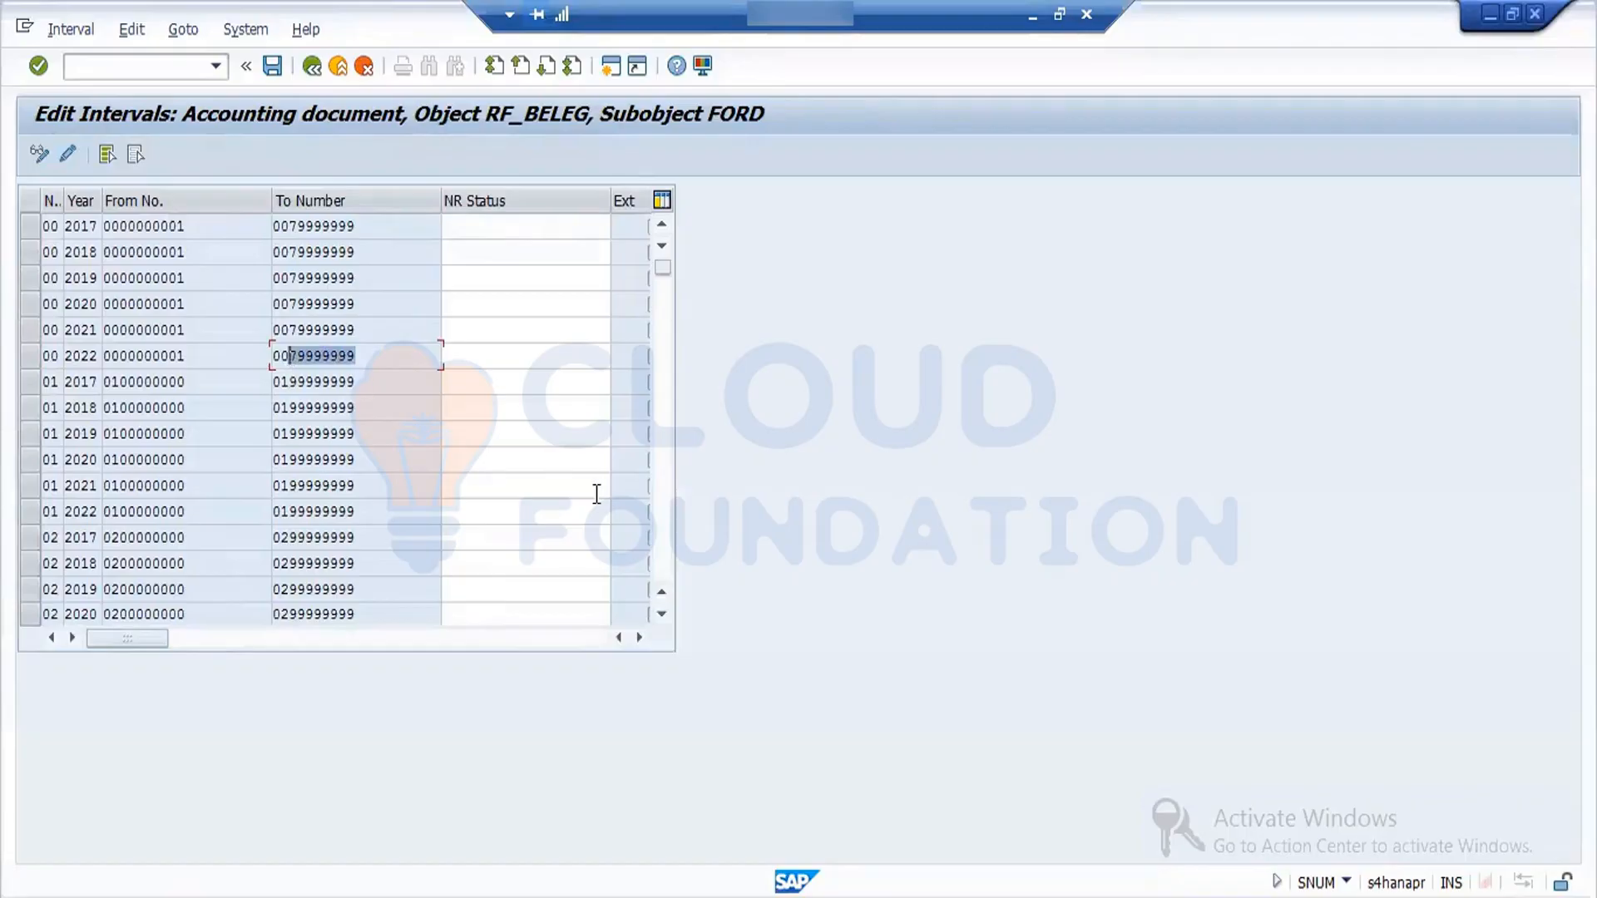
pyautogui.click(661, 615)
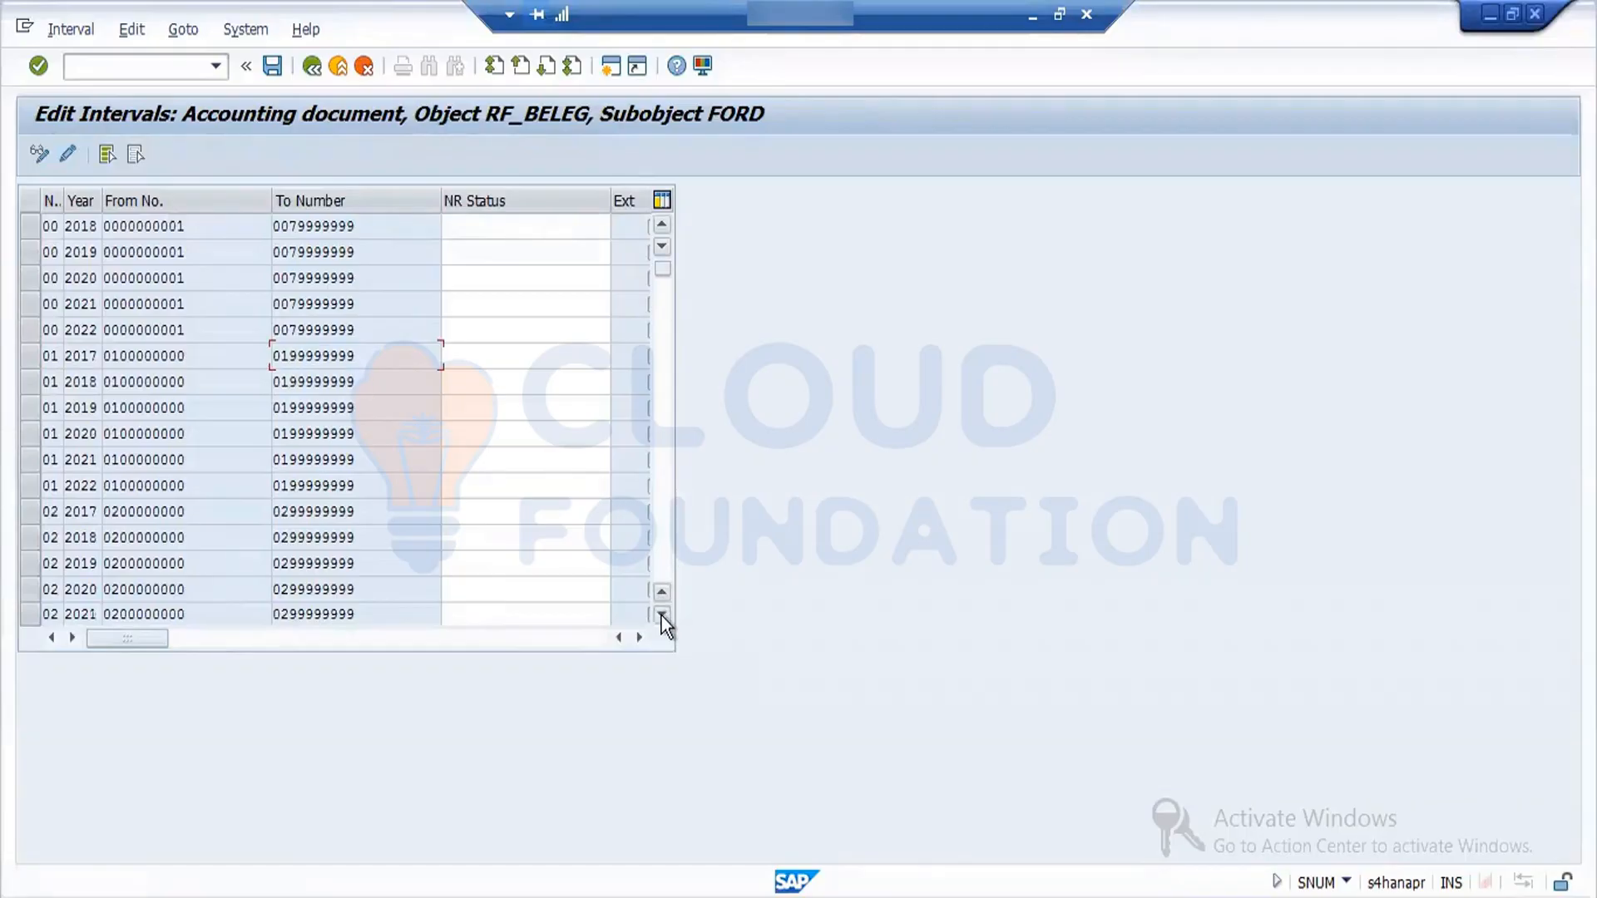
pyautogui.click(661, 615)
pyautogui.click(662, 615)
pyautogui.click(661, 615)
pyautogui.click(662, 616)
pyautogui.click(661, 615)
pyautogui.click(661, 616)
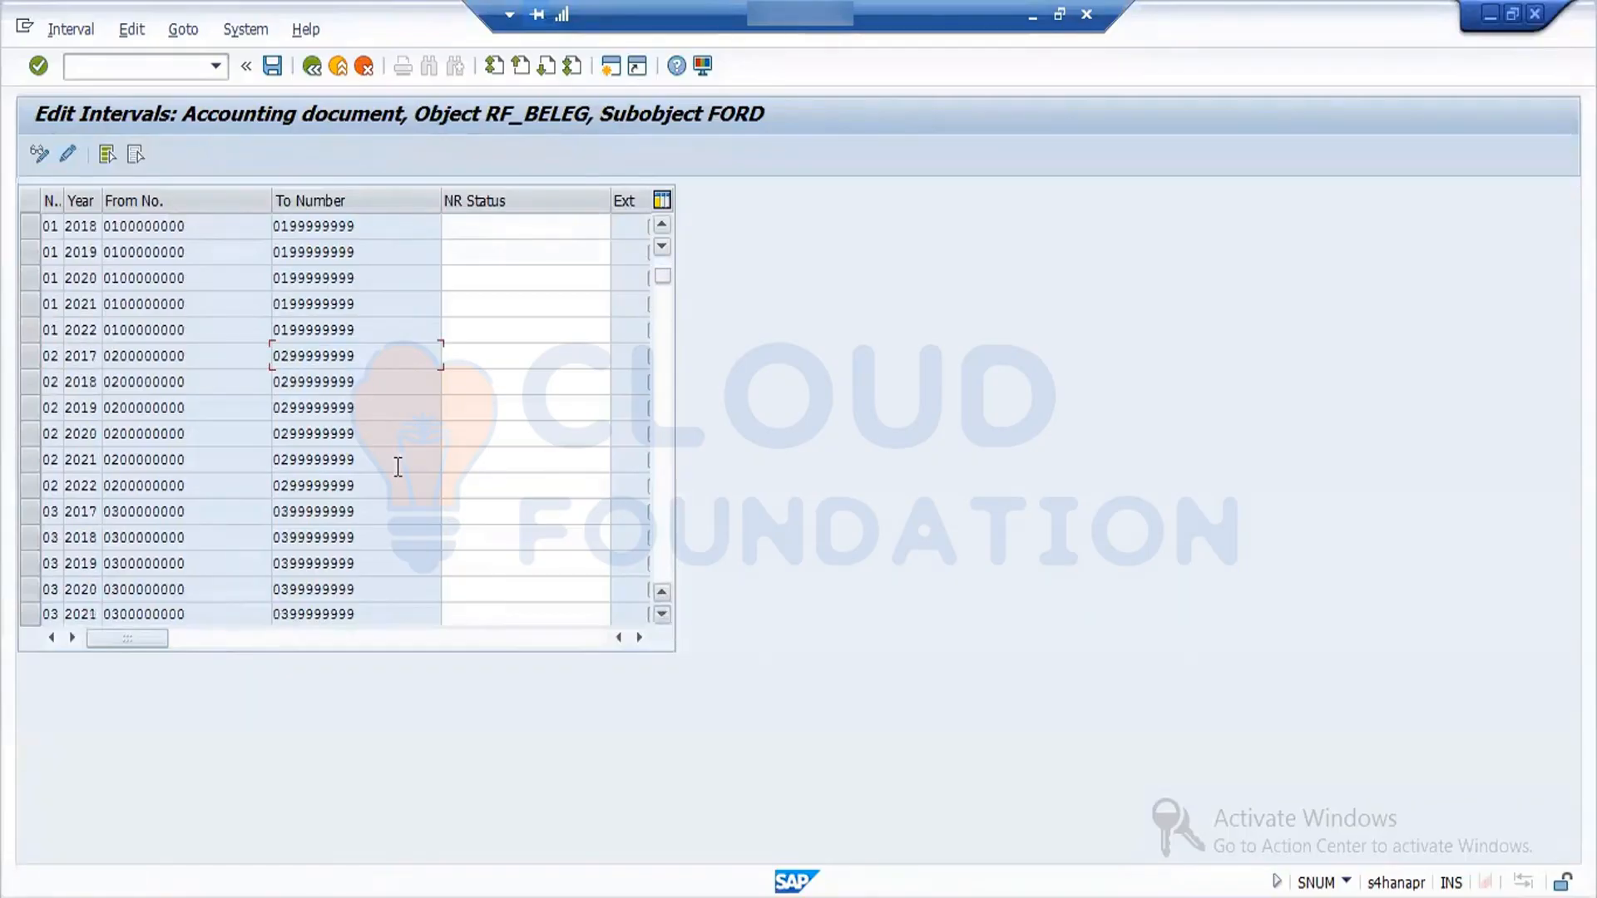
pyautogui.click(314, 70)
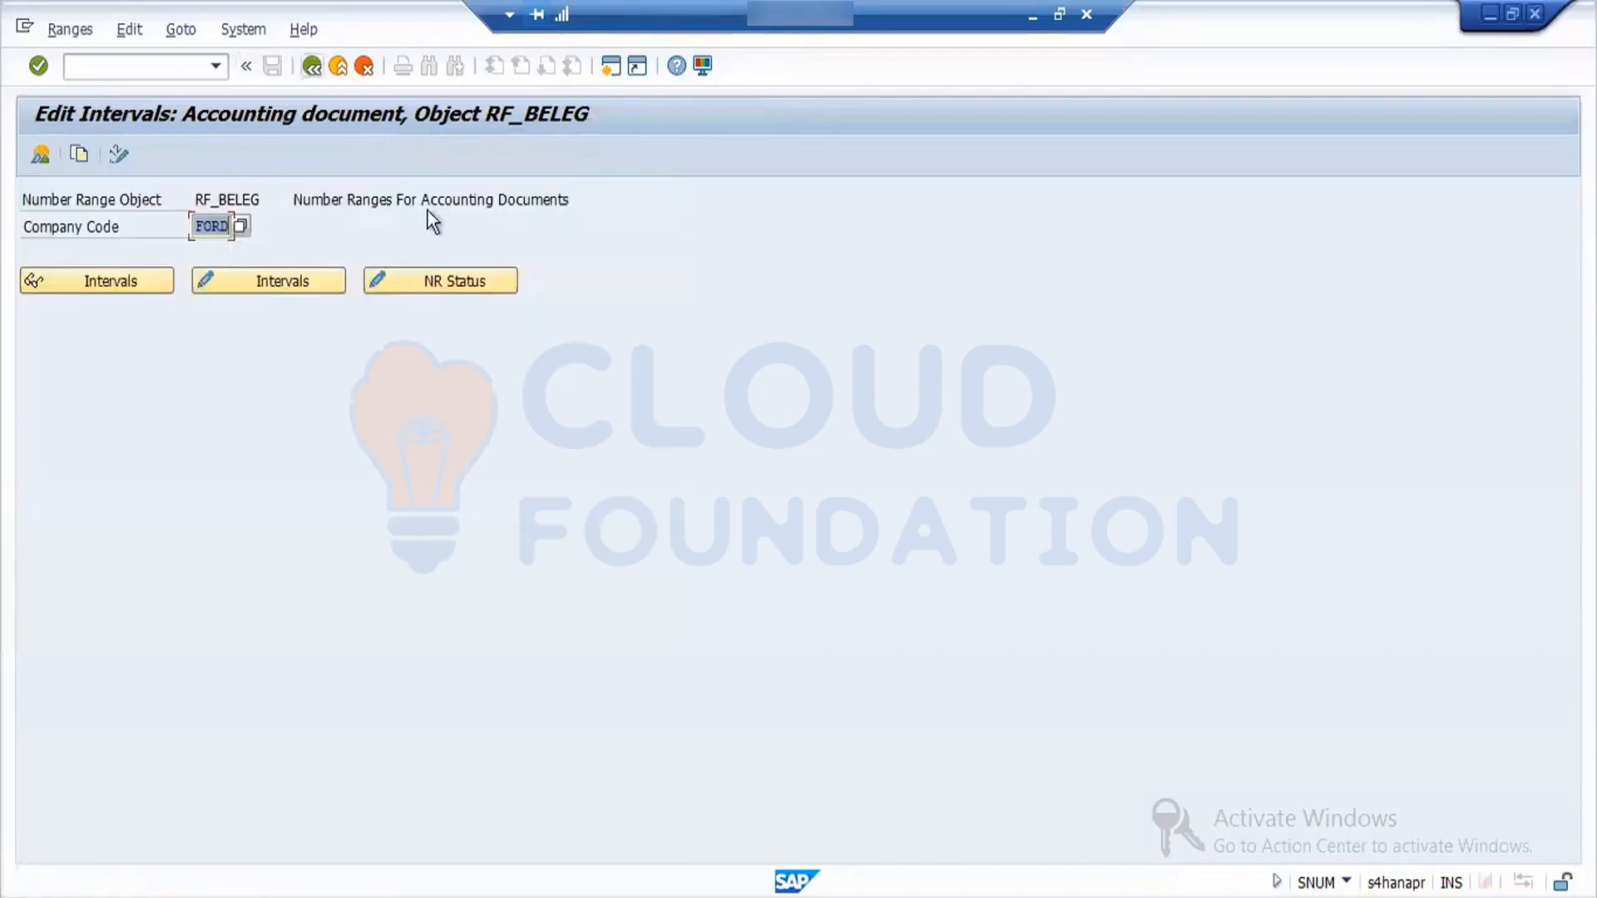
# - Recheck the FORD number range status list, leave it, and reopen the RF_BELEG interval maintenance for company code ford
pyautogui.click(507, 276)
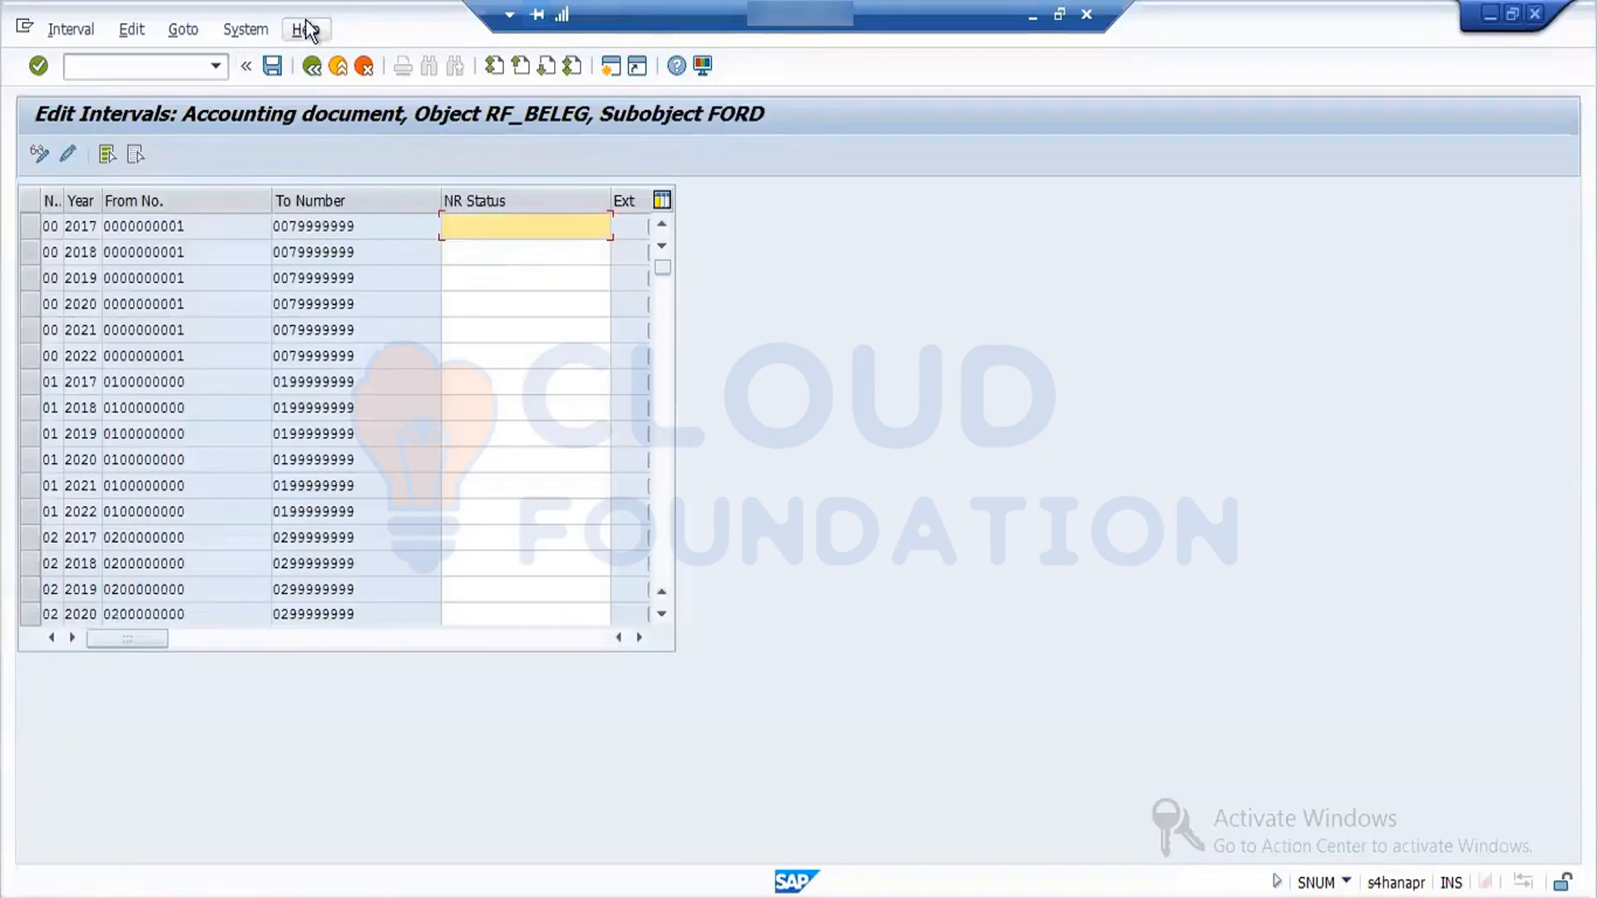
pyautogui.click(315, 70)
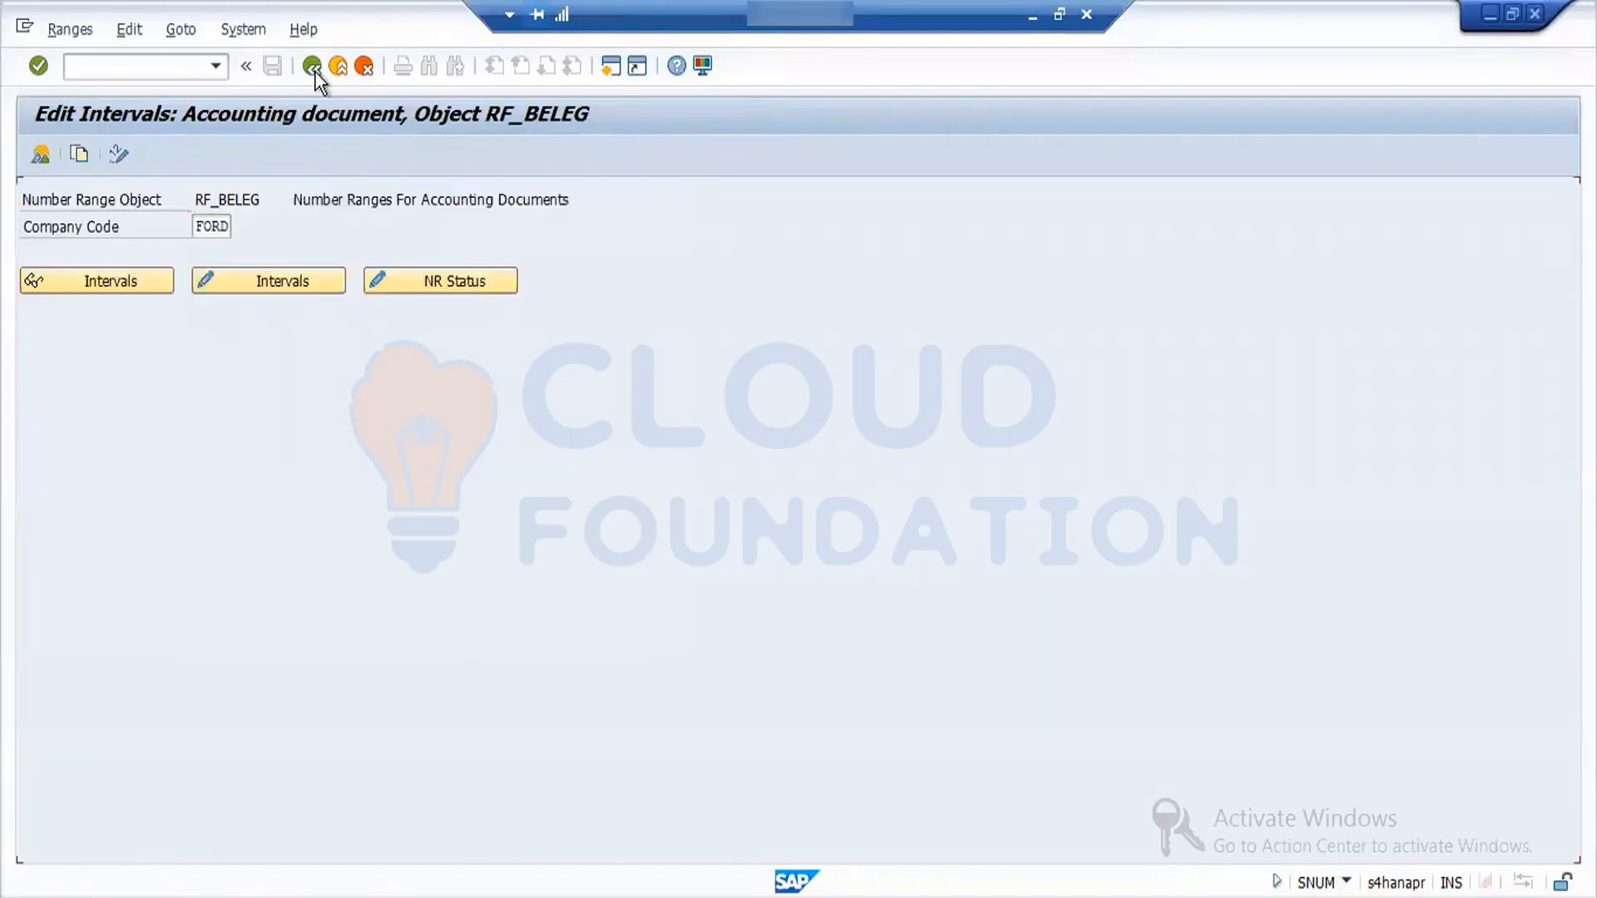
pyautogui.click(314, 71)
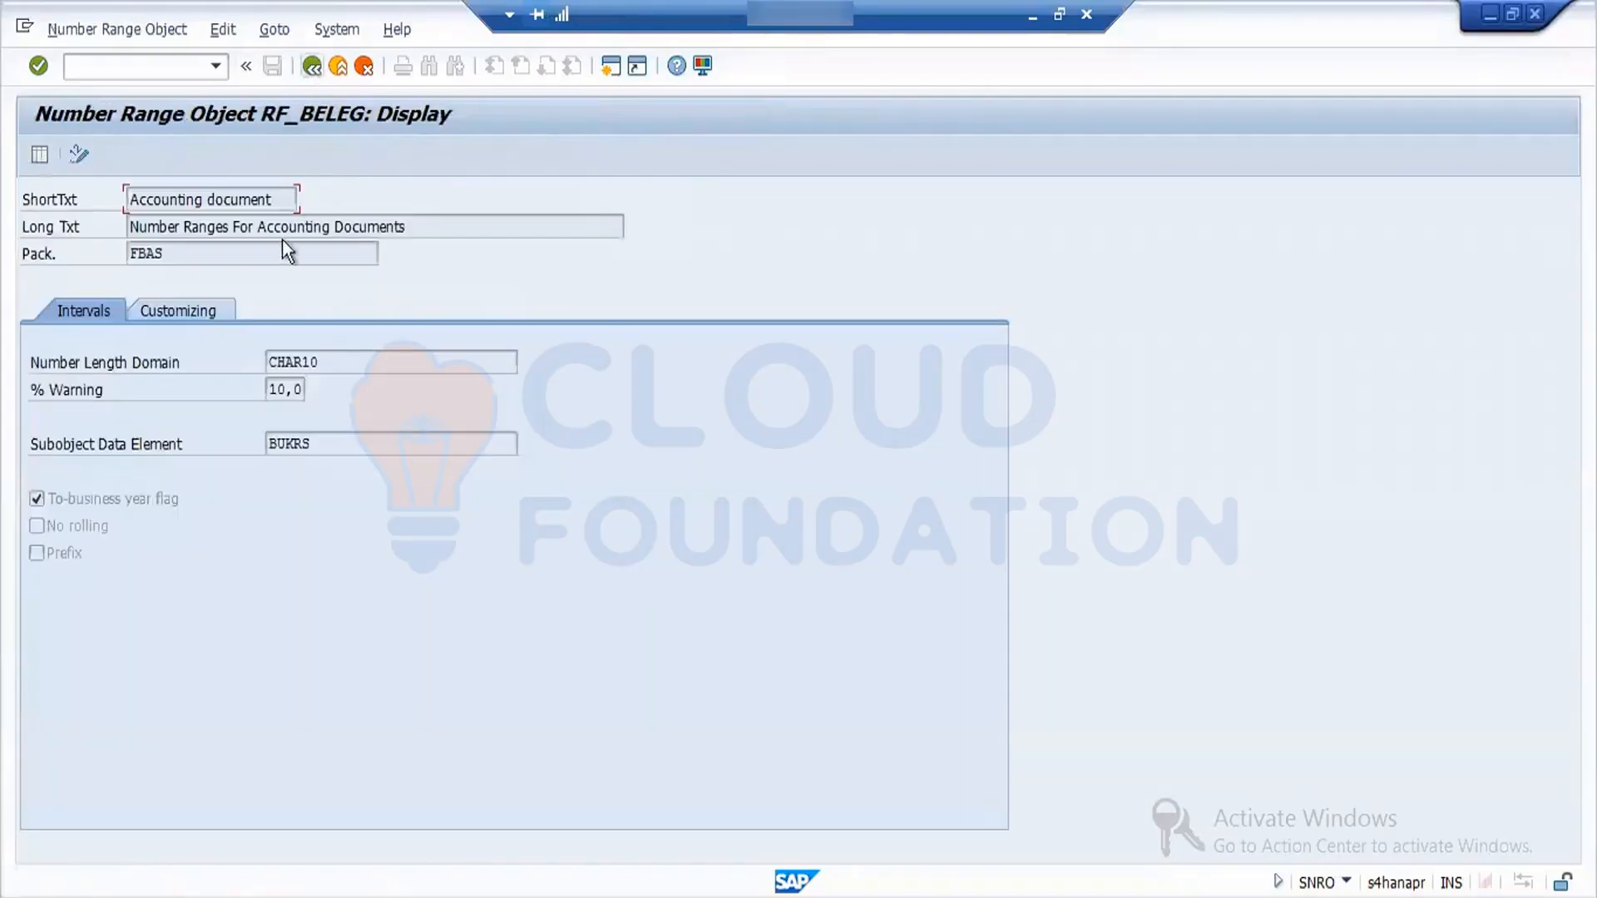
pyautogui.click(32, 158)
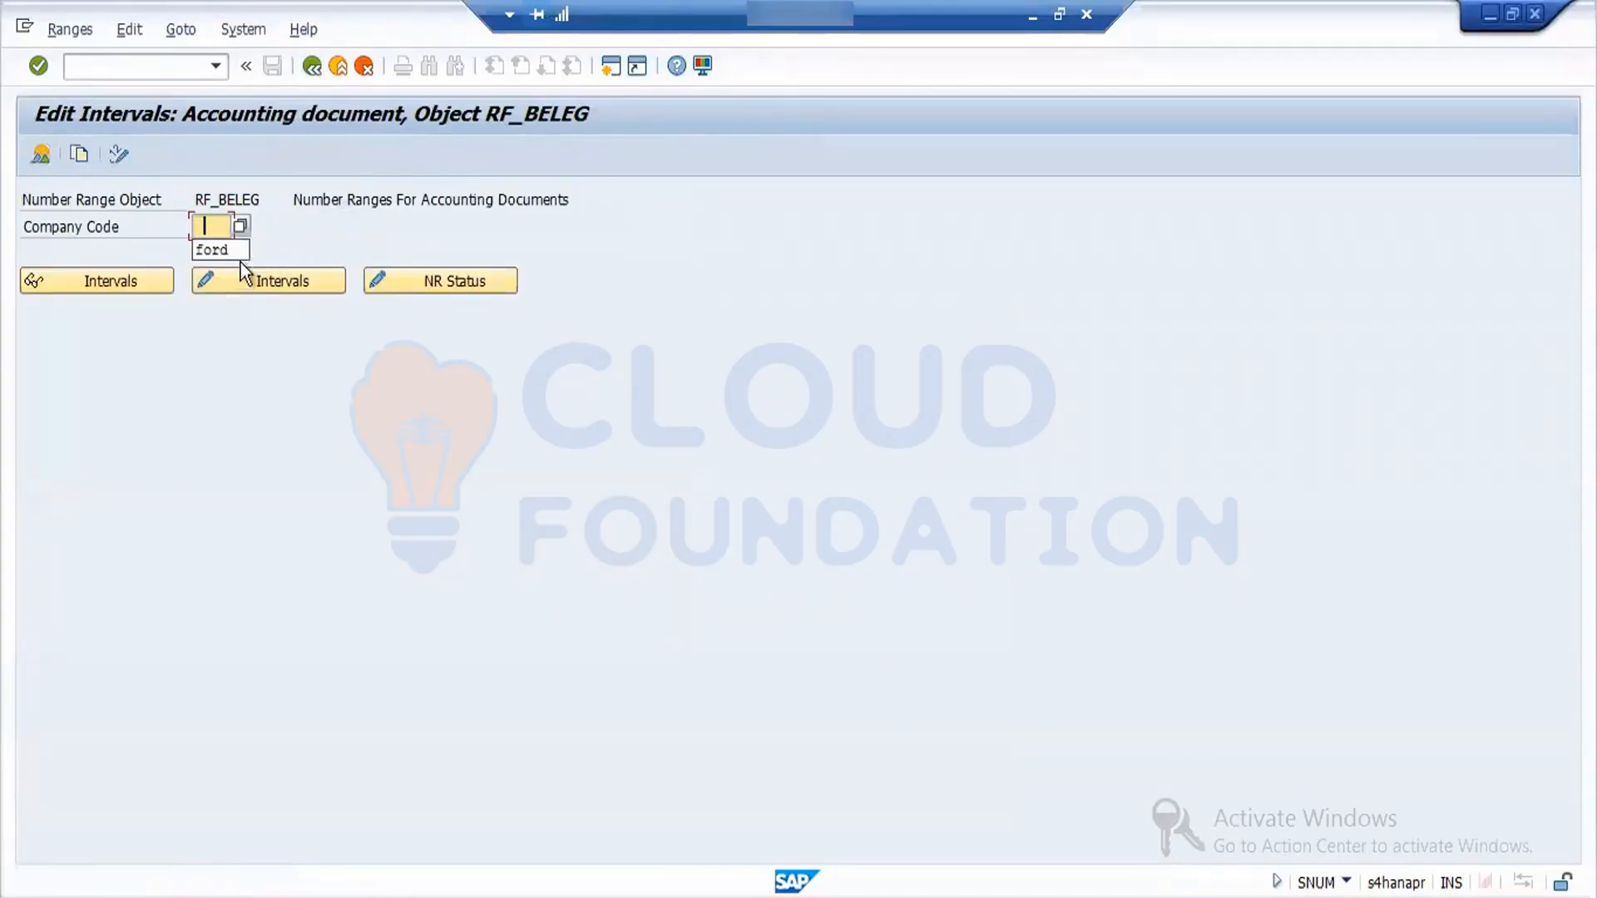
pyautogui.click(218, 250)
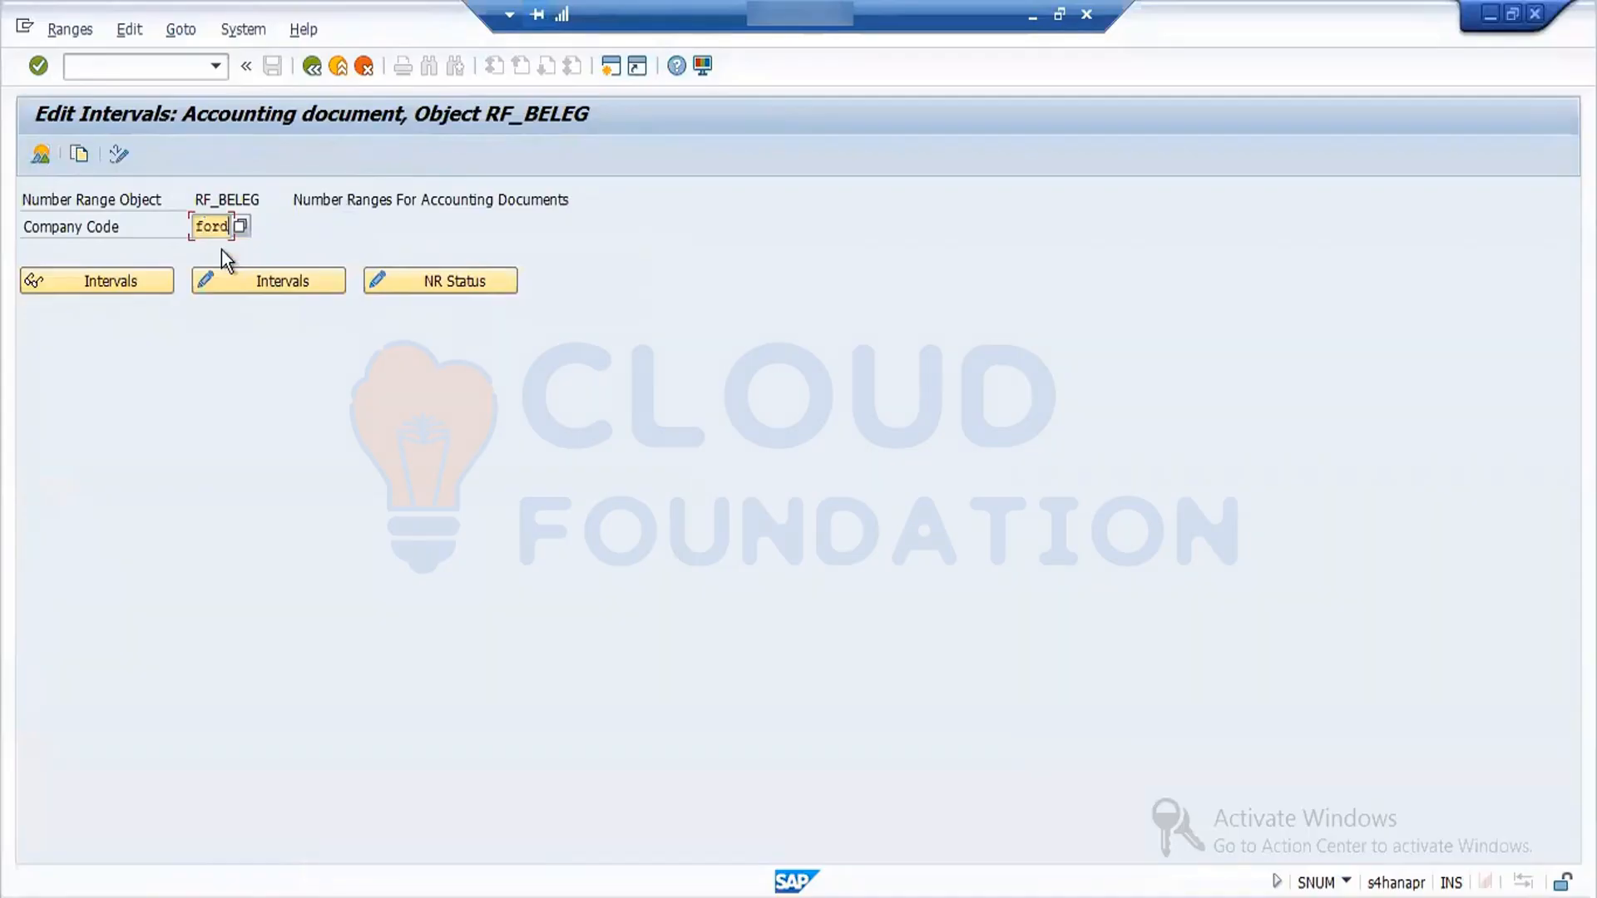
pyautogui.click(86, 155)
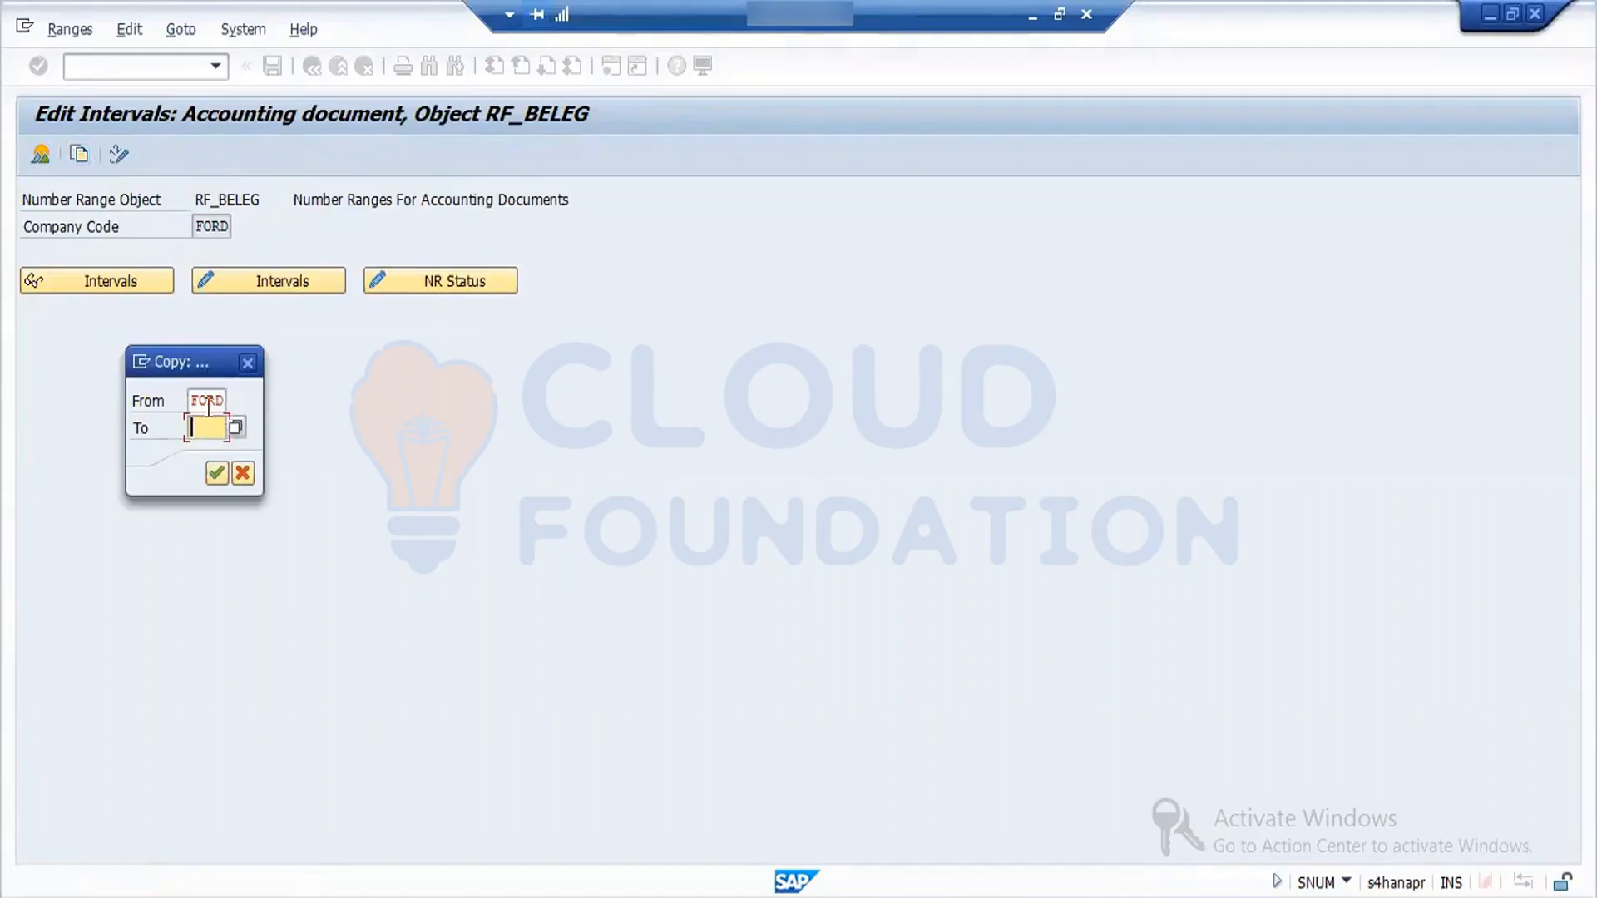
pyautogui.click(243, 473)
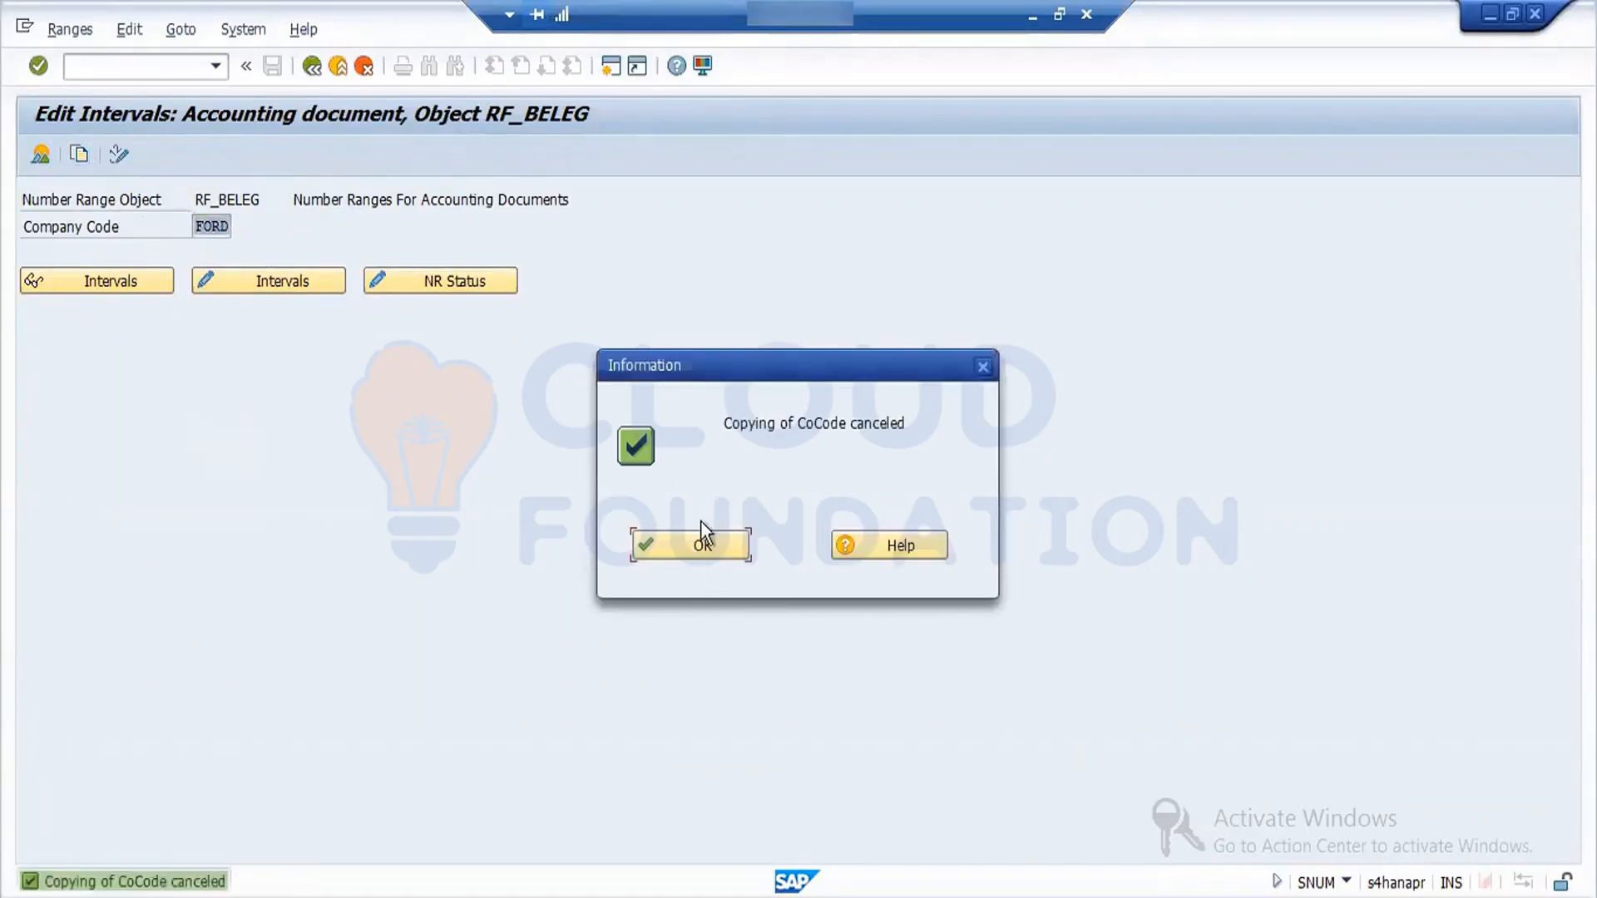
pyautogui.click(702, 542)
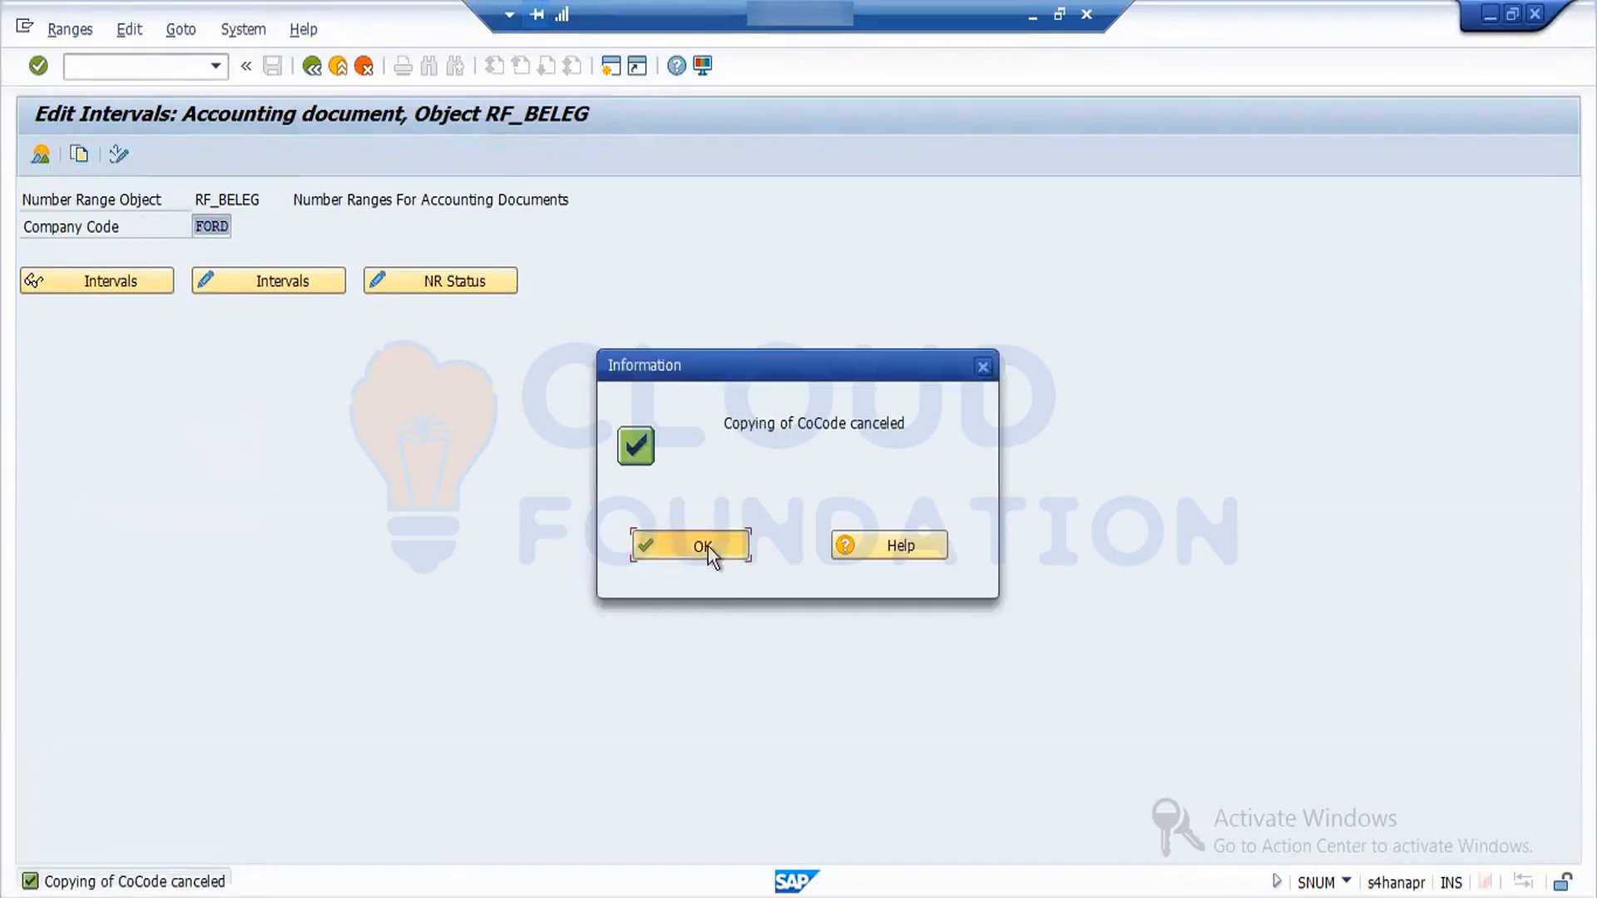
# - View the change documents of object RF_BELEG and the number range status list of FORD, leaving each one again
pyautogui.click(122, 156)
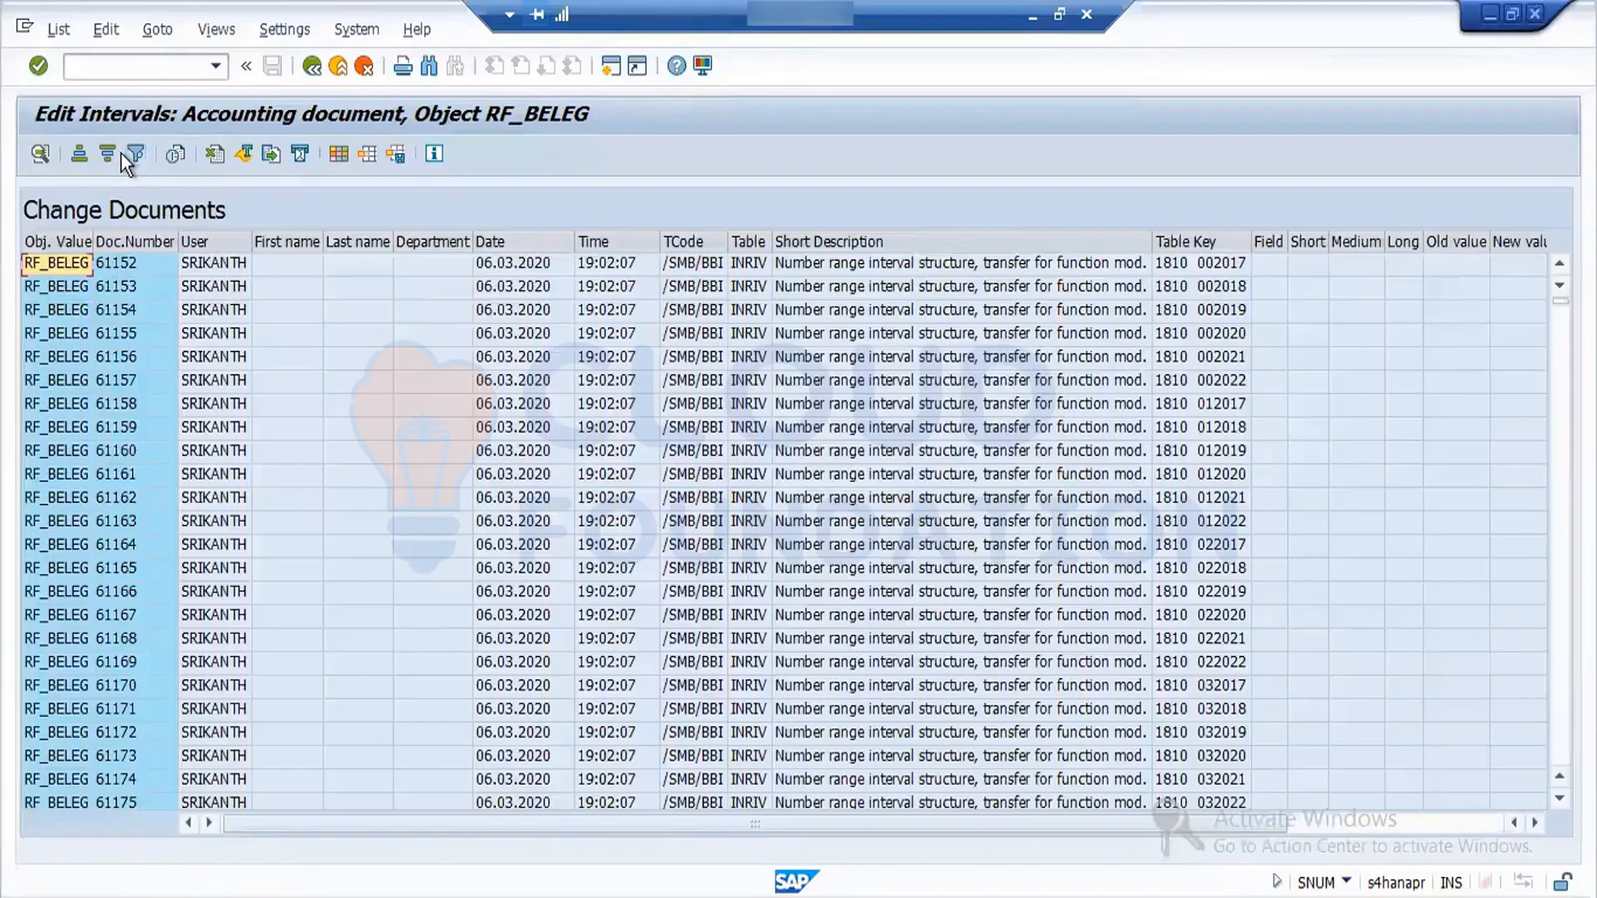
pyautogui.click(312, 66)
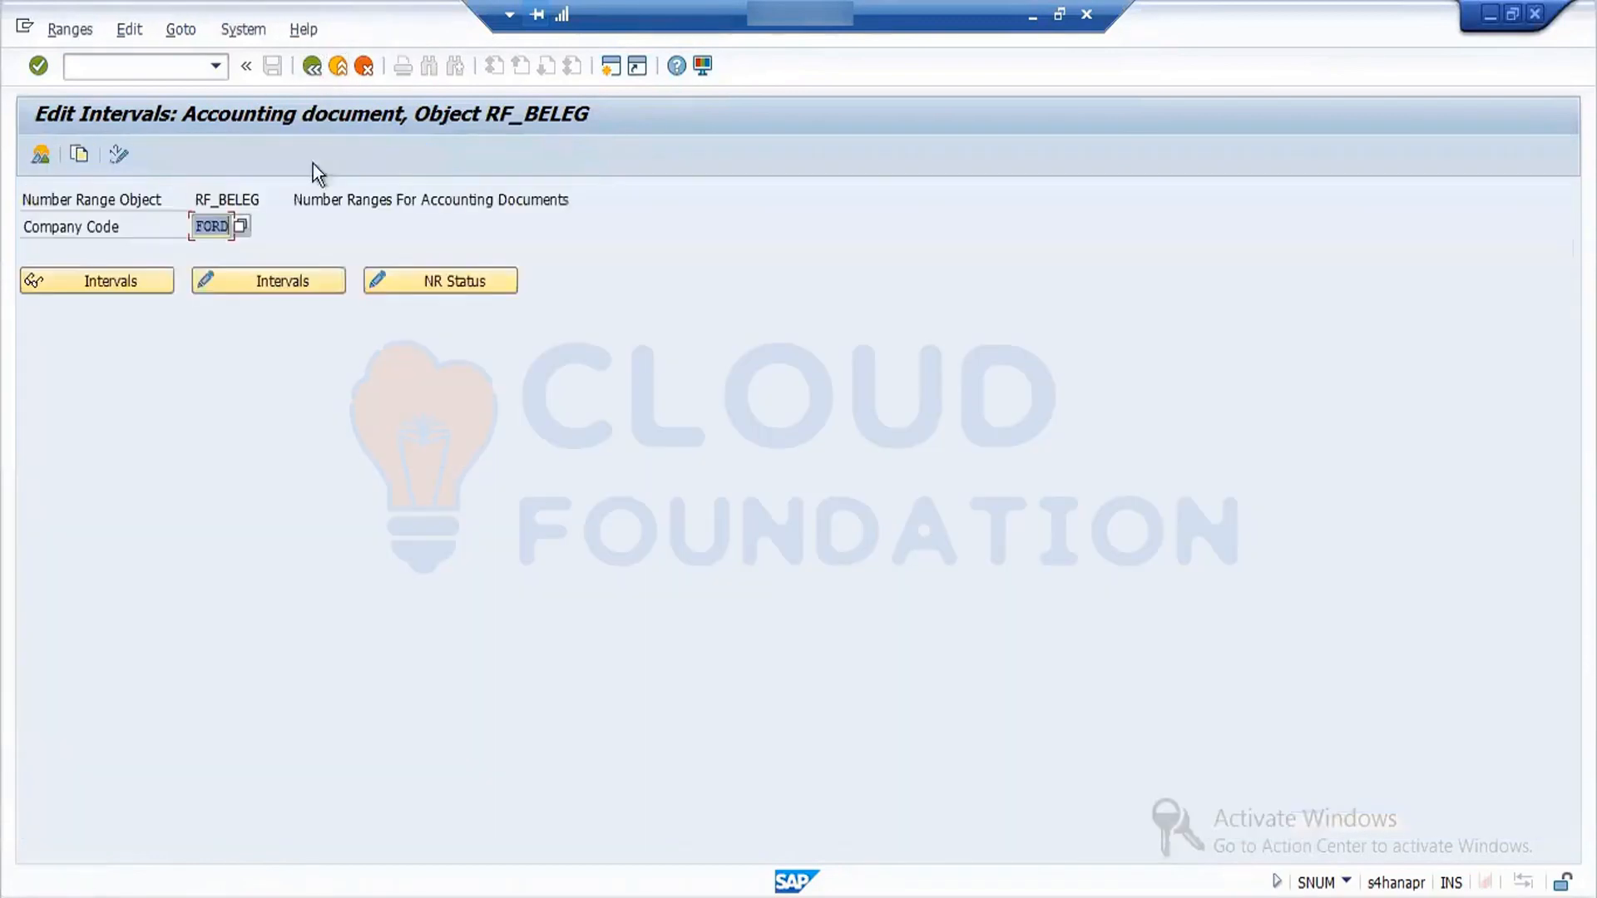
pyautogui.click(378, 281)
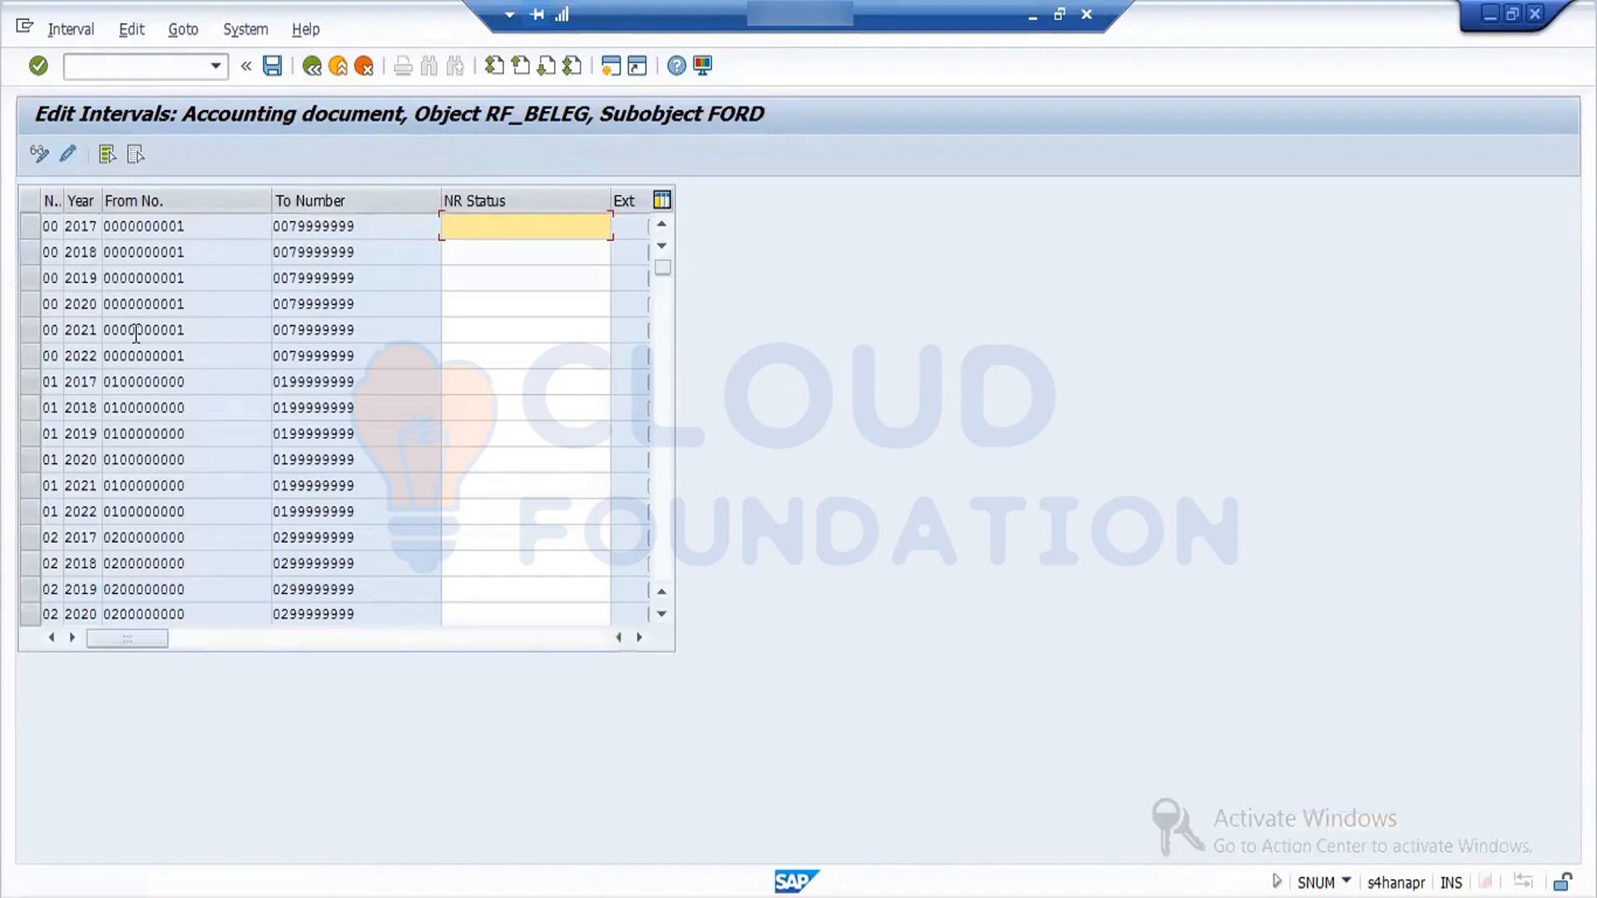
pyautogui.click(315, 66)
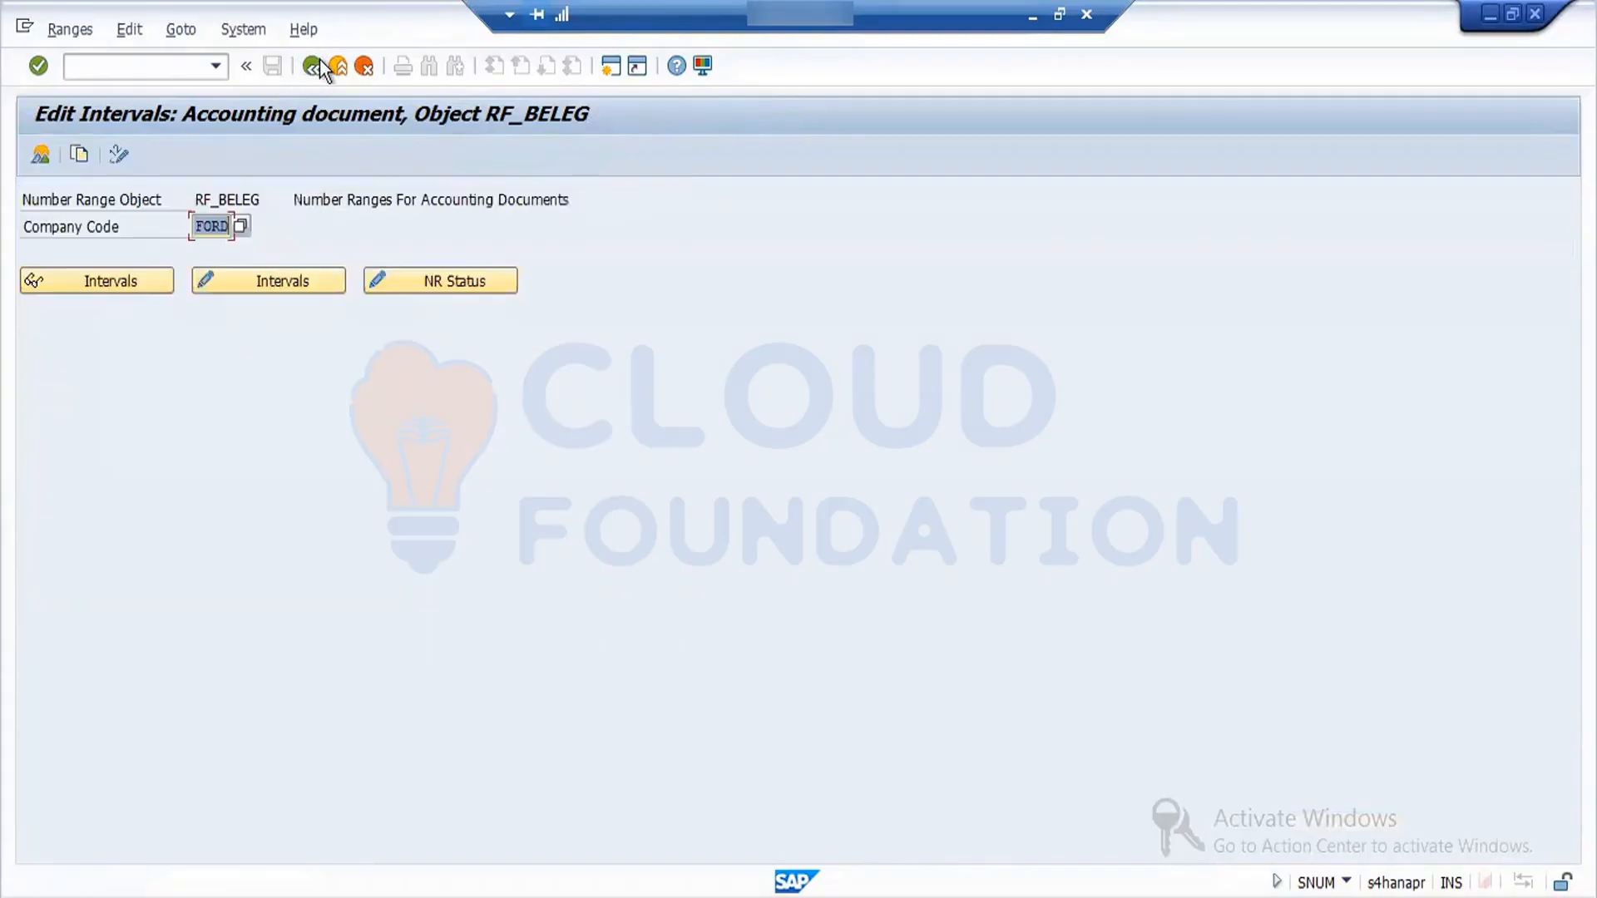
# - Examine the FORD intervals in change mode, from number range Z1 back to the rows of ranges 48 to 51, and leave the object
pyautogui.click(293, 278)
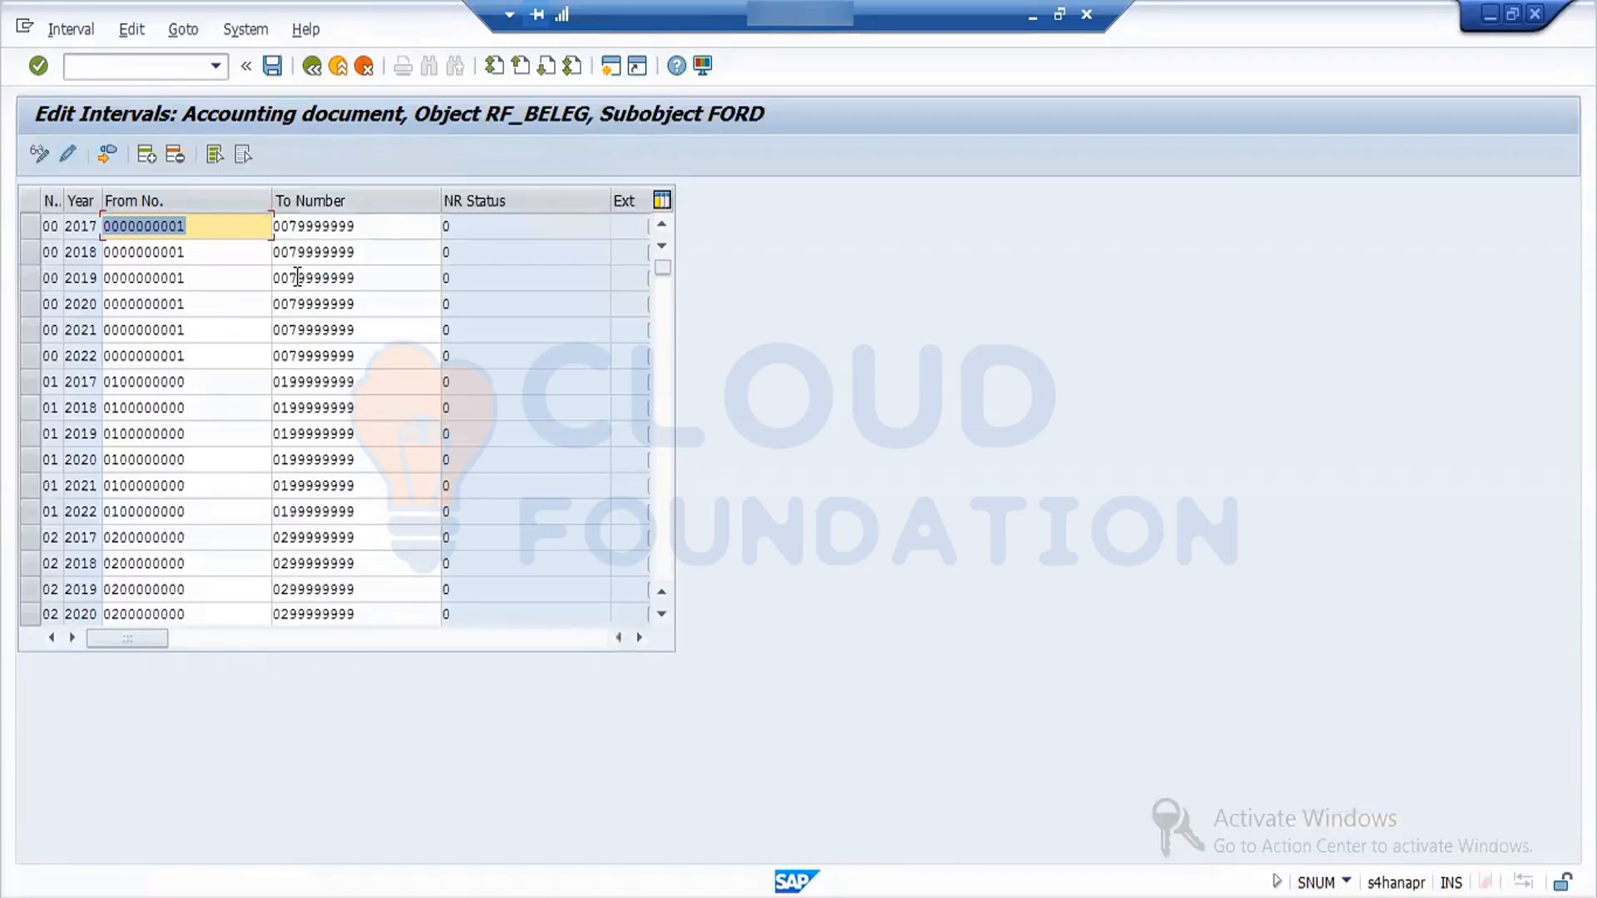
pyautogui.click(665, 510)
pyautogui.moveTo(665, 511); pyautogui.dragTo(665, 510)
pyautogui.moveTo(654, 569); pyautogui.dragTo(654, 569)
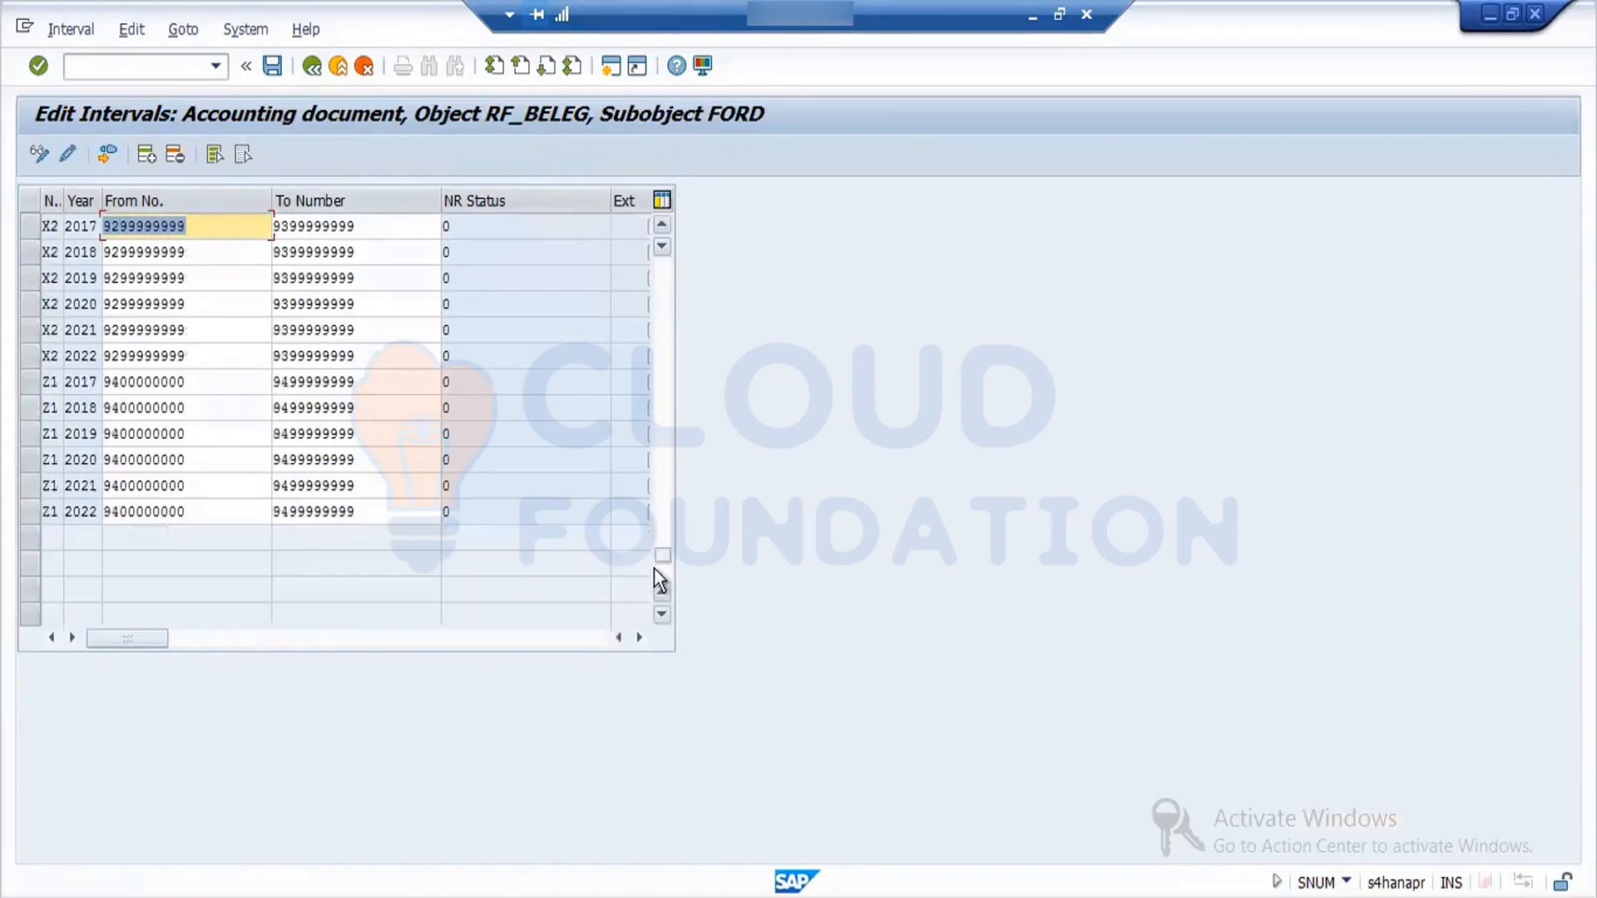
pyautogui.click(663, 517)
pyautogui.click(664, 513)
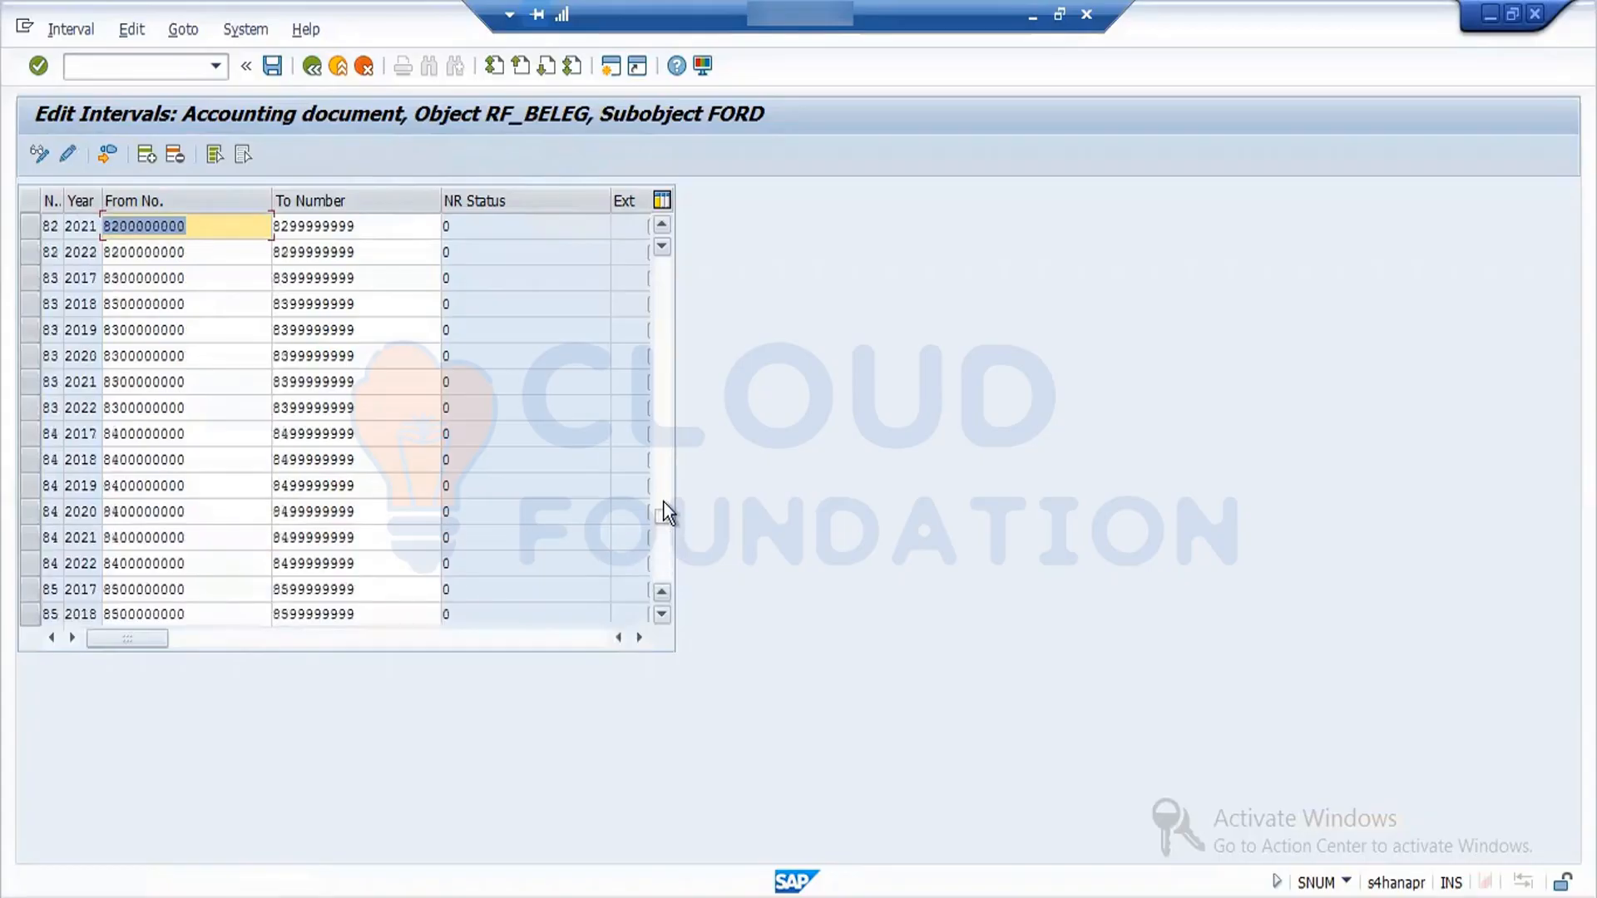
pyautogui.click(663, 471)
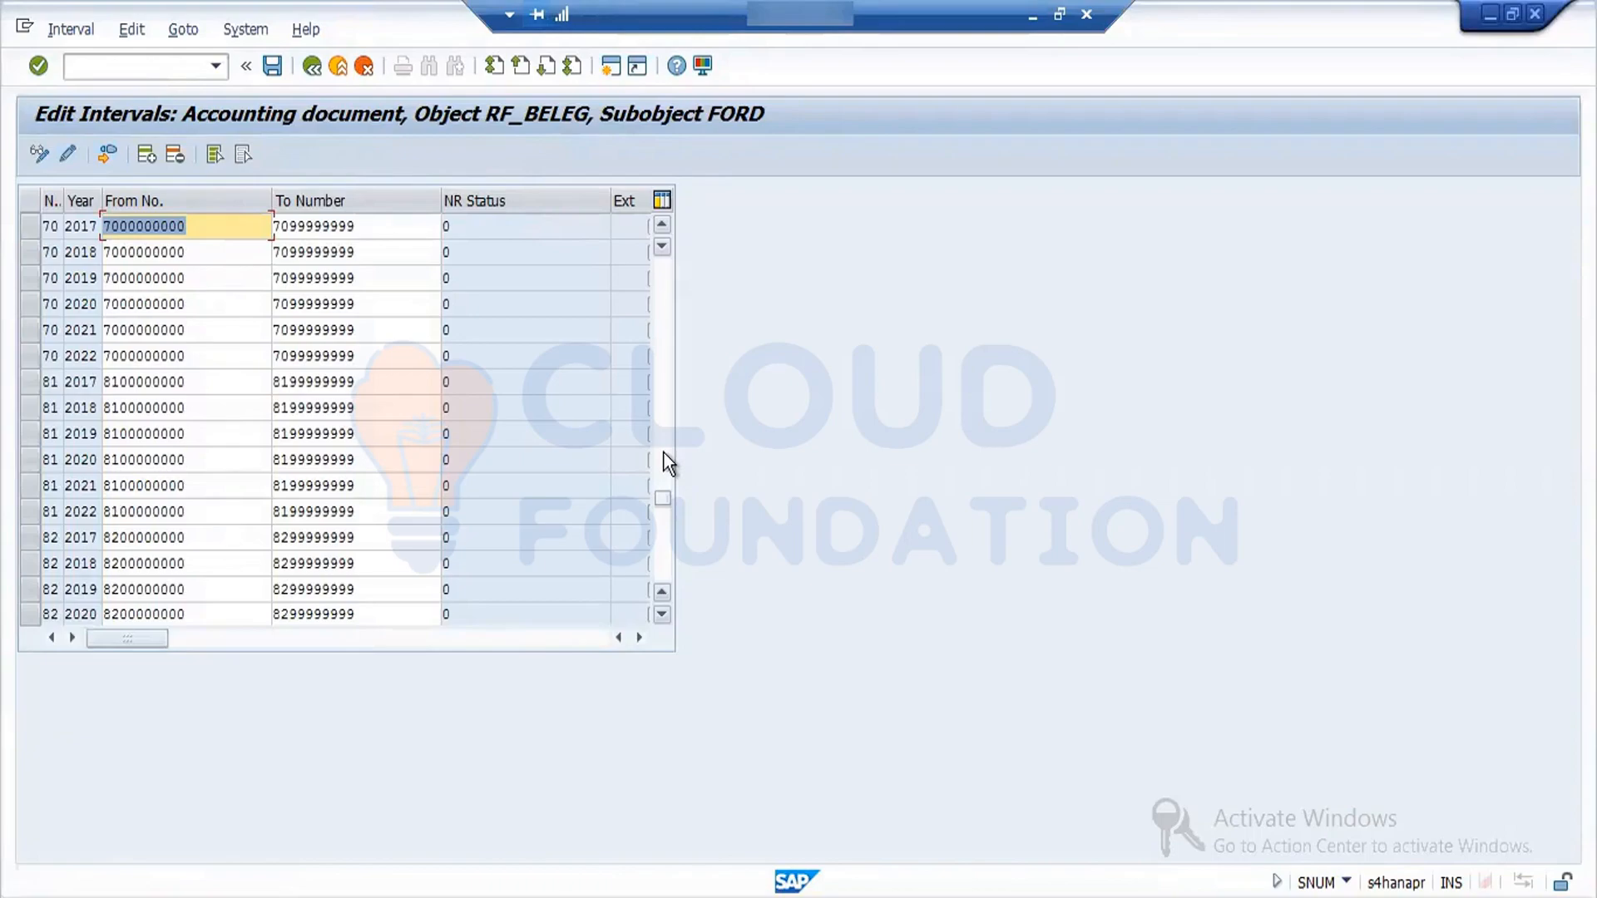
pyautogui.click(663, 452)
pyautogui.click(663, 452)
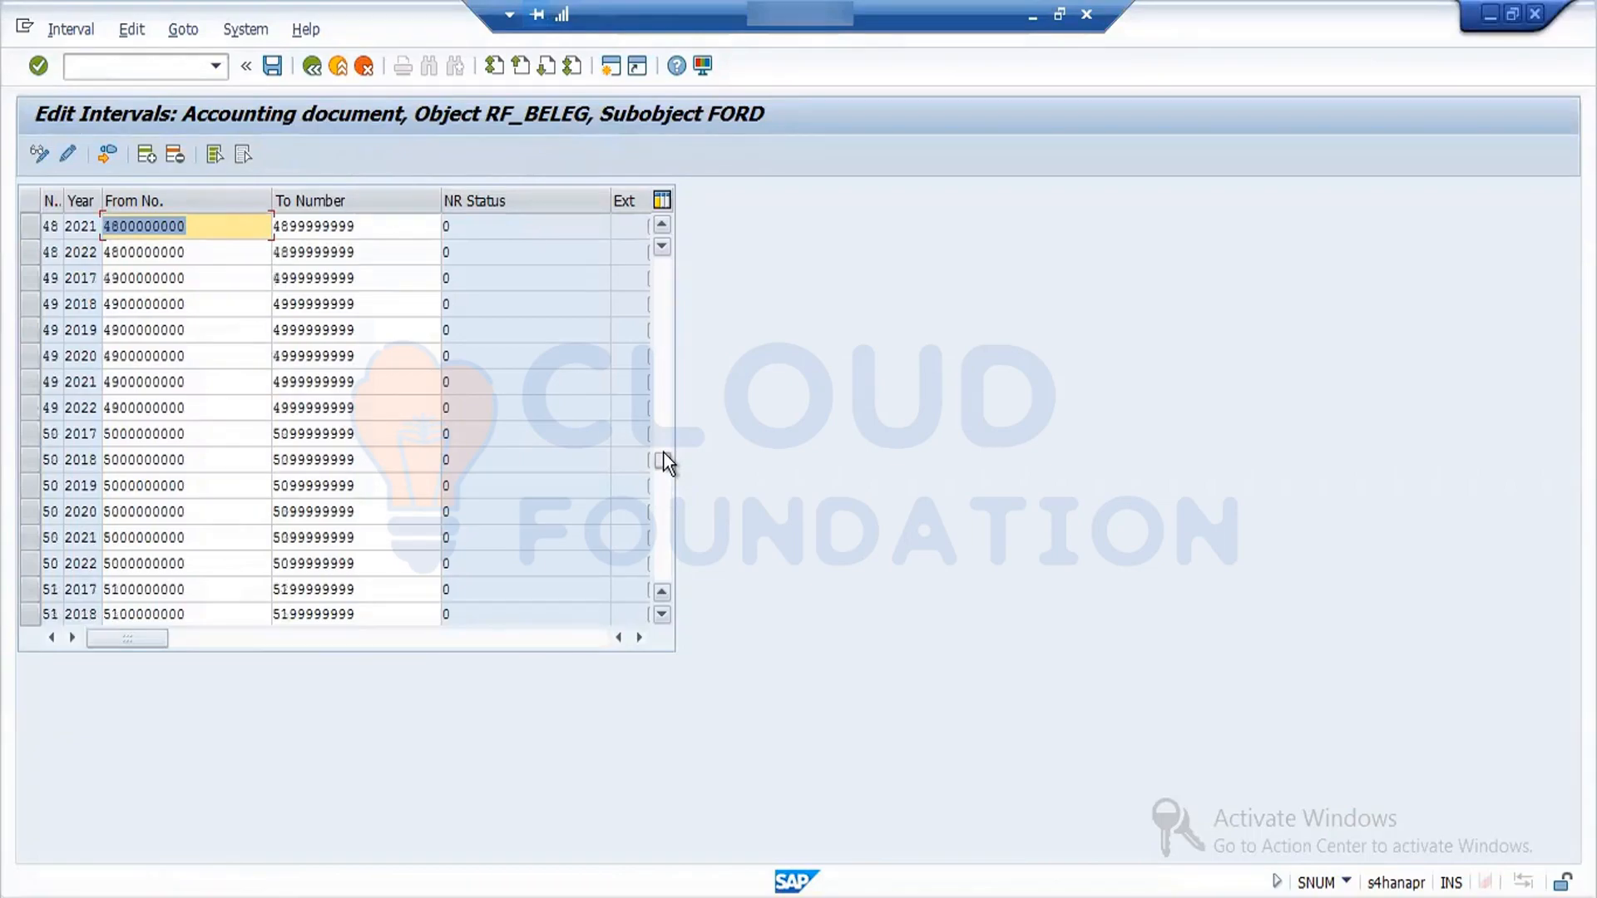
pyautogui.click(313, 66)
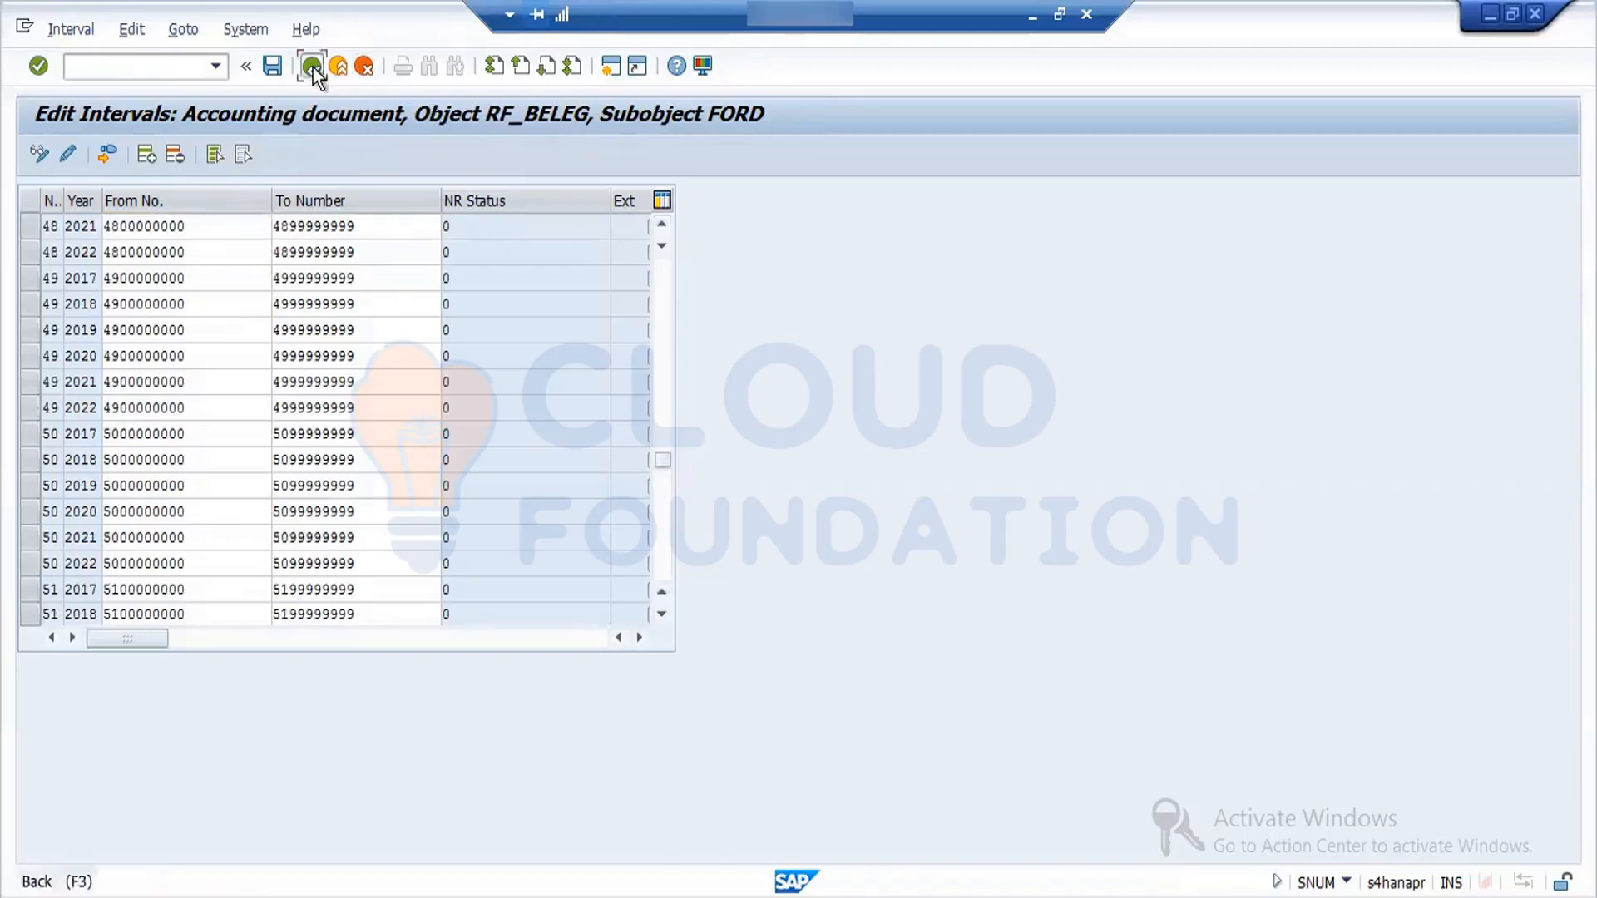
pyautogui.click(313, 66)
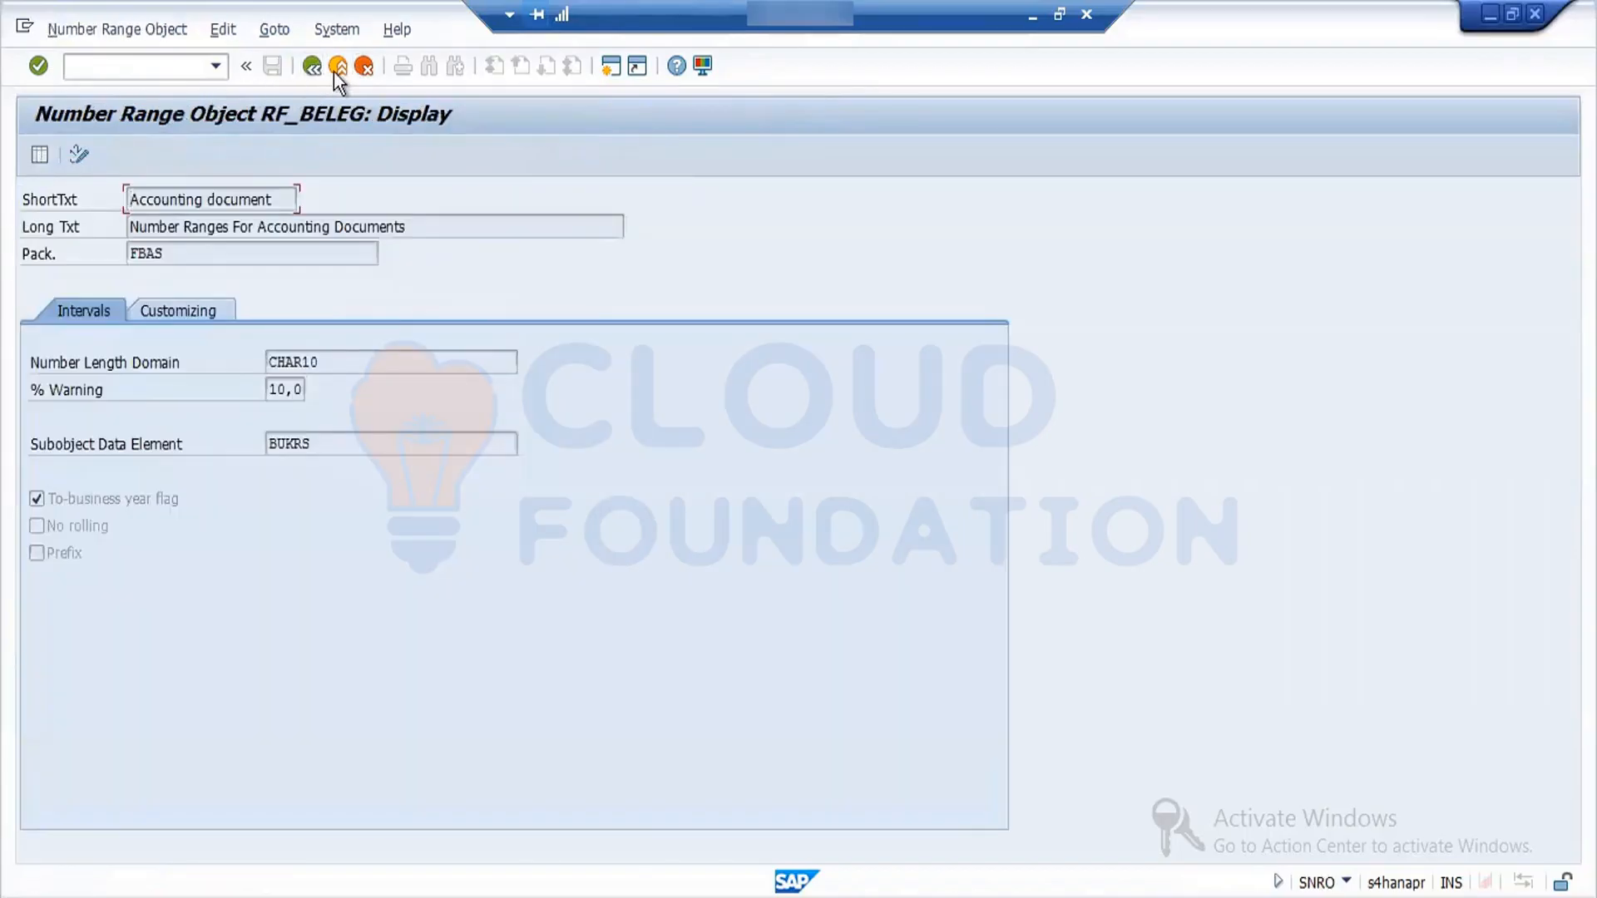
pyautogui.click(305, 65)
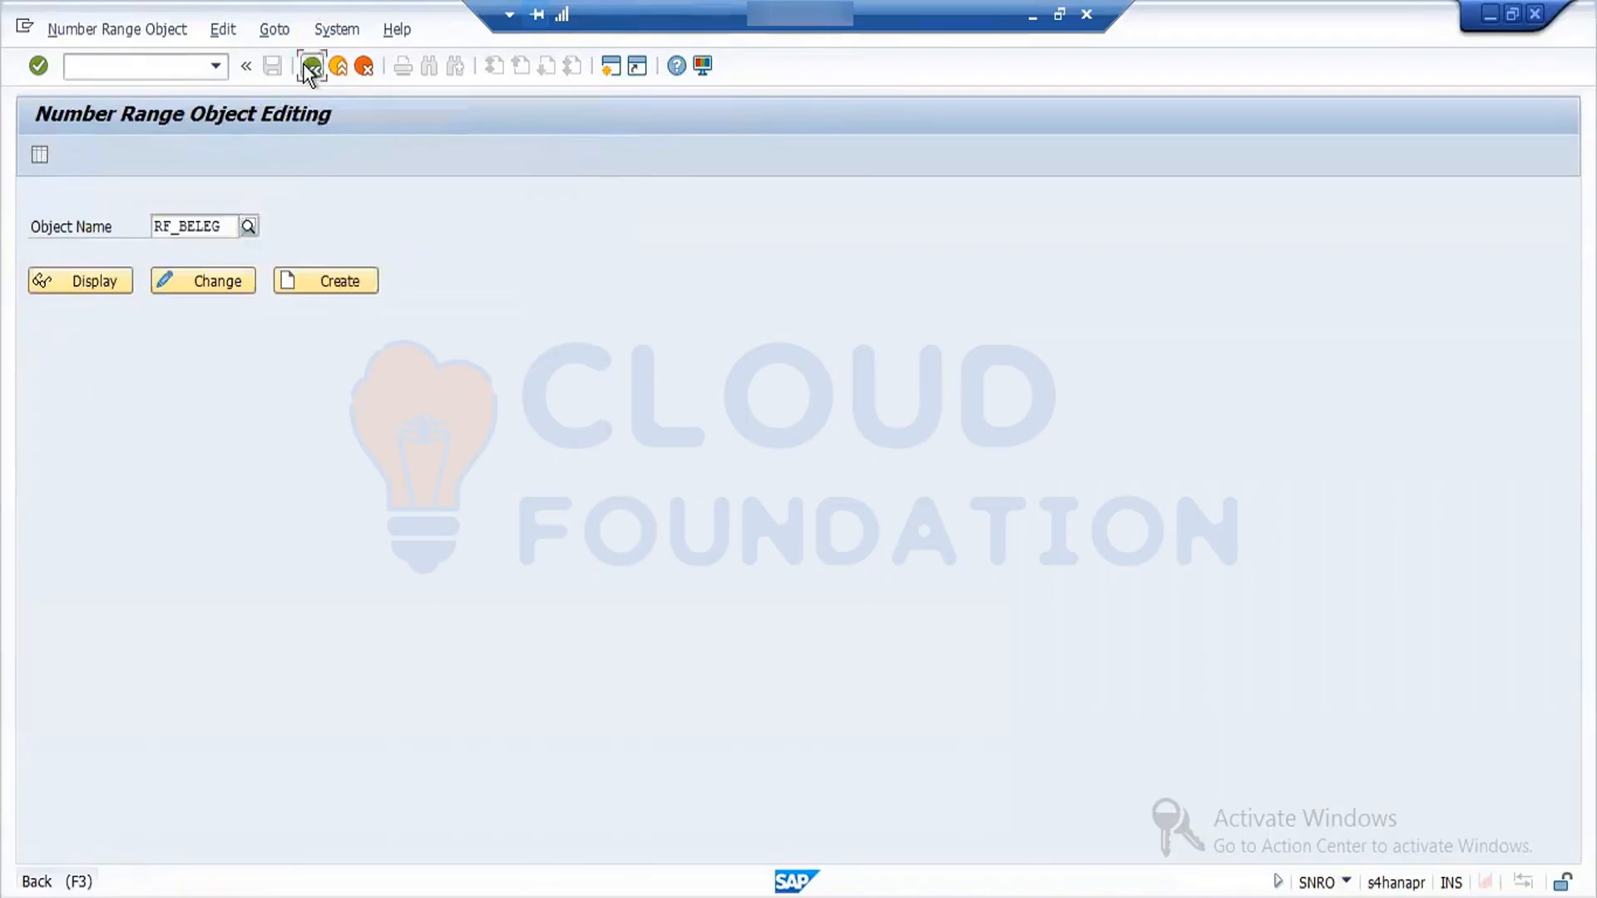
# - Return to SAP Easy Access and open the SAP Reference IMG with transaction spro
pyautogui.click(306, 65)
pyautogui.write('spro')
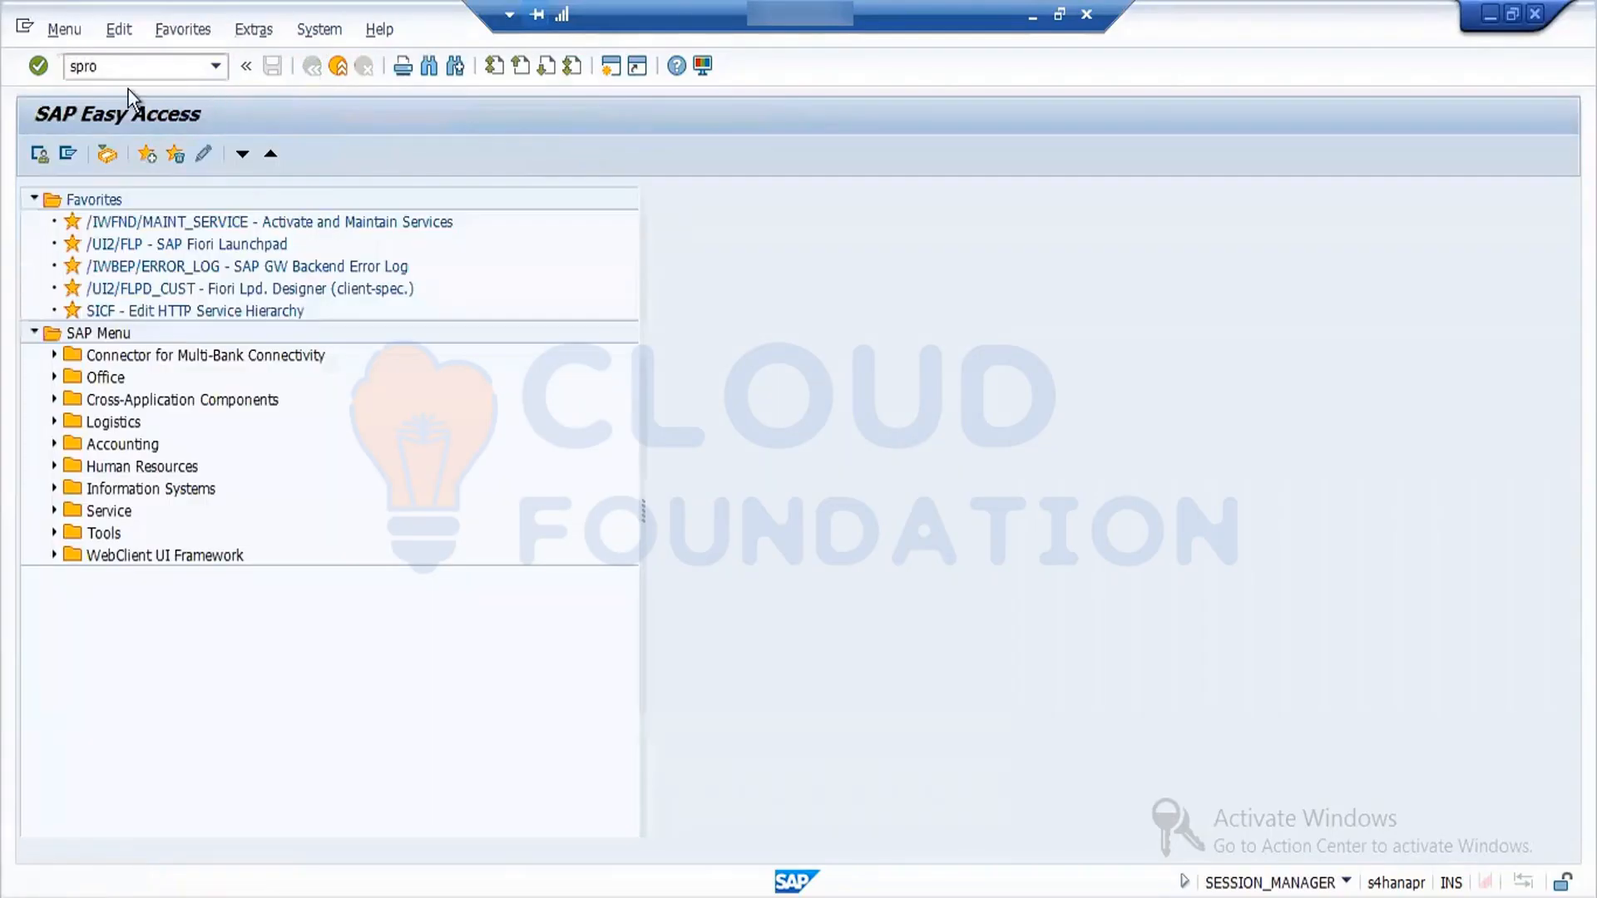
pyautogui.press('Return')
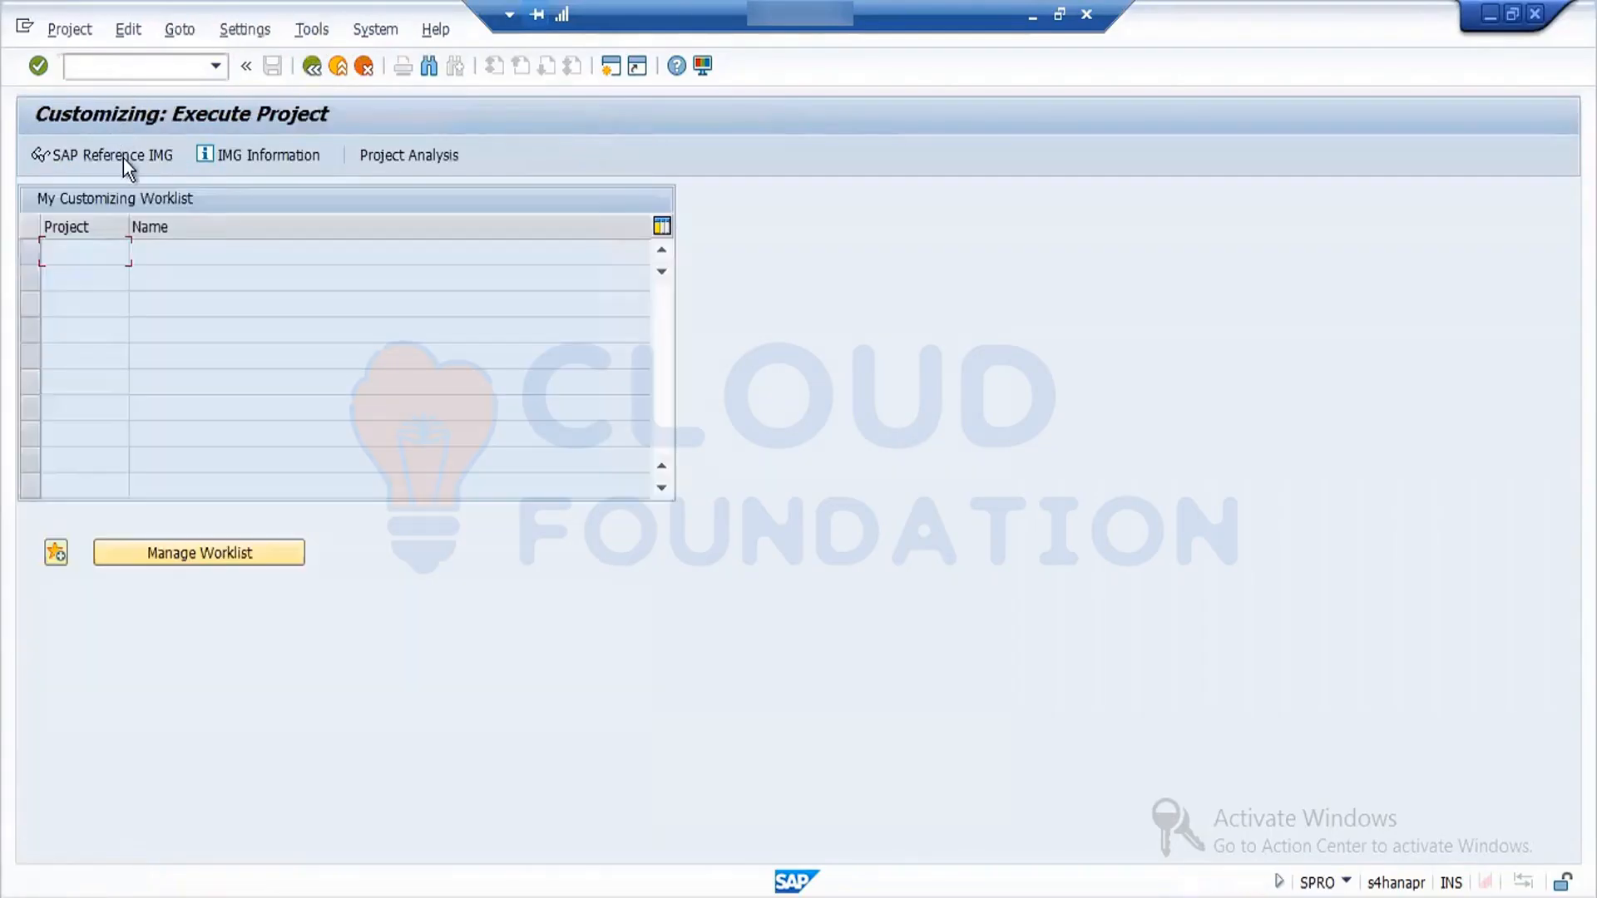
pyautogui.click(123, 156)
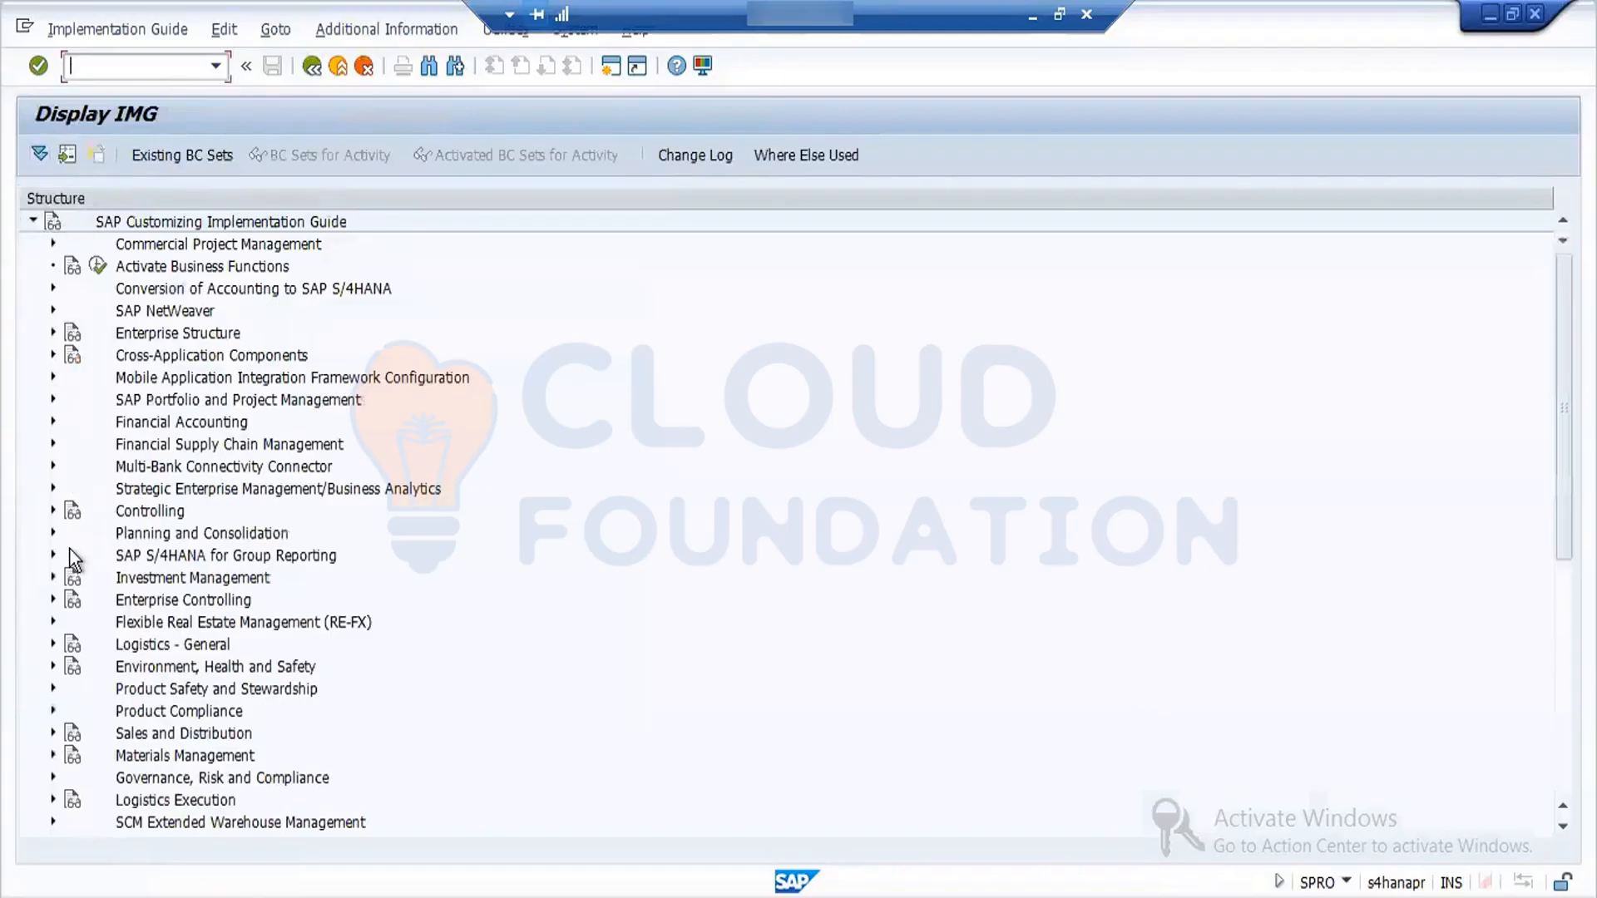
# - Open Define Number Assignment for Accounting Documents in the Number Assignment node of Materials Management's Inventory Management and Physical Inventory
pyautogui.click(52, 756)
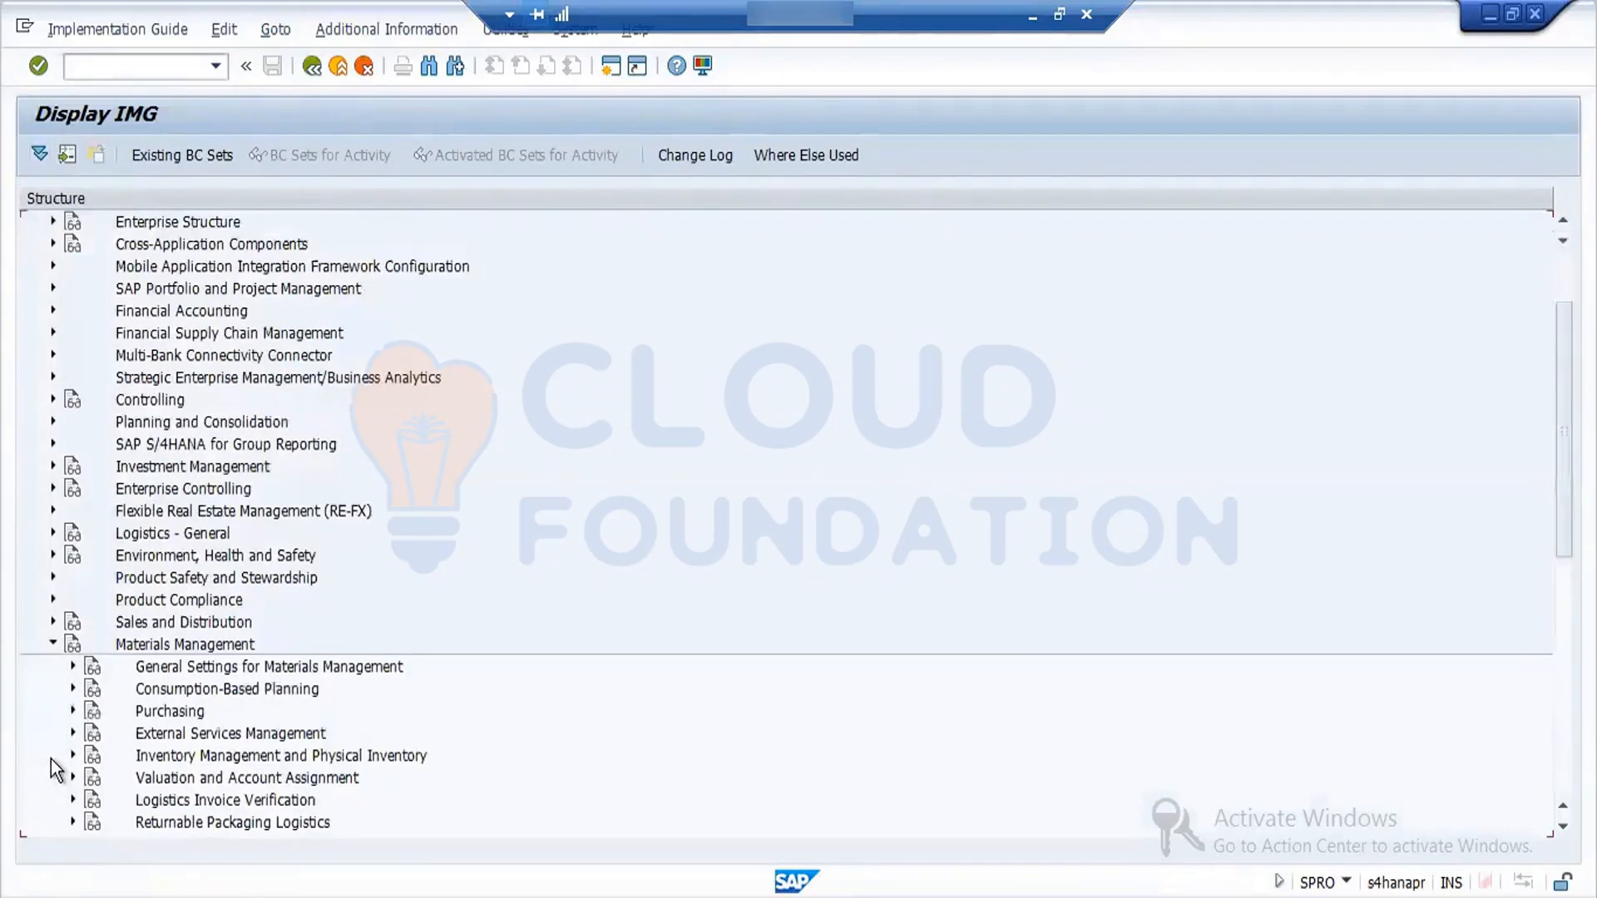
pyautogui.click(73, 755)
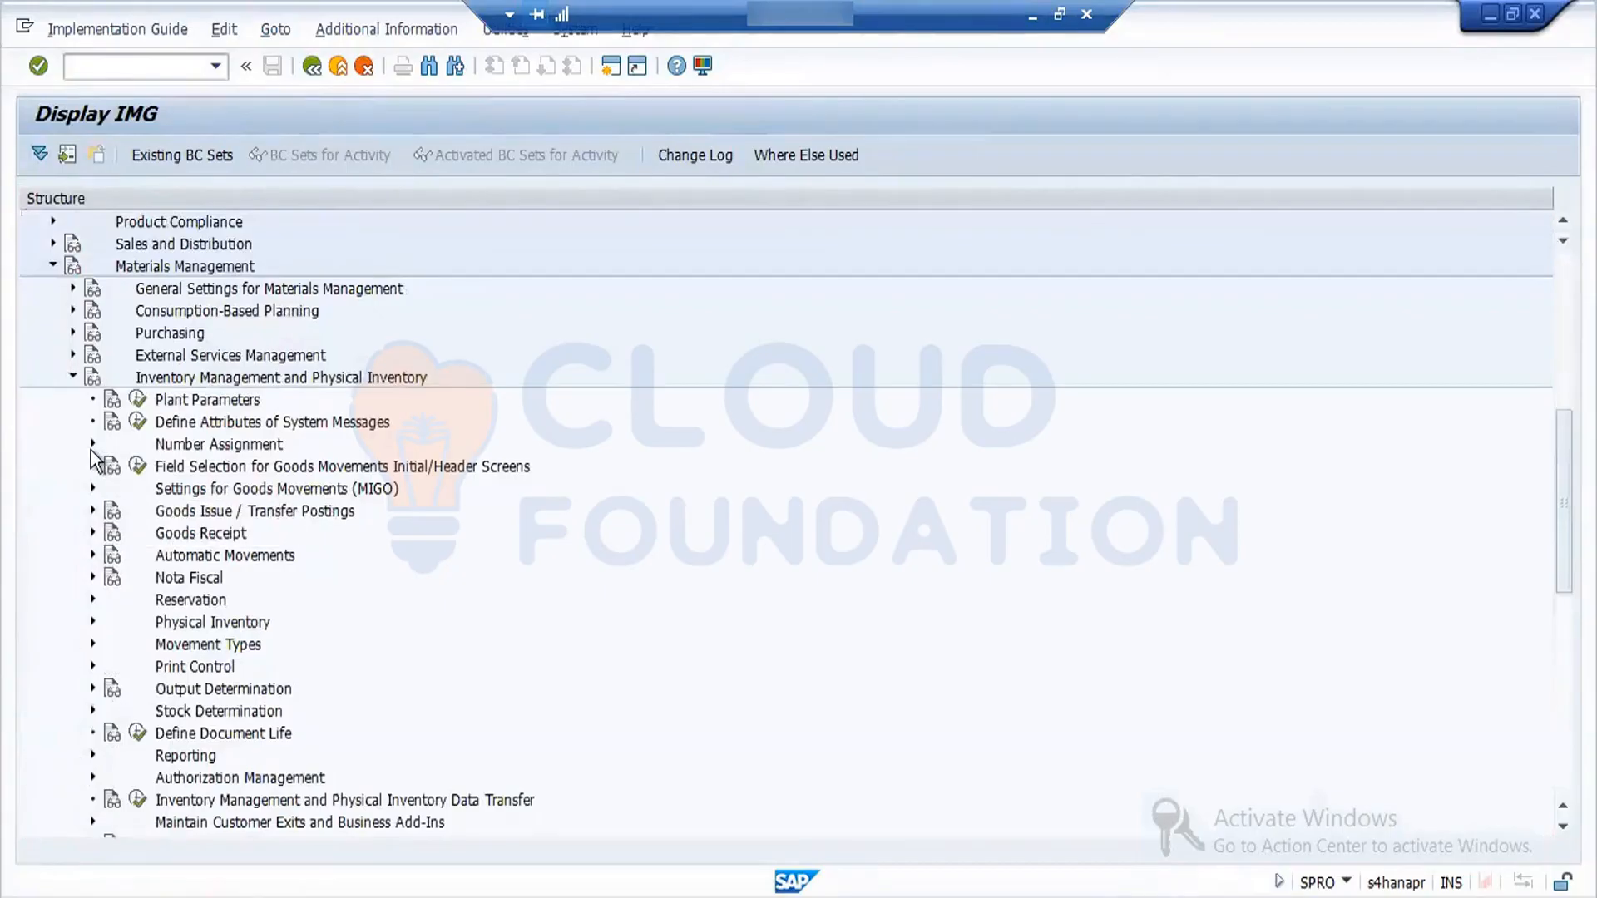
pyautogui.click(93, 445)
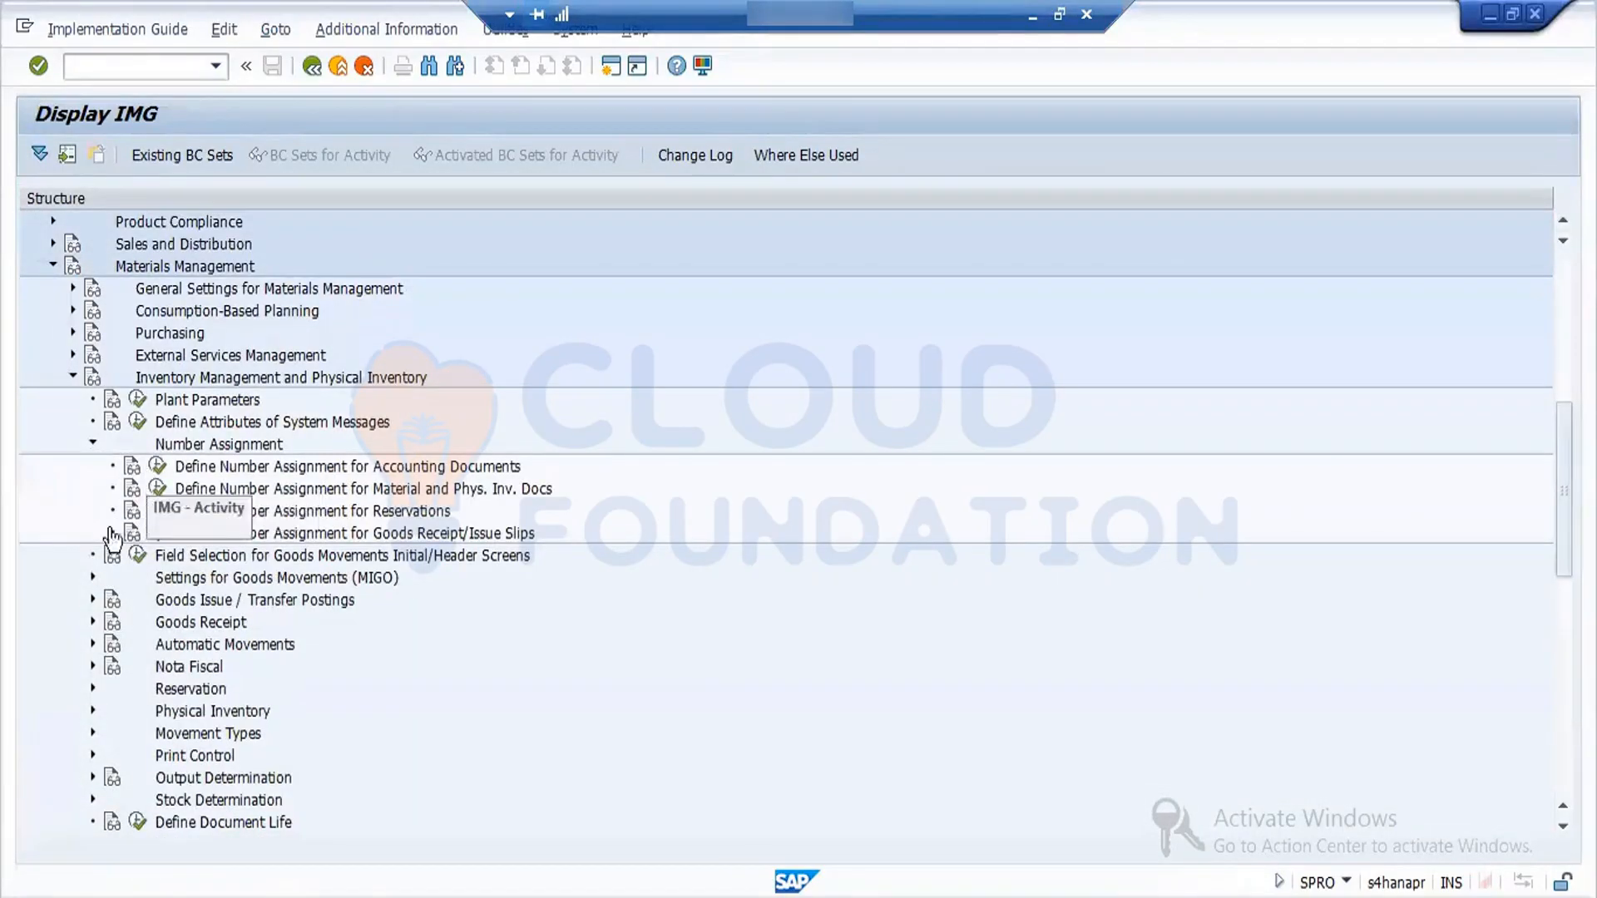
pyautogui.click(158, 467)
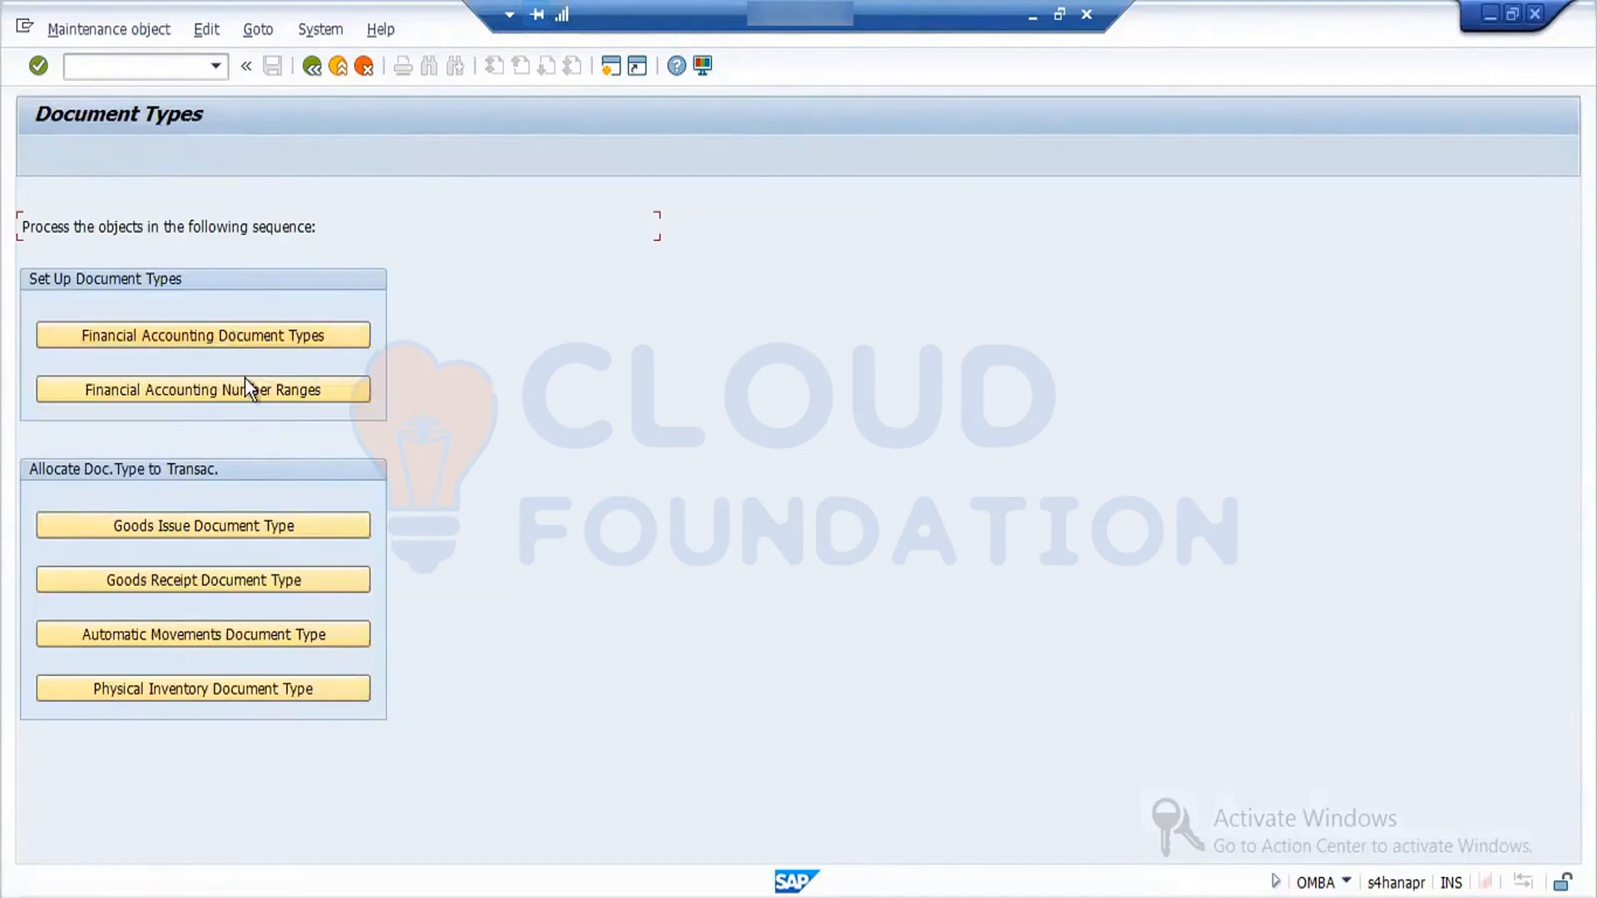
# - View the Financial Accounting Document Types and the Financial Accounting Number Ranges screens, leaving each one again
pyautogui.click(238, 332)
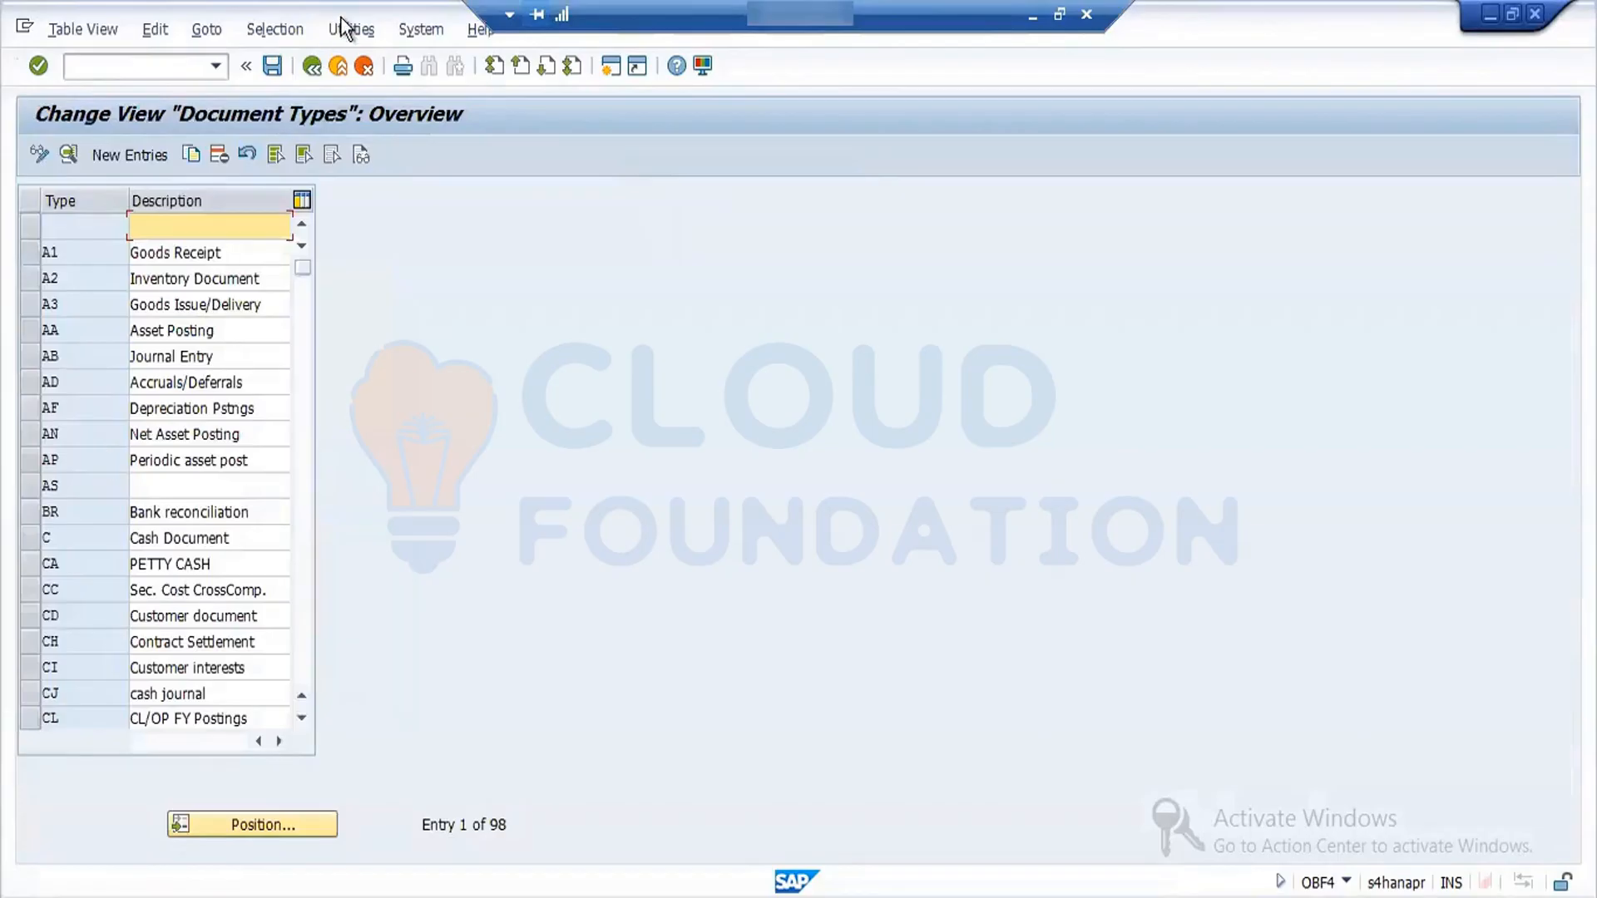
pyautogui.click(310, 68)
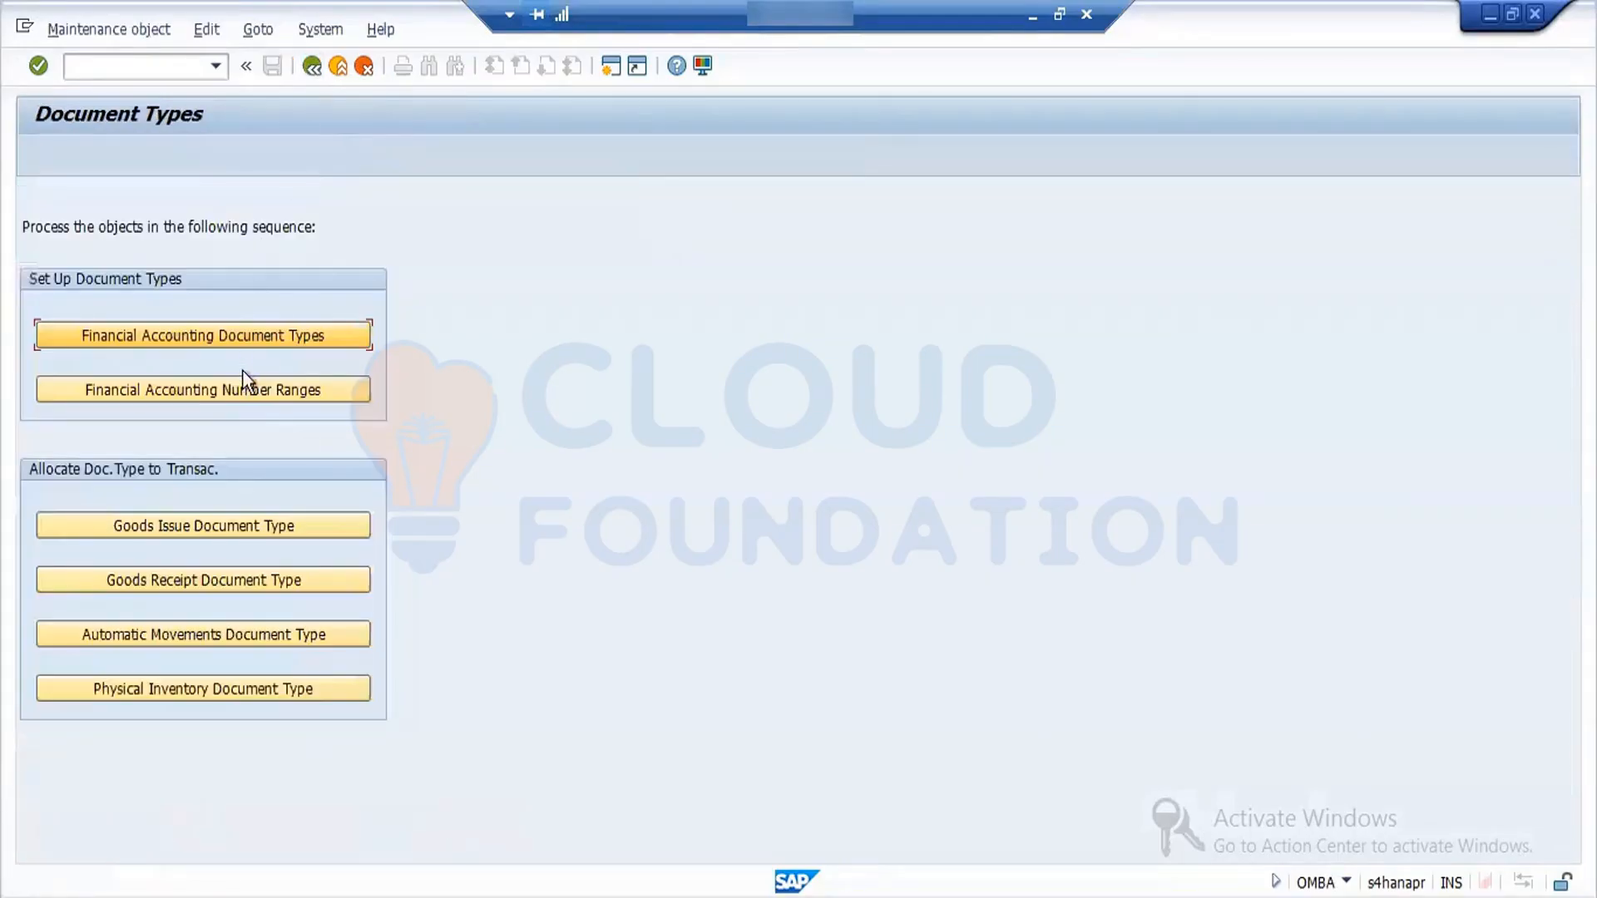
pyautogui.click(251, 391)
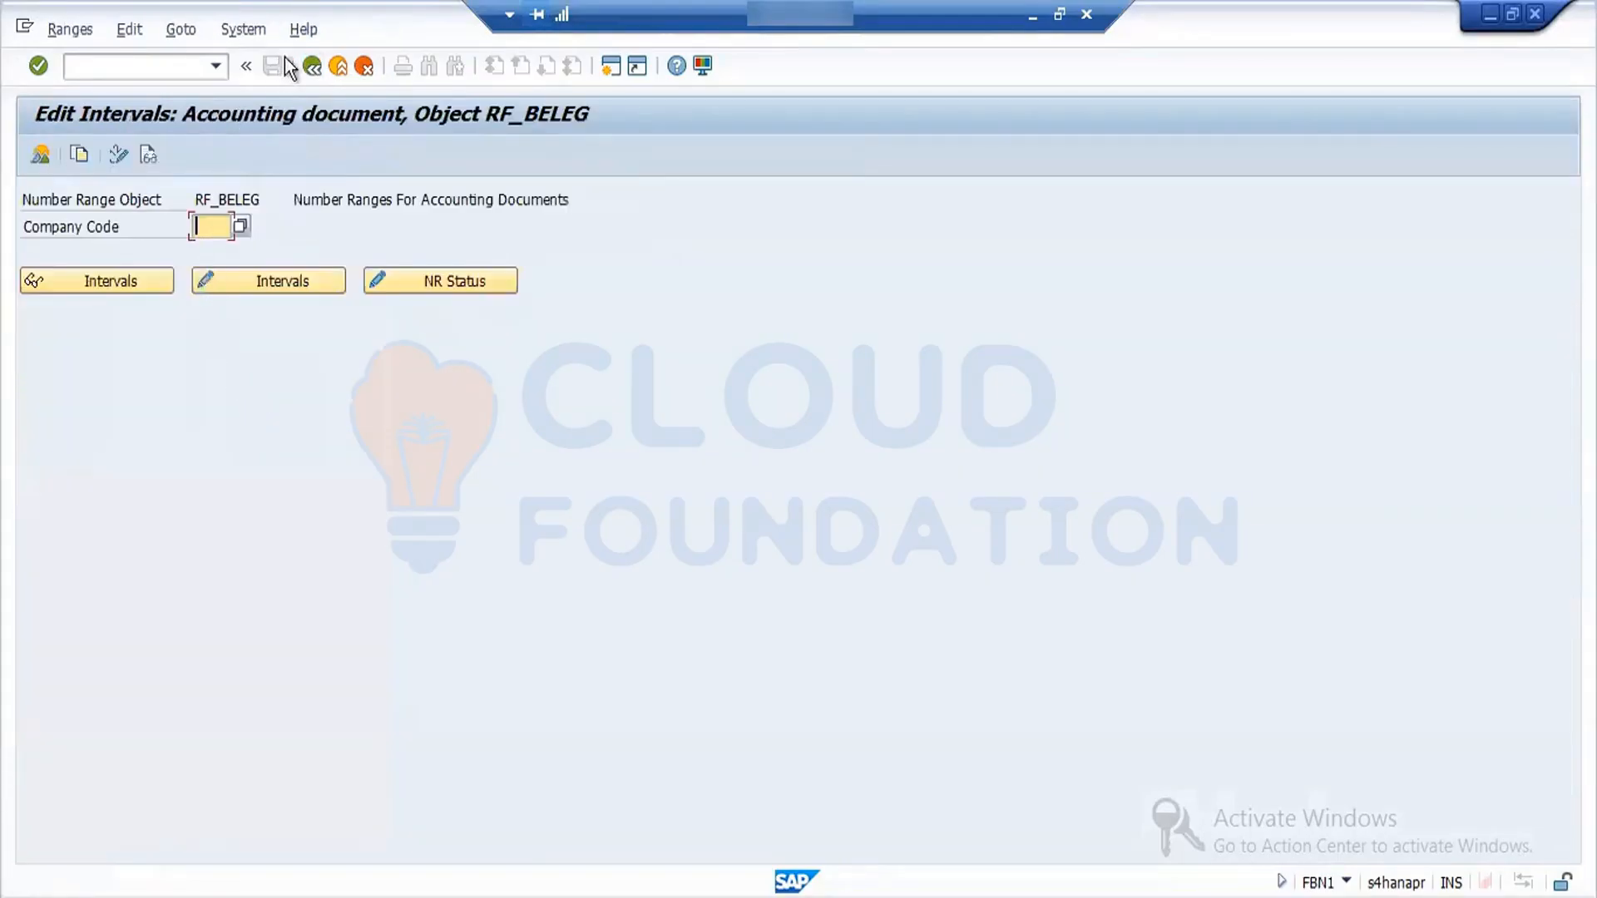
pyautogui.click(315, 66)
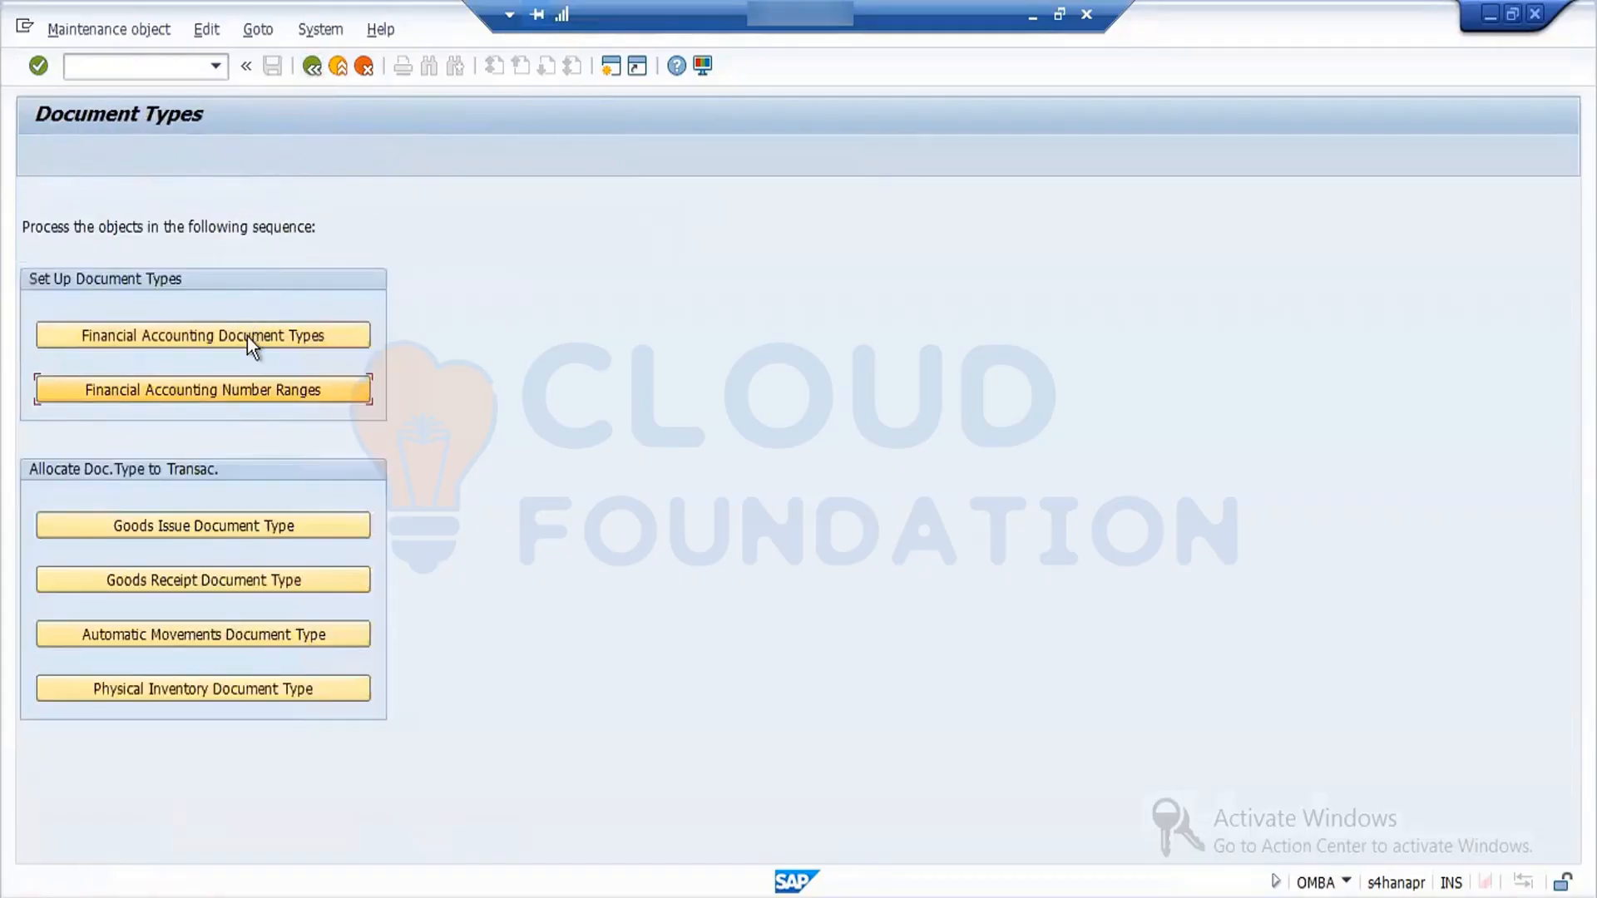
# - Open Financial Accounting Document Types again and browse the first part of the document type list
pyautogui.click(247, 336)
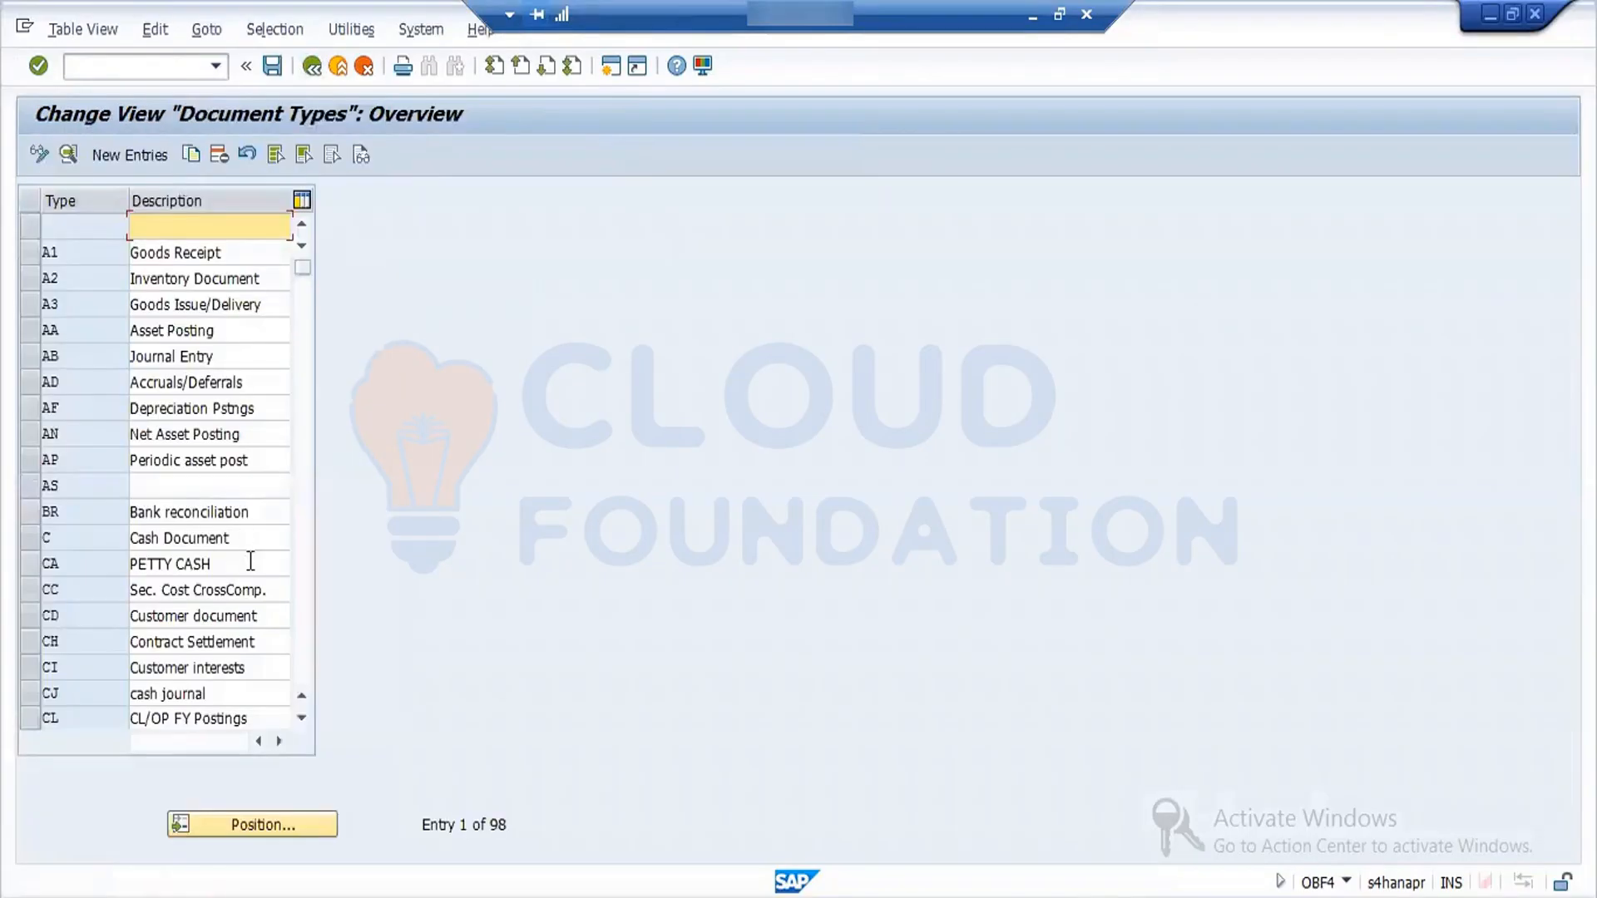
pyautogui.click(268, 824)
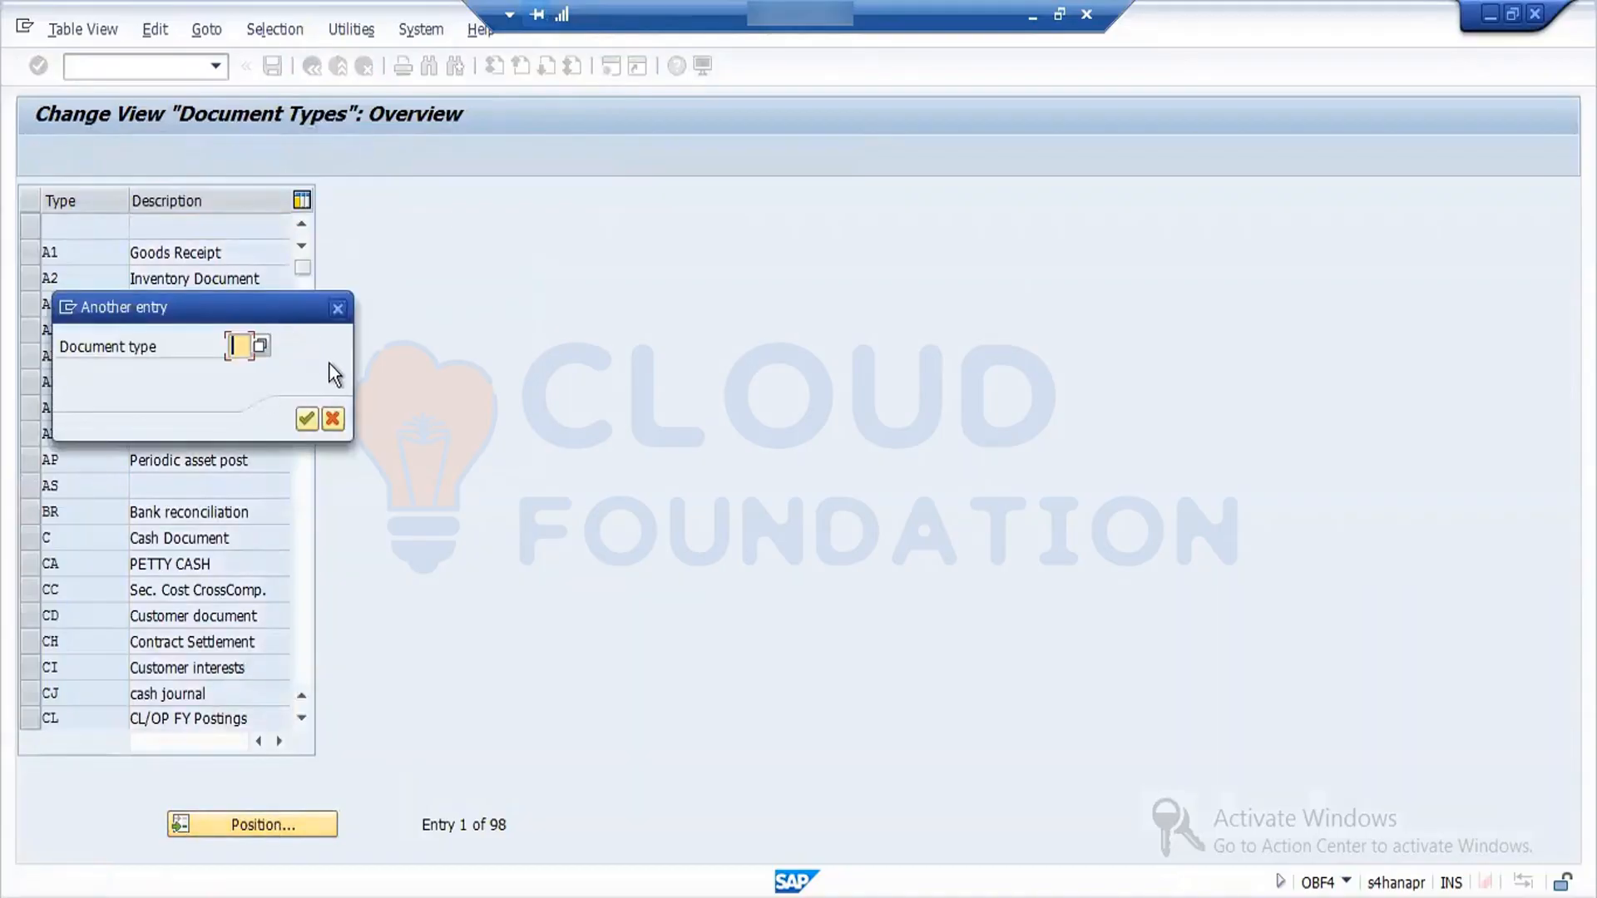
pyautogui.click(337, 305)
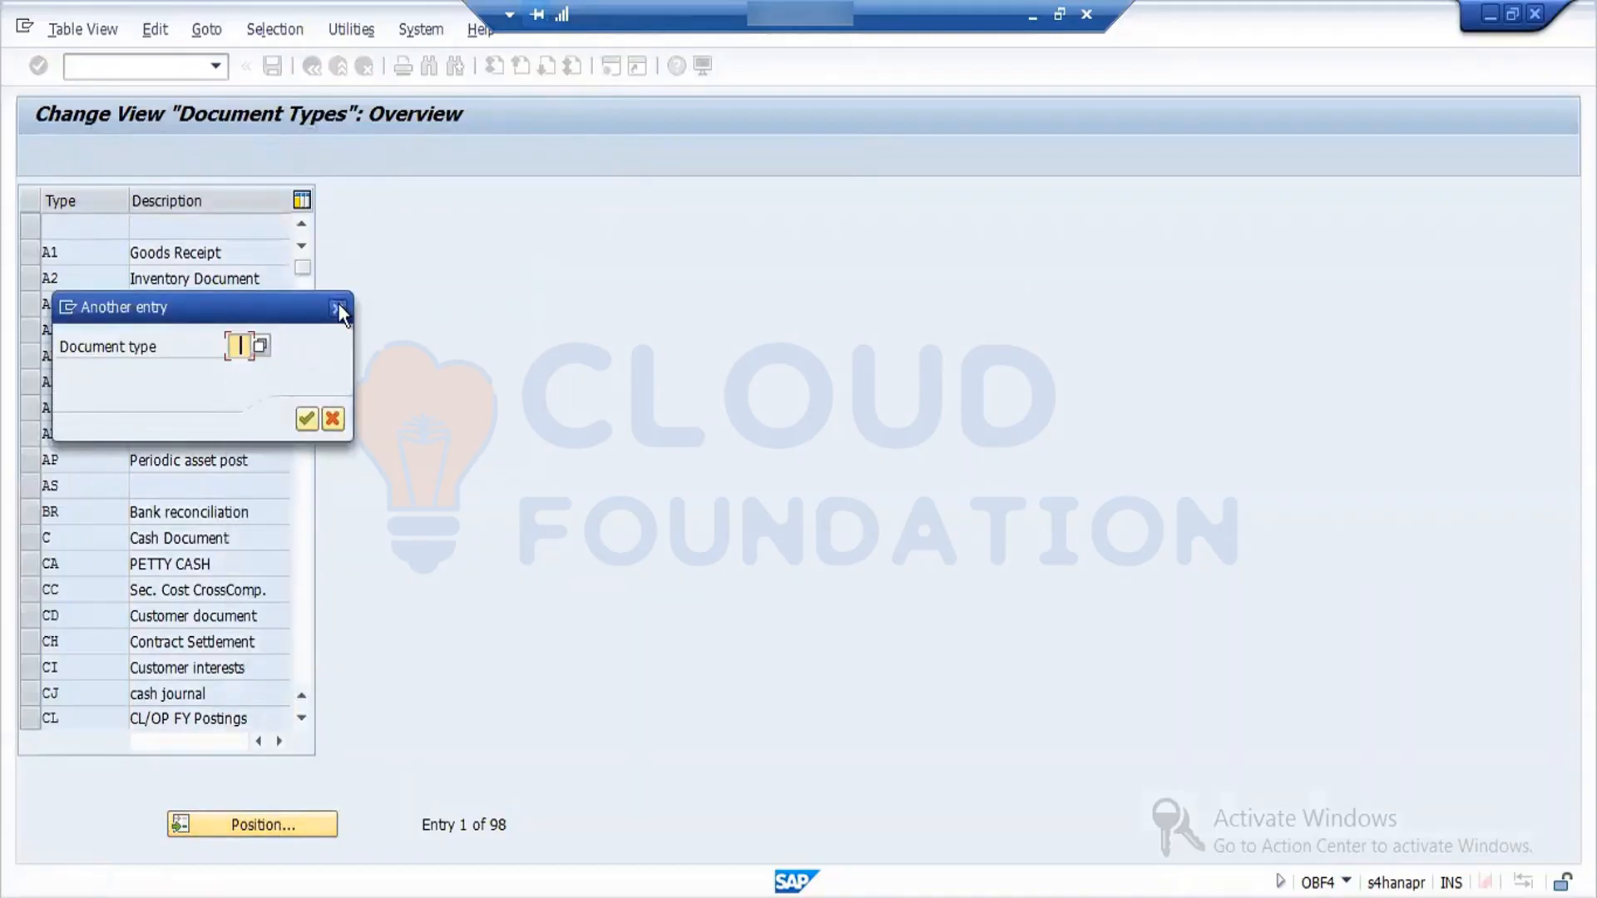
pyautogui.click(301, 719)
pyautogui.doubleClick(301, 718)
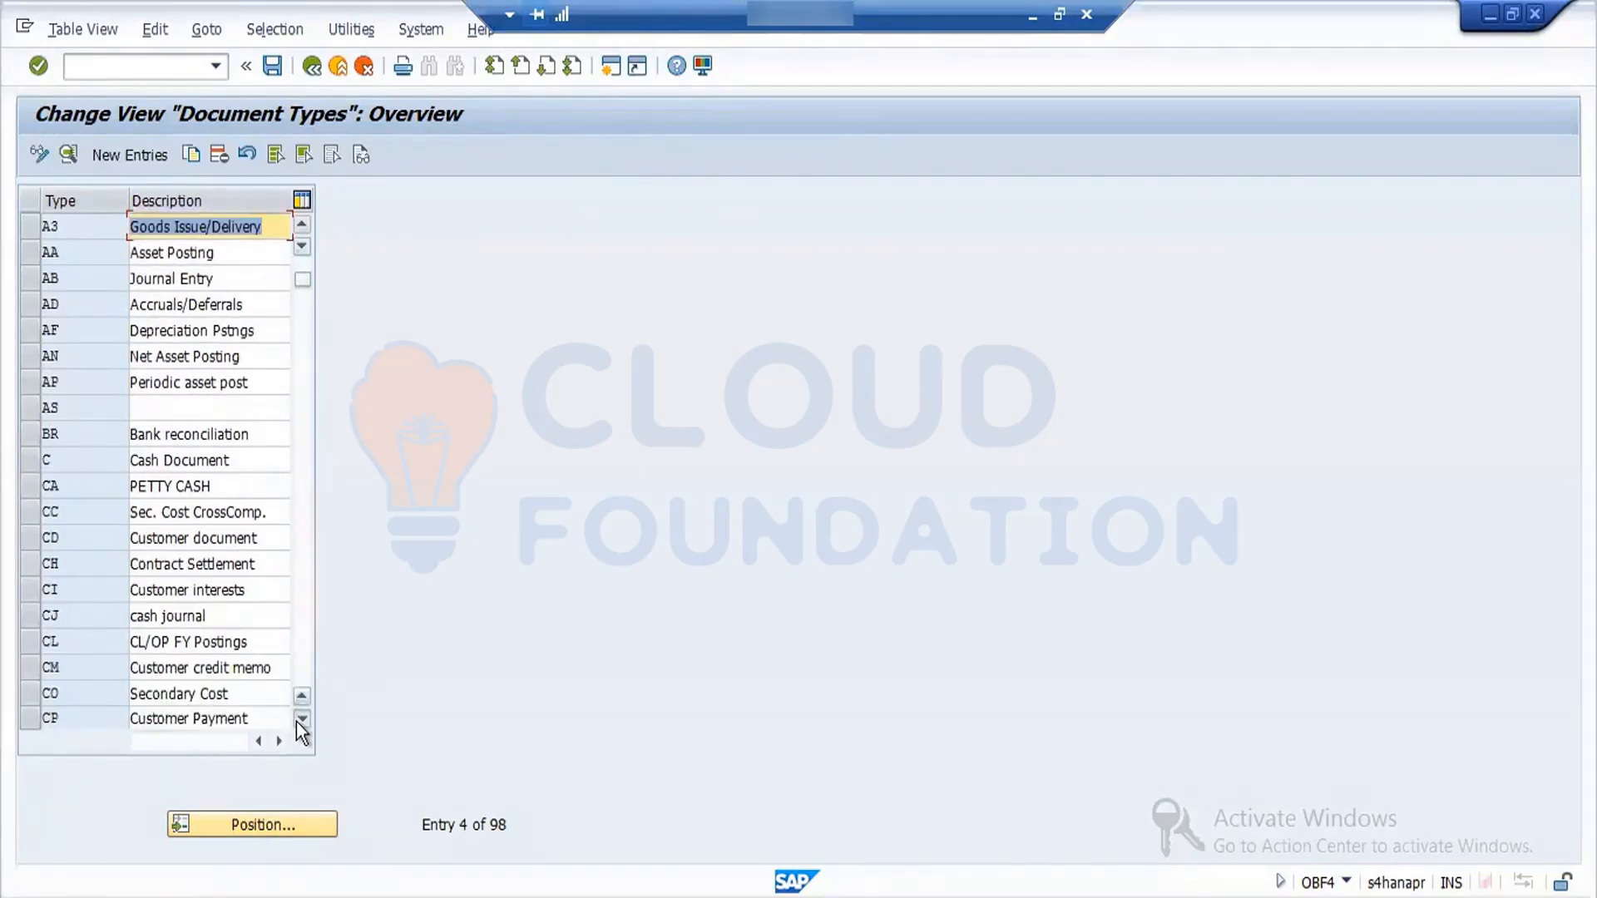
pyautogui.click(301, 719)
pyautogui.click(301, 719)
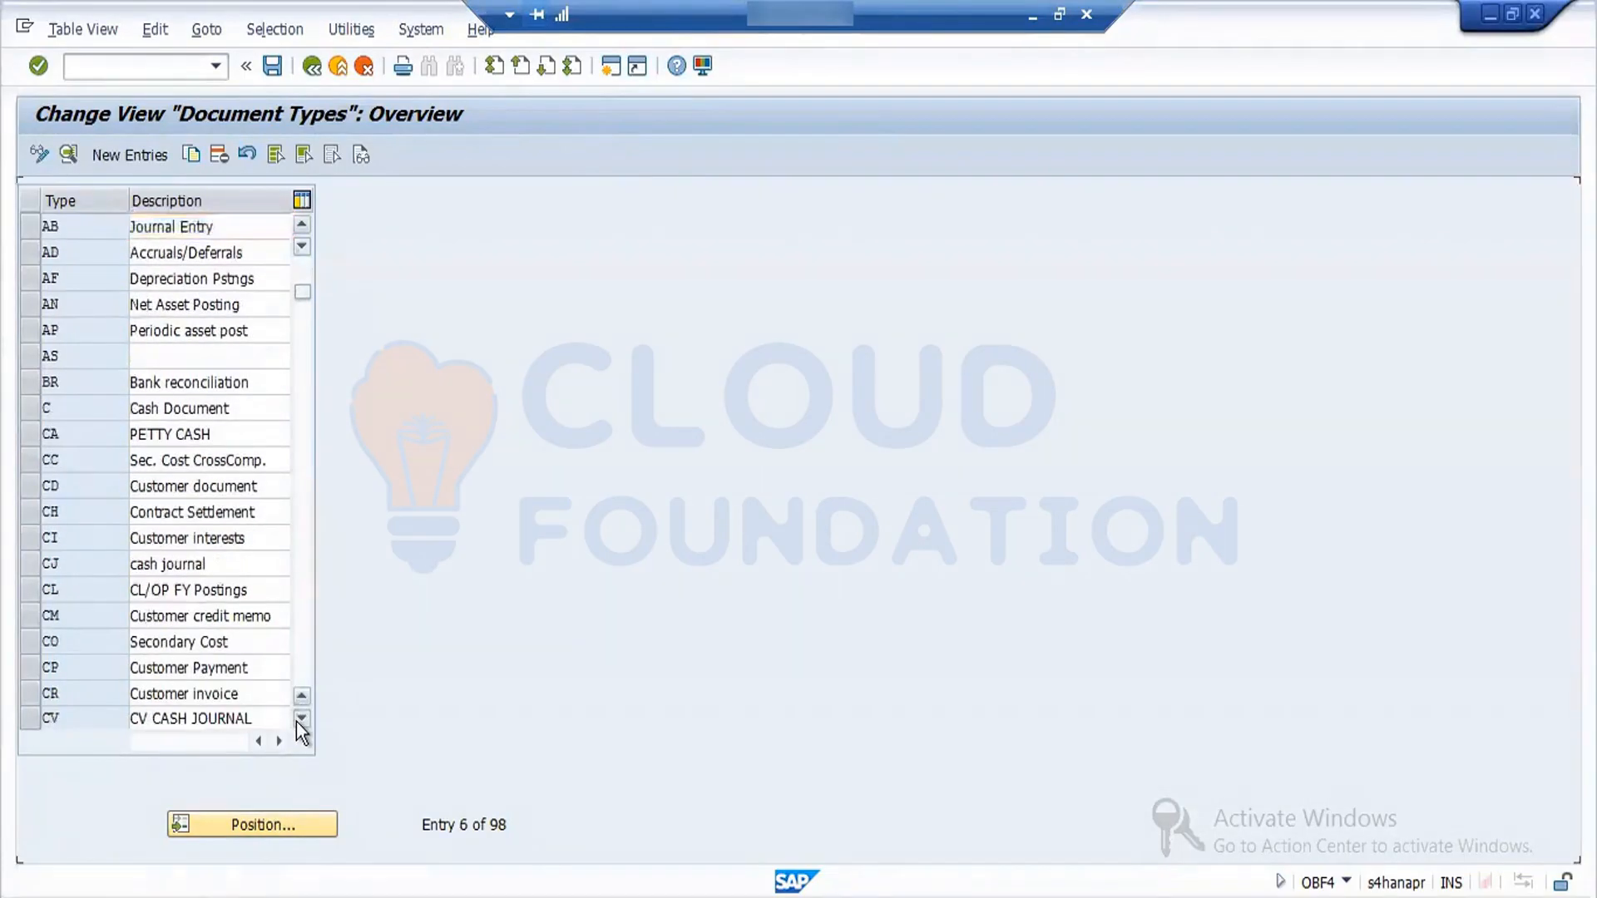
pyautogui.doubleClick(301, 719)
pyautogui.click(301, 718)
# - Position the list at document type WE (Goods Receipt) and open its details
pyautogui.click(292, 827)
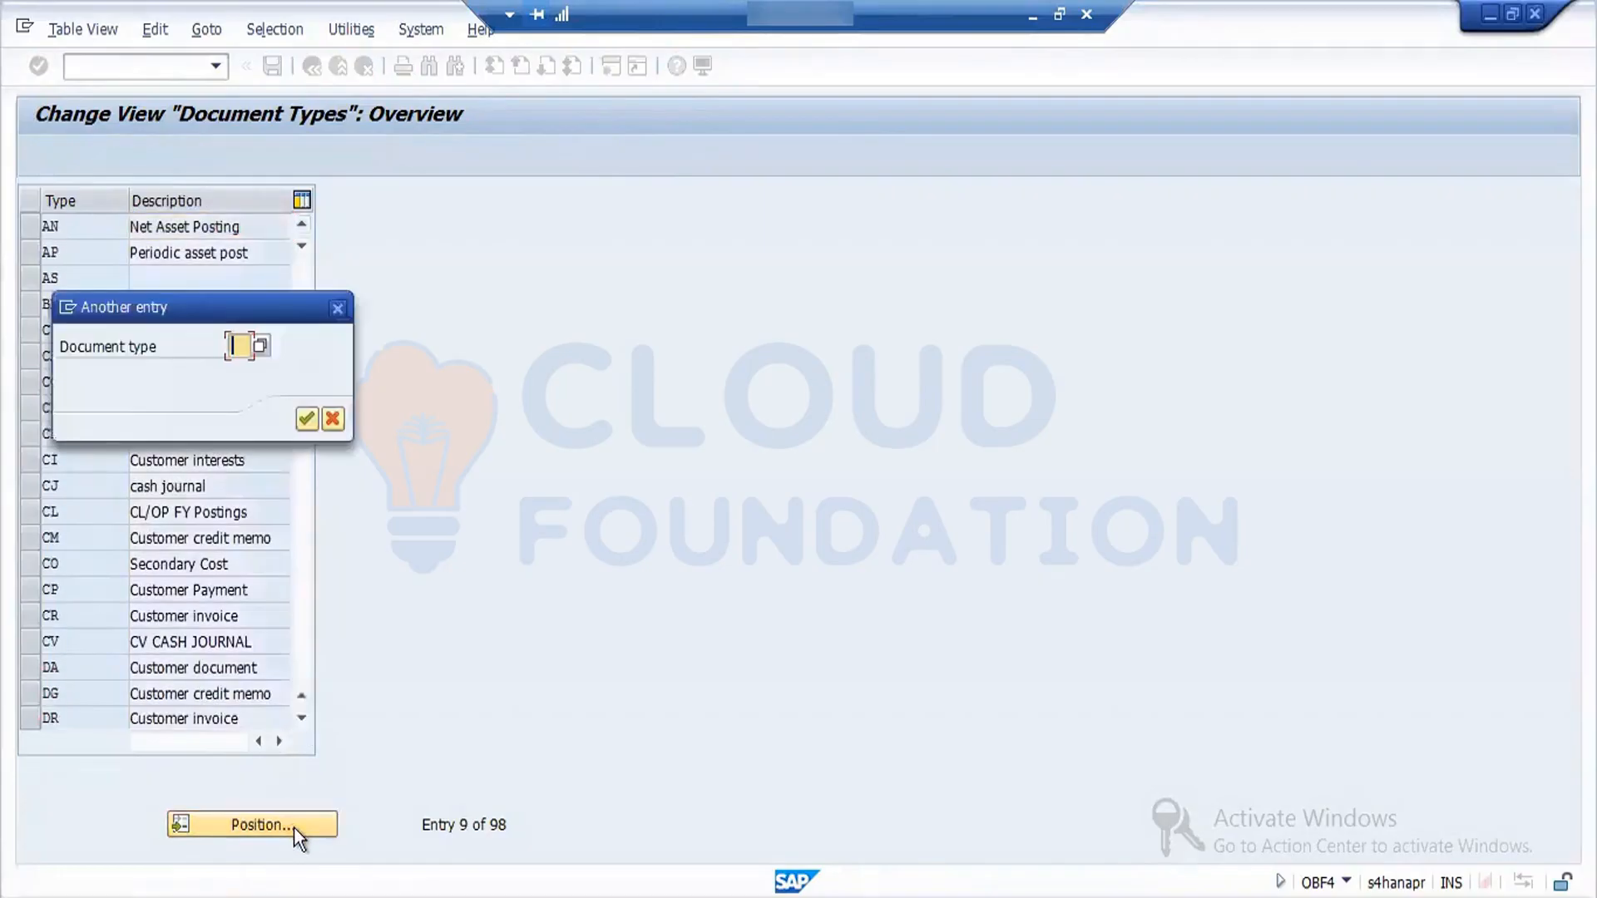
pyautogui.write('WE')
pyautogui.press('Return')
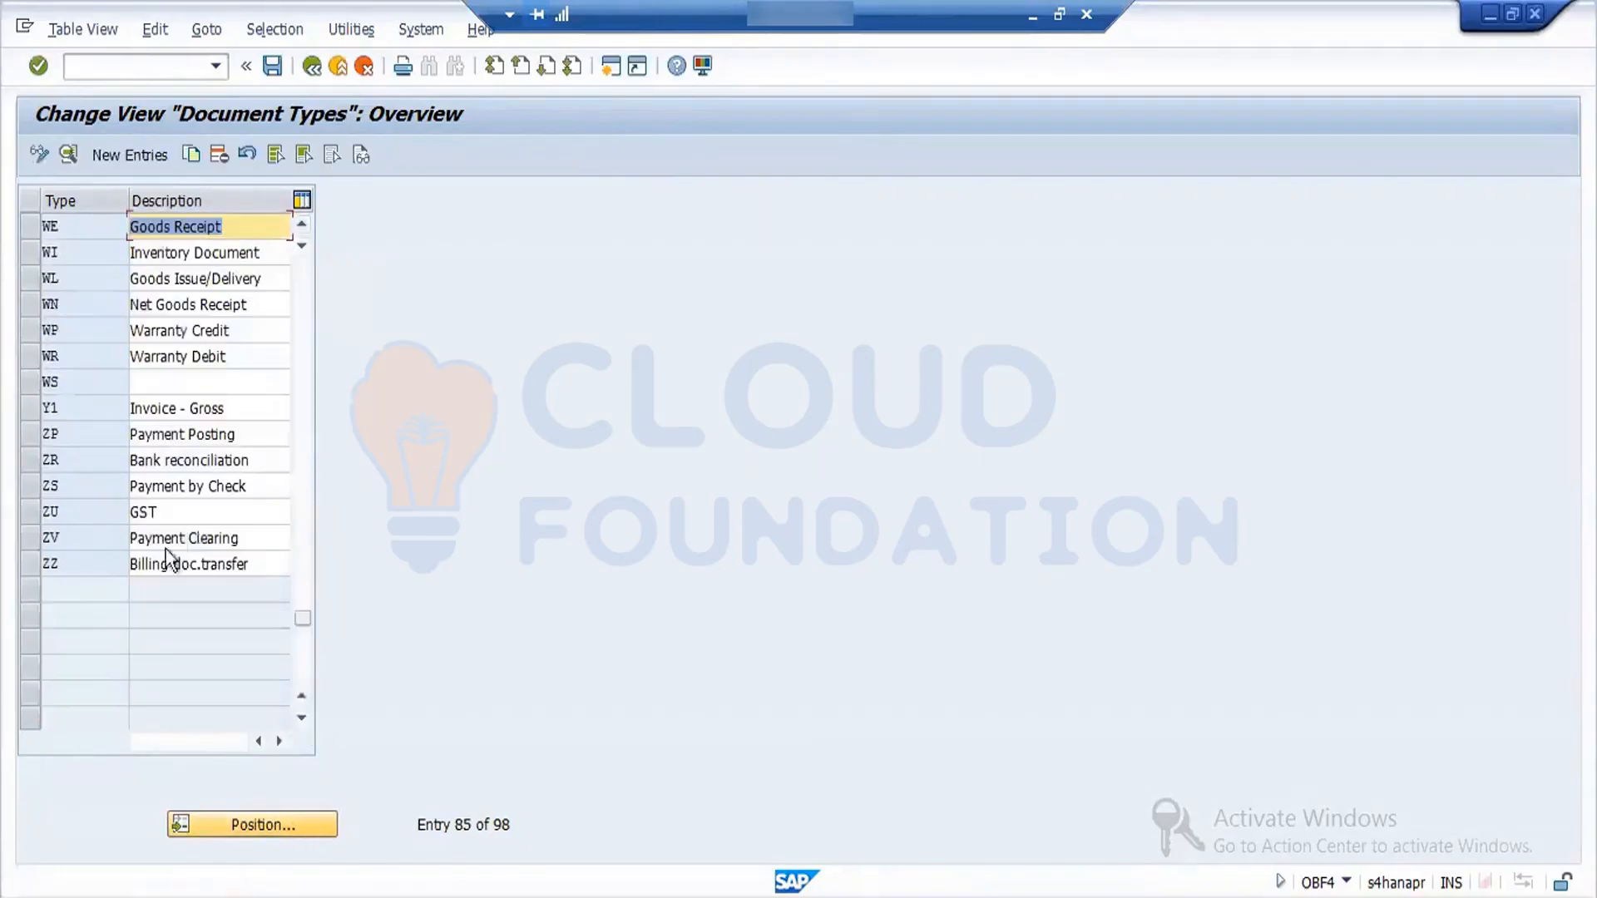
pyautogui.click(30, 231)
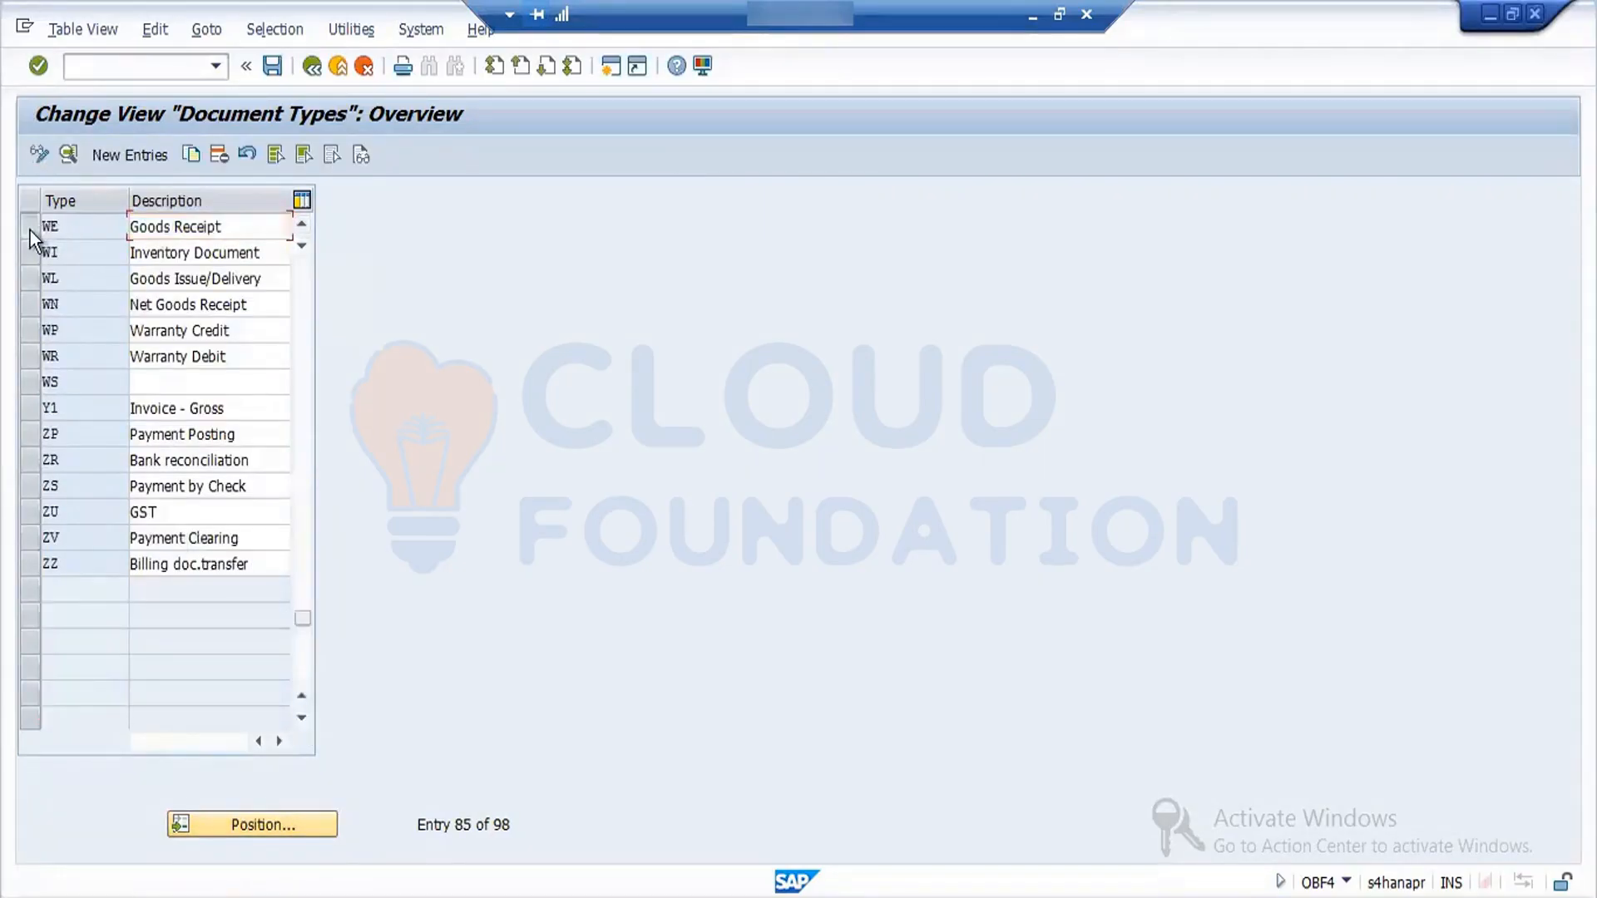
pyautogui.click(69, 157)
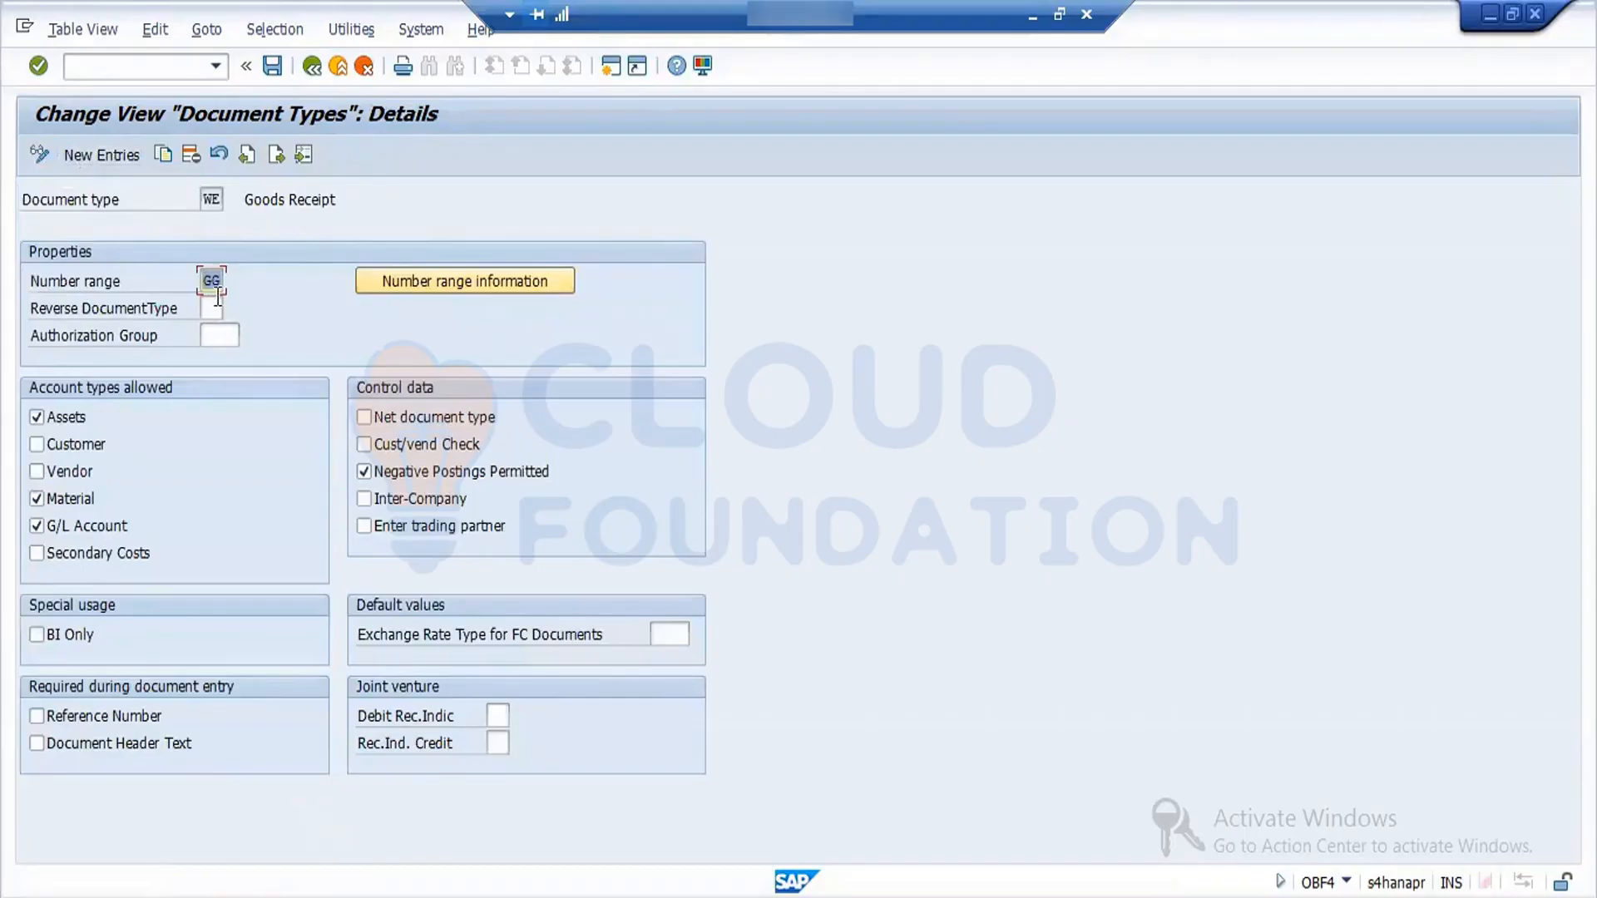
# - View the RF_BELEG intervals of company code FORD through the number range information, and return to the WE details
pyautogui.press('BackSpace')
pyautogui.write('x')
pyautogui.click(436, 278)
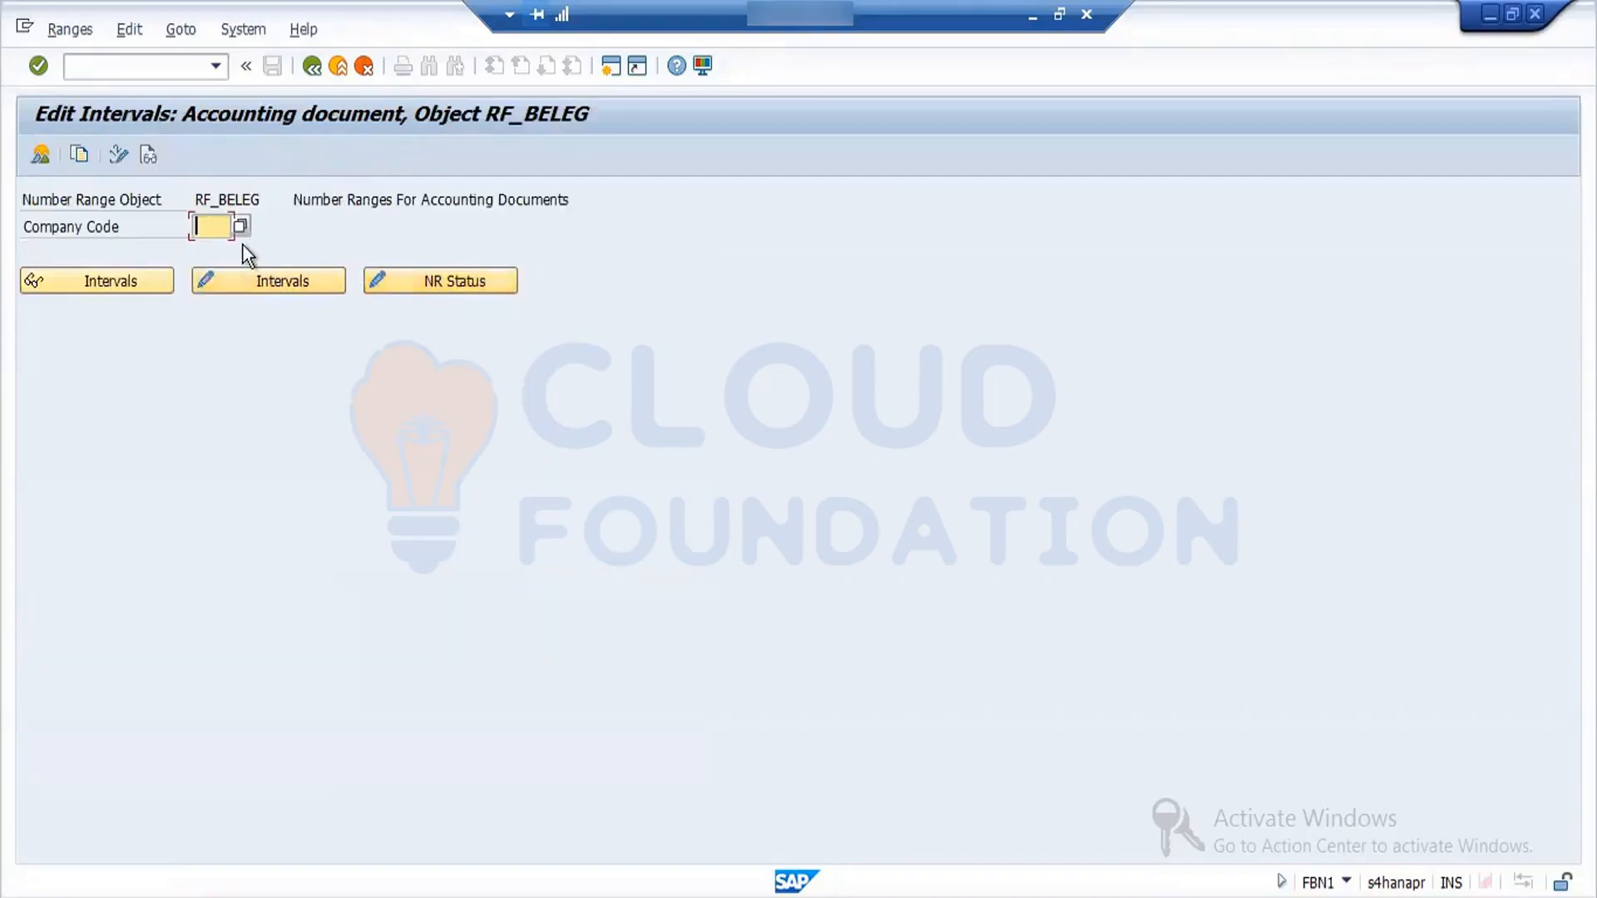
pyautogui.write('fo')
pyautogui.click(267, 281)
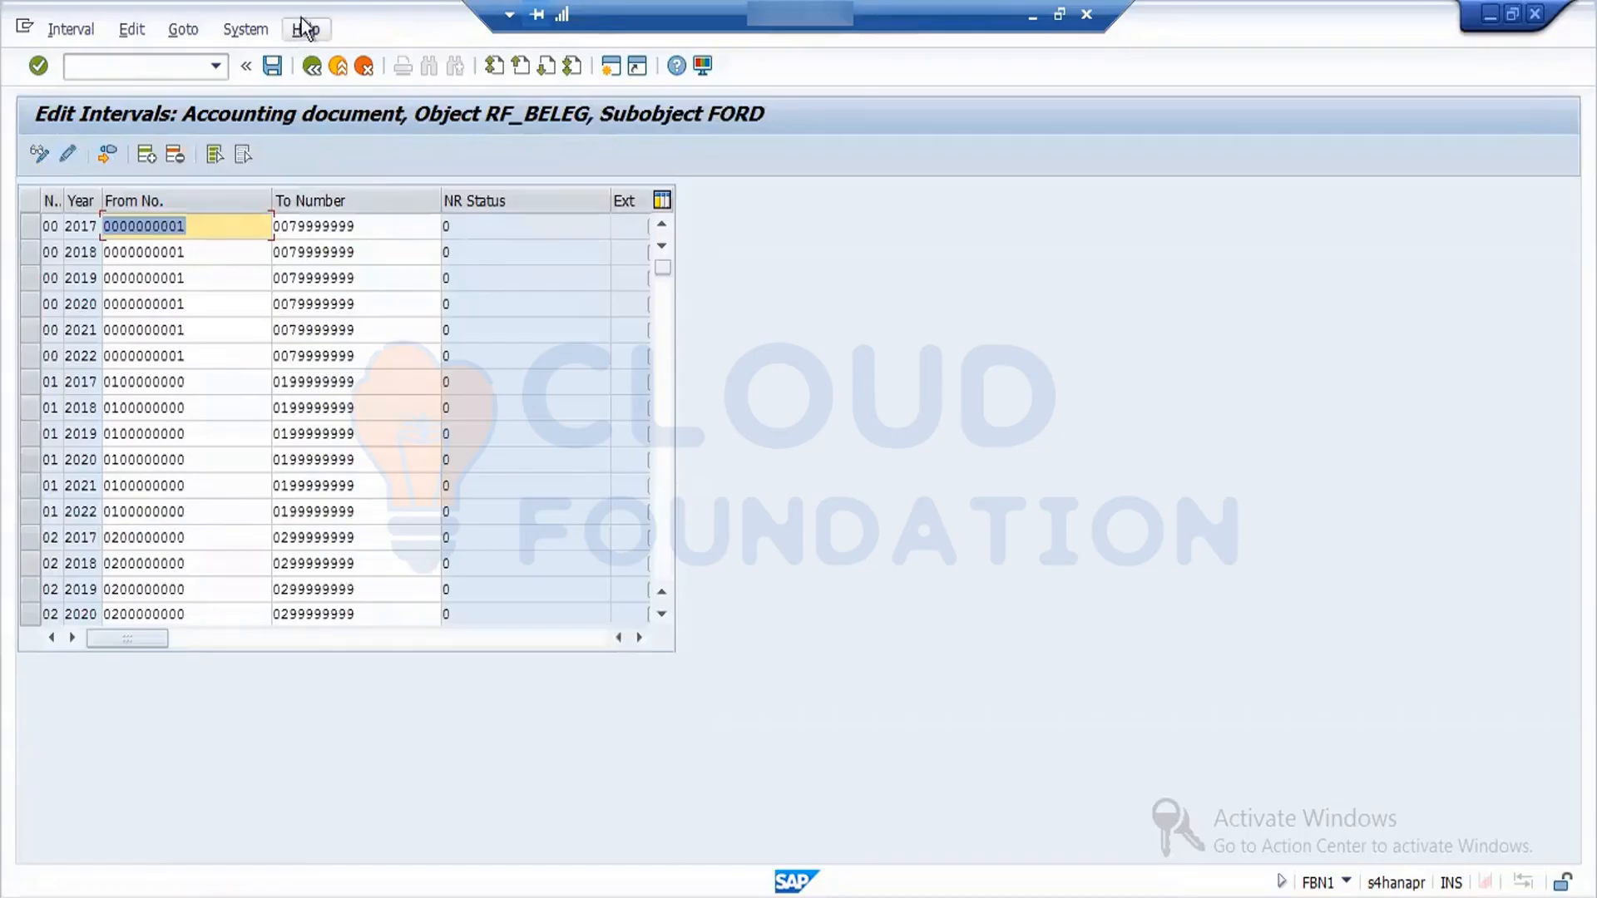
pyautogui.click(311, 66)
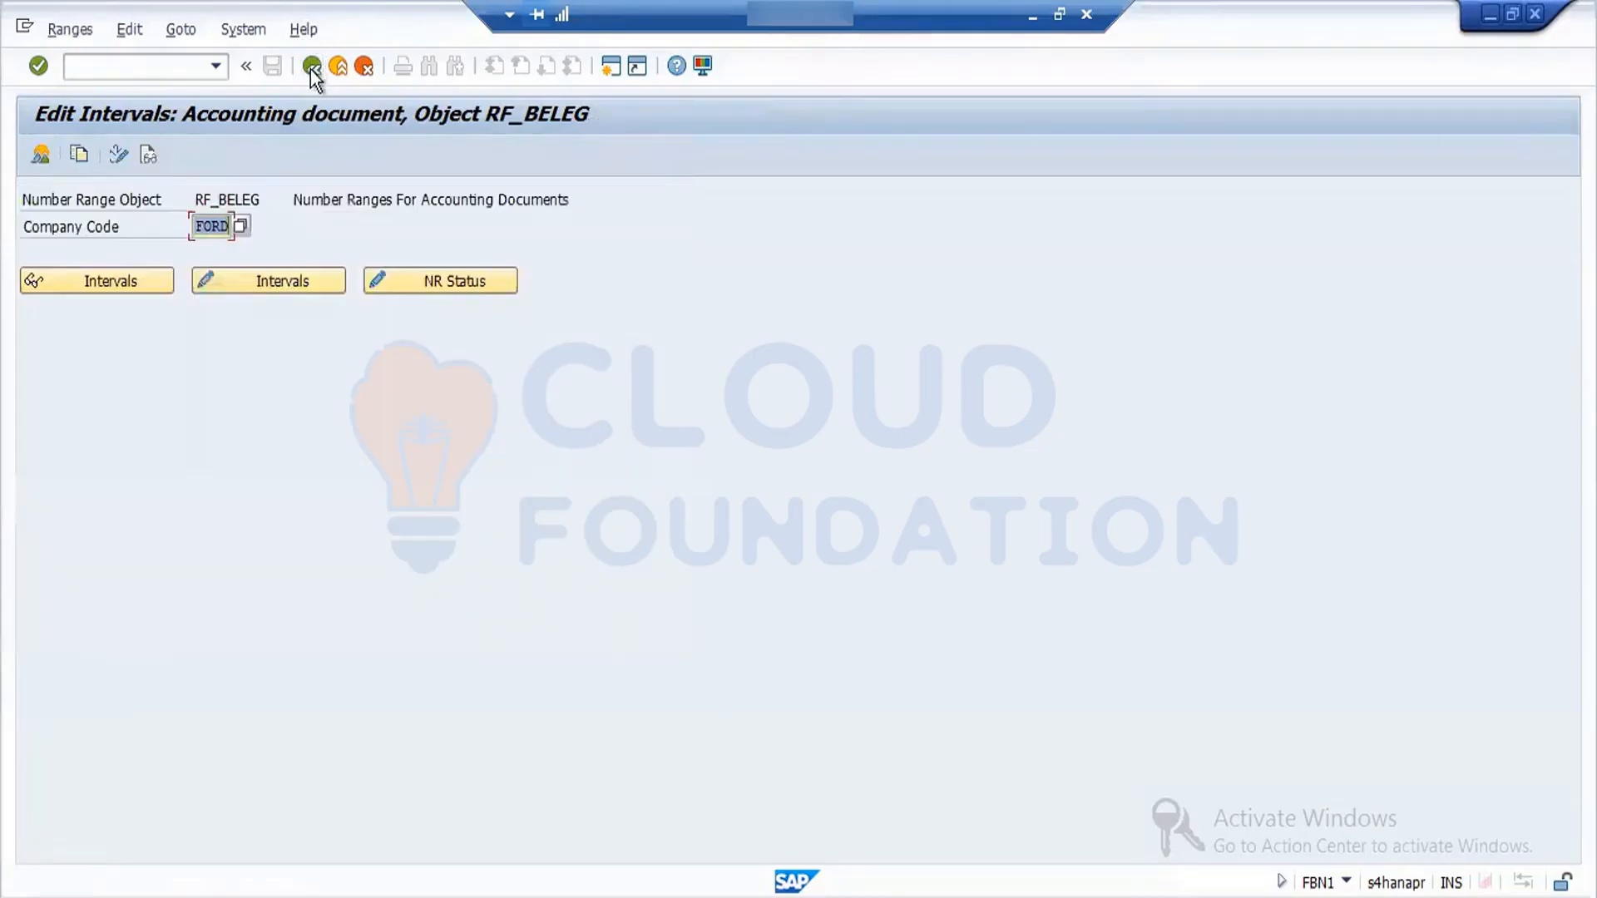
pyautogui.click(311, 67)
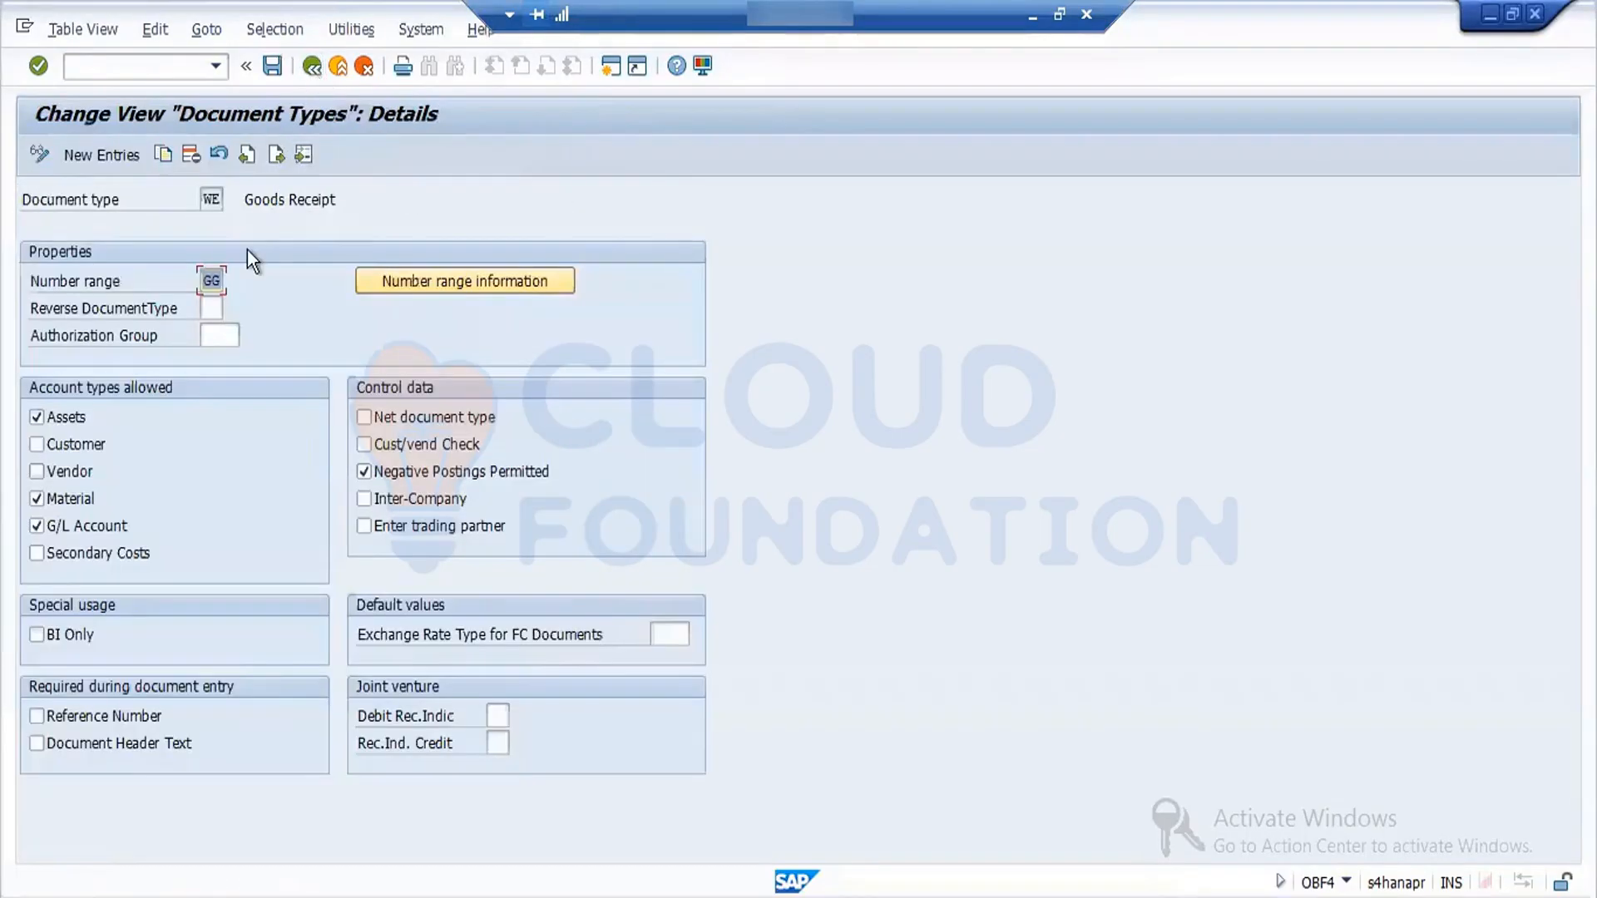
# - Set the number range of document type WE to 01 and save it in the customizing request MM:OBYC Config
pyautogui.click(276, 70)
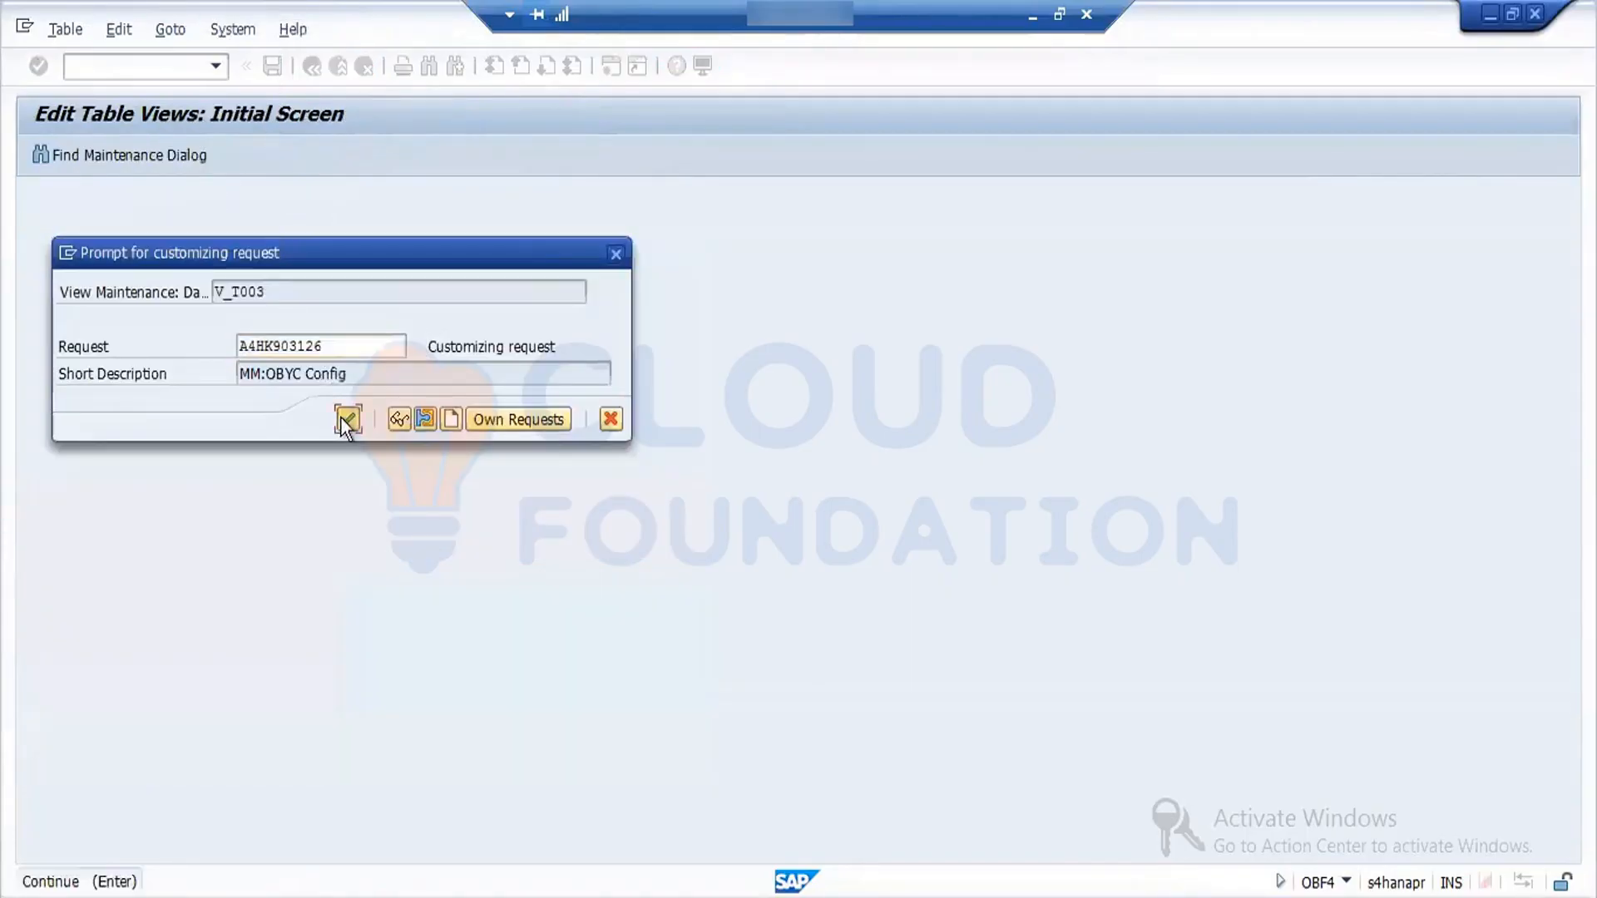
pyautogui.click(346, 418)
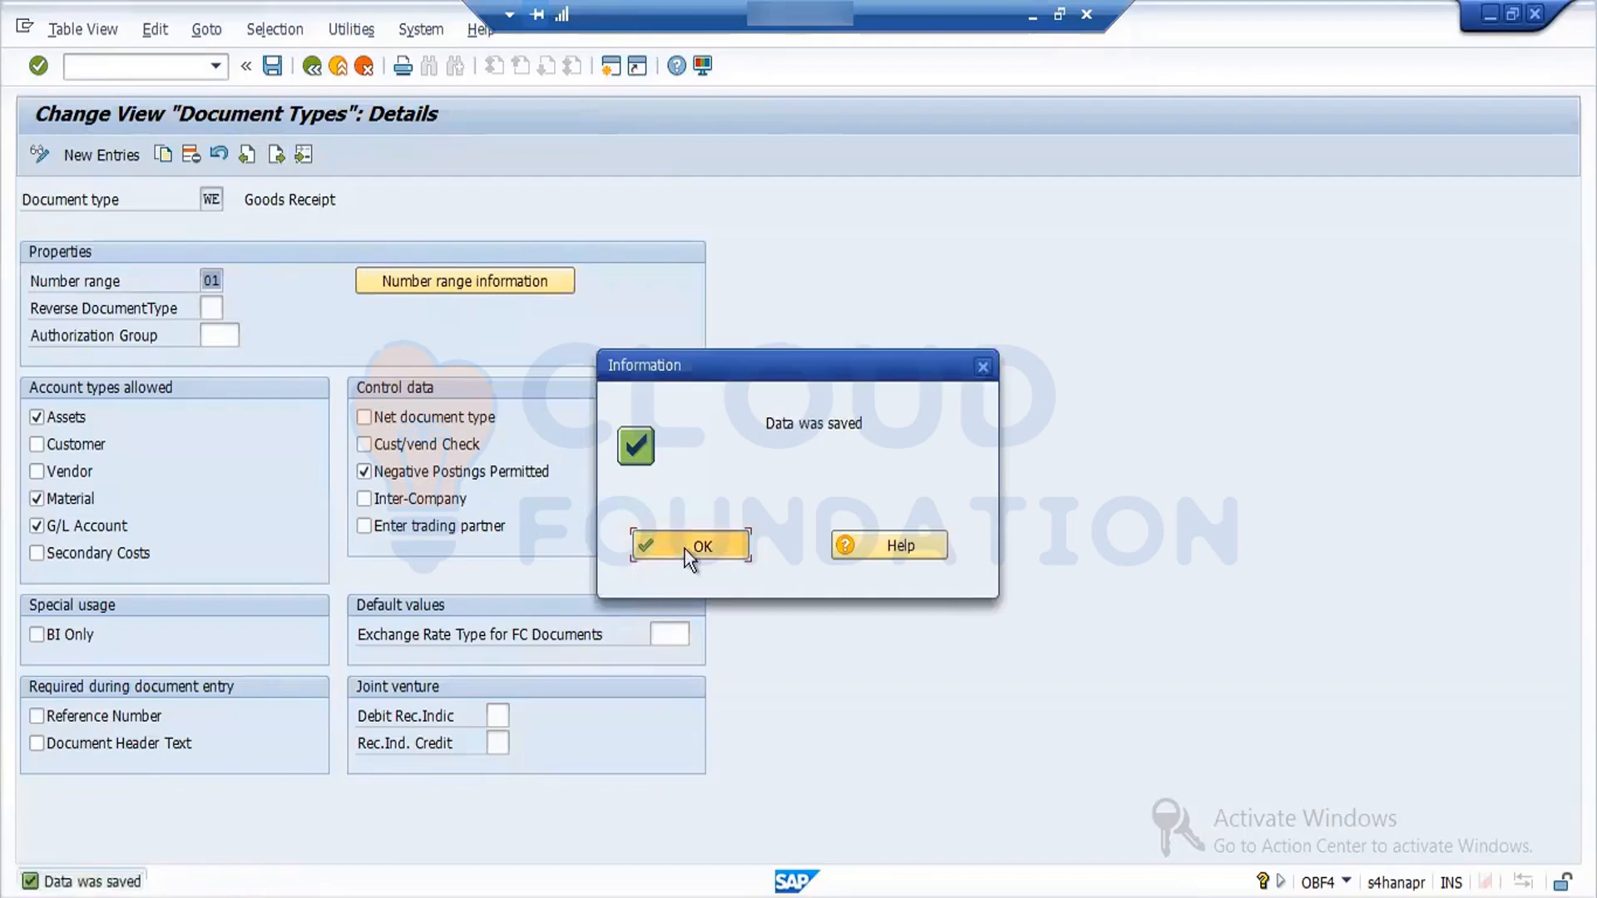
pyautogui.click(686, 546)
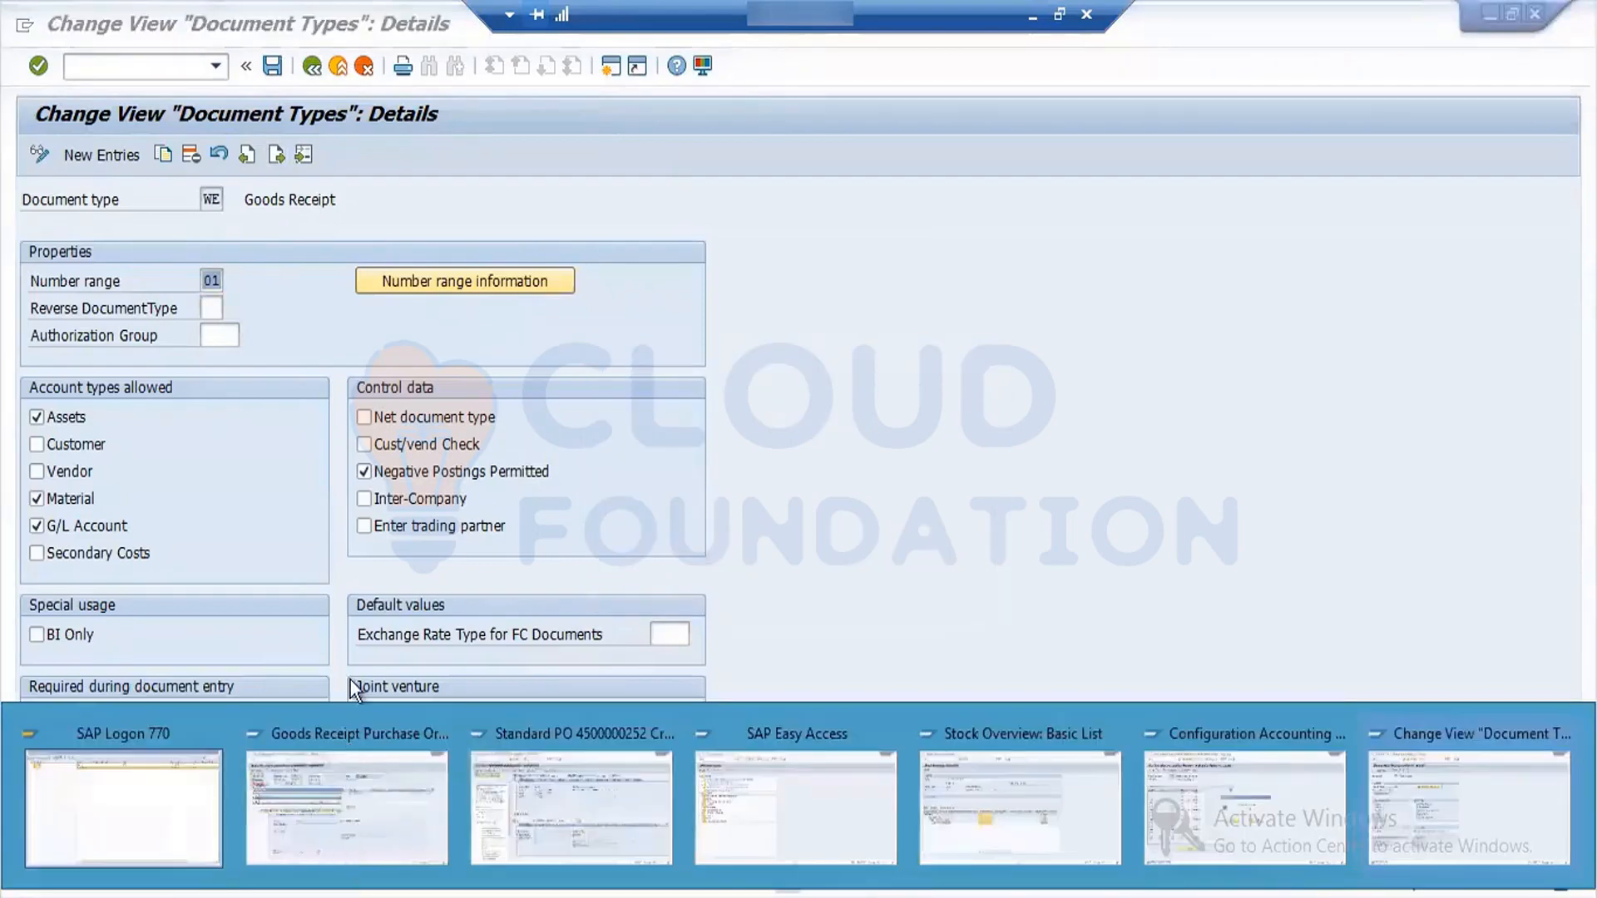
pyautogui.click(364, 624)
# - Select document types WE to WR in the overview, open their details and set number range 01 for WI
pyautogui.click(315, 67)
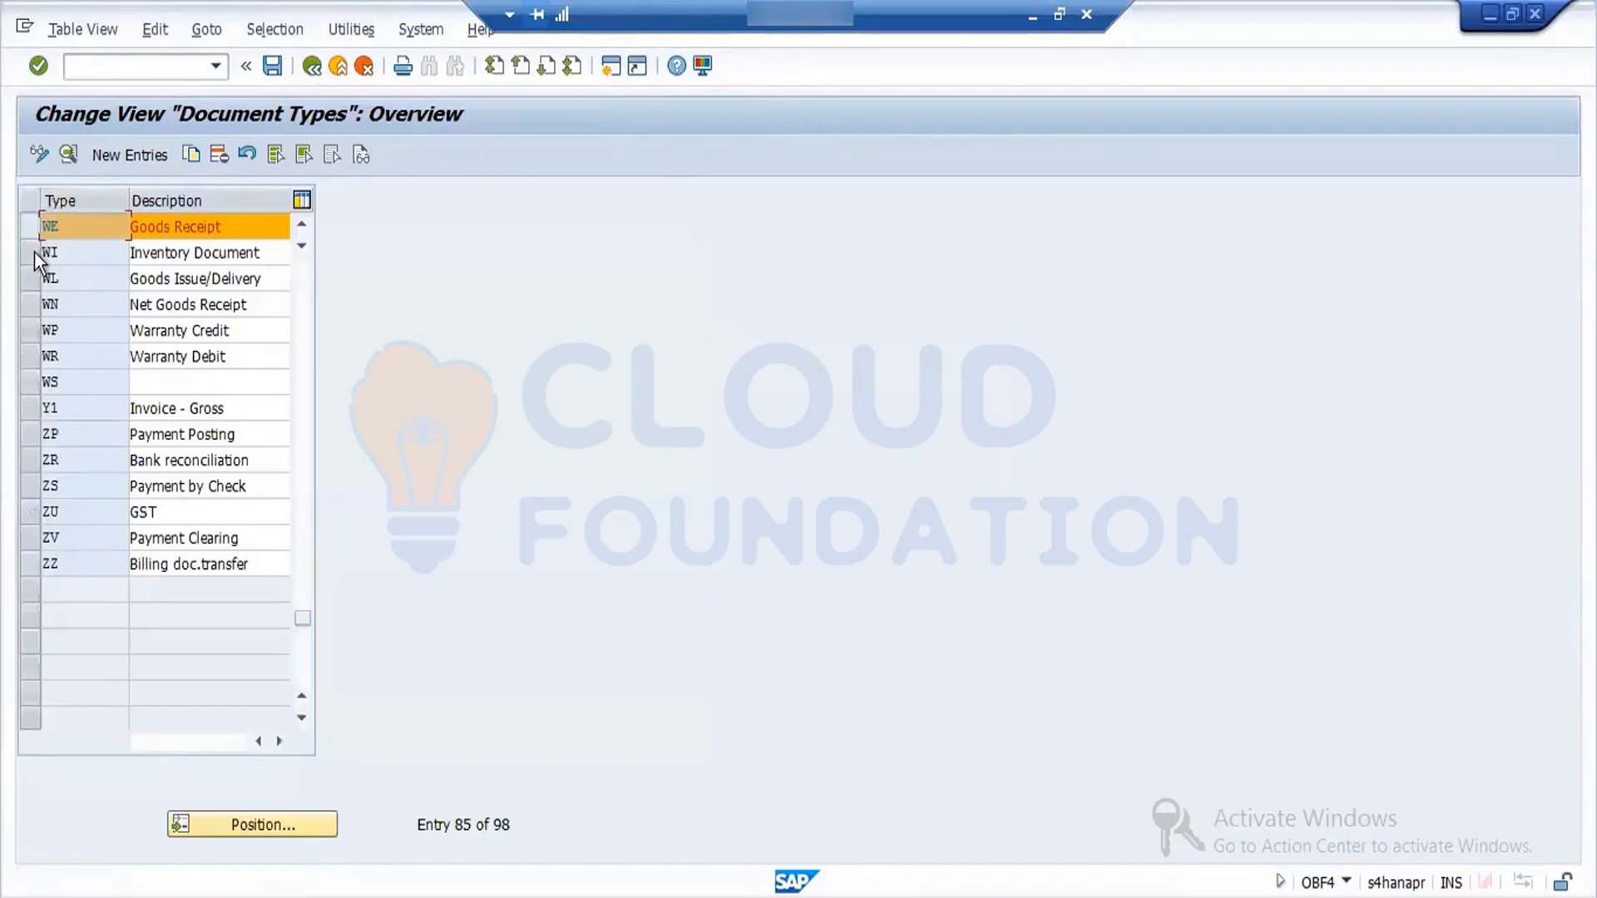
pyautogui.moveTo(33, 251); pyautogui.dragTo(33, 357)
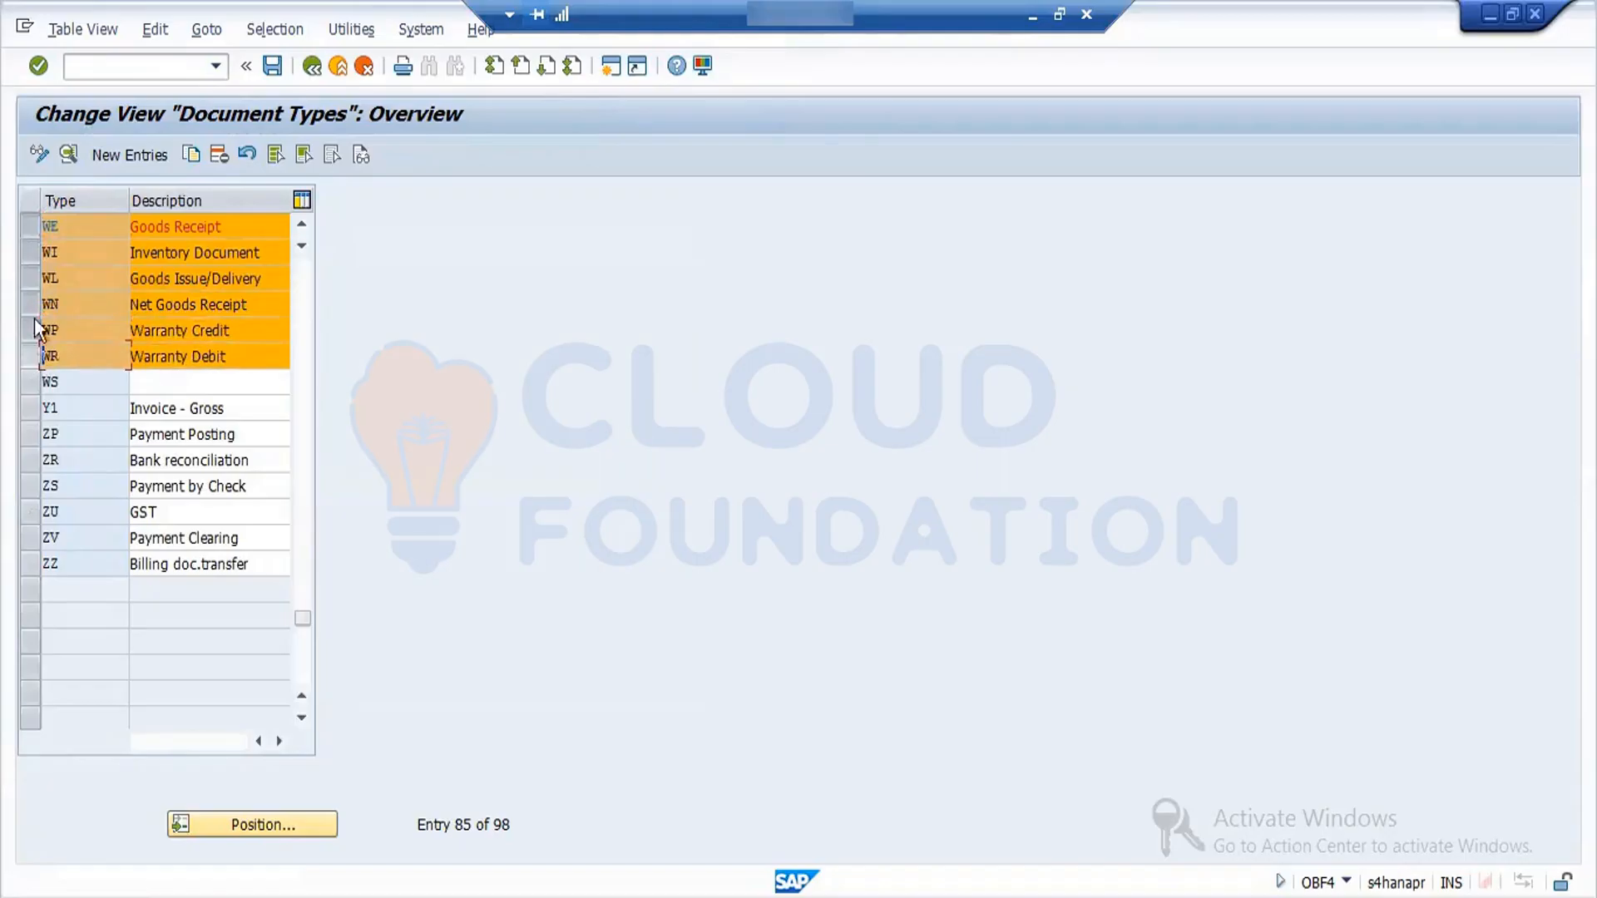
pyautogui.click(67, 161)
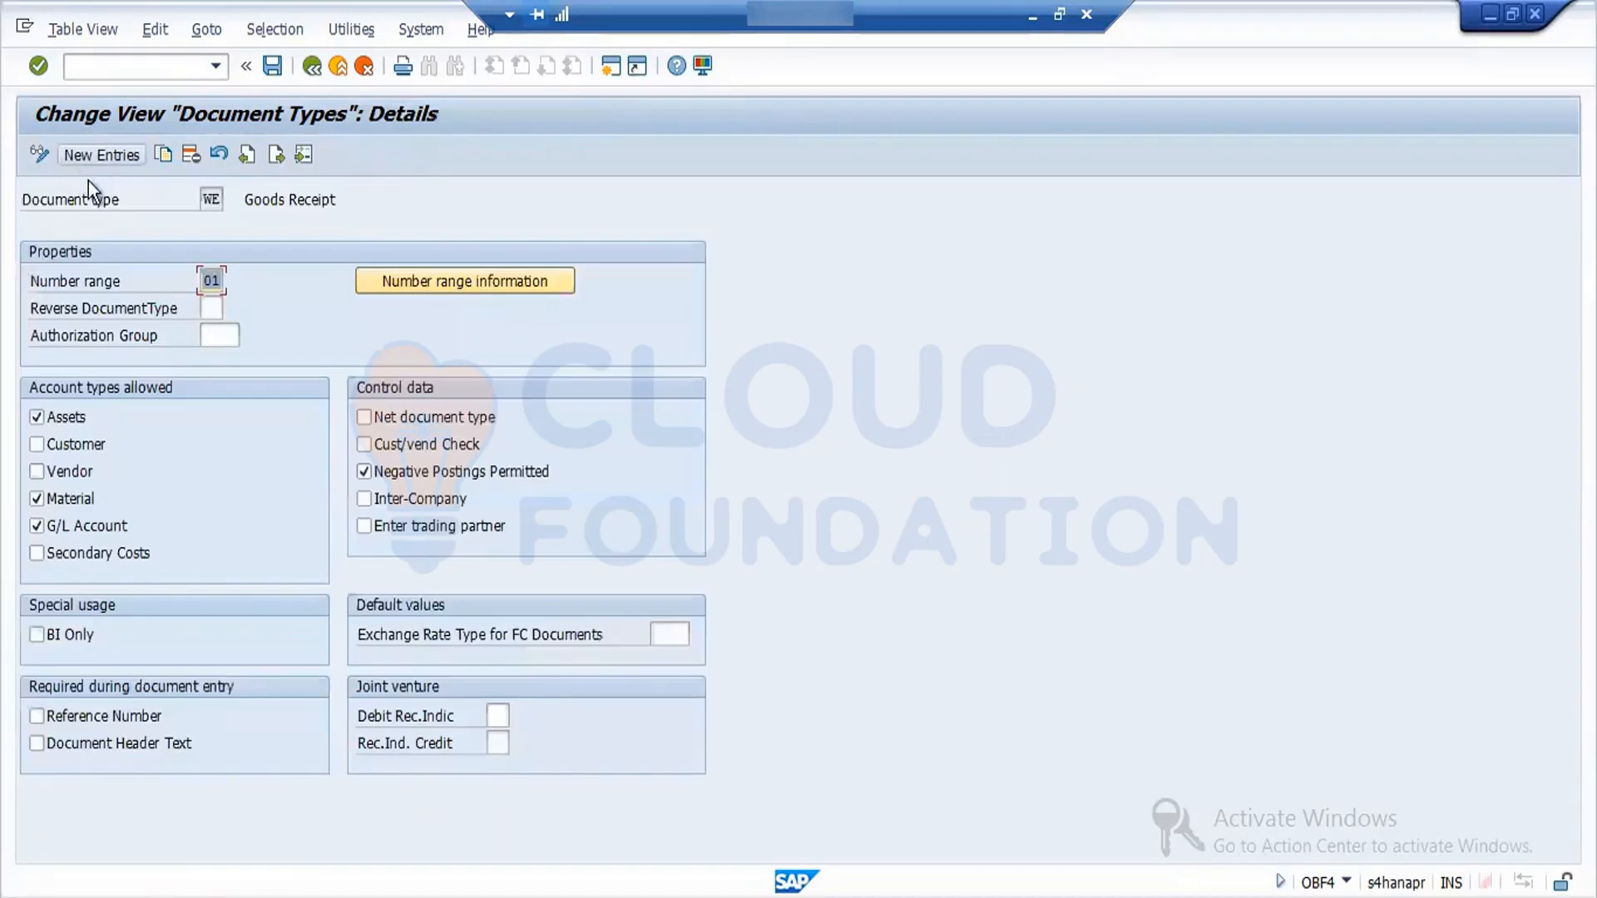
pyautogui.click(276, 155)
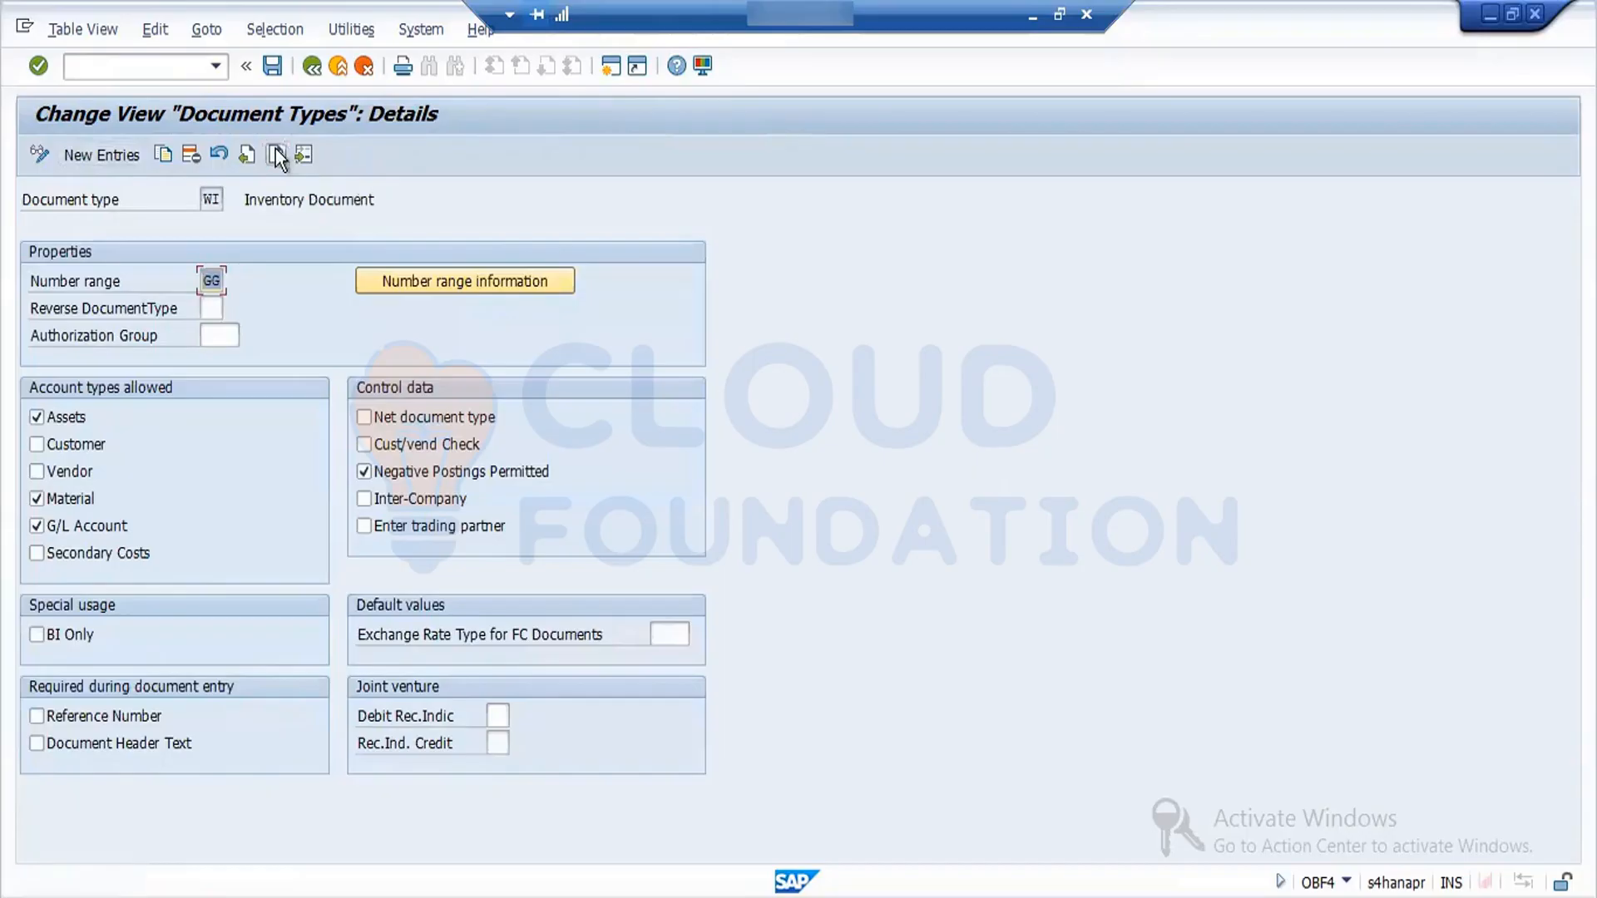
pyautogui.write('01')
# - Step through the remaining selected document types, set number range 01 for WP and WR, and save the changes
pyautogui.click(276, 155)
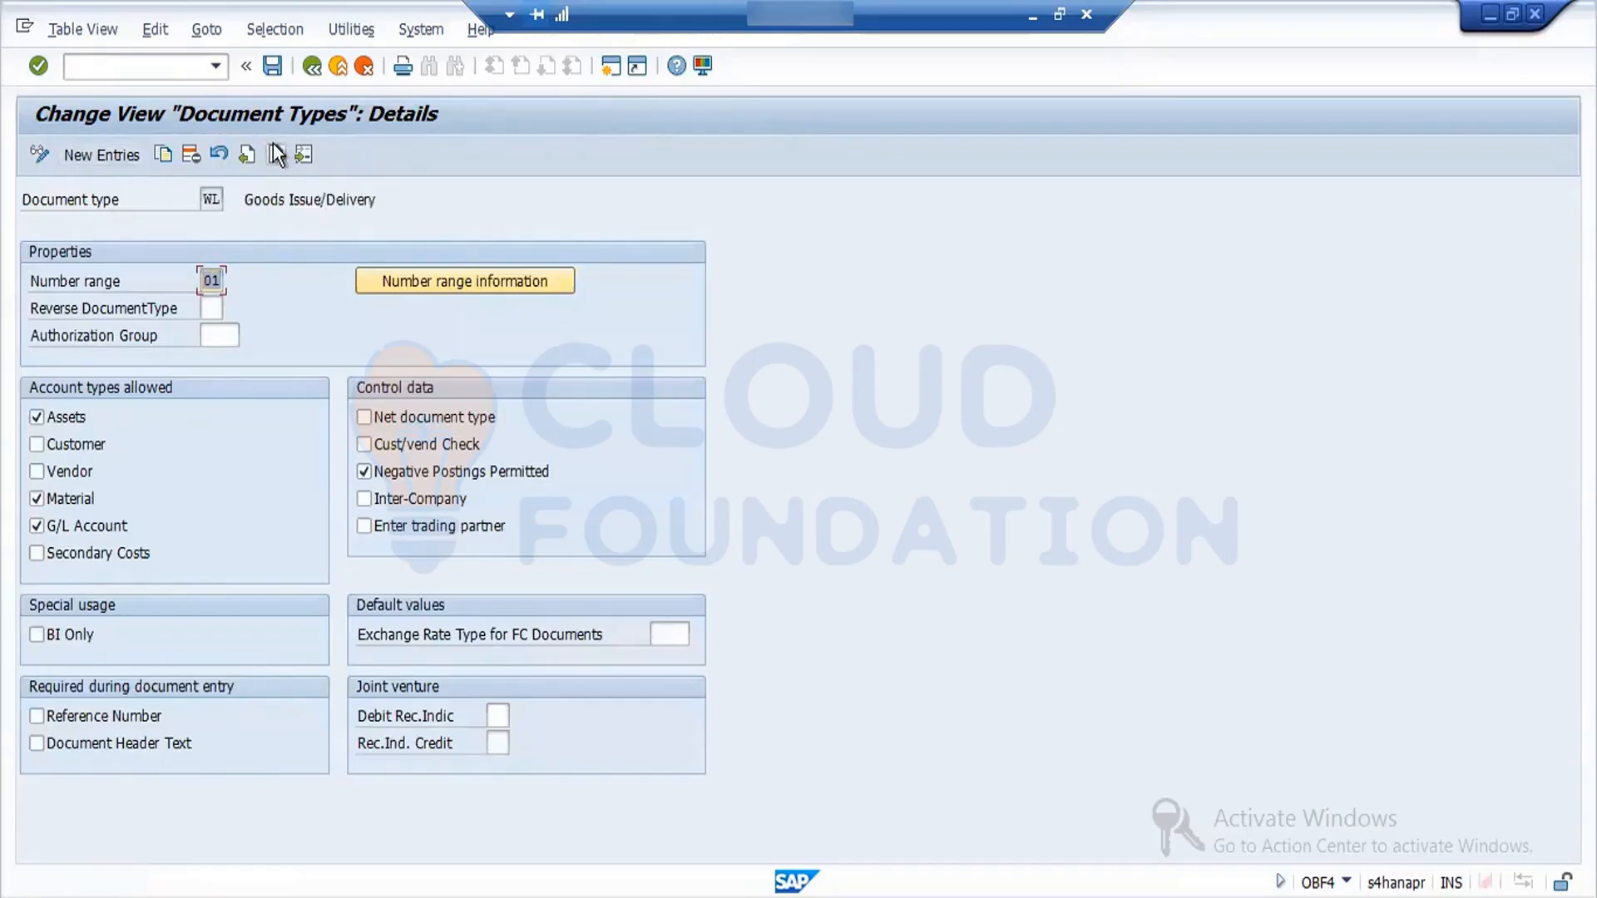
pyautogui.click(276, 156)
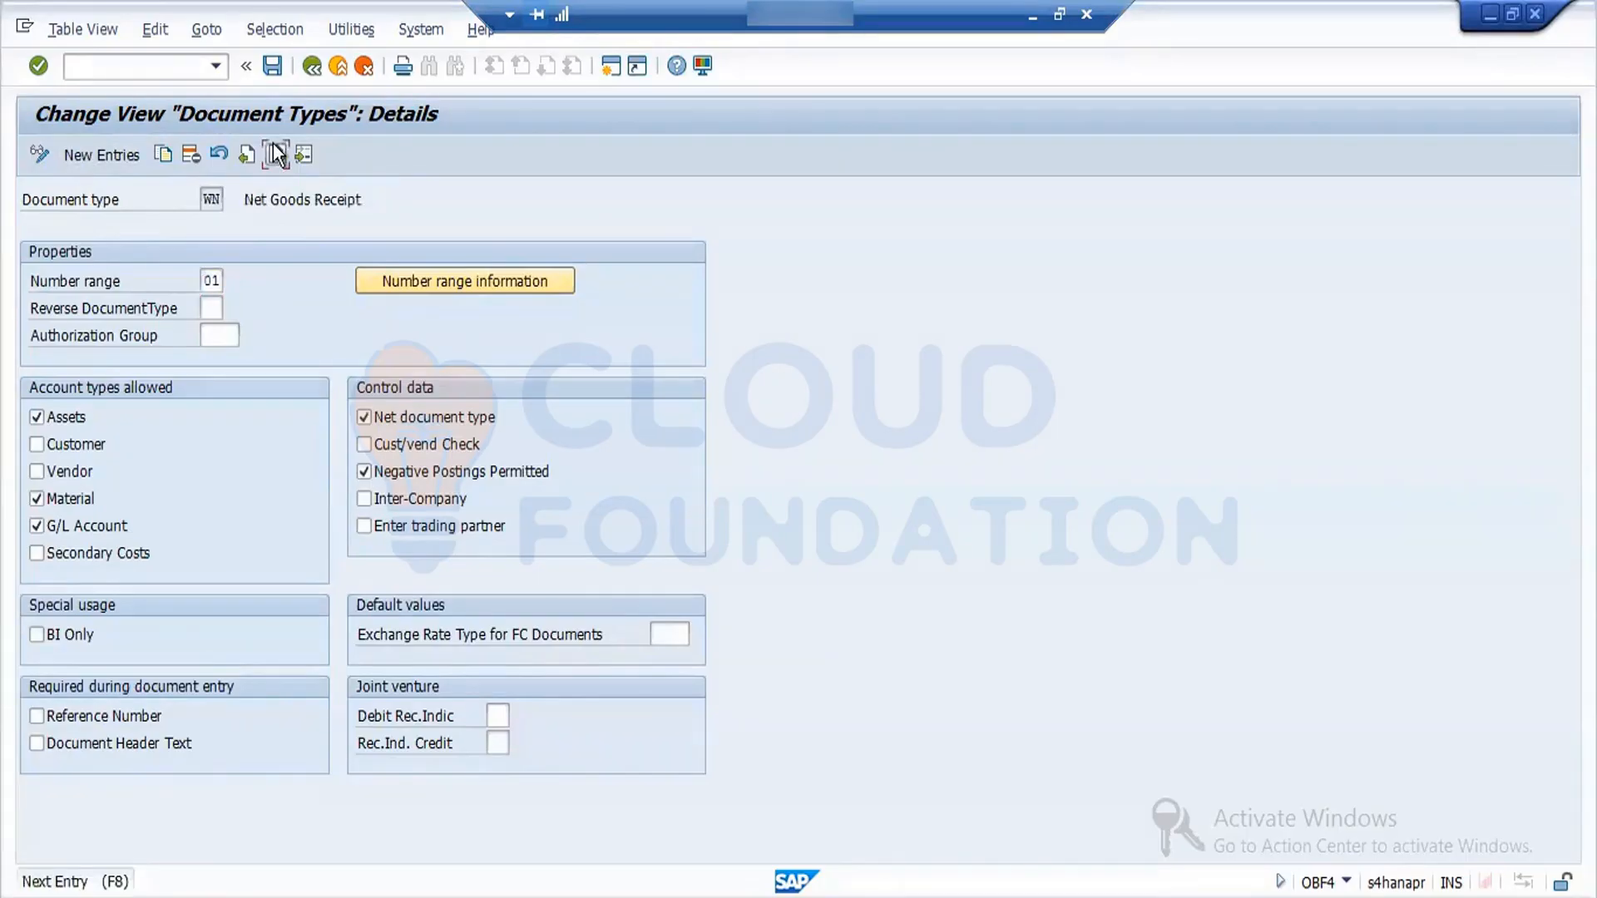
pyautogui.click(276, 156)
pyautogui.write('01')
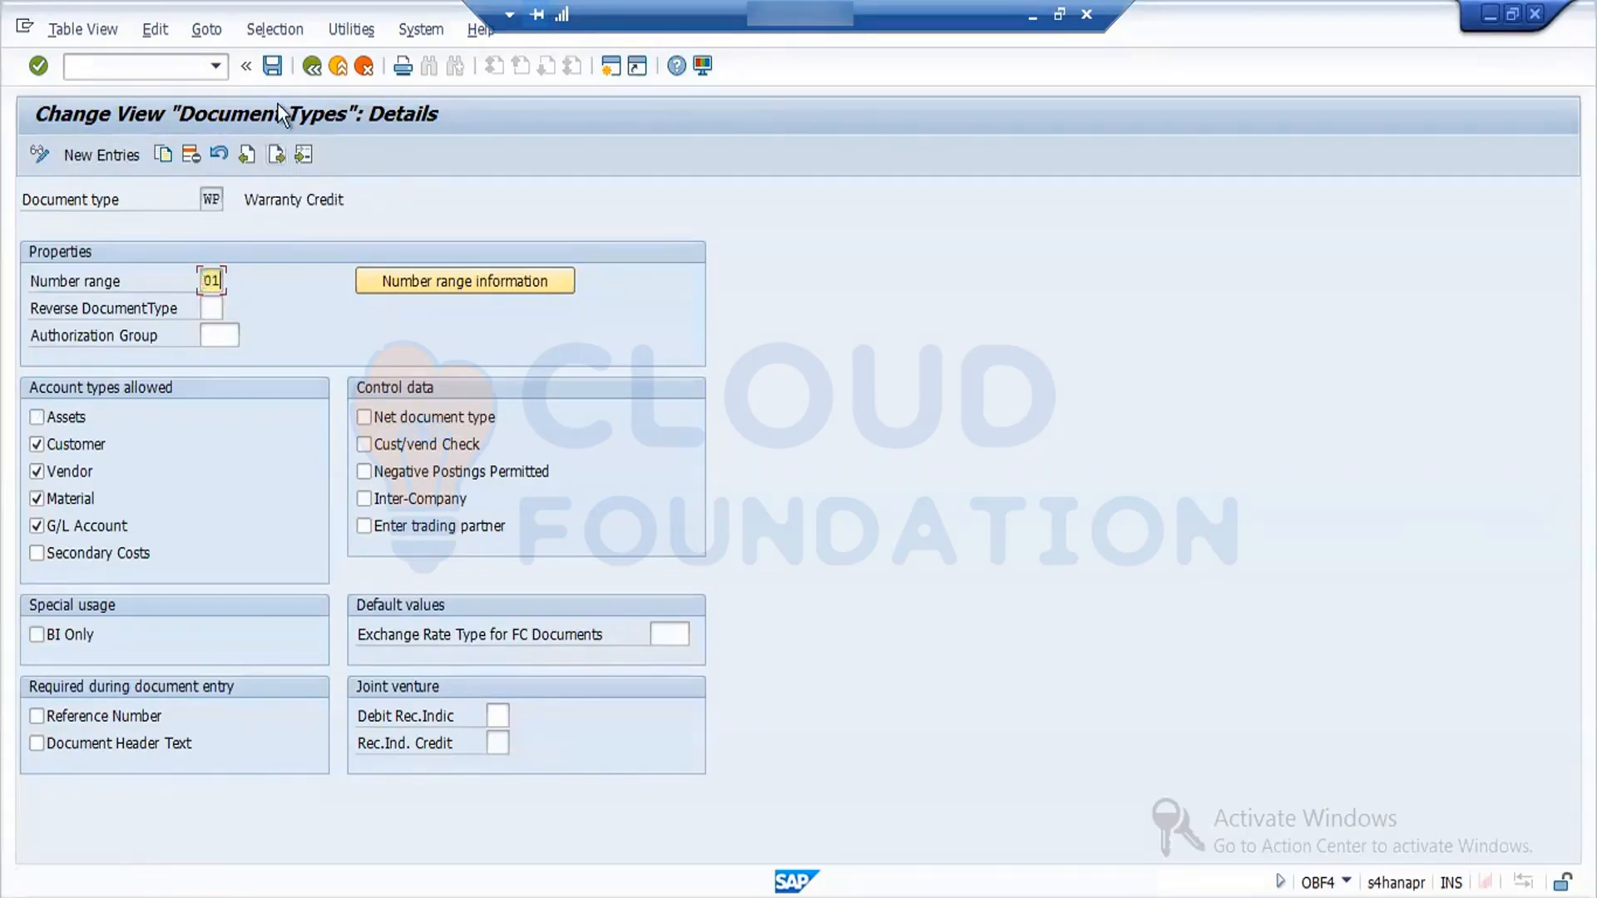
pyautogui.click(284, 152)
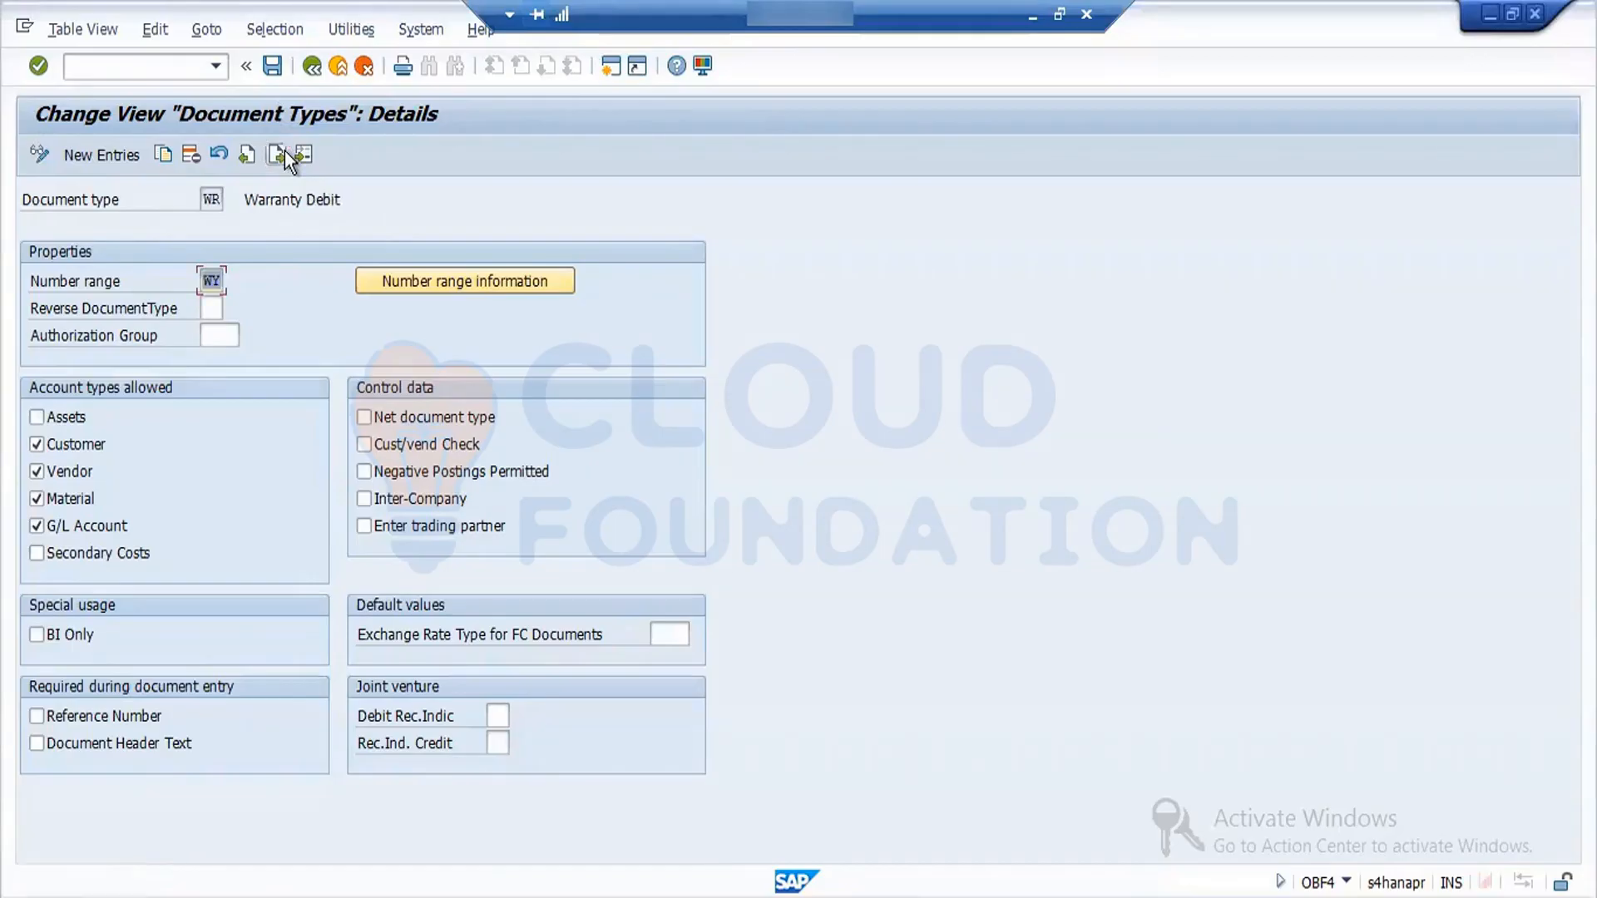
pyautogui.write('01')
pyautogui.click(281, 157)
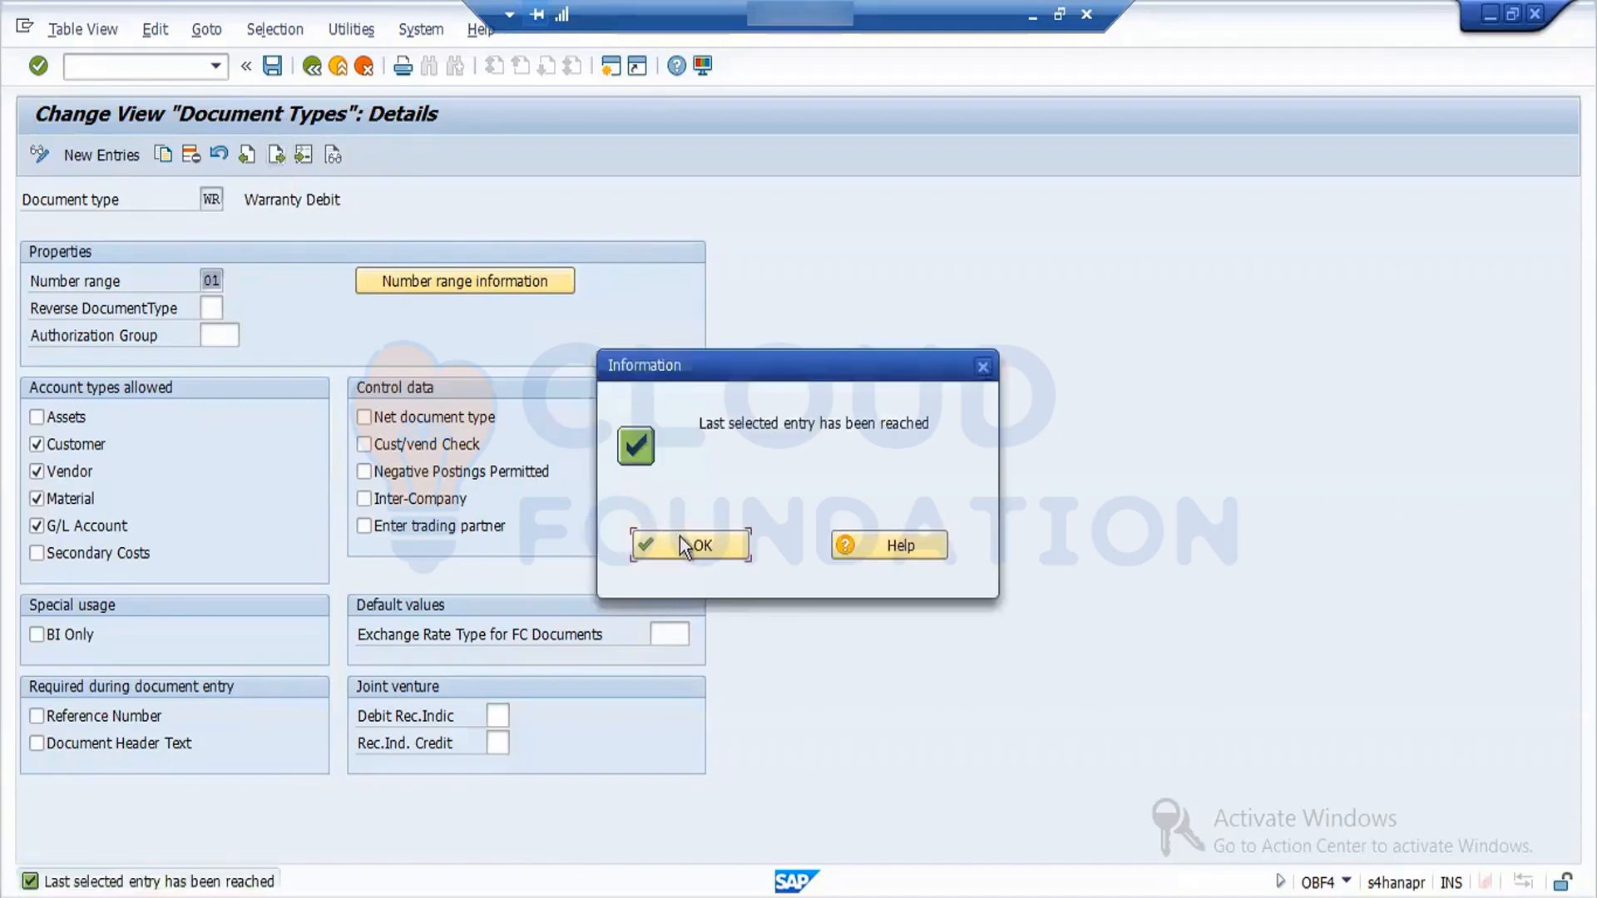
pyautogui.click(680, 536)
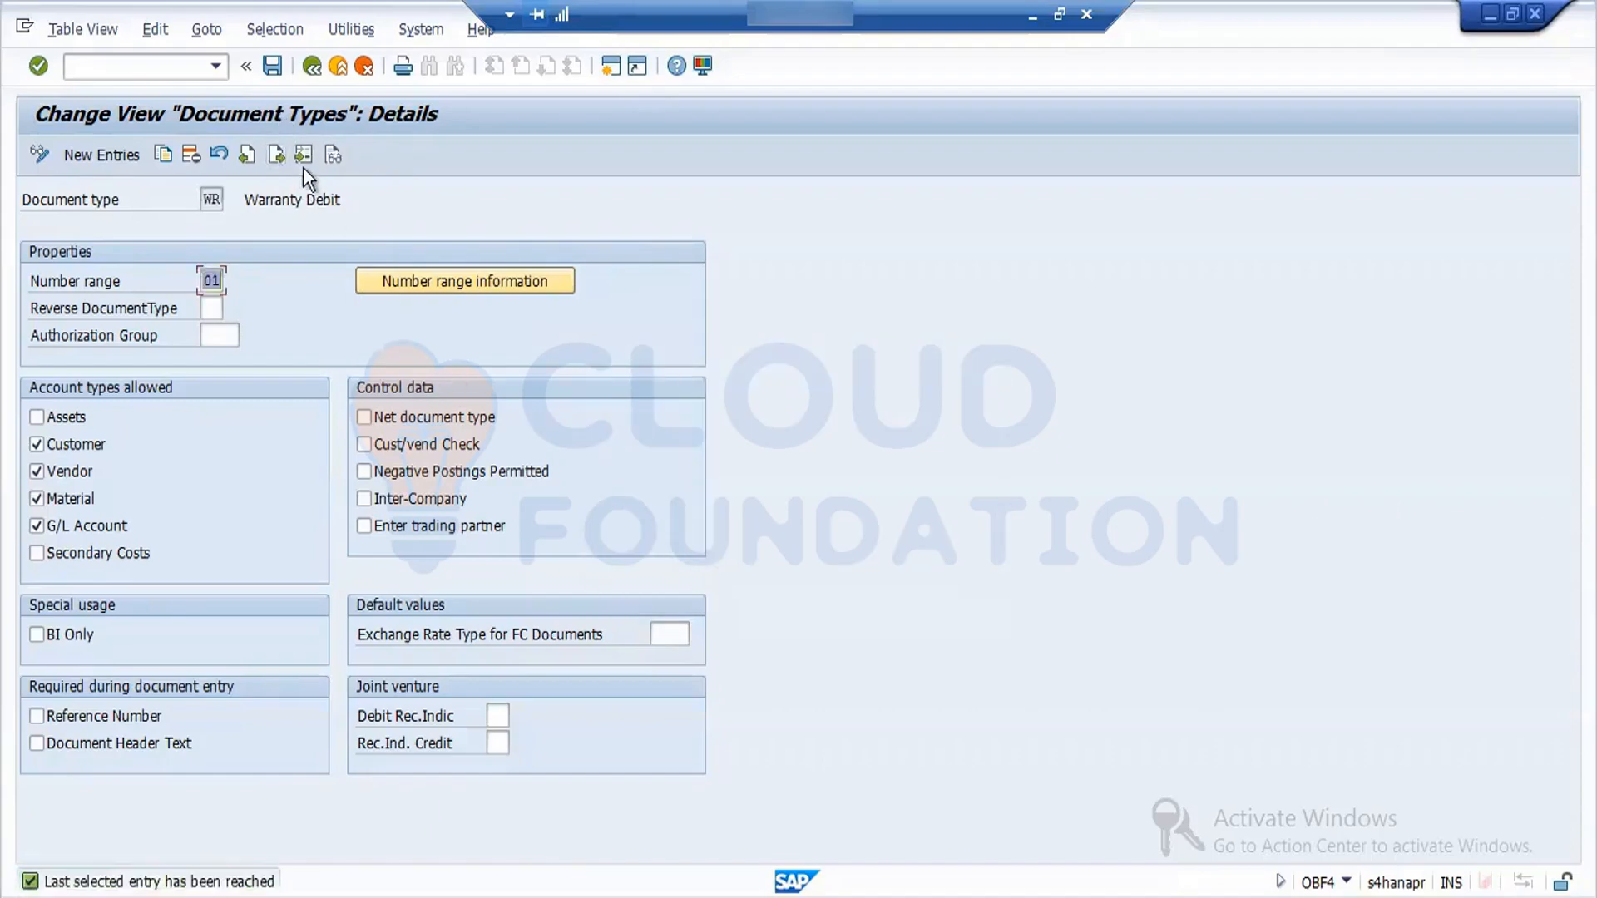
pyautogui.click(273, 71)
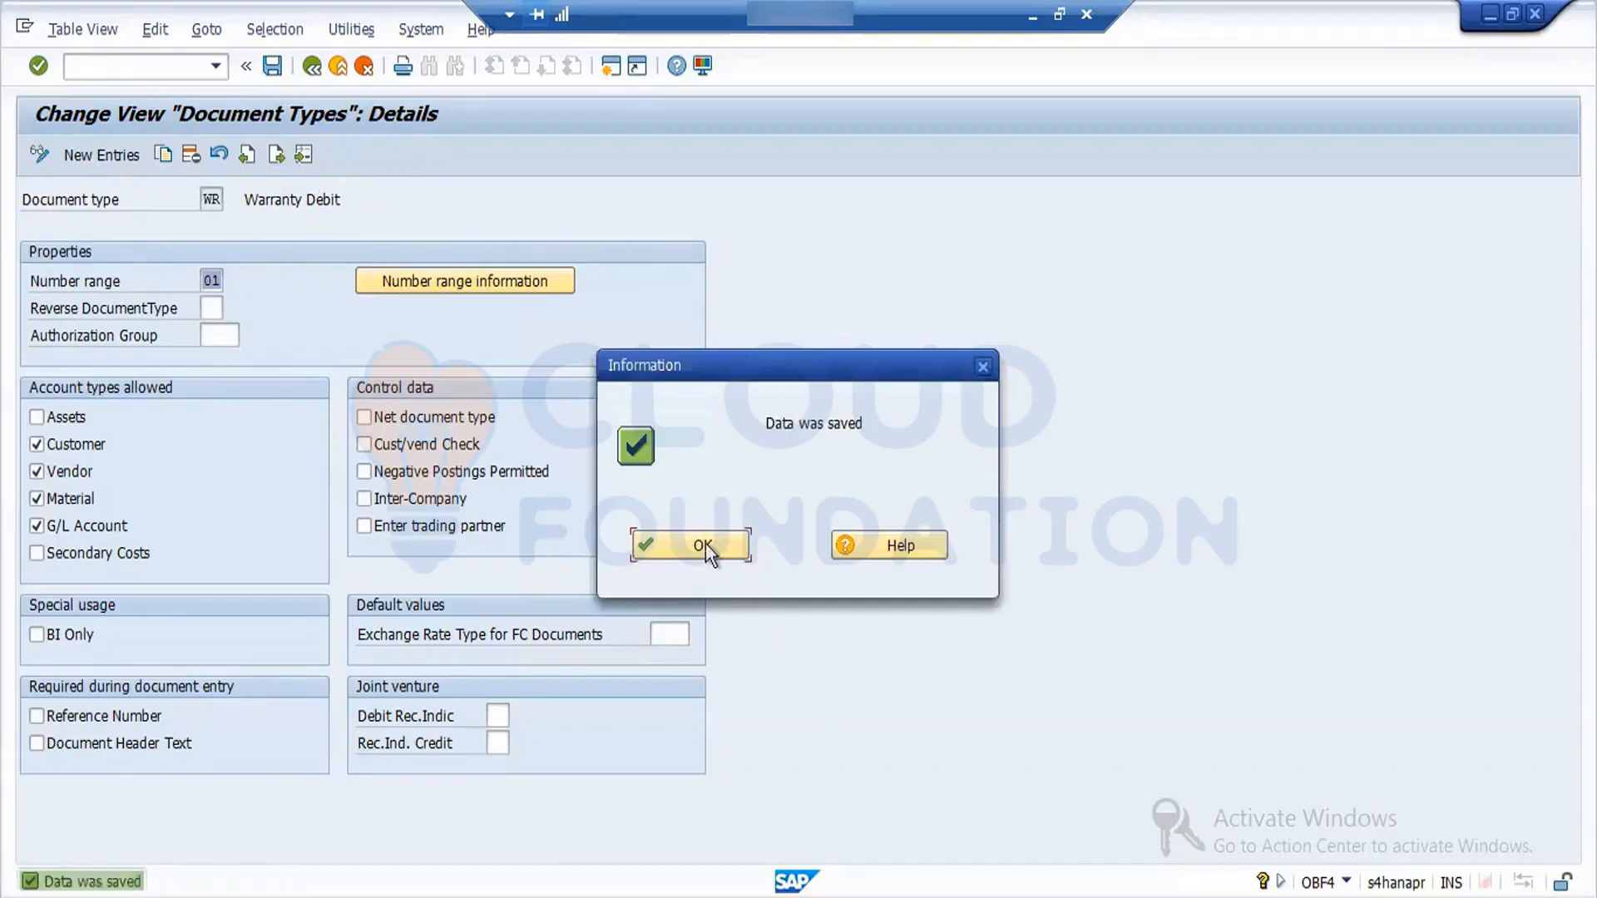
pyautogui.click(705, 542)
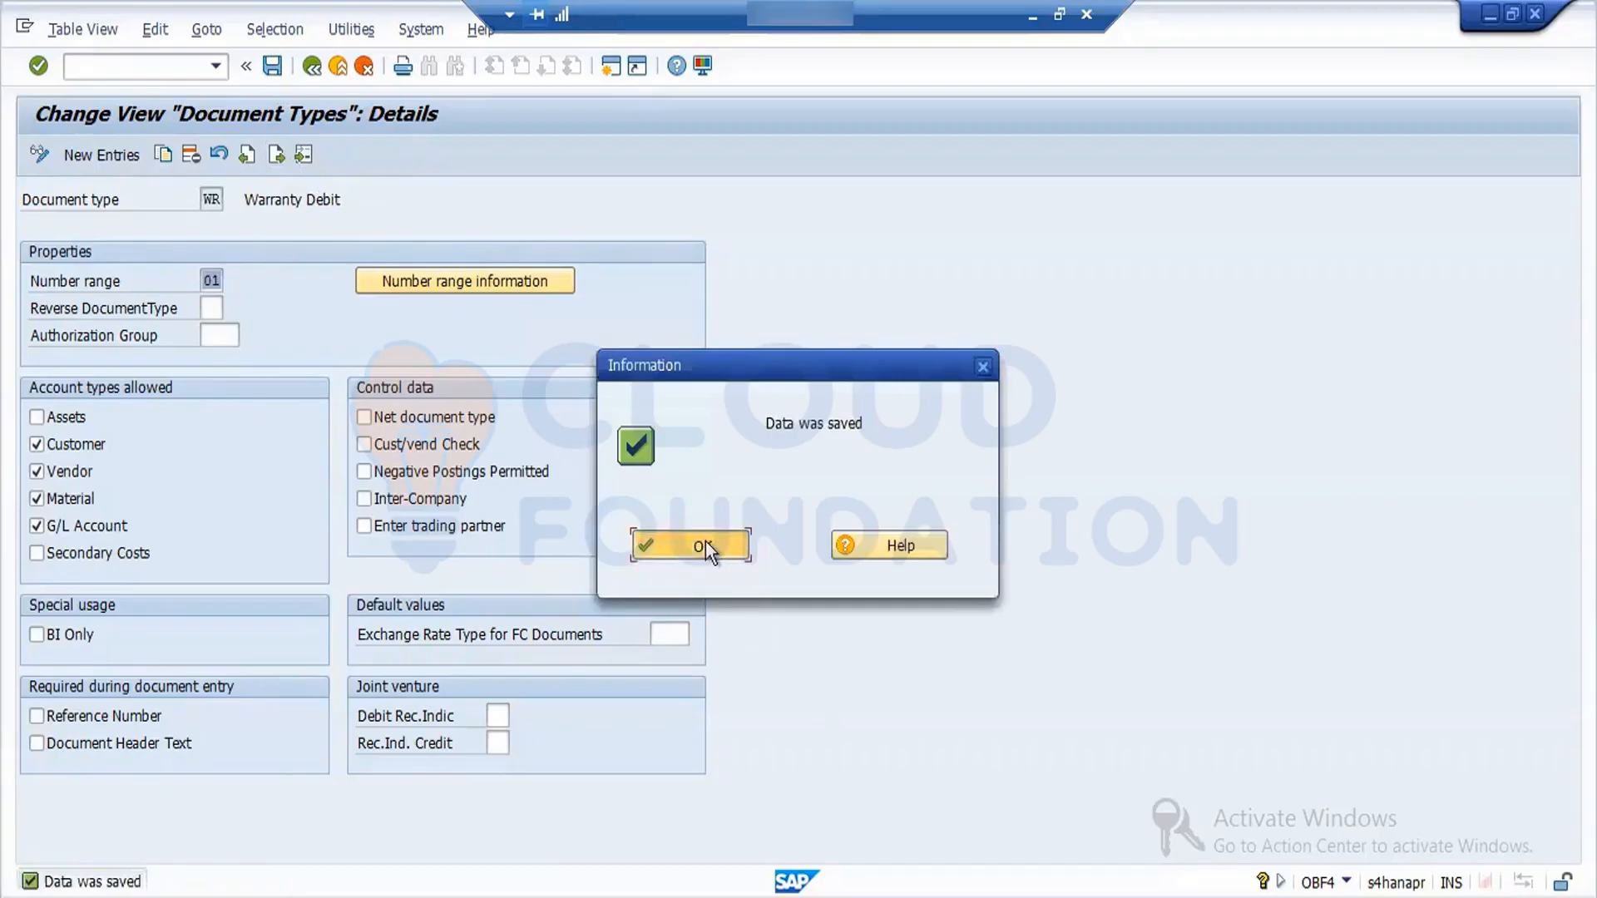
# - Leave the document type configuration back to the IMG structure and switch to the Goods Receipt Purchase Order session
pyautogui.click(313, 73)
pyautogui.click(313, 73)
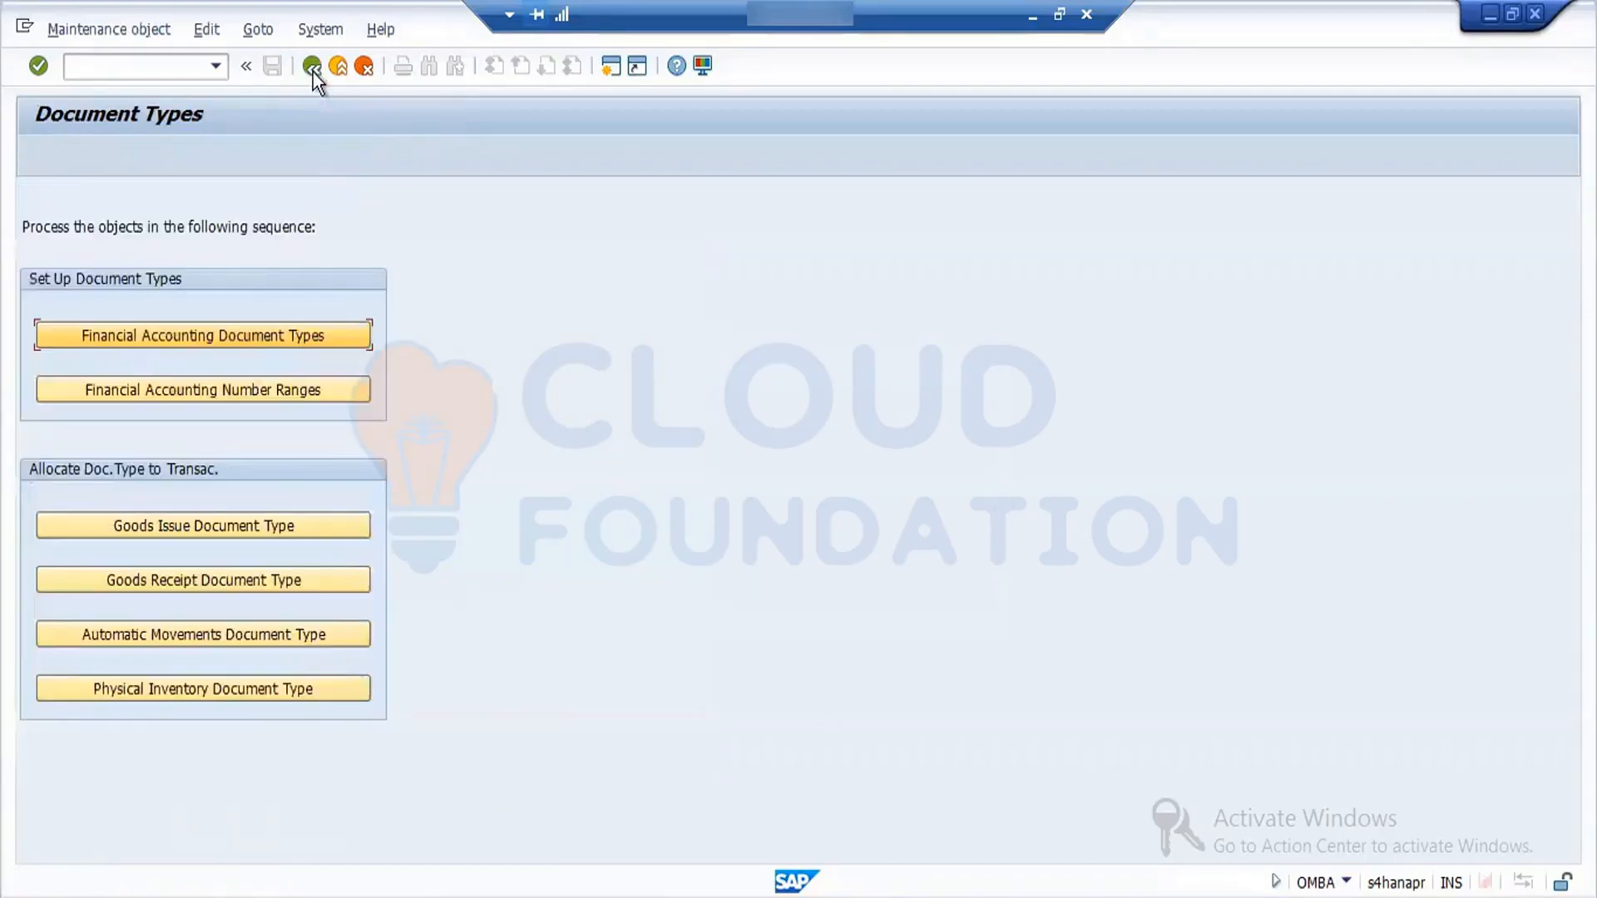
pyautogui.click(313, 72)
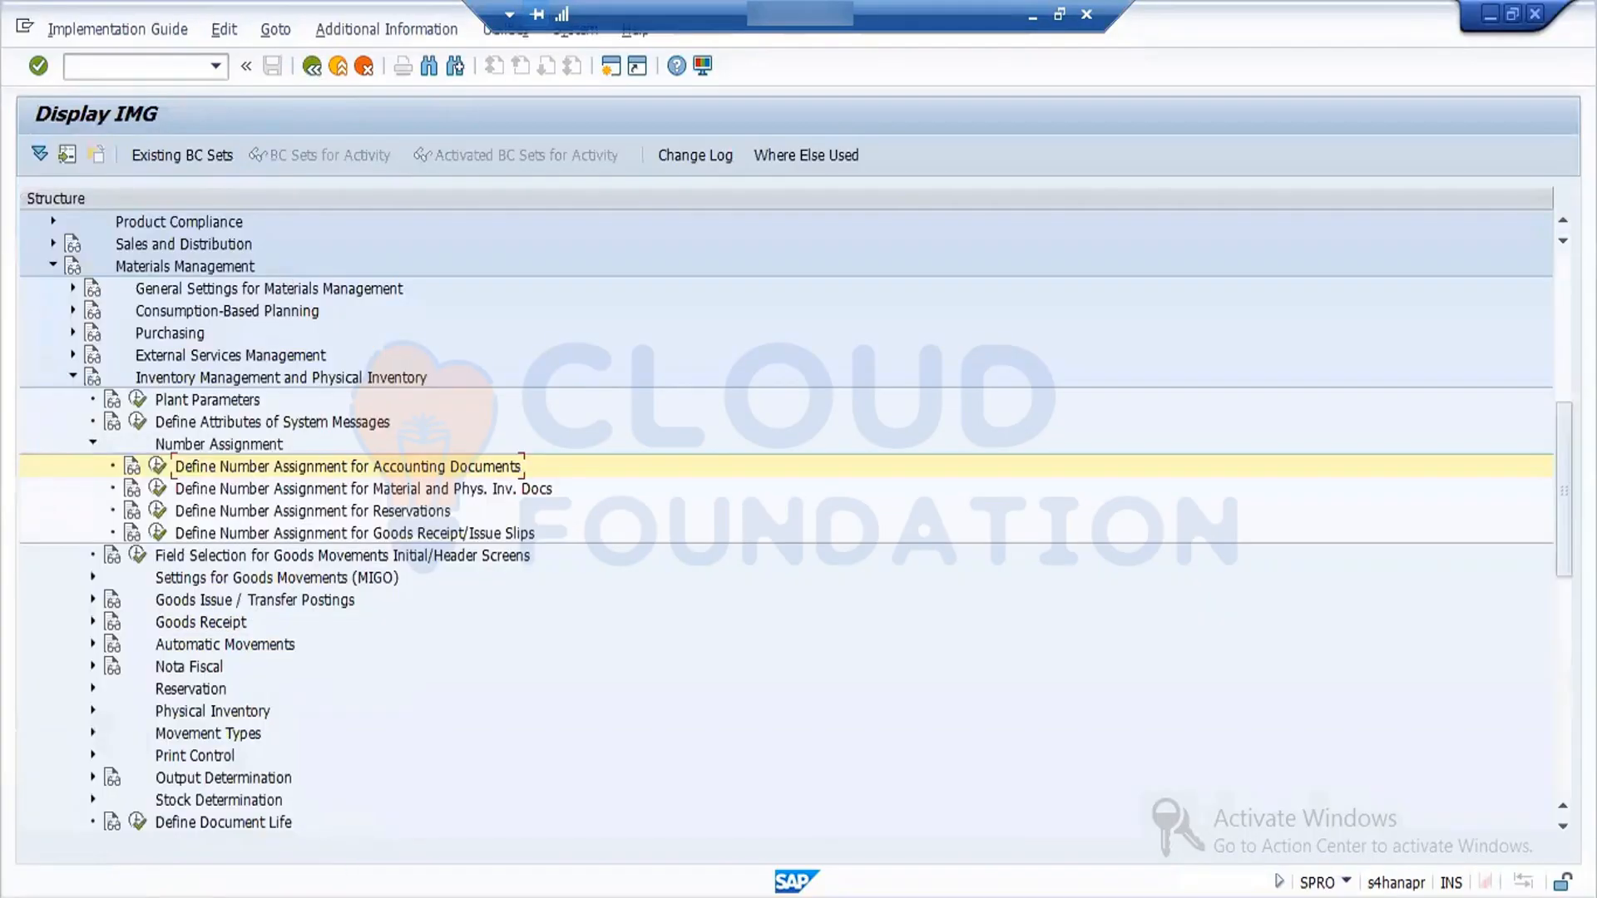
pyautogui.click(313, 843)
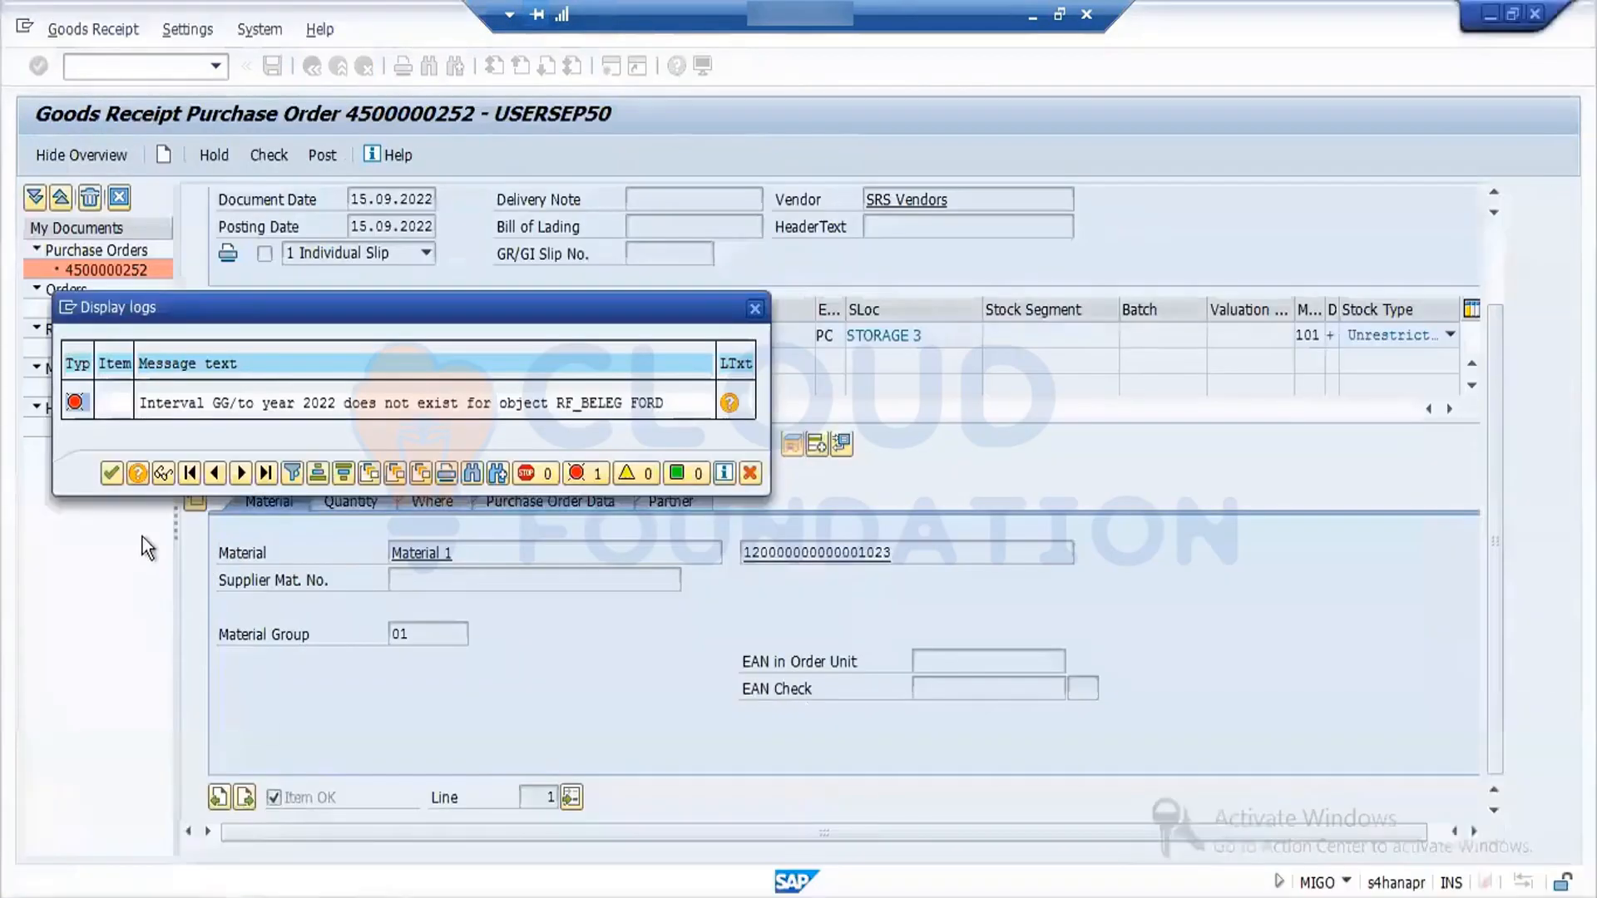
# - Check the goods receipt document for the purchase order again, try to post it and close the resulting log
pyautogui.click(112, 474)
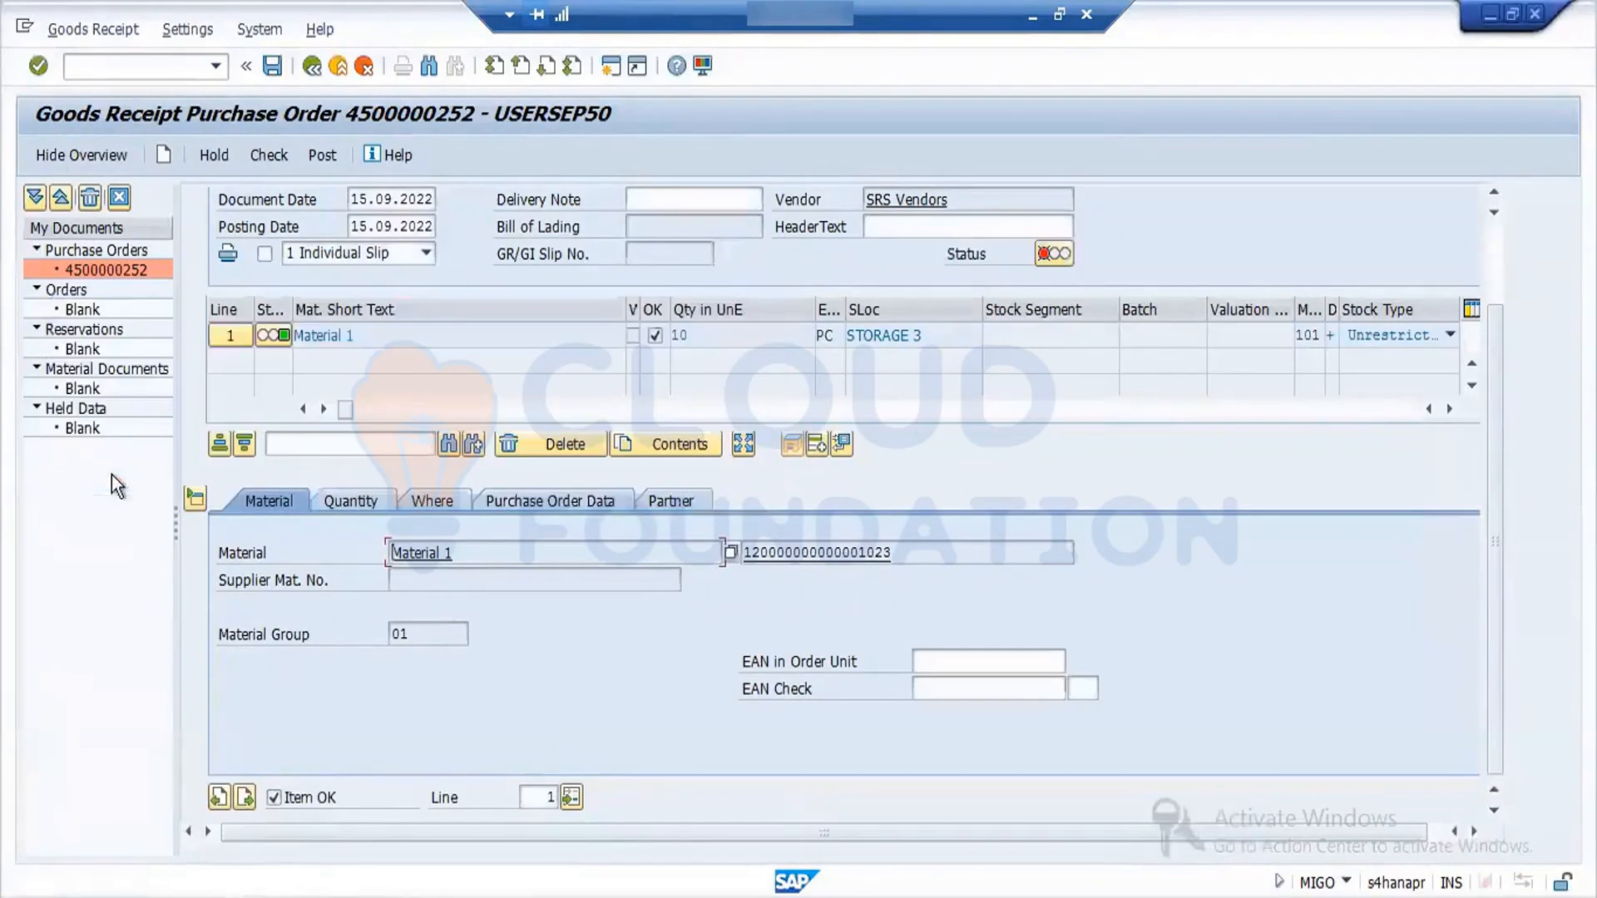
pyautogui.click(269, 156)
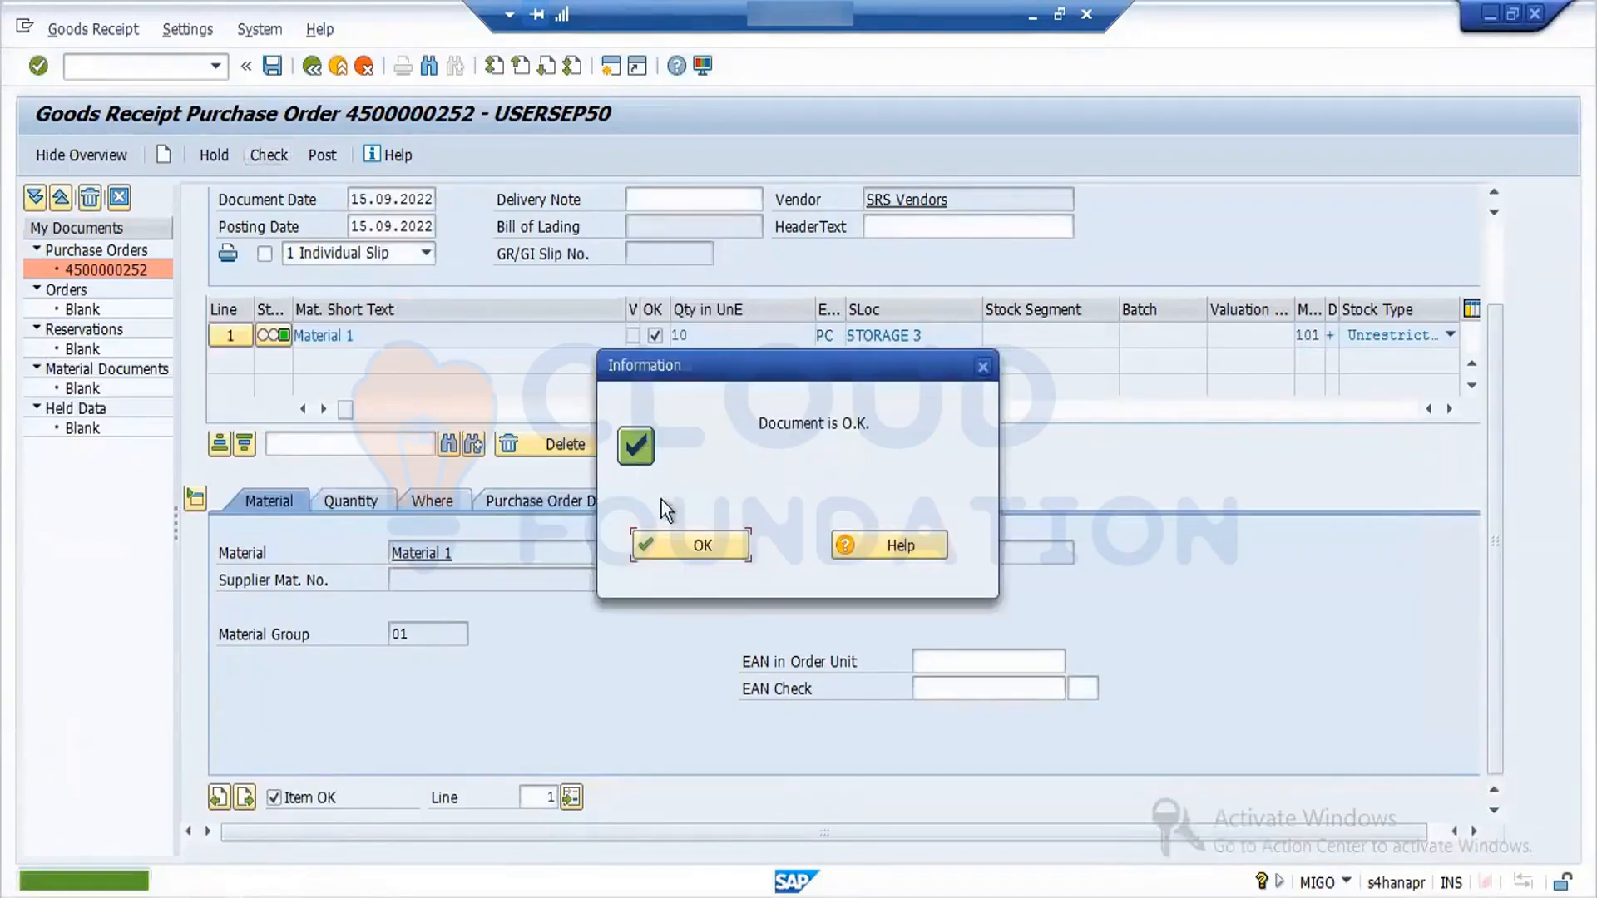
pyautogui.click(661, 558)
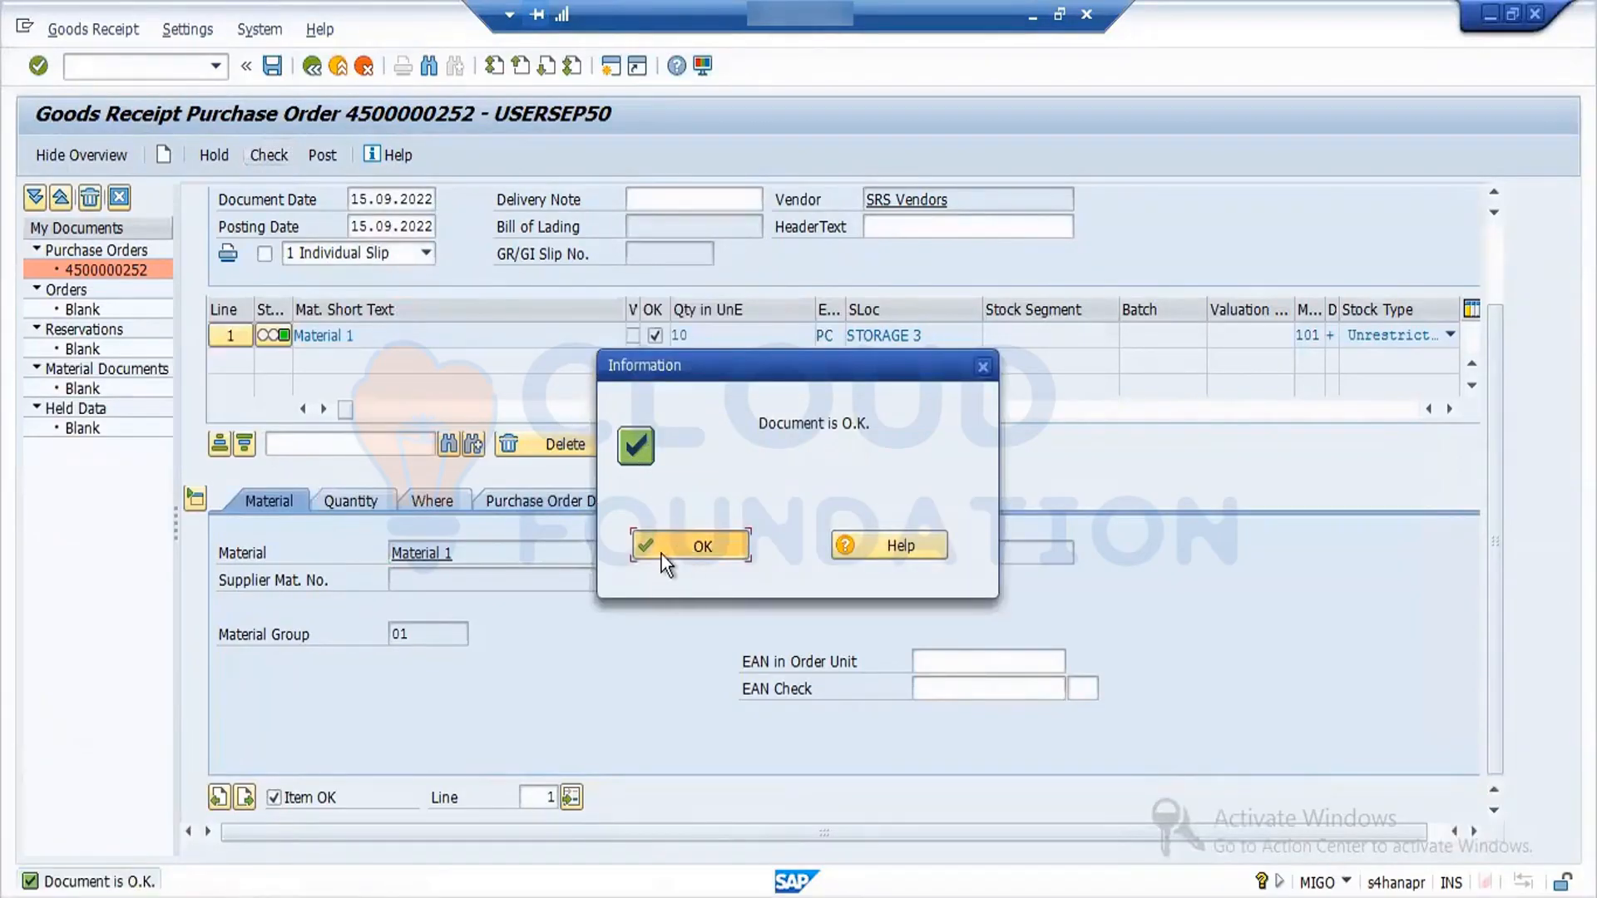
pyautogui.click(324, 157)
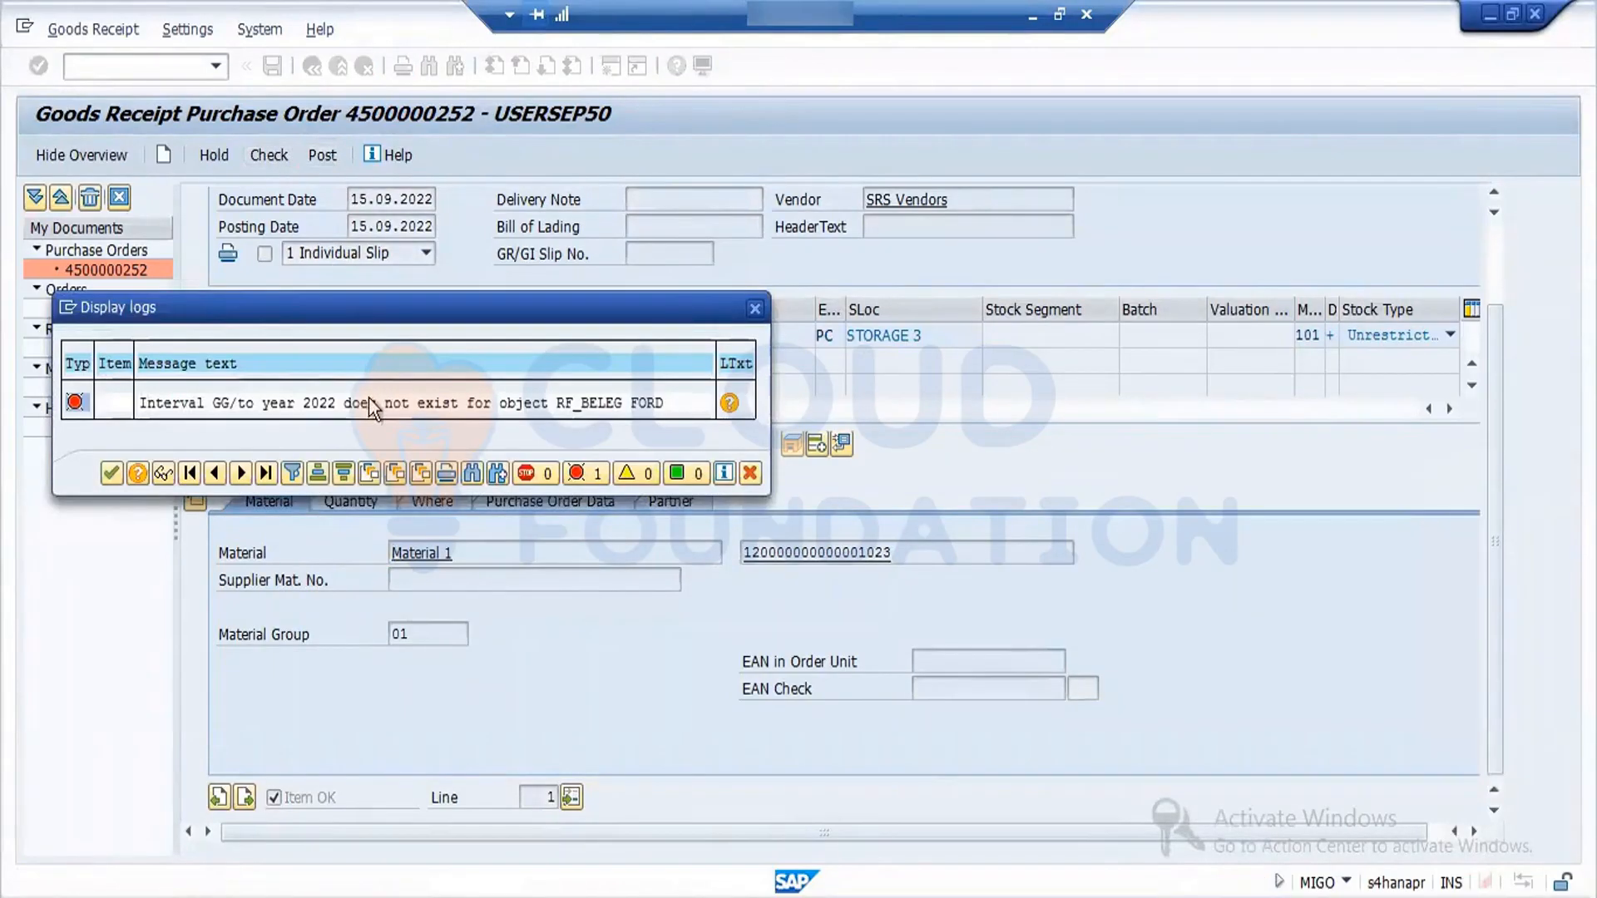
pyautogui.click(112, 476)
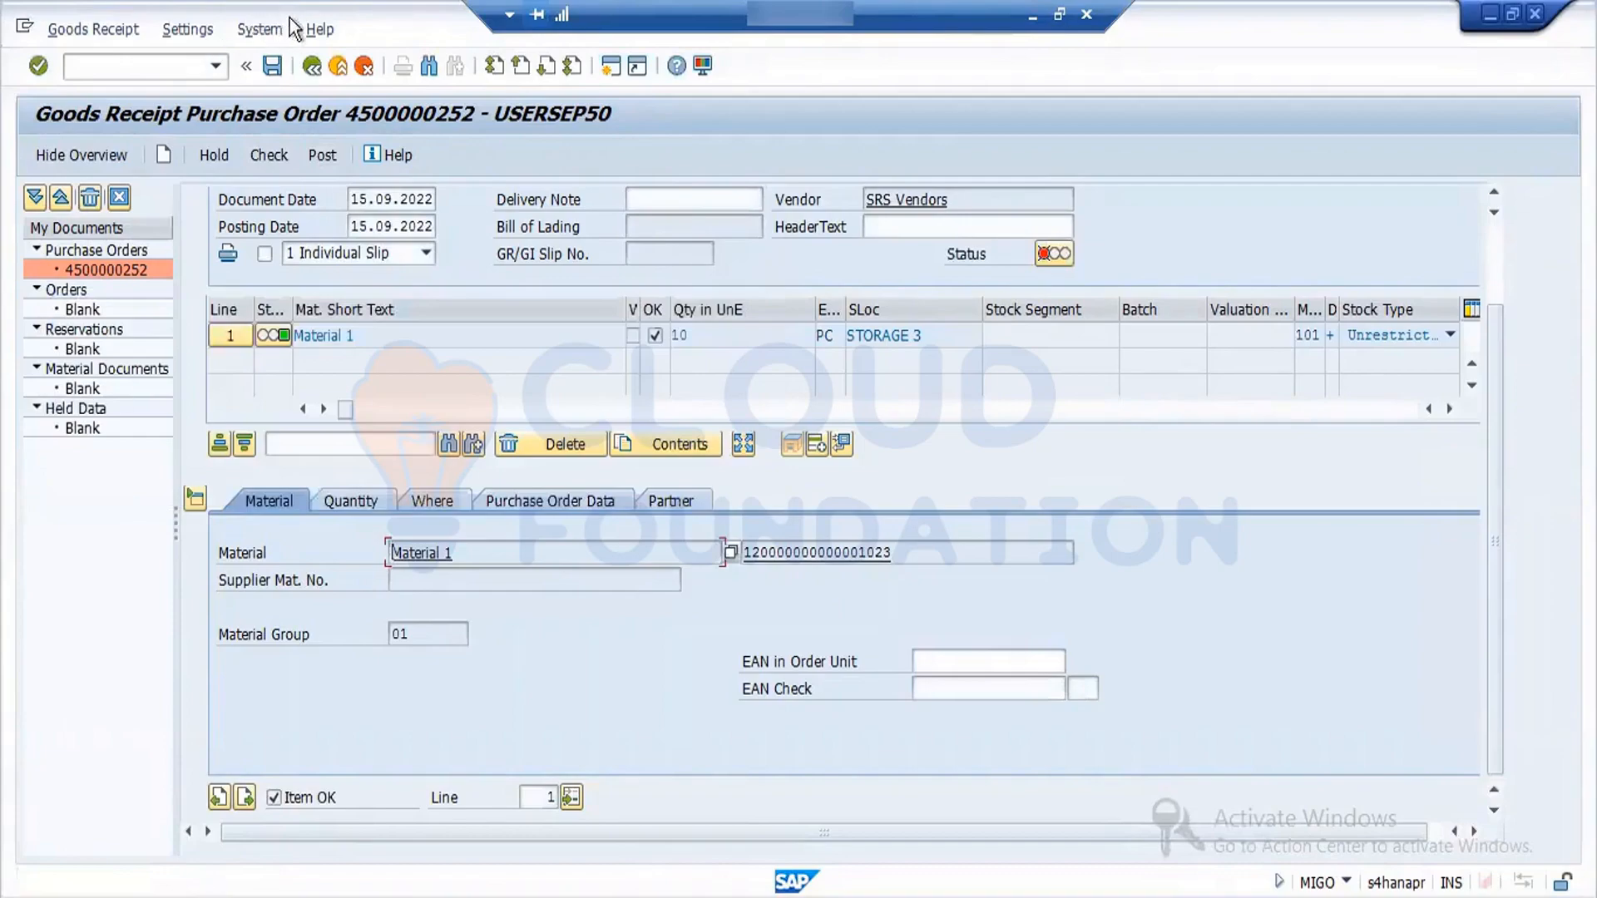
# - Begin exiting the goods receipt, close the Configuration Accounting and SAP Easy Access sessions, and switch to the Display IMG session
pyautogui.click(319, 71)
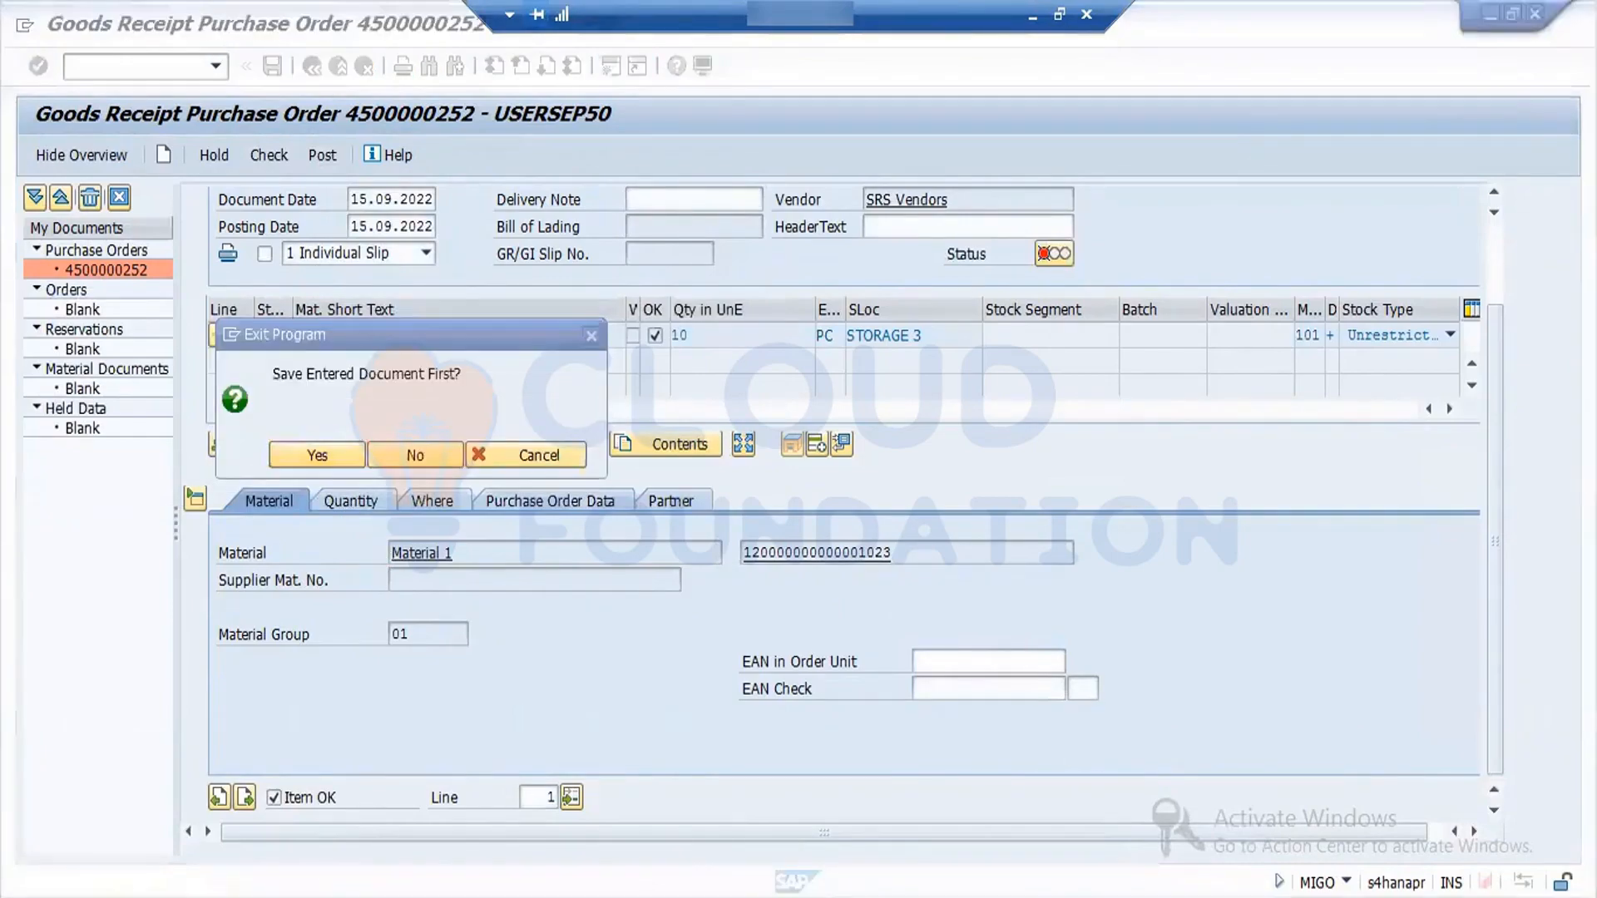
pyautogui.moveTo(479, 894)
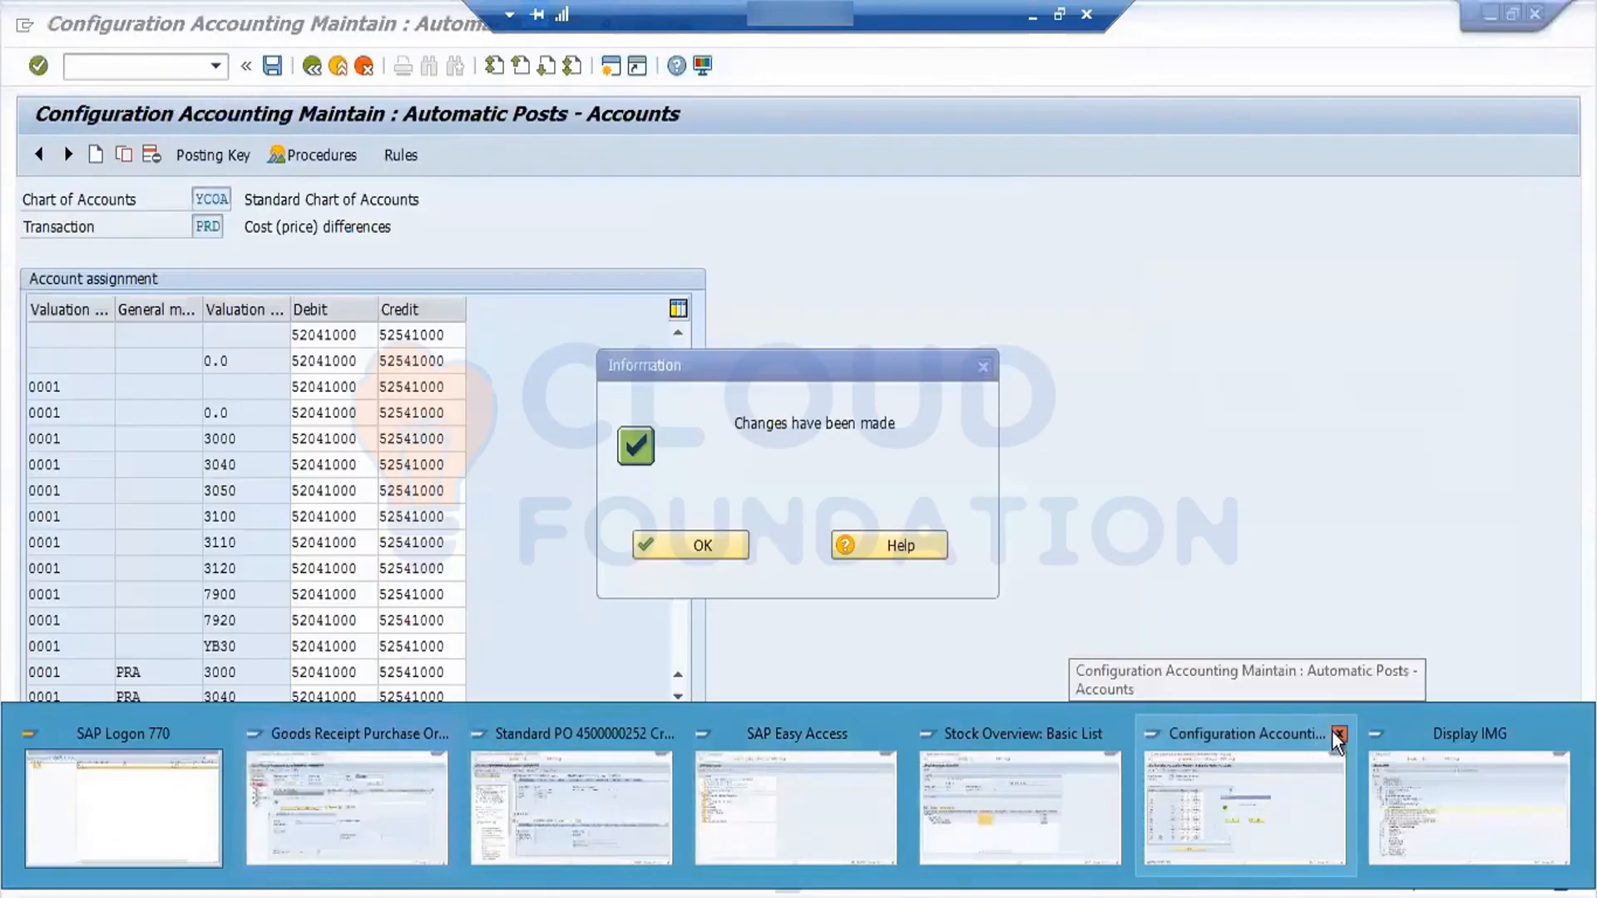
pyautogui.click(1337, 735)
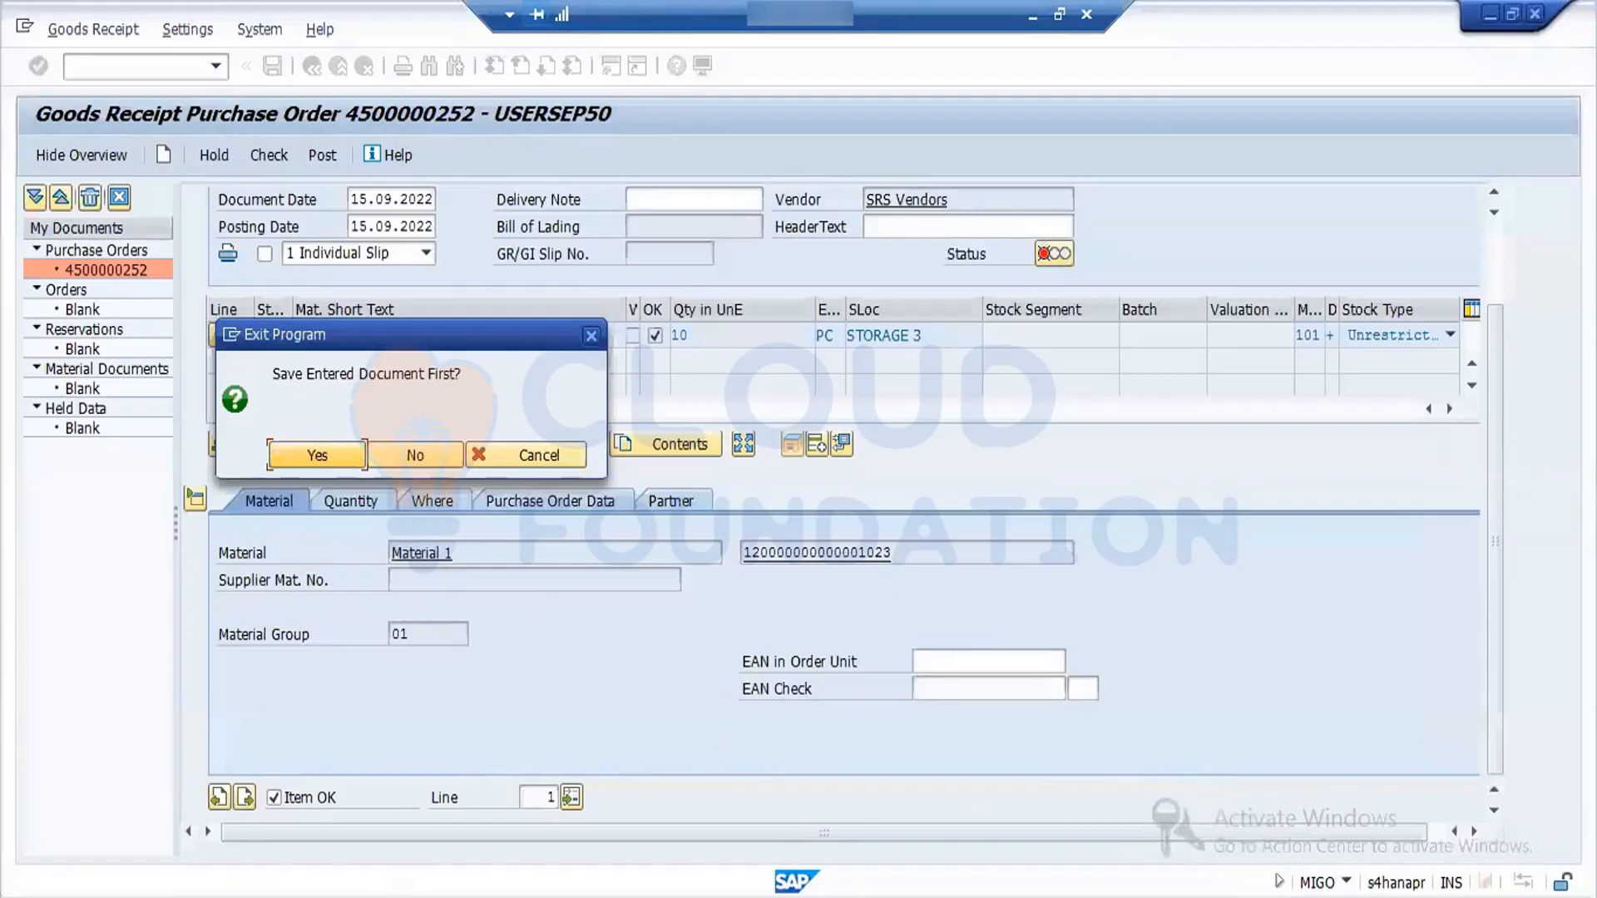
pyautogui.click(761, 896)
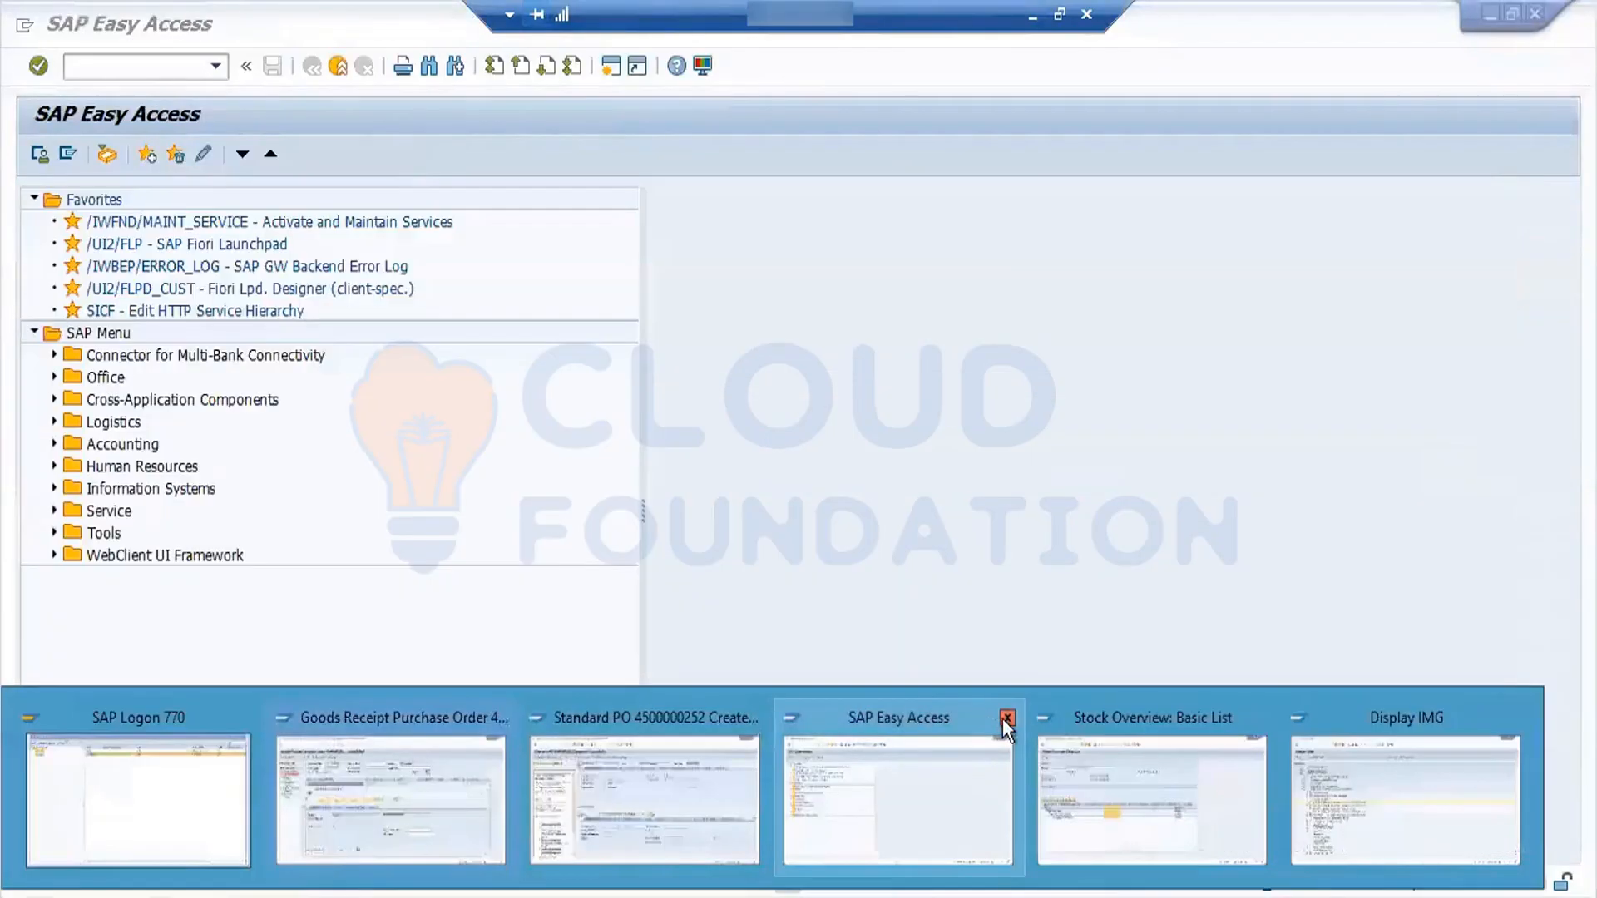
pyautogui.click(1003, 718)
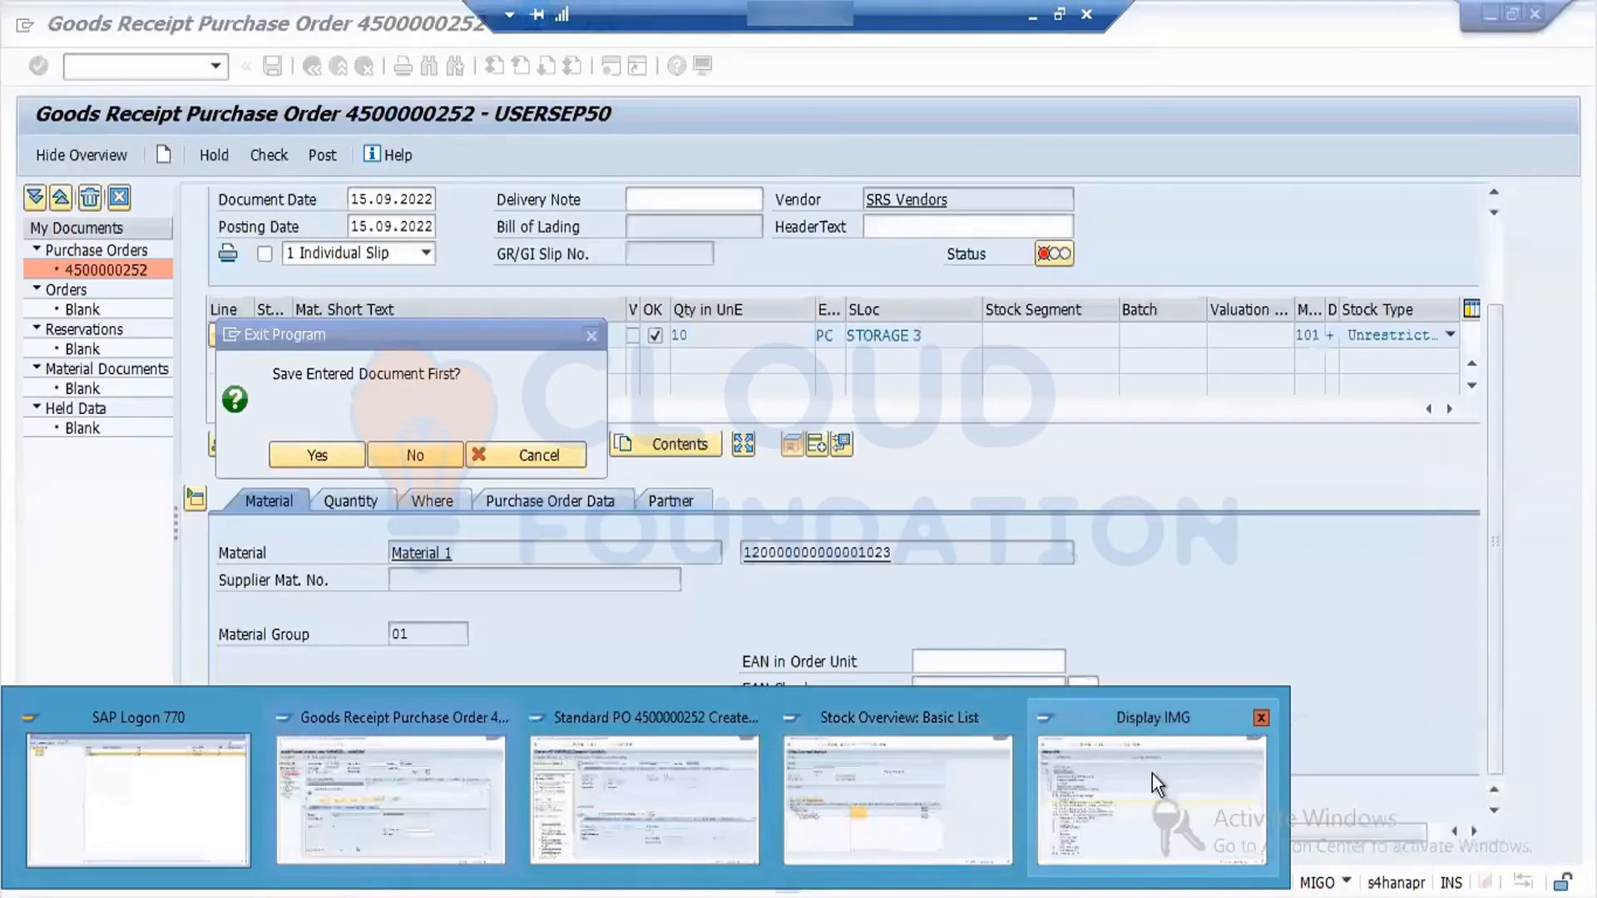
pyautogui.click(1100, 761)
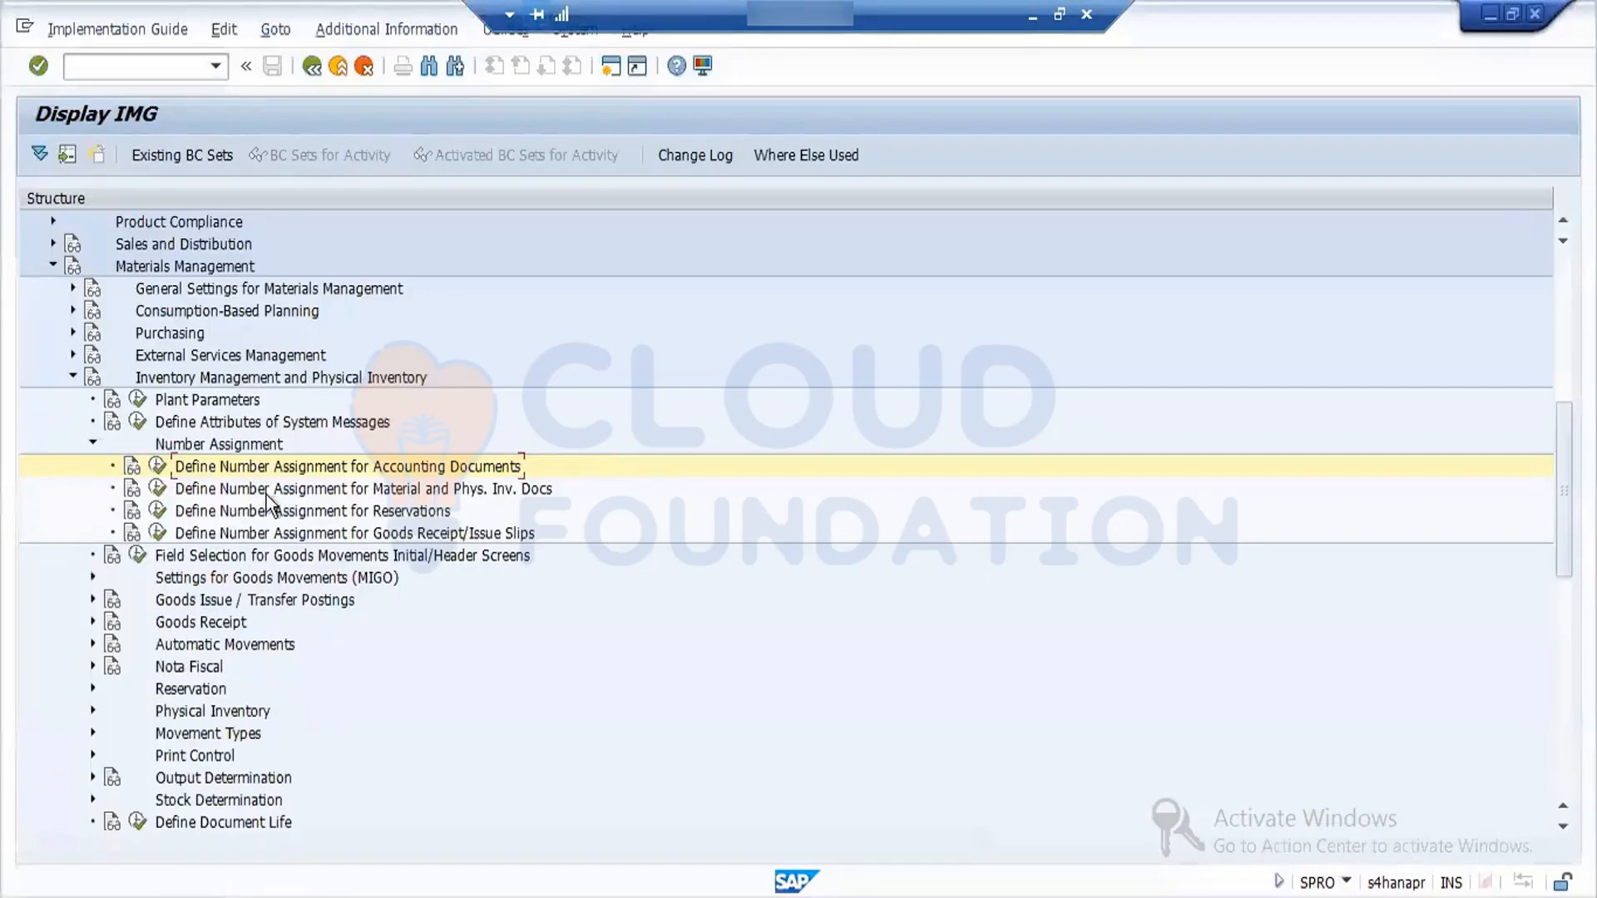
# - Open the financial accounting number ranges under number assignment for accounting documents and enter company code FORD
pyautogui.click(156, 470)
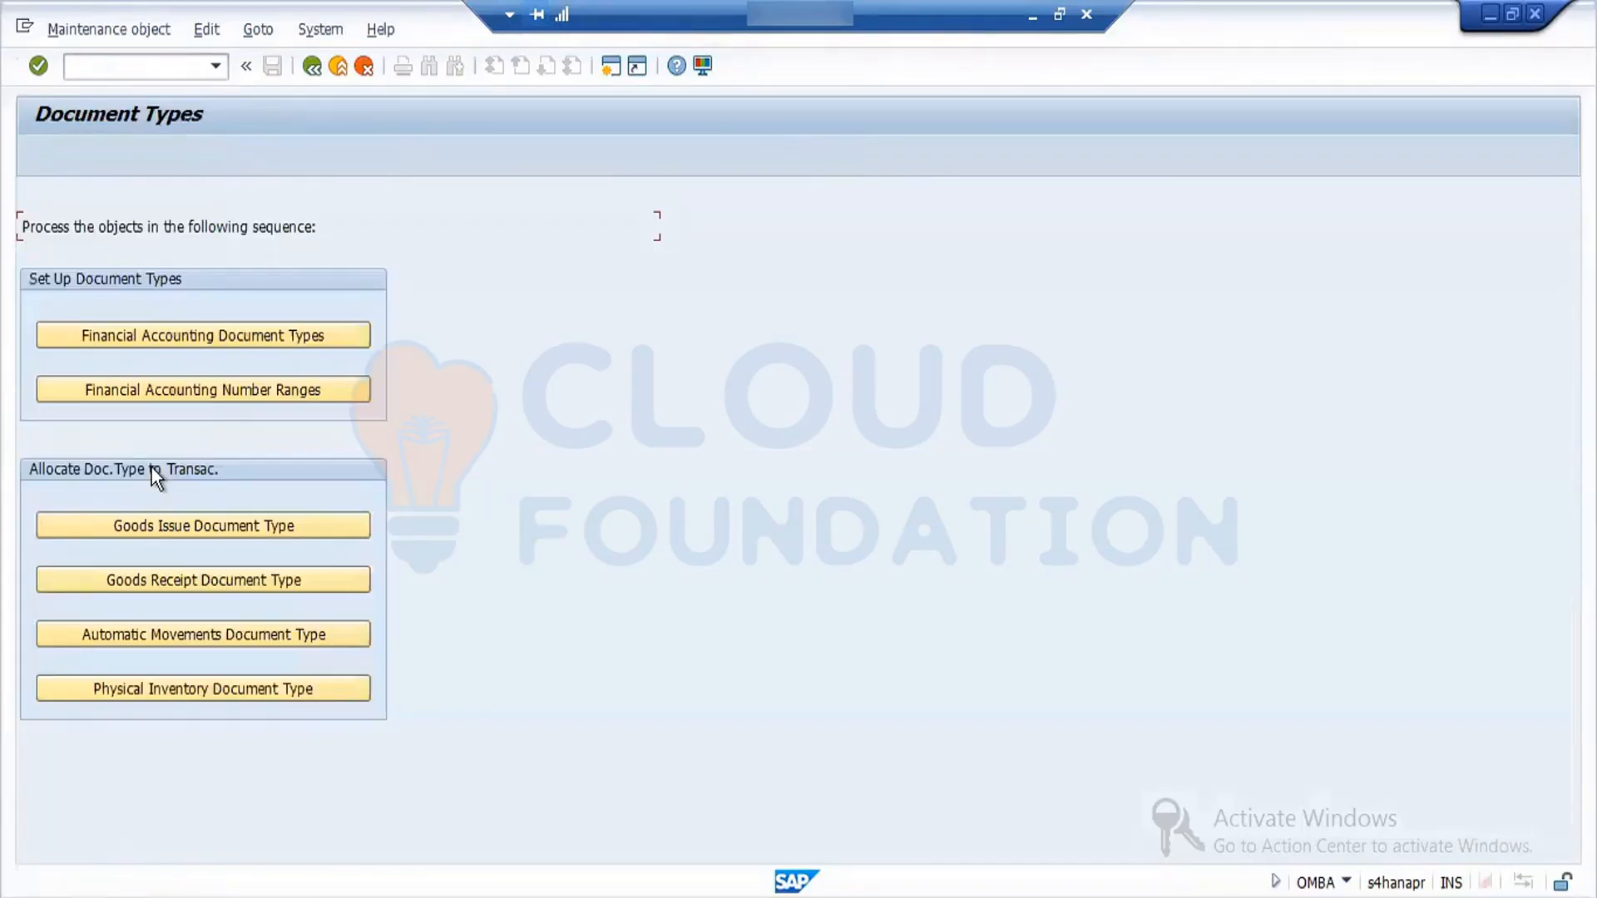
pyautogui.click(229, 396)
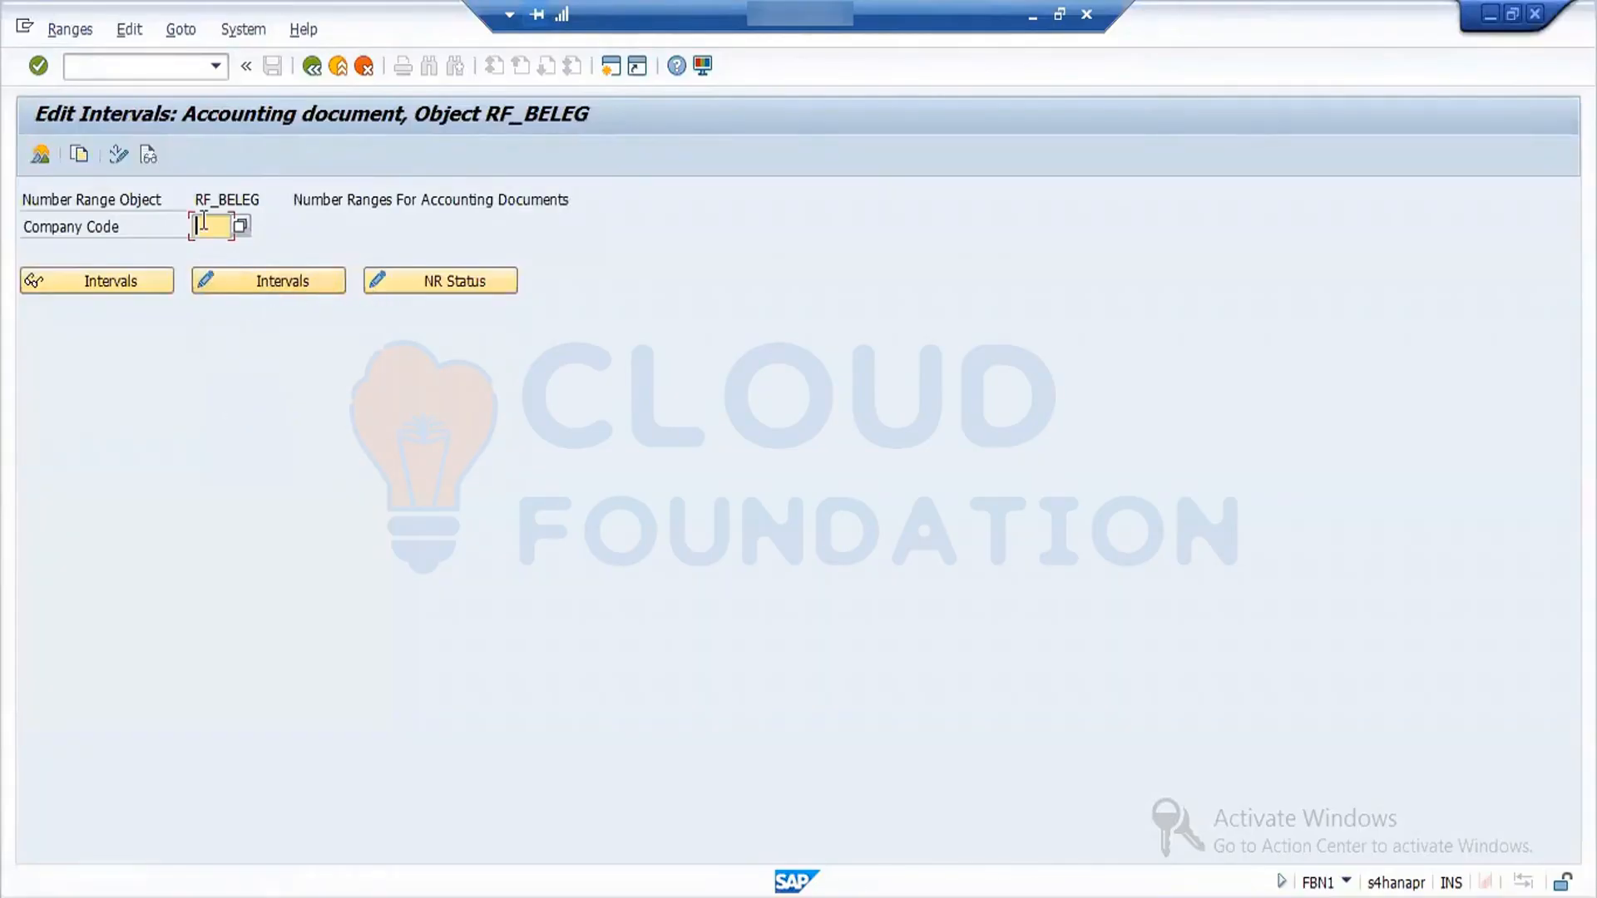
pyautogui.write('ford')
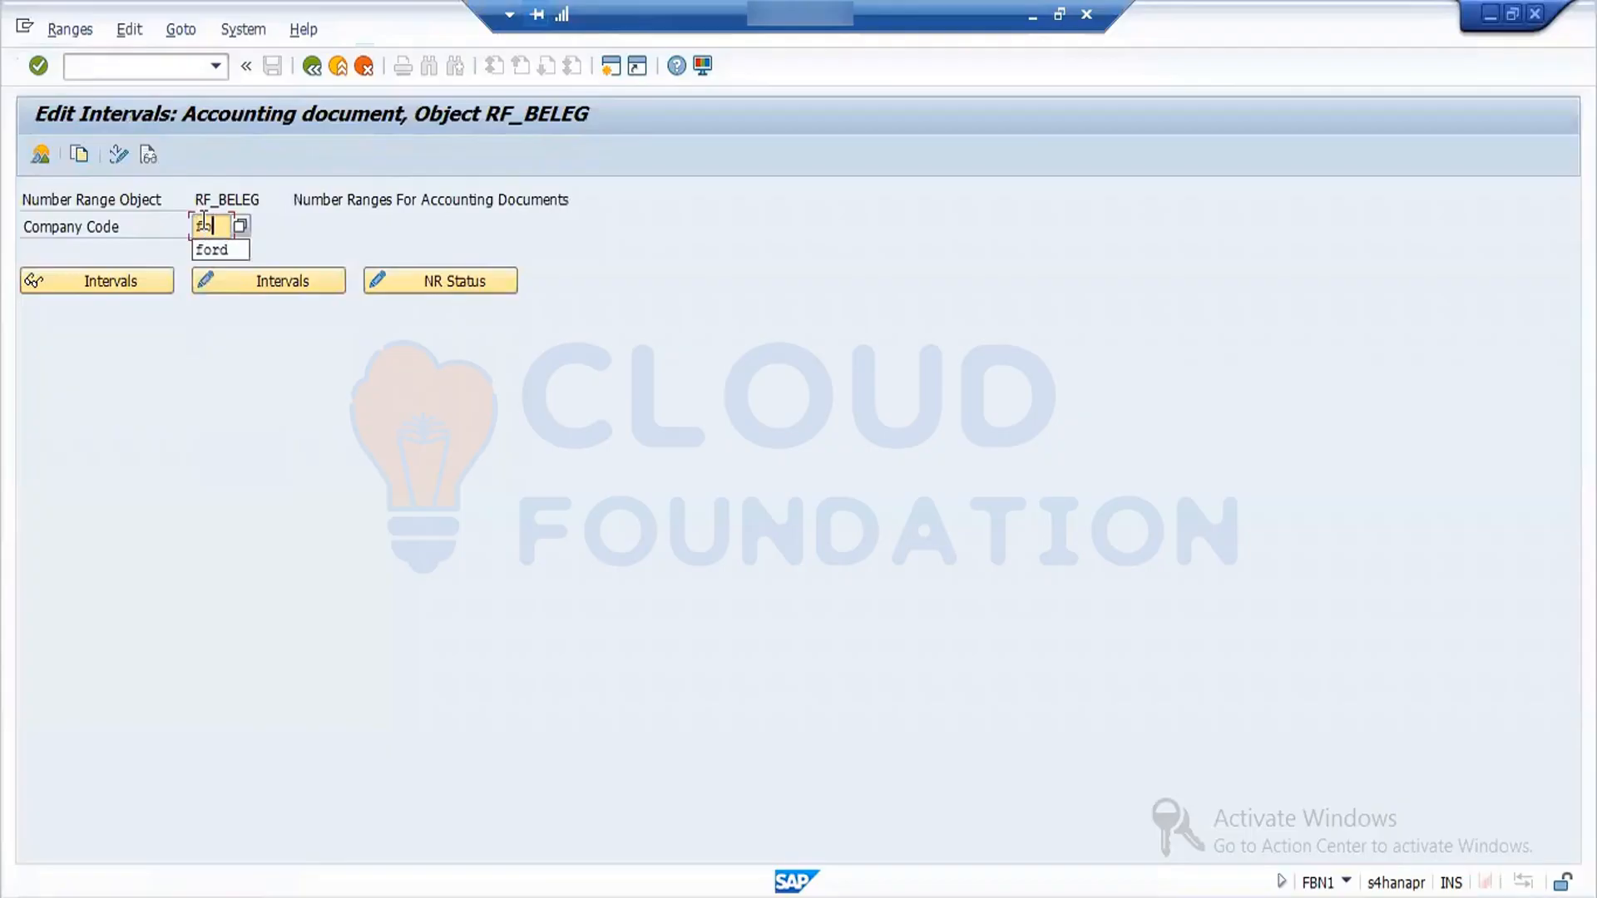
pyautogui.press('Return')
pyautogui.doubleClick(203, 223)
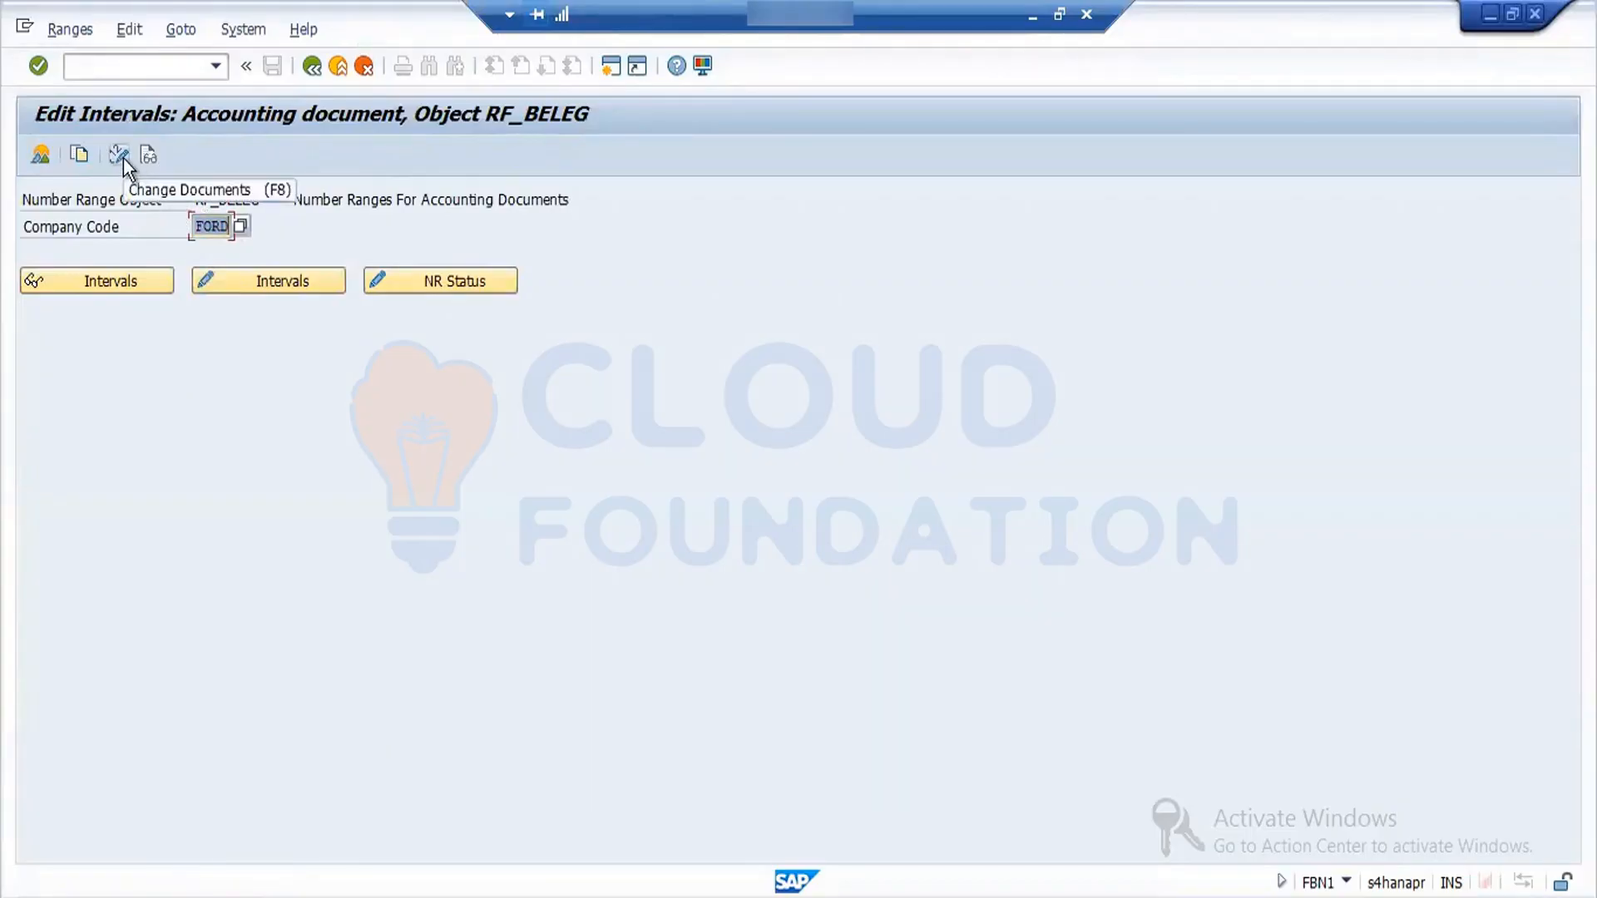
# - Inspect the accounting document number range overview and FORD's editable intervals, trying the free intervals search without an interval number or year
pyautogui.click(39, 155)
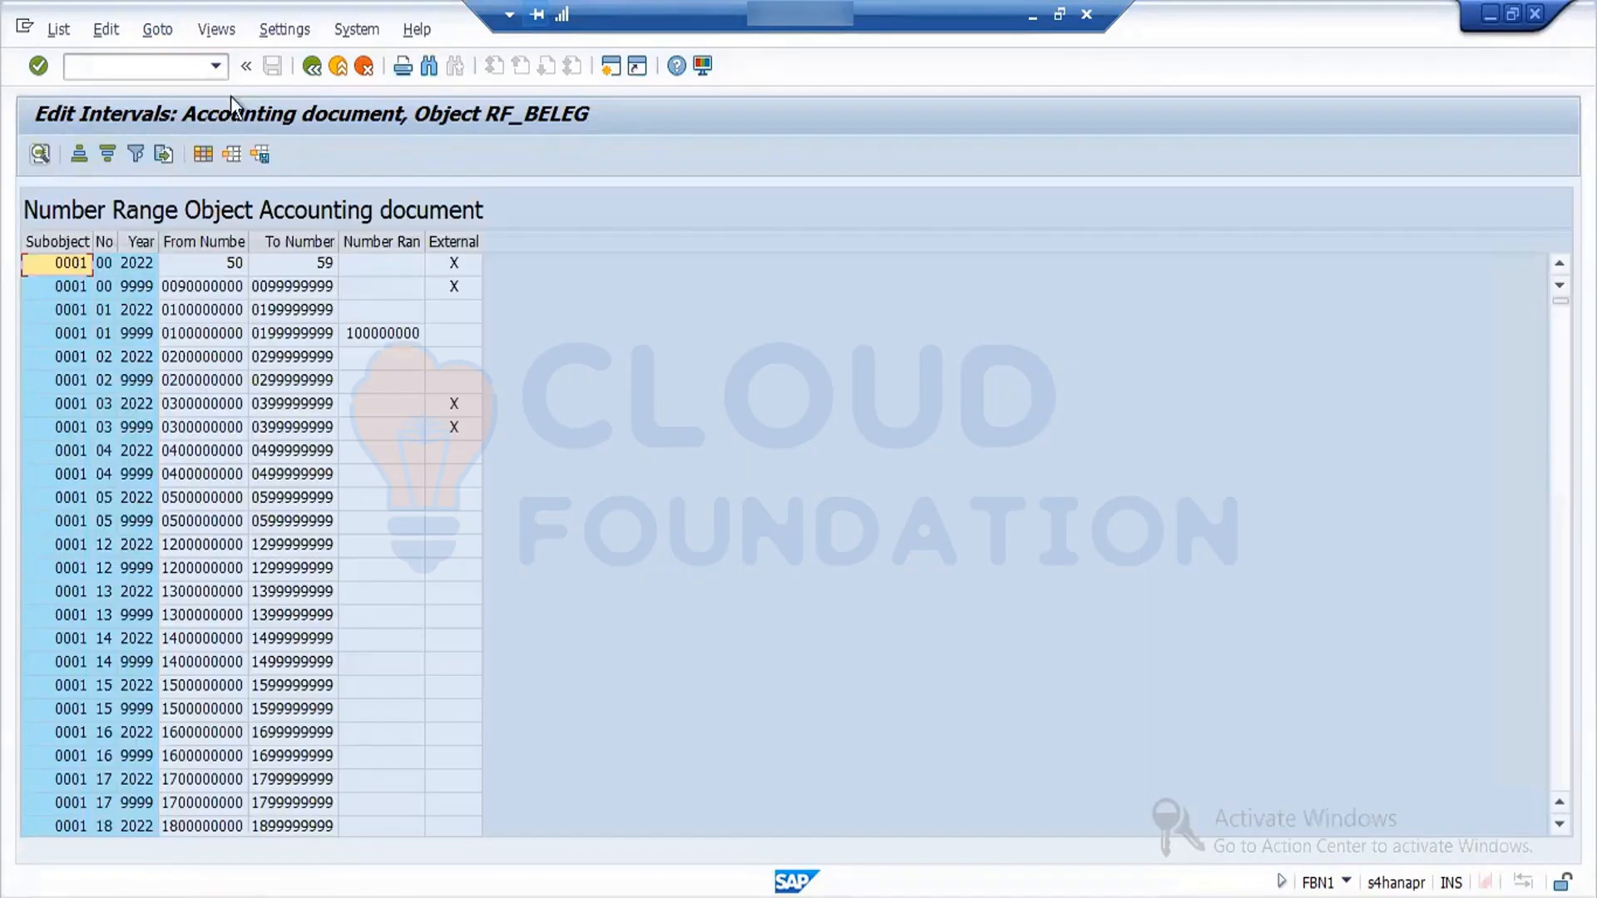
pyautogui.click(315, 66)
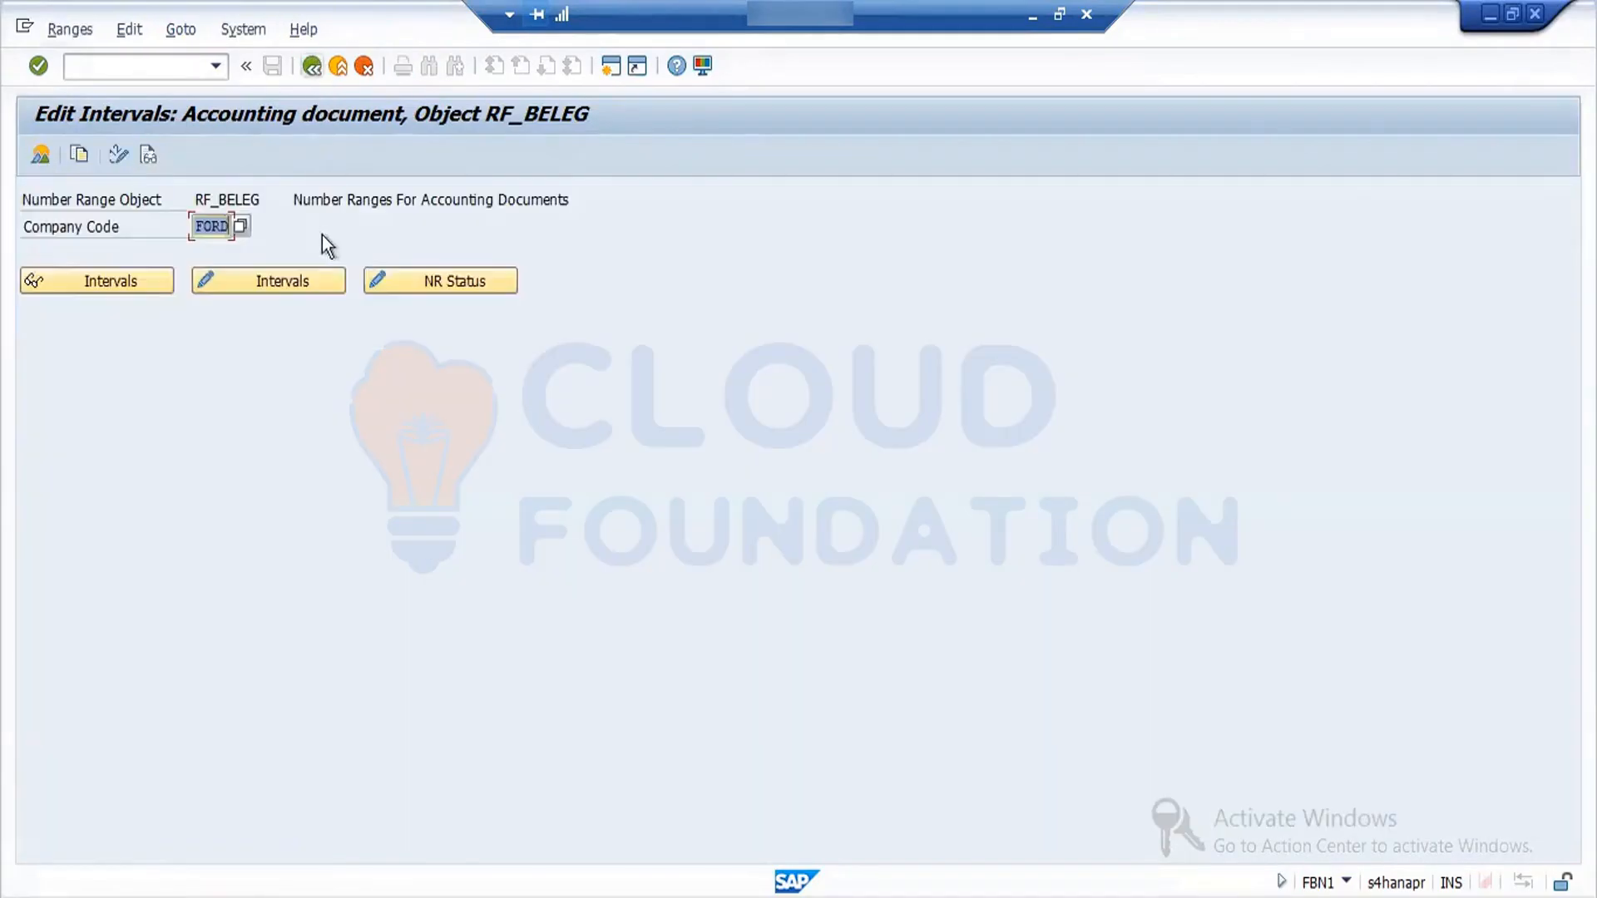
pyautogui.click(271, 285)
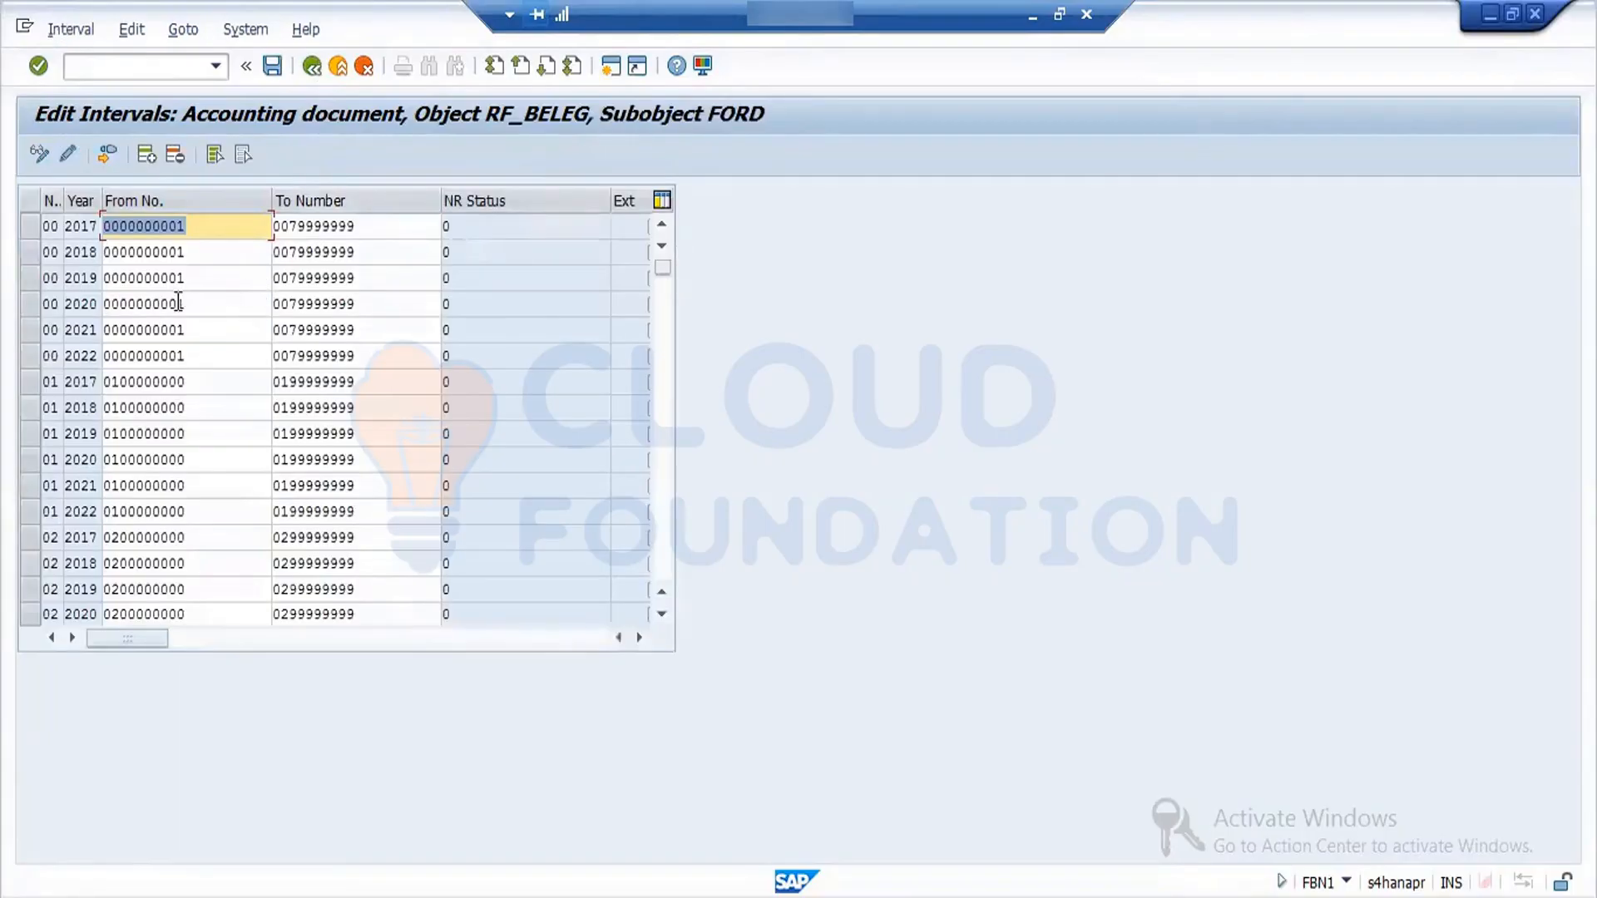
pyautogui.click(108, 155)
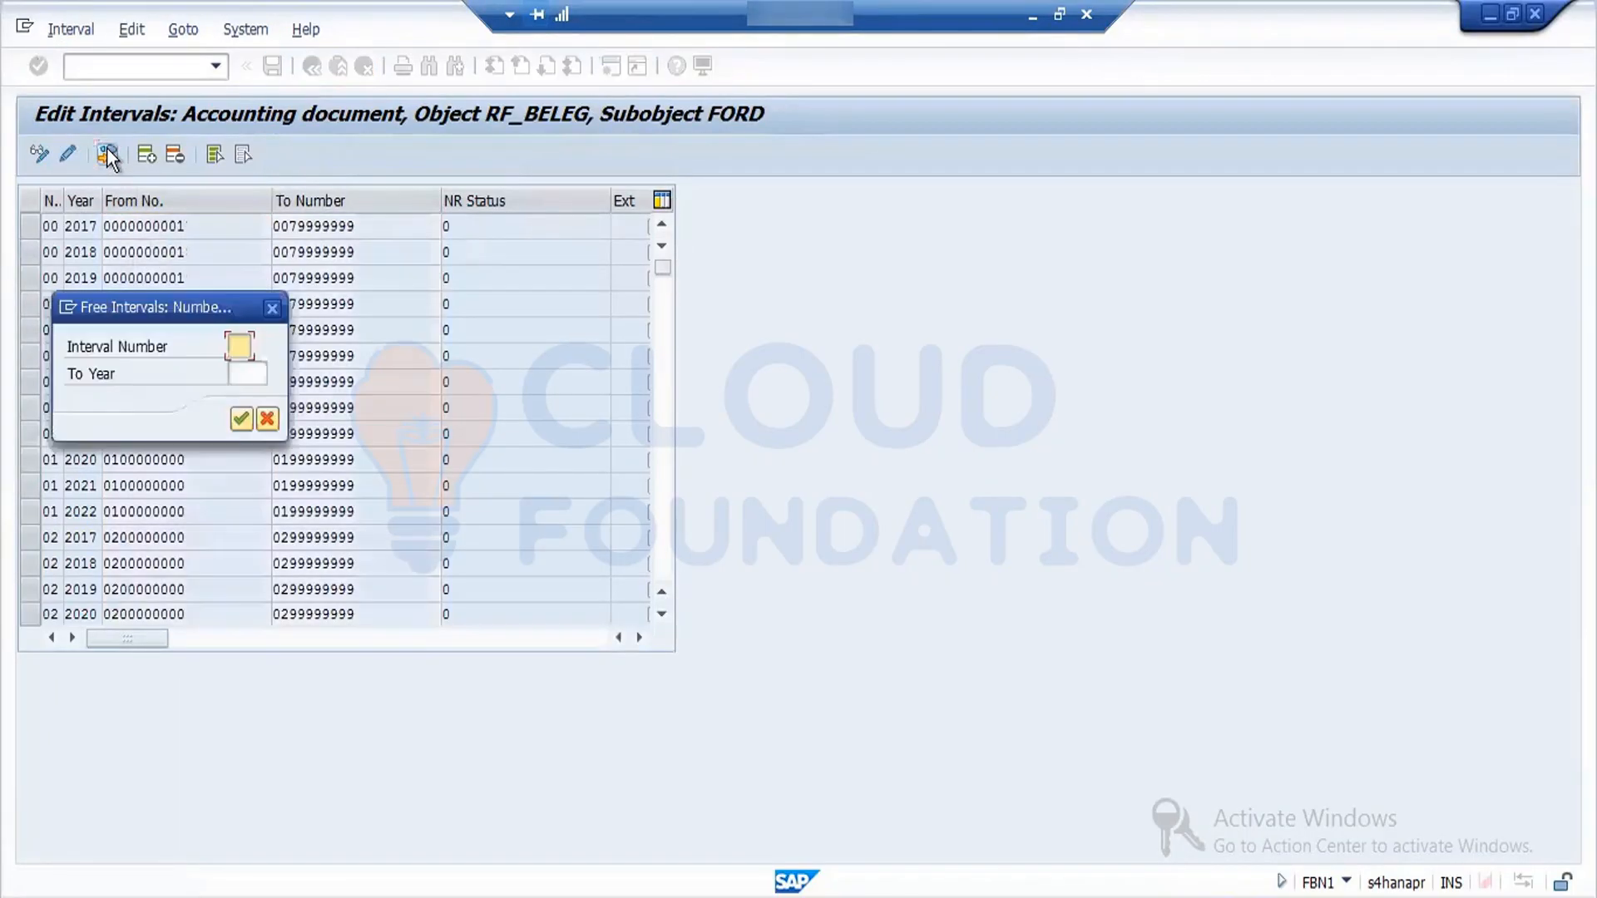
pyautogui.click(245, 419)
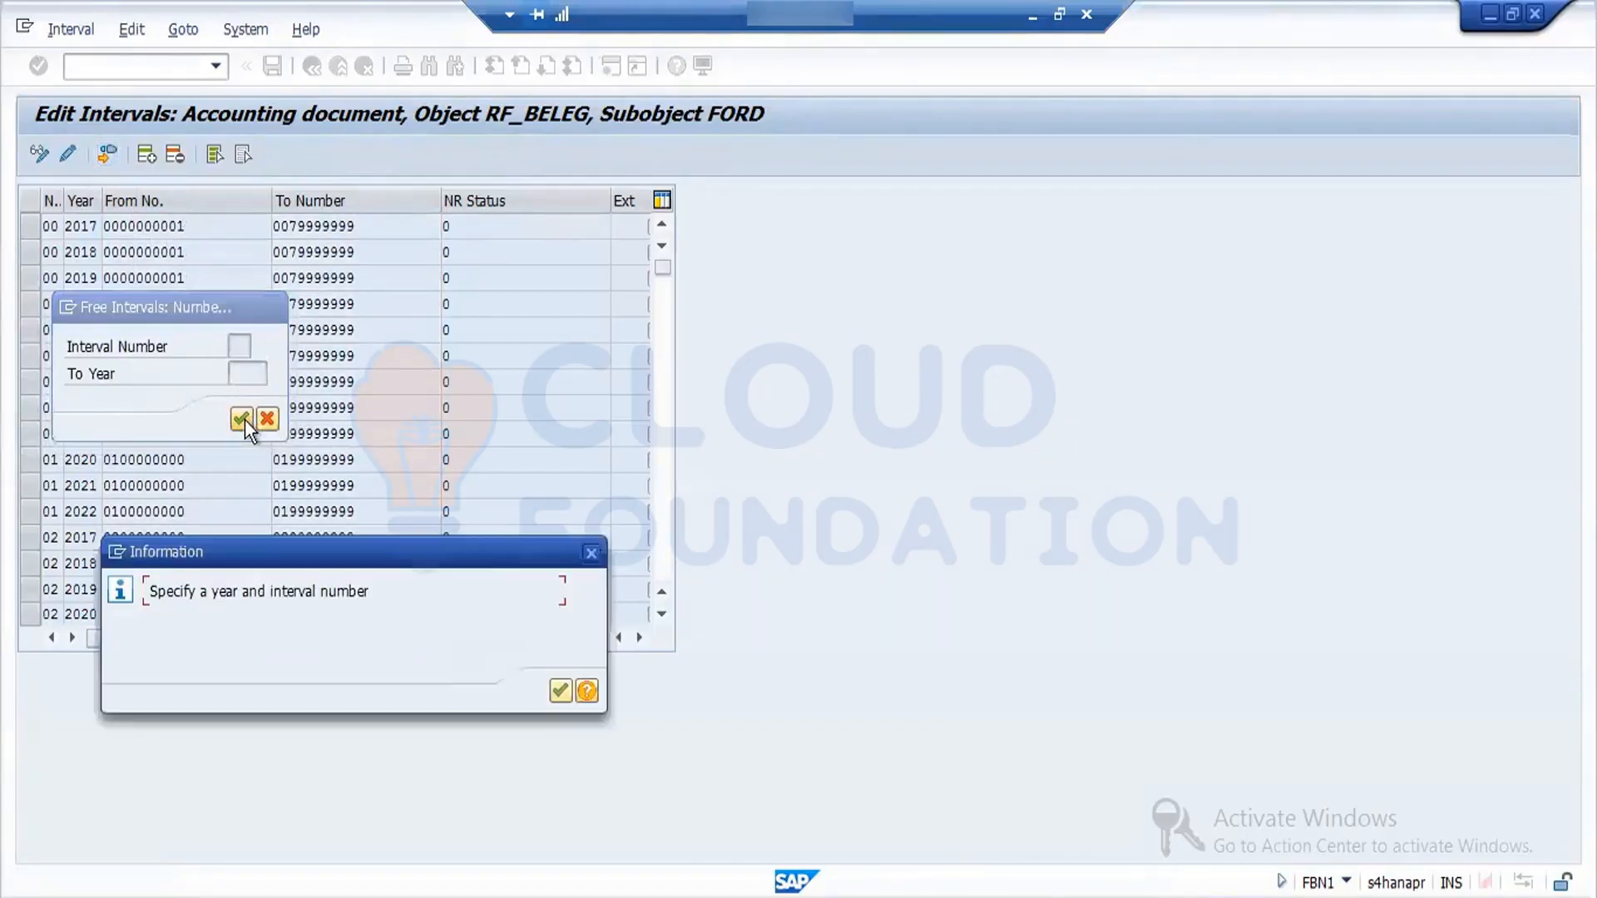
pyautogui.click(561, 691)
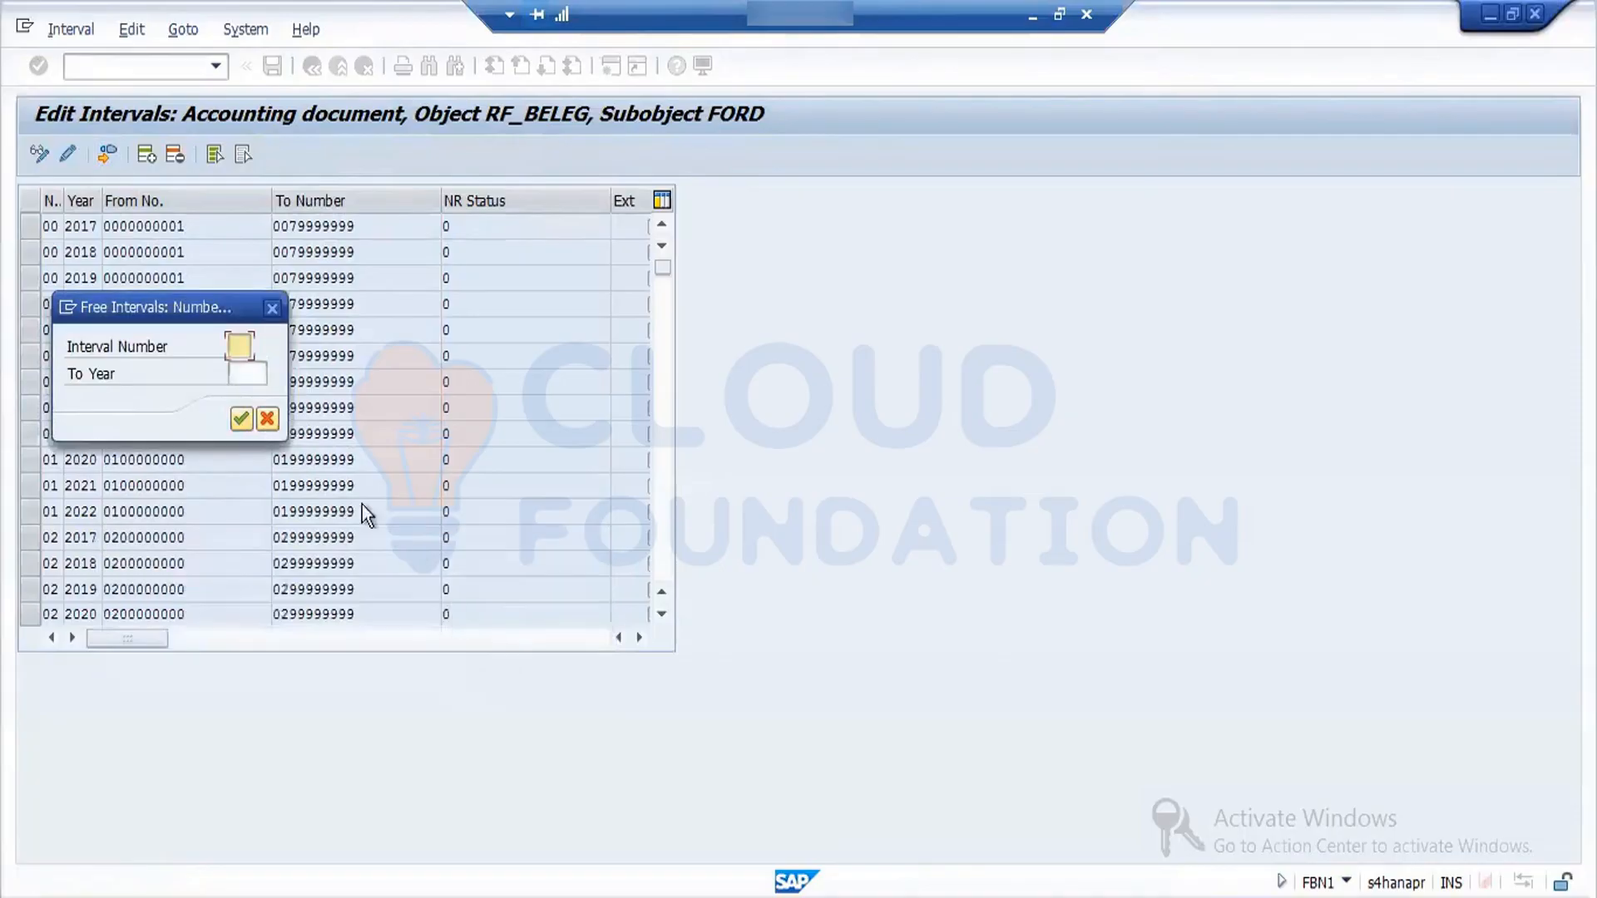
pyautogui.click(268, 420)
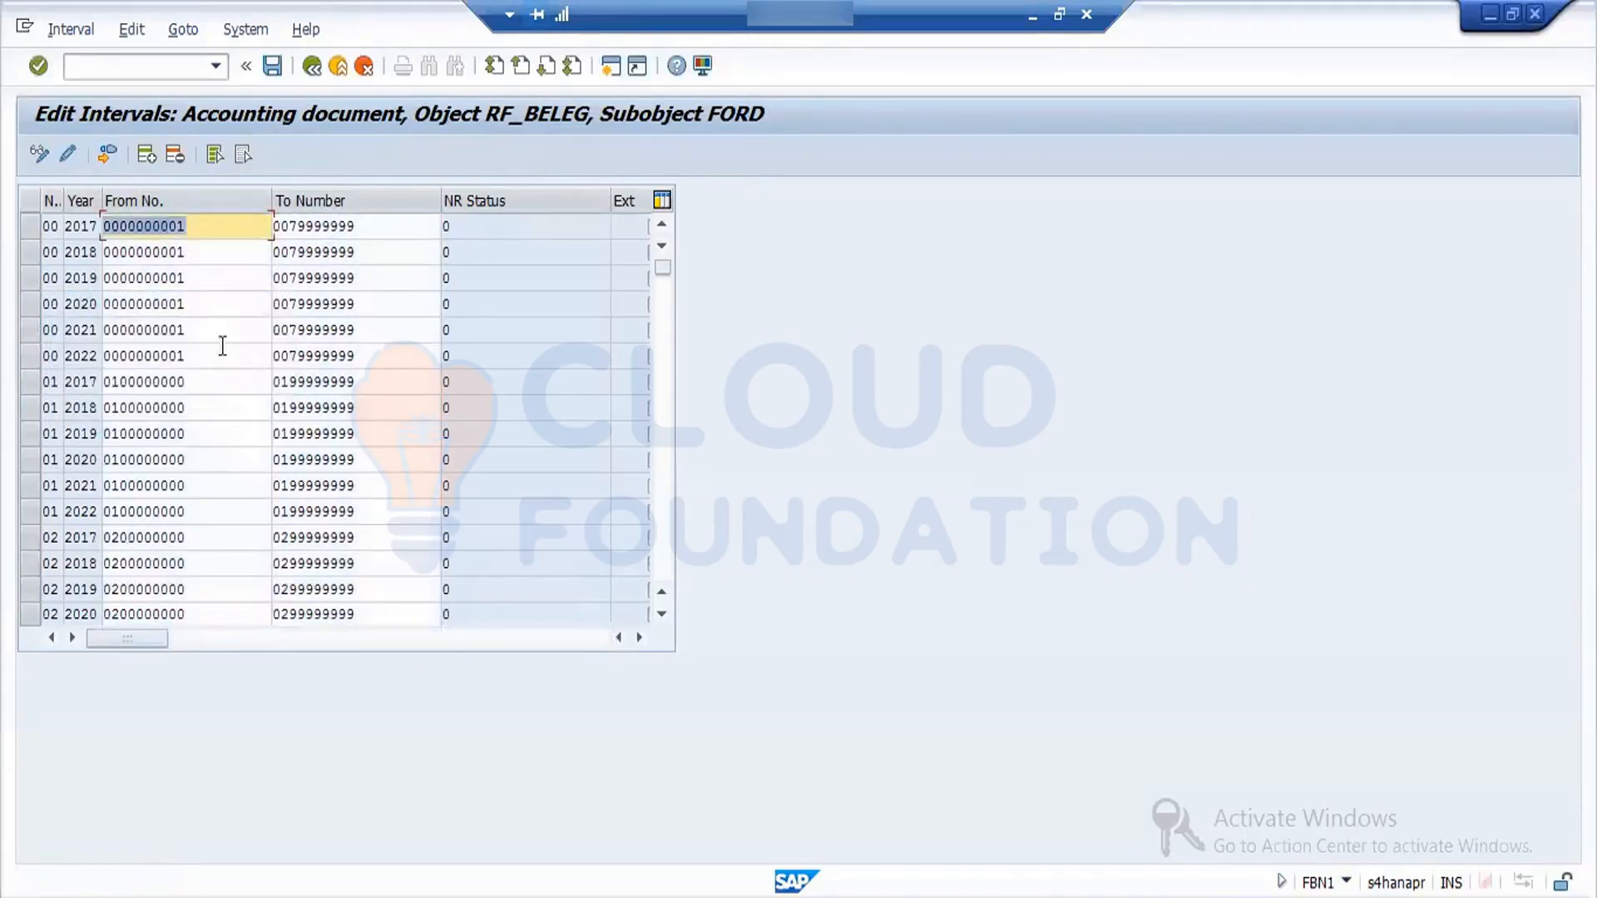
pyautogui.click(312, 67)
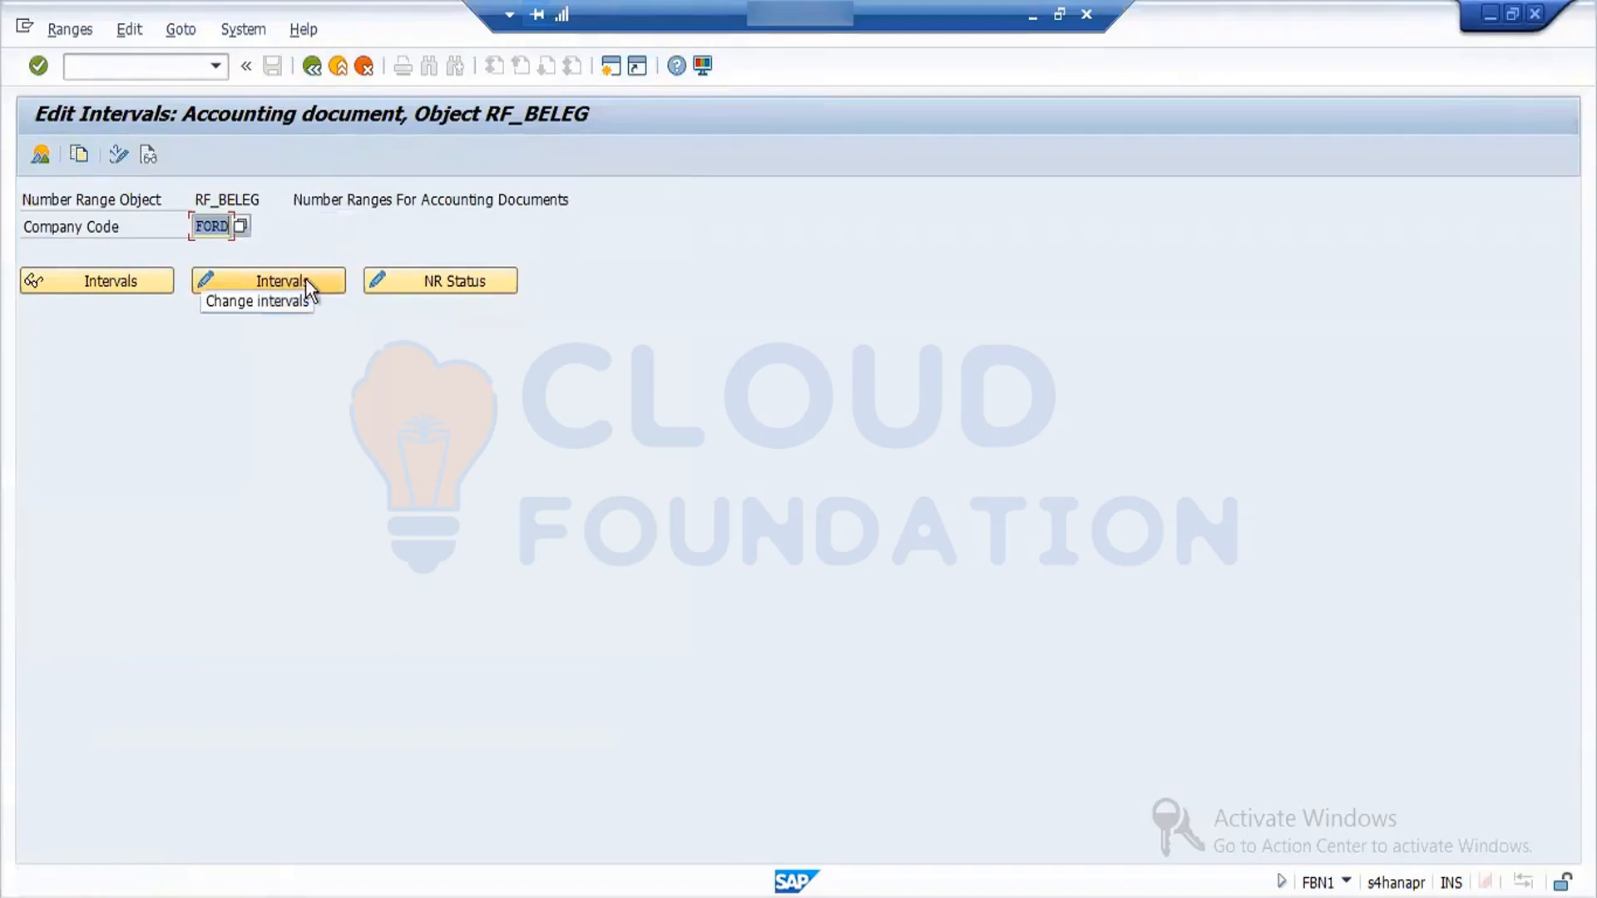
# - Display the FORD intervals and search for free intervals with interval number 01 and to year 2022
pyautogui.click(135, 279)
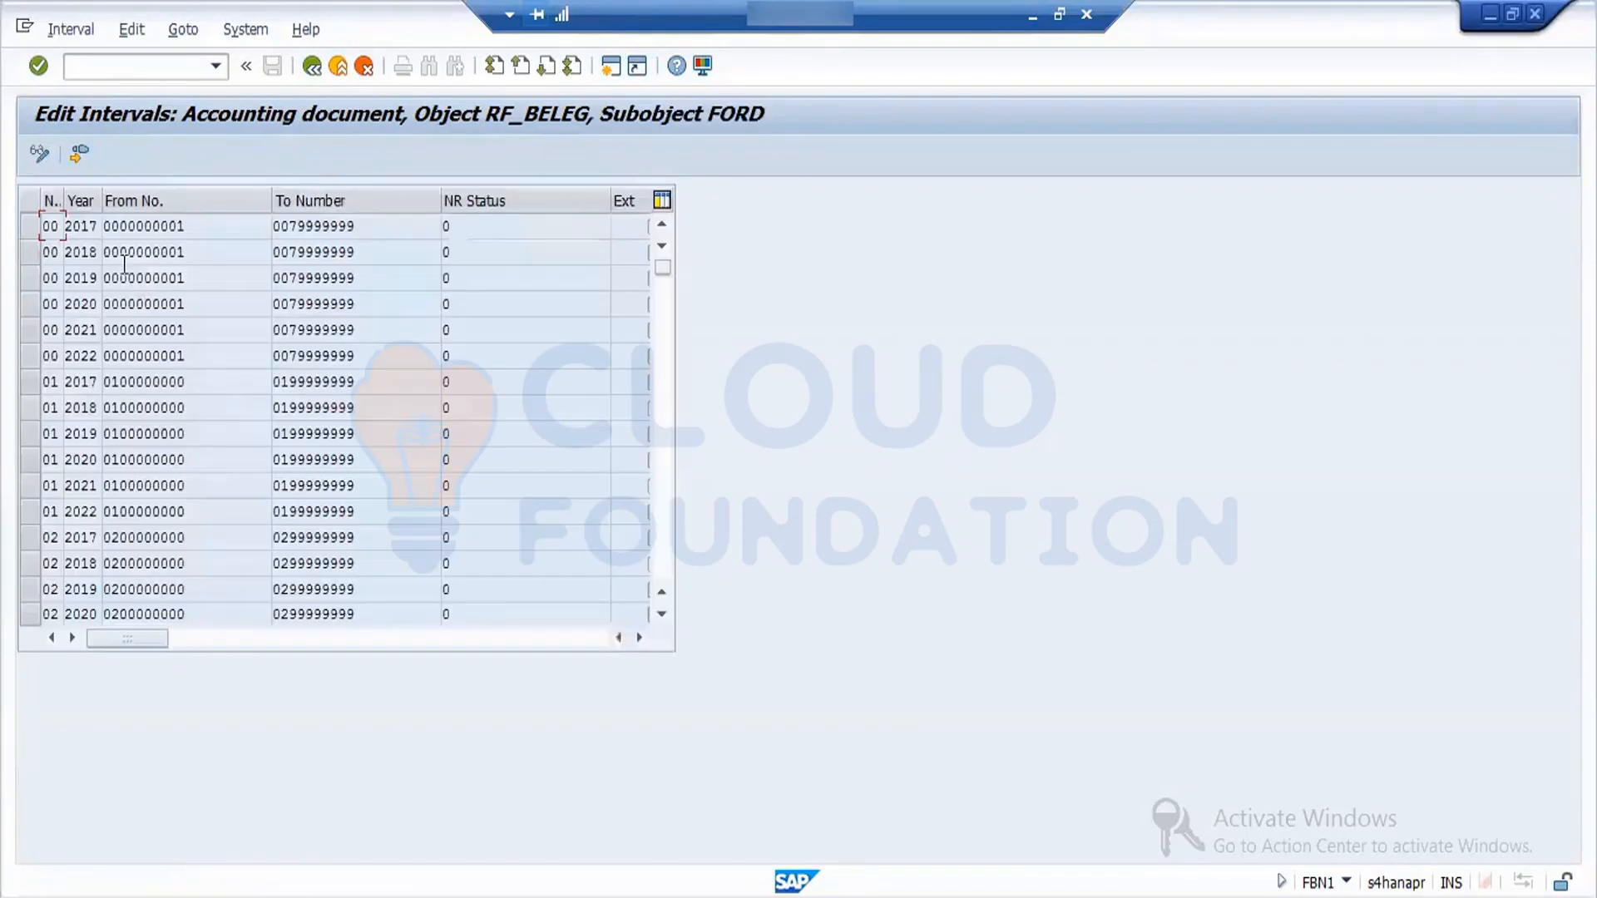
pyautogui.click(77, 153)
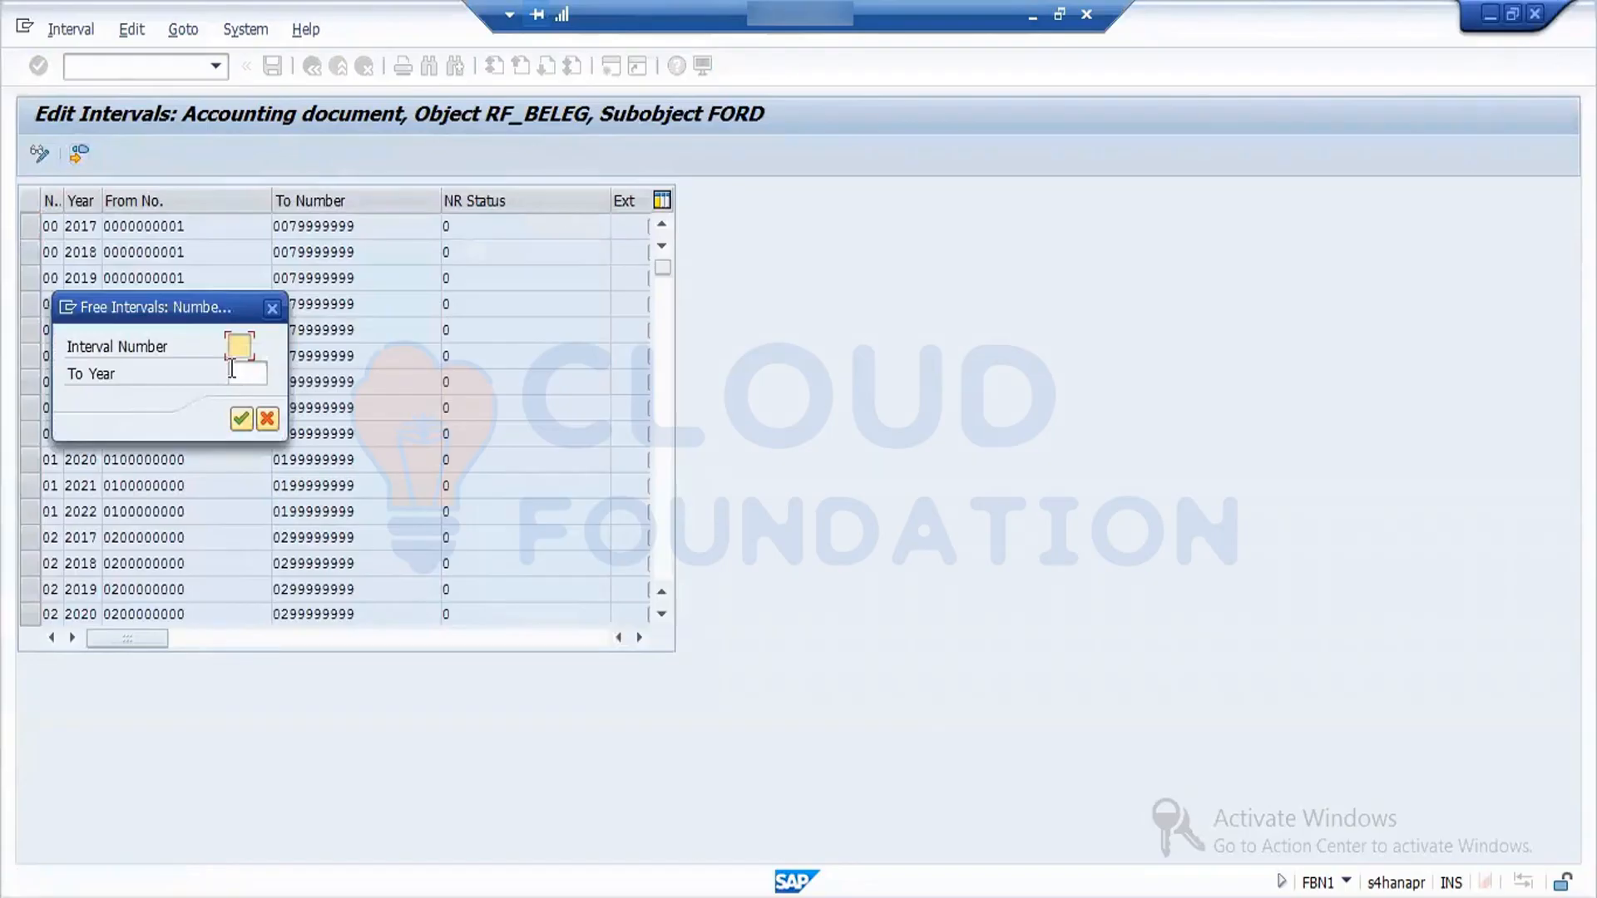
pyautogui.write('01')
pyautogui.press('Return')
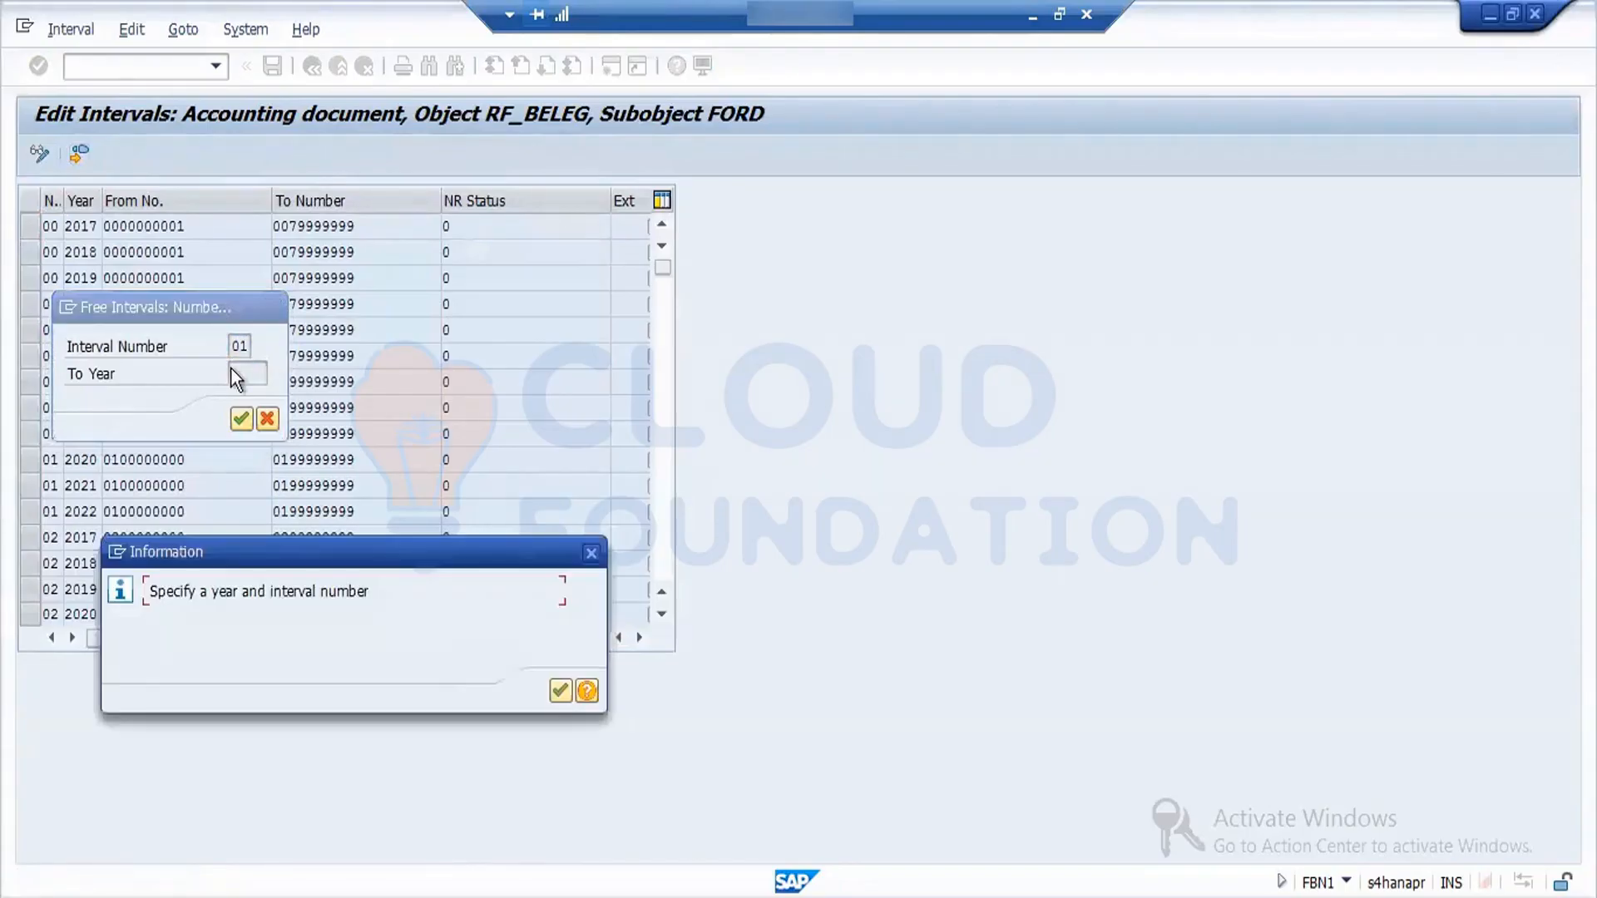
pyautogui.click(558, 690)
pyautogui.click(241, 420)
pyautogui.click(559, 690)
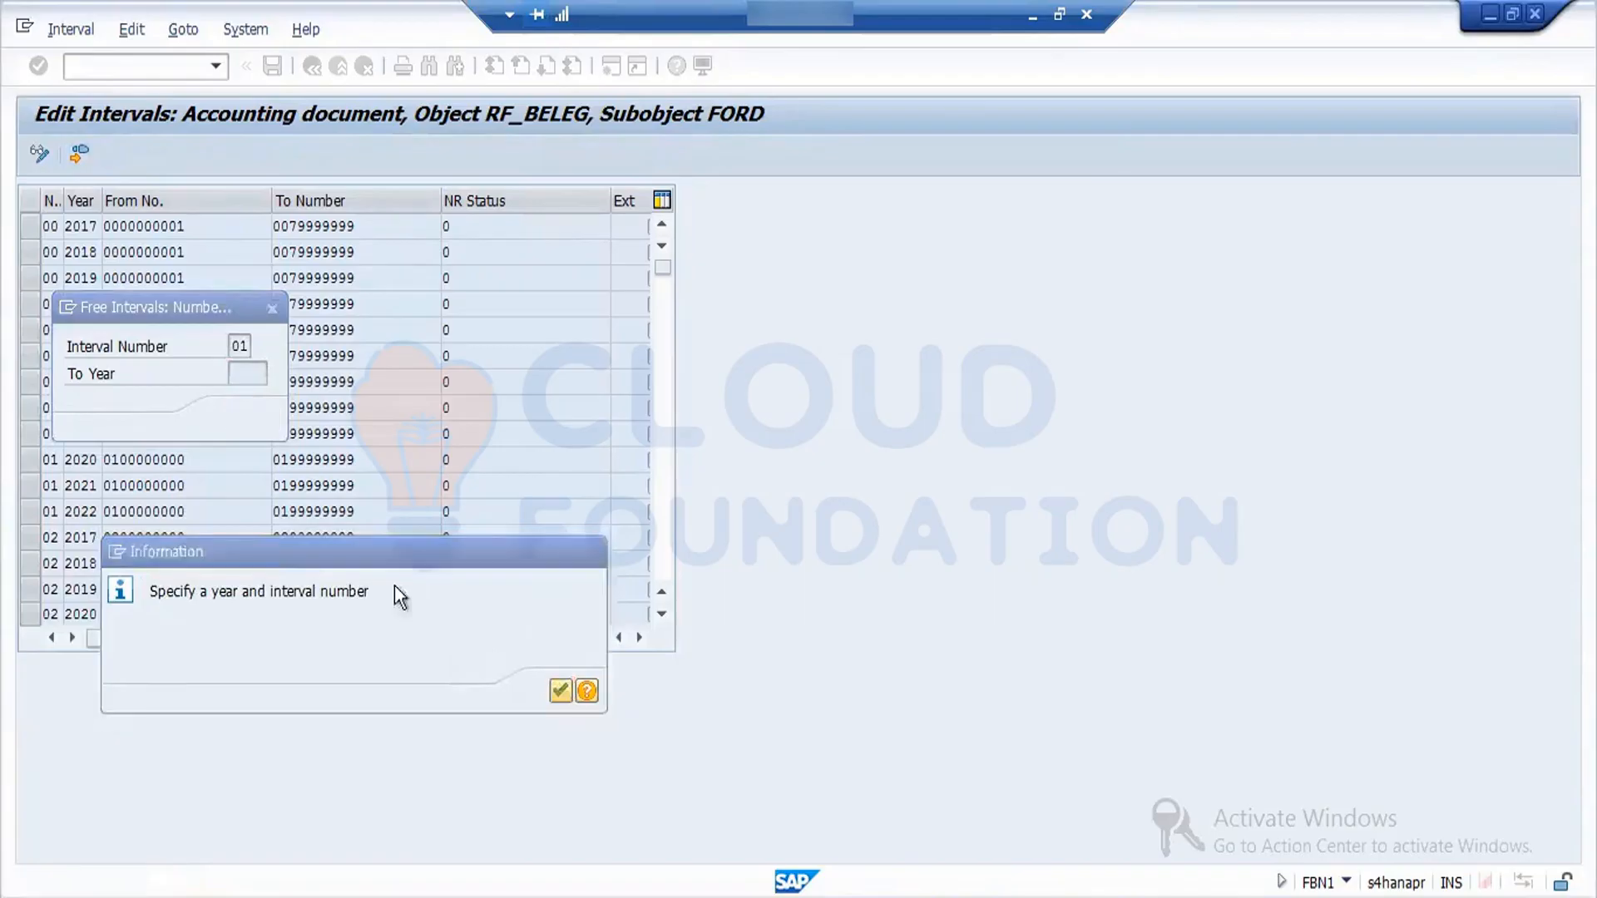
pyautogui.click(241, 377)
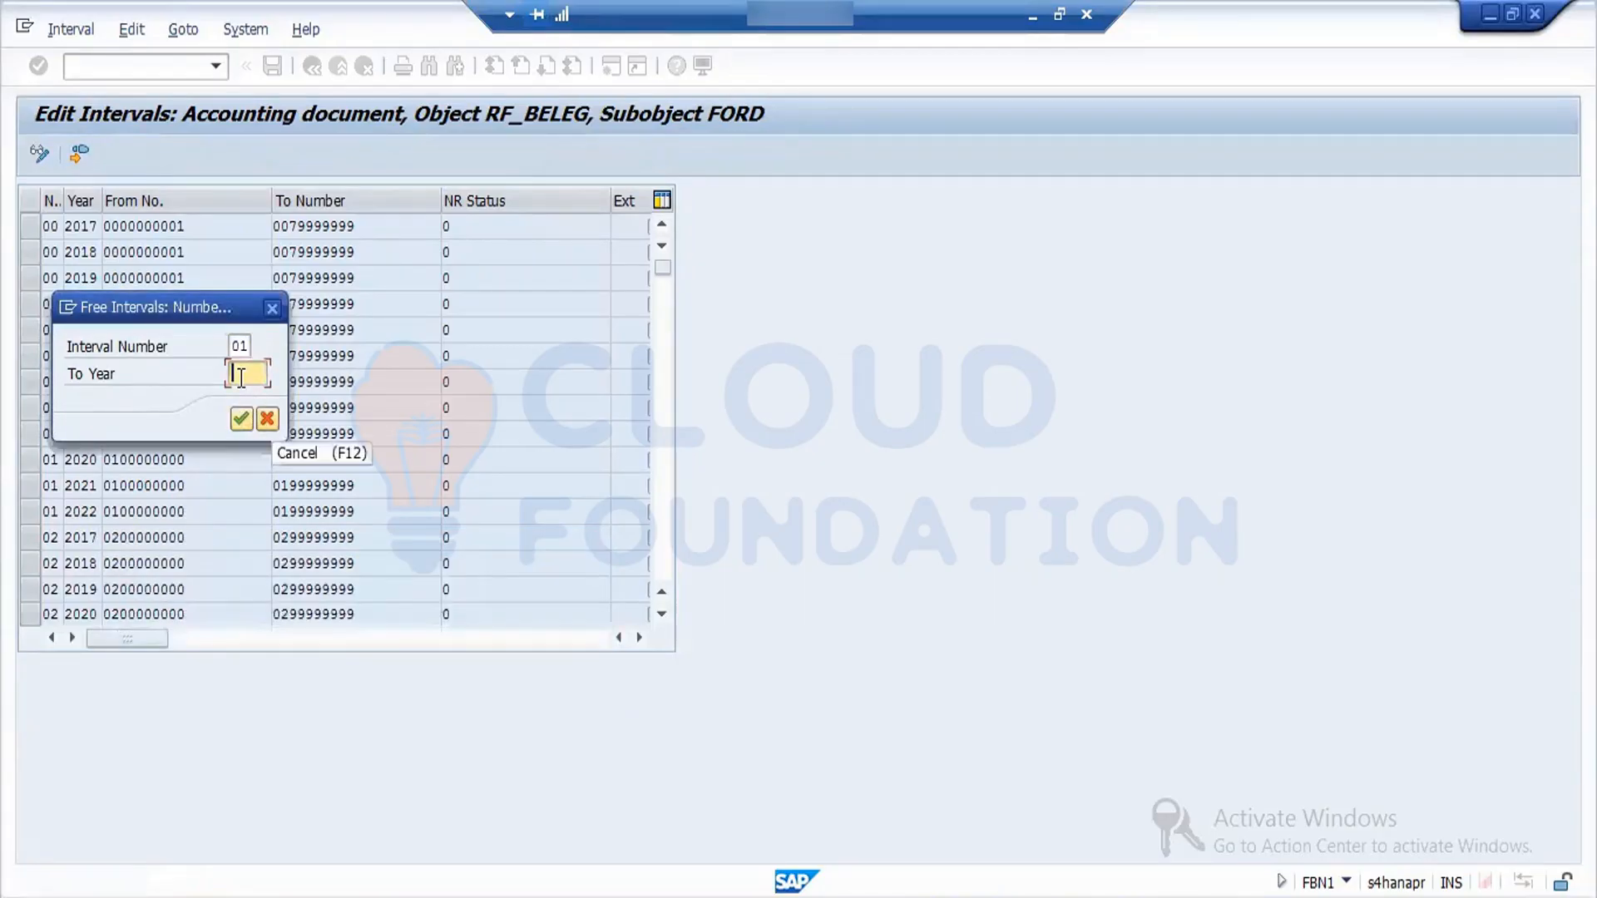
pyautogui.write('2022')
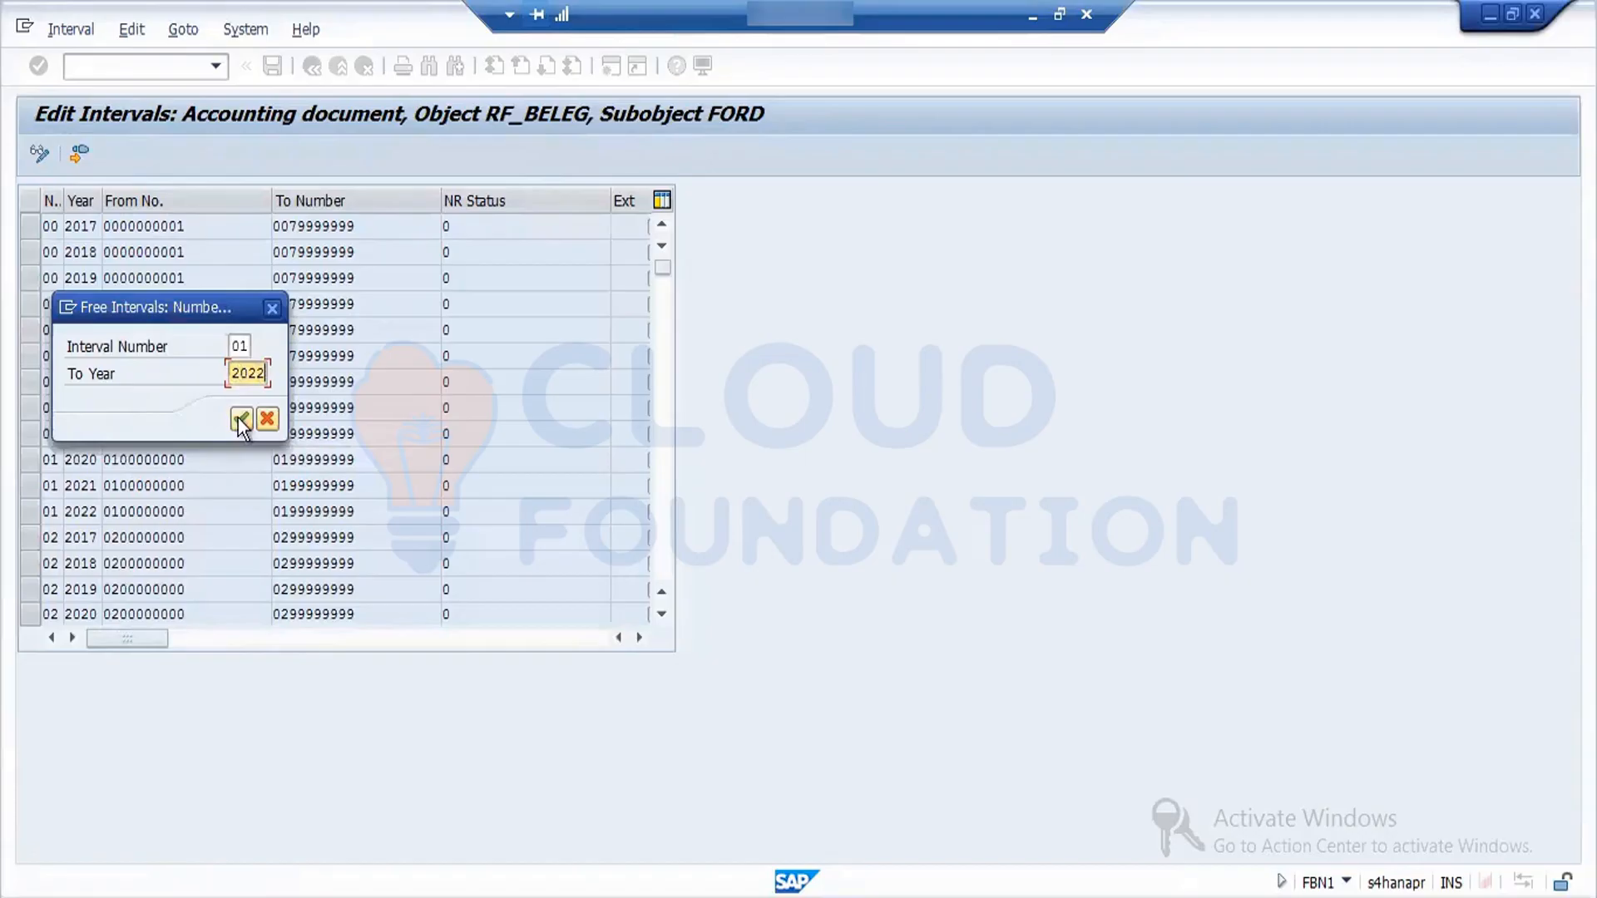
pyautogui.click(241, 418)
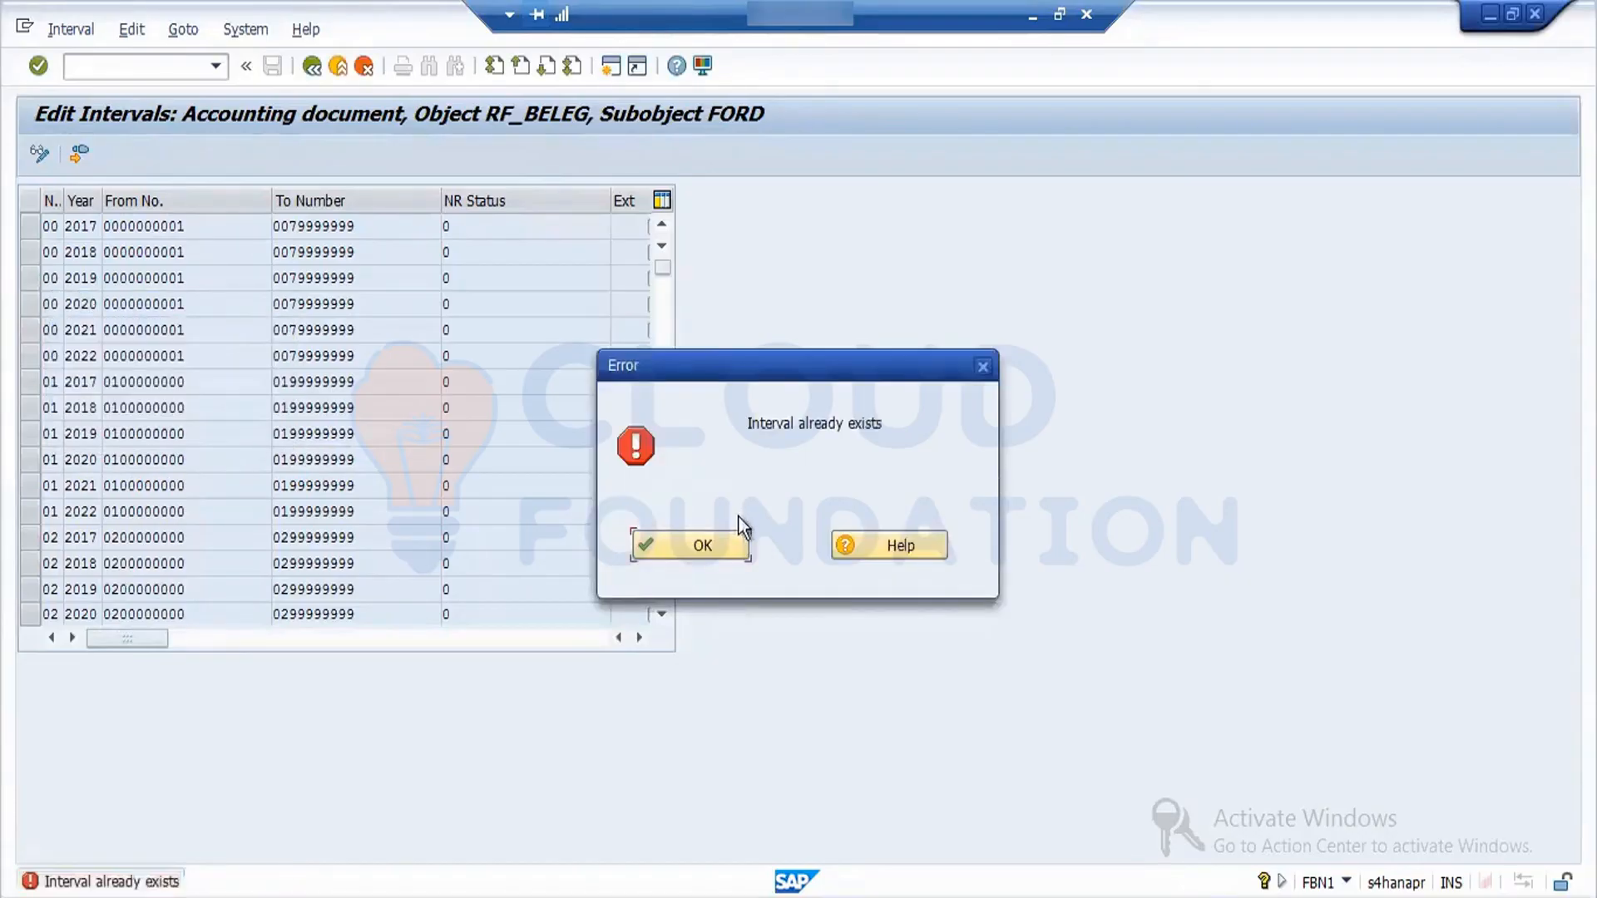
pyautogui.click(726, 546)
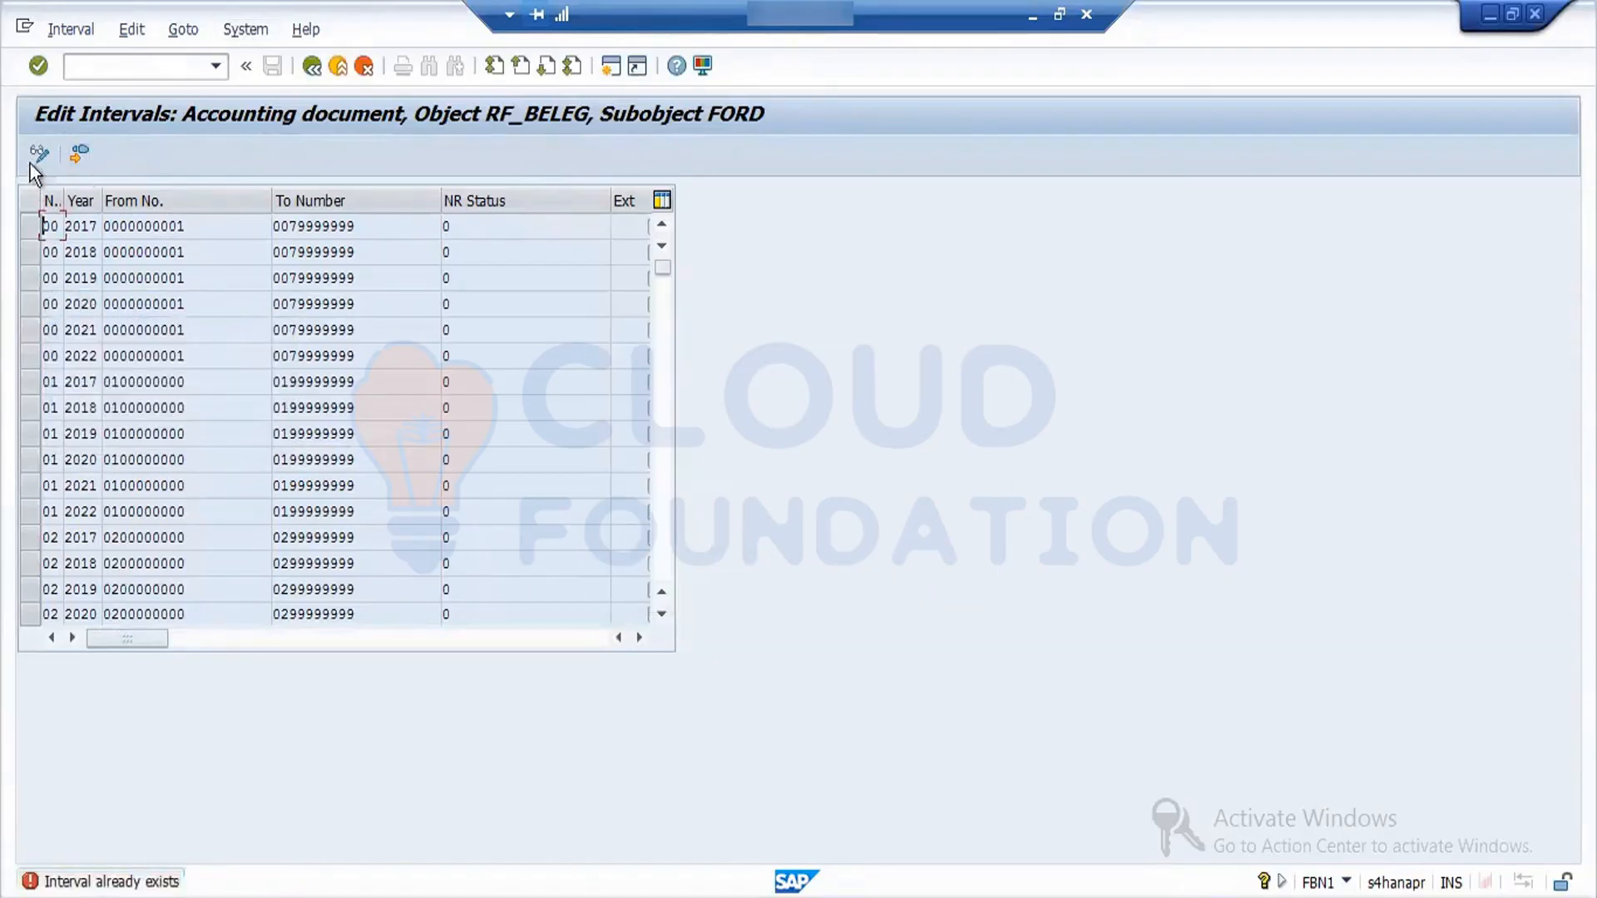
# - Leave the FORD interval display and return to the company code entry for accounting document number ranges
pyautogui.click(67, 30)
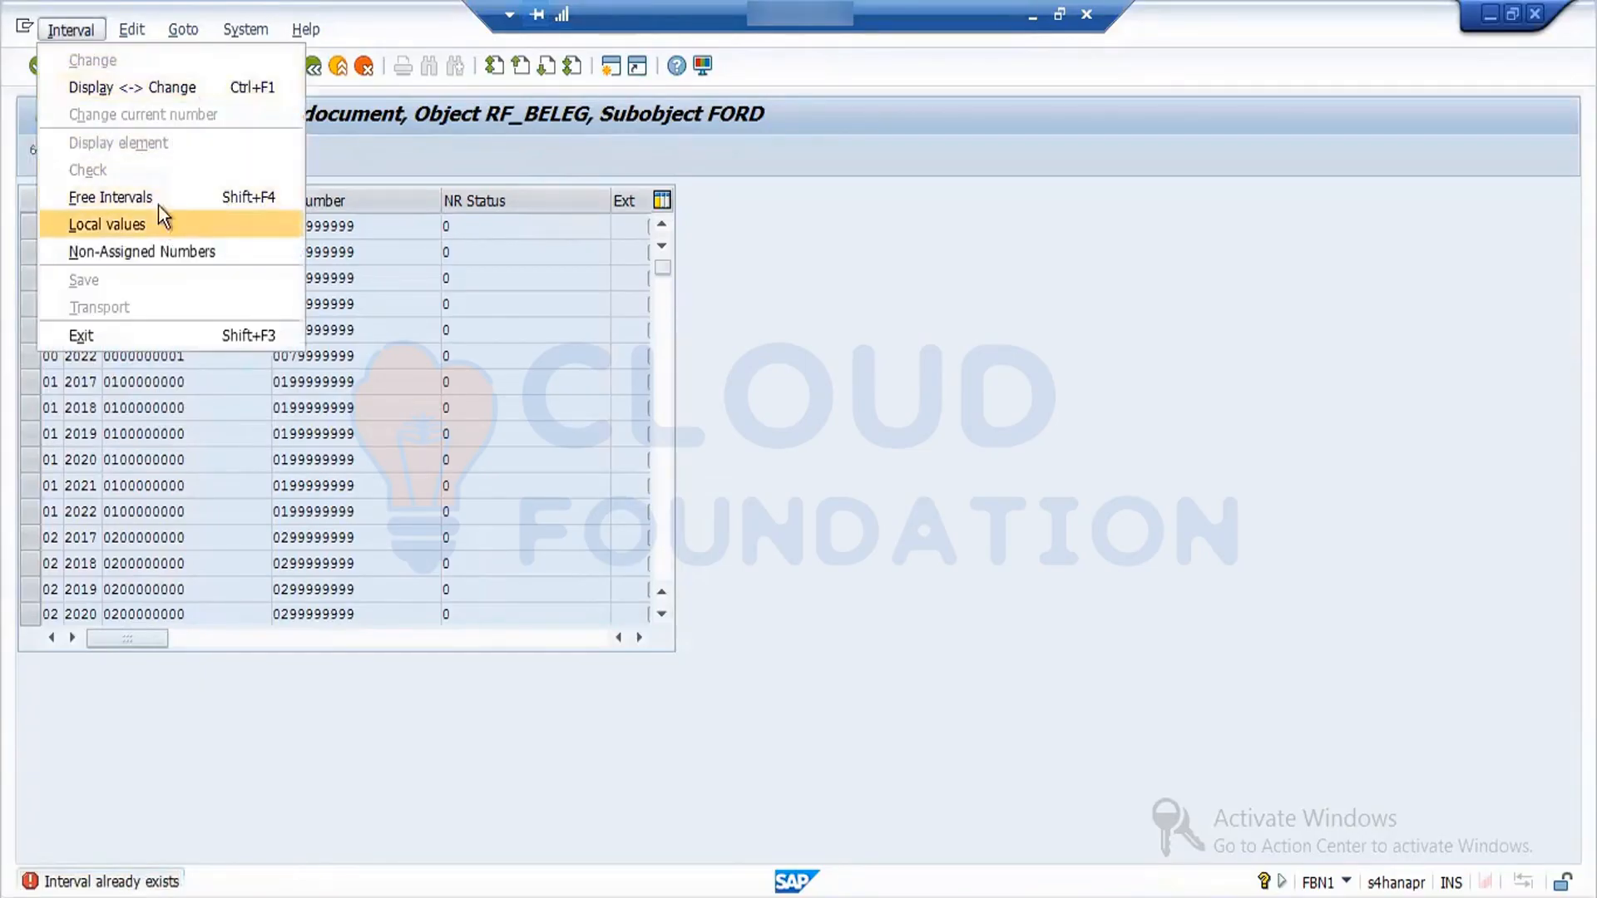
pyautogui.moveTo(188, 27)
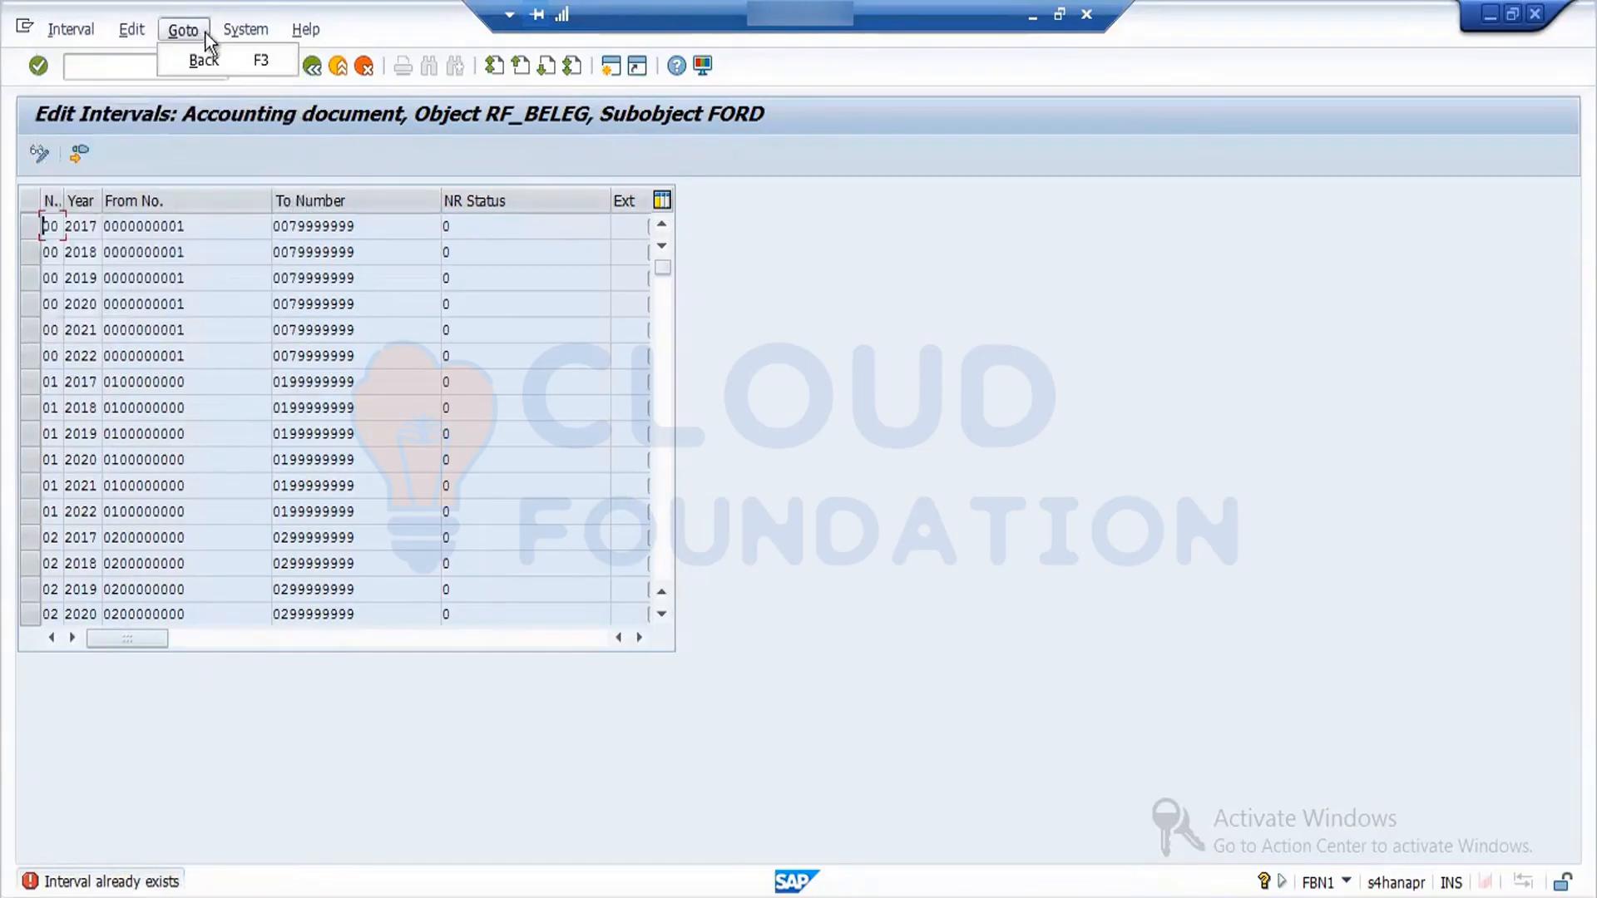
pyautogui.moveTo(252, 30)
pyautogui.click(183, 352)
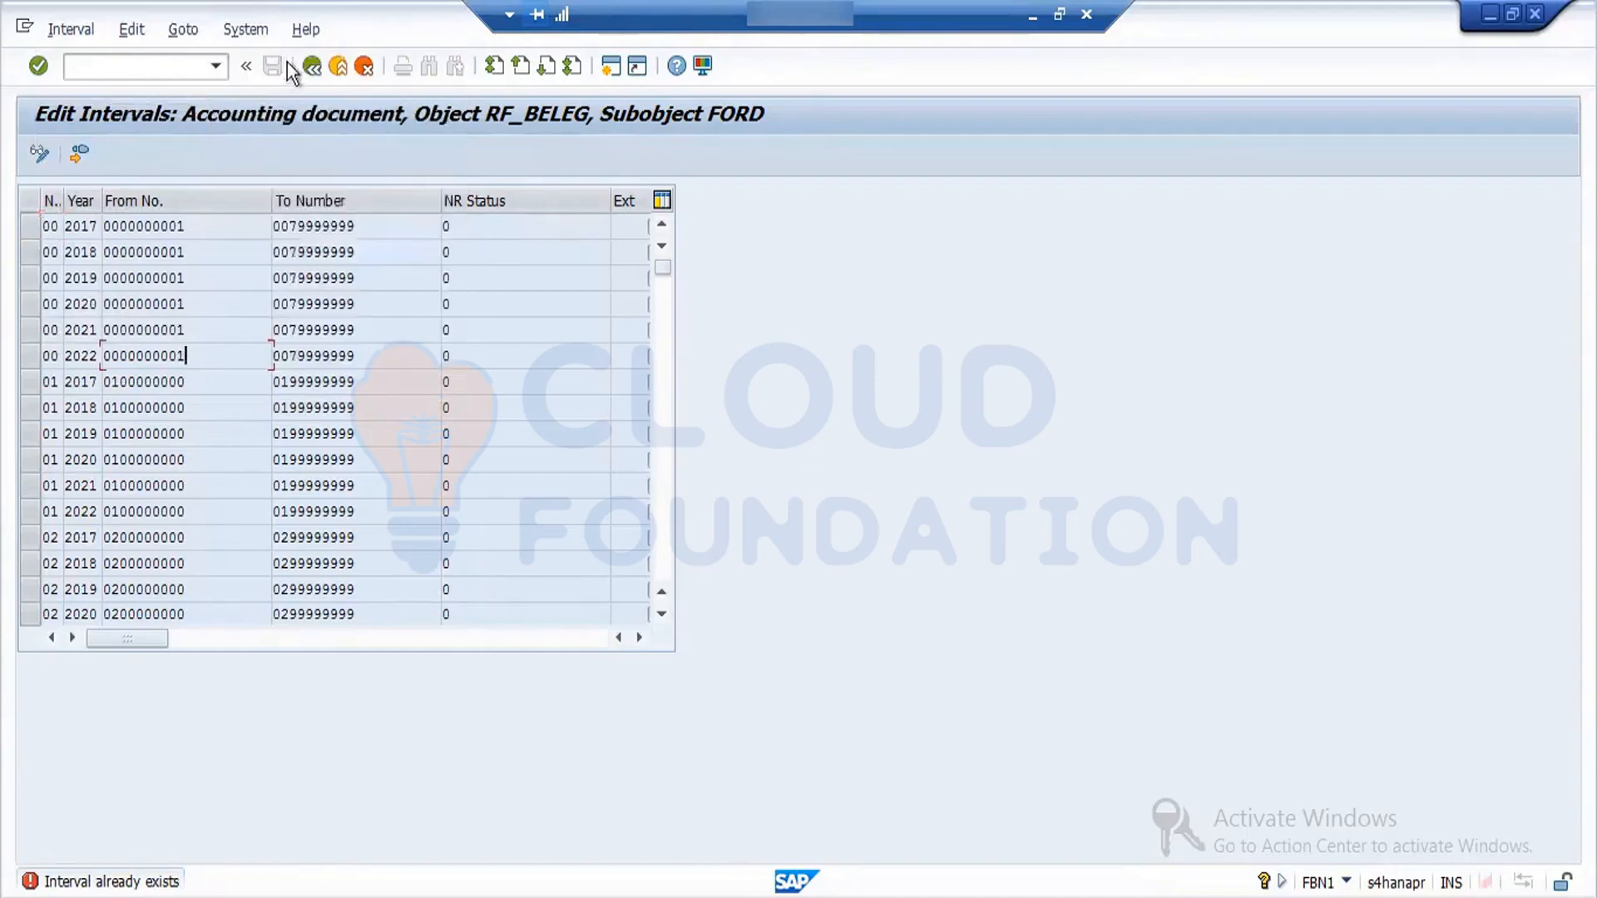
pyautogui.click(320, 63)
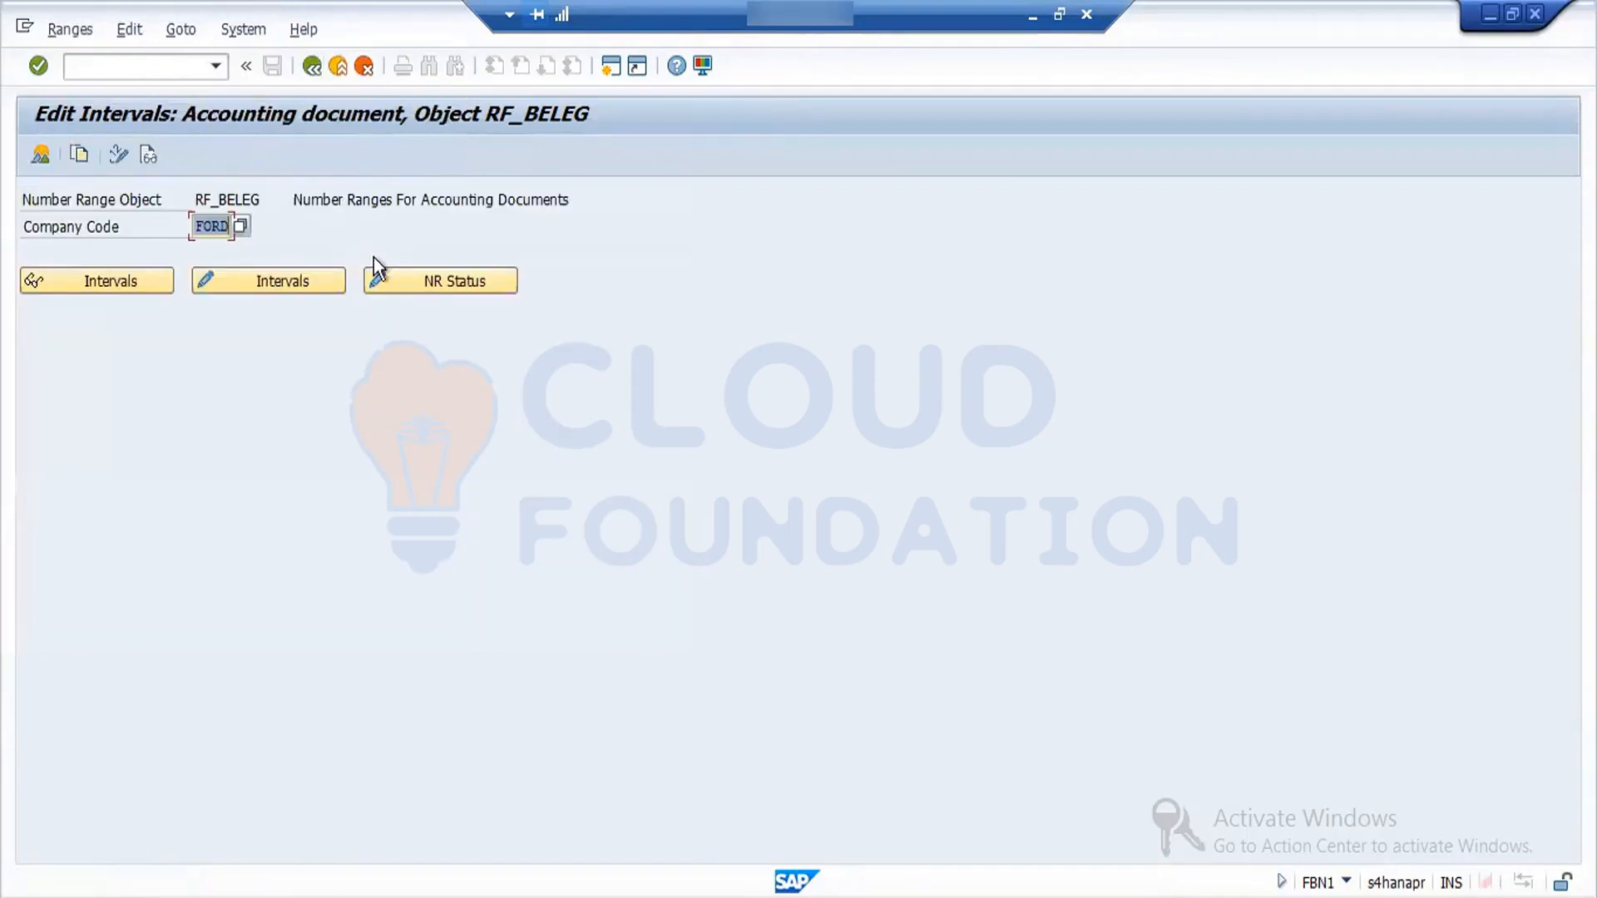
# - Examine the number range status of FORD's accounting document intervals, including the external flags, and return to the company code entry
pyautogui.click(441, 286)
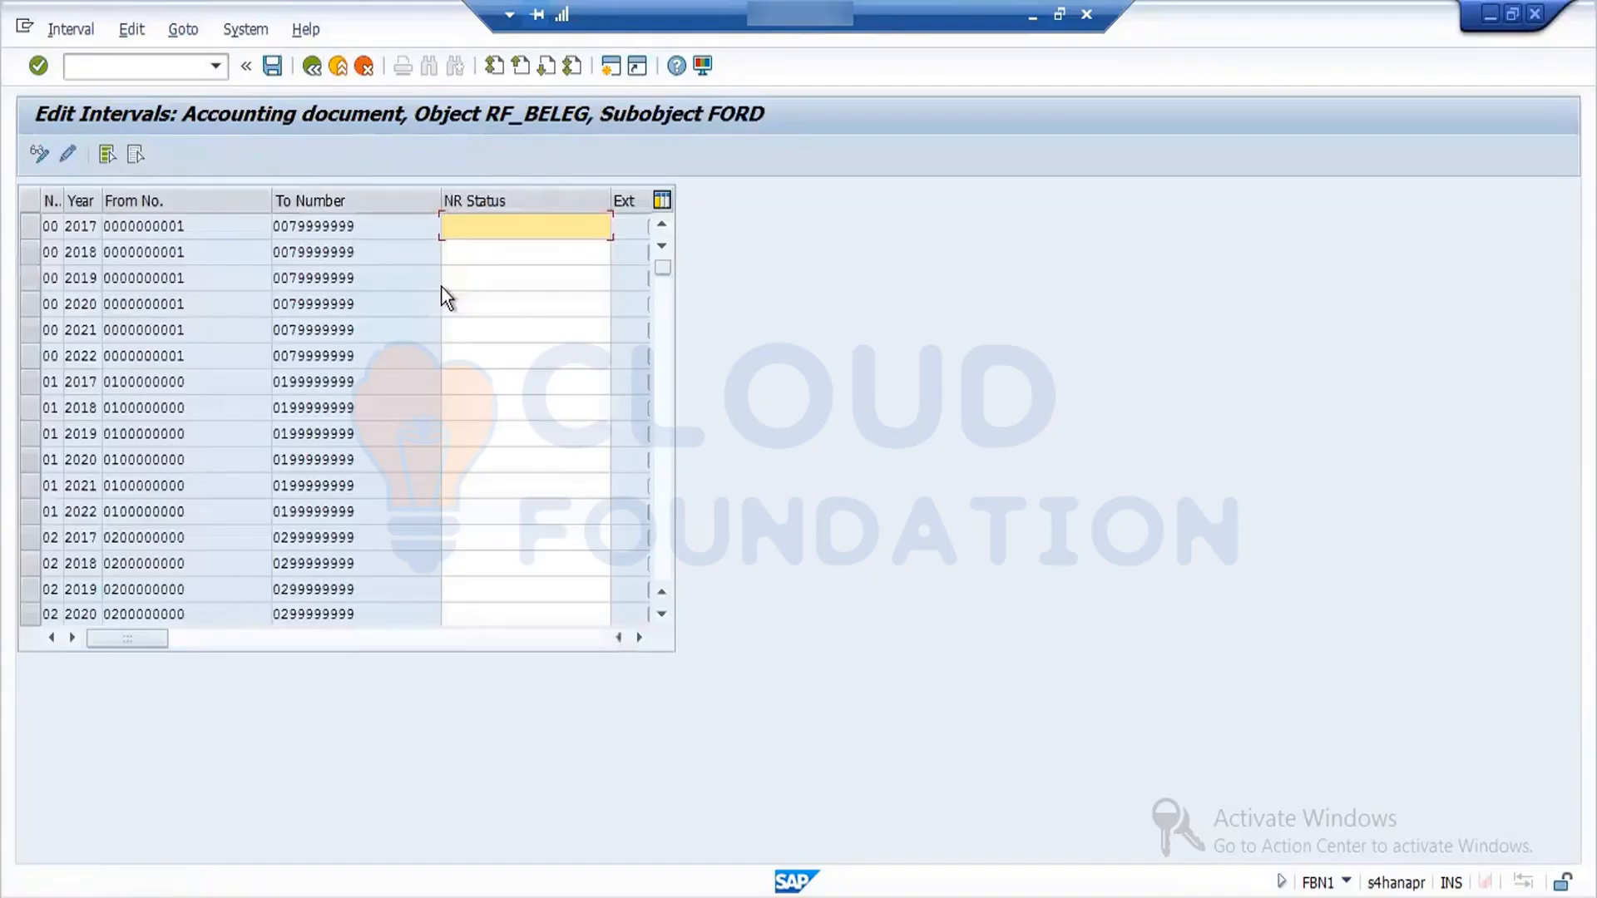
pyautogui.click(642, 635)
pyautogui.click(642, 635)
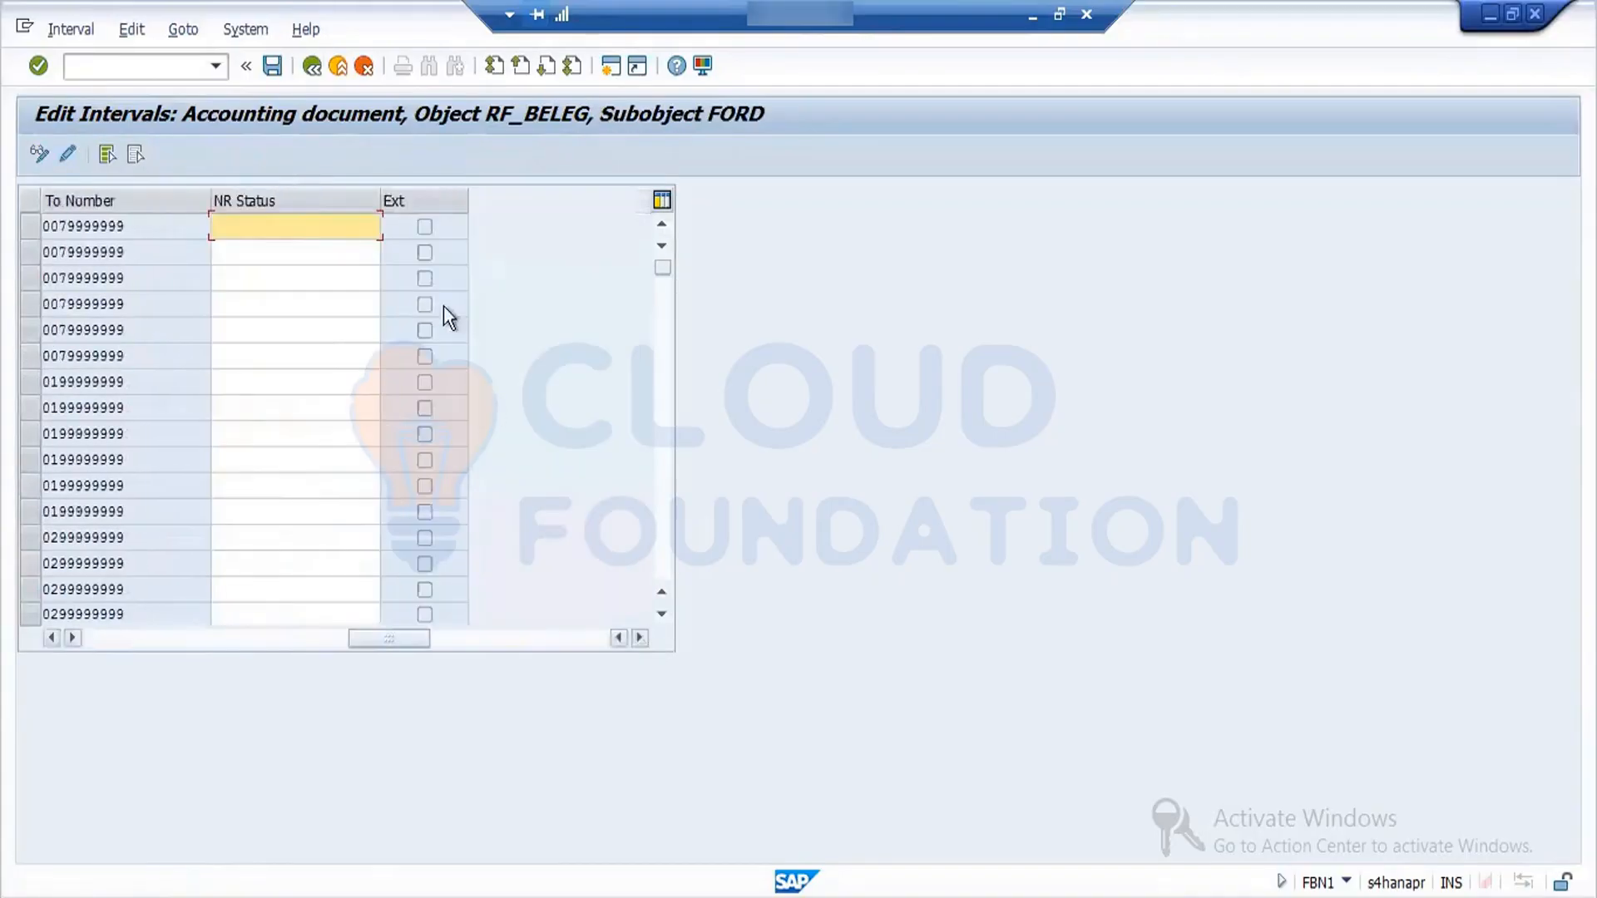
pyautogui.click(315, 71)
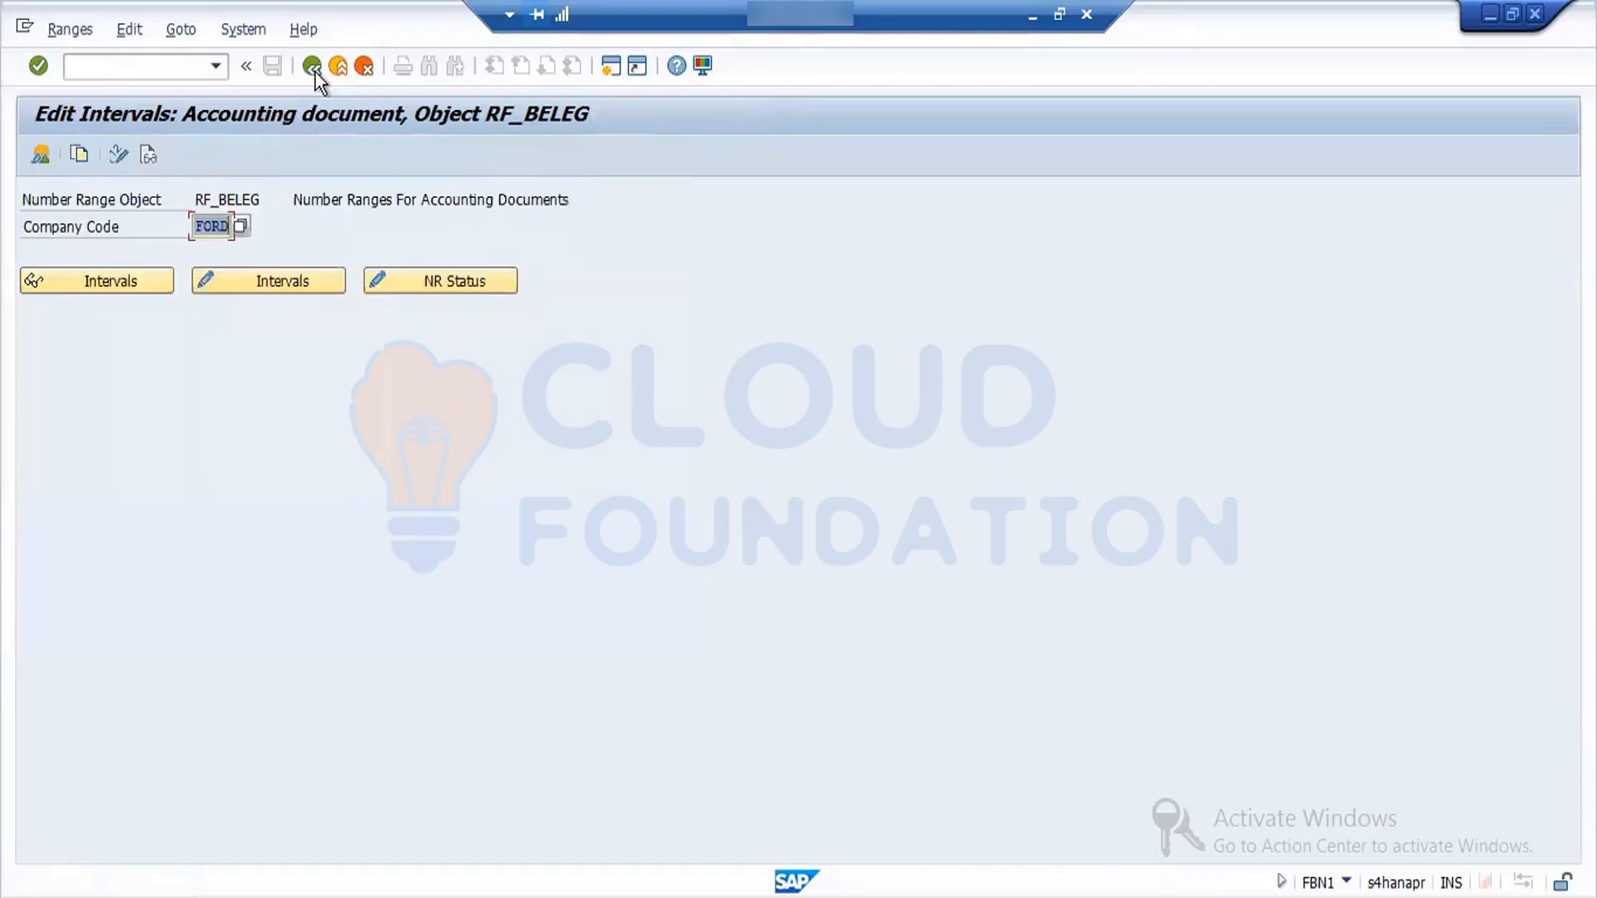
pyautogui.click(78, 29)
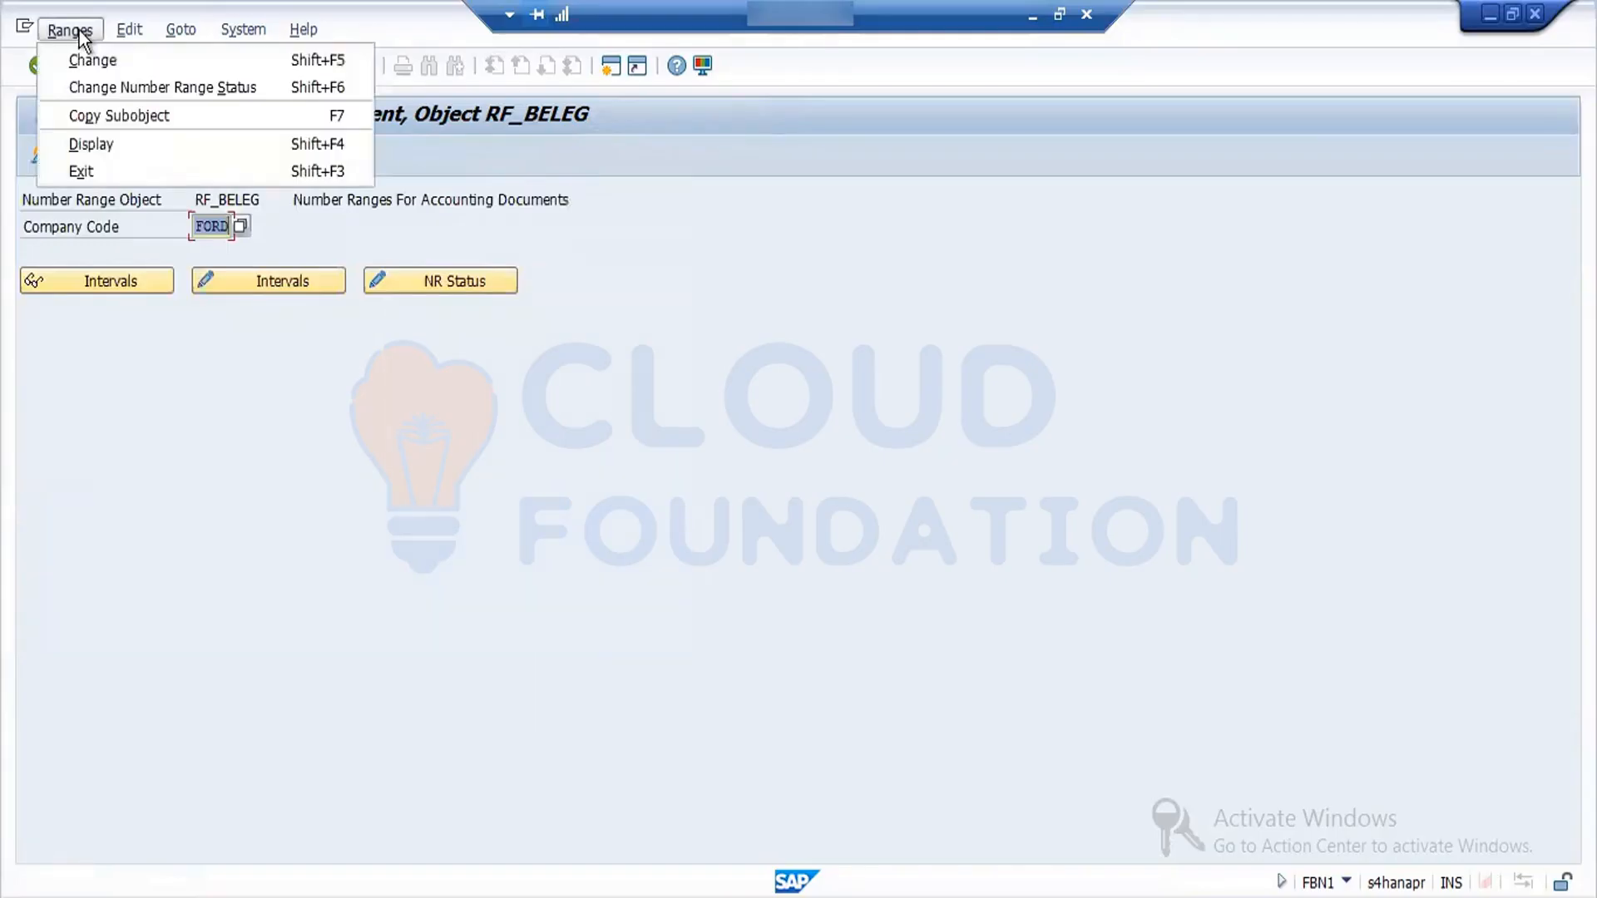
pyautogui.click(128, 88)
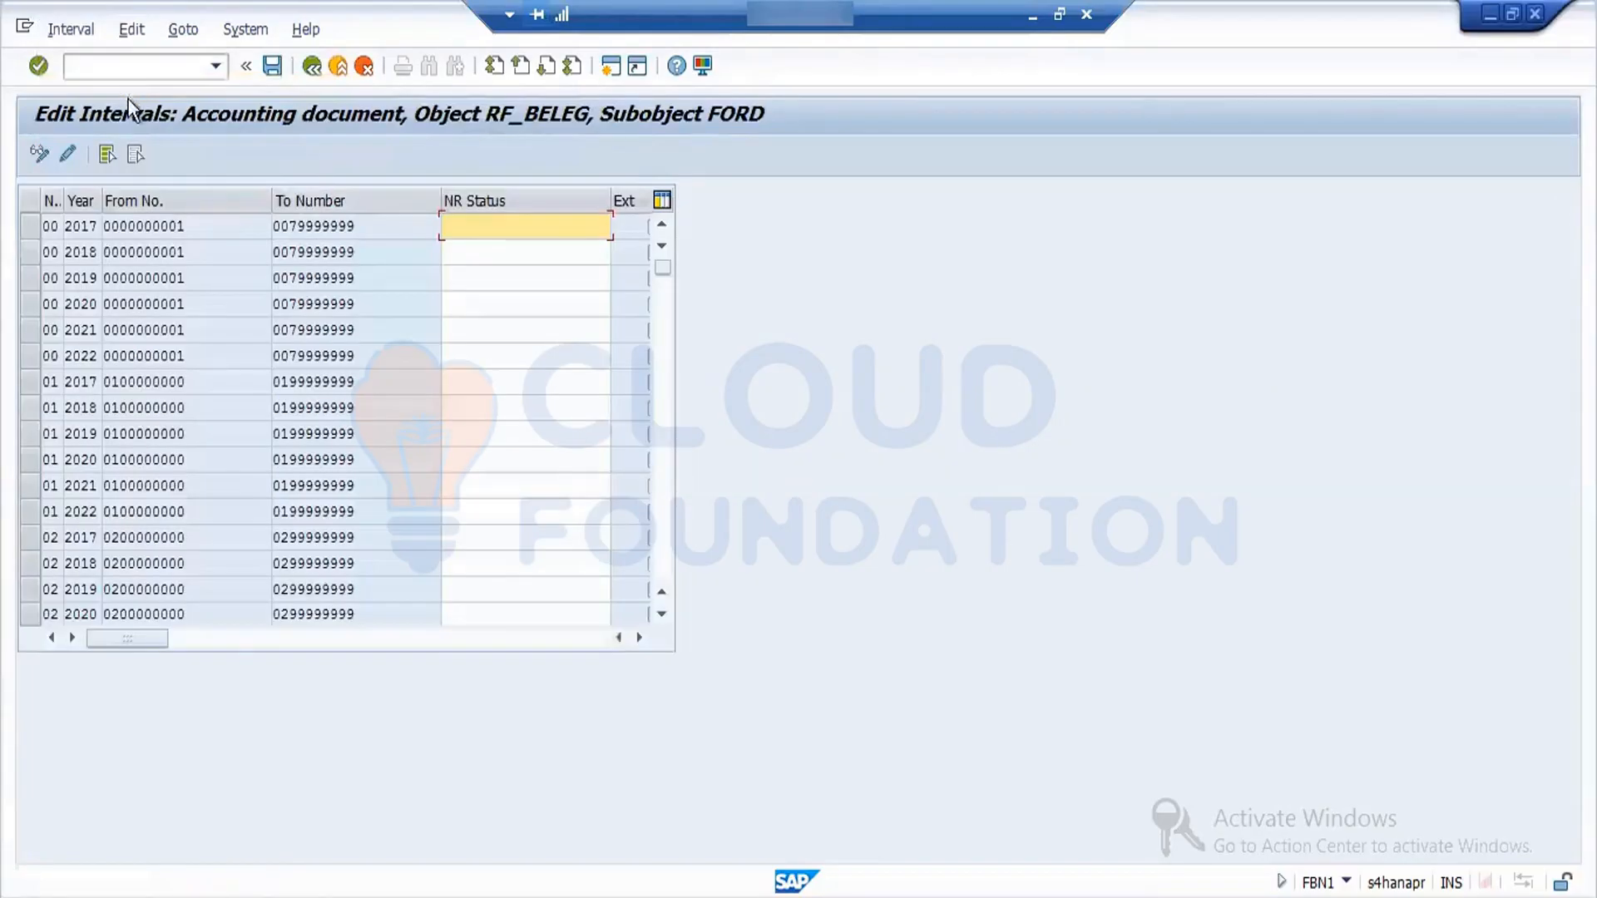
pyautogui.click(326, 66)
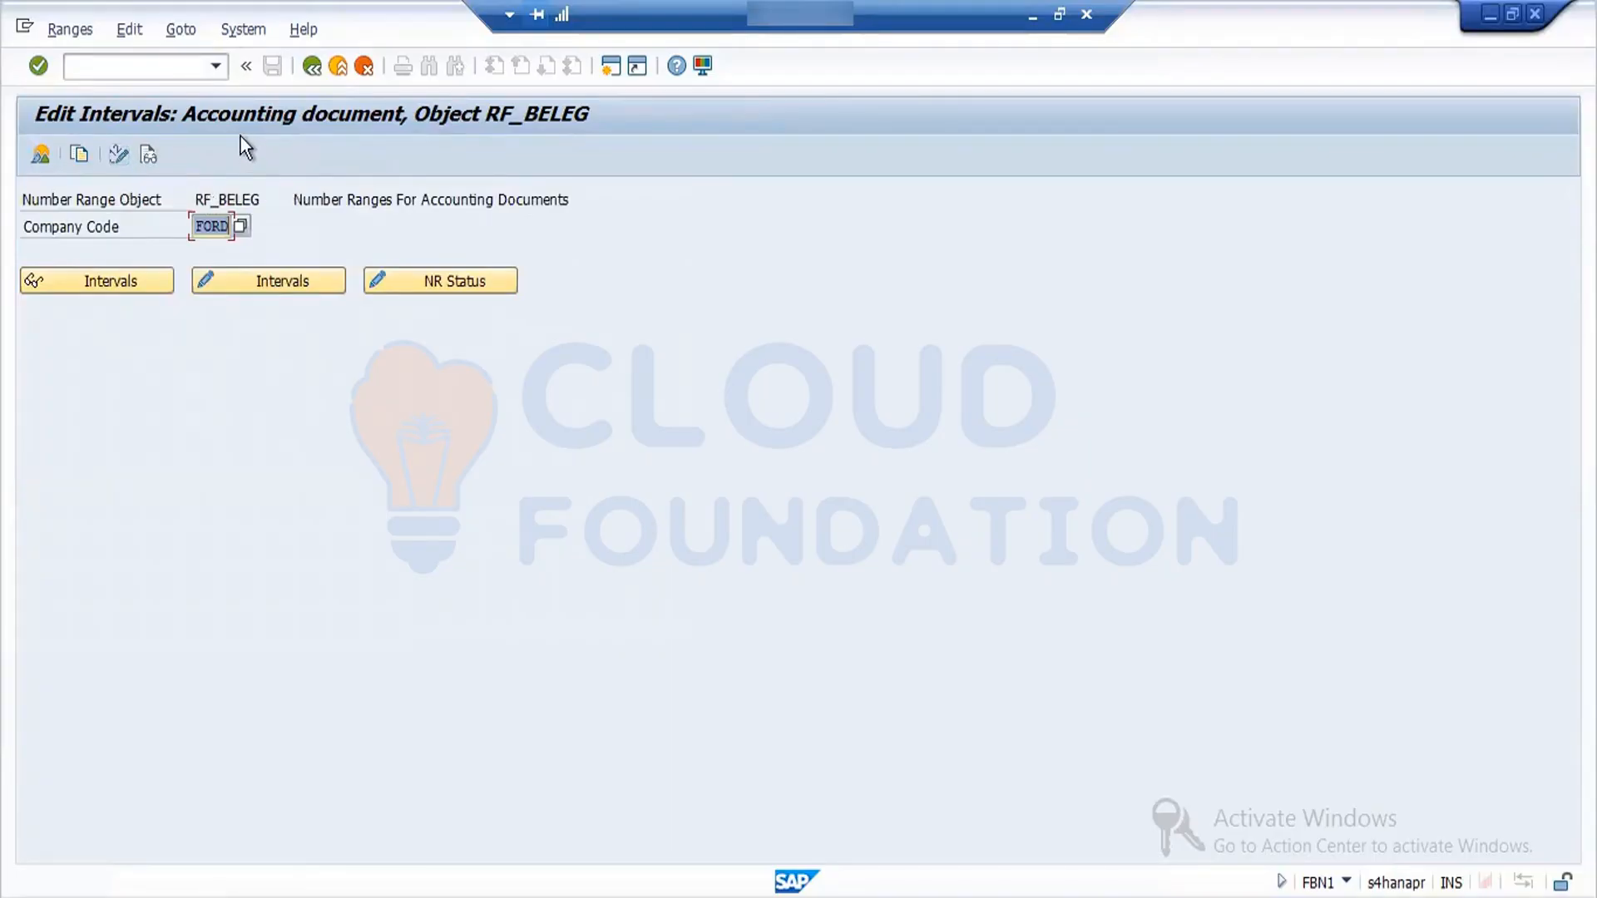
# - Return to the document types overview and check the document types assigned to goods receipt transactions
pyautogui.click(312, 66)
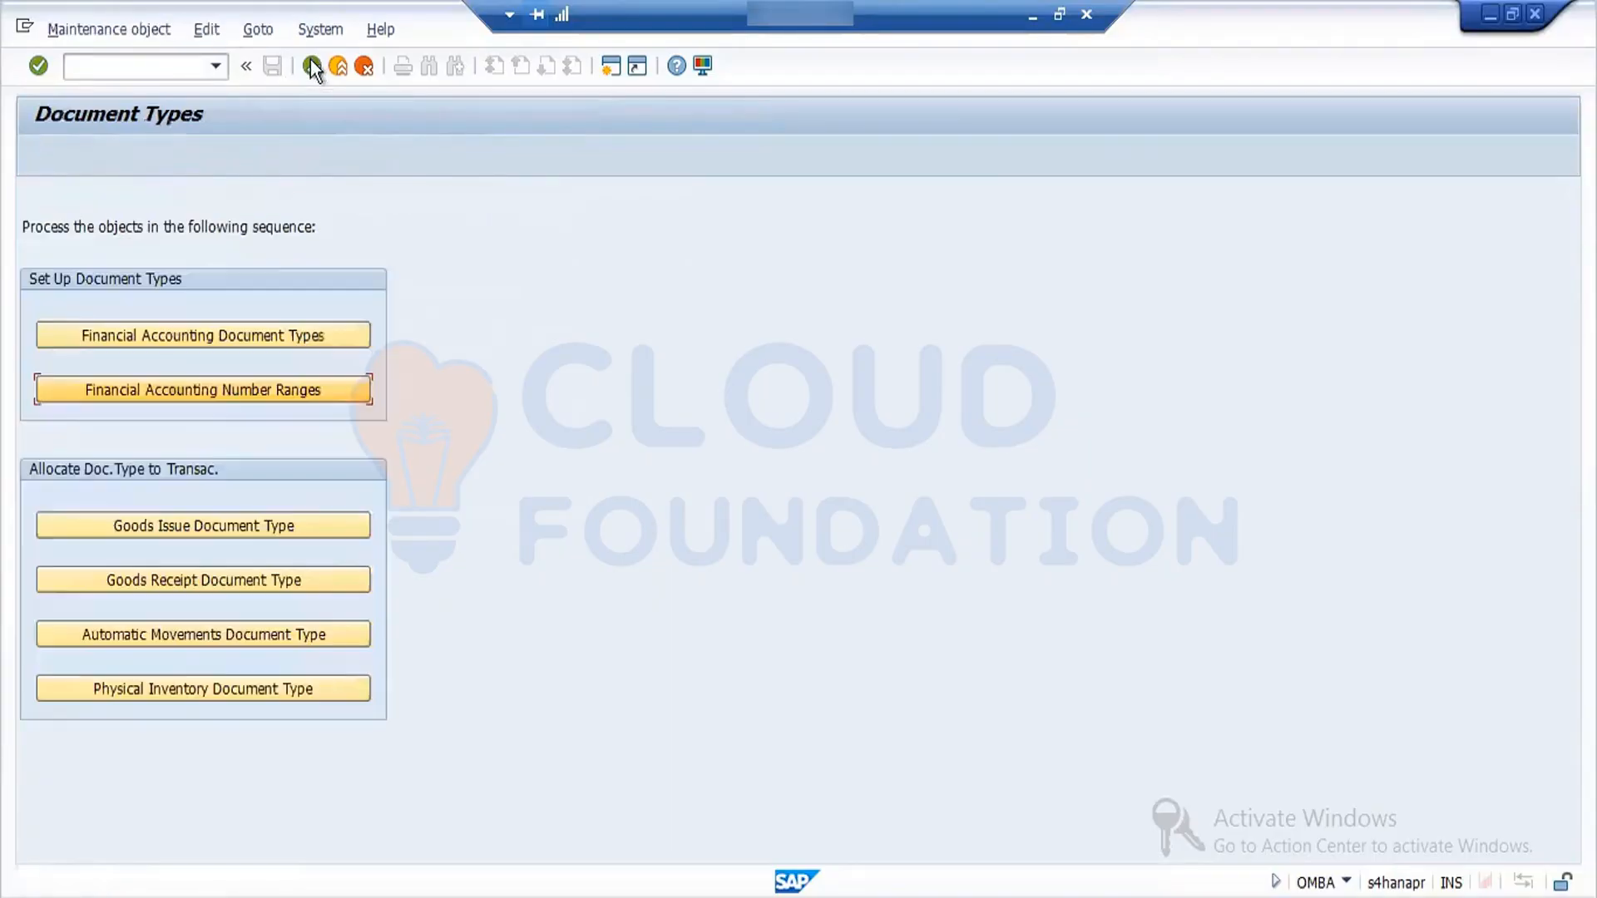
pyautogui.click(293, 580)
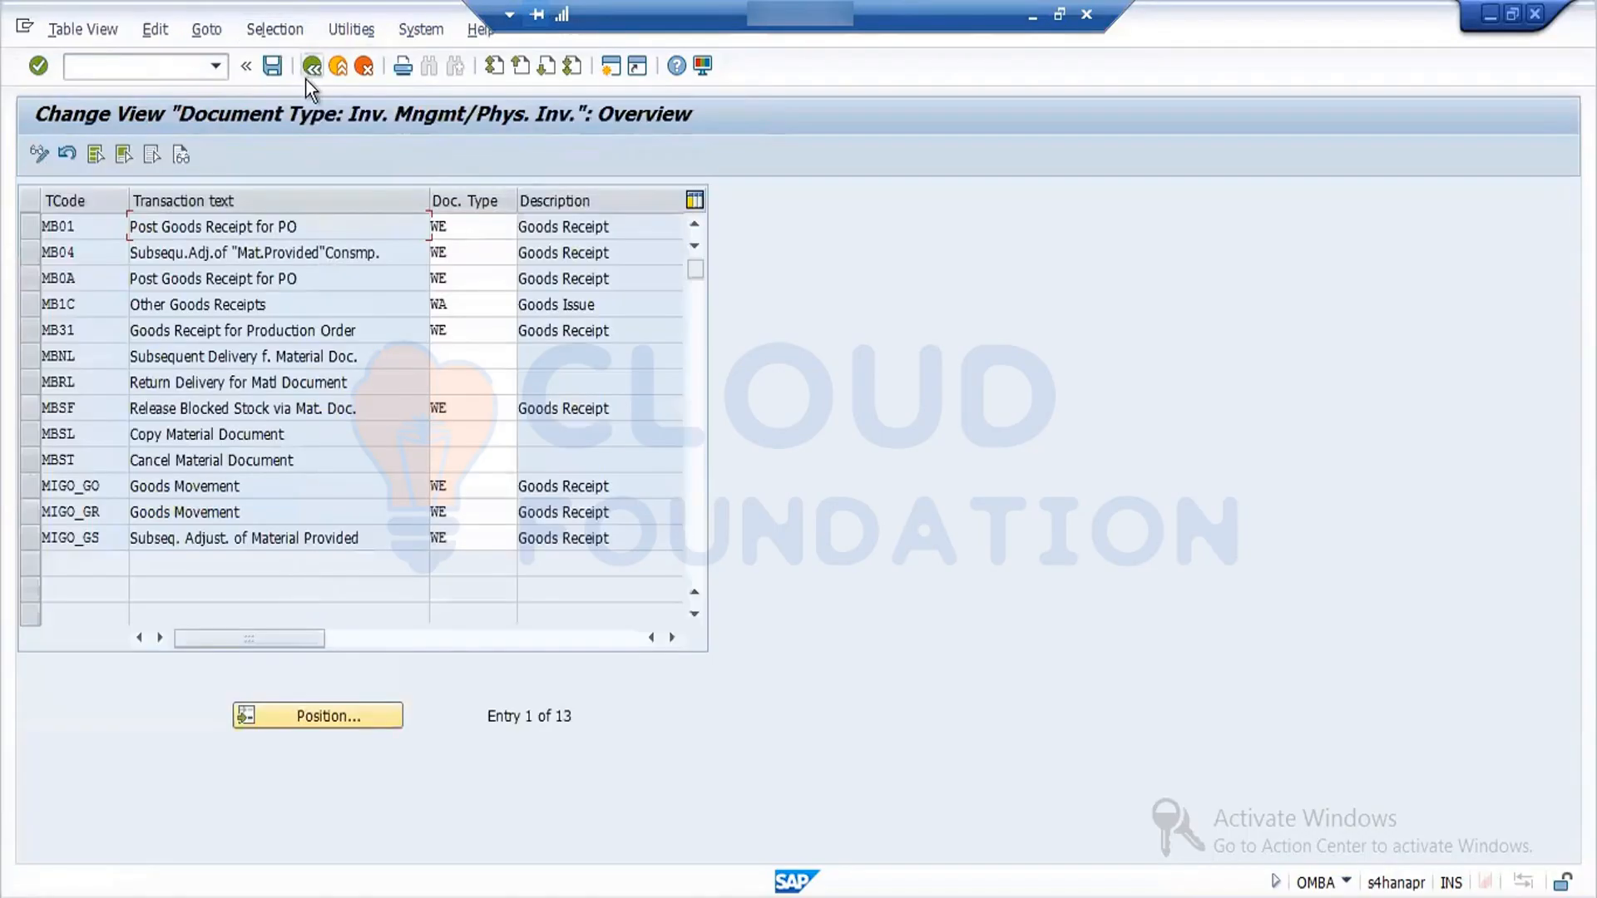
pyautogui.click(313, 67)
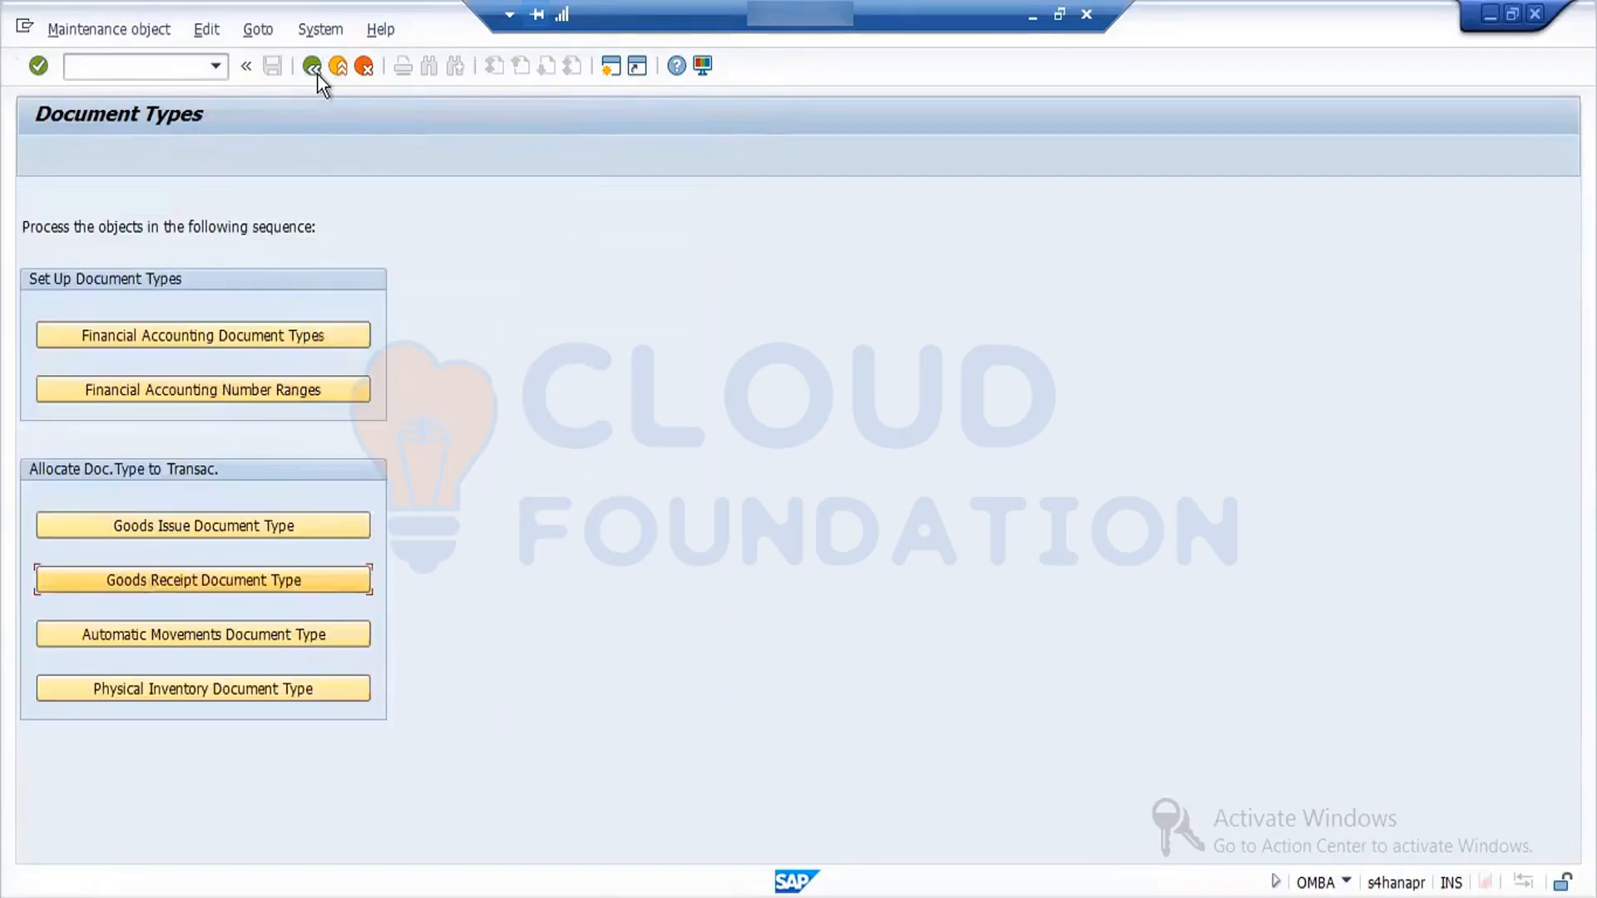
# - Display company code FORD's intervals from the financial accounting number ranges and return to the document types overview
pyautogui.click(290, 397)
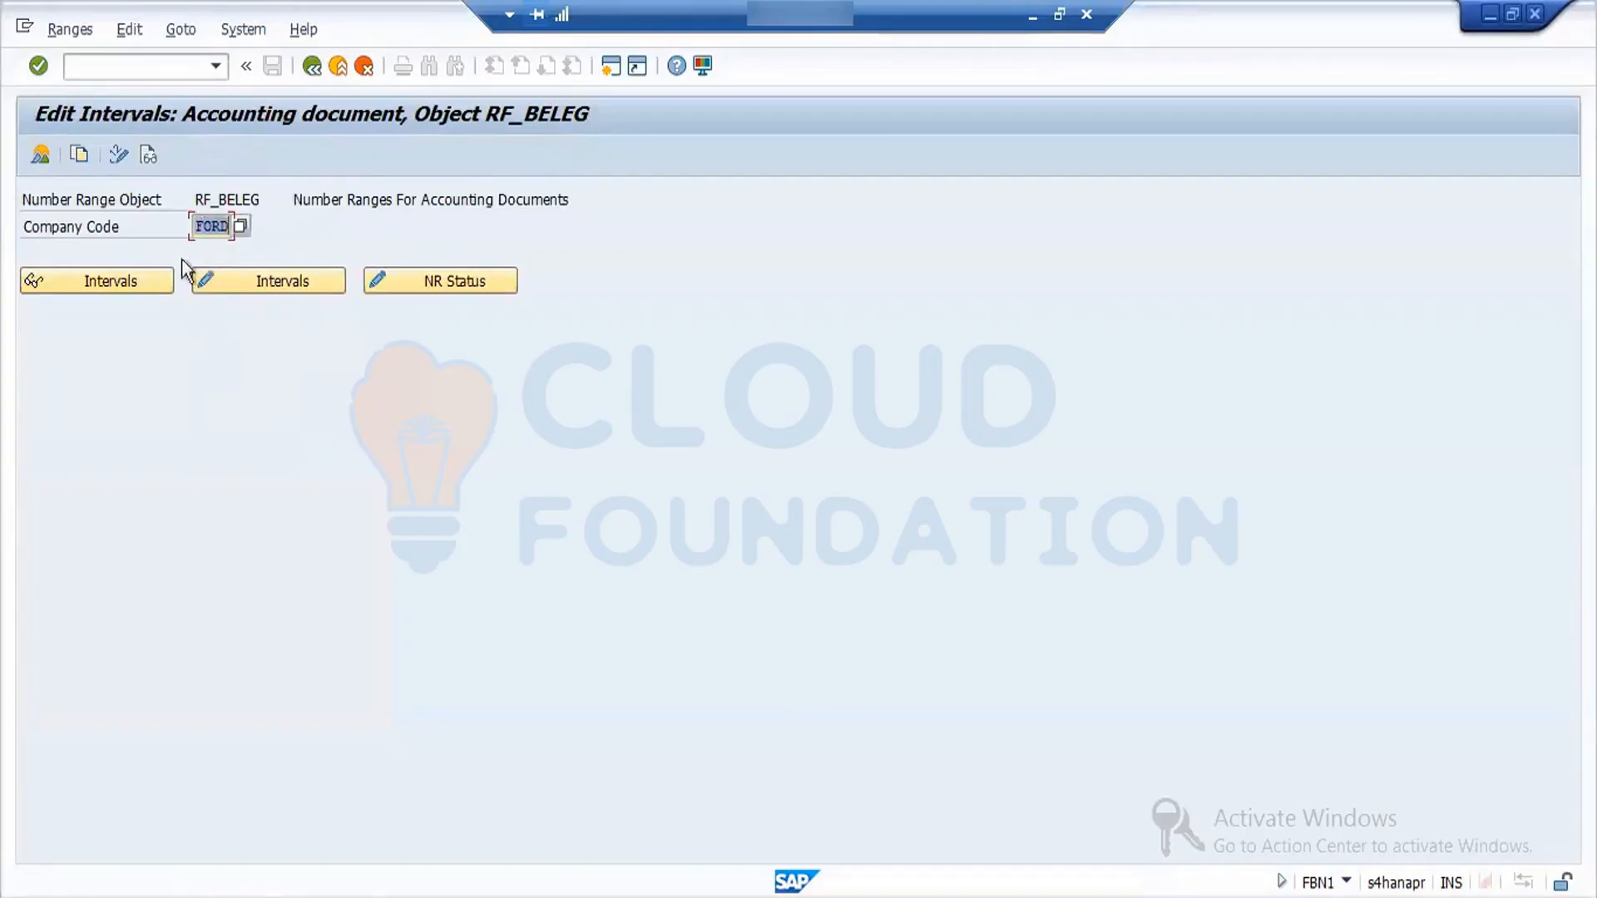
pyautogui.click(133, 281)
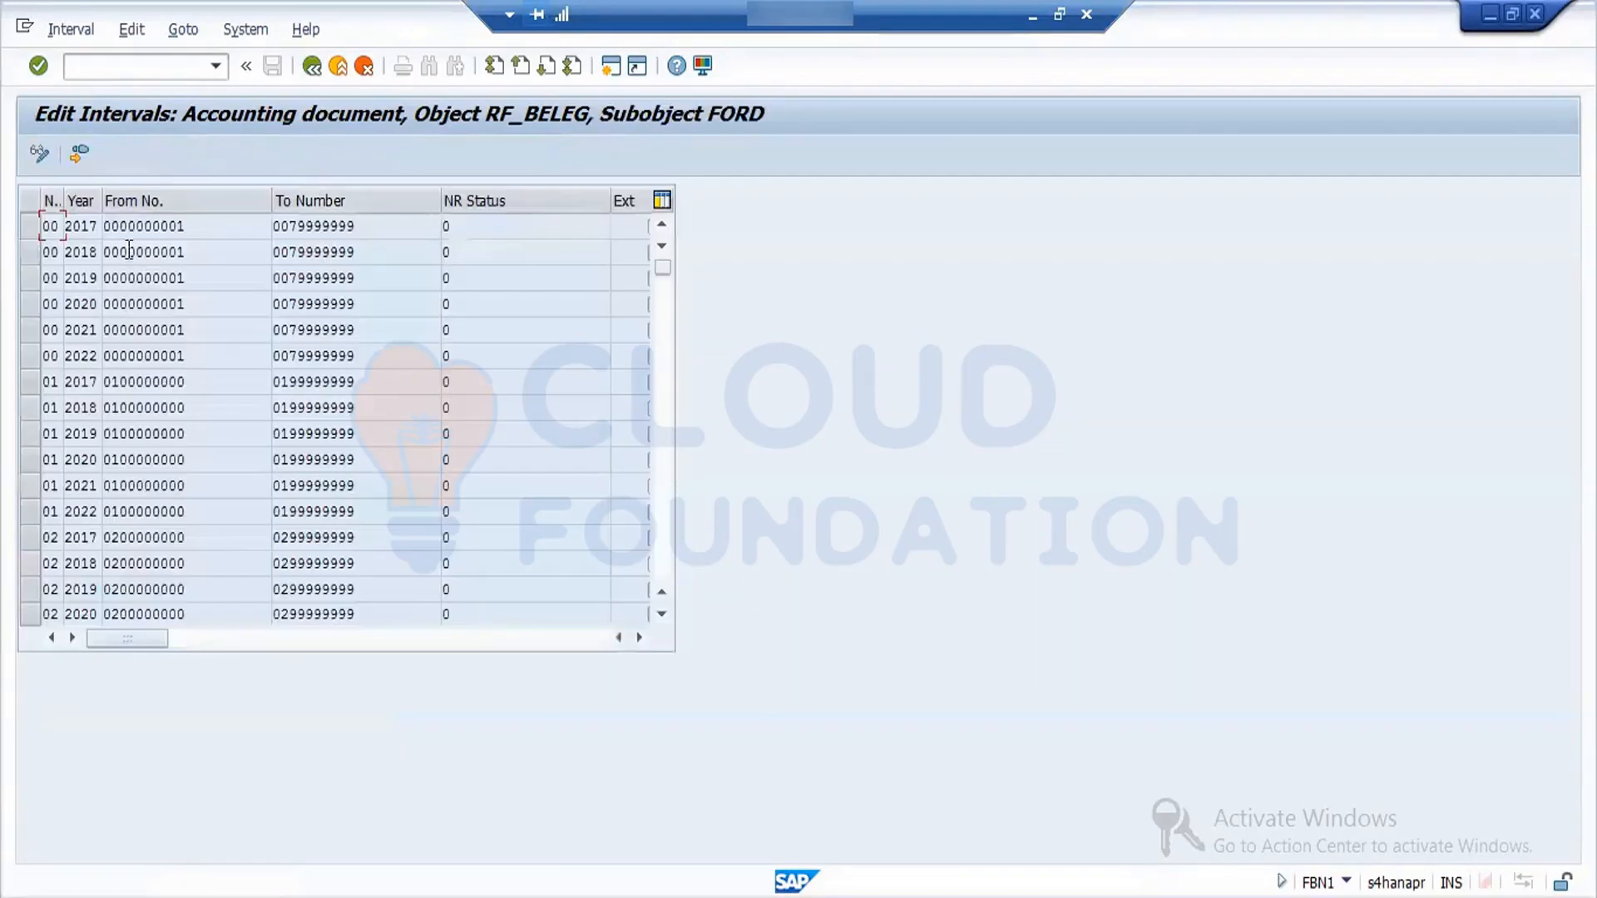
pyautogui.click(312, 67)
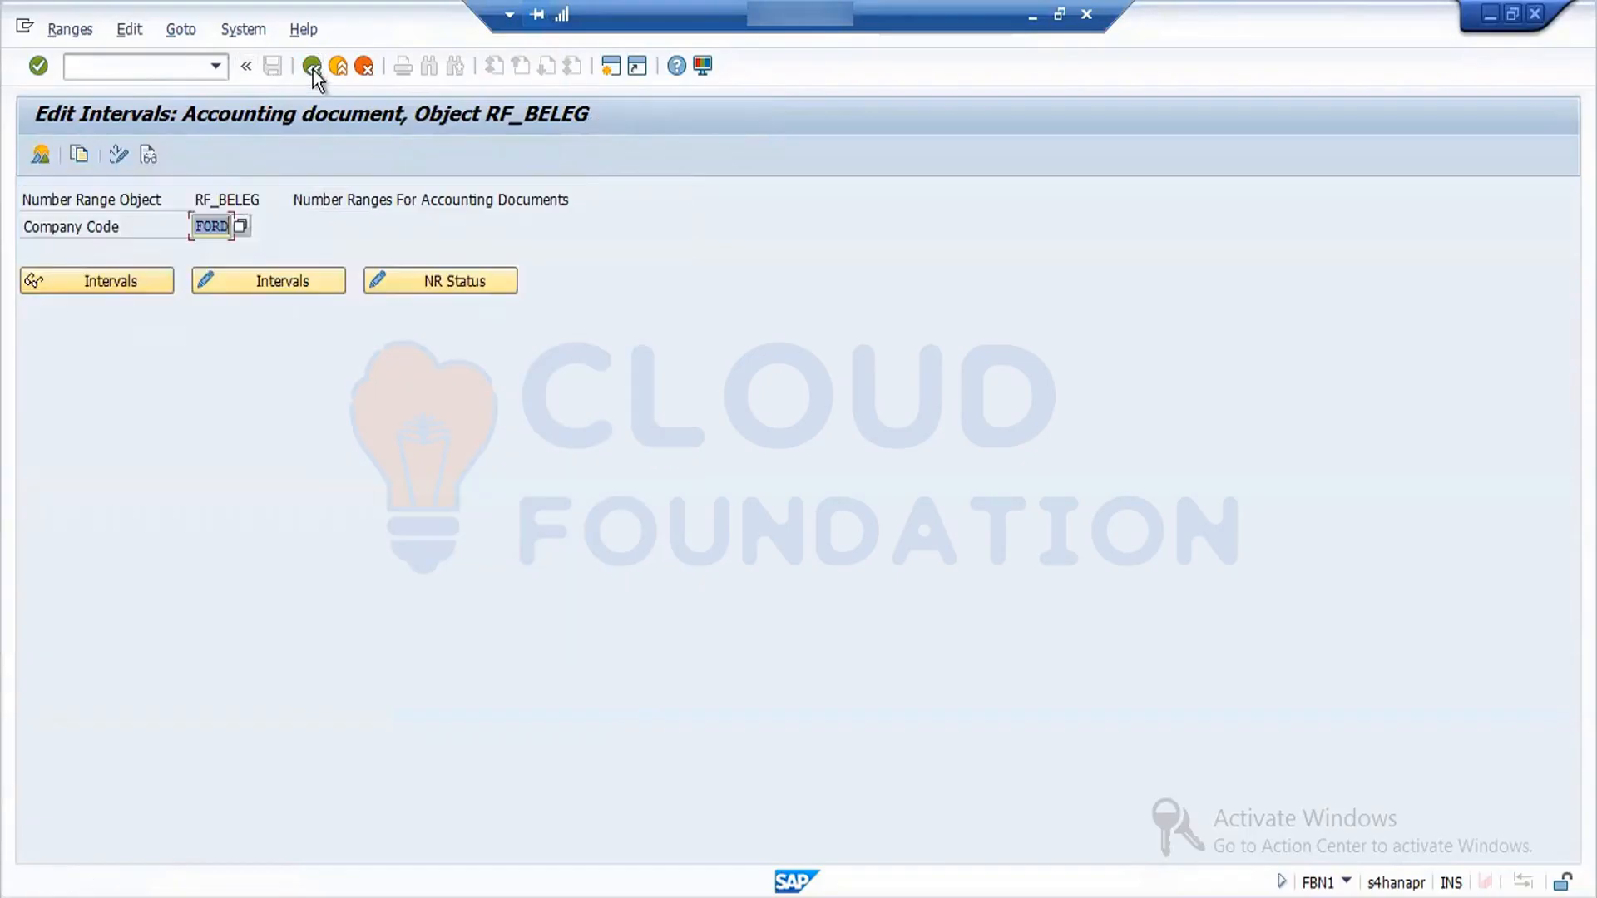
pyautogui.click(312, 66)
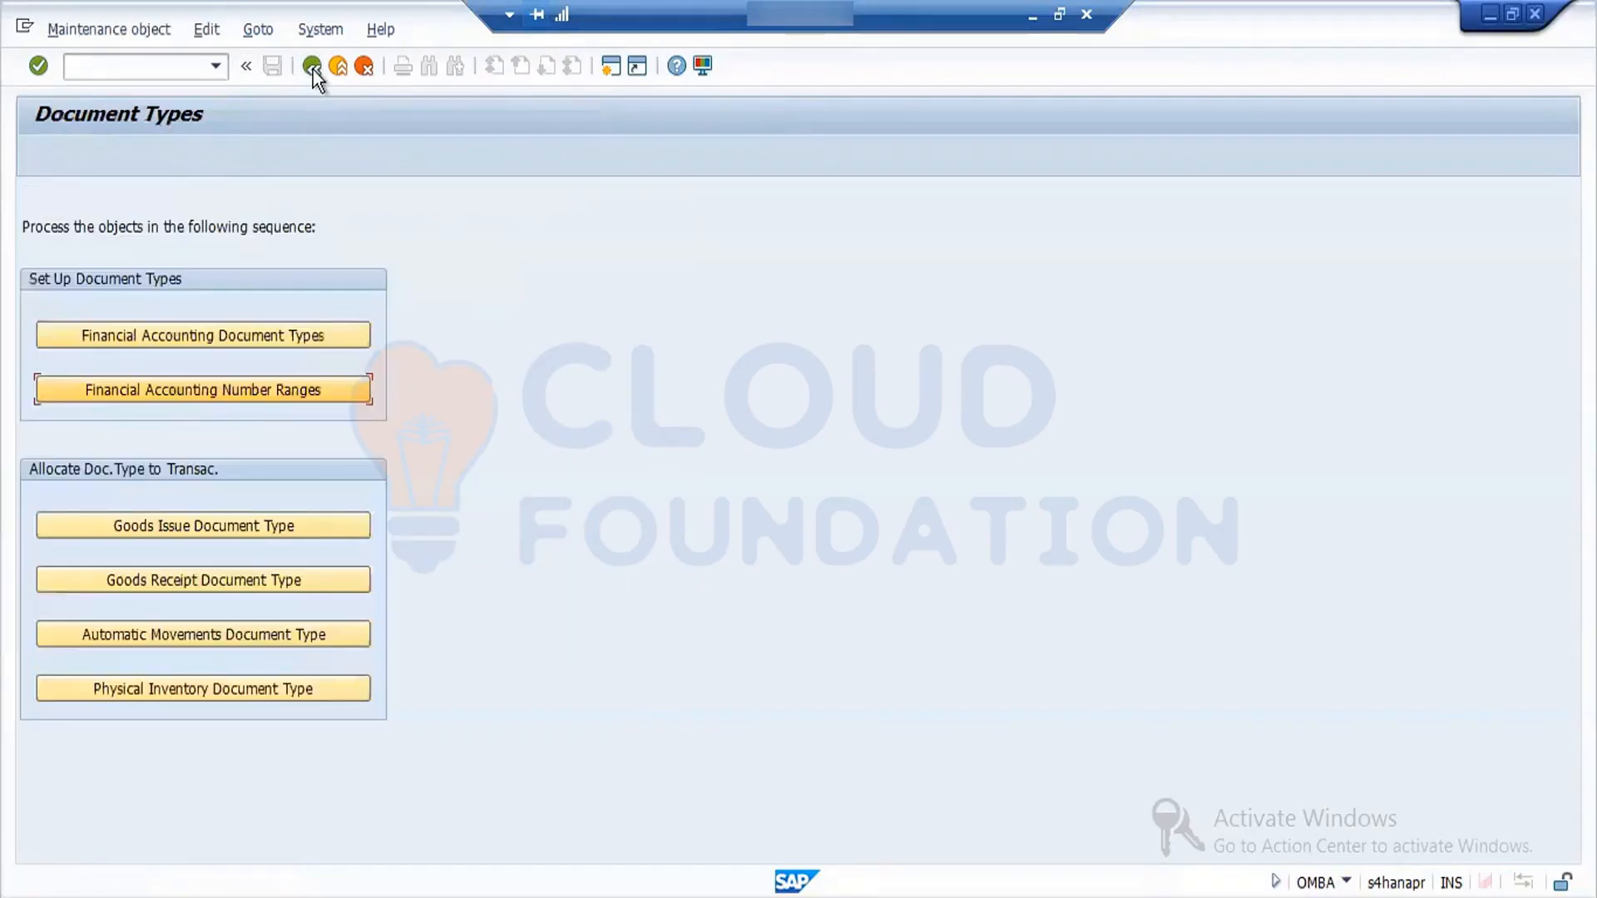
# - Look up document type WE in the financial accounting document types and return to the overview
pyautogui.click(256, 337)
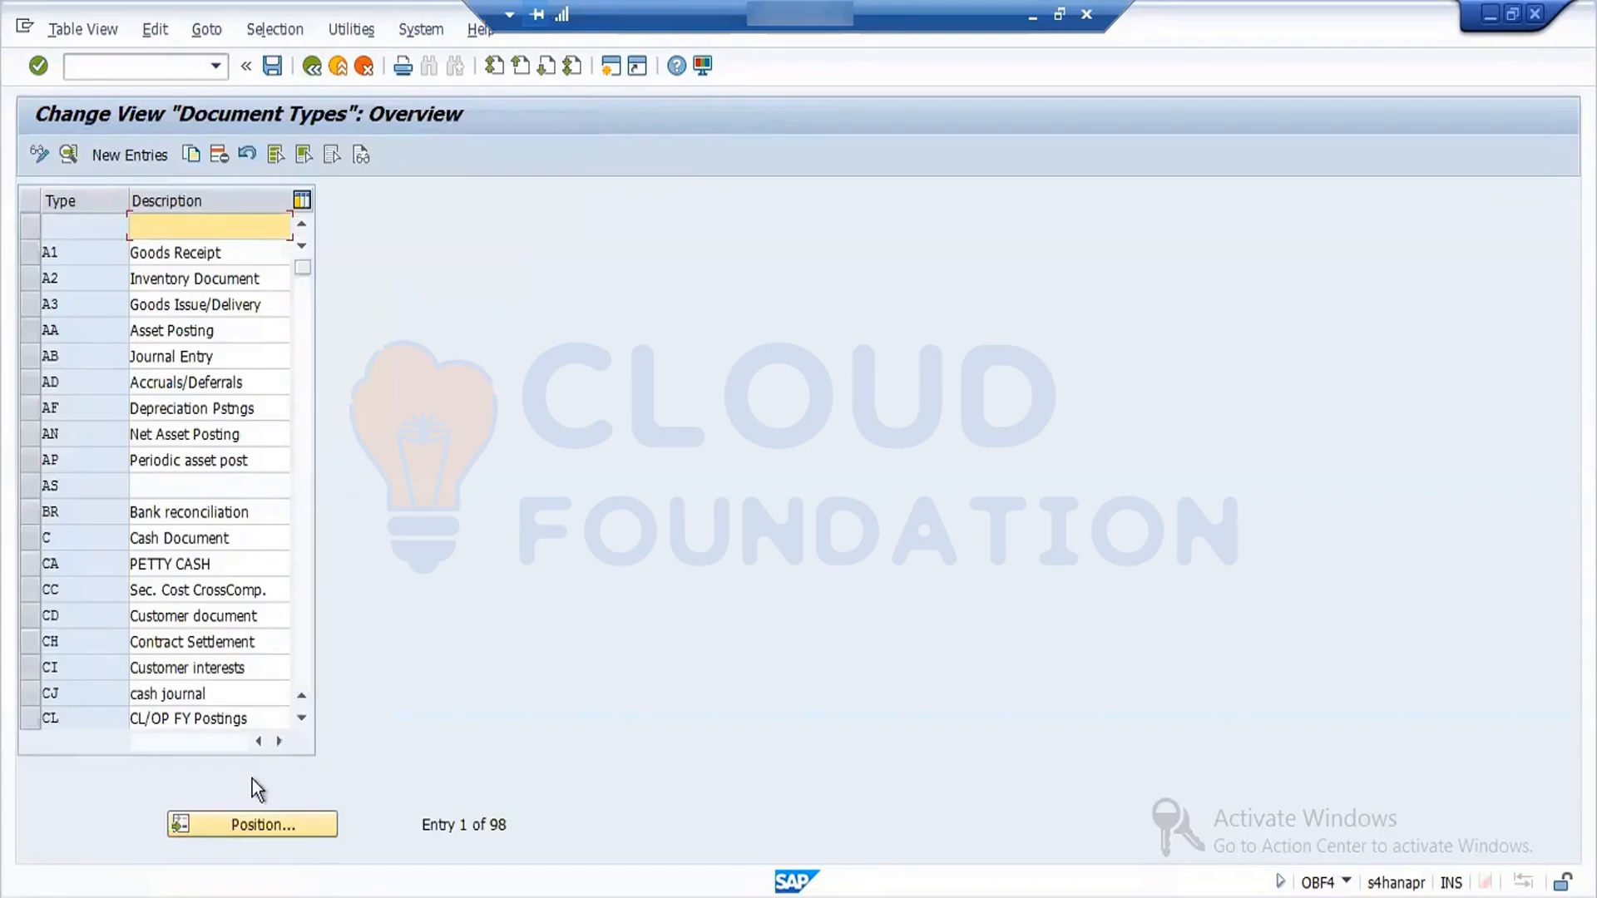
pyautogui.click(271, 825)
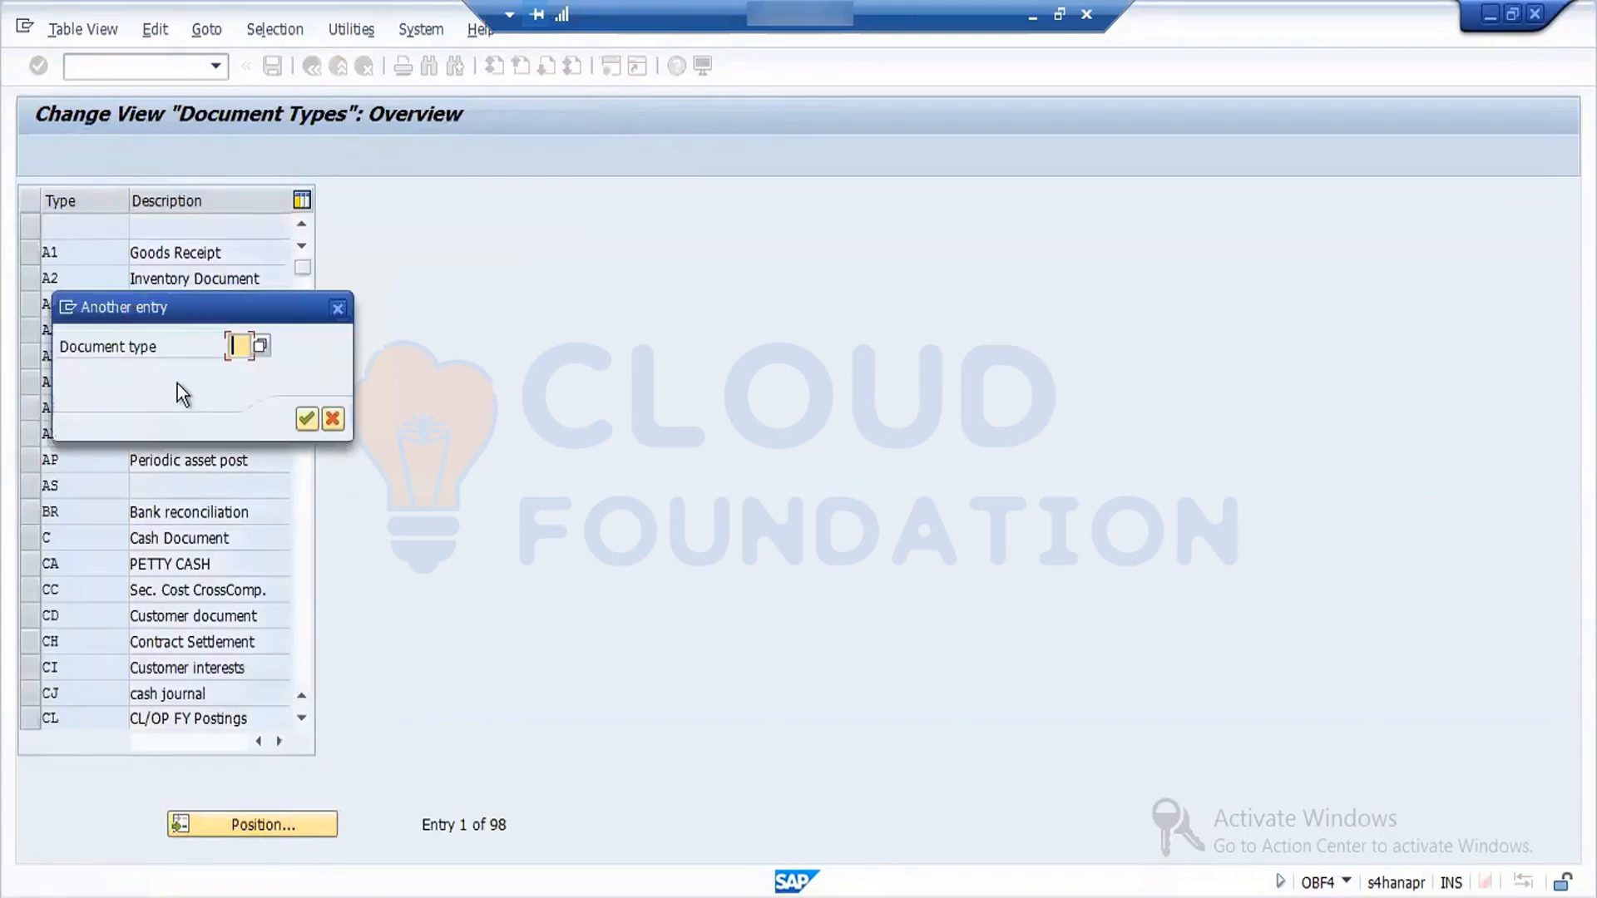
pyautogui.write('we')
pyautogui.press('Return')
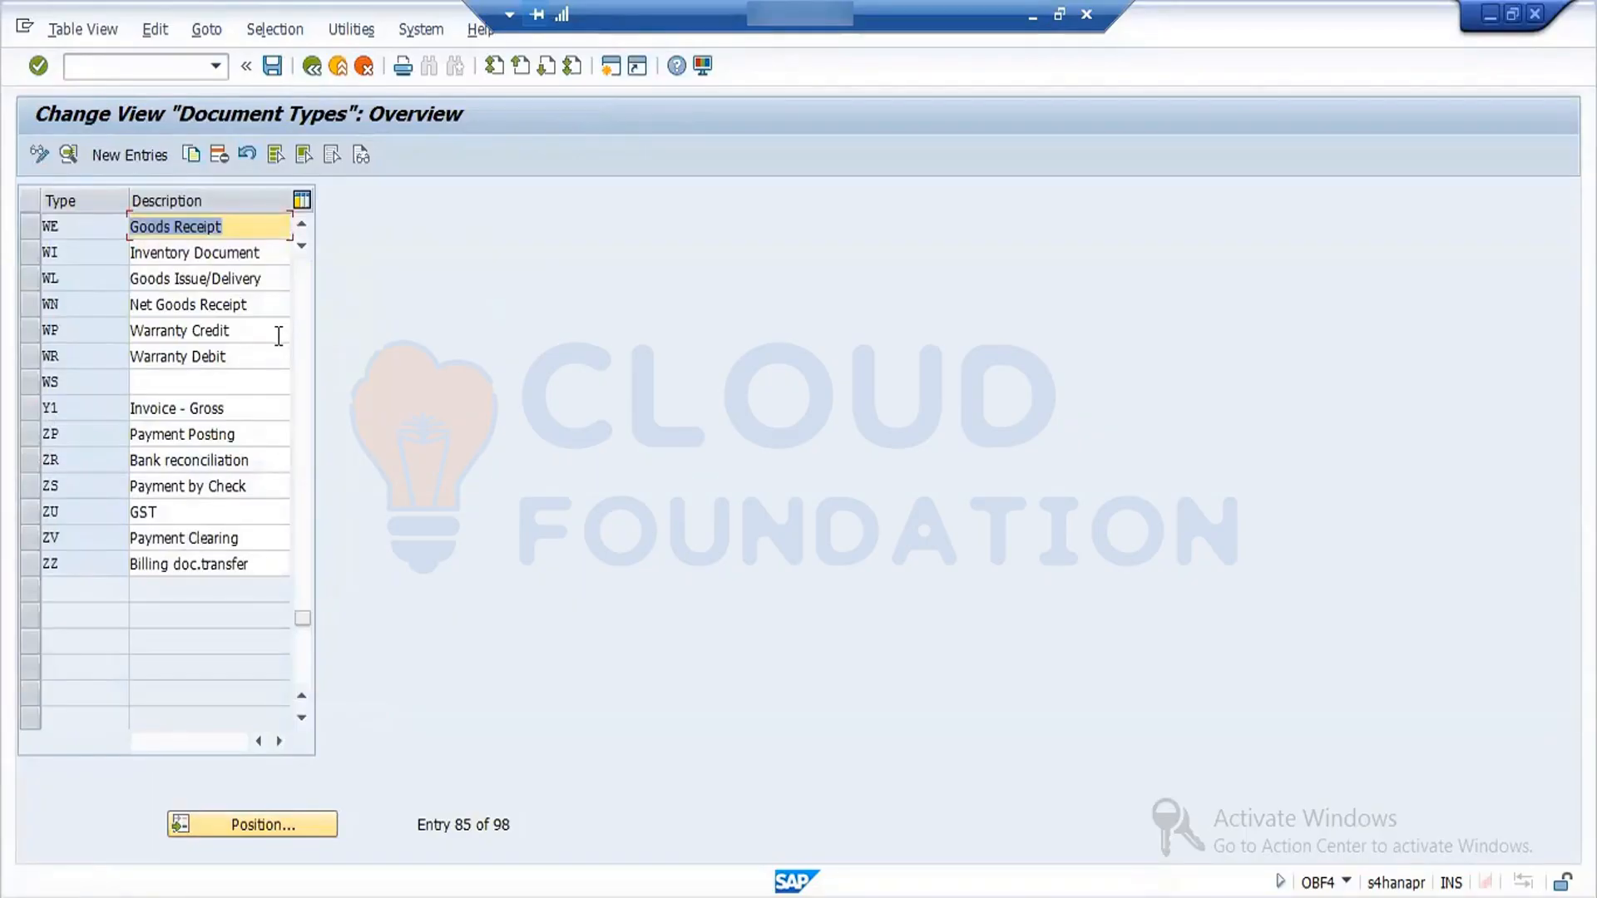
pyautogui.click(313, 66)
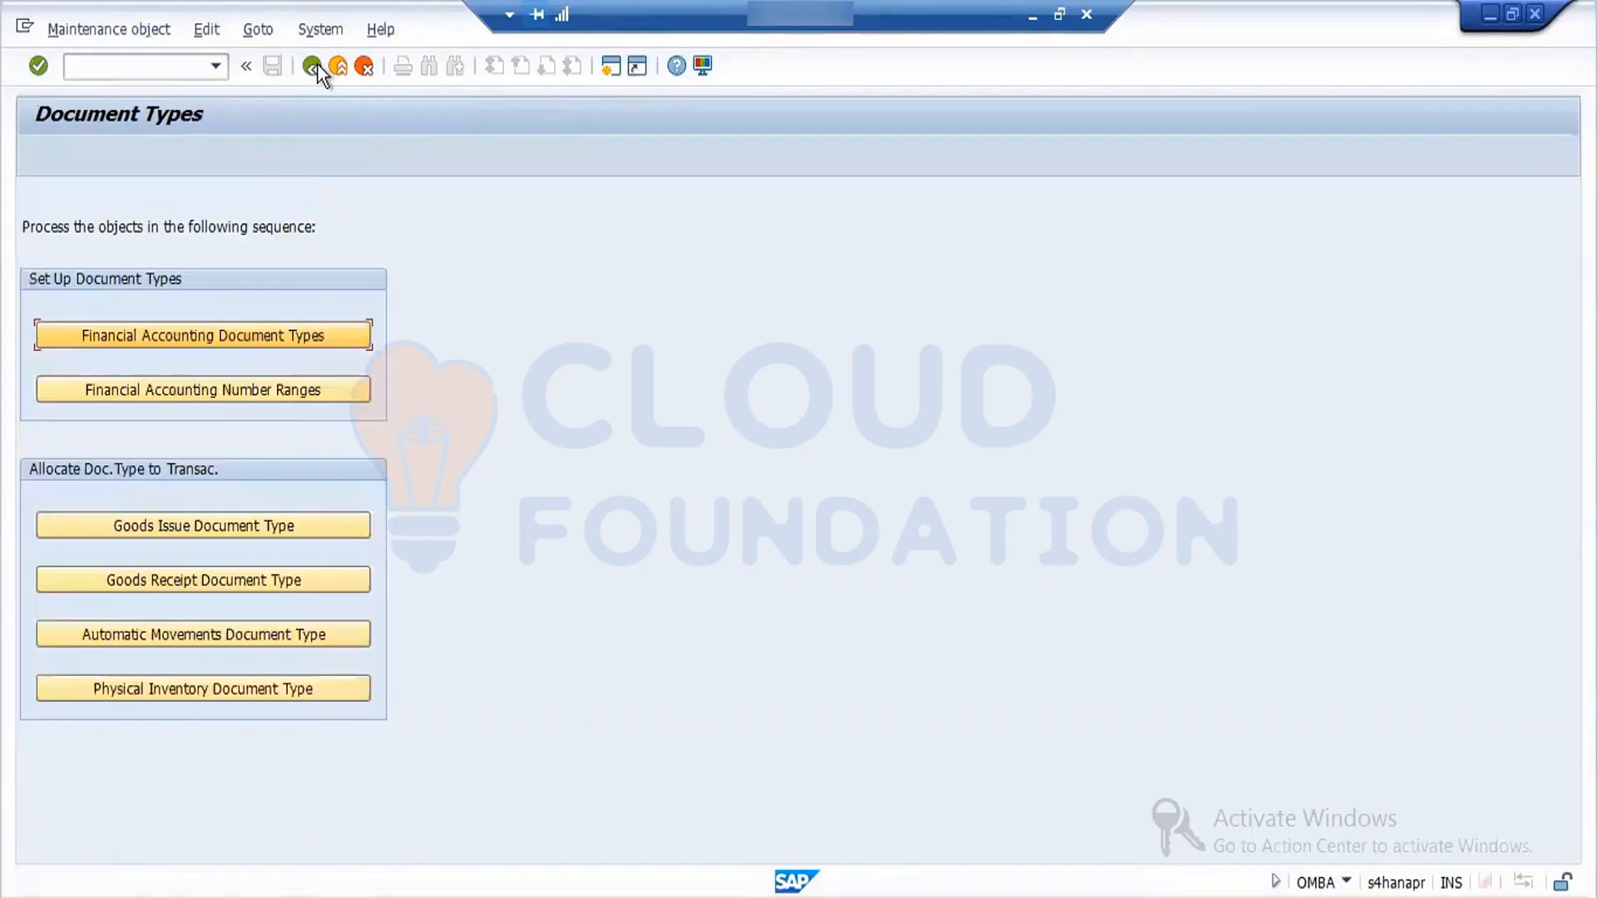
# - Display the accounting document intervals for company code FORD, check the 01 interval for 2021 and the available interval functions, and return to the document types overview
pyautogui.click(278, 393)
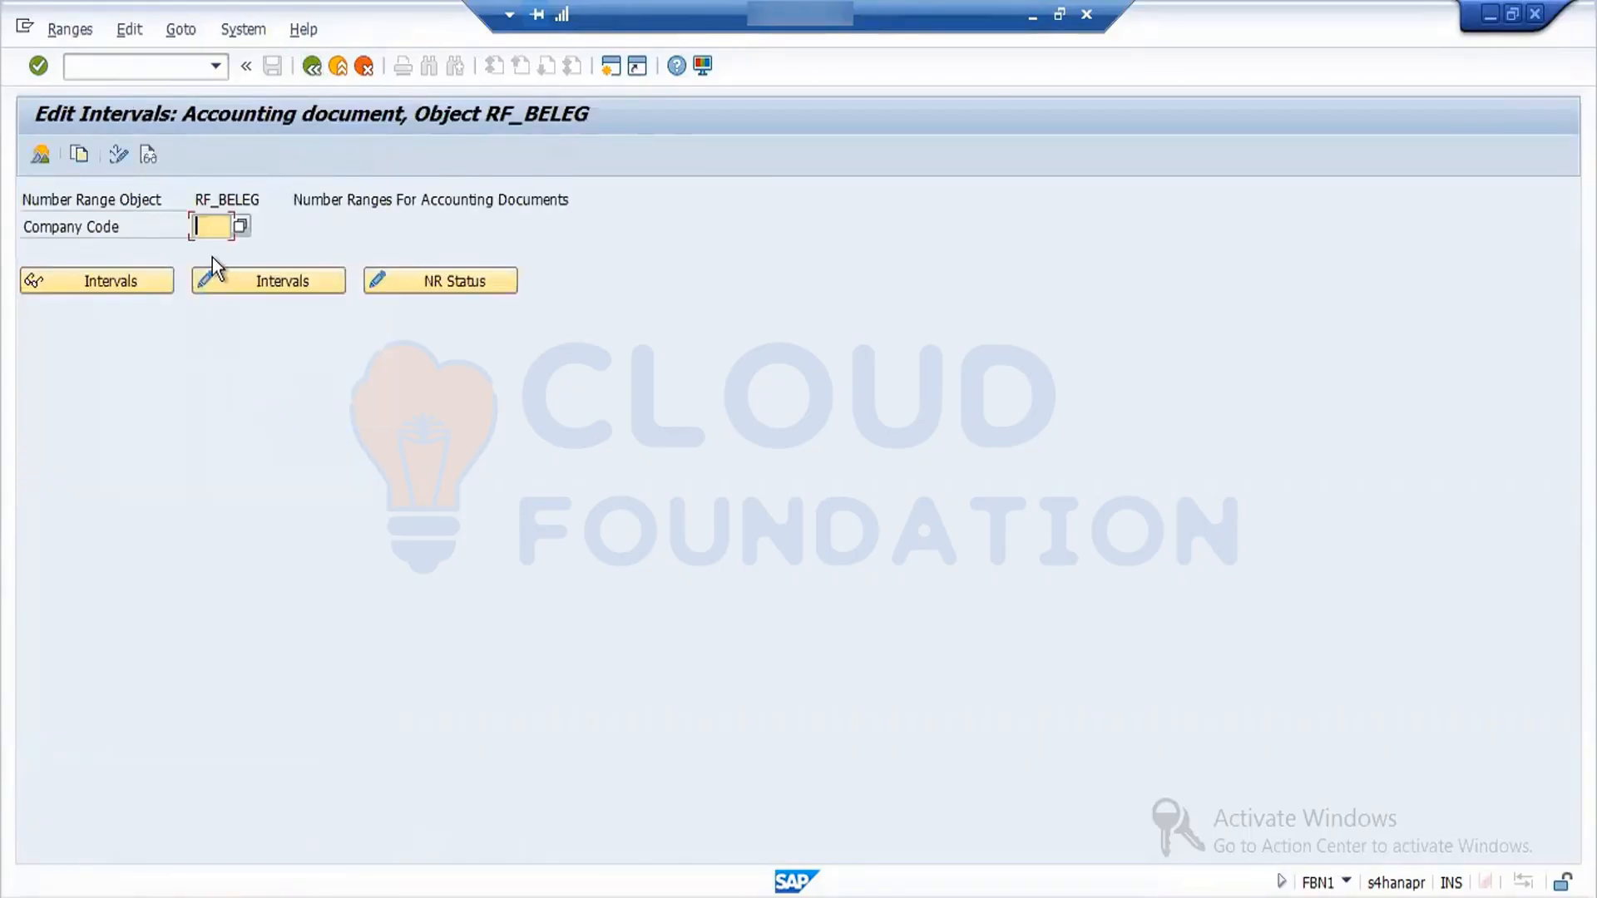
pyautogui.press('Return')
pyautogui.click(134, 278)
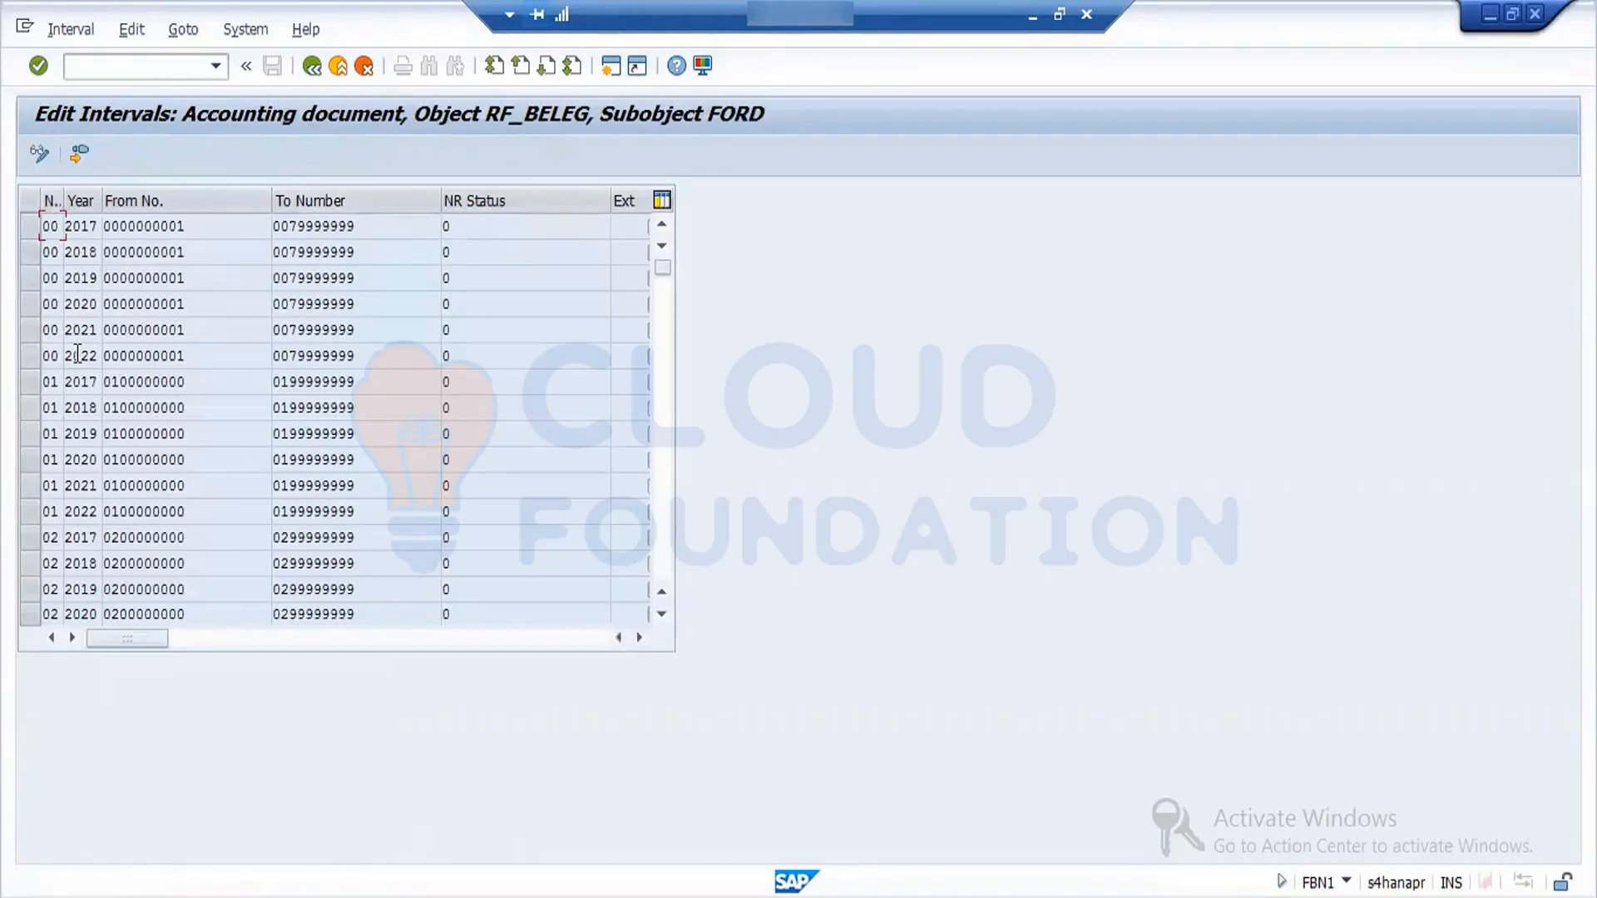
pyautogui.click(95, 489)
pyautogui.click(183, 30)
pyautogui.click(95, 31)
pyautogui.click(63, 32)
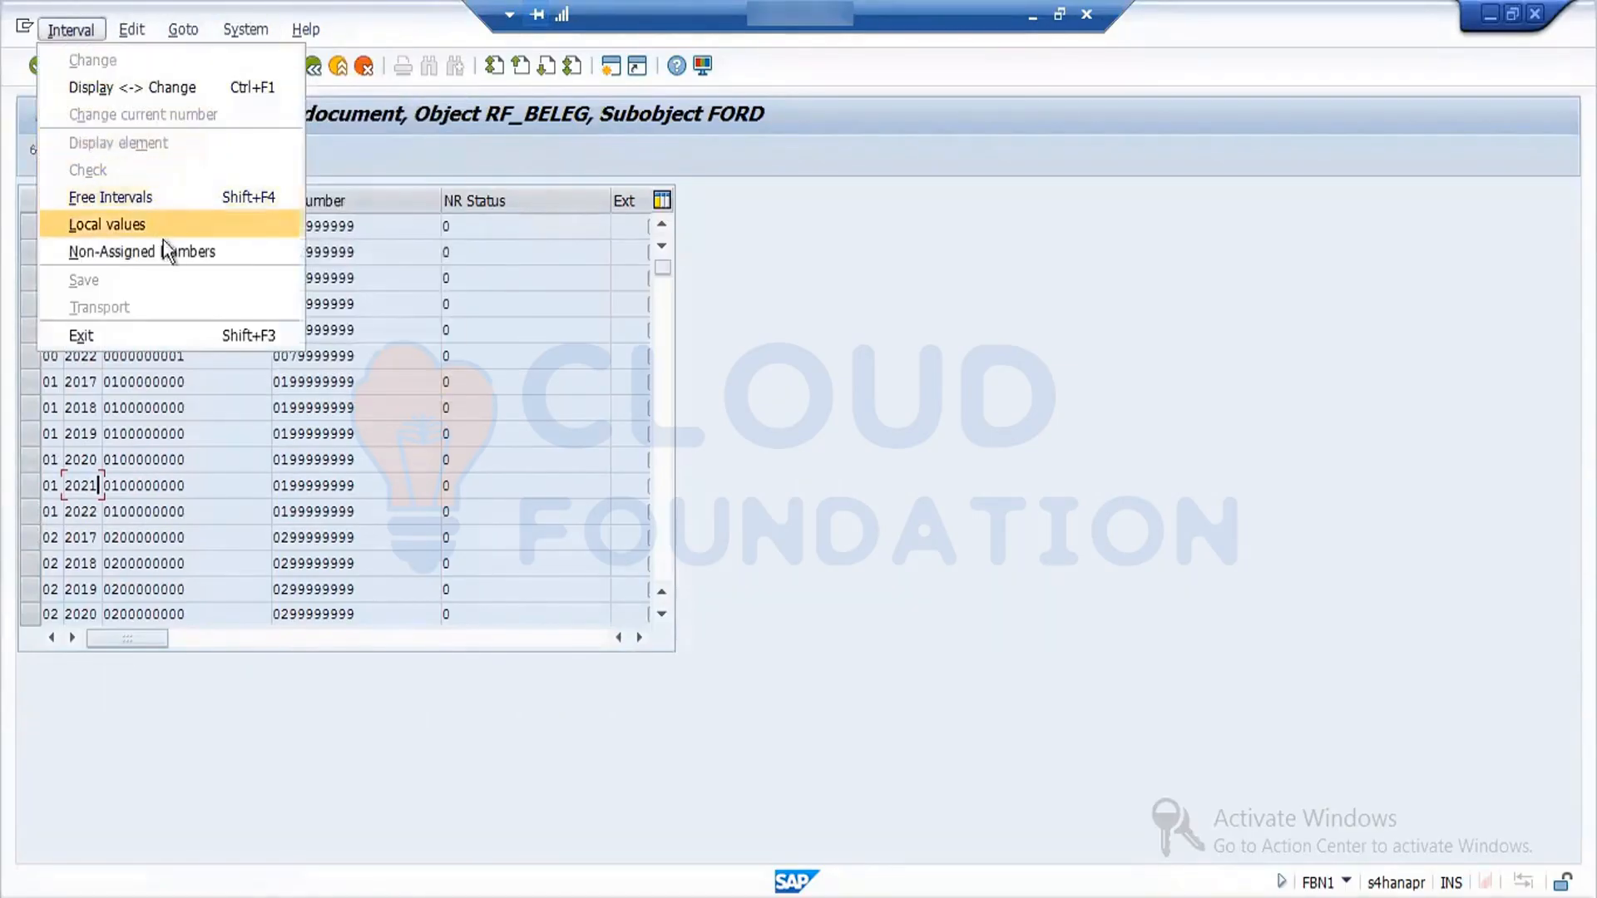
pyautogui.click(372, 299)
pyautogui.click(312, 67)
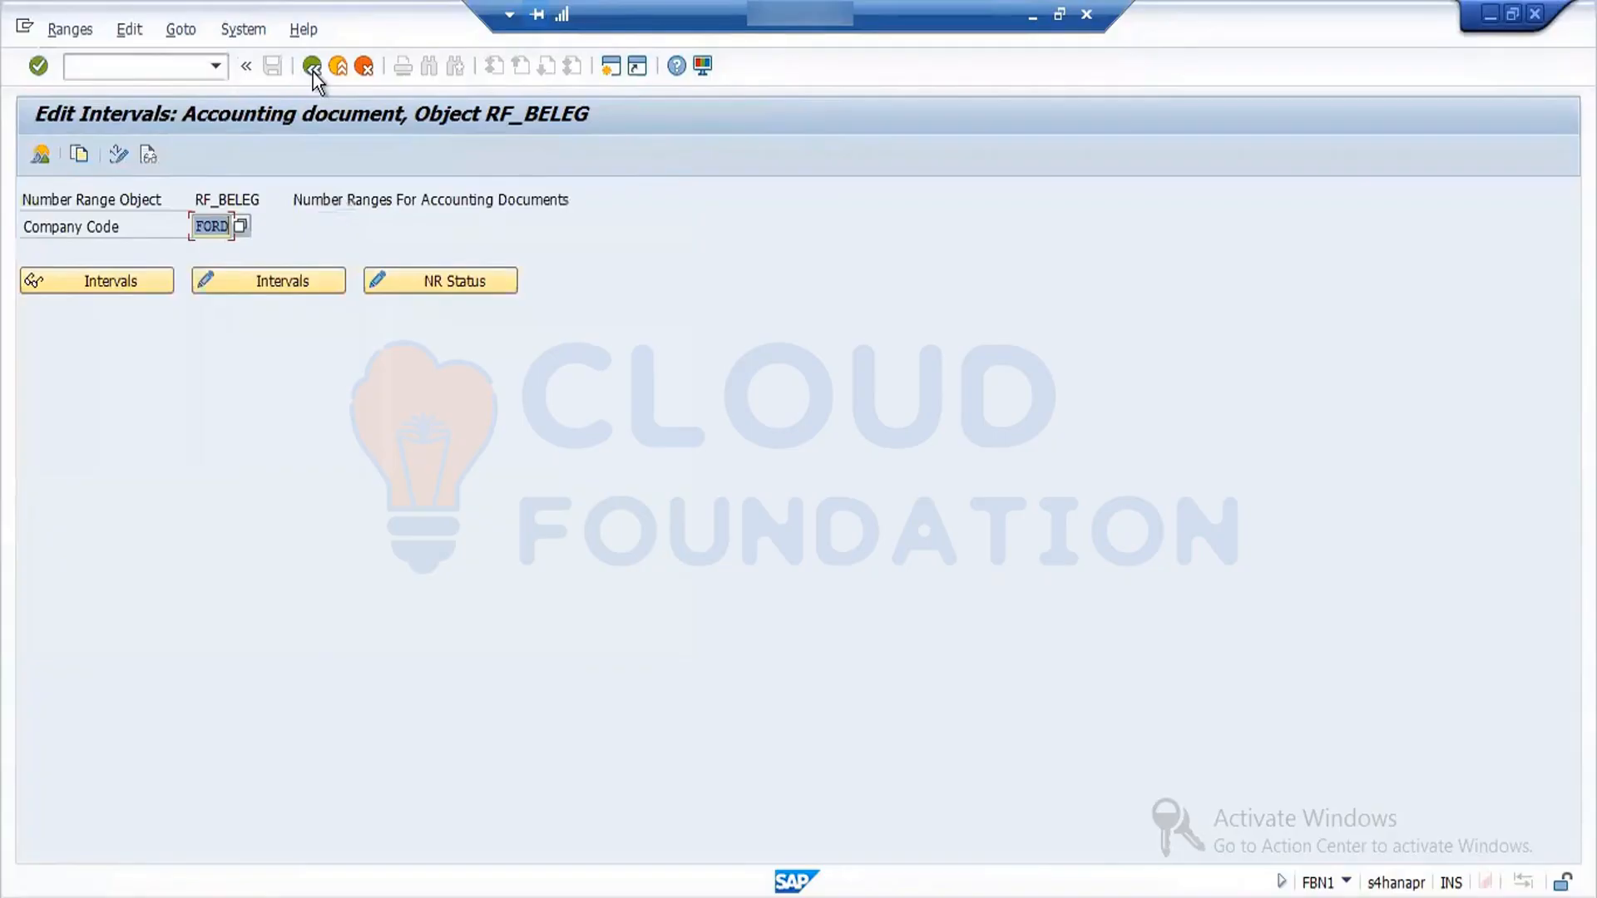
pyautogui.click(312, 70)
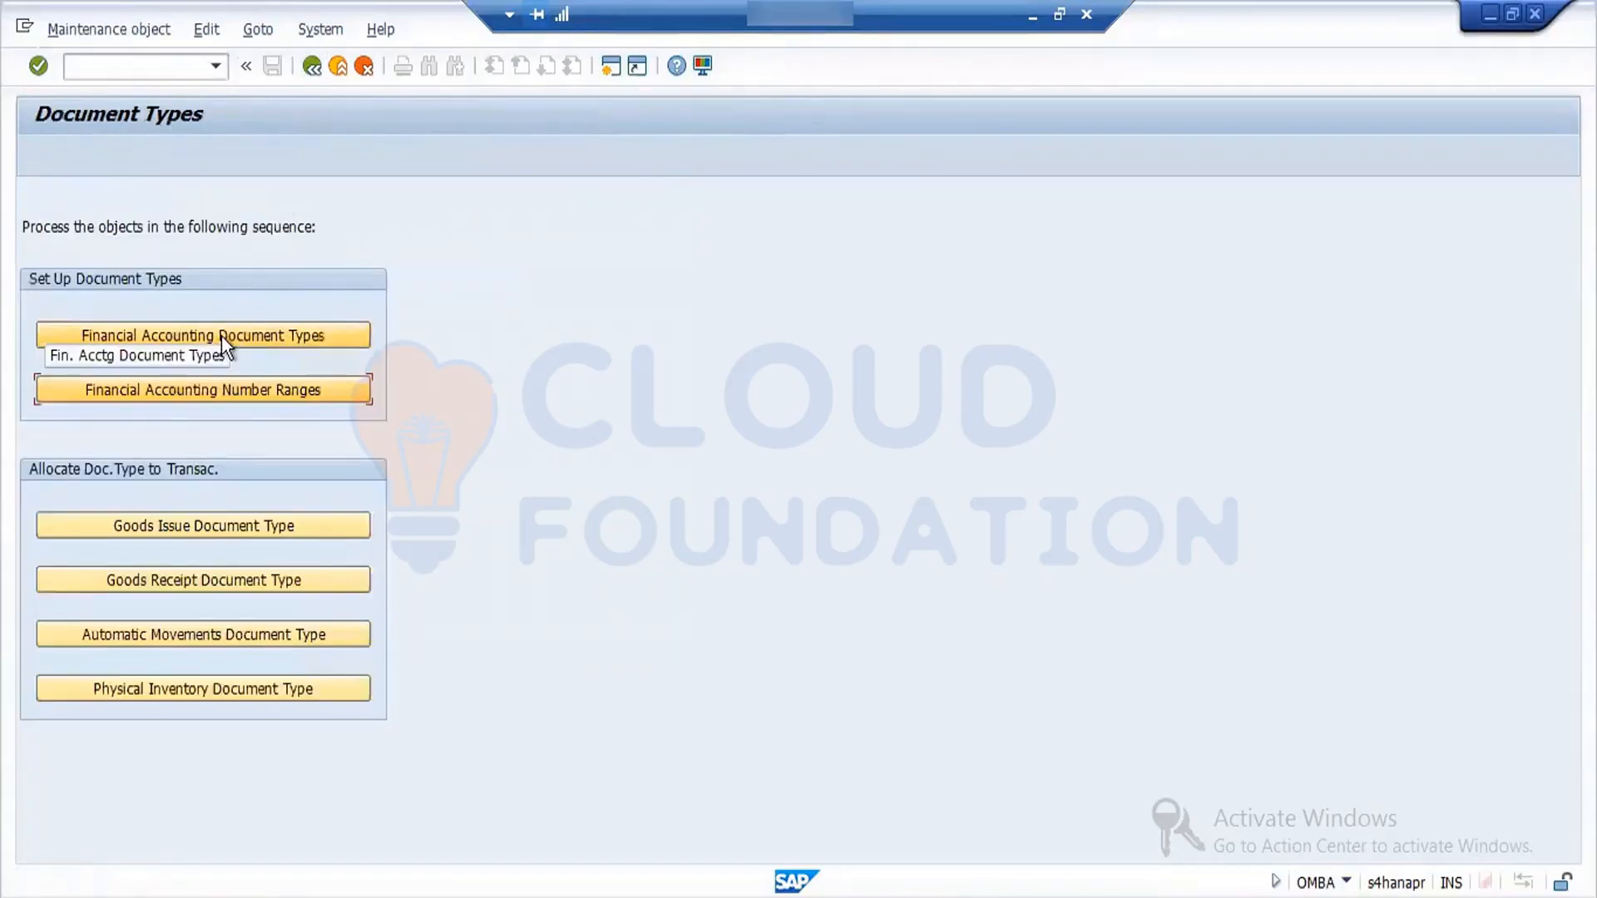
# - Open the financial accounting document types and position the list at document type WE
pyautogui.click(221, 336)
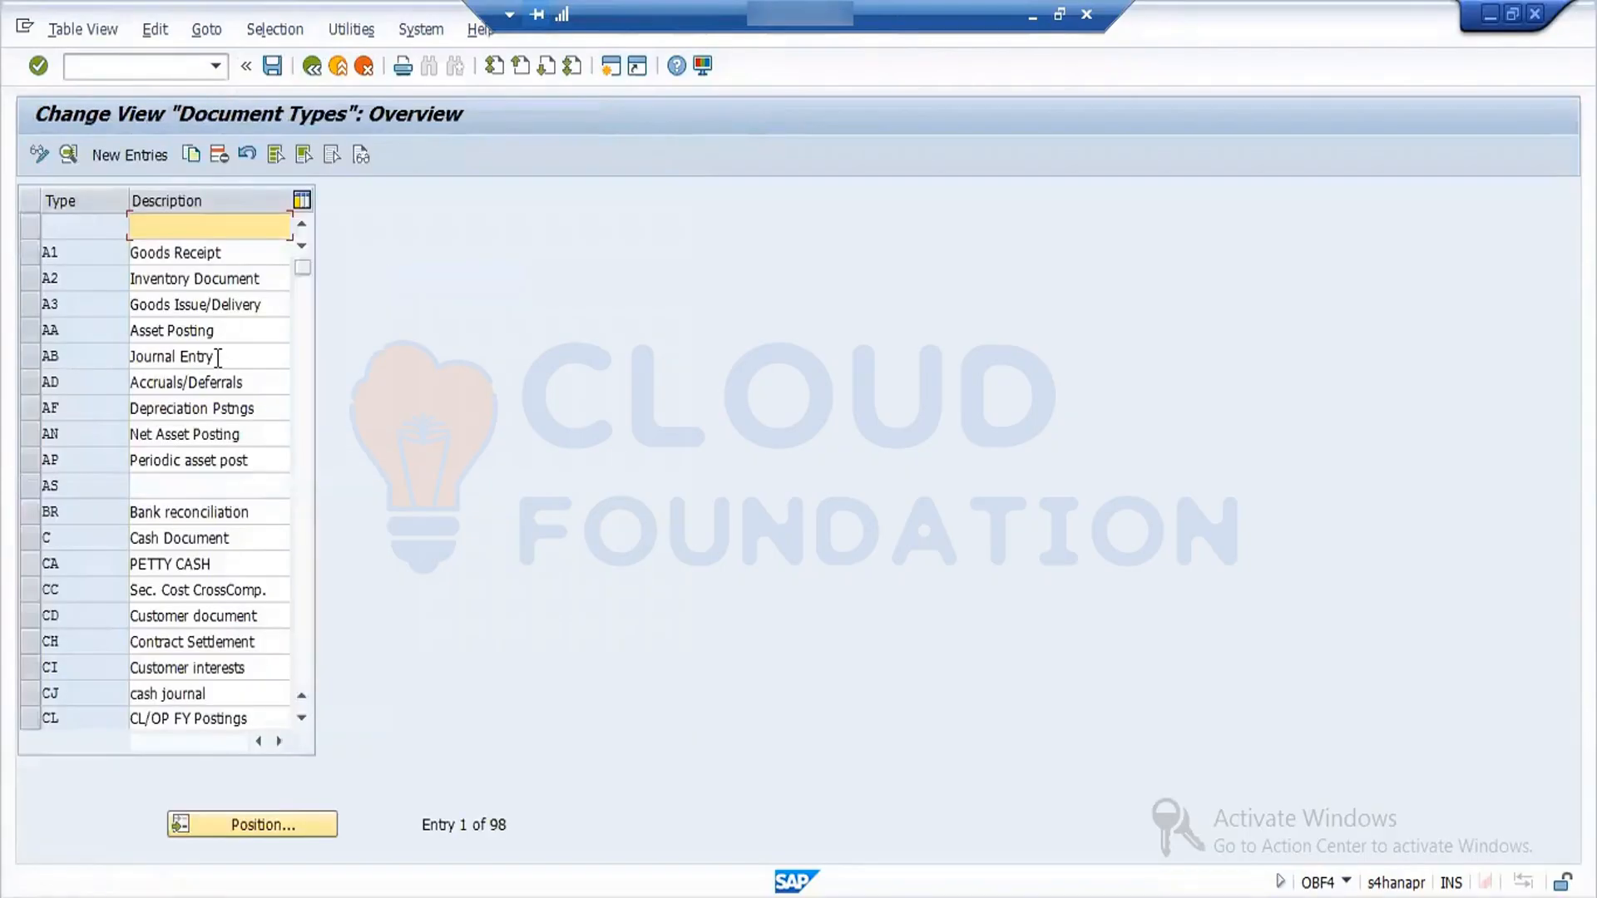
pyautogui.click(242, 817)
pyautogui.write('w')
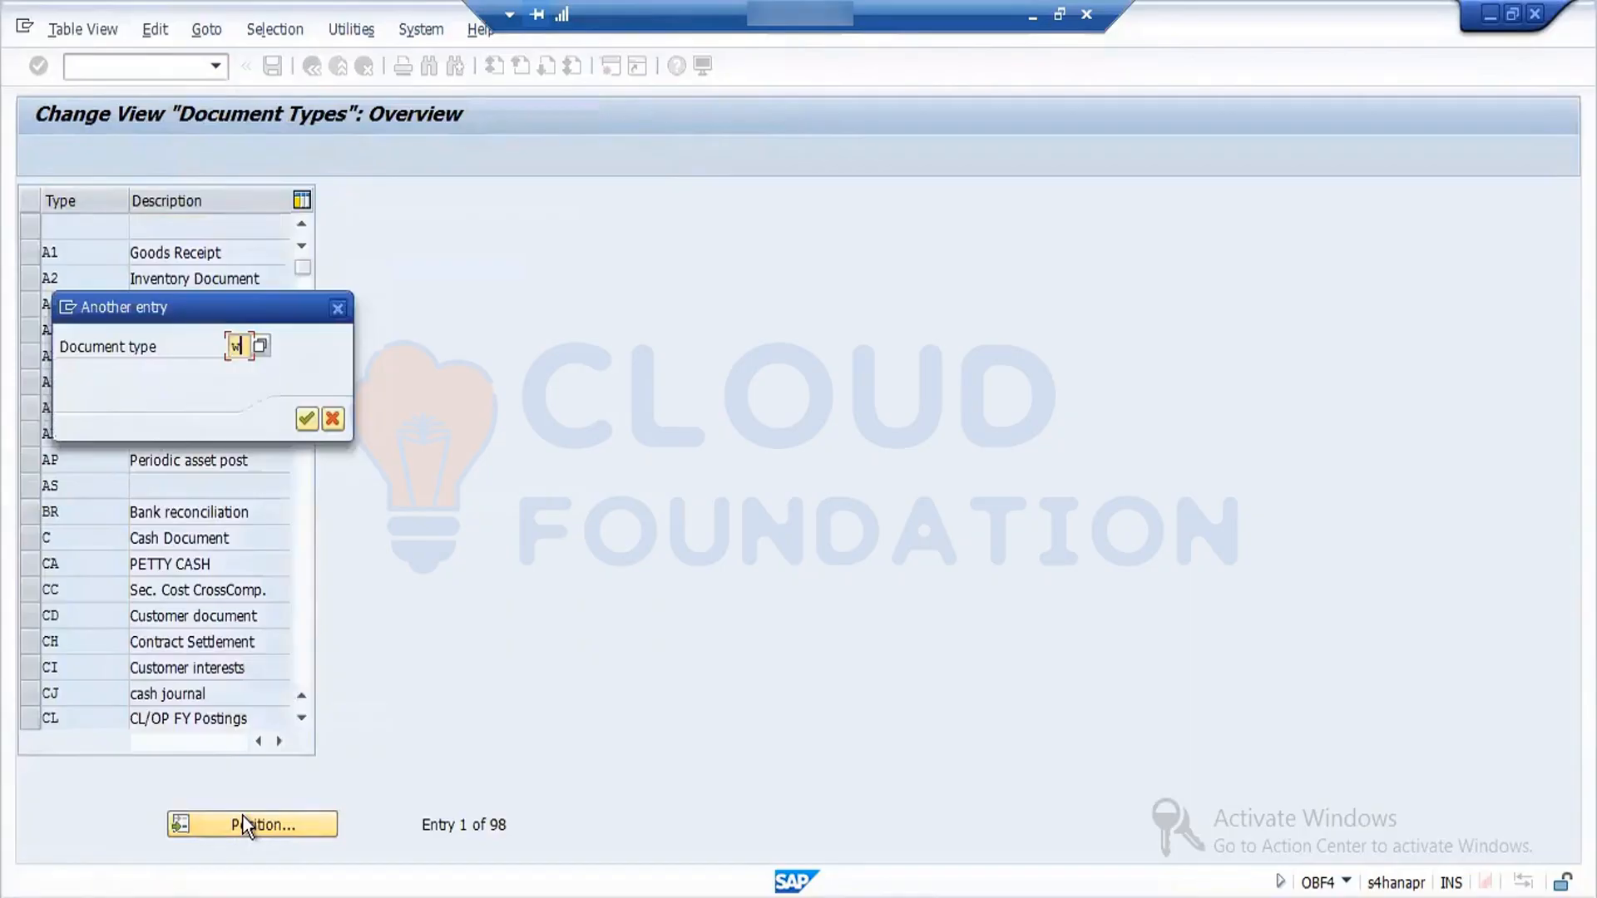
pyautogui.write('e')
pyautogui.press('Return')
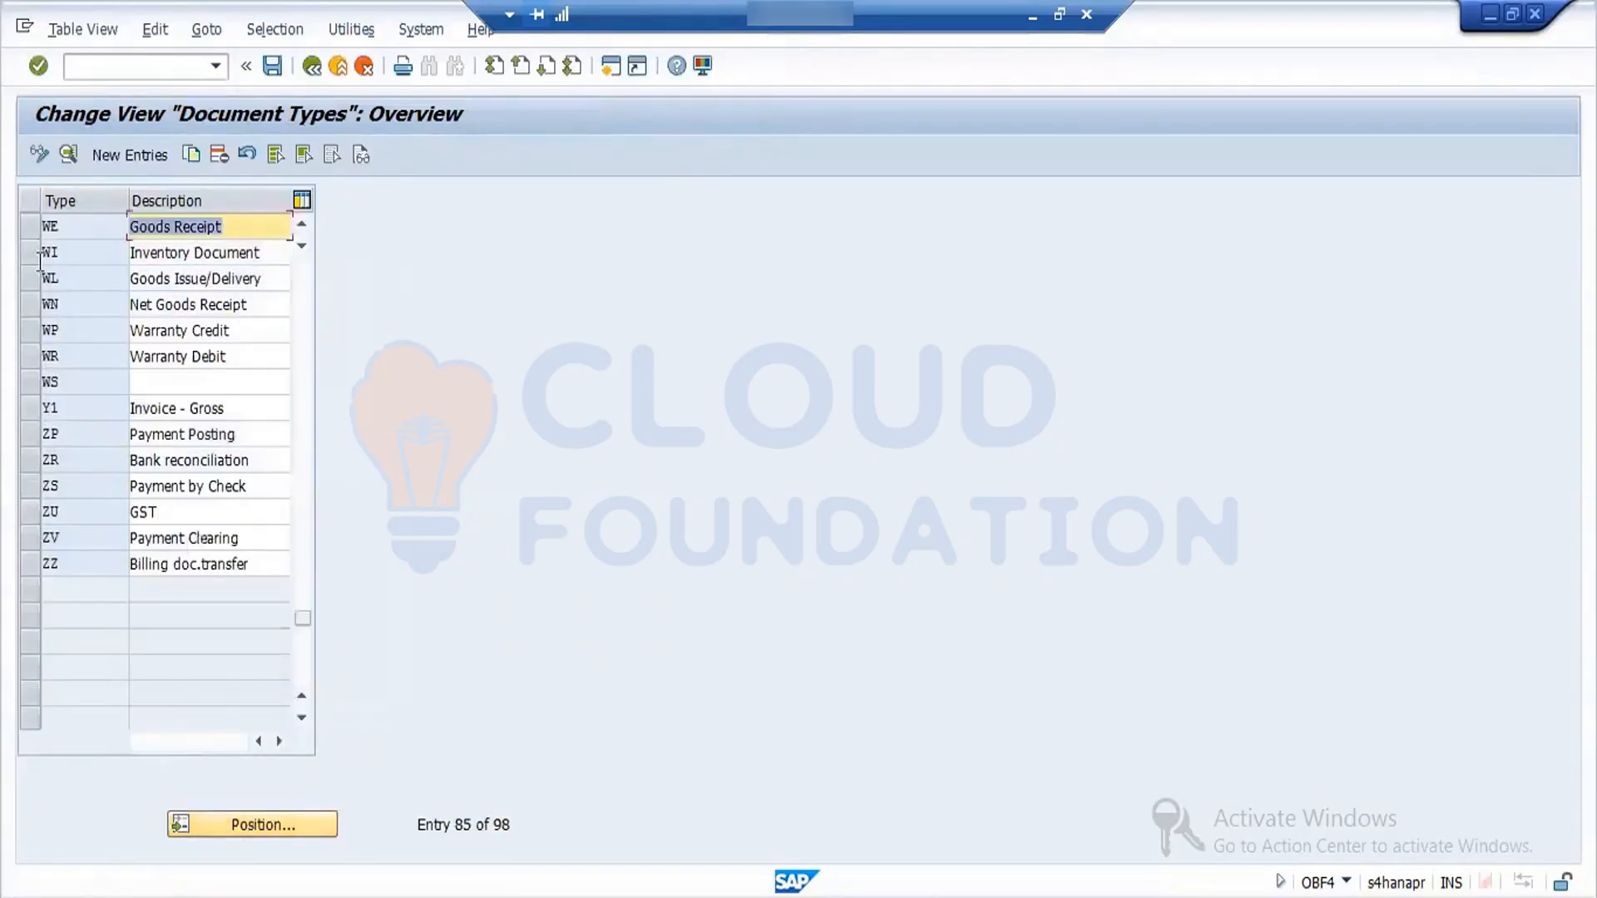
# - Select document types WA, WE and WI and open their details
pyautogui.click(30, 226)
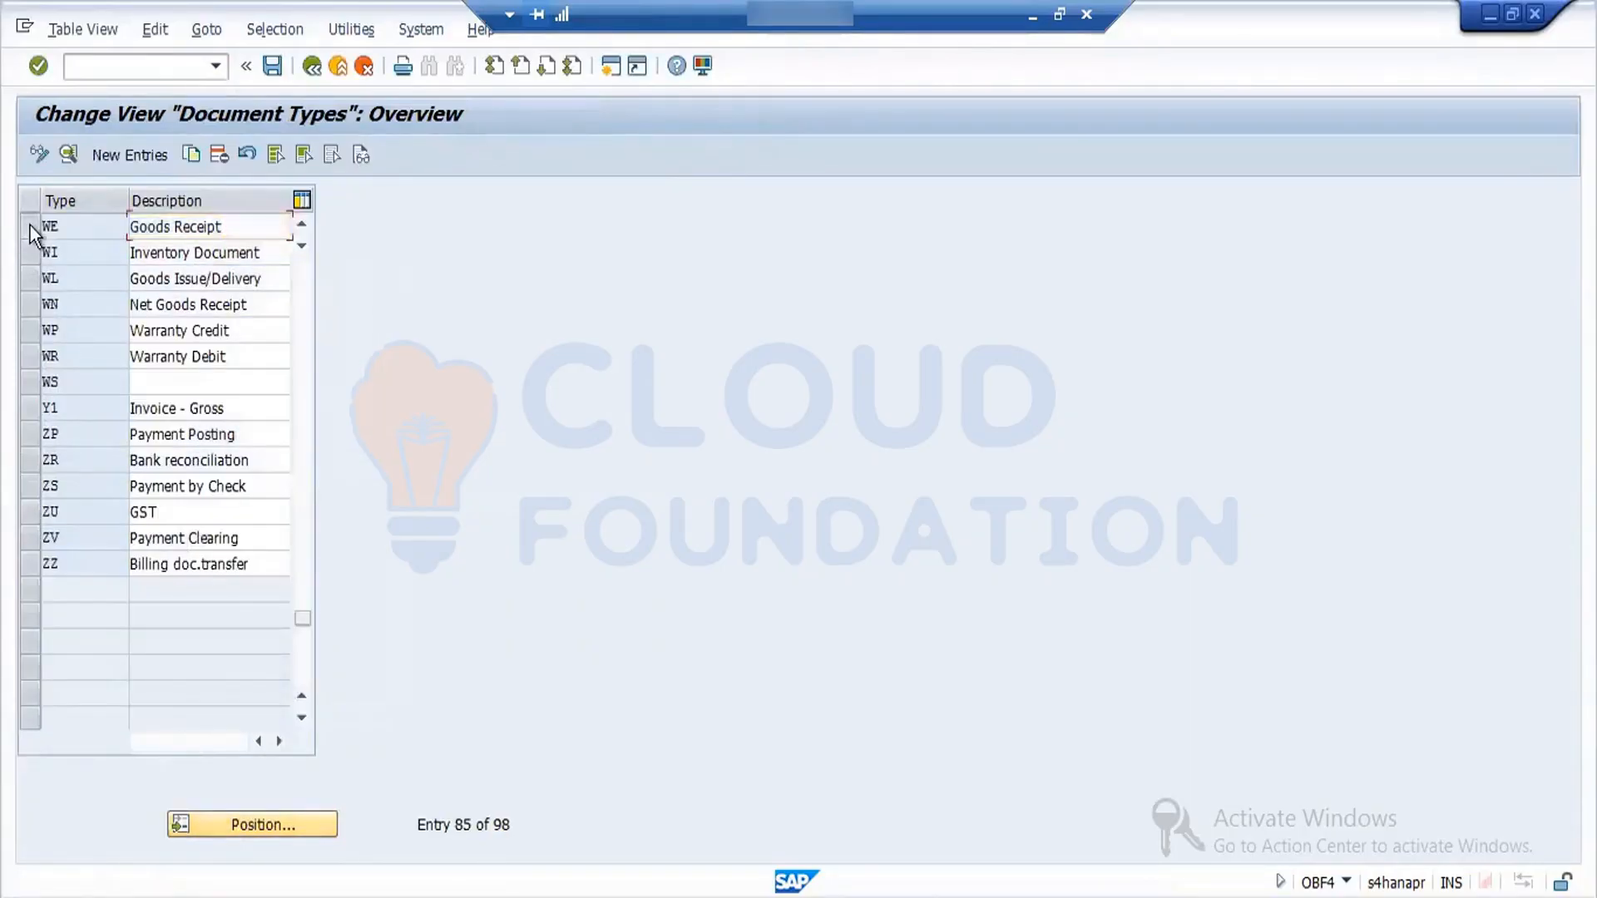
pyautogui.click(300, 228)
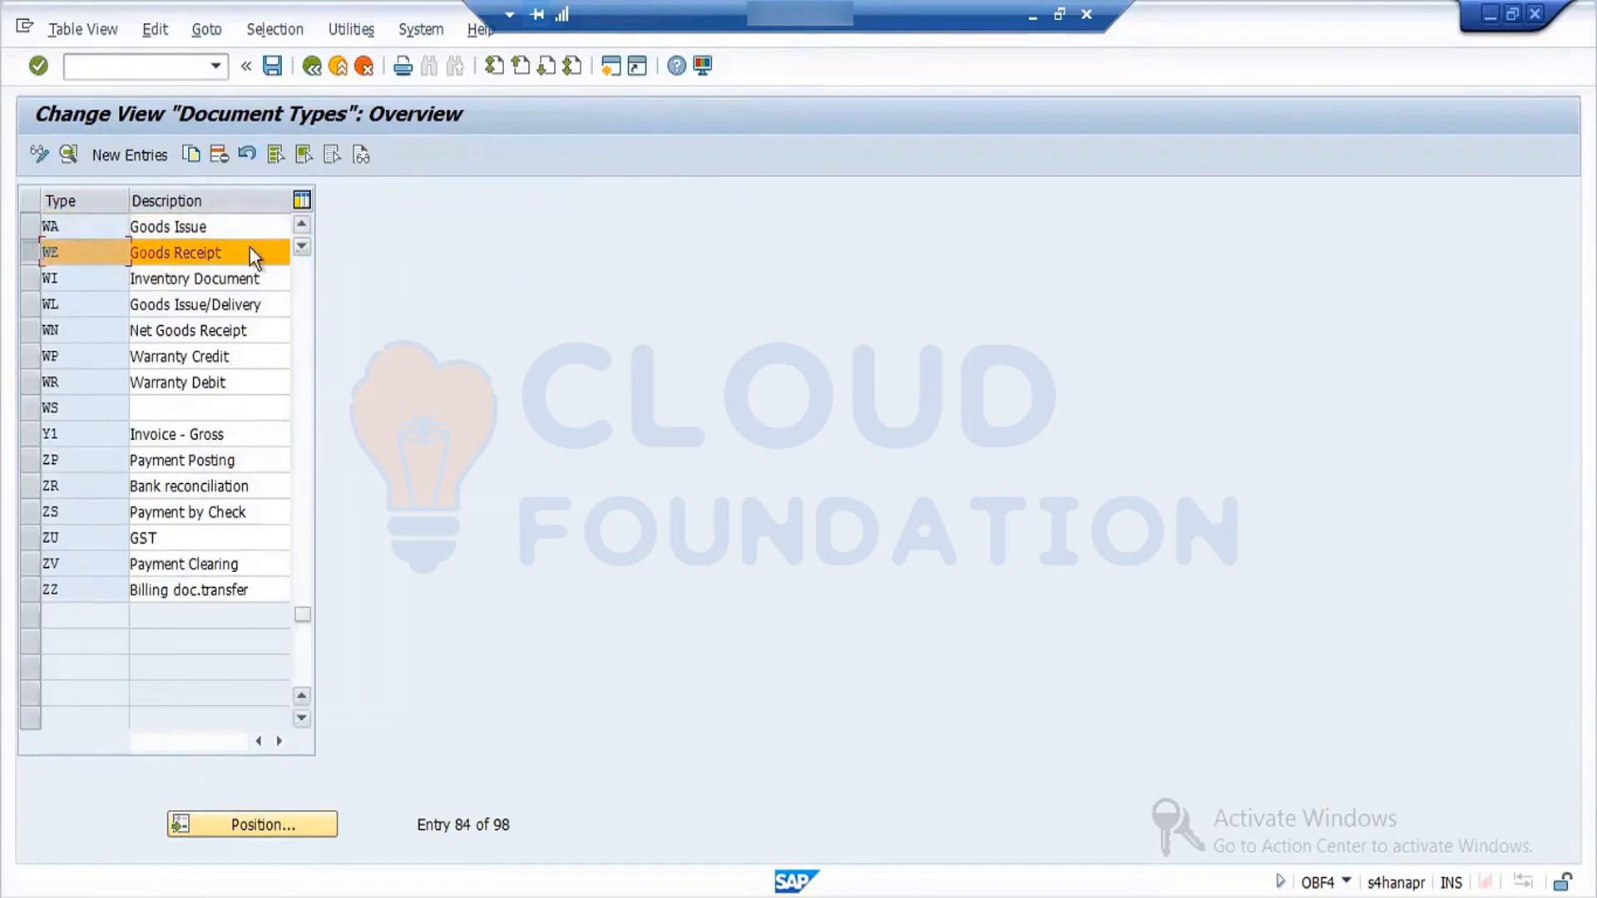
pyautogui.click(23, 226)
pyautogui.click(30, 278)
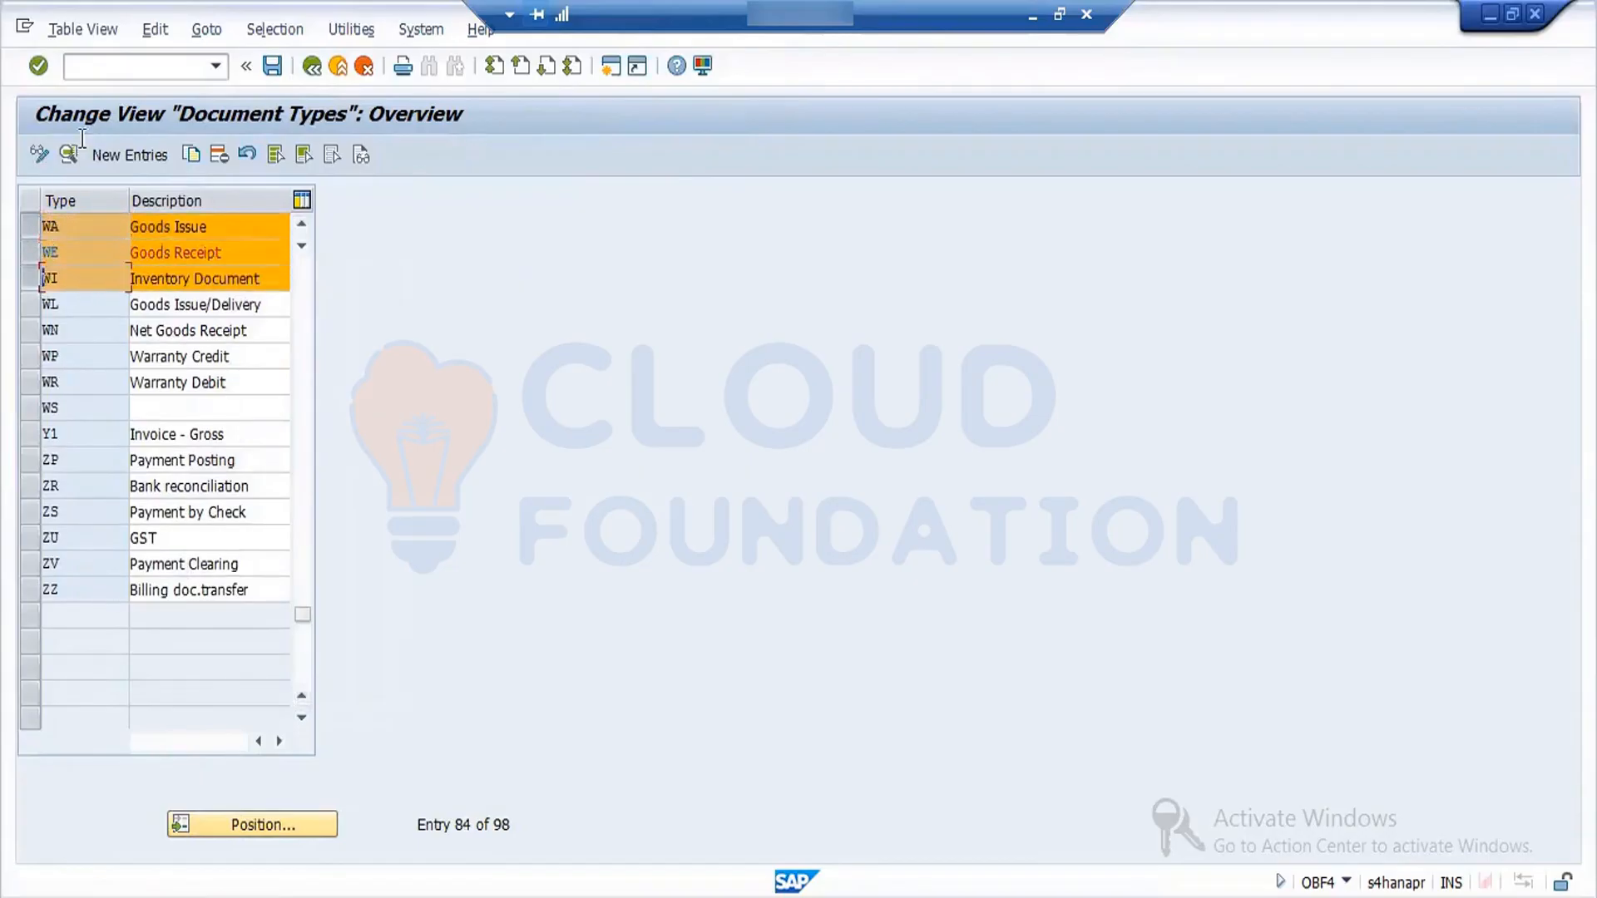
pyautogui.click(68, 153)
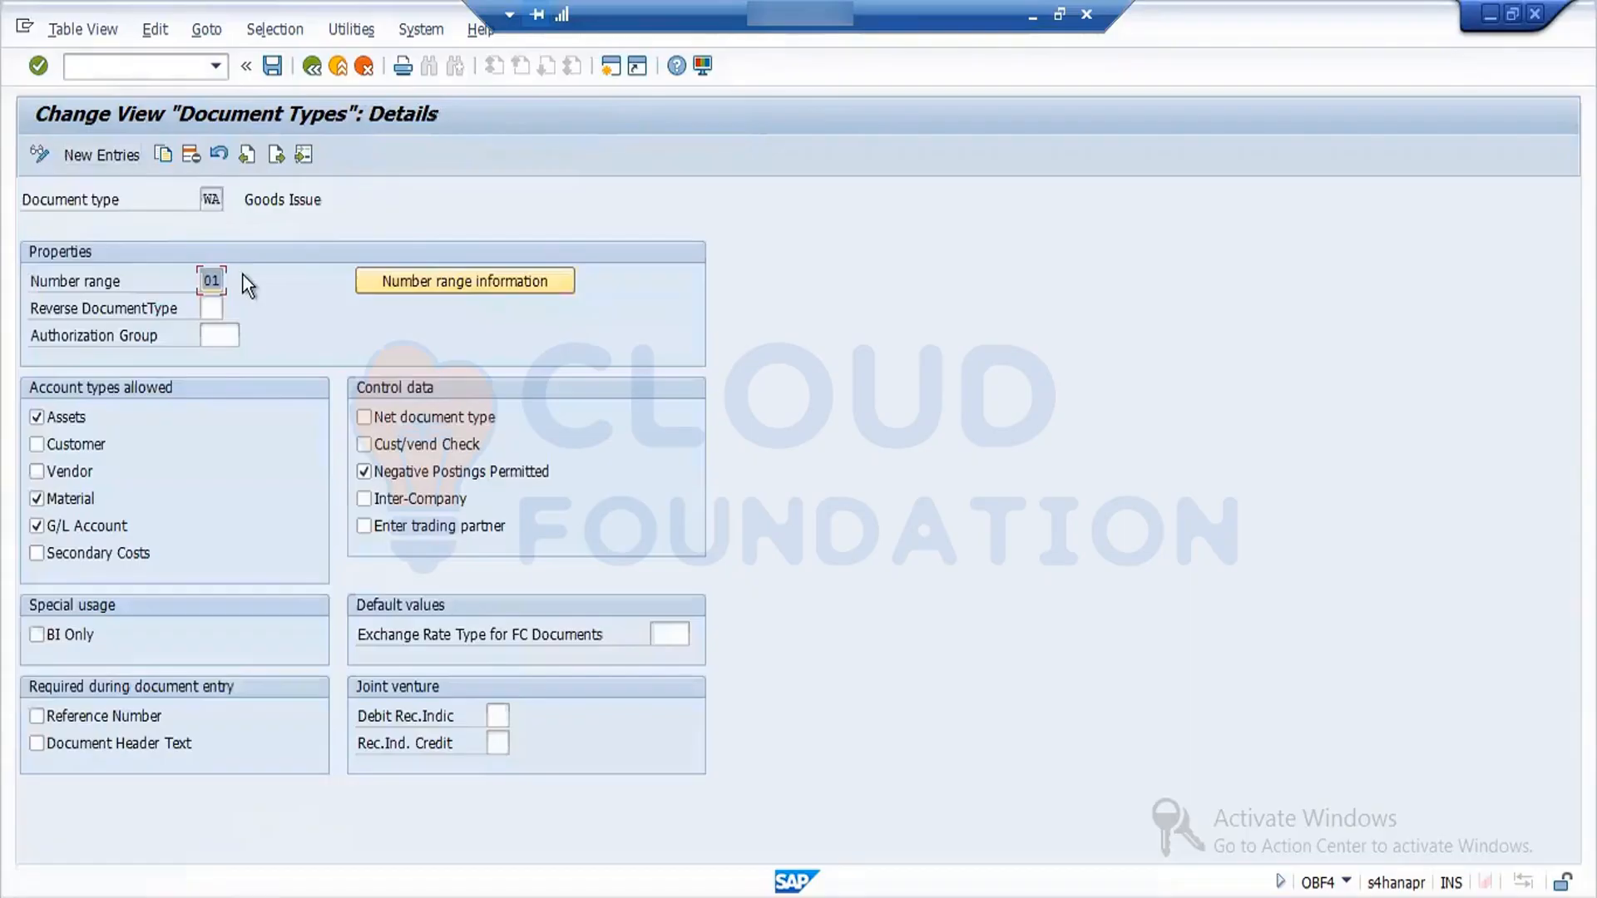
# - Check the number range assigned to document types WI, WE and WA, and save the document type settings
pyautogui.click(279, 153)
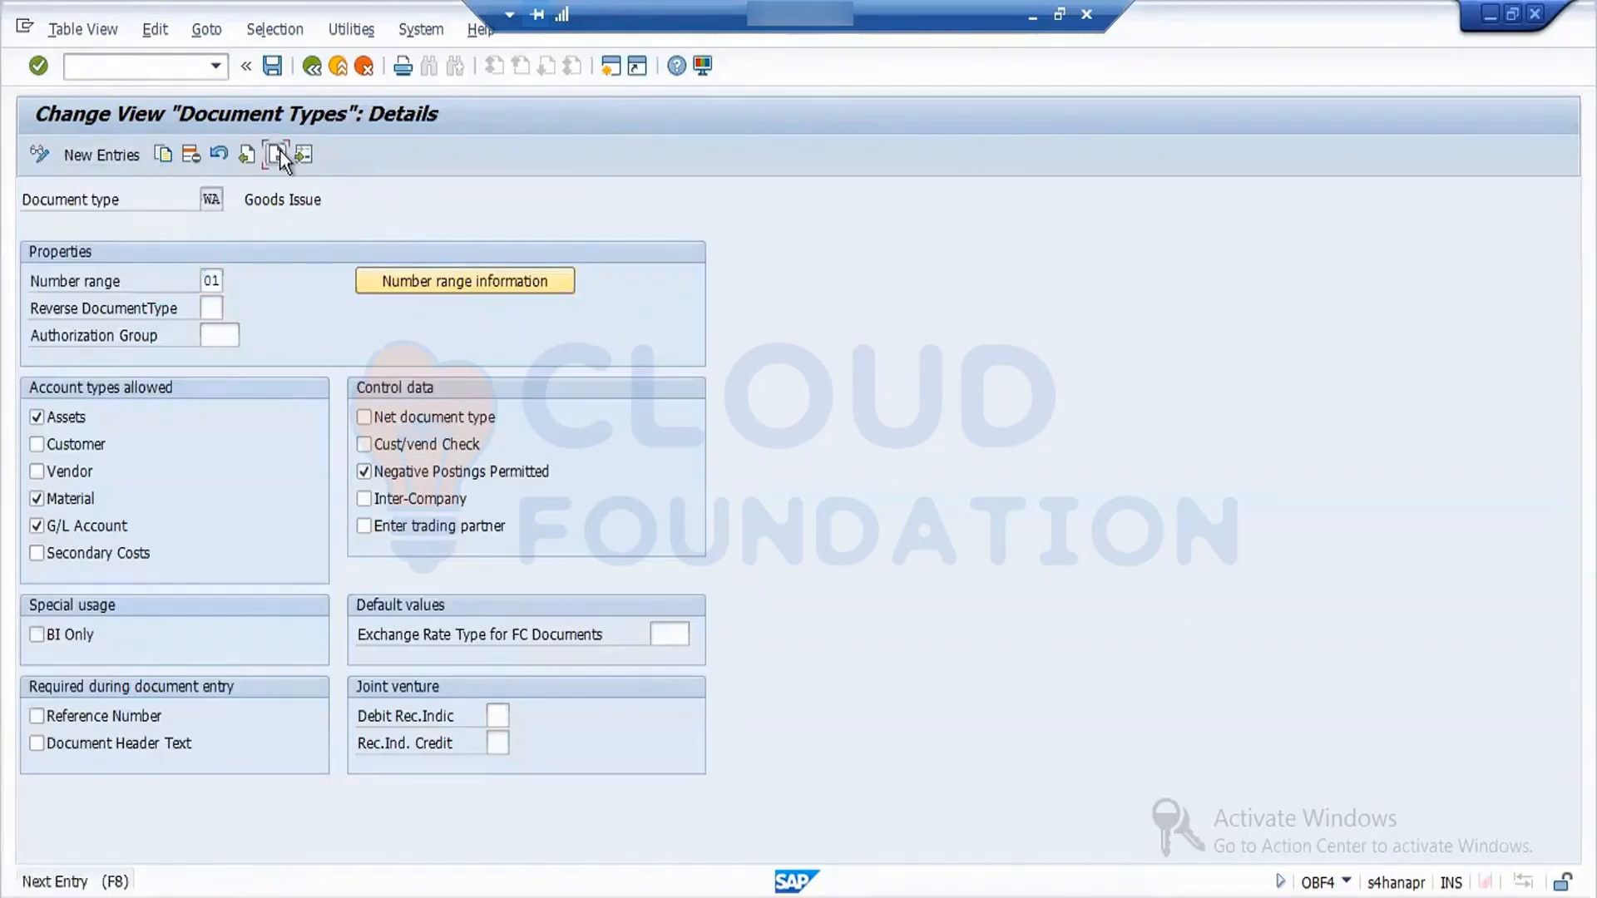
pyautogui.click(280, 152)
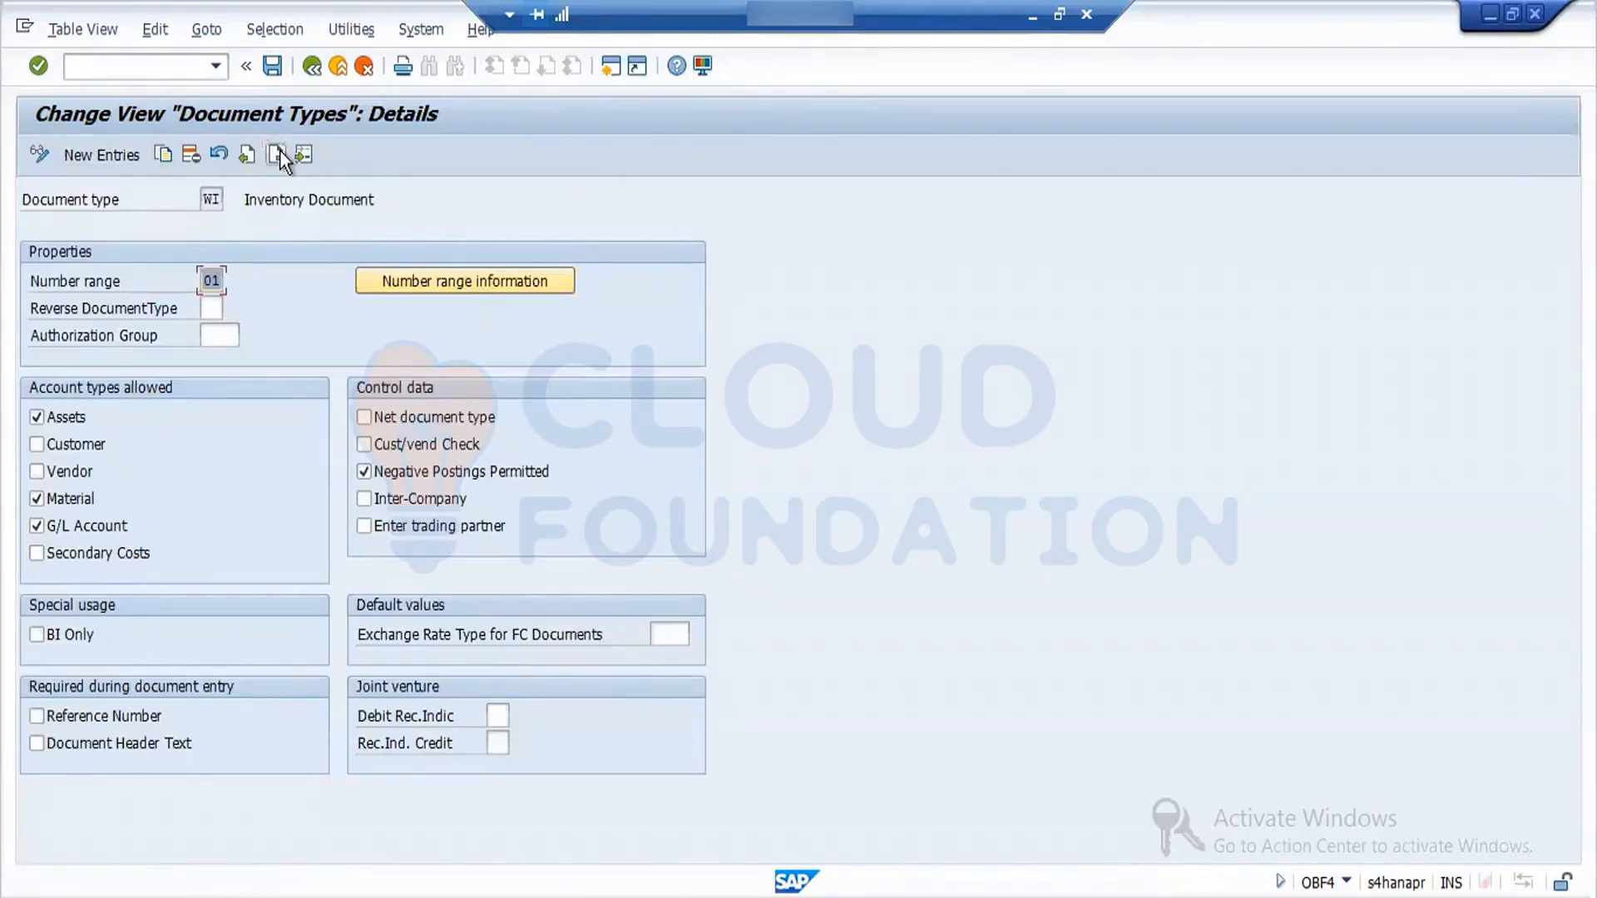
pyautogui.click(249, 156)
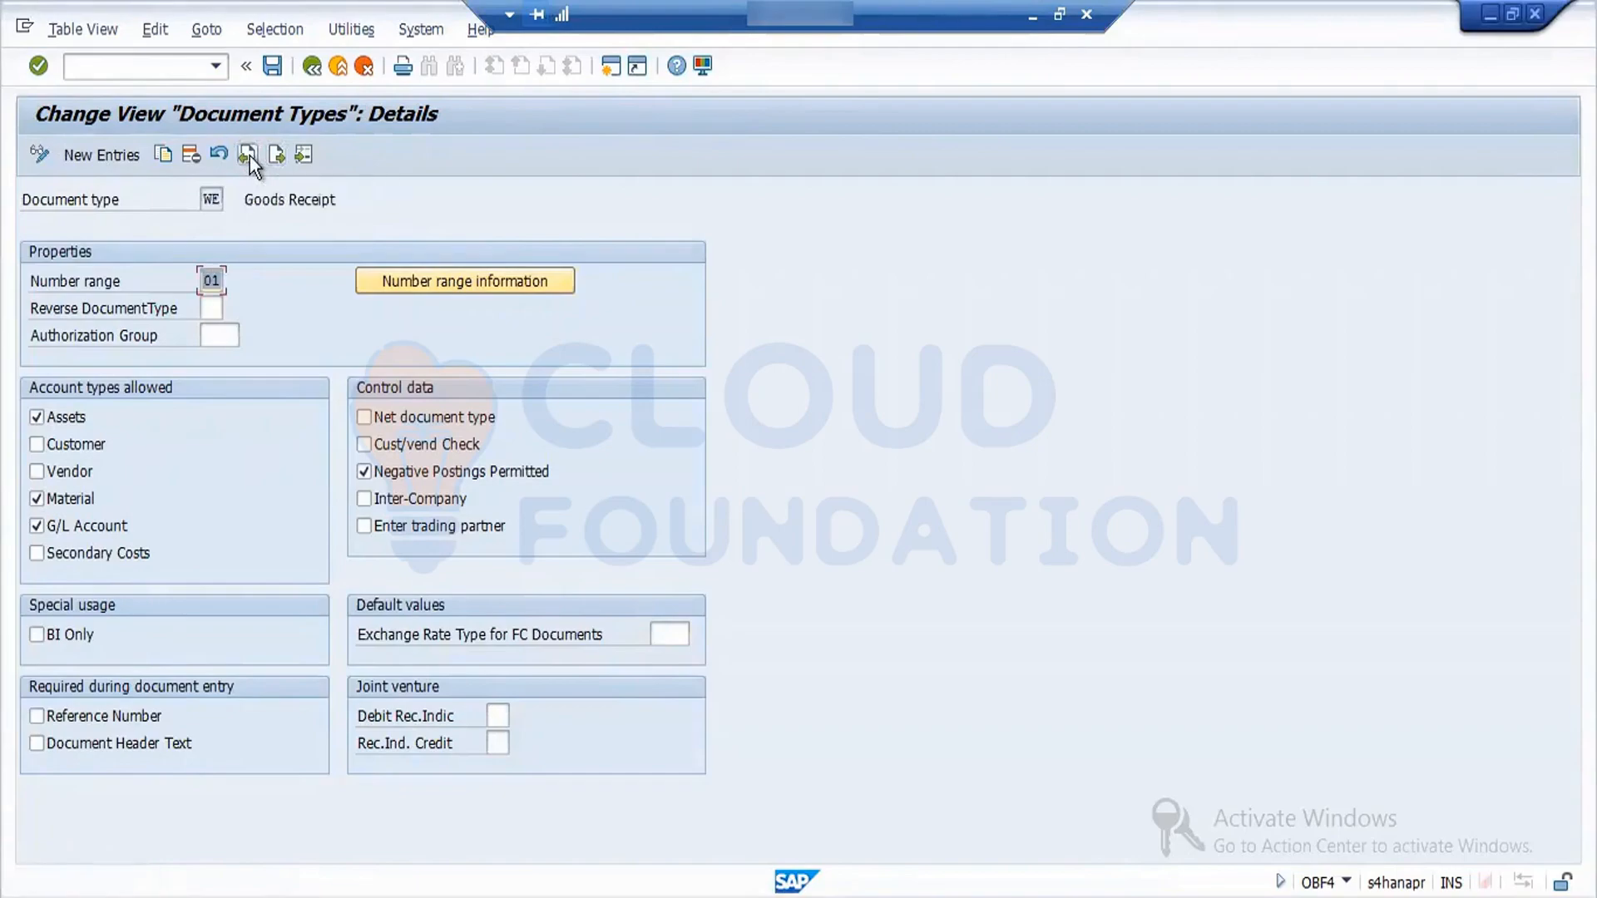
pyautogui.click(250, 157)
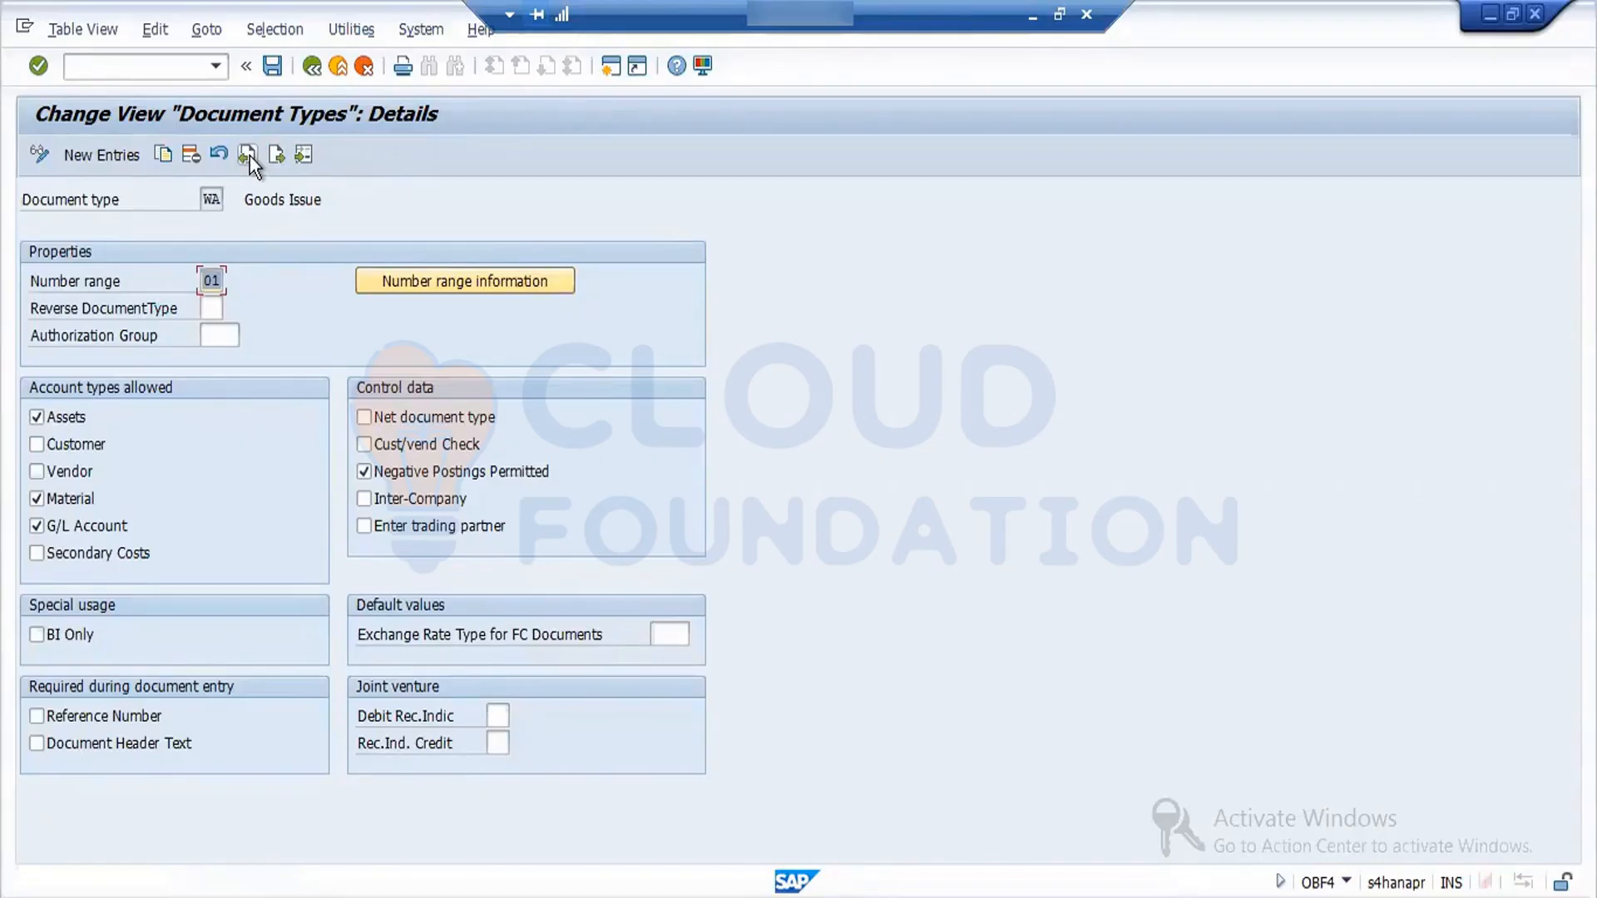
pyautogui.click(271, 66)
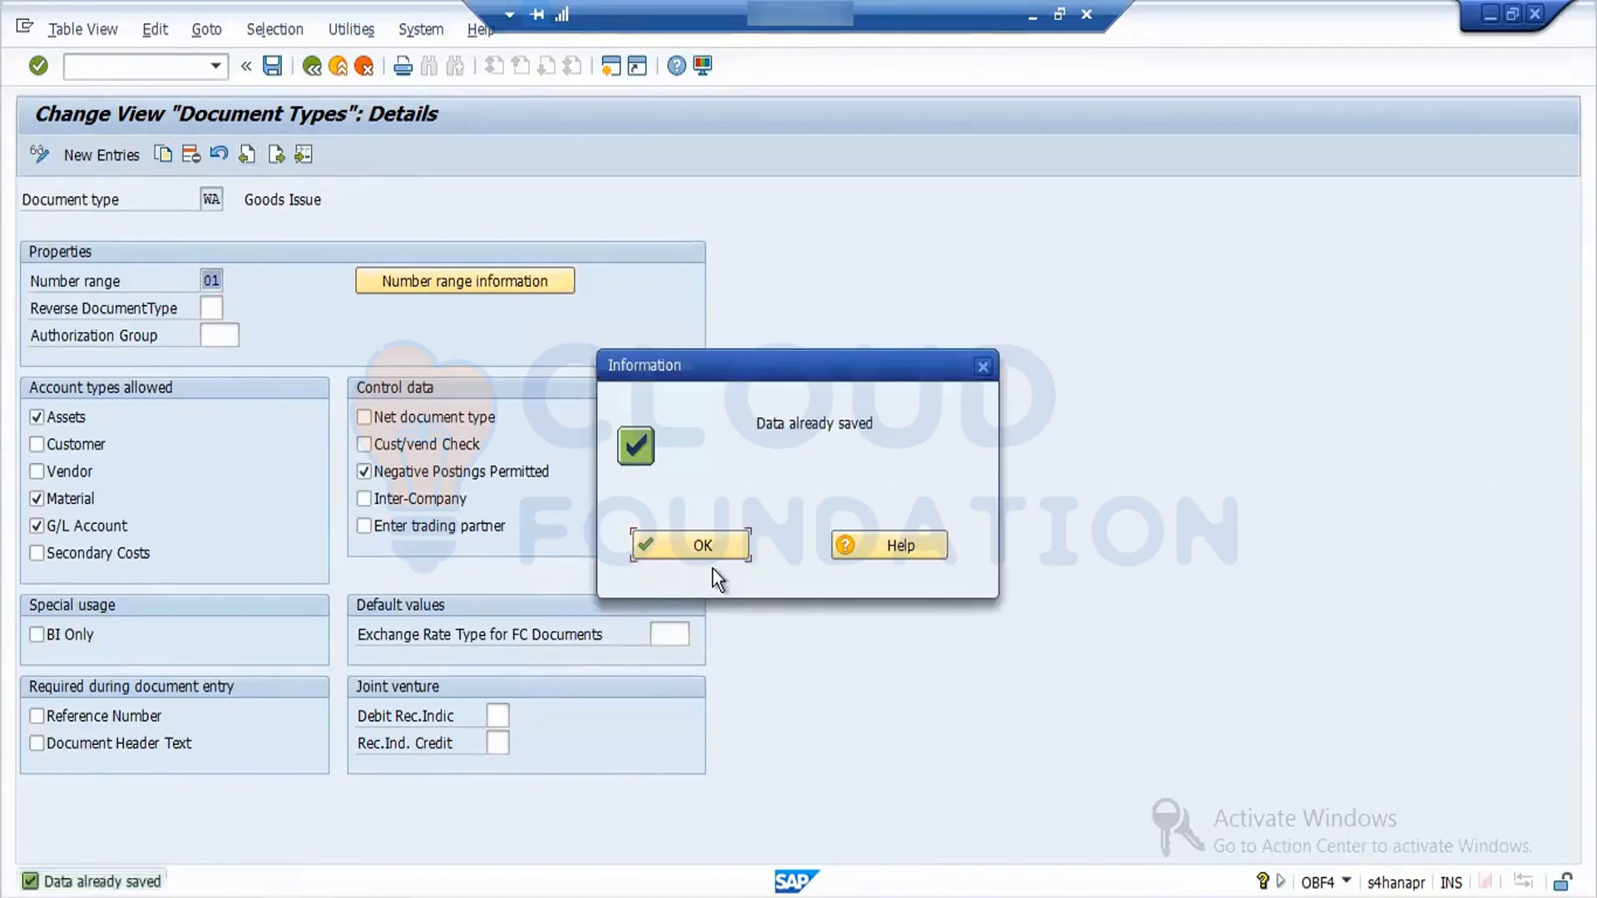
pyautogui.click(712, 559)
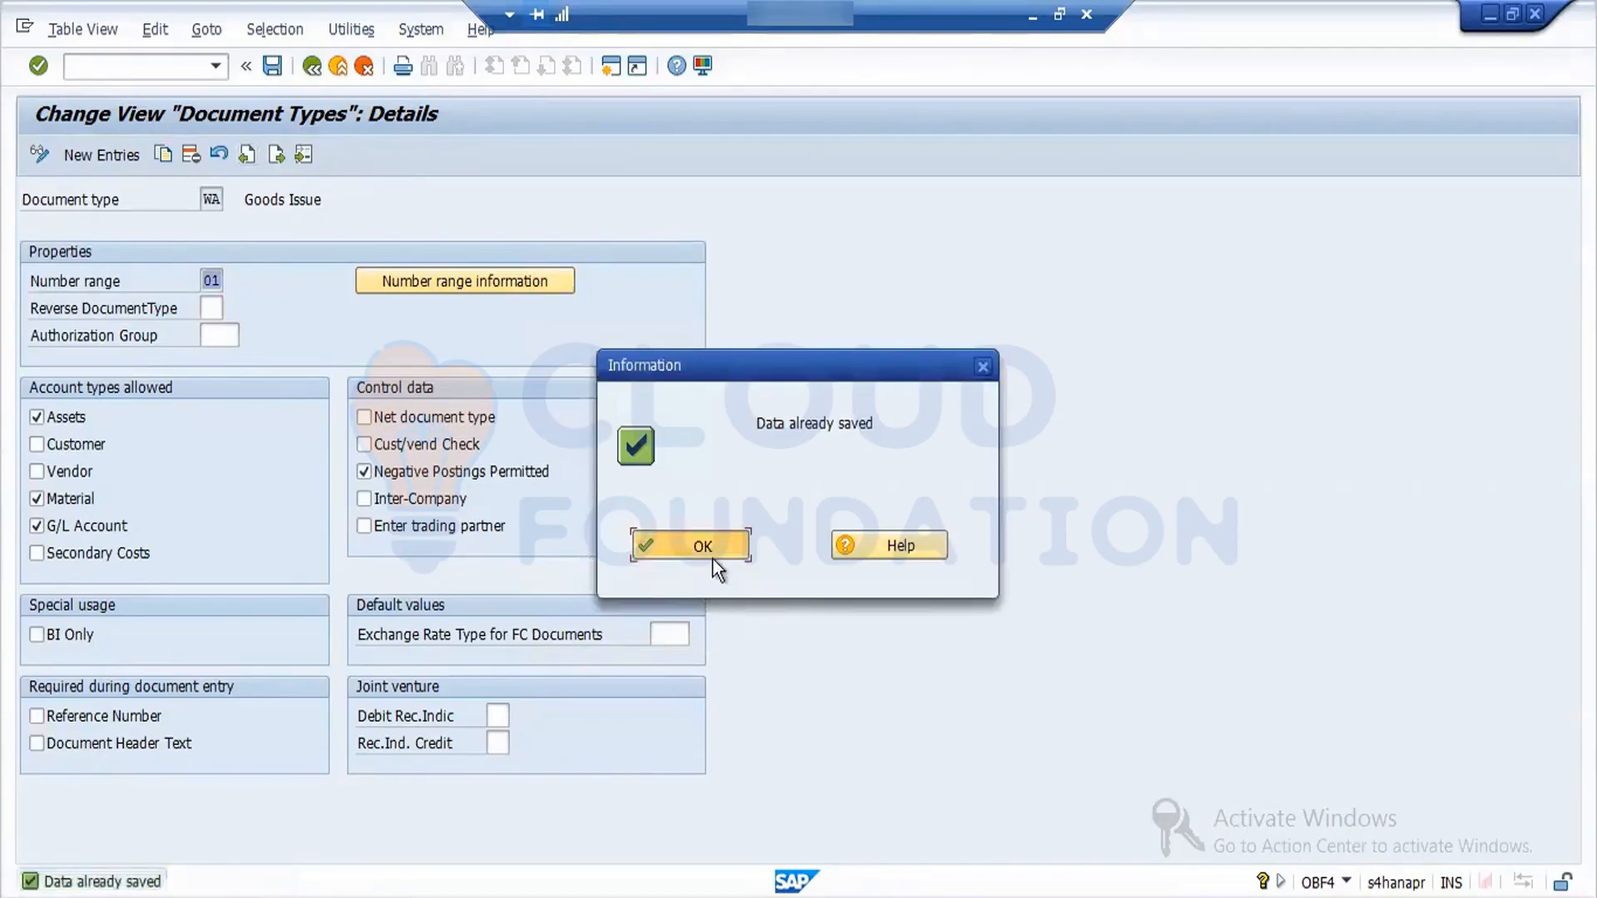
# - Open the financial accounting number ranges, specify company code FORD, and return to the implementation guide
pyautogui.click(314, 69)
pyautogui.click(314, 70)
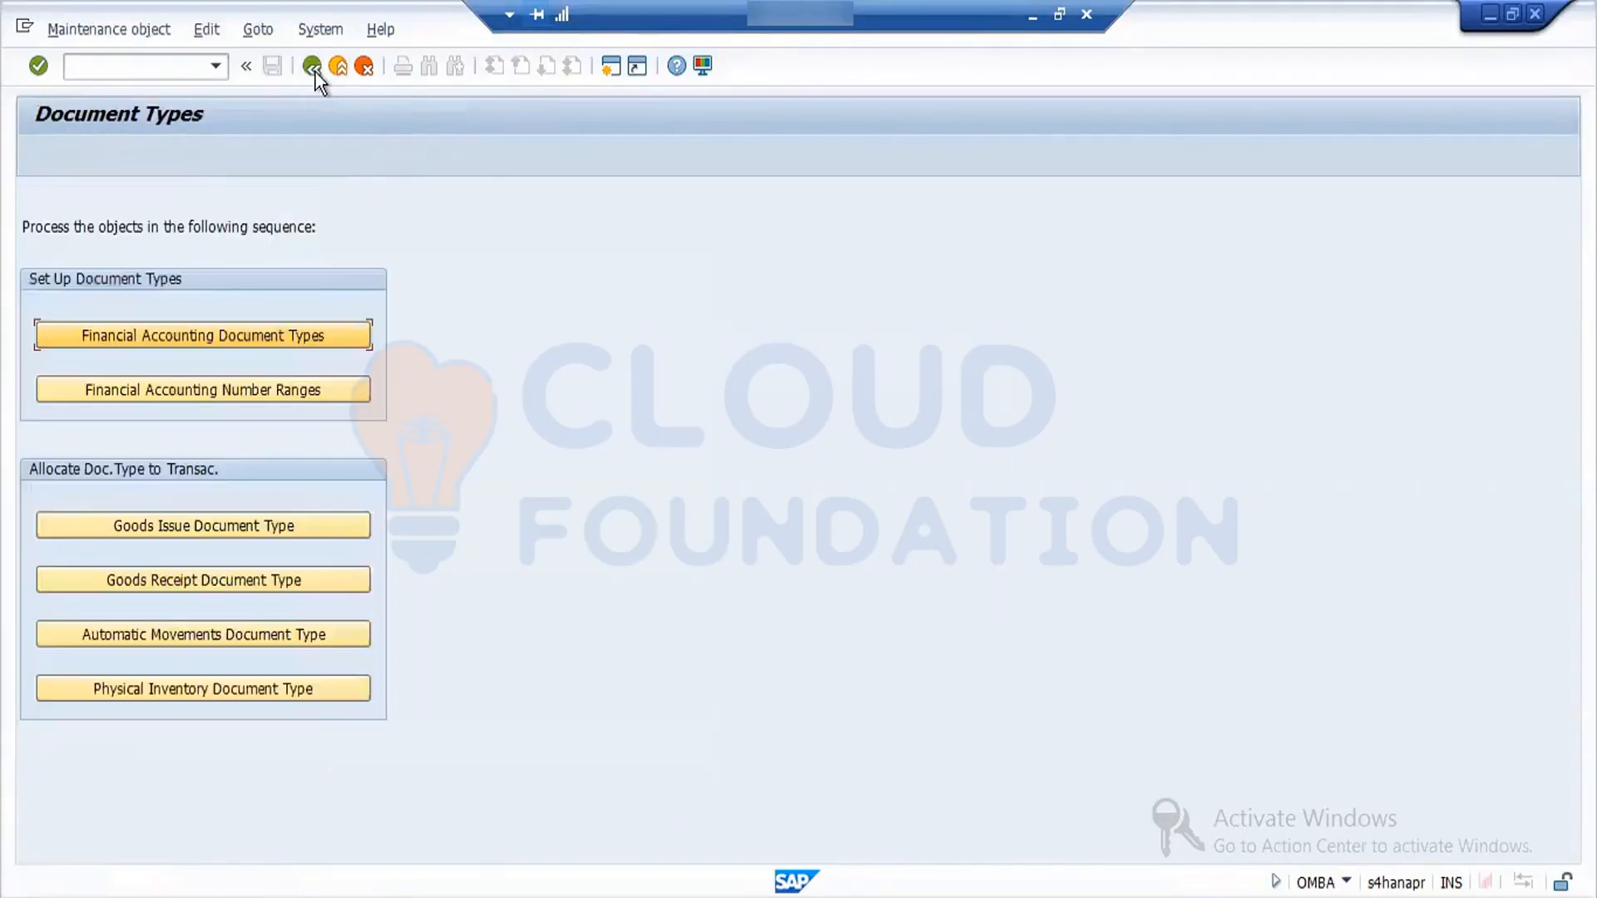
pyautogui.click(287, 392)
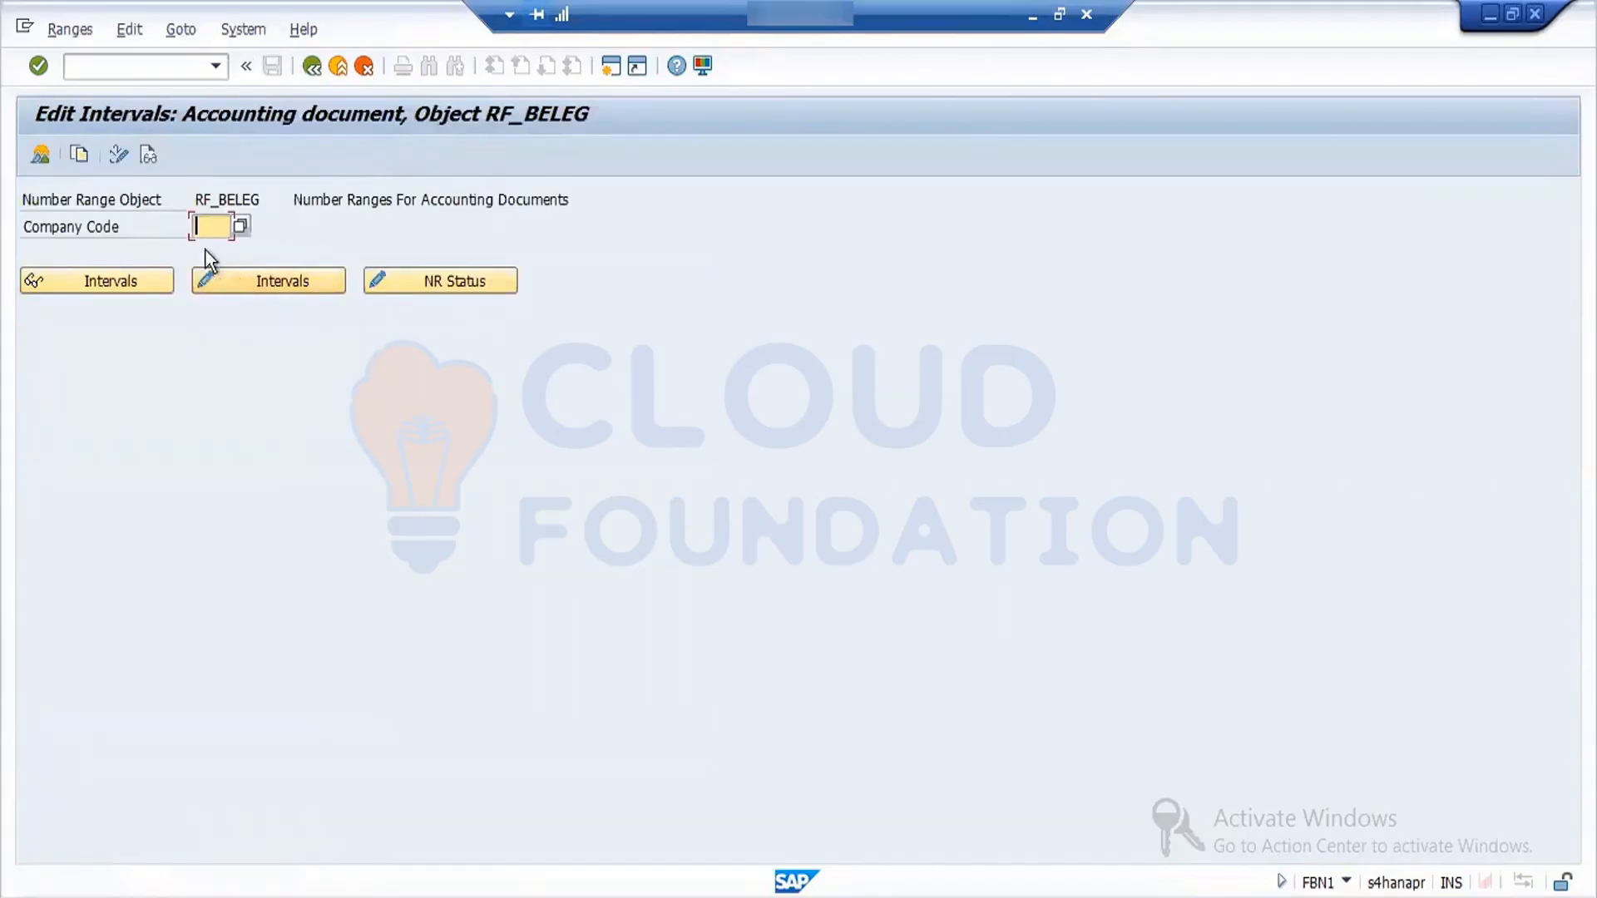
pyautogui.write('ford')
pyautogui.click(313, 66)
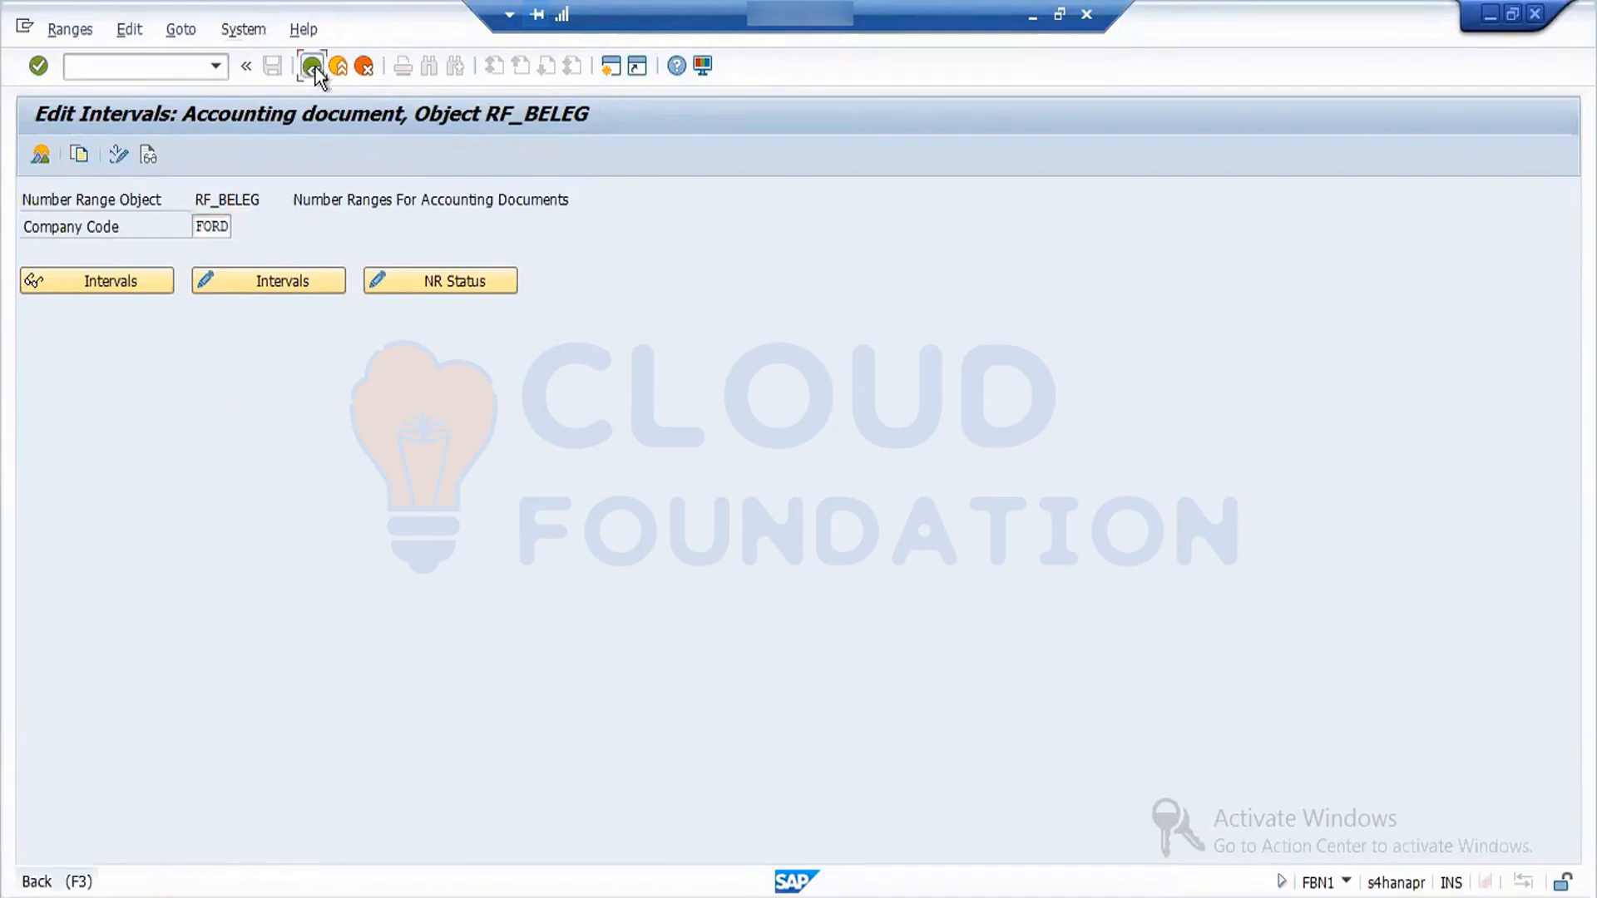
pyautogui.click(314, 66)
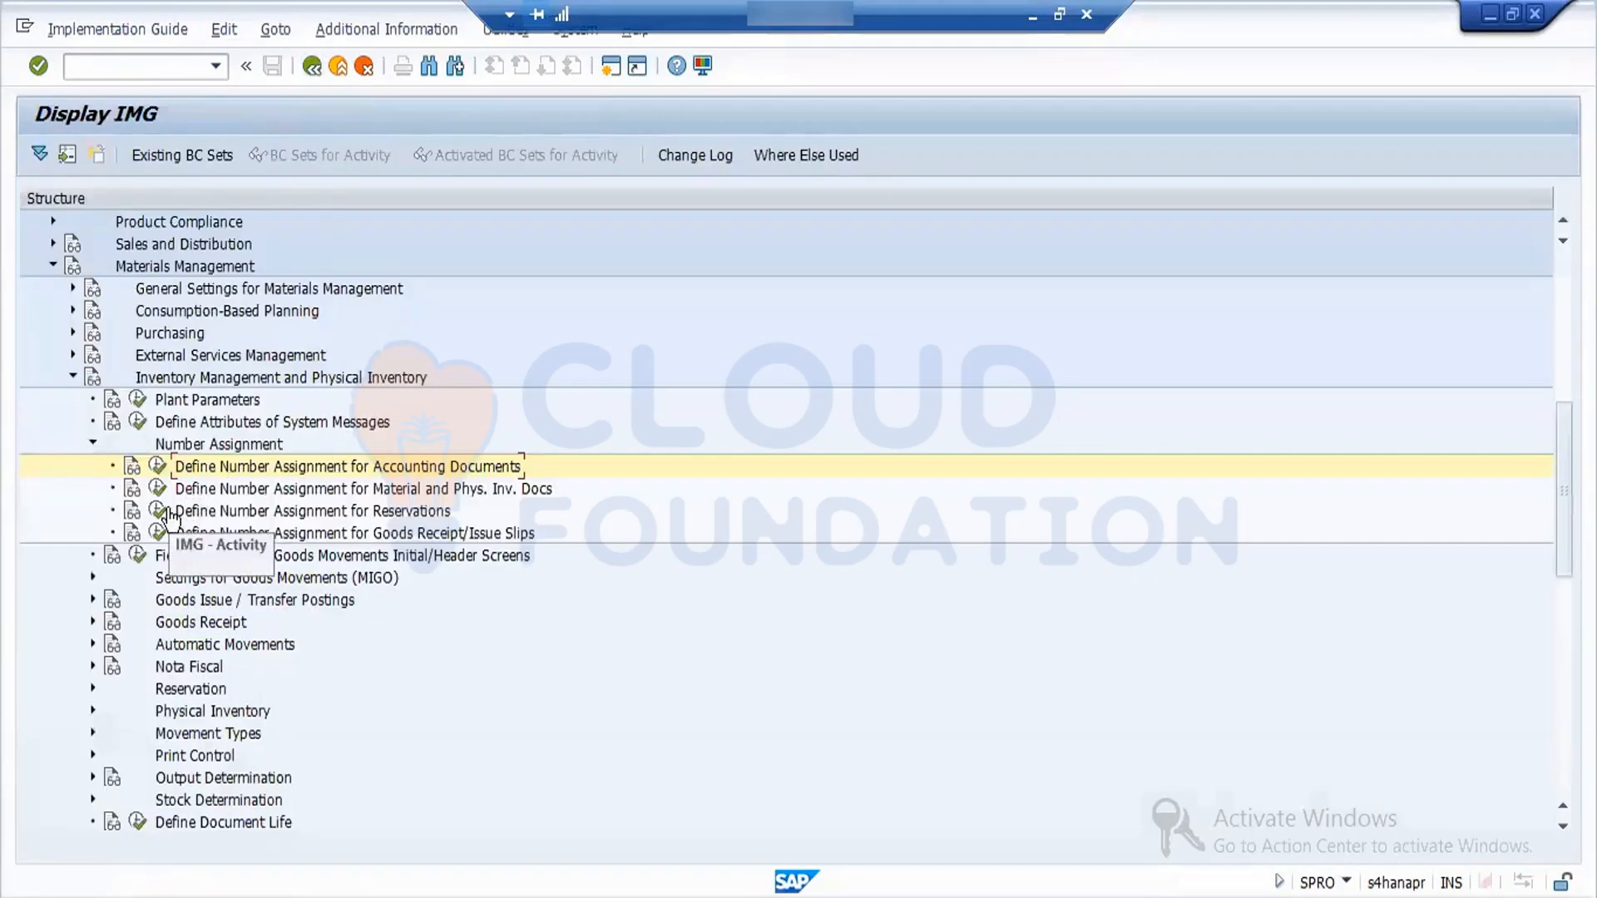
# - Try to insert a year in the MATBELEG material document intervals, and return to the implementation guide
pyautogui.click(153, 495)
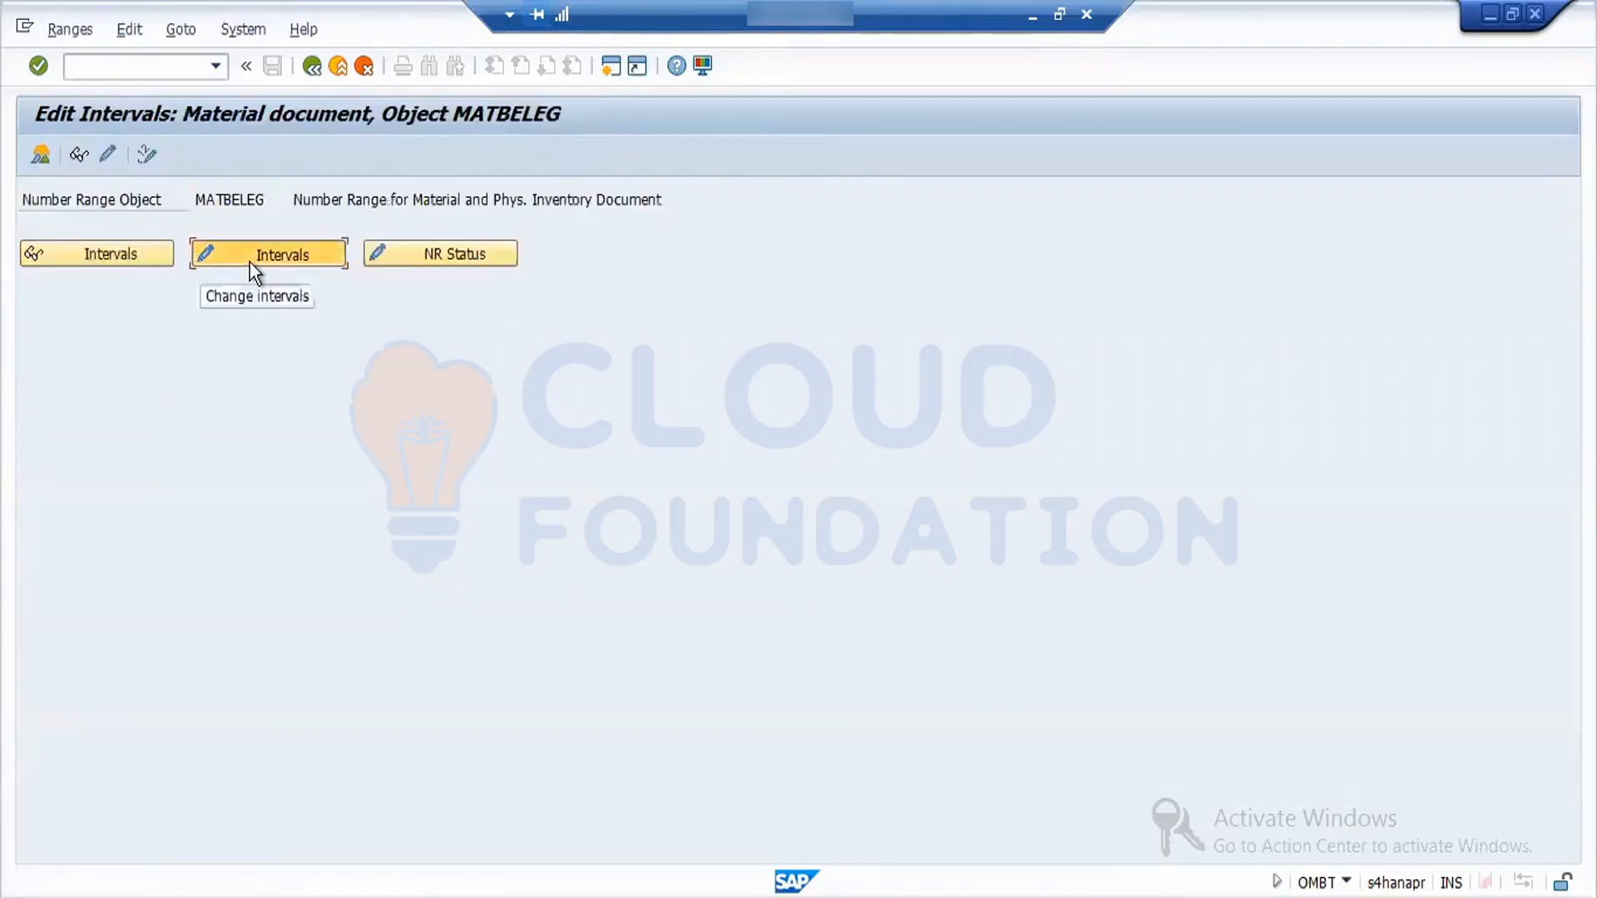
pyautogui.click(250, 263)
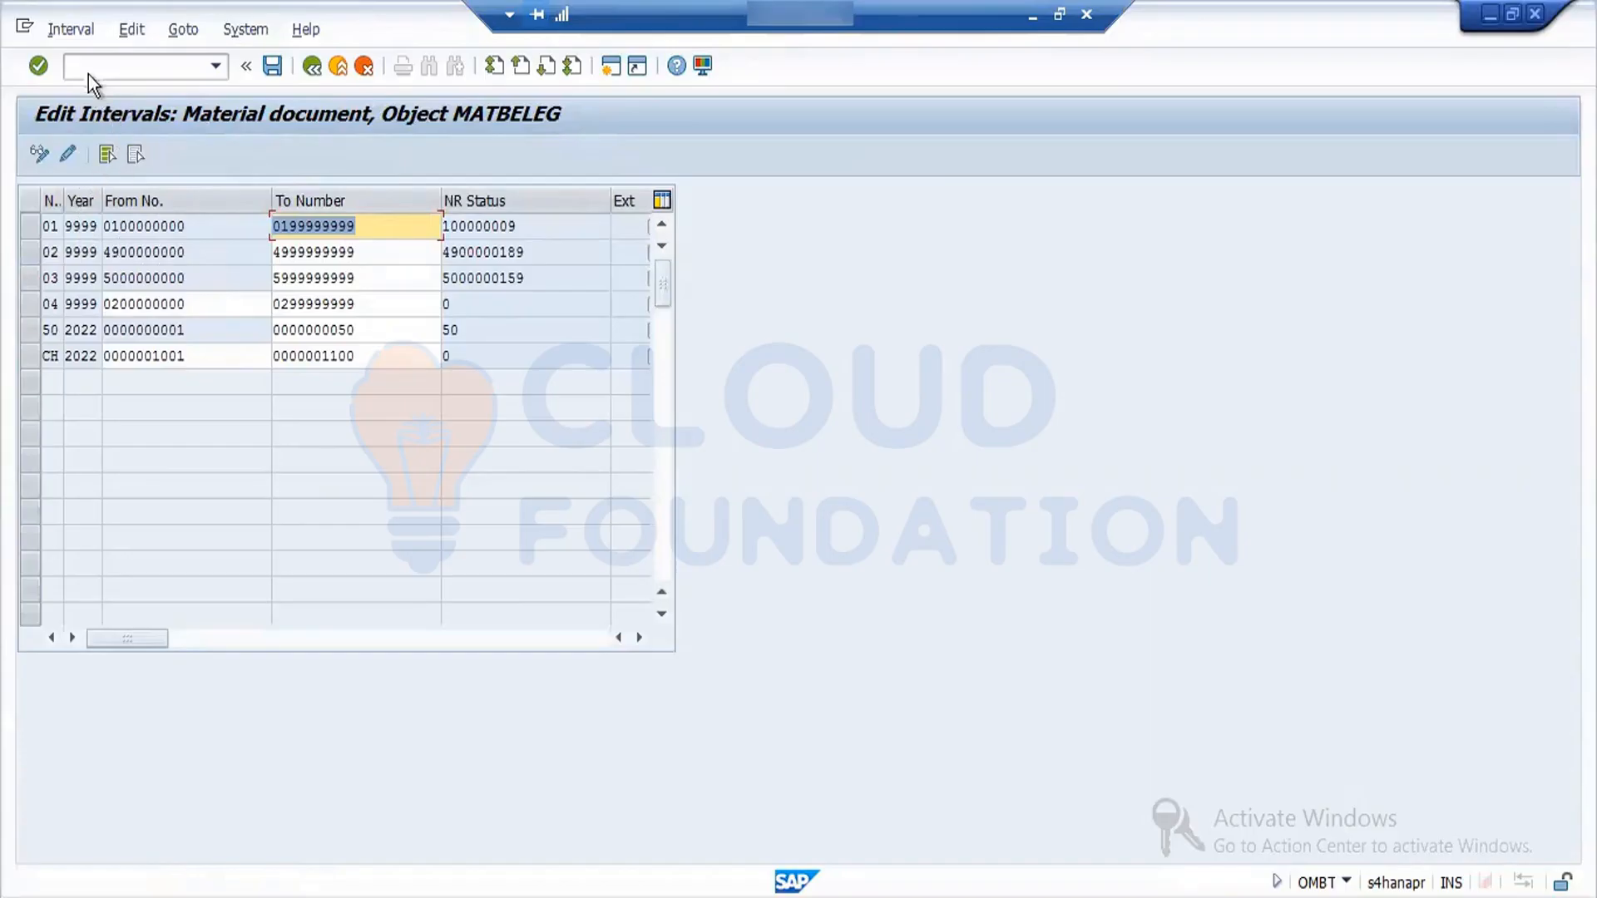
pyautogui.click(60, 28)
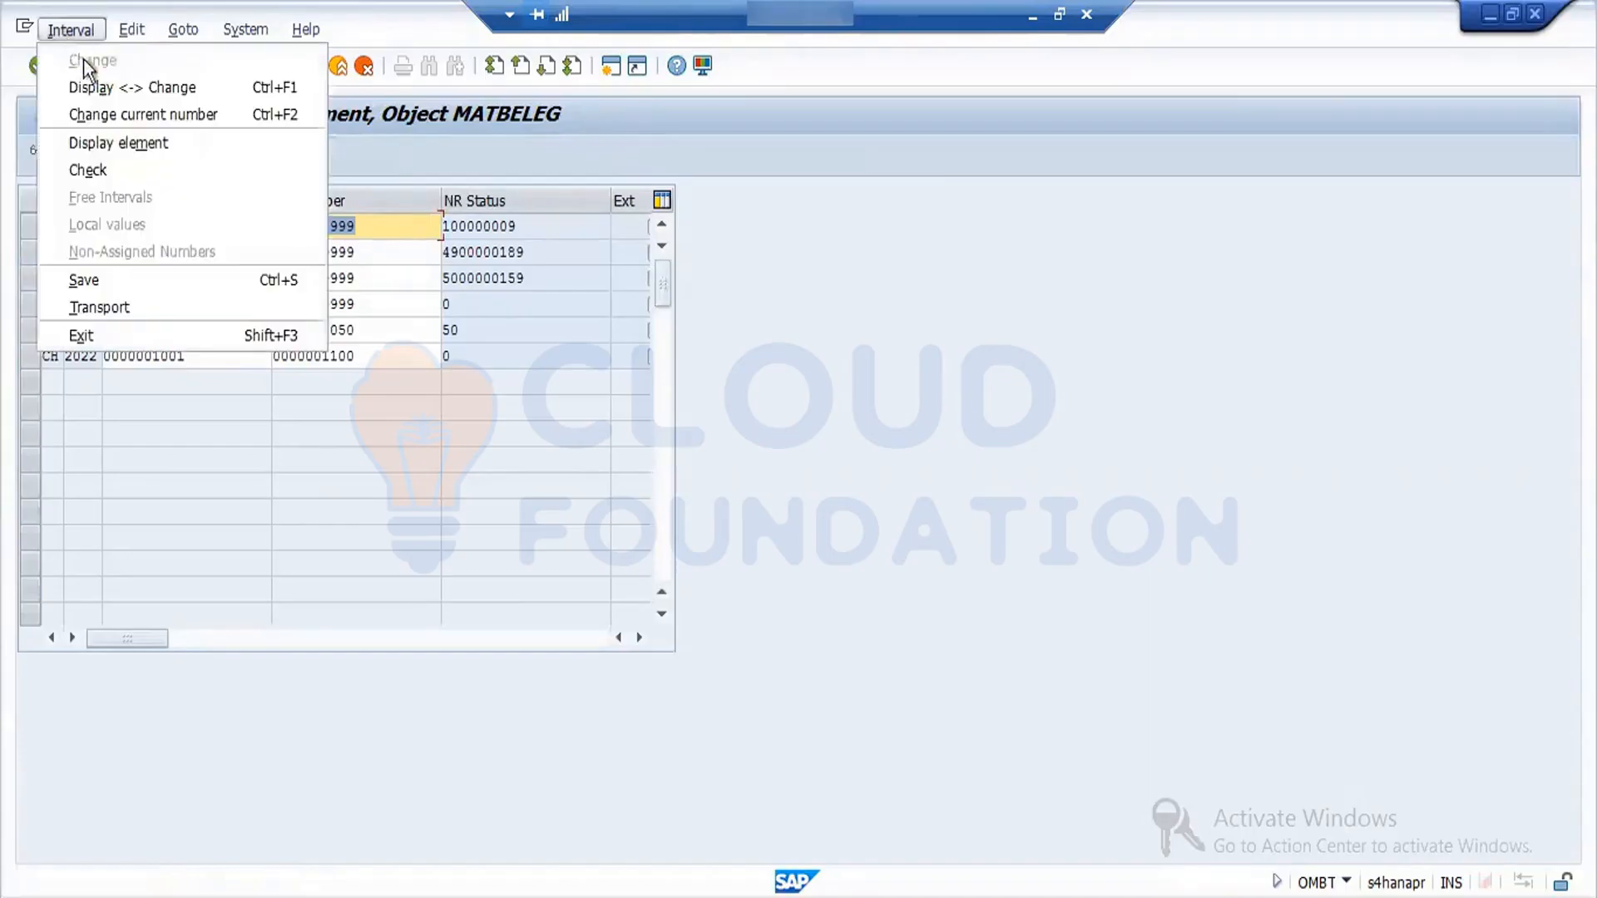
pyautogui.click(208, 406)
pyautogui.click(201, 30)
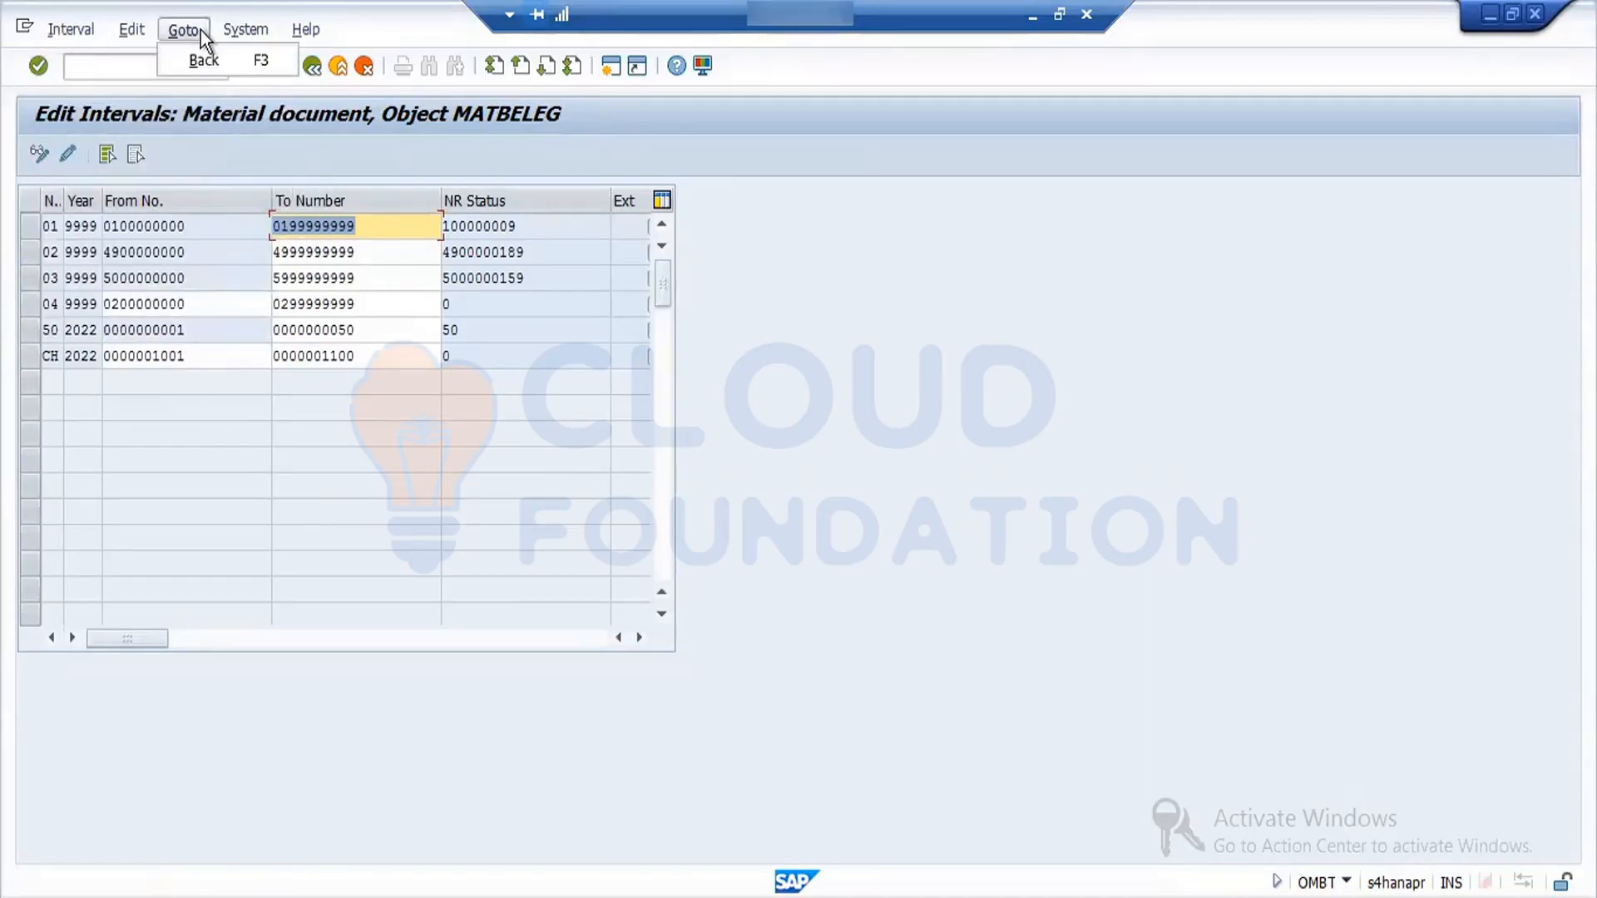
pyautogui.moveTo(123, 30)
pyautogui.click(175, 60)
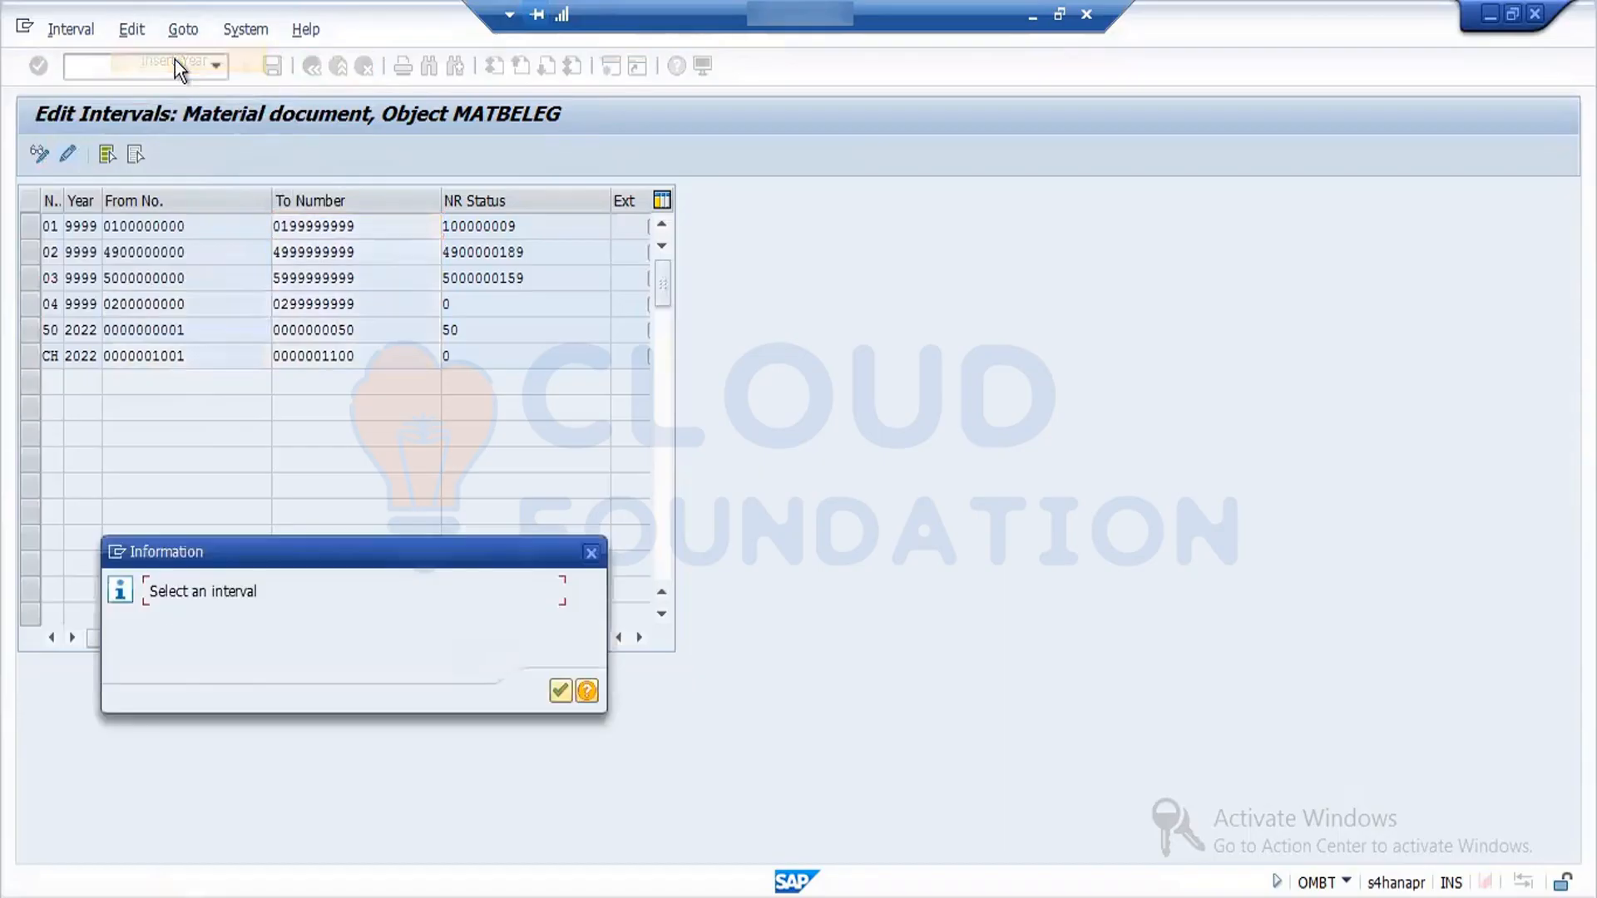
pyautogui.click(558, 691)
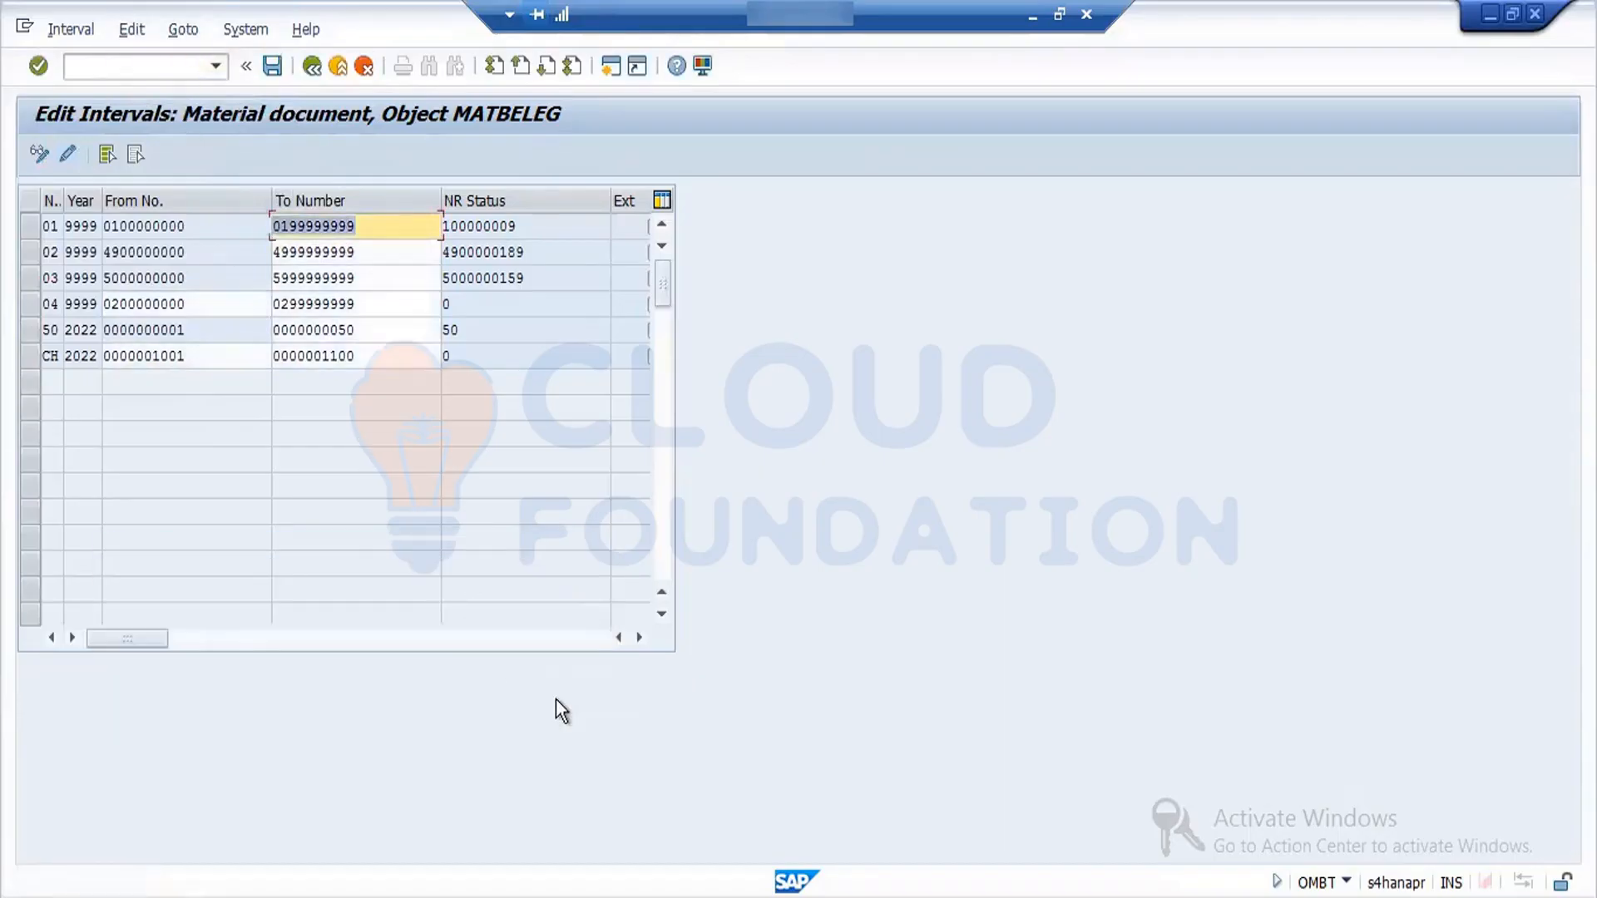
pyautogui.click(196, 326)
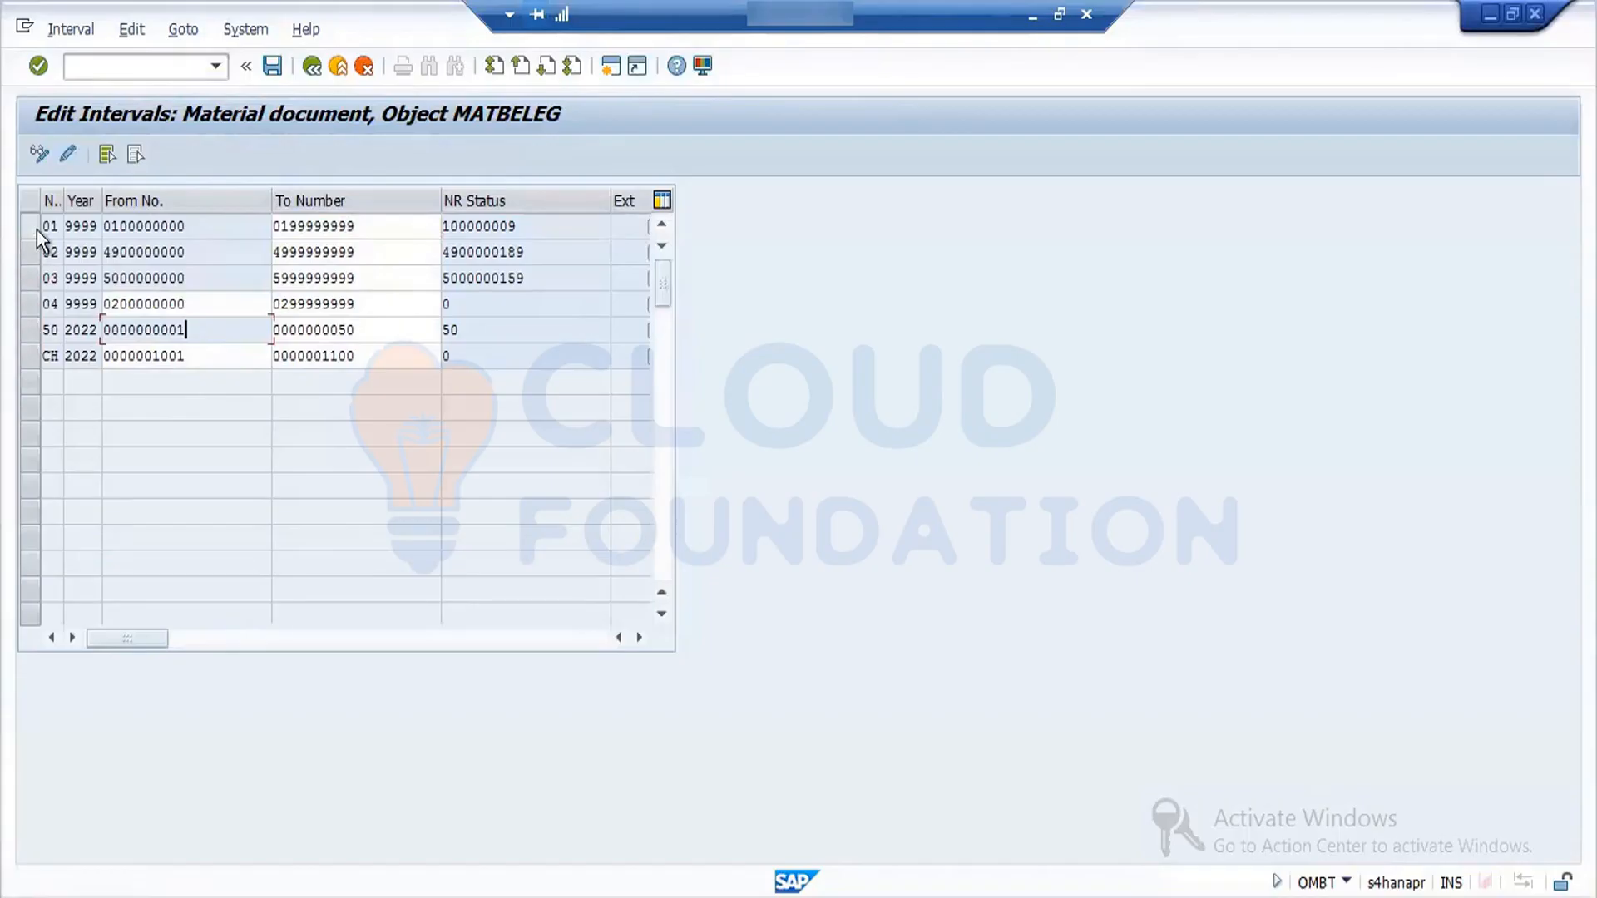
pyautogui.click(311, 67)
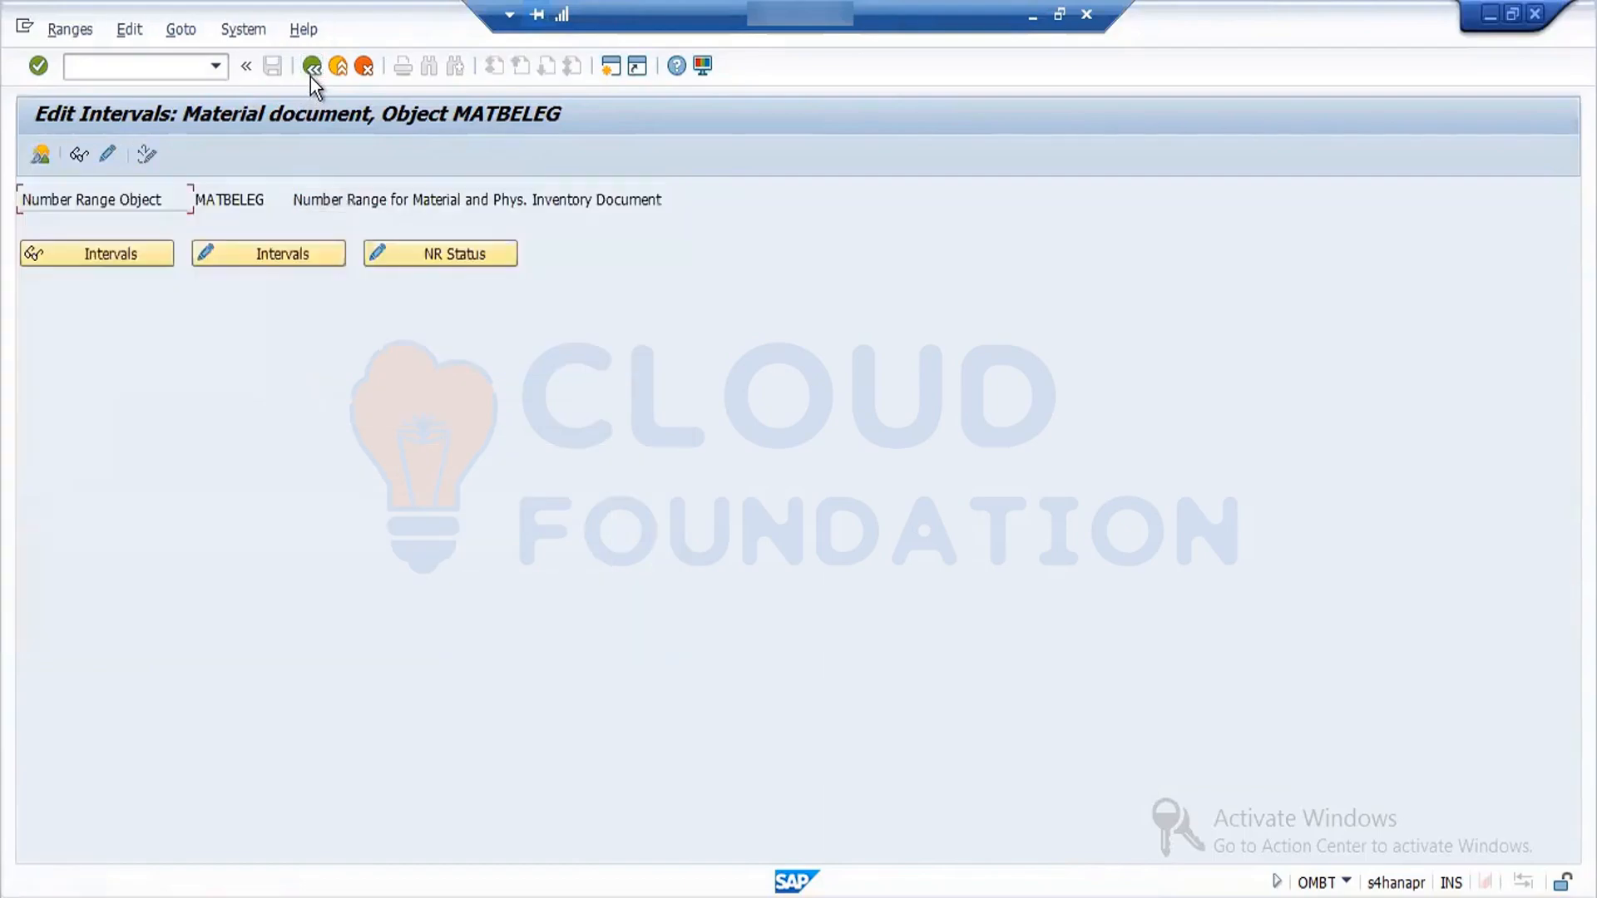
pyautogui.click(312, 66)
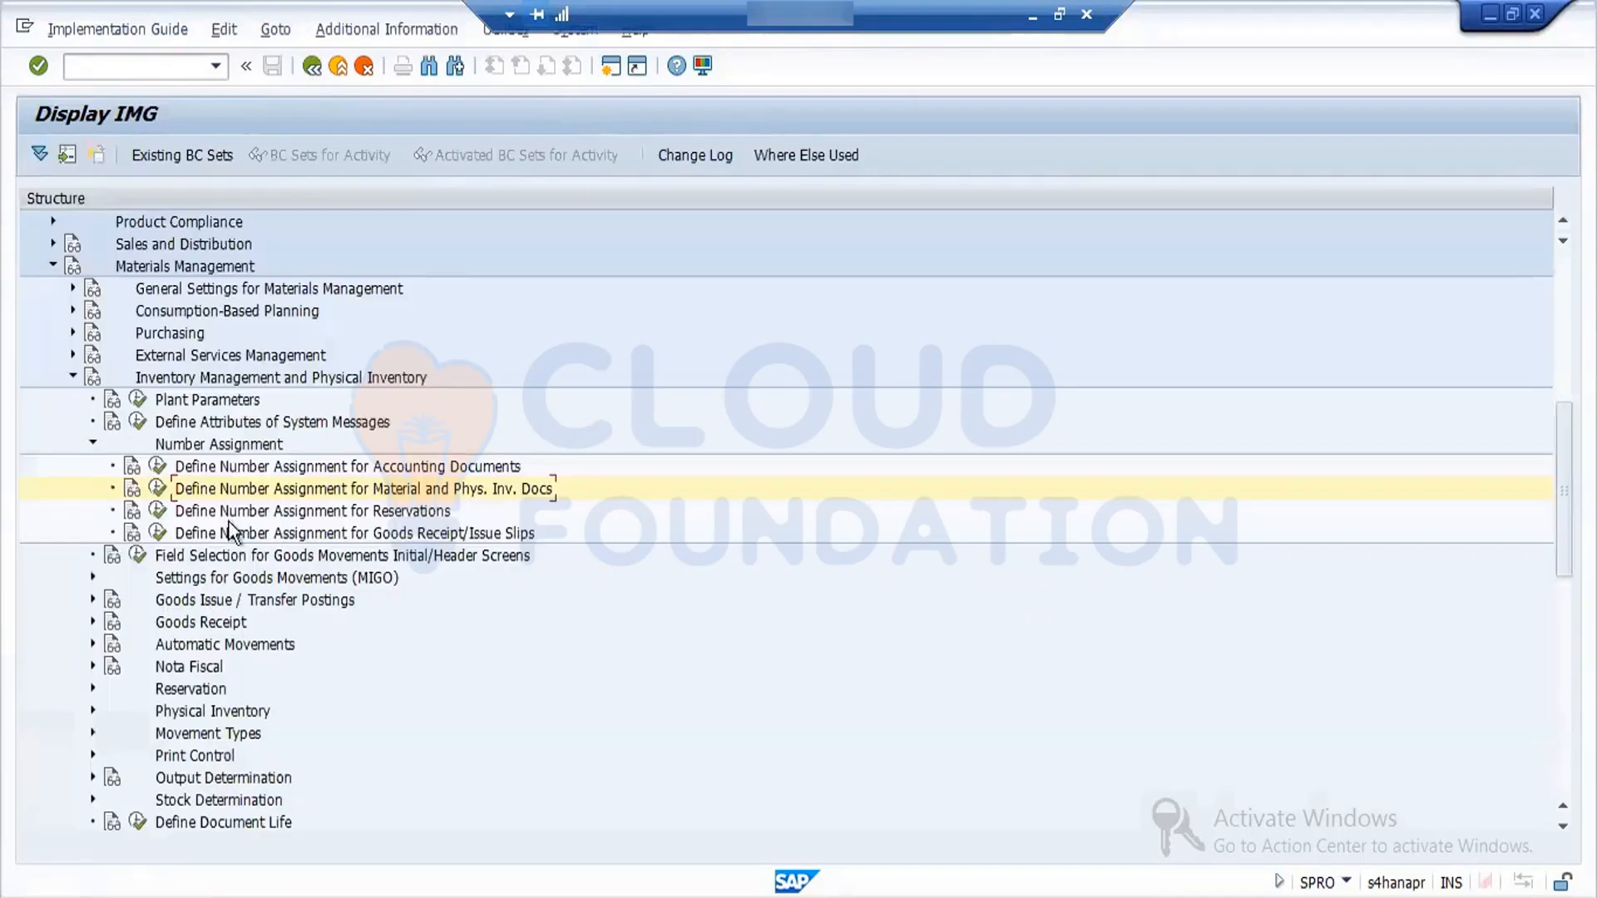
# - Reopen the number intervals for material and physical inventory documents in change mode and try again to insert a year
pyautogui.click(156, 489)
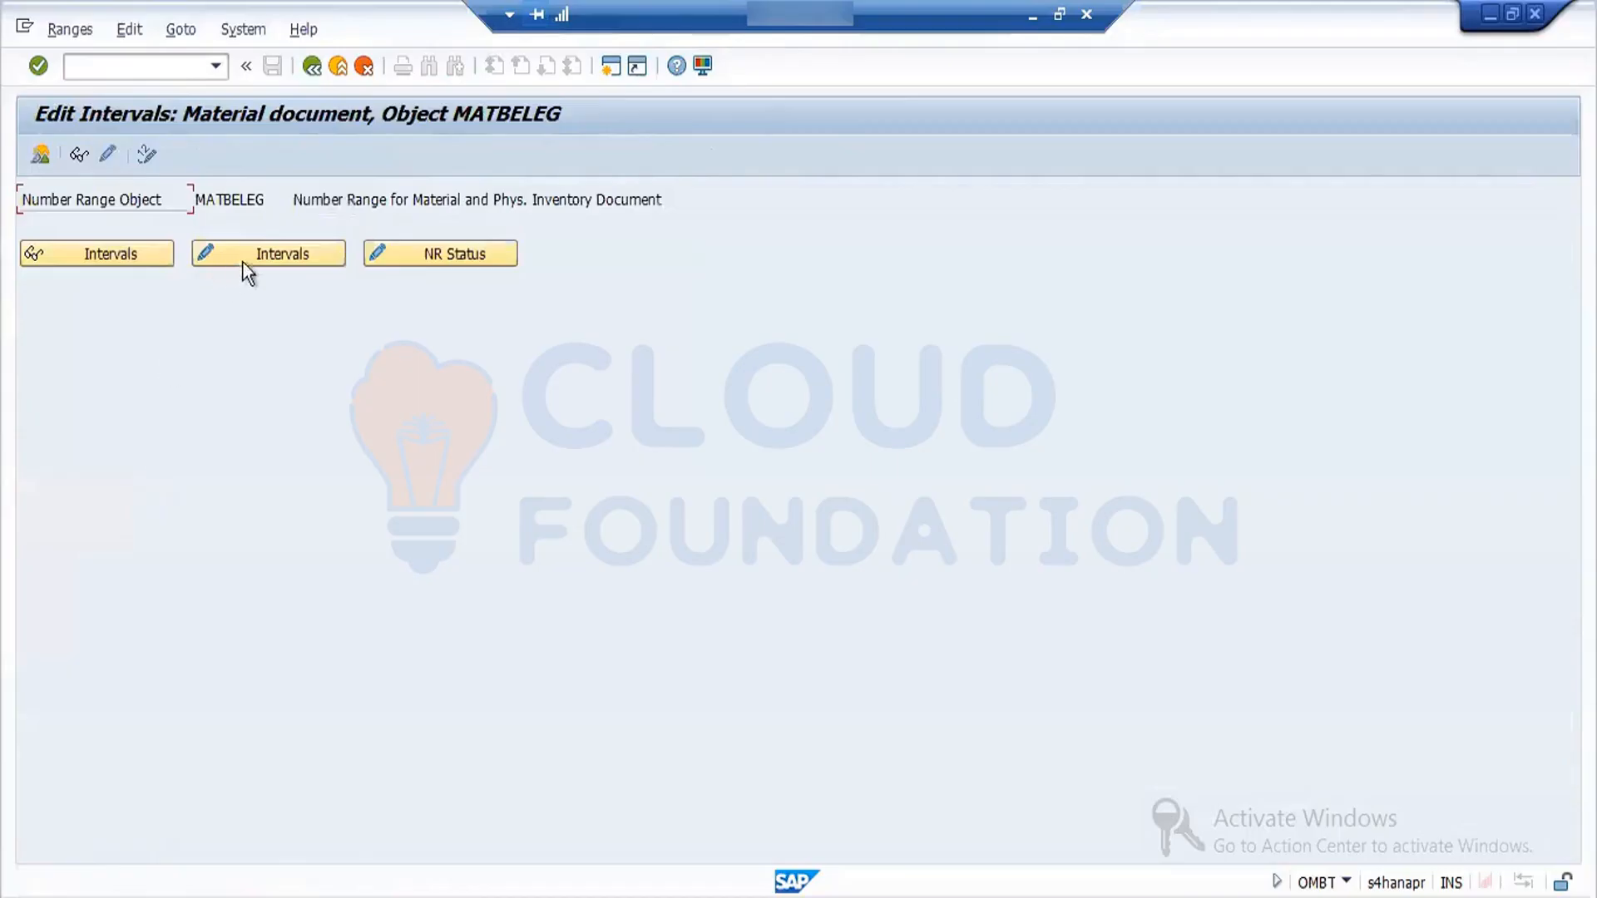
pyautogui.click(273, 252)
pyautogui.click(181, 32)
pyautogui.moveTo(129, 33)
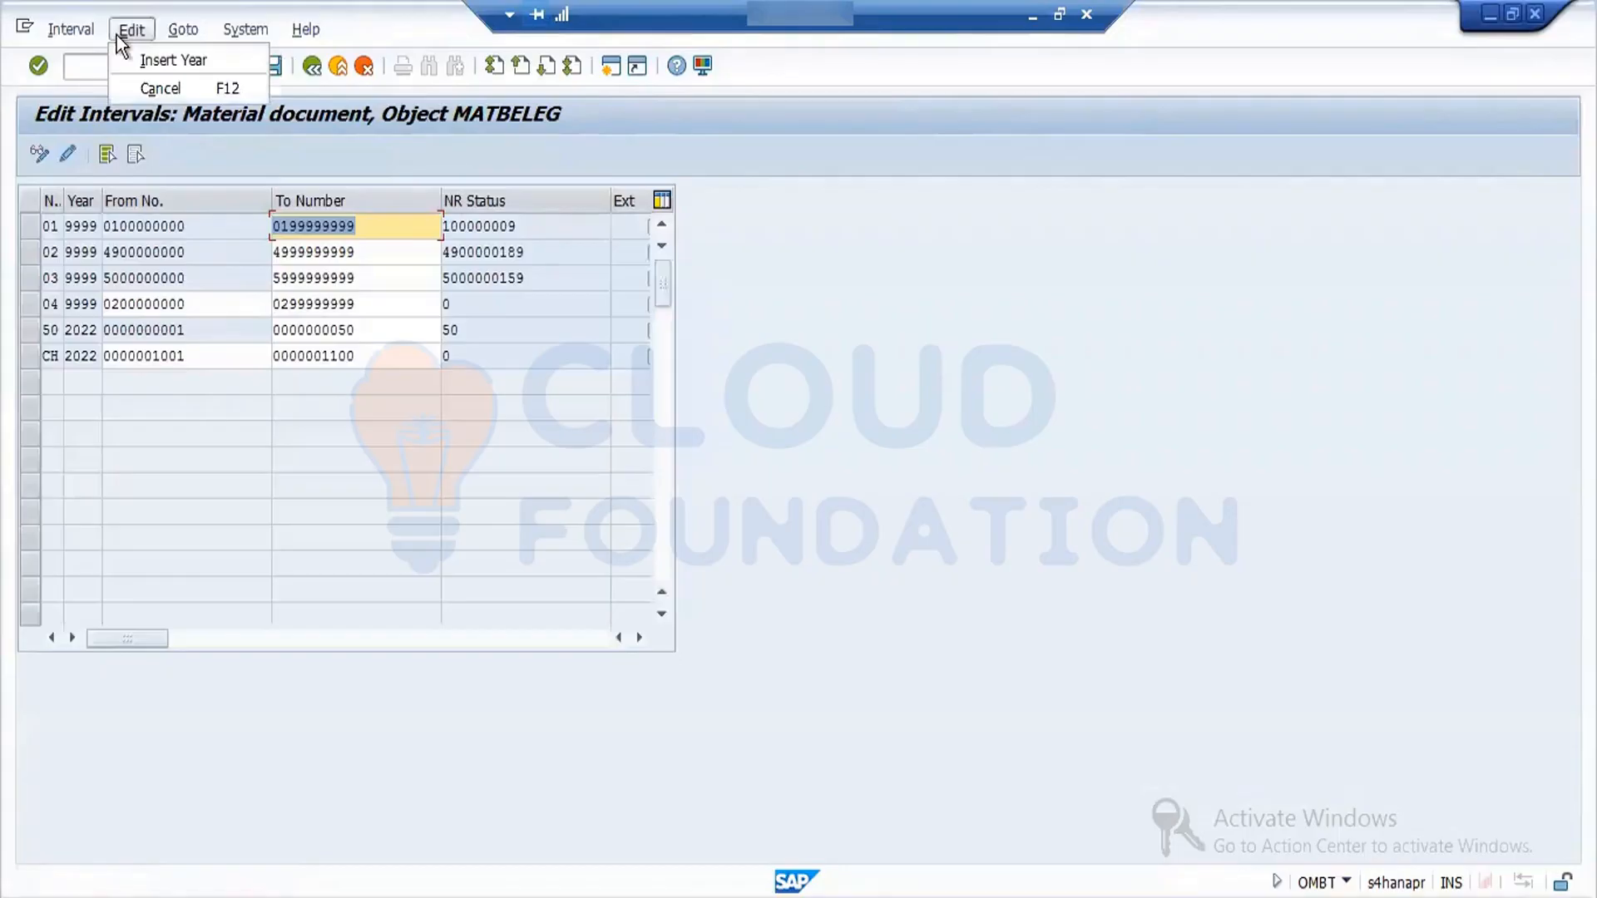
pyautogui.click(161, 62)
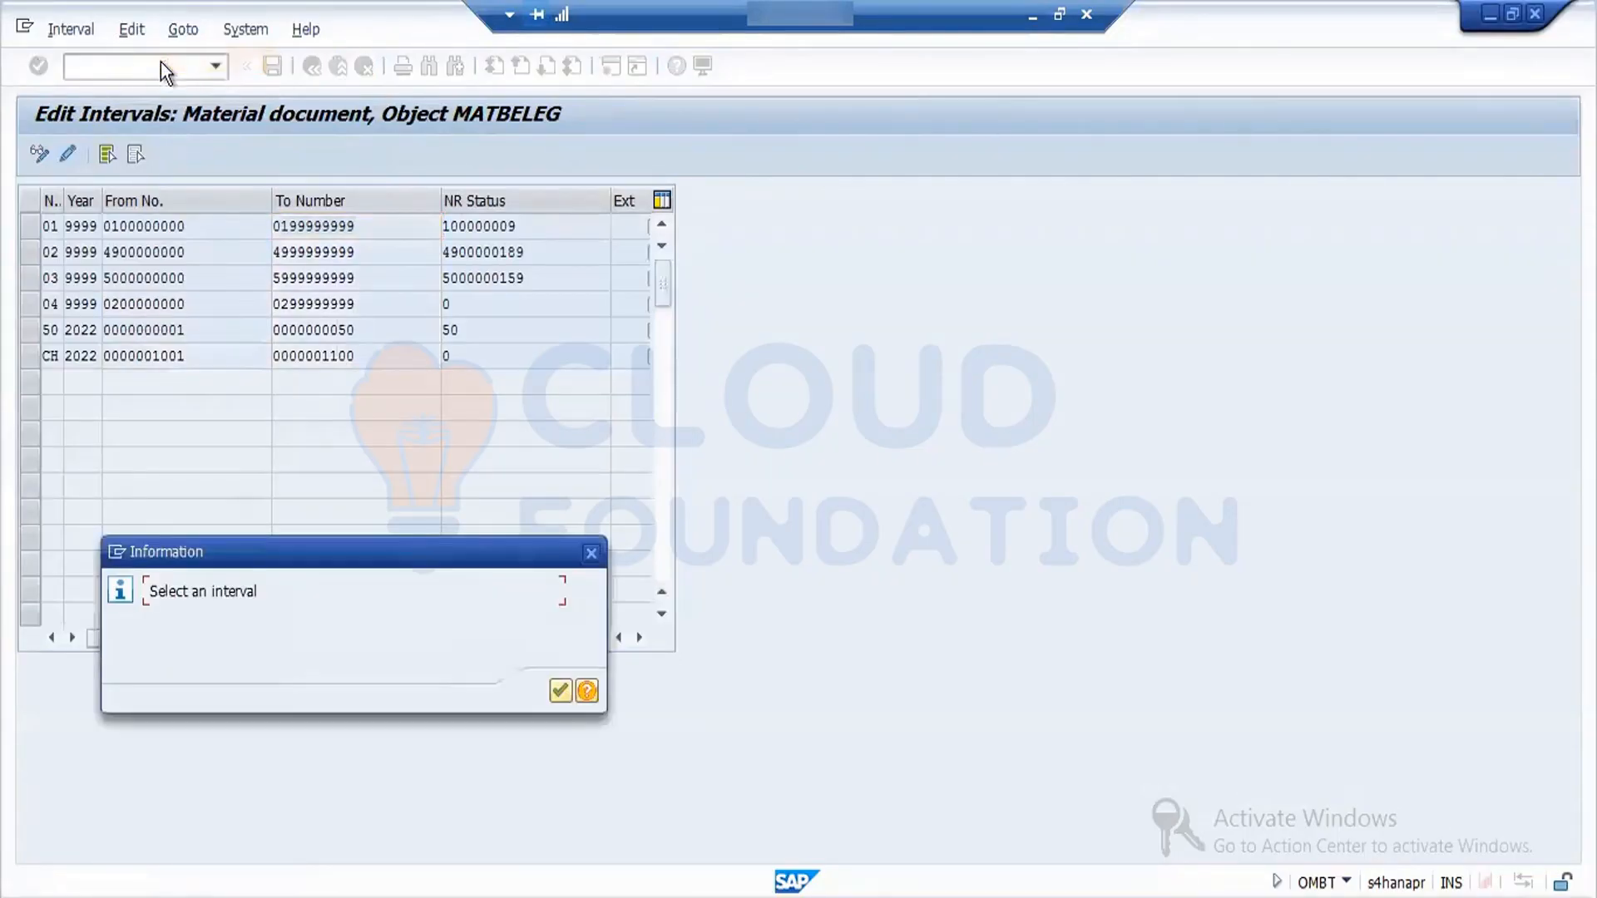
pyautogui.click(570, 698)
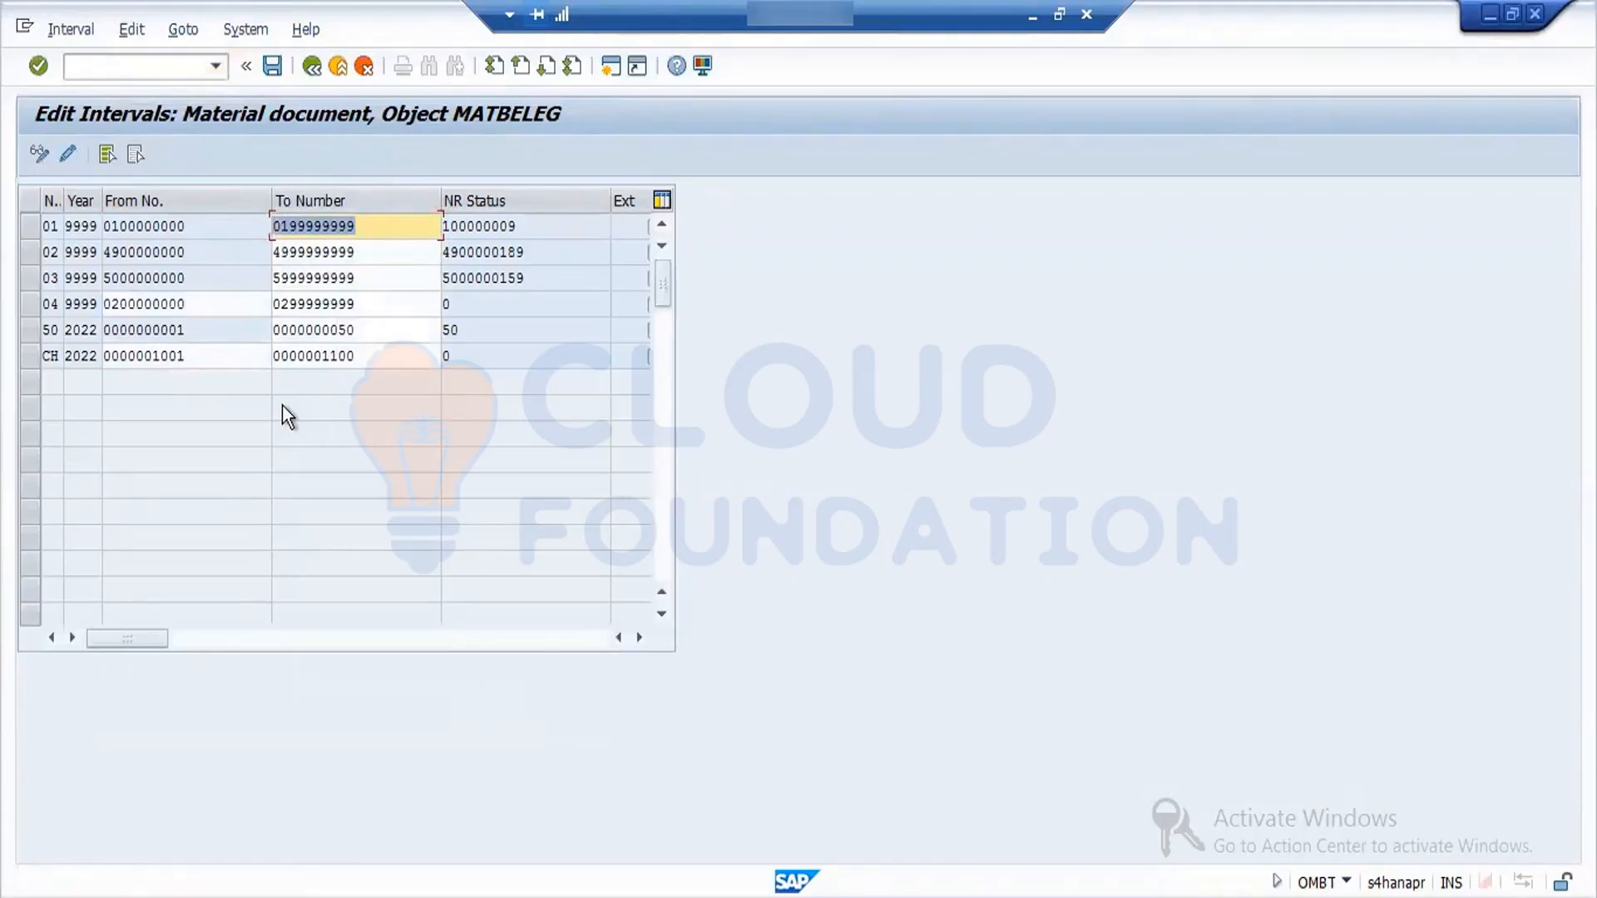
pyautogui.click(32, 234)
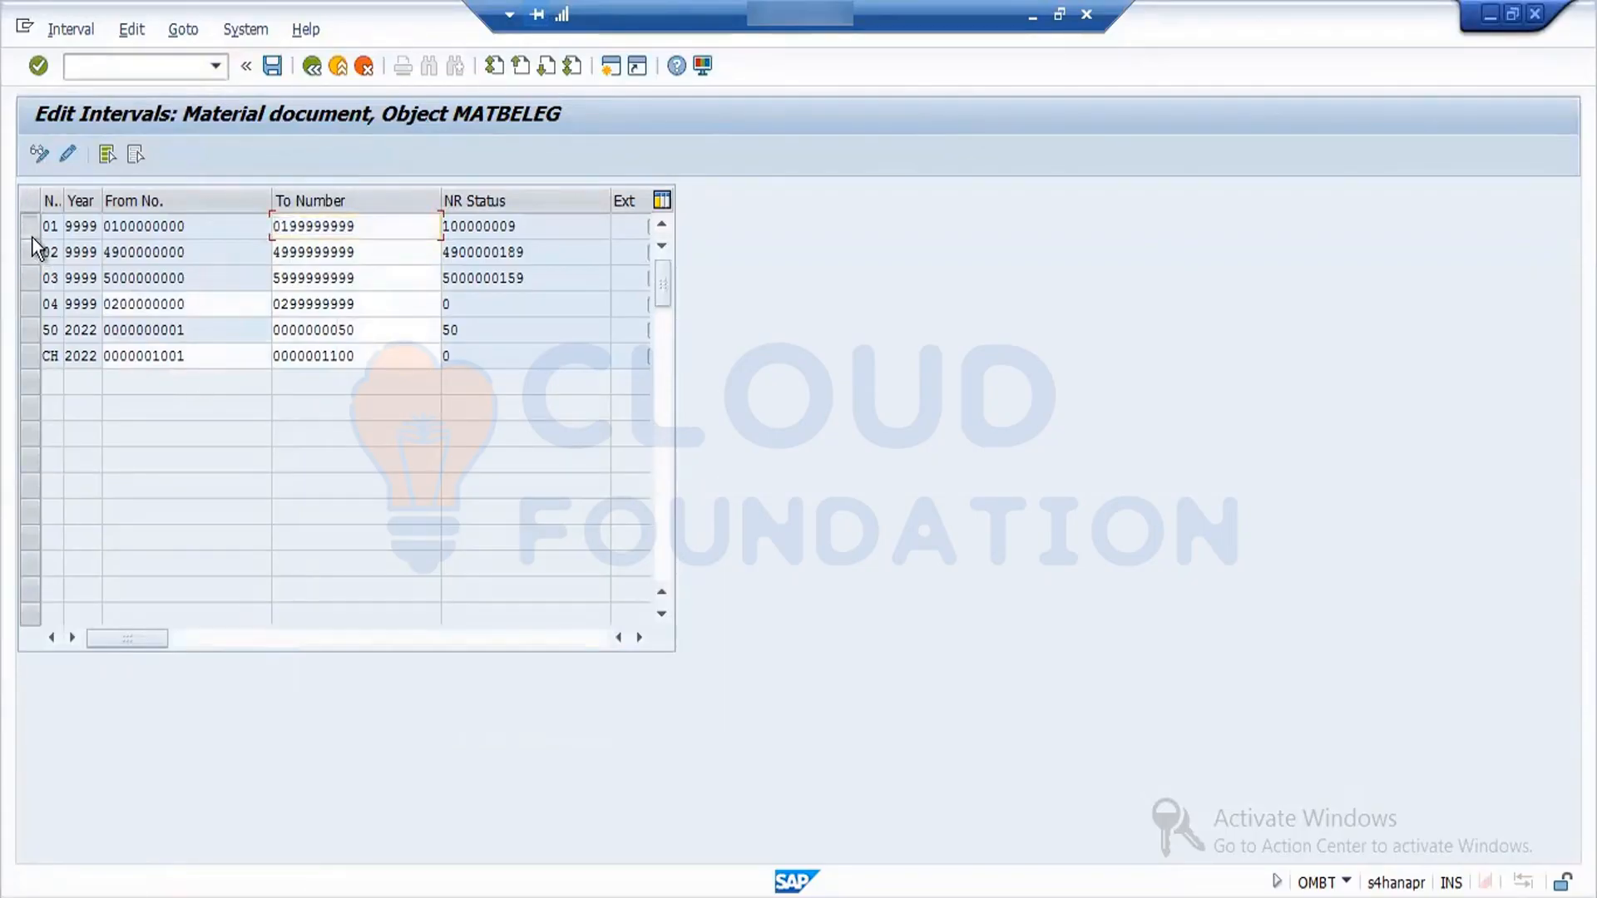
pyautogui.click(74, 30)
pyautogui.press('Escape')
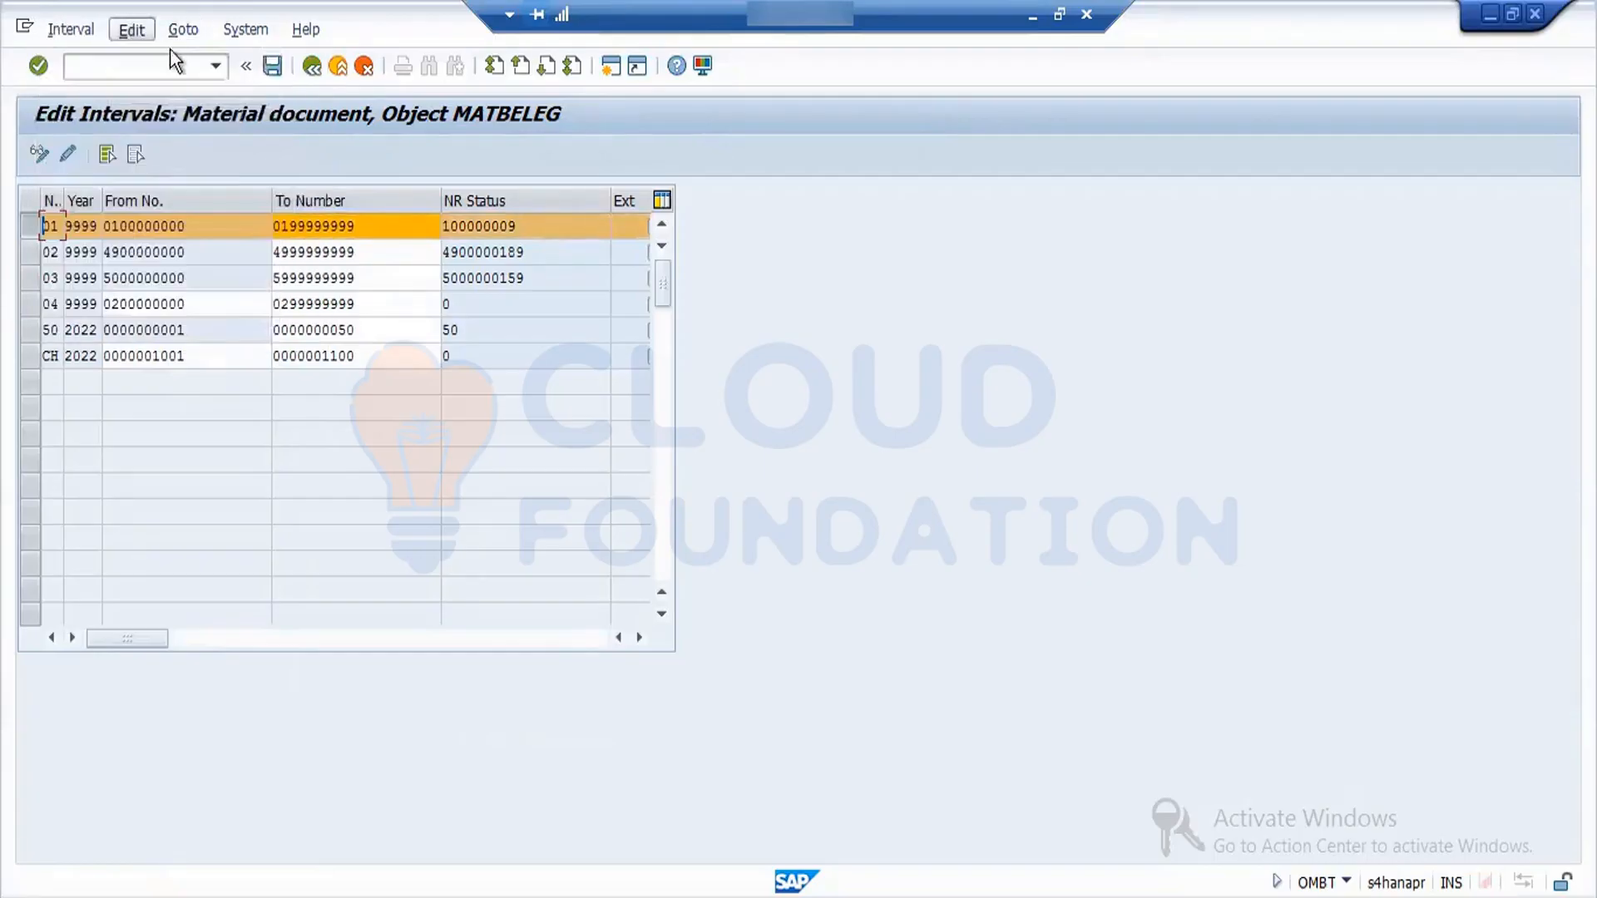
pyautogui.press('F3')
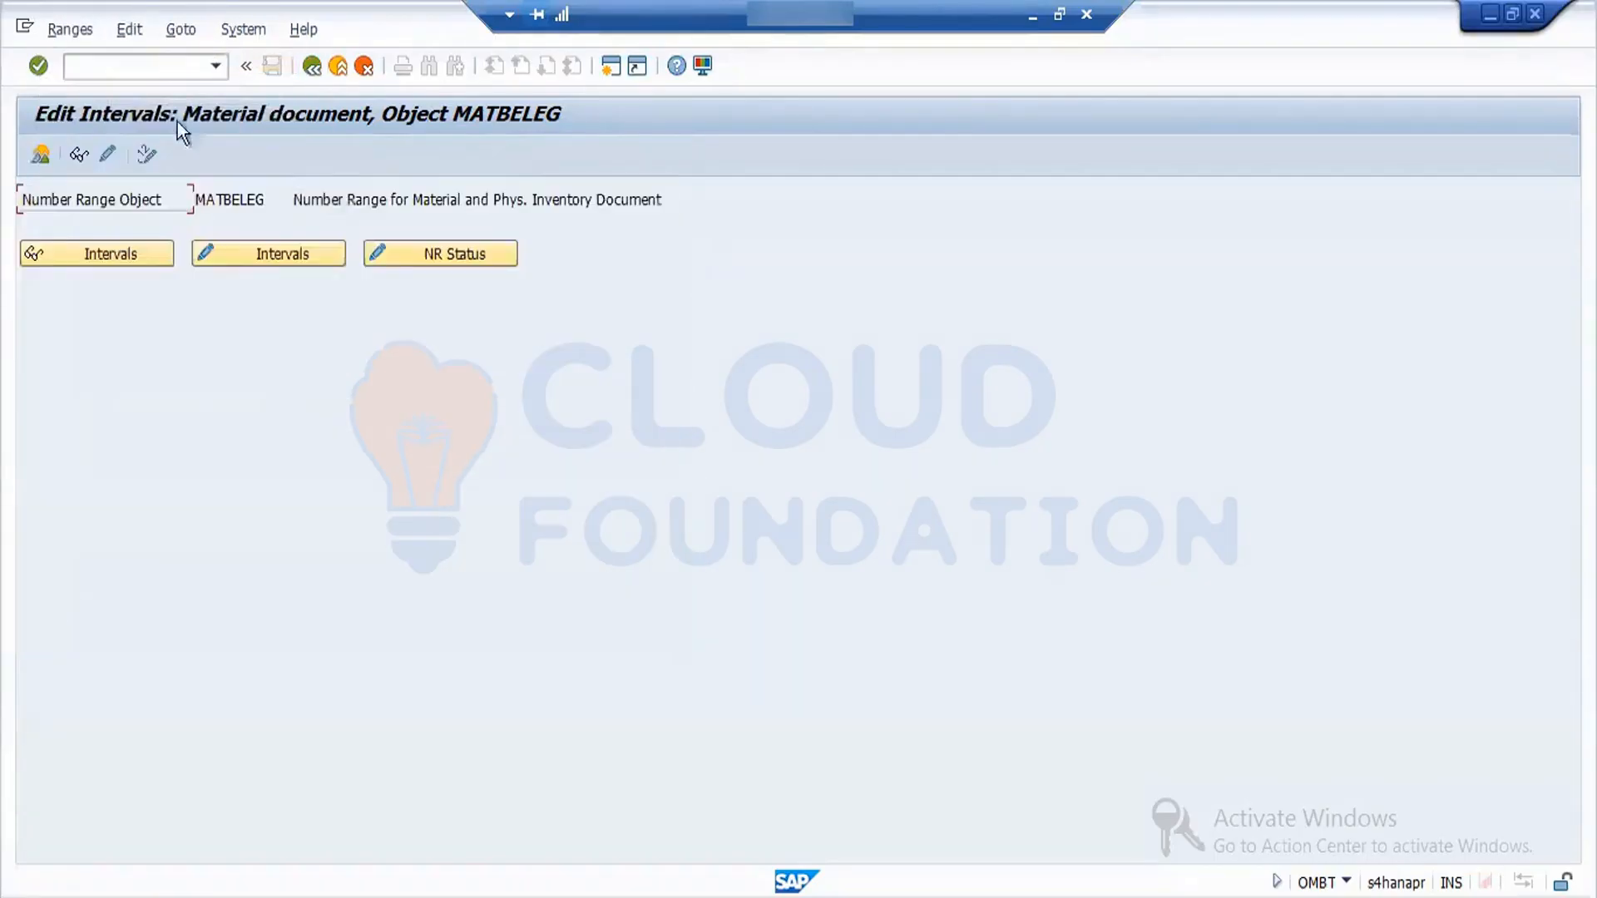
pyautogui.click(242, 263)
# - Insert year 2022 for interval 01 in the material document number ranges
pyautogui.click(33, 226)
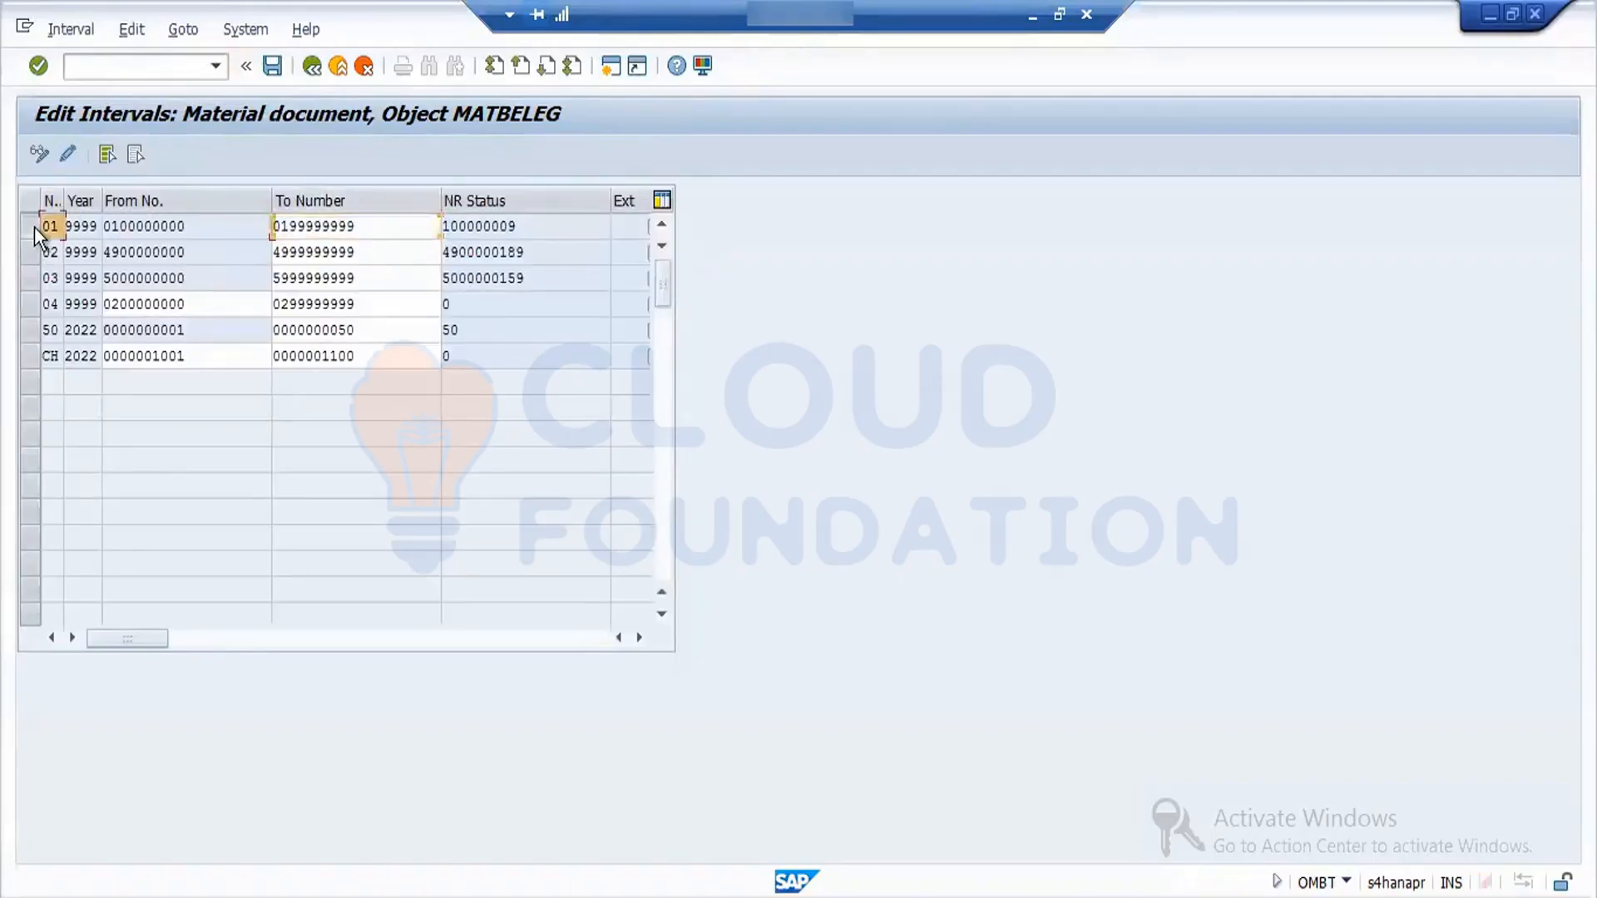
pyautogui.click(93, 33)
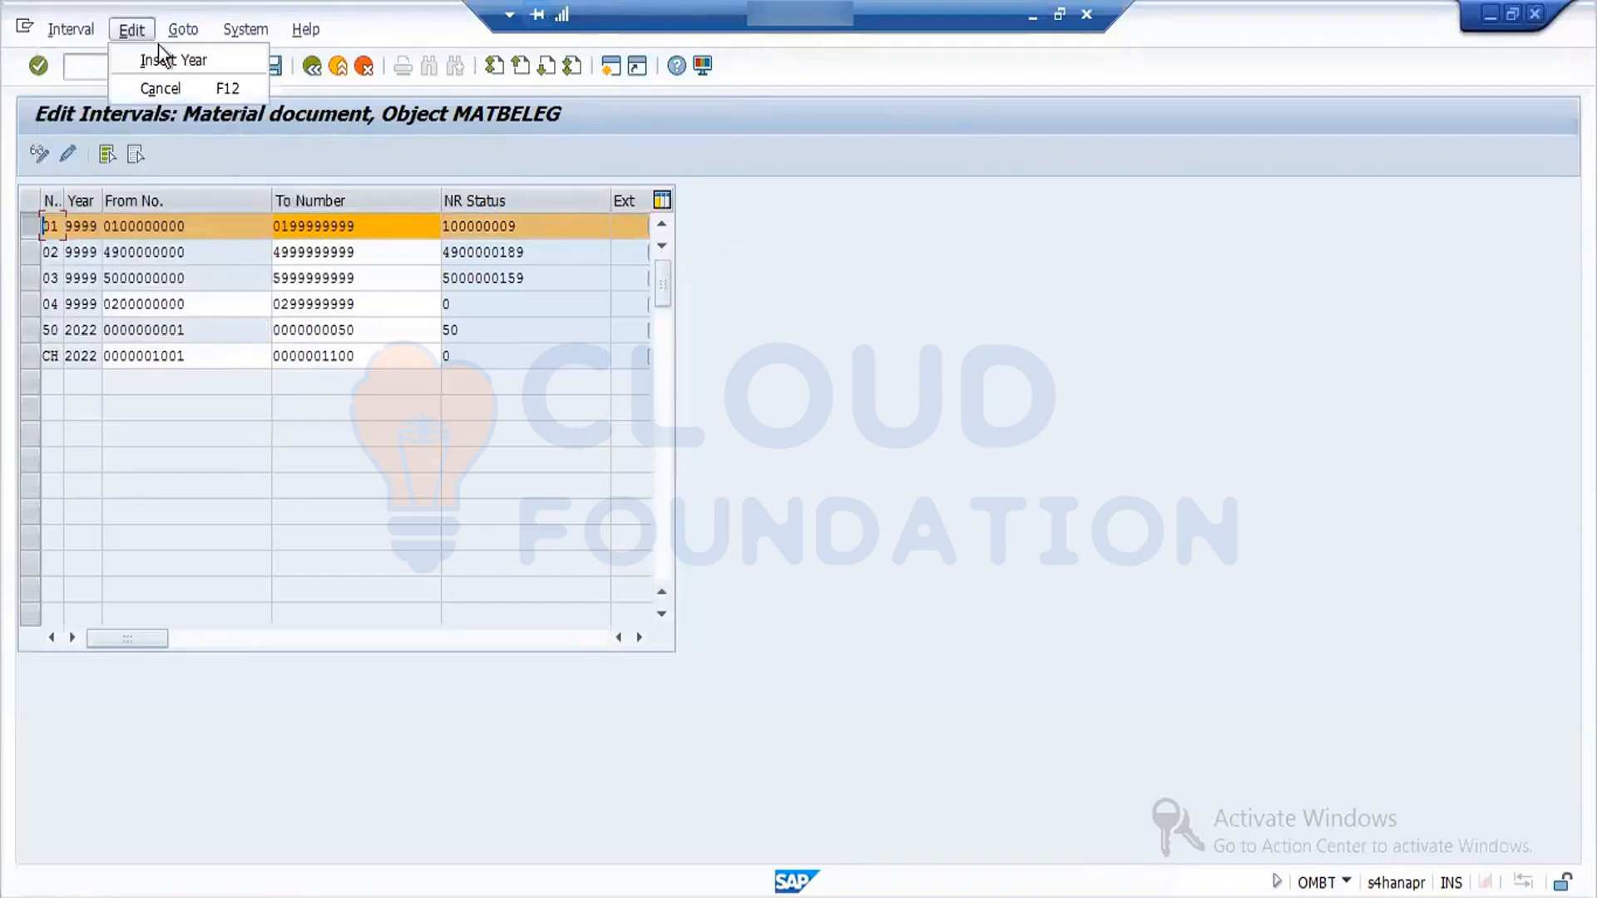
pyautogui.click(163, 50)
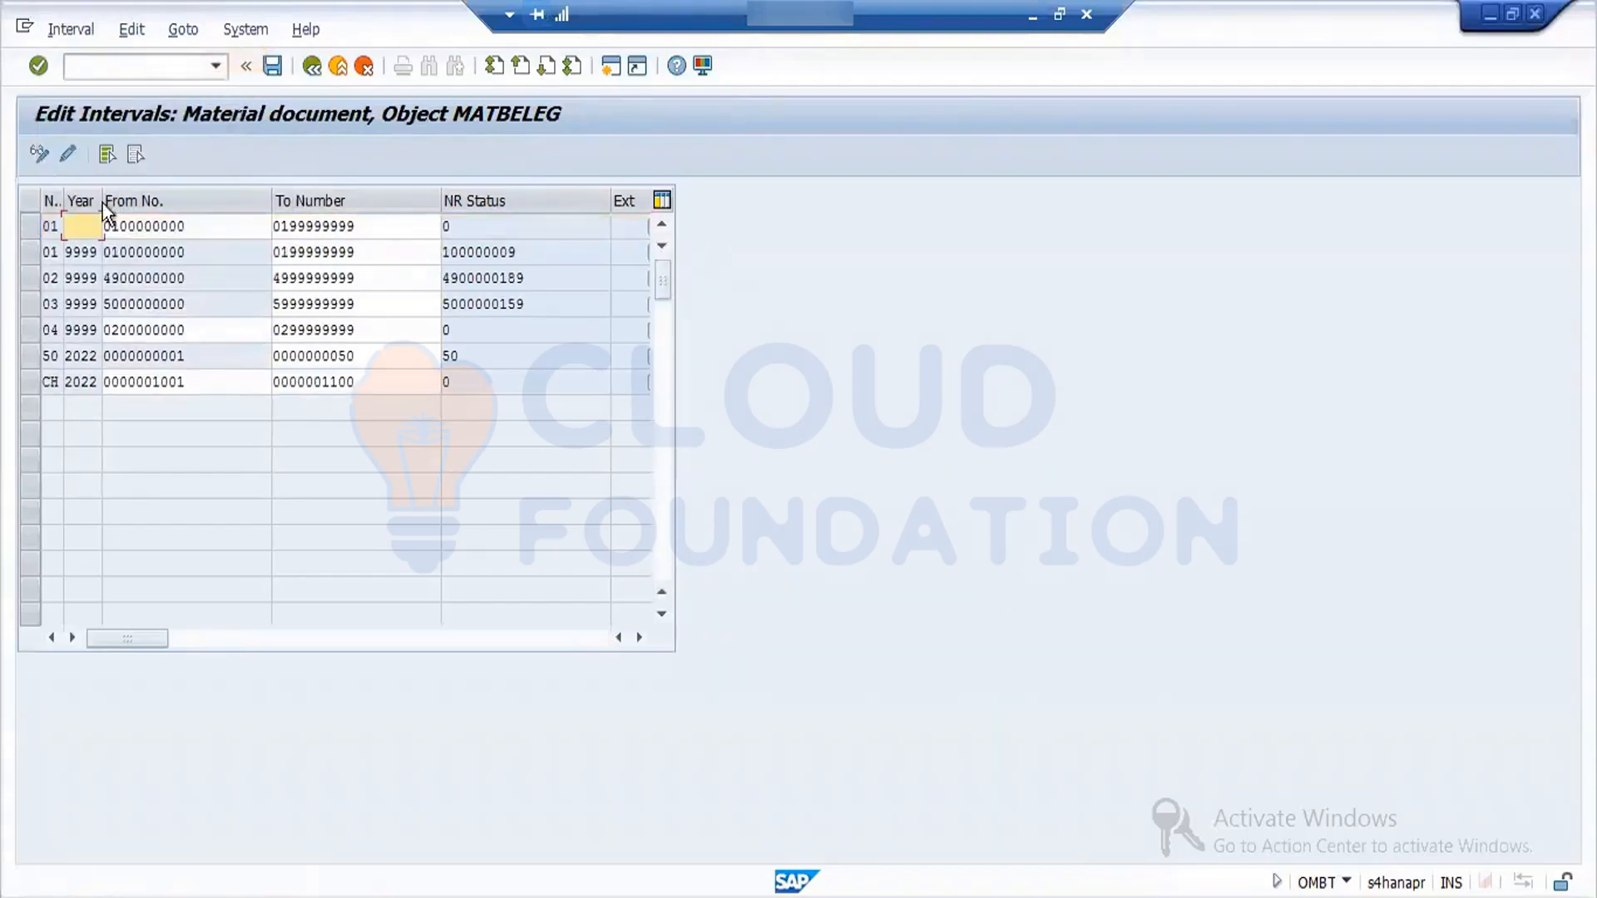
pyautogui.write('2022')
pyautogui.press('Return')
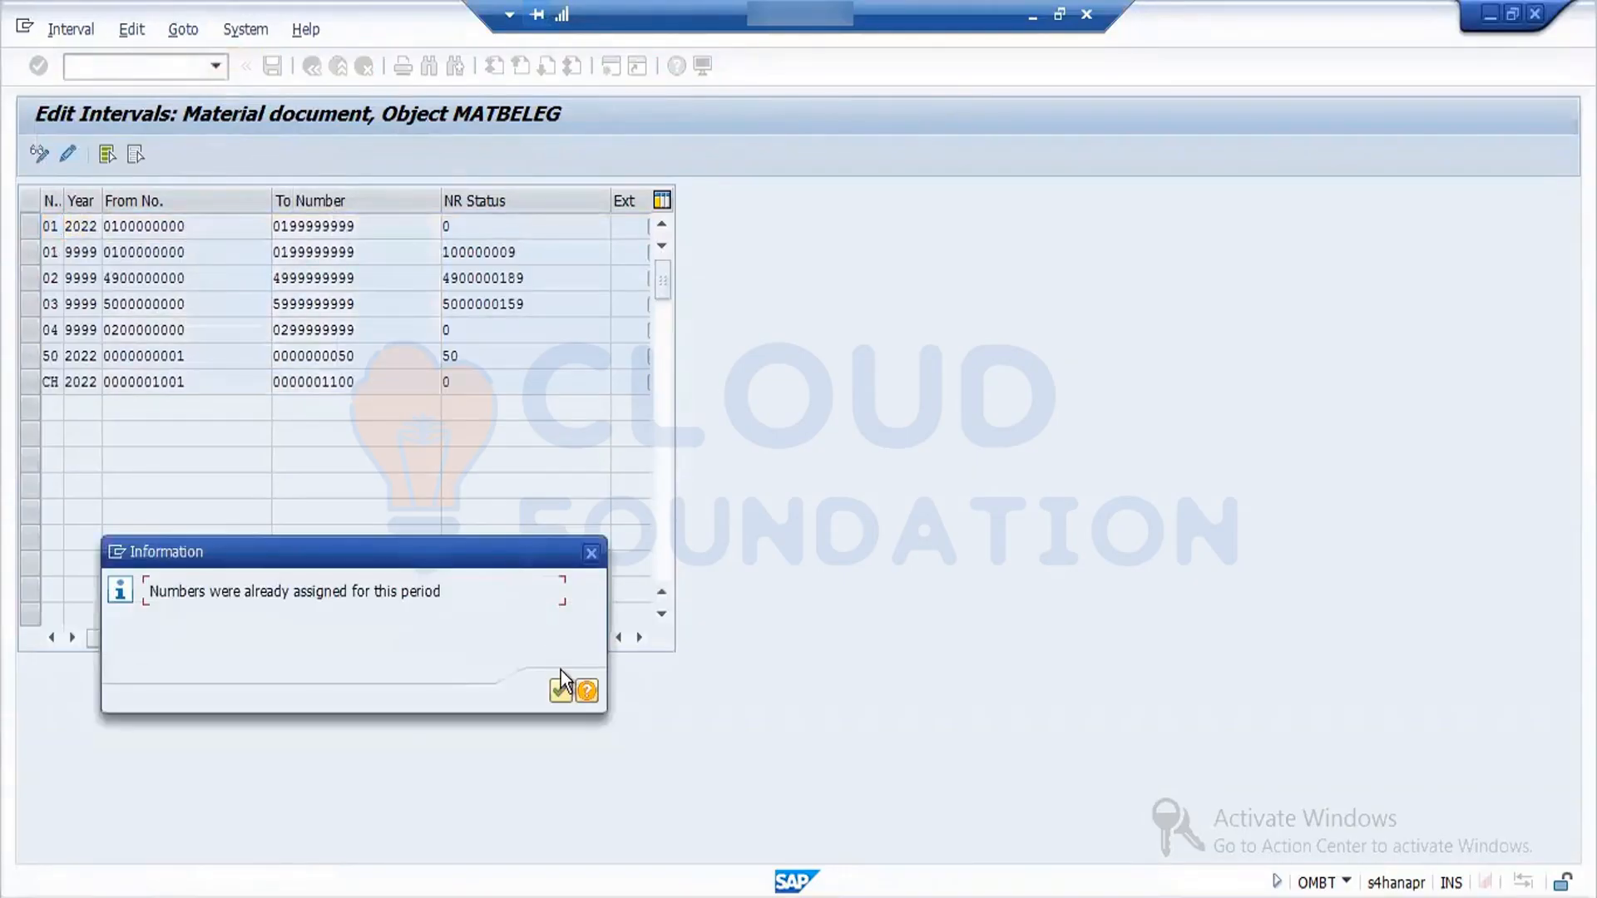
pyautogui.click(559, 691)
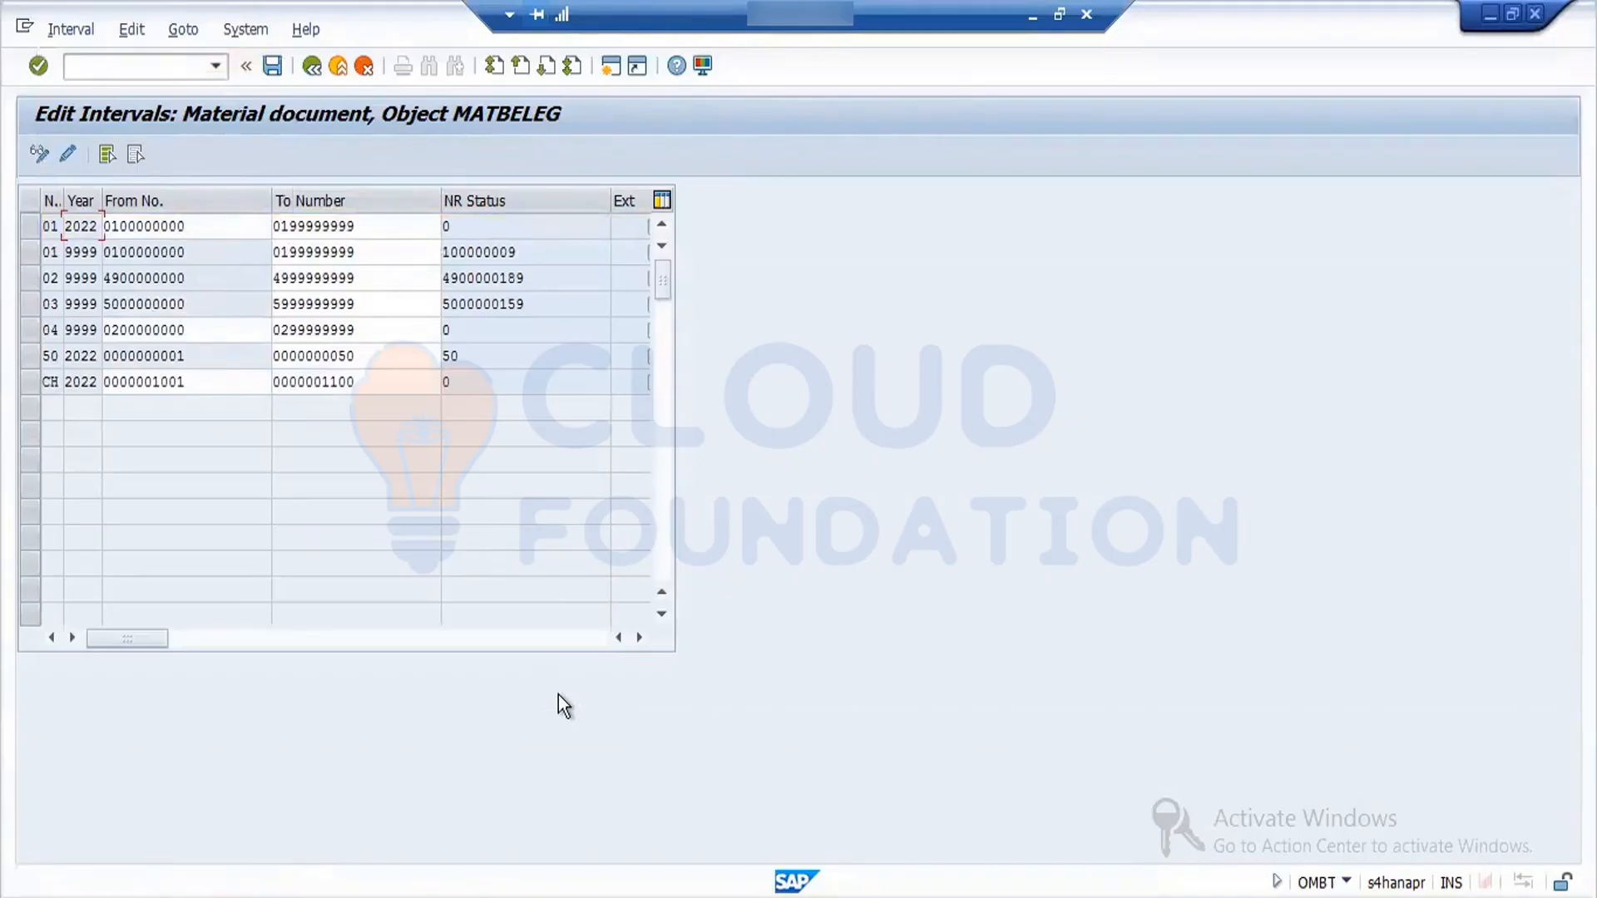
# - Try to confirm and save the 2022 material document interval
pyautogui.press('Return')
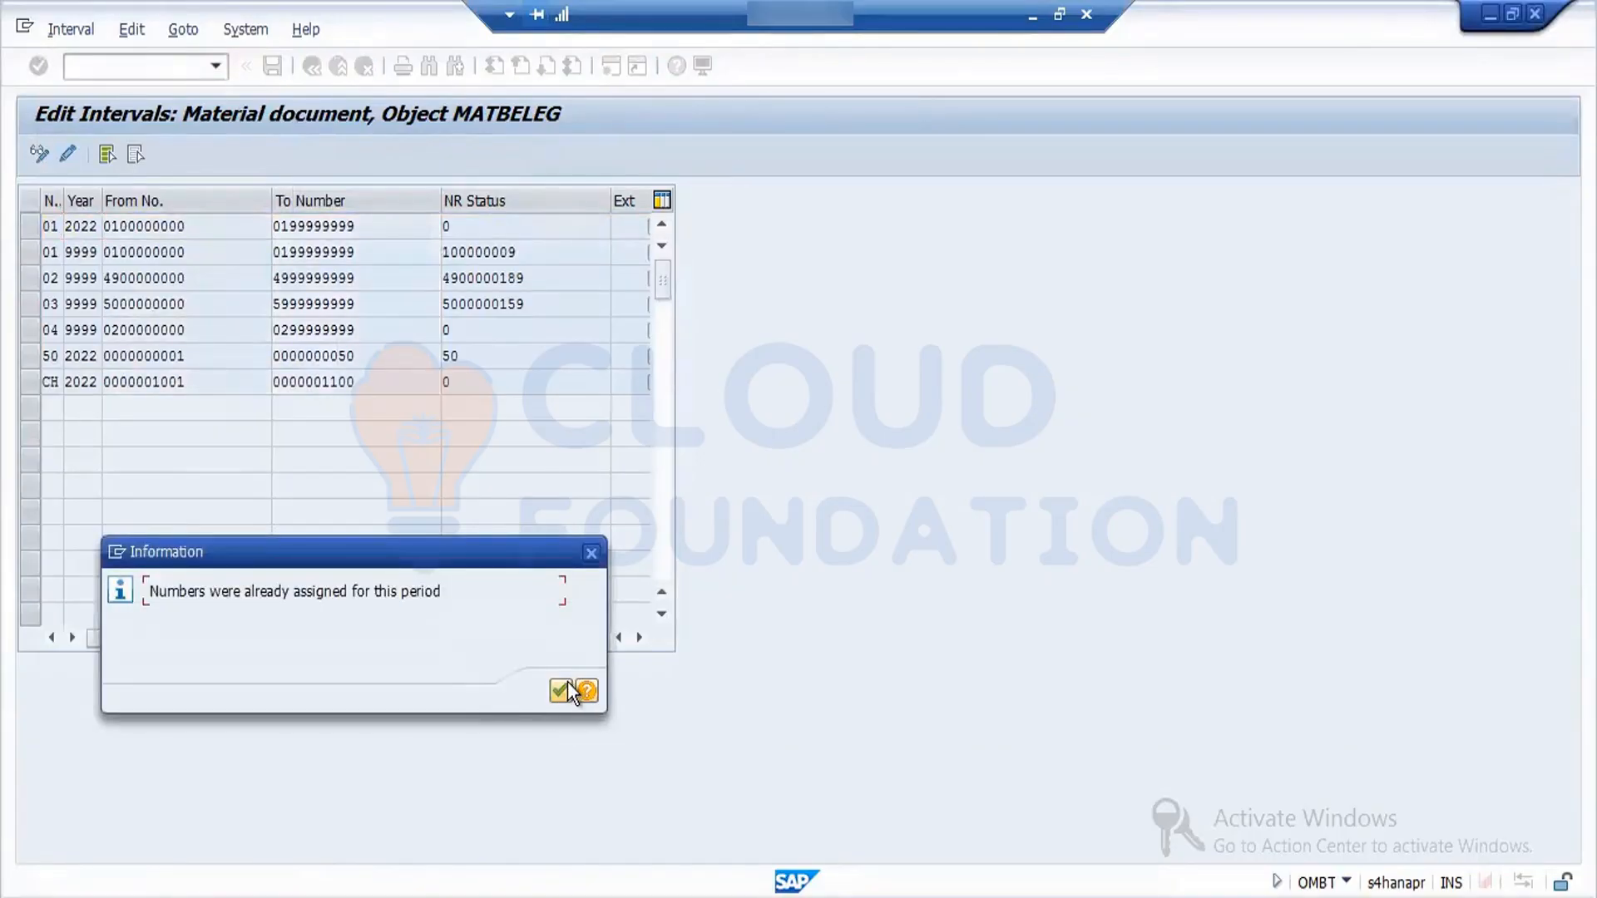
pyautogui.click(567, 683)
pyautogui.click(268, 72)
pyautogui.press('Return')
pyautogui.press('Return')
pyautogui.press('Return')
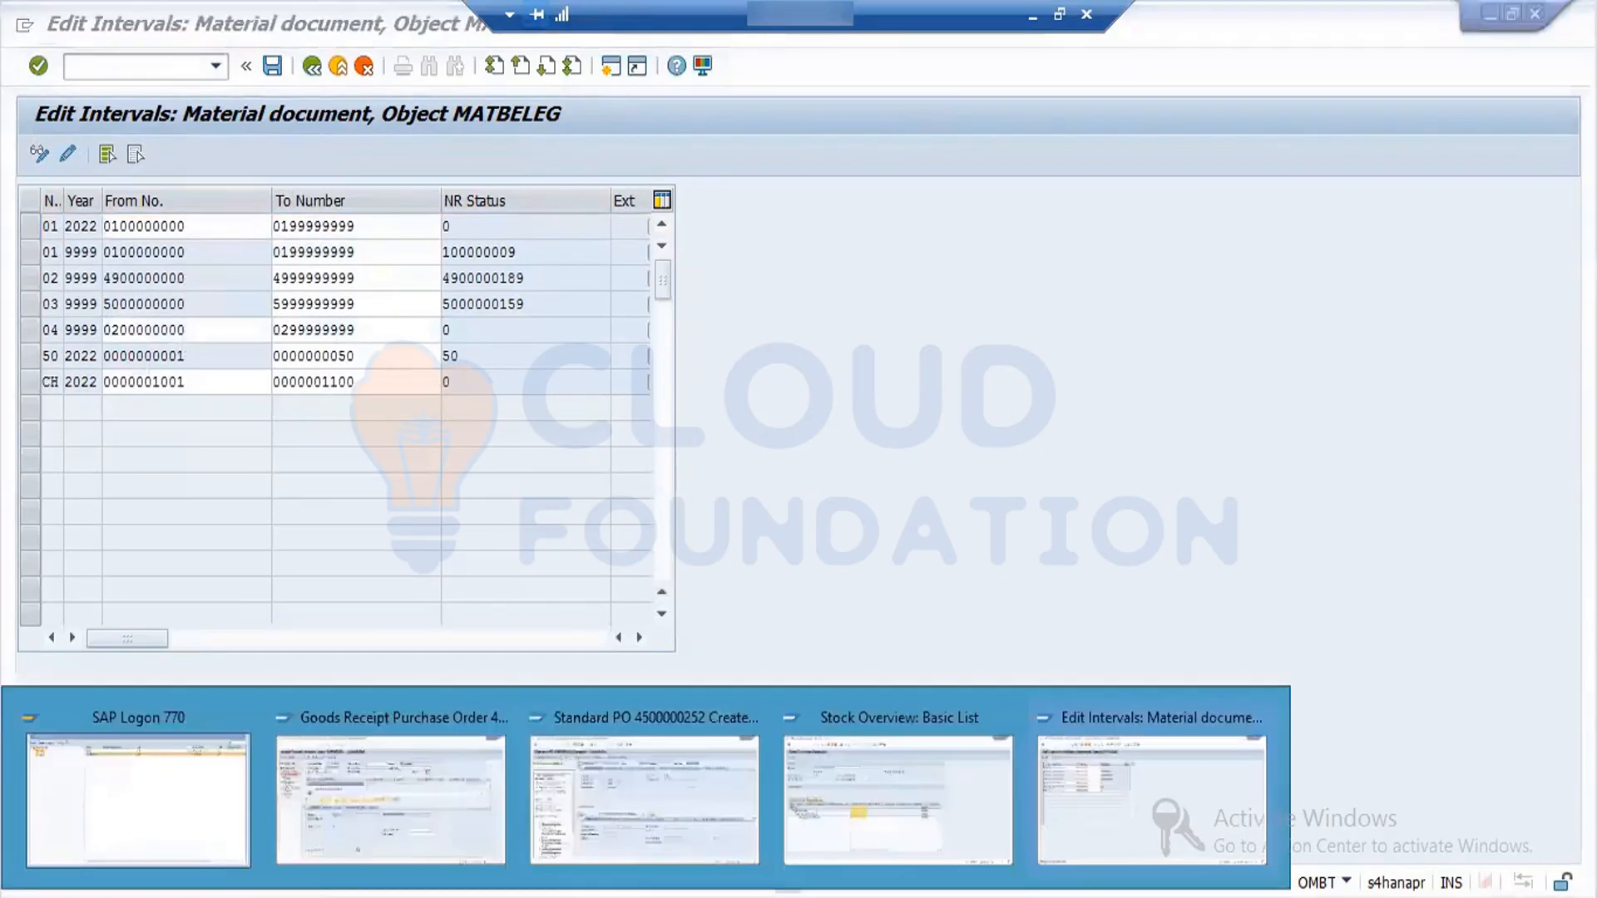
# - Switch to the pending goods receipt session and exit it without saving the entered document
pyautogui.moveTo(467, 825)
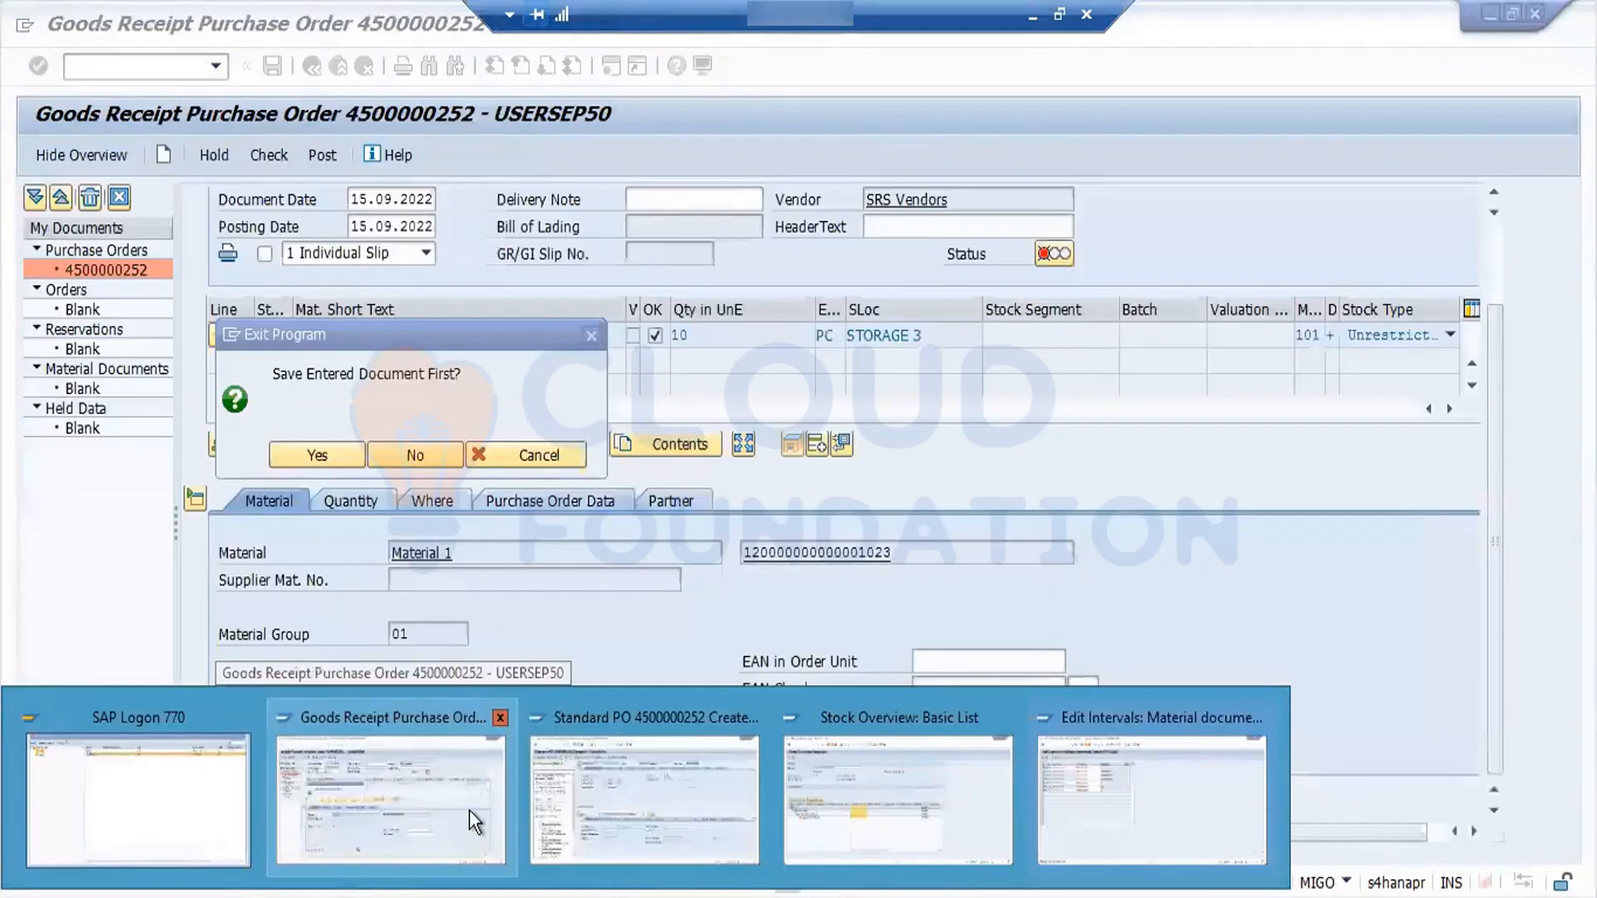
pyautogui.click(469, 810)
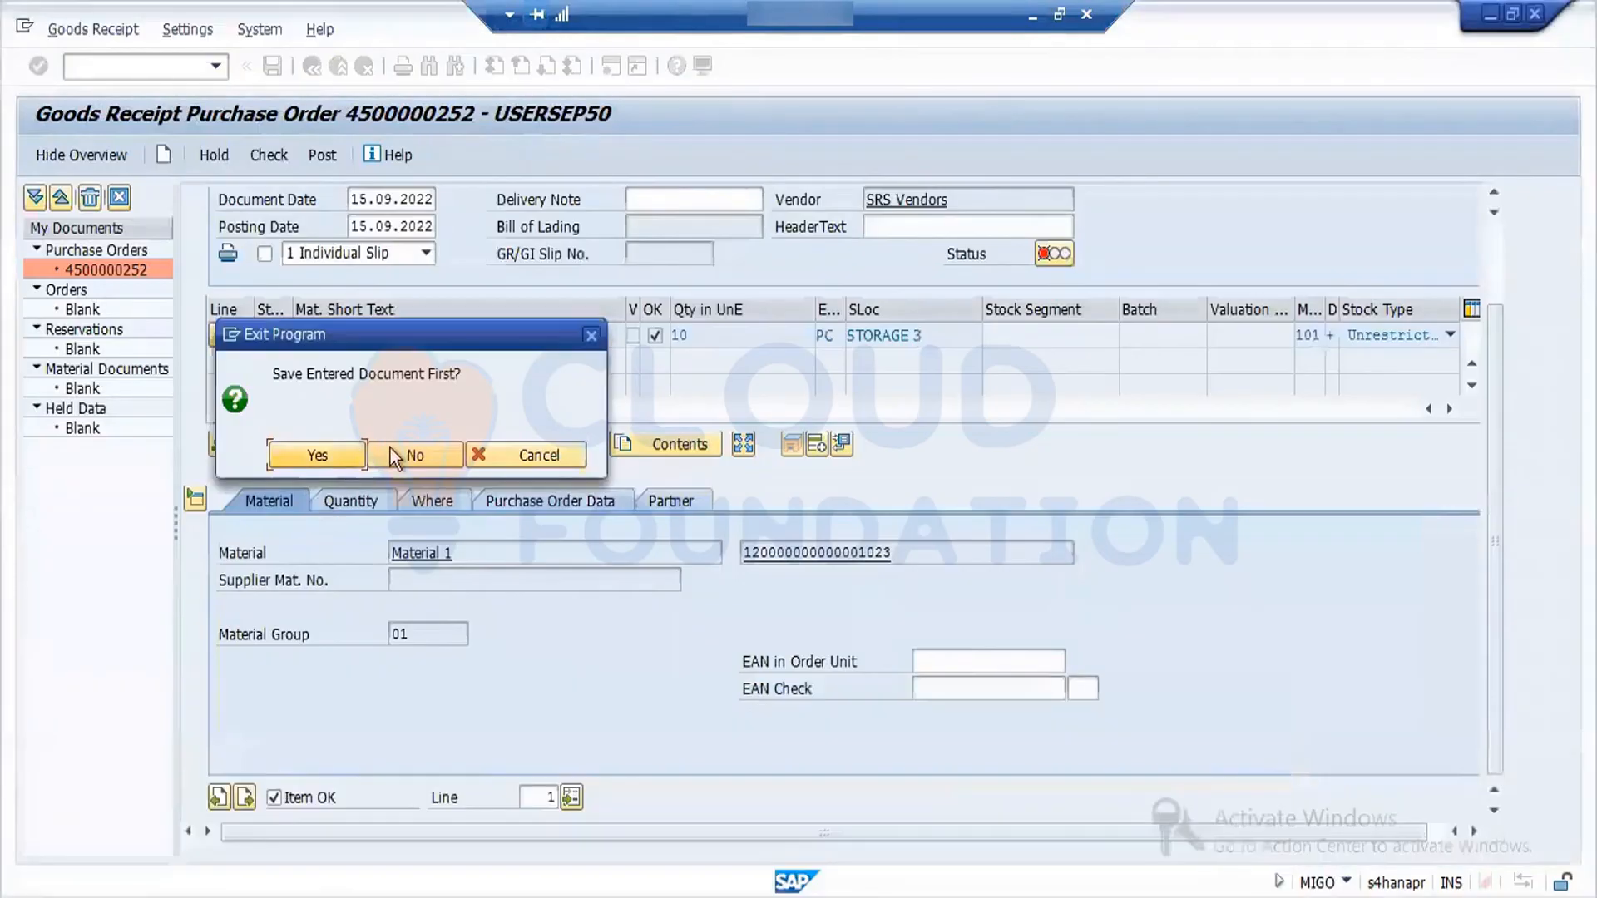
pyautogui.click(390, 449)
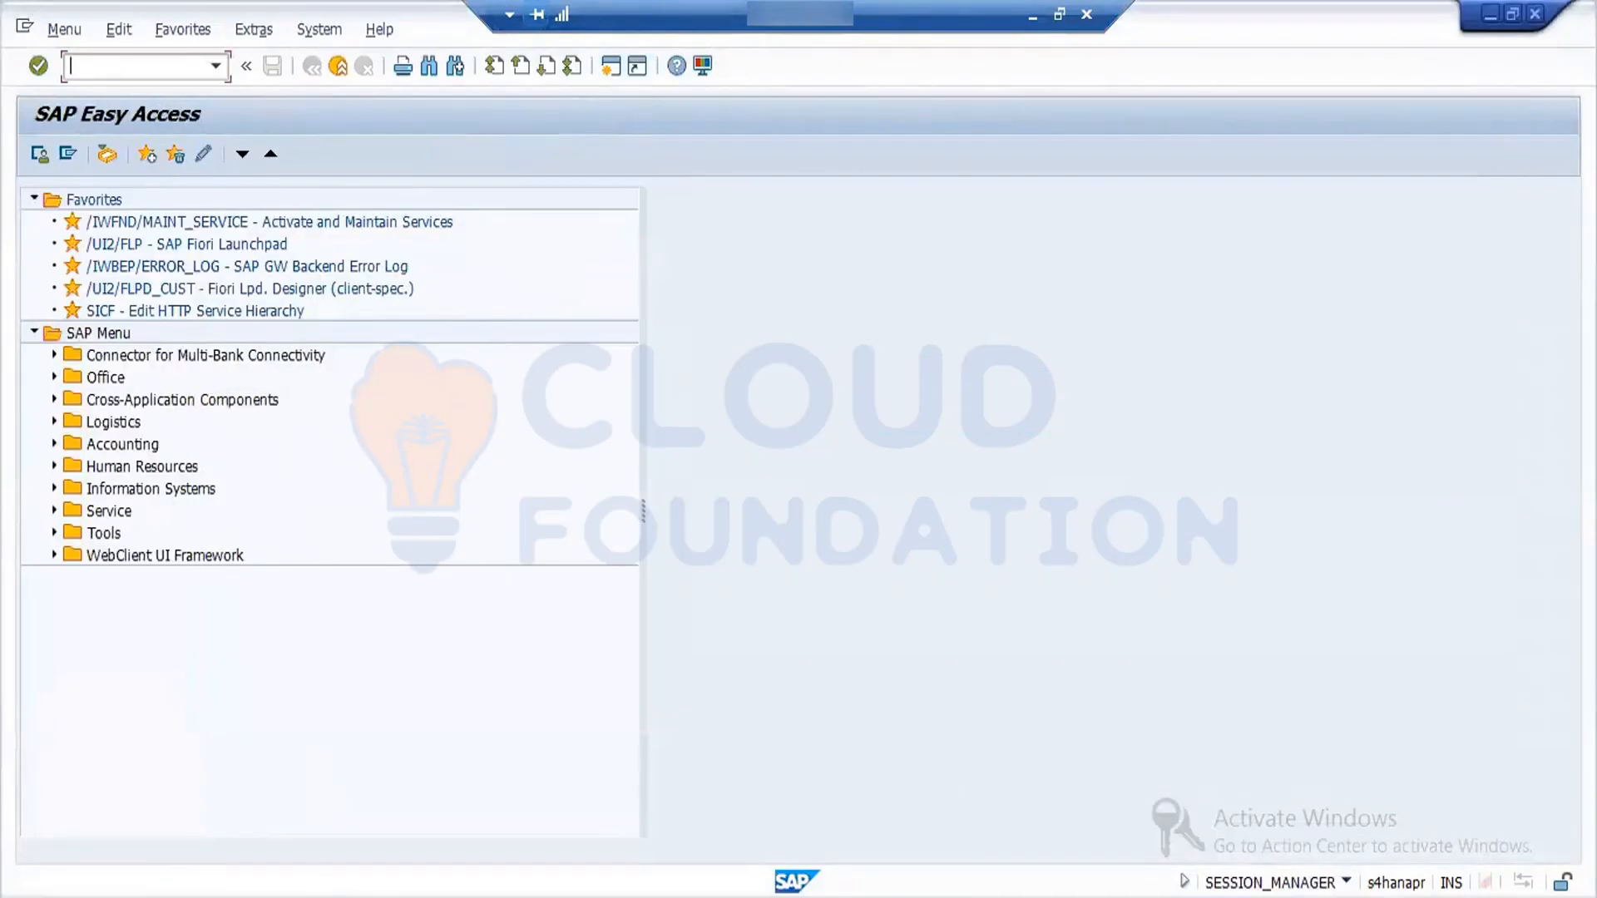
# - From the purchase order display session, start transaction MIGO and load the SRS Vendors purchase order for a 101 goods receipt
pyautogui.moveTo(322, 883)
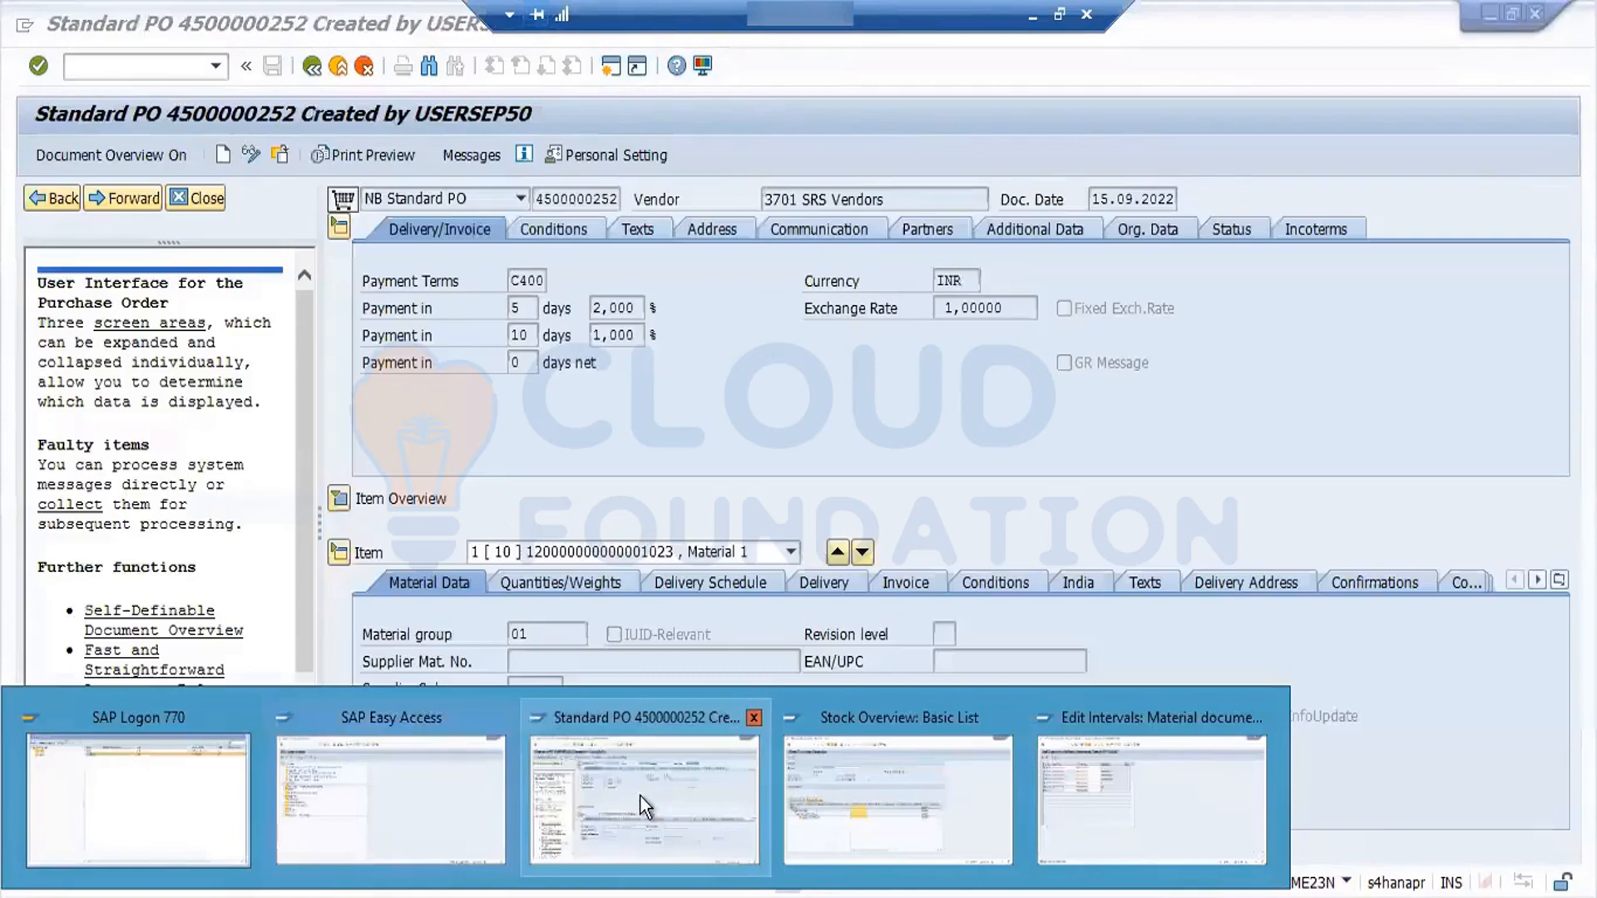
pyautogui.click(641, 795)
pyautogui.click(172, 66)
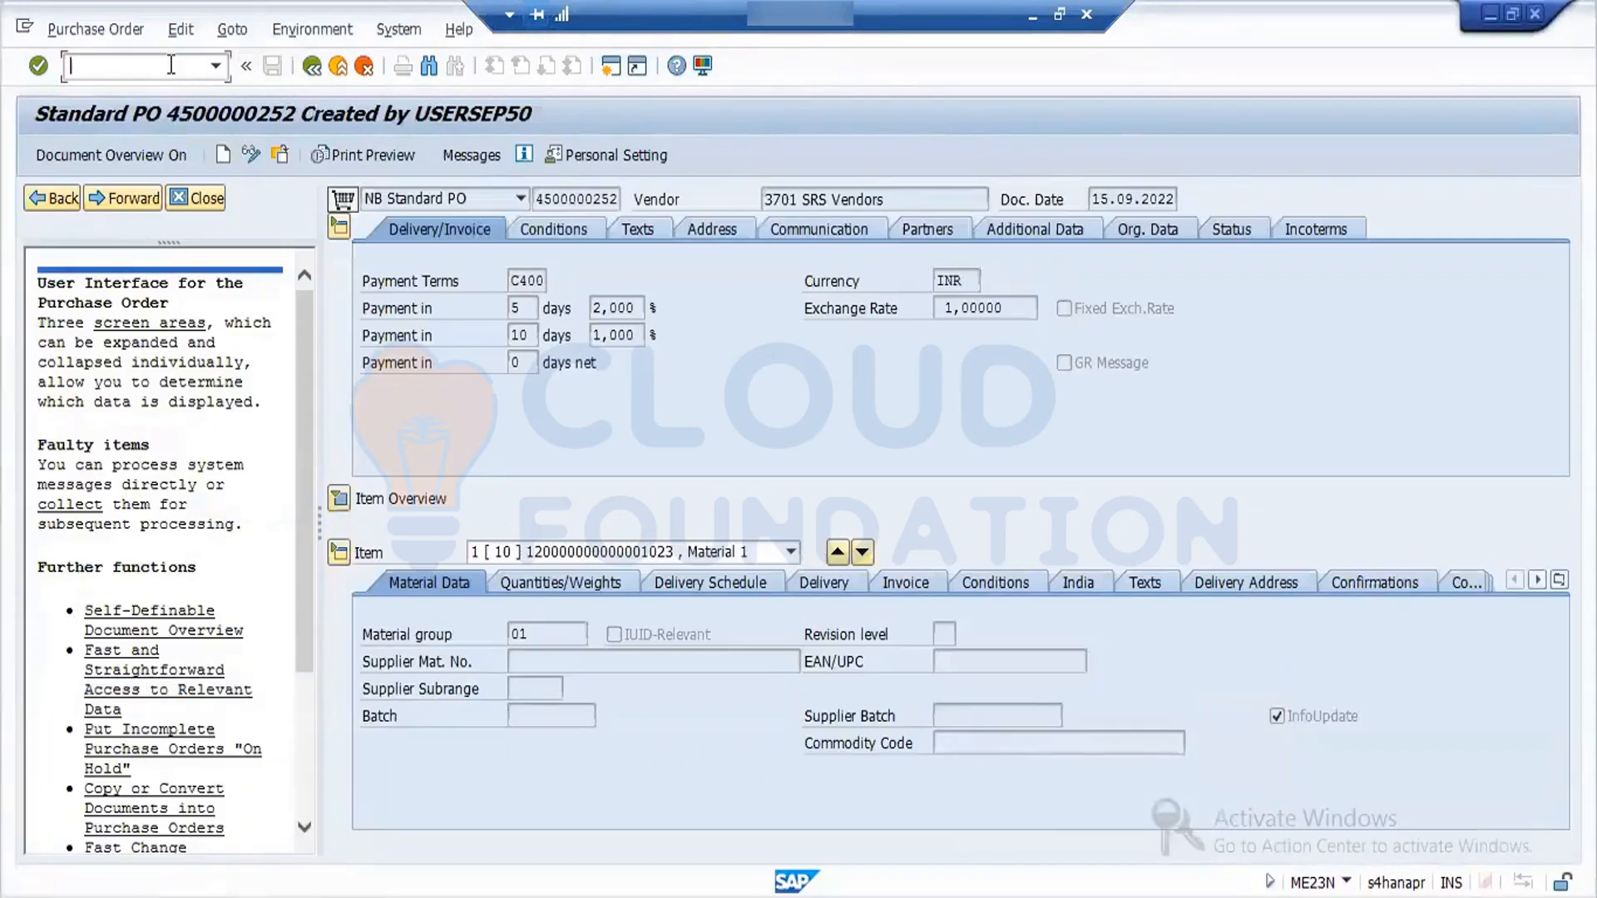
pyautogui.write('/nmigo')
pyautogui.press('Return')
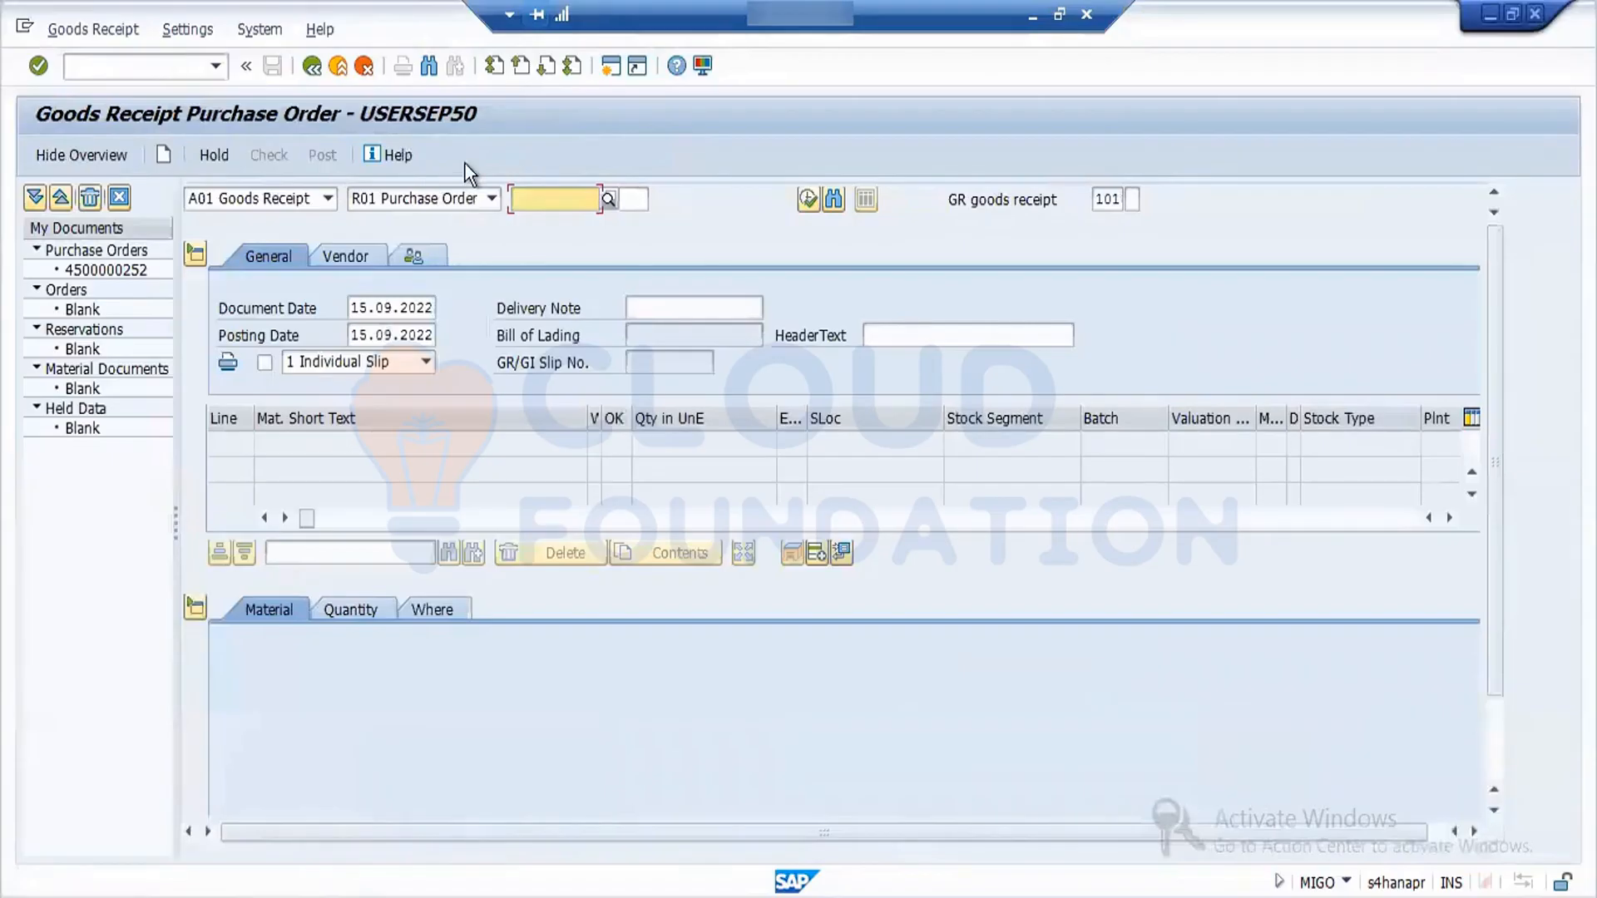
pyautogui.click(559, 201)
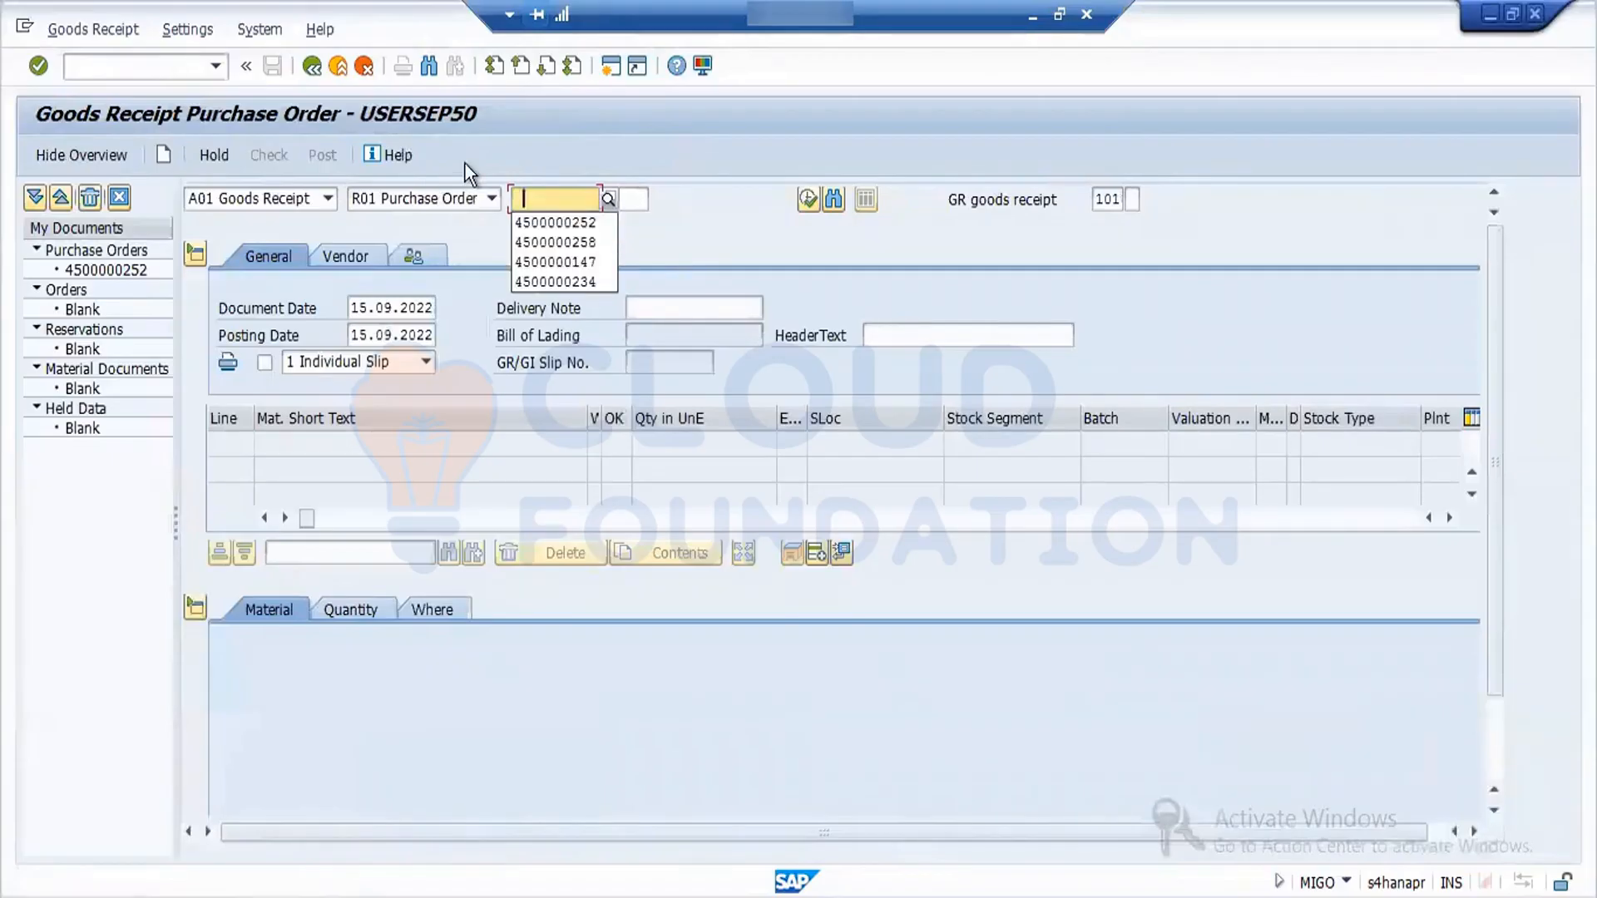
pyautogui.click(567, 221)
pyautogui.press('Return')
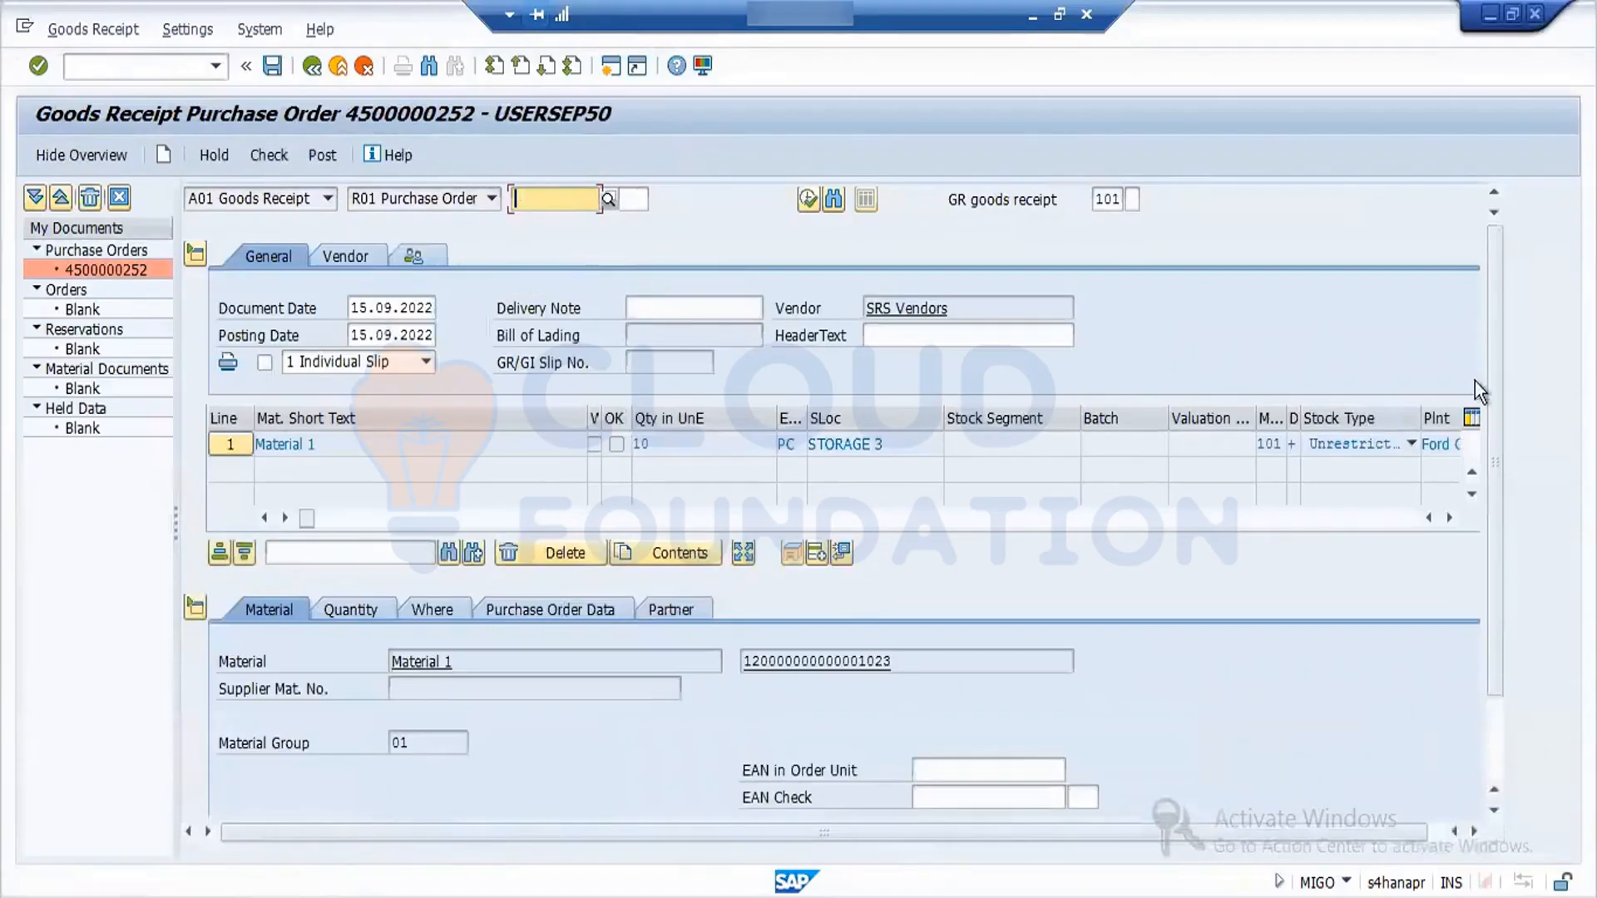
# - Mark the Material 1 item as OK, check the goods receipt and try to post it, viewing the logged message's details
pyautogui.moveTo(1497, 420); pyautogui.dragTo(1497, 496)
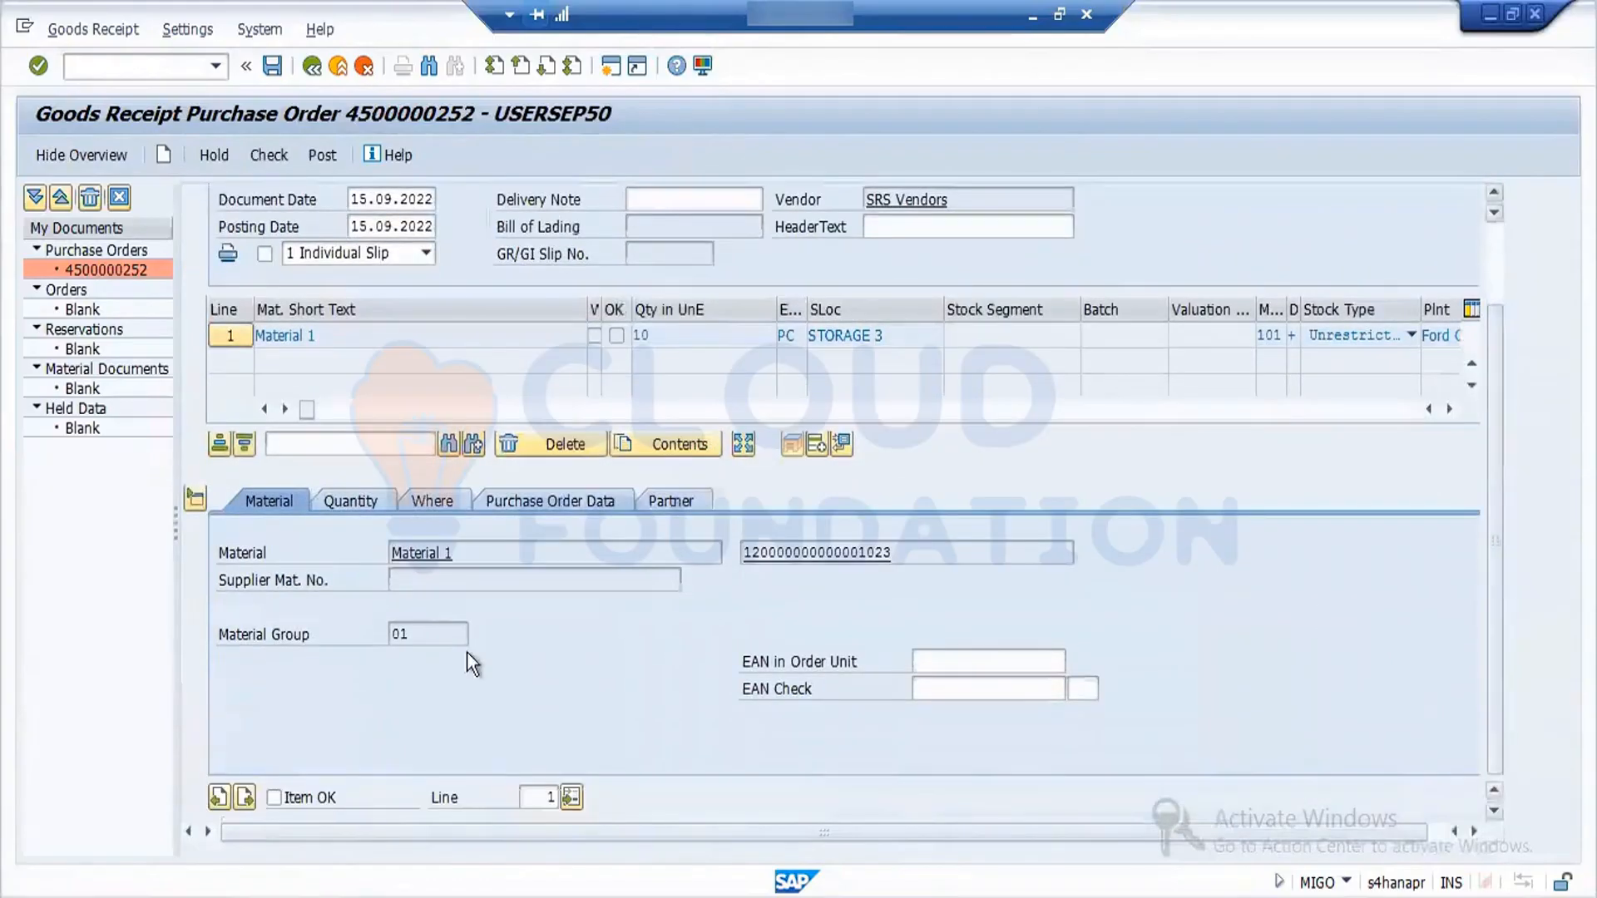
pyautogui.click(268, 155)
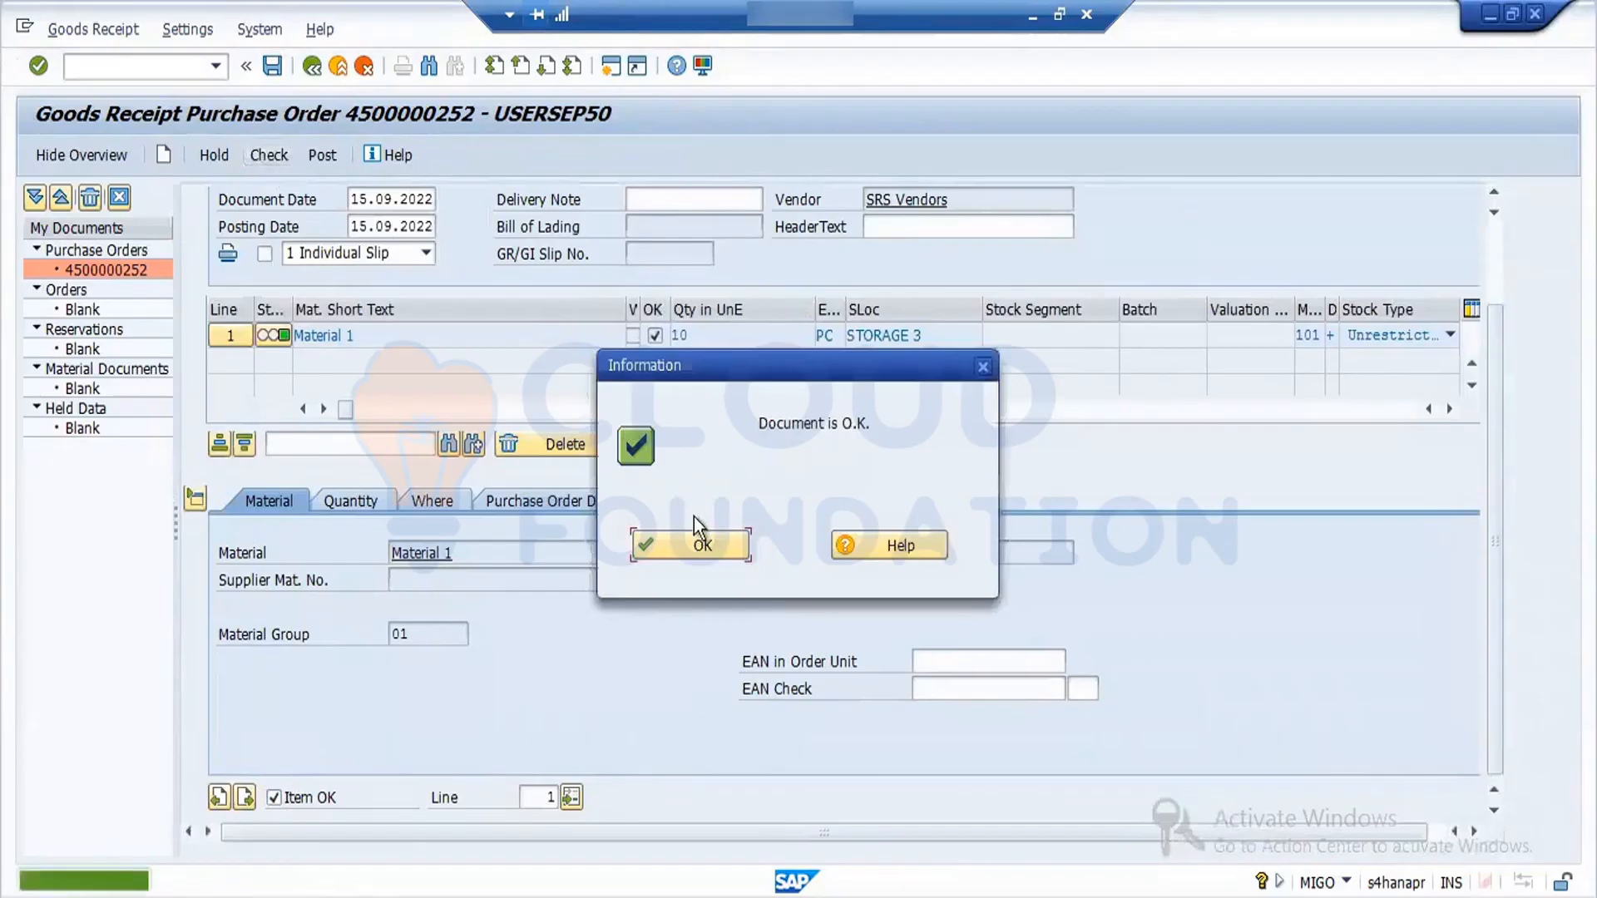
pyautogui.click(703, 544)
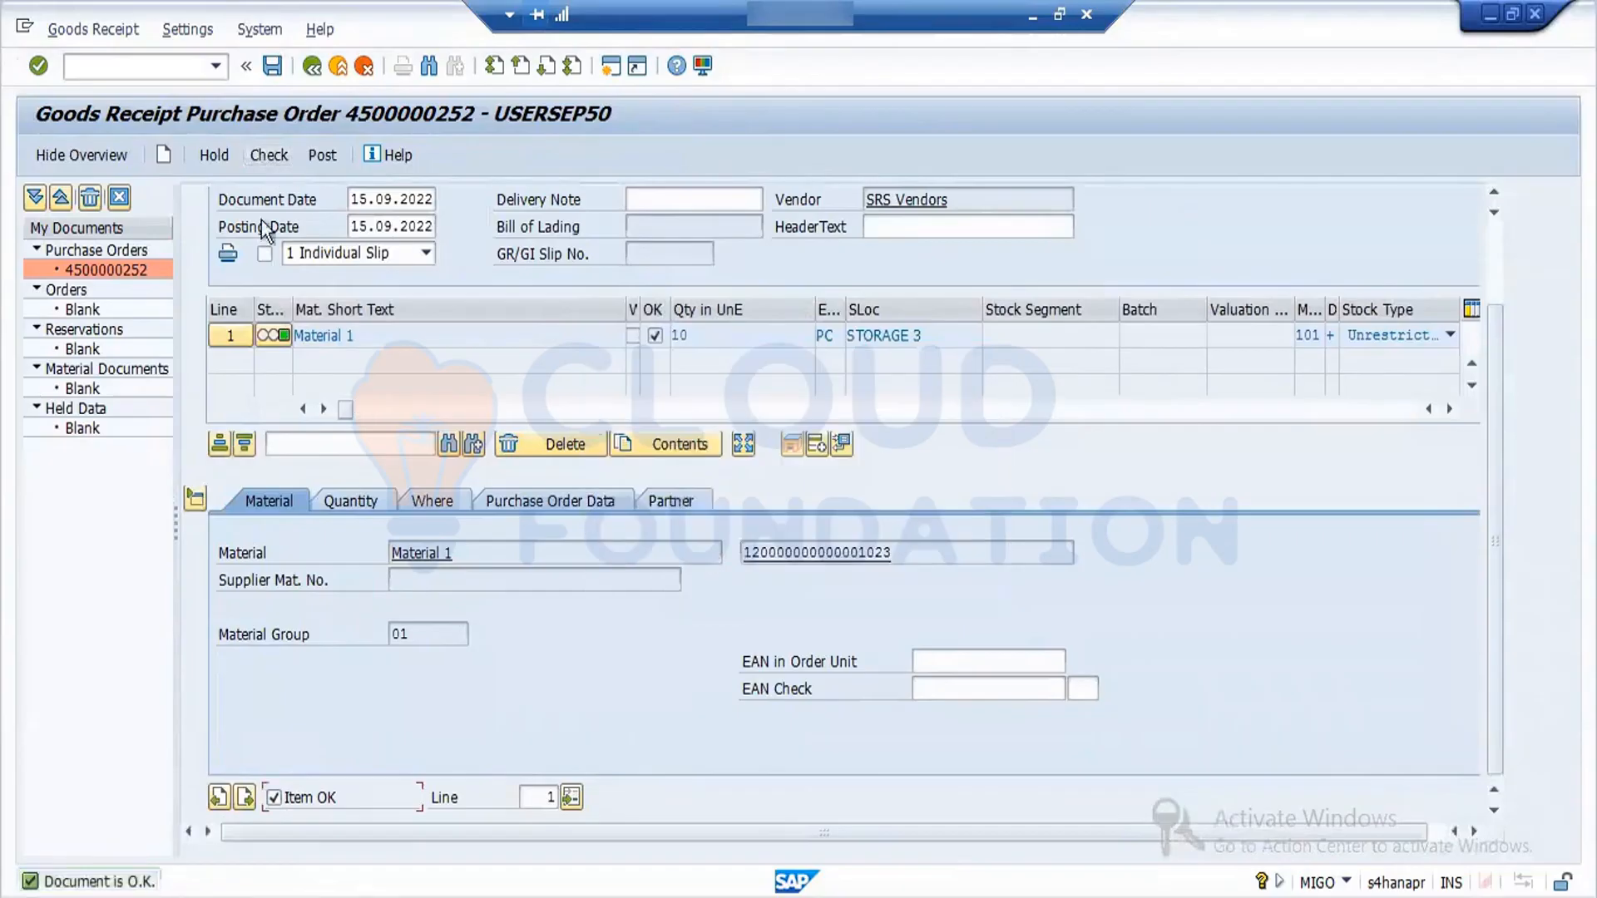
pyautogui.click(333, 151)
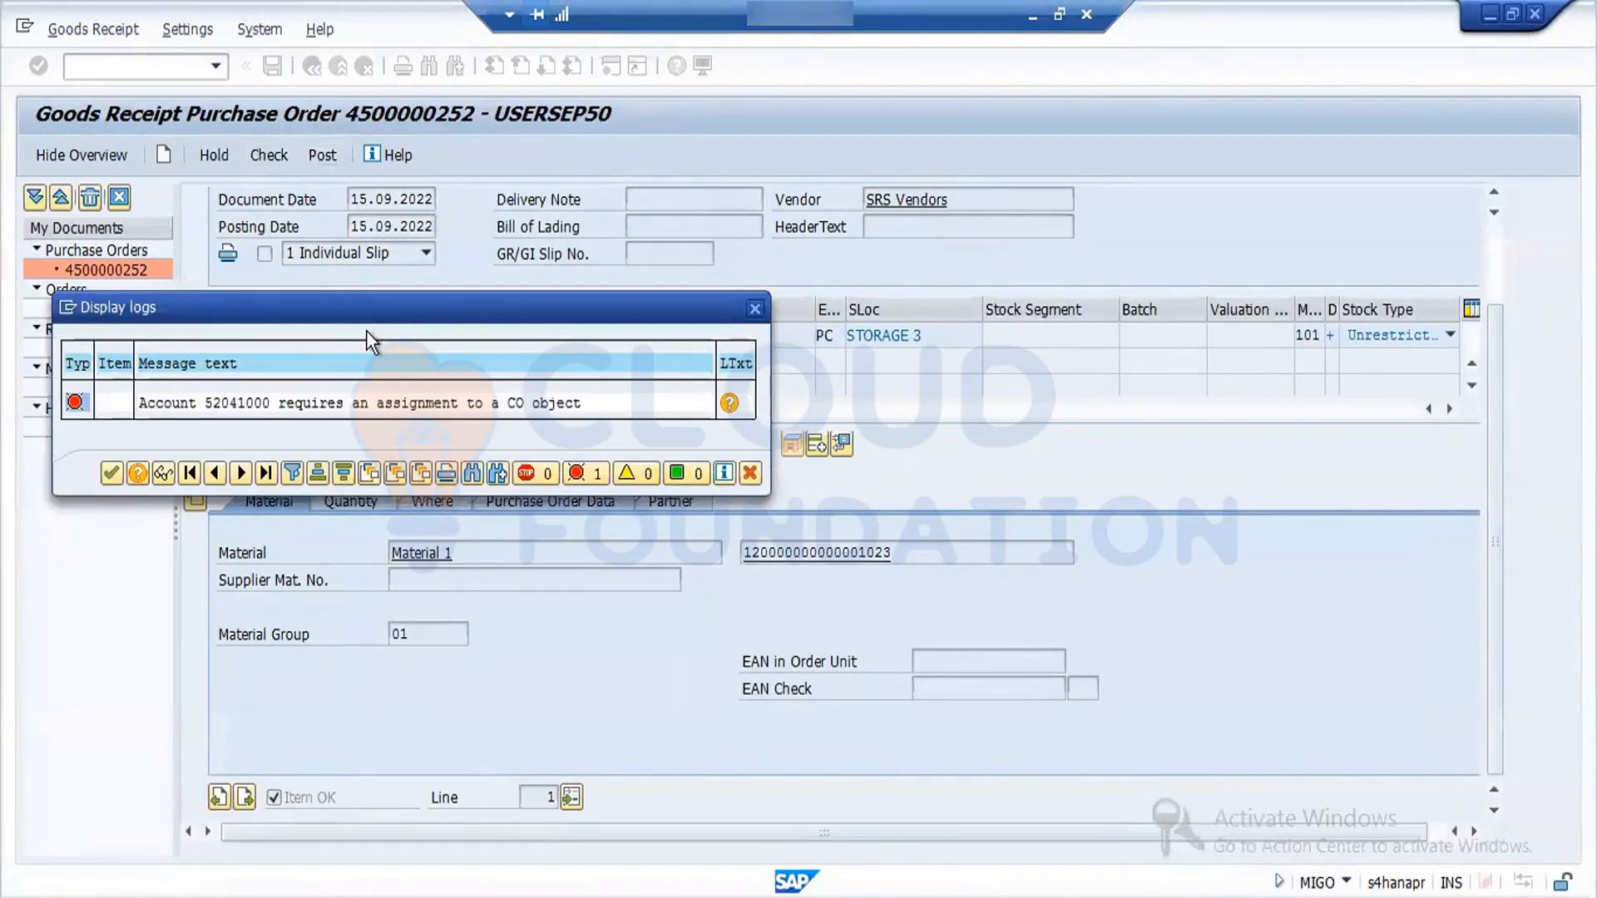
pyautogui.doubleClick(357, 404)
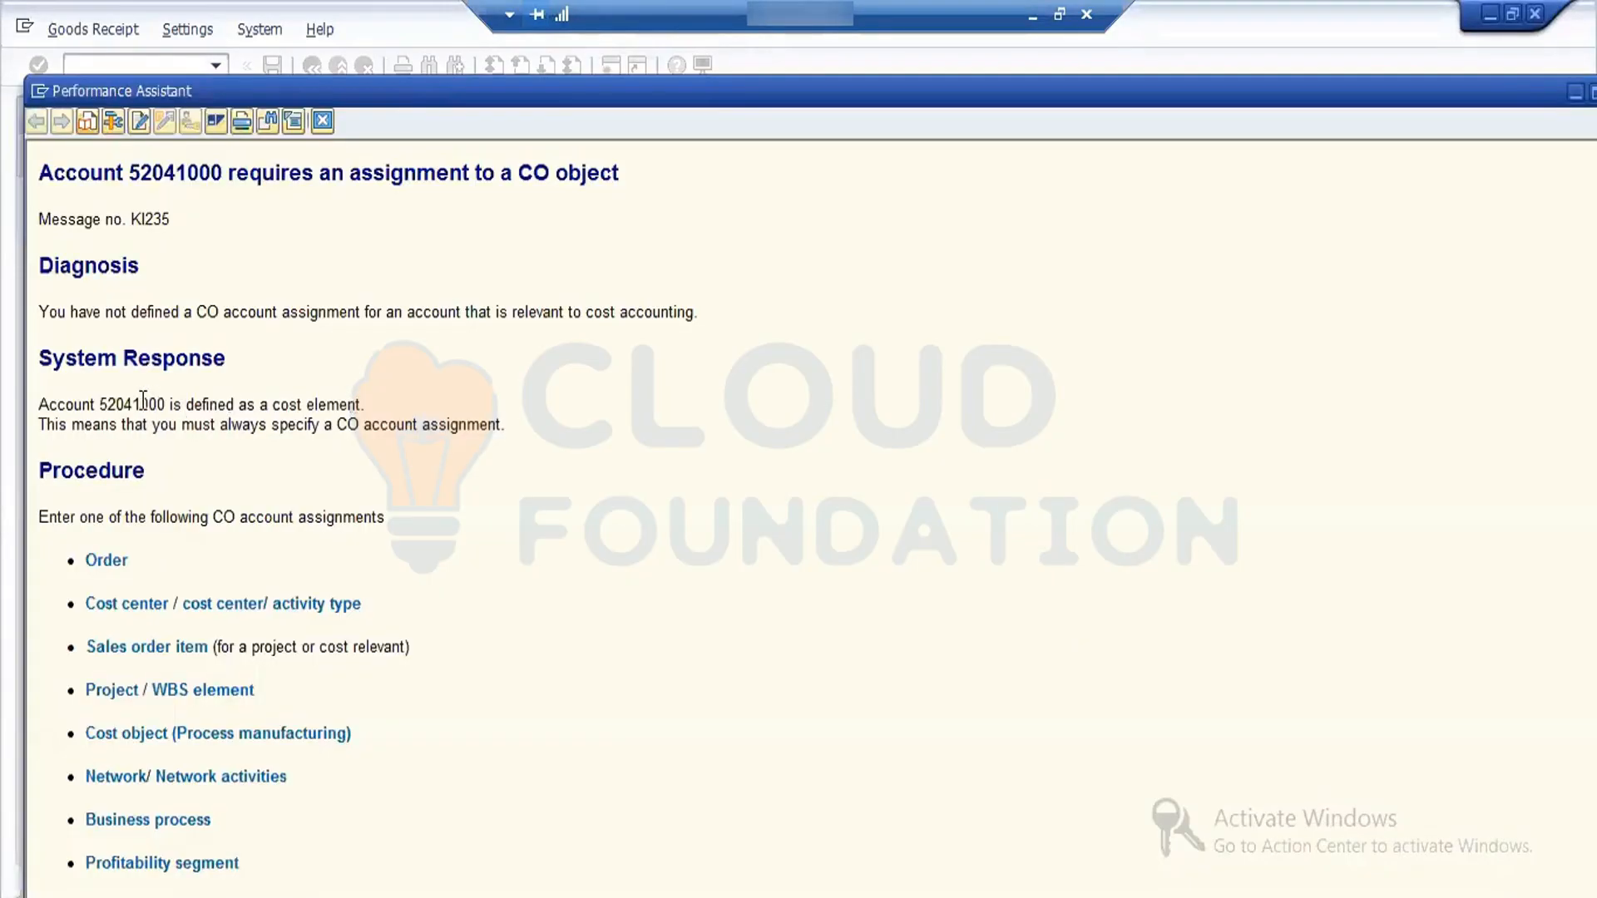
pyautogui.click(321, 121)
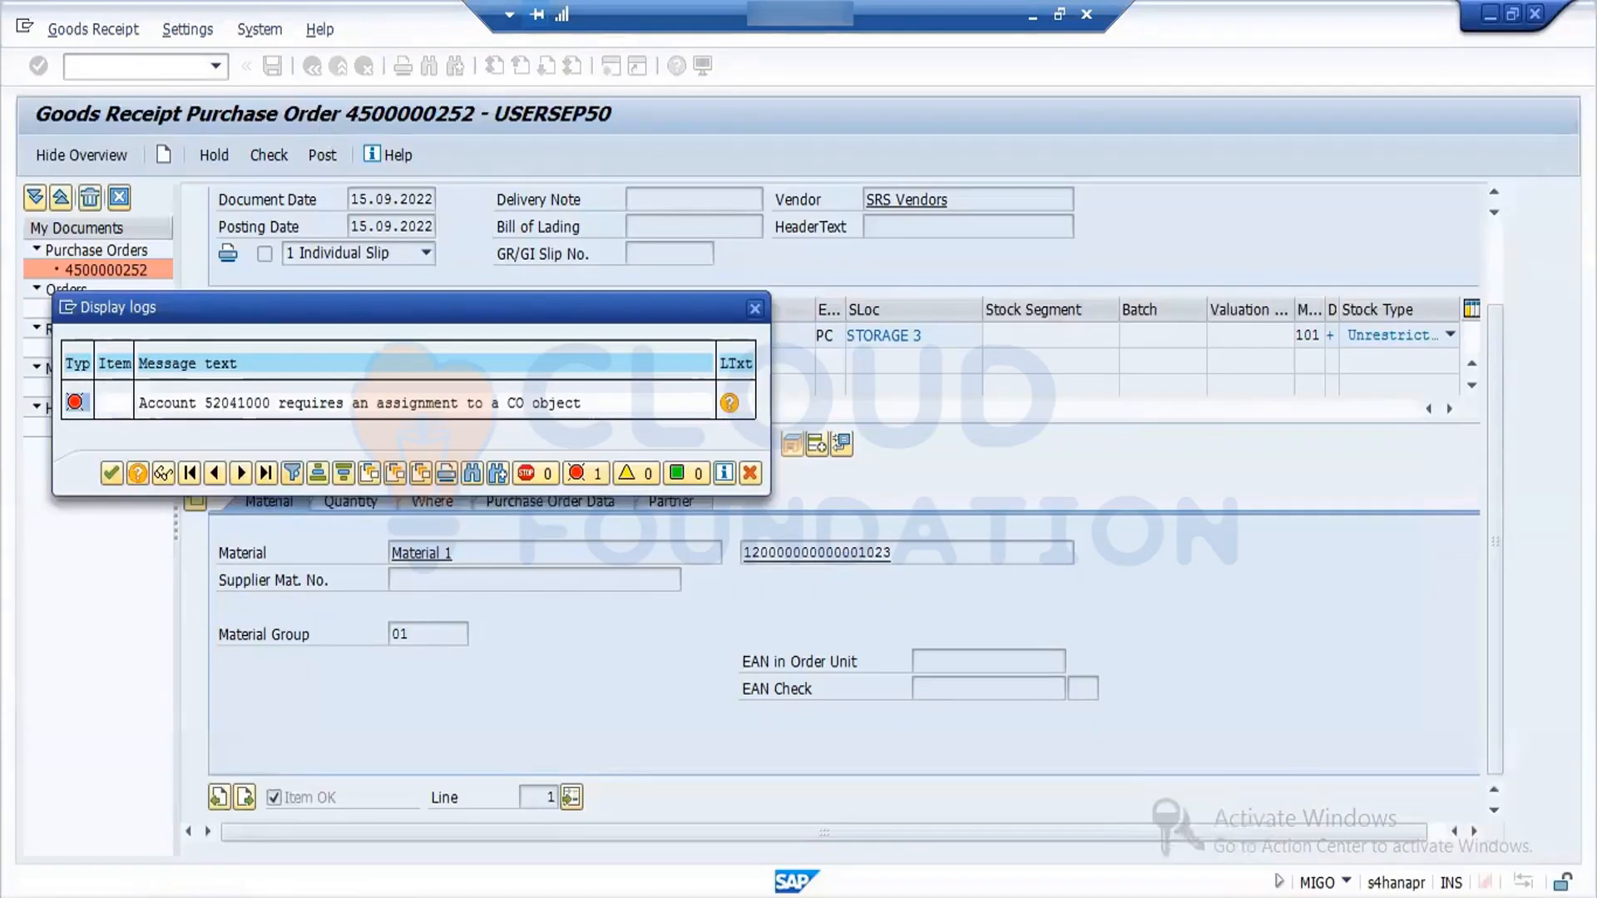
# - In the SAP Easy Access session, start transaction OKB9 and position the default account assignment list at company code FORD
pyautogui.click(467, 807)
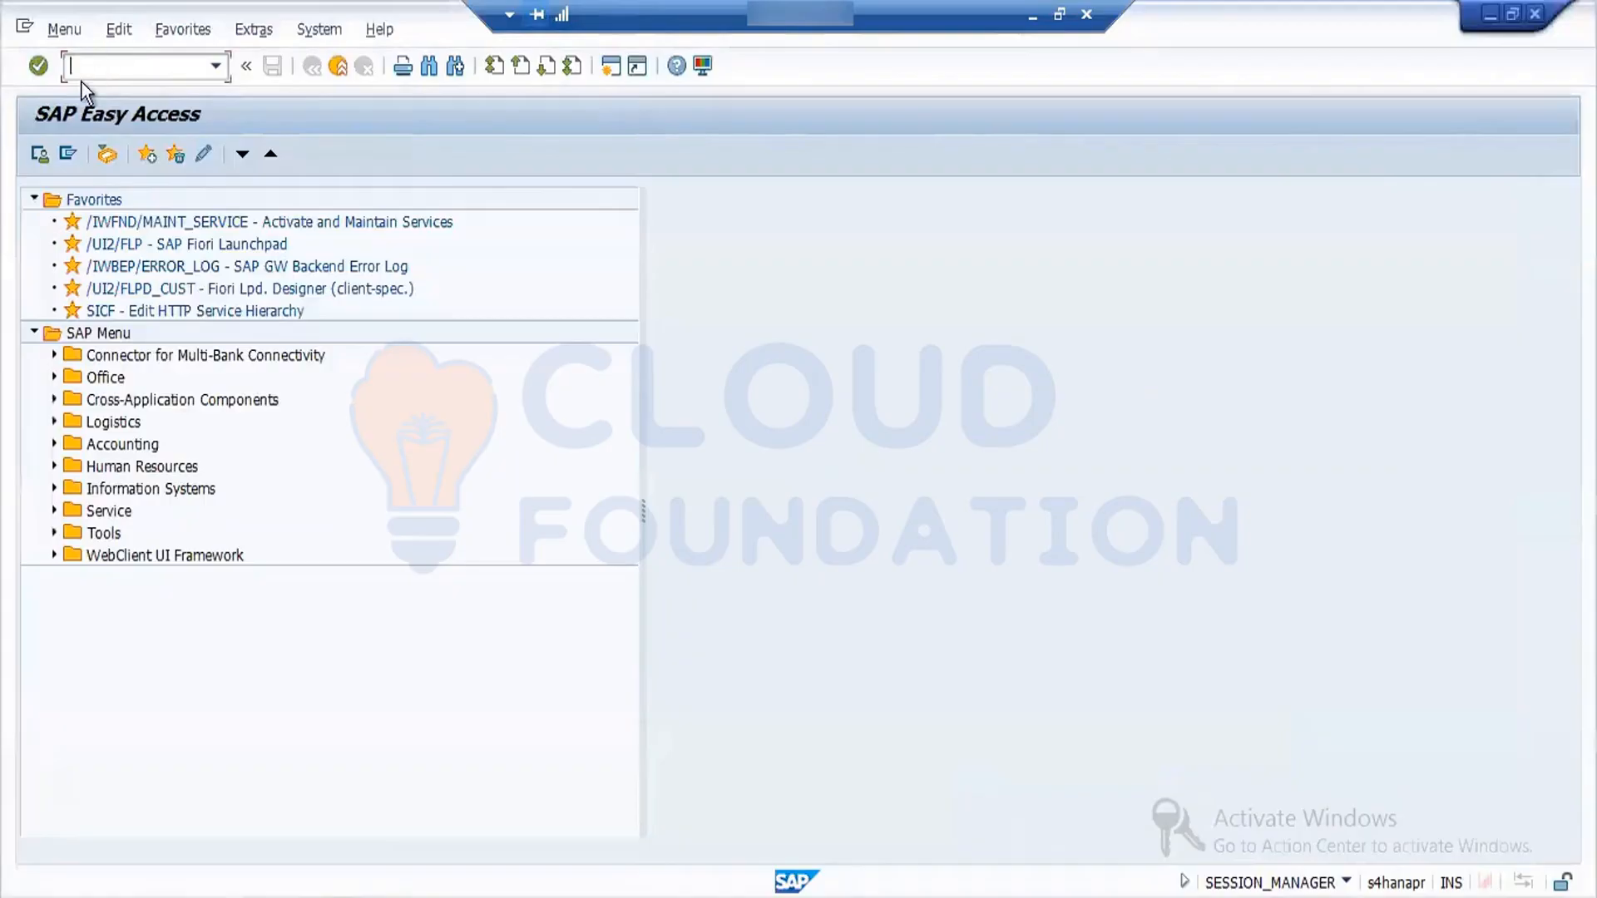
pyautogui.write('okb9')
pyautogui.press('Return')
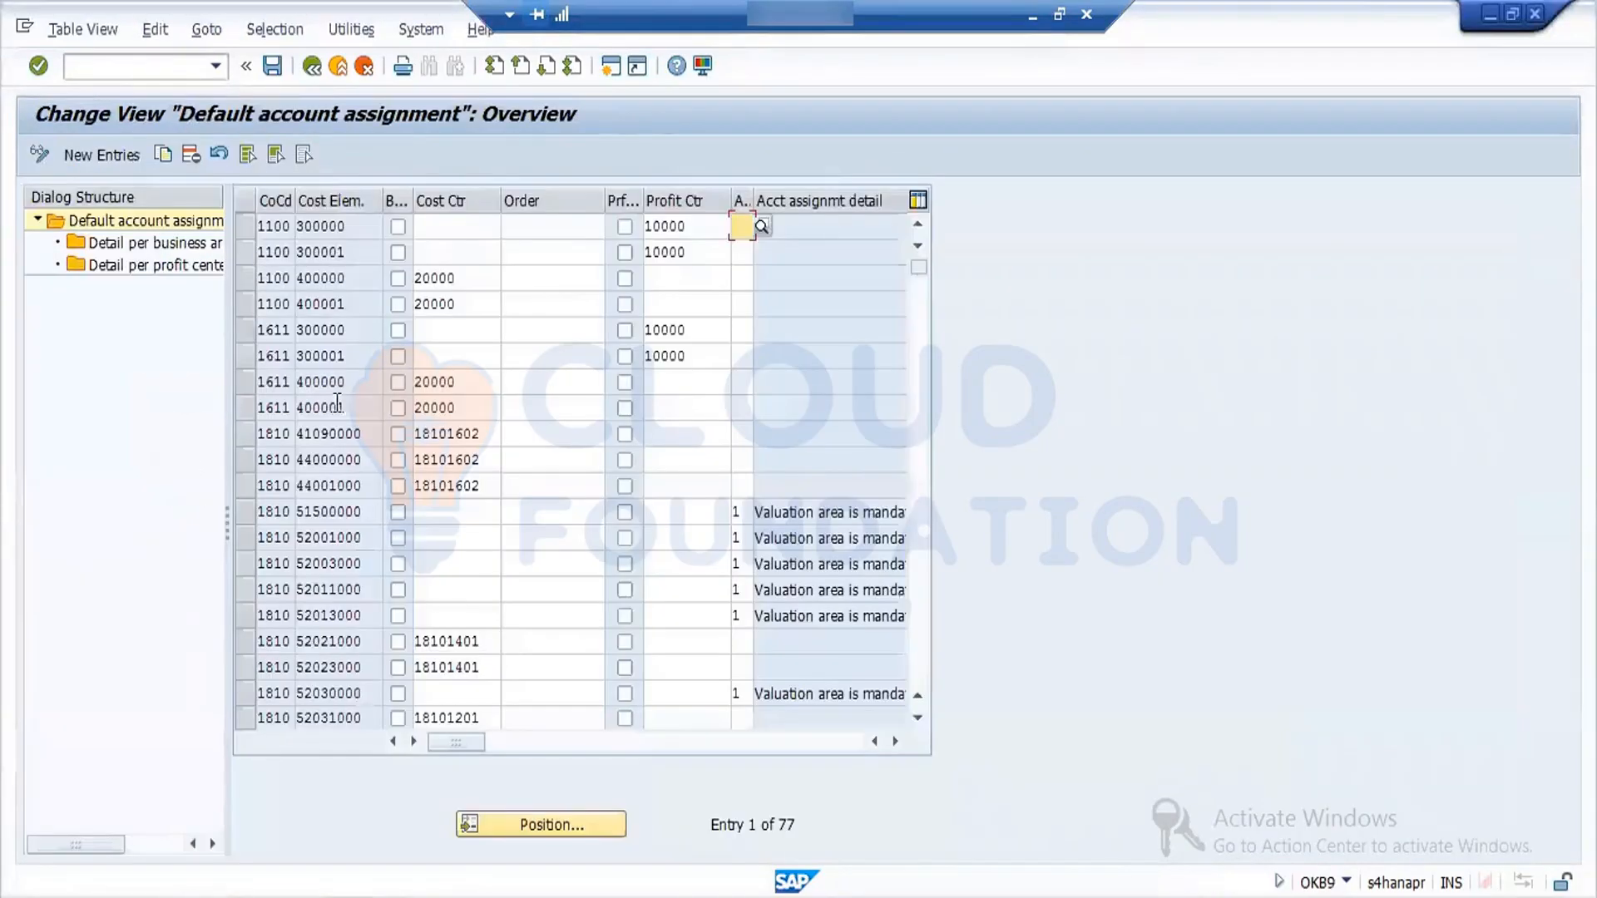
pyautogui.click(618, 830)
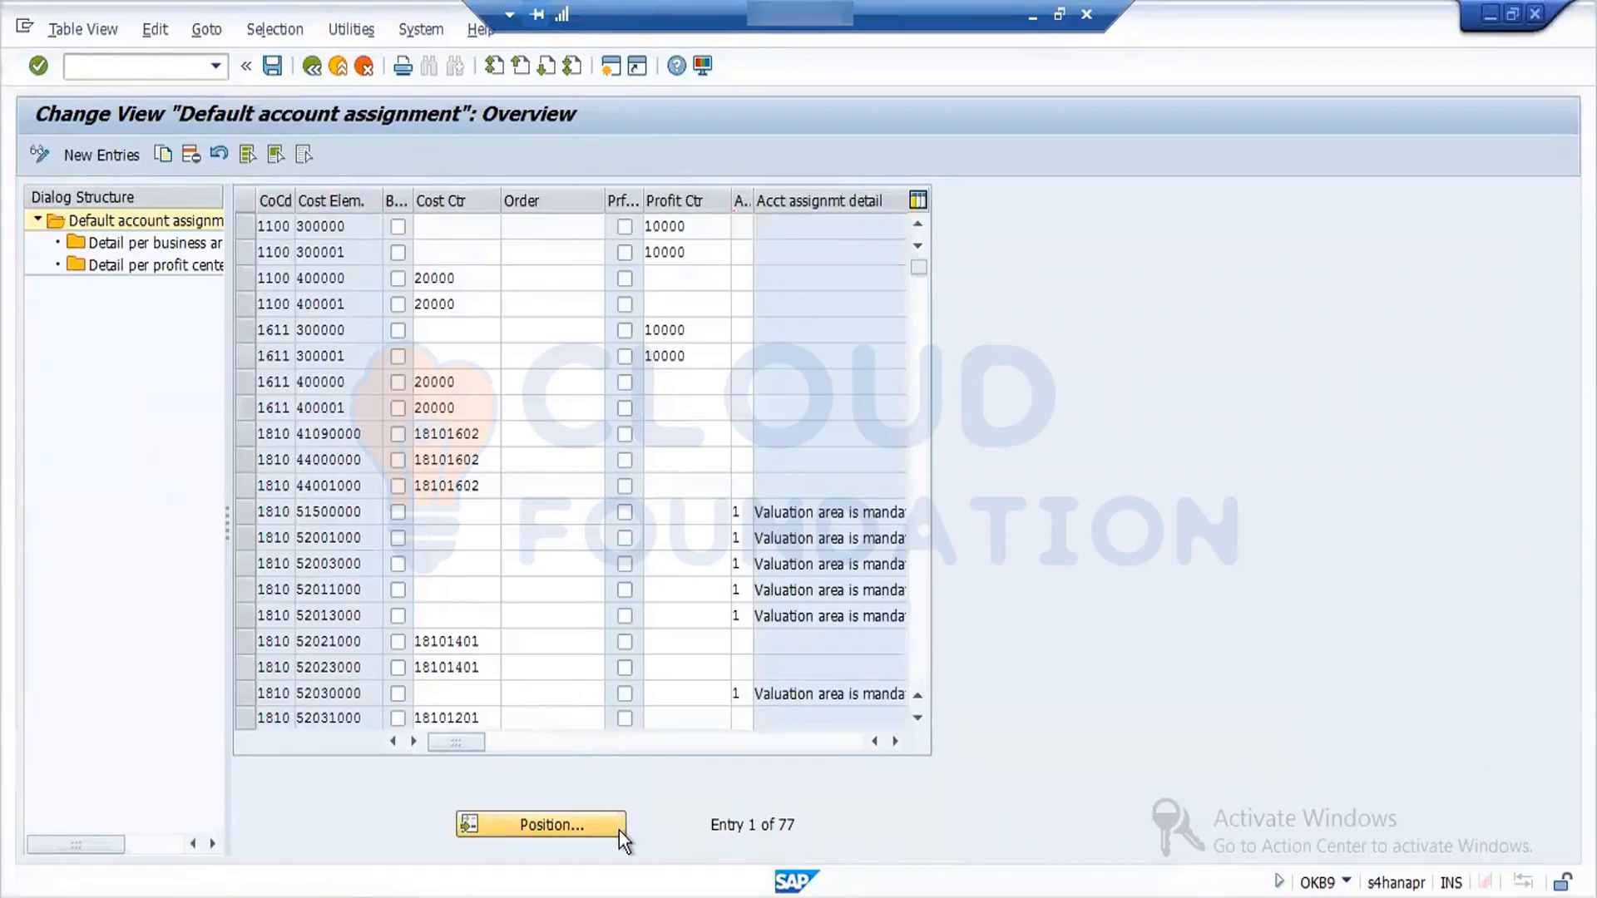
pyautogui.write('ford')
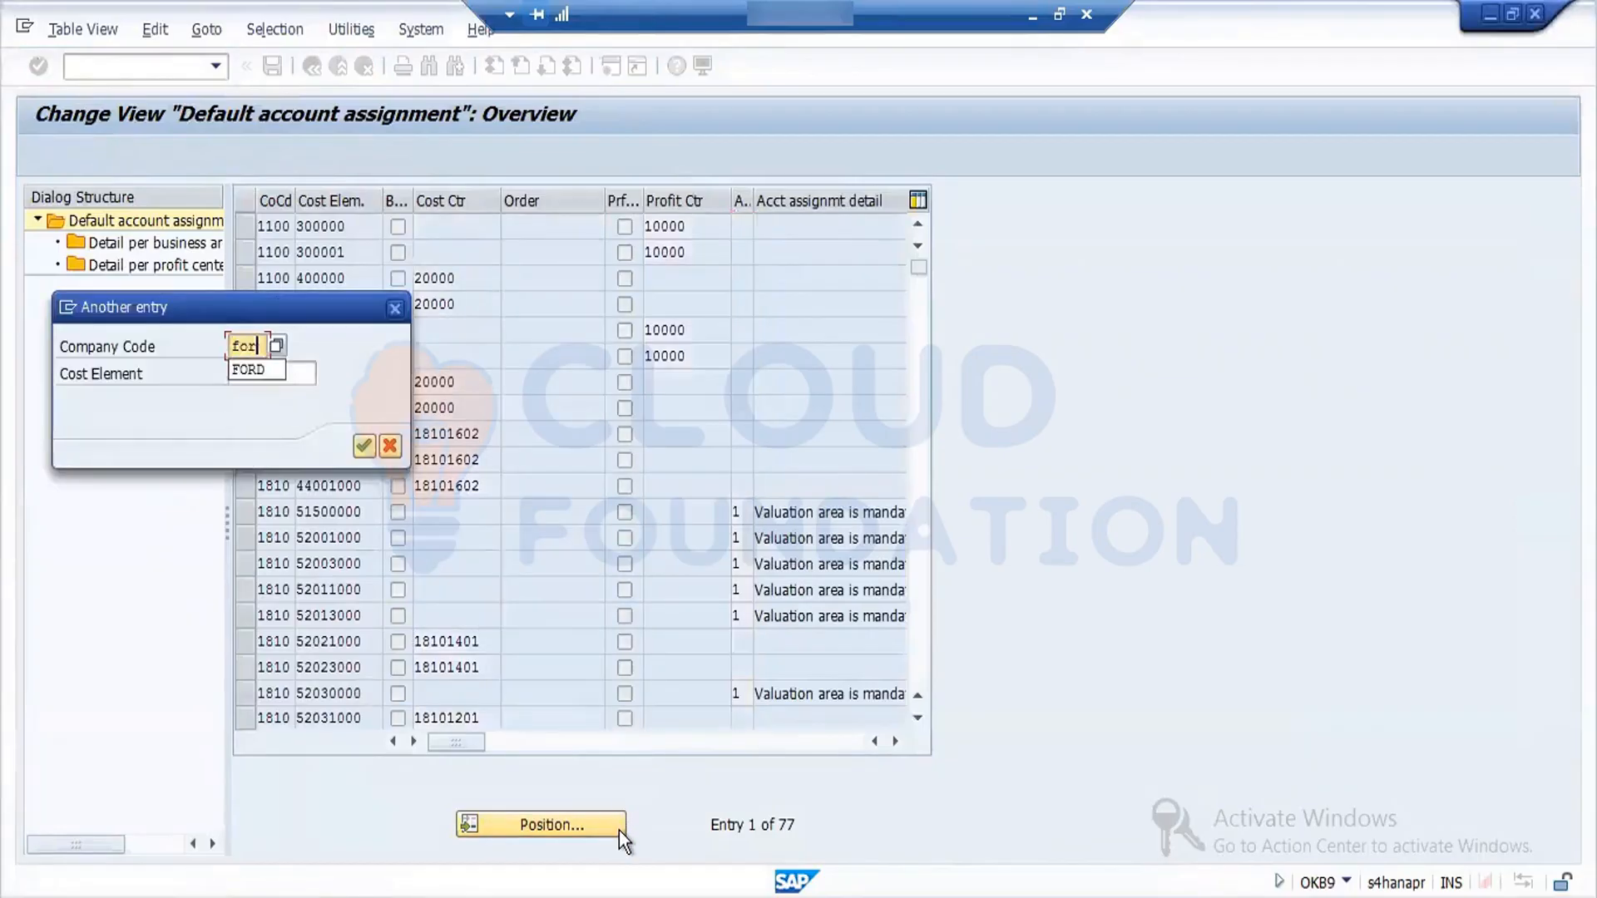
pyautogui.press('Return')
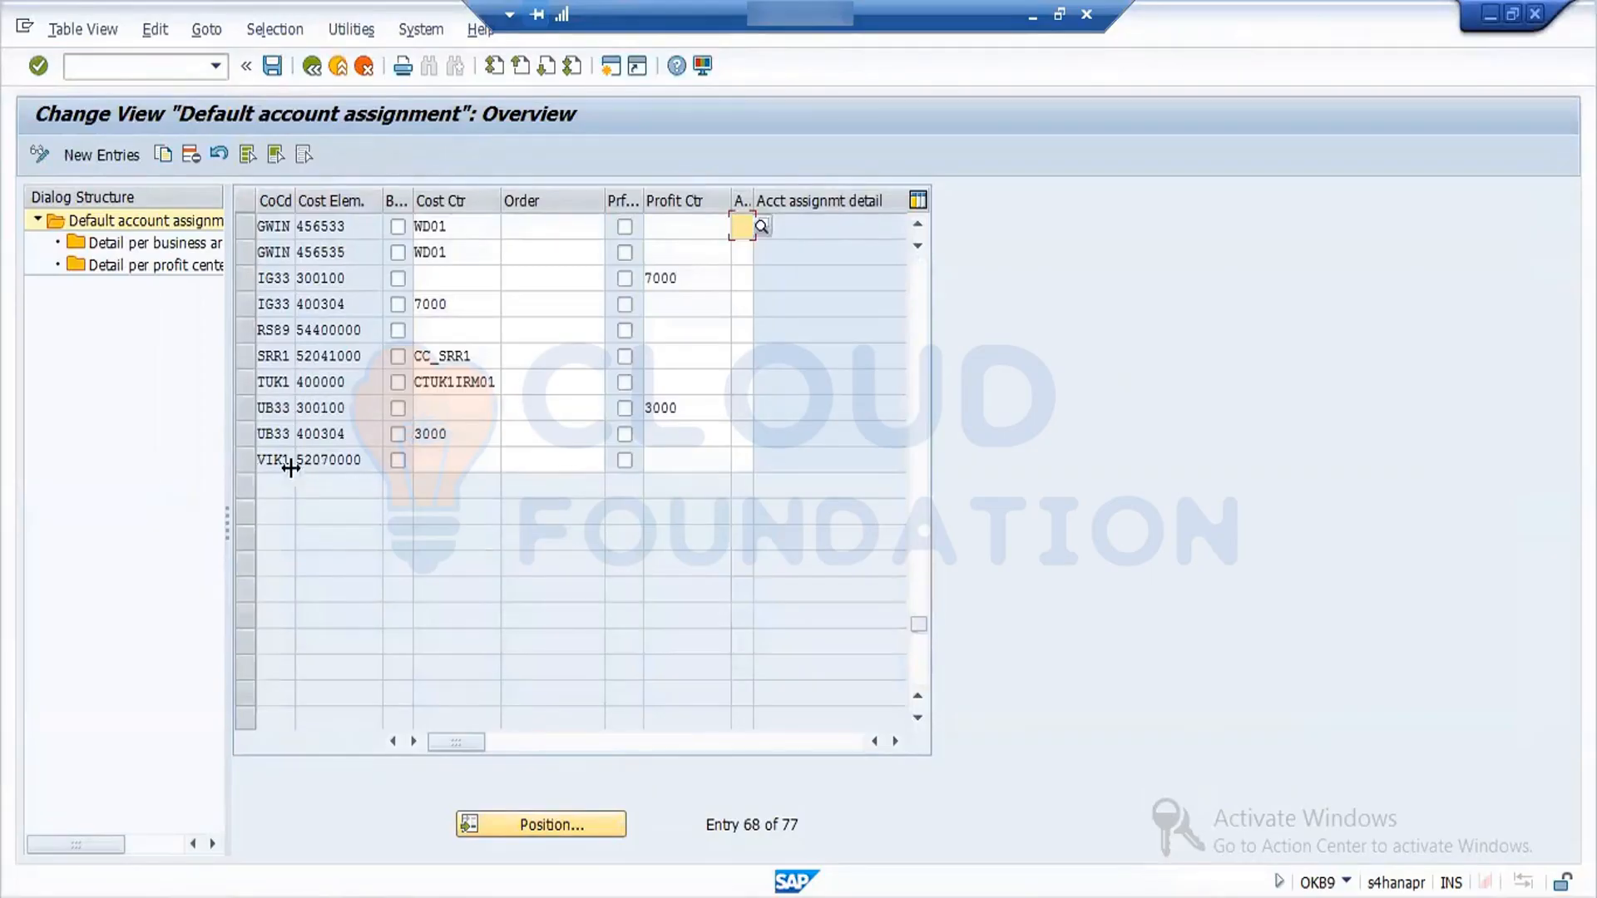
# - Copy the VIK1 default account assignment entry to company code FORD with cost element 52041000
pyautogui.click(244, 460)
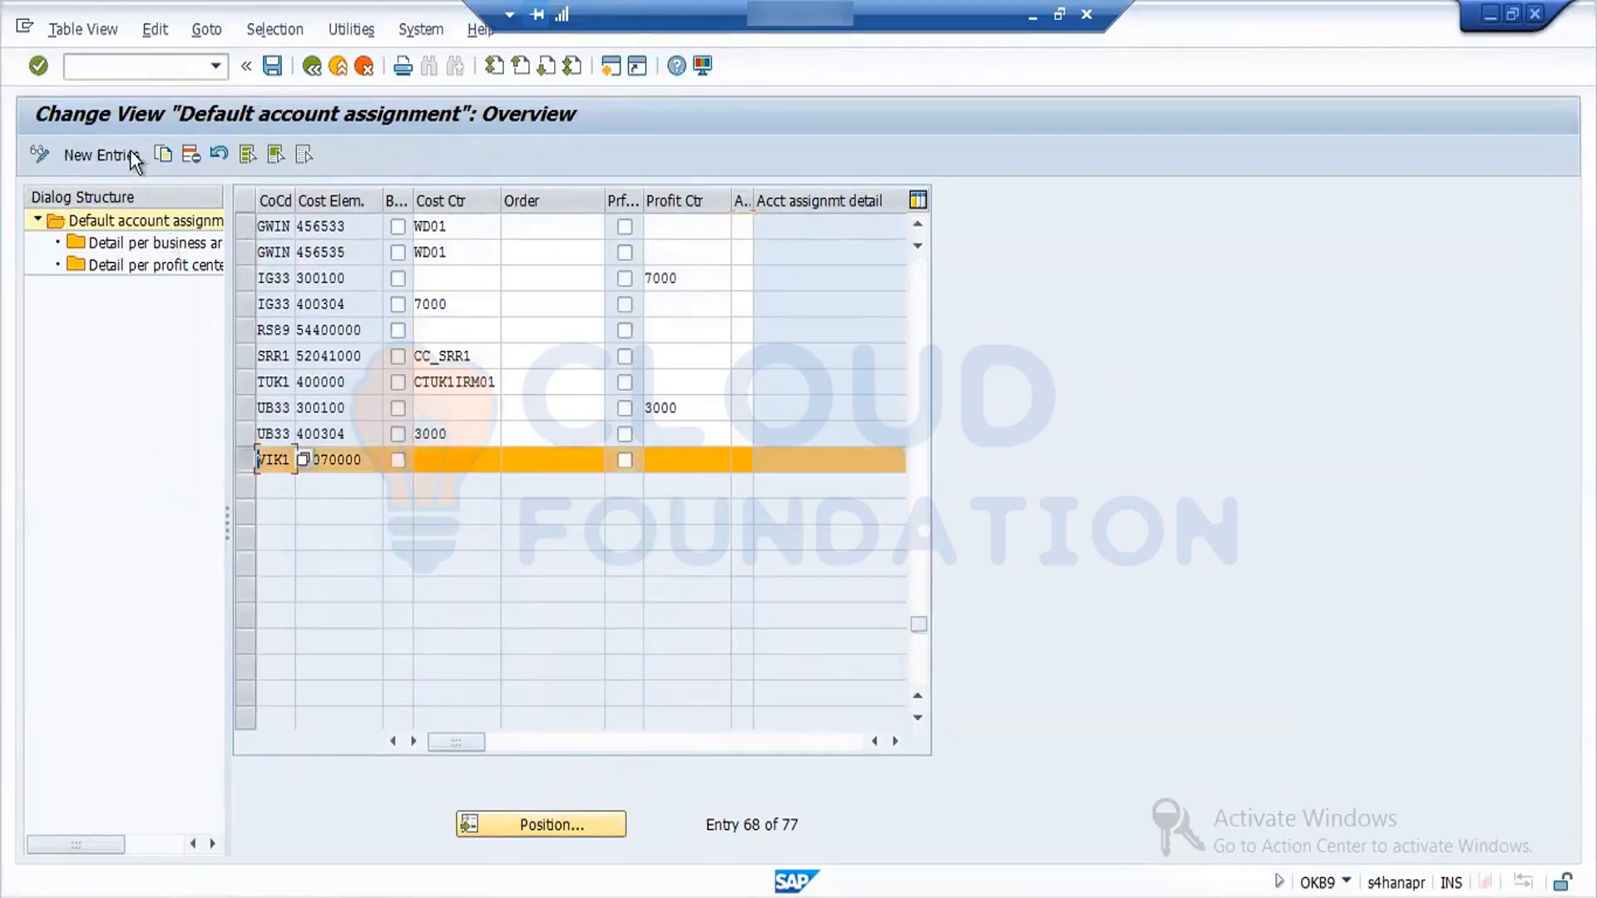
pyautogui.click(163, 154)
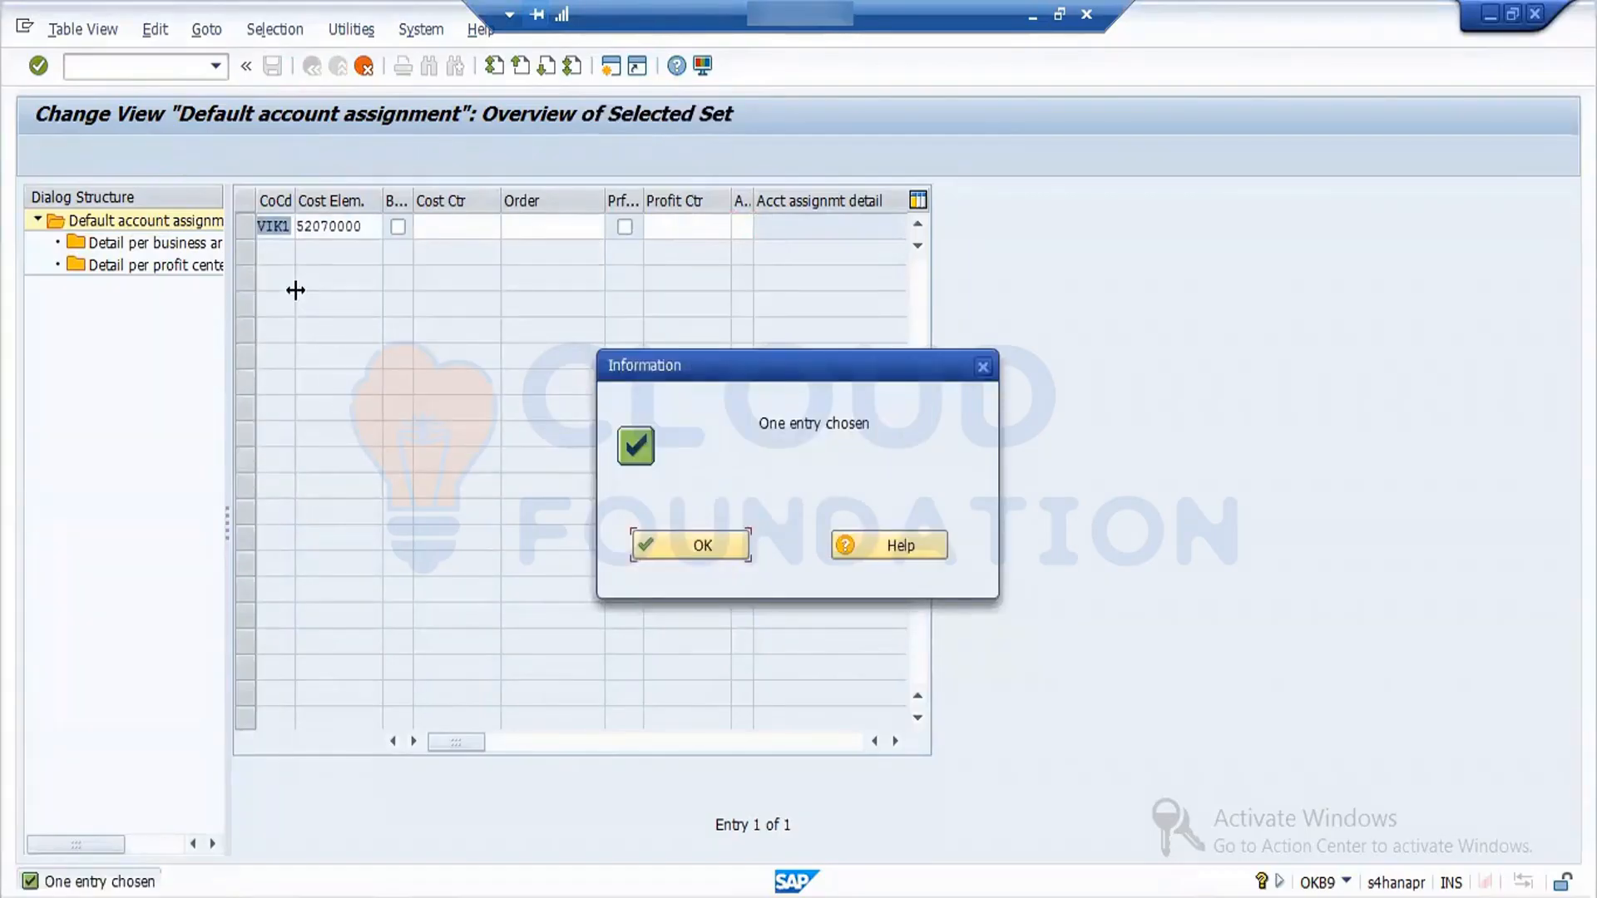
pyautogui.click(701, 551)
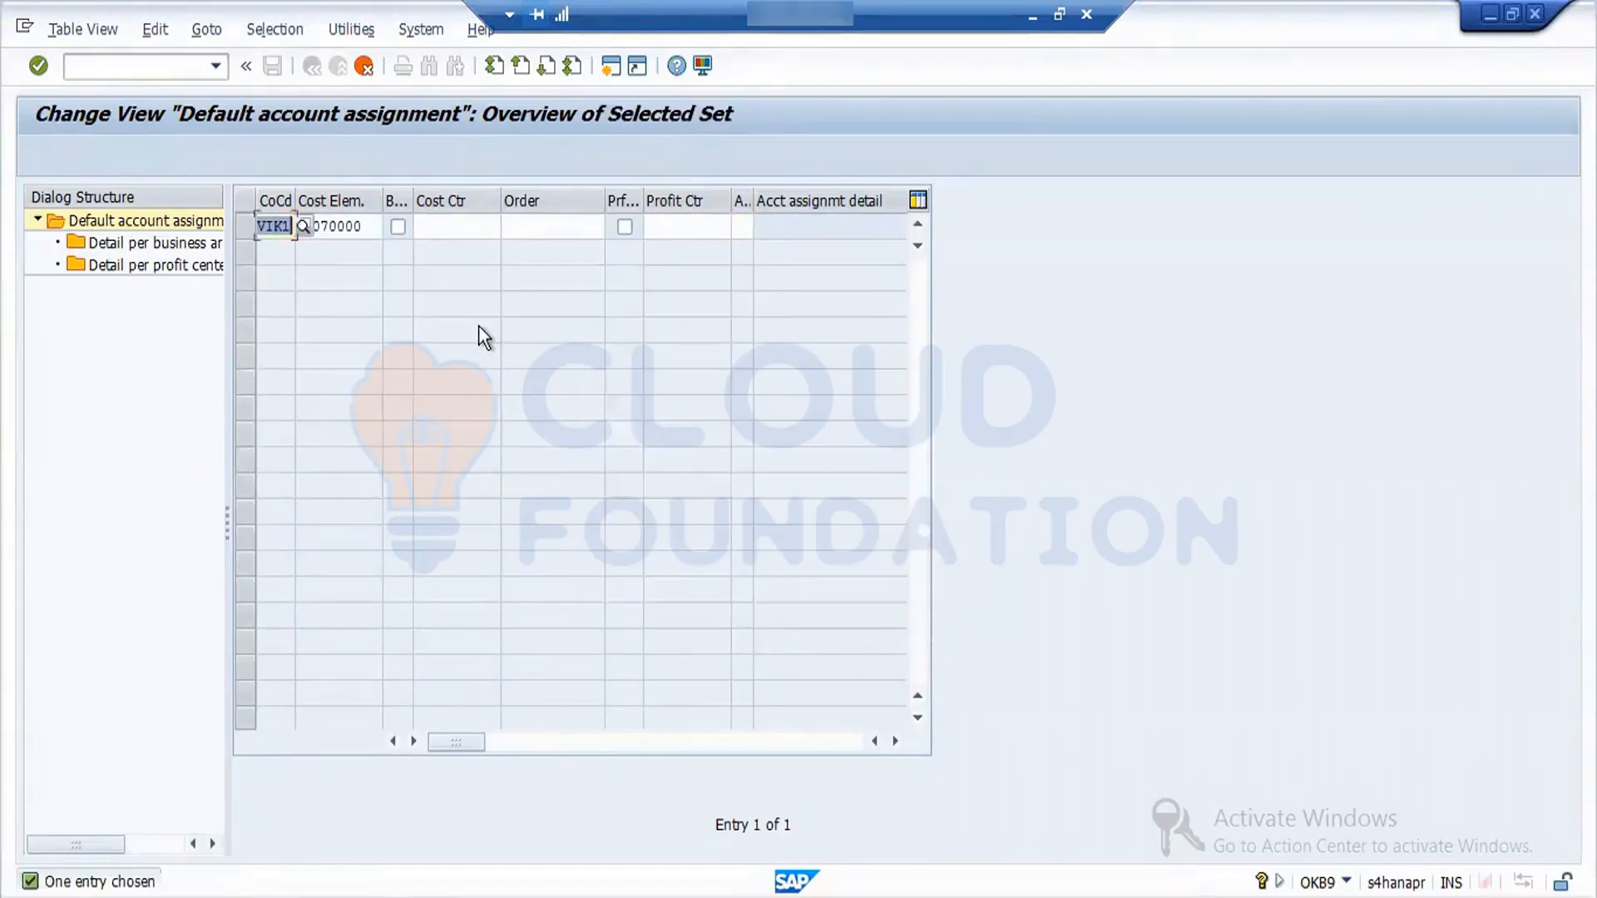
pyautogui.write('ford')
pyautogui.press('Tab')
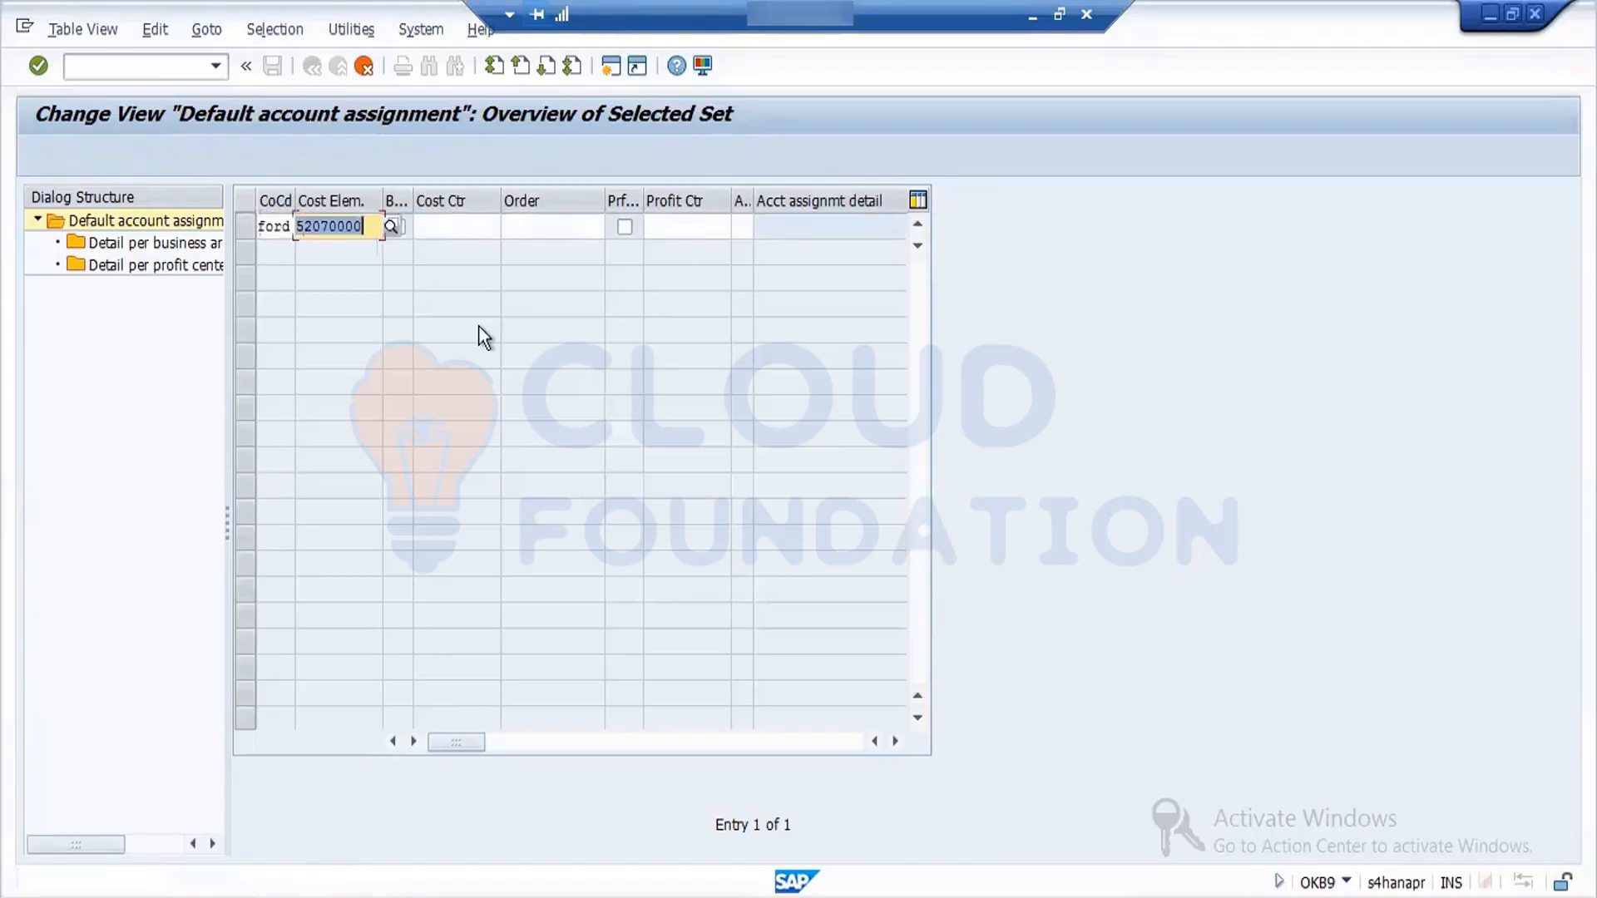
pyautogui.write('52041000')
pyautogui.press('Return')
pyautogui.press('Return')
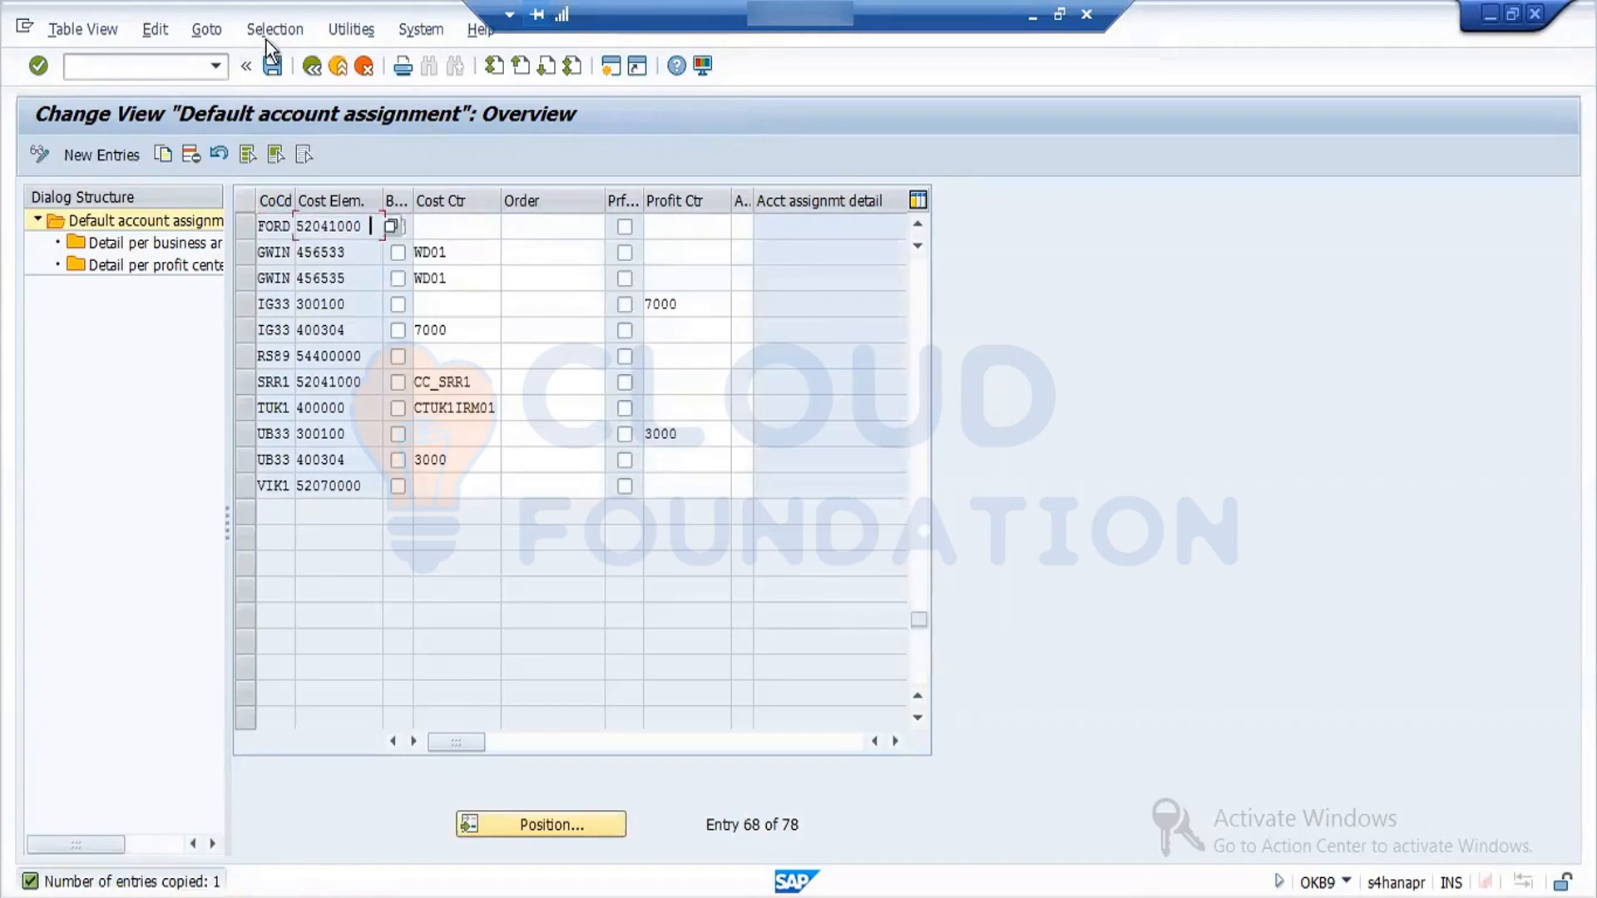
# - Save the new FORD default account assignment under the MM:OBYC Config customizing request
pyautogui.click(272, 65)
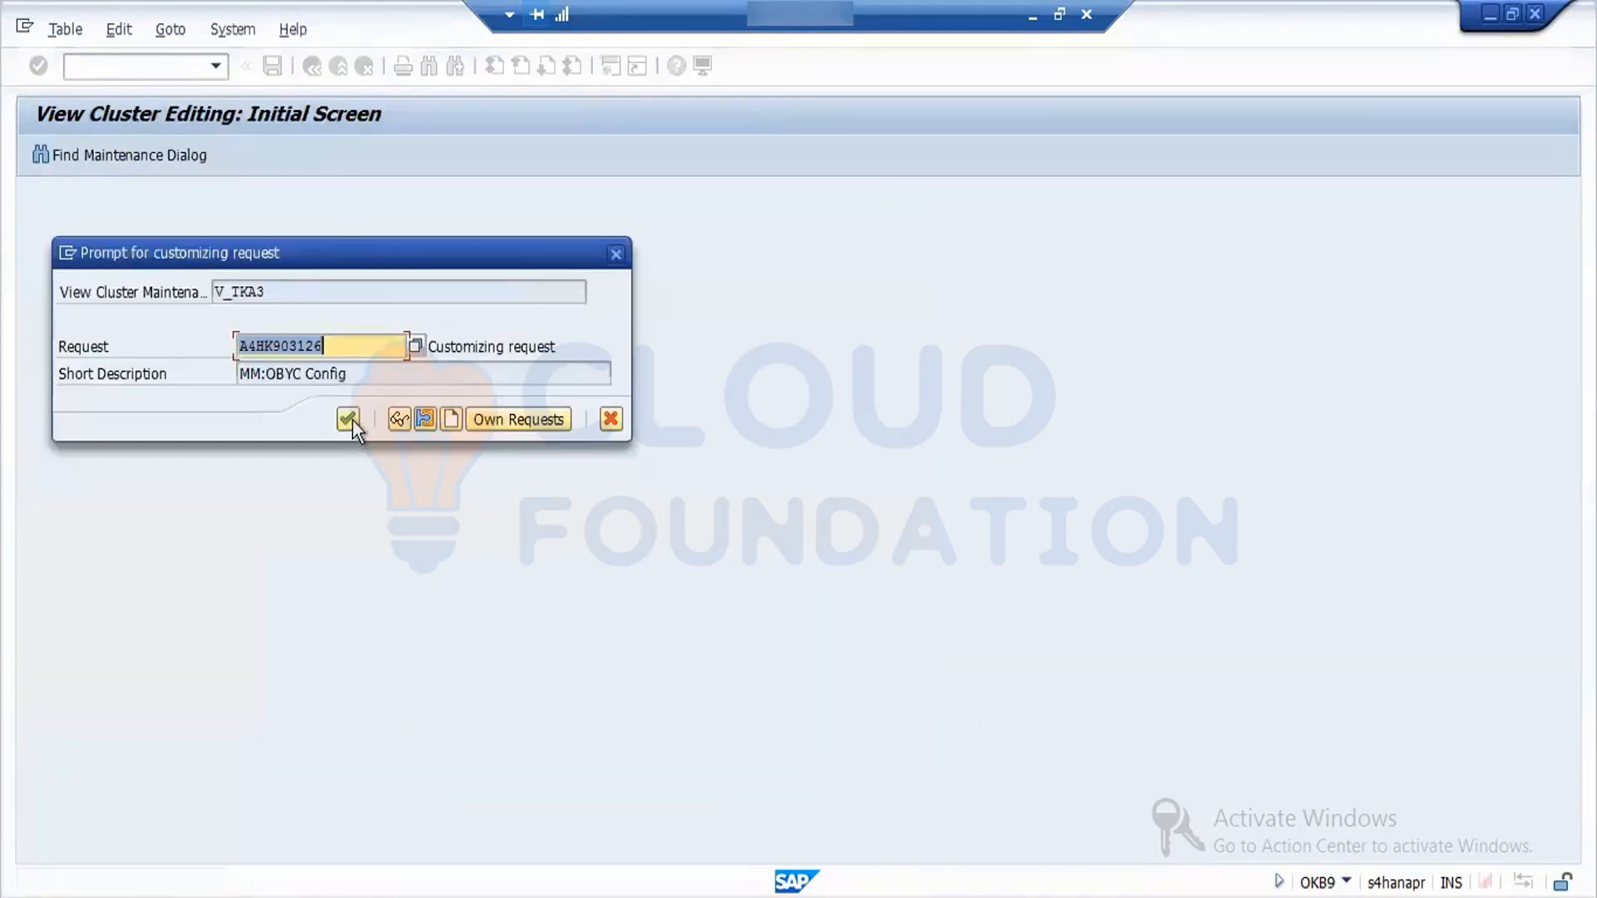
pyautogui.click(350, 419)
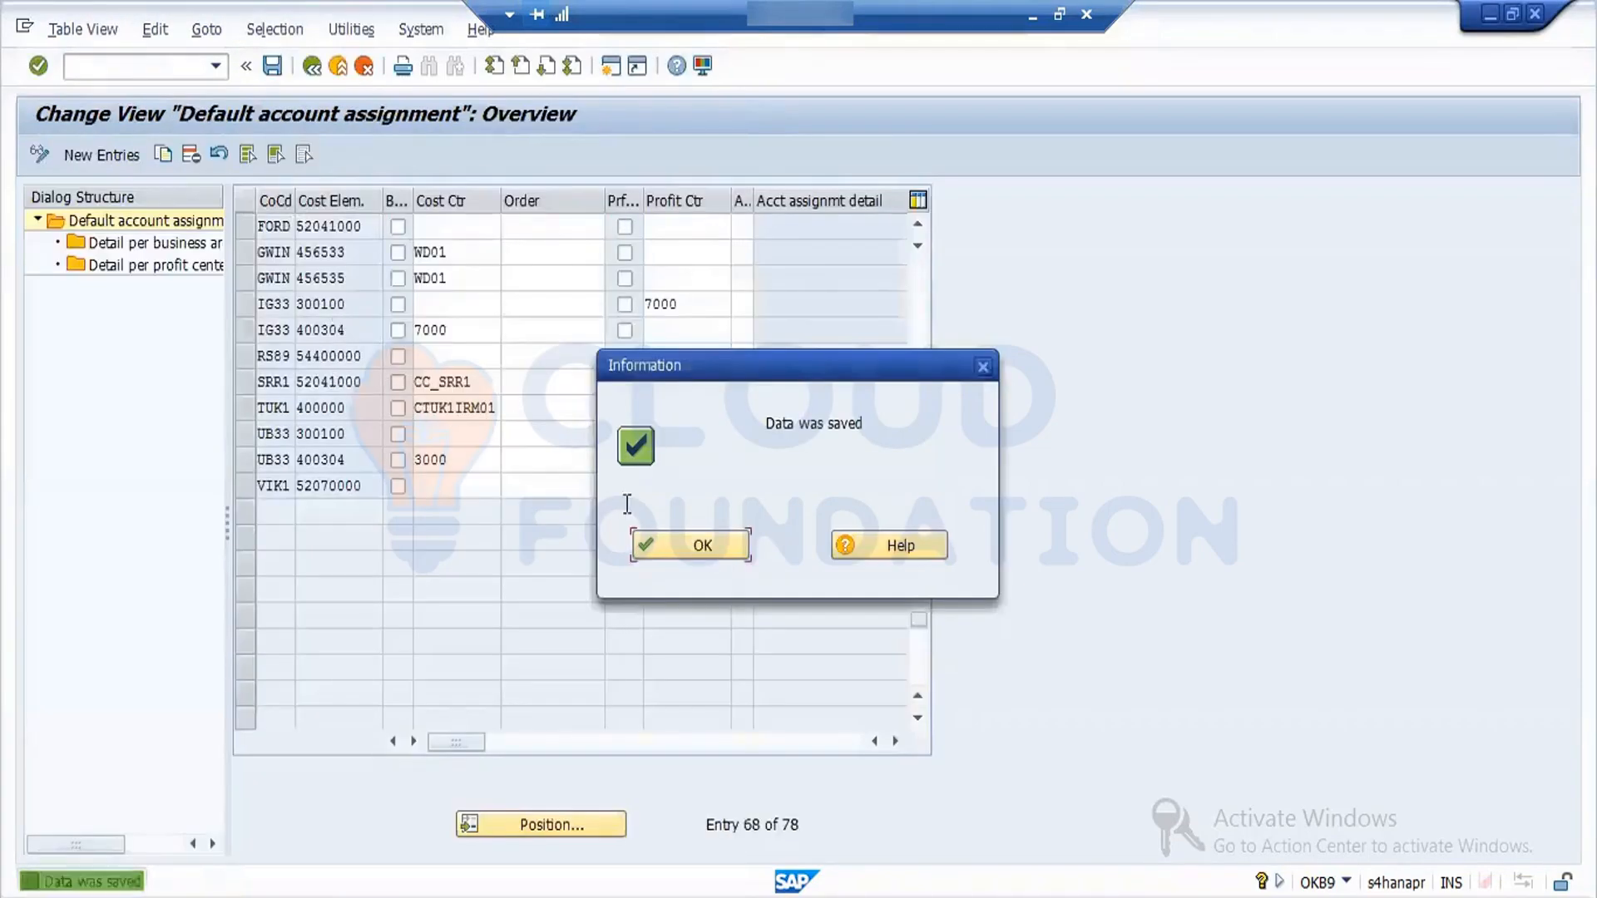
pyautogui.click(685, 553)
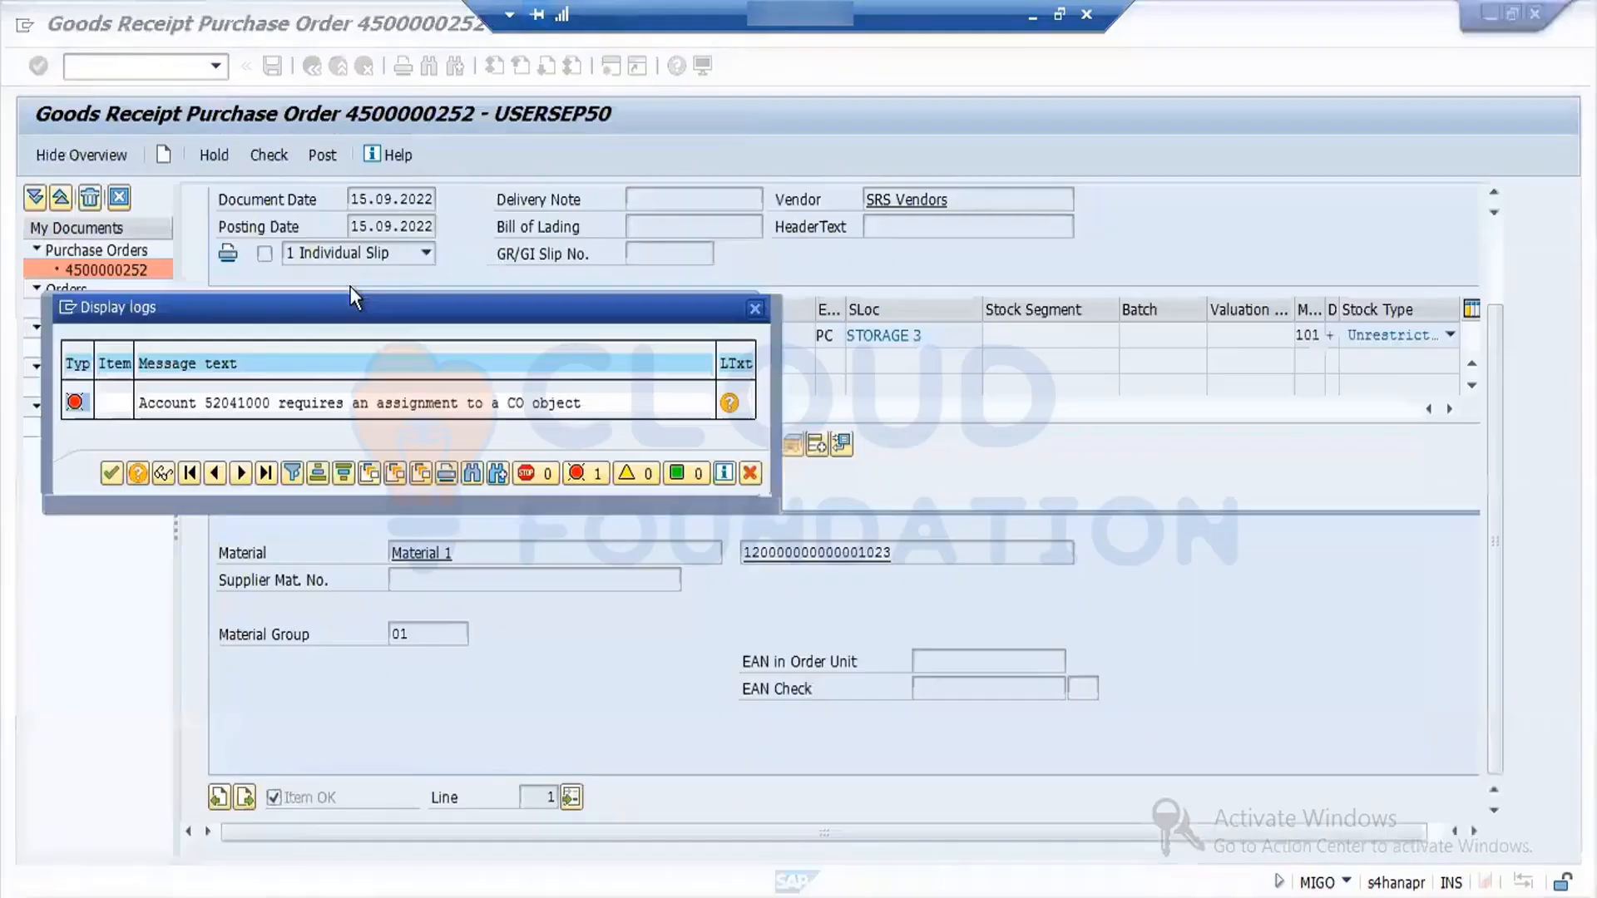
# - Return to the goods receipt session, recheck the document and try to post it again, viewing the logged message's details
pyautogui.click(111, 474)
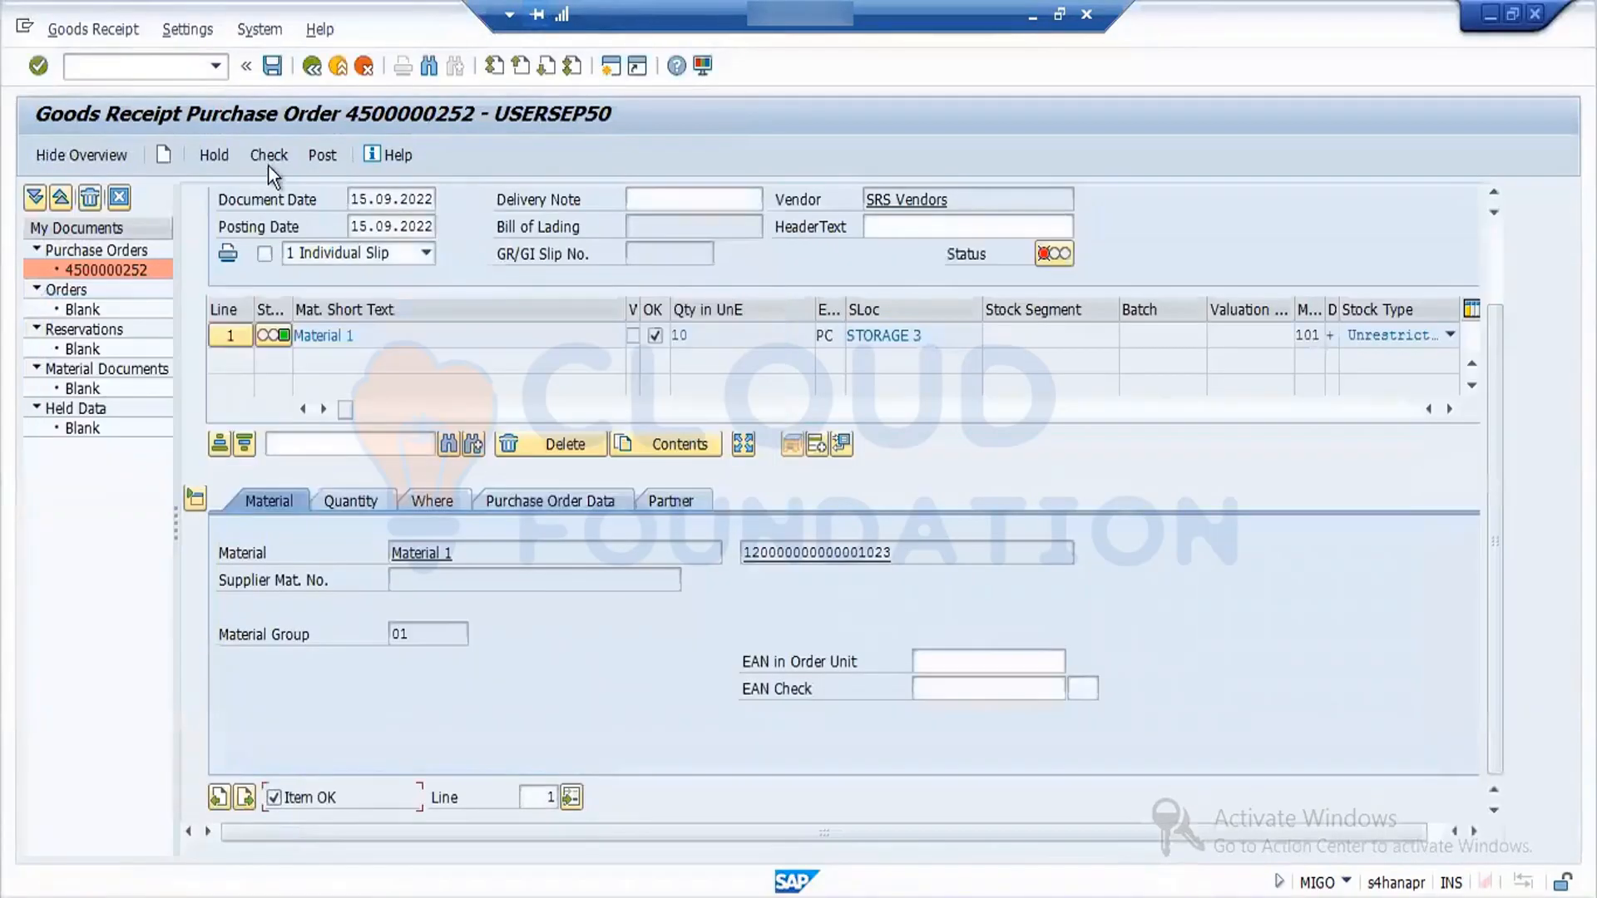
pyautogui.click(261, 162)
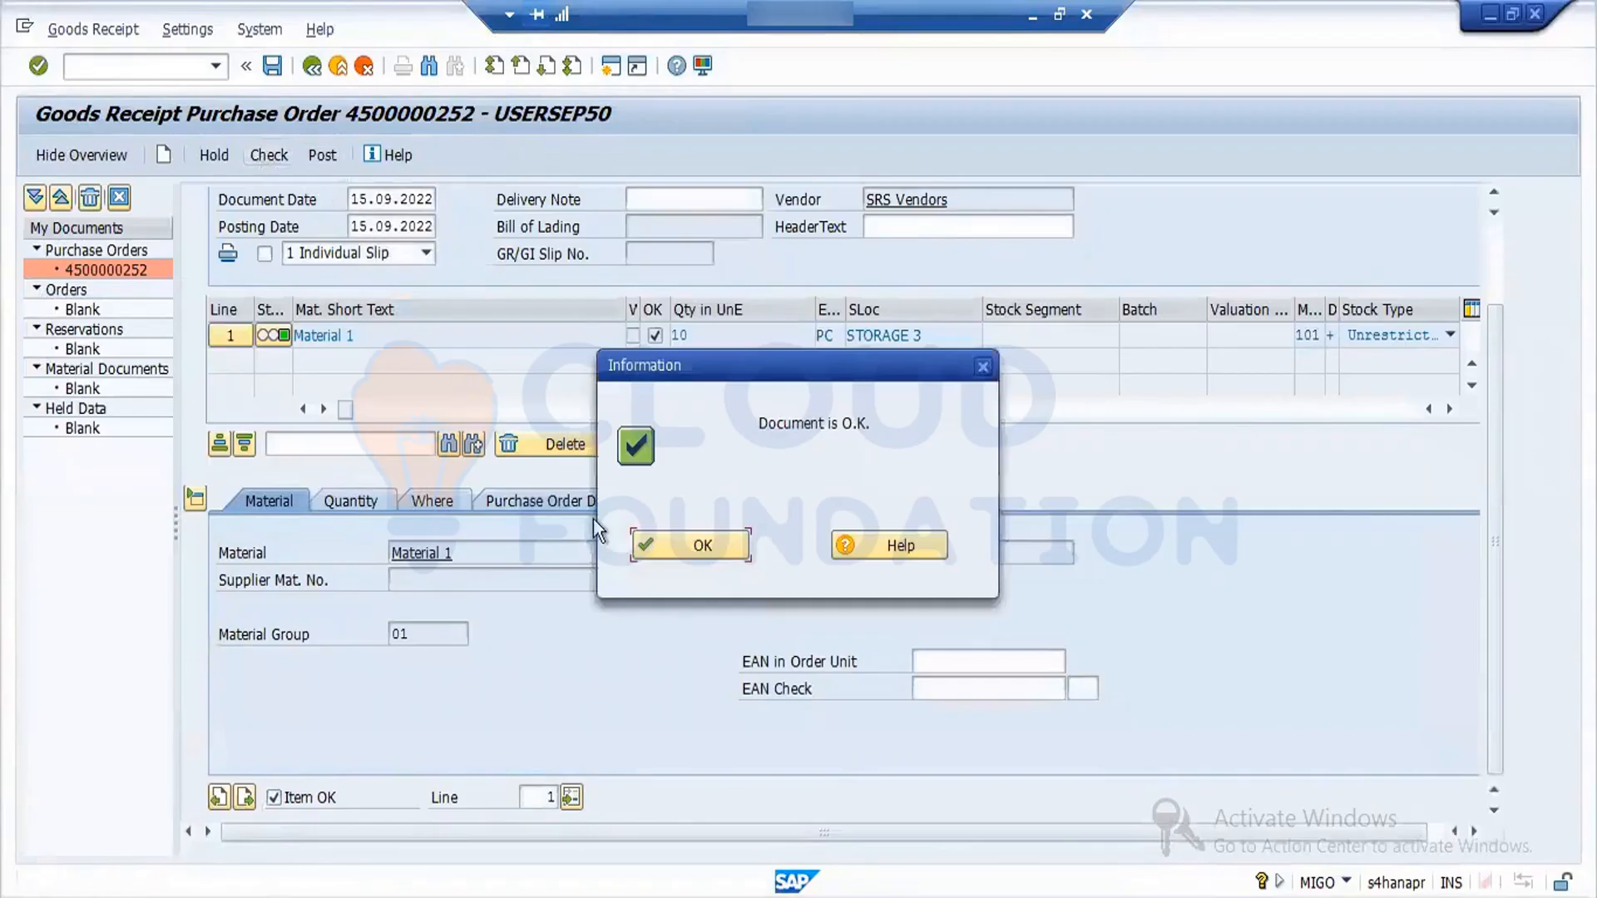
pyautogui.click(690, 547)
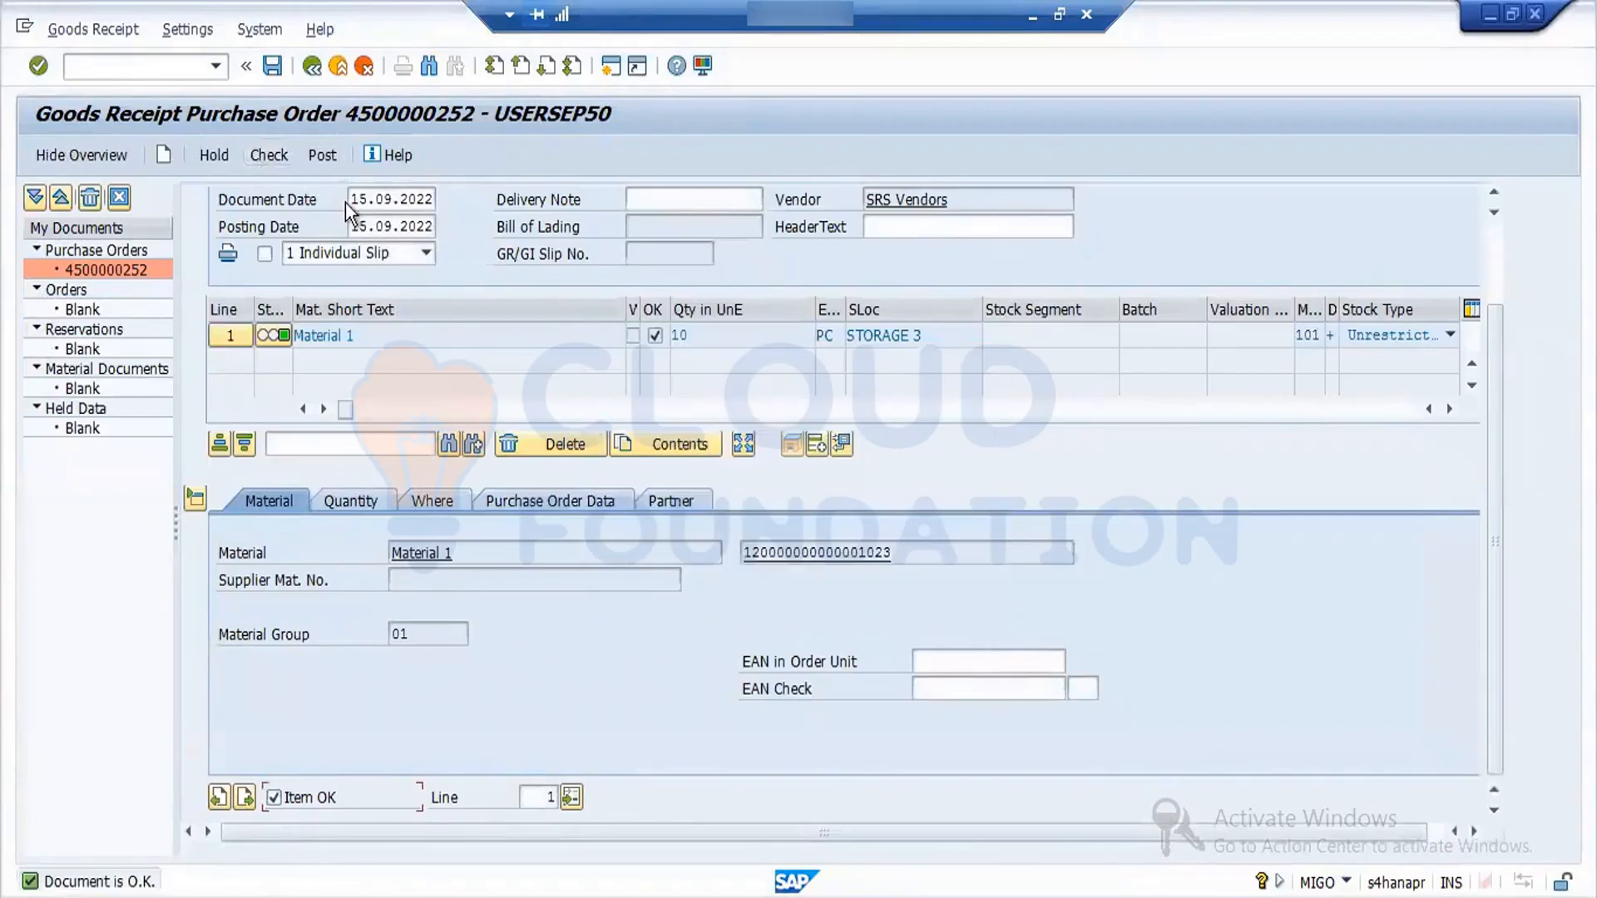
pyautogui.click(323, 157)
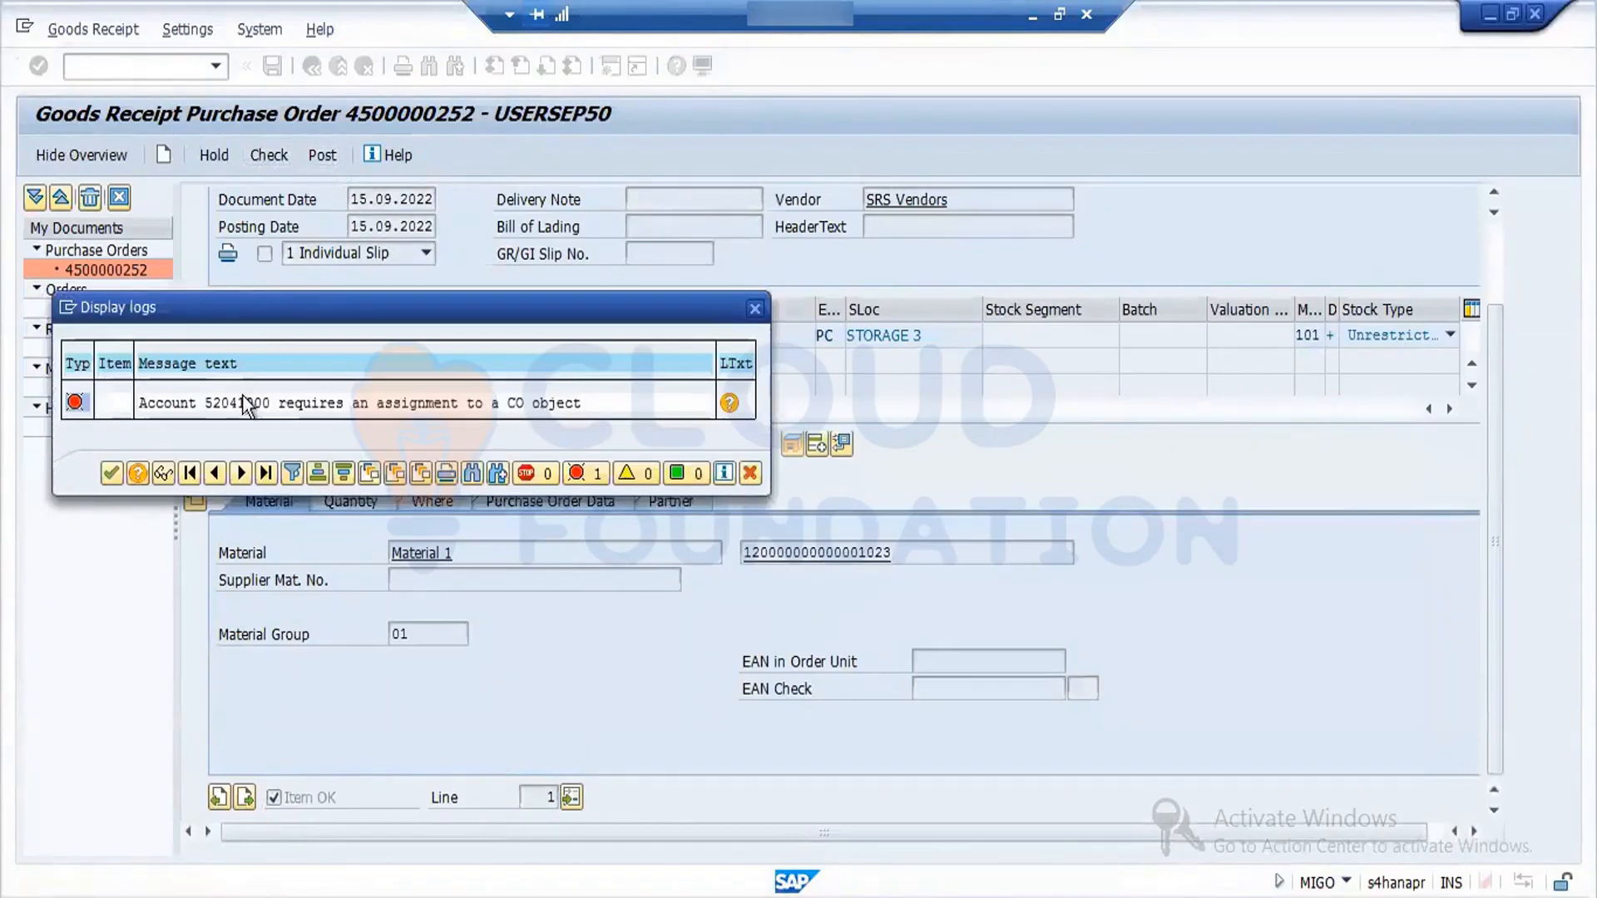
pyautogui.doubleClick(238, 411)
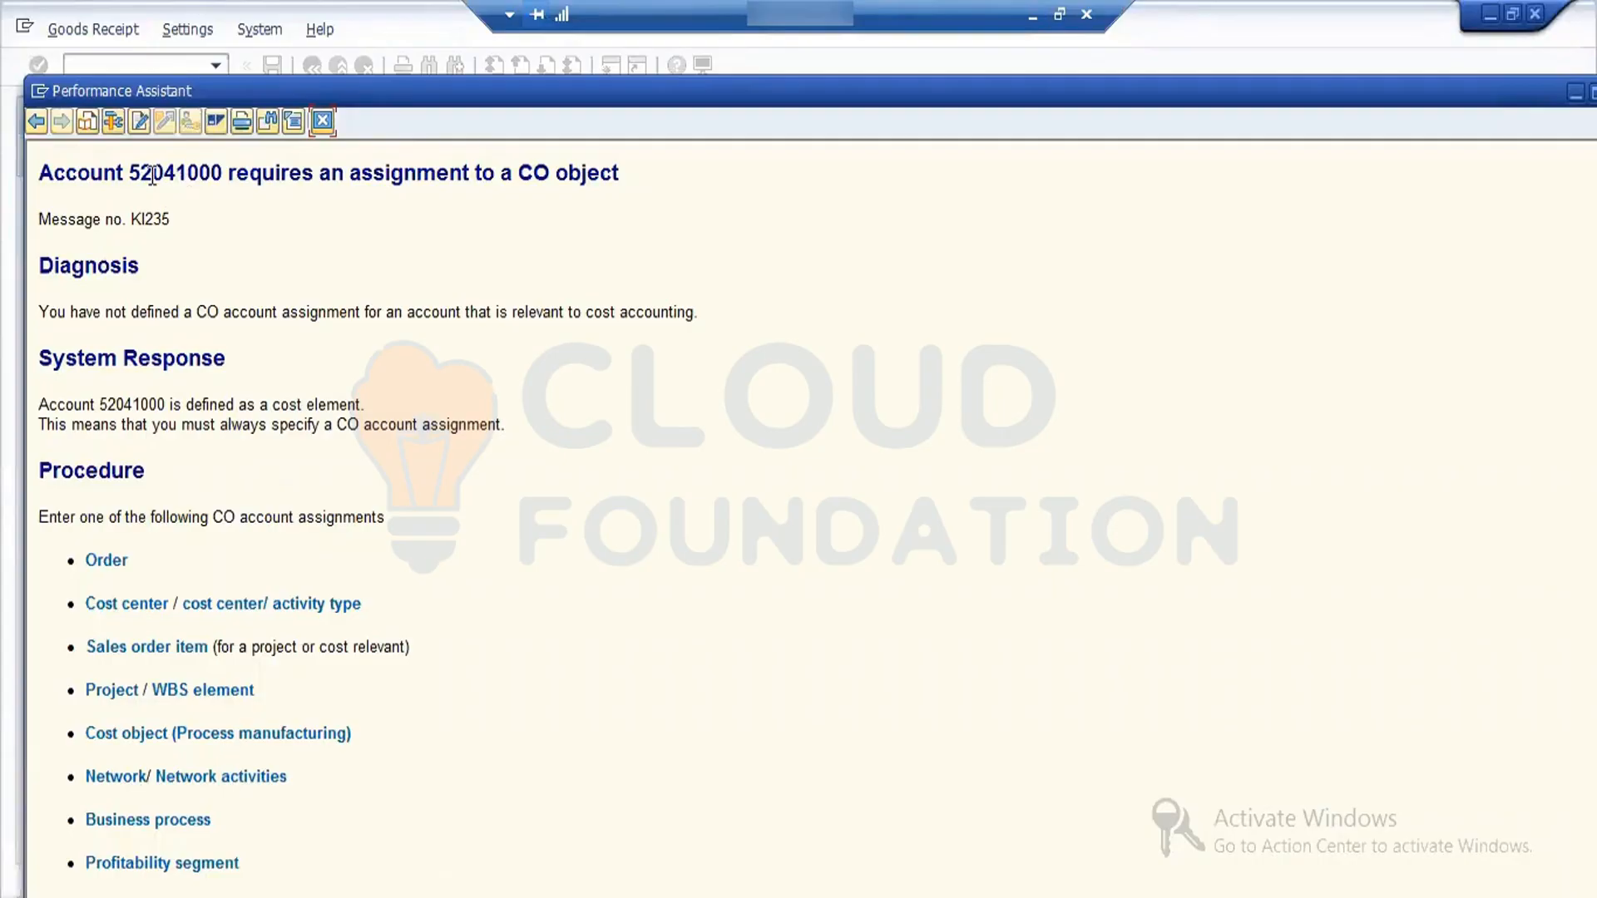
pyautogui.doubleClick(152, 174)
# - Switch to the OKB9 session, enable the profitability segment for FORD cost element 52041000 and save the change
pyautogui.hotkey('alt', 'Tab')
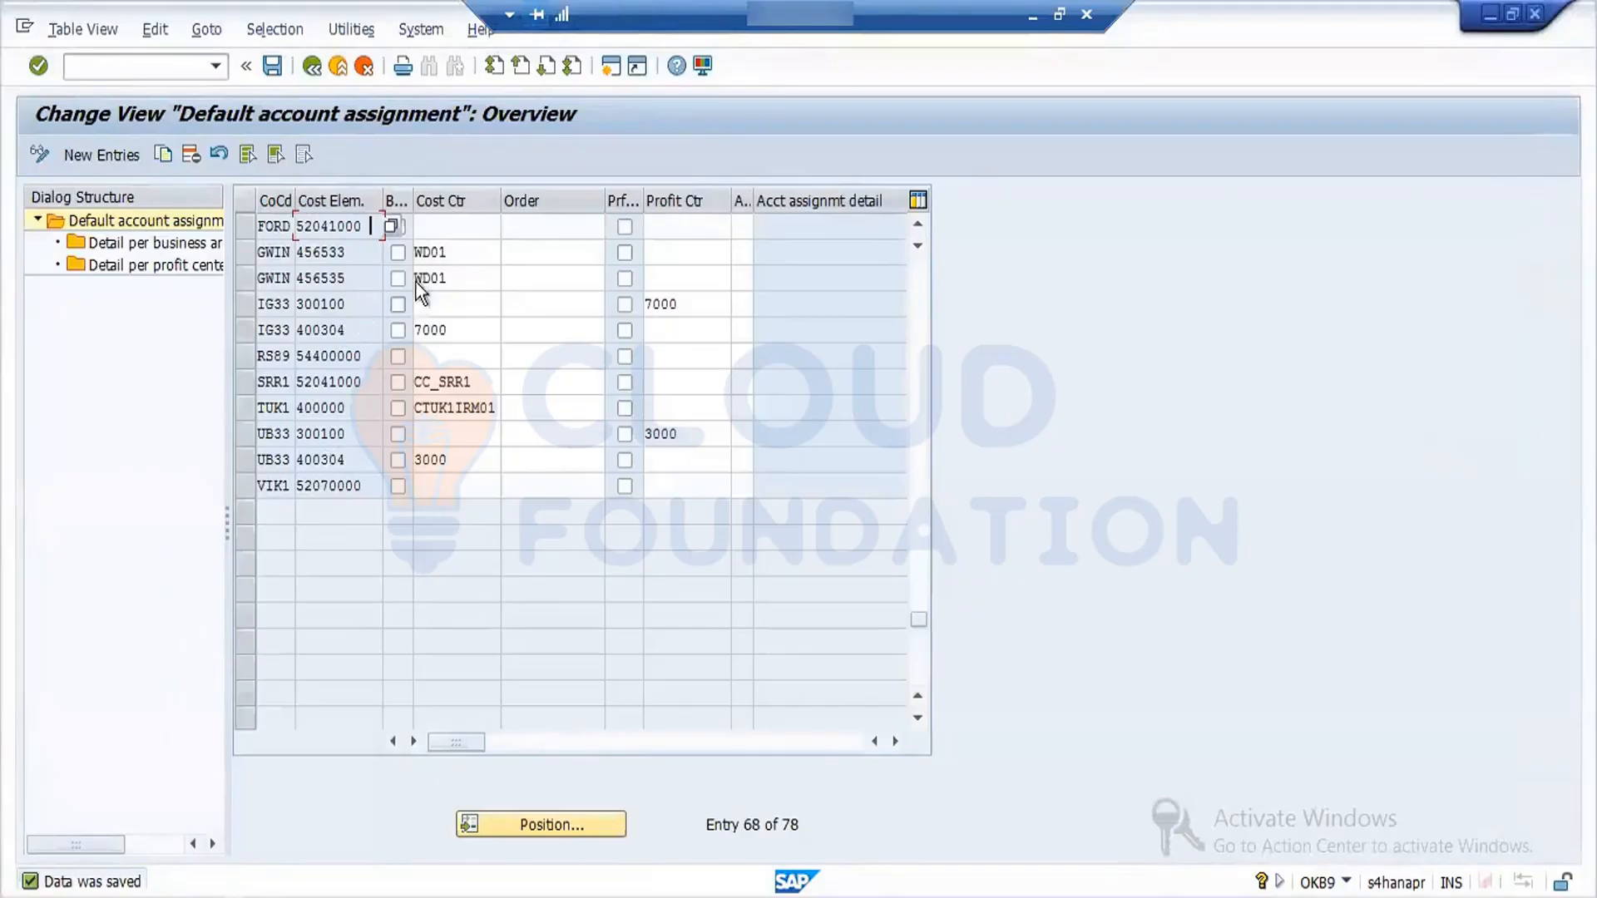
pyautogui.click(683, 227)
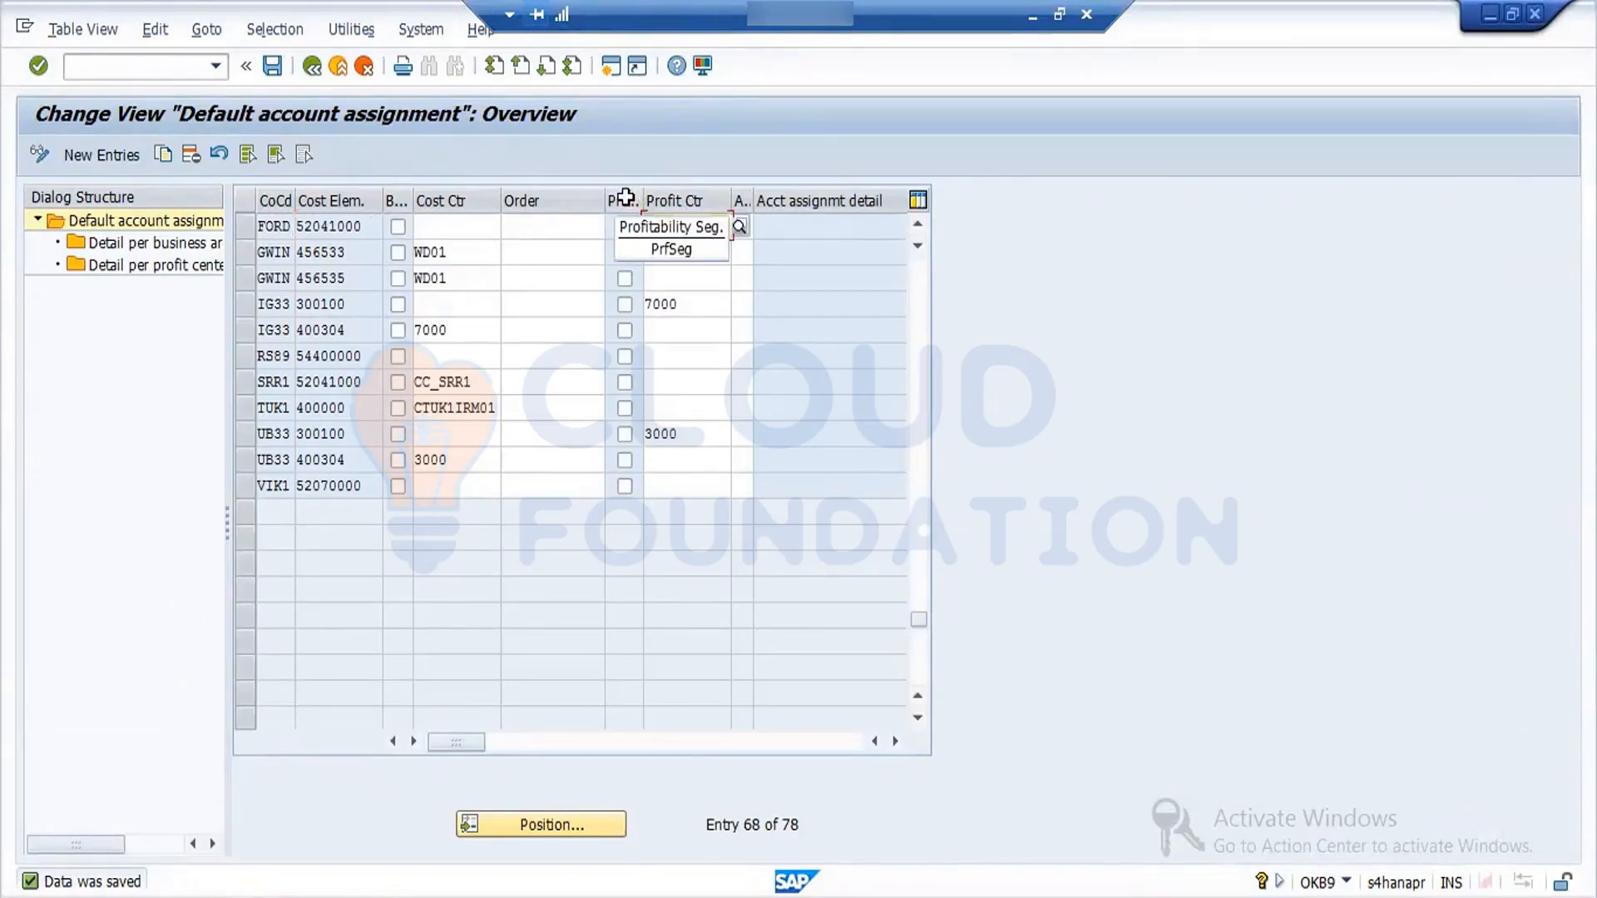
pyautogui.click(440, 229)
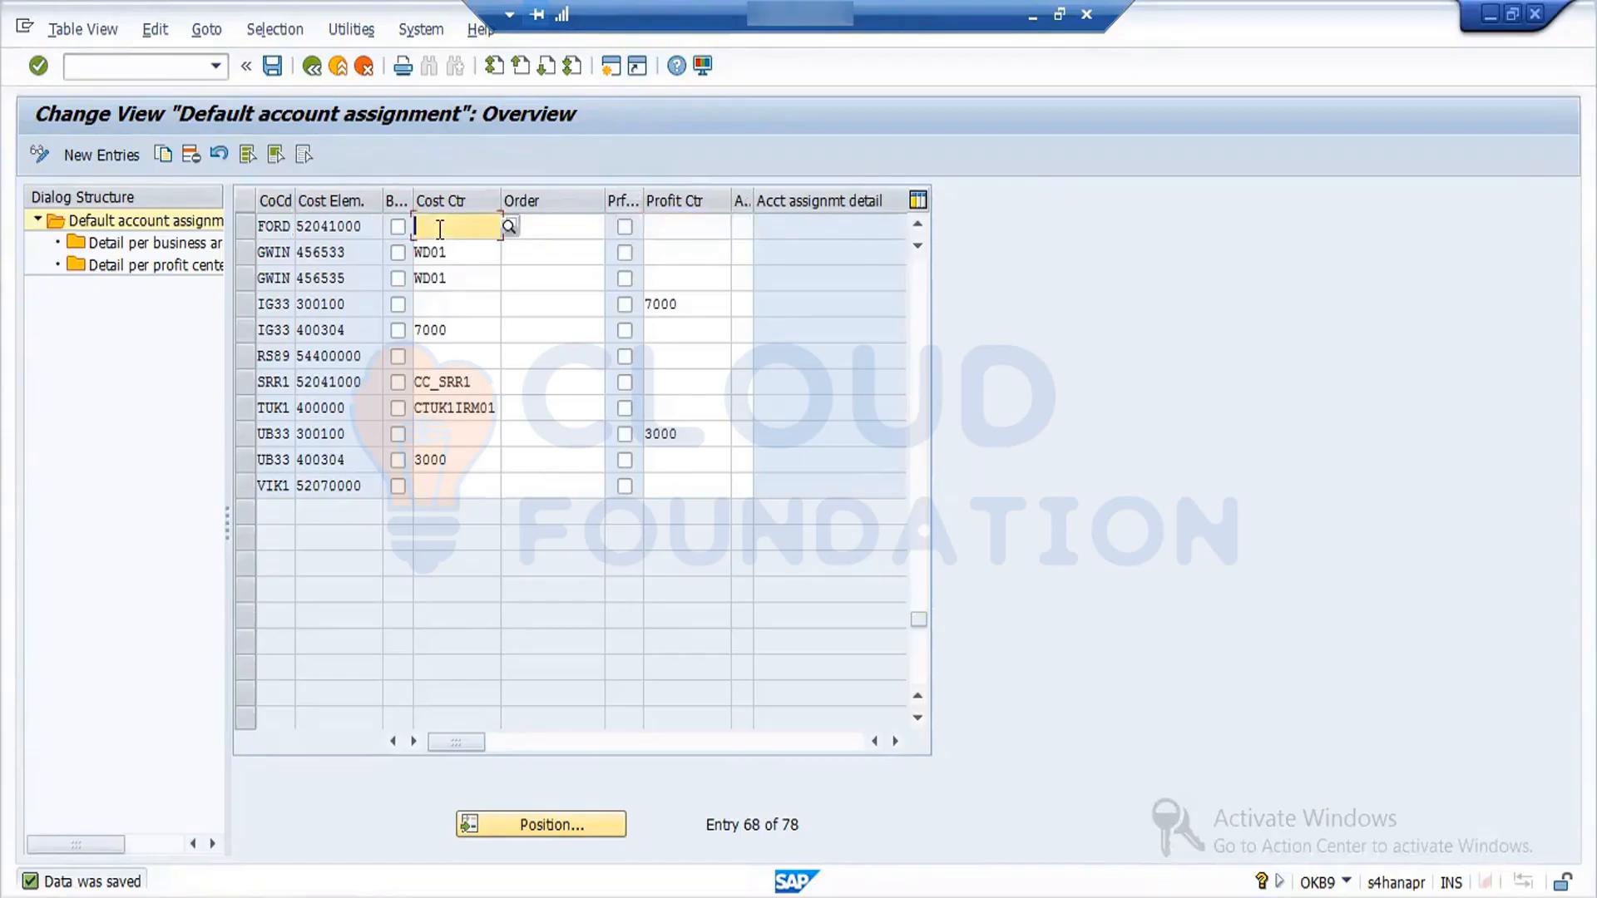
pyautogui.click(916, 230)
pyautogui.click(916, 231)
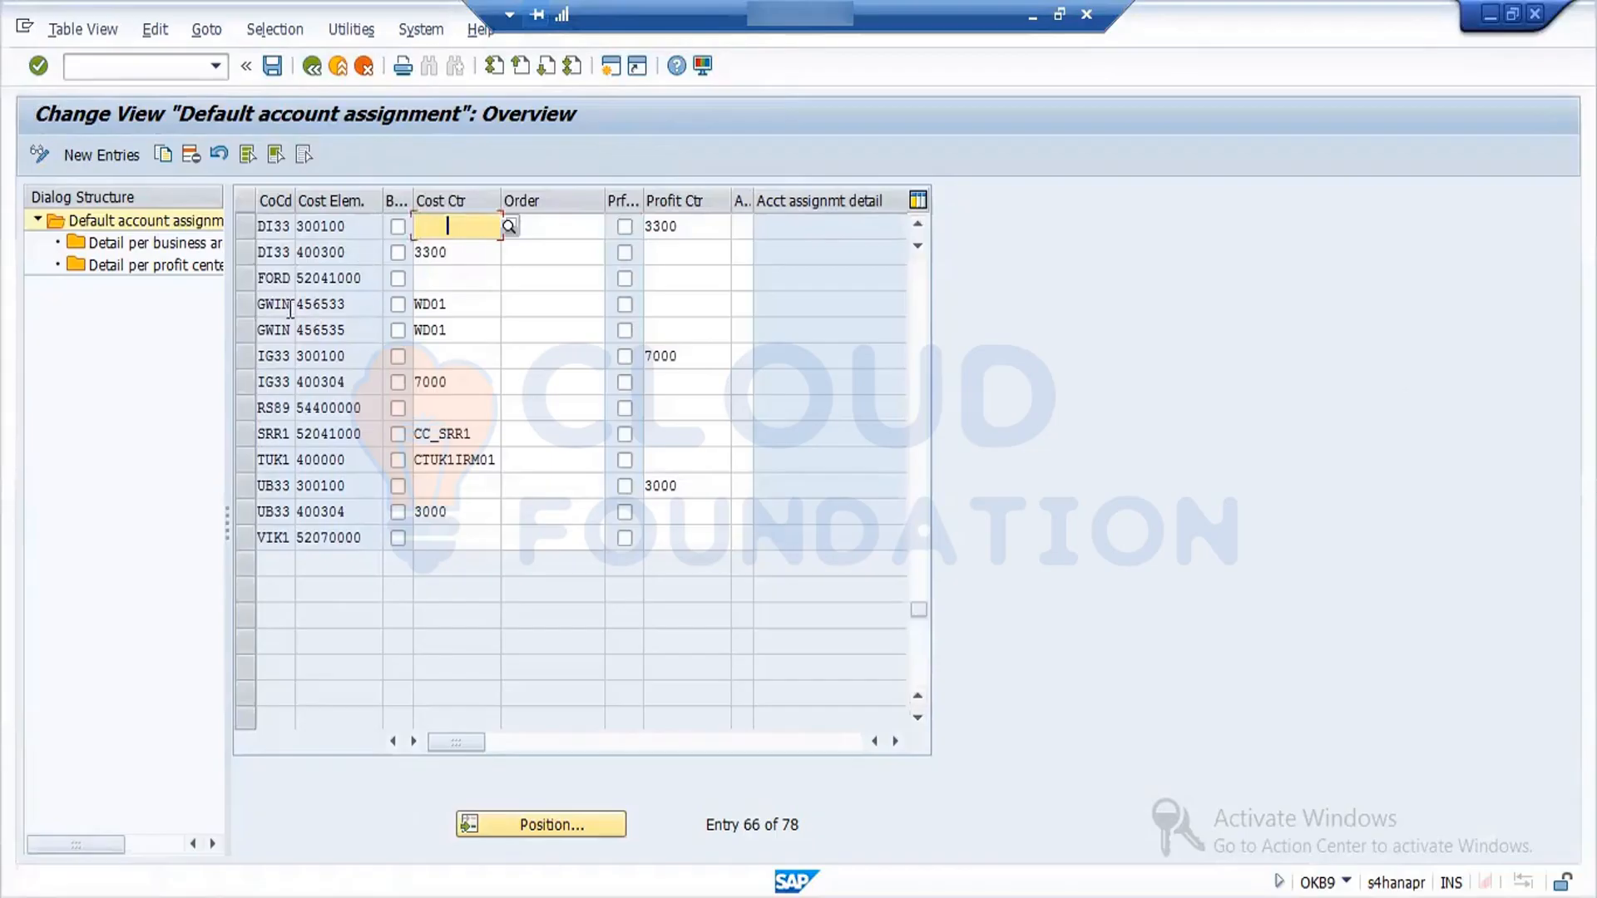
pyautogui.click(624, 278)
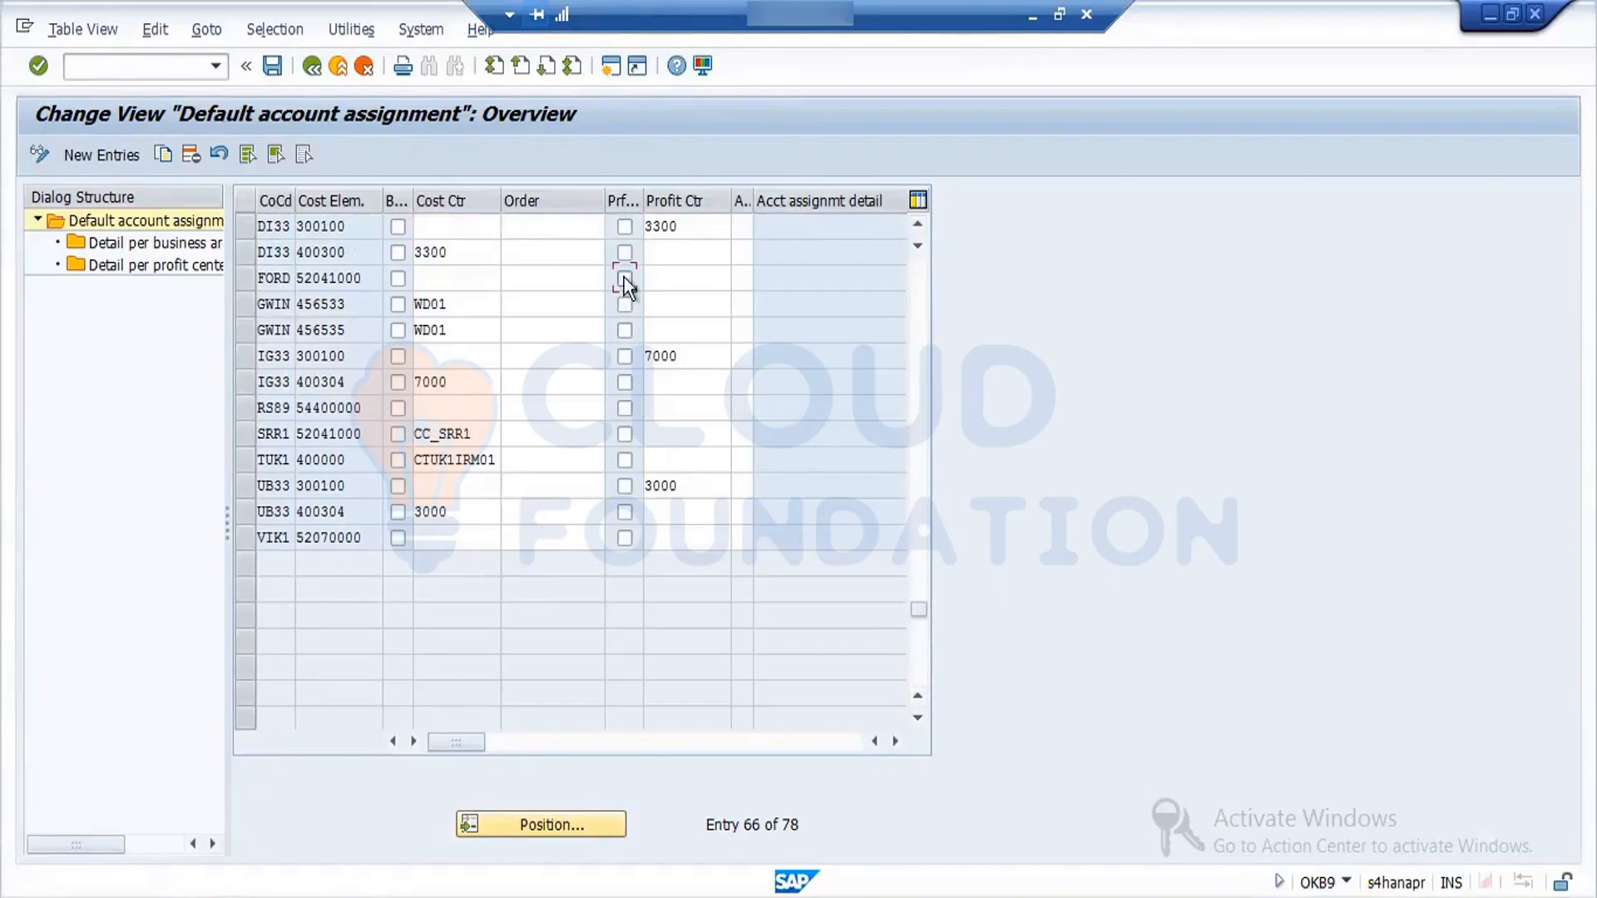
pyautogui.click(278, 70)
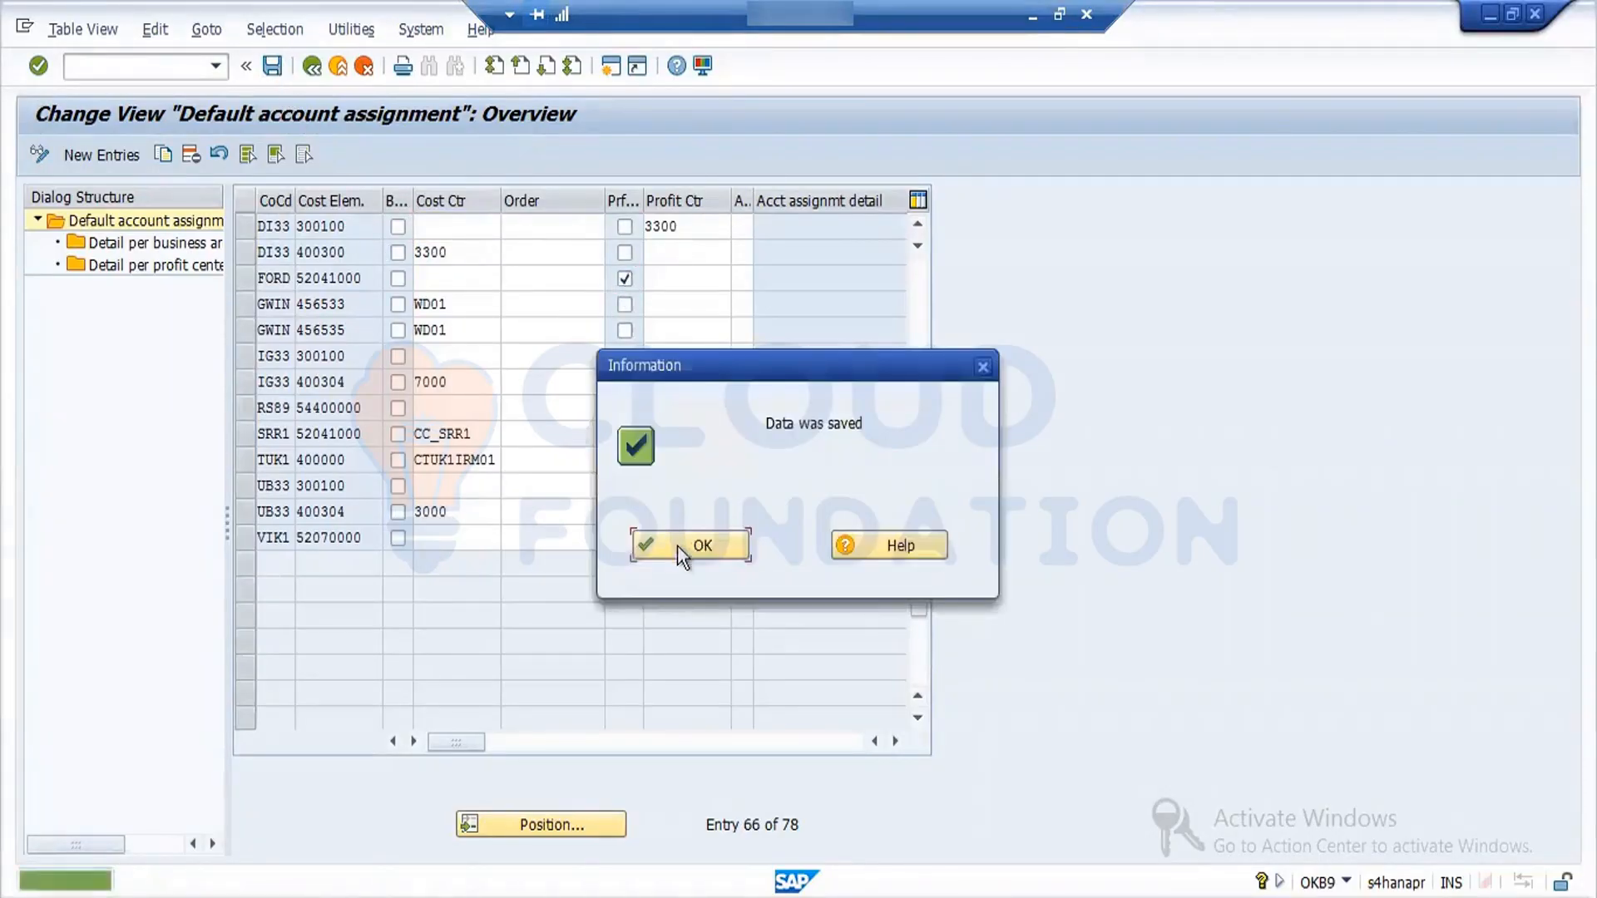
pyautogui.click(680, 547)
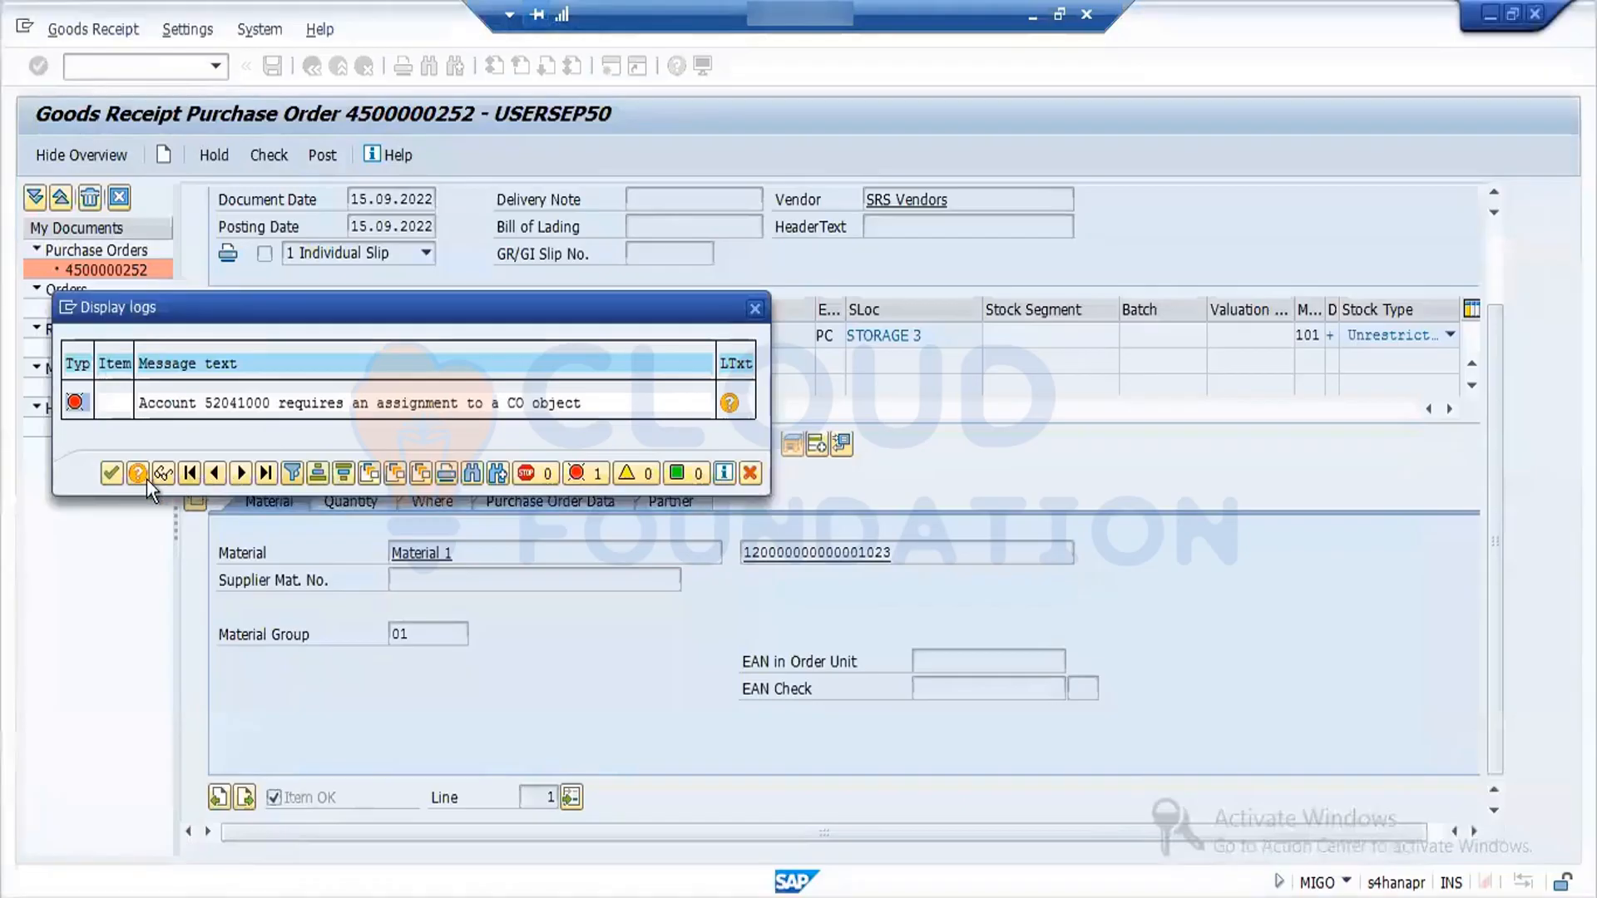
# - In the goods receipt session, close the message log, check the document and post the goods receipt
pyautogui.click(108, 473)
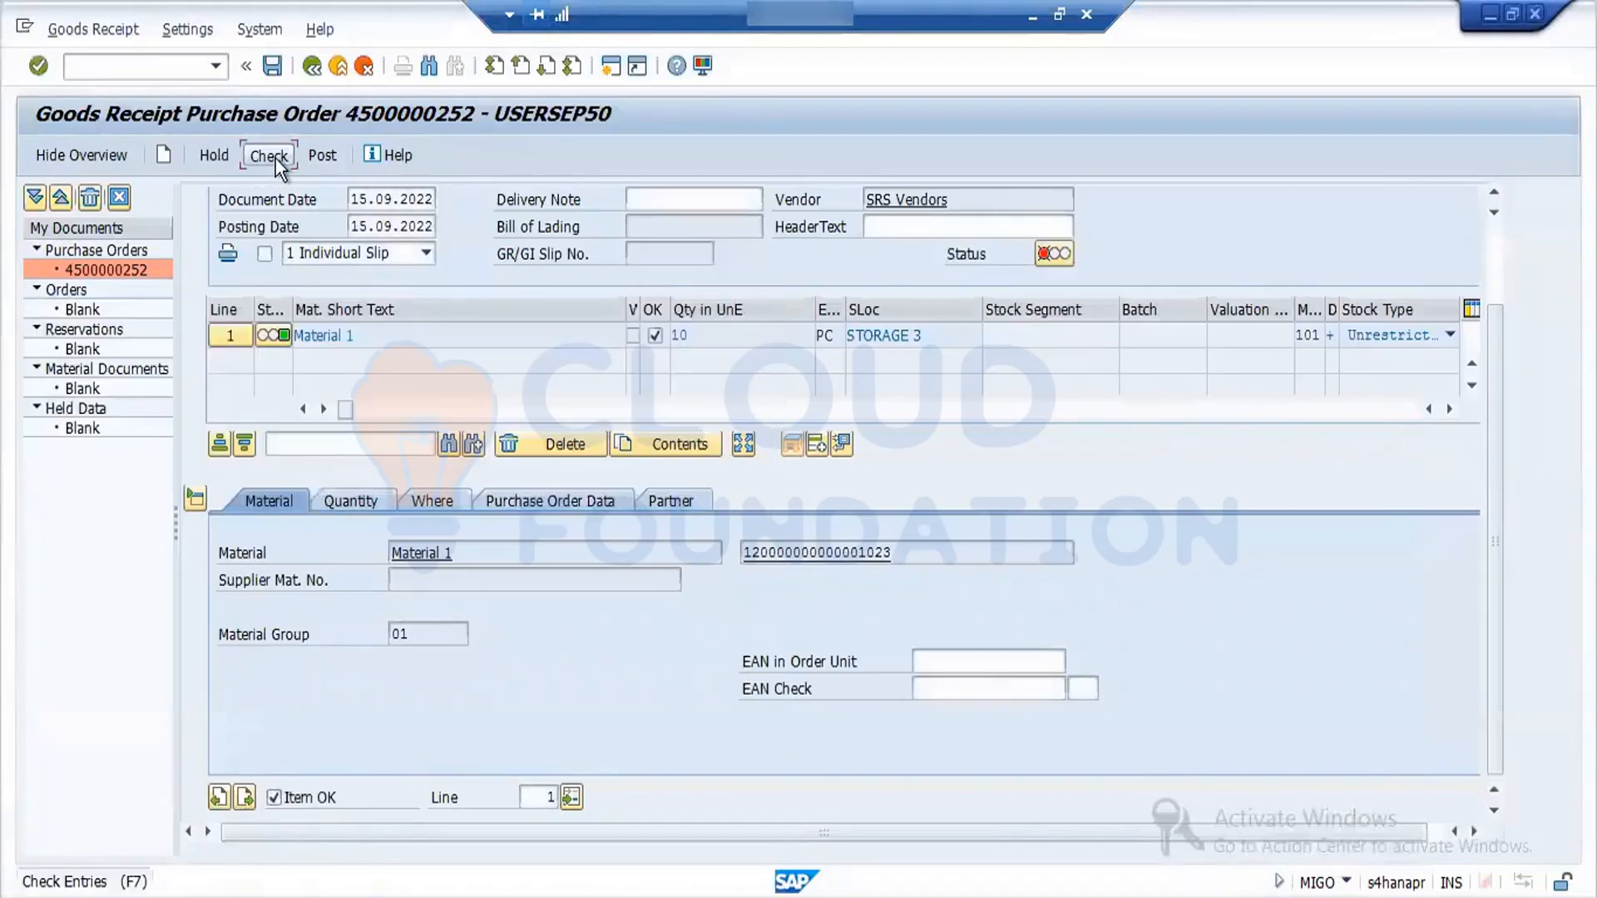
pyautogui.click(275, 161)
pyautogui.click(666, 543)
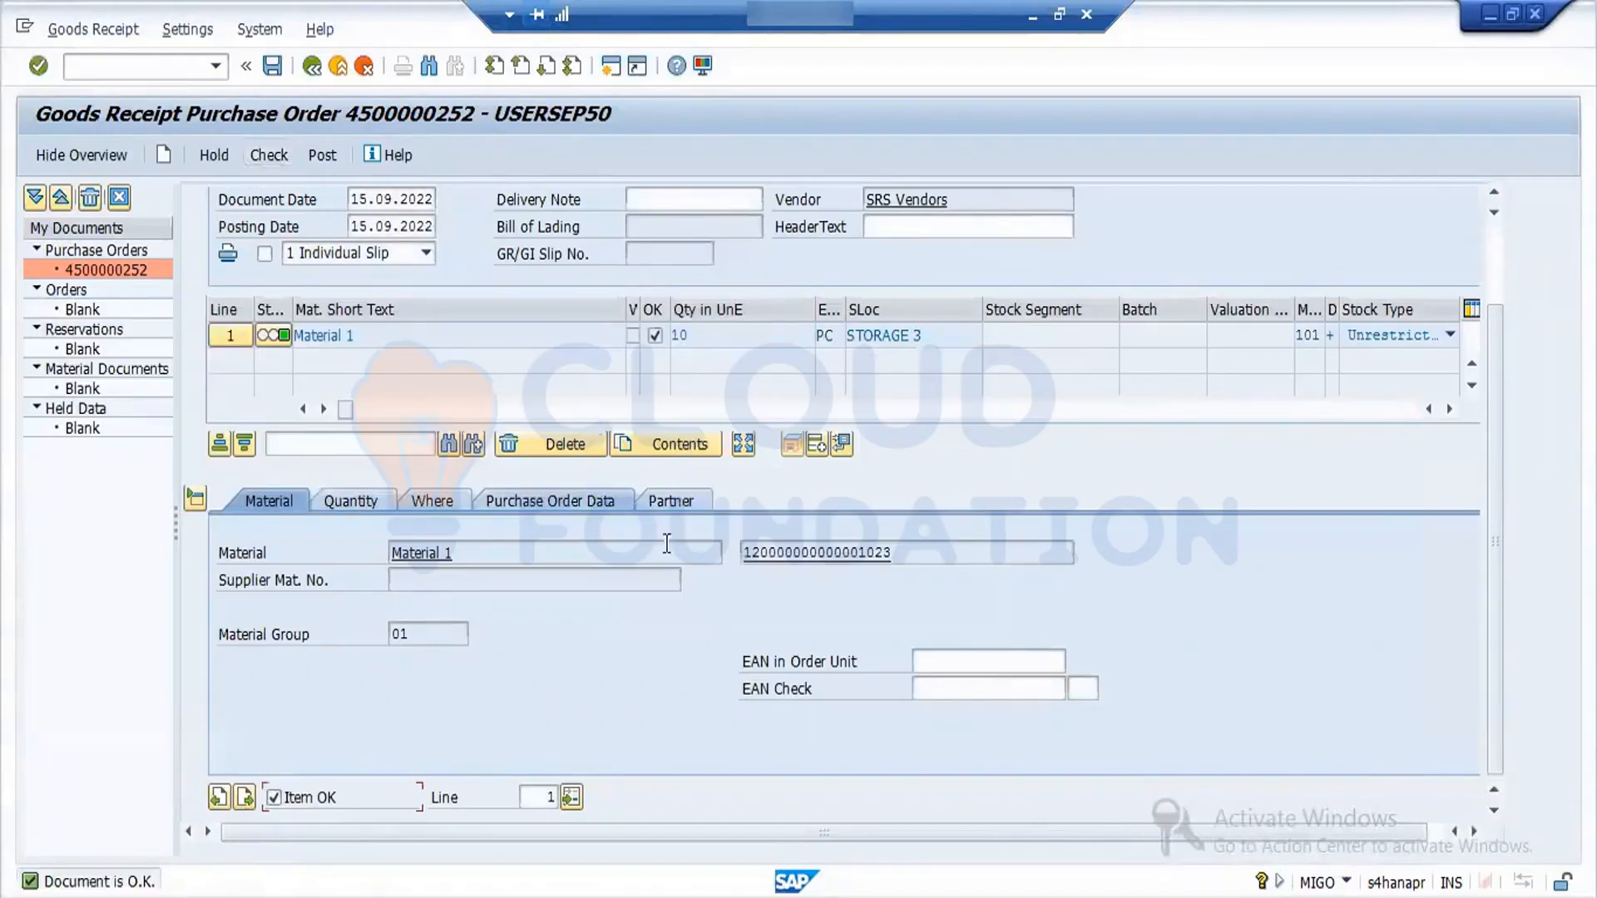
pyautogui.click(323, 155)
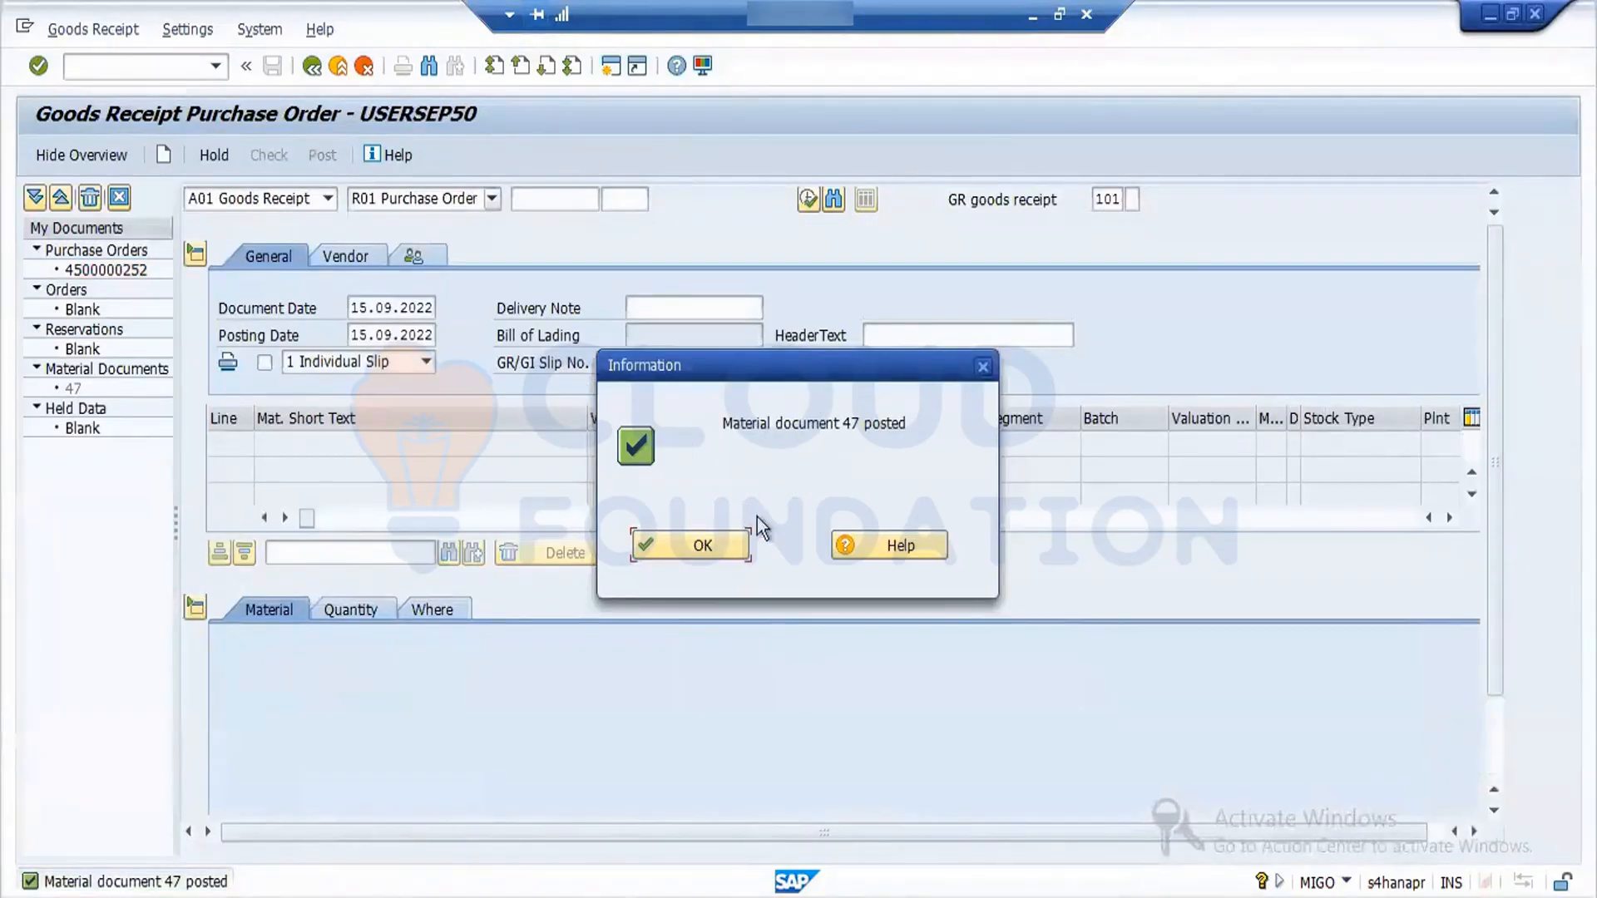
pyautogui.click(703, 549)
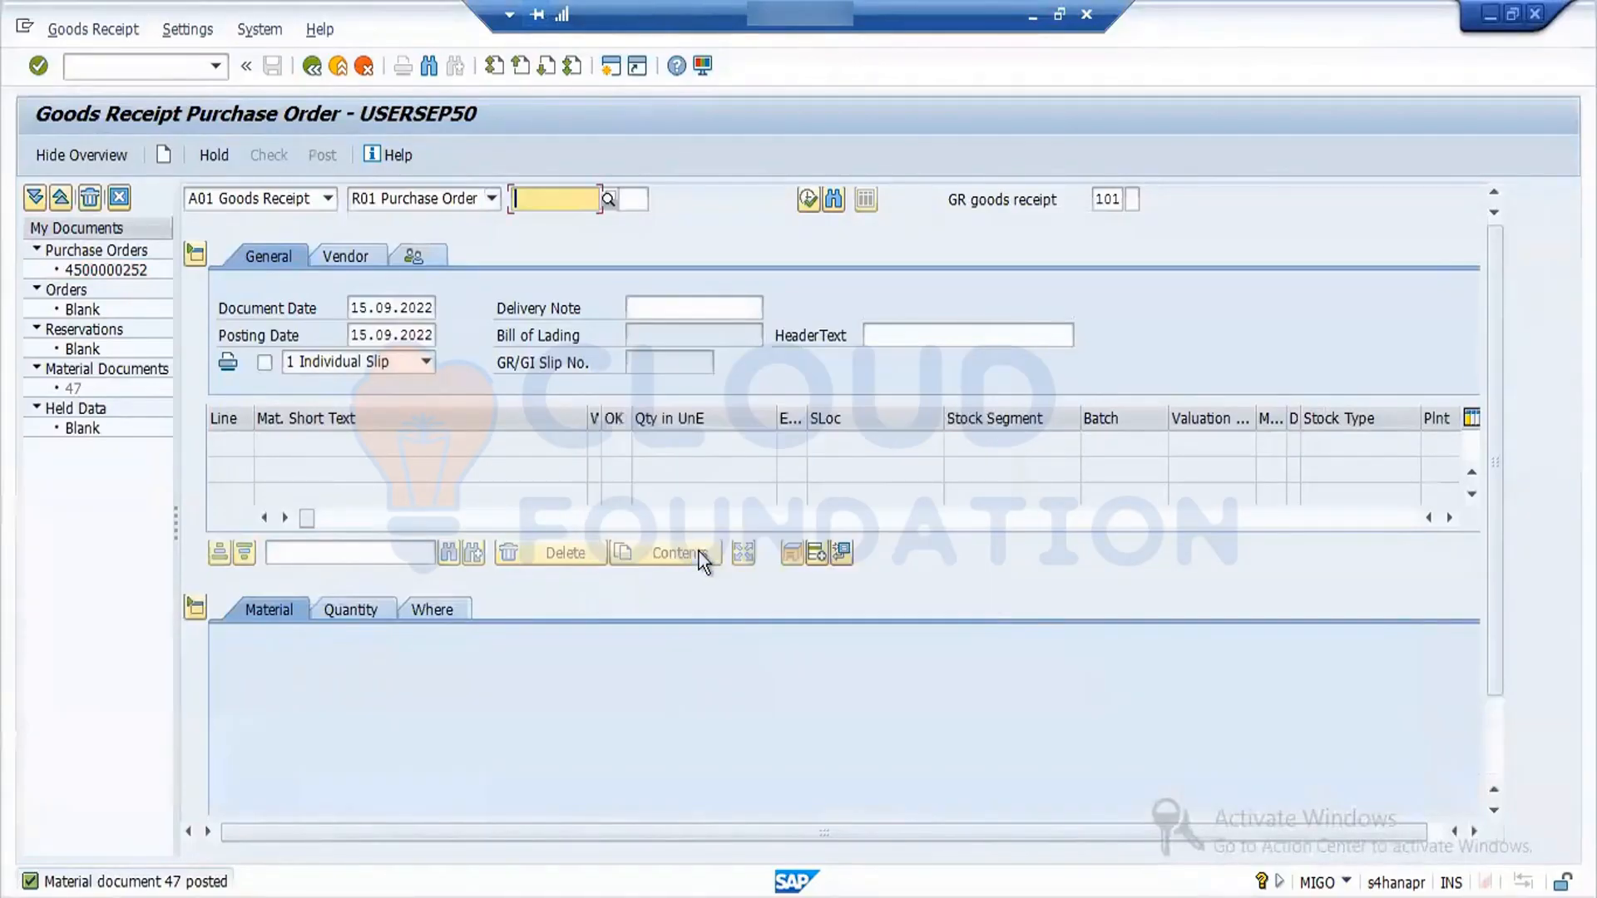
# - Display the posted material document and open its linked purchase order from the item's purchase order data
pyautogui.click(326, 203)
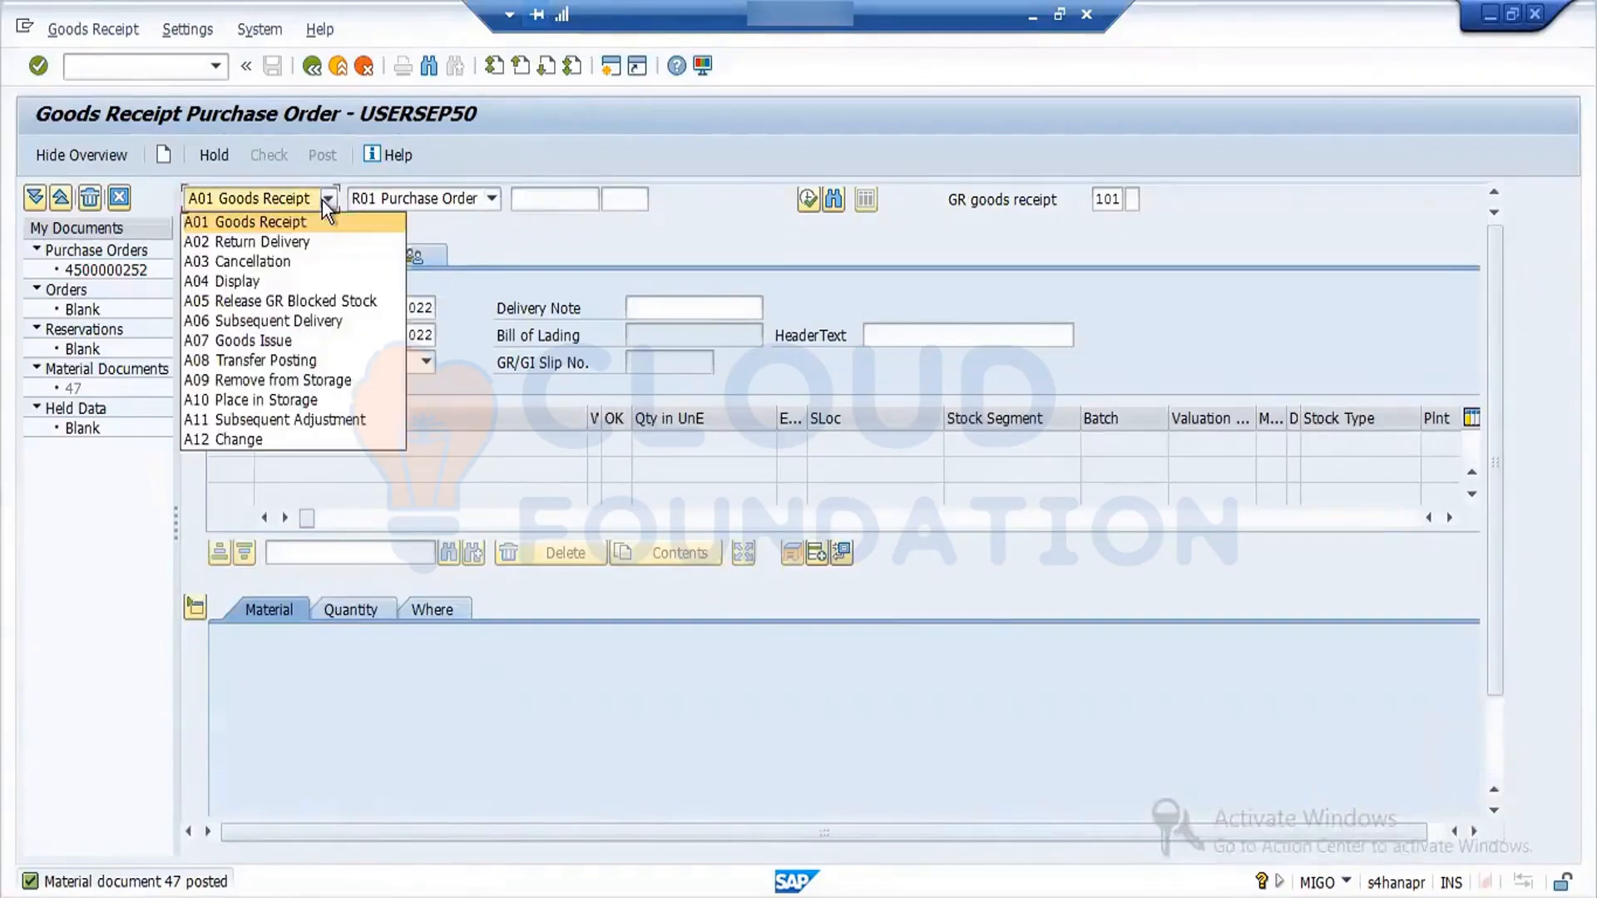
pyautogui.click(289, 280)
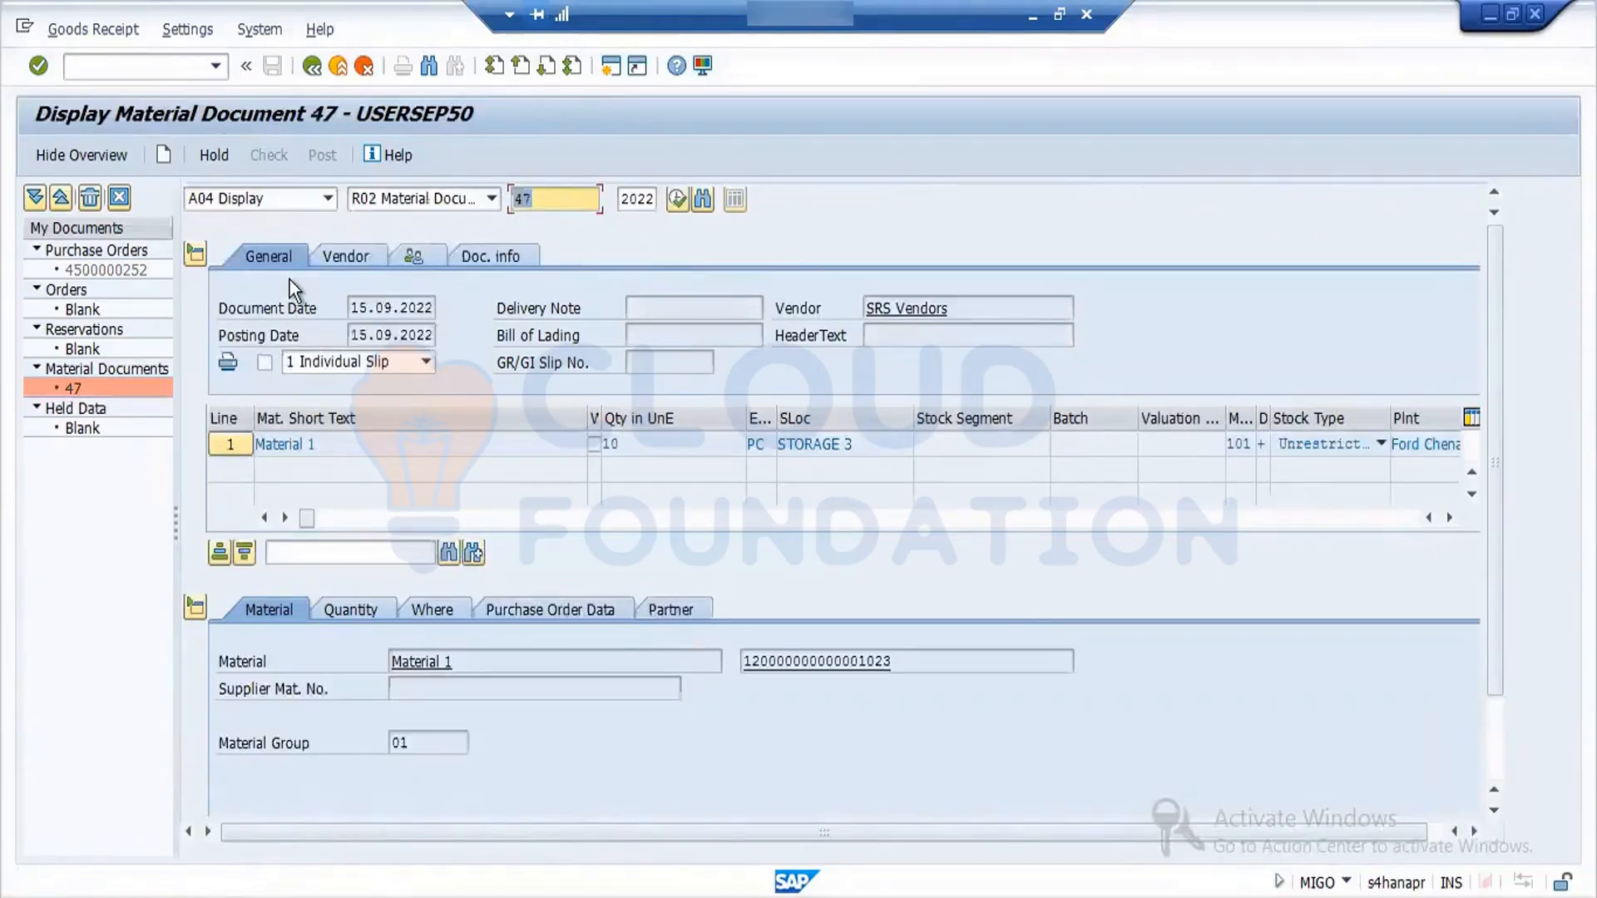
pyautogui.click(538, 607)
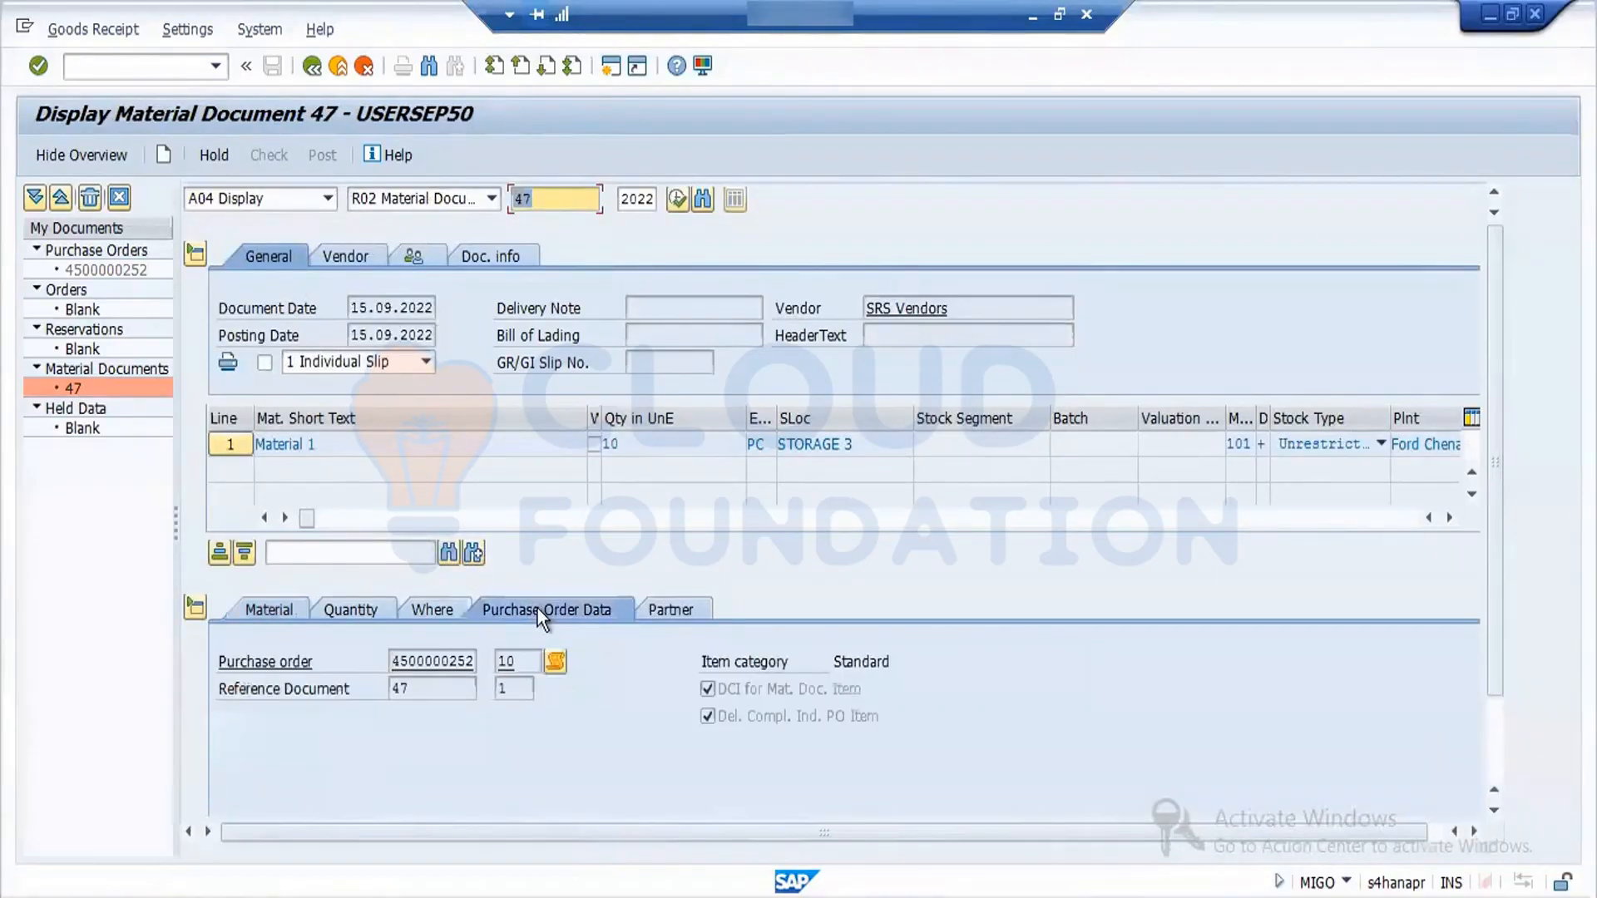
pyautogui.doubleClick(449, 662)
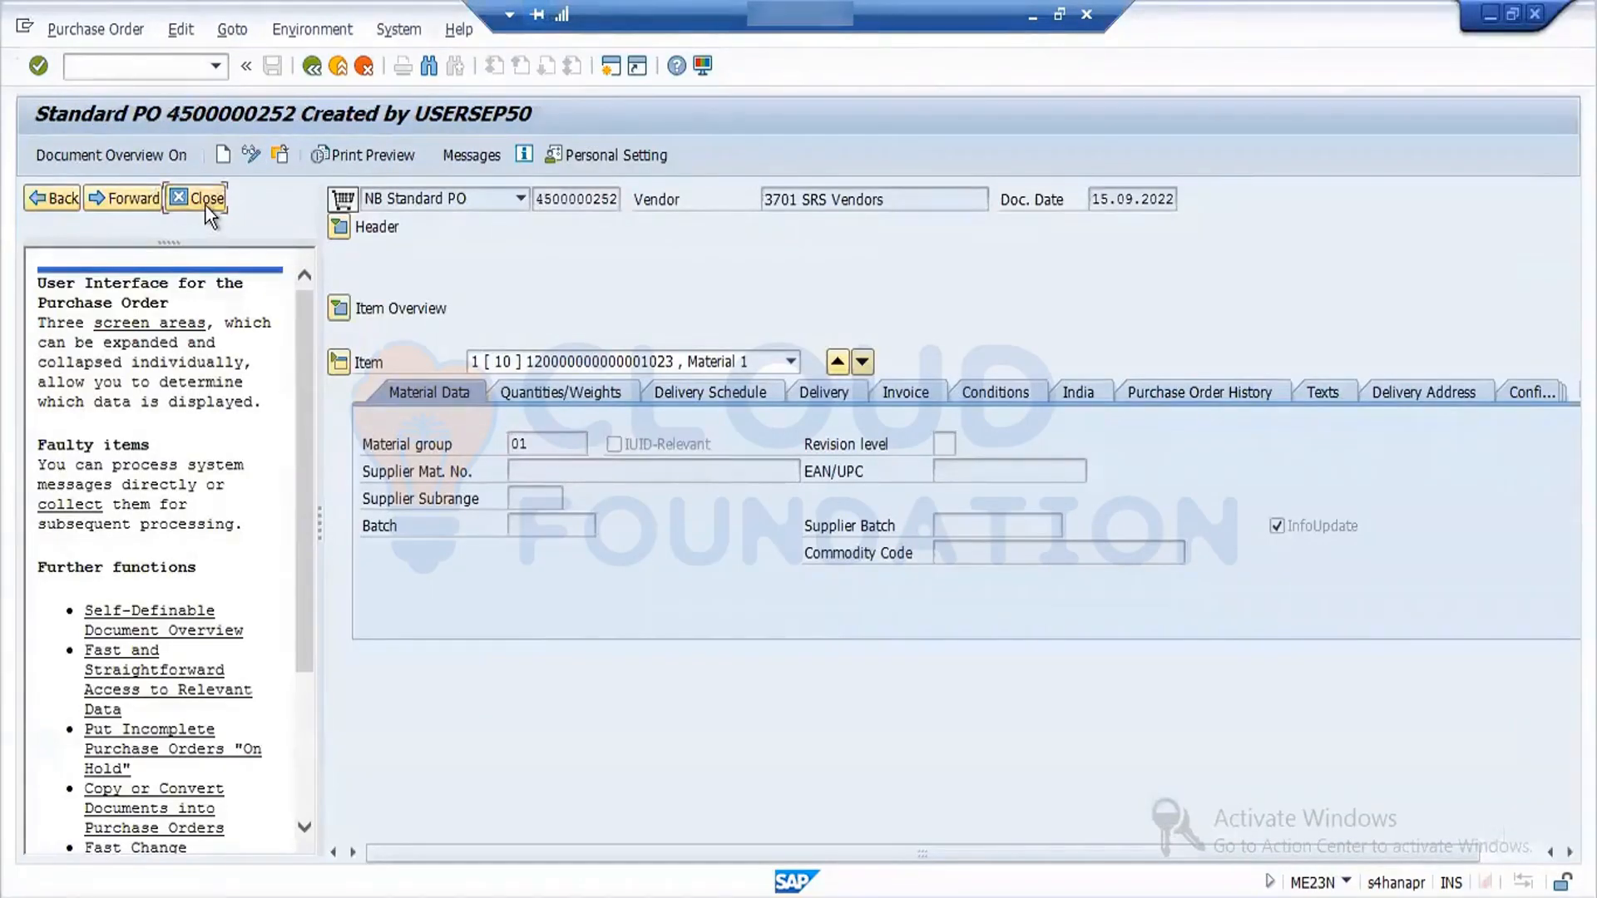
# - Close the purchase order help, expand the header and review the organizational data and the ordered, delivered and outstanding quantities in the status
pyautogui.click(207, 203)
pyautogui.click(35, 230)
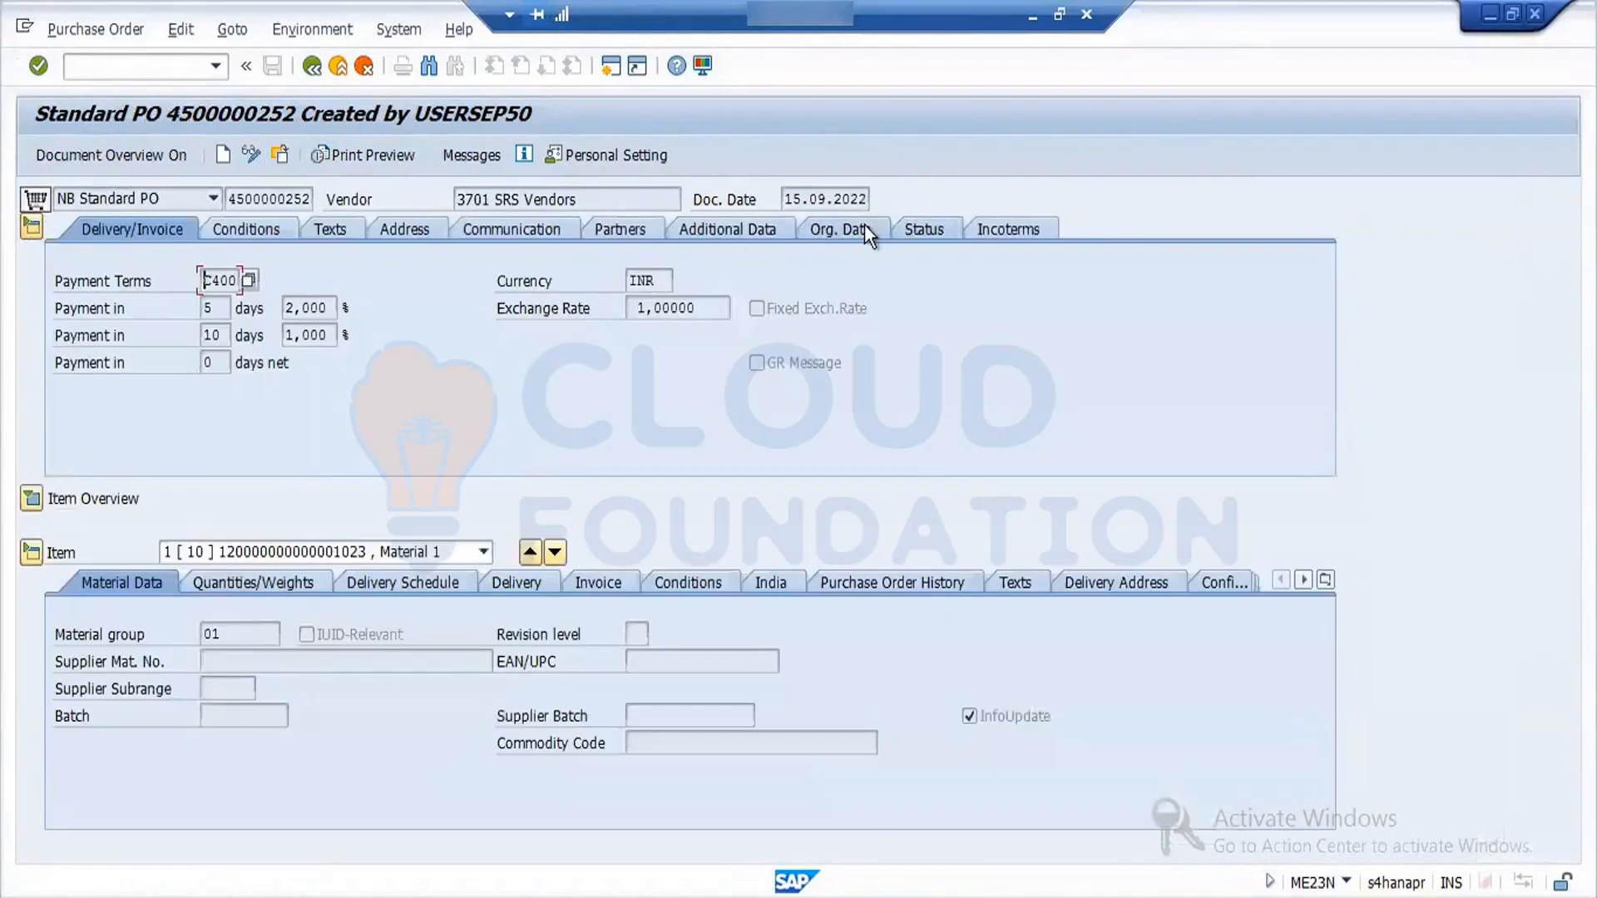
pyautogui.click(867, 234)
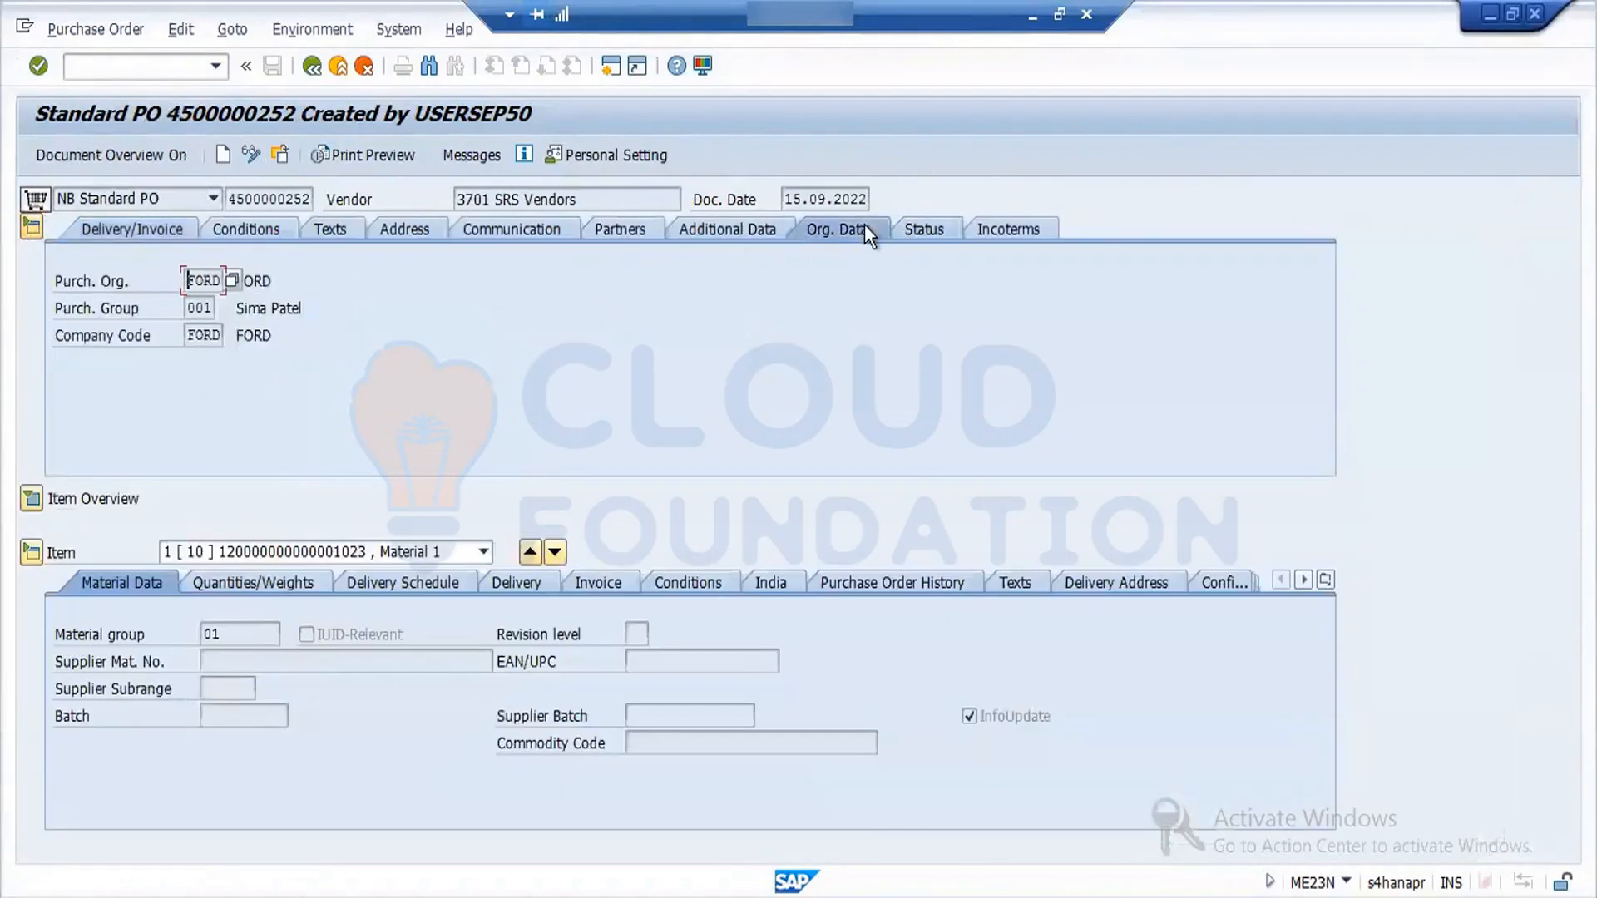
pyautogui.click(911, 228)
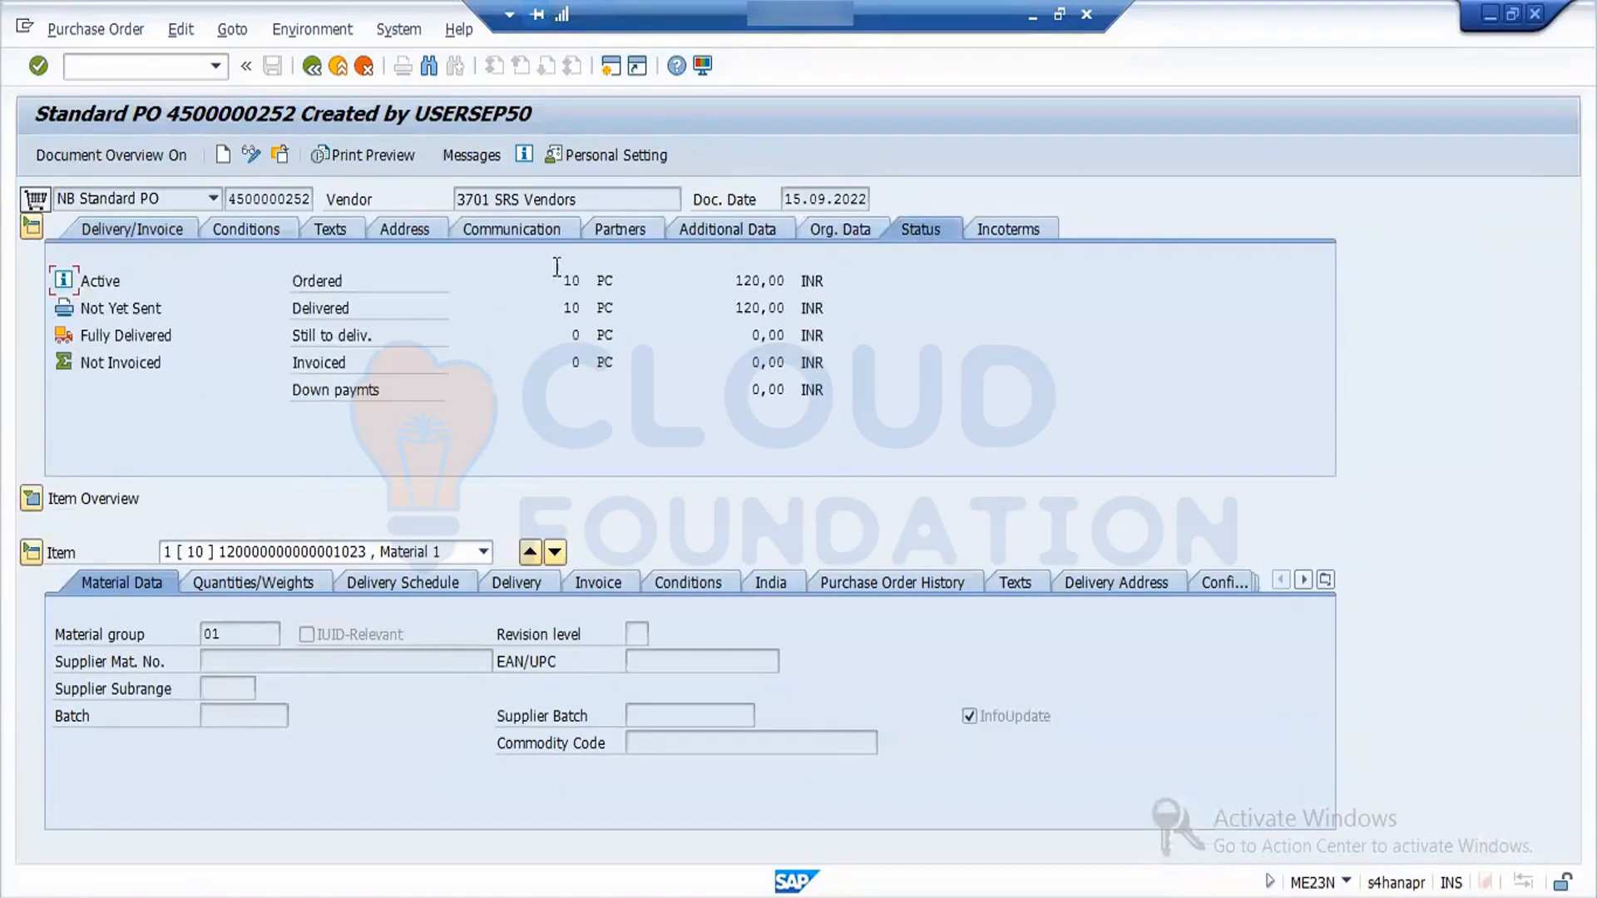
pyautogui.click(575, 335)
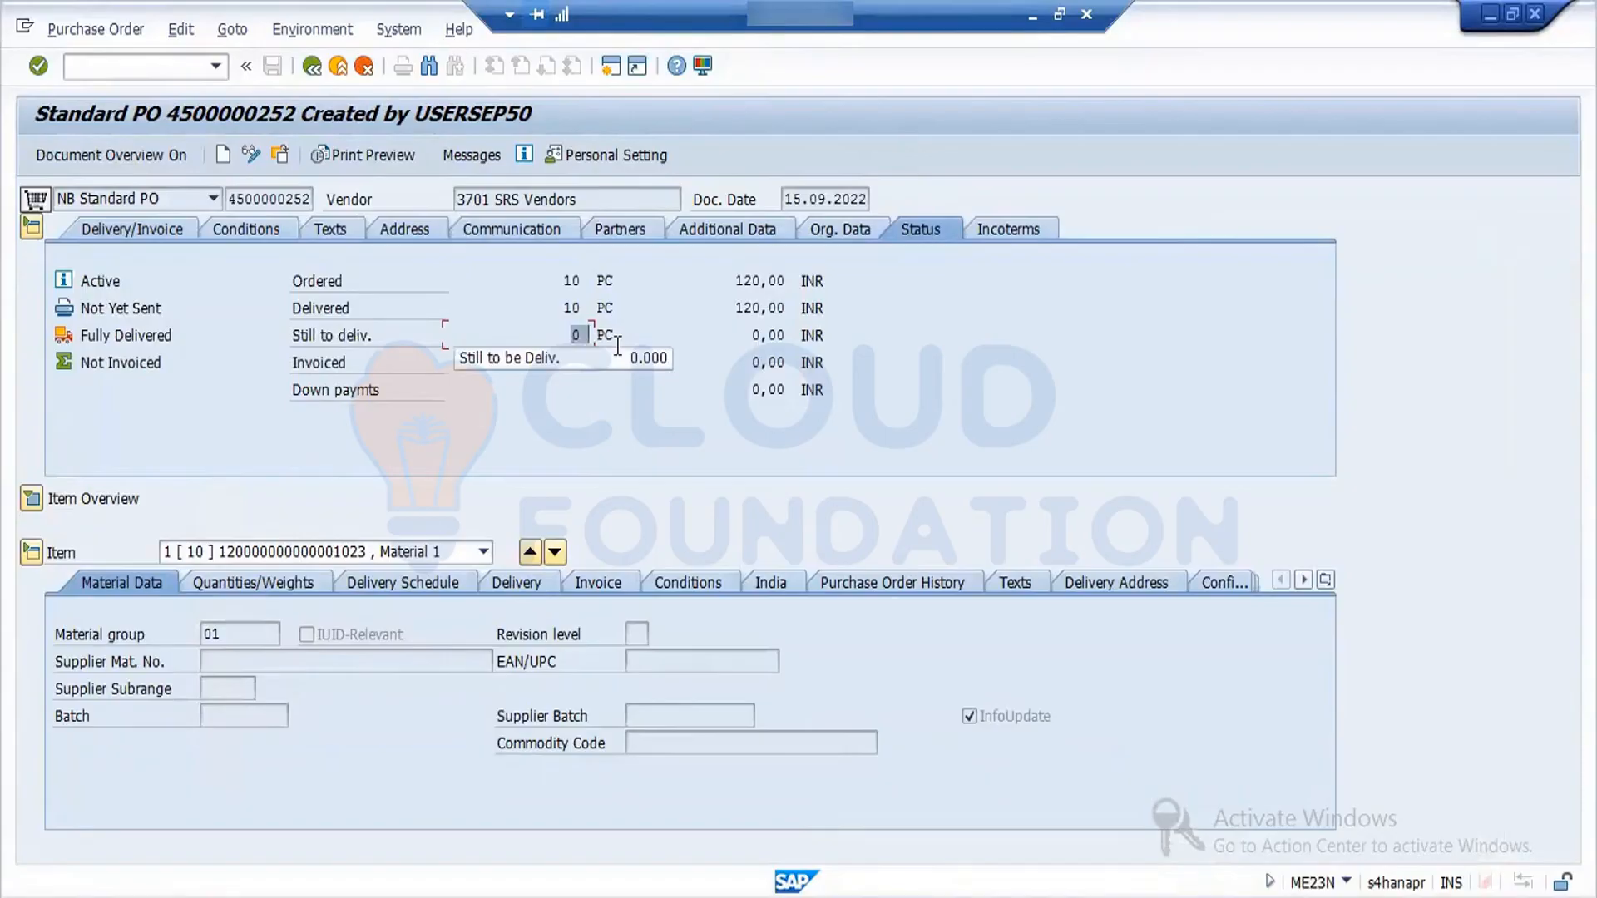
pyautogui.click(563, 308)
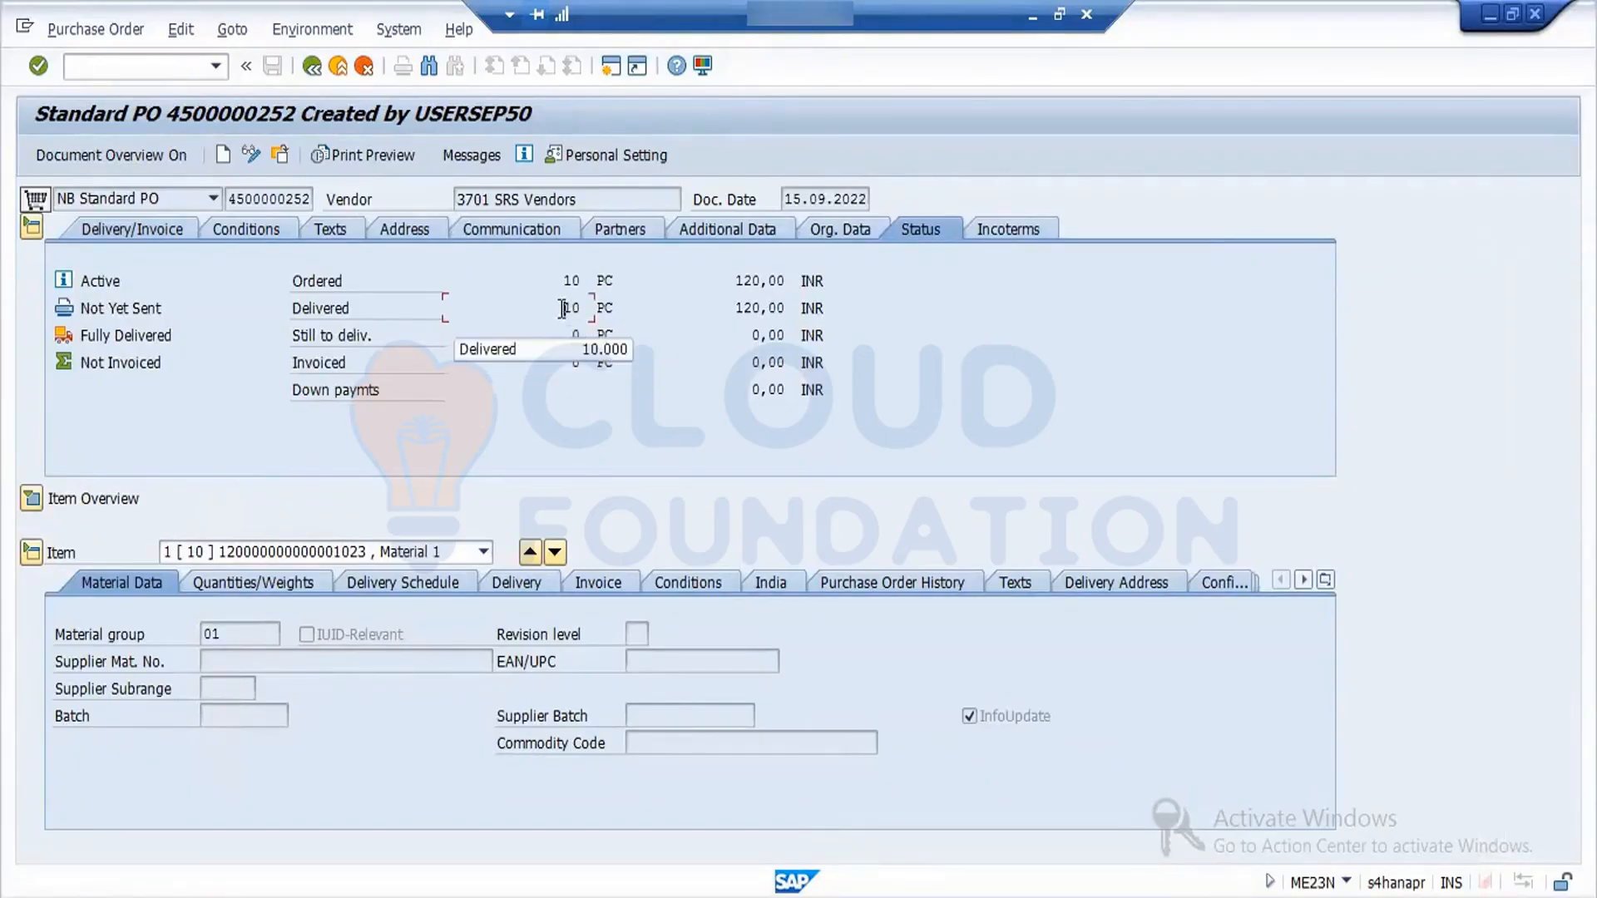
pyautogui.doubleClick(593, 308)
# - Review the item's purchase order history and delivery settings, and return to the material document
pyautogui.click(891, 580)
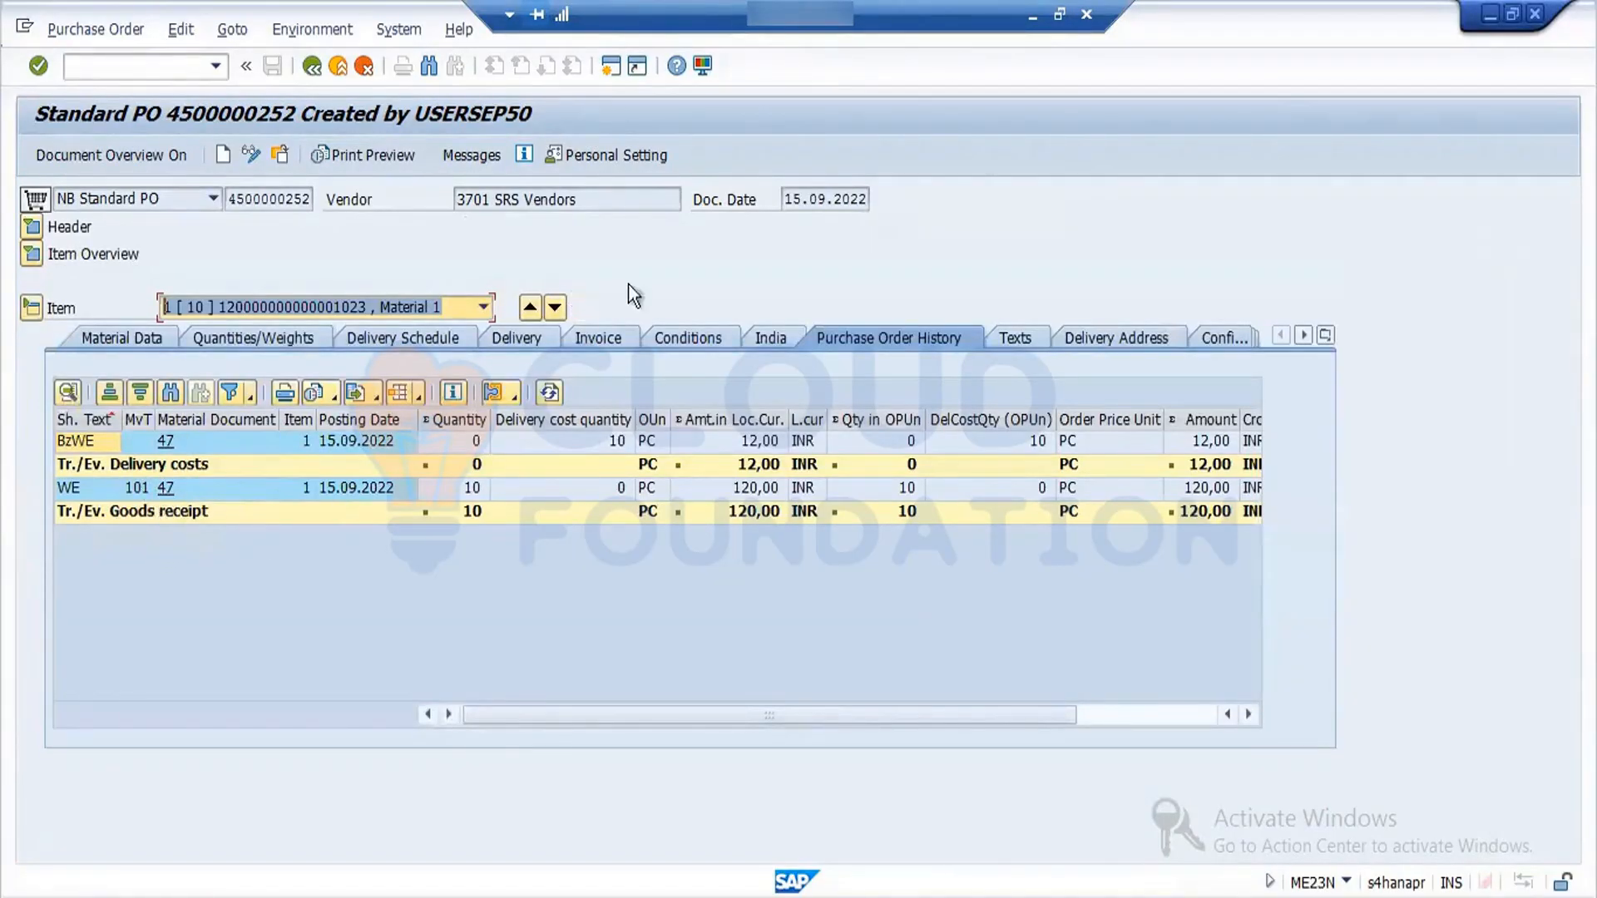
pyautogui.click(527, 338)
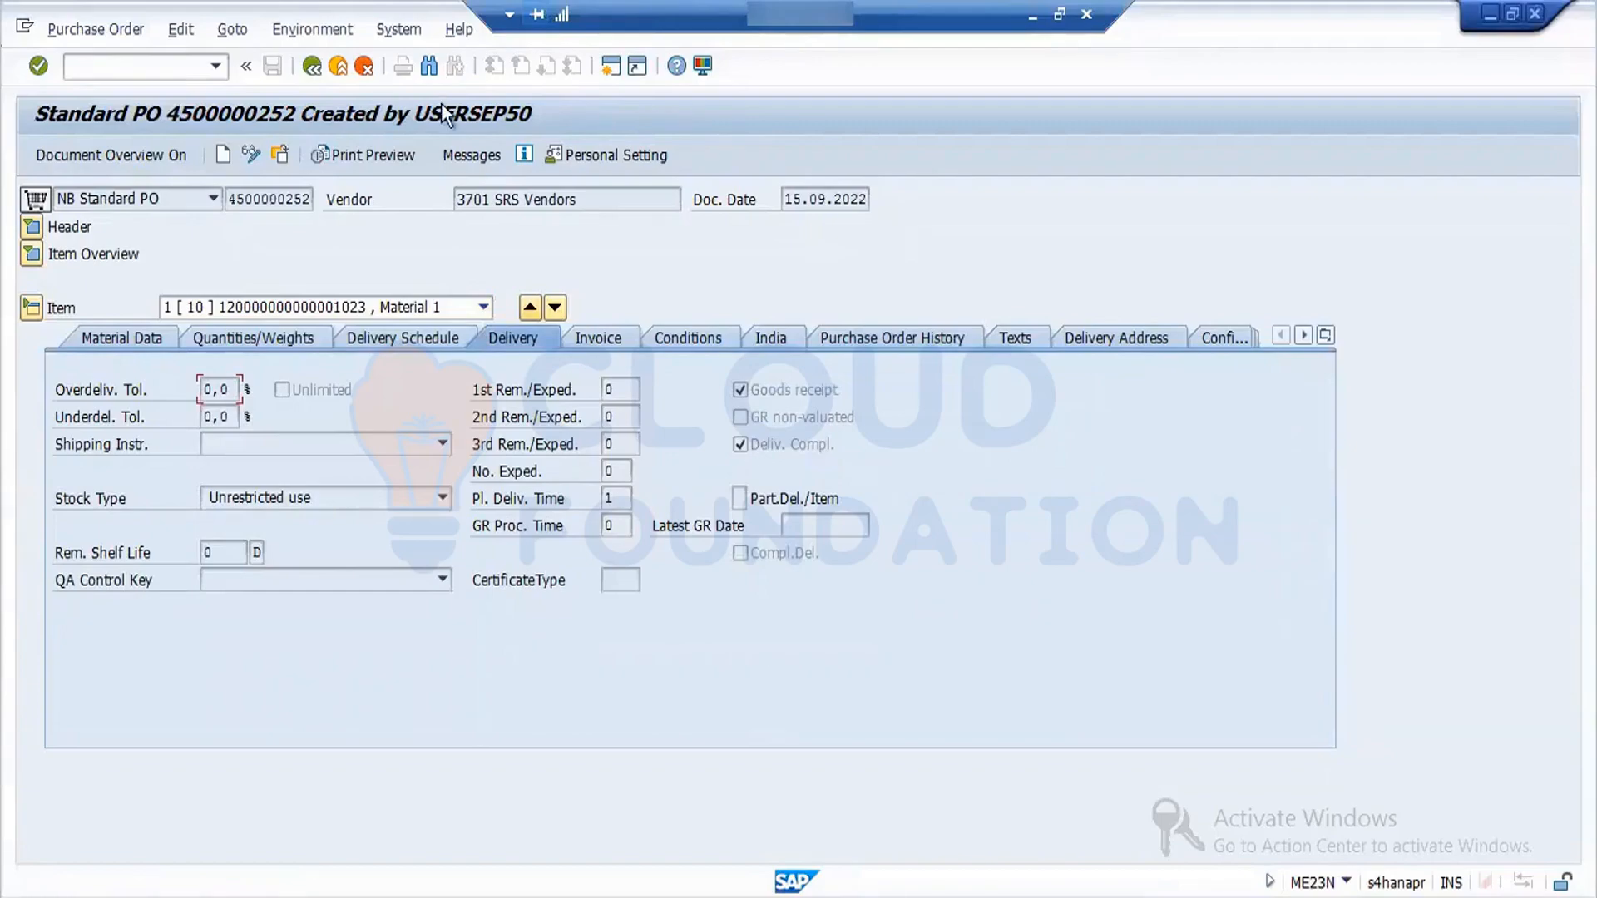
pyautogui.click(314, 68)
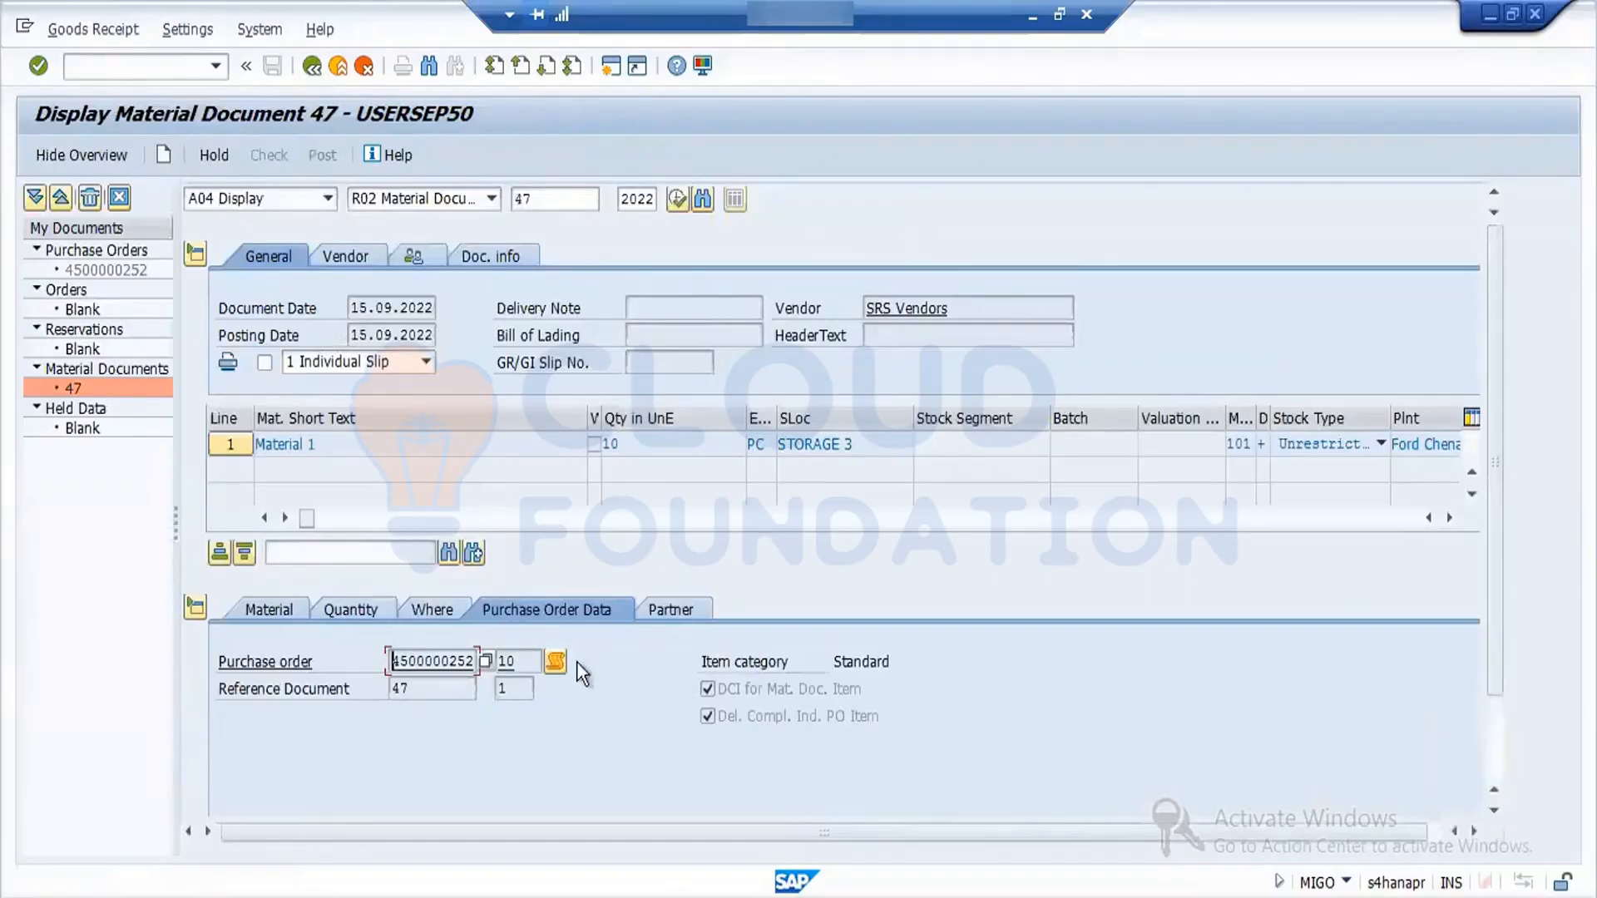
# - Open the stock overview for plant FORD from the item's location details, examine the unrestricted-use stock and return to the material document
pyautogui.click(446, 612)
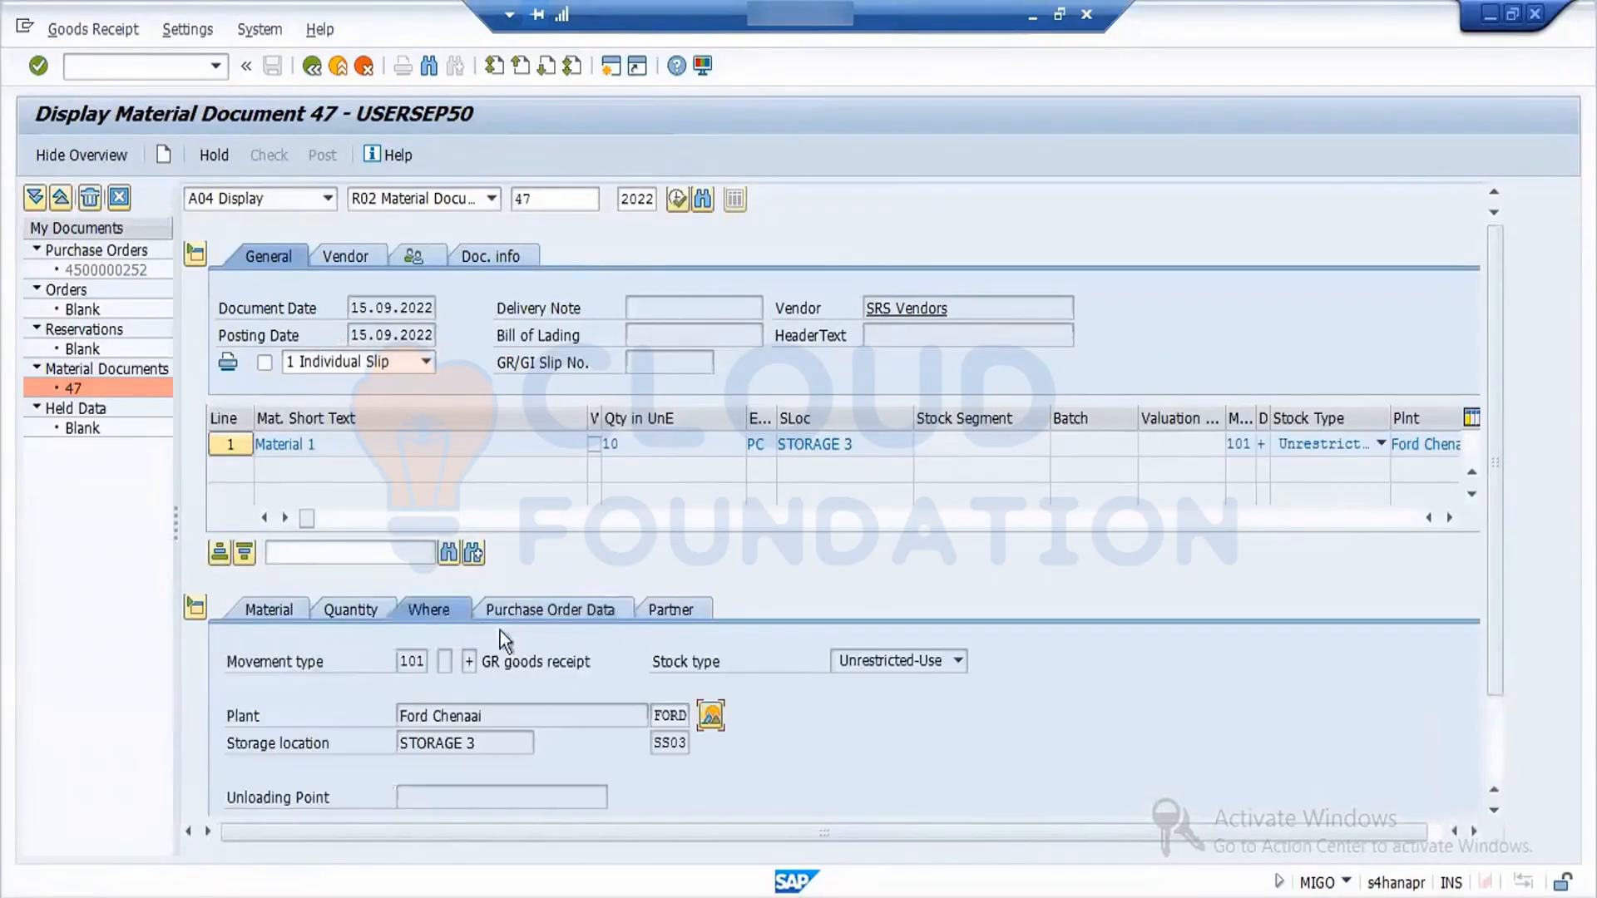
pyautogui.click(712, 717)
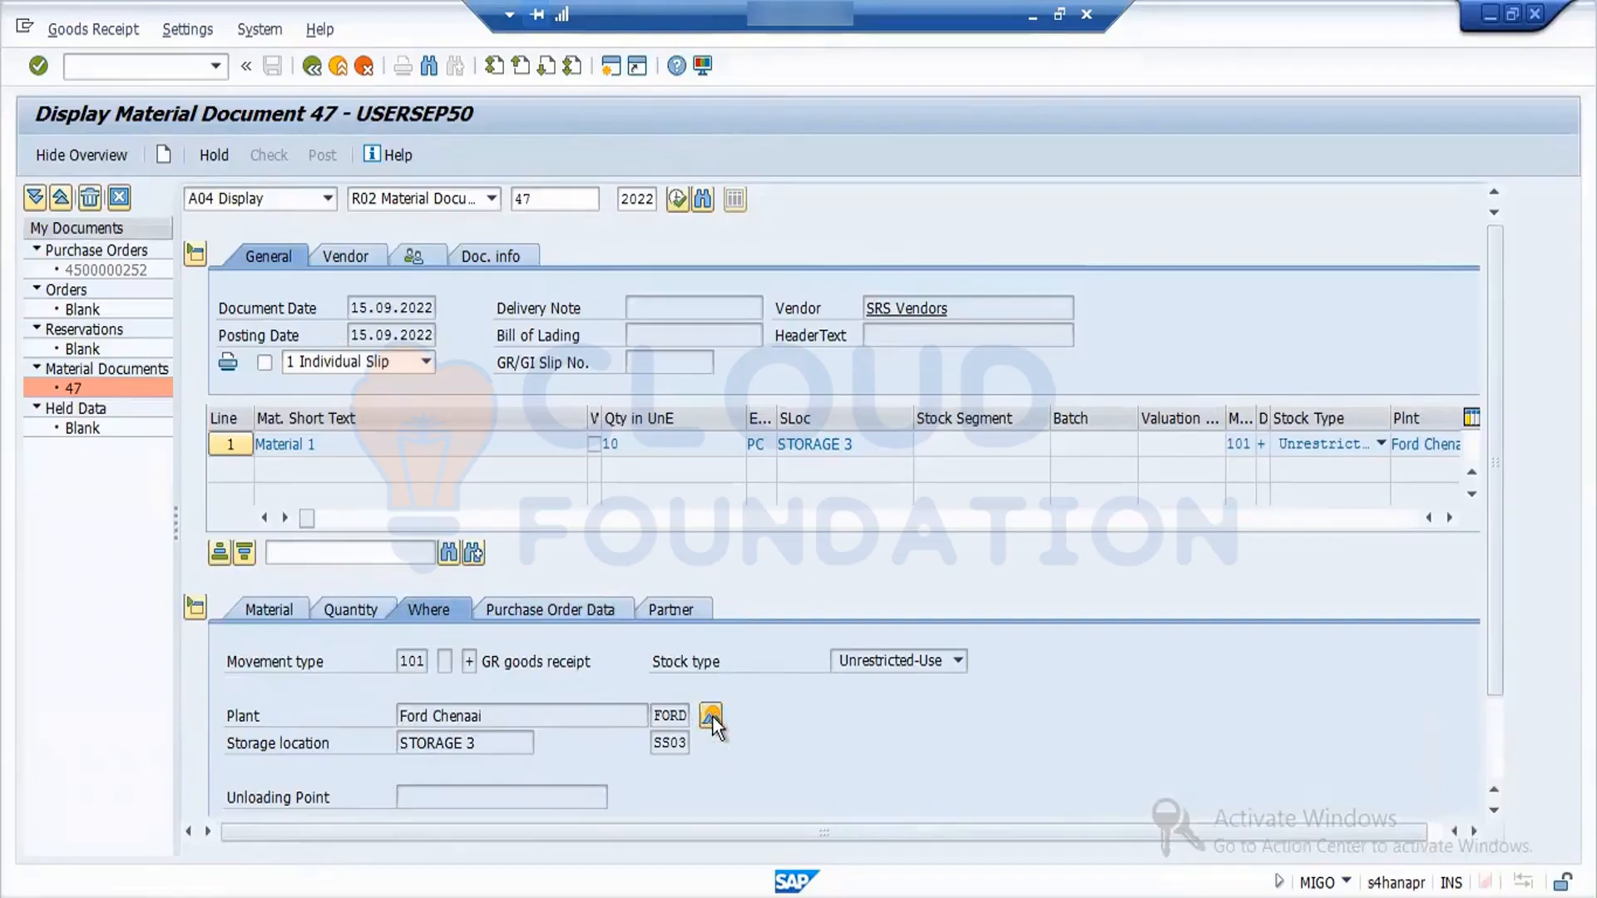
pyautogui.click(555, 661)
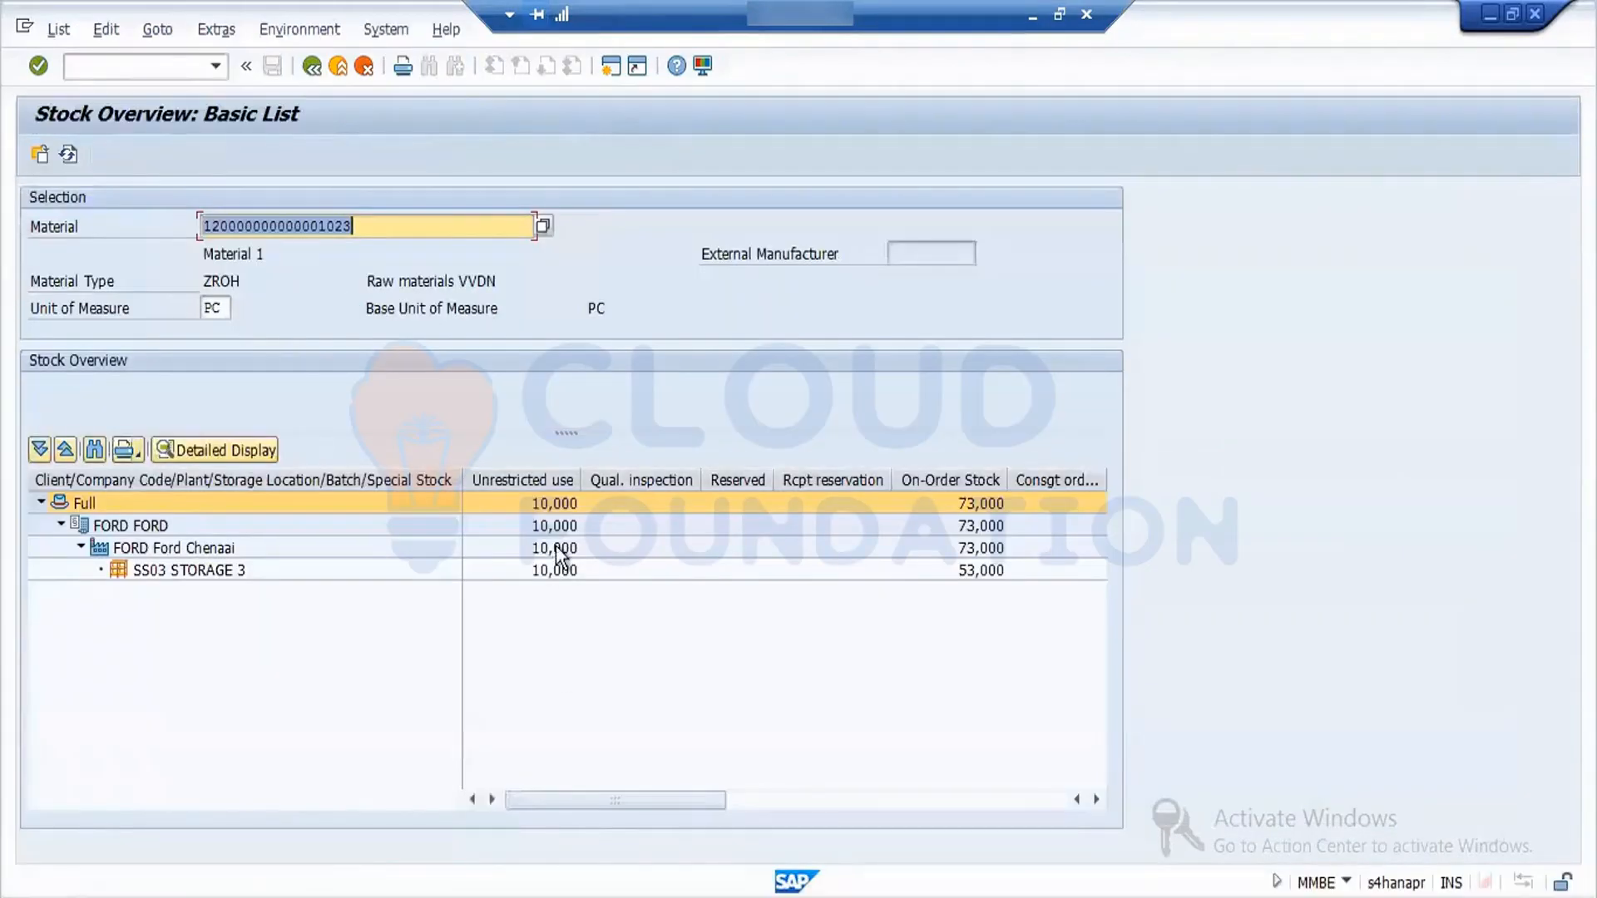
pyautogui.click(531, 479)
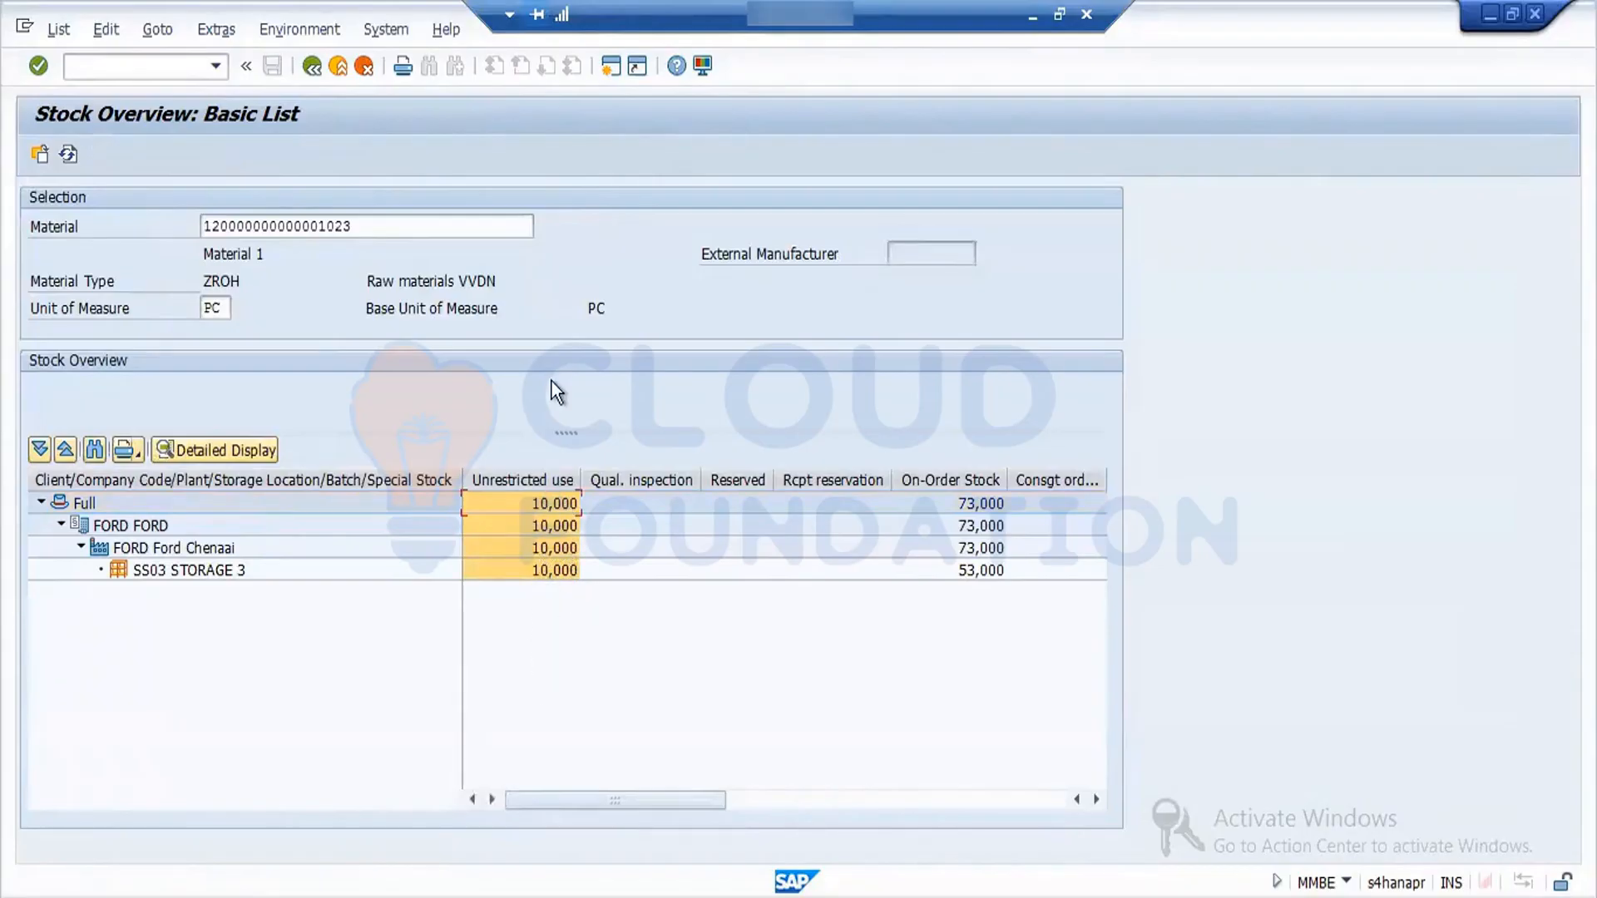
pyautogui.click(313, 62)
pyautogui.click(313, 64)
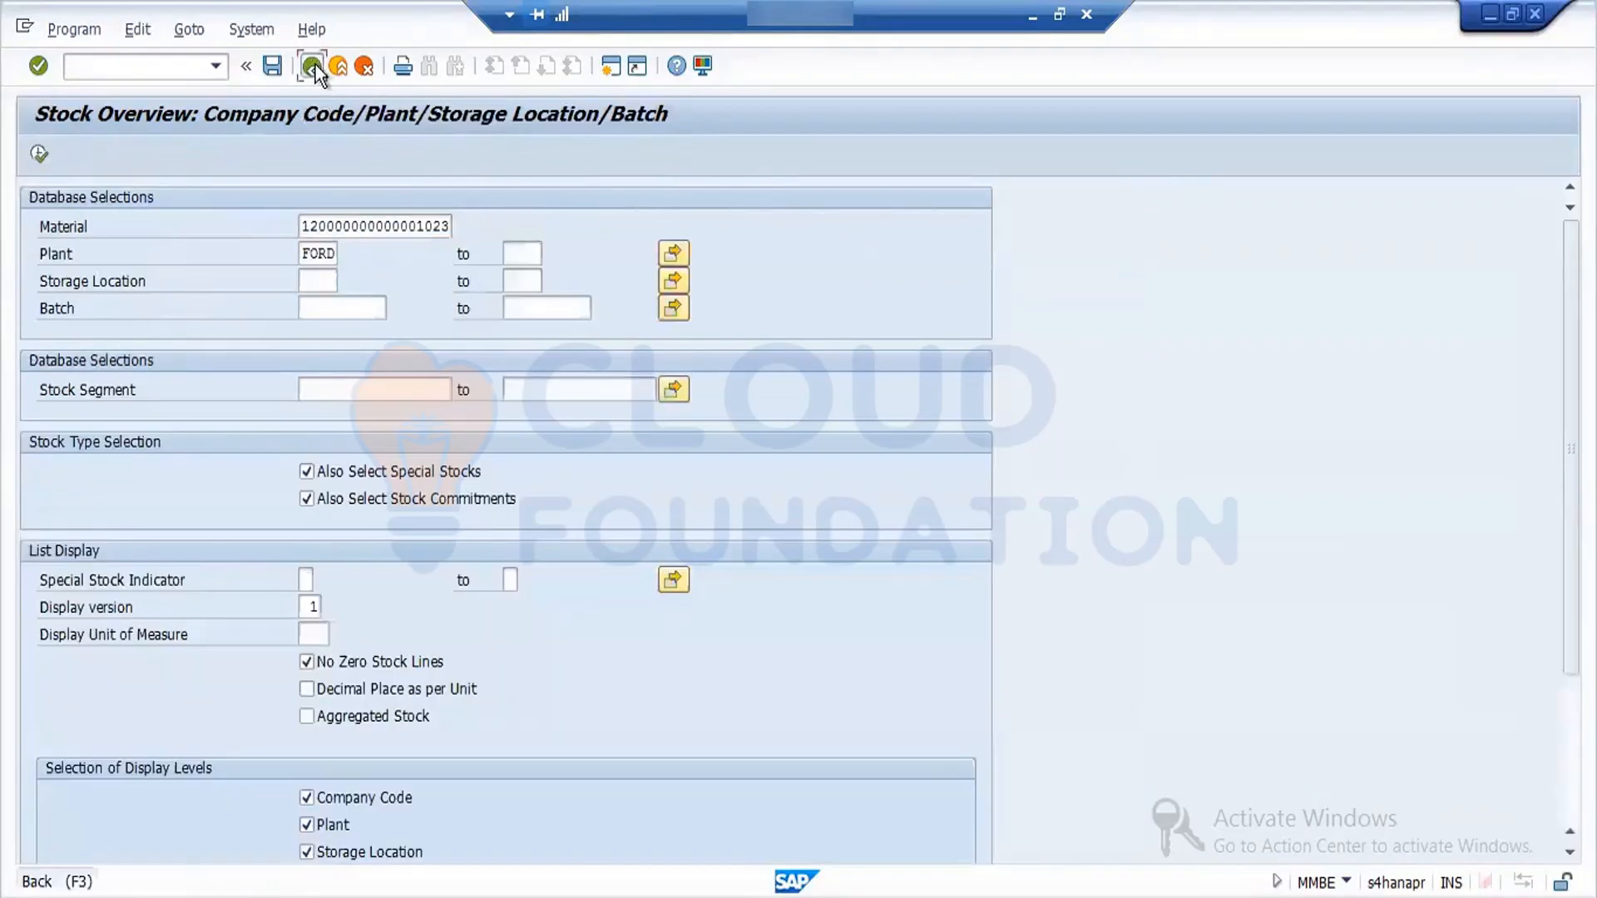
# - Open the accounting document from the material document's FI documents and examine its transaction keys, including the PRD line
pyautogui.click(519, 250)
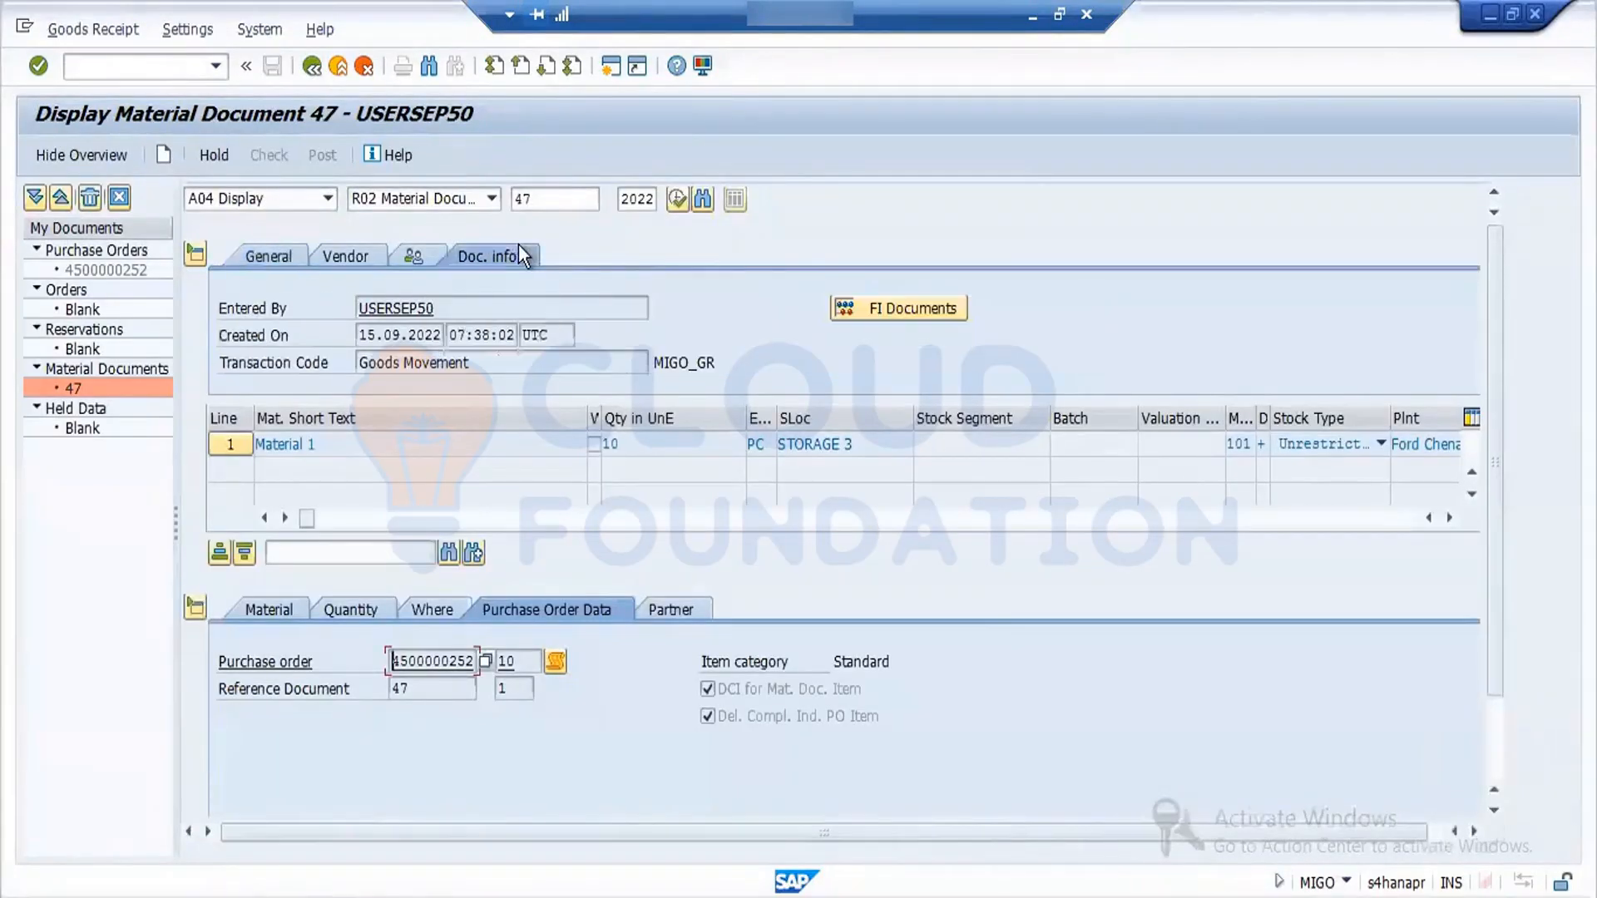
pyautogui.click(882, 312)
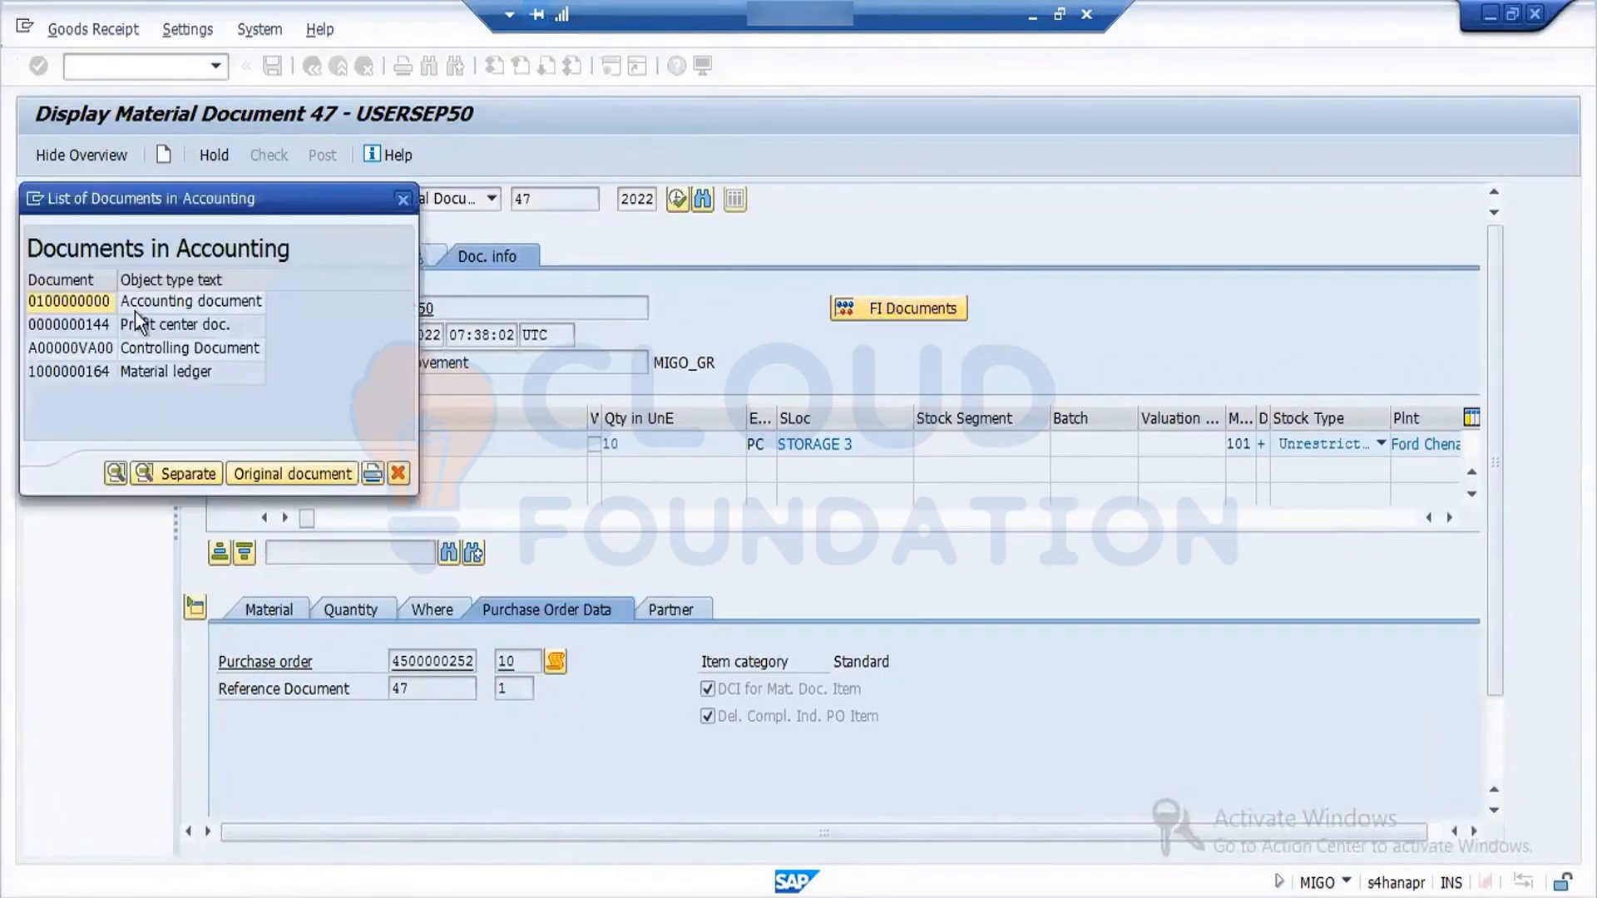
pyautogui.doubleClick(73, 303)
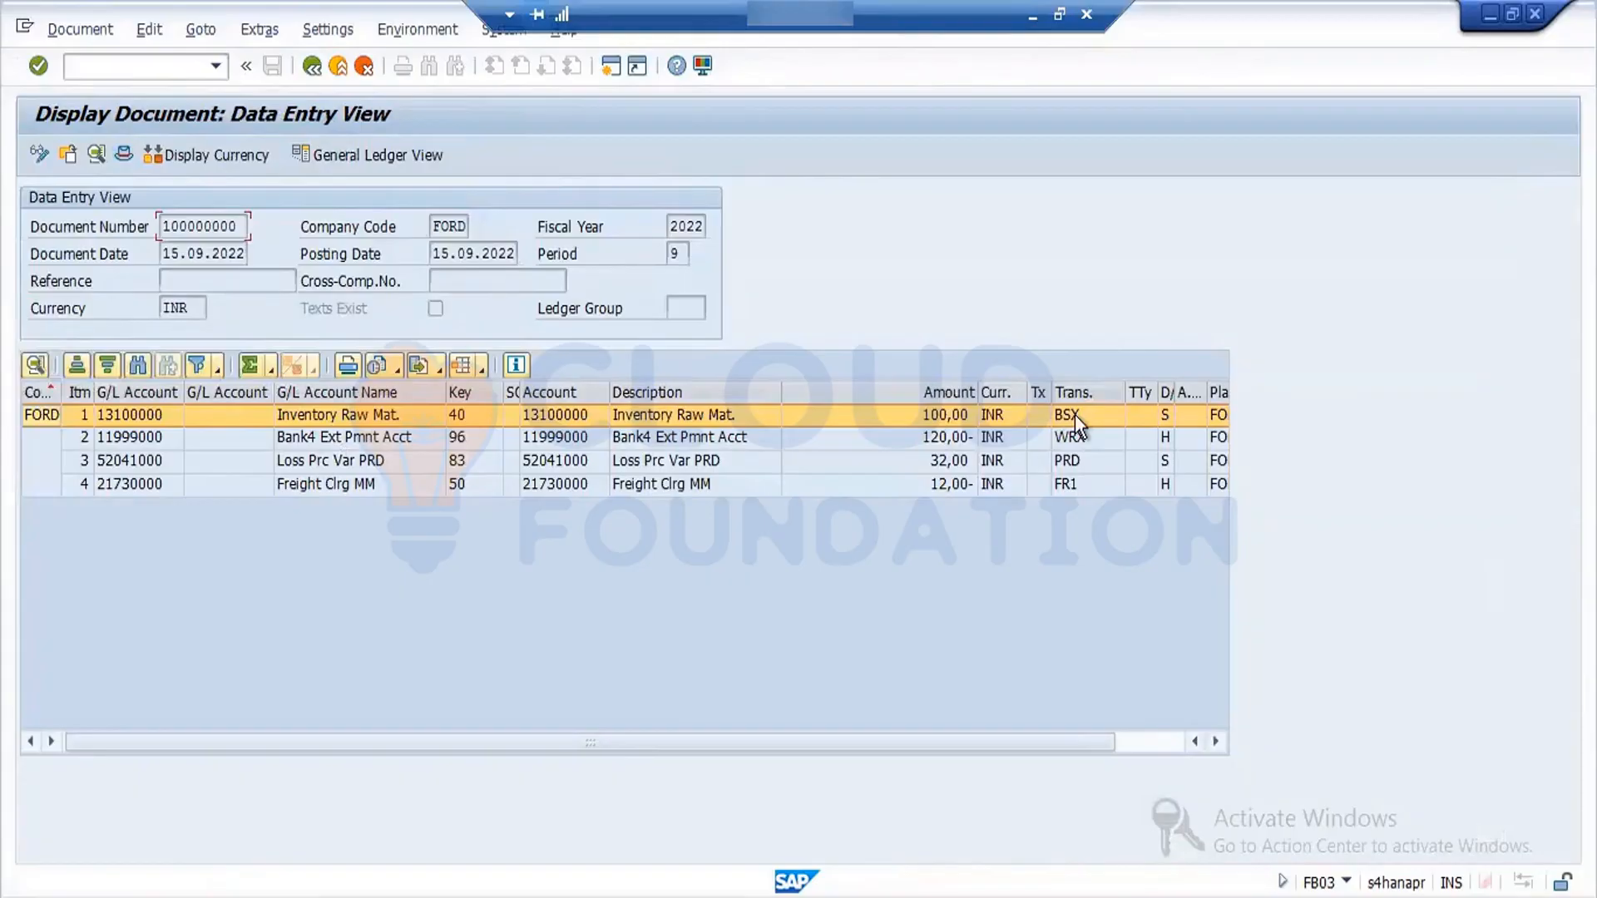
pyautogui.click(1084, 461)
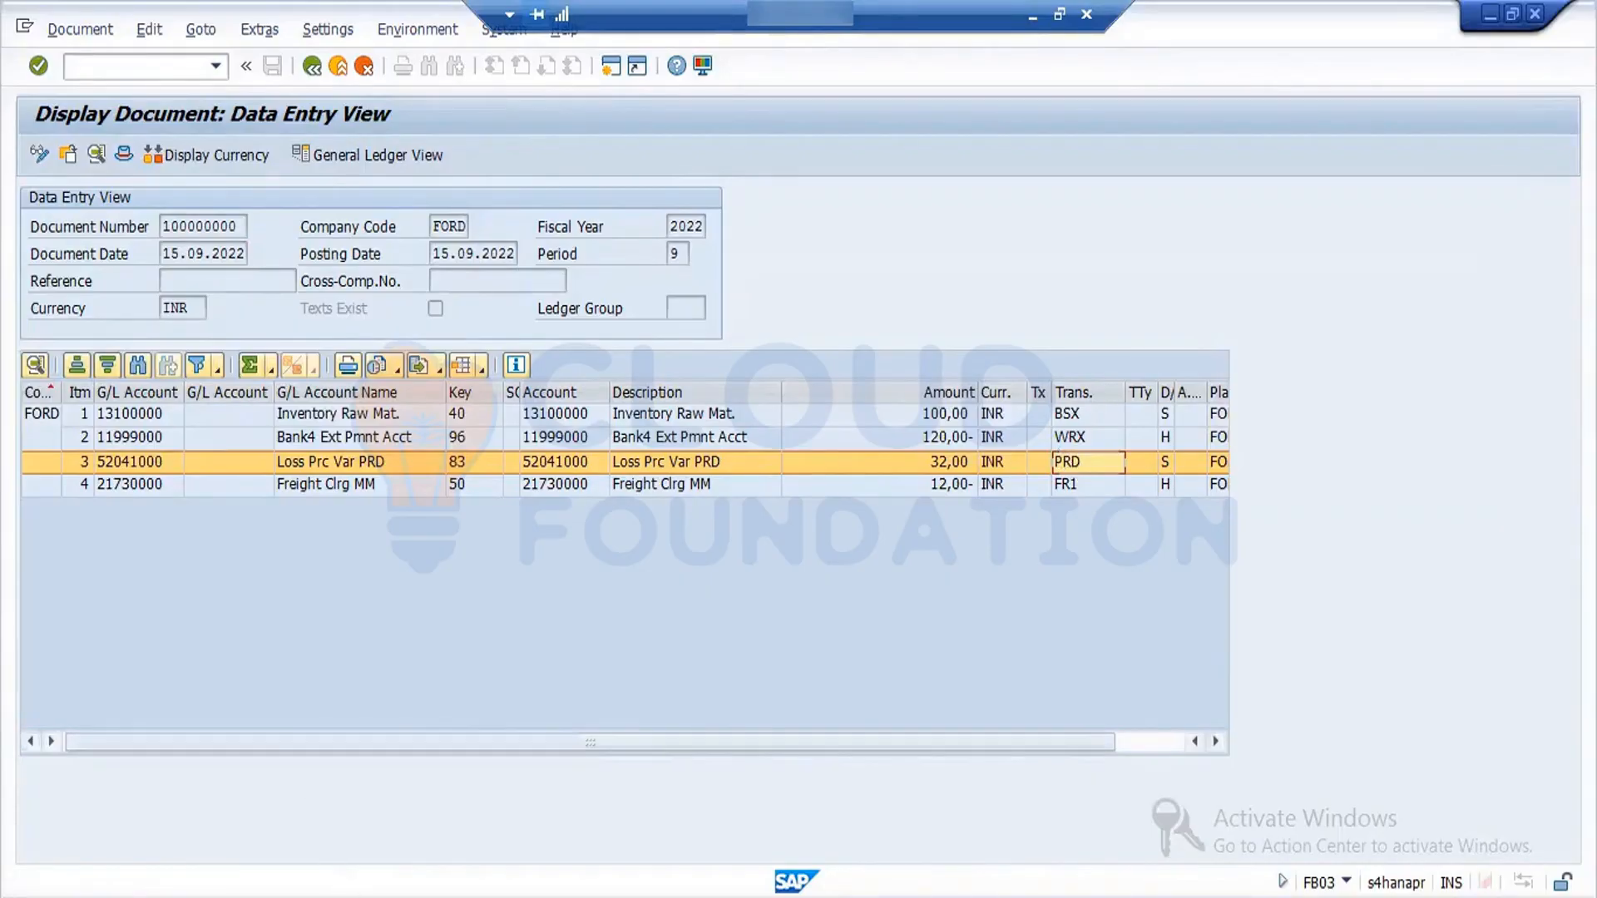
pyautogui.click(352, 897)
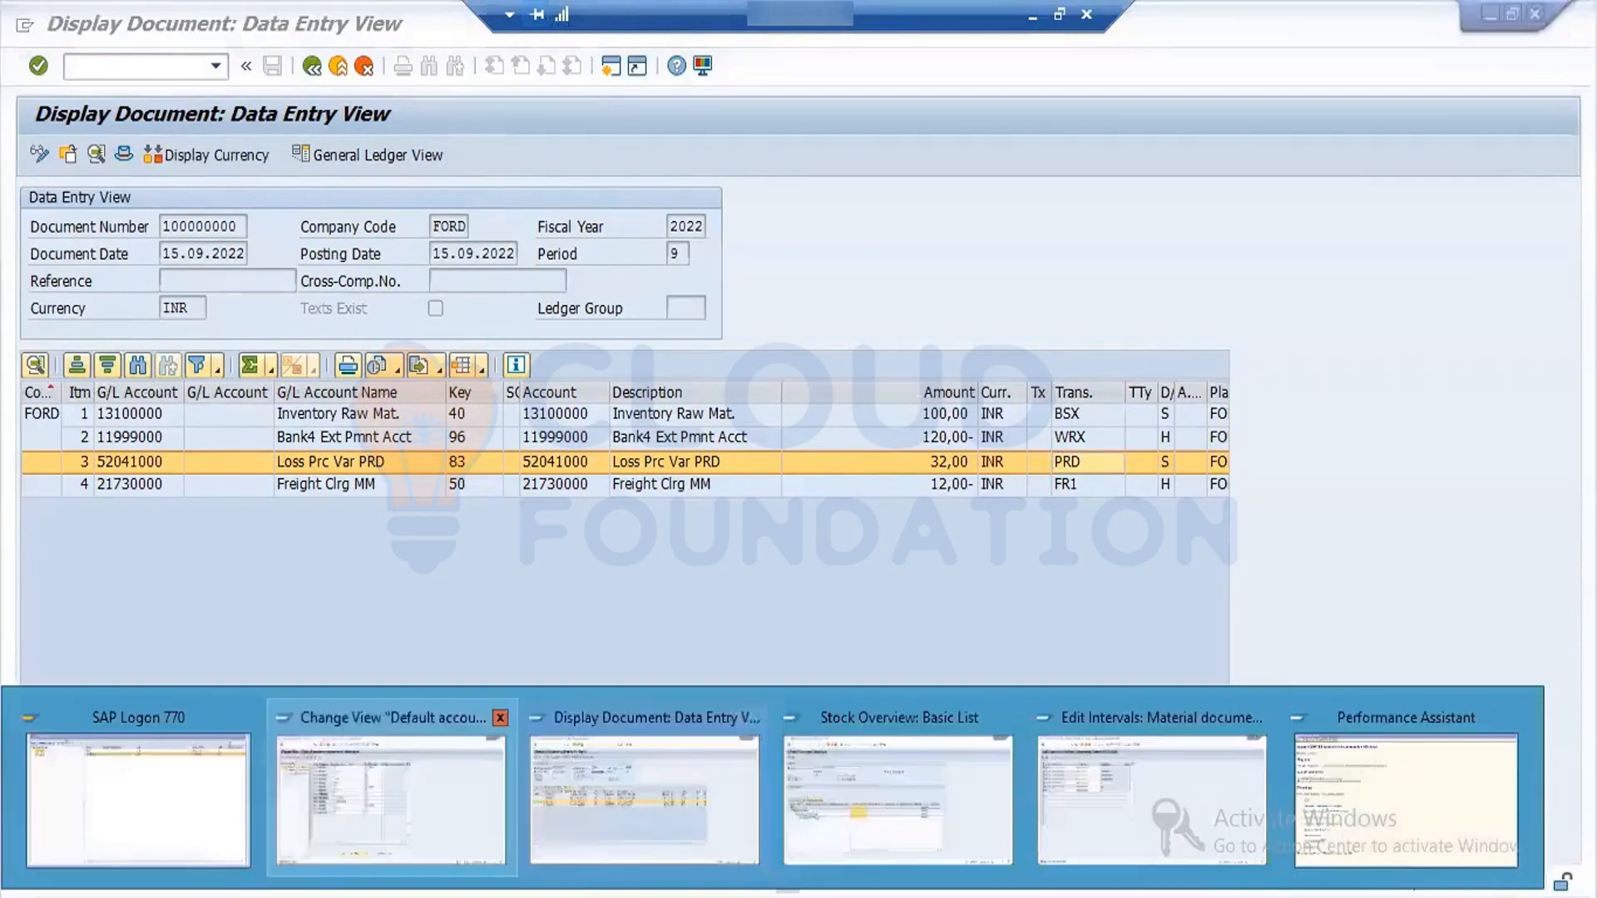
pyautogui.click(387, 795)
pyautogui.click(352, 896)
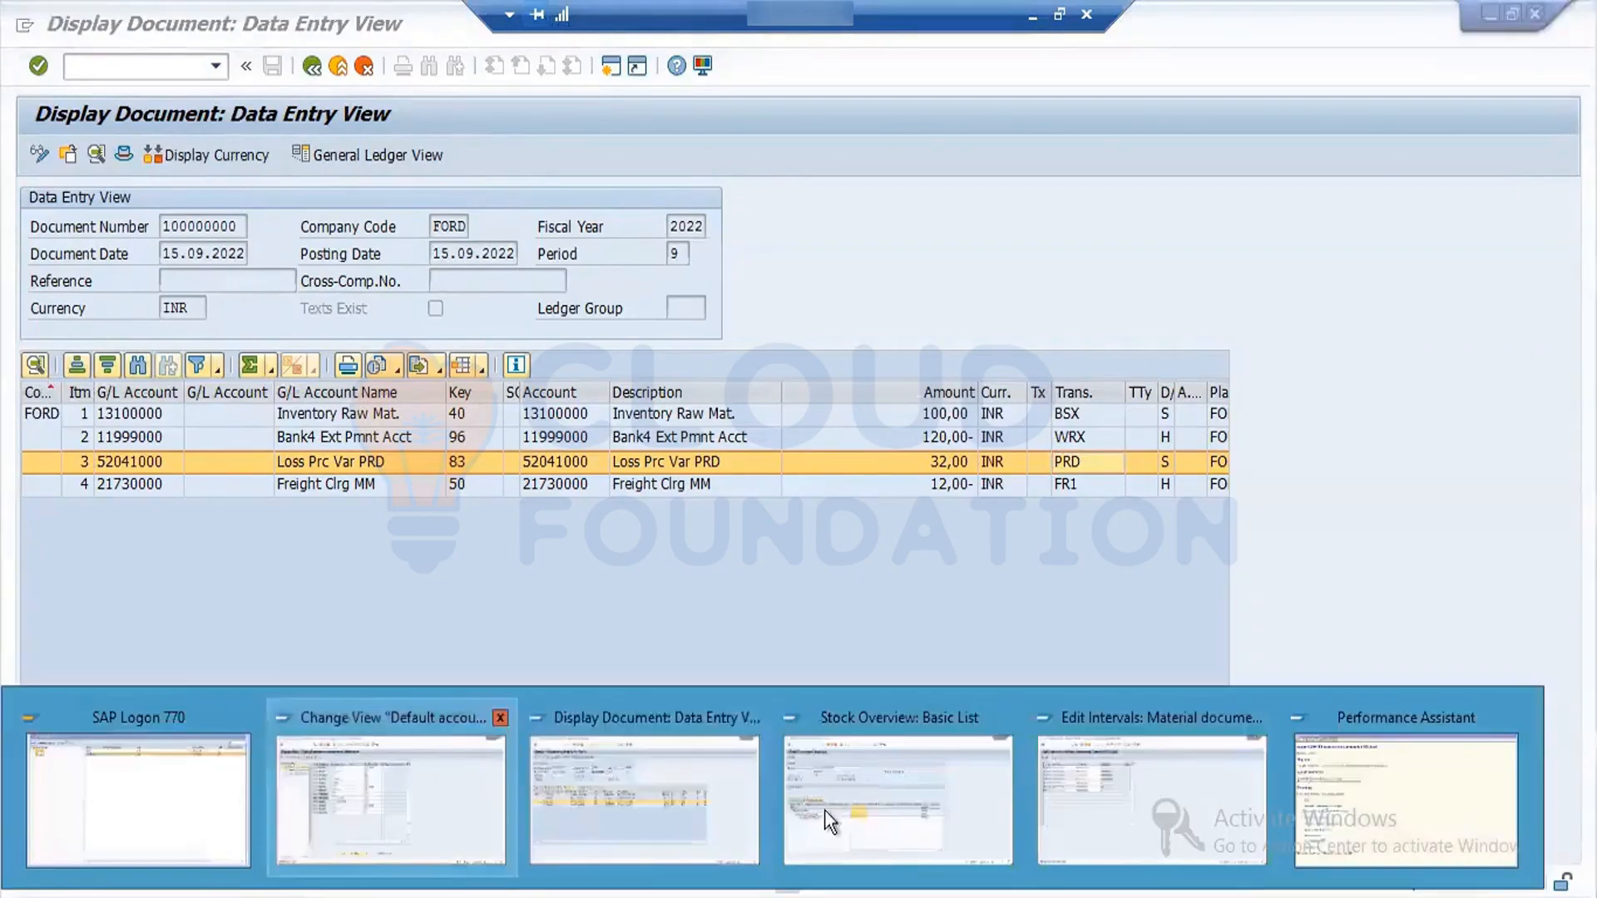
pyautogui.click(624, 781)
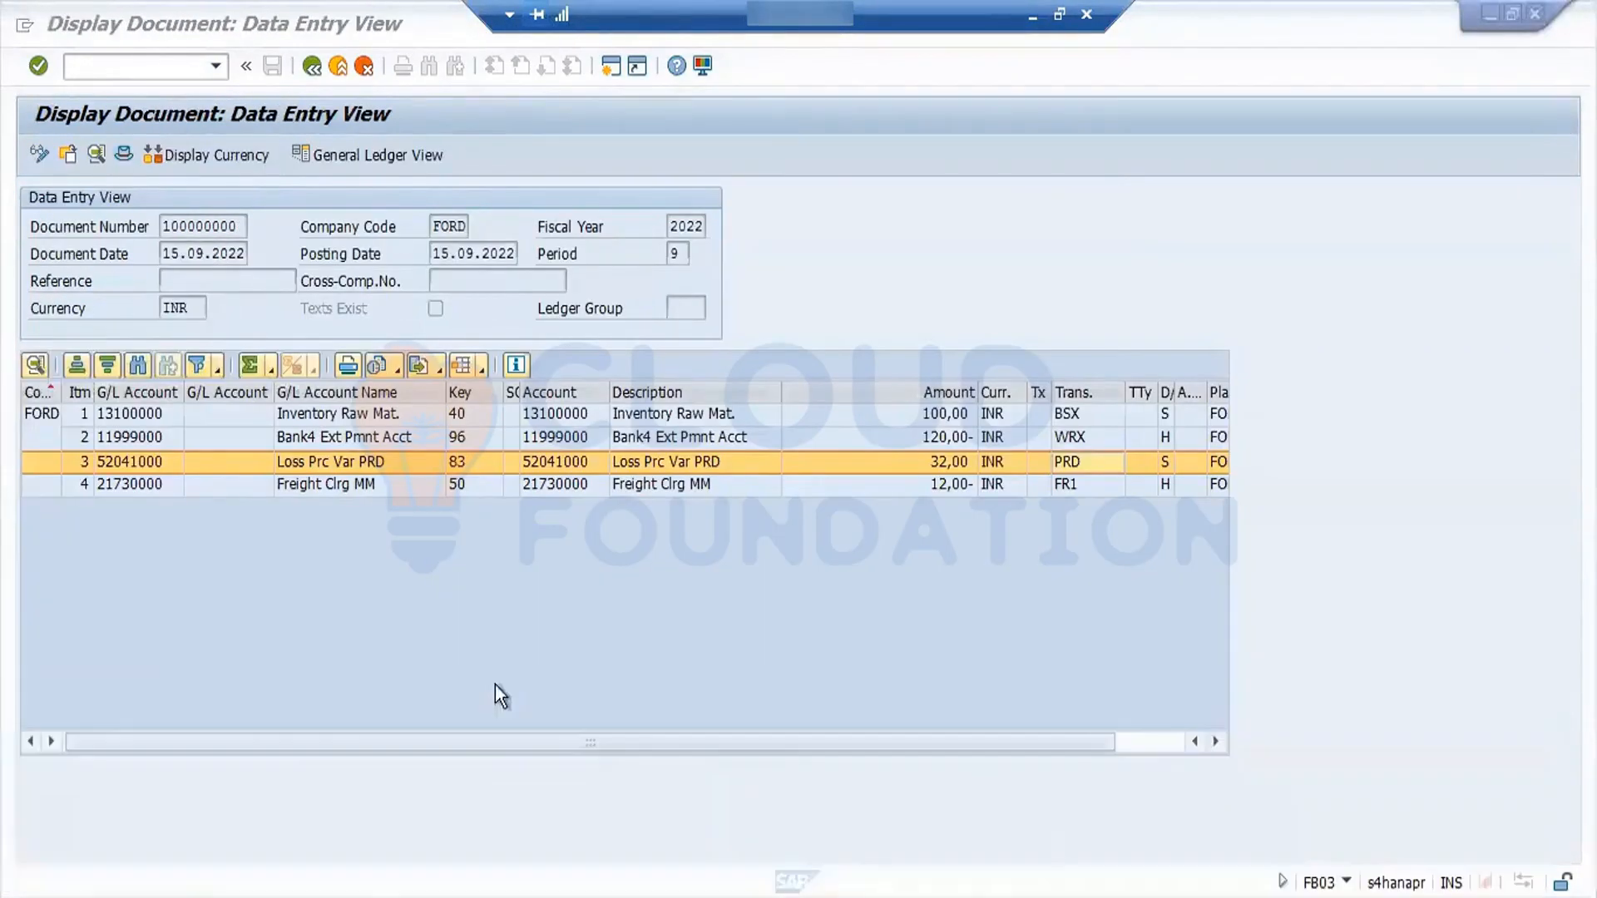
# - Leave the accounting document, check the standard price in Material 1's Accounting 1 view and return to the material document
pyautogui.click(315, 68)
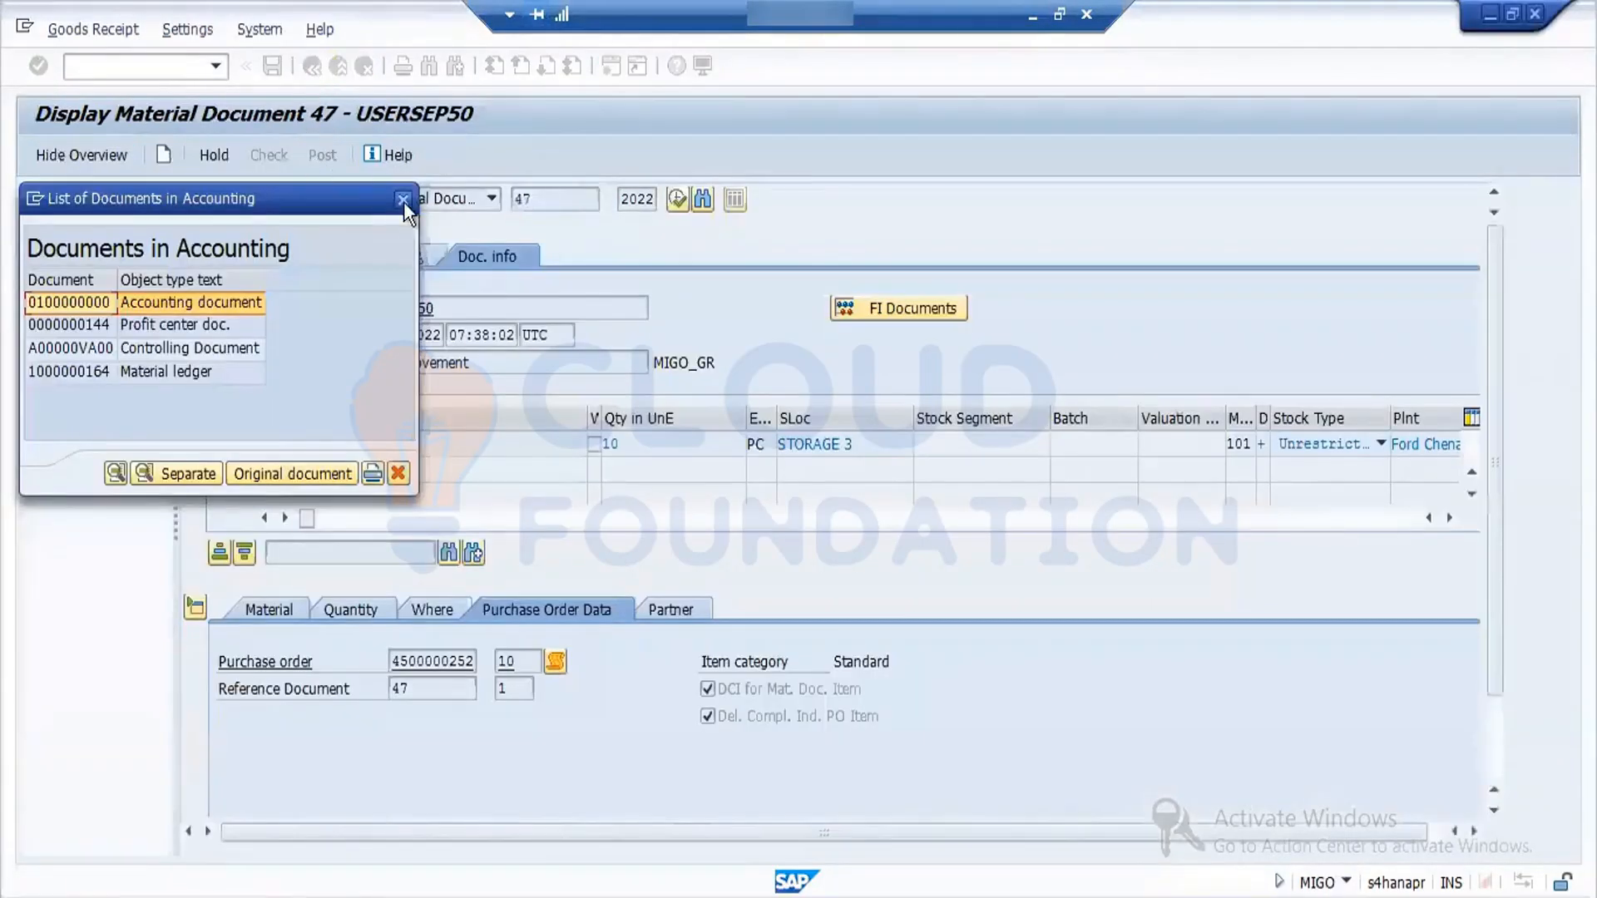
pyautogui.click(403, 200)
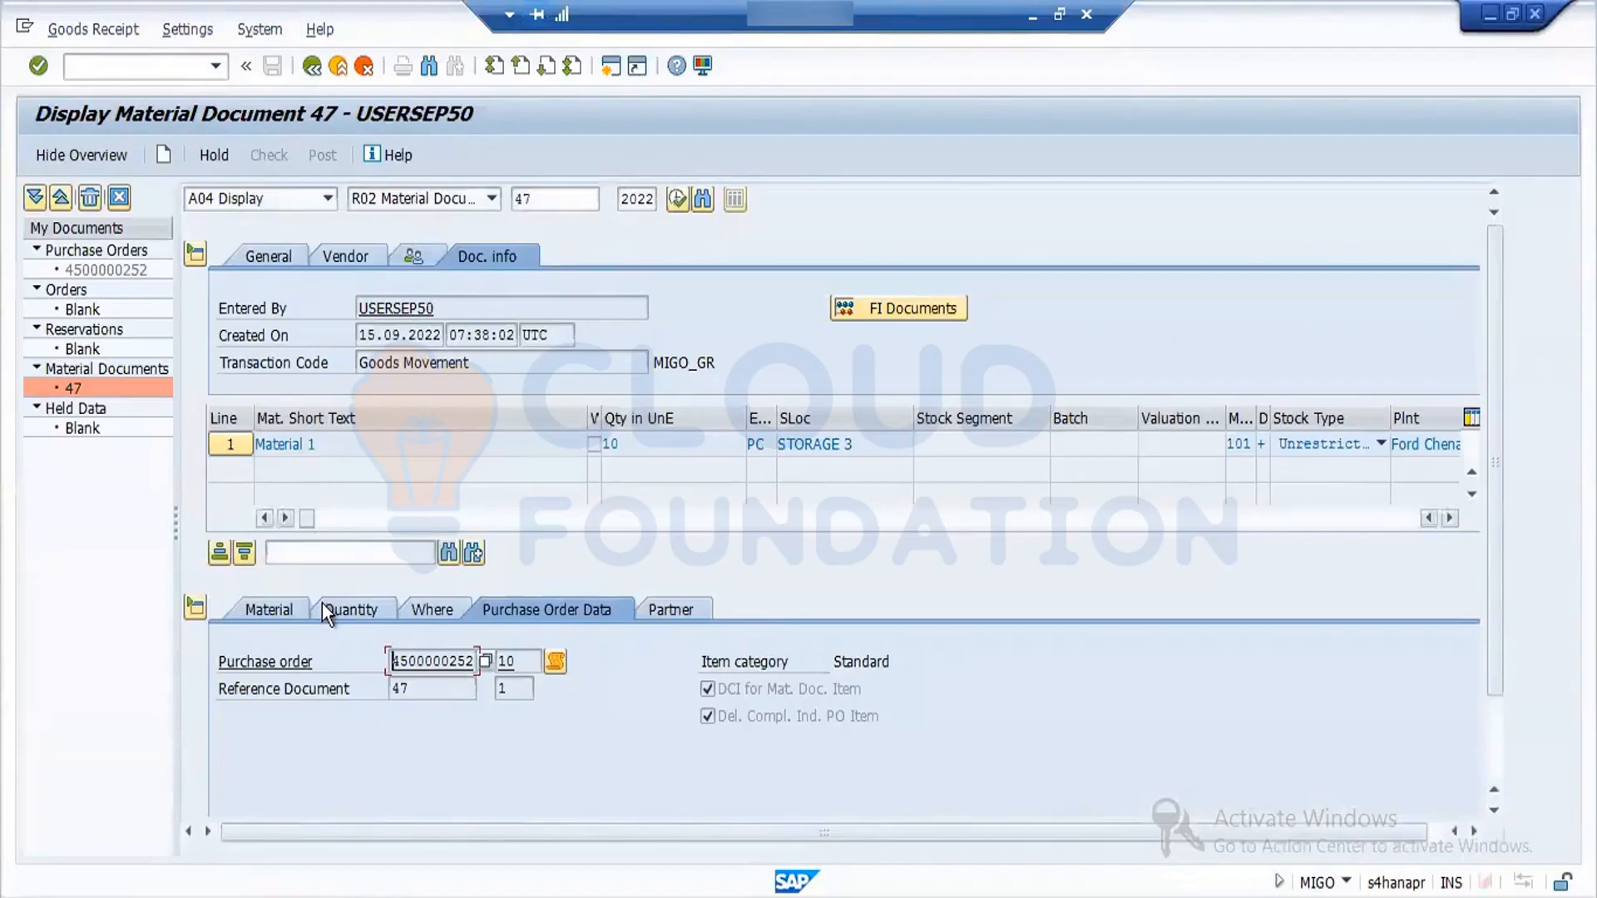
pyautogui.click(286, 606)
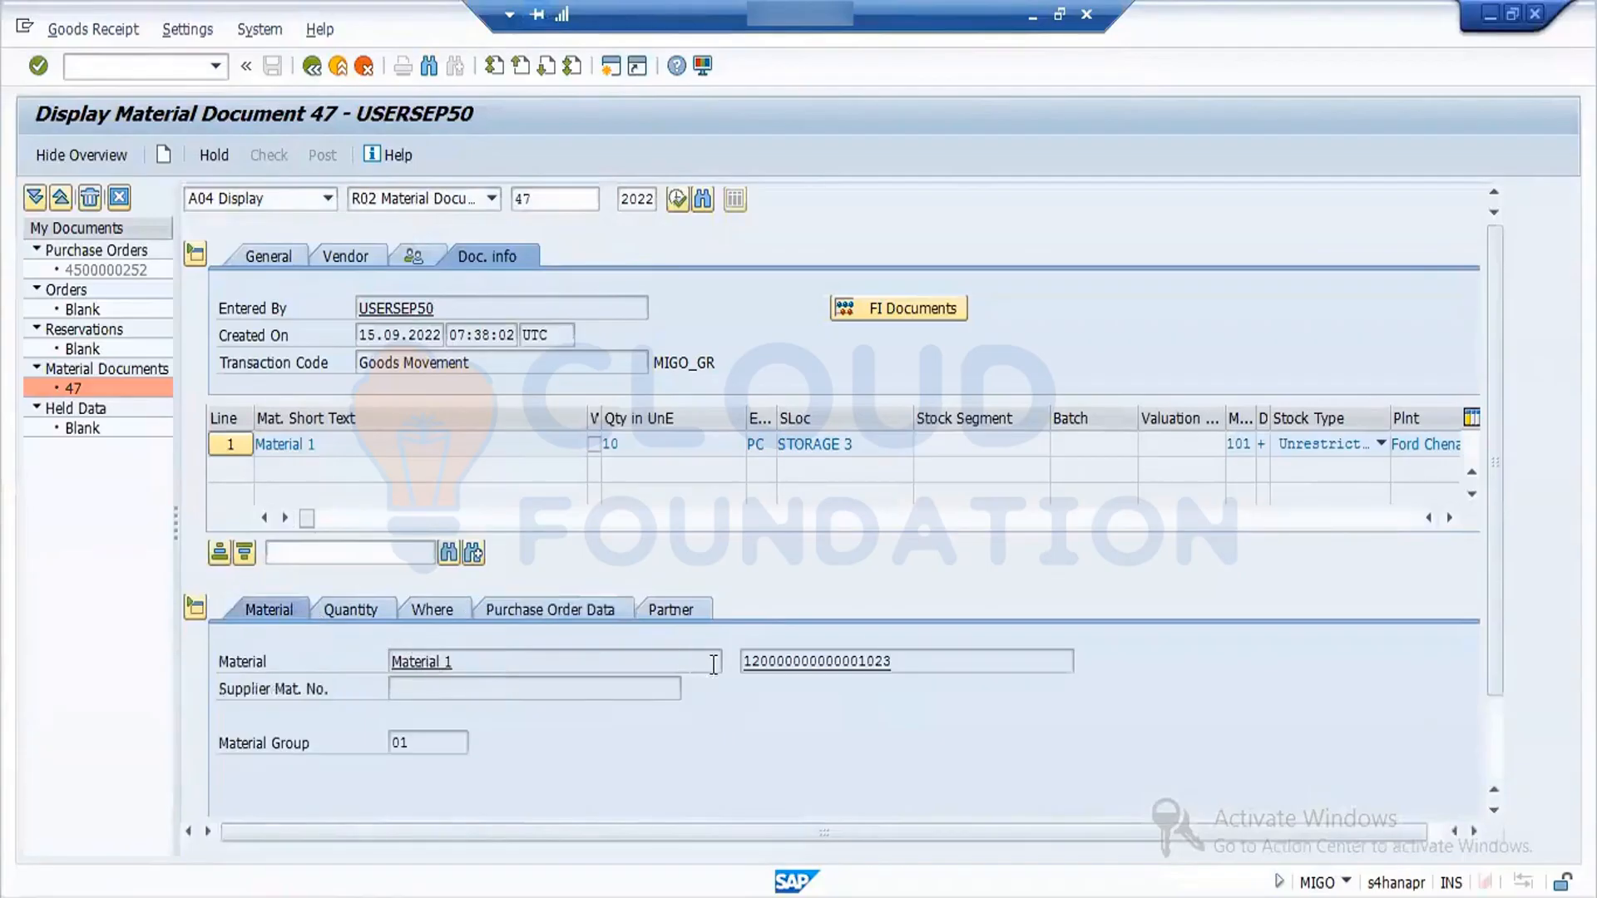
pyautogui.doubleClick(770, 670)
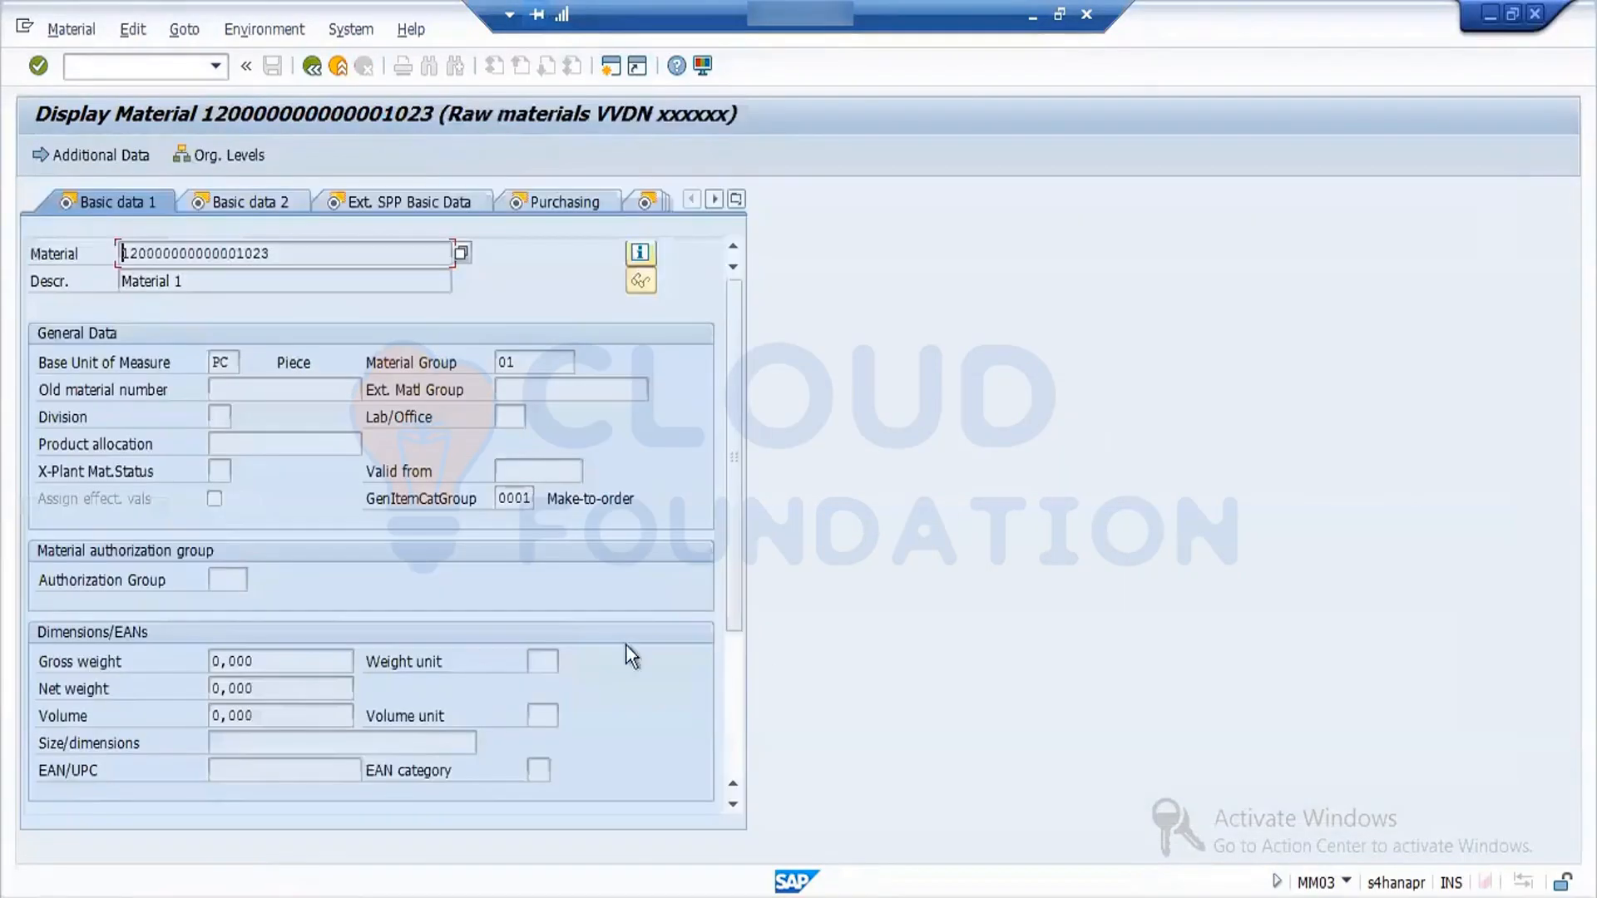
pyautogui.click(736, 200)
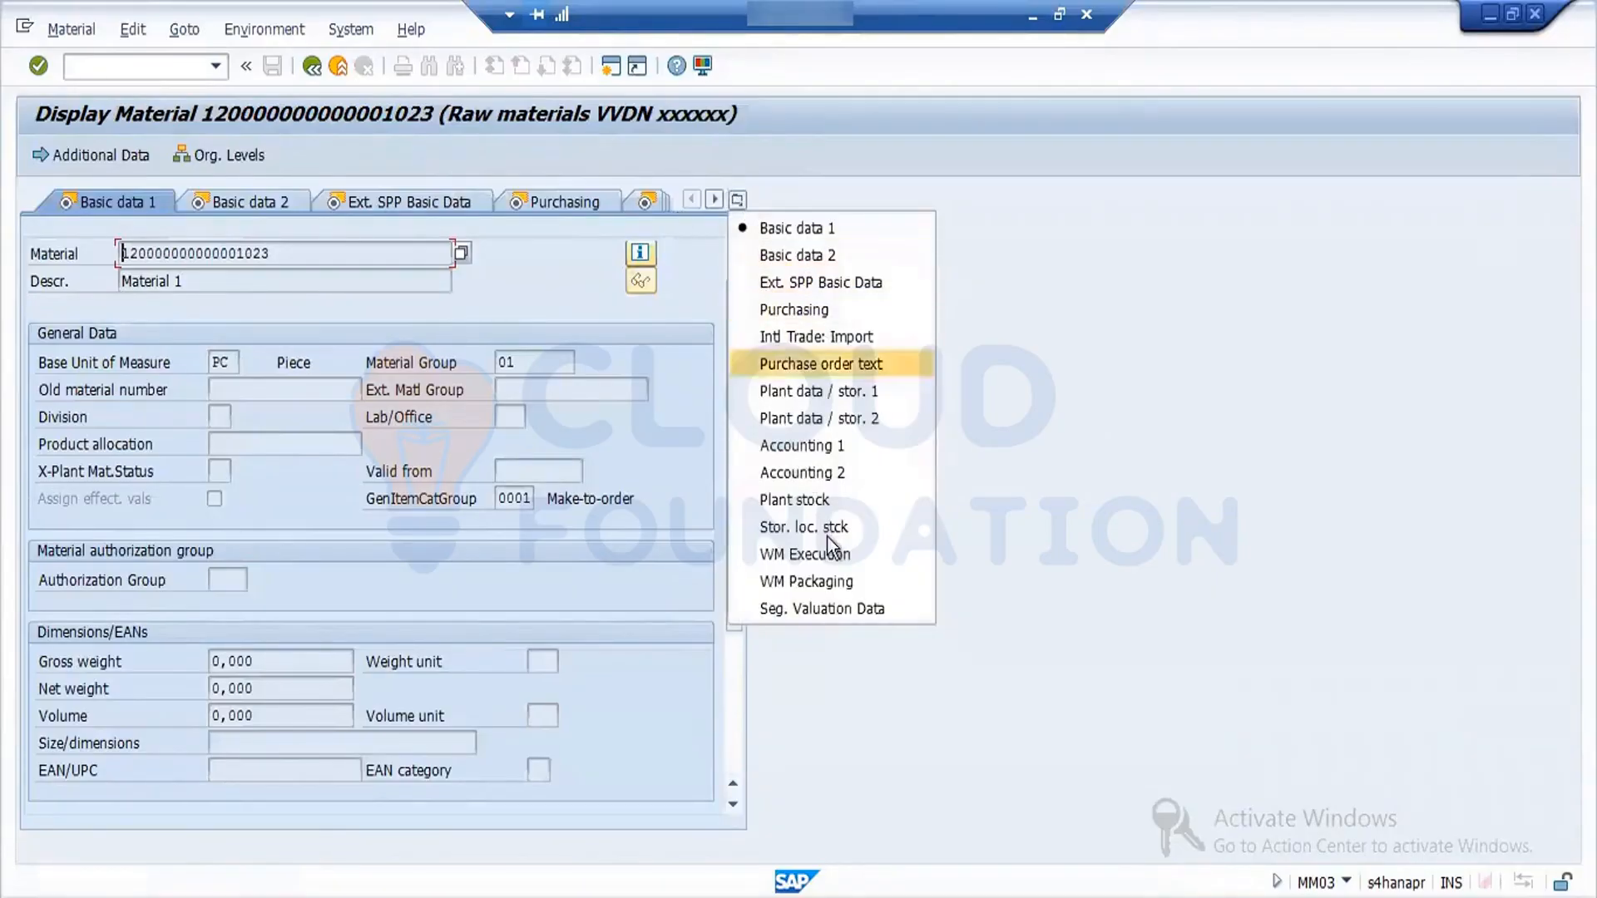
pyautogui.click(825, 455)
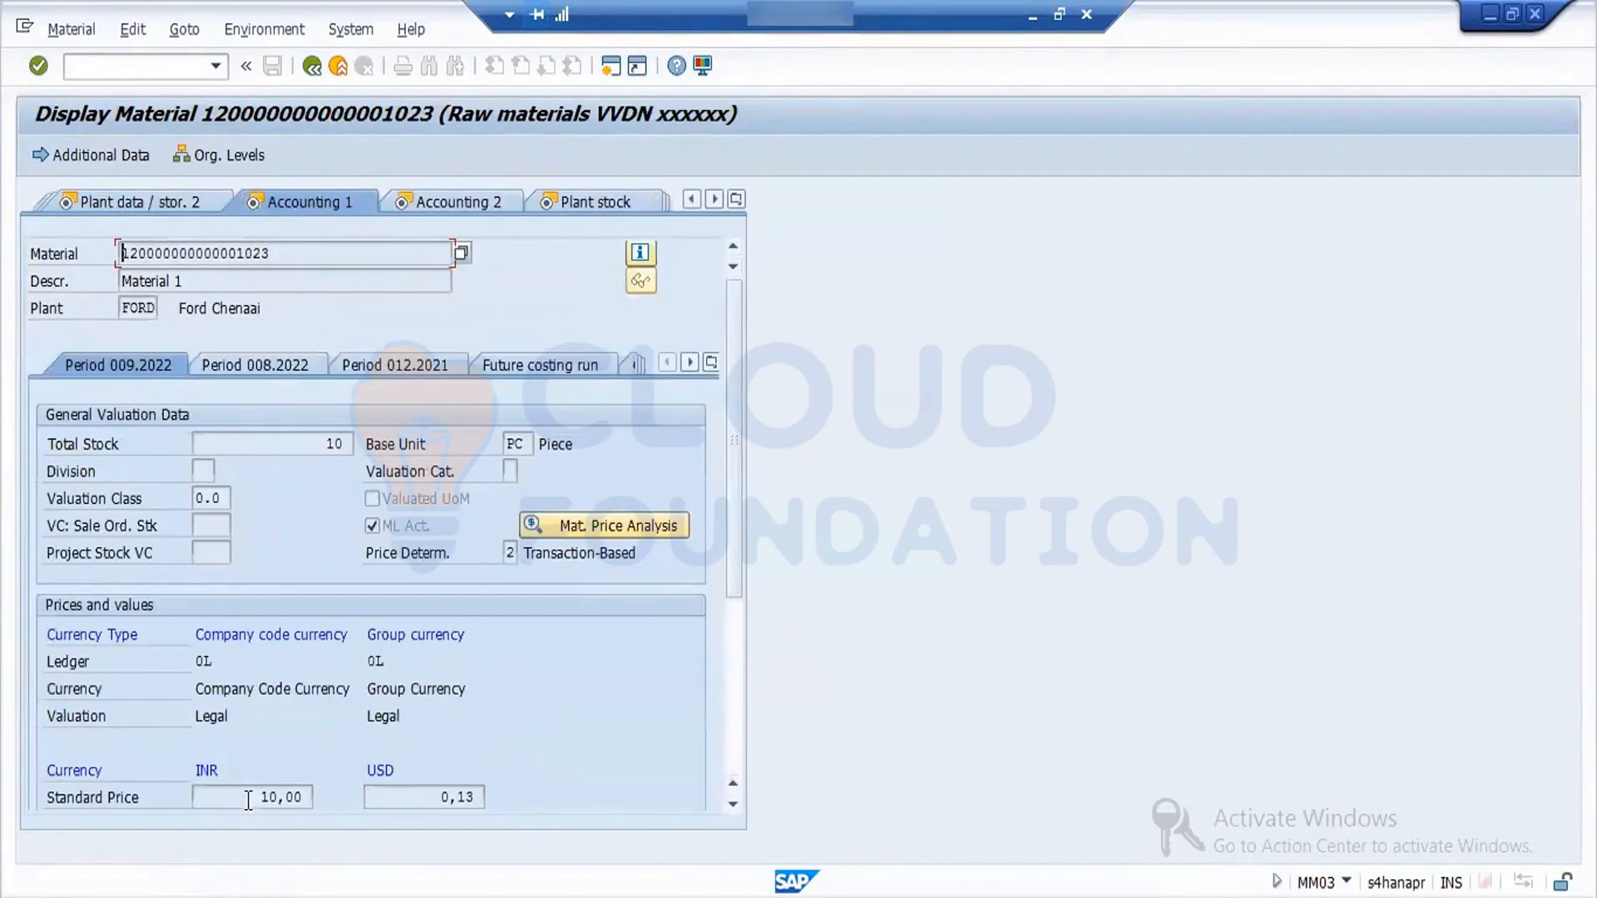
pyautogui.moveTo(248, 798); pyautogui.dragTo(325, 797)
pyautogui.click(310, 67)
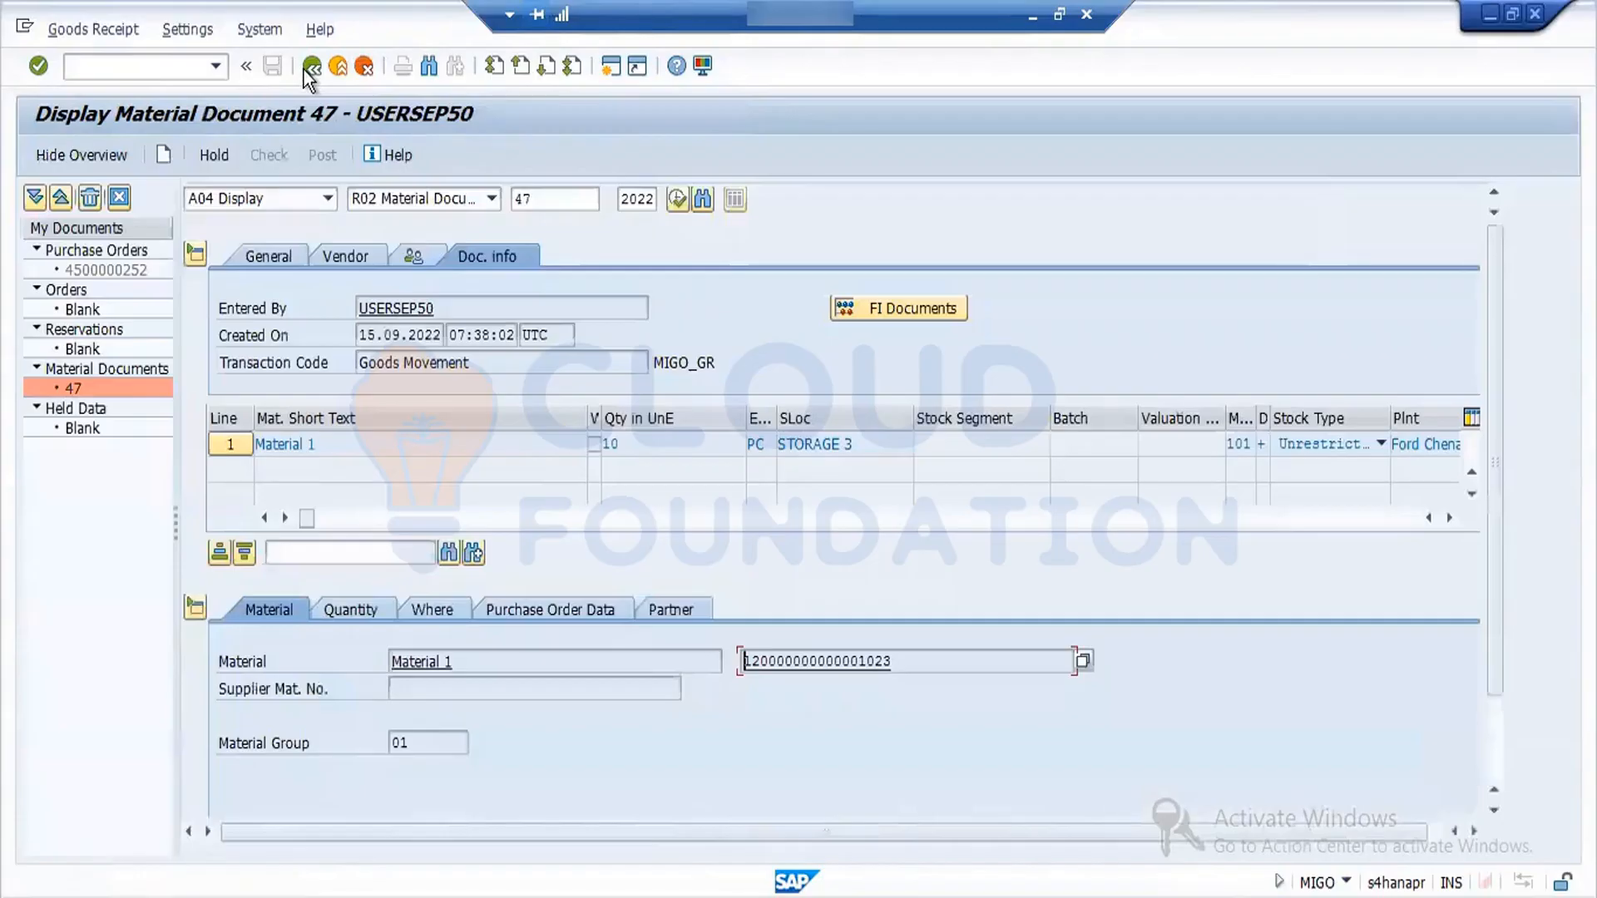
# - Leave the material document, switch to the stock overview session, exit to SAP Easy Access and start transaction ME23N
pyautogui.click(310, 67)
pyautogui.click(344, 895)
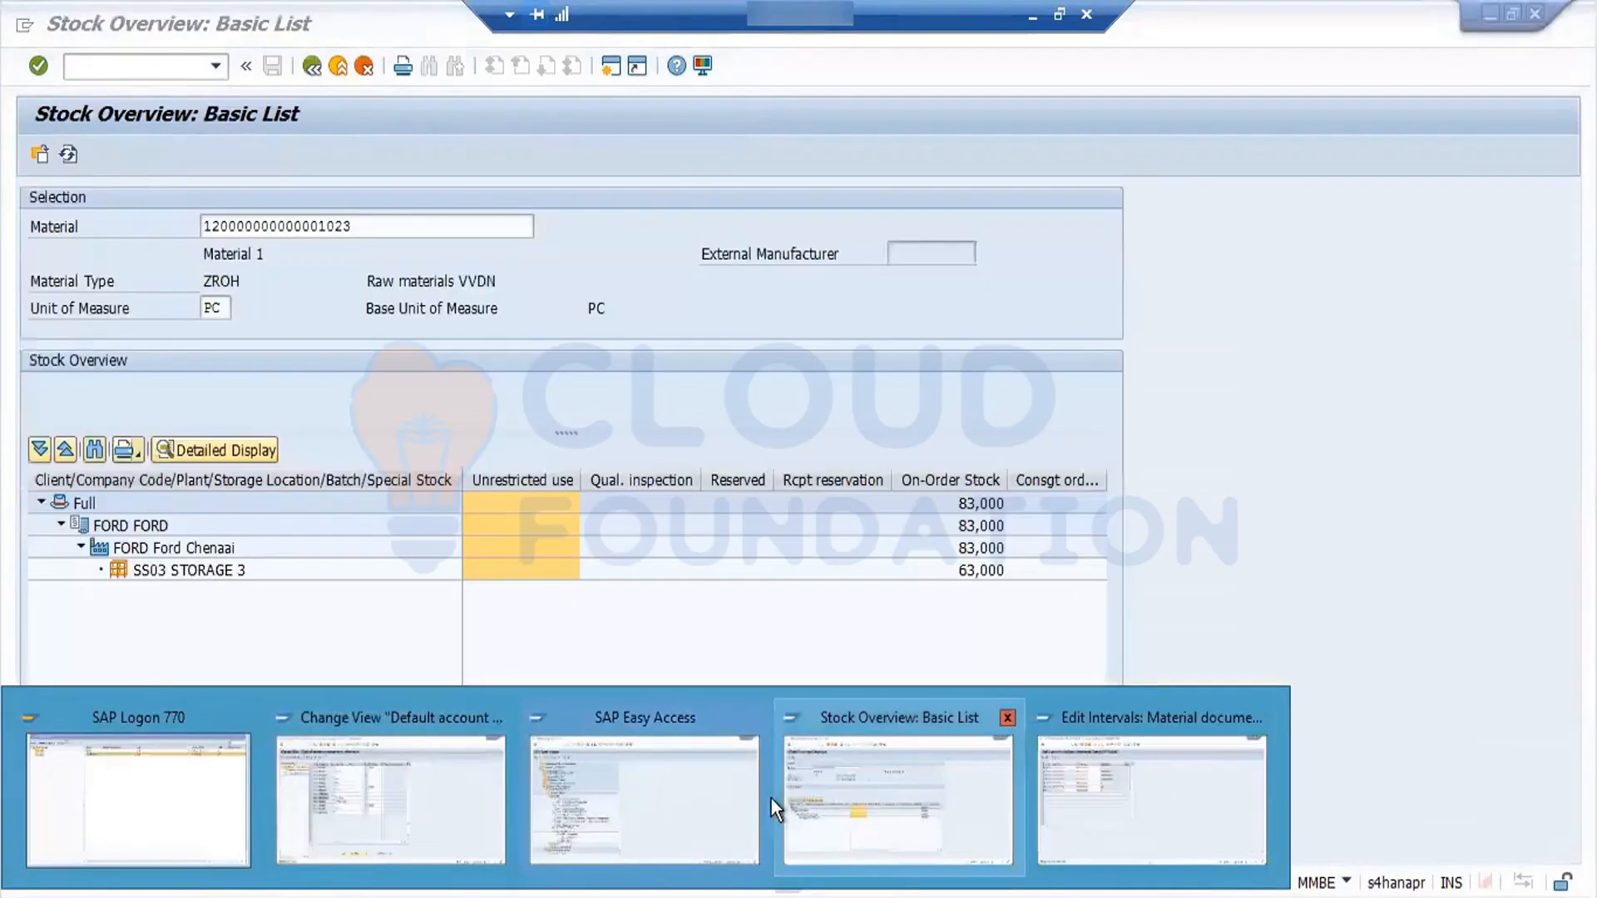
pyautogui.click(870, 801)
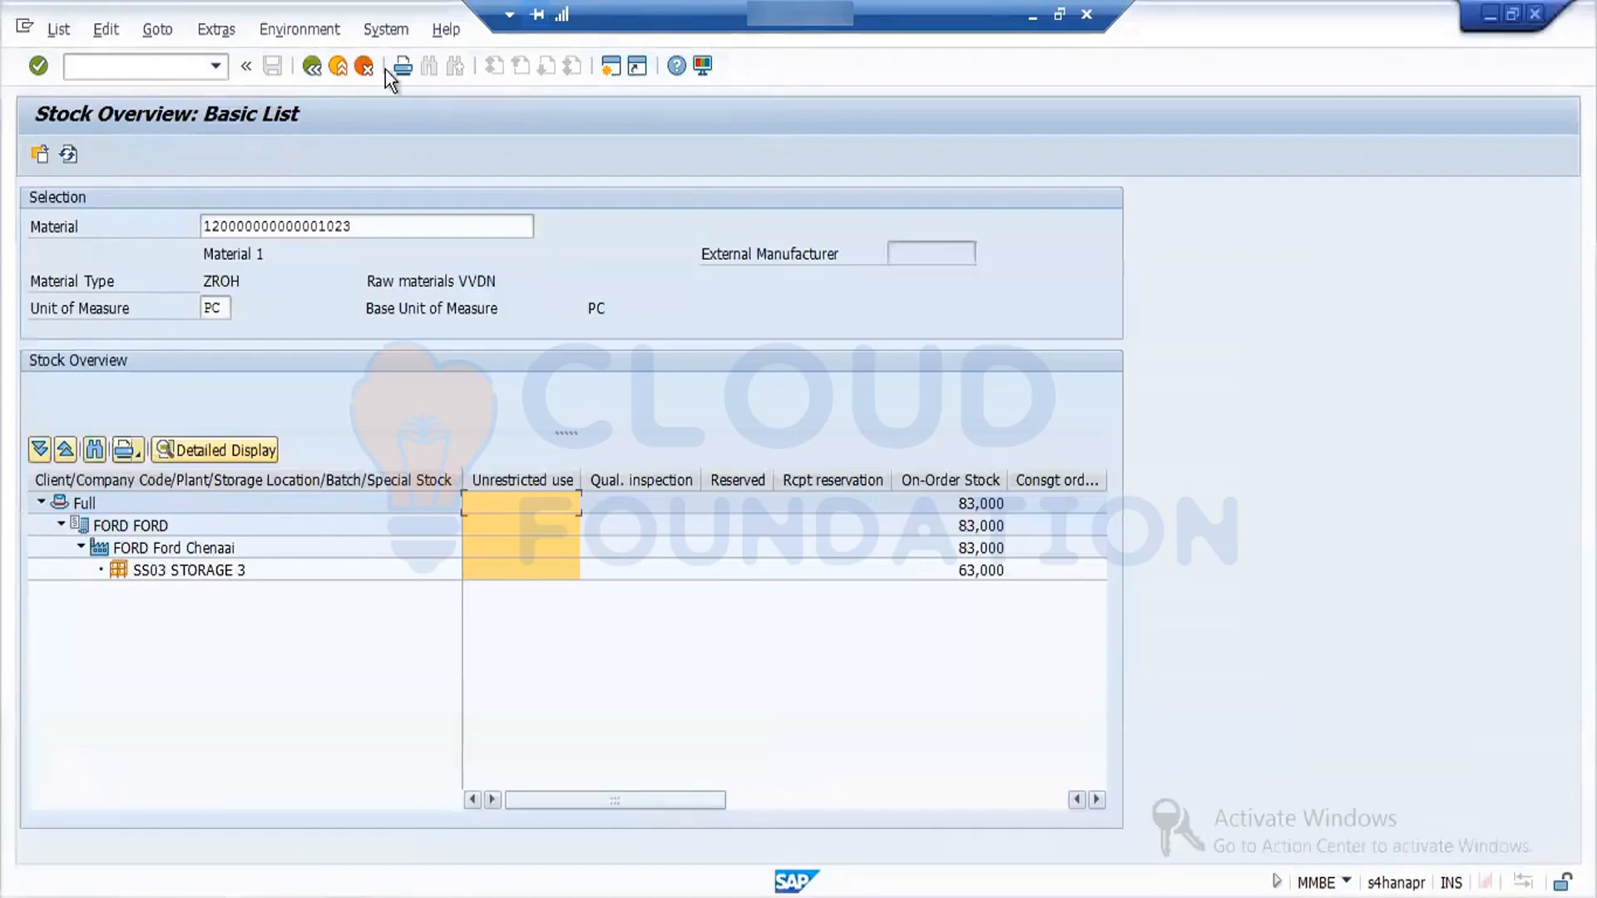
pyautogui.click(311, 67)
pyautogui.click(311, 68)
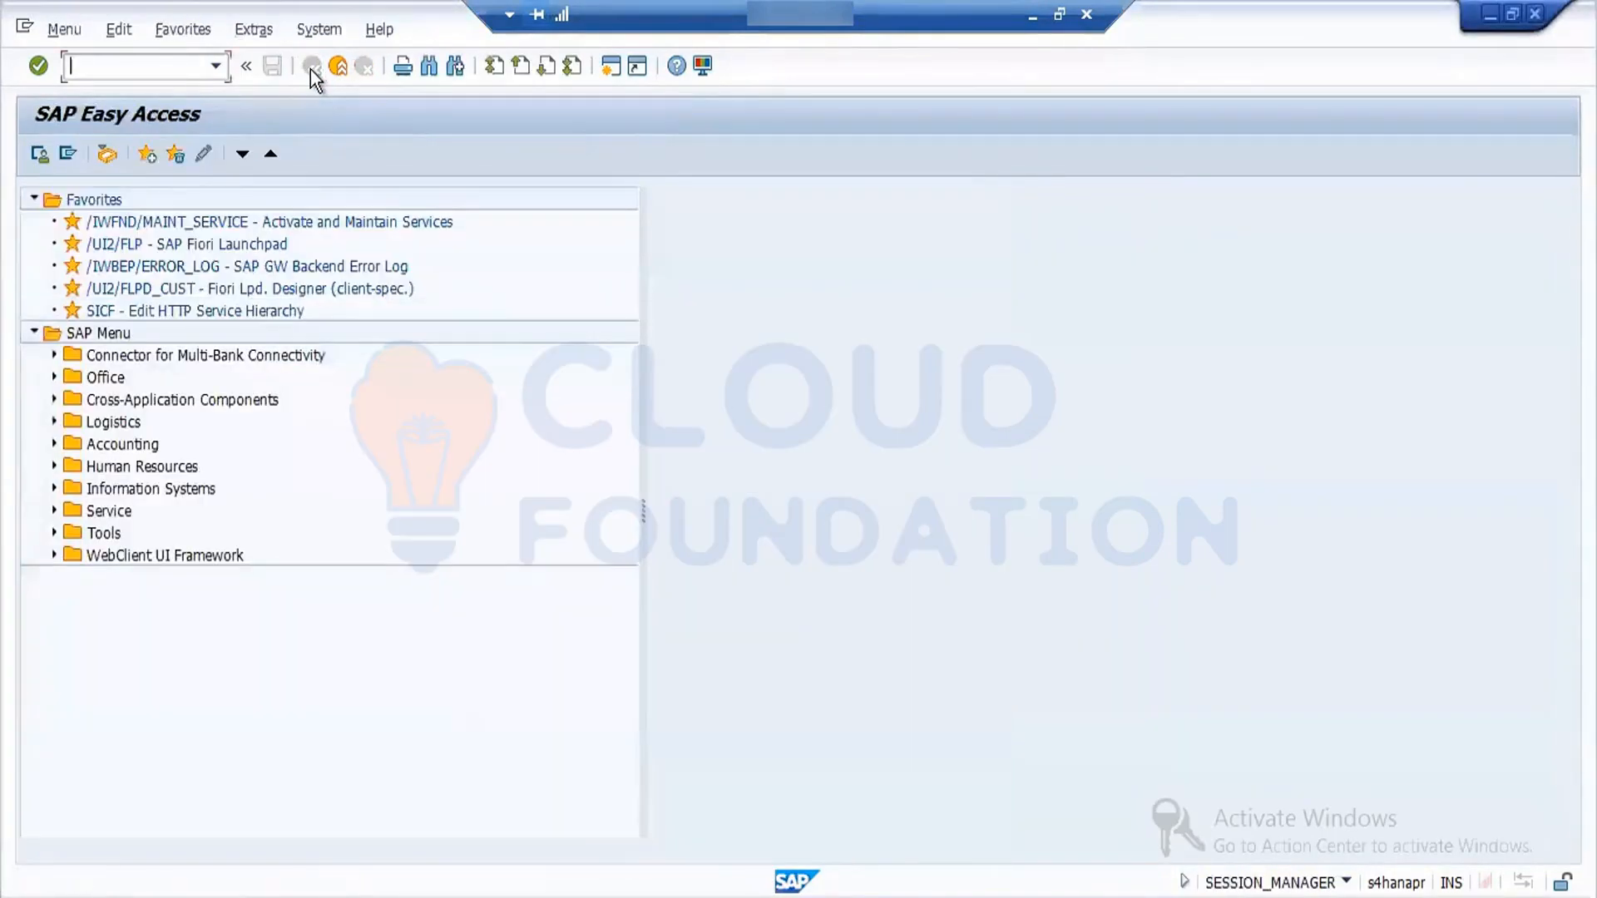
pyautogui.write('me23n')
pyautogui.press('Return')
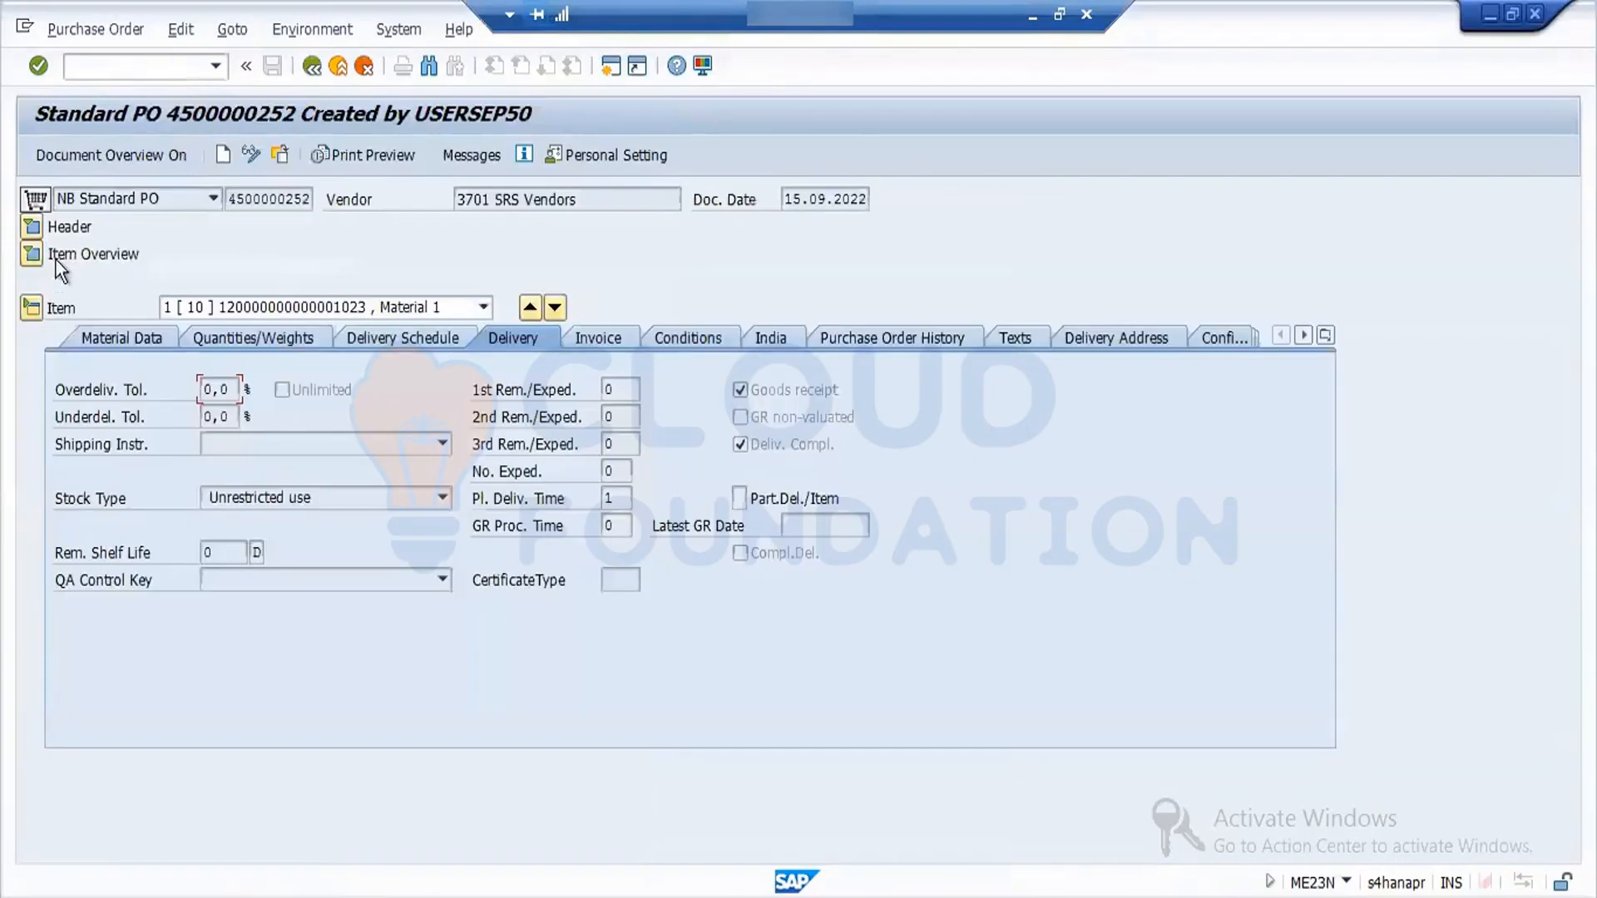
# - Expand the purchase order's header status and item overview, and examine the delivery status and the net price of Material 1
pyautogui.click(32, 227)
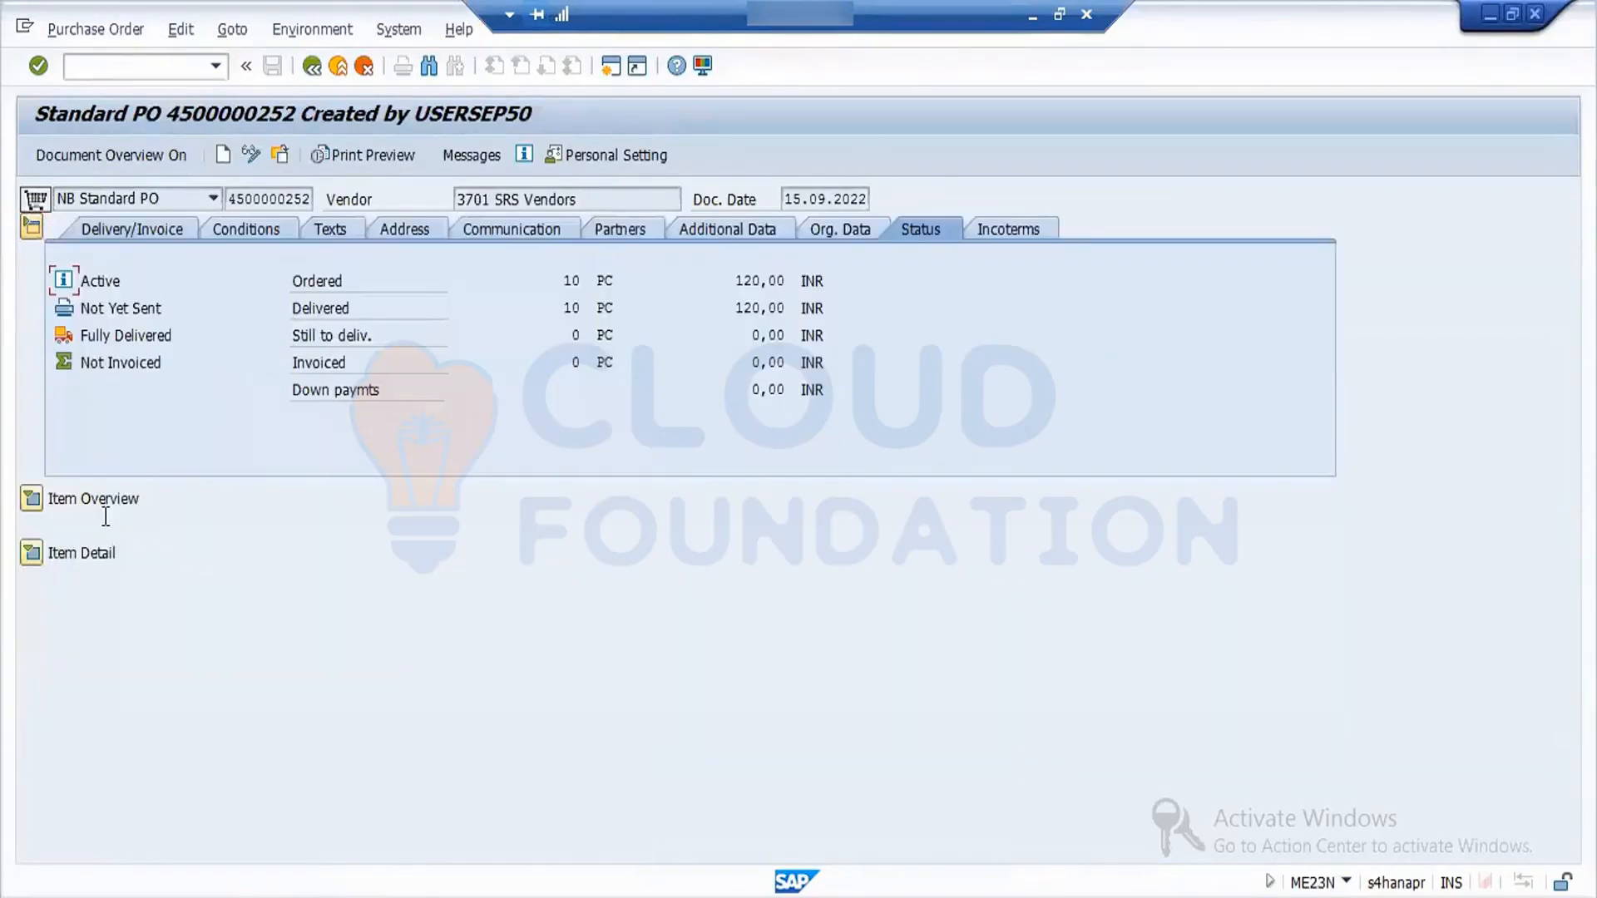
pyautogui.click(30, 499)
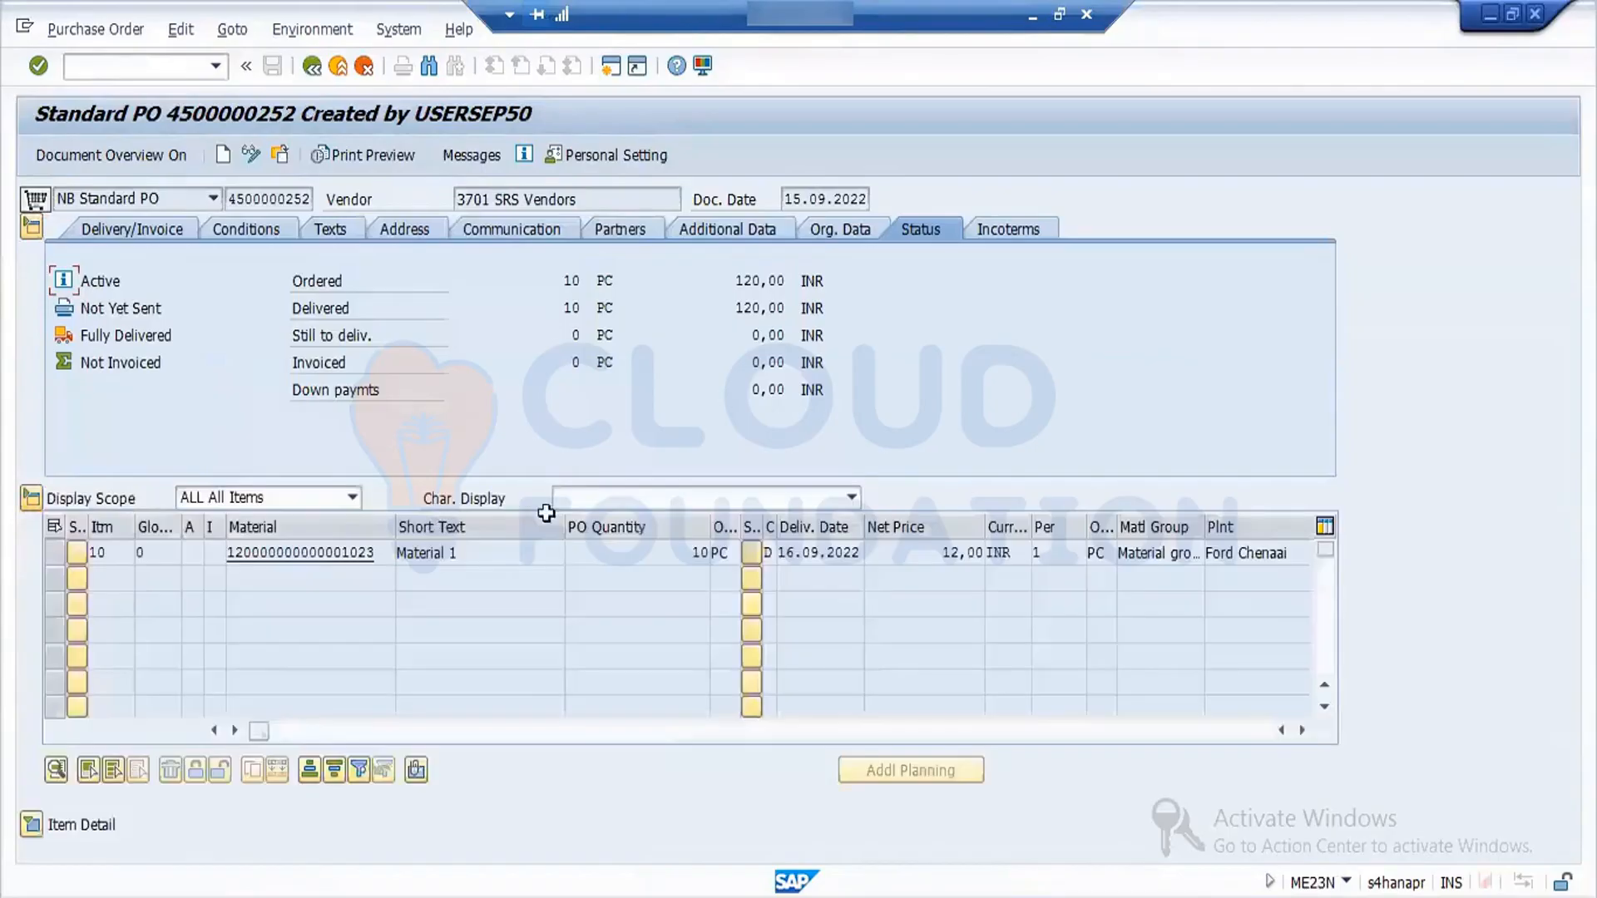
pyautogui.click(936, 553)
pyautogui.moveTo(936, 553); pyautogui.dragTo(985, 561)
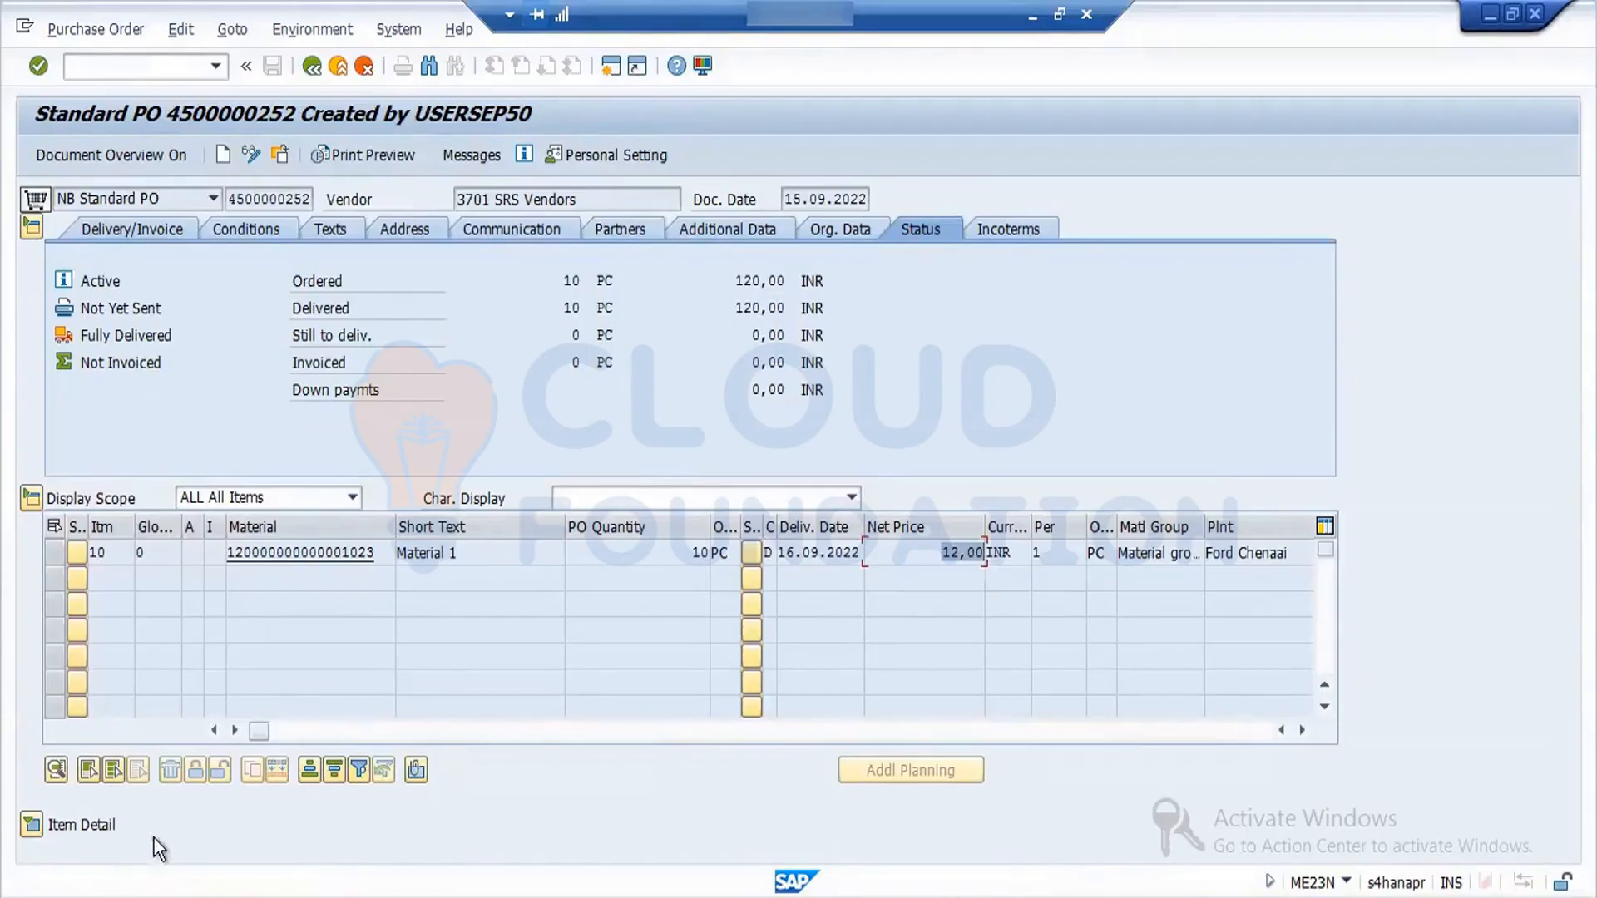
pyautogui.click(395, 894)
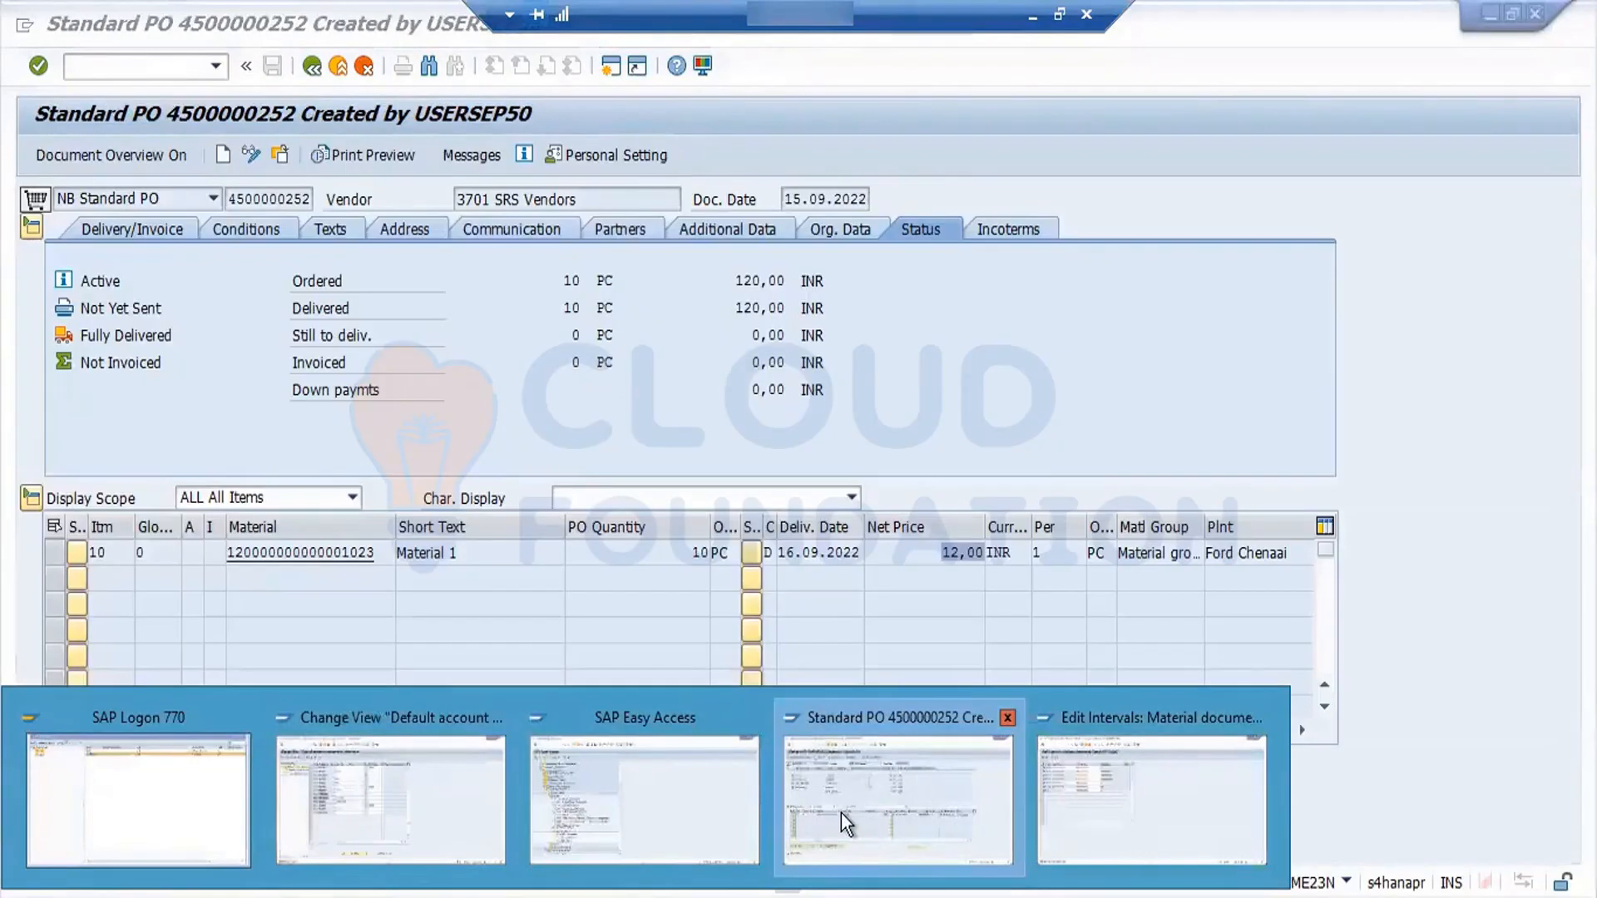
pyautogui.click(841, 811)
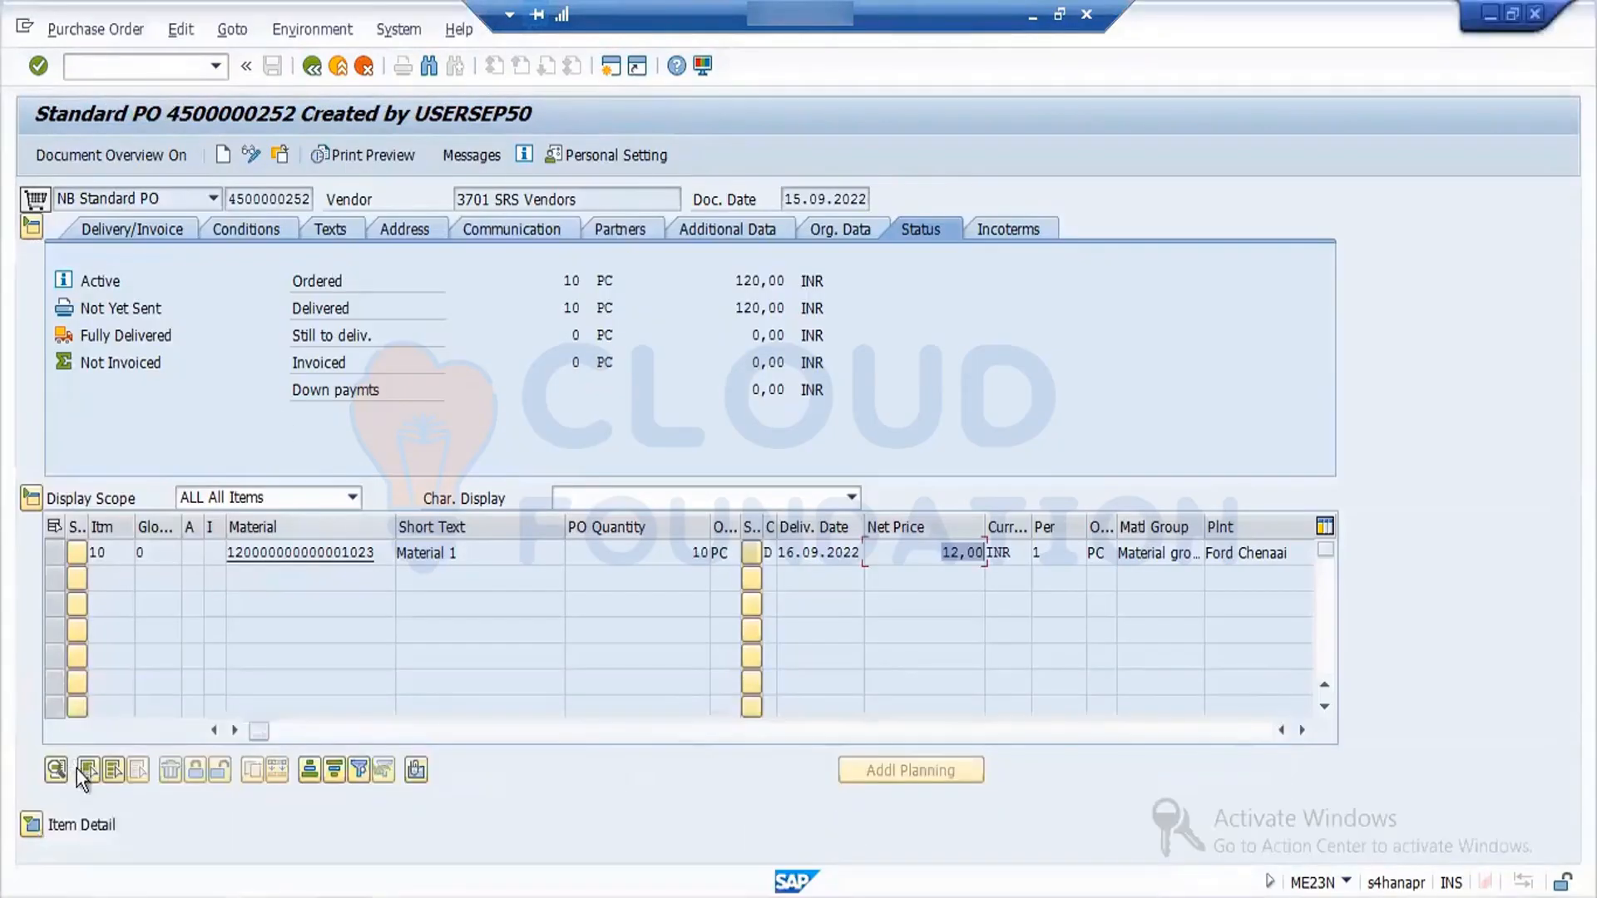
# - Expand the item details, show the purchase order history and open the material document of the 101 goods receipt
pyautogui.click(33, 824)
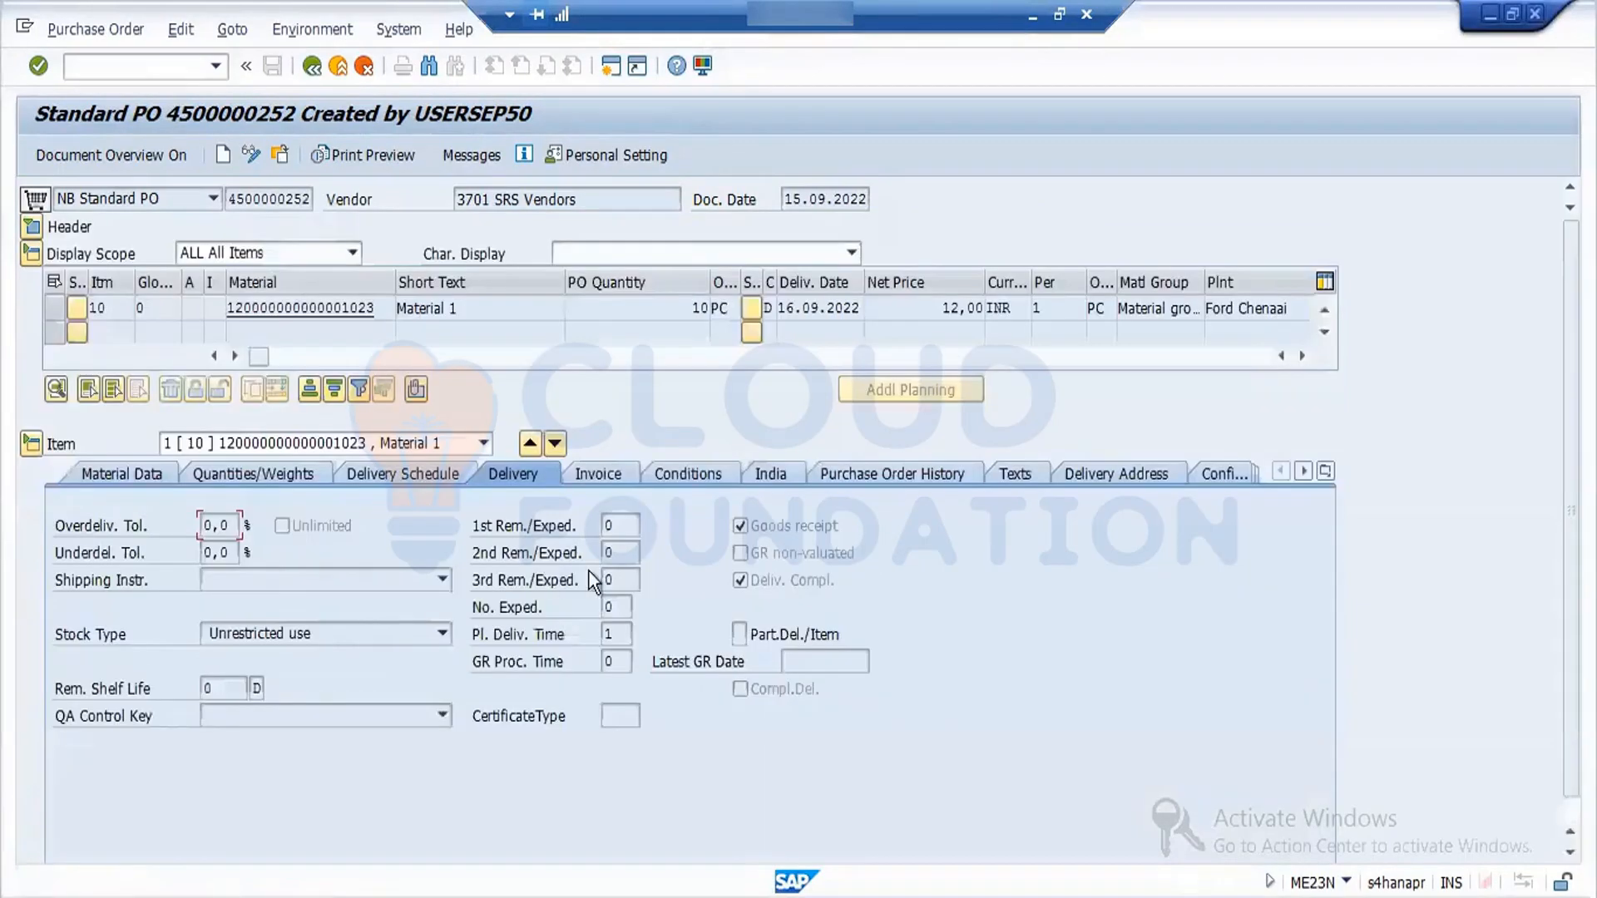
pyautogui.click(871, 474)
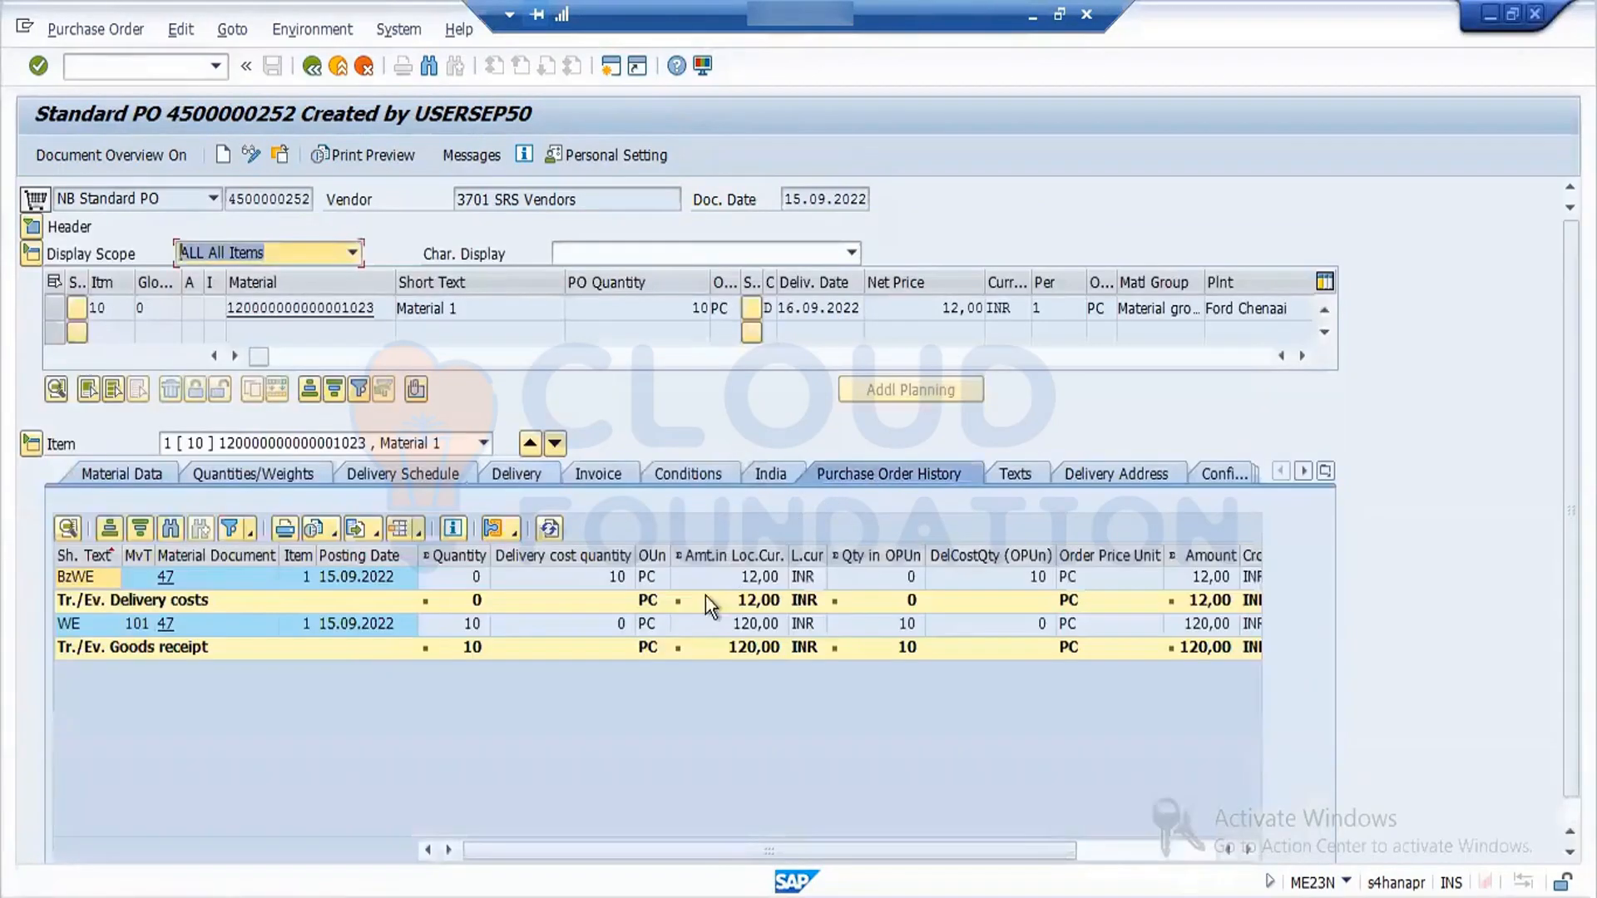
pyautogui.click(166, 631)
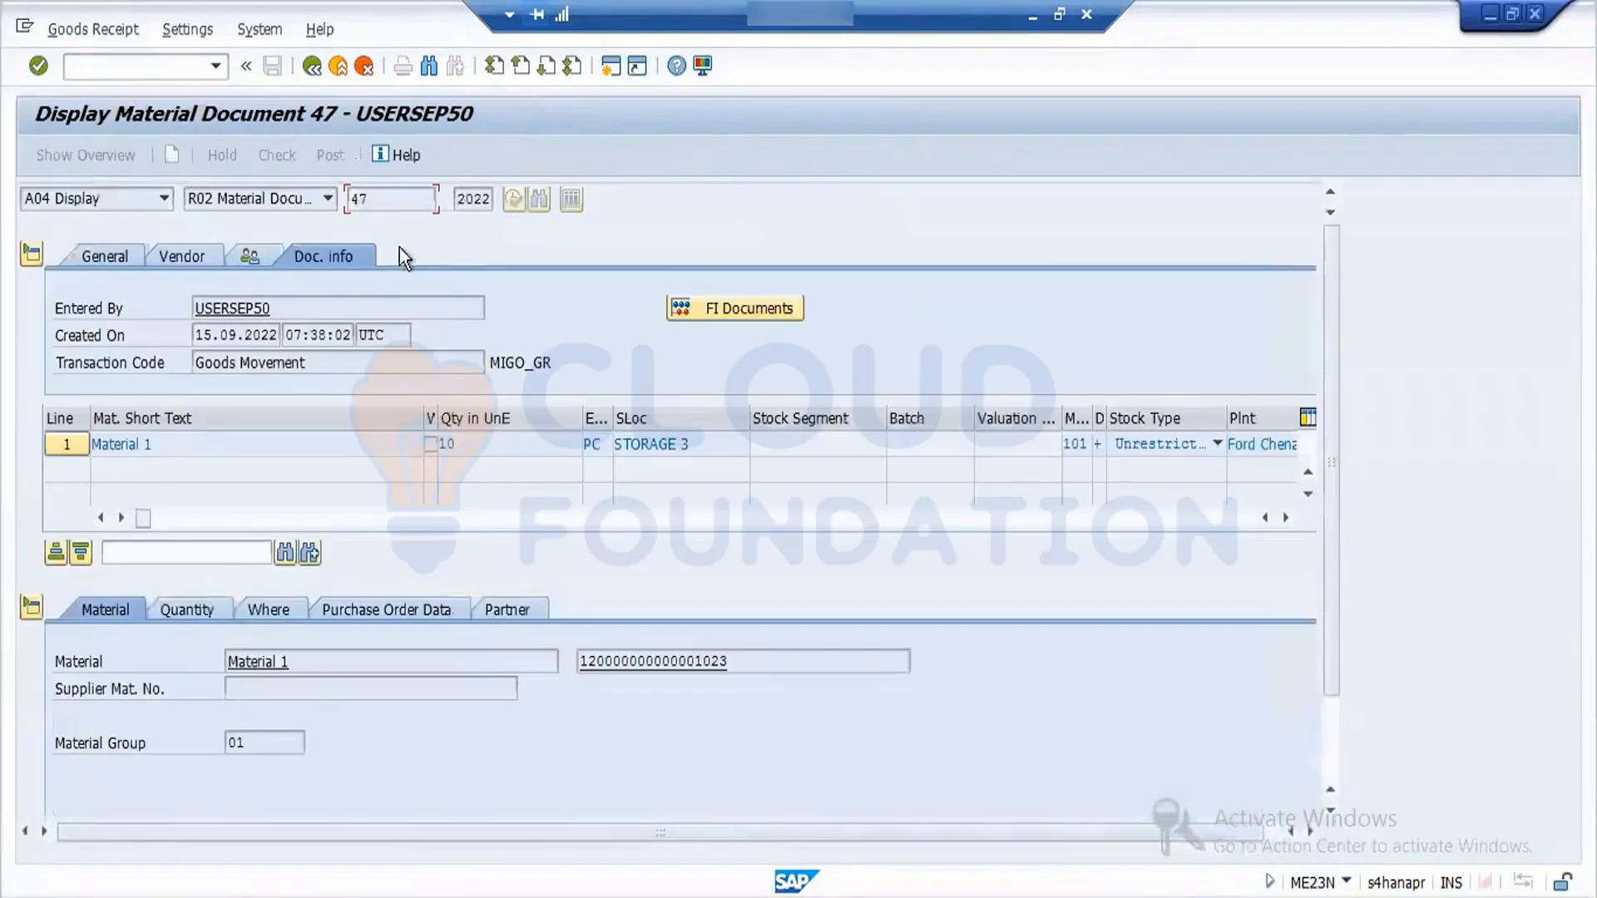
# - Open the accounting document from the material document's FI documents and examine the amount of the Loss Prc Var PRD line
pyautogui.click(733, 310)
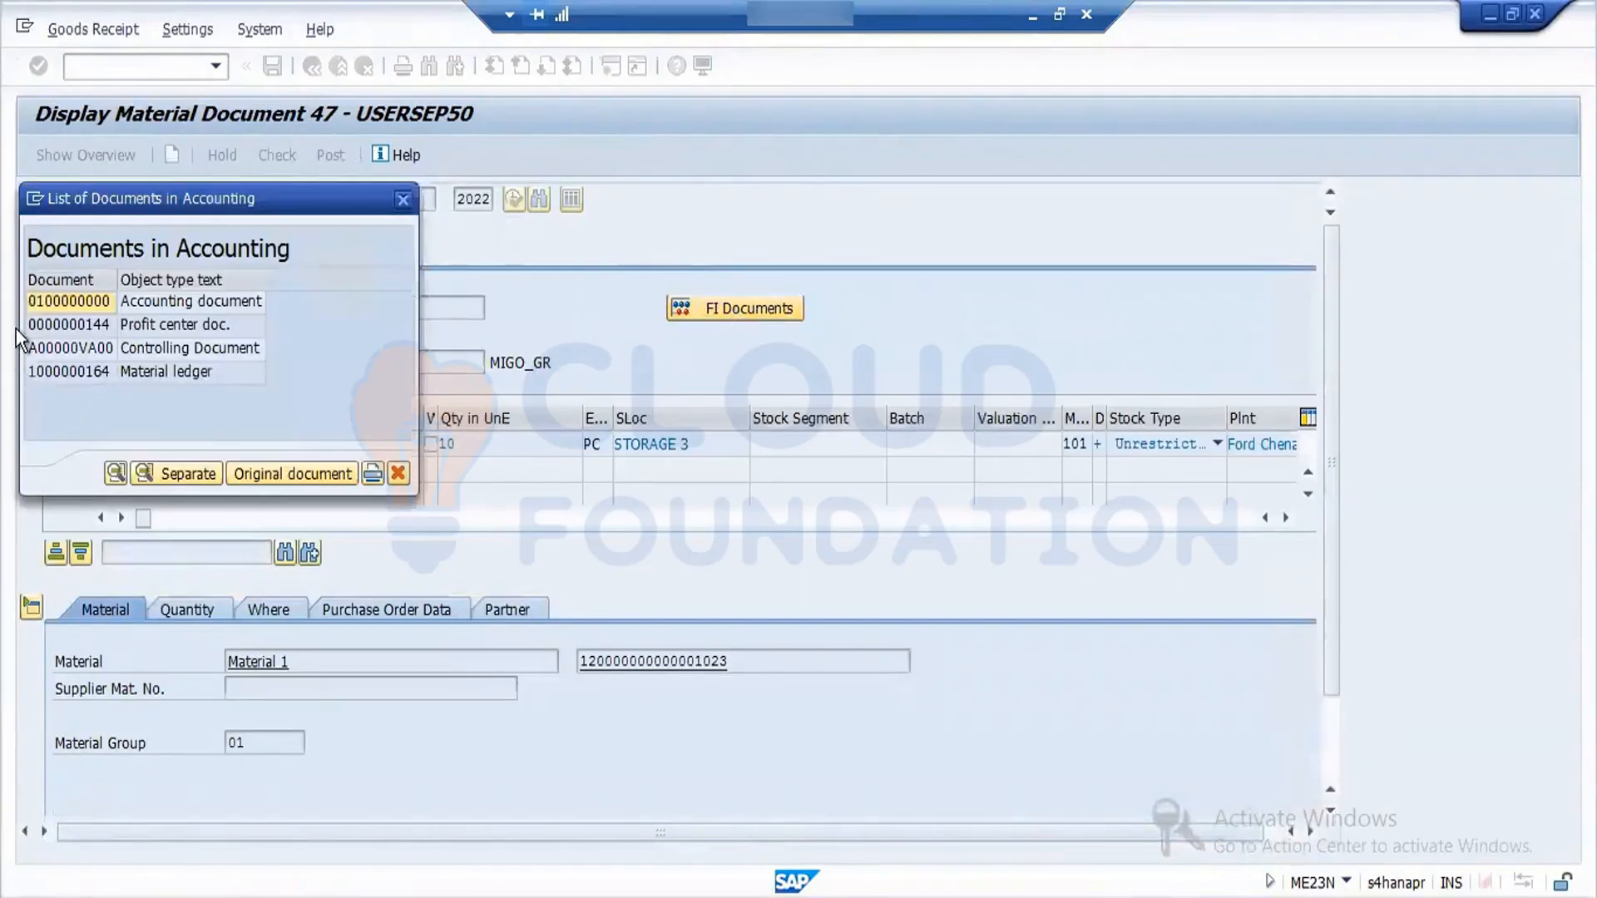
pyautogui.doubleClick(95, 306)
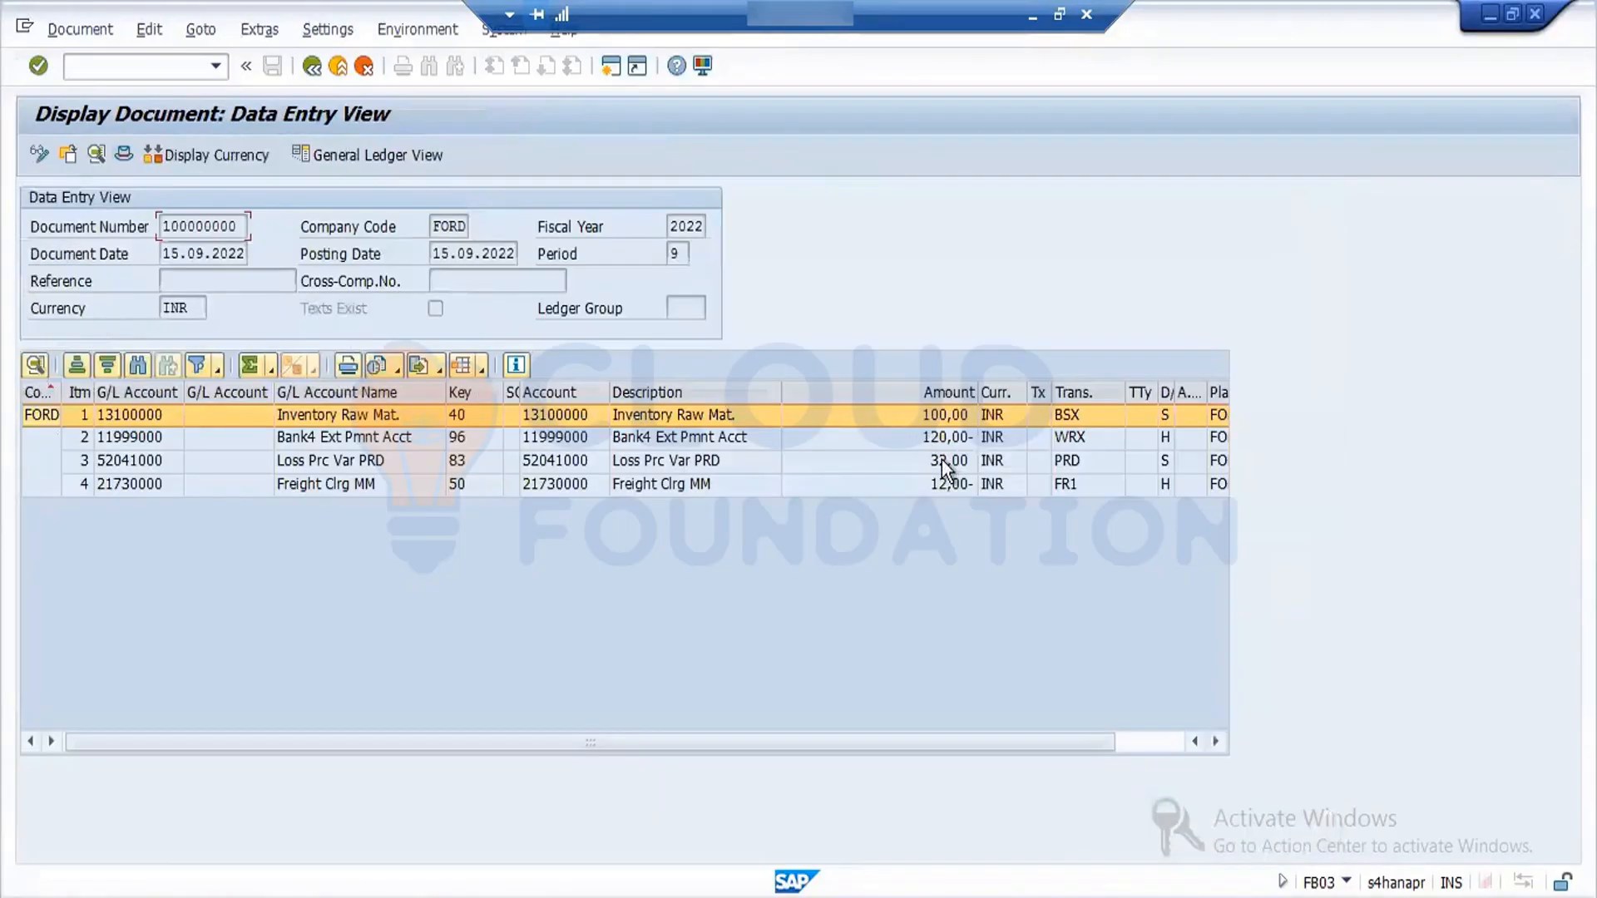
pyautogui.click(942, 461)
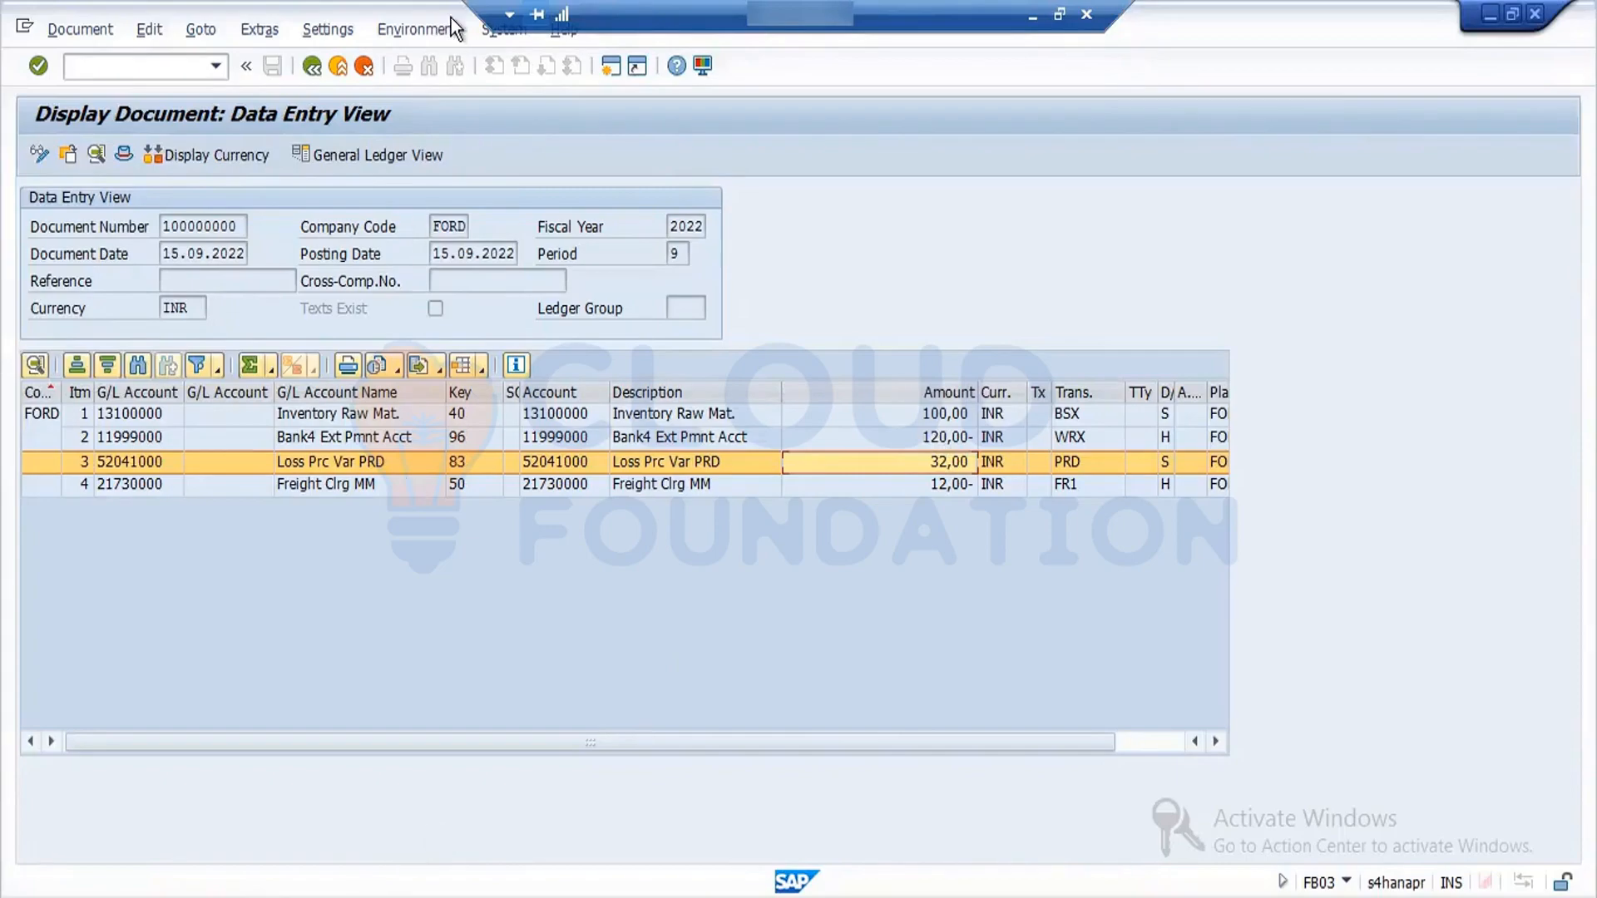
# - Switch to the Word notes and add "1.Material doc is created" and "2.Account doc is created" below the Goods receipts line
pyautogui.click(1036, 18)
pyautogui.click(790, 657)
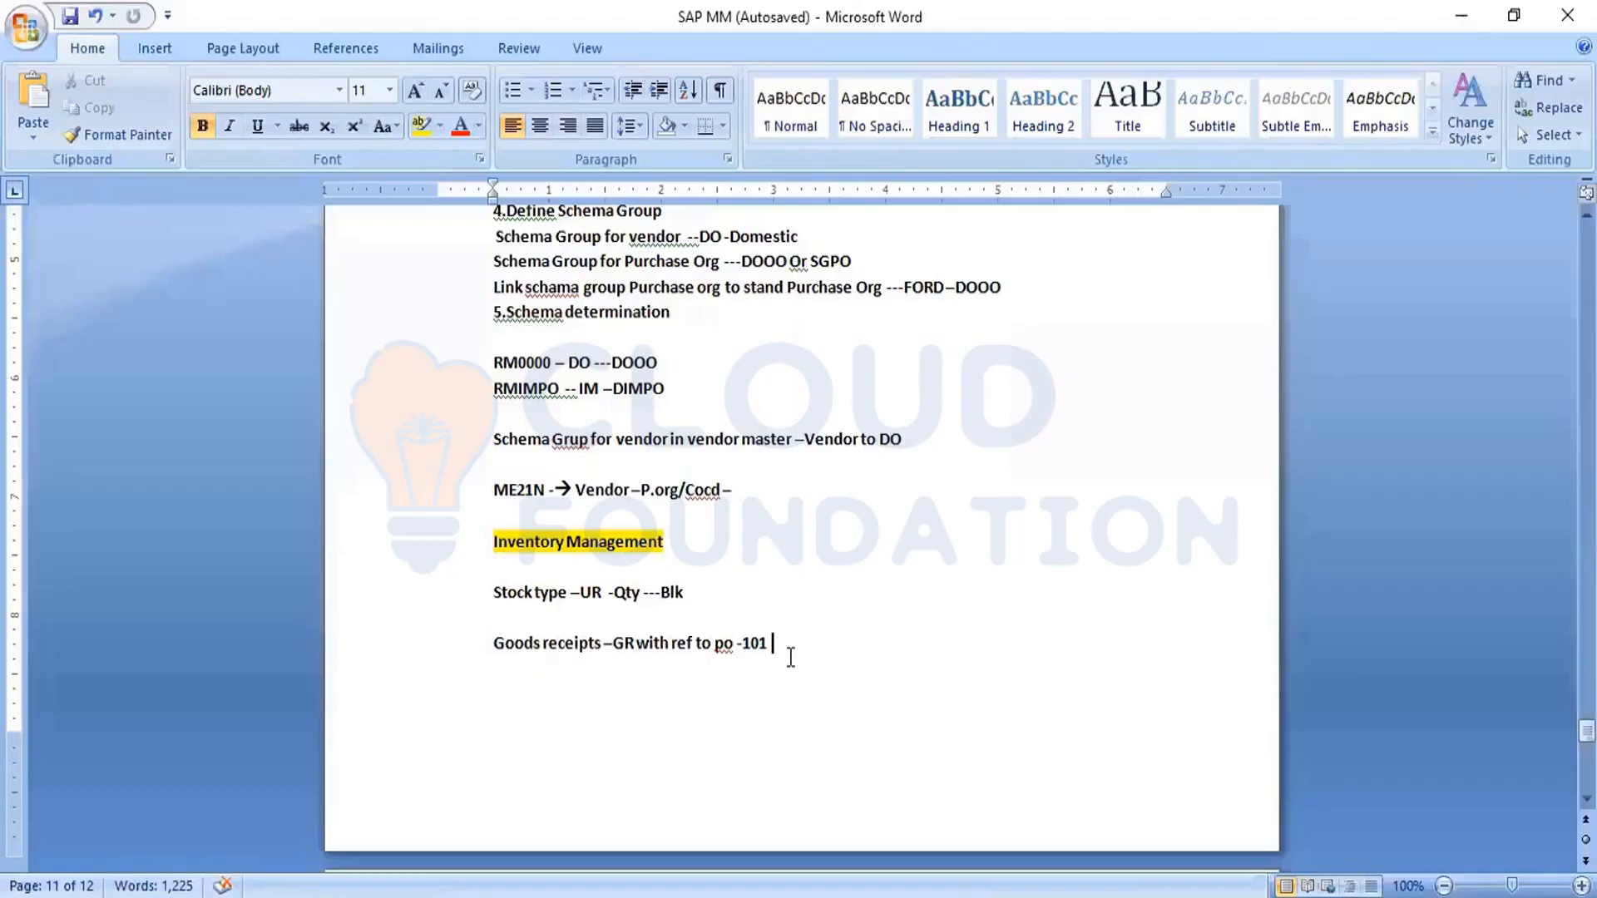
pyautogui.press('Return')
pyautogui.write('1.Material')
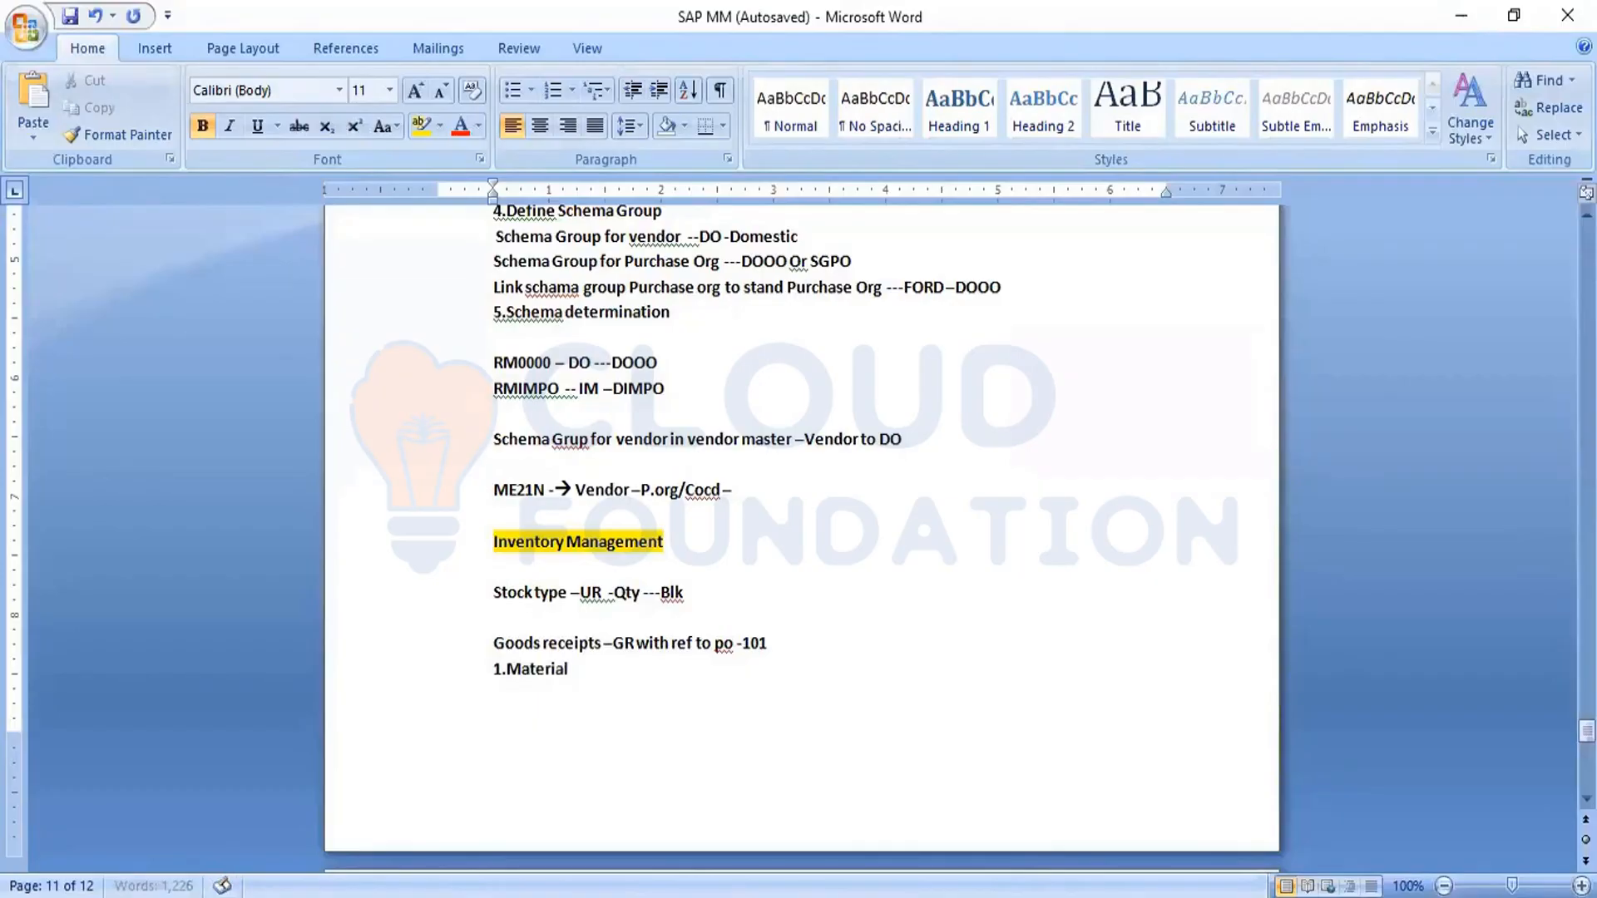
pyautogui.write(' doc is created')
pyautogui.press('Return')
pyautogui.write('2.')
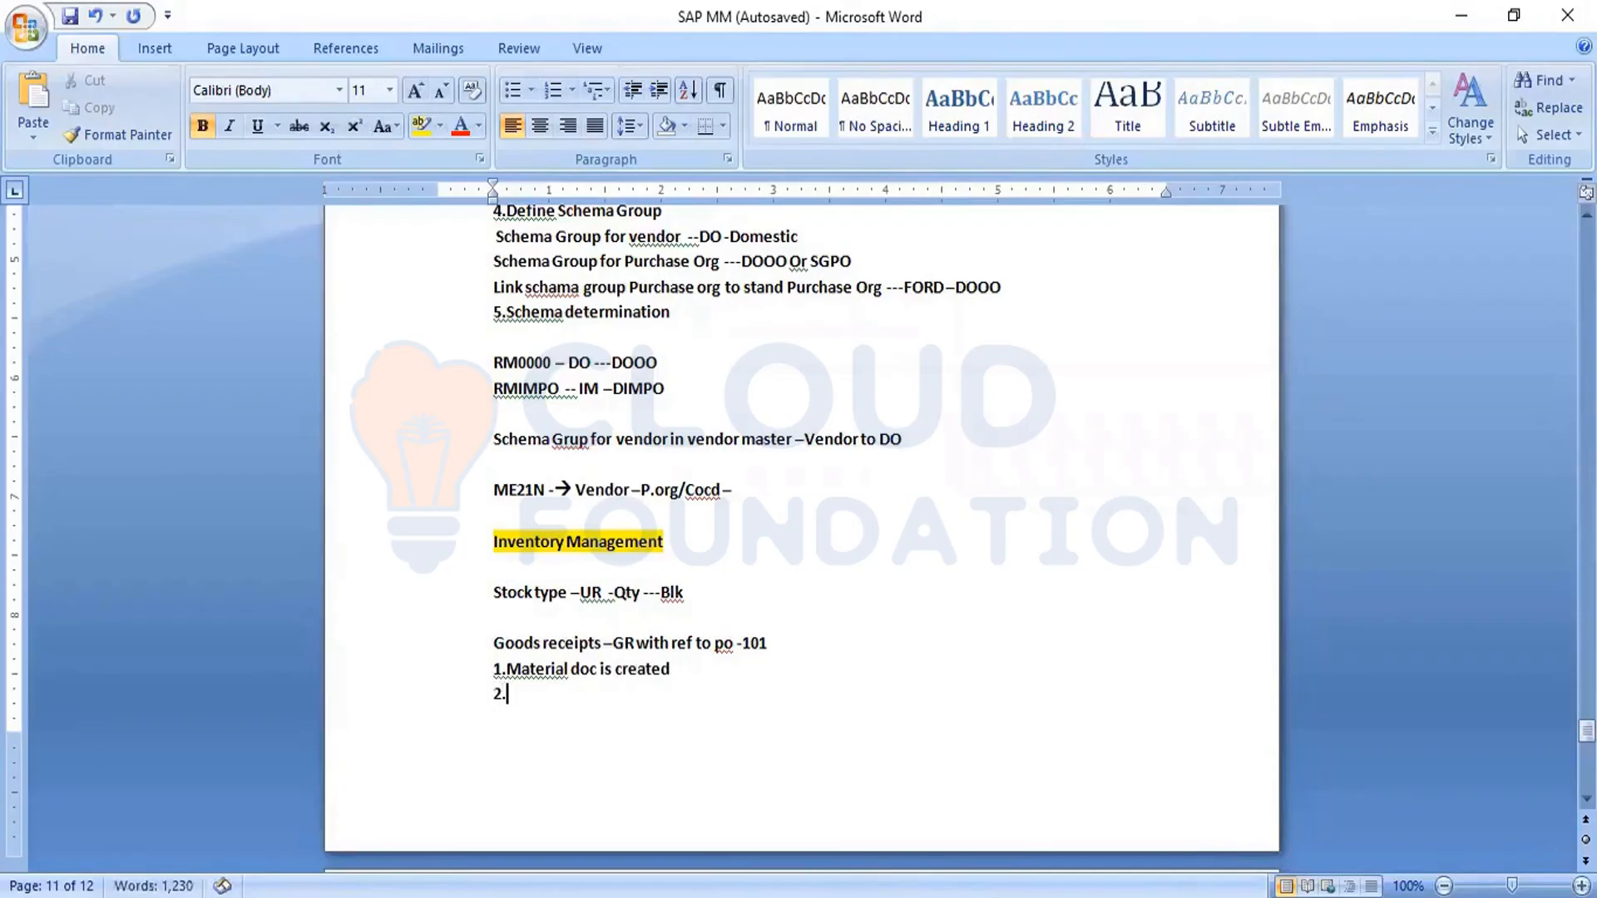
pyautogui.write('Account do')
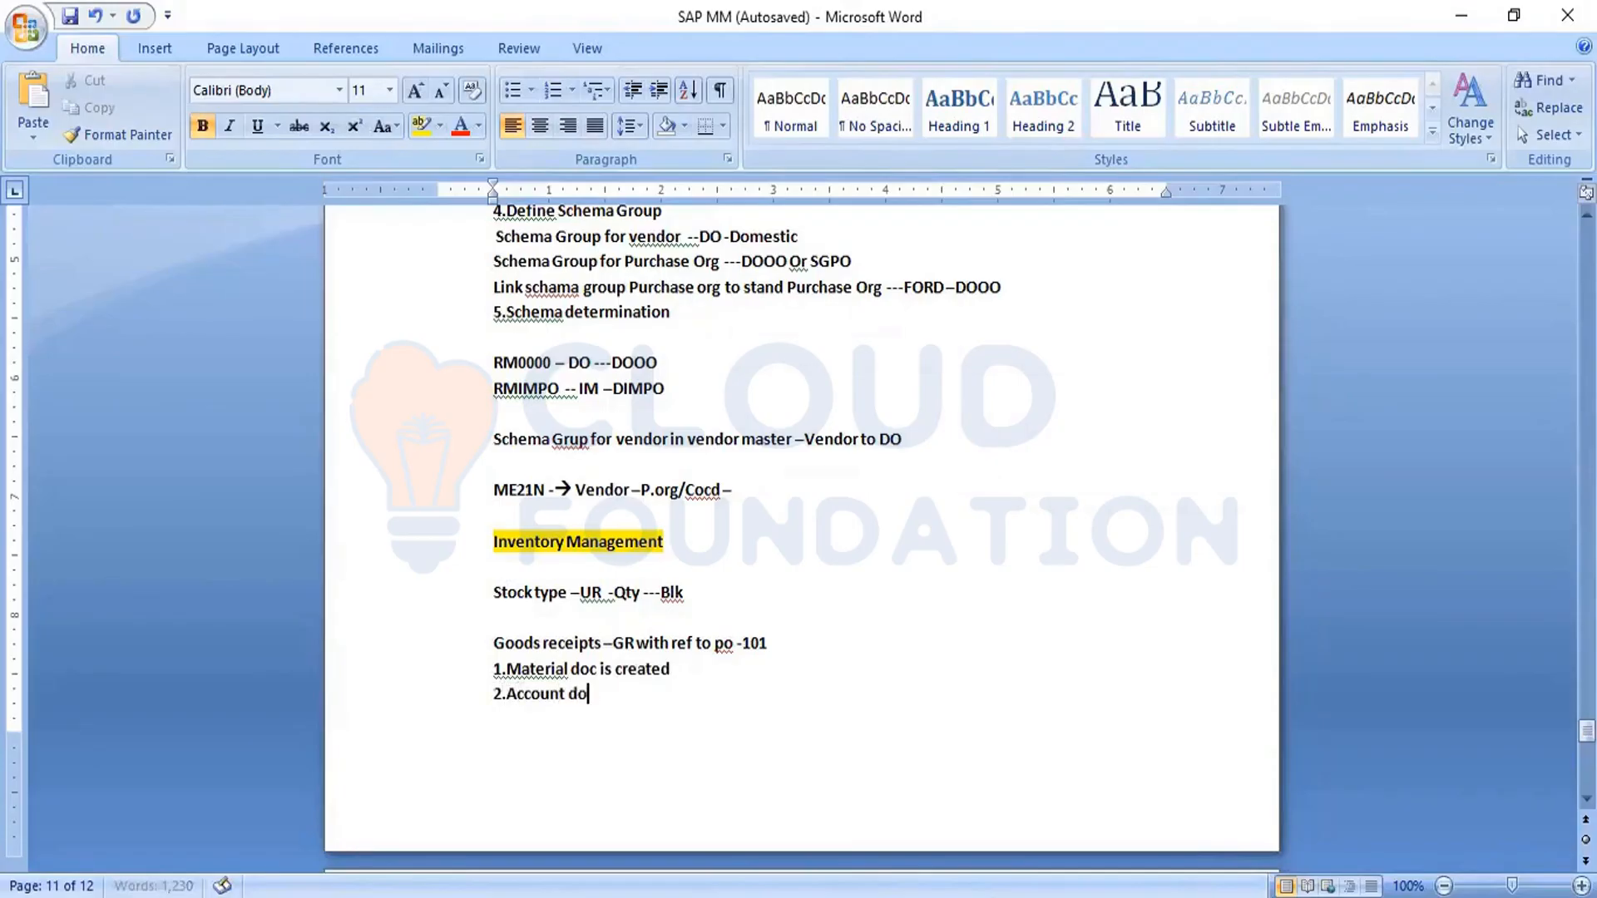
pyautogui.write('c is created')
pyautogui.press('Return')
# - Add the third point "3.PO History updated" to the goods receipt list
pyautogui.write('3.')
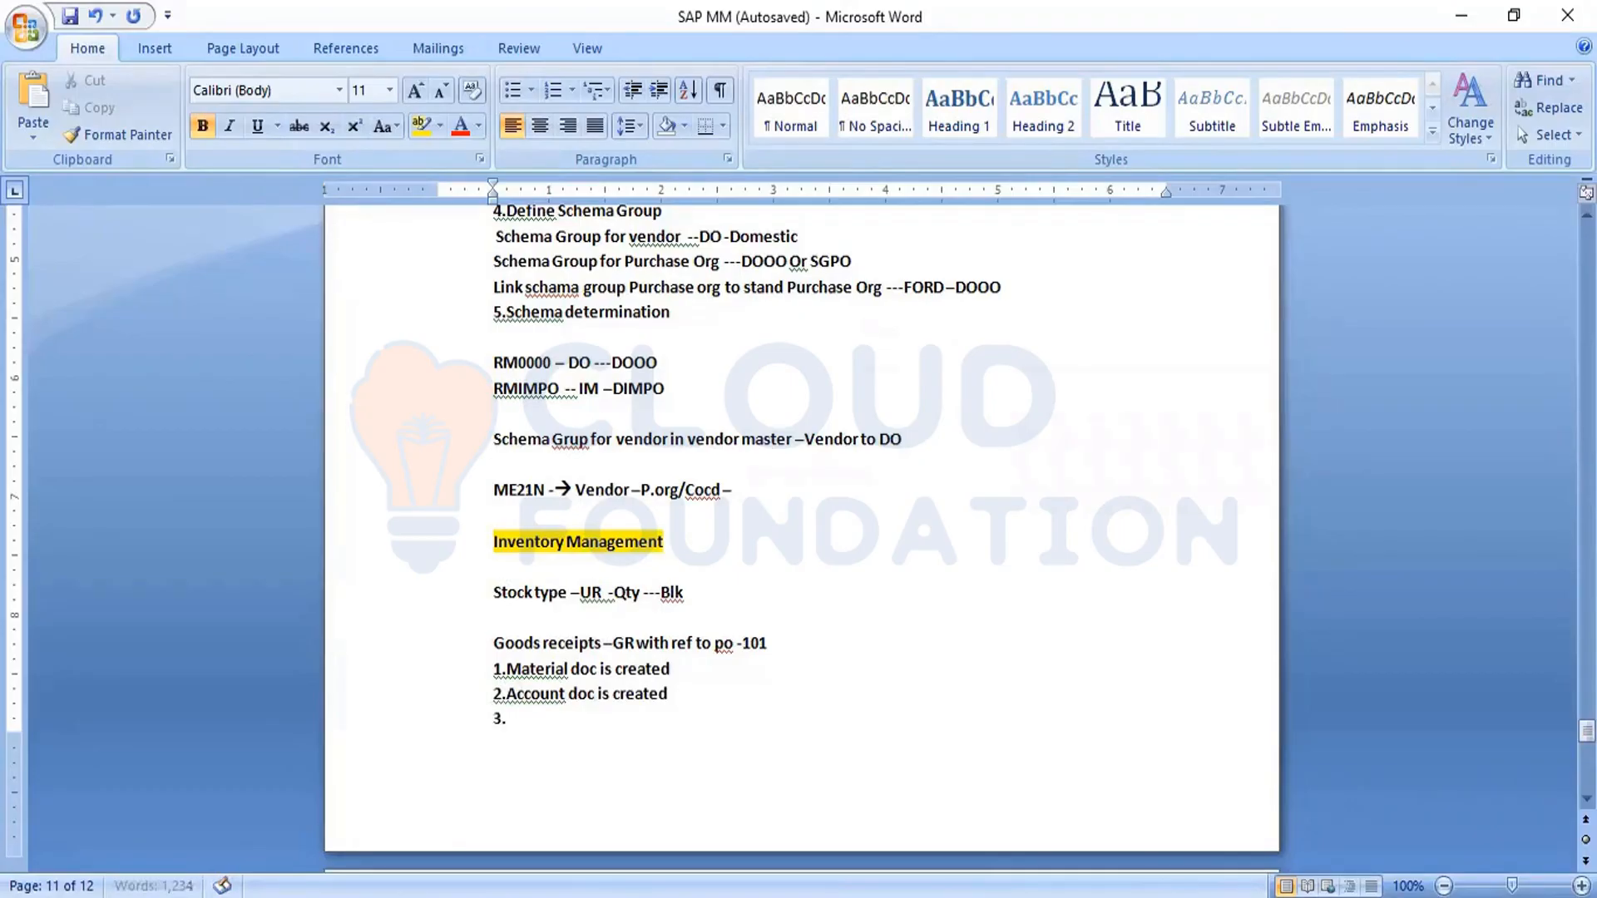
pyautogui.write('PO History updated')
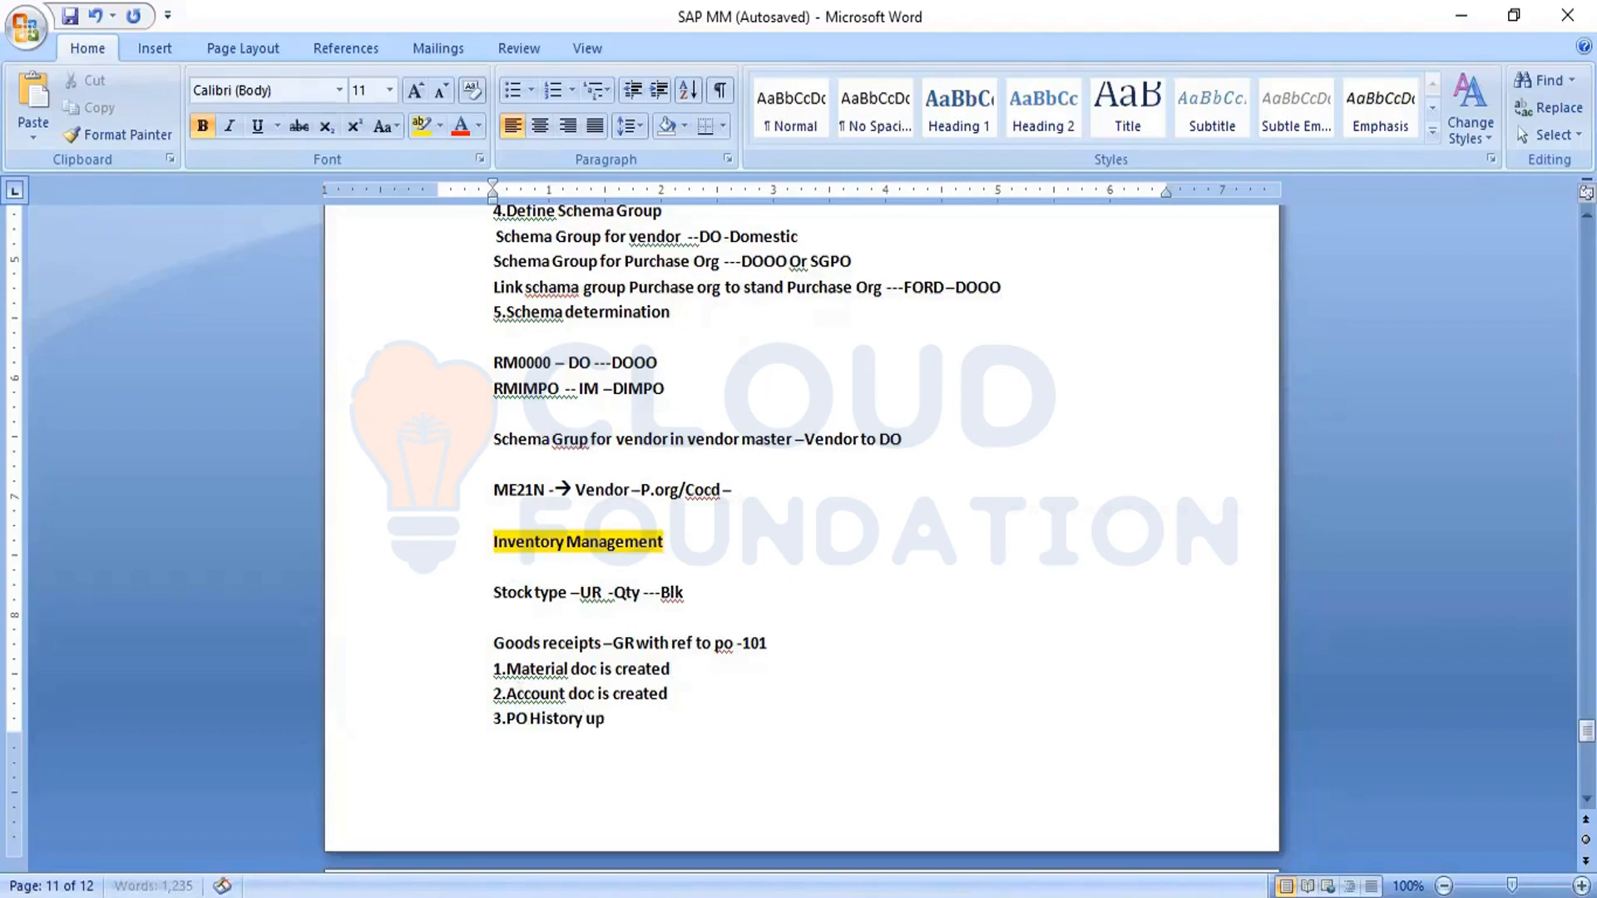
pyautogui.press('Return')
# - Add the fourth point "4.PO Status tab is updated" to the goods receipt list
pyautogui.write('4.PO')
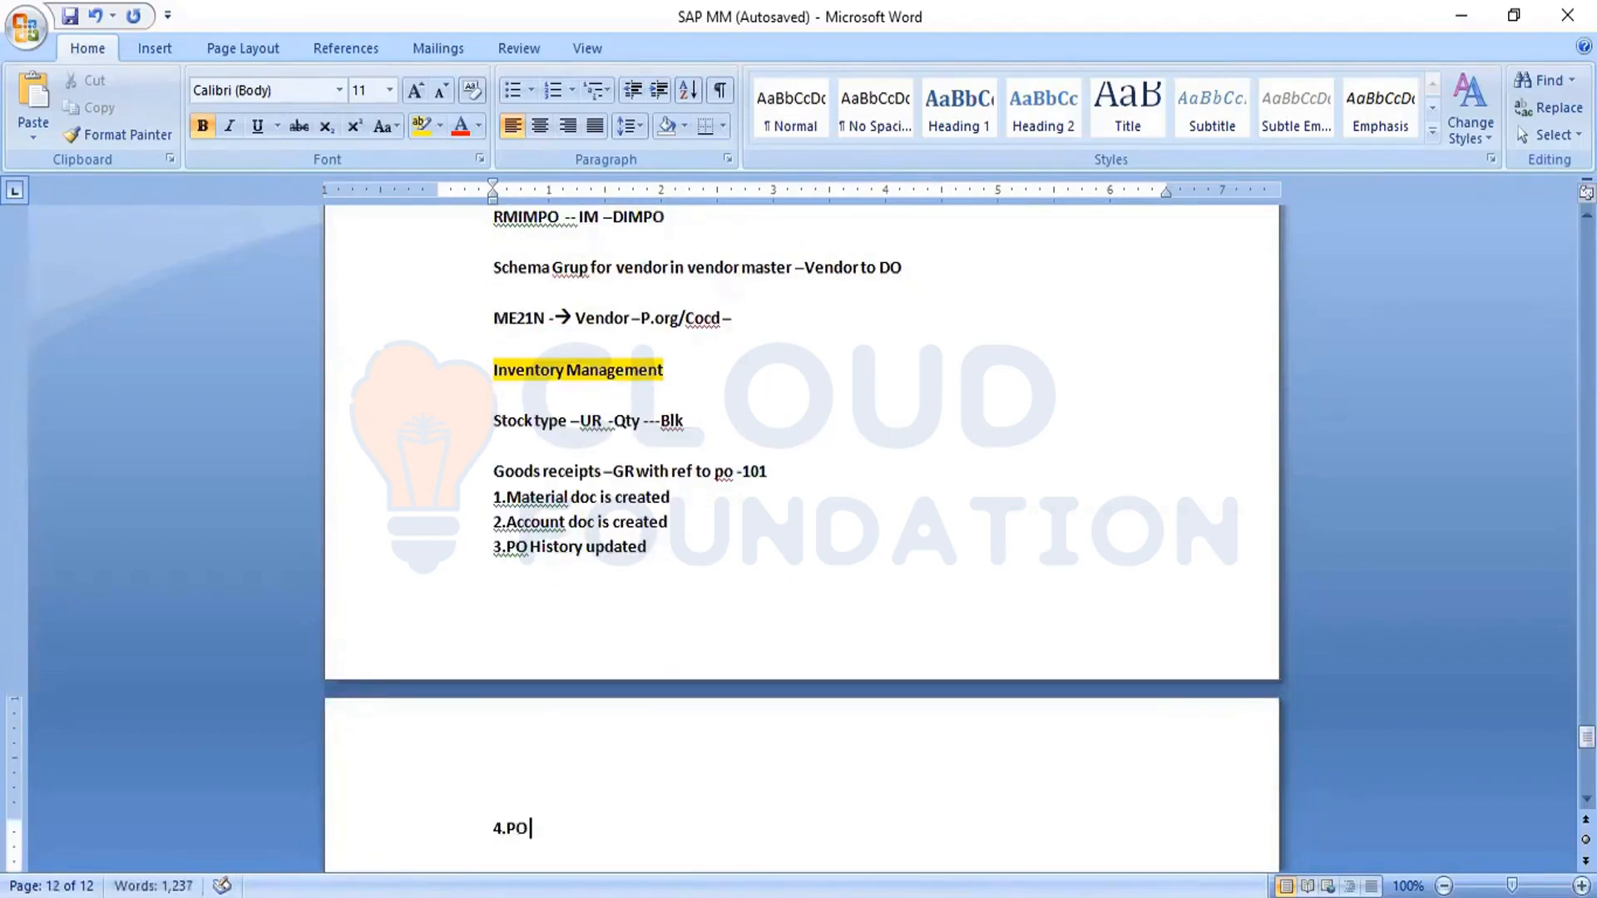
pyautogui.write(' Status tab is update')
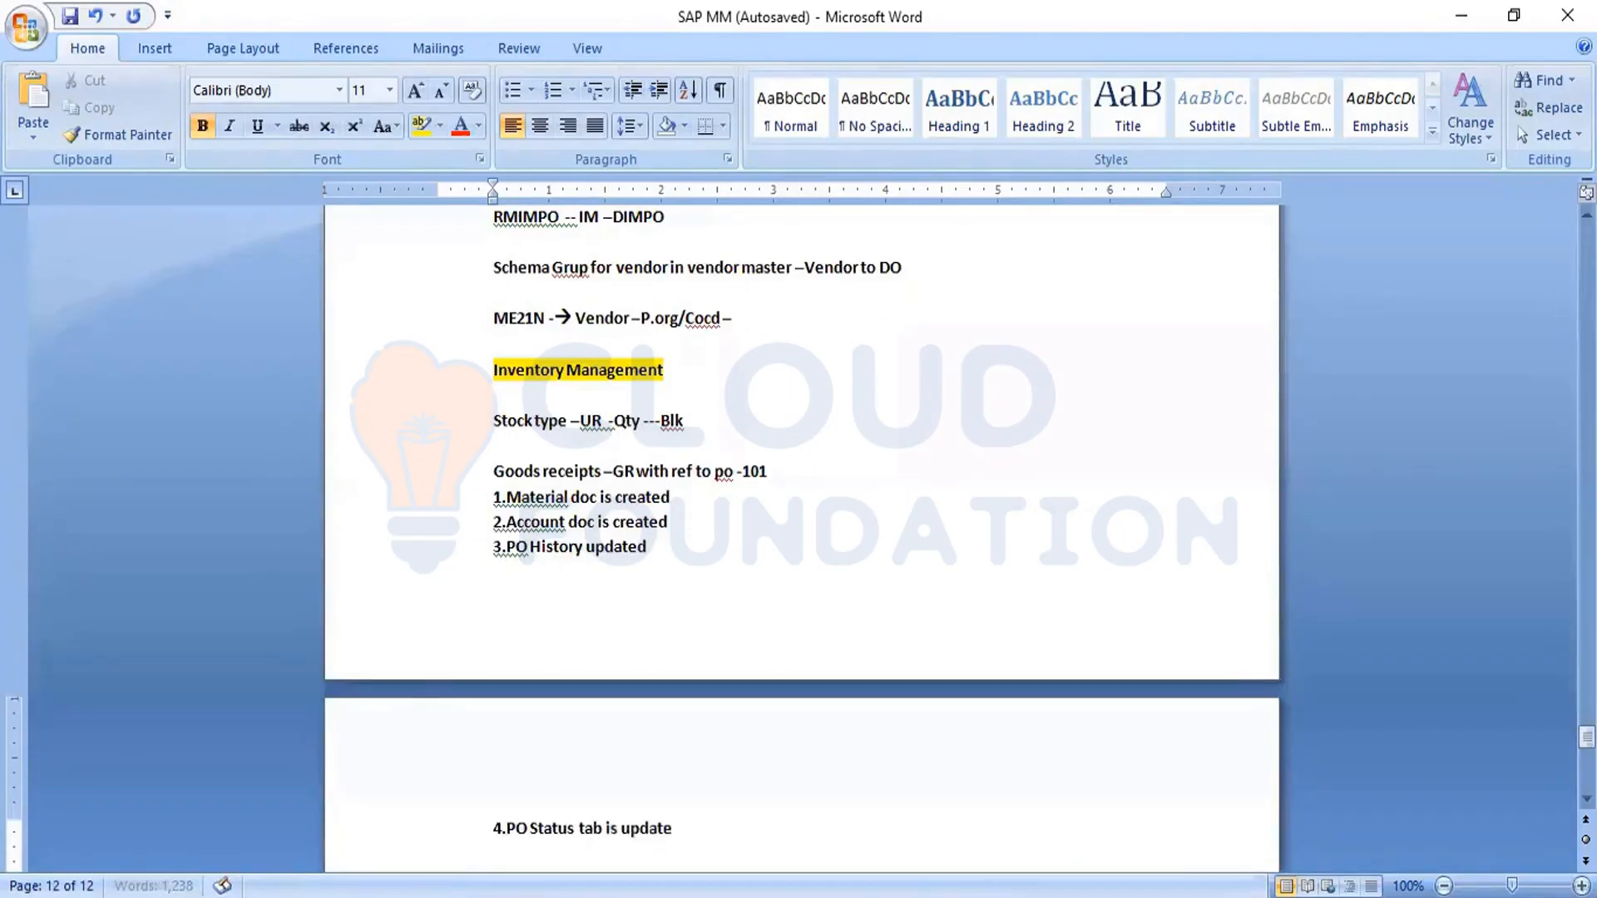
pyautogui.press('Return')
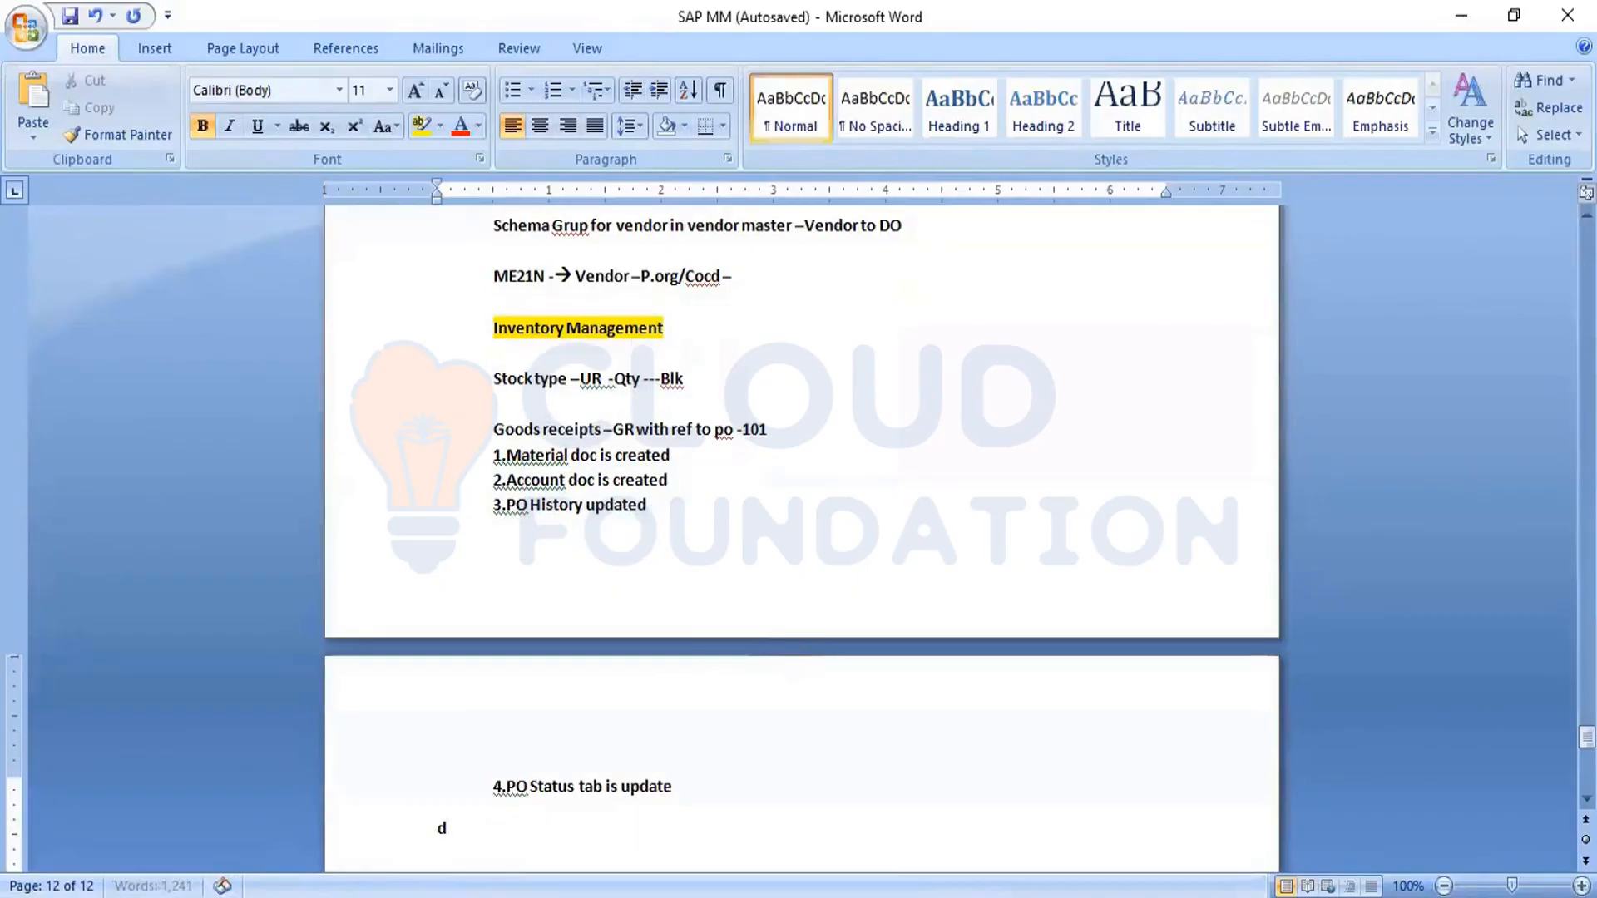
pyautogui.press('BackSpace')
pyautogui.write('d')
pyautogui.press('Return')
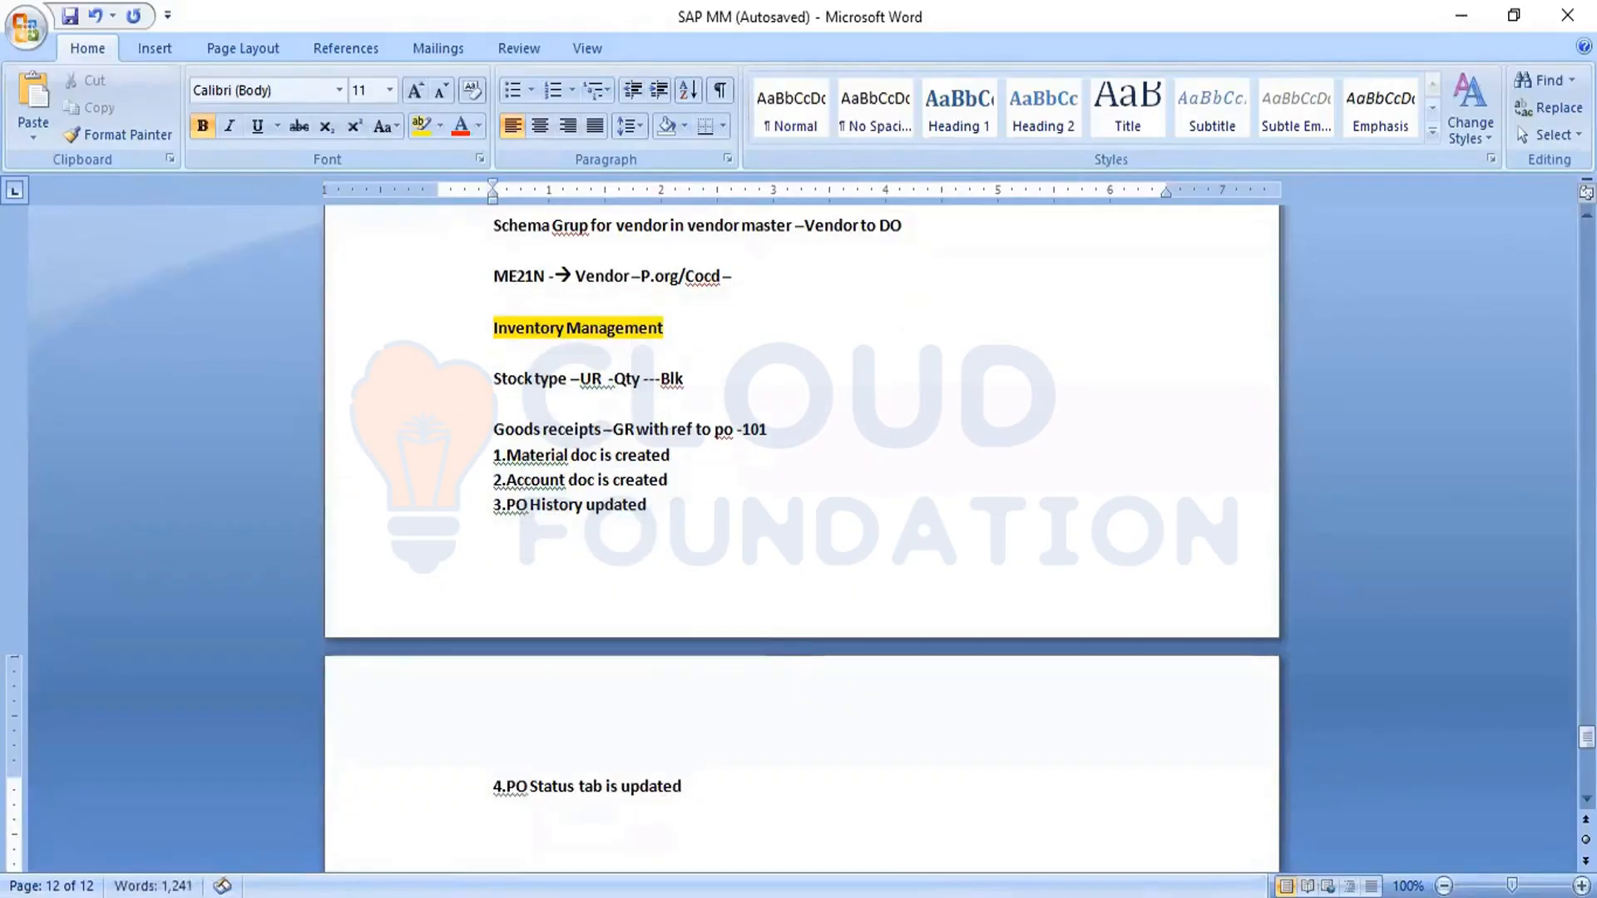
# - Add the fifth point "5.Delivery completion updated" to the goods receipt list
pyautogui.write('5.')
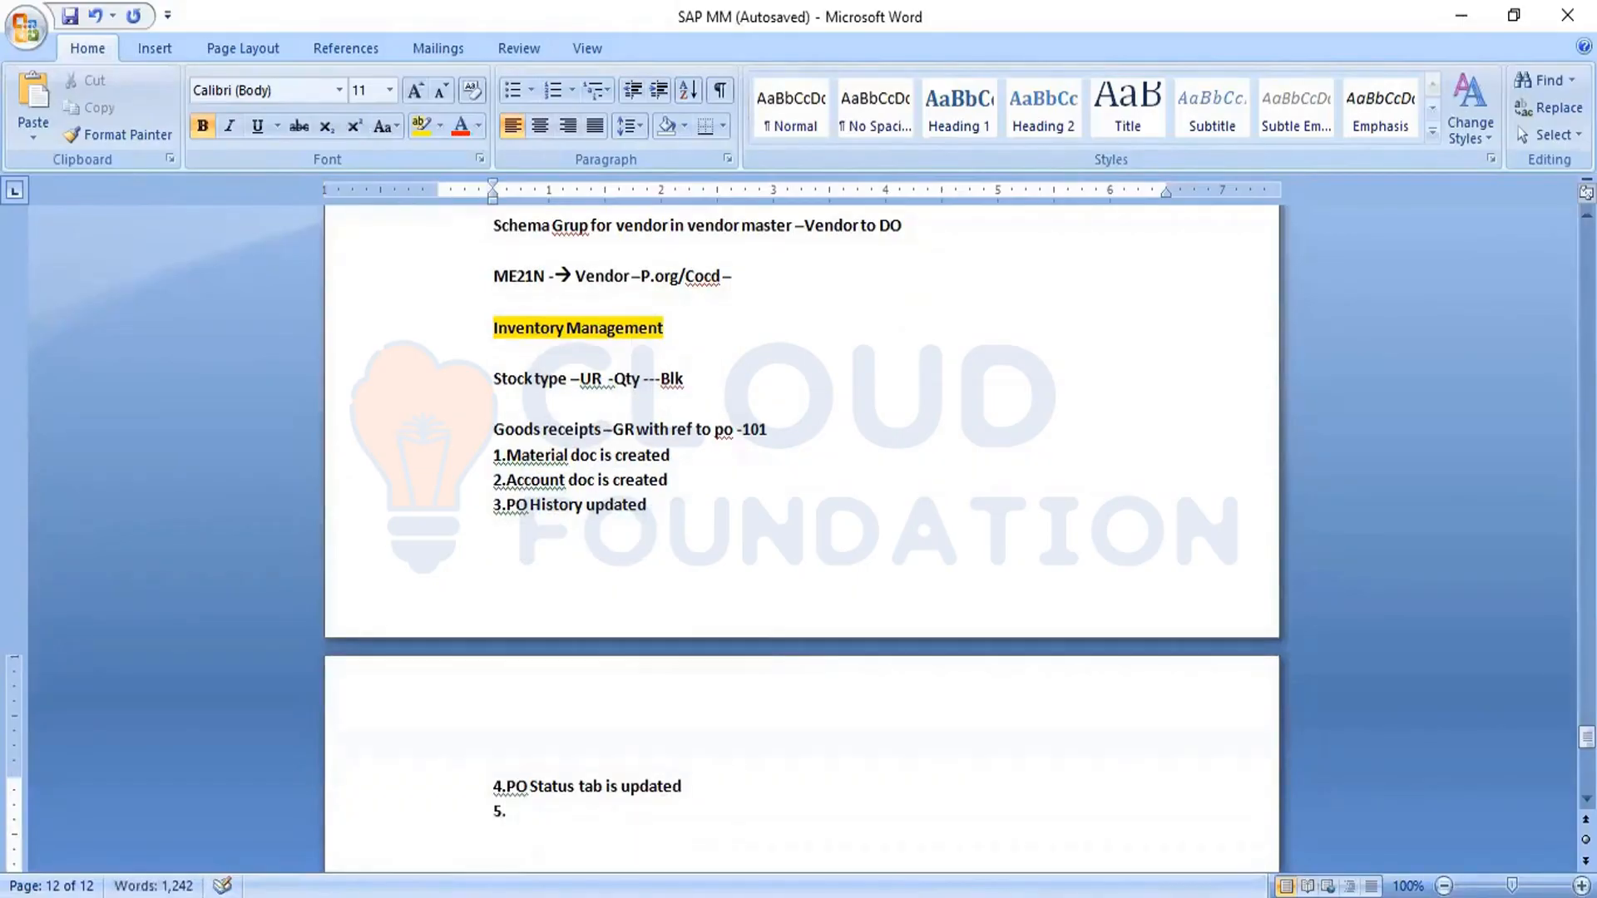
pyautogui.write('Delivery compl')
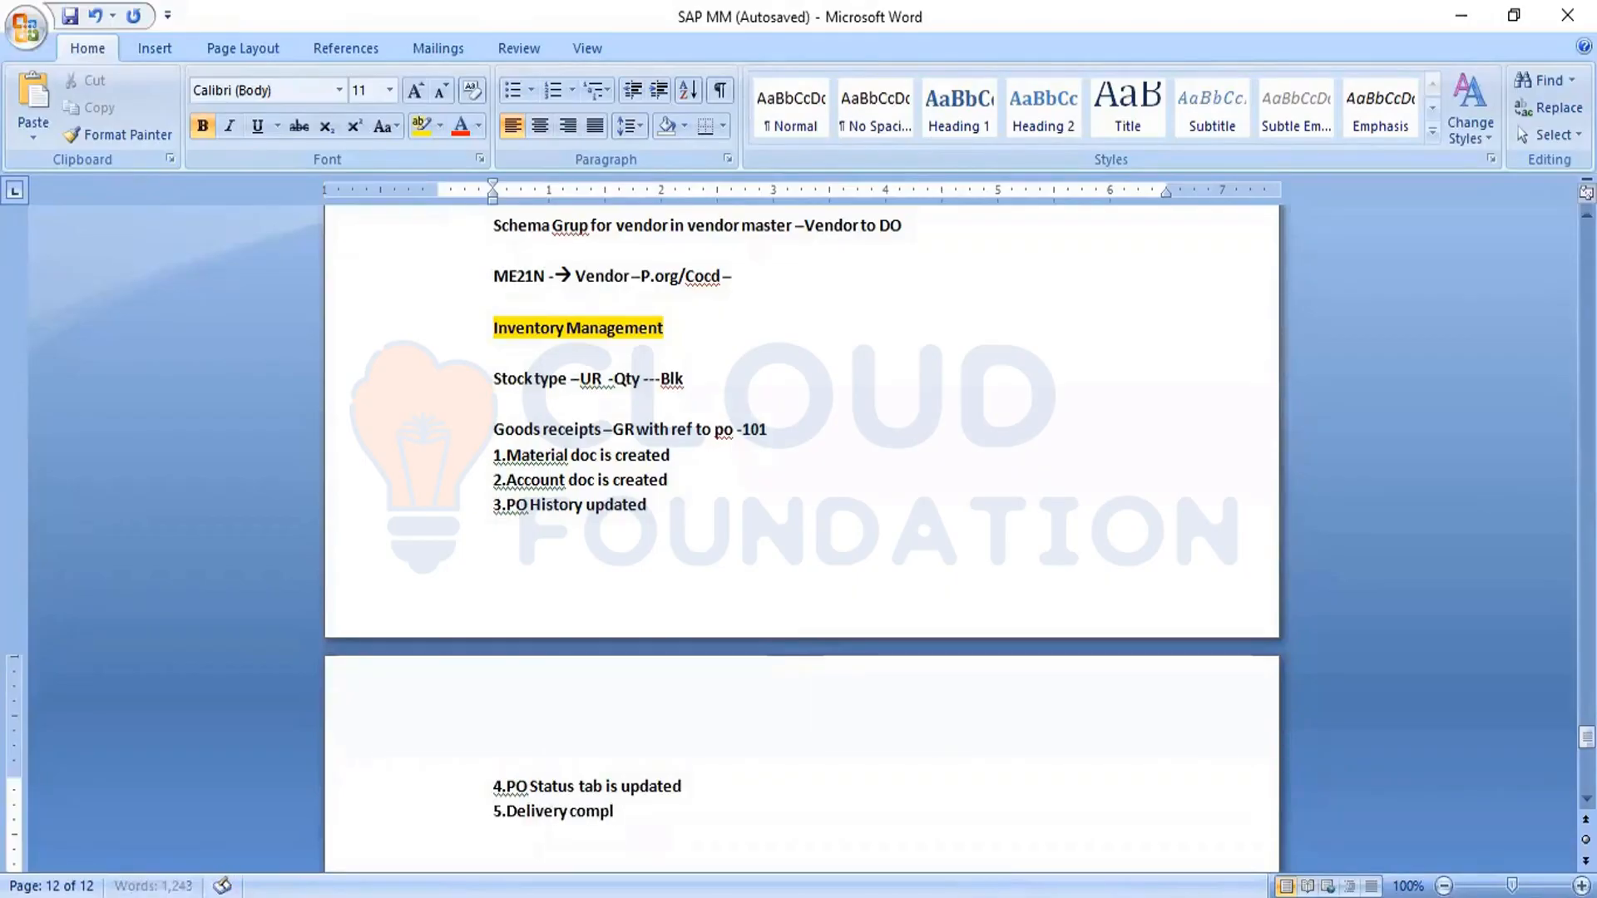
pyautogui.write('etion updated')
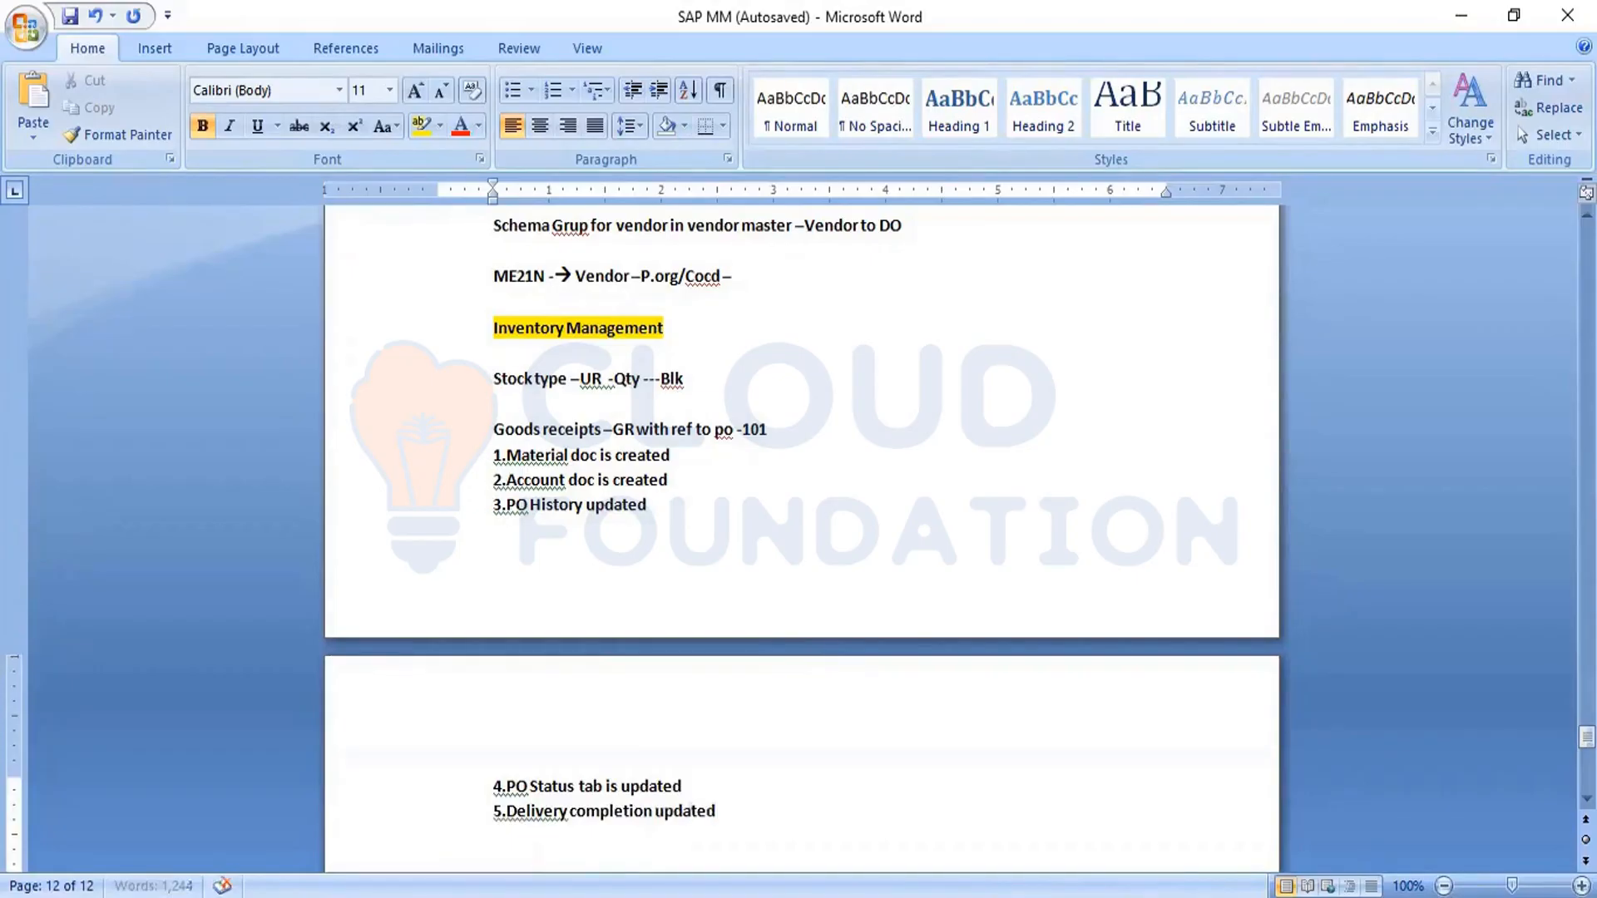
pyautogui.press('Return')
# - Add the sixth point "6.Stock is updated" to the goods receipt list and leave a blank line below it
pyautogui.write('6.Stock is updated')
pyautogui.press('Return')
pyautogui.press('Return')
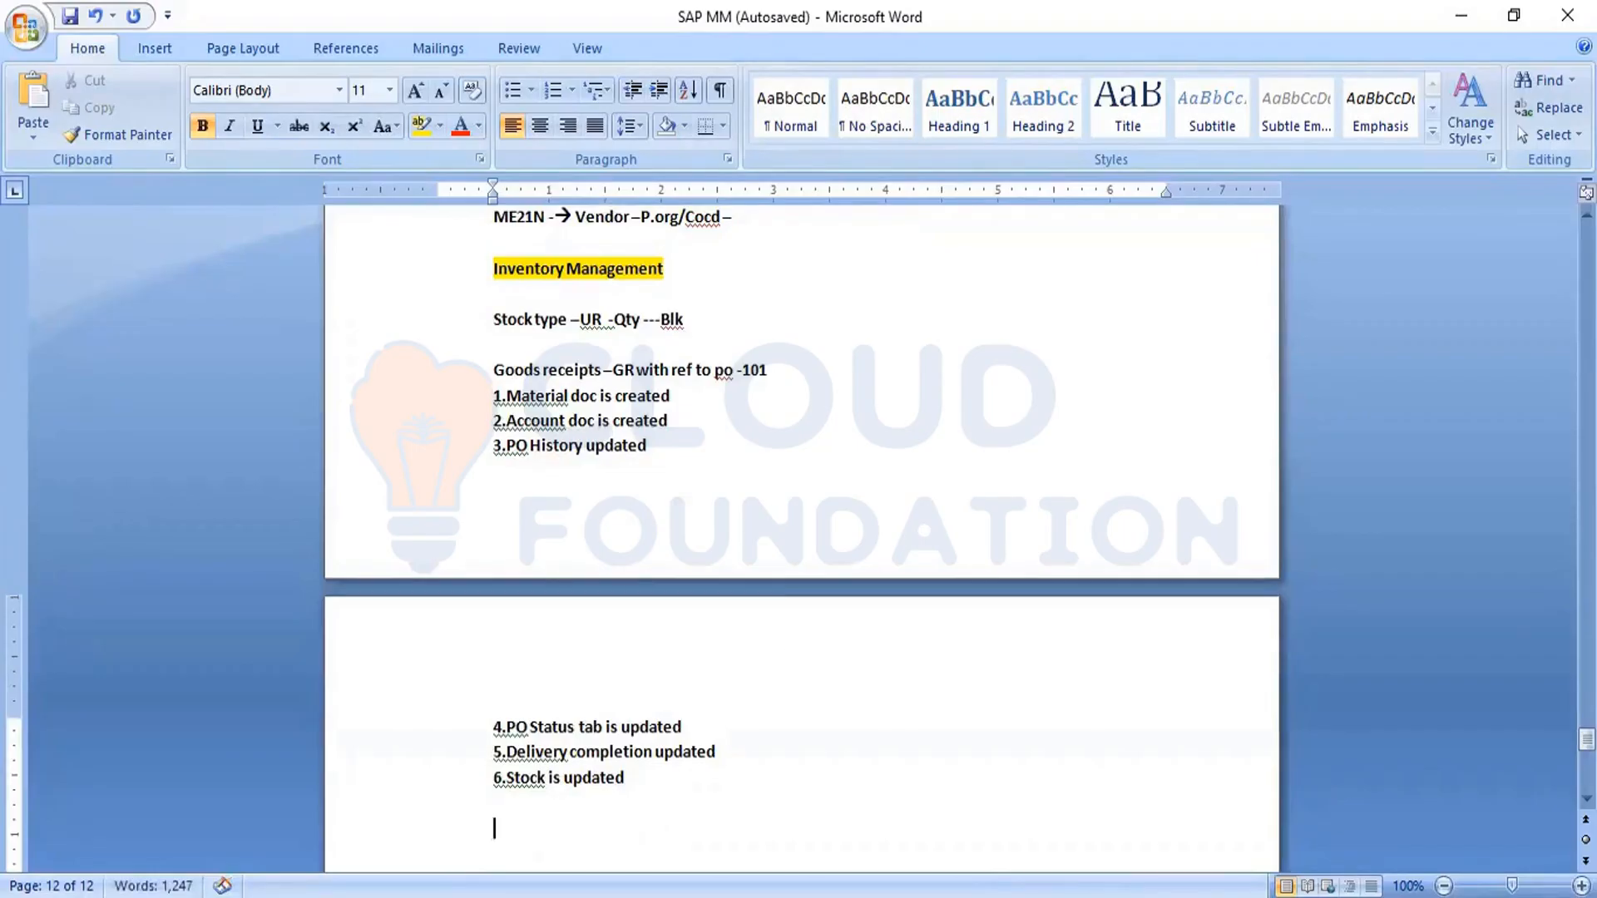
# - Note the account postings below the list as "BSX –Debt" and "Wrx -Cr" on separate lines
pyautogui.write('BSX -Debt')
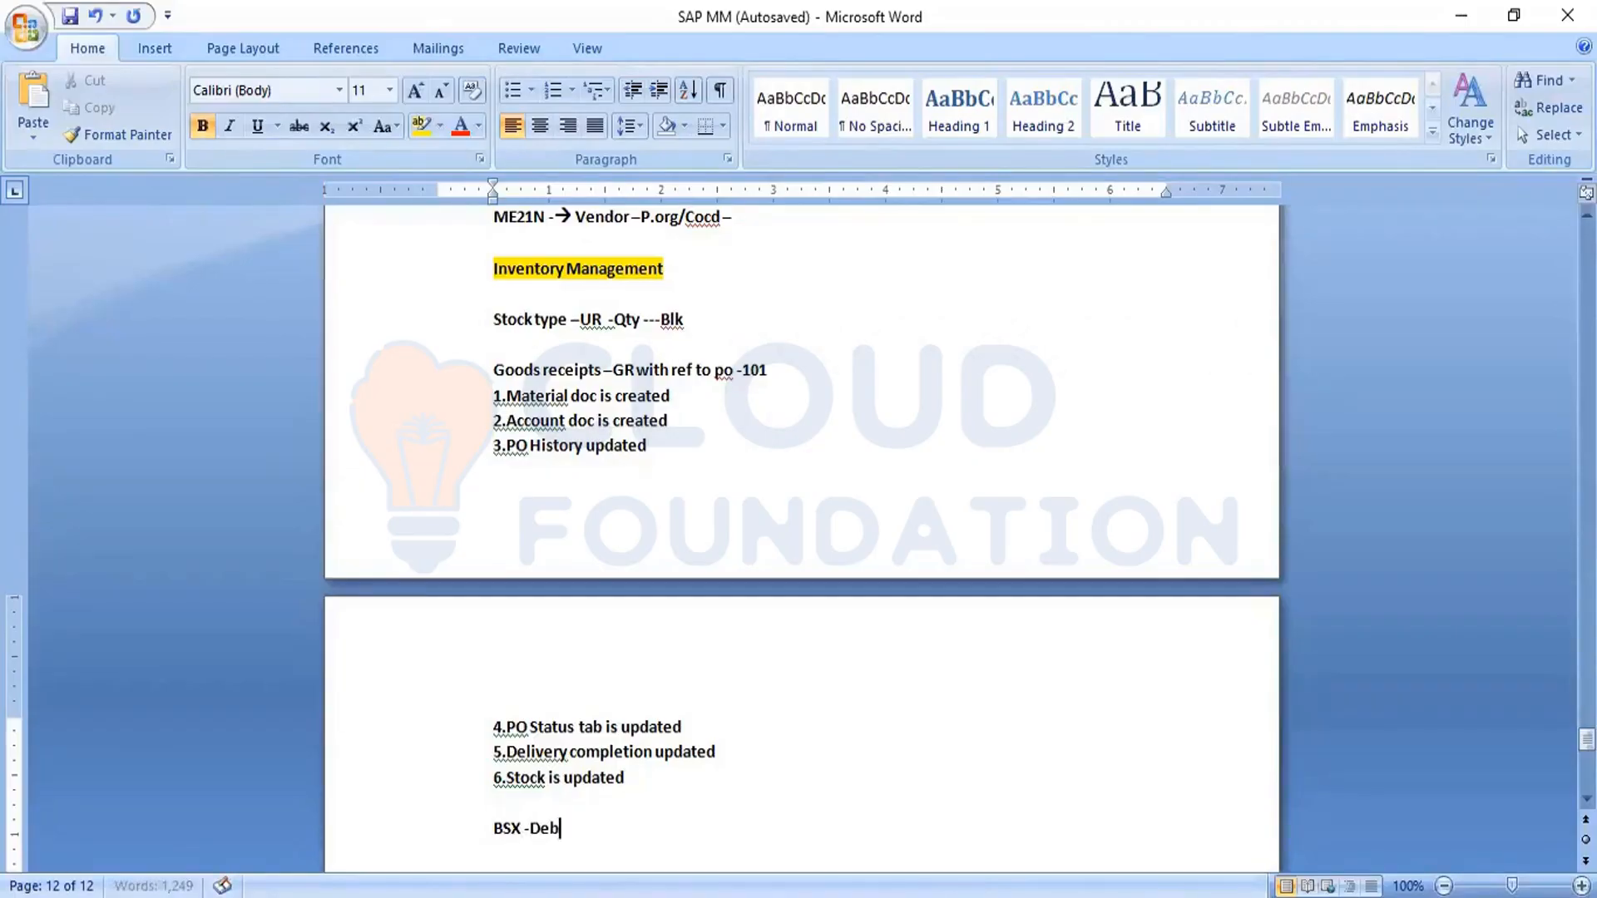
pyautogui.press('Return')
pyautogui.write('rx -')
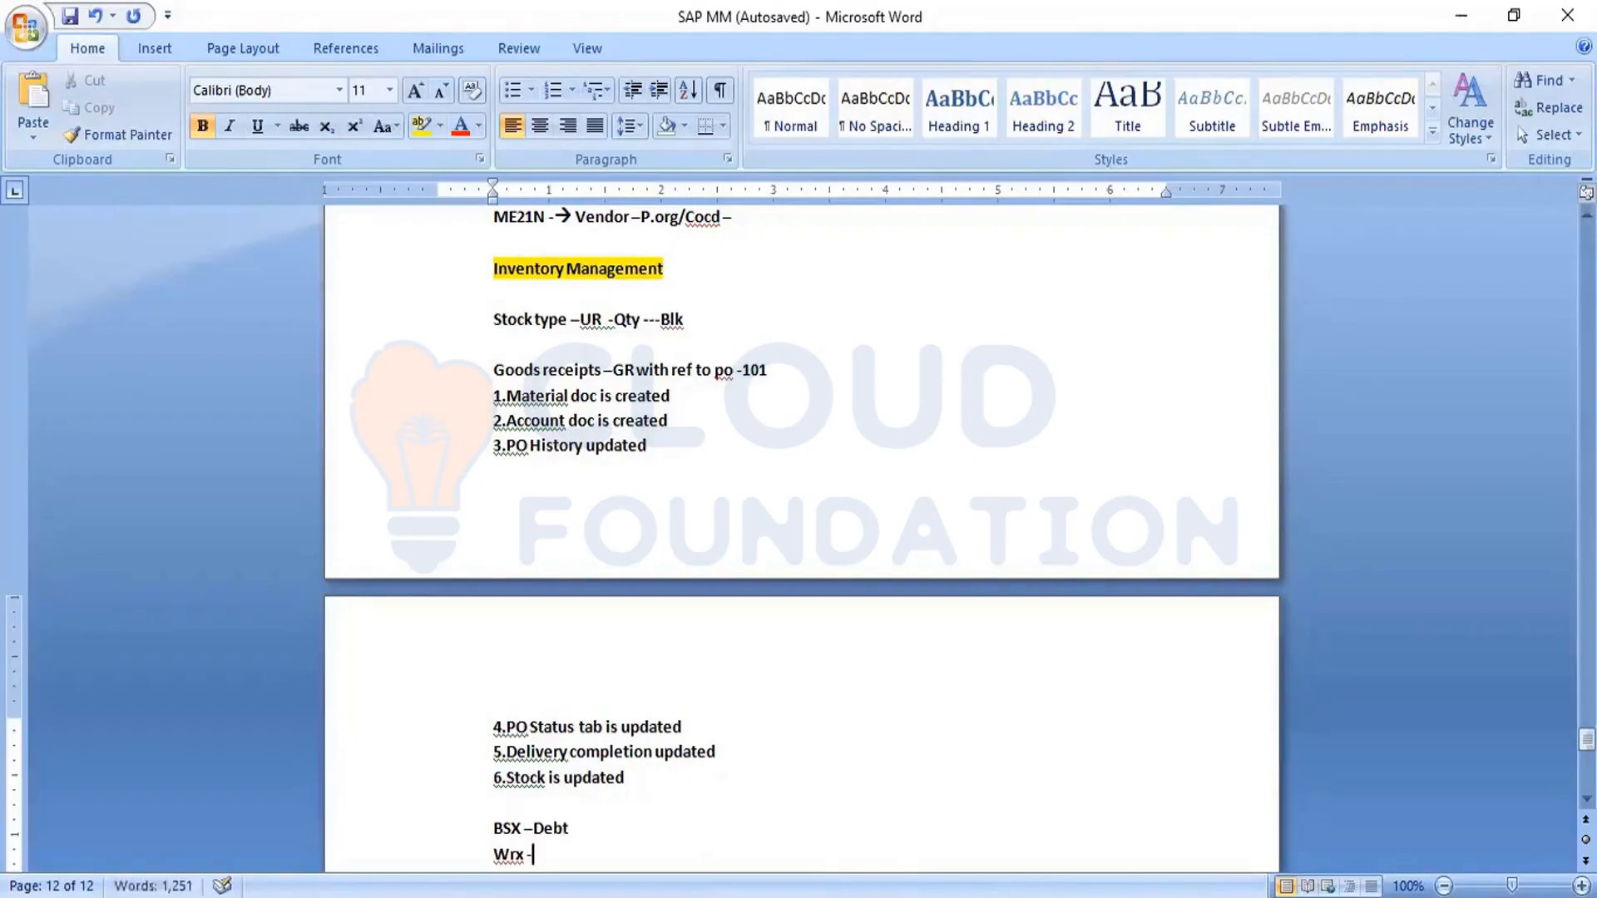
pyautogui.write('Cr')
# - Save the SAP MM notes document
pyautogui.moveTo(521, 829); pyautogui.dragTo(497, 837)
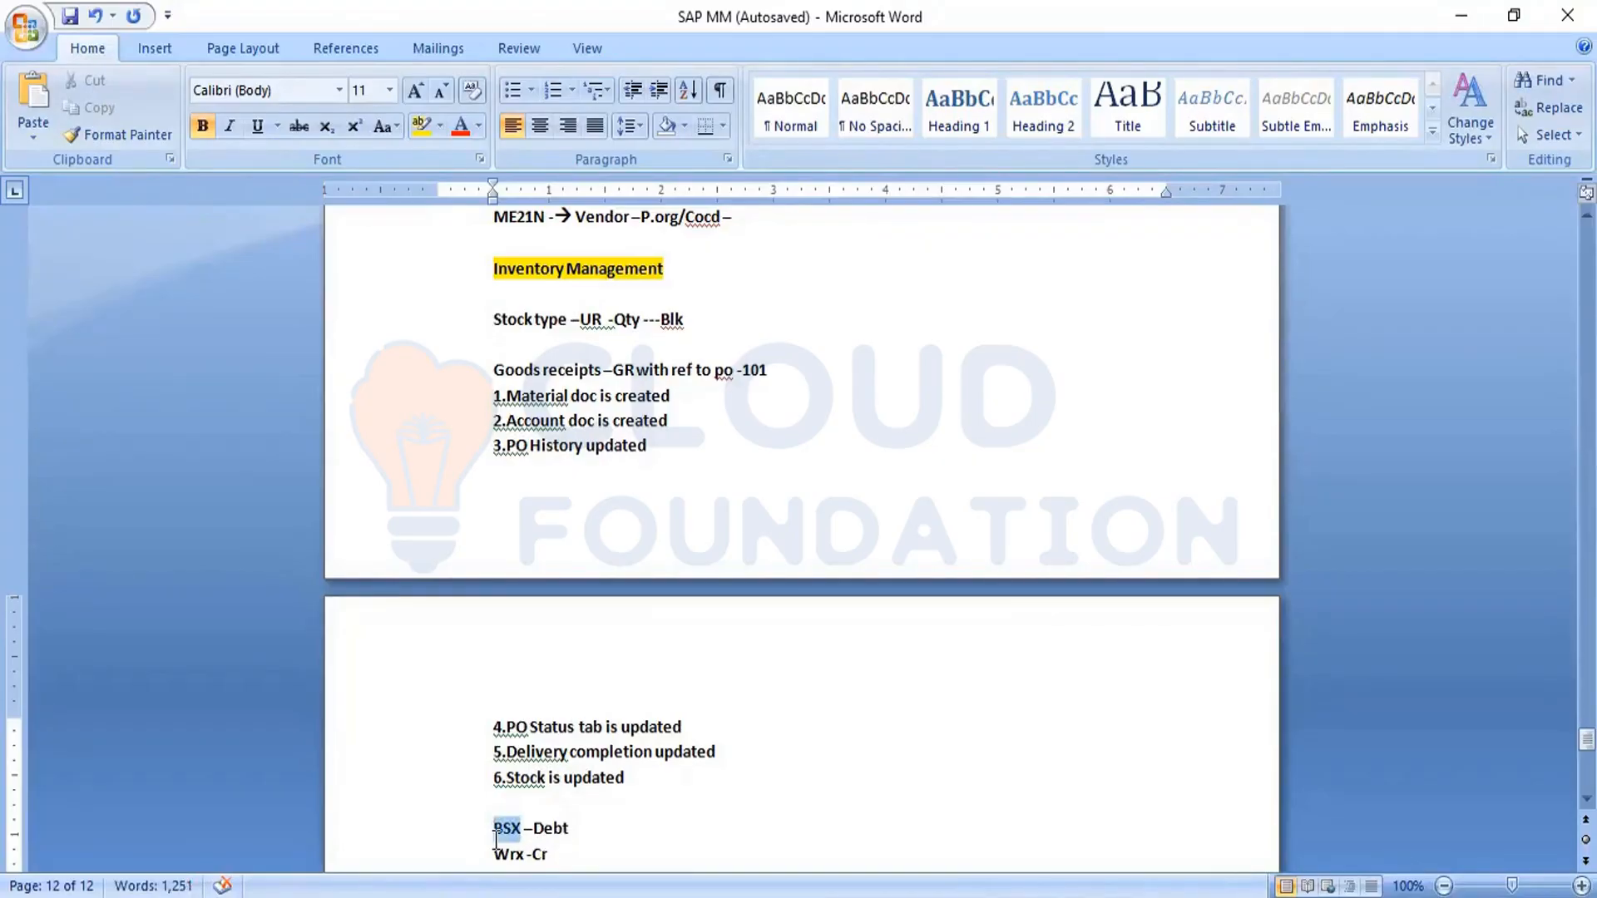
pyautogui.moveTo(497, 836); pyautogui.dragTo(496, 842)
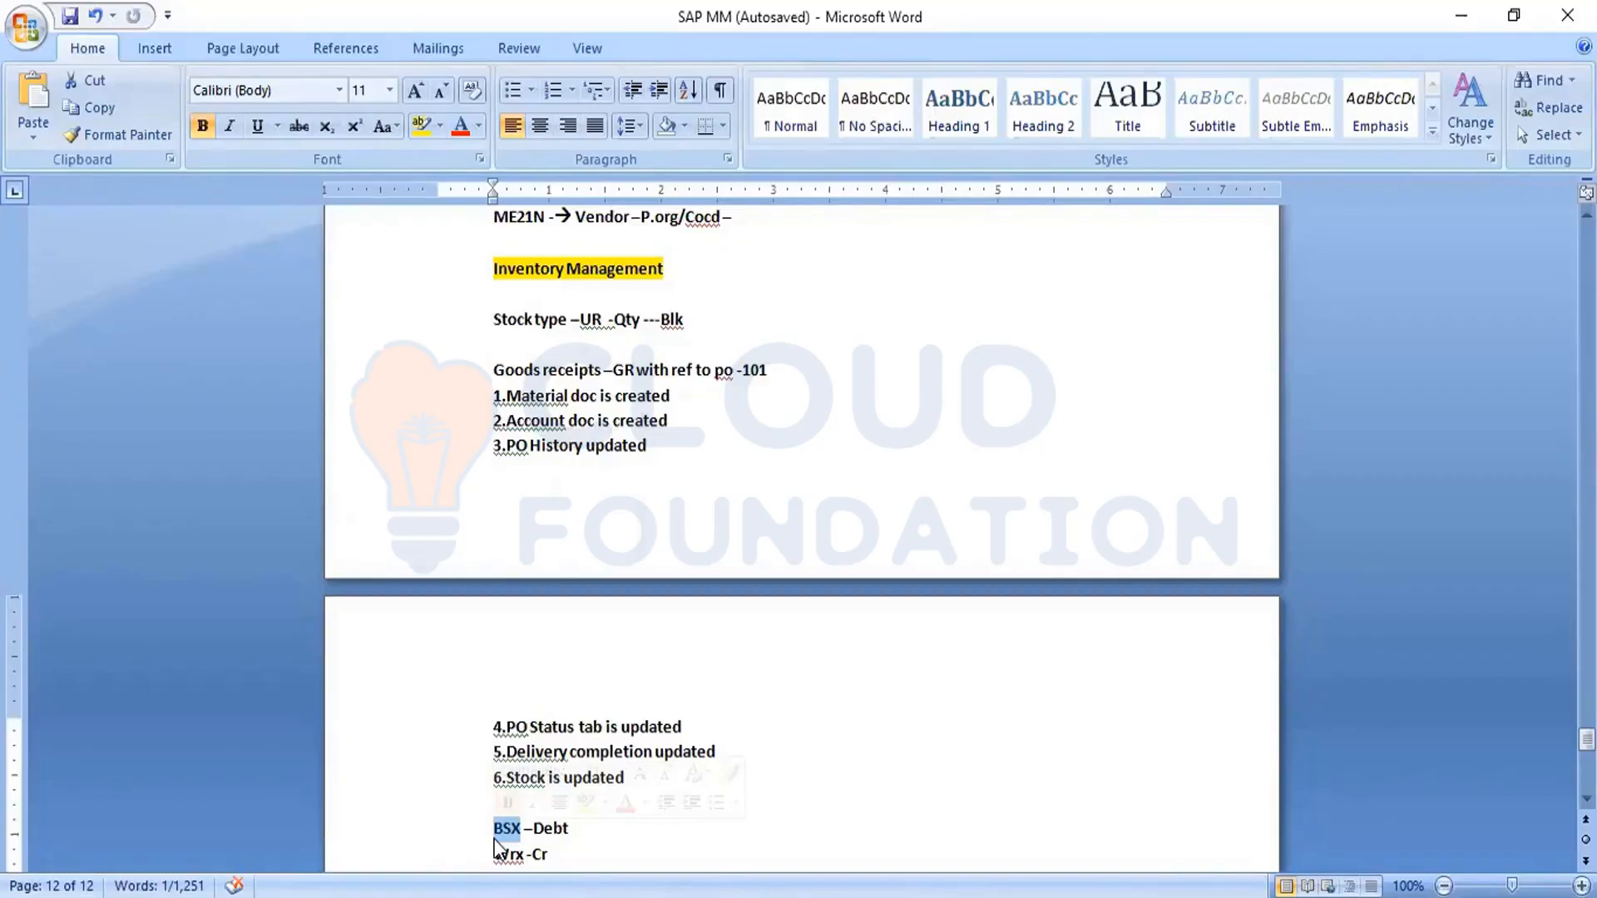
pyautogui.click(648, 845)
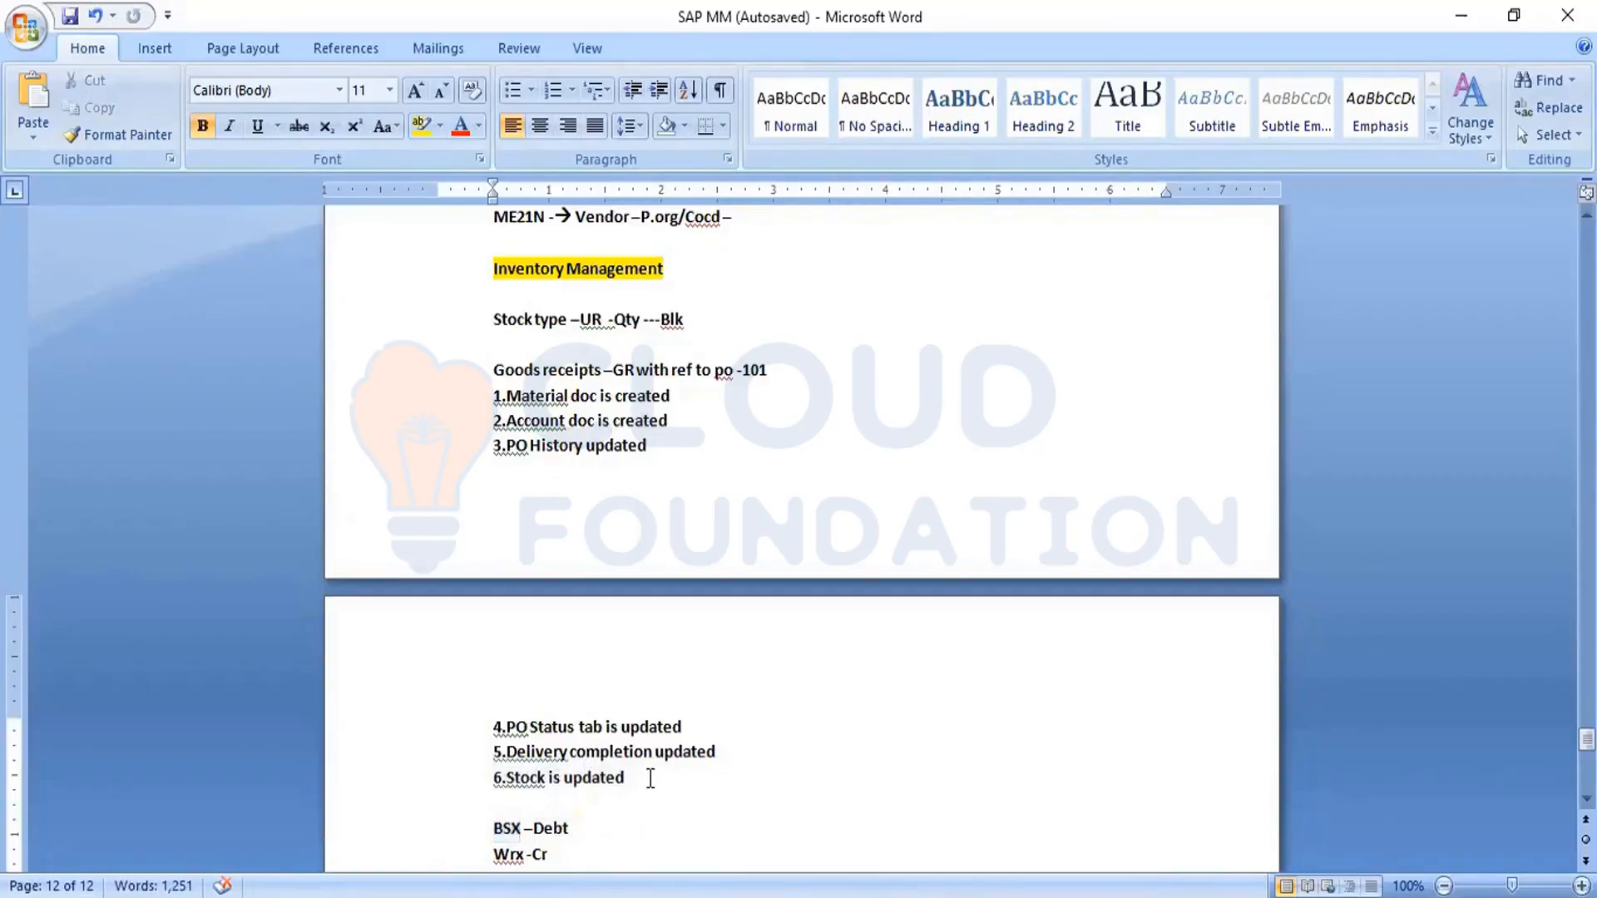
pyautogui.click(74, 22)
pyautogui.click(73, 16)
pyautogui.click(675, 727)
# - Switch back to the SAP remote session, leave the accounting and material documents and return to SAP Easy Access
pyautogui.moveTo(887, 896)
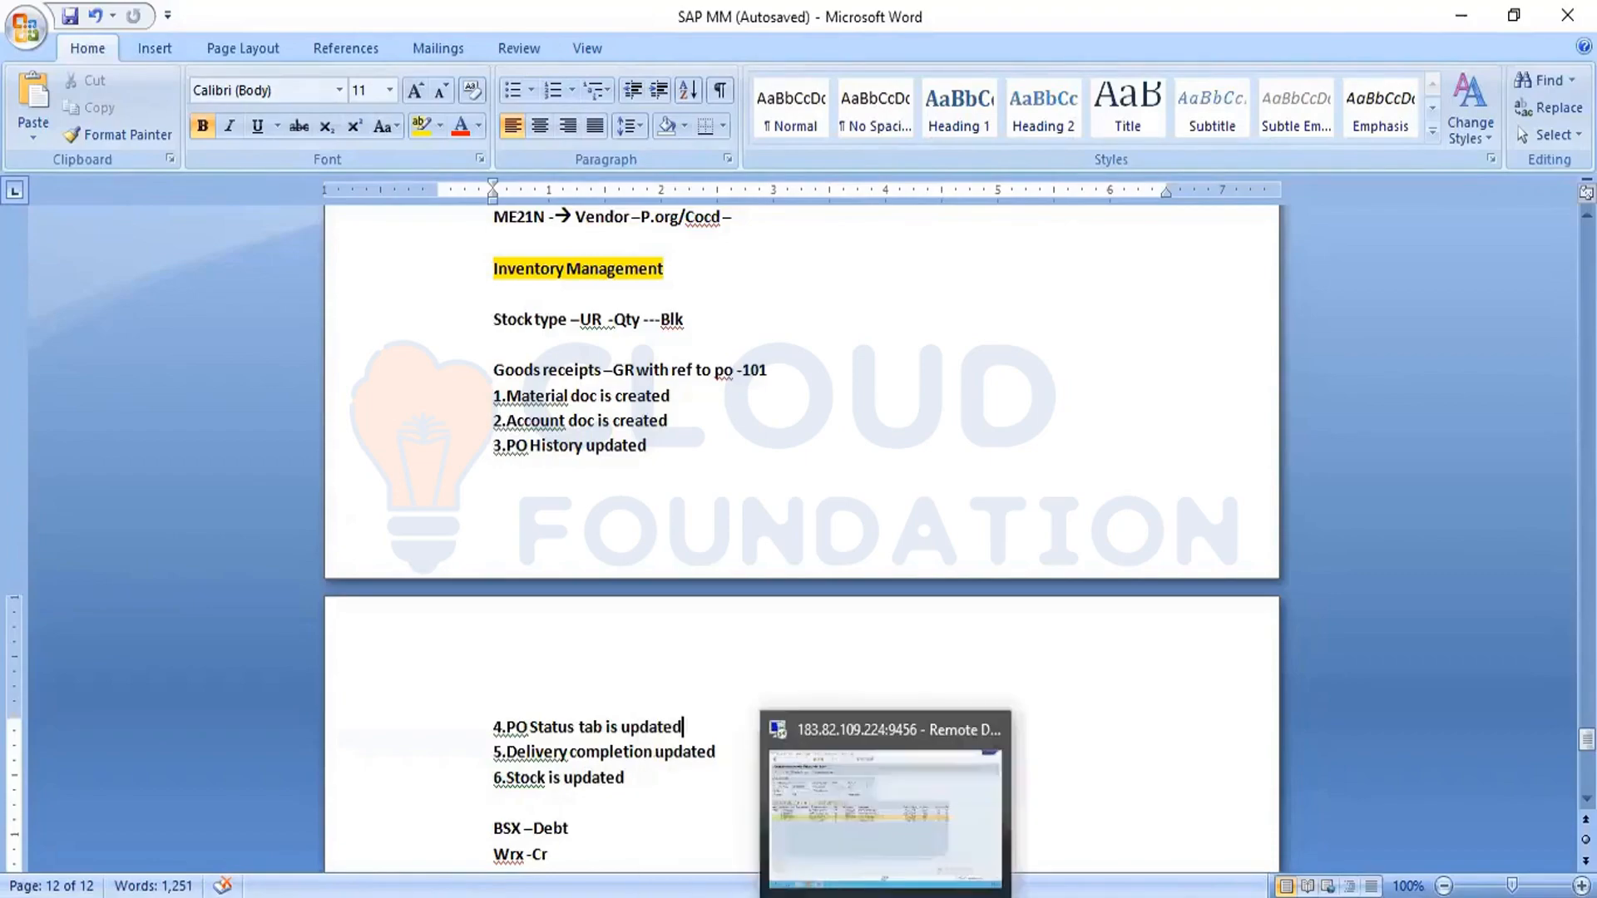
pyautogui.click(907, 836)
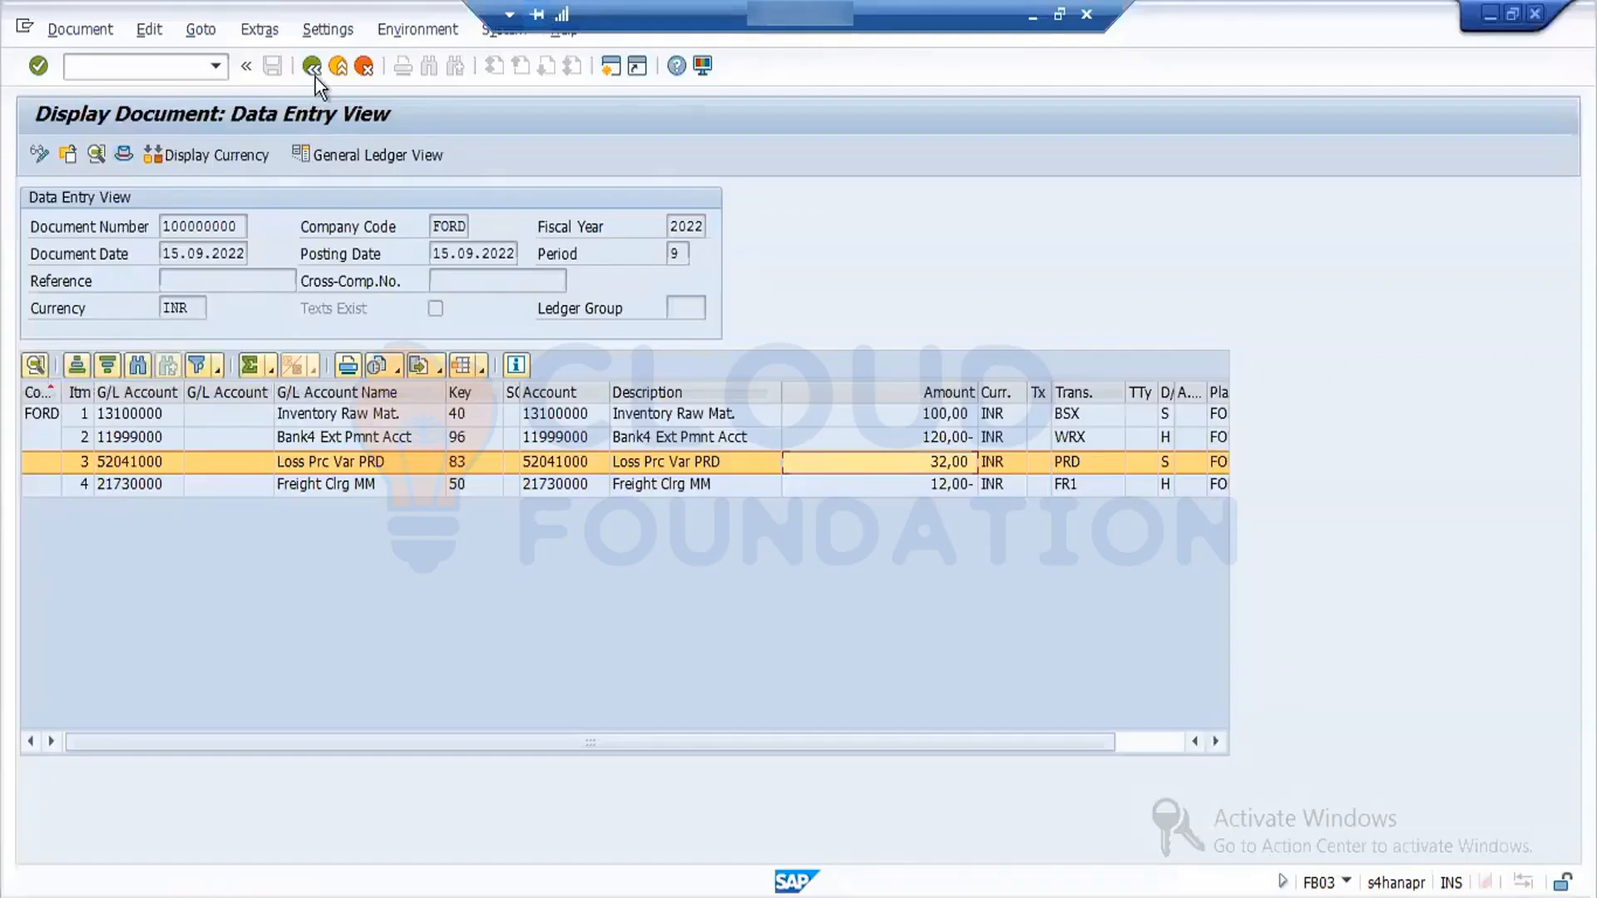
pyautogui.click(313, 67)
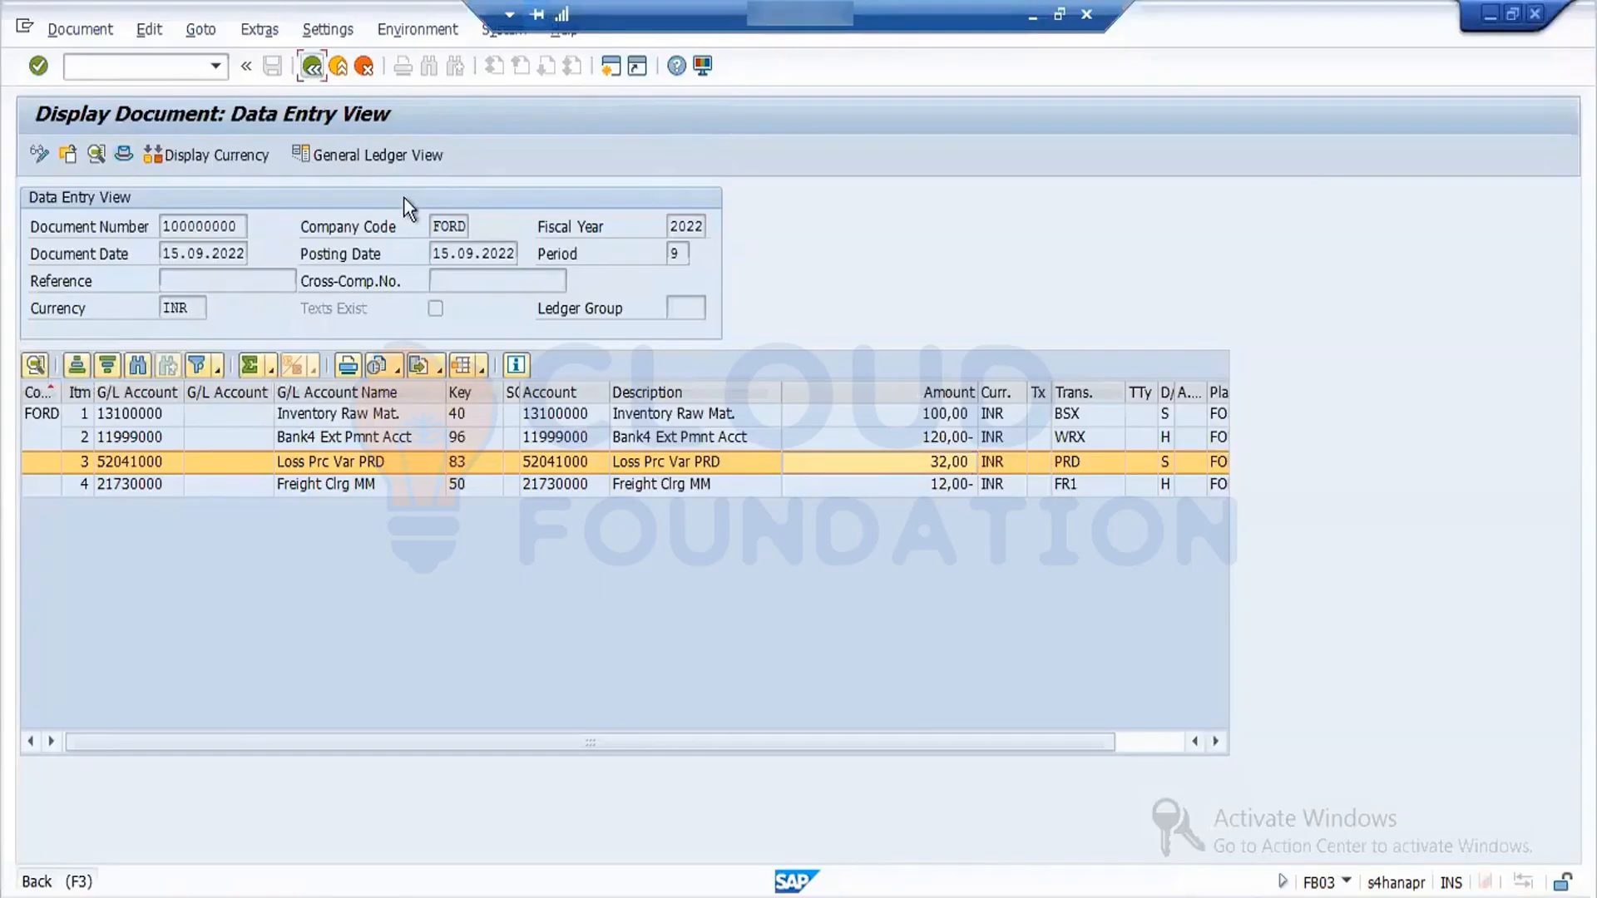
pyautogui.click(402, 200)
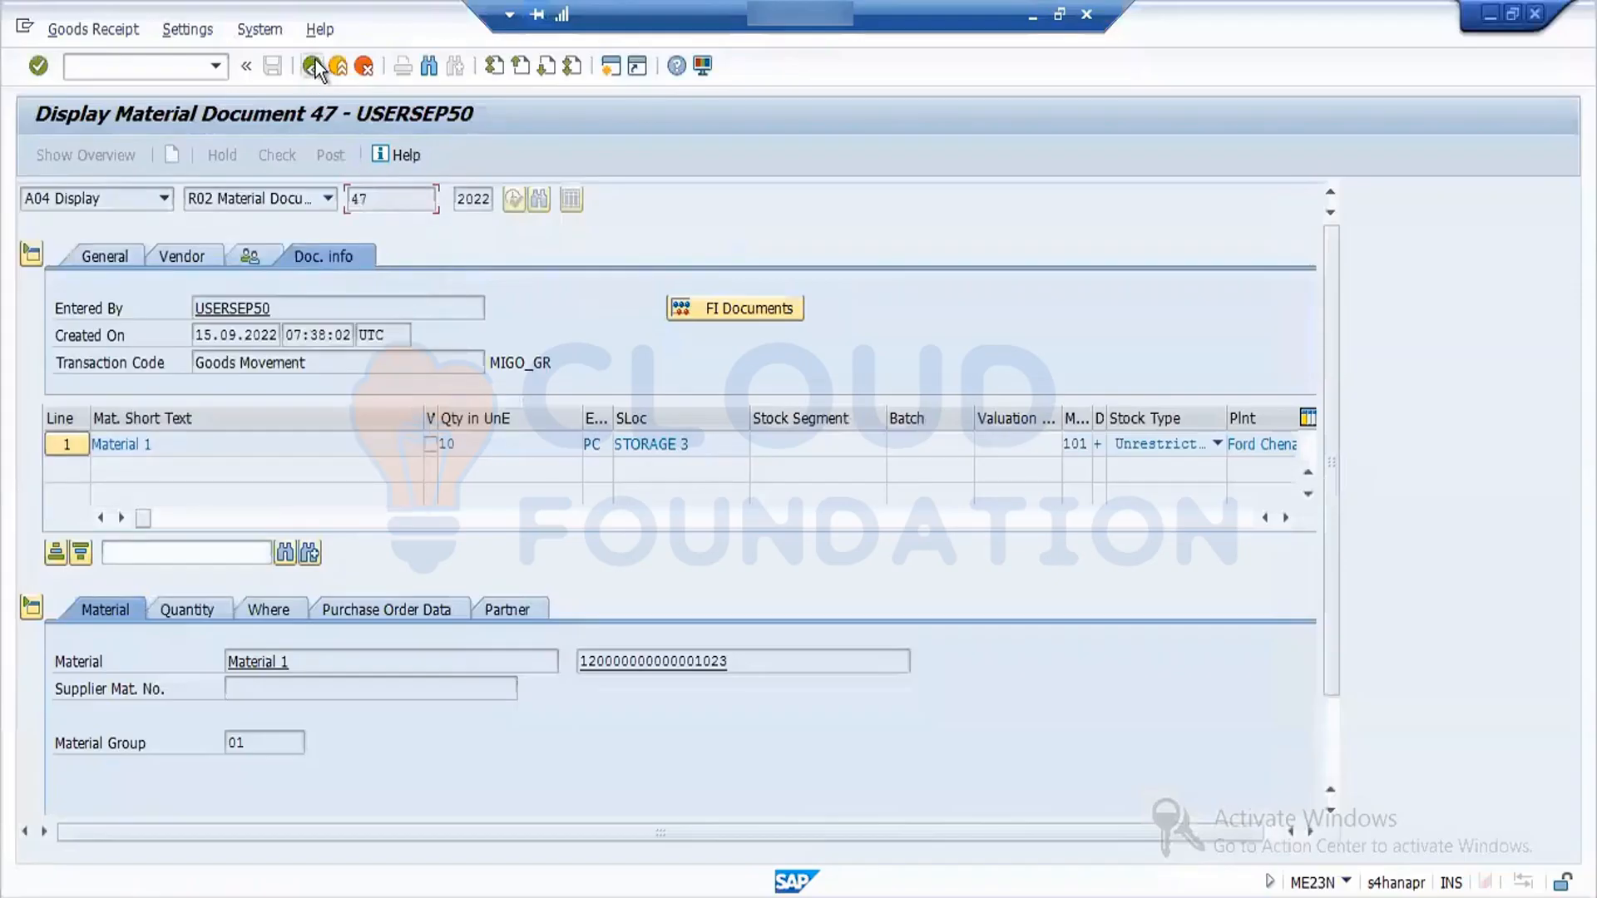
pyautogui.click(312, 66)
pyautogui.click(313, 66)
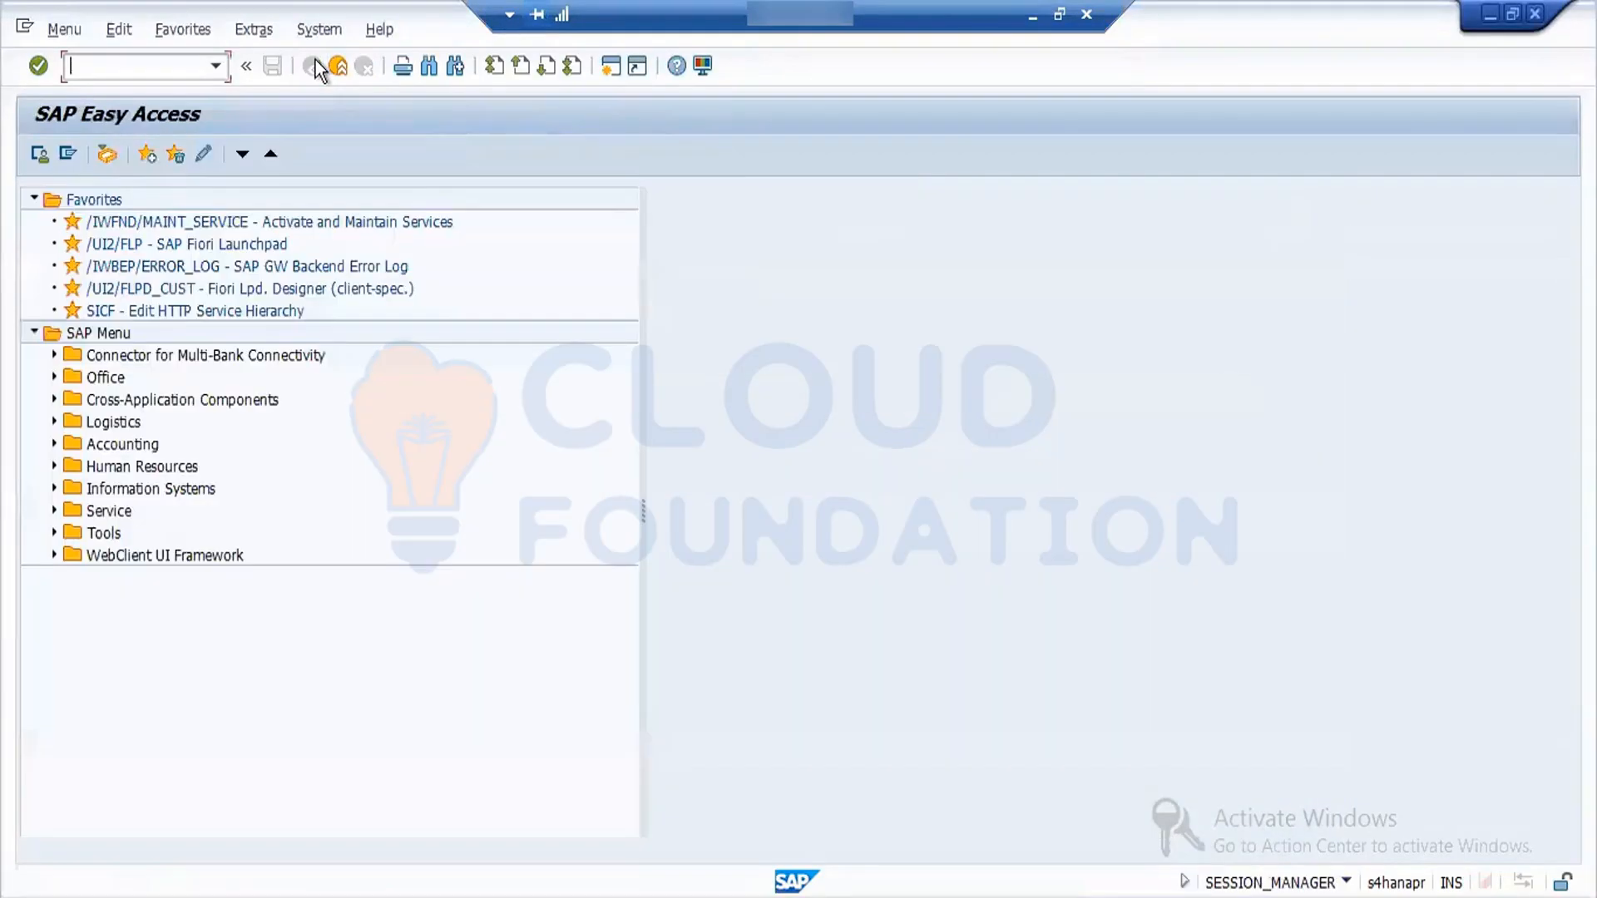
# - Start transaction SPRO and display the SAP Reference IMG
pyautogui.write('spro')
pyautogui.press('Return')
pyautogui.click(148, 161)
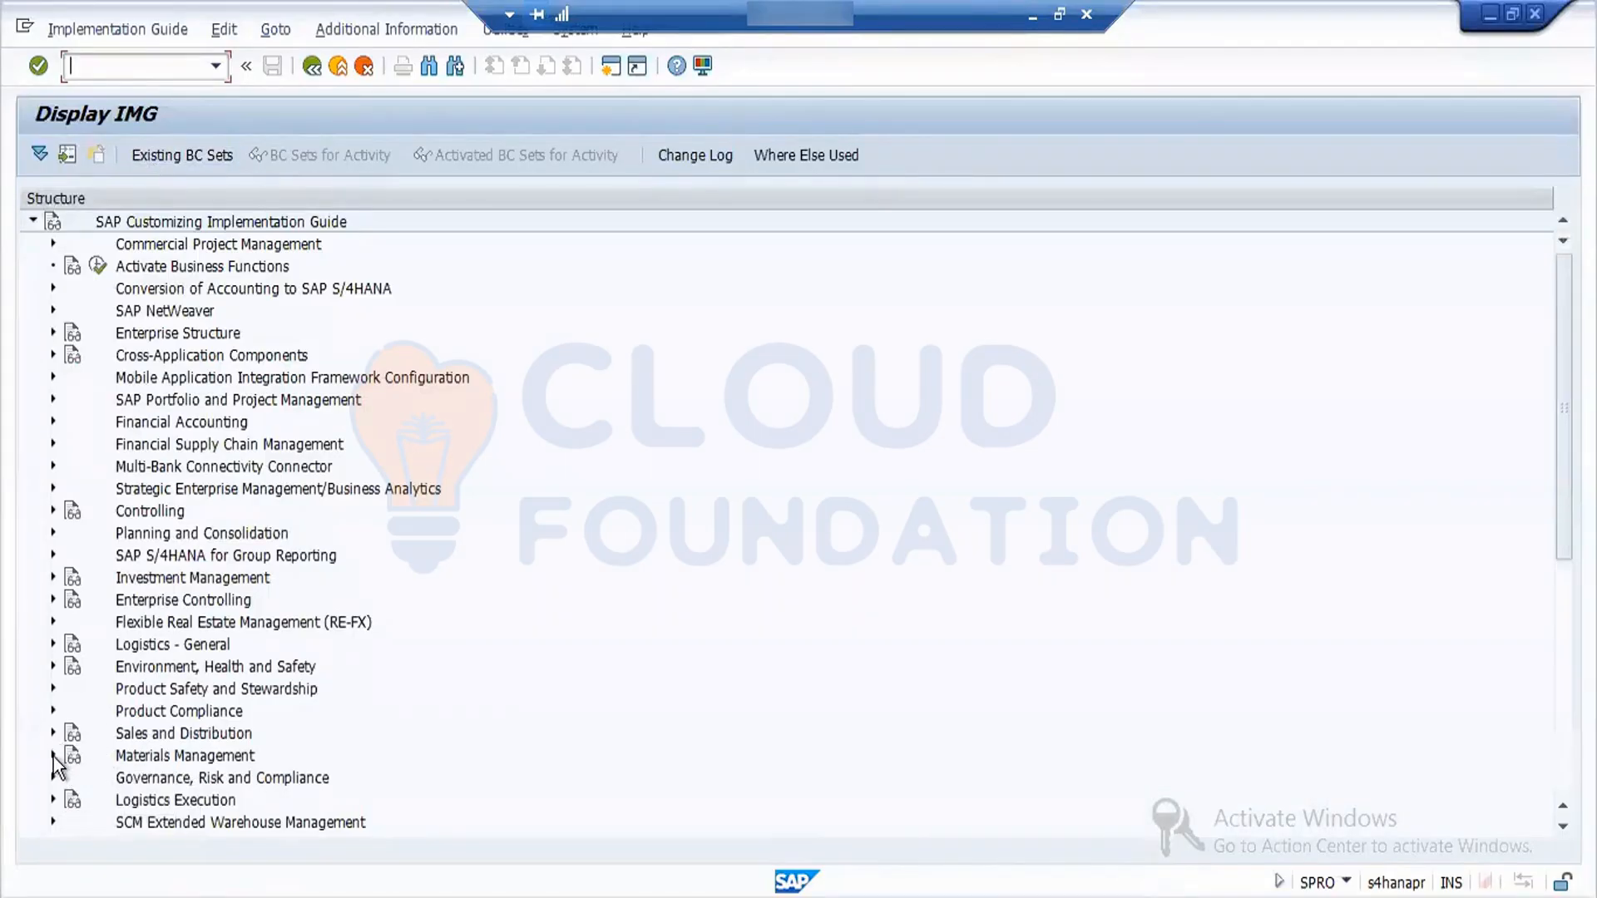
# - Open Define Number Assignment for Accounting Documents under Materials Management, Inventory Management and Physical Inventory, Number Assignment
pyautogui.click(53, 755)
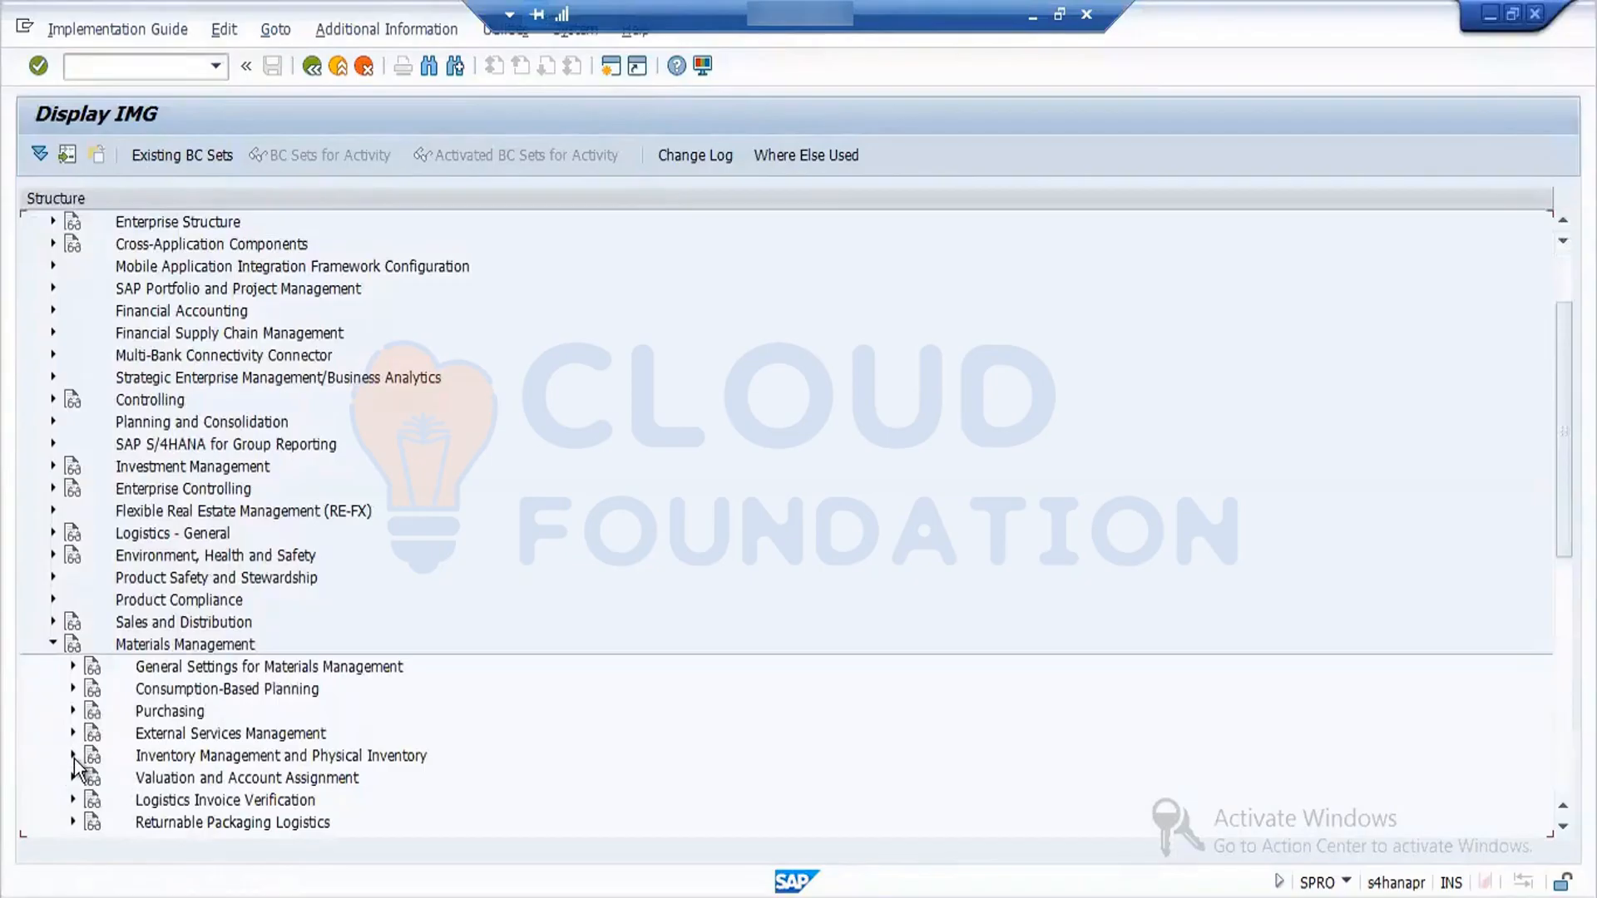
pyautogui.click(73, 756)
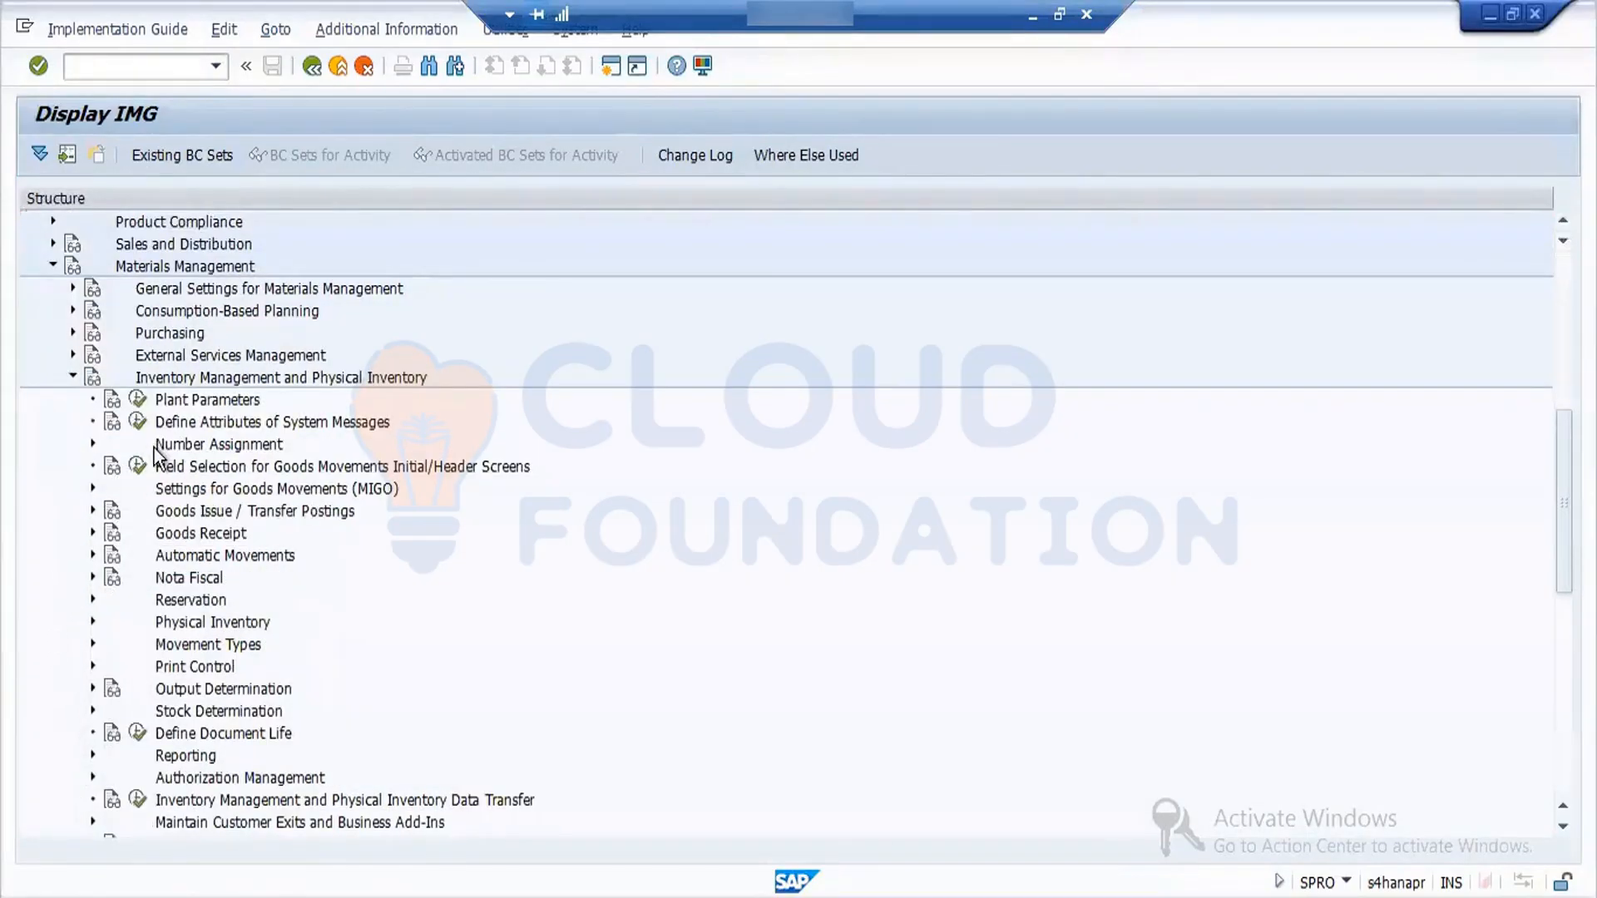
pyautogui.click(92, 443)
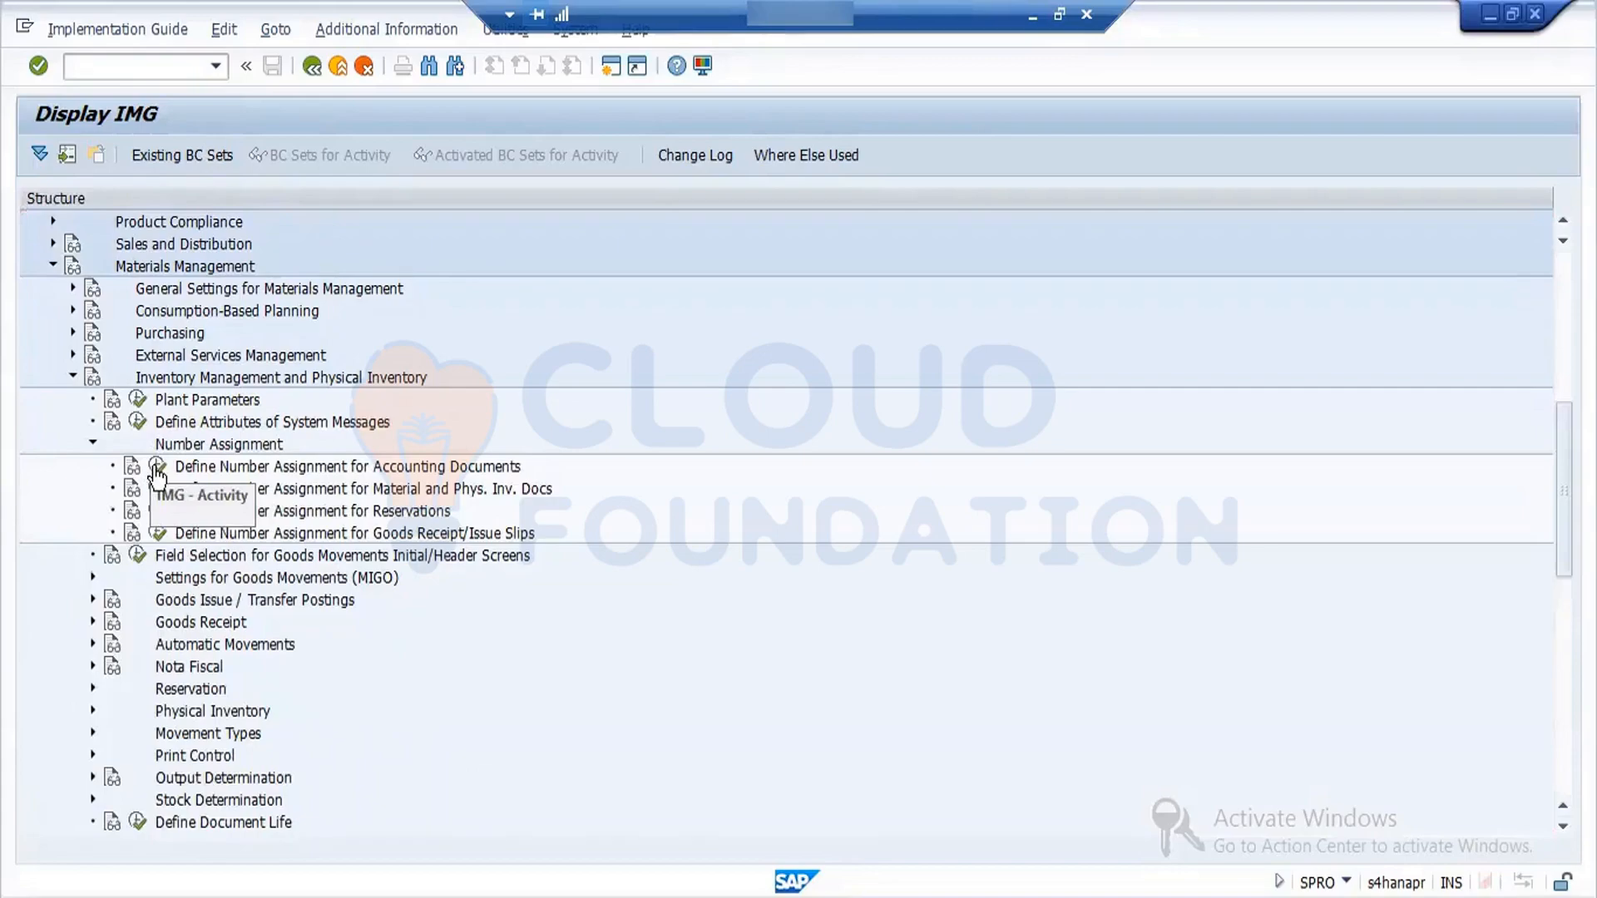
pyautogui.click(156, 468)
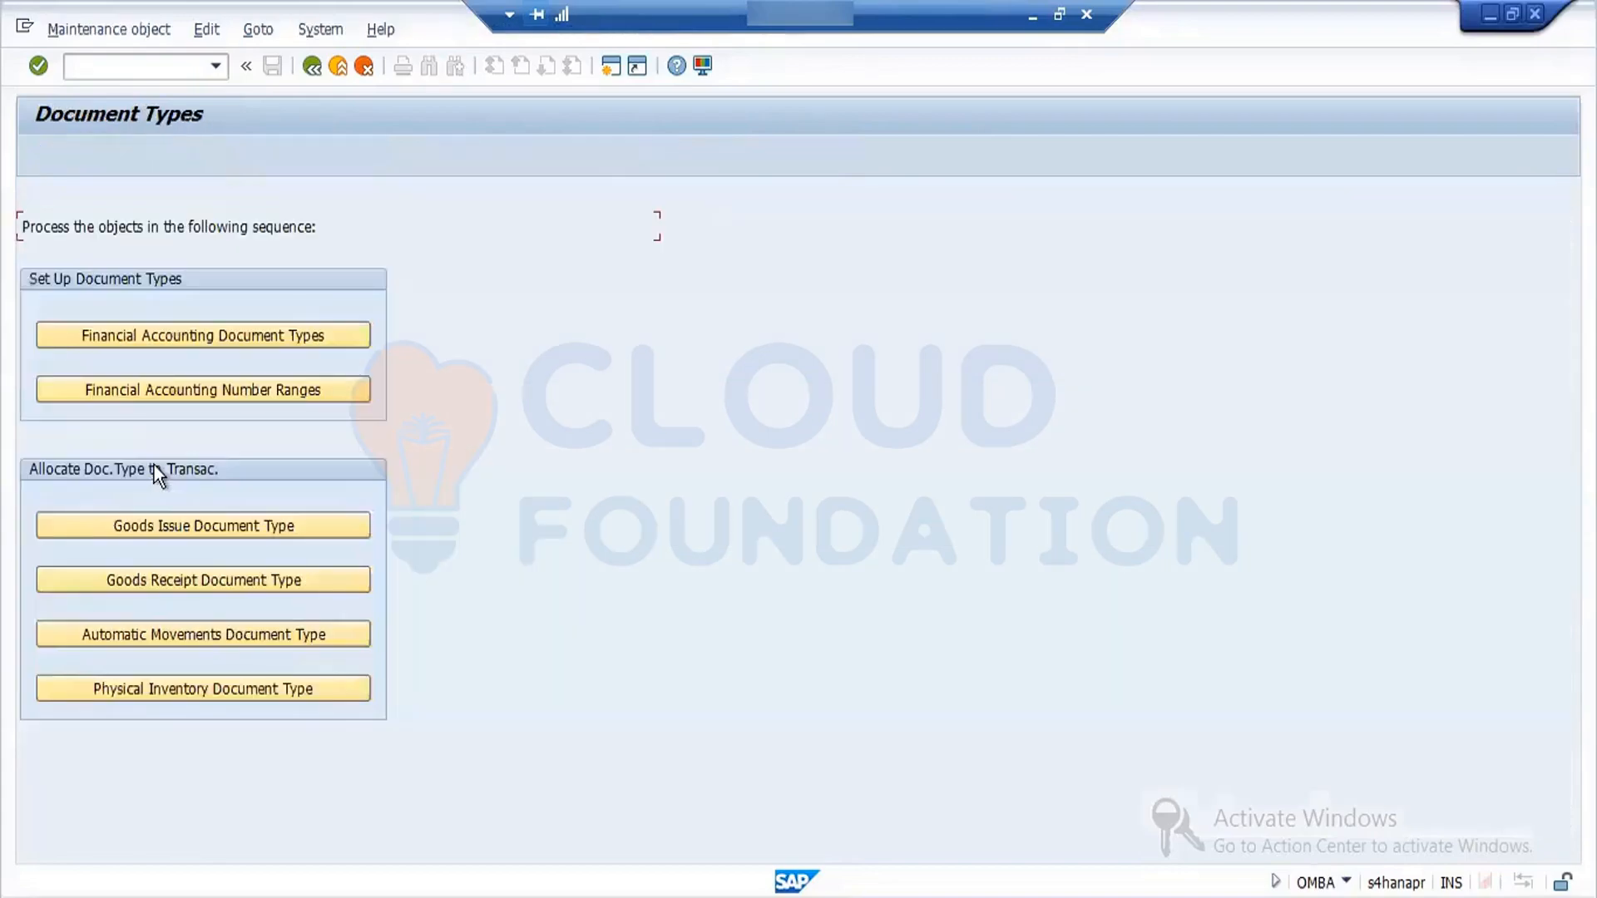
# - Open the Financial Accounting document types, position the list at type WA and select the Goods Issue entry
pyautogui.click(217, 336)
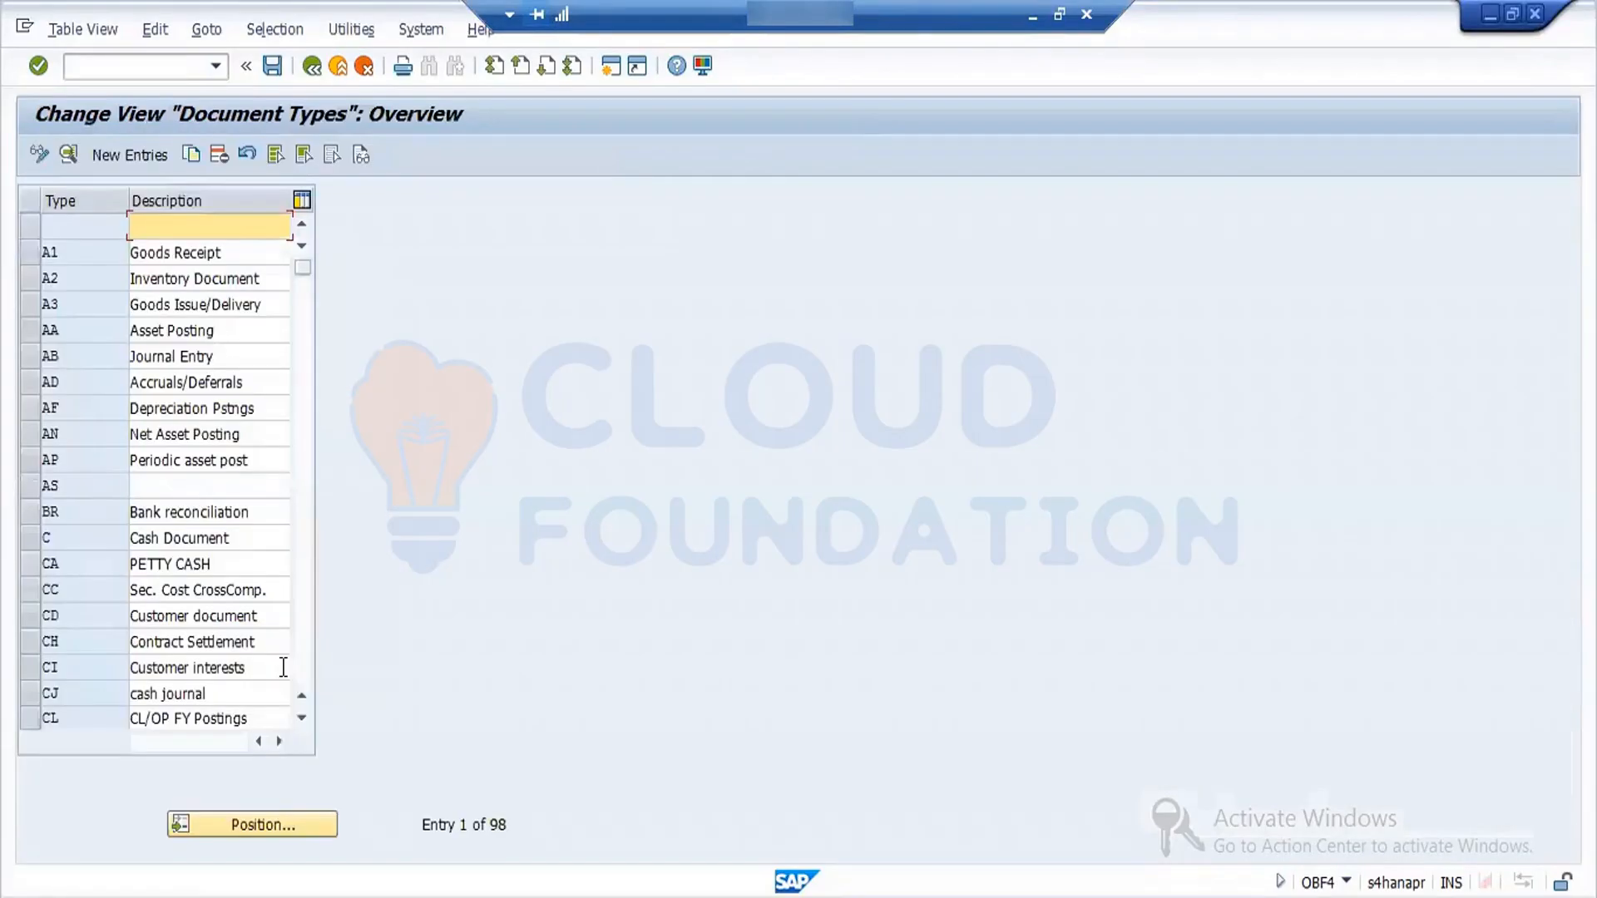
pyautogui.click(295, 820)
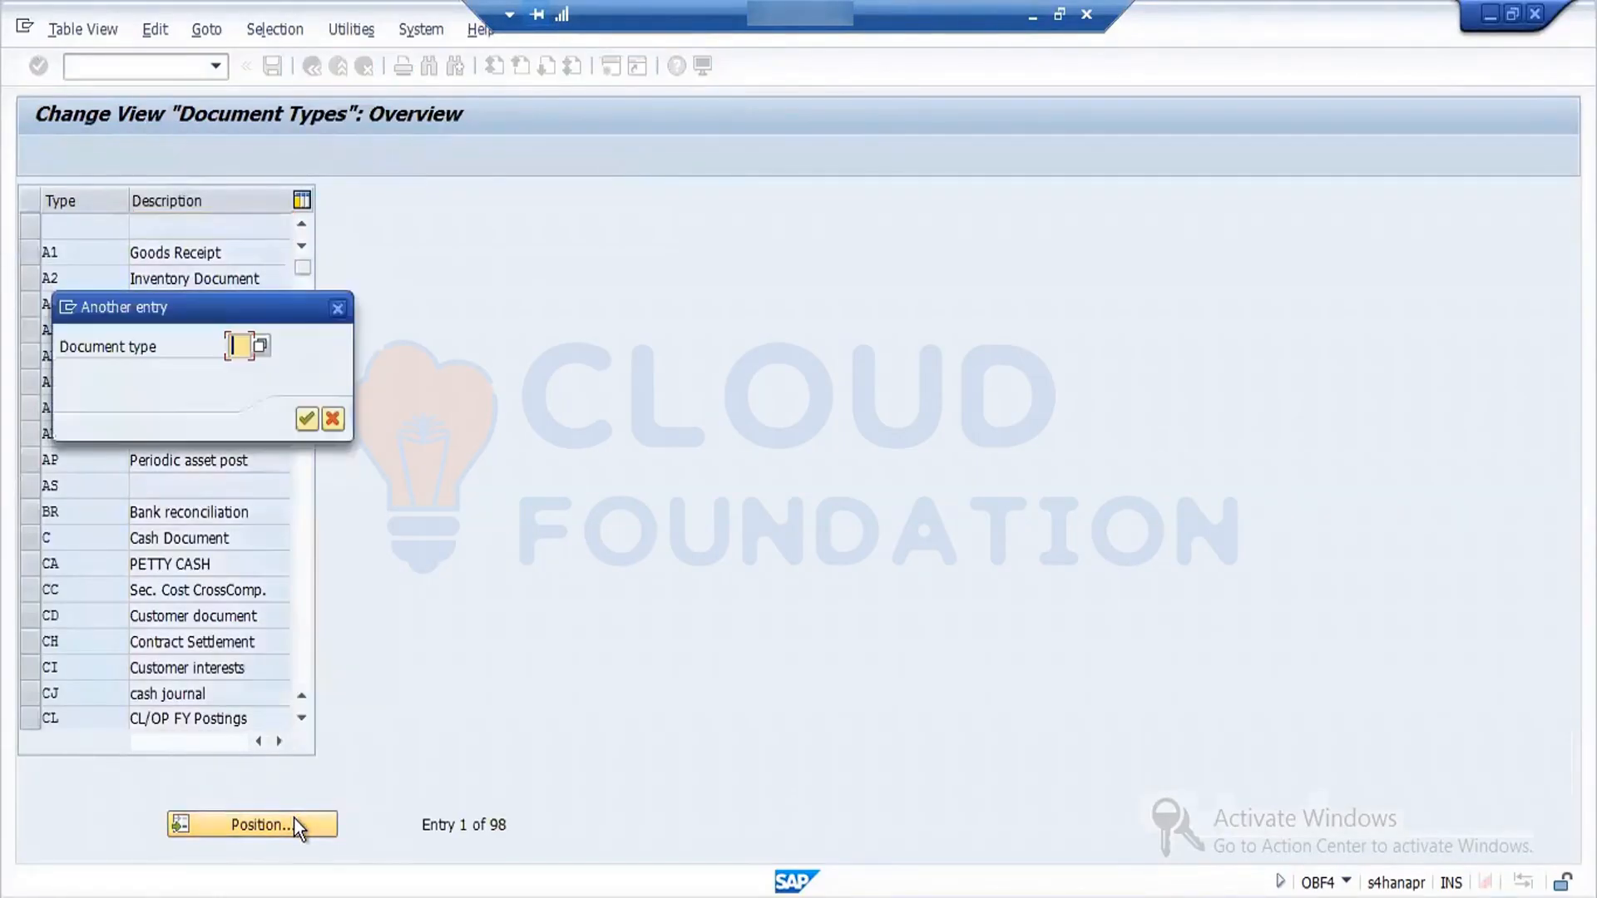
pyautogui.write('wa')
pyautogui.press('Return')
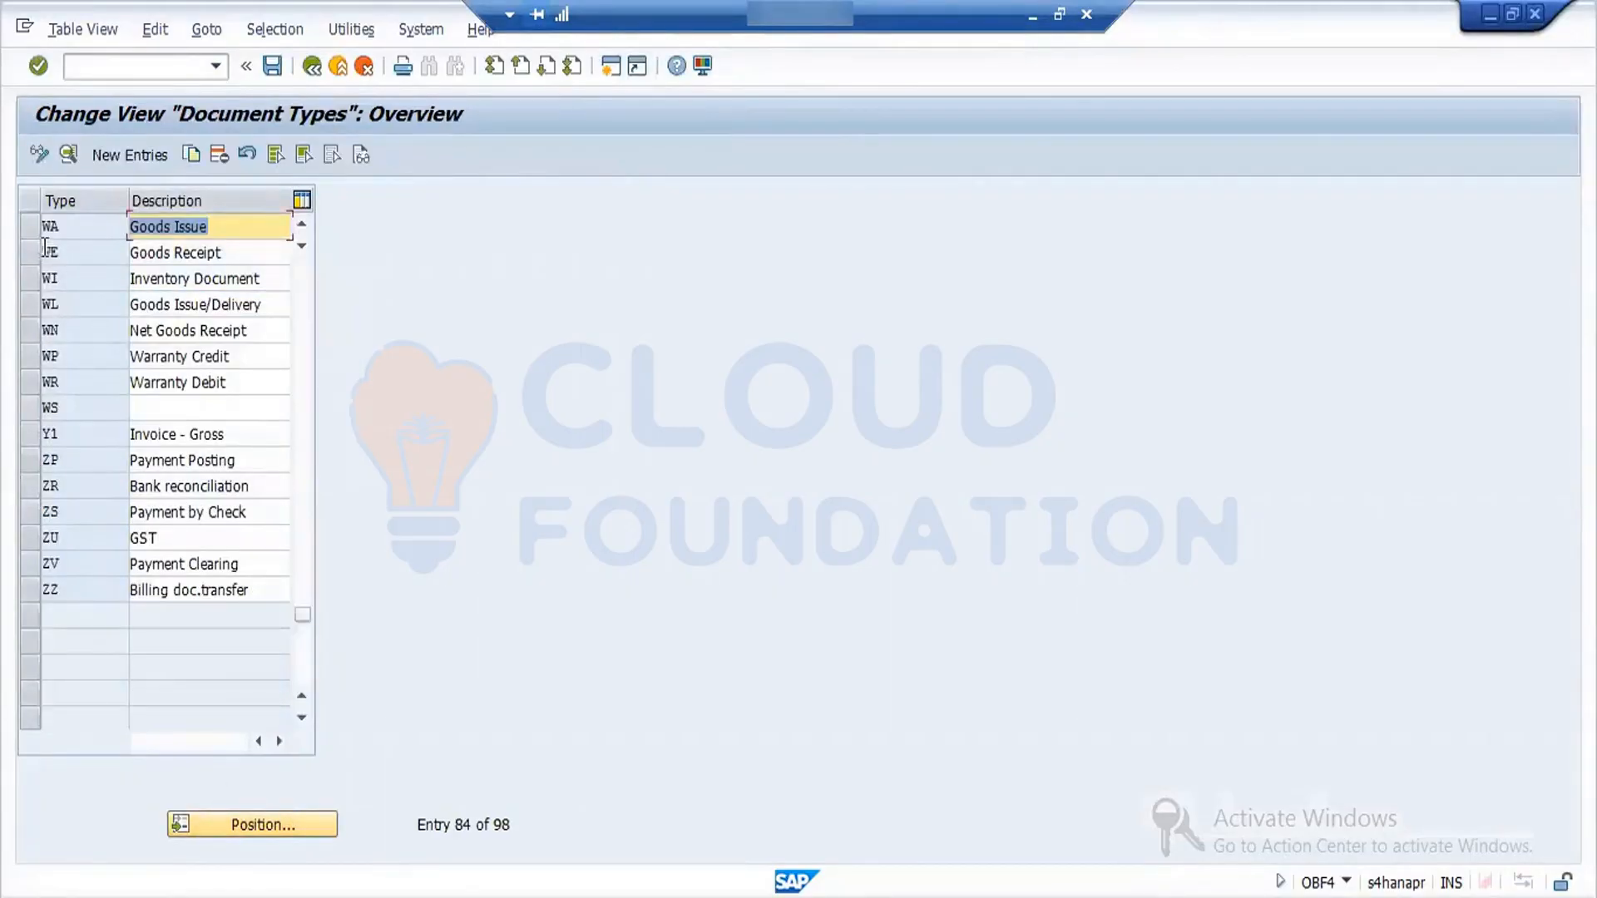
pyautogui.click(28, 231)
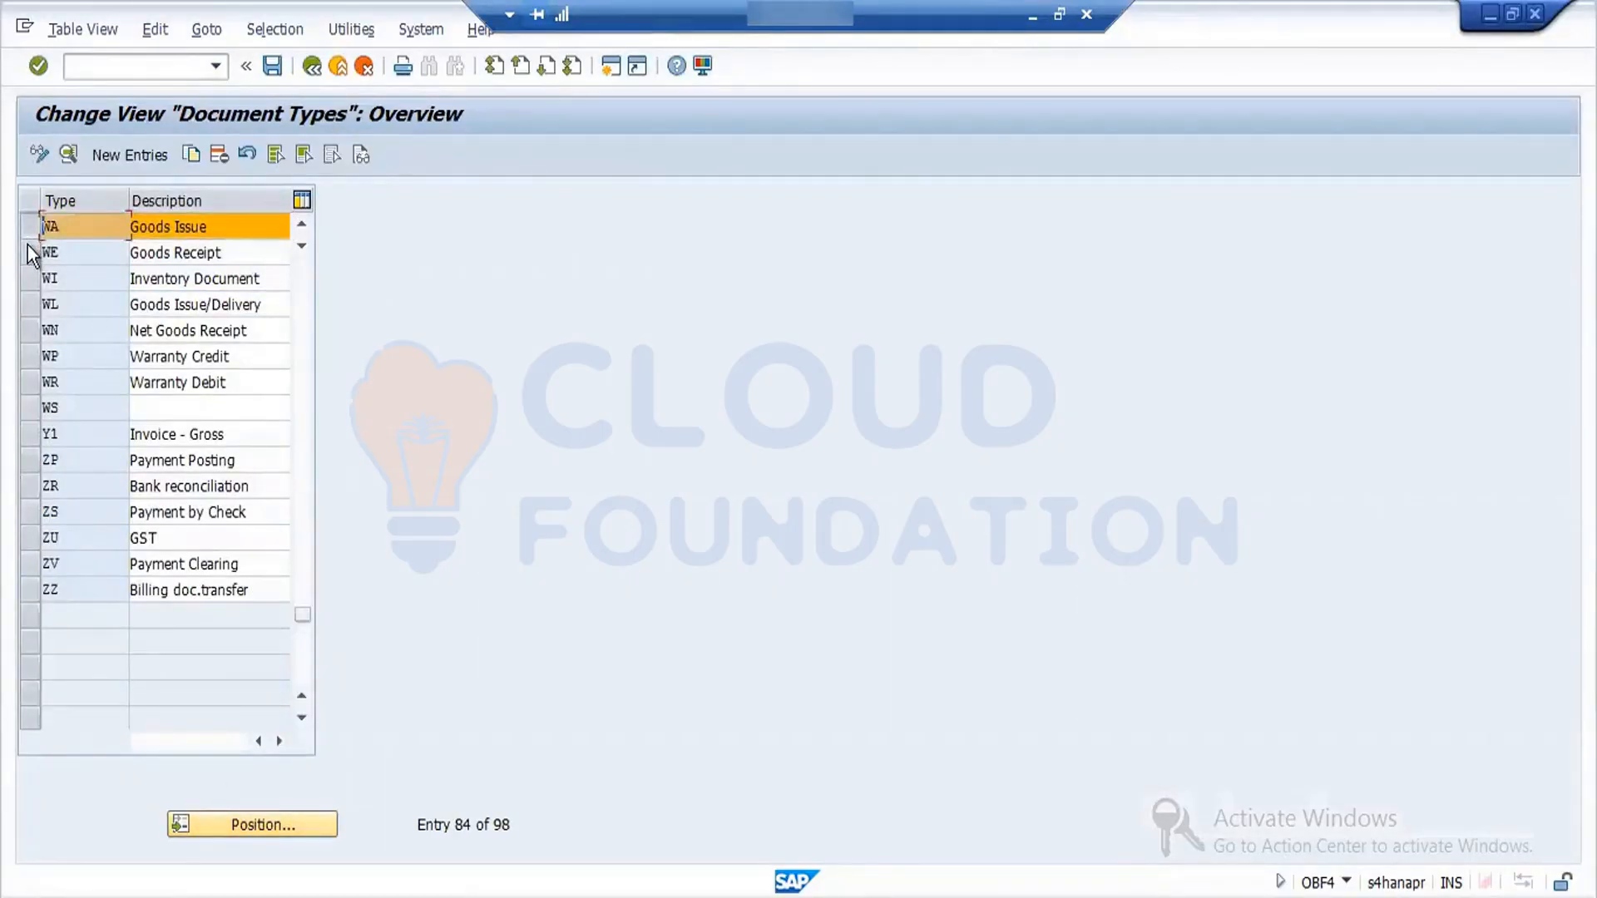
# - Select the Goods Receipt (WE) and Inventory Document (WI) entries as well, and return to the Document Types overview
pyautogui.click(27, 248)
pyautogui.click(27, 283)
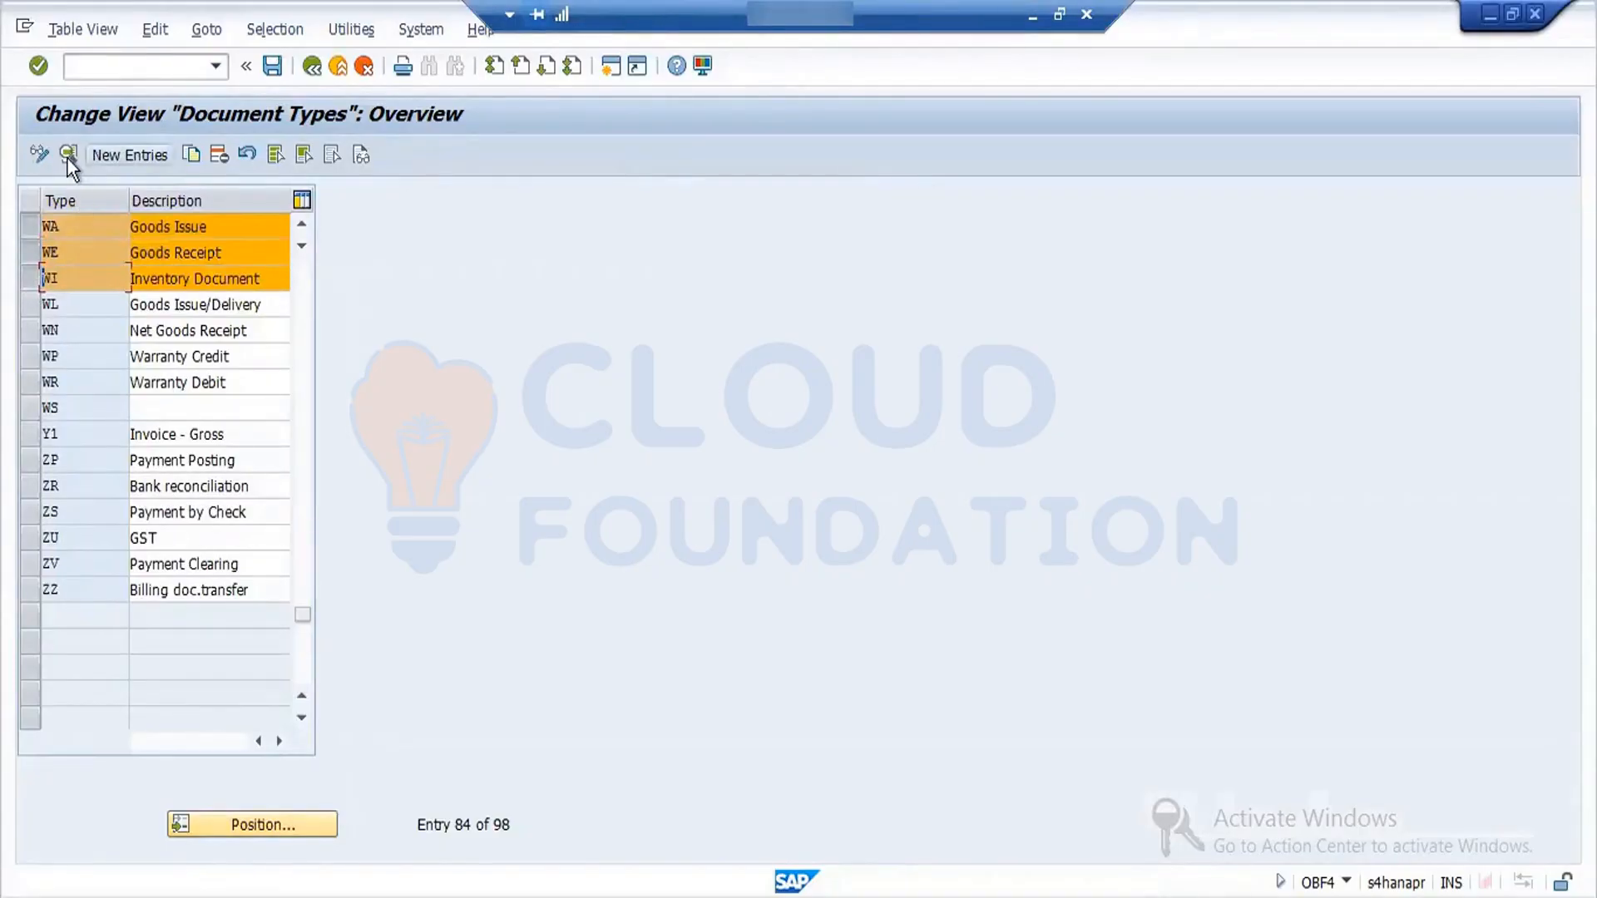
pyautogui.click(313, 67)
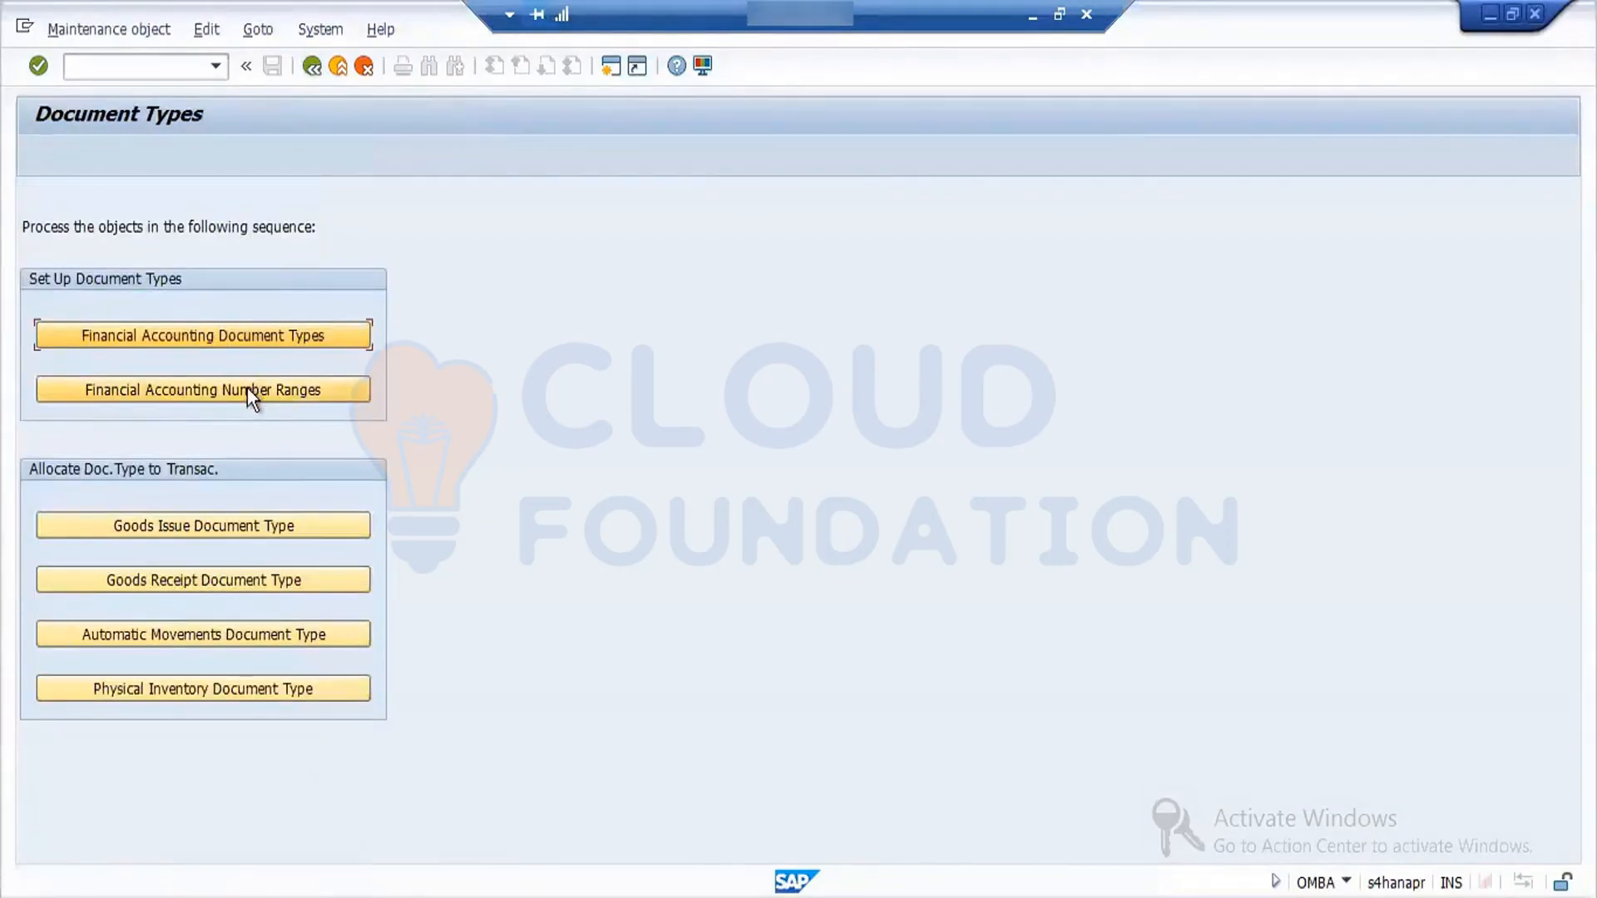
# - Display the Financial Accounting number range intervals for company code FORD, check range 01 for year 2022, and return to the Document Types overview
pyautogui.click(247, 387)
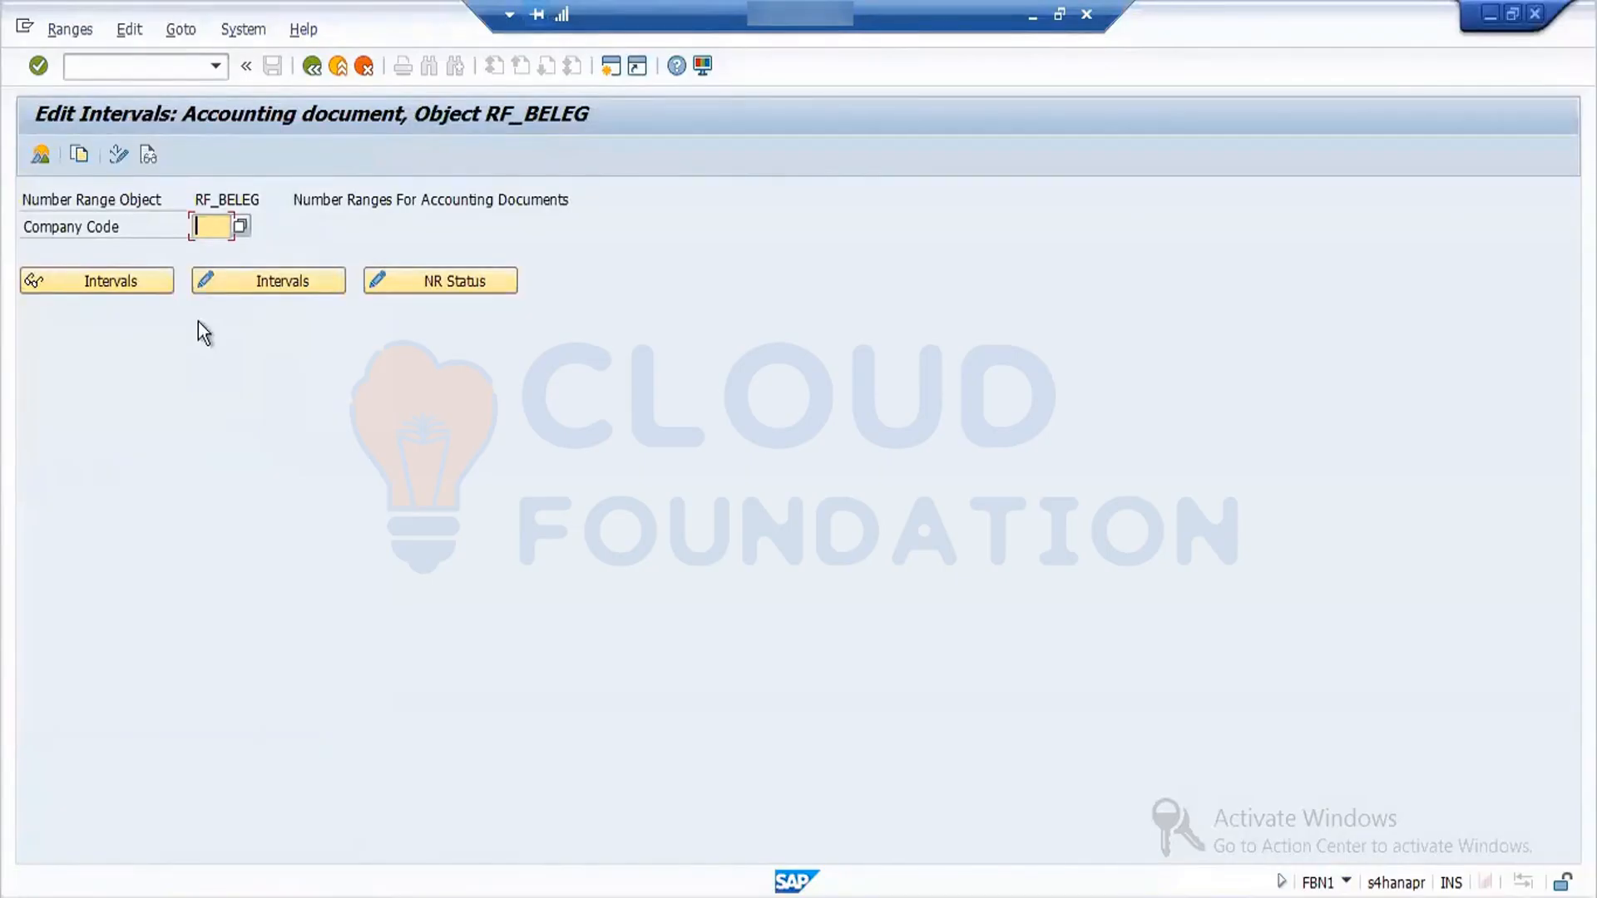
pyautogui.write('FORD')
pyautogui.press('Return')
pyautogui.click(113, 282)
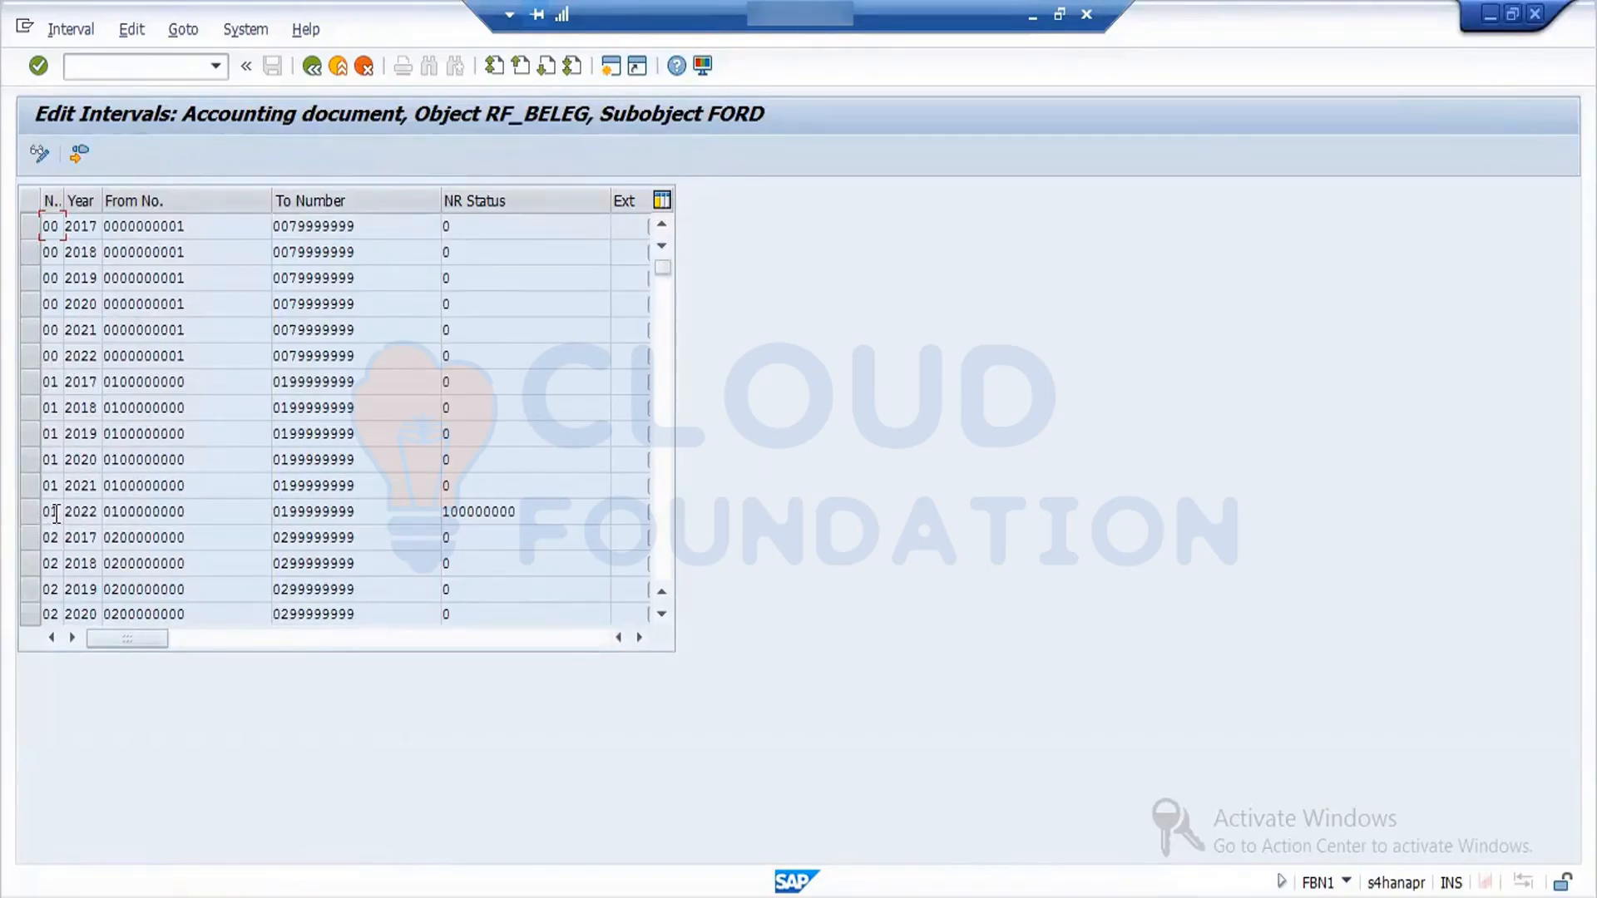
pyautogui.click(195, 510)
pyautogui.doubleClick(194, 510)
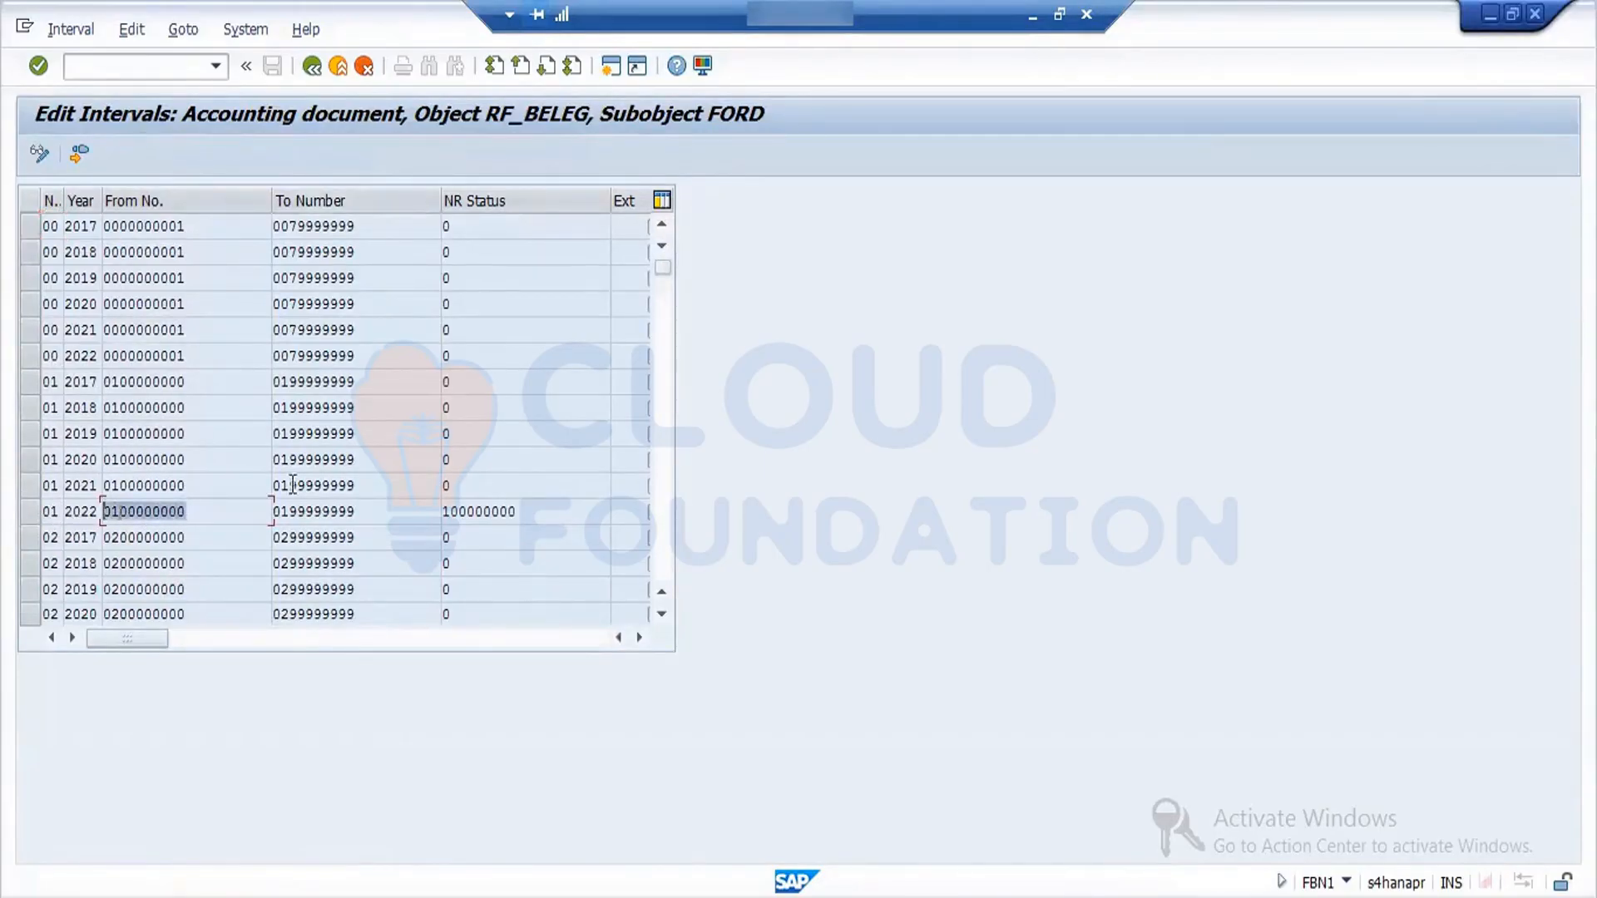
pyautogui.doubleClick(526, 509)
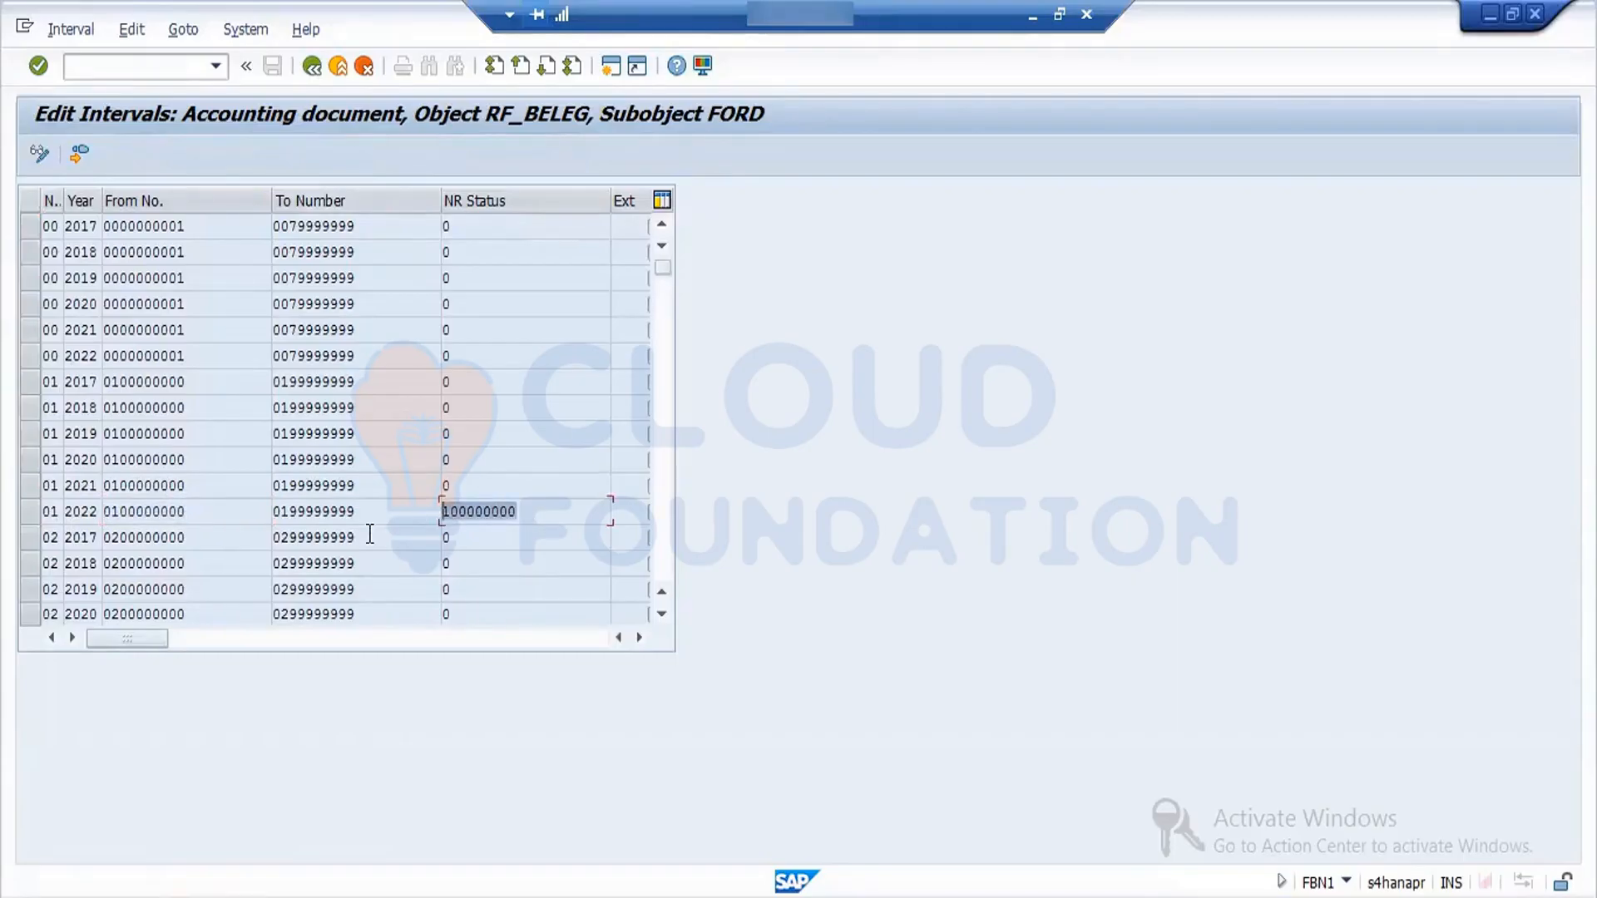
pyautogui.click(312, 66)
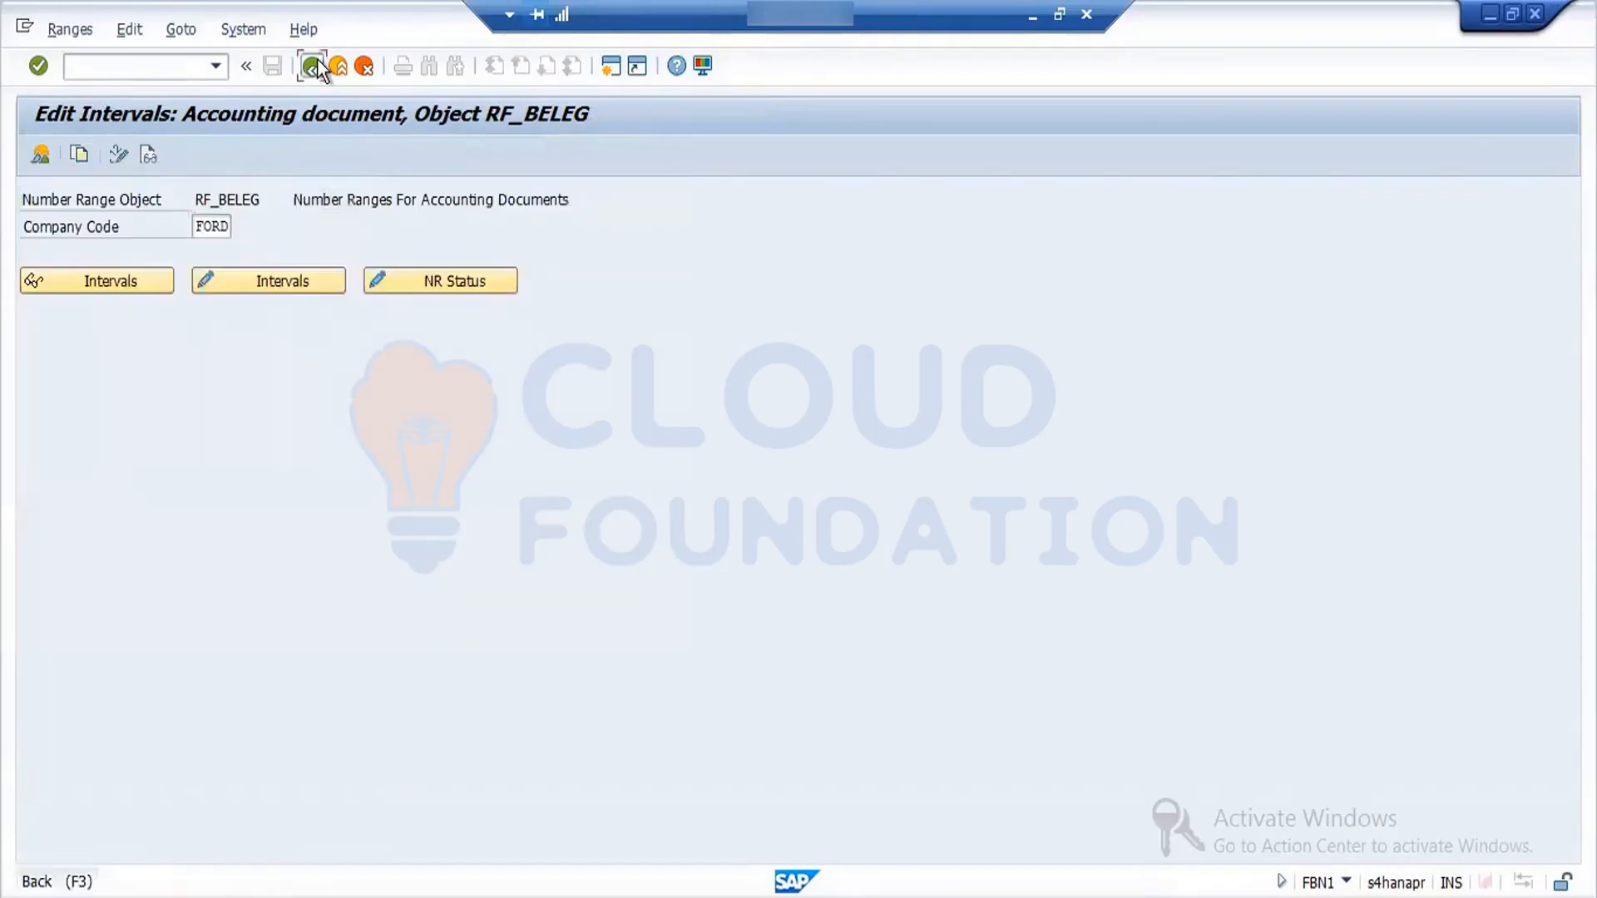
pyautogui.click(312, 65)
# - Open the Financial Accounting document types, position the list at WA, and check the number range in the Goods Issue details
pyautogui.click(258, 344)
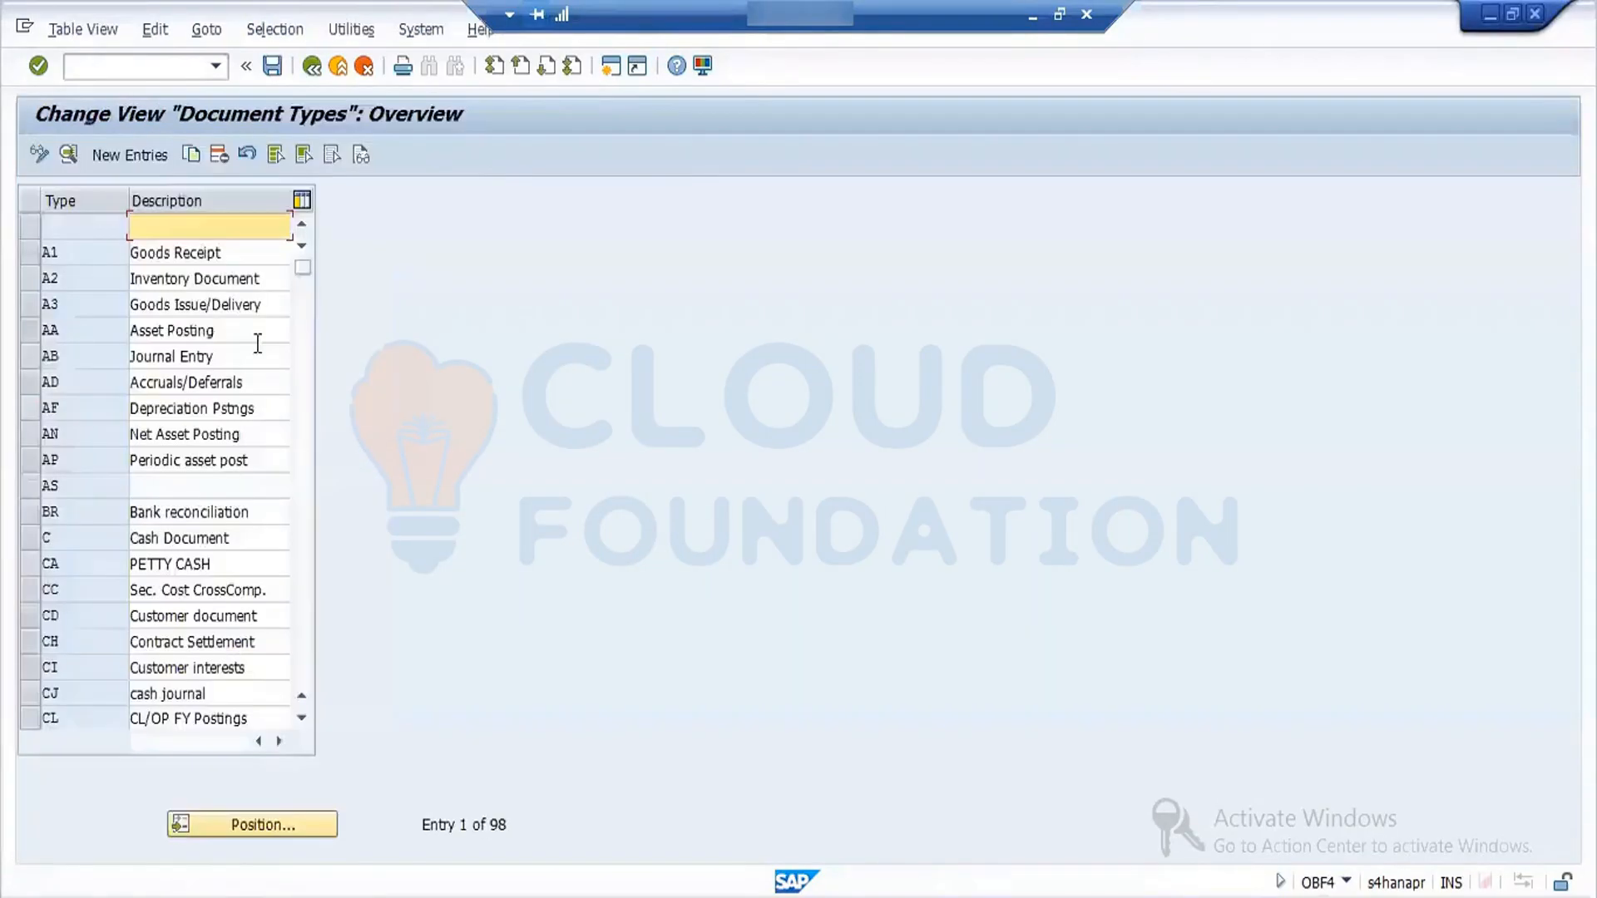
pyautogui.click(291, 824)
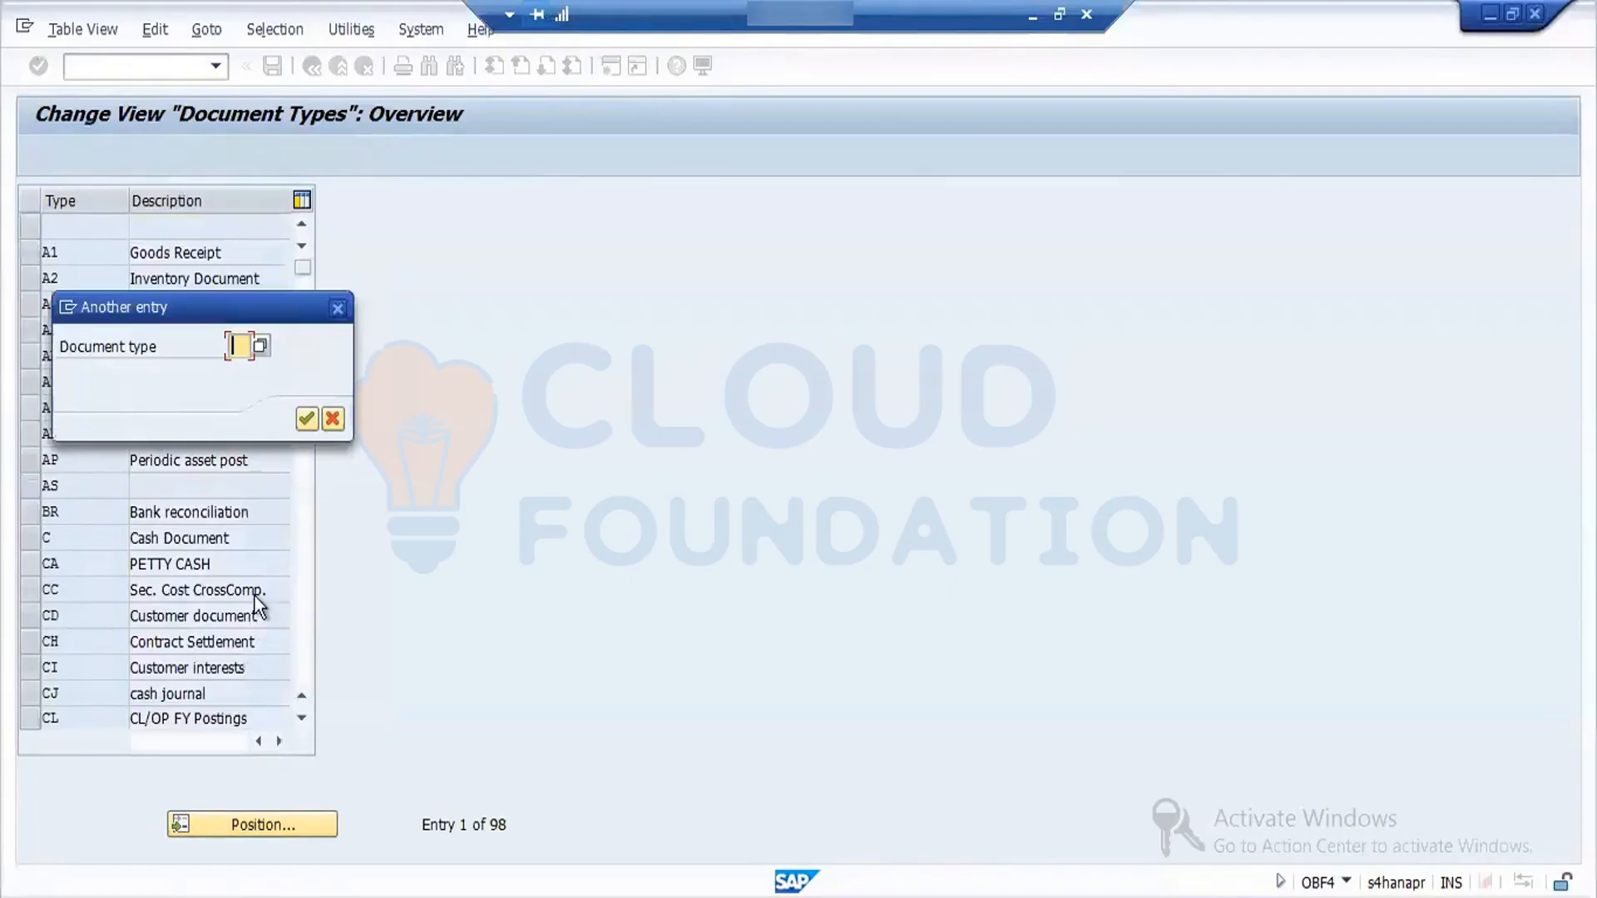
pyautogui.write('WA')
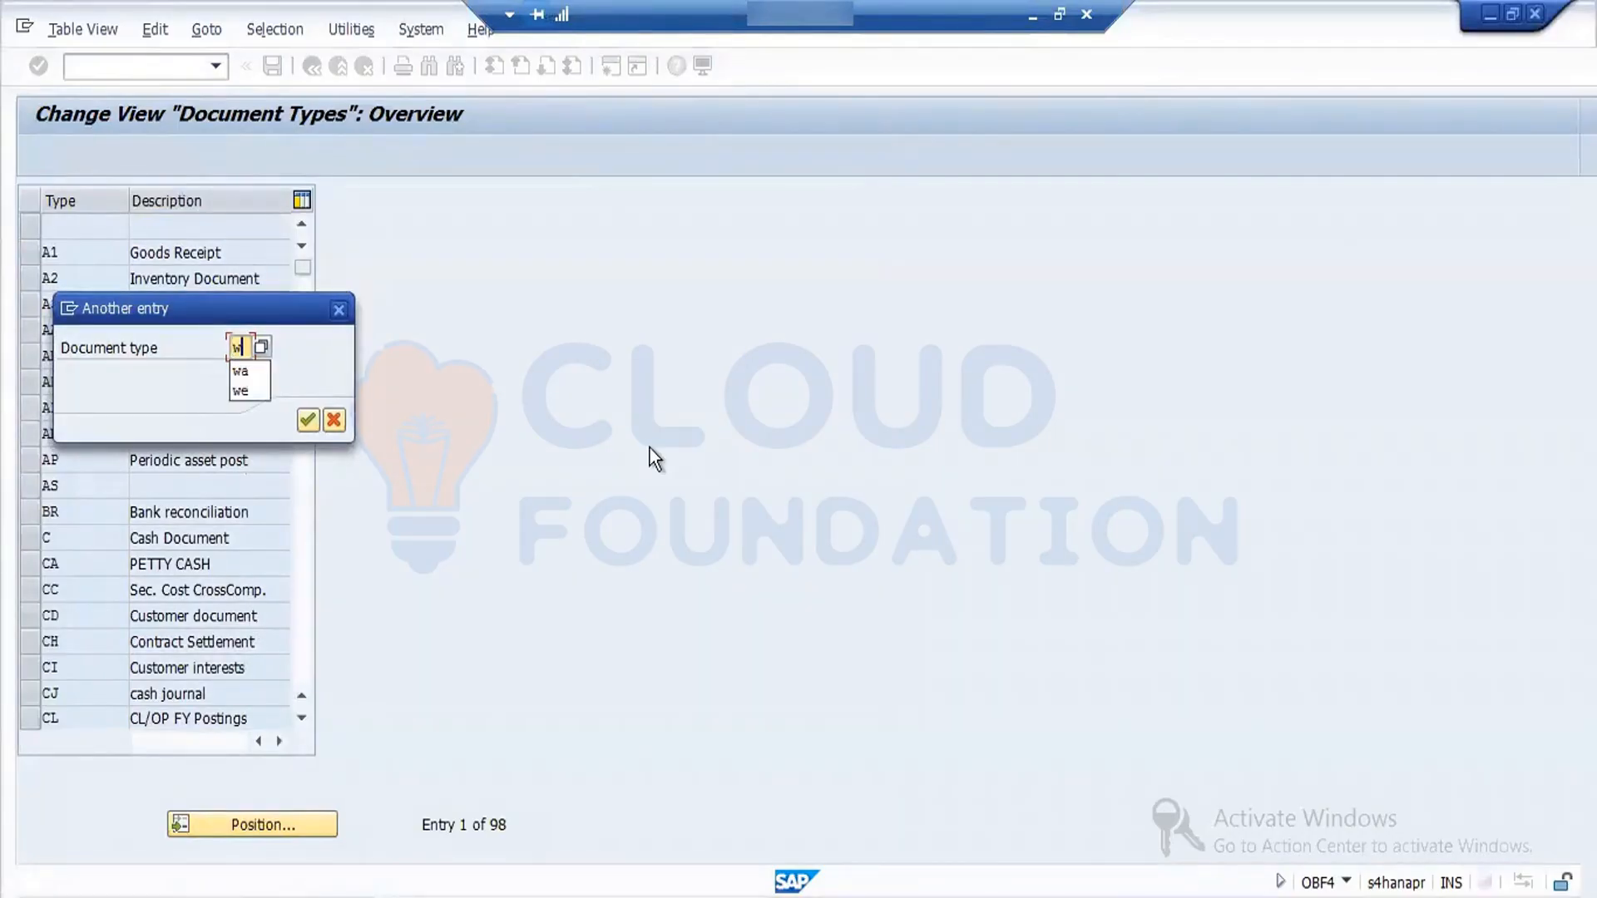
pyautogui.press('Return')
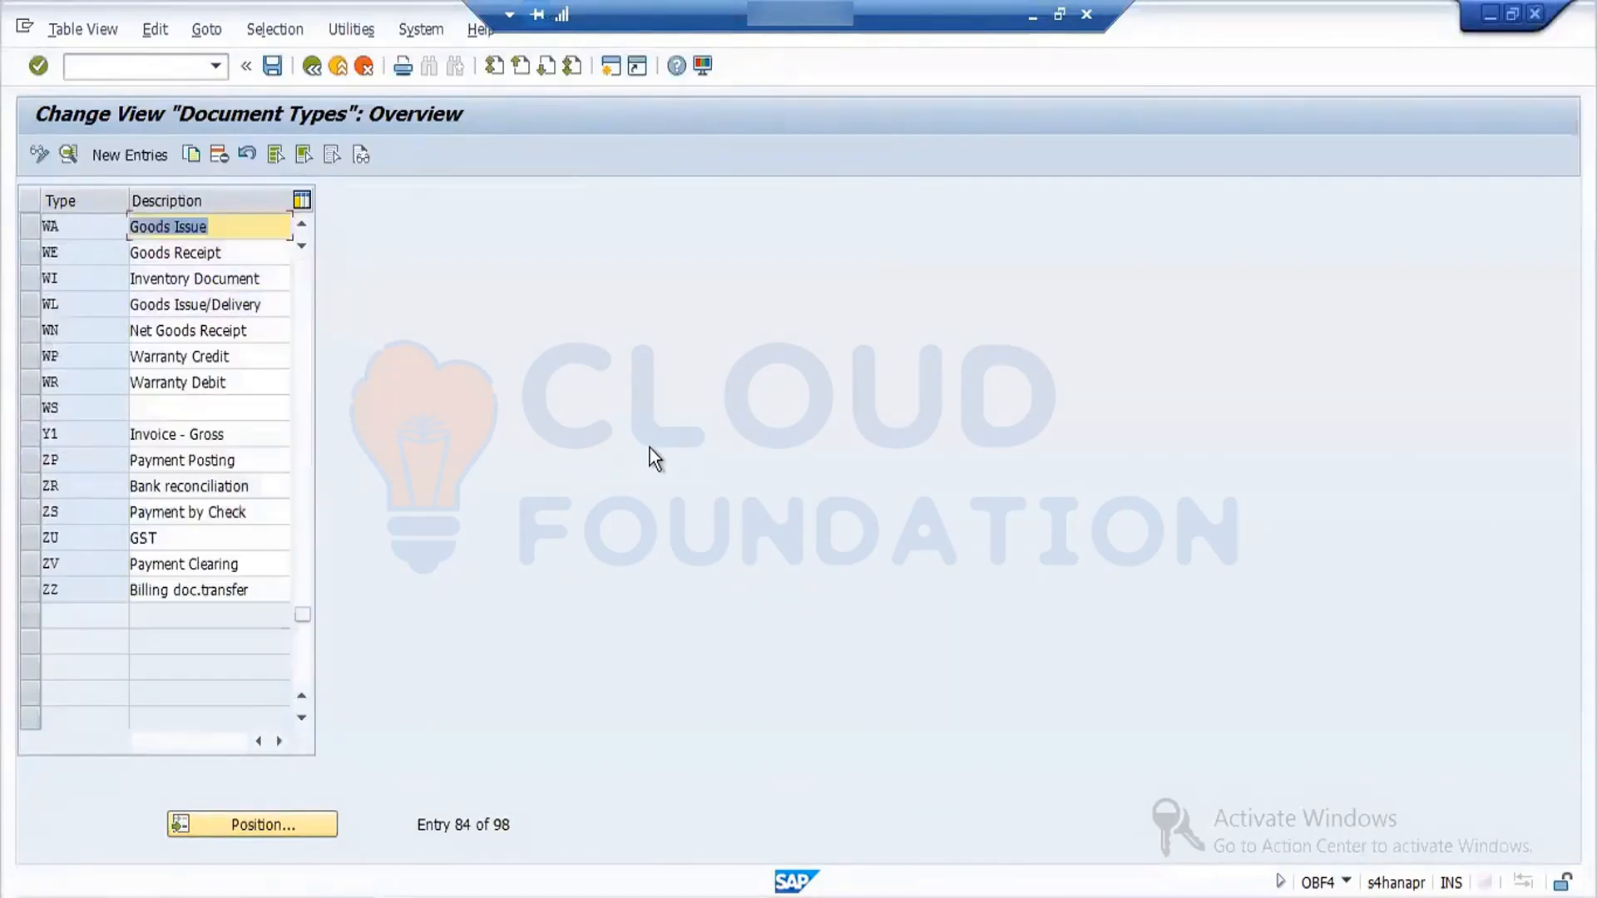
pyautogui.click(28, 233)
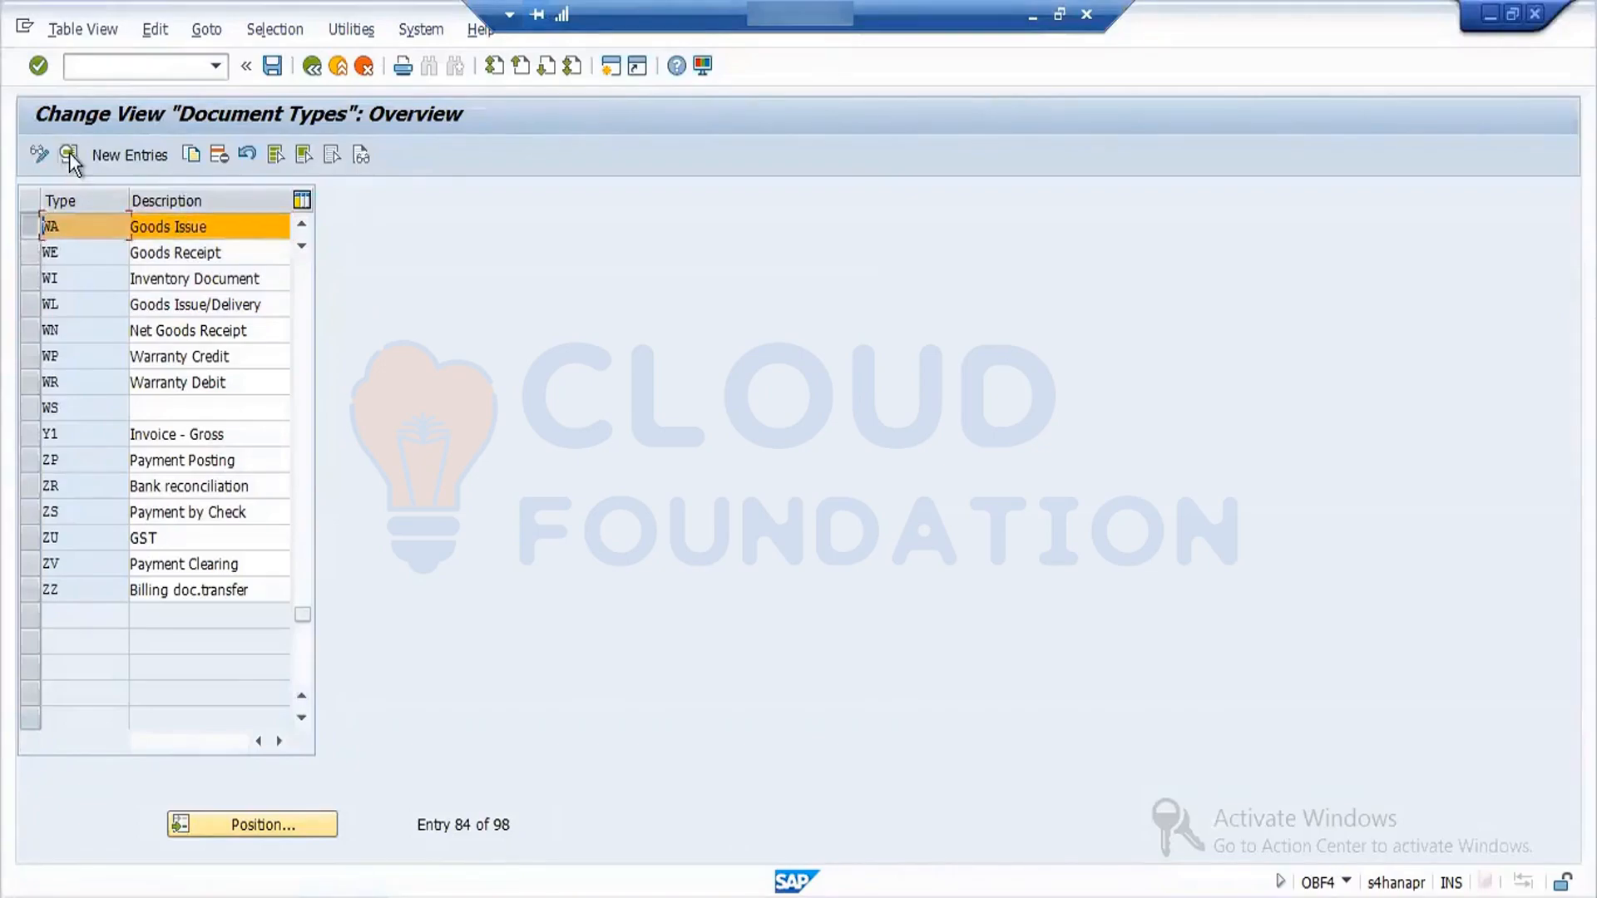
pyautogui.click(68, 152)
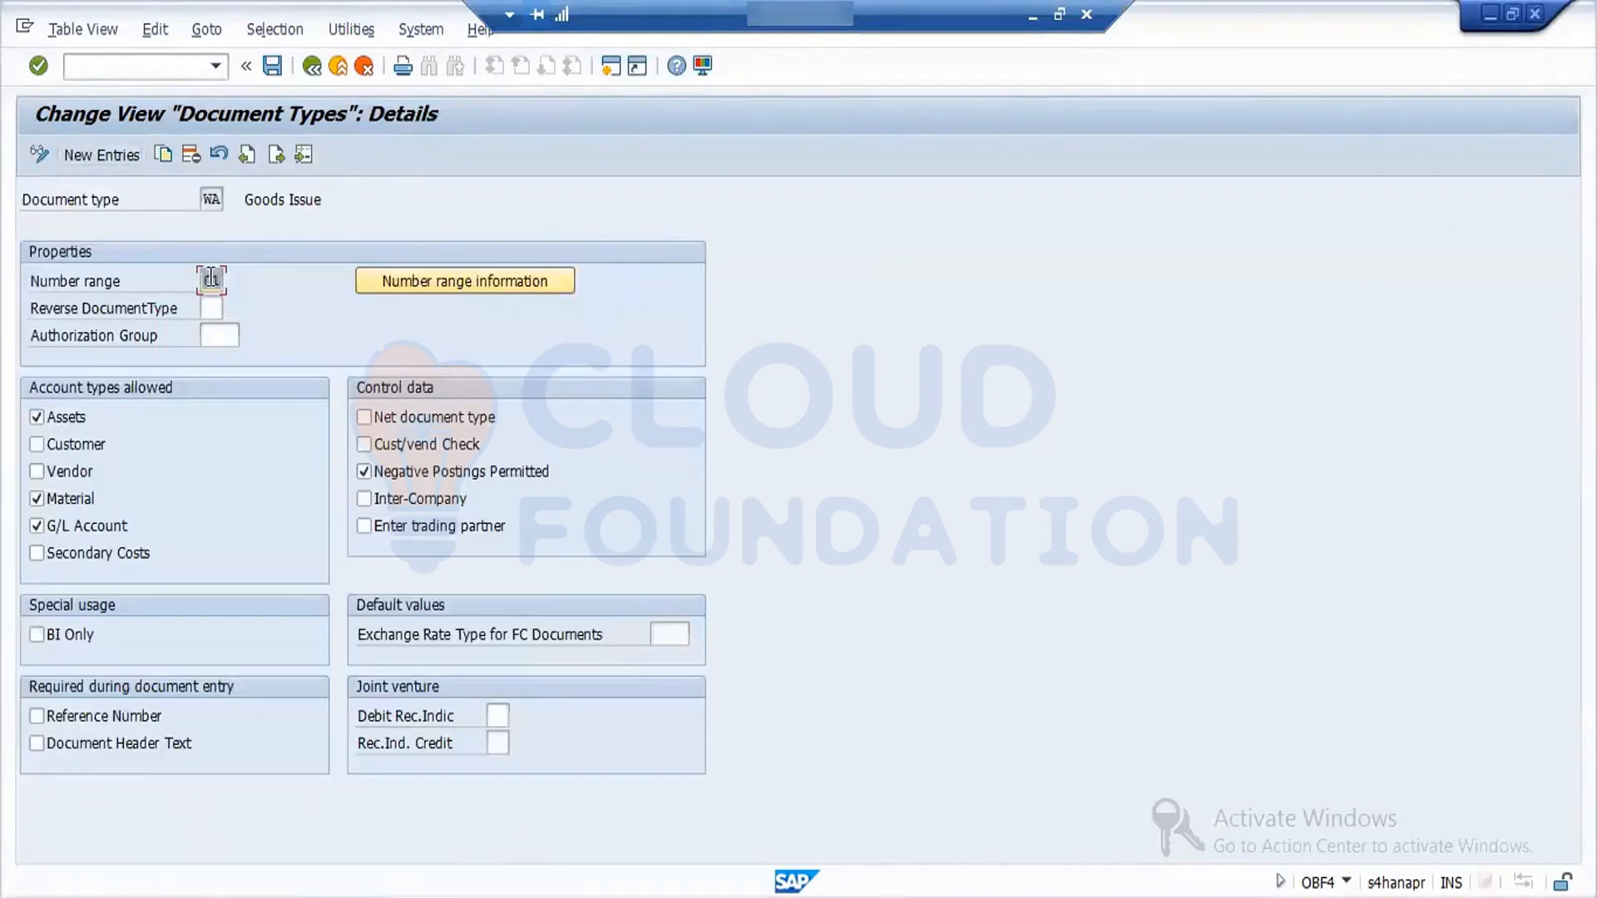
pyautogui.click(213, 279)
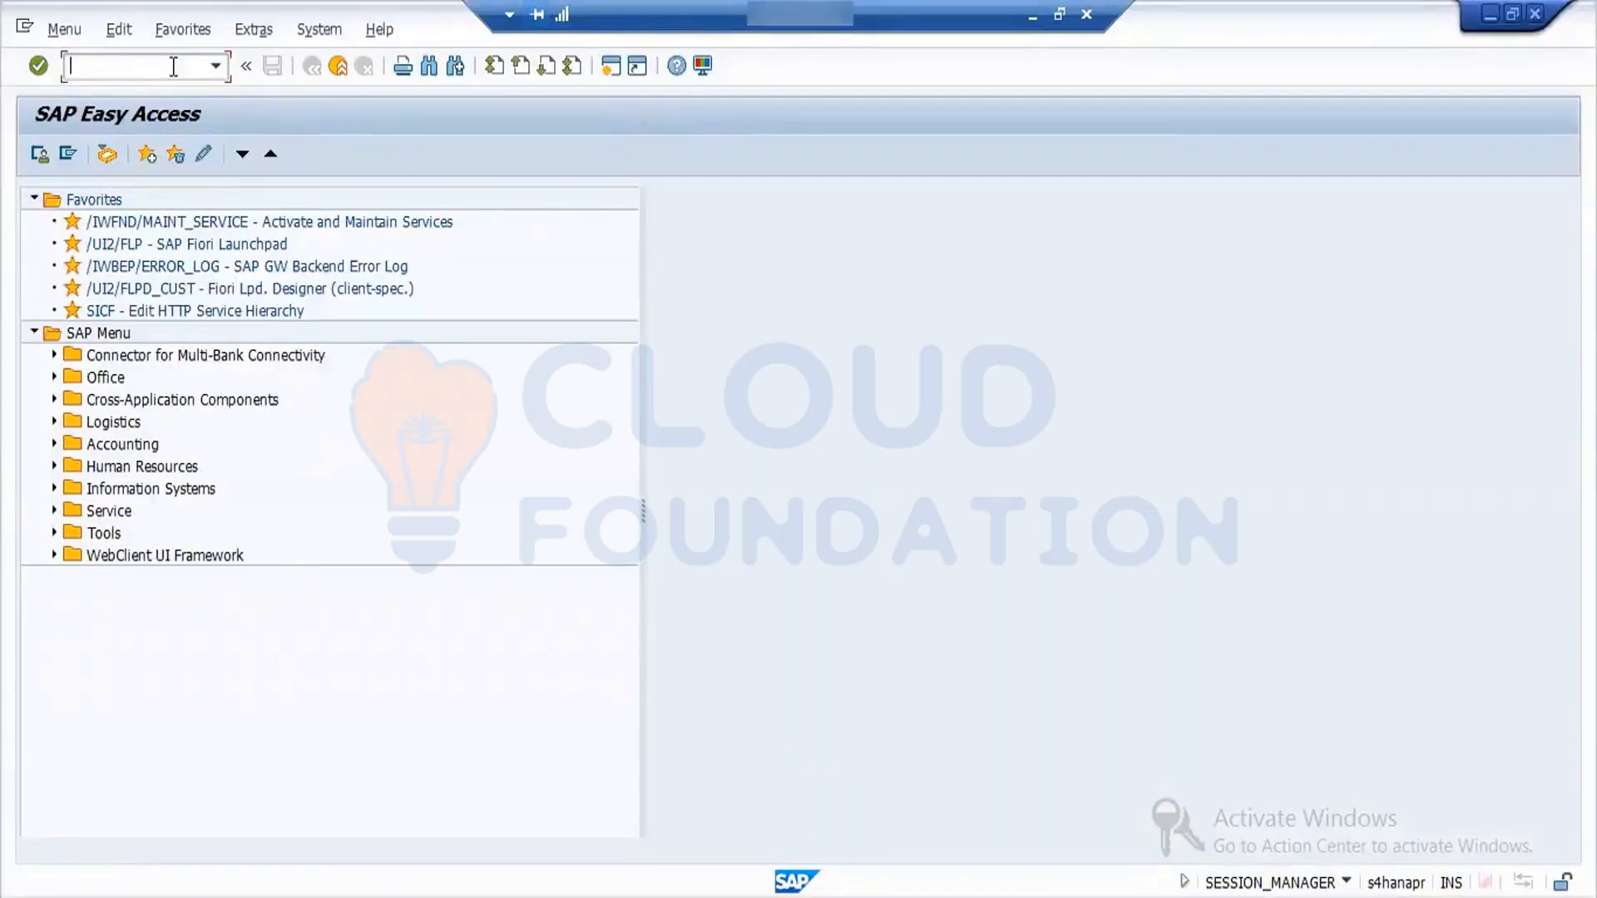
# - Start transaction SPRO from SAP Easy Access and display the SAP Reference IMG
pyautogui.write('spro')
pyautogui.press('Return')
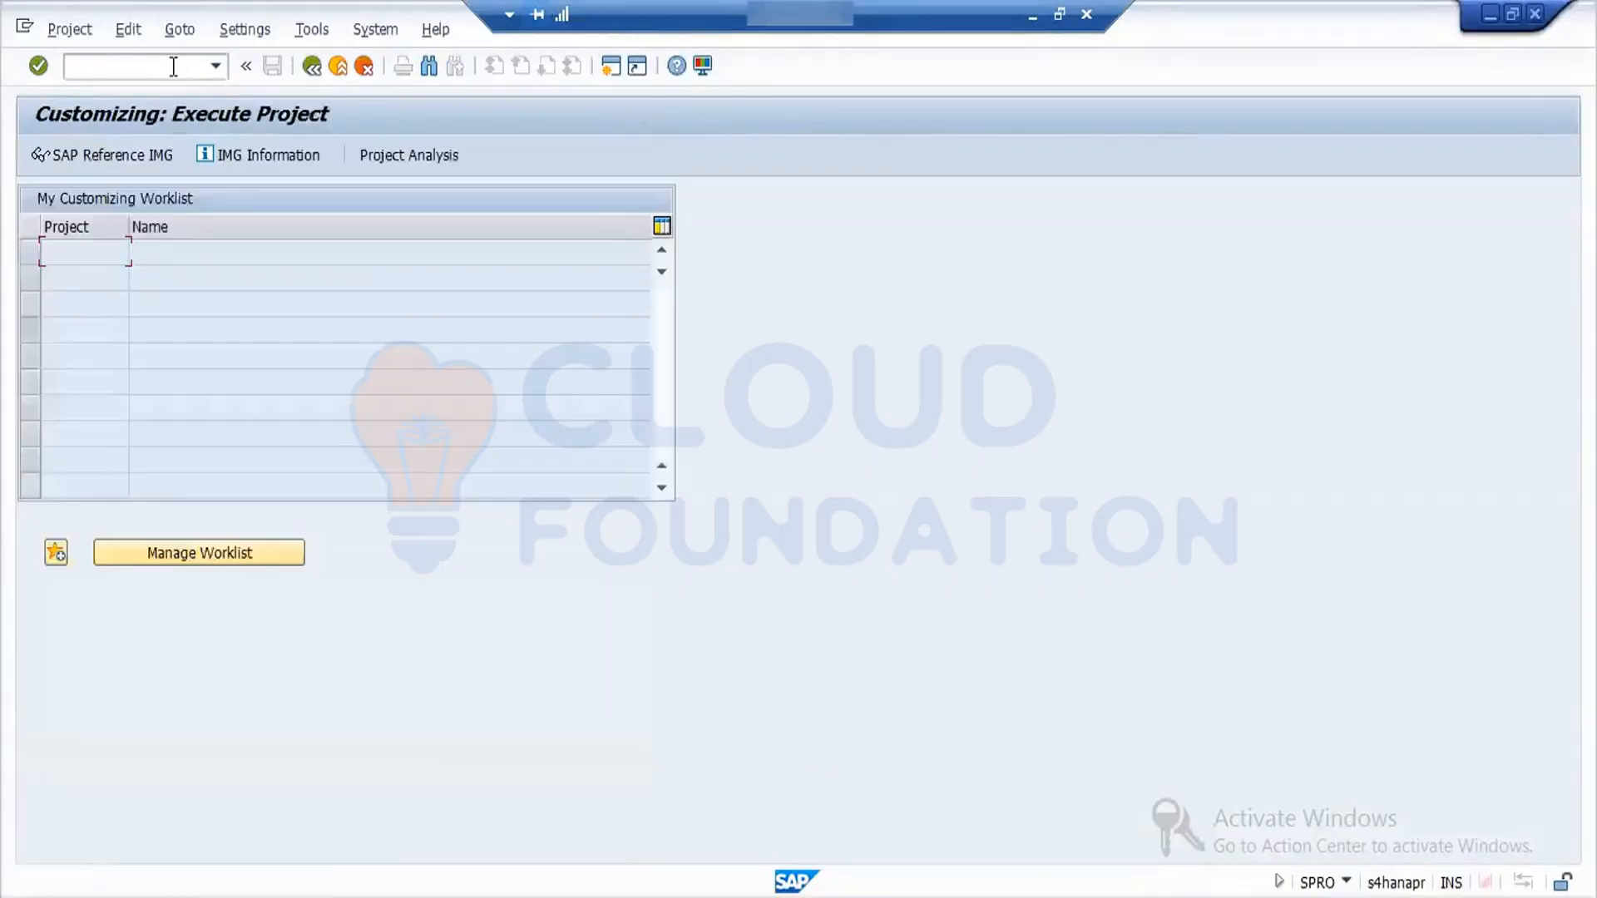
pyautogui.click(113, 158)
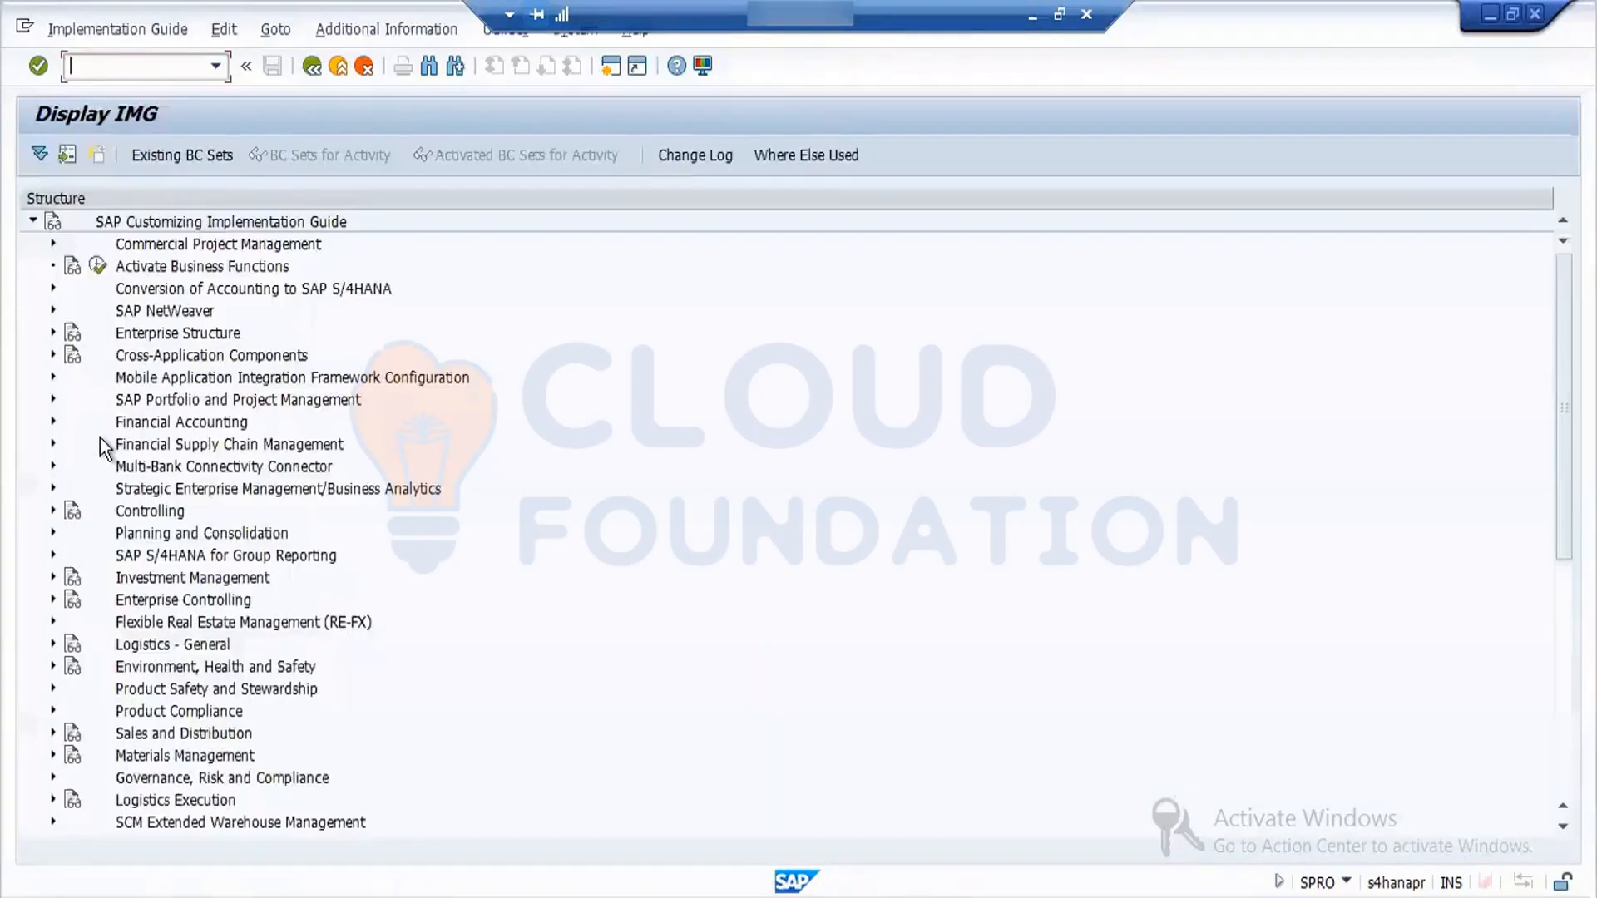
# - Open Define Number Assignment for Material and Phys. Inv. Docs under Materials Management, Inventory Management and Physical Inventory, Number Assignment
pyautogui.click(54, 754)
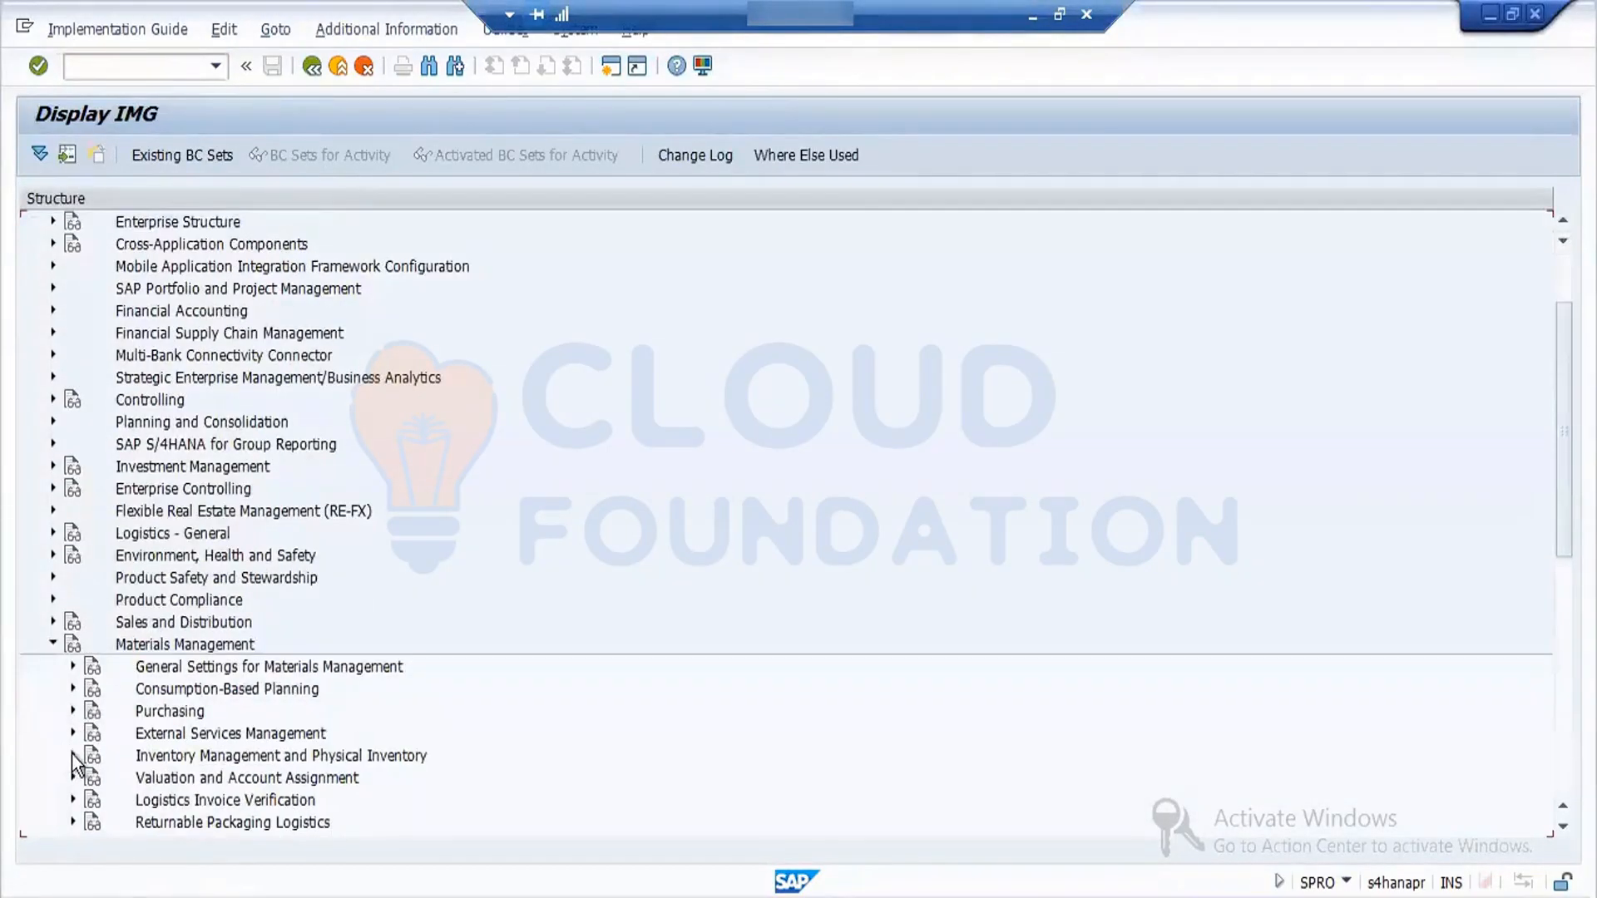
pyautogui.click(72, 755)
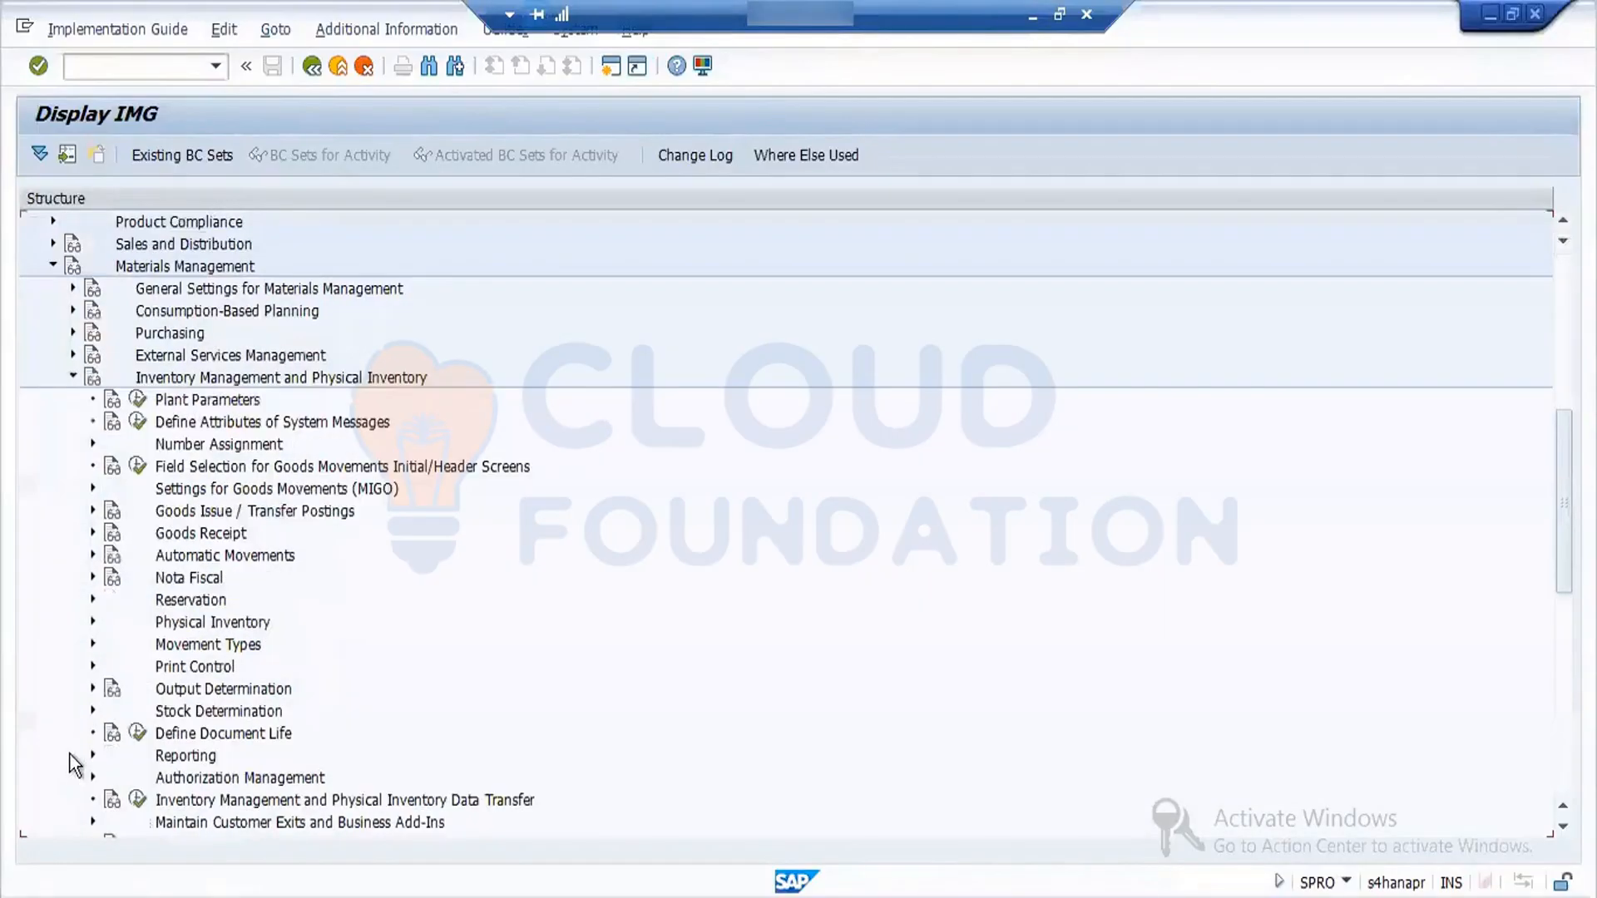
pyautogui.click(93, 442)
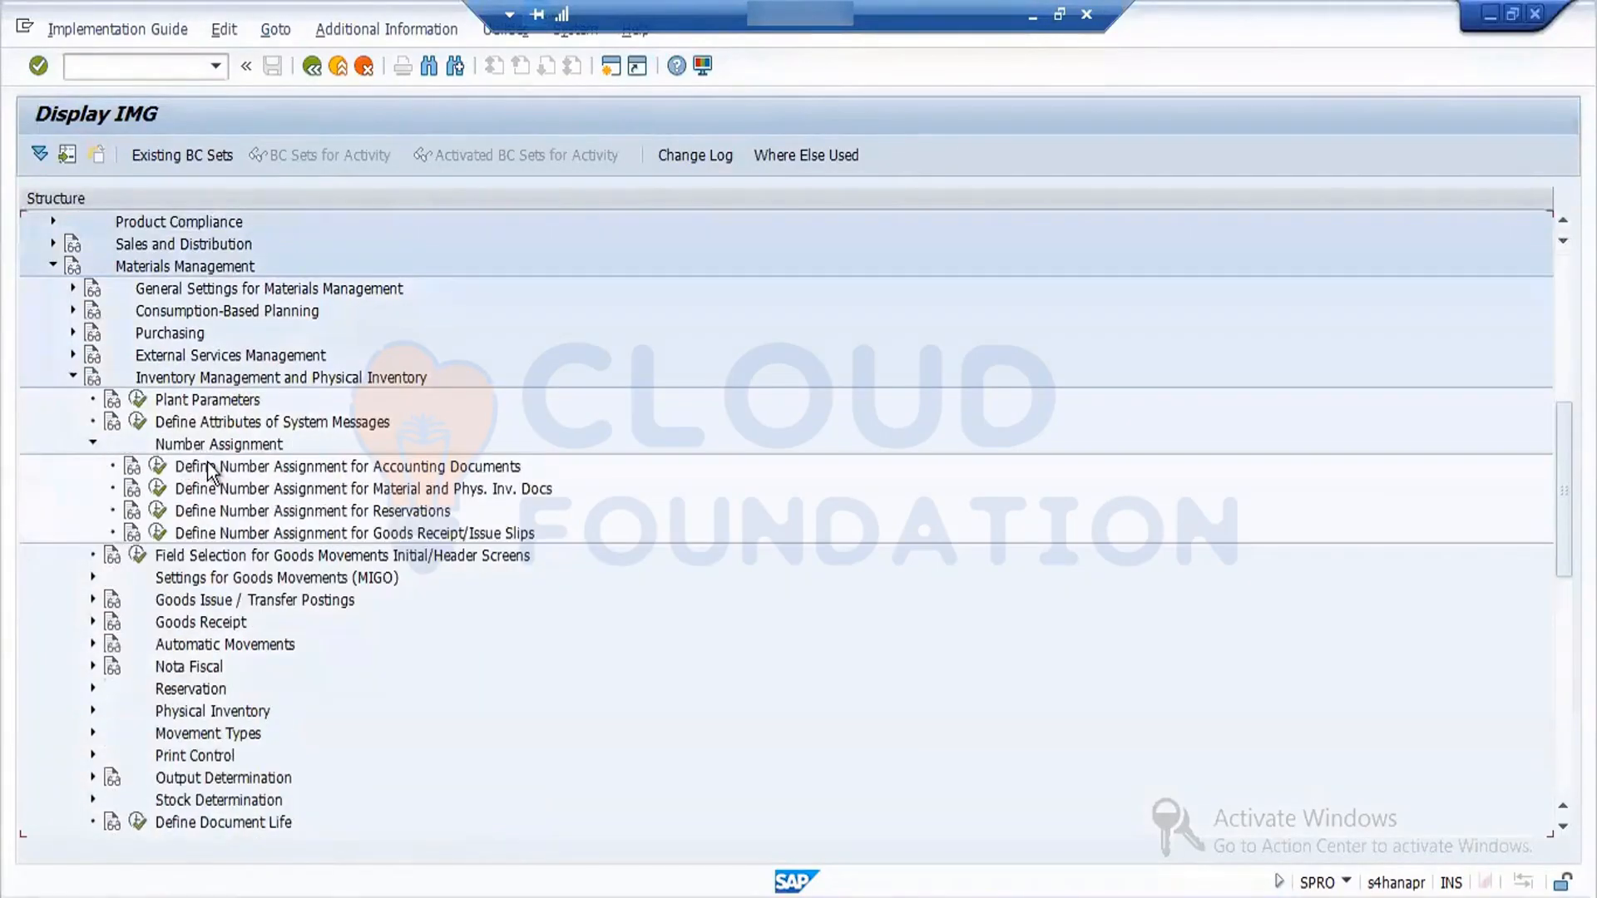
pyautogui.click(158, 488)
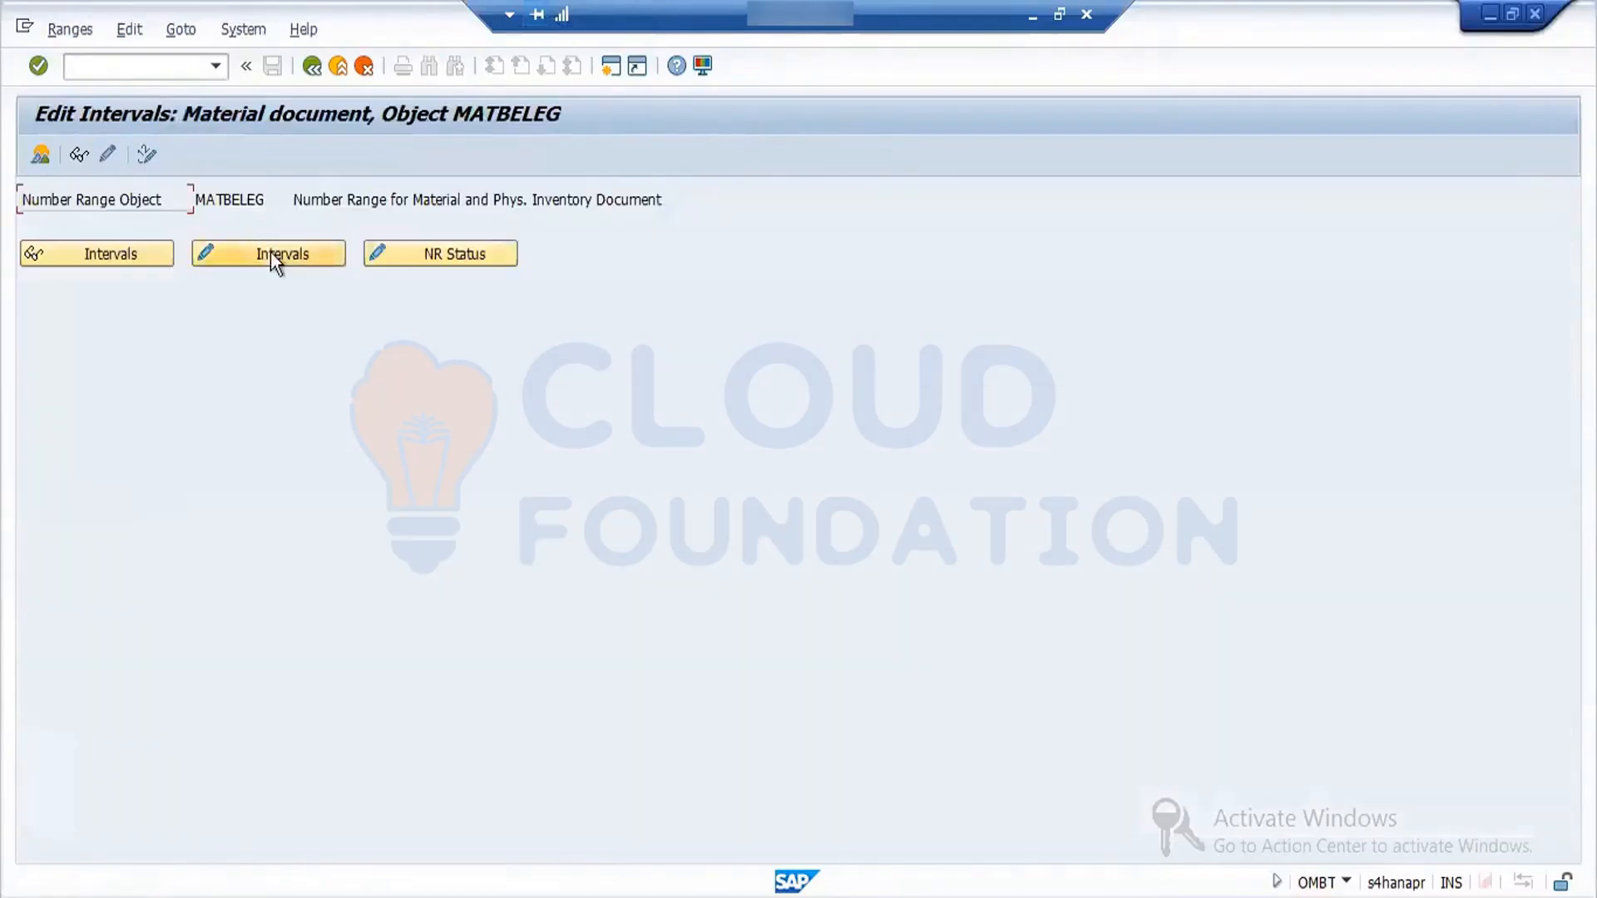
# - Open the MATBELEG intervals in change mode, select range 01 for year 2022, and return to the IMG structure
pyautogui.click(271, 251)
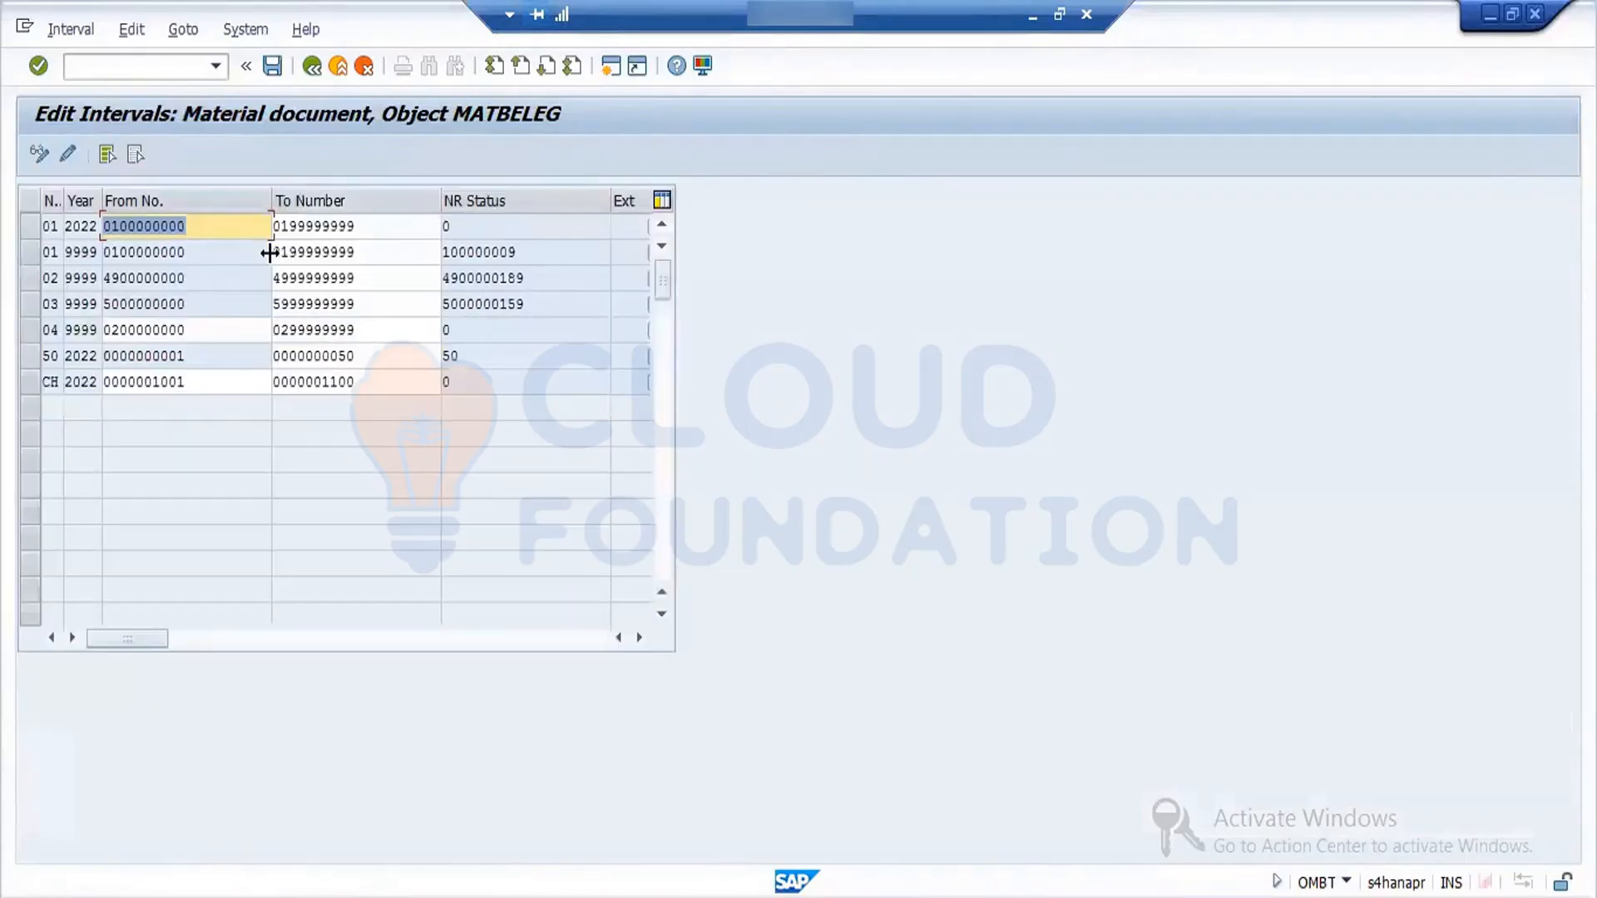
pyautogui.click(38, 231)
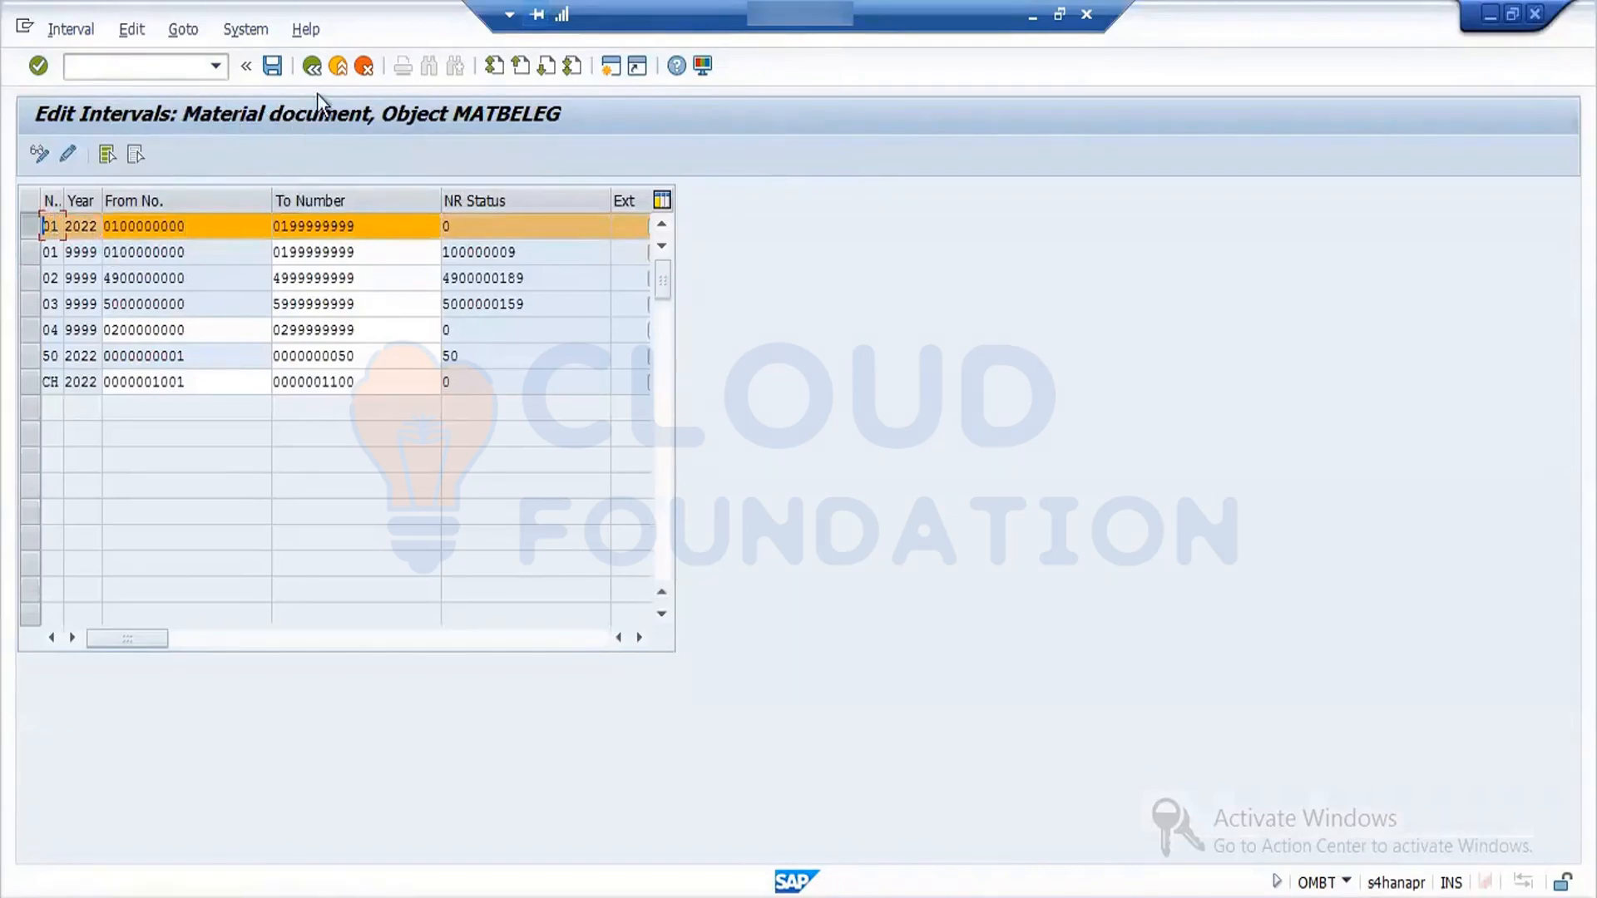
pyautogui.click(311, 67)
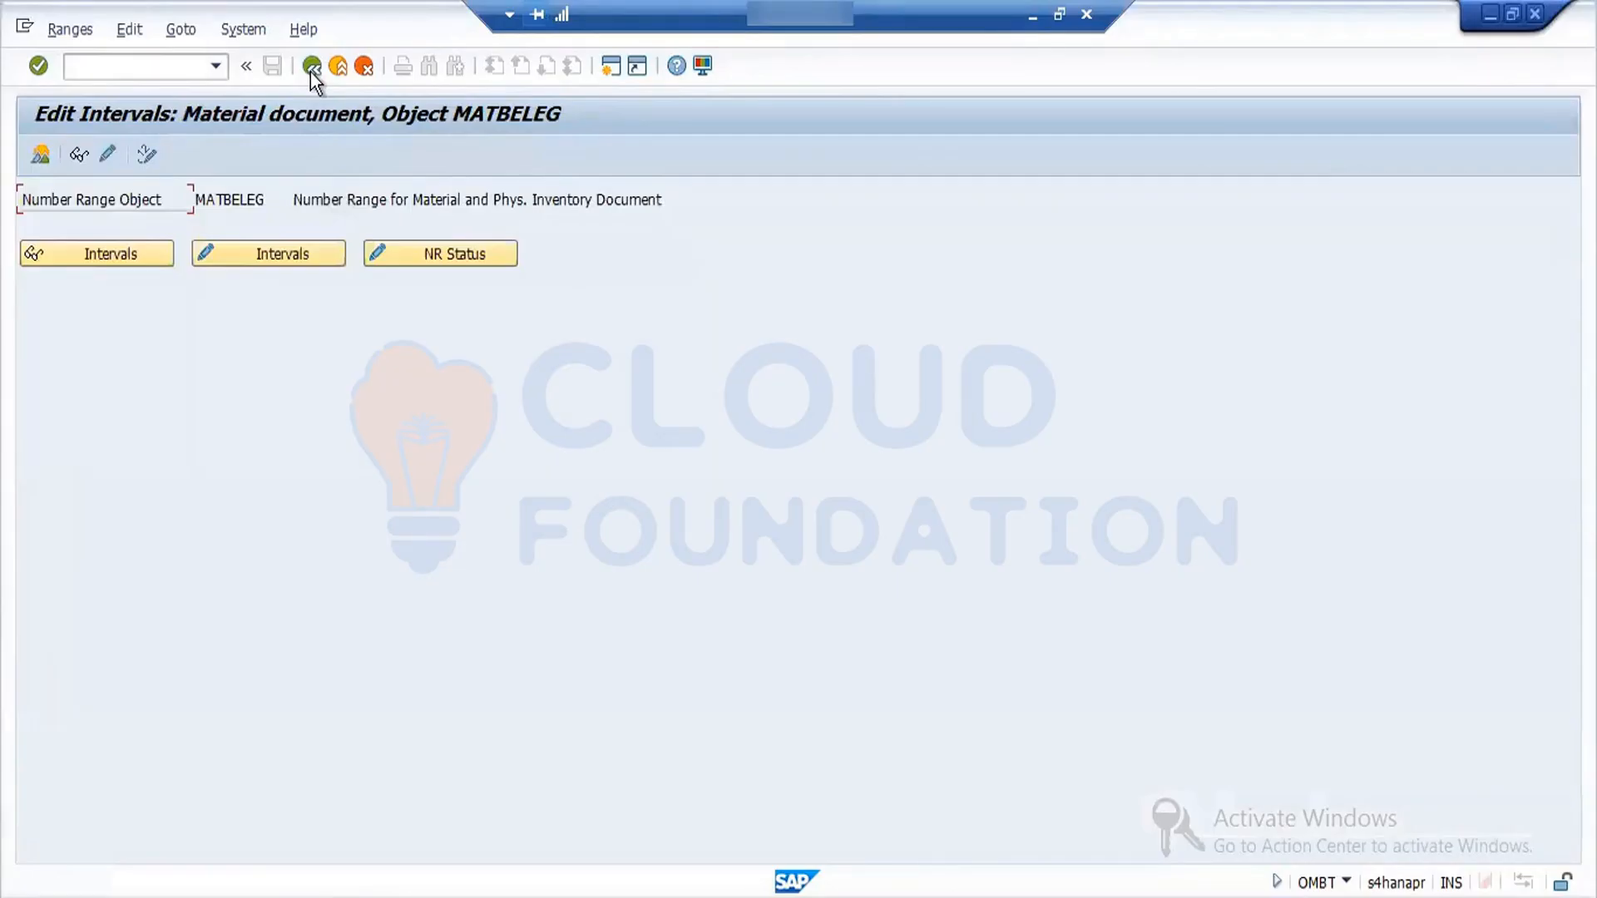
pyautogui.click(312, 66)
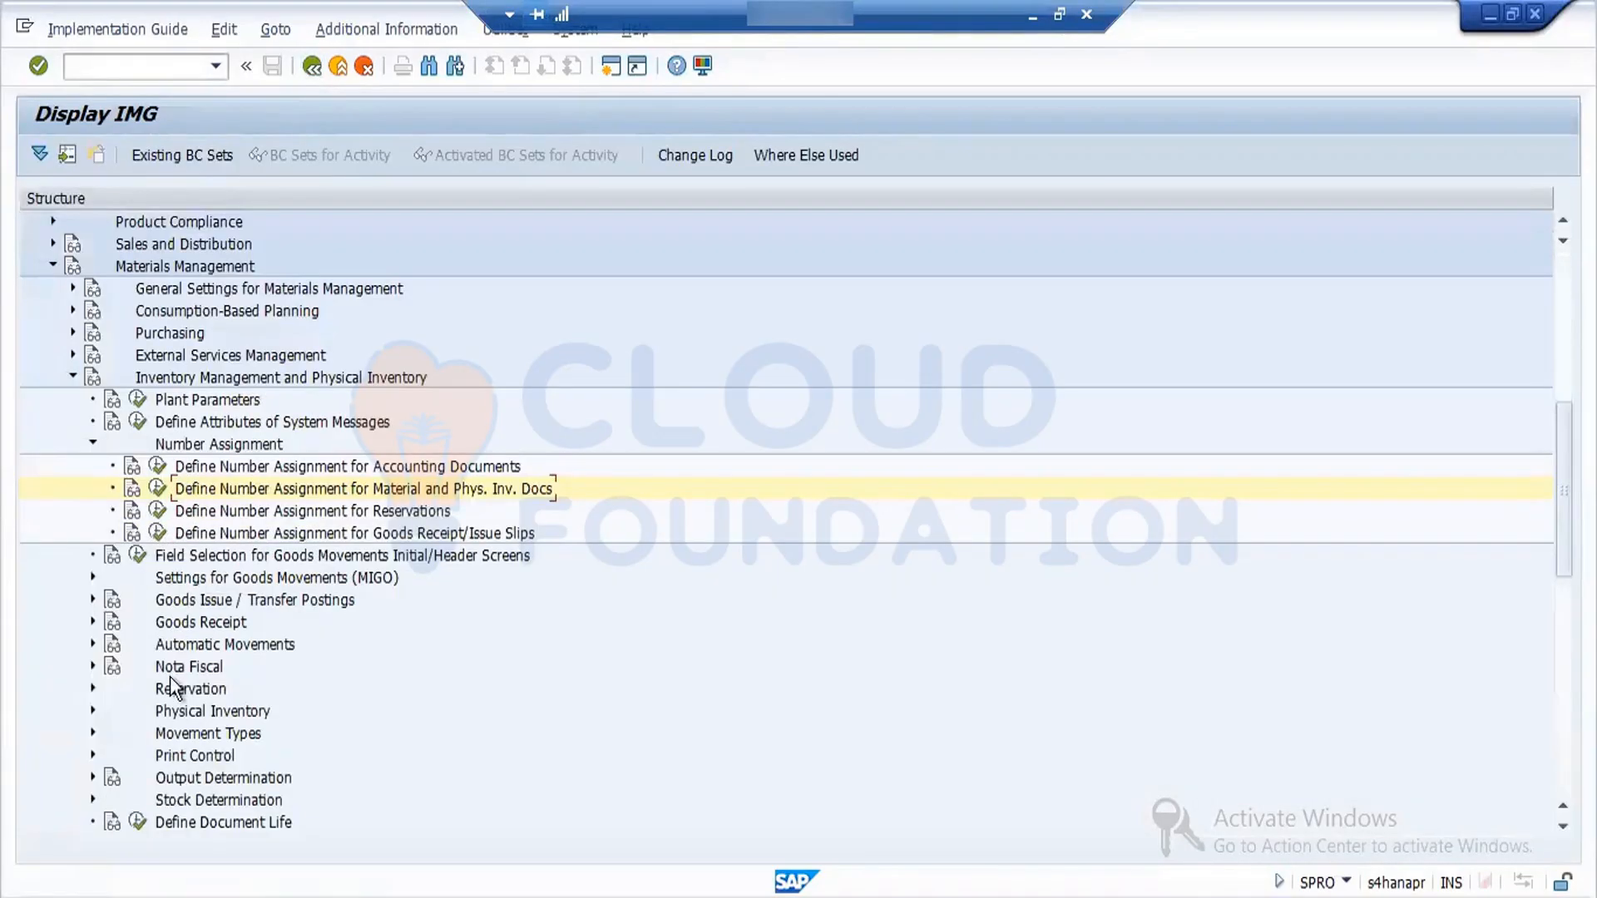
pyautogui.click(93, 622)
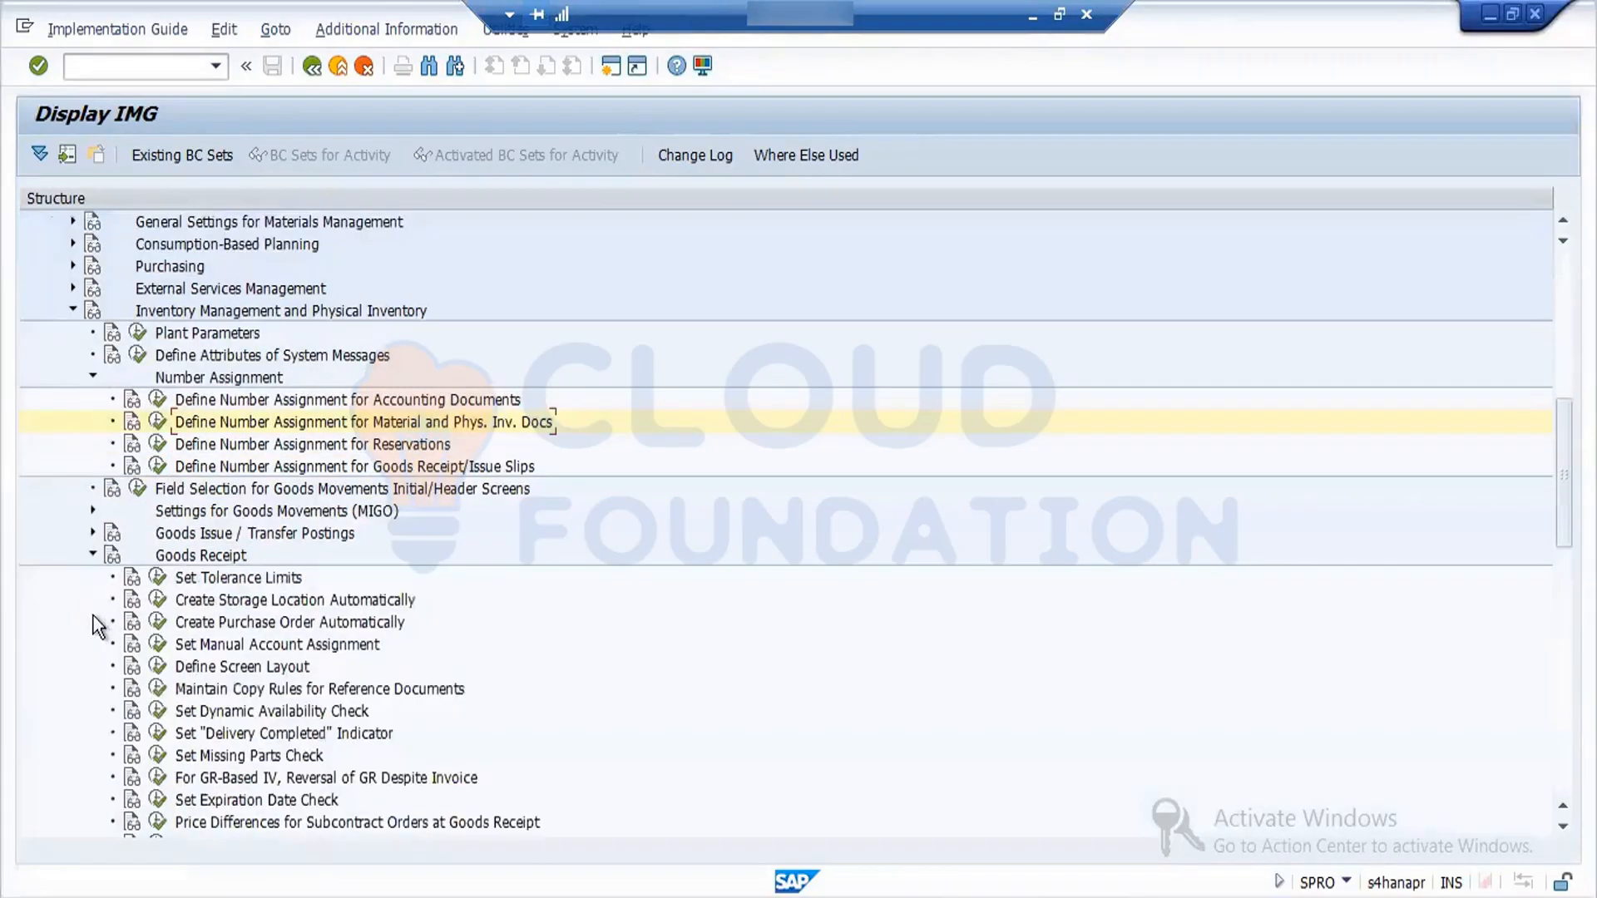
pyautogui.click(92, 555)
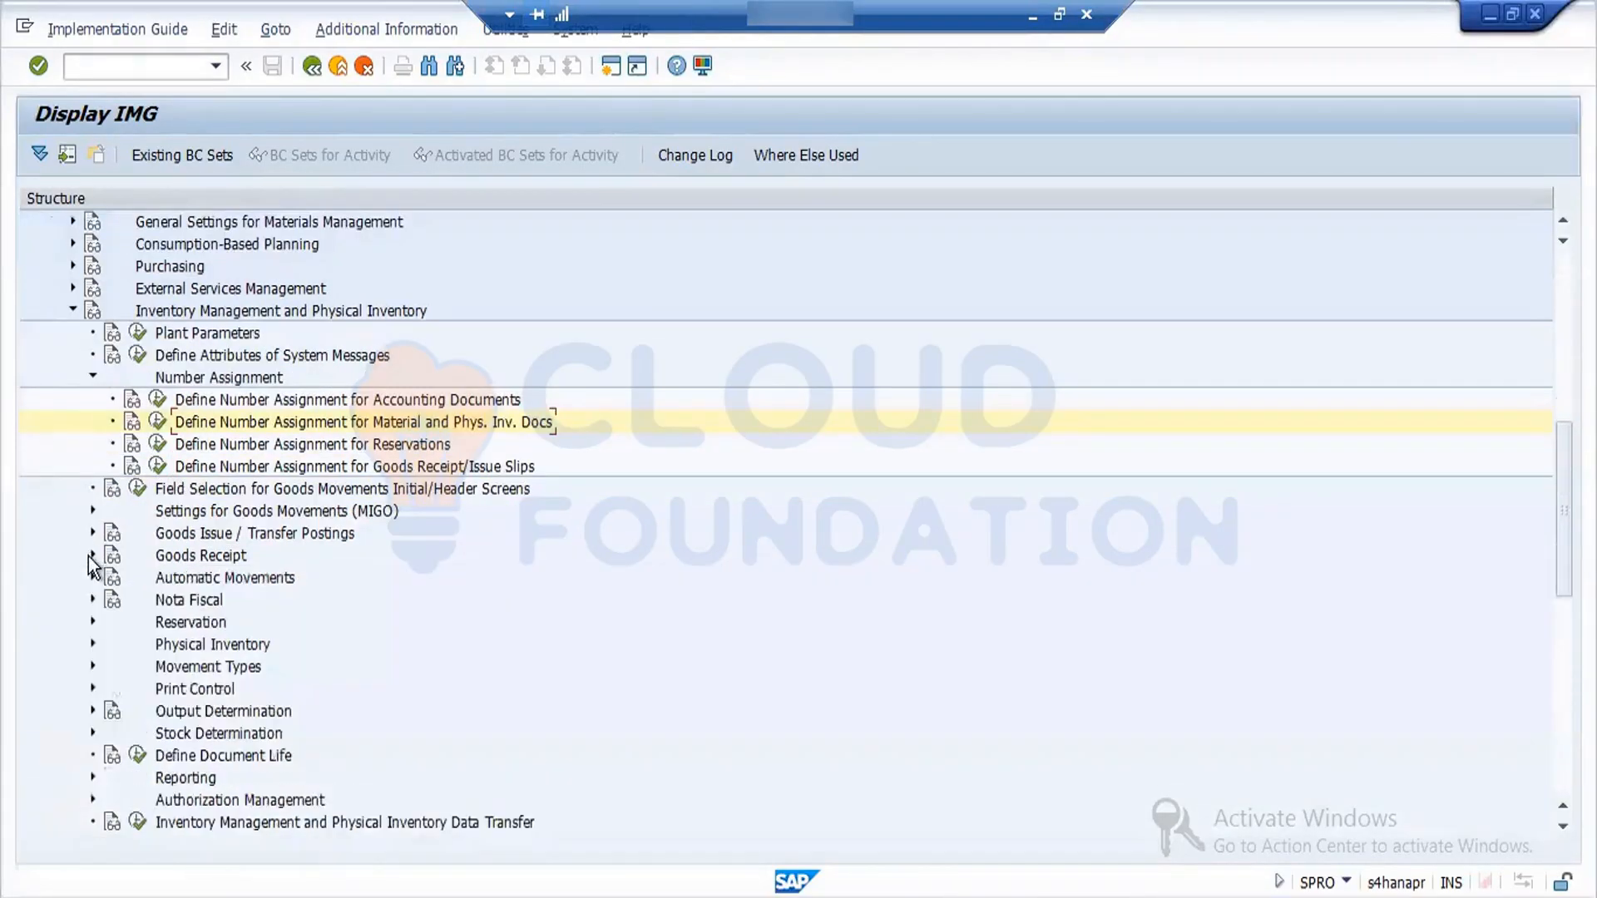
pyautogui.click(93, 513)
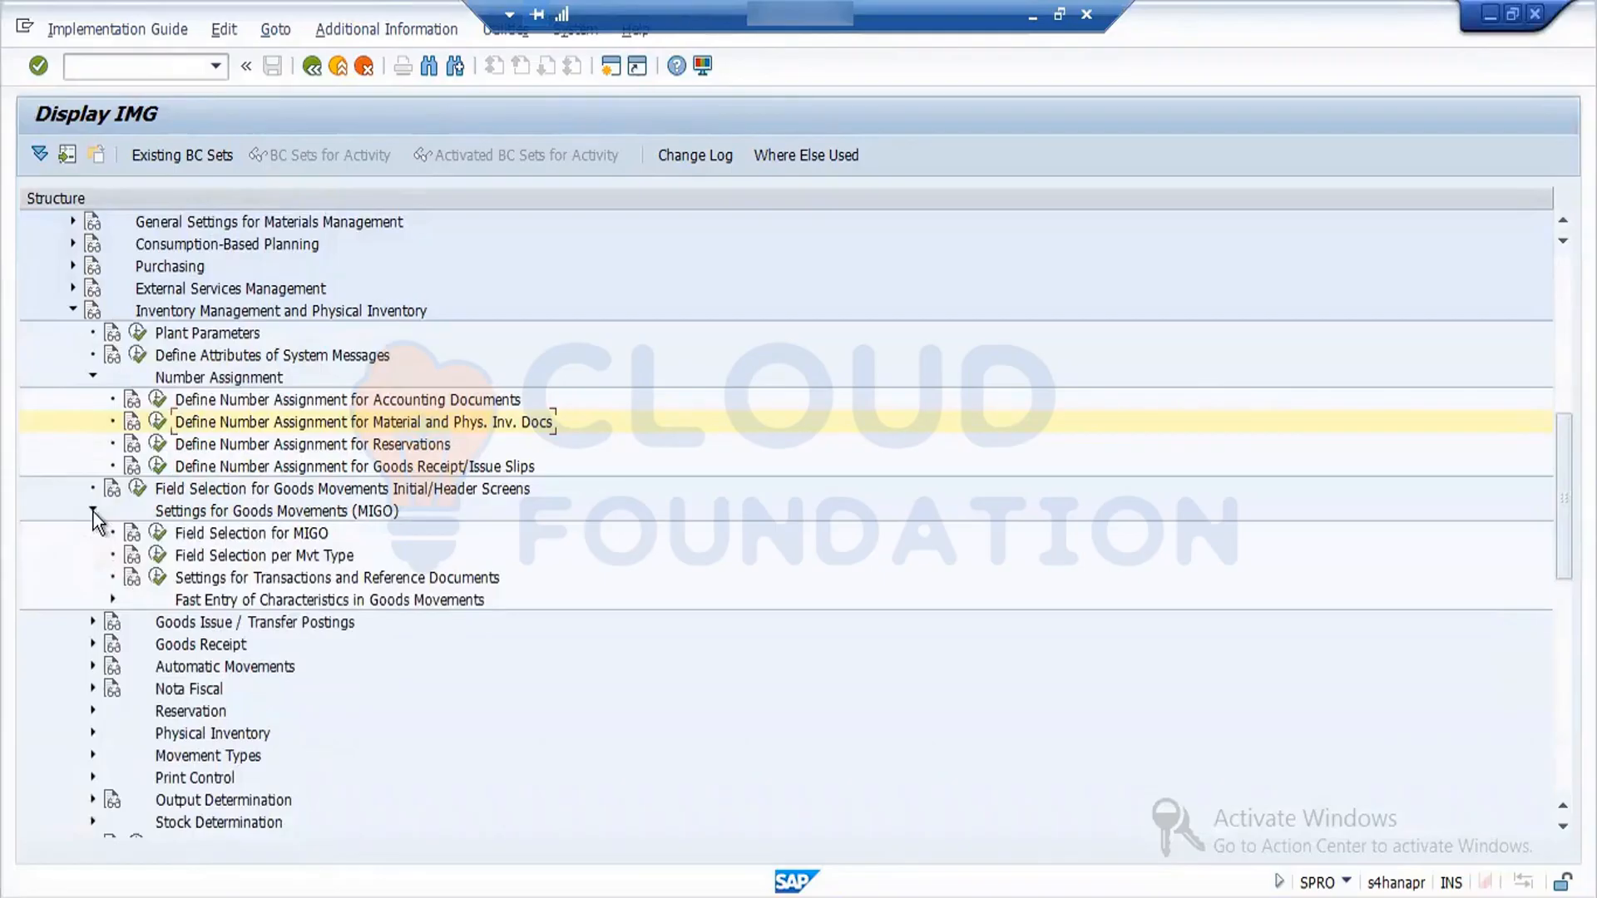
pyautogui.click(93, 513)
# - Open Define Number Assignment for Accounting Documents, review the Goods Receipt document type assignments per transaction, and return to the overview
pyautogui.click(158, 400)
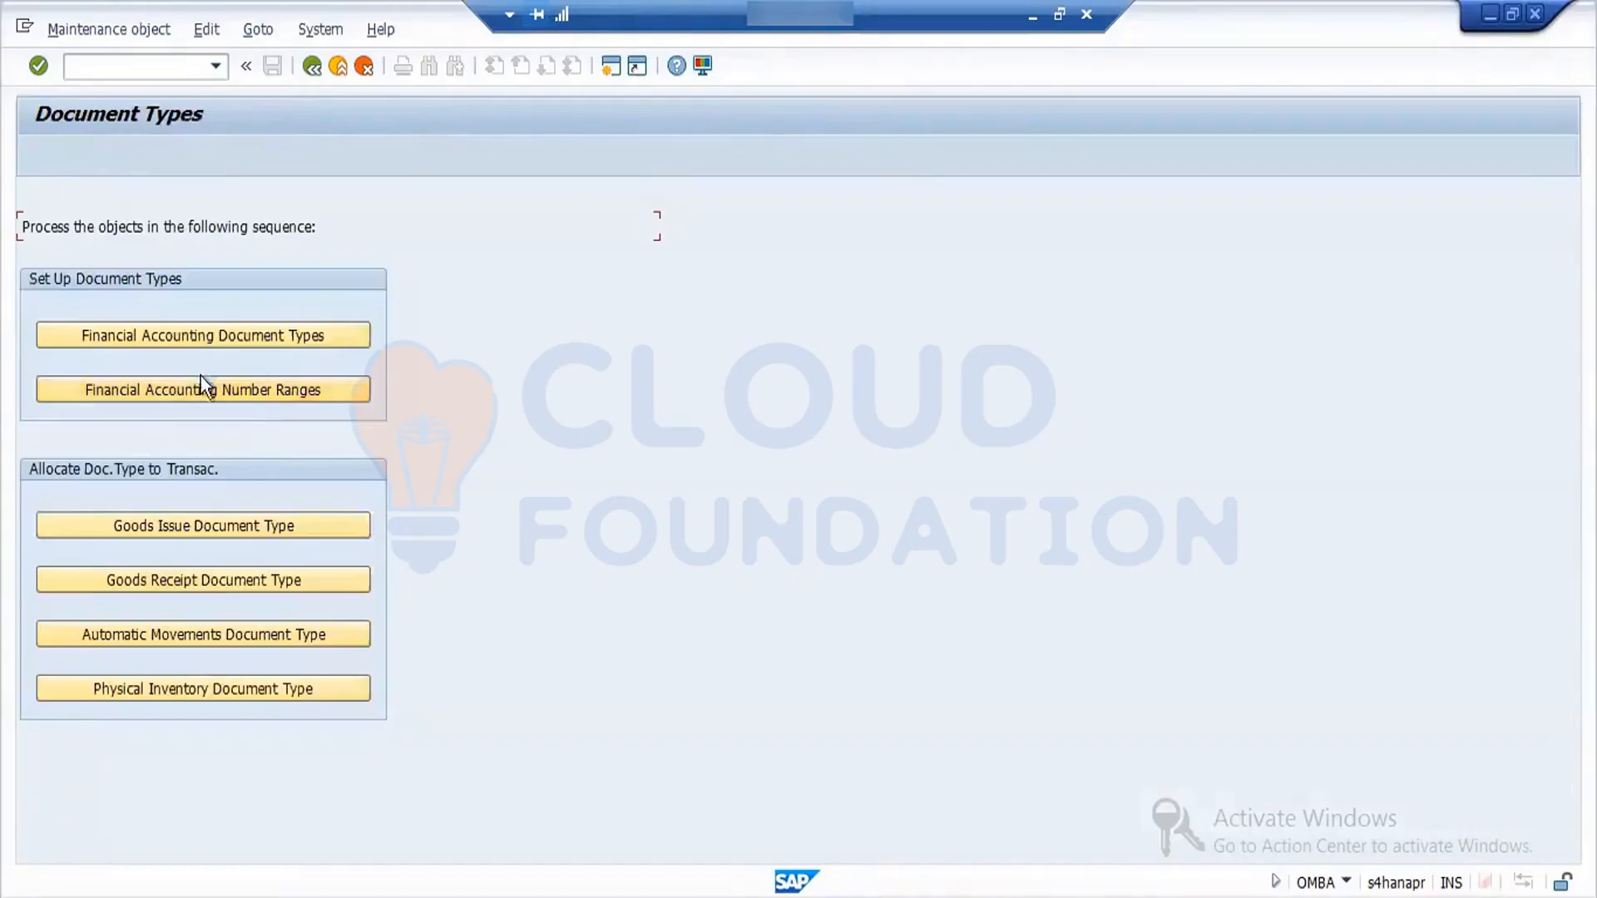
pyautogui.click(201, 581)
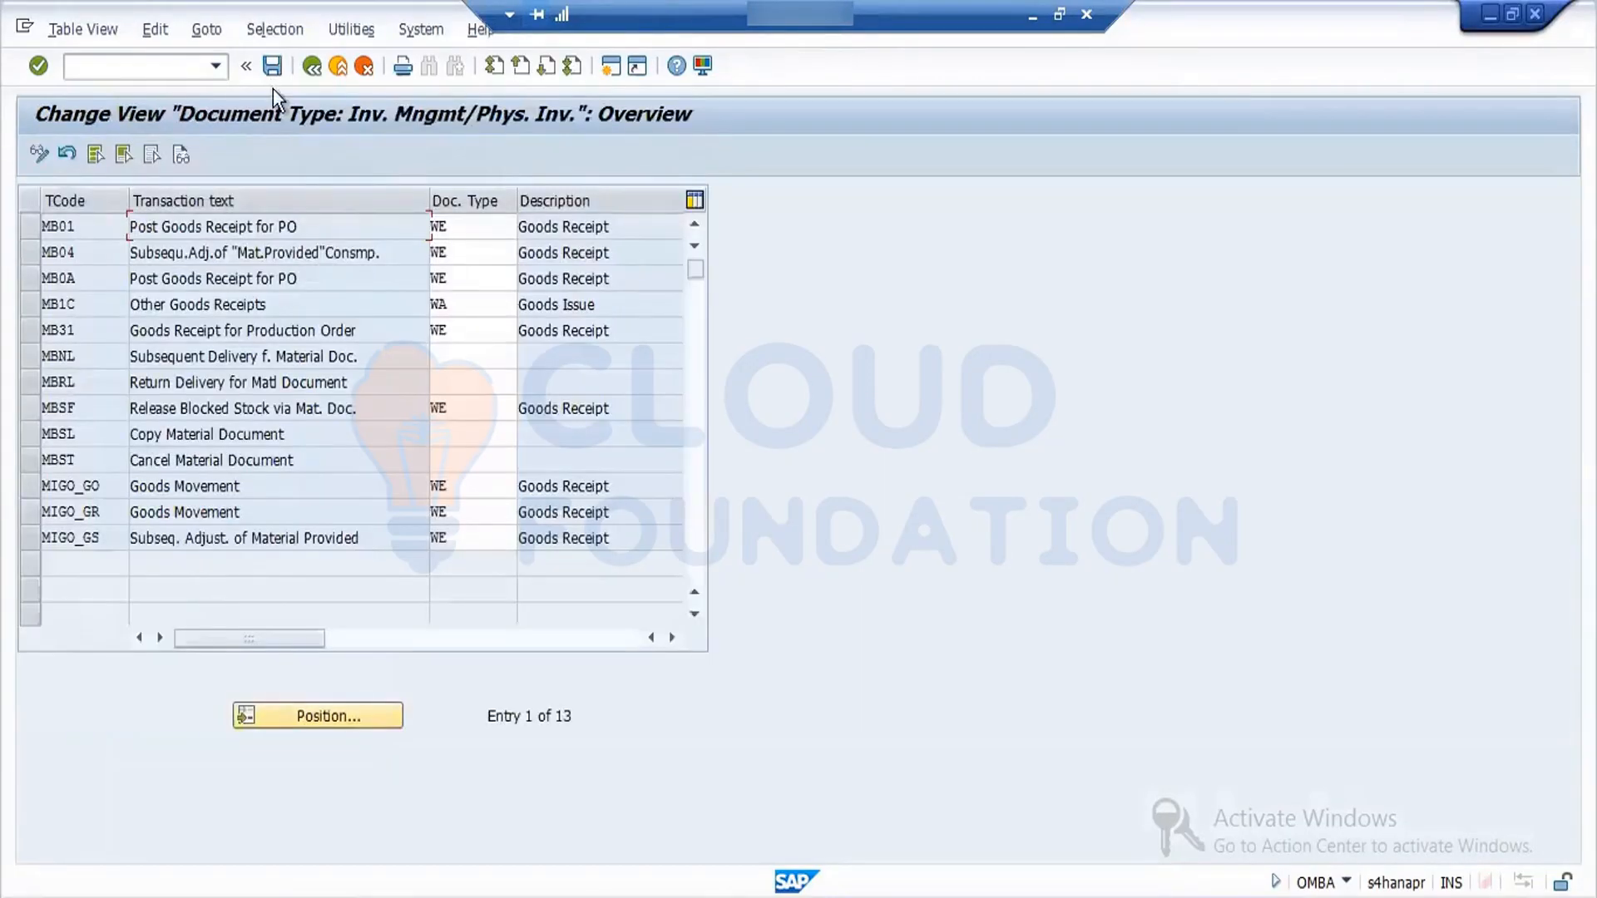
pyautogui.click(313, 67)
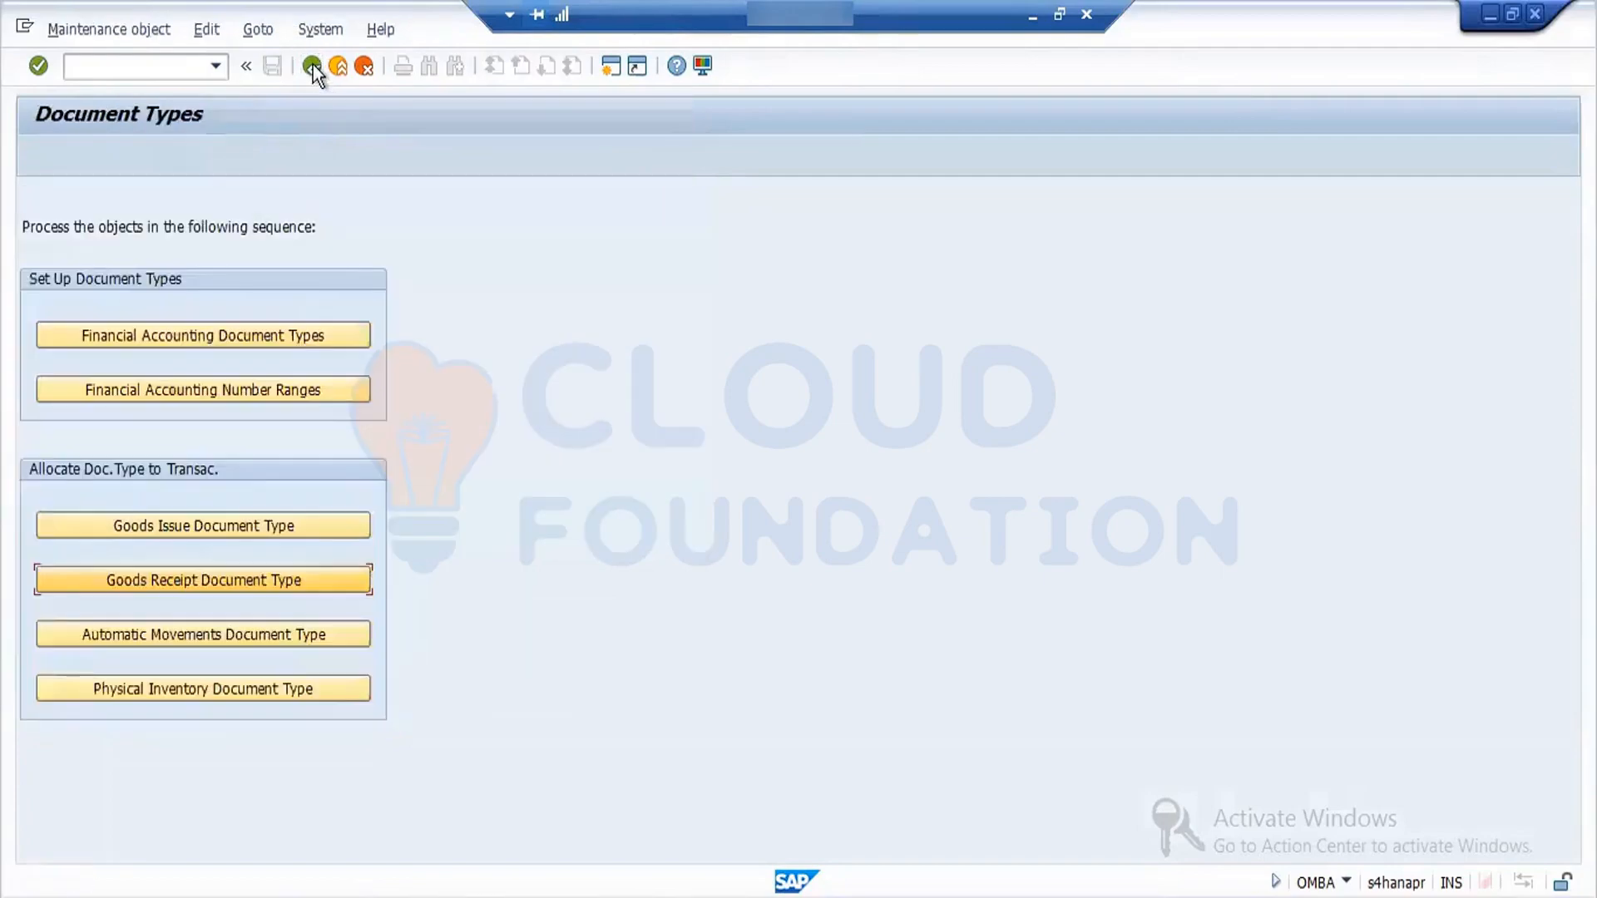
# - Open the Financial Accounting number ranges
pyautogui.click(217, 394)
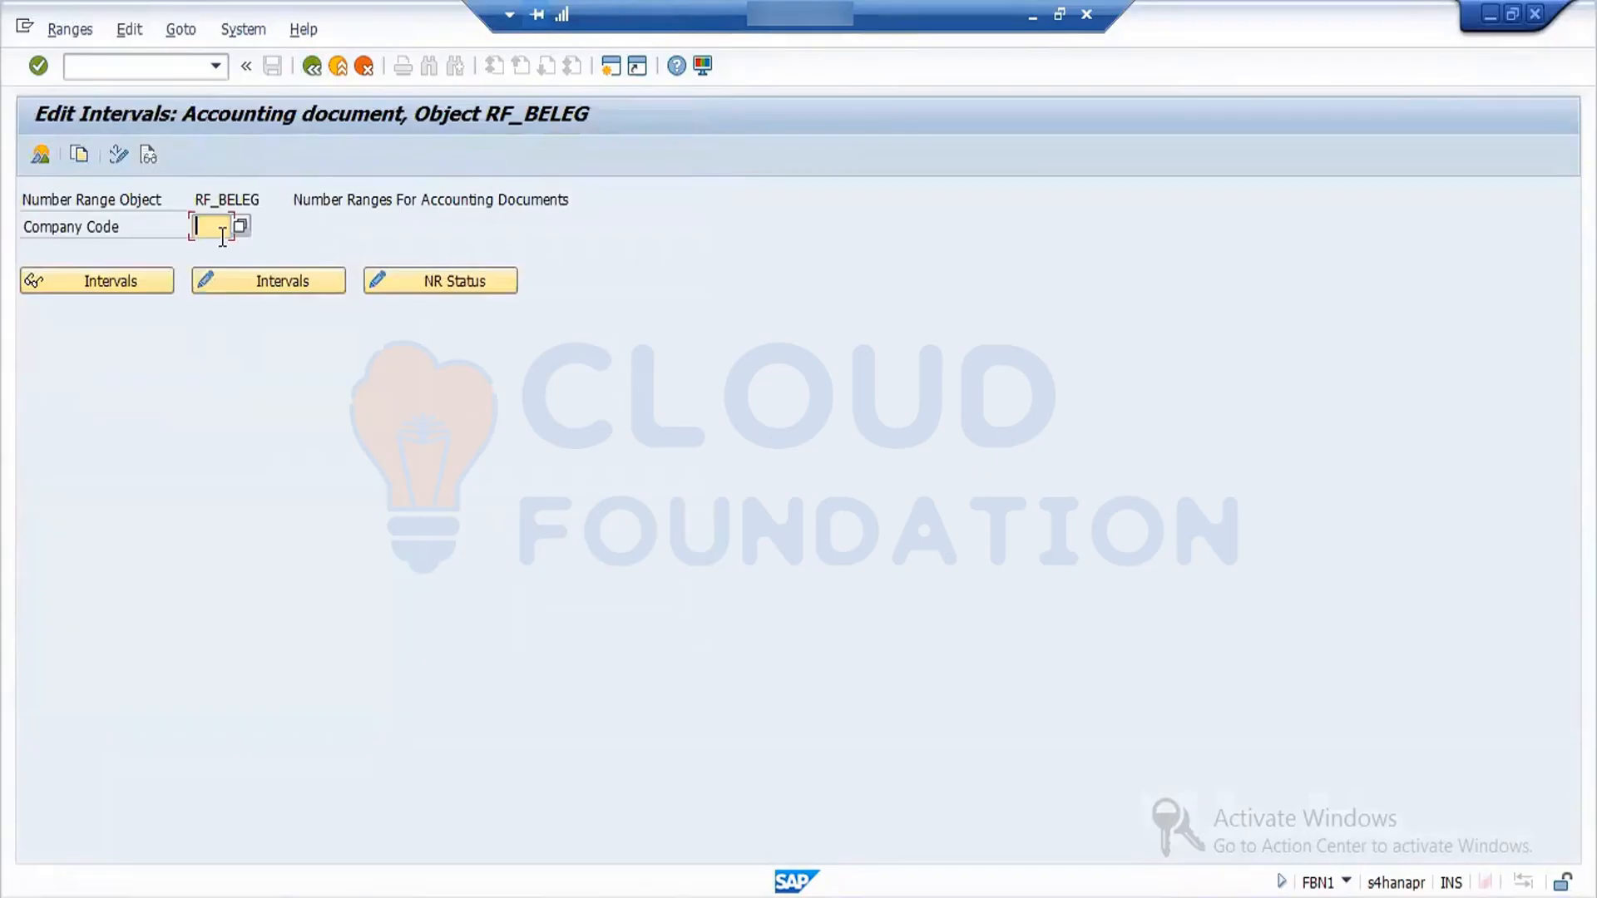